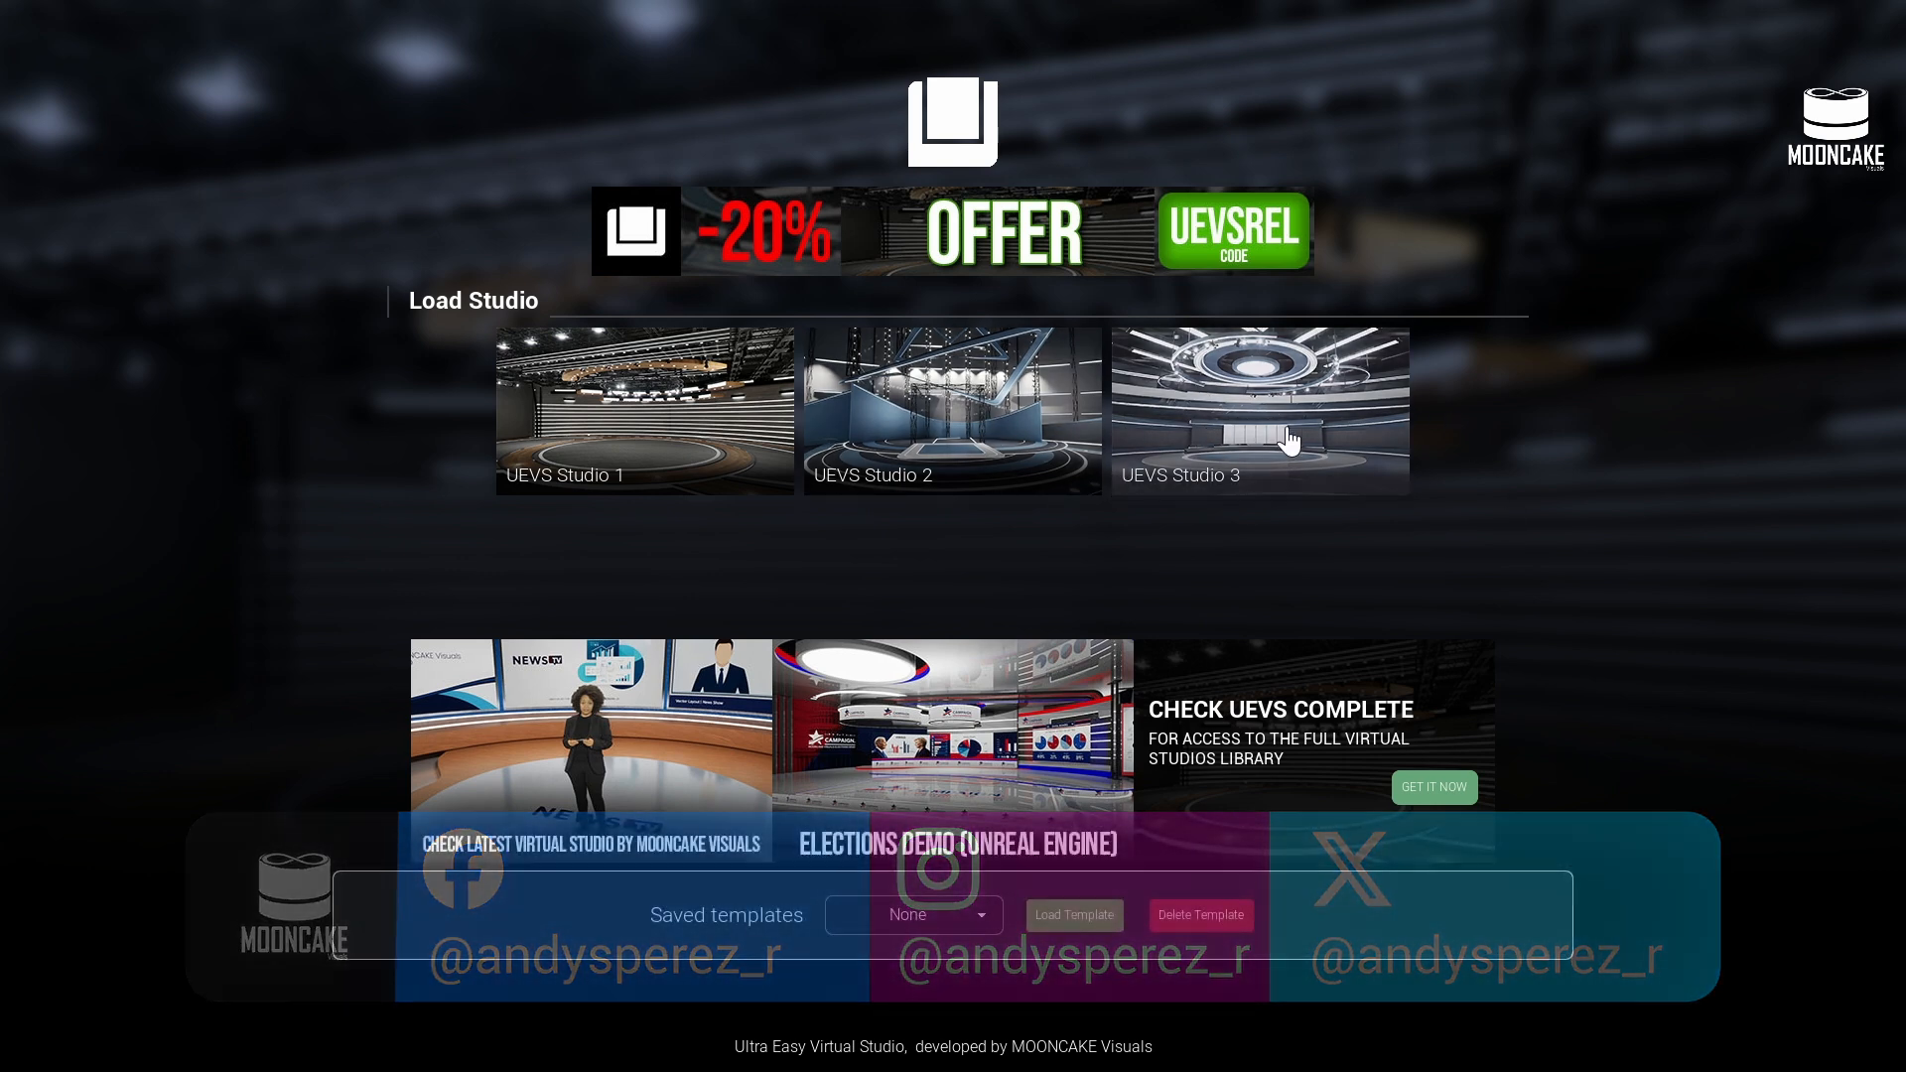
- Load UEVS Studio 3 and switch to the Style workspace
click(1195, 429)
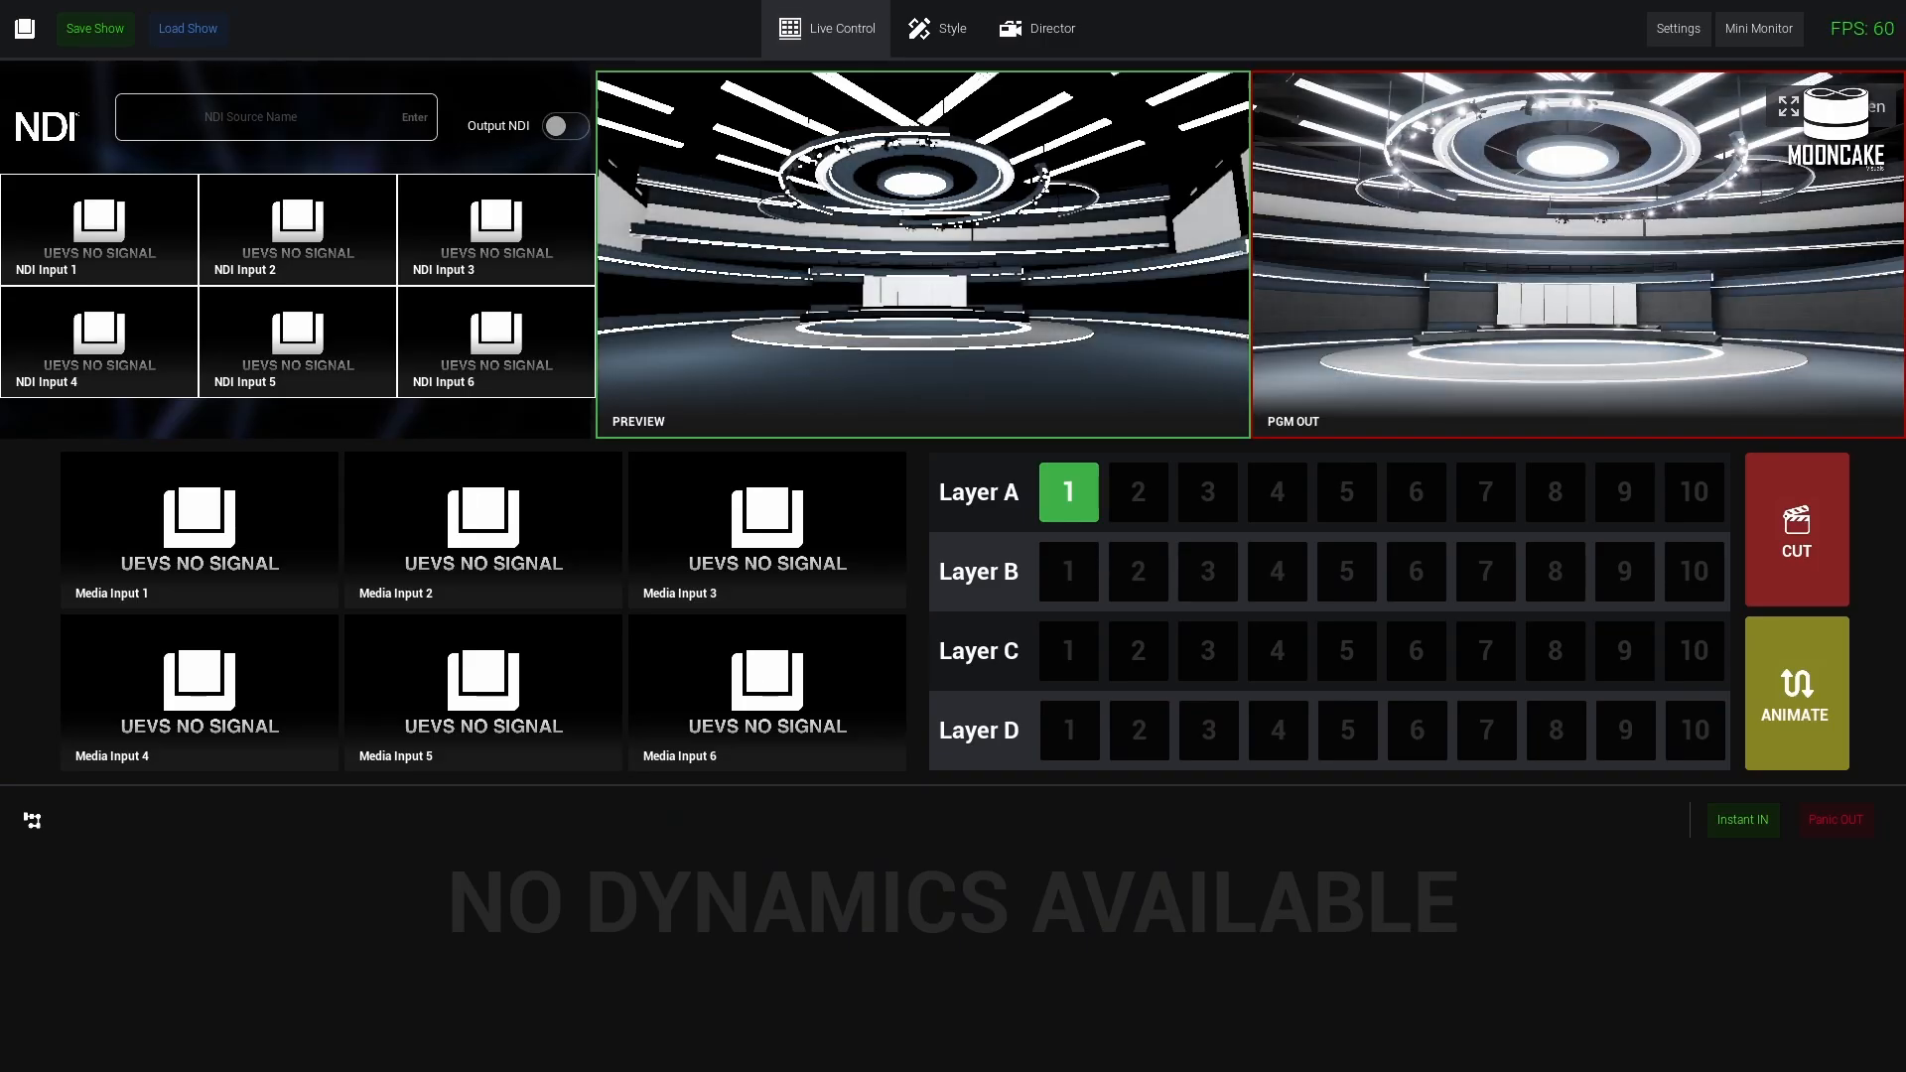
drag(0, 534, 0, 517)
click(941, 29)
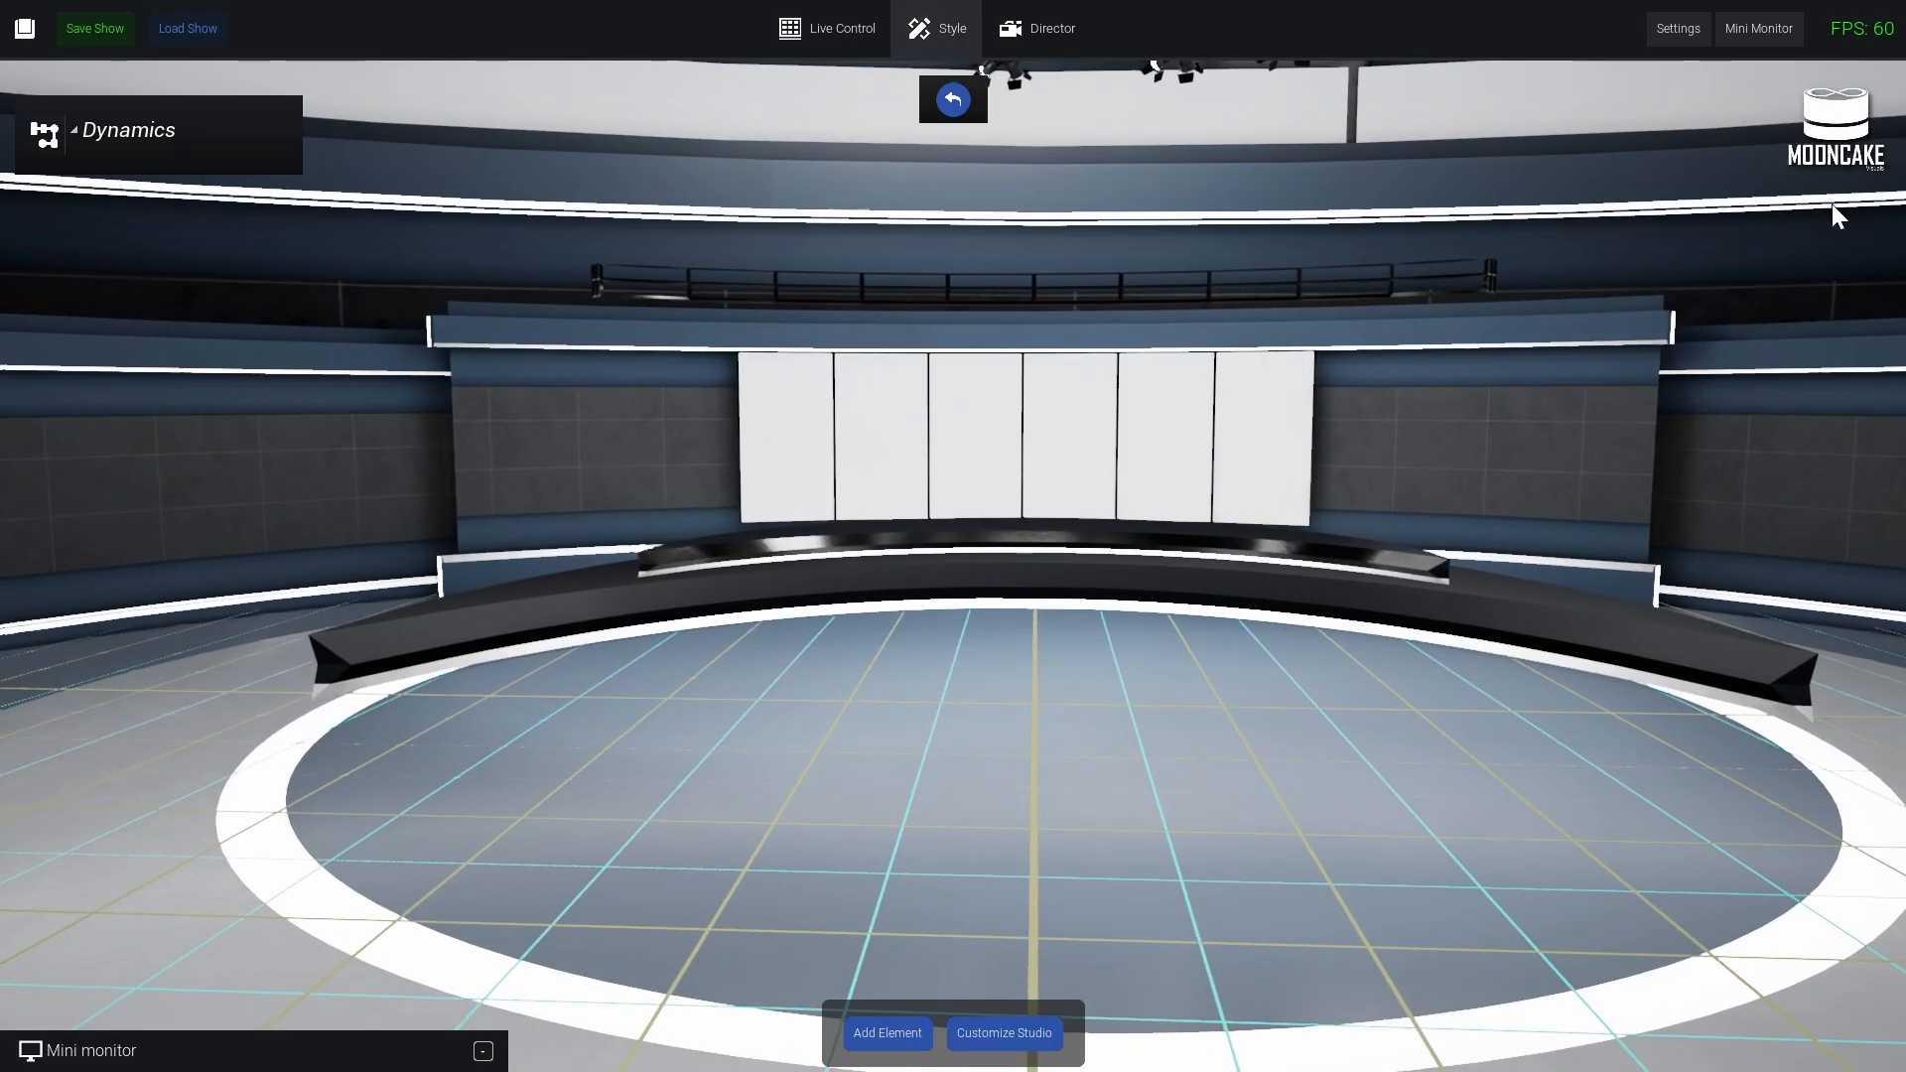
- Open a separate UEVS Monitor window, set its source to PGM_Out and reposition it
click(1747, 40)
drag(1373, 177, 1336, 169)
click(1415, 208)
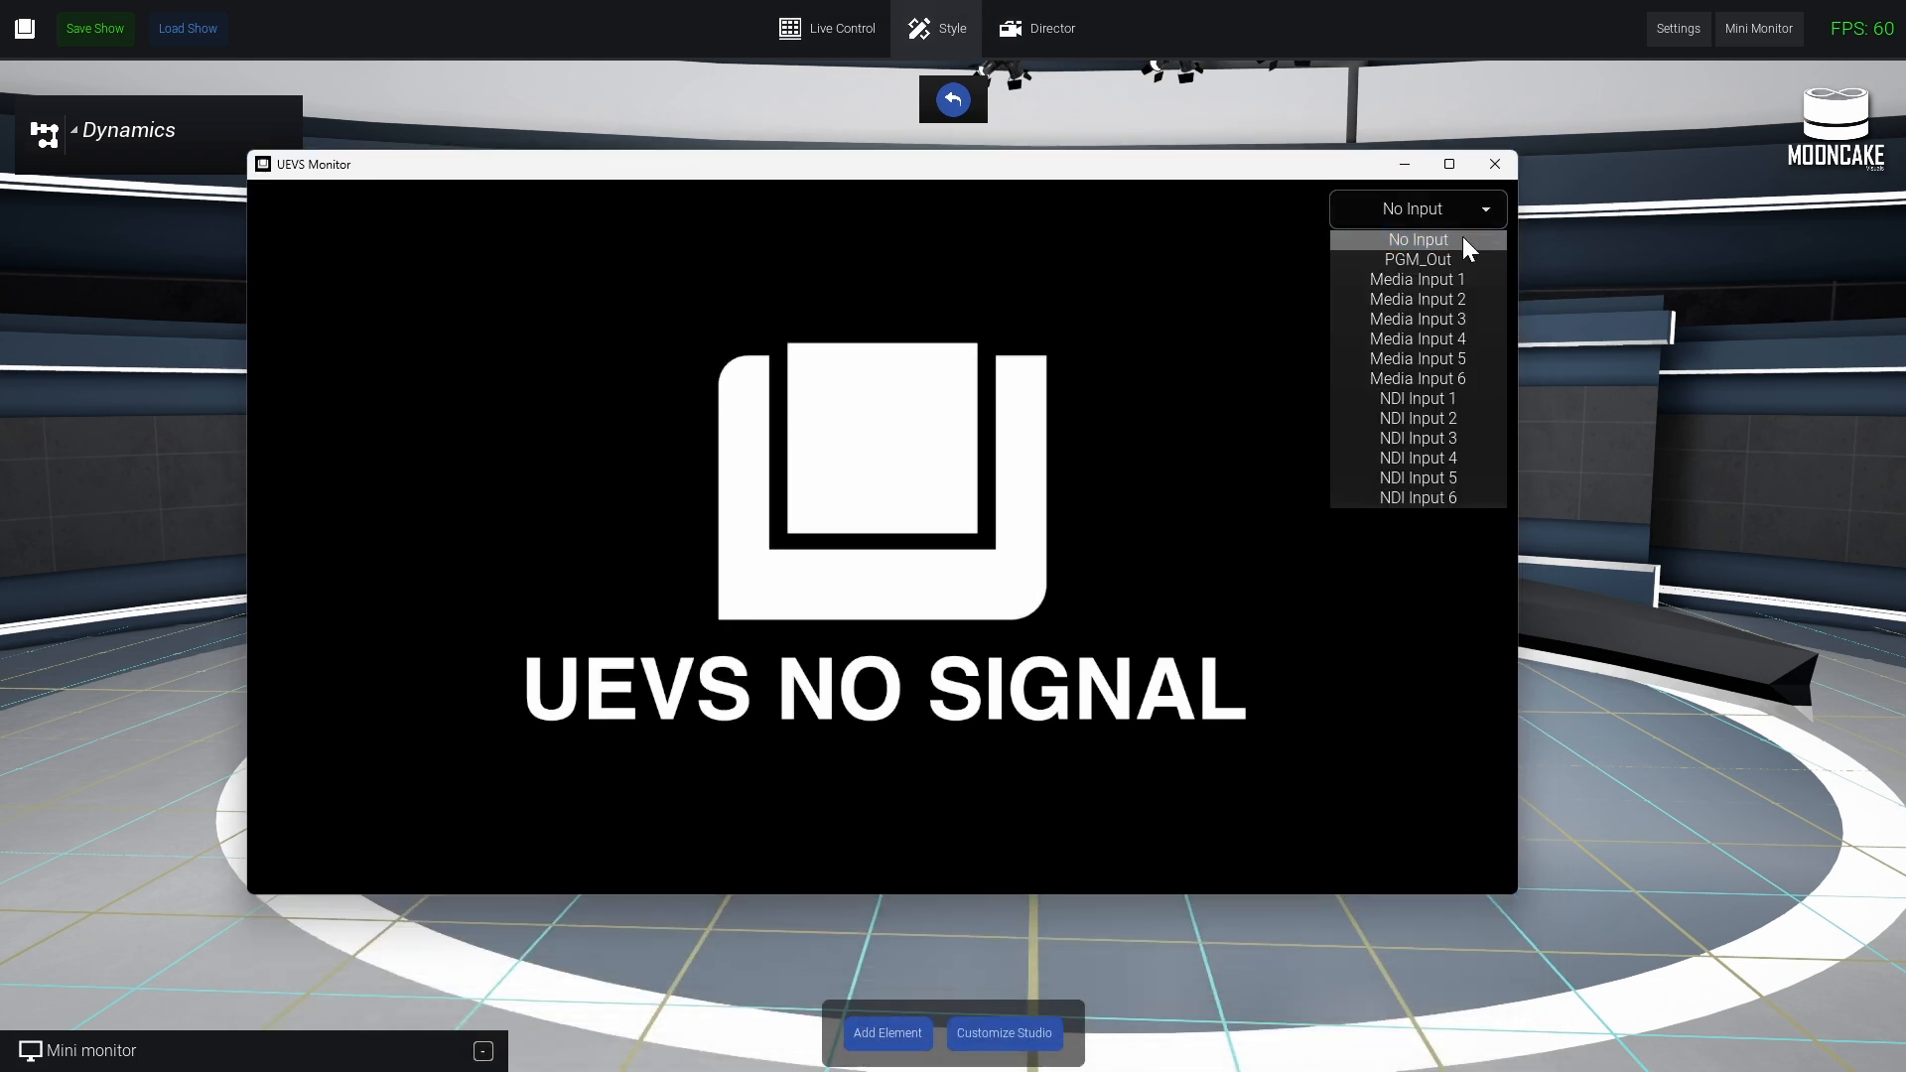
click(1398, 259)
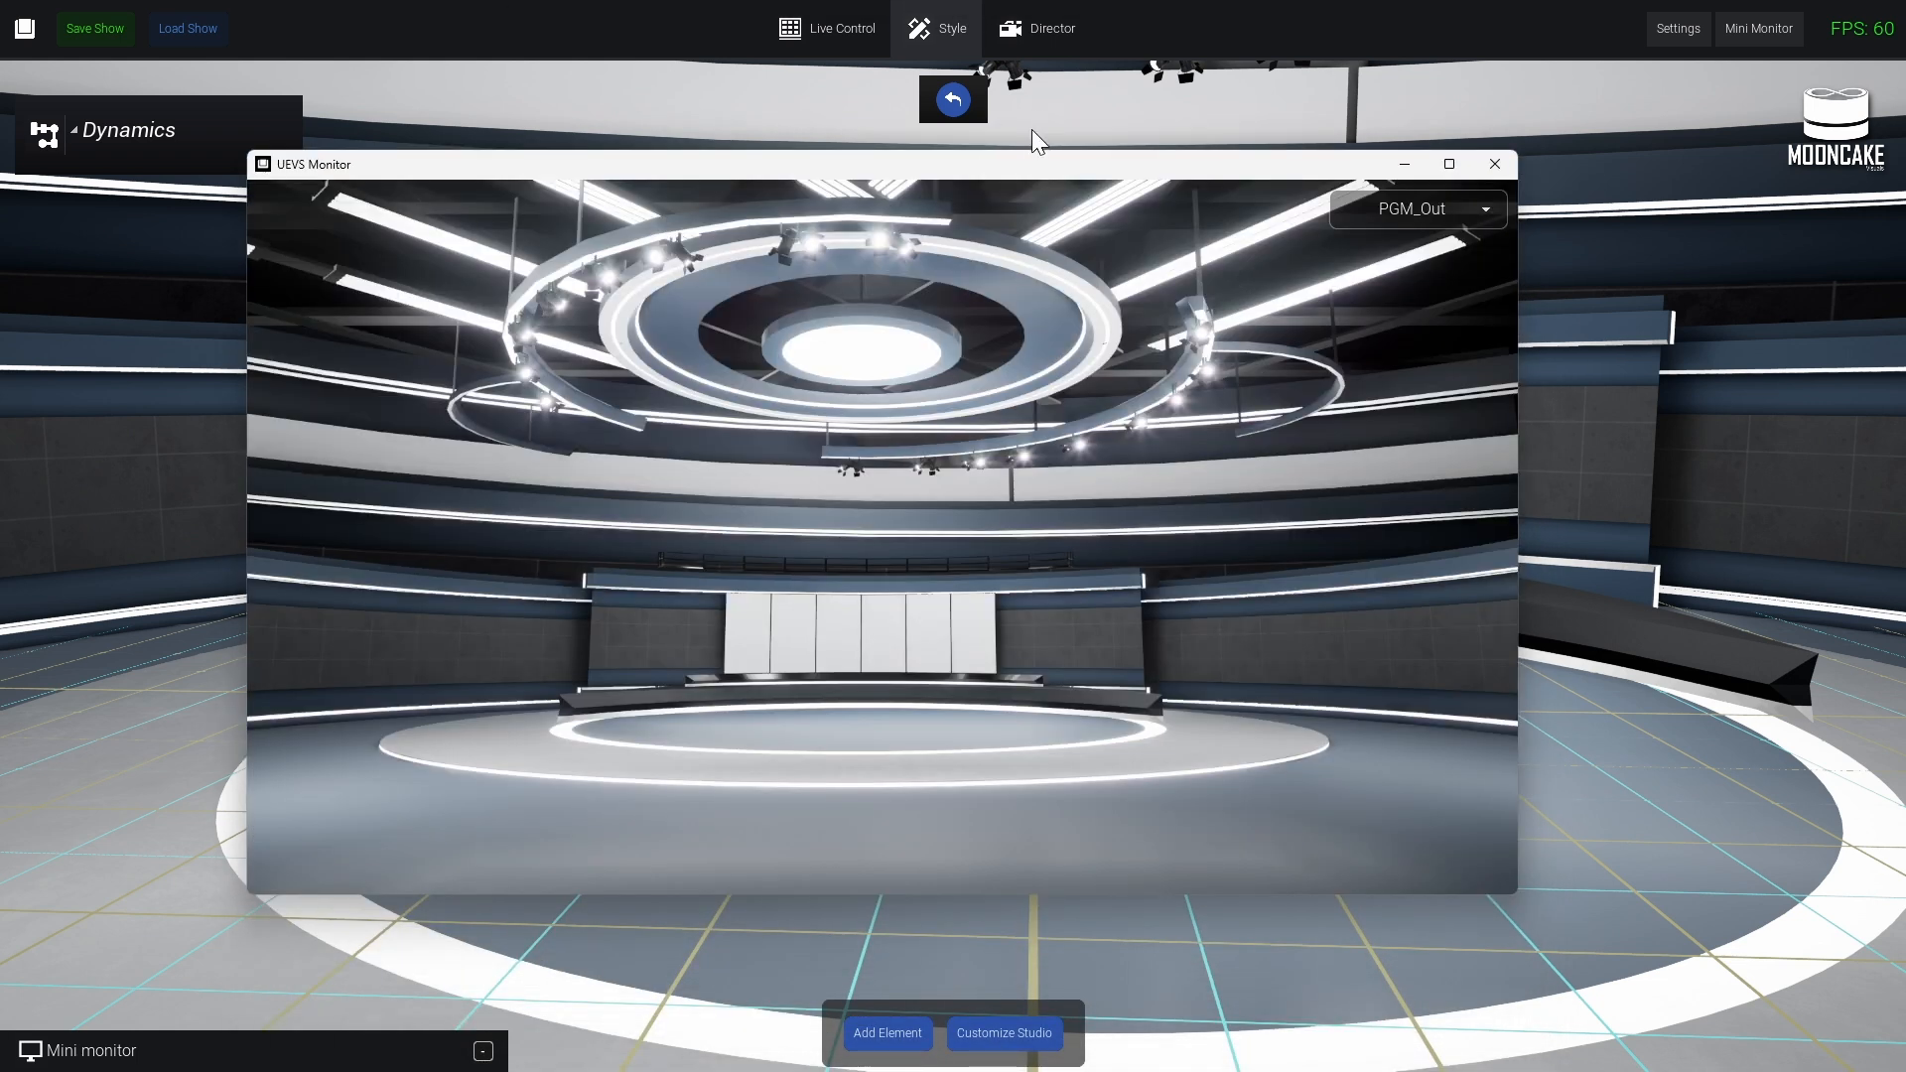
drag(1037, 159, 961, 253)
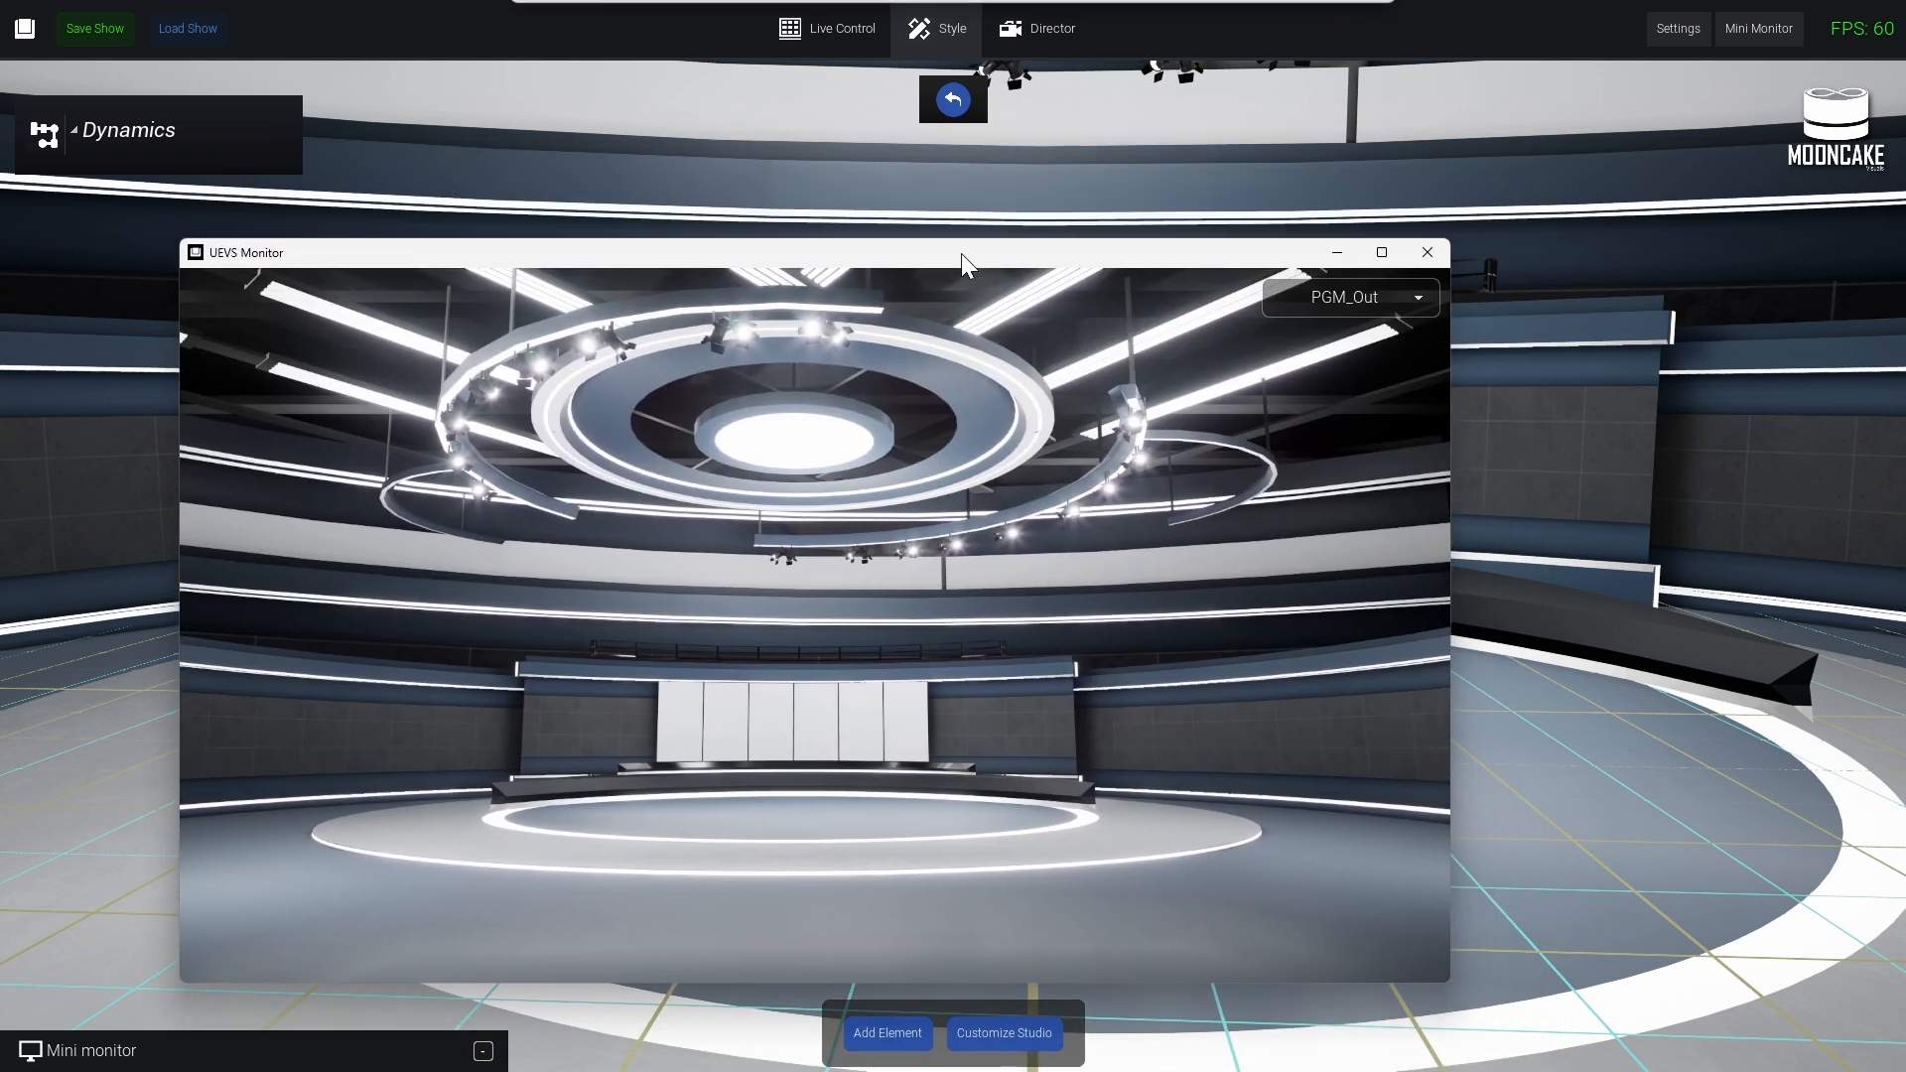
click(1194, 183)
right_drag(1195, 183, 991, 583)
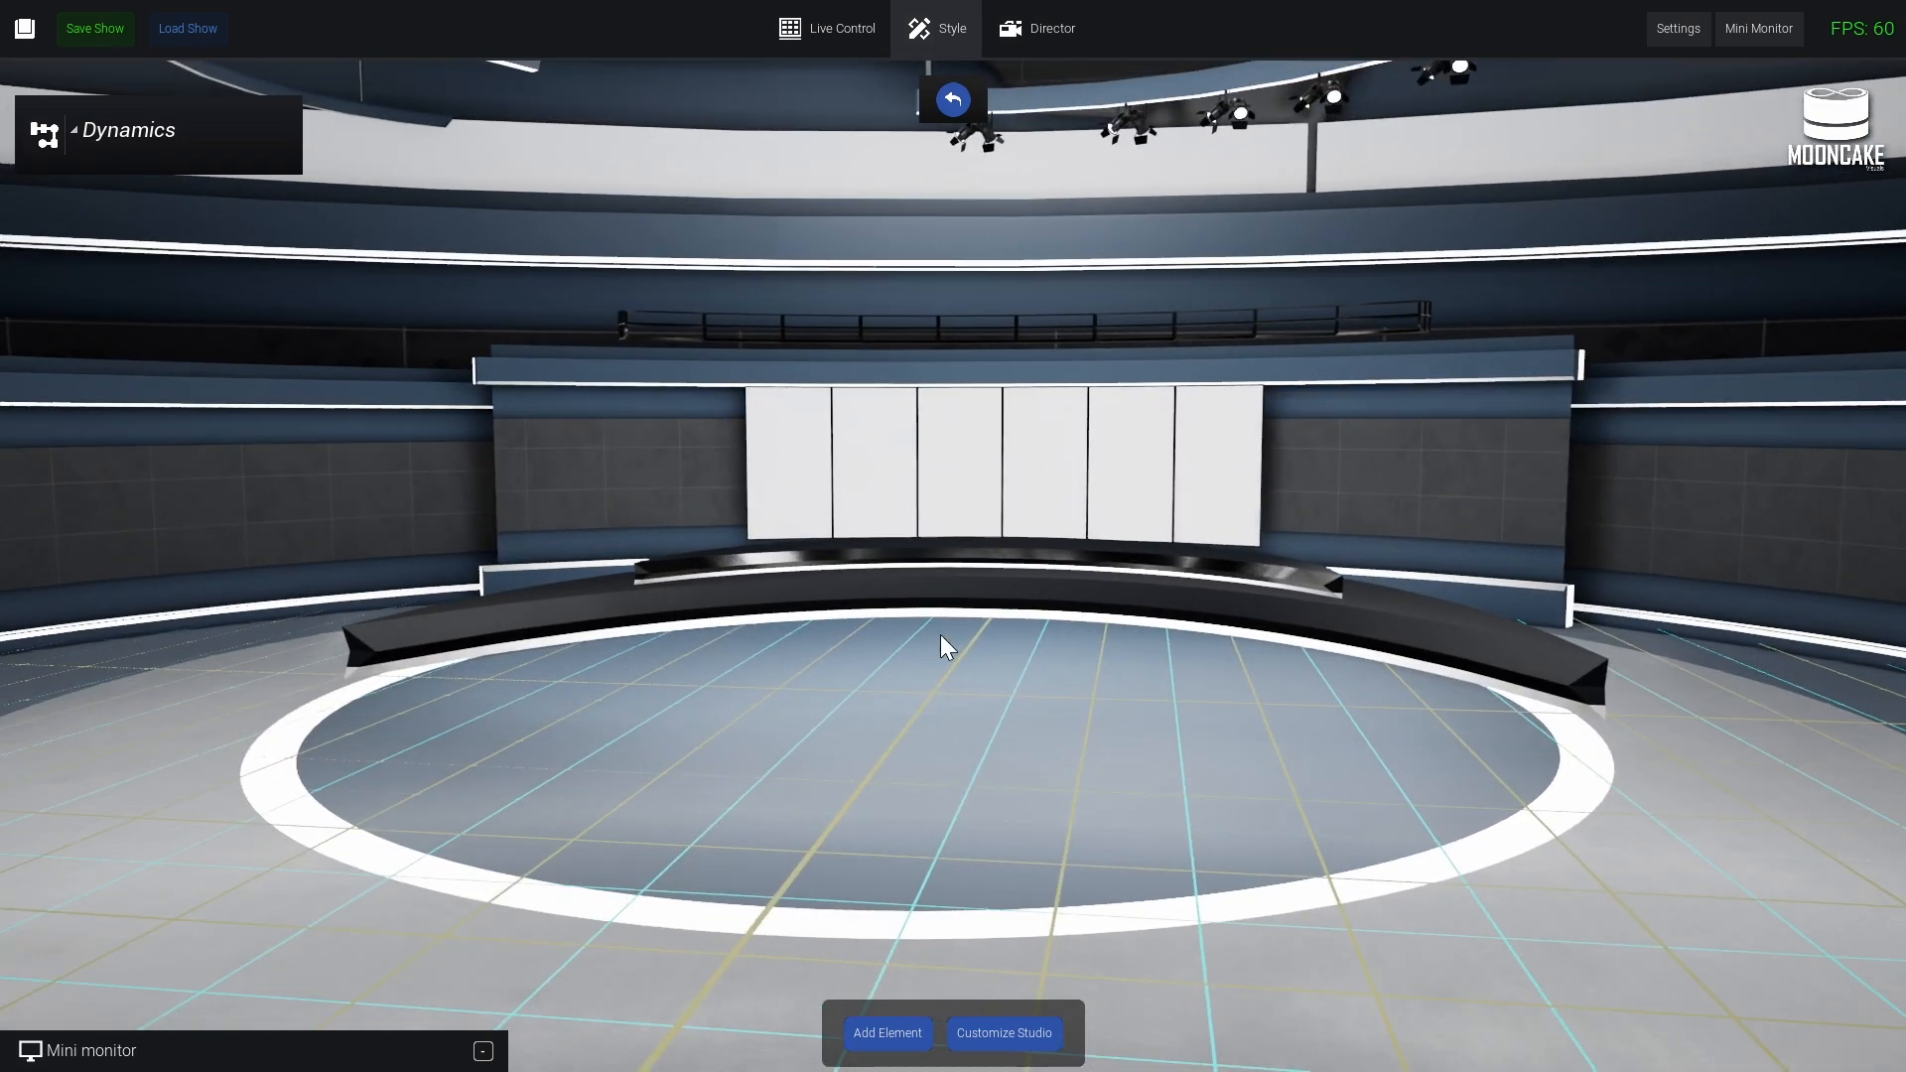
- Expand the mini monitor, set its source to PGM_Out, and visit the Director workspace before returning to Style
click(482, 1053)
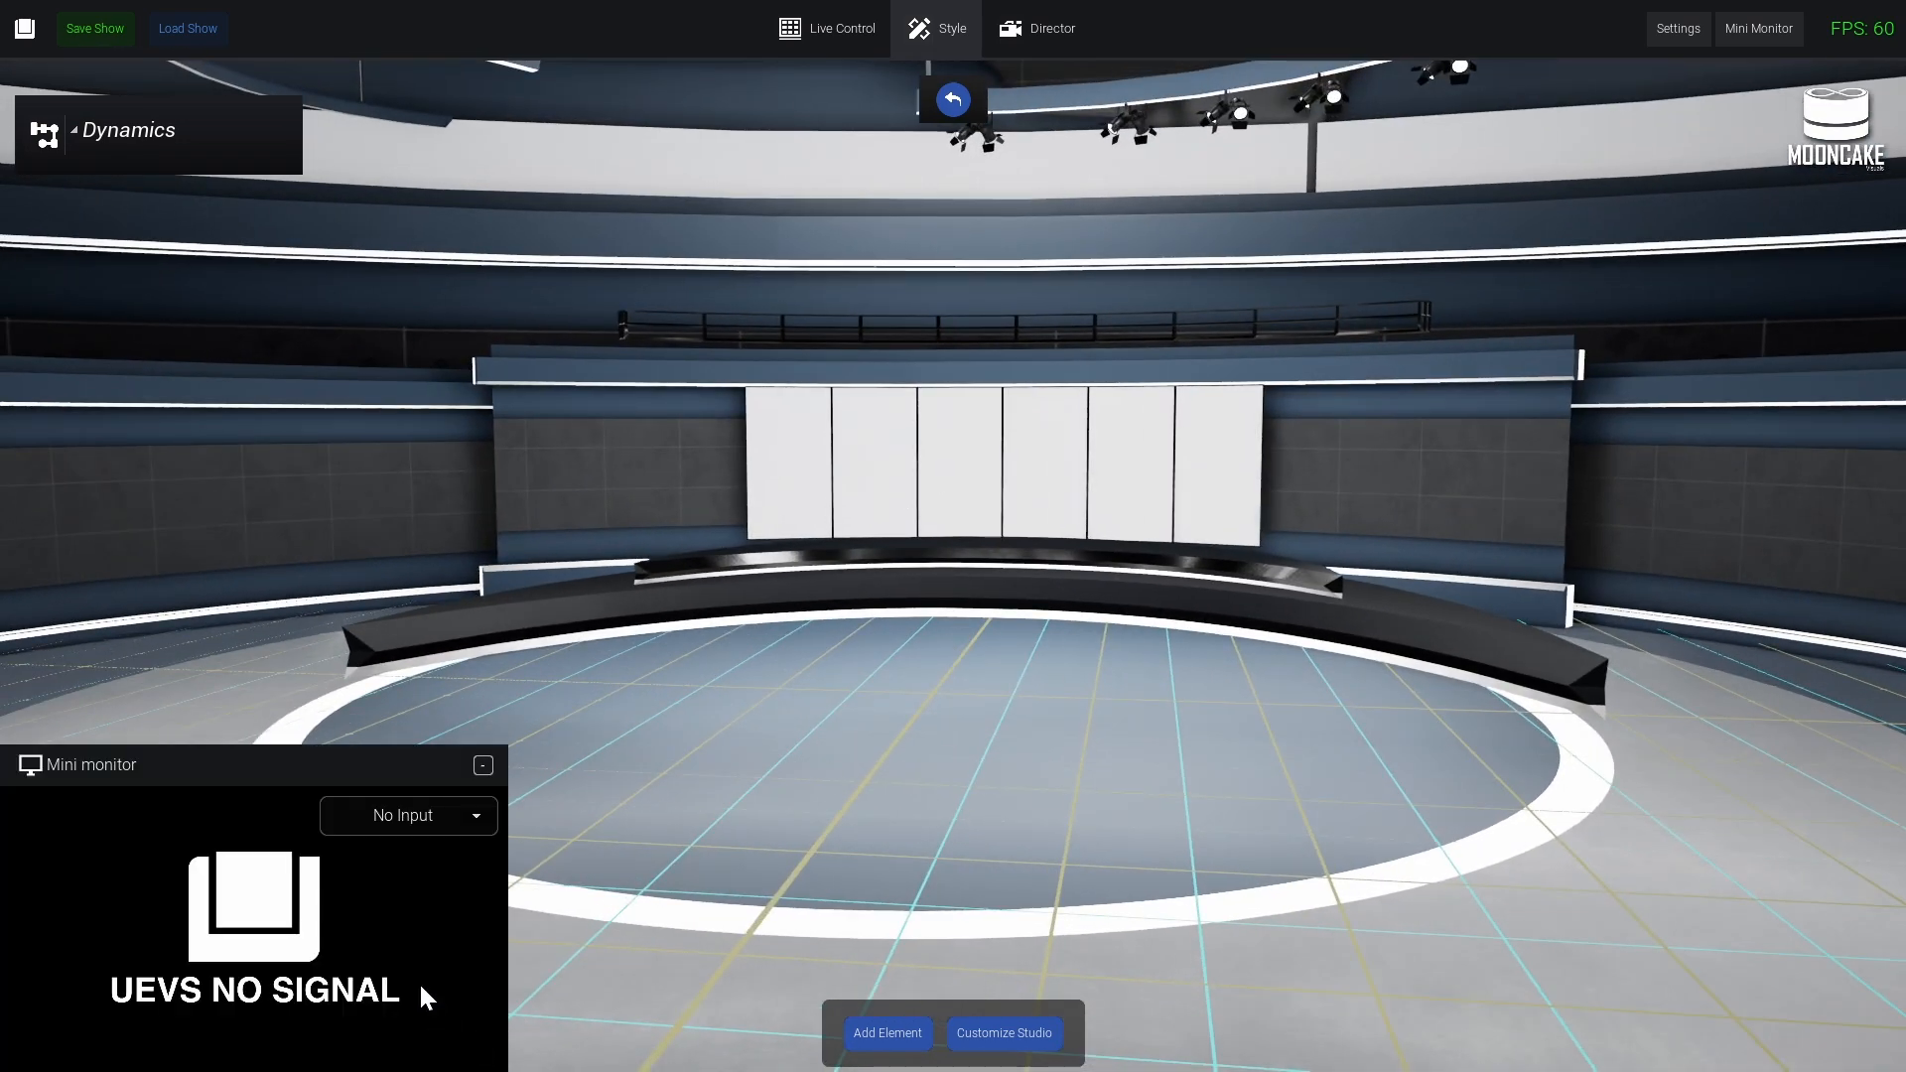
mouse_move(407, 802)
mouse_down()
mouse_move(397, 526)
mouse_move(114, 757)
mouse_move(774, 692)
mouse_move(403, 695)
mouse_move(427, 738)
mouse_move(409, 772)
mouse_up()
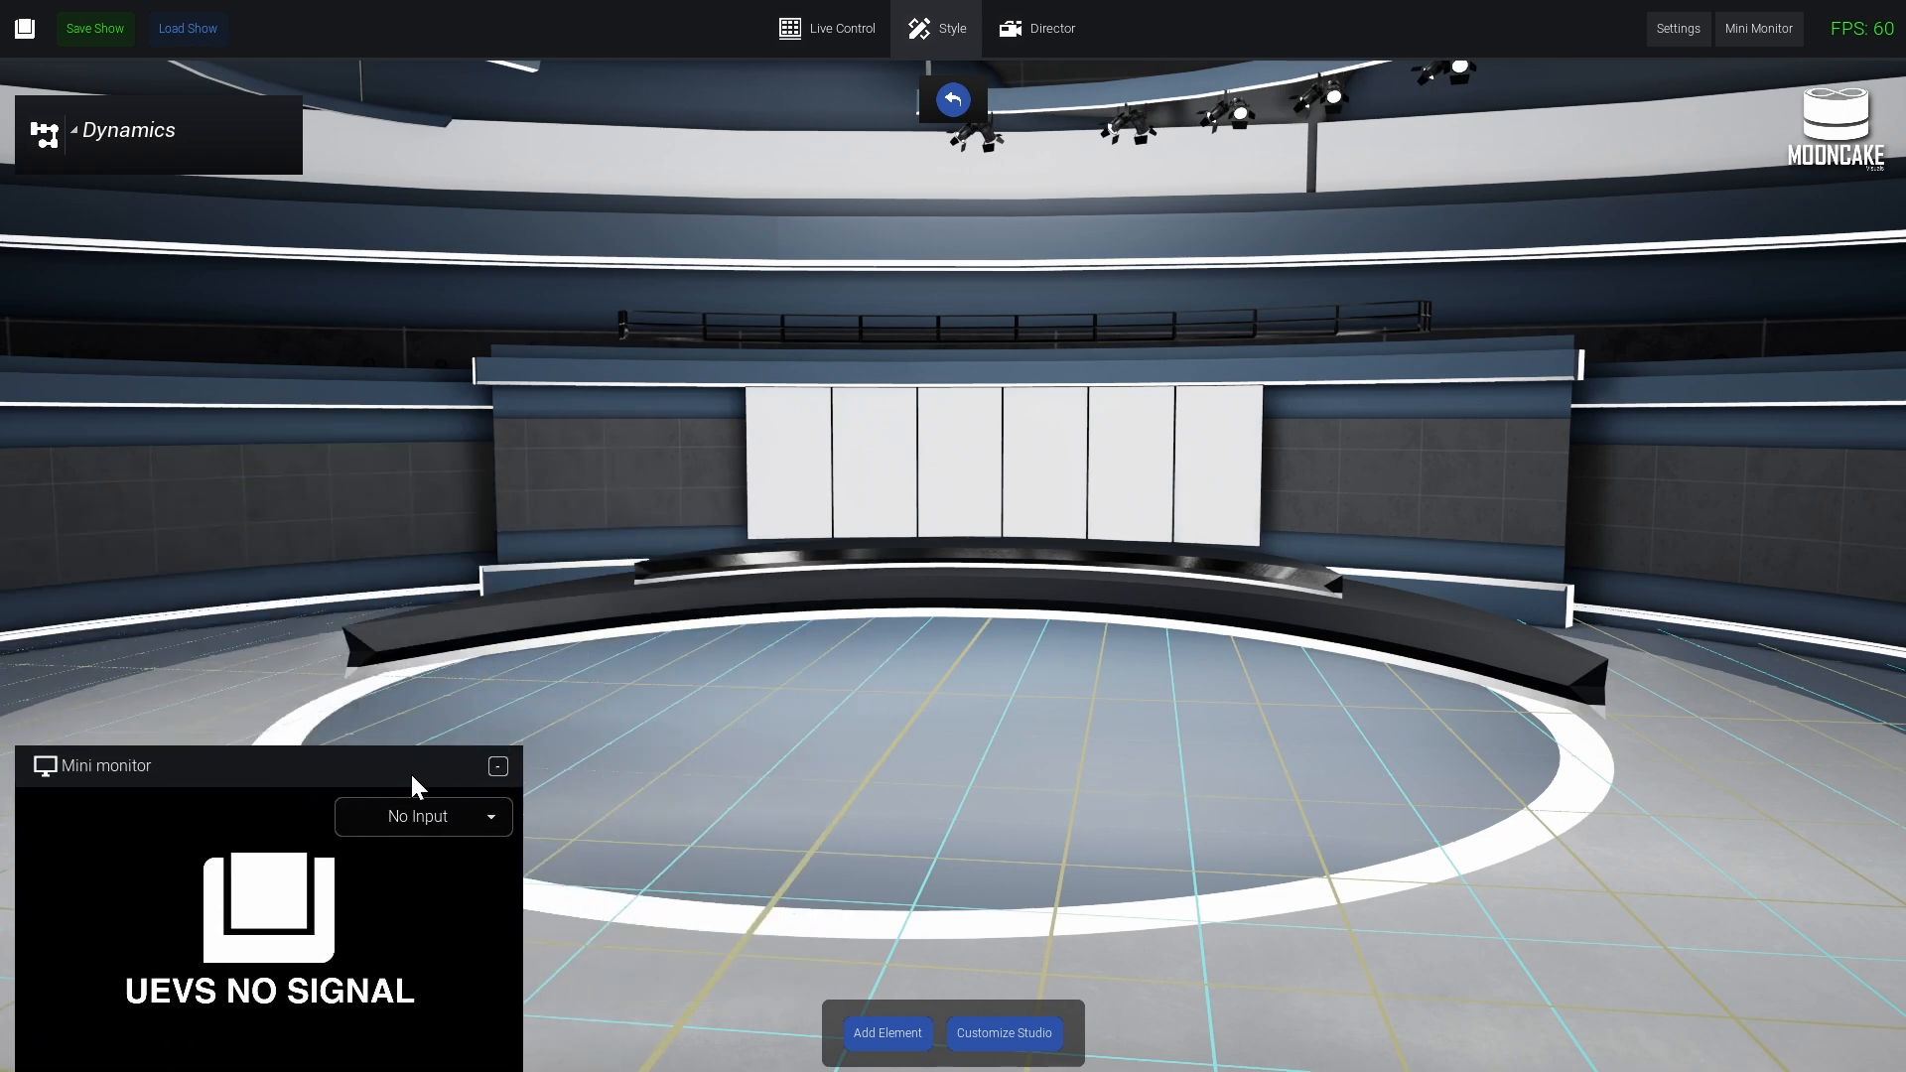
click(463, 820)
click(427, 549)
mouse_move(348, 784)
mouse_down()
mouse_move(431, 730)
mouse_move(362, 764)
mouse_up()
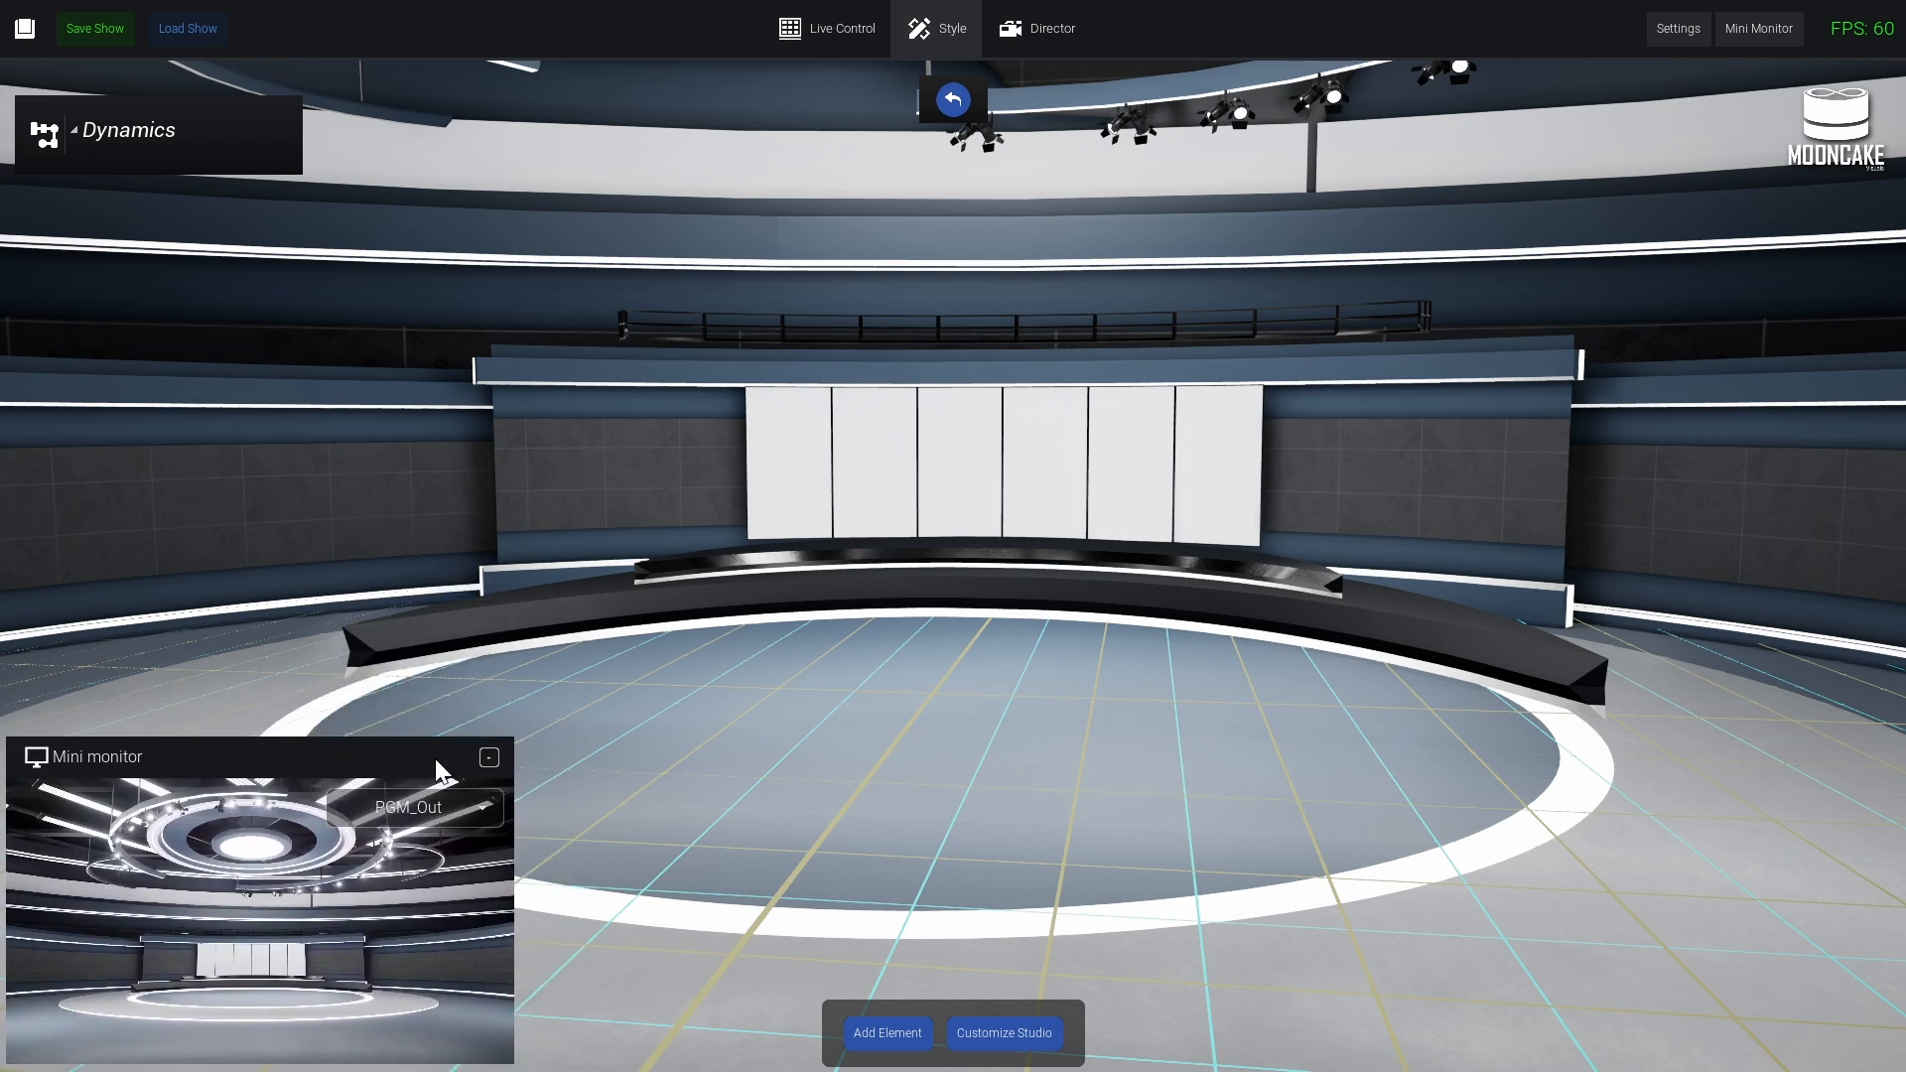
click(1068, 13)
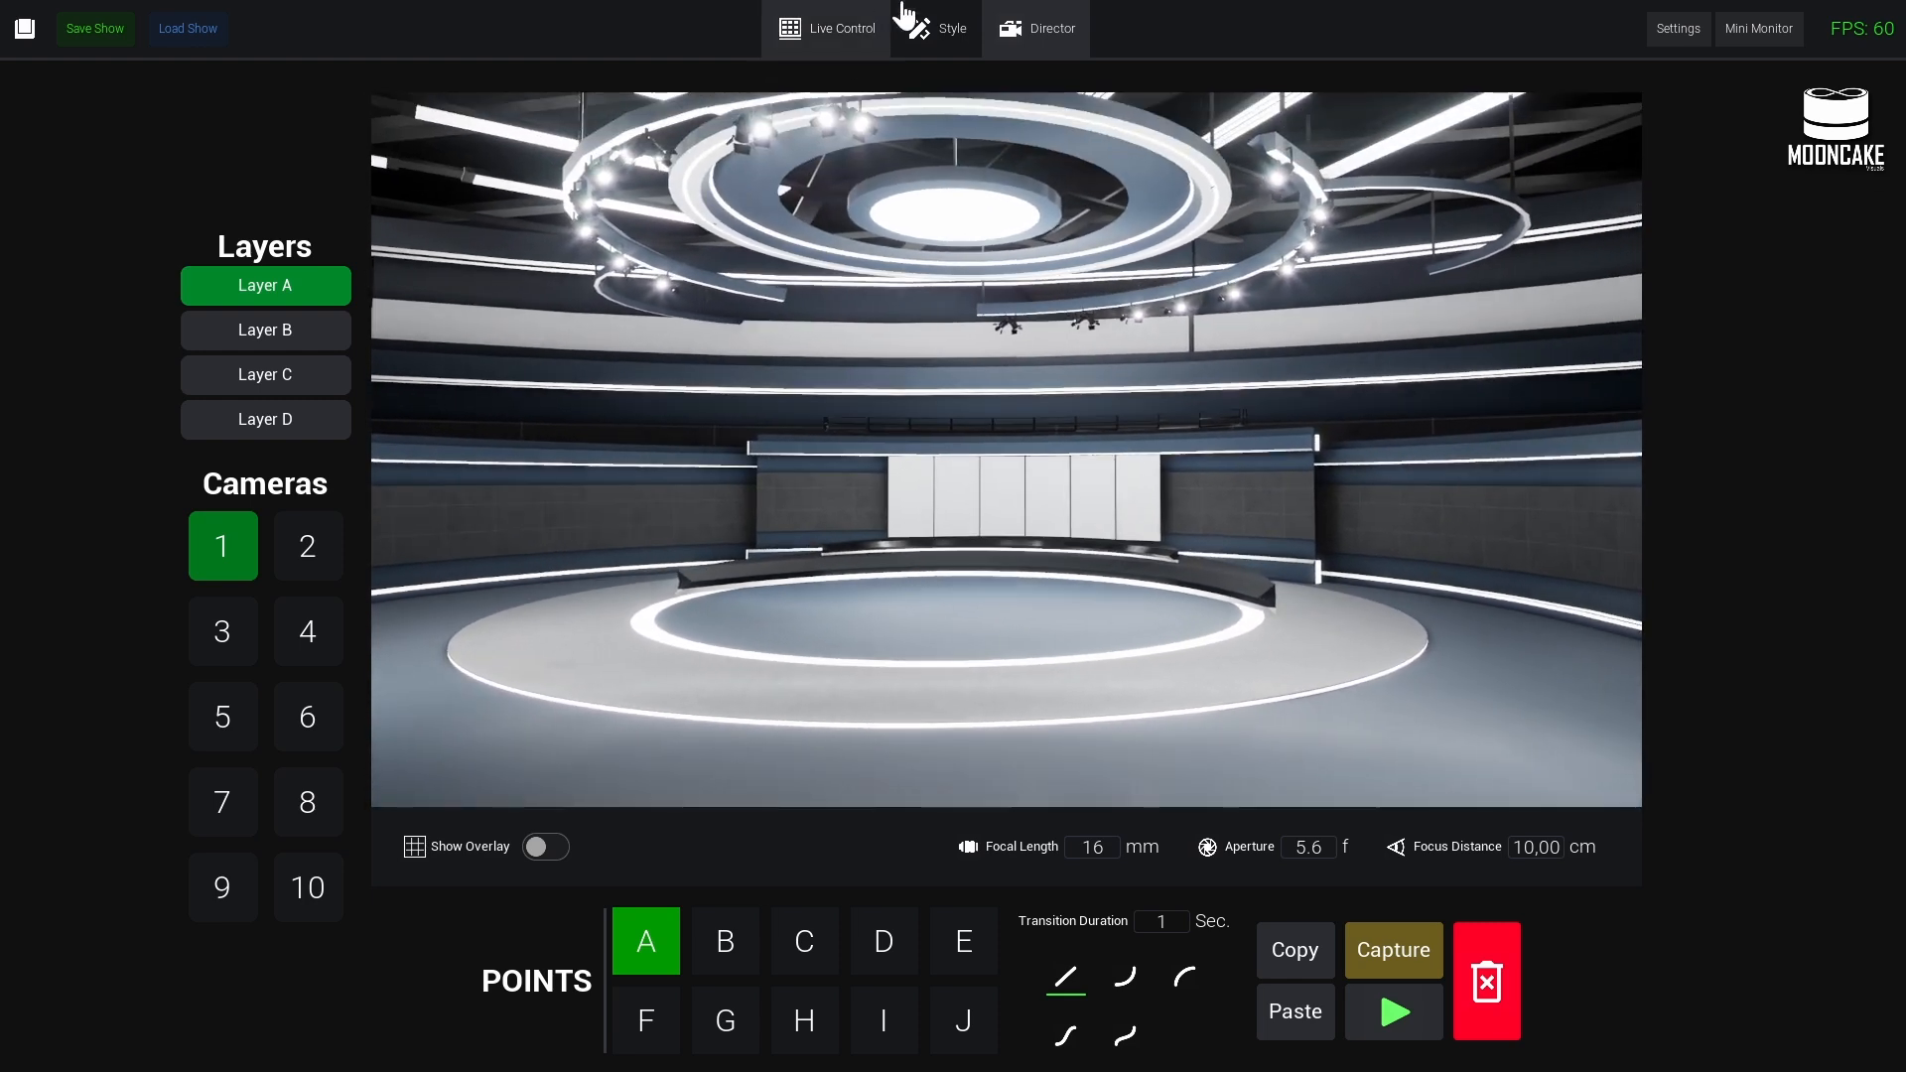
click(938, 28)
- Collapse the mini monitor and move the UEVS Monitor window off the main screen
click(488, 760)
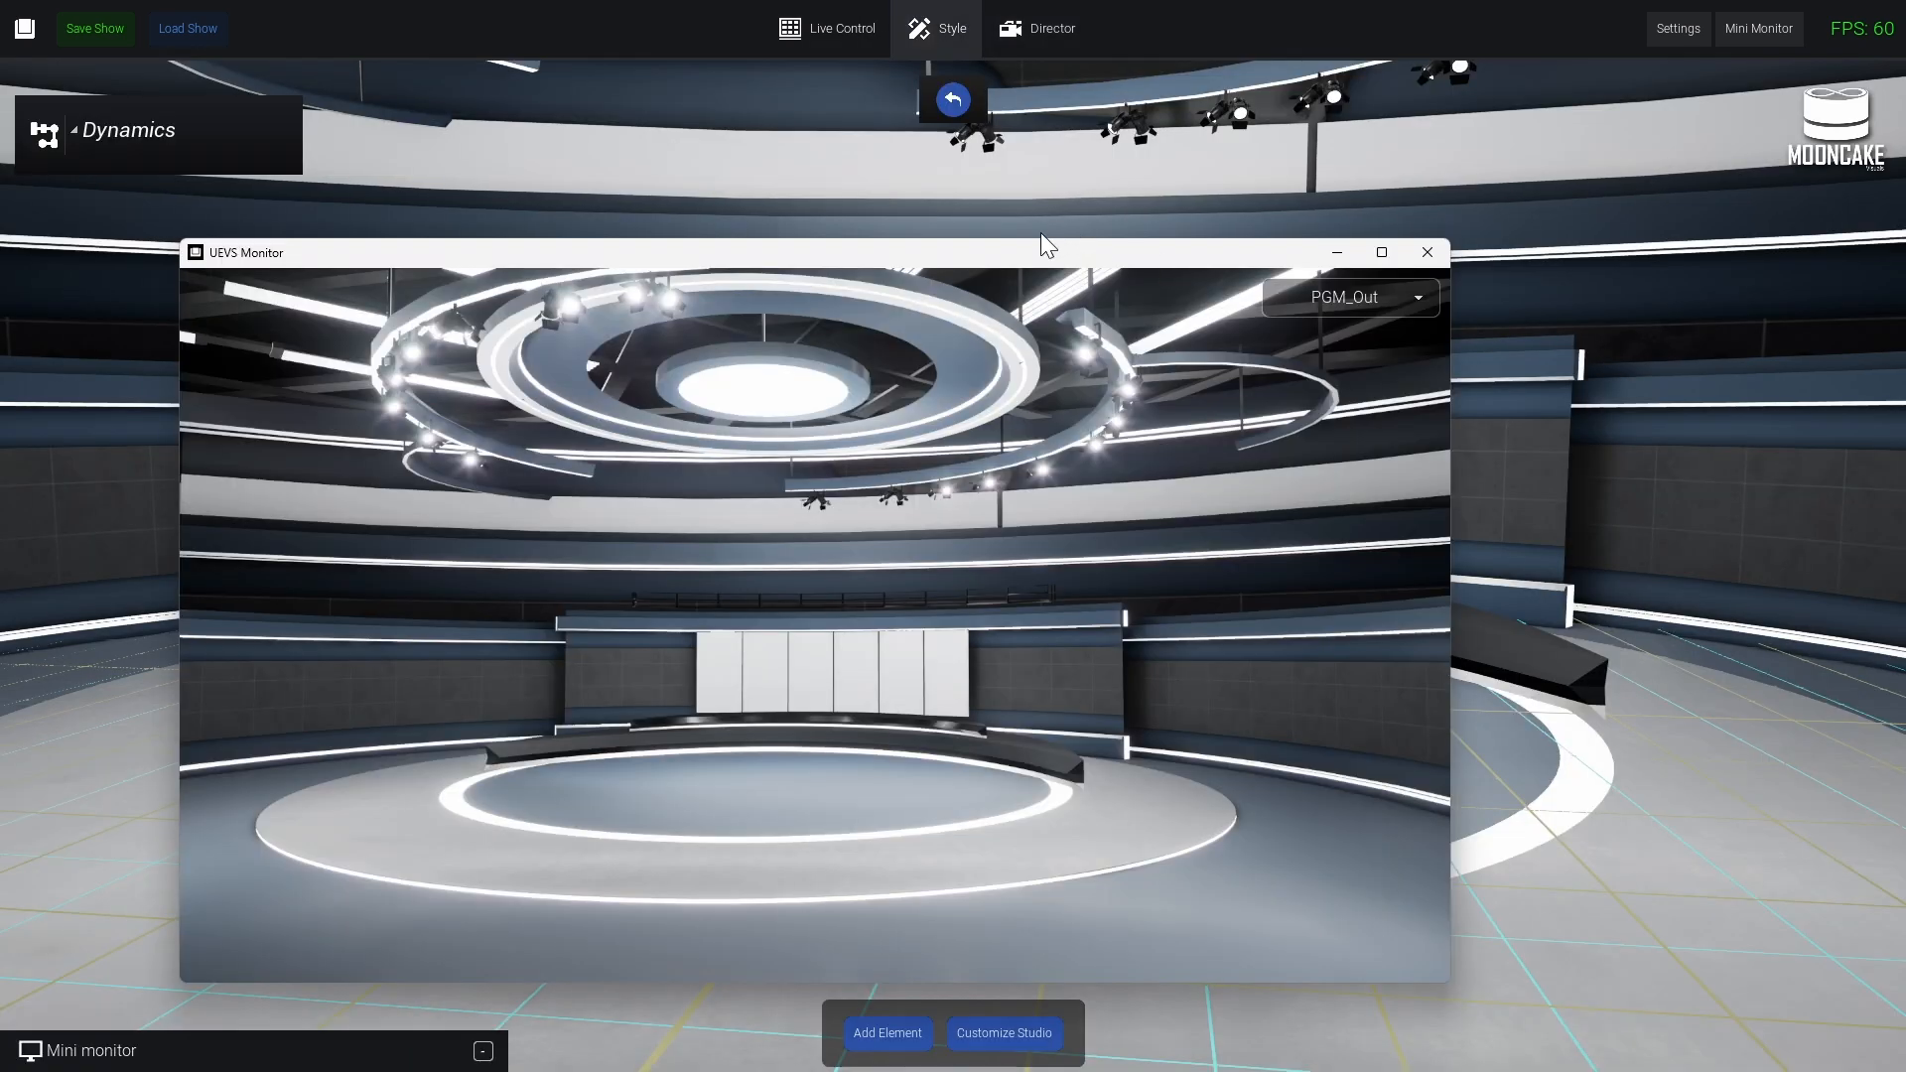
drag(1040, 239, 0, 467)
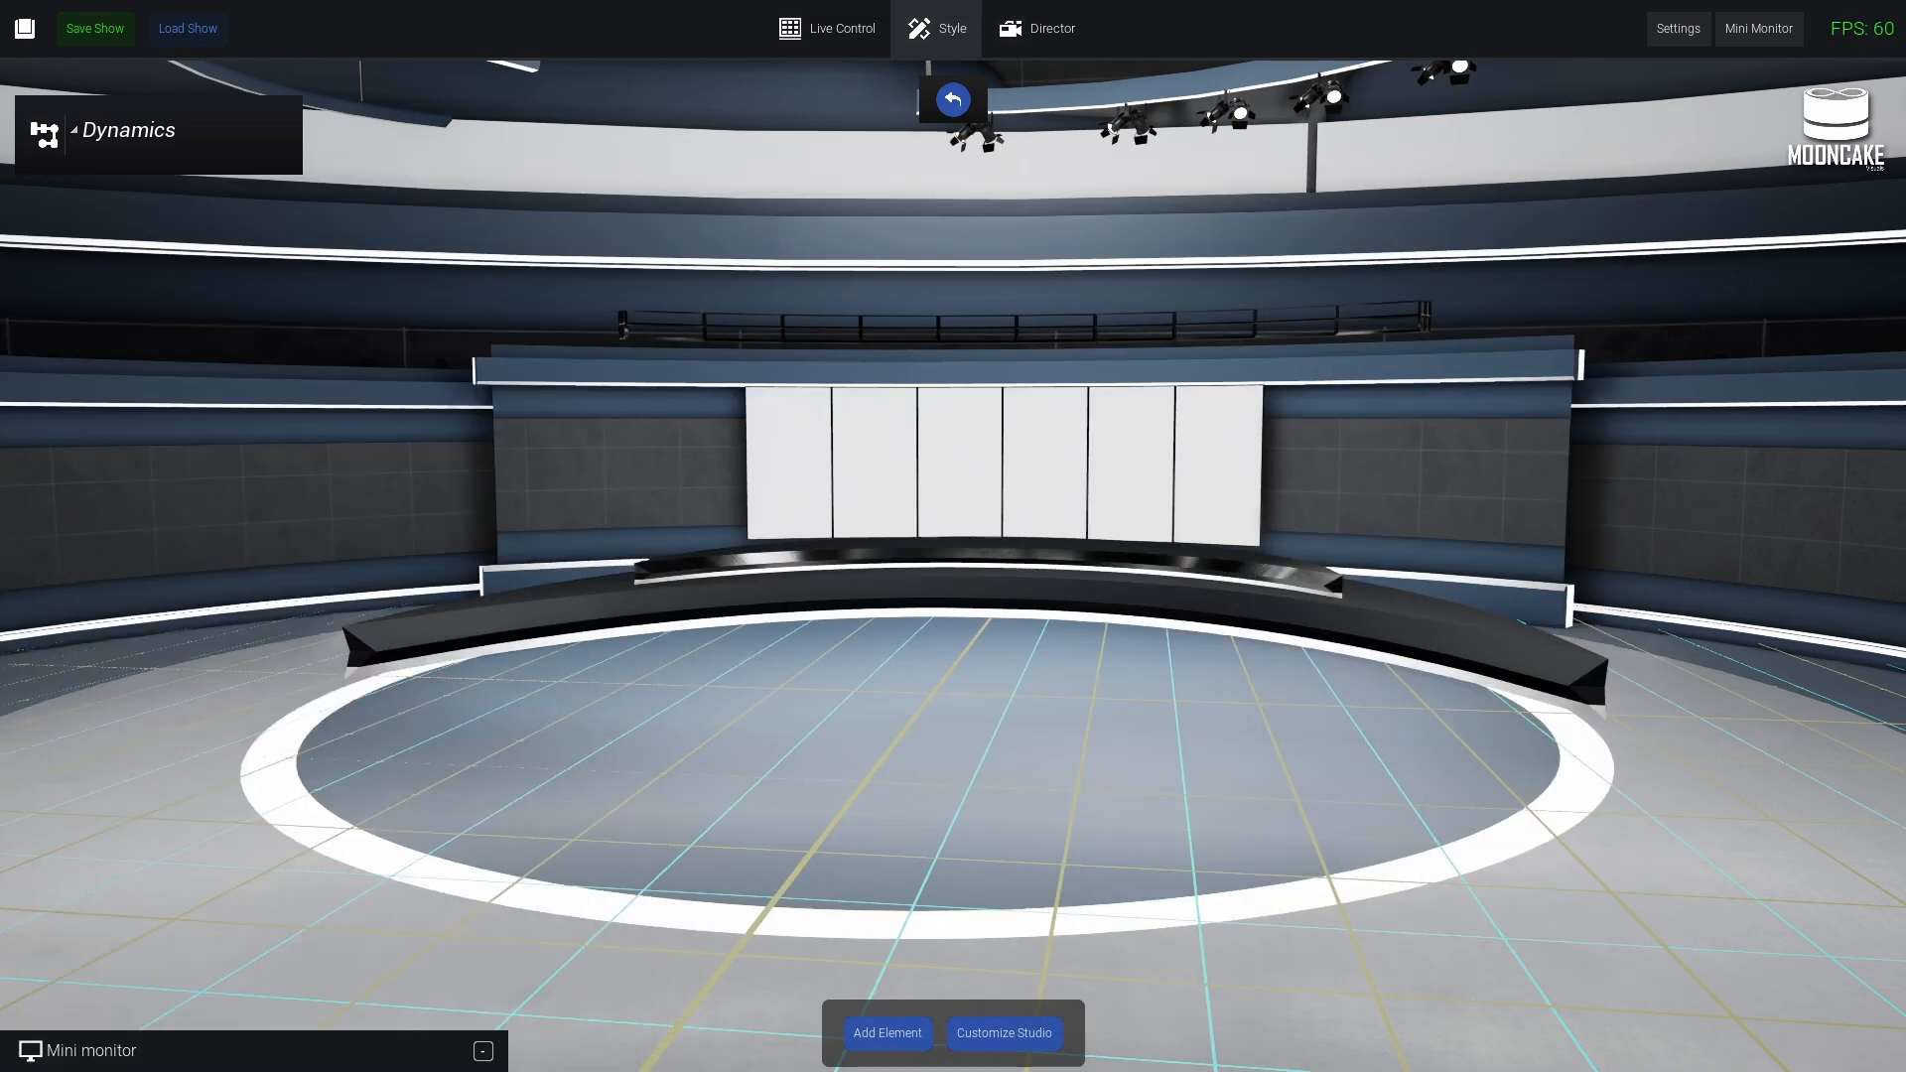
right_drag(1118, 867, 991, 931)
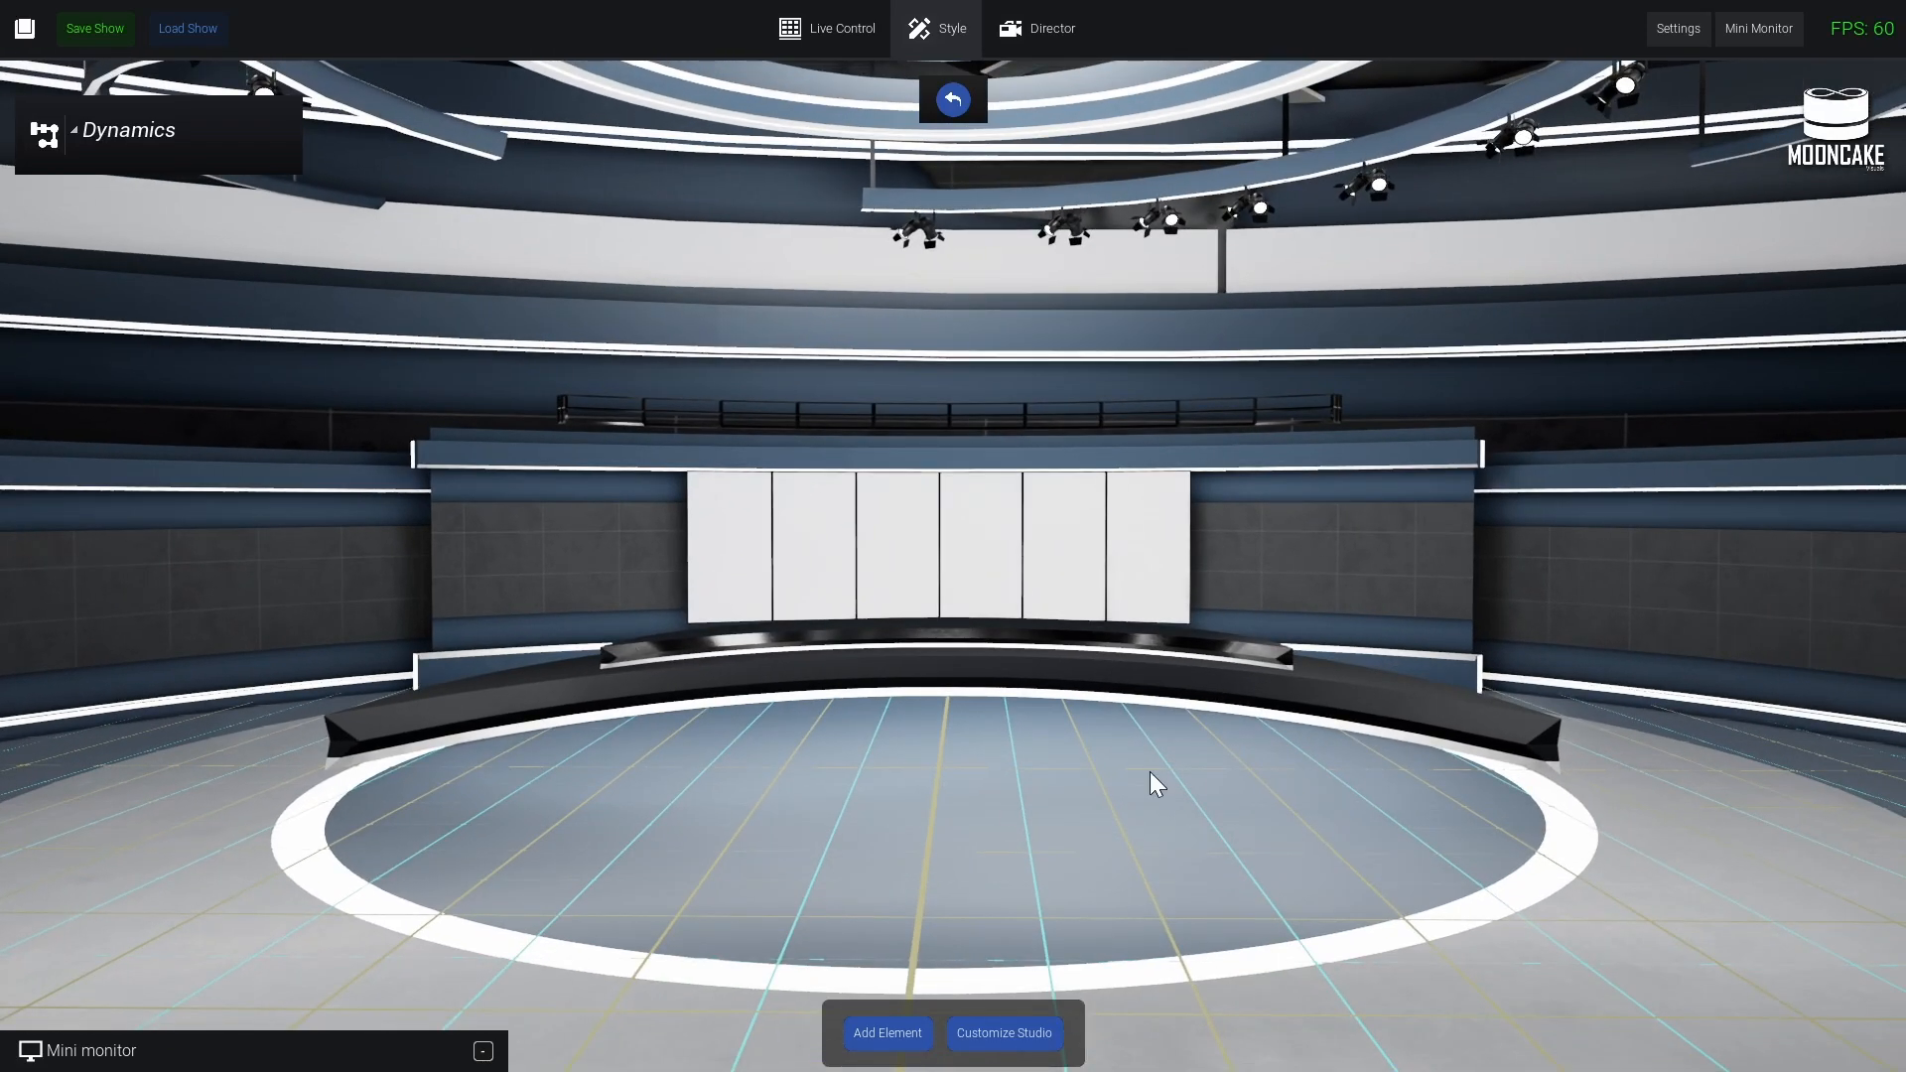
- Open the studio's Back Wall customization settings and look over the Finance show's Resources folder
click(1005, 1033)
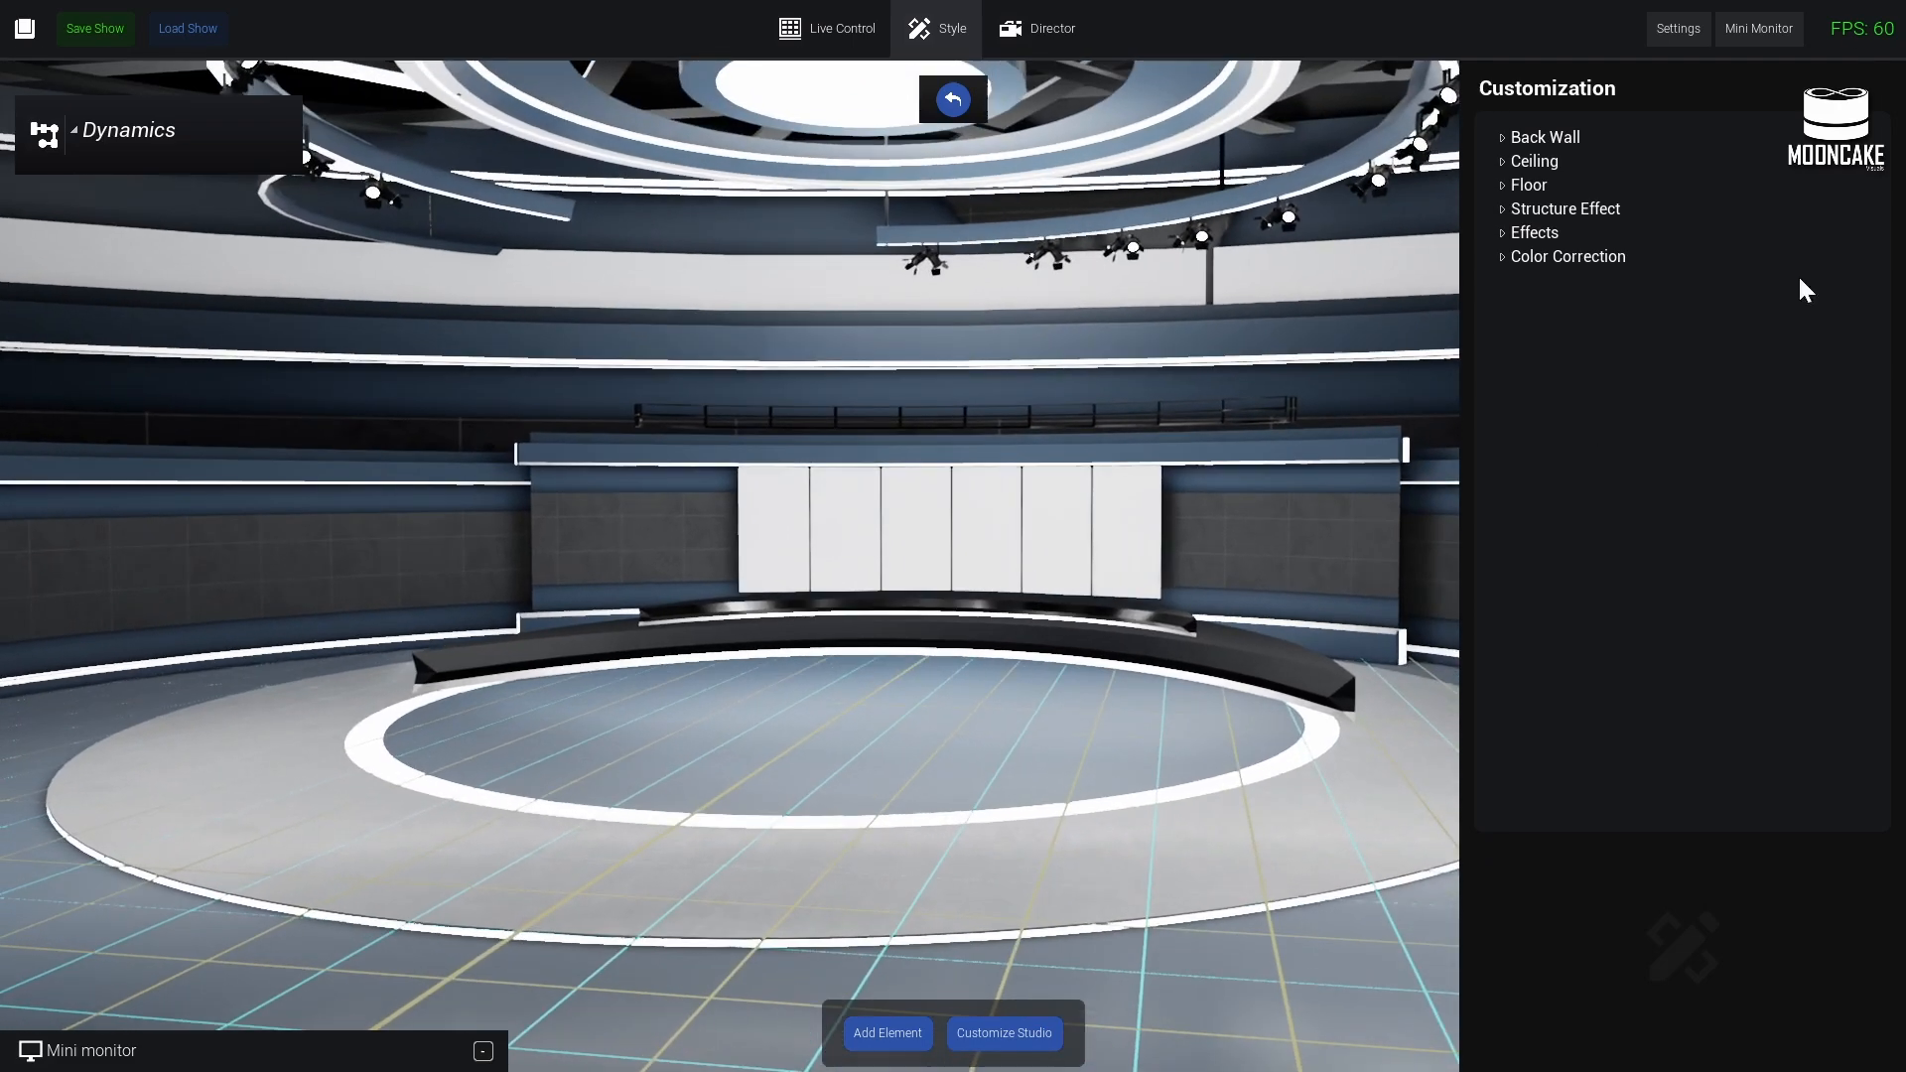
click(1502, 136)
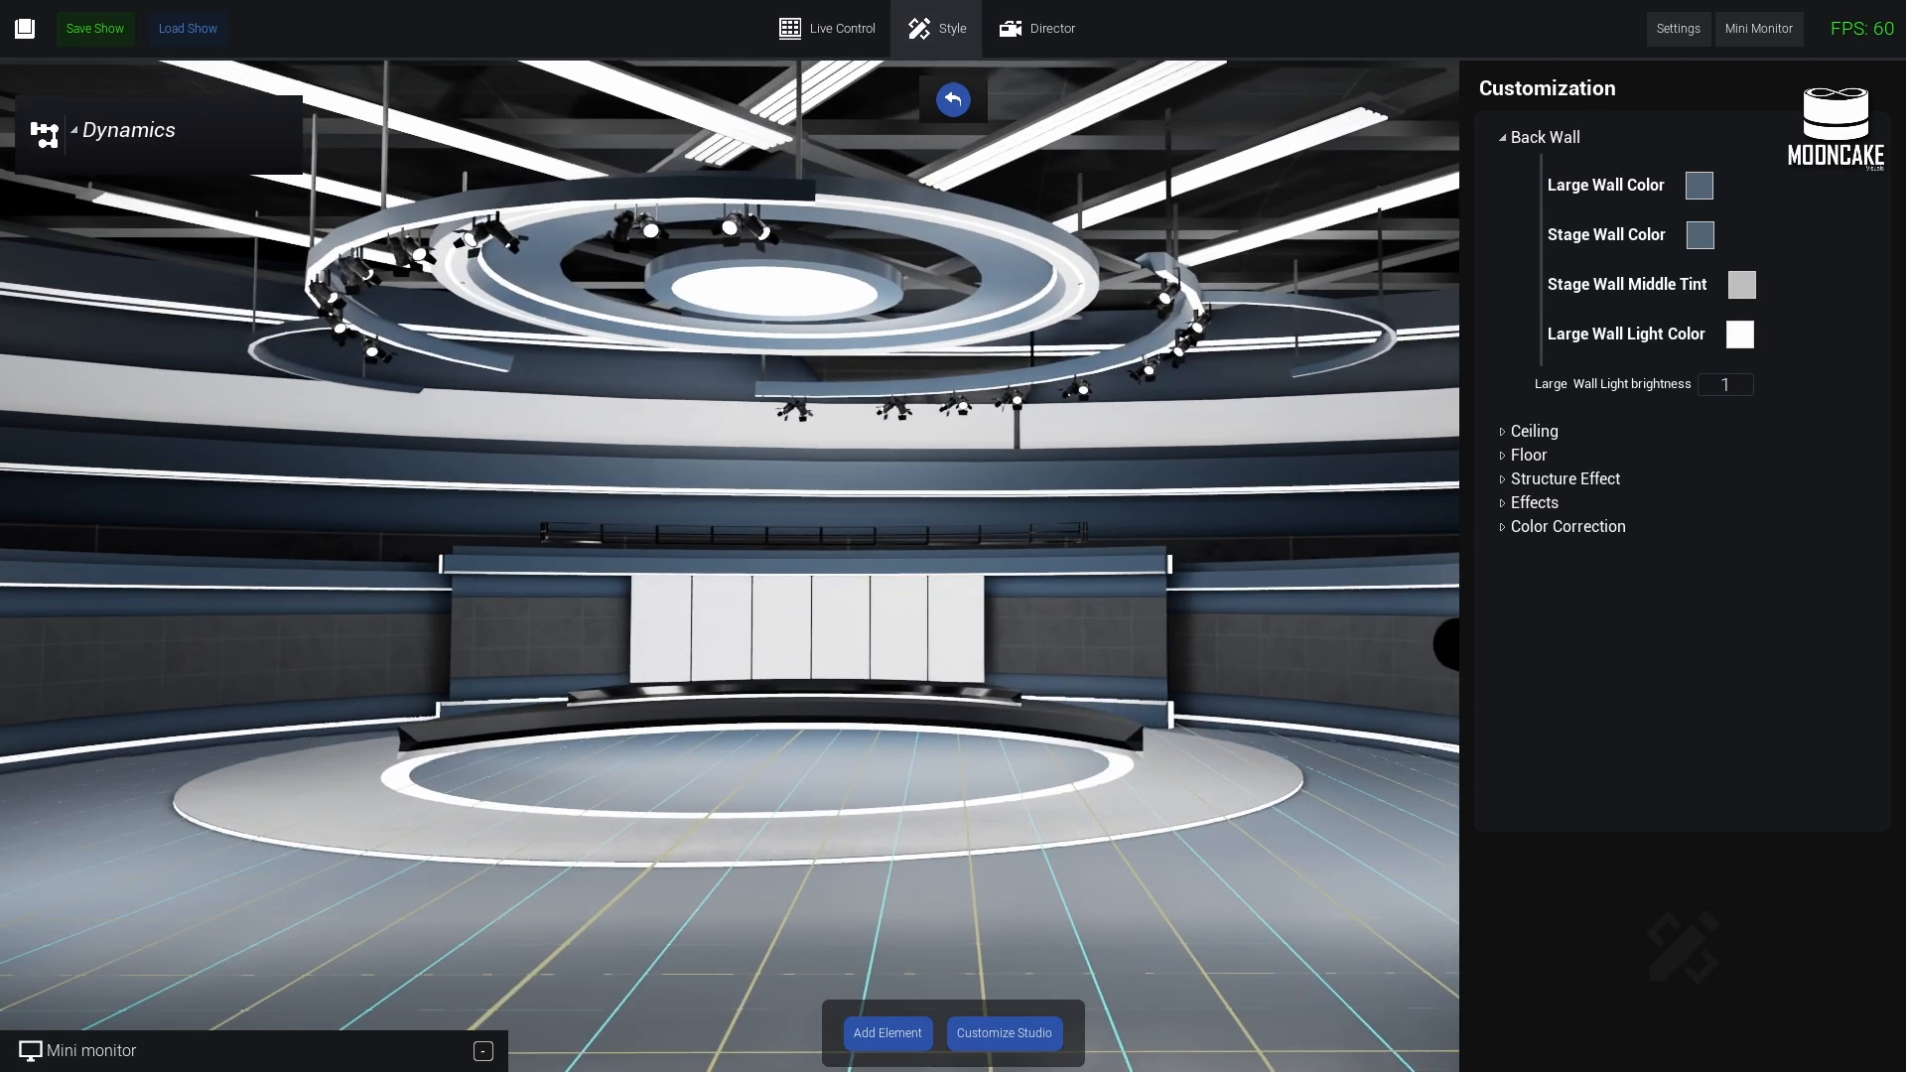
drag(0, 814, 1013, 241)
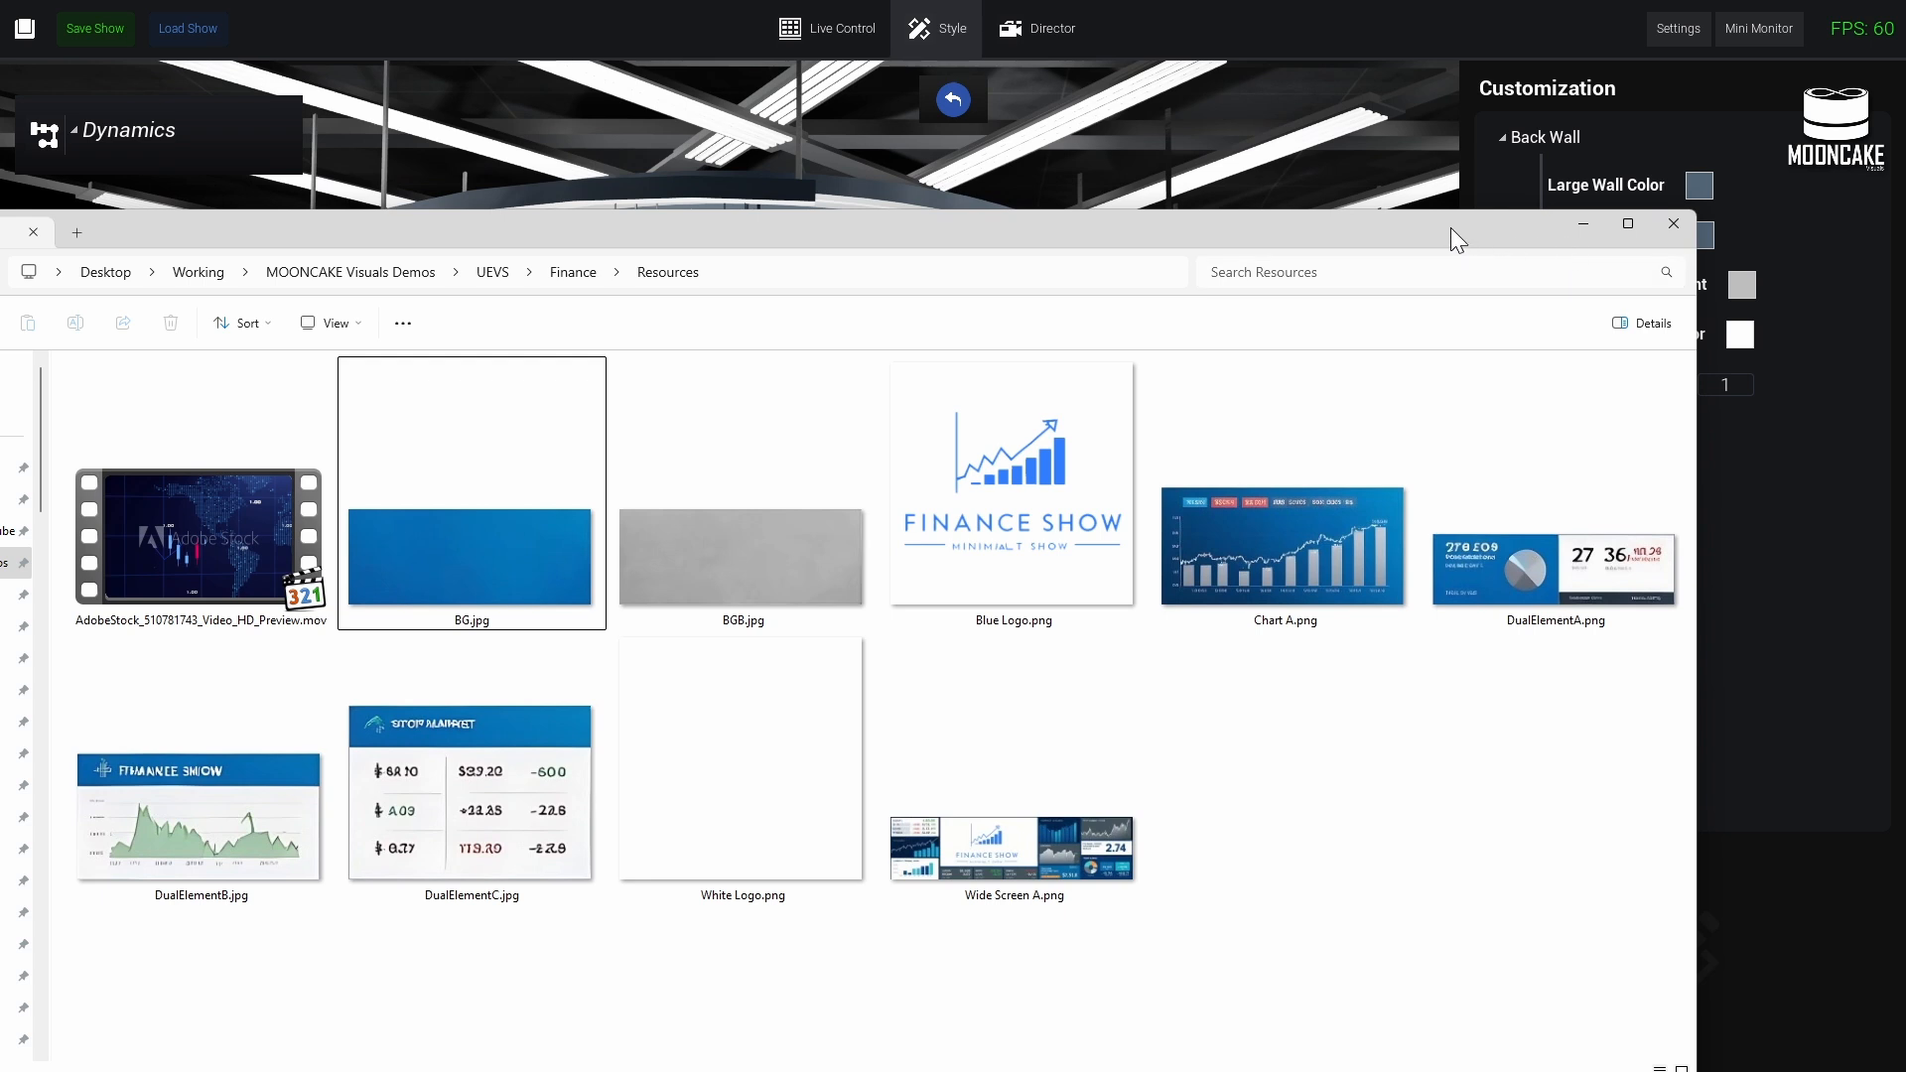
drag(1452, 229, 0, 526)
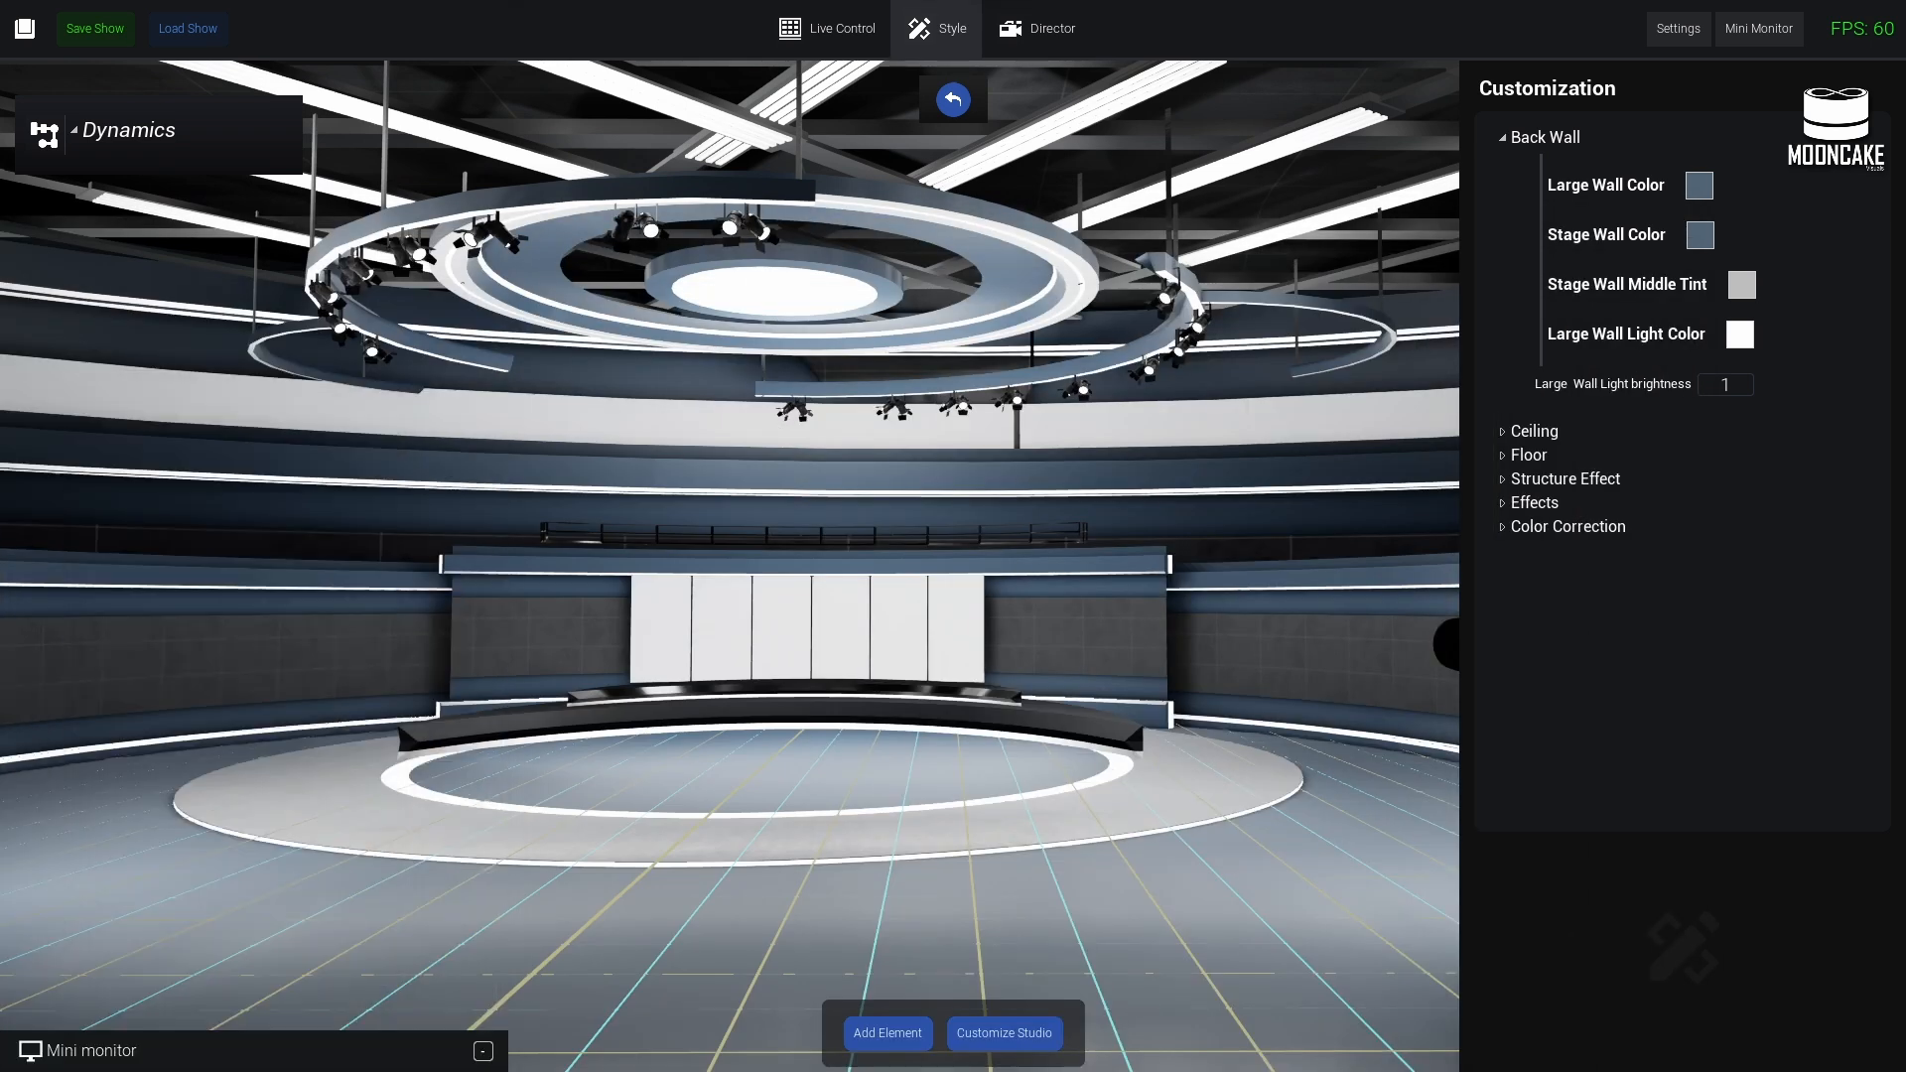
- Set the Large Wall Color to blue with hue about 222.6, saturation 1 and value 0.51
click(1696, 187)
drag(1116, 211, 1081, 159)
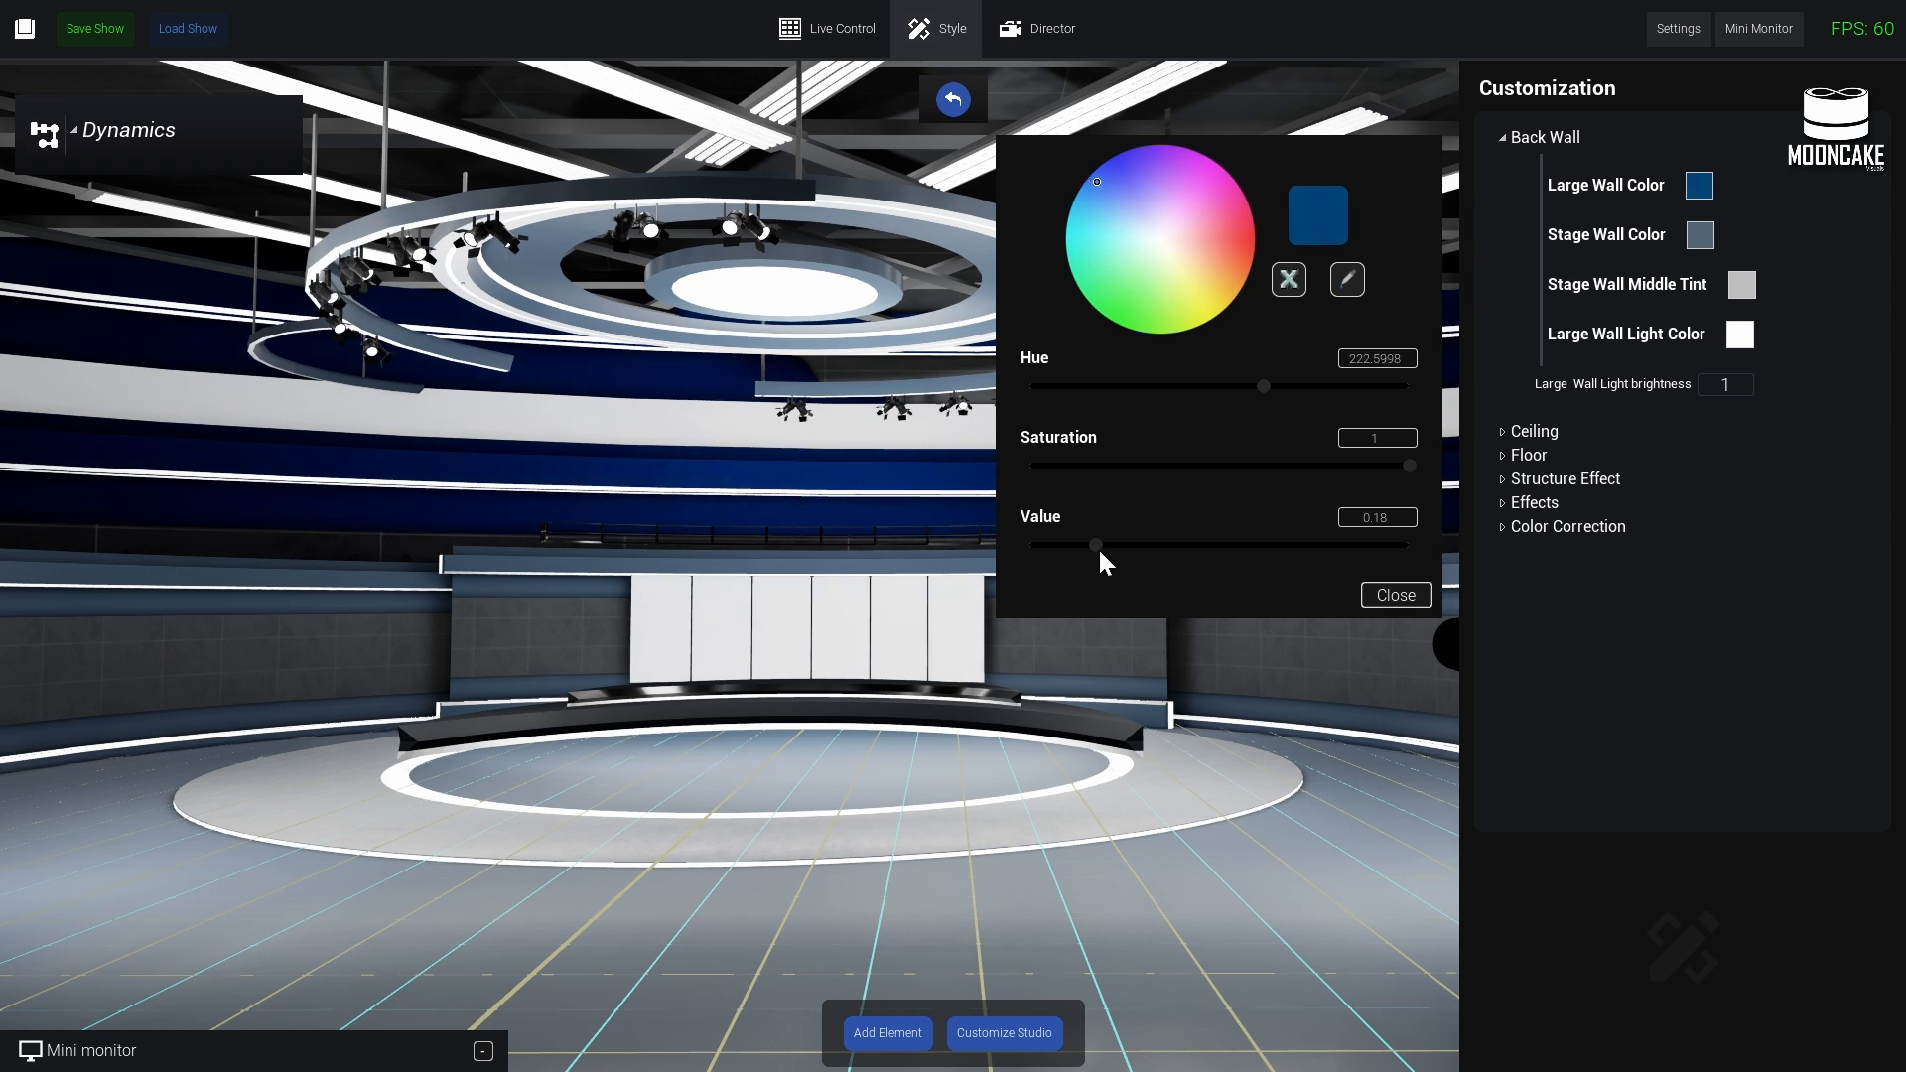
drag(1099, 552, 1196, 548)
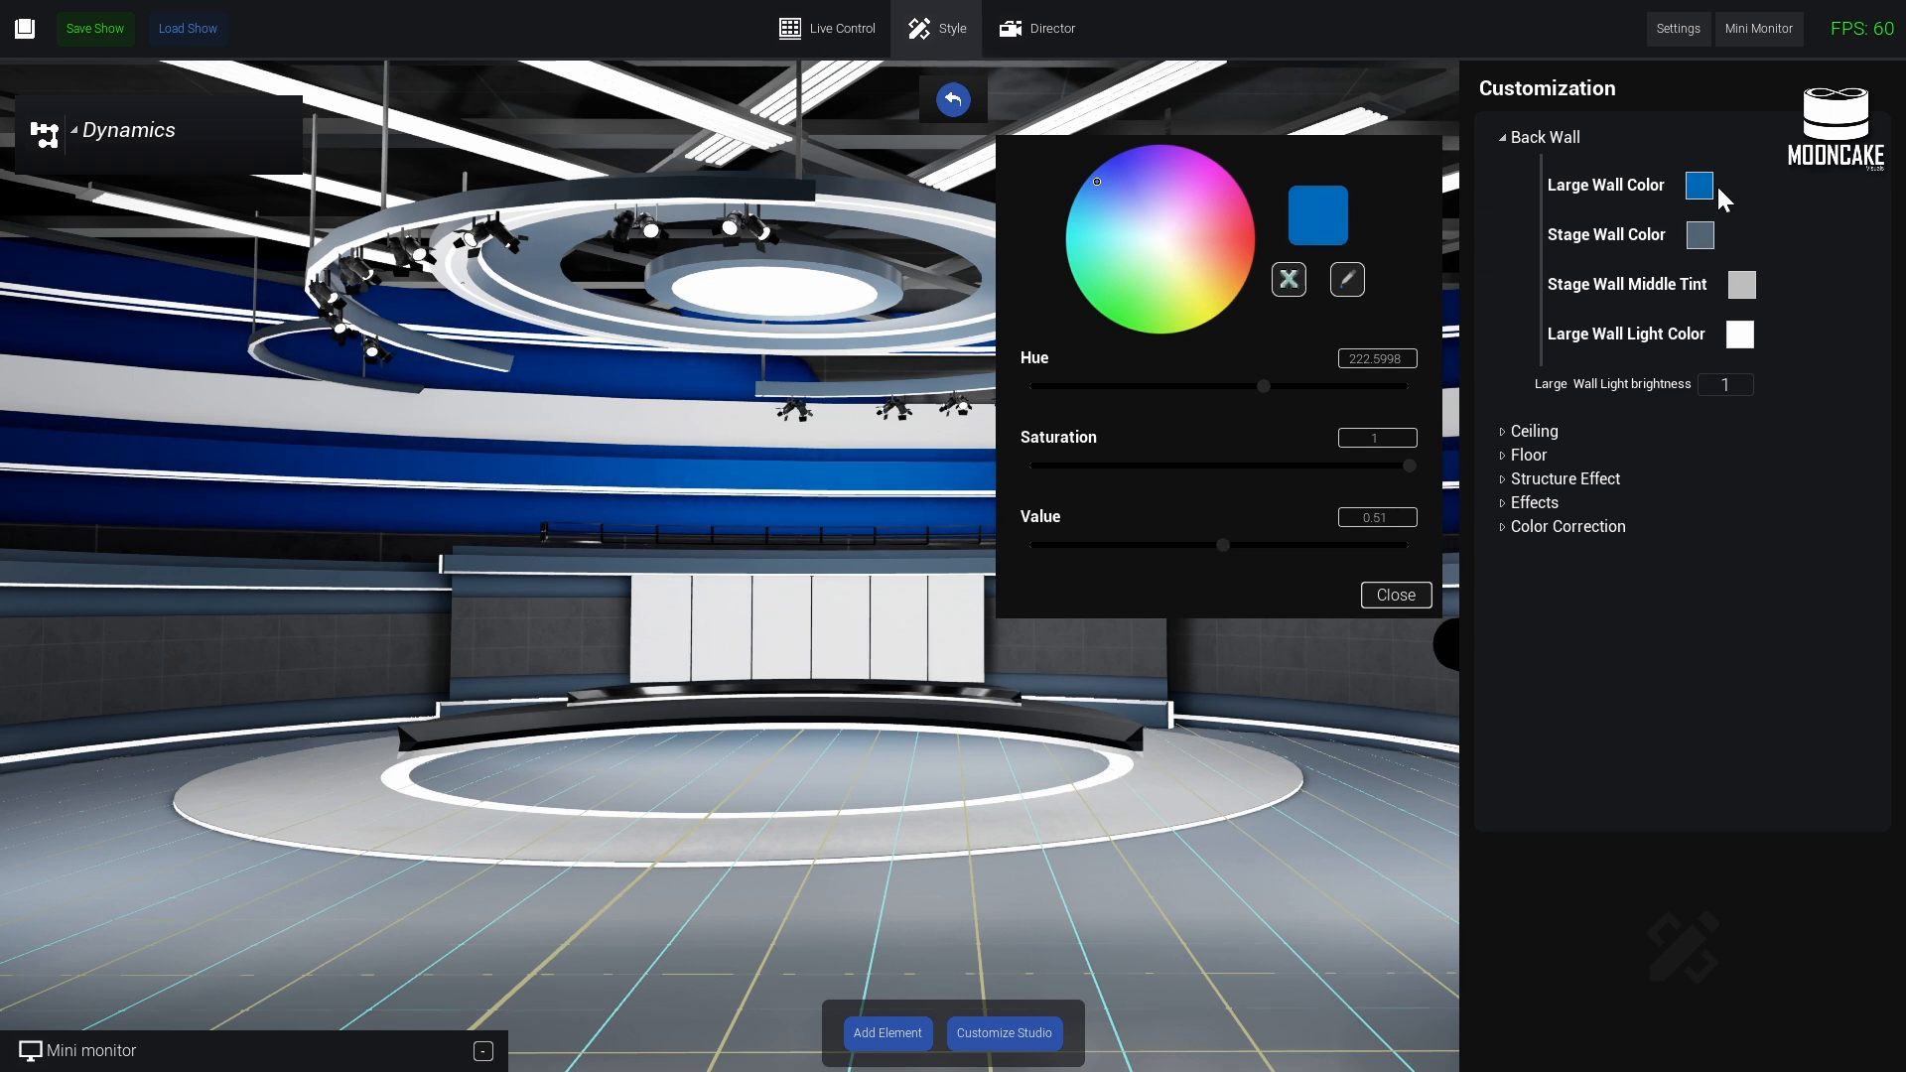
- Set the Stage Wall Color to blue with hue about 215.2, saturation 1 and value 0.44
click(1692, 252)
drag(1123, 216, 1074, 179)
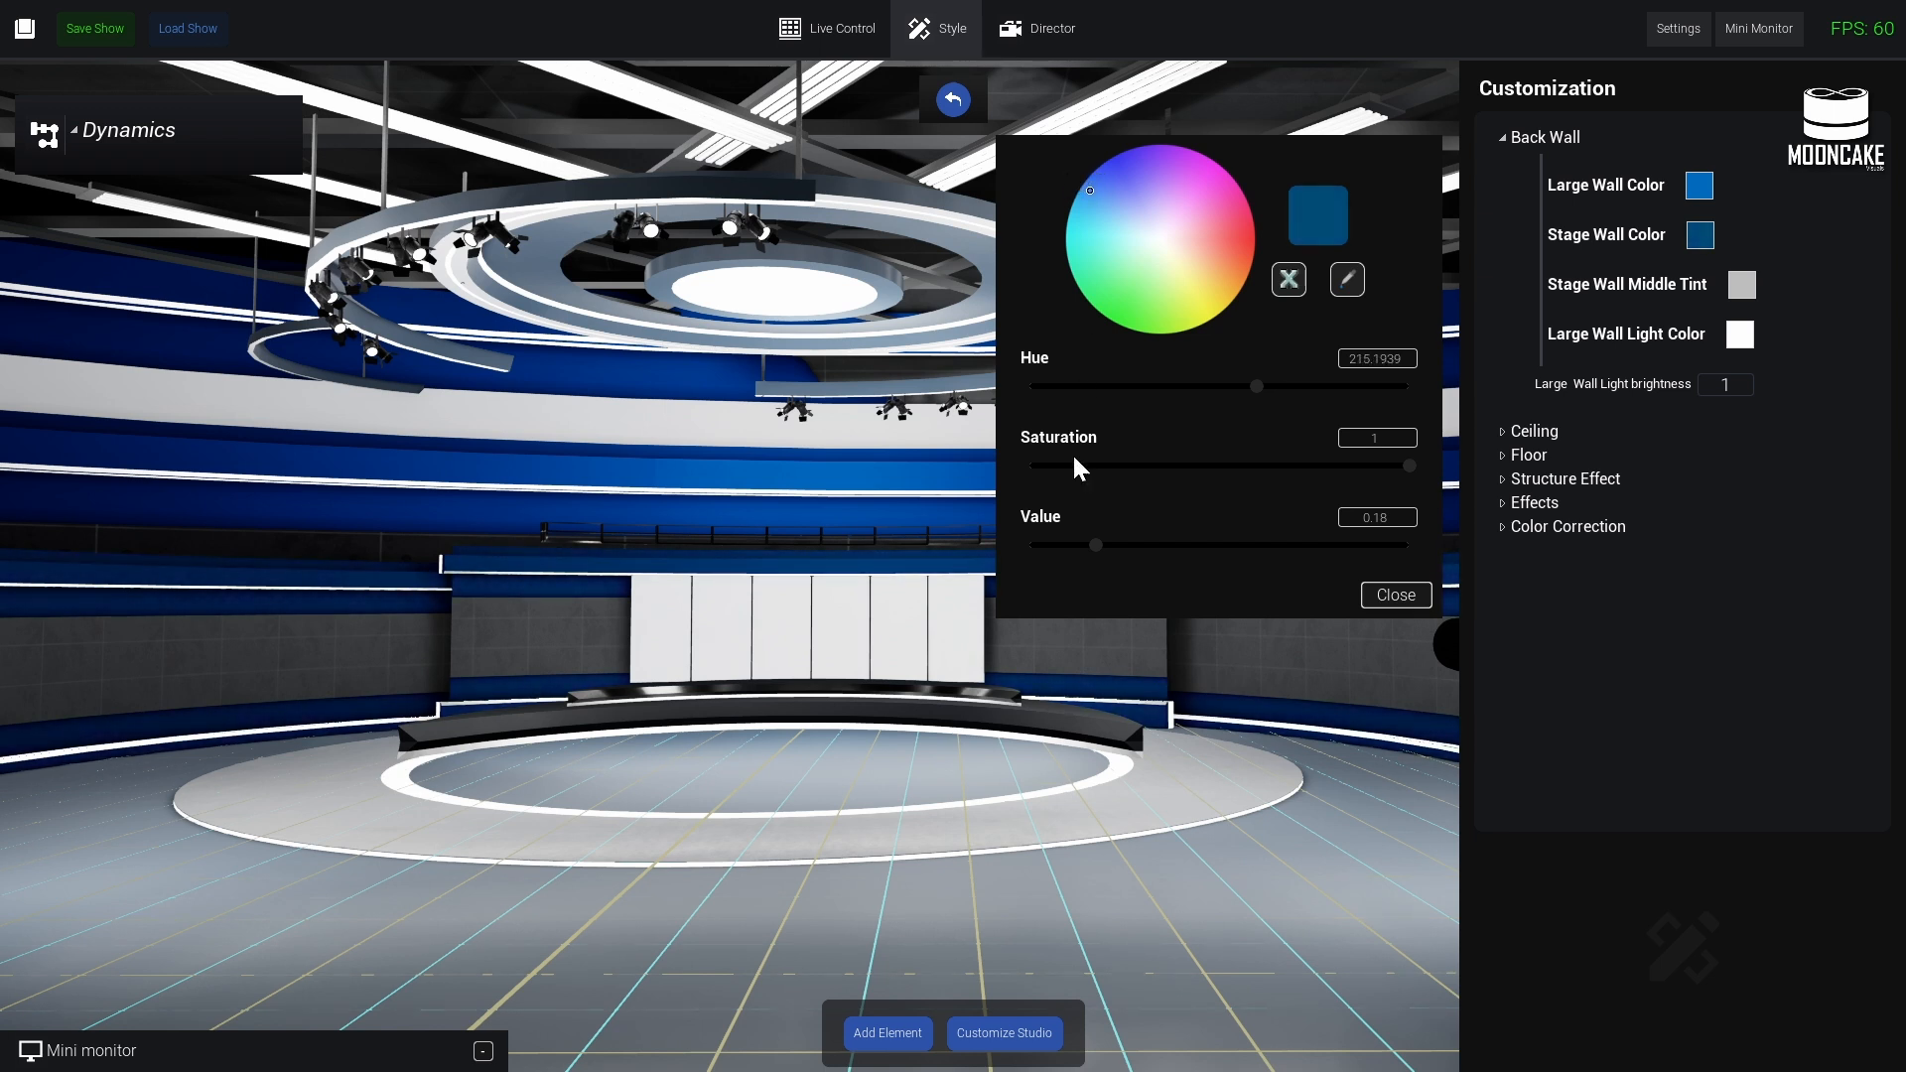
drag(1096, 545, 1168, 545)
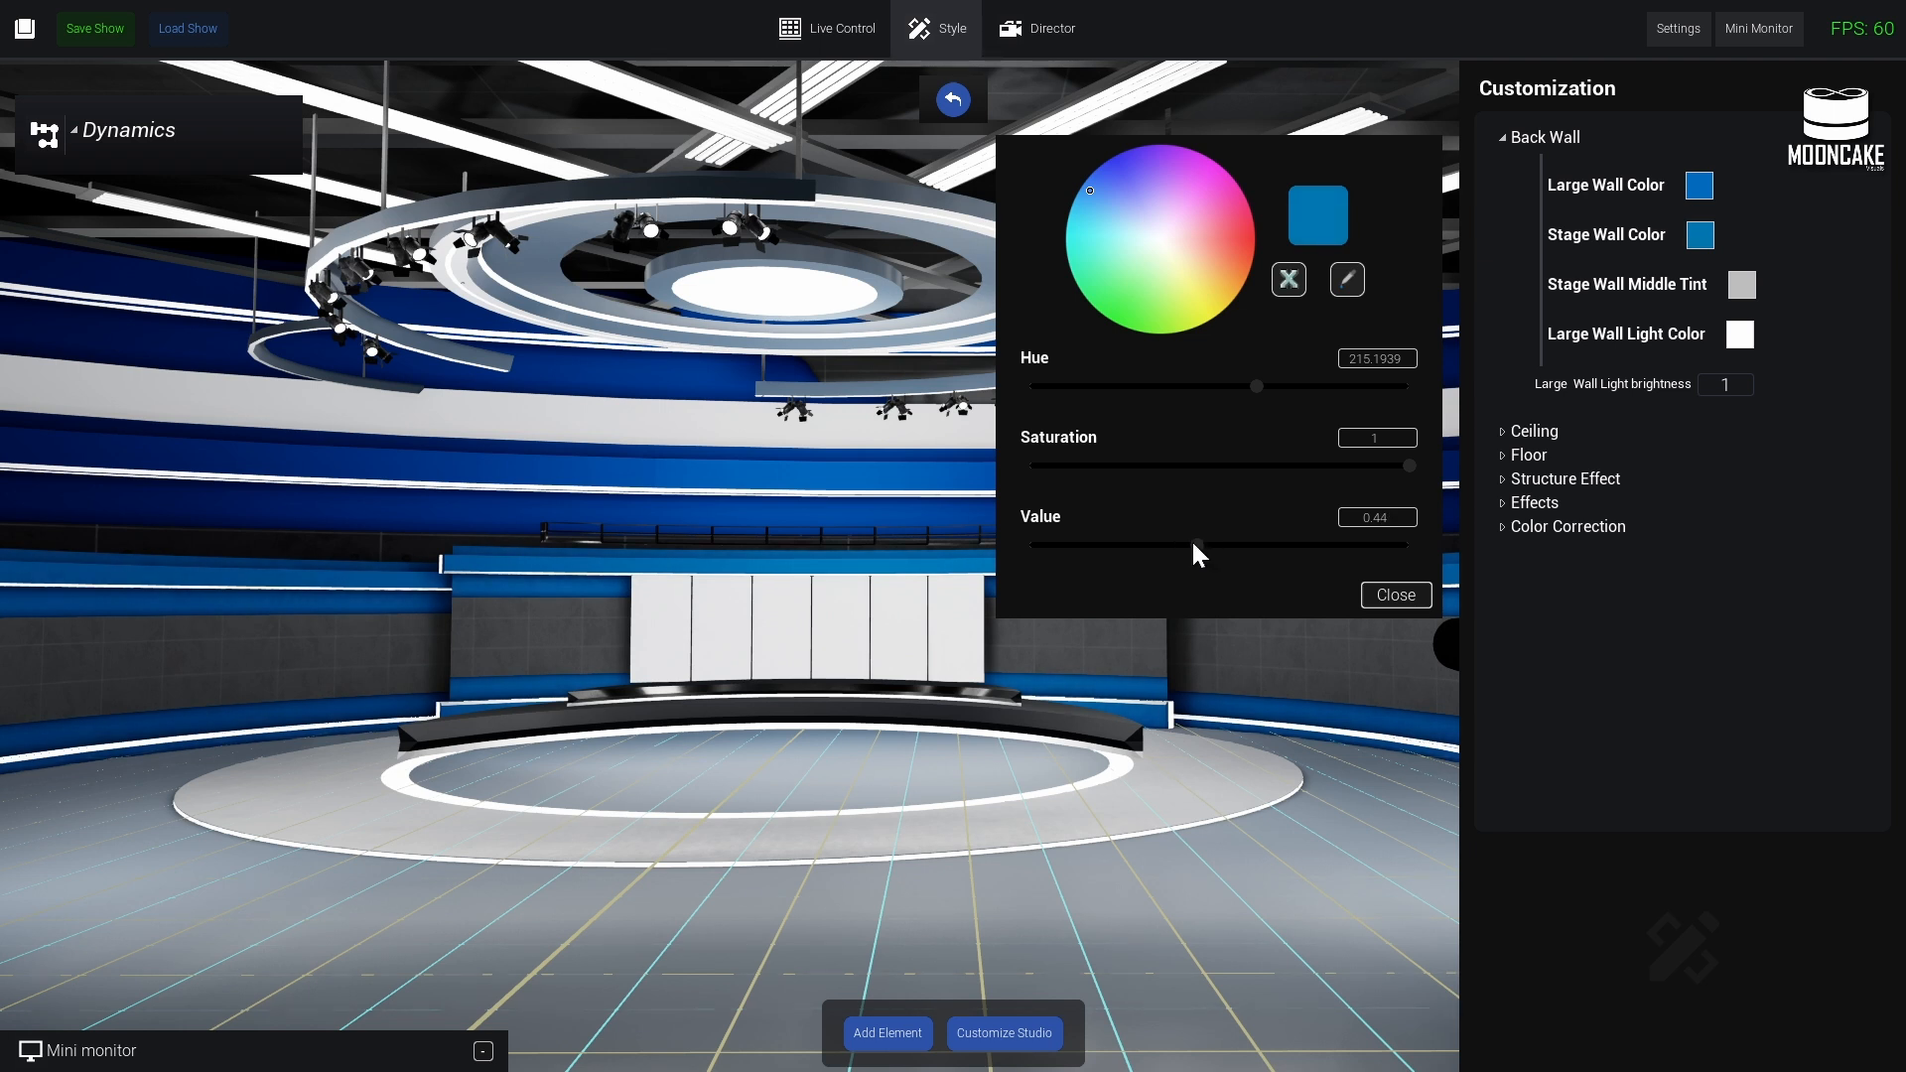
click(1395, 595)
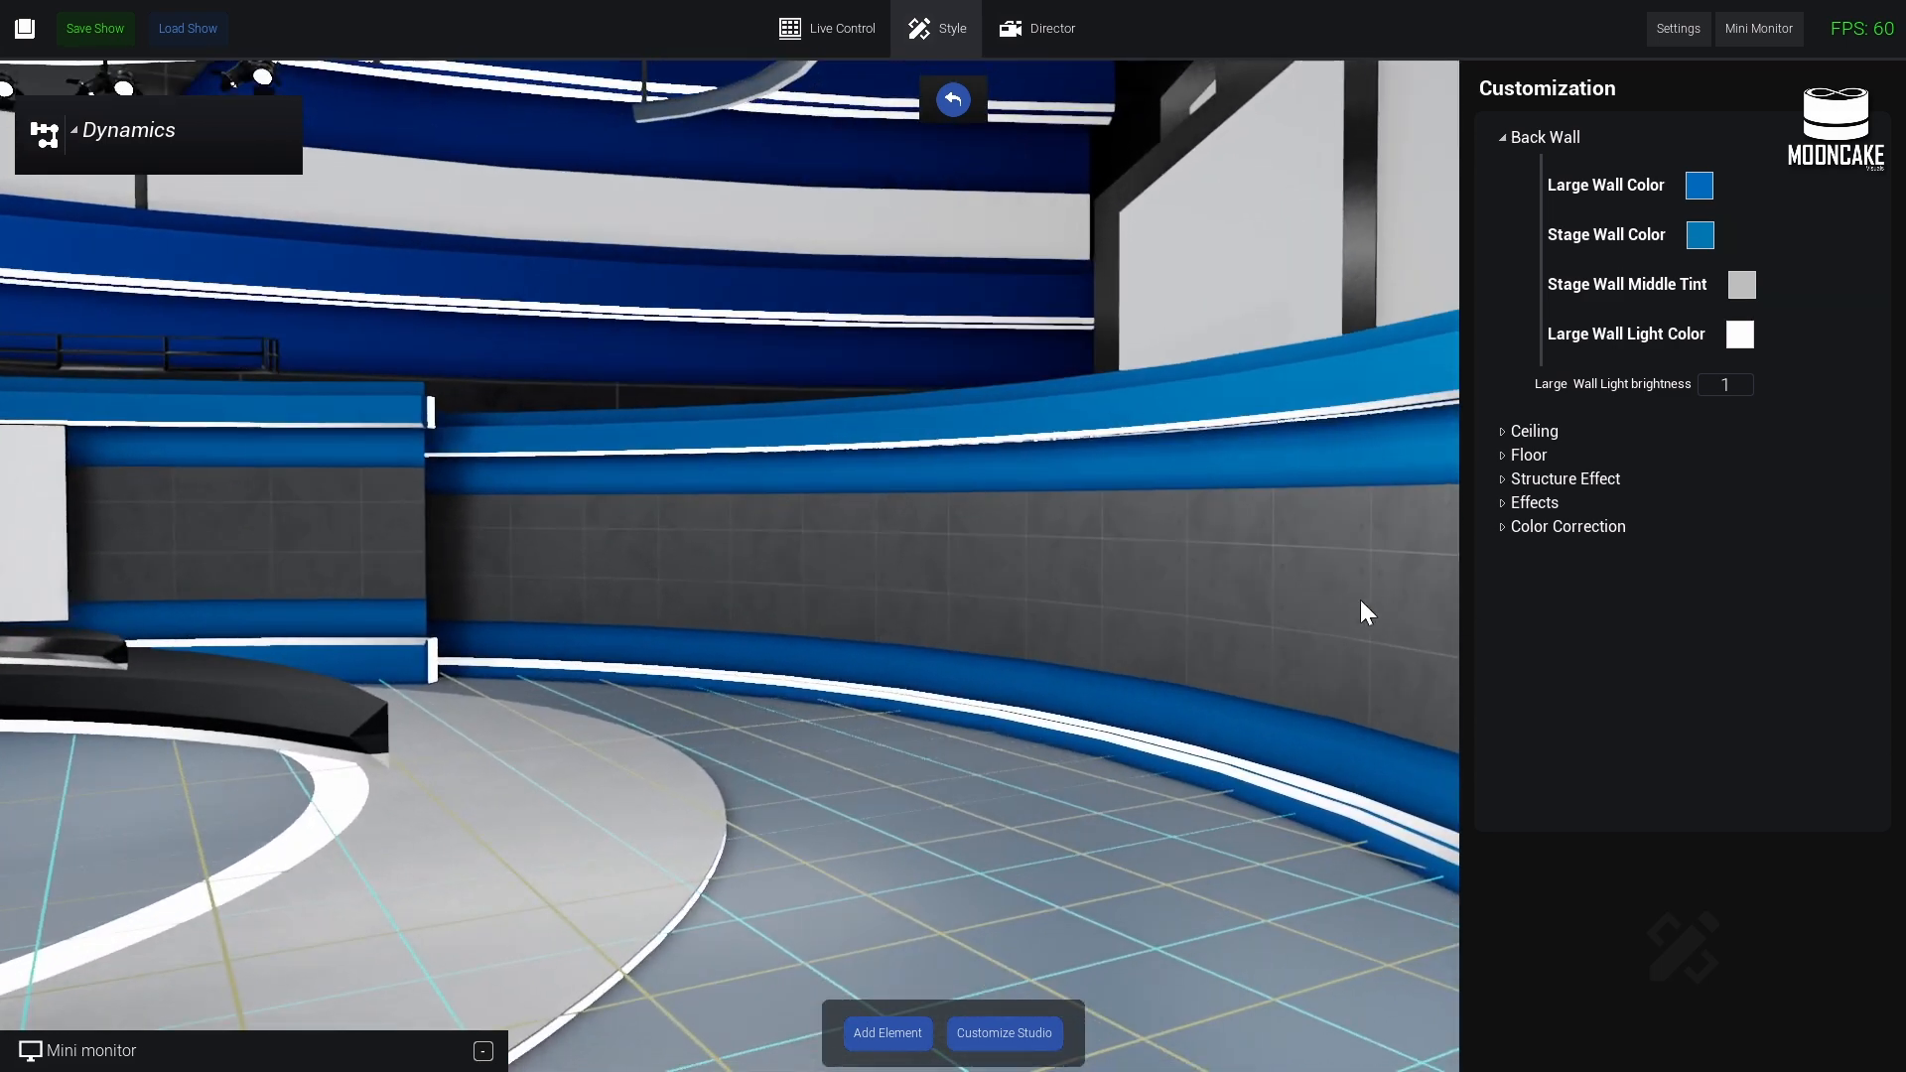
- Set the Stage Wall Middle Tint to near white with a value of 0.98
click(1742, 288)
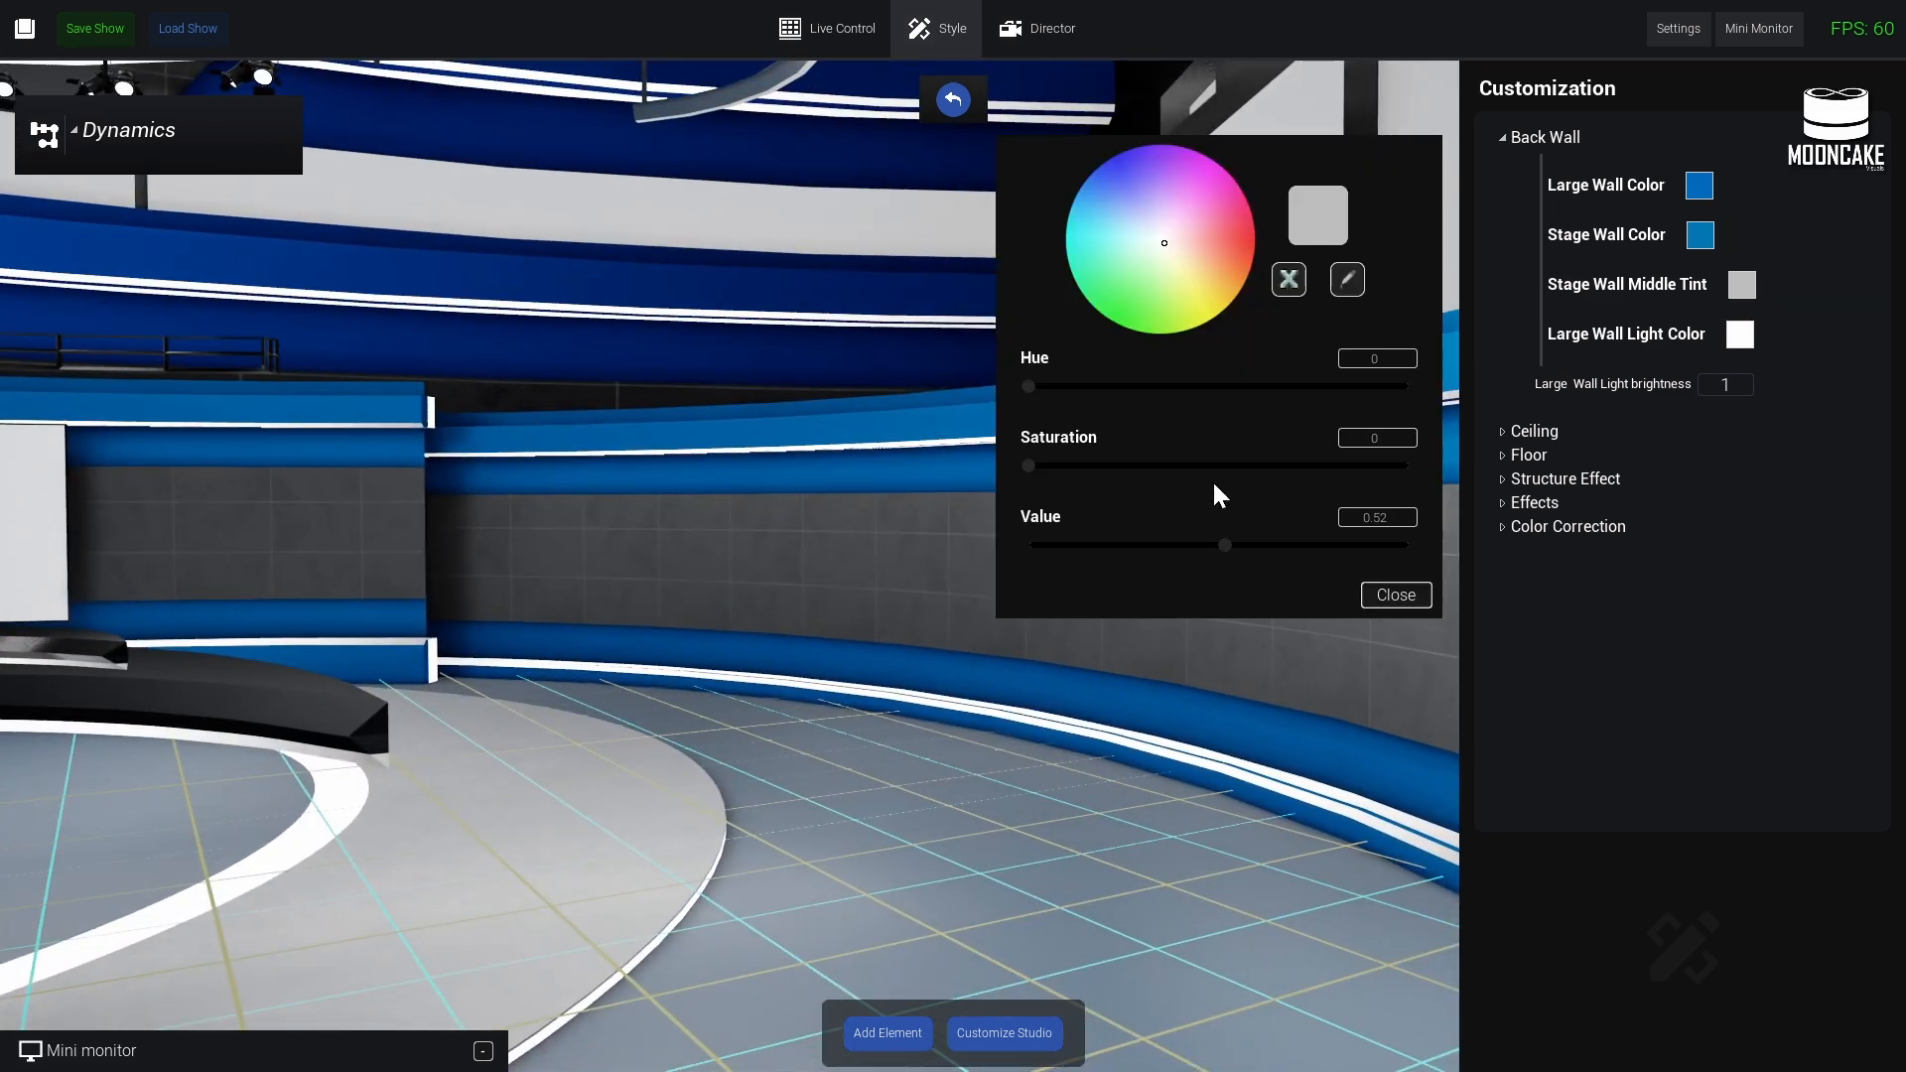
drag(1227, 555, 1133, 549)
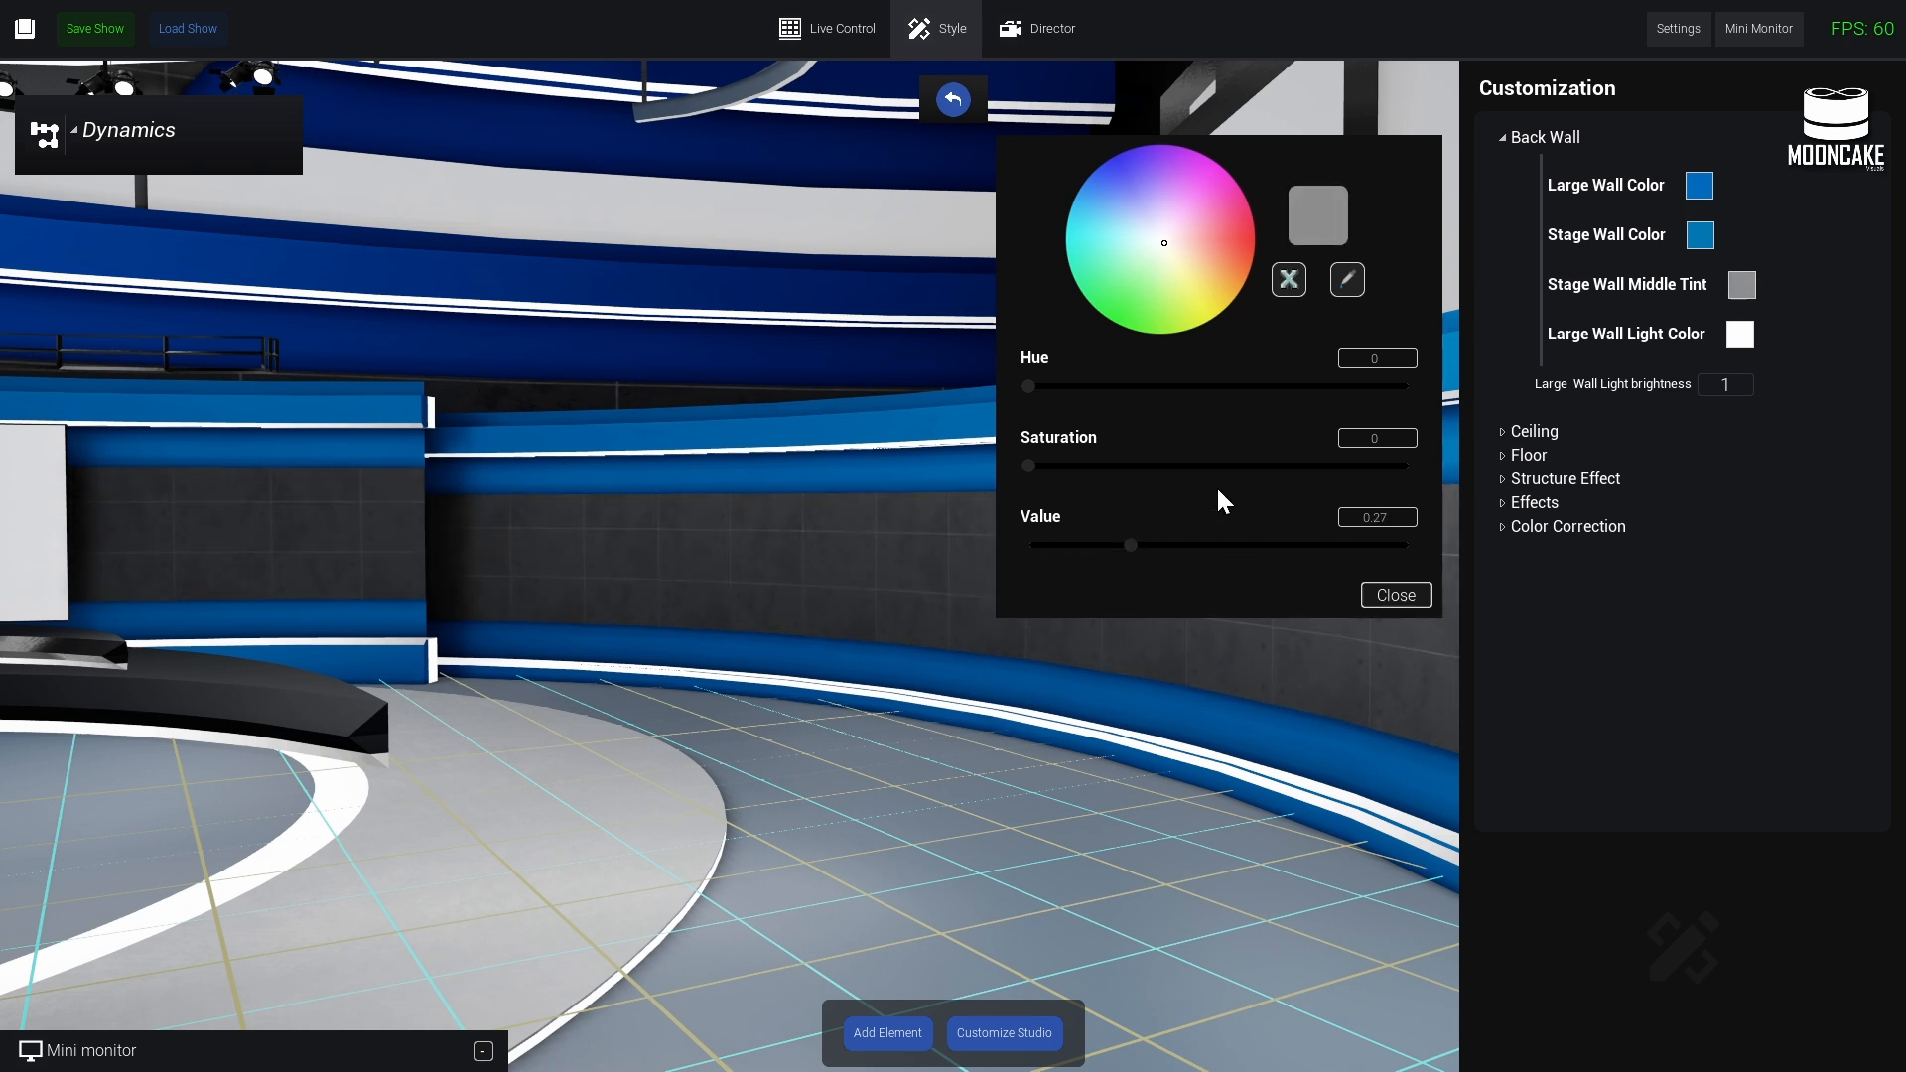
drag(1134, 550, 1326, 544)
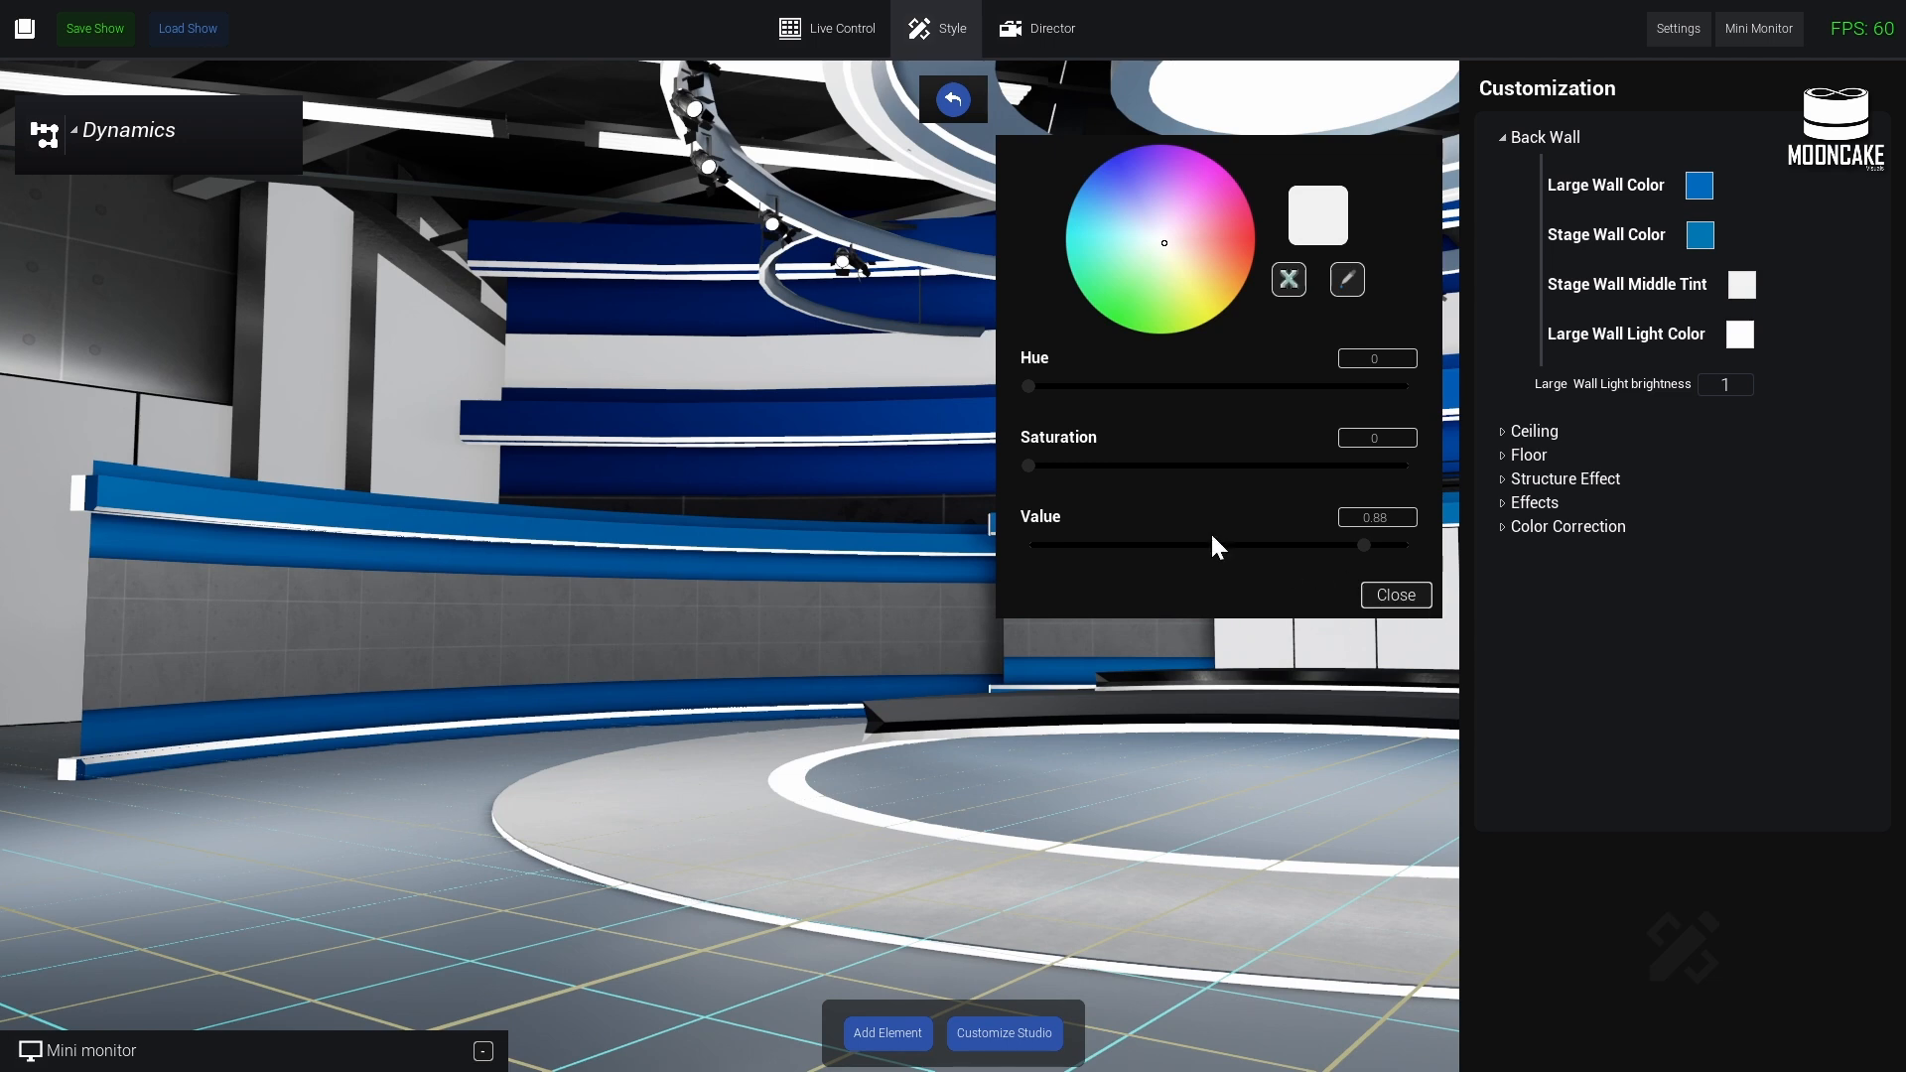
drag(1360, 547, 1400, 544)
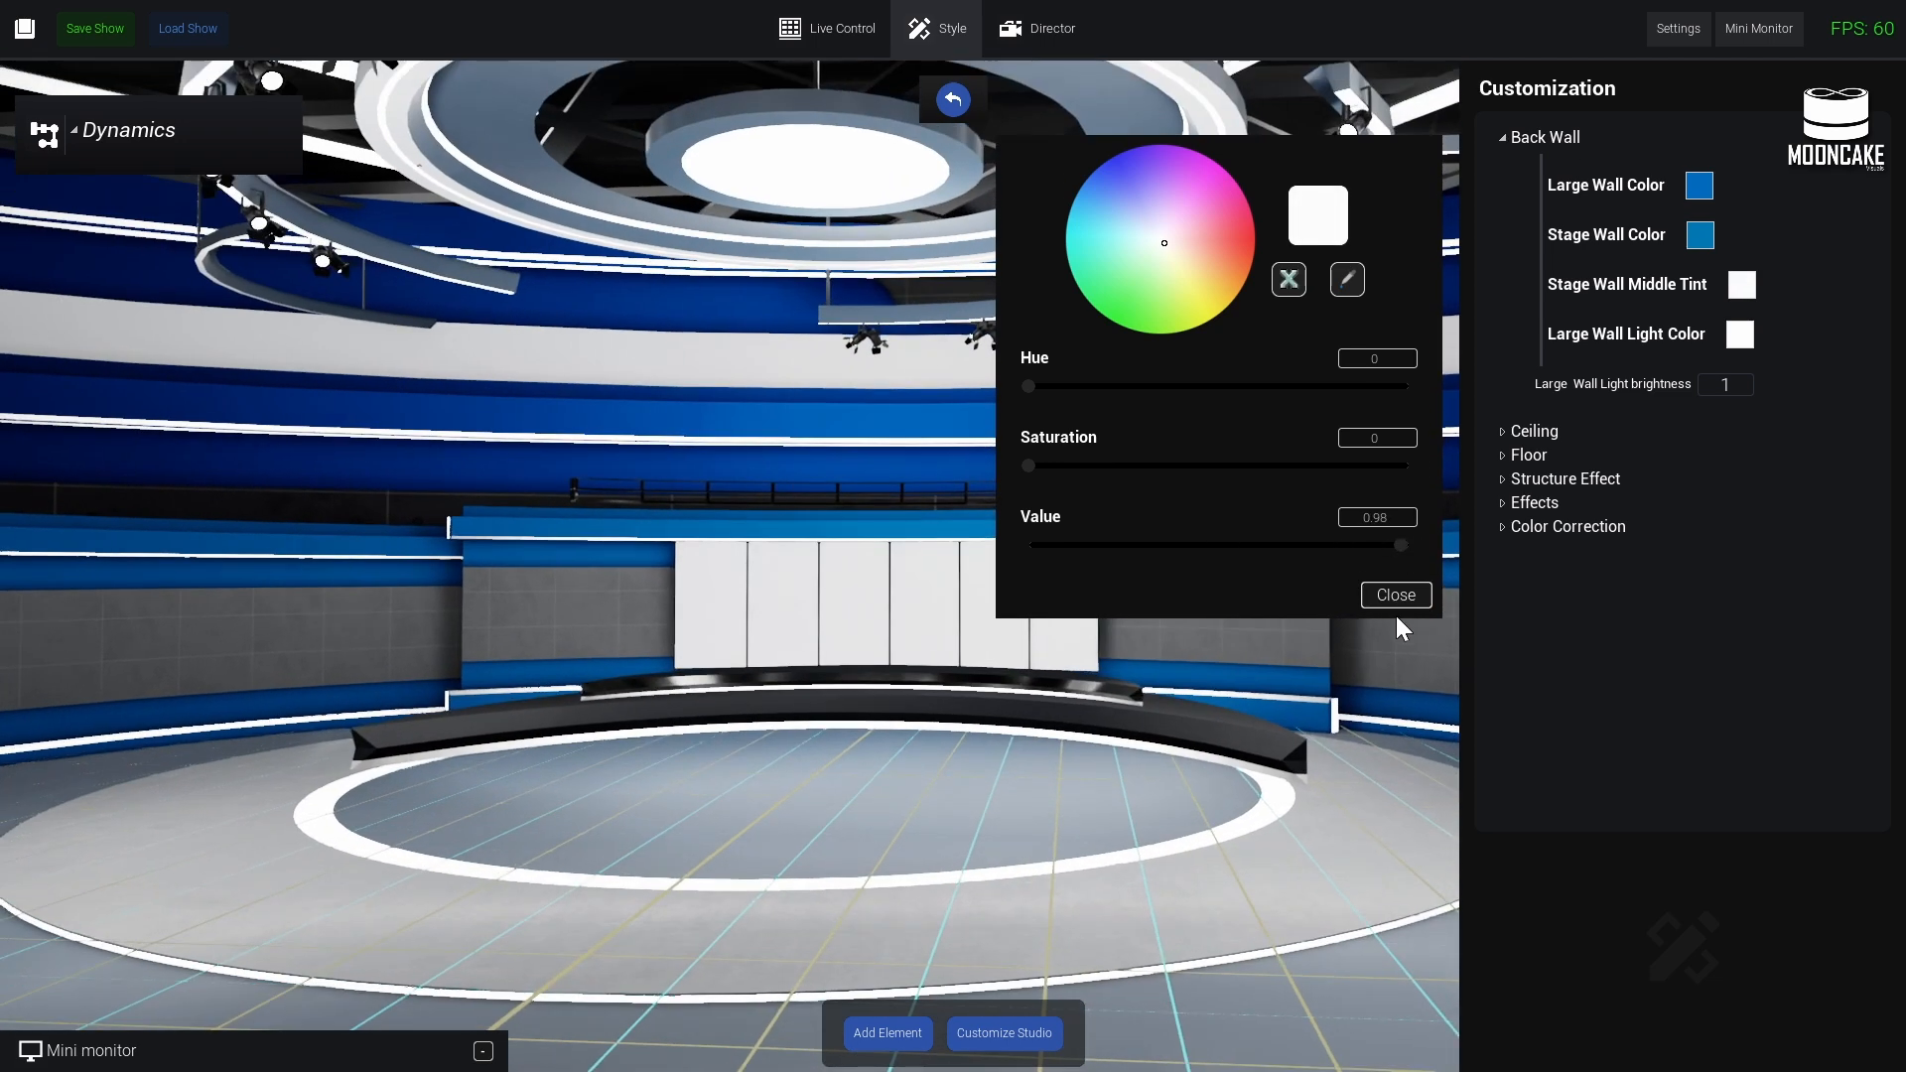
click(1412, 592)
right_drag(1231, 508, 1064, 523)
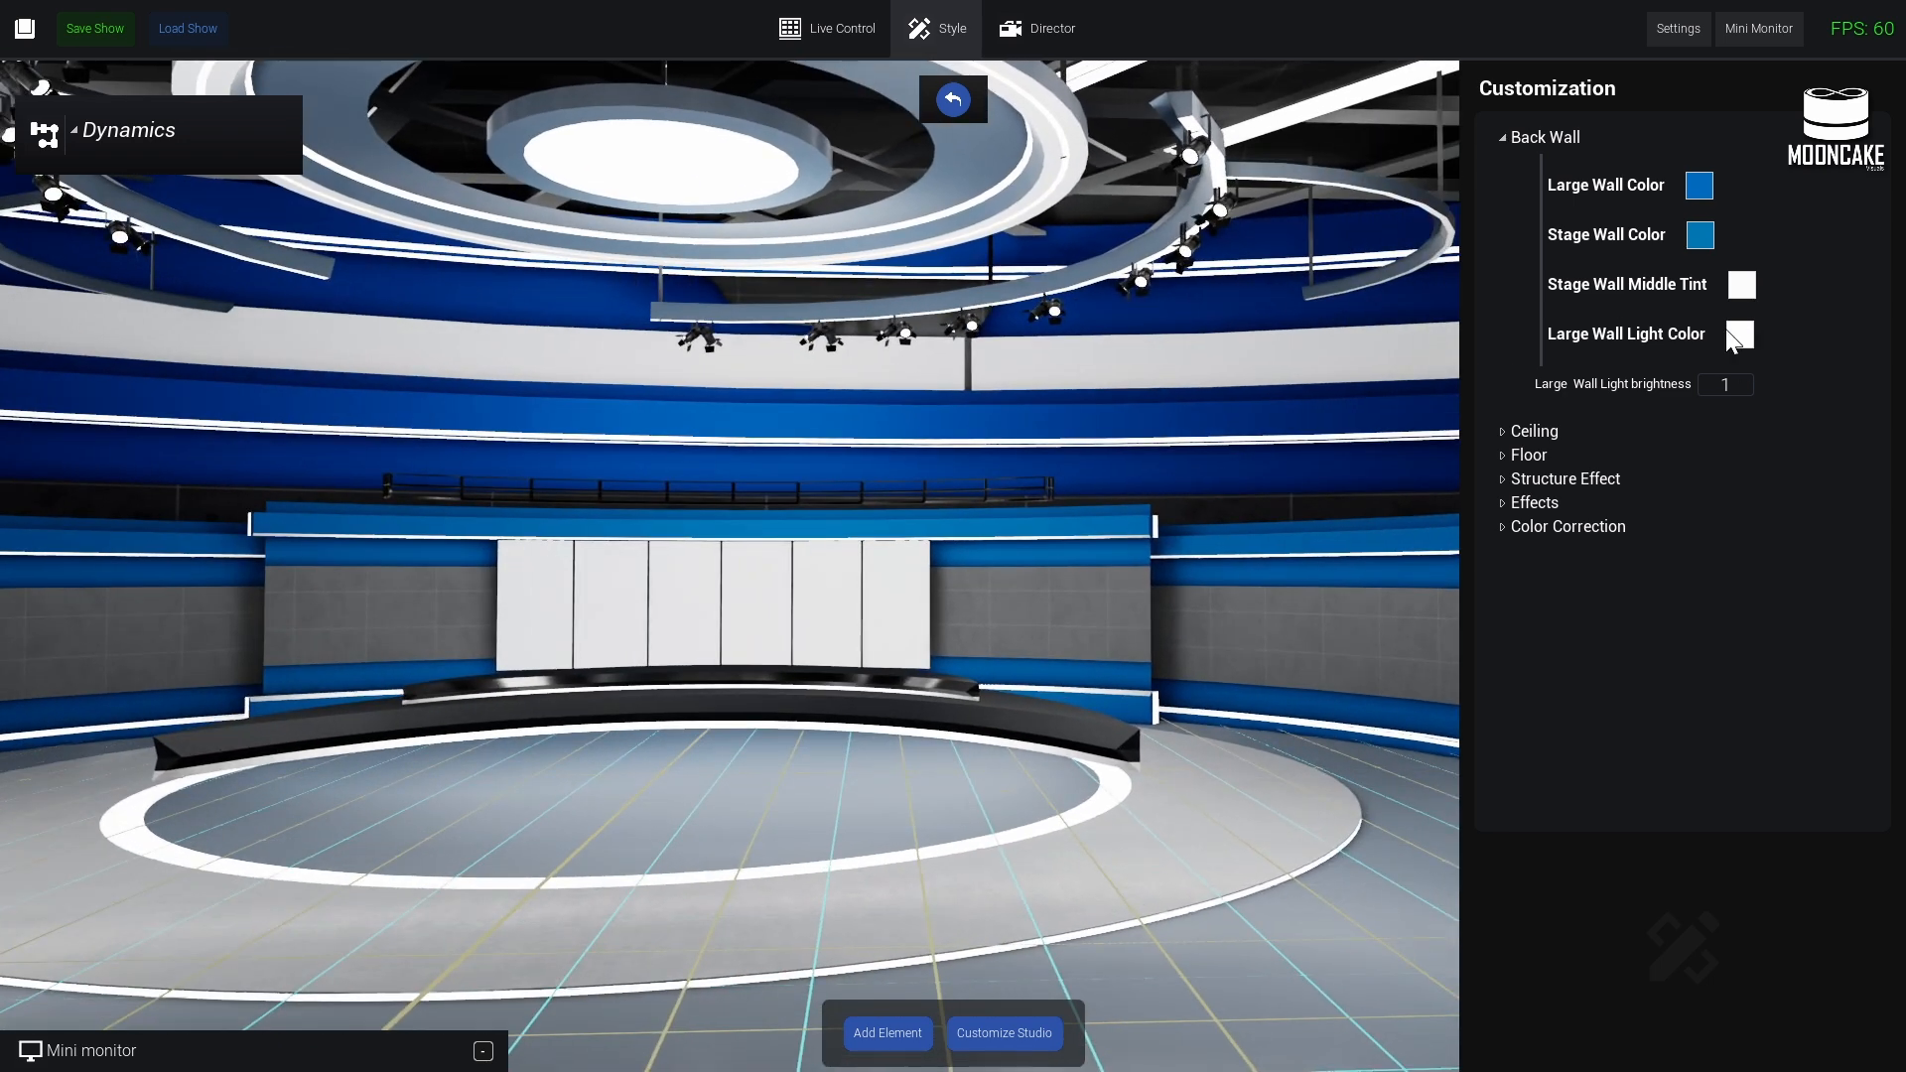
- Set the Large Wall Light Color to cyan with saturation 1 and value 1
click(1739, 336)
drag(1146, 257, 1116, 300)
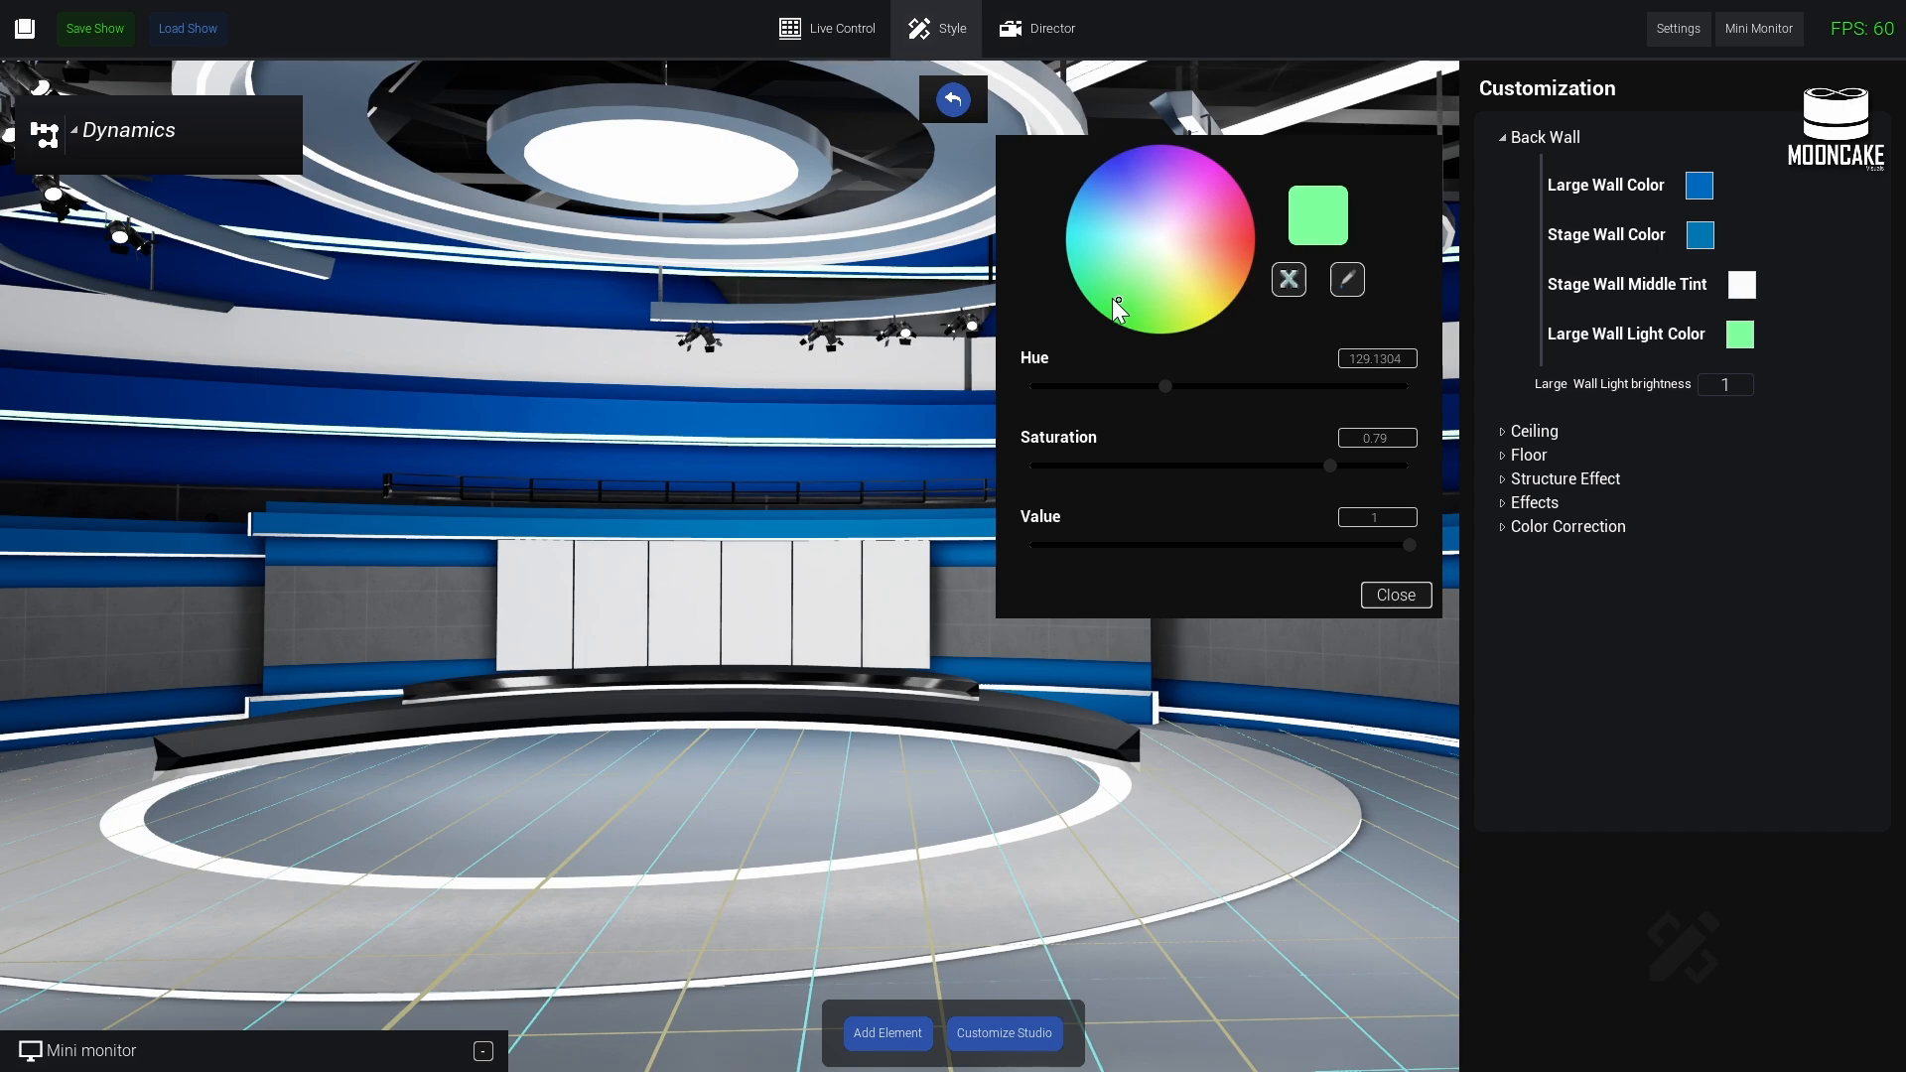
right_drag(637, 613, 377, 487)
key(w)
key(w)
key(s)
drag(1120, 300, 1064, 226)
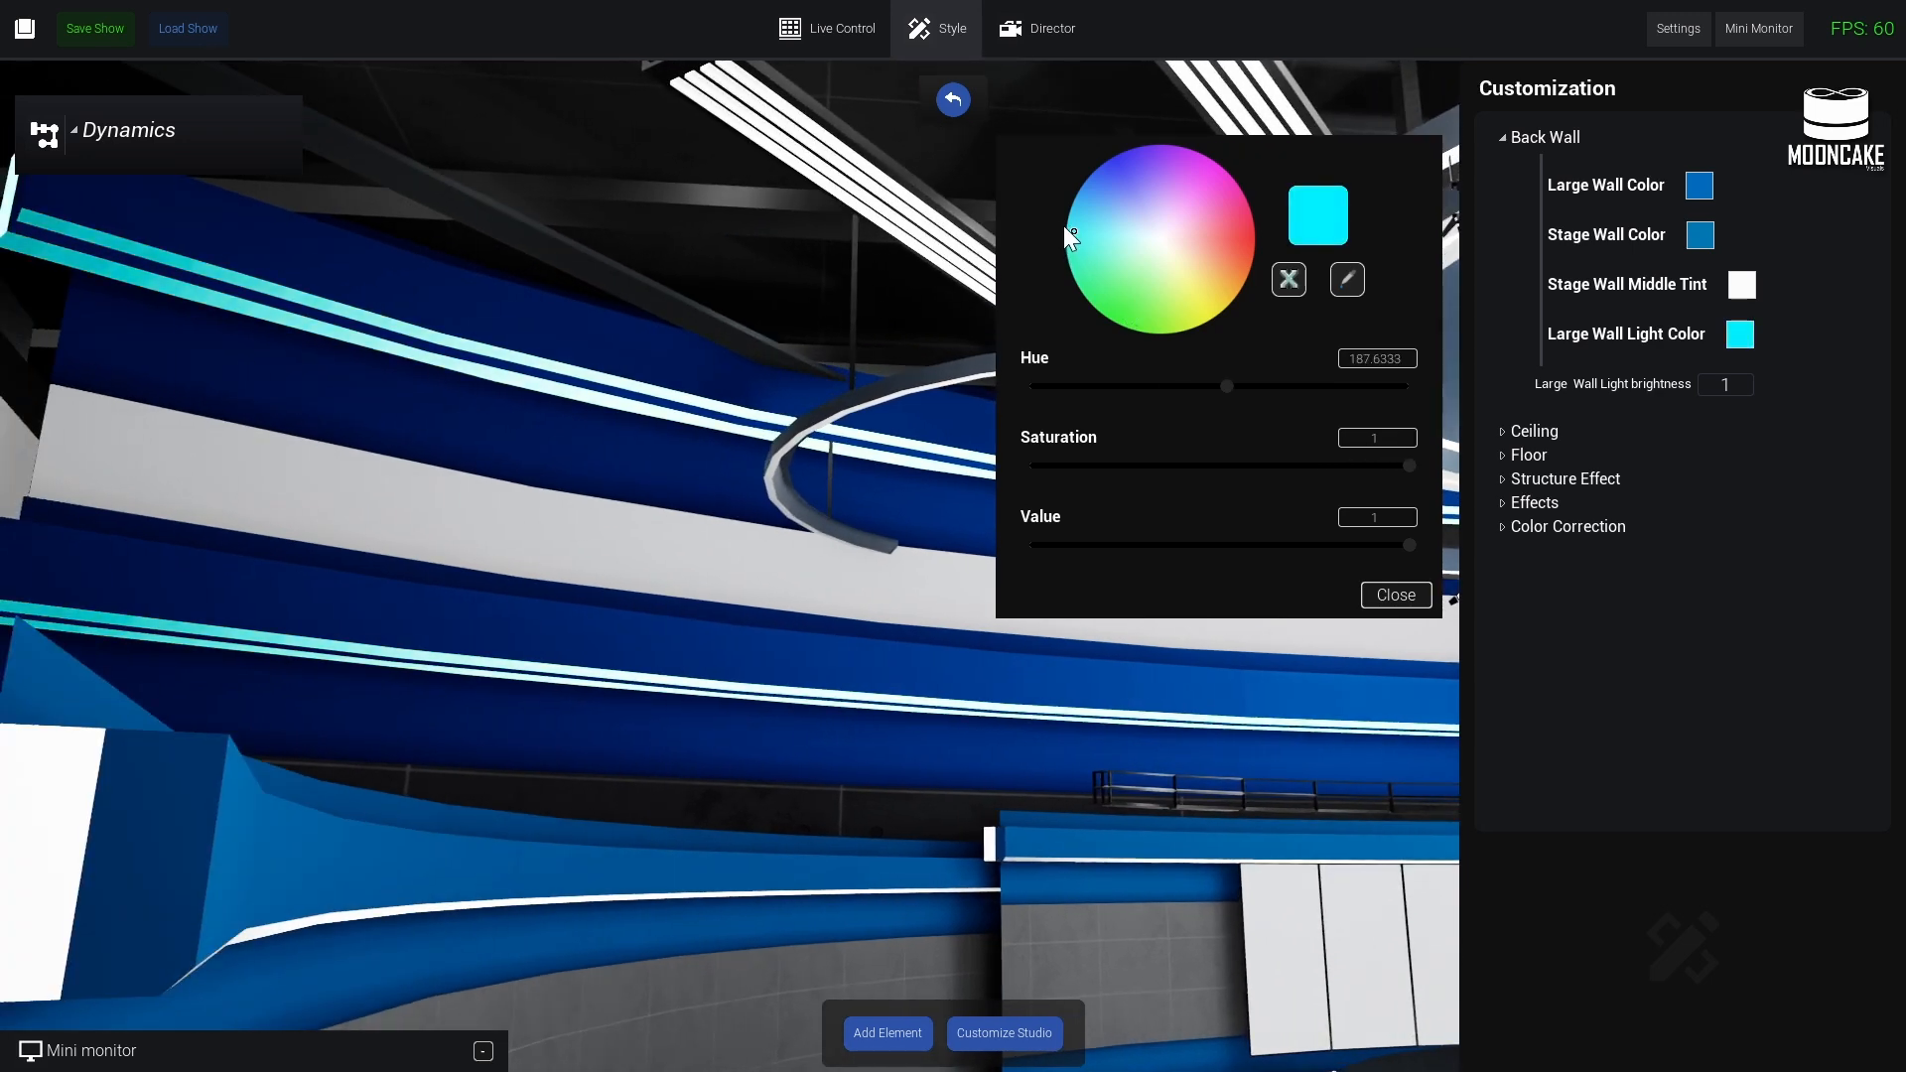
click(1416, 596)
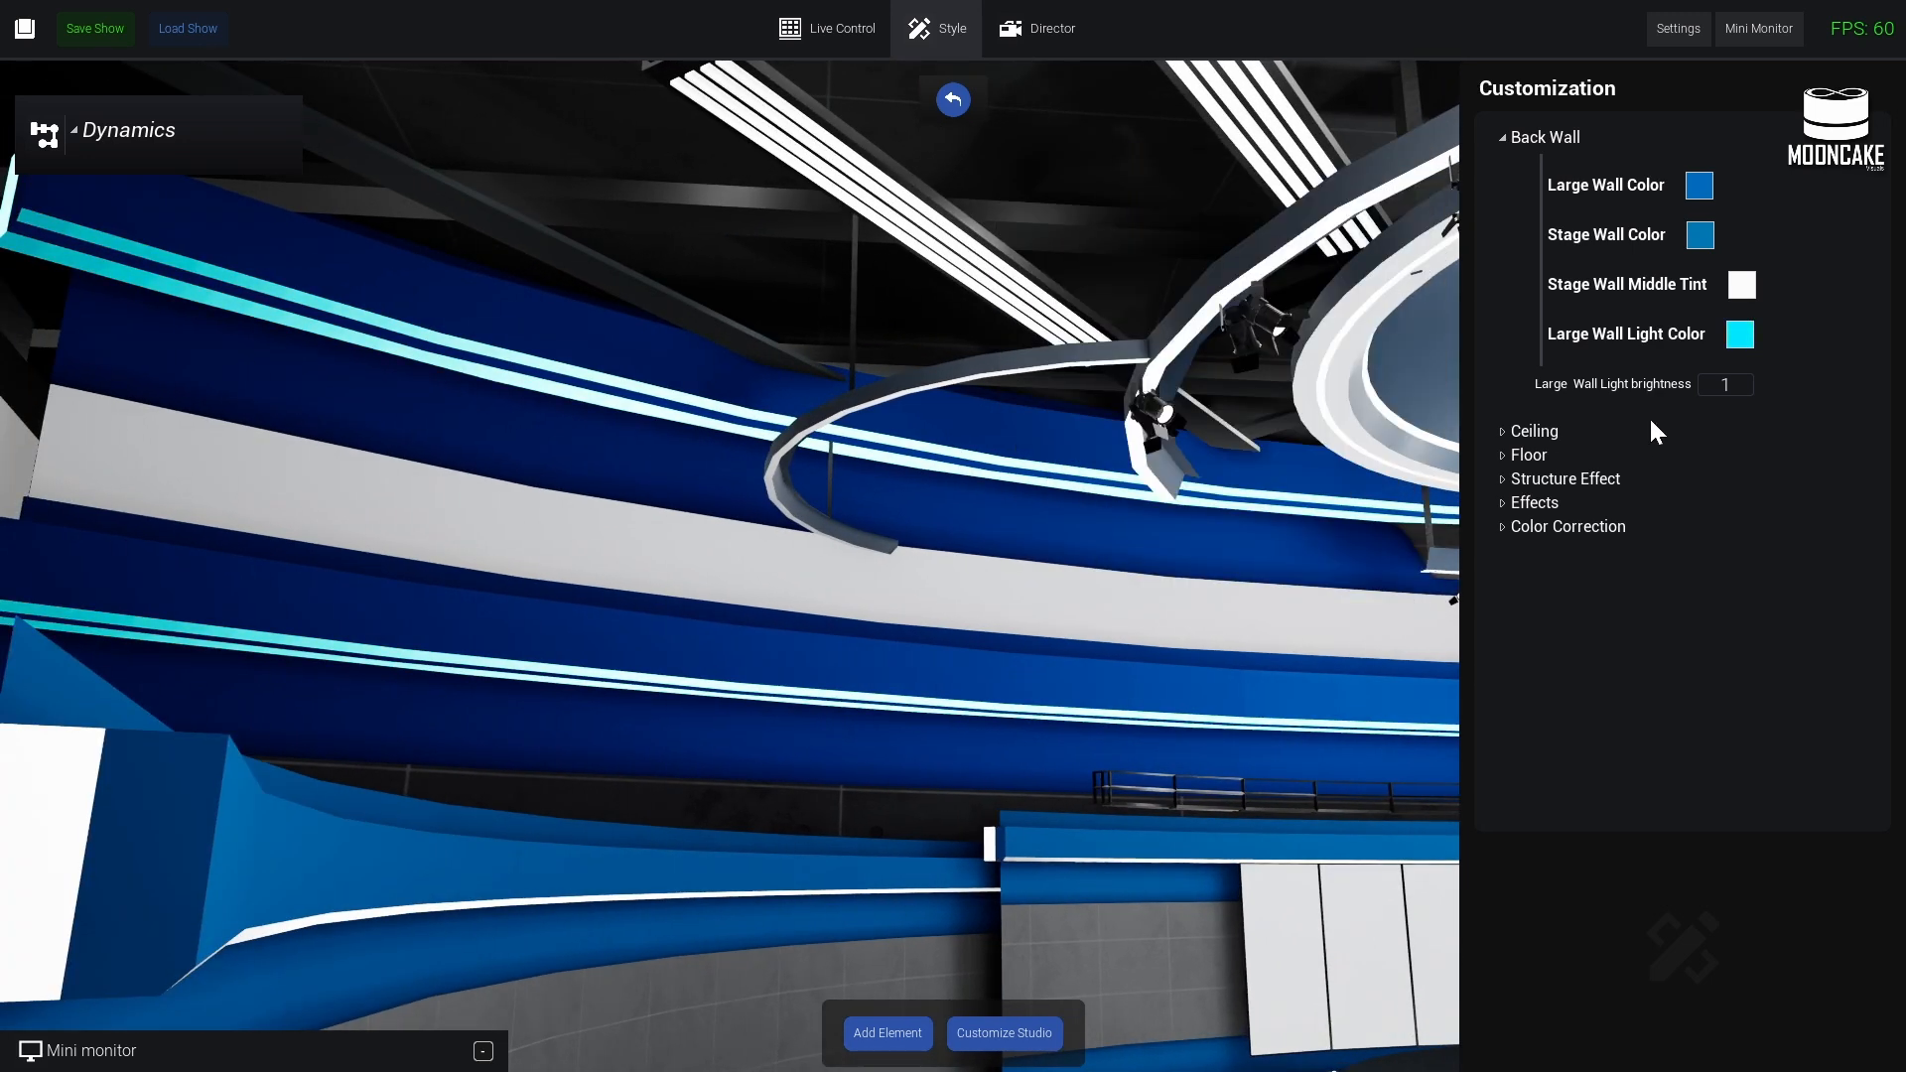
- Expand the mini monitor and set the Large Wall Light brightness to 2
click(483, 1052)
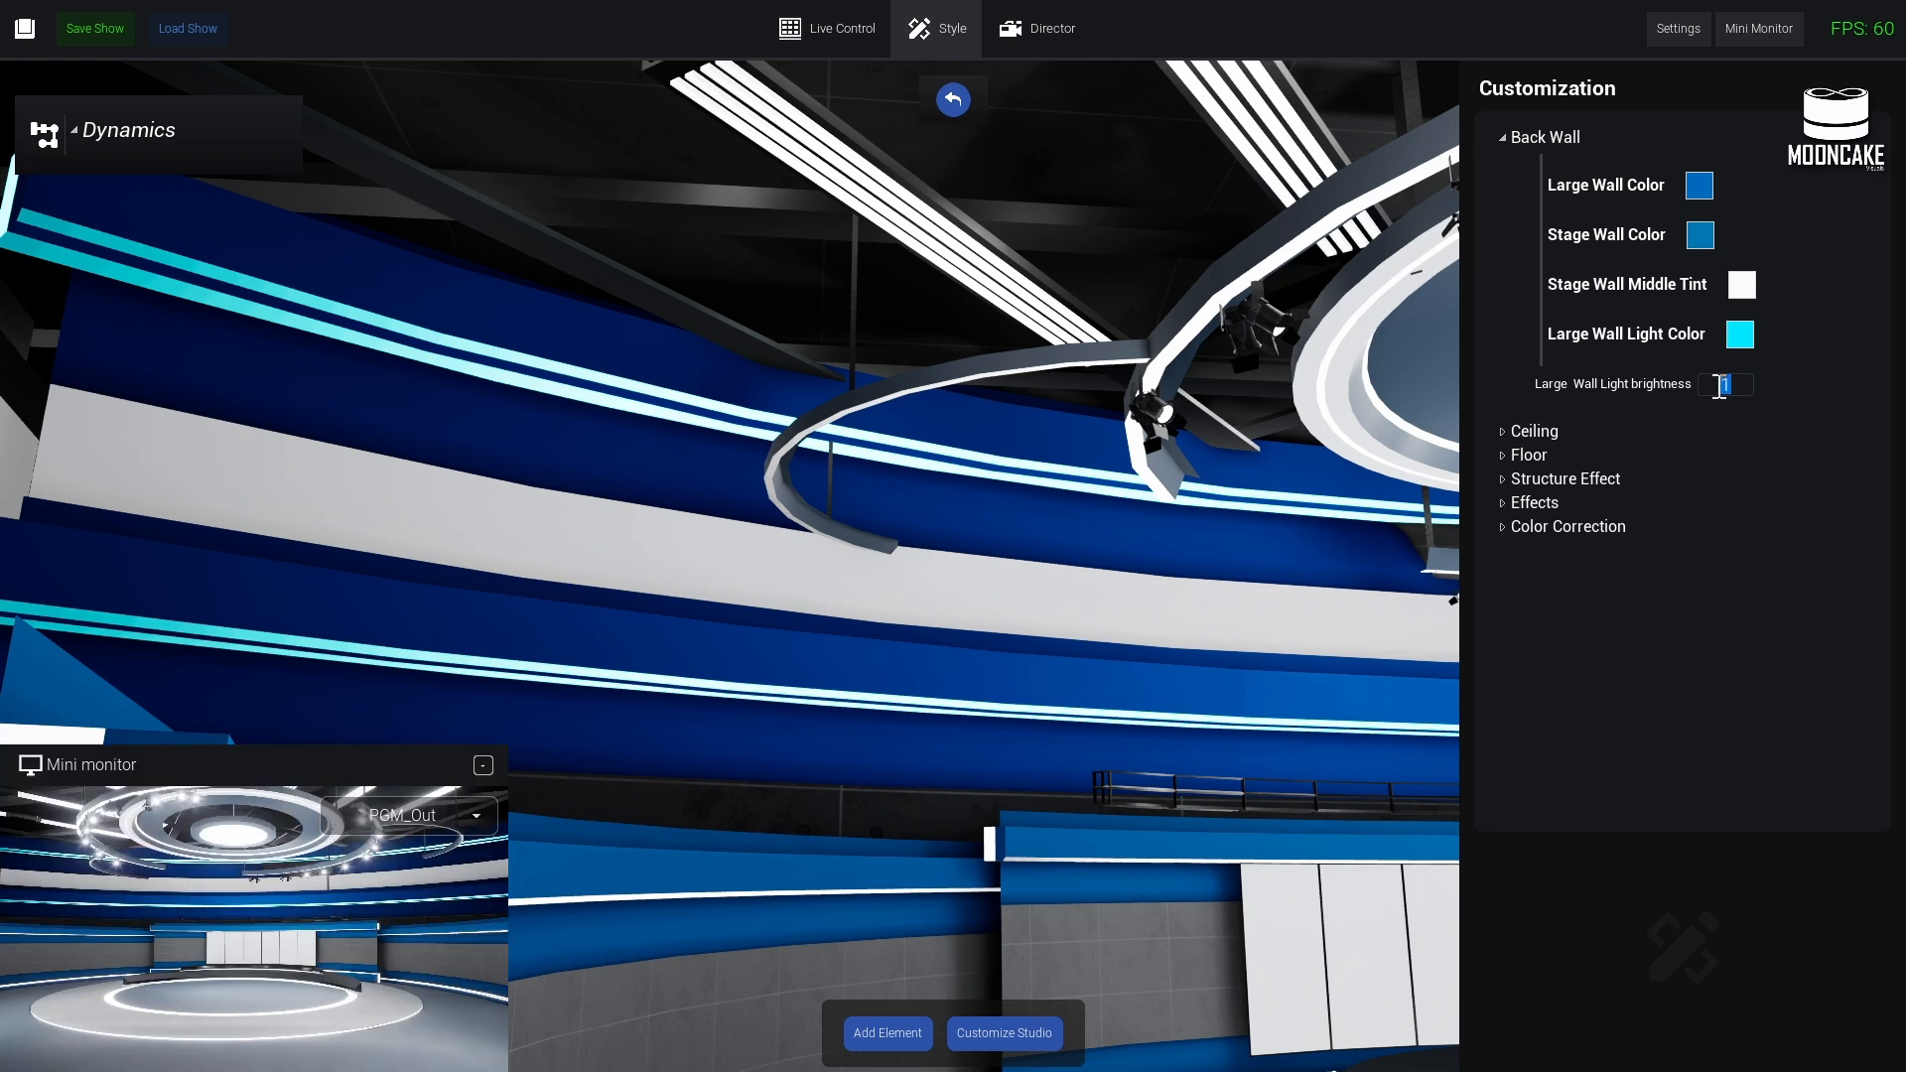
text(15)
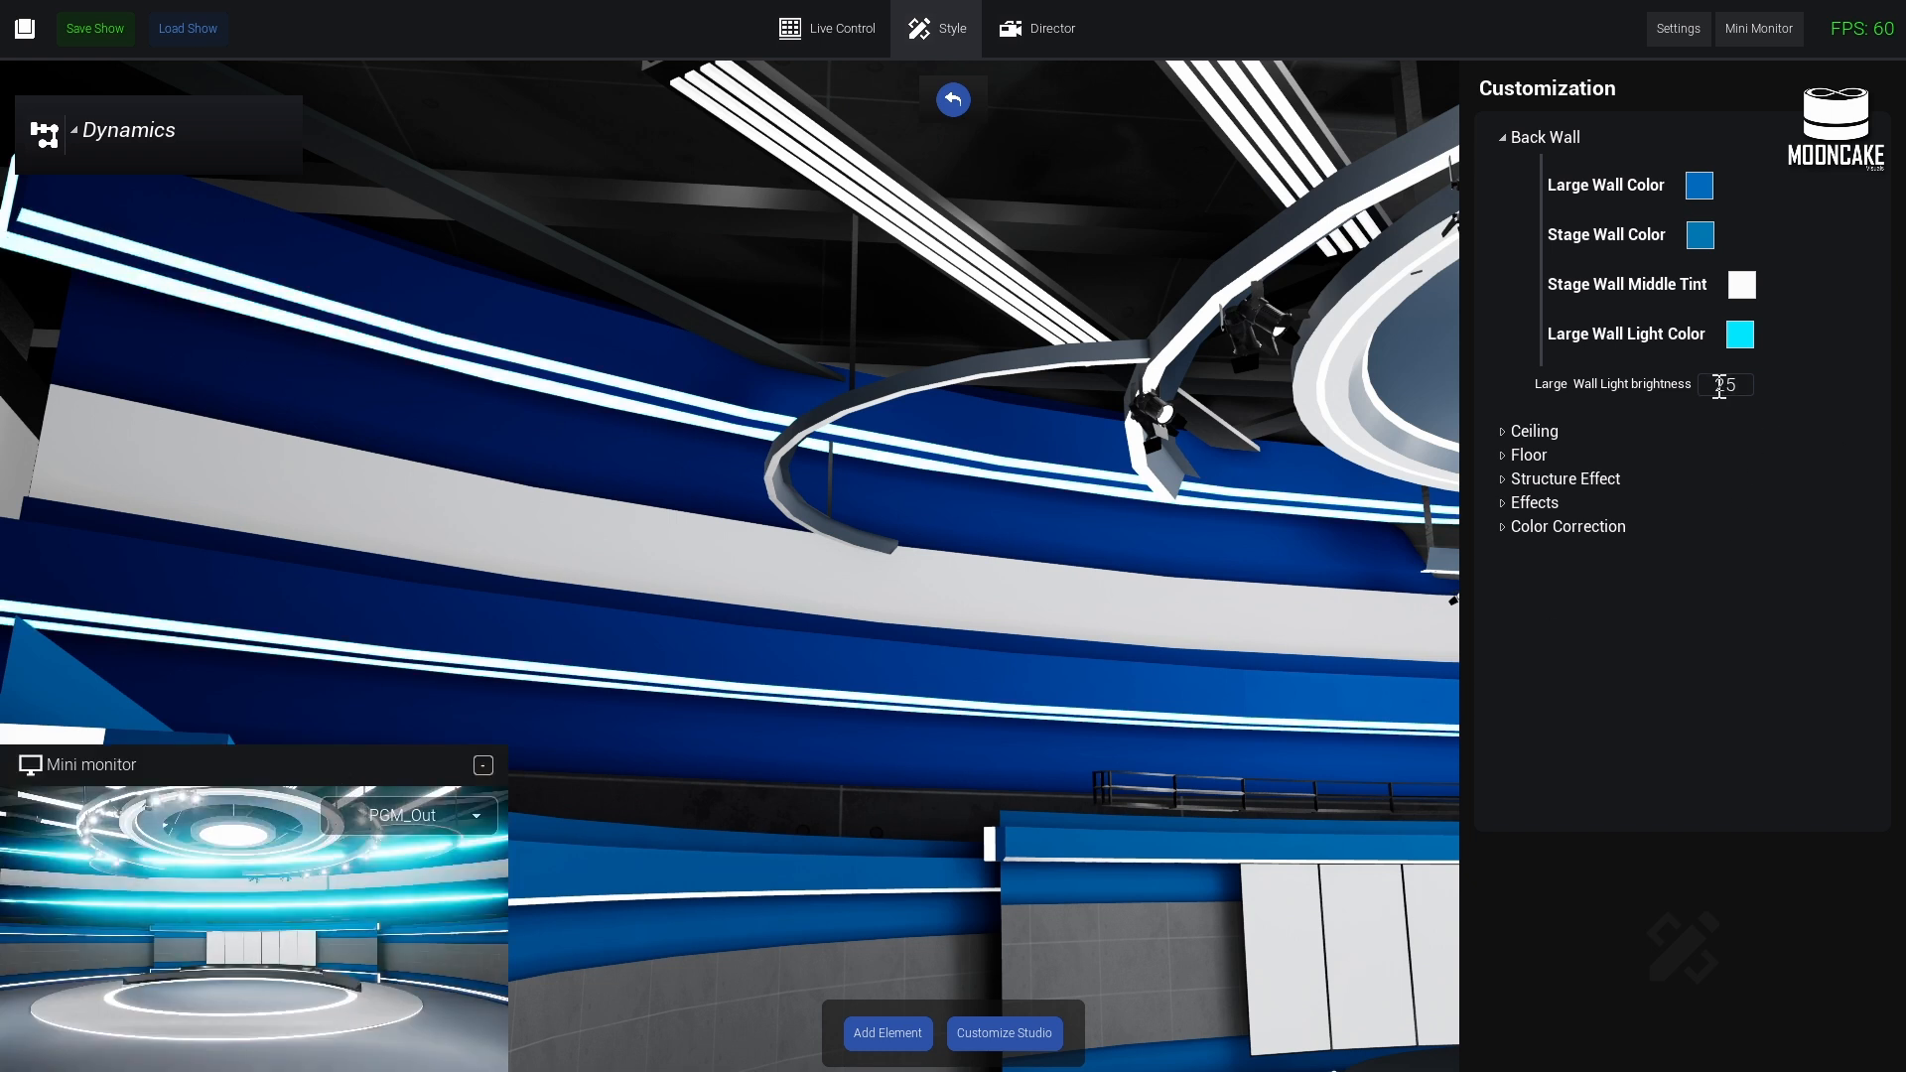
text(5)
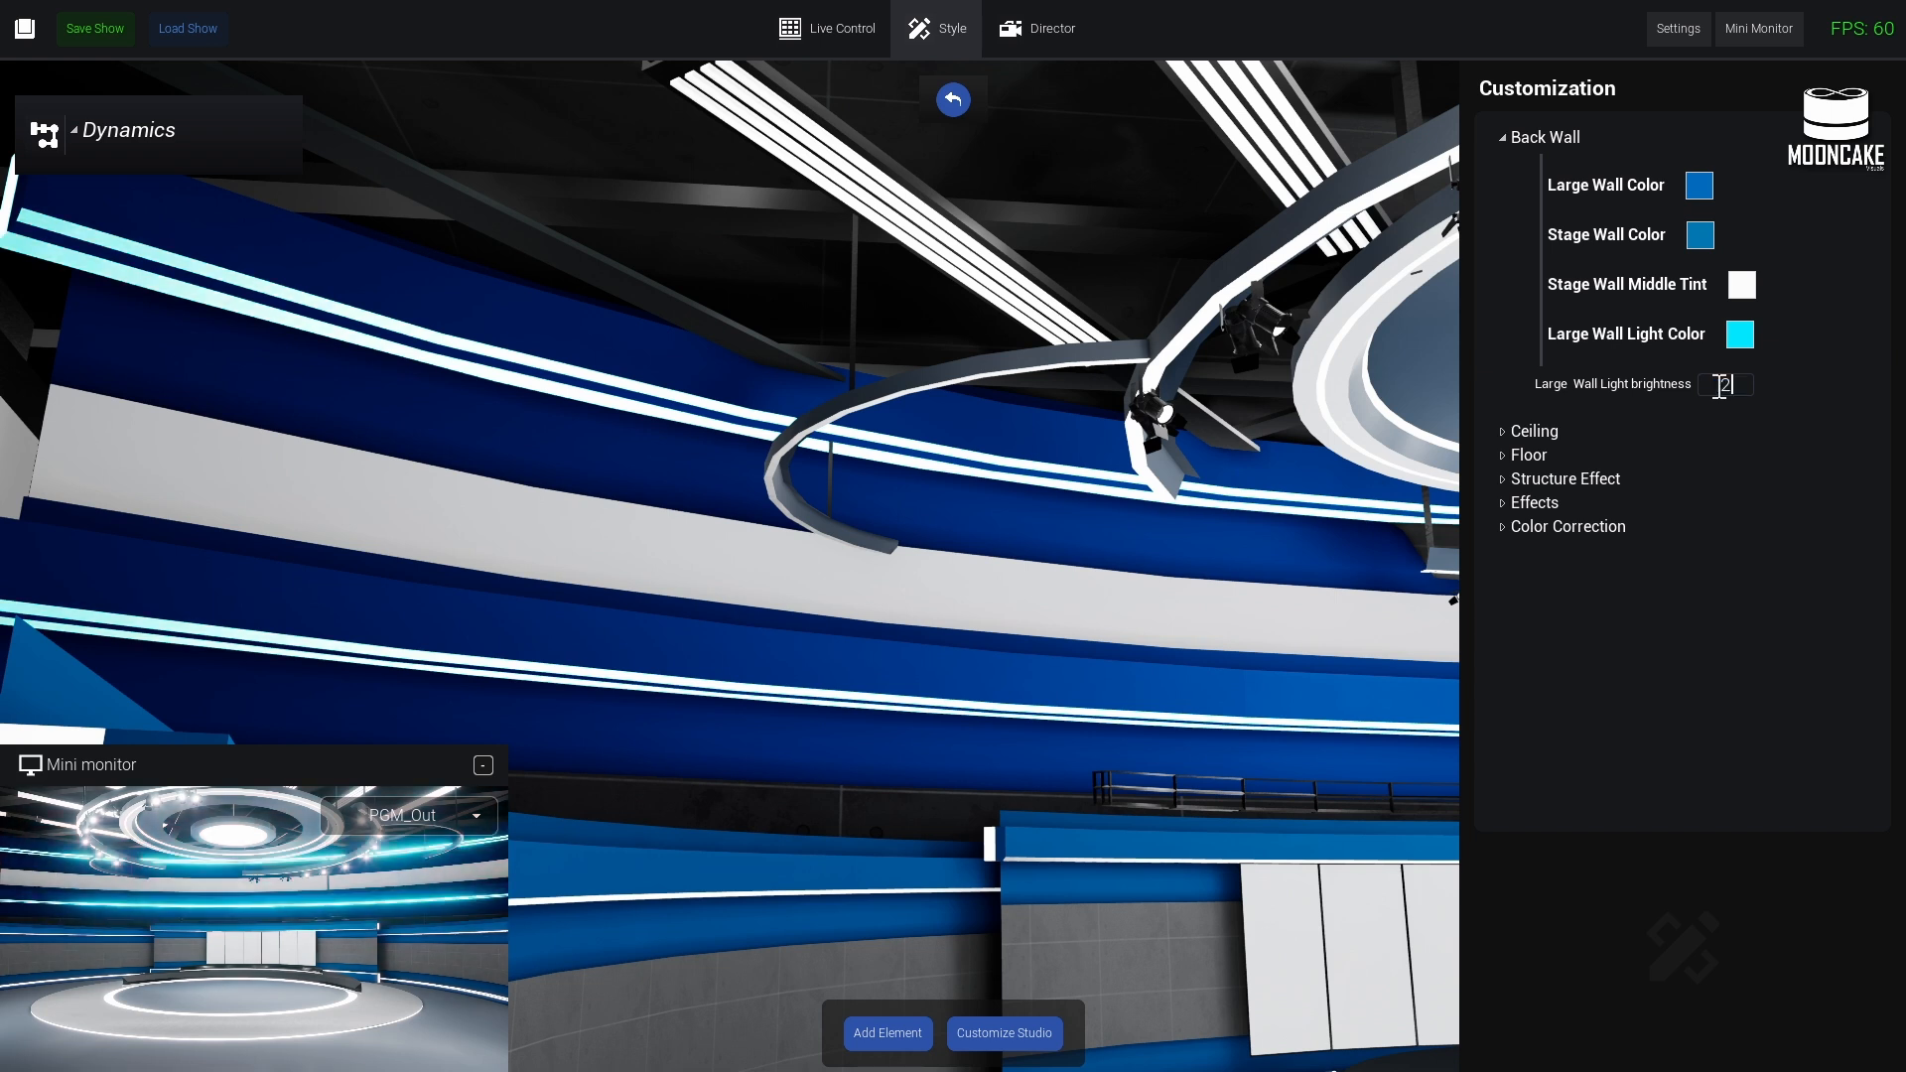
mouse_move(1043, 436)
right_down()
mouse_move(894, 556)
mouse_move(1042, 467)
mouse_move(1141, 496)
mouse_move(1043, 446)
right_up()
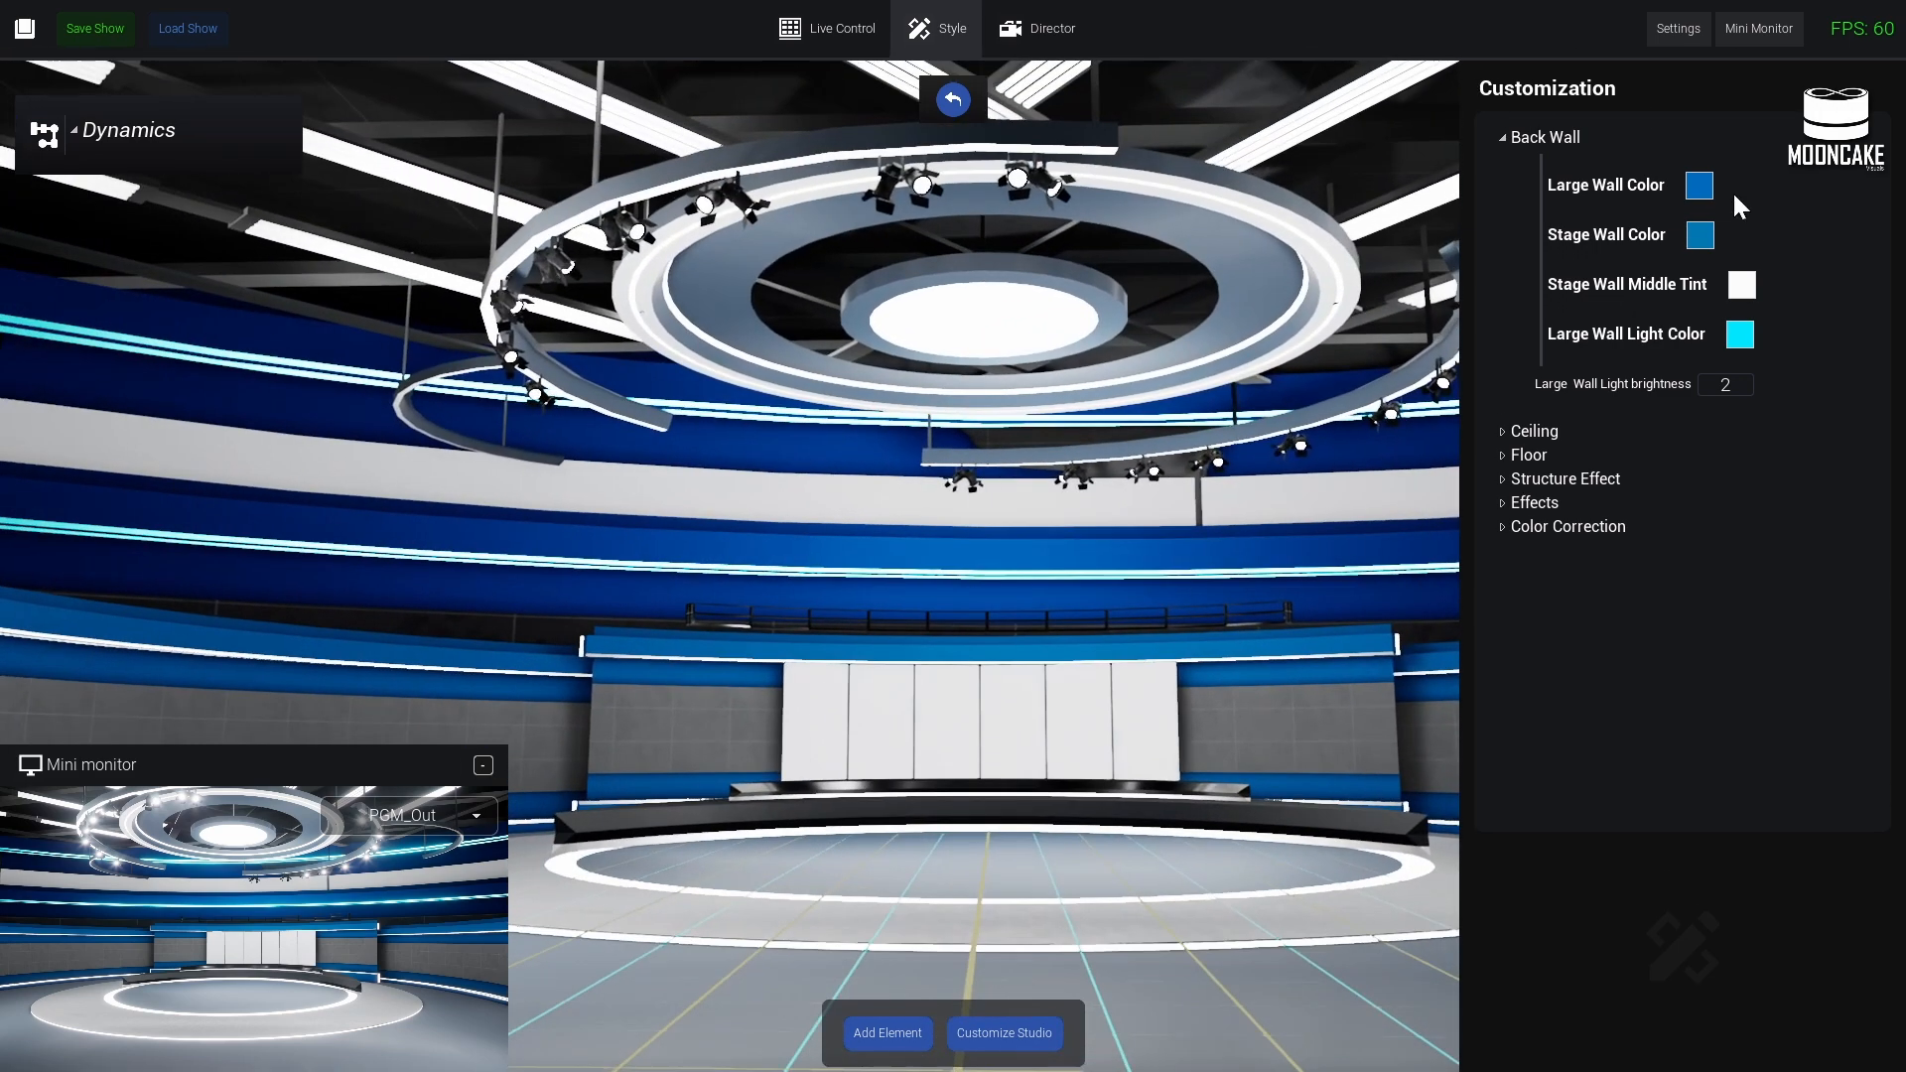
- Set the Ceiling Decor Color to blue with hue about 224.2, saturation 1 and value 0.26
click(1503, 137)
click(1511, 161)
right_drag(918, 919, 918, 814)
right_drag(895, 399, 963, 486)
click(1720, 212)
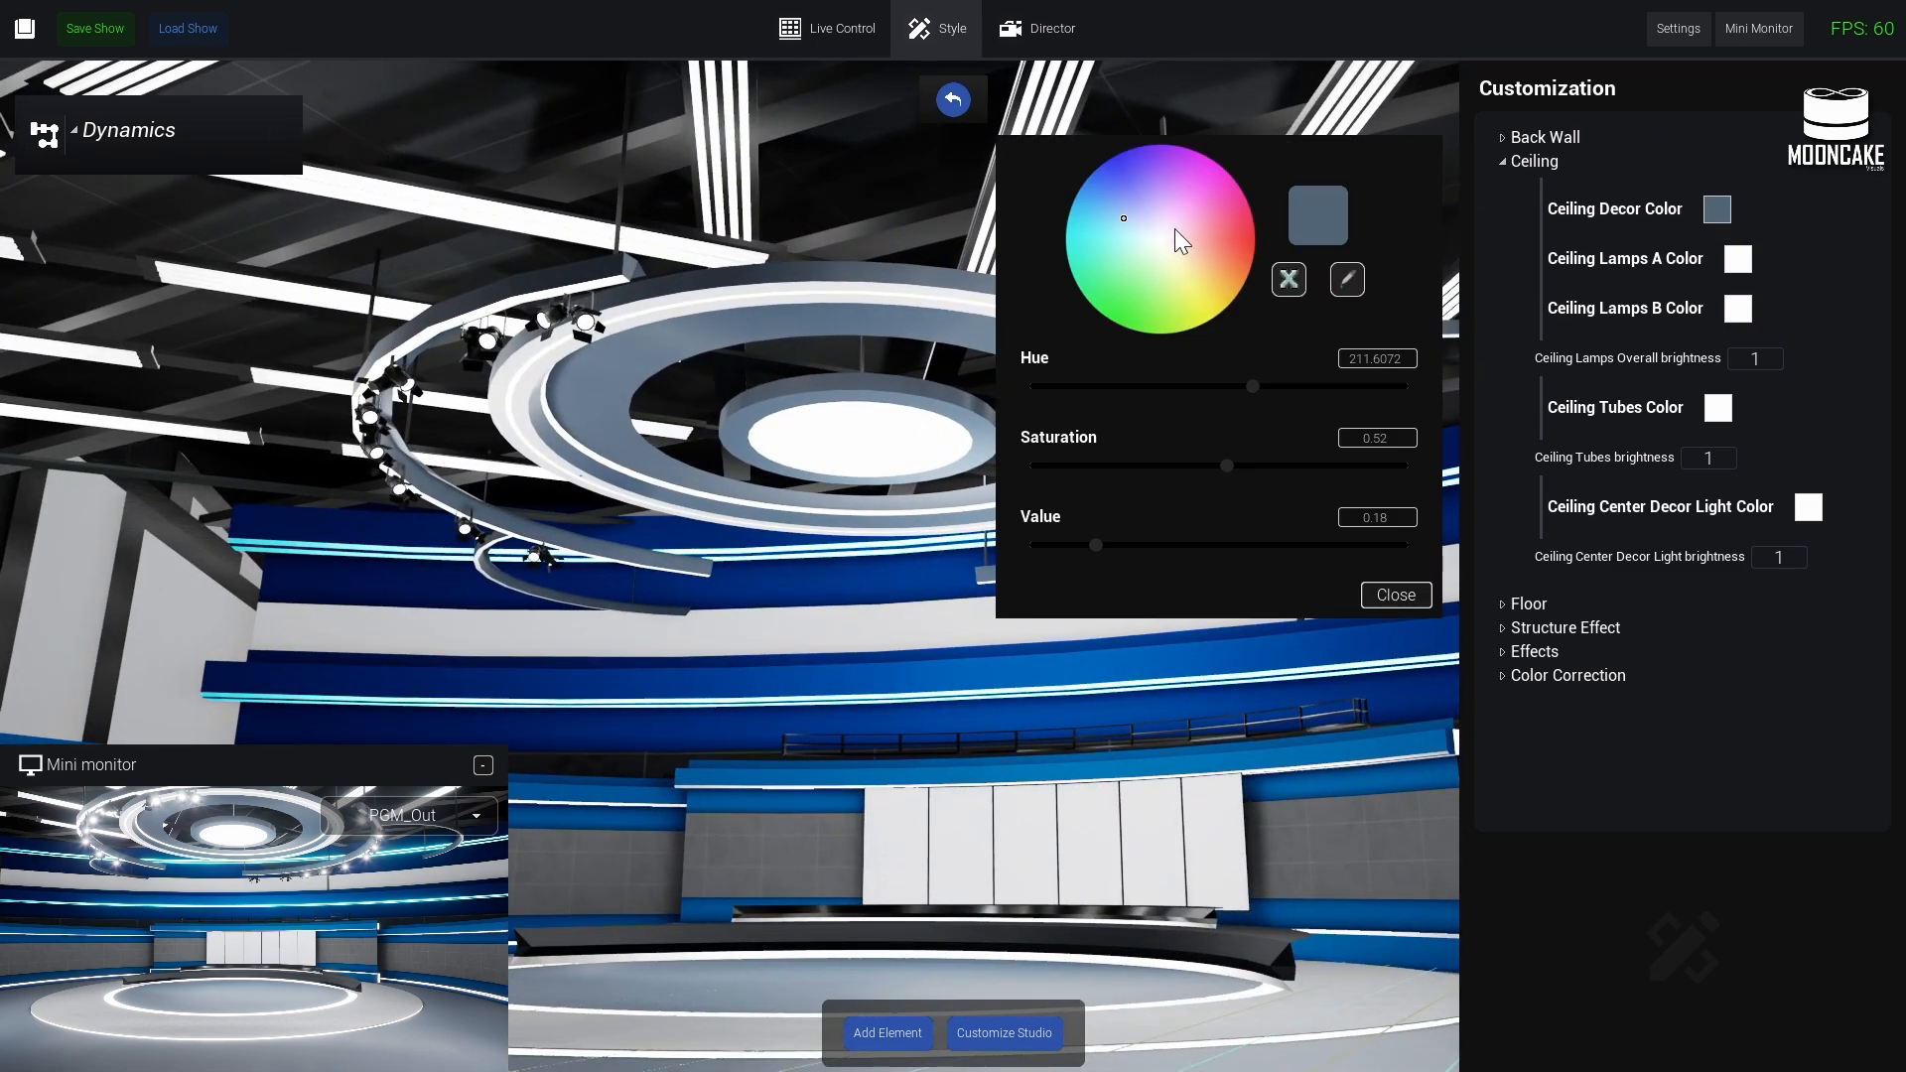
drag(1114, 213, 1083, 184)
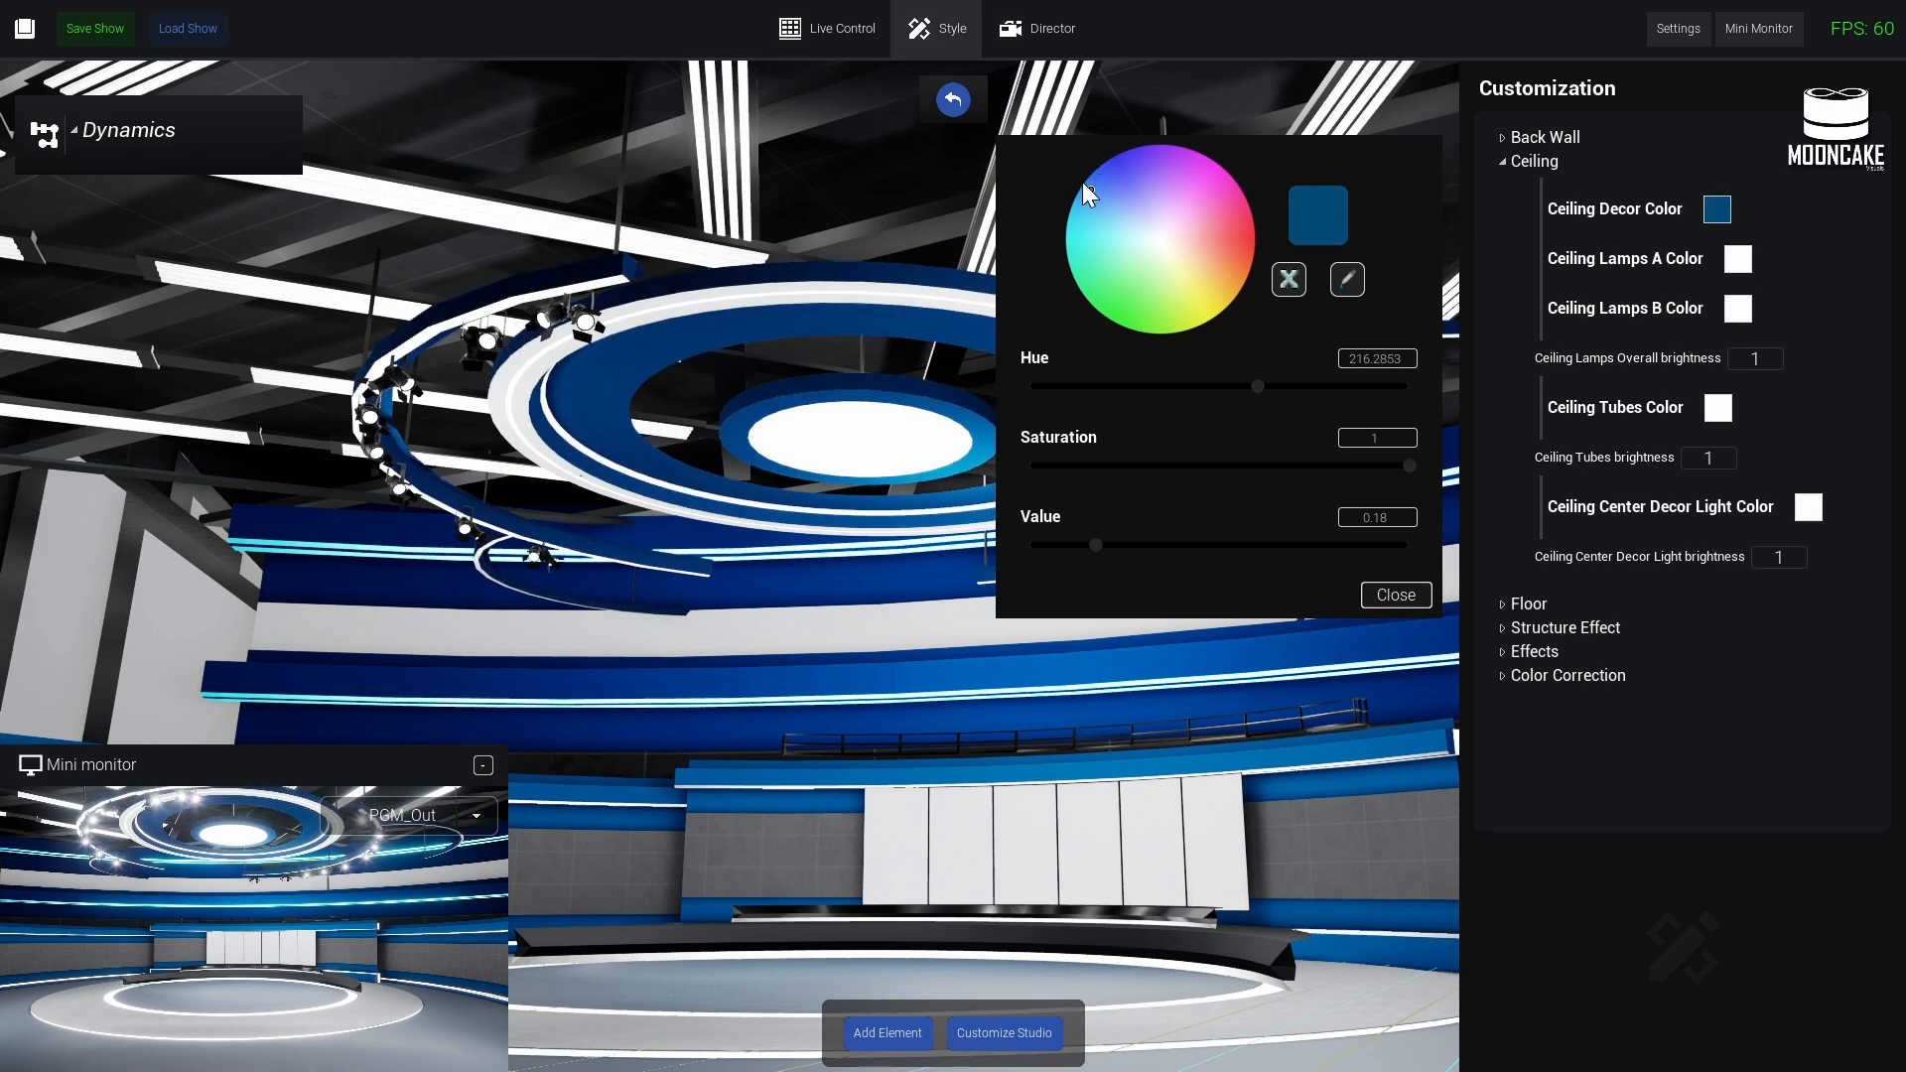
click(1408, 463)
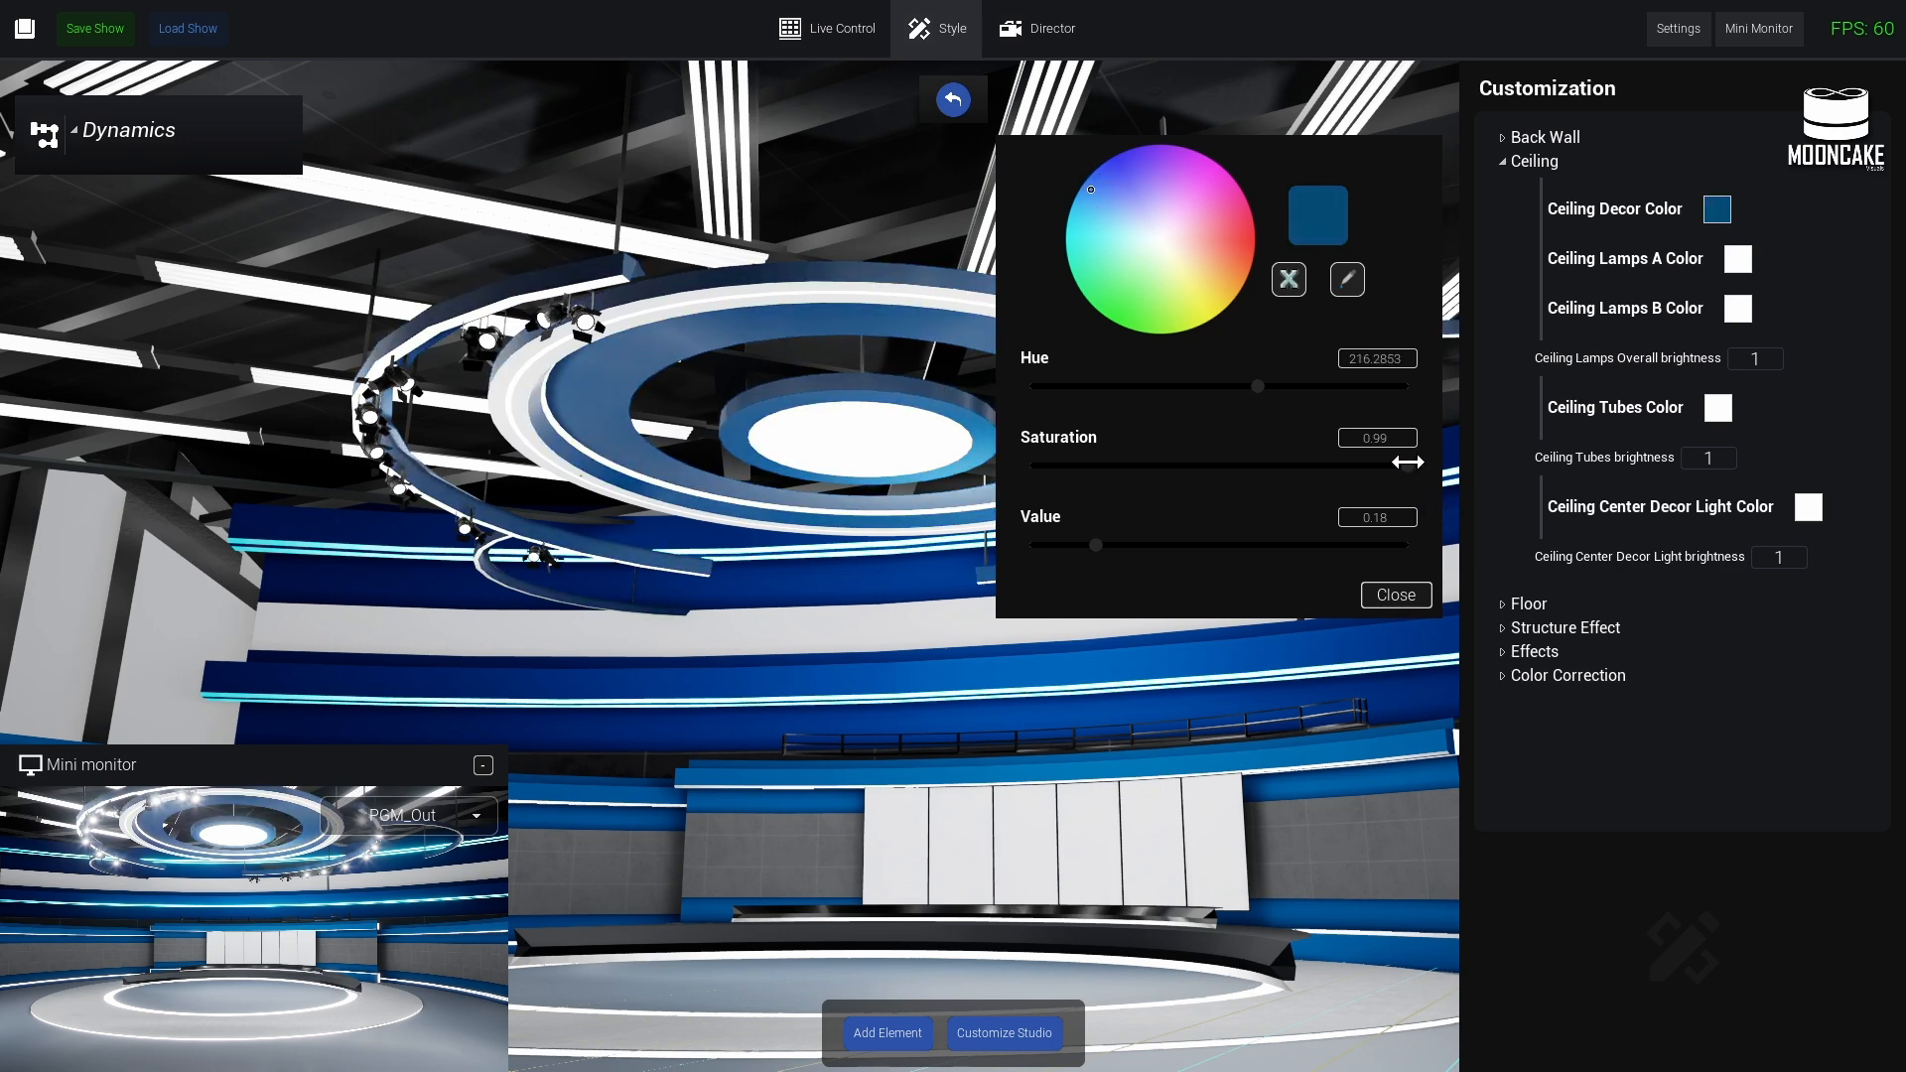
drag(1087, 545, 1059, 543)
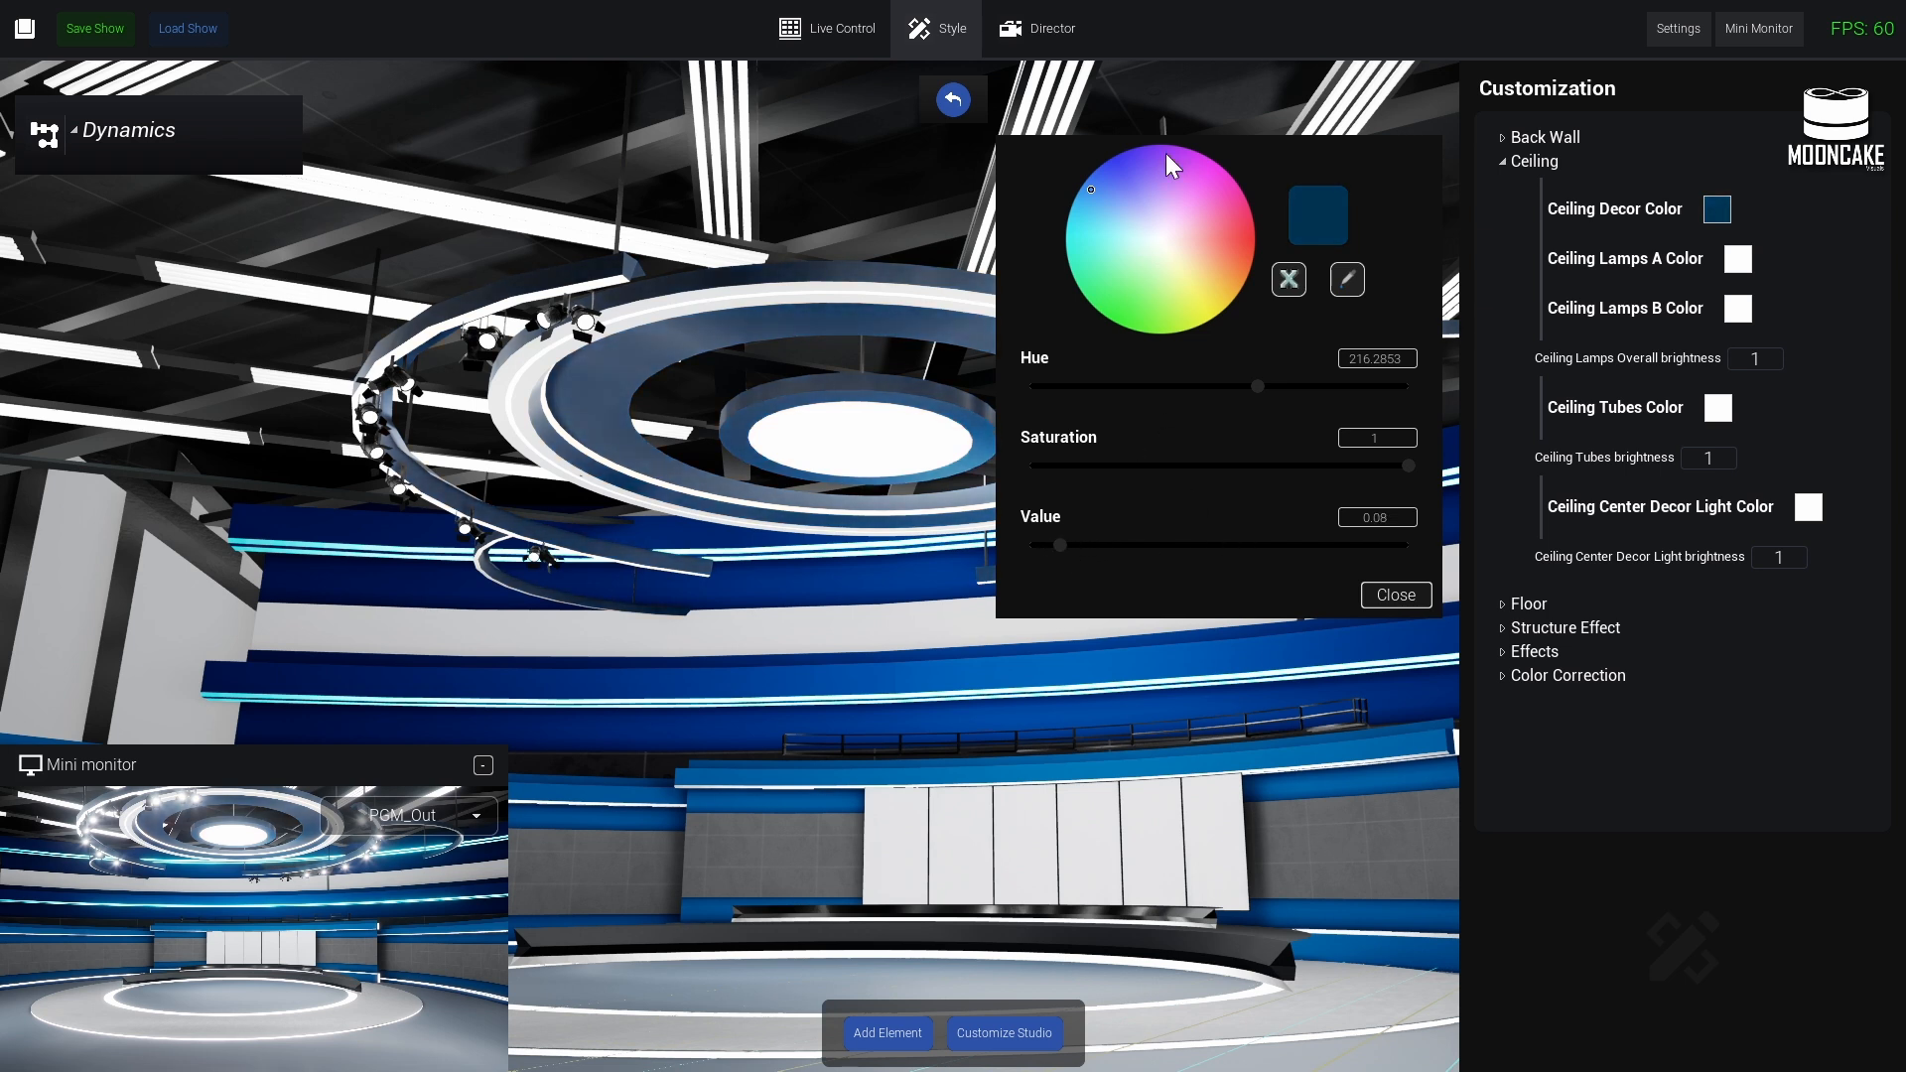
mouse_move(1096, 185)
mouse_down()
mouse_move(1099, 161)
mouse_move(1098, 179)
mouse_up()
drag(1063, 548, 1125, 550)
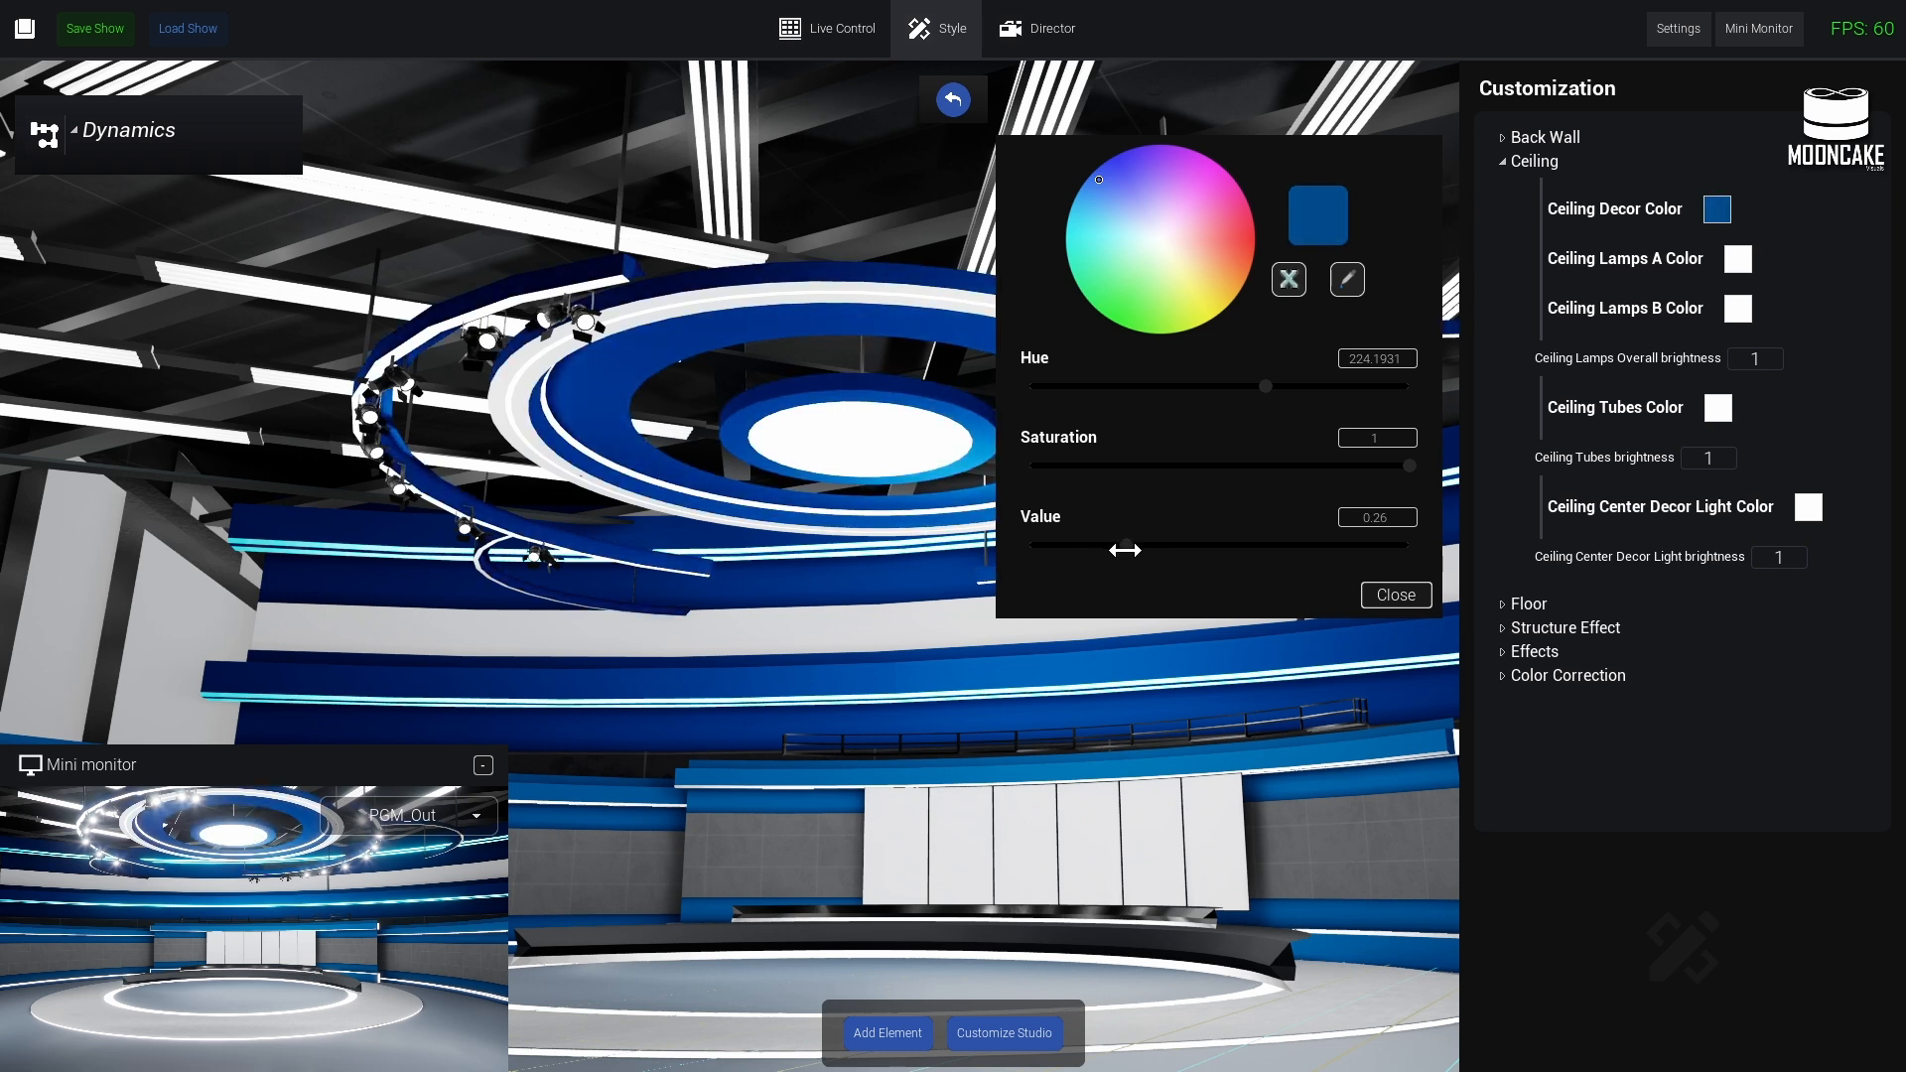
click(1396, 593)
- Set the Ceiling Lamps A Color to light blue and the Ceiling Lamps B Color to yellow with hue about 64.8 and saturation 0.78
click(1739, 260)
drag(1150, 247, 1088, 196)
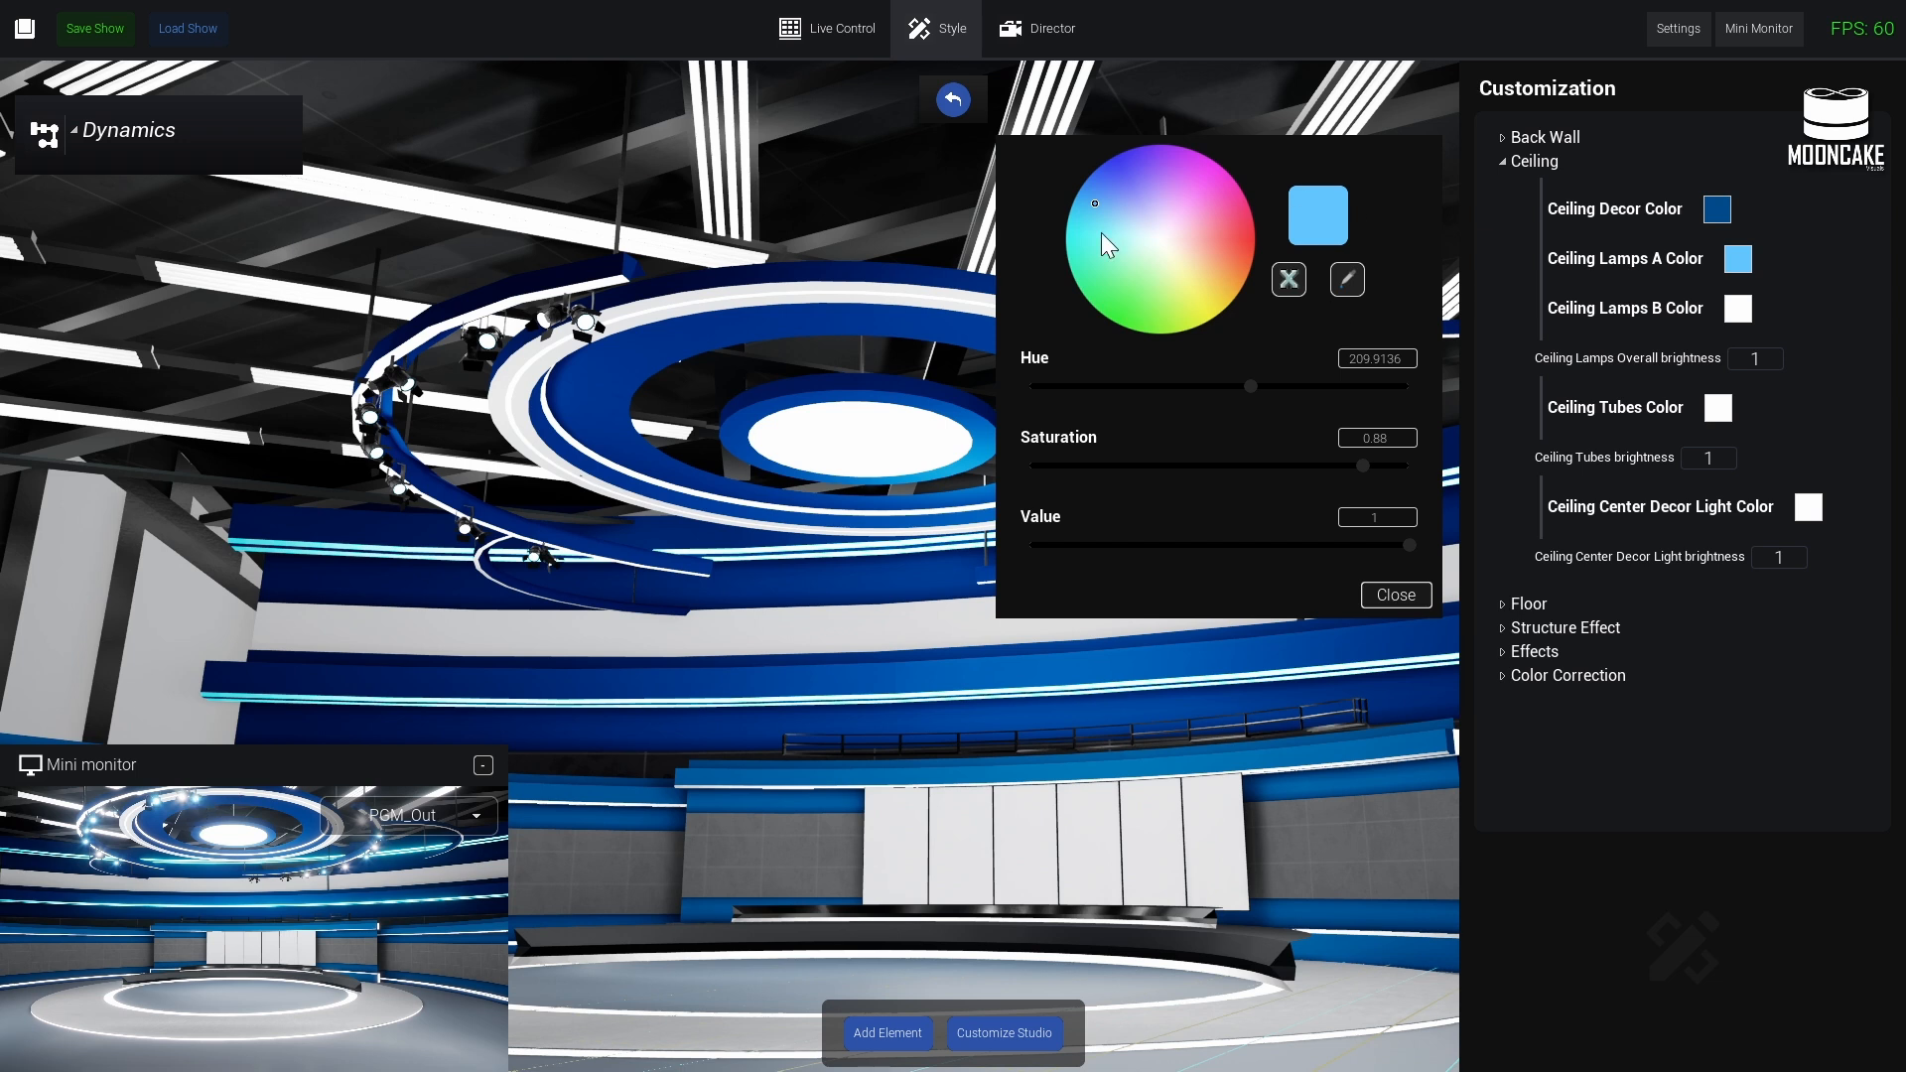
mouse_move(1099, 203)
mouse_down()
mouse_move(1116, 177)
mouse_move(1090, 199)
mouse_up()
click(1739, 309)
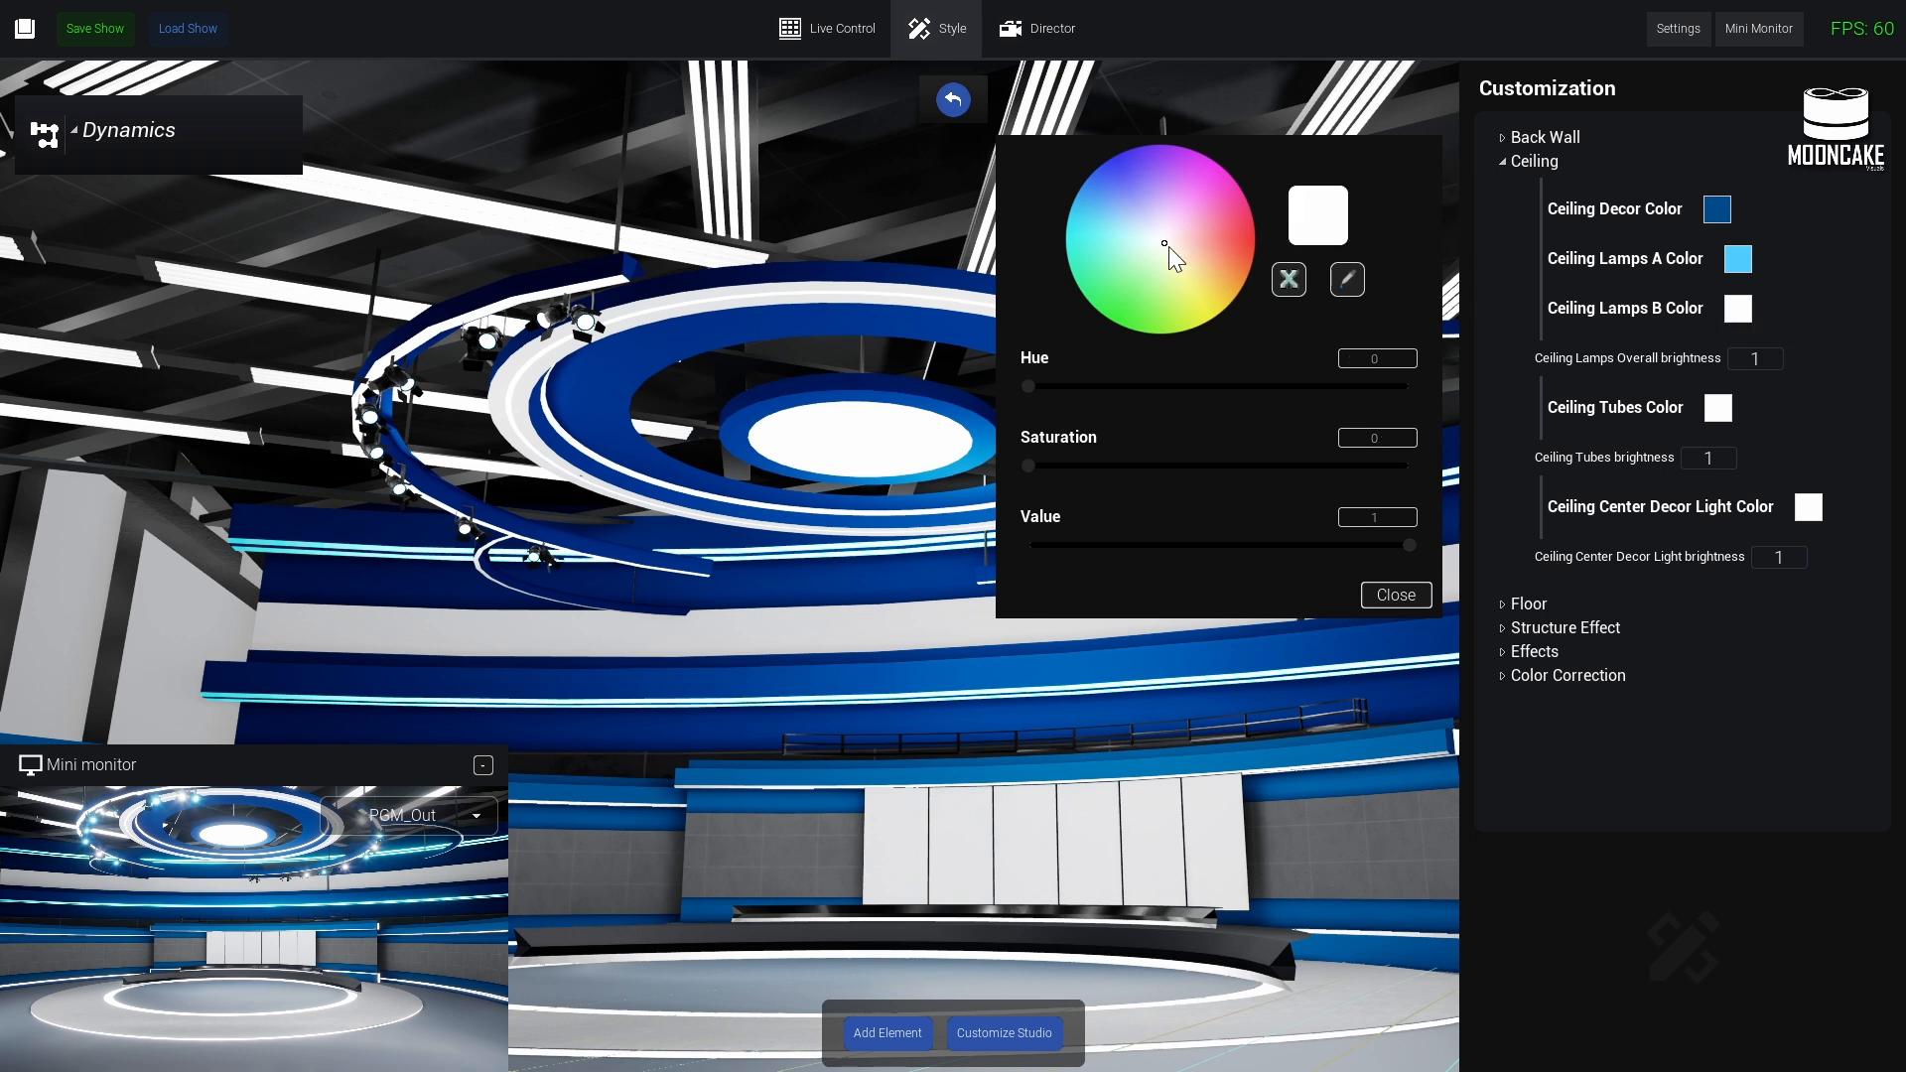
mouse_move(1194, 318)
mouse_down()
mouse_move(1183, 286)
mouse_move(1191, 306)
mouse_up()
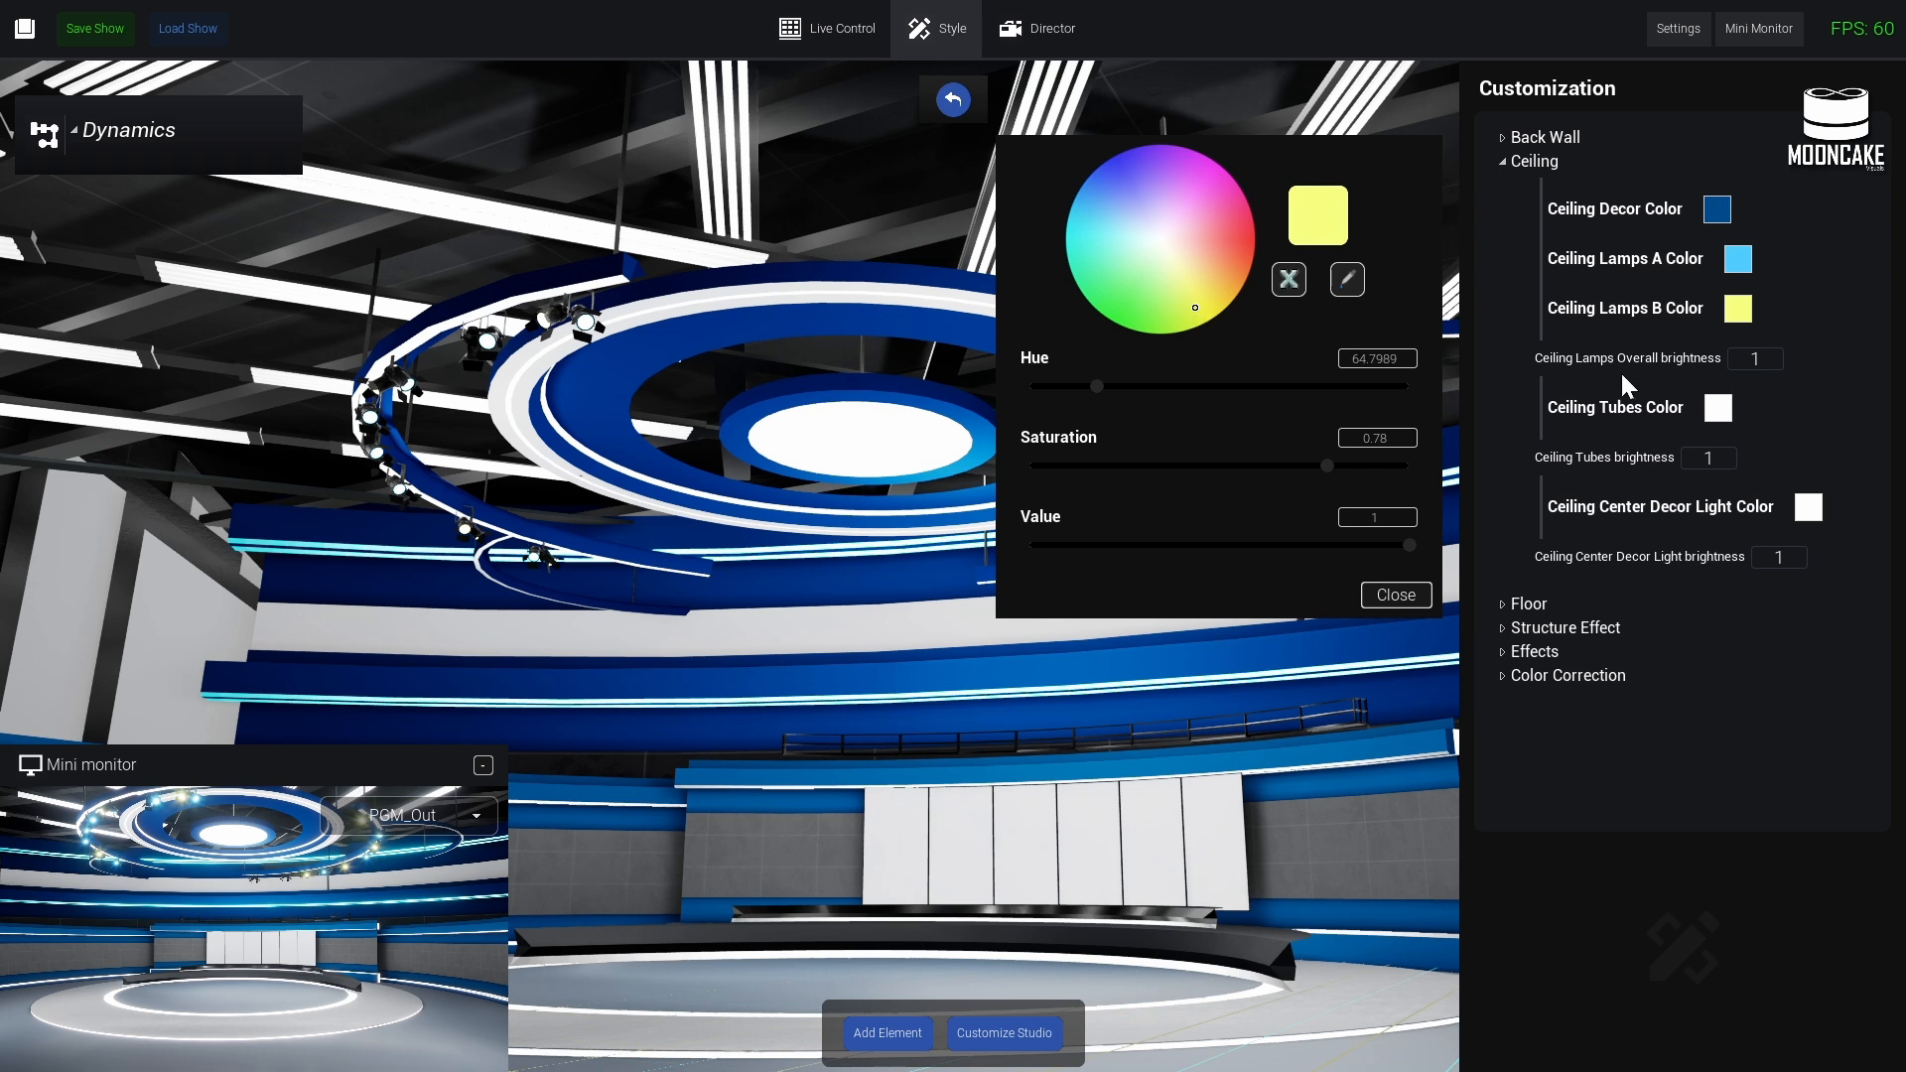
- Set the Ceiling Lamps Overall brightness to 2
click(1770, 358)
text(5)
key(Return)
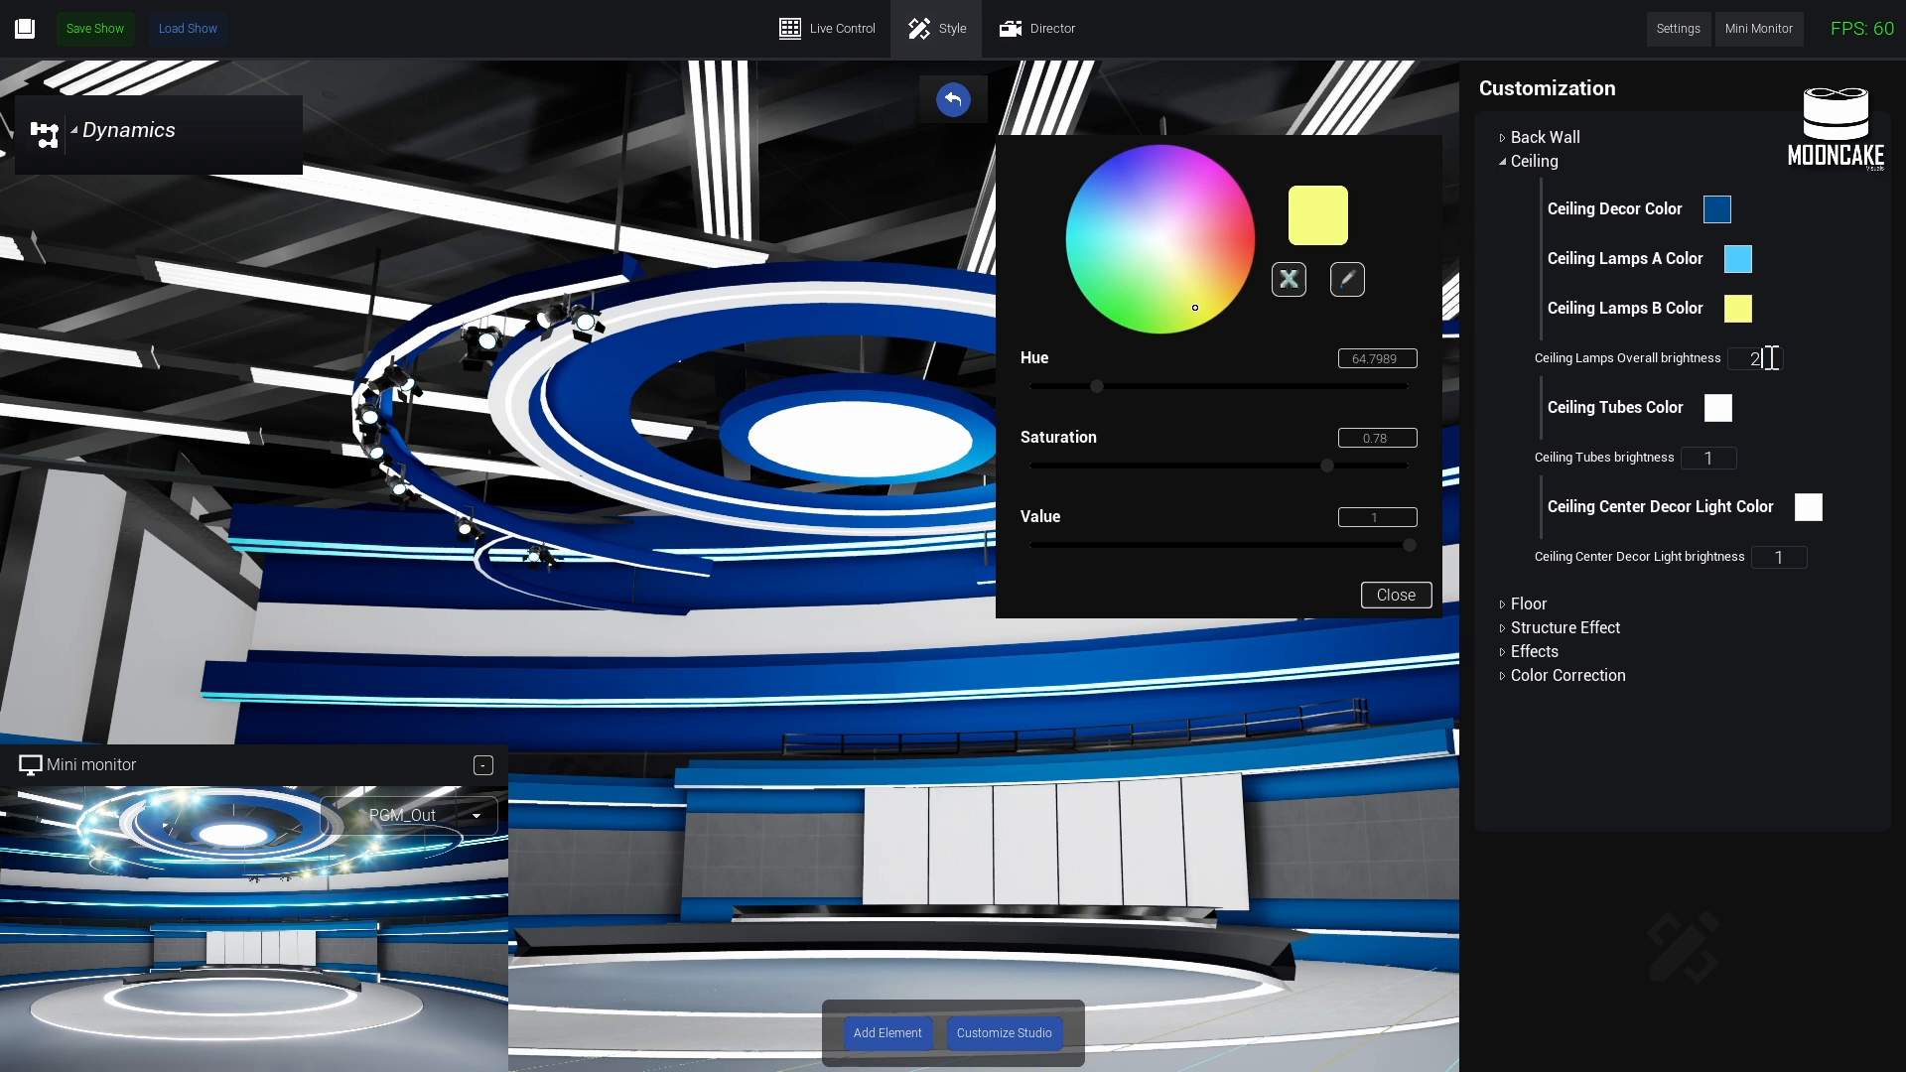
key(Return)
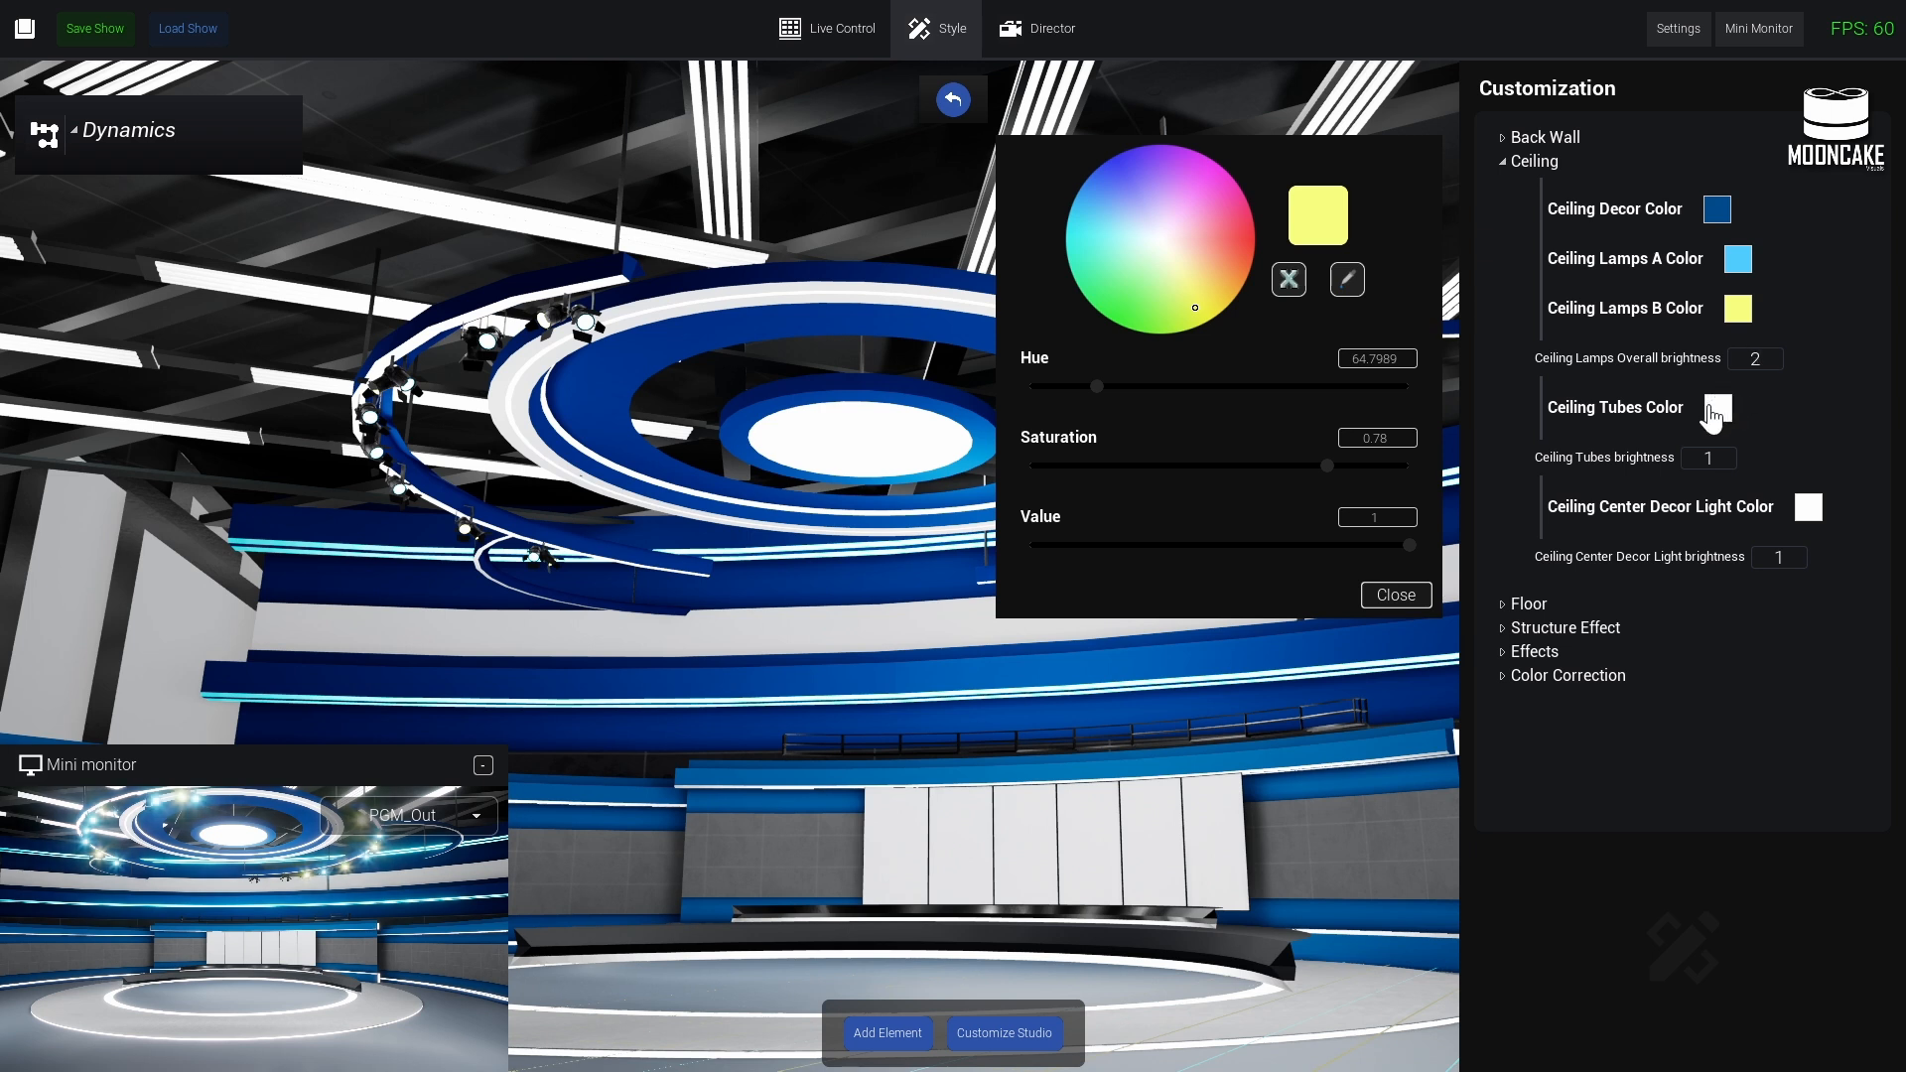
- Set the Ceiling Tubes Color to light blue with hue about 206.8, saturation 0.99 and value 1
click(1711, 415)
drag(1156, 242, 1076, 197)
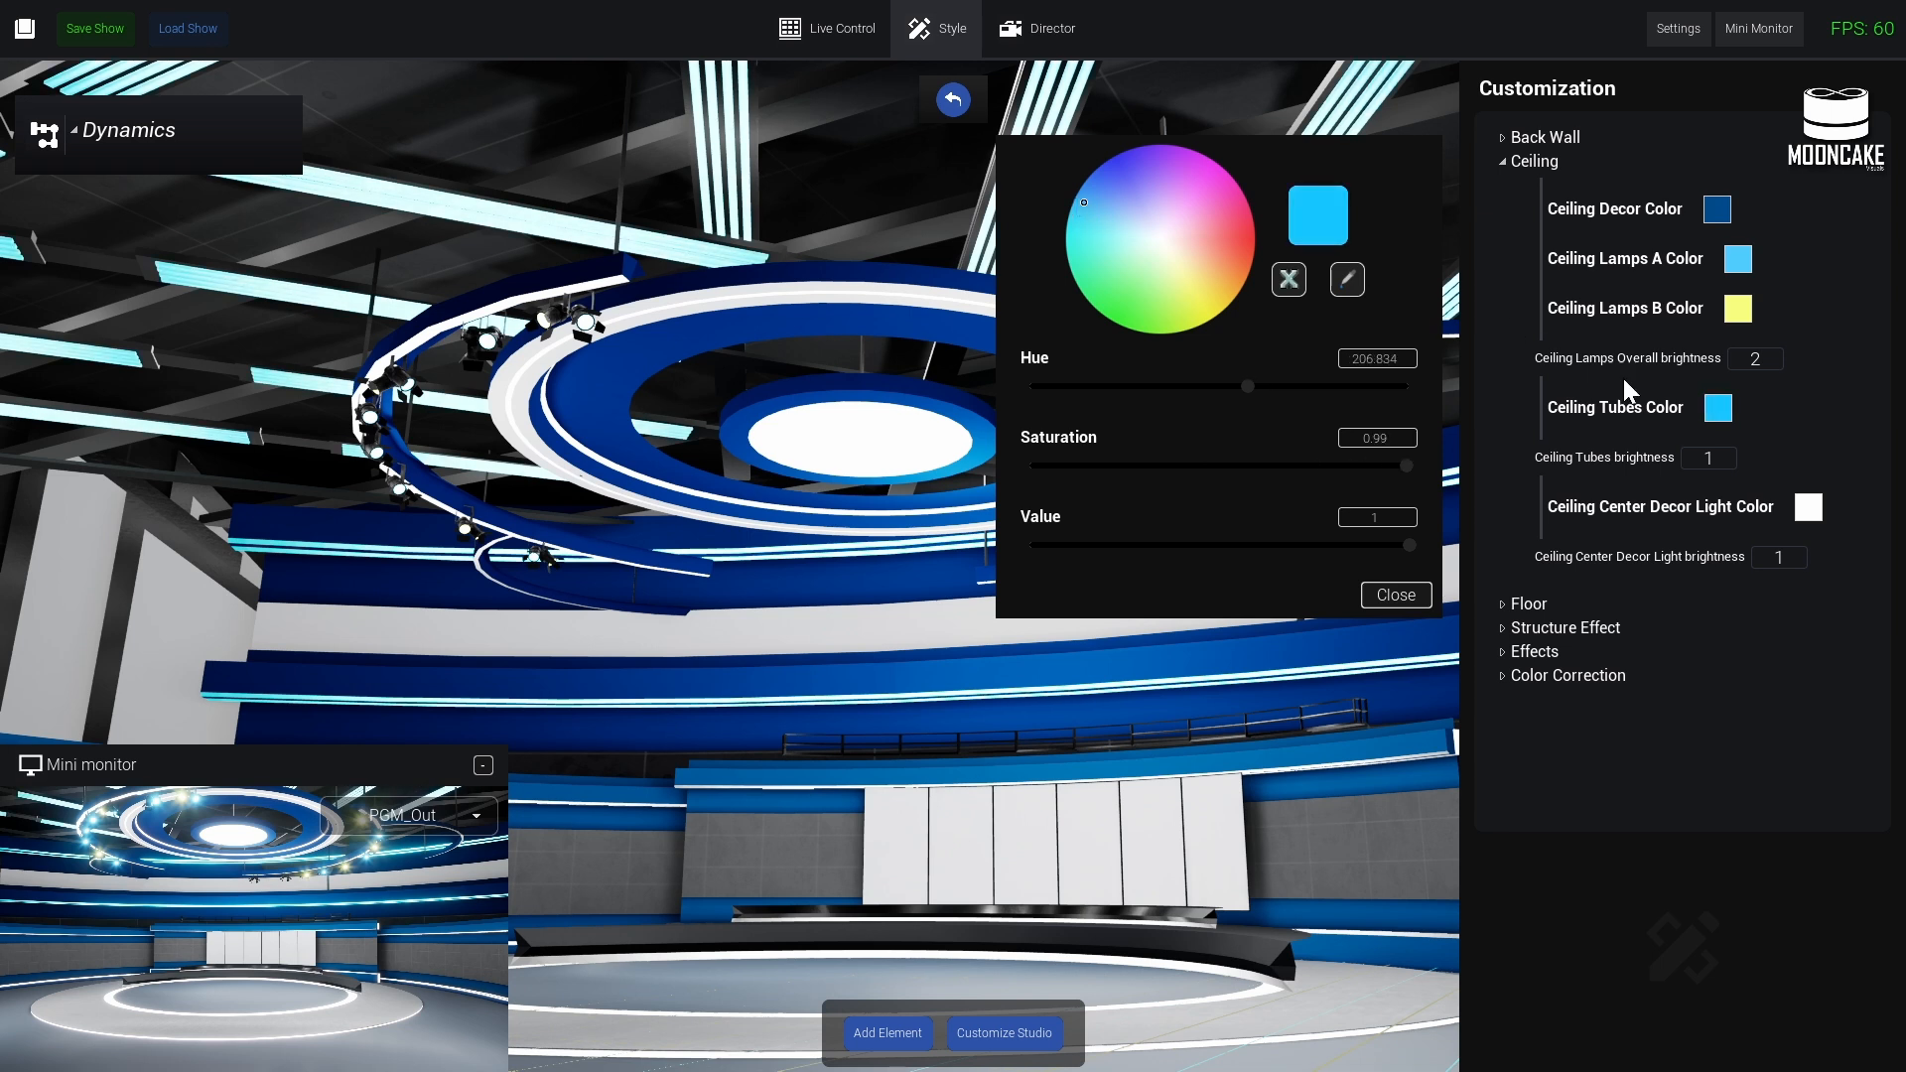
- Set the Ceiling Tubes brightness to 2 and the Ceiling Lamps Overall brightness to 1.5
text(5)
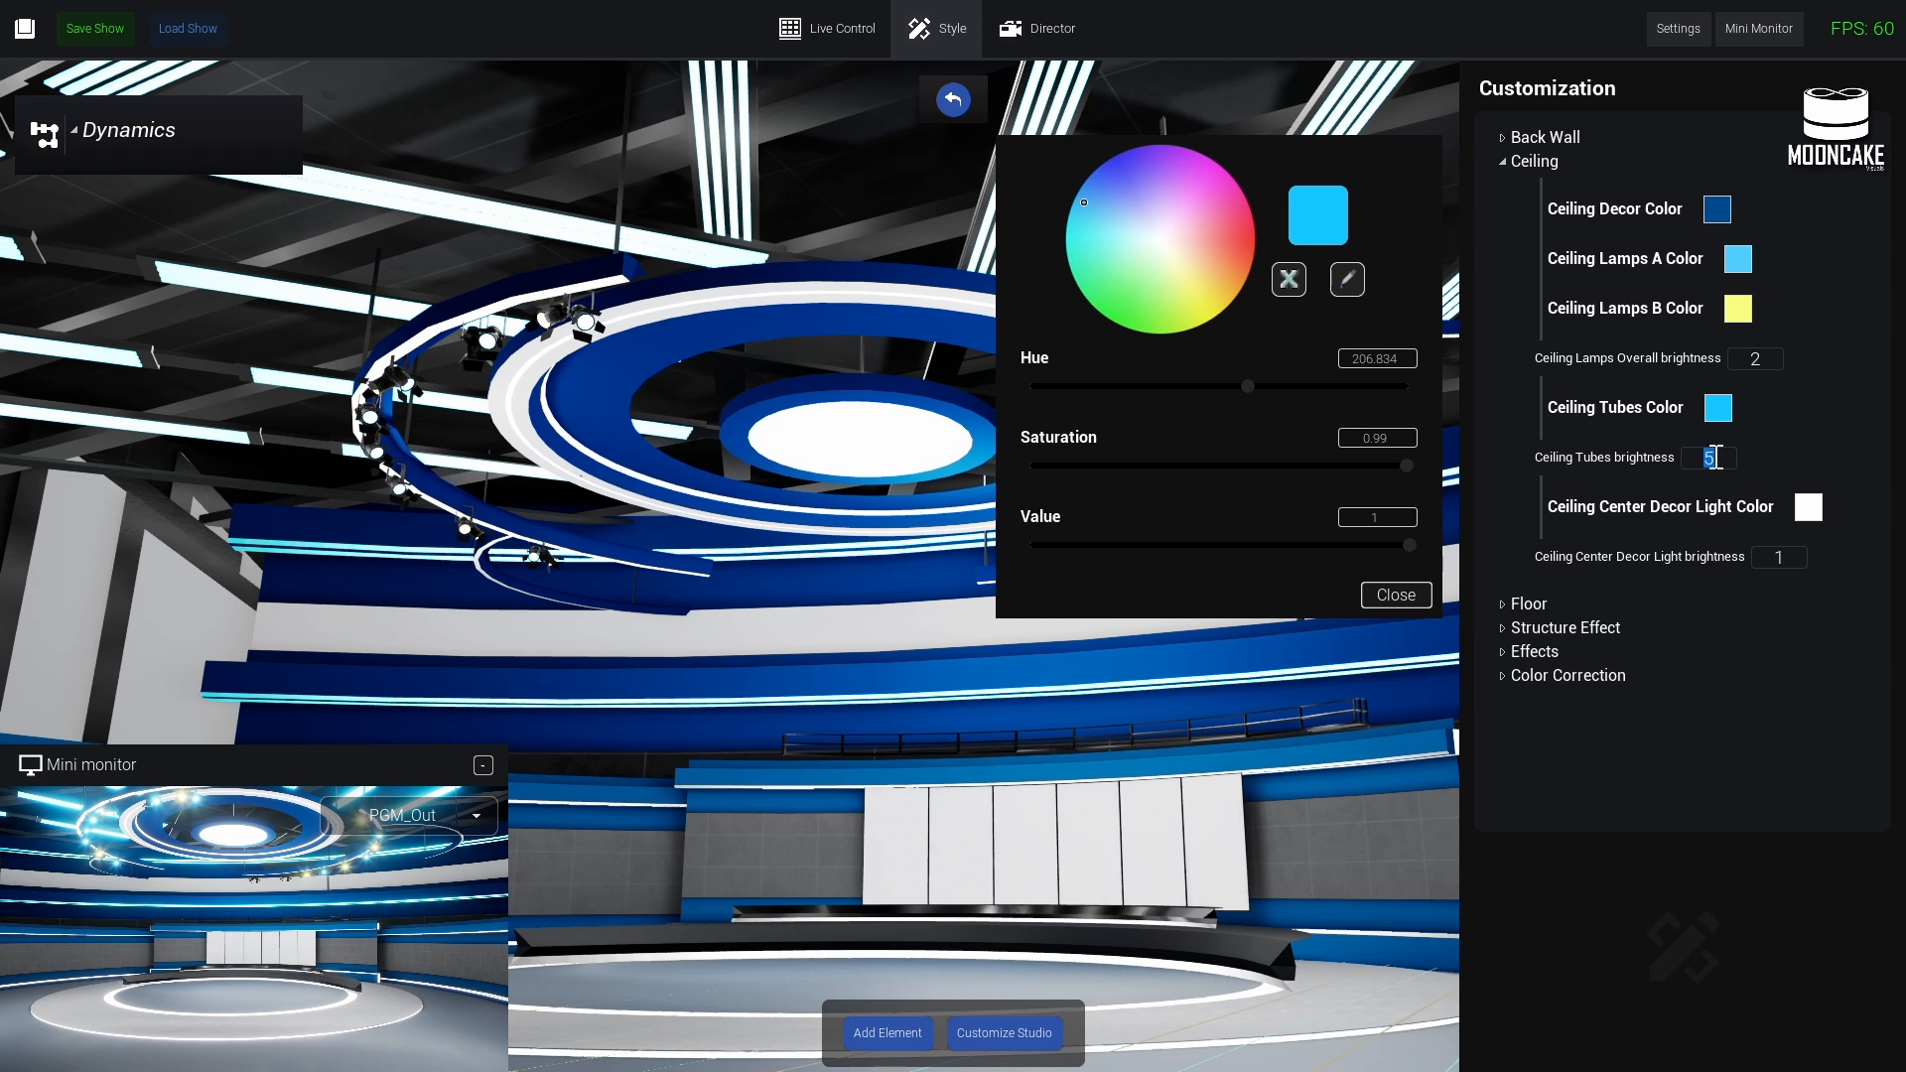
text(1)
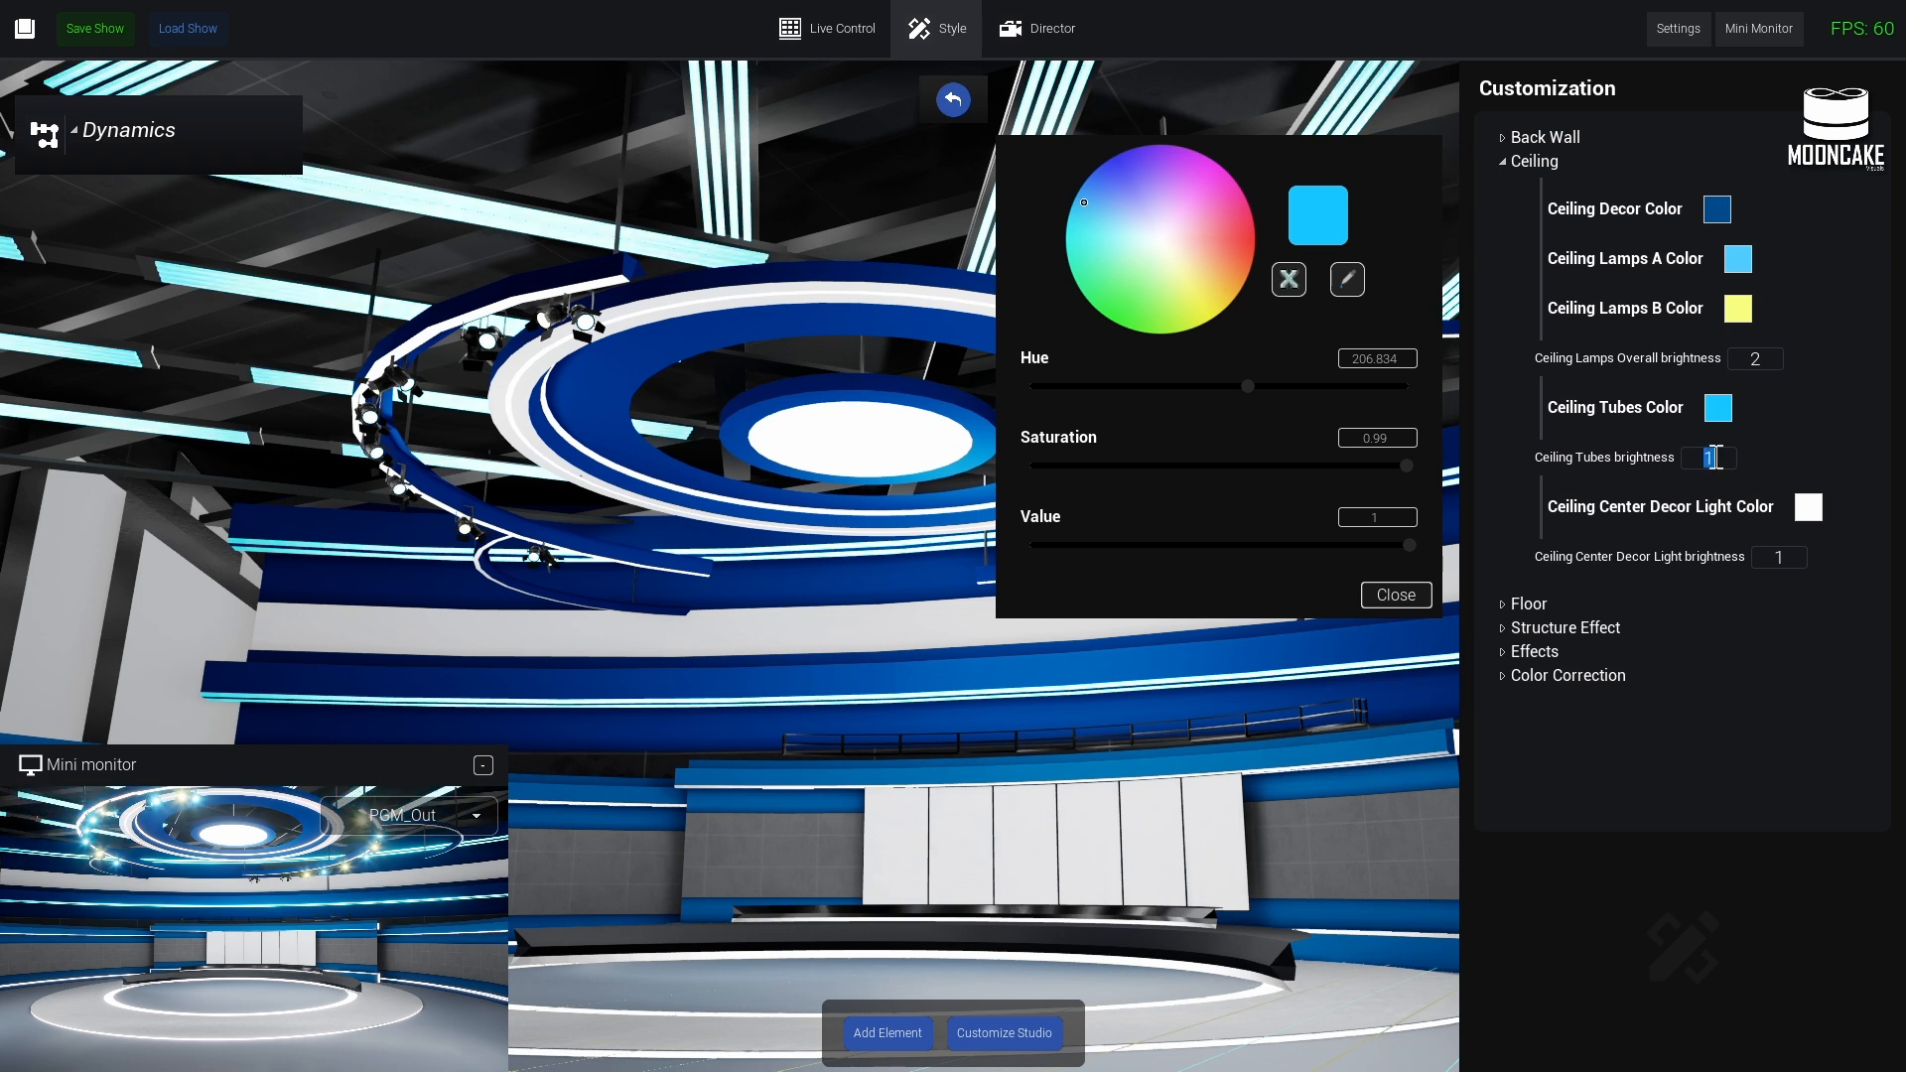
text(2)
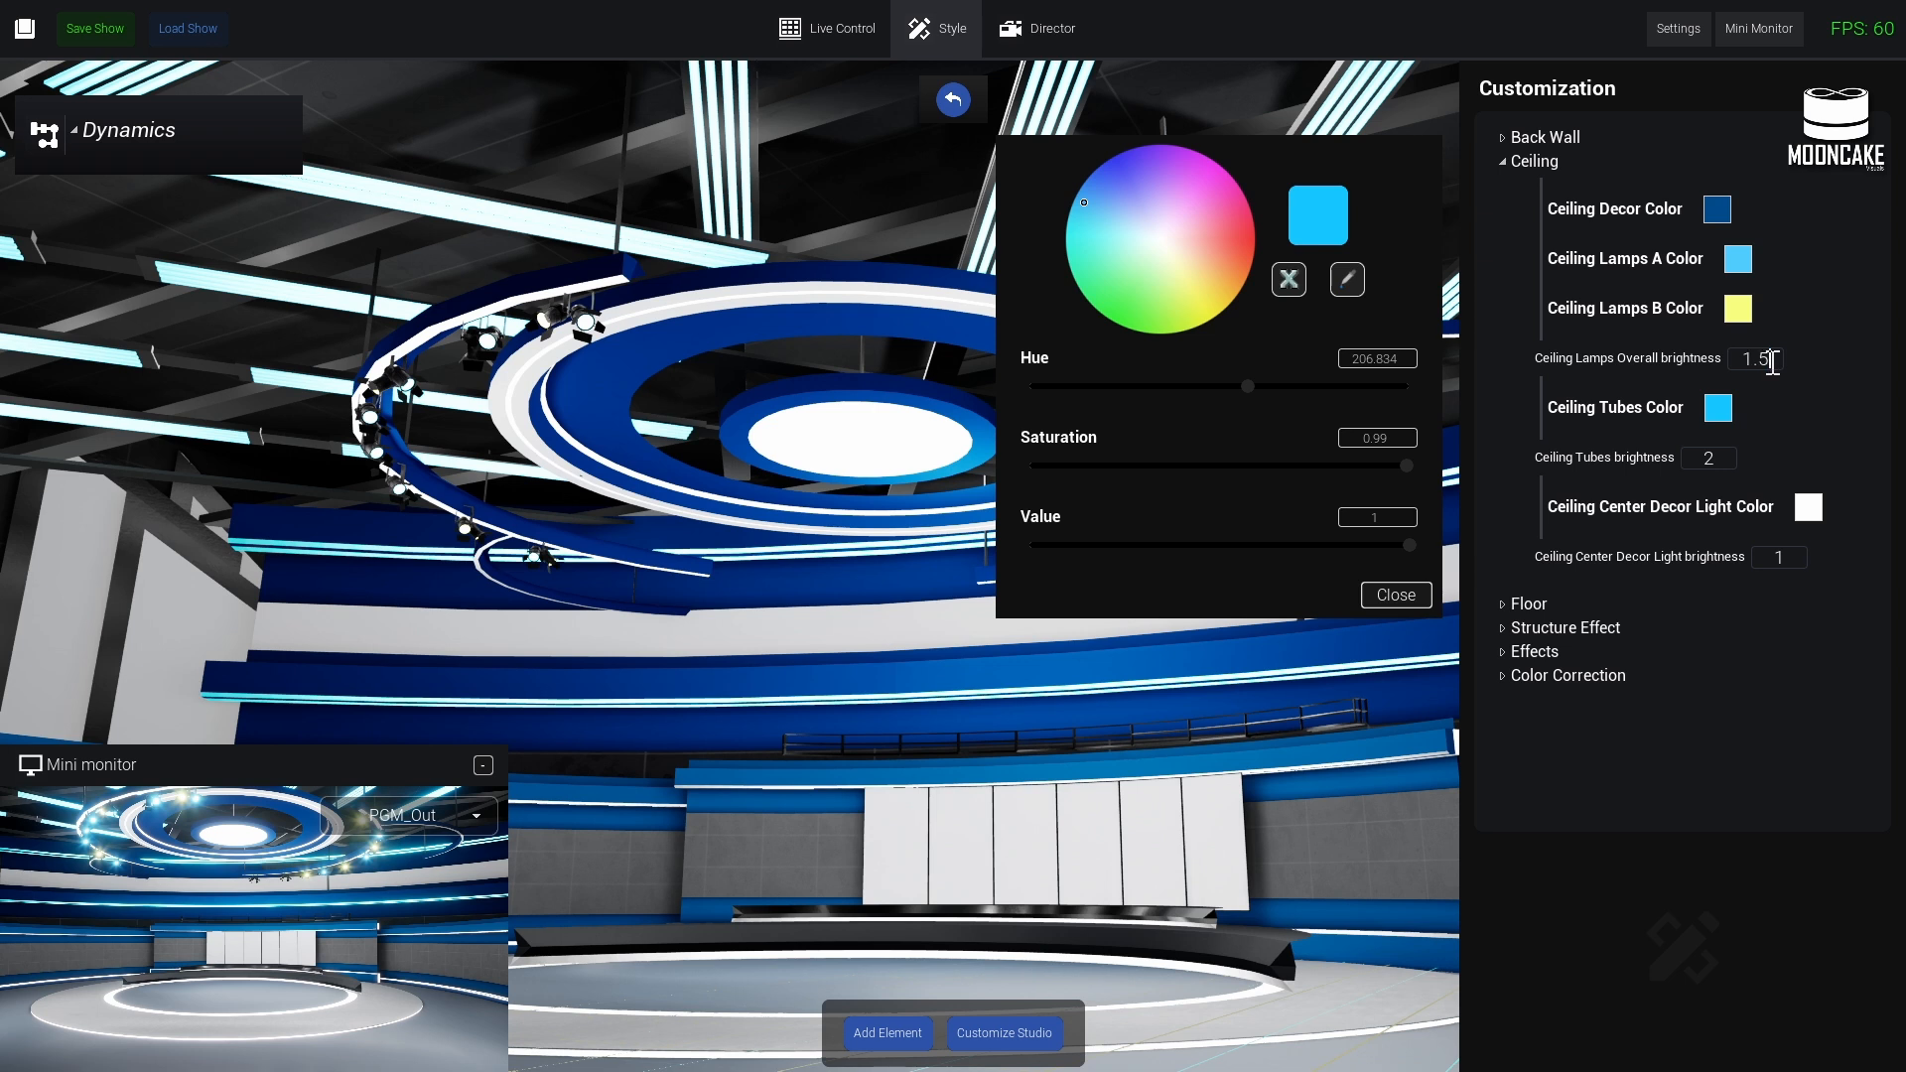
- Set the Ceiling Center Decor Light Color to light blue with hue about 204.2 and saturation 0.91, and finish the ceiling settings
click(1809, 507)
drag(1171, 241, 1082, 204)
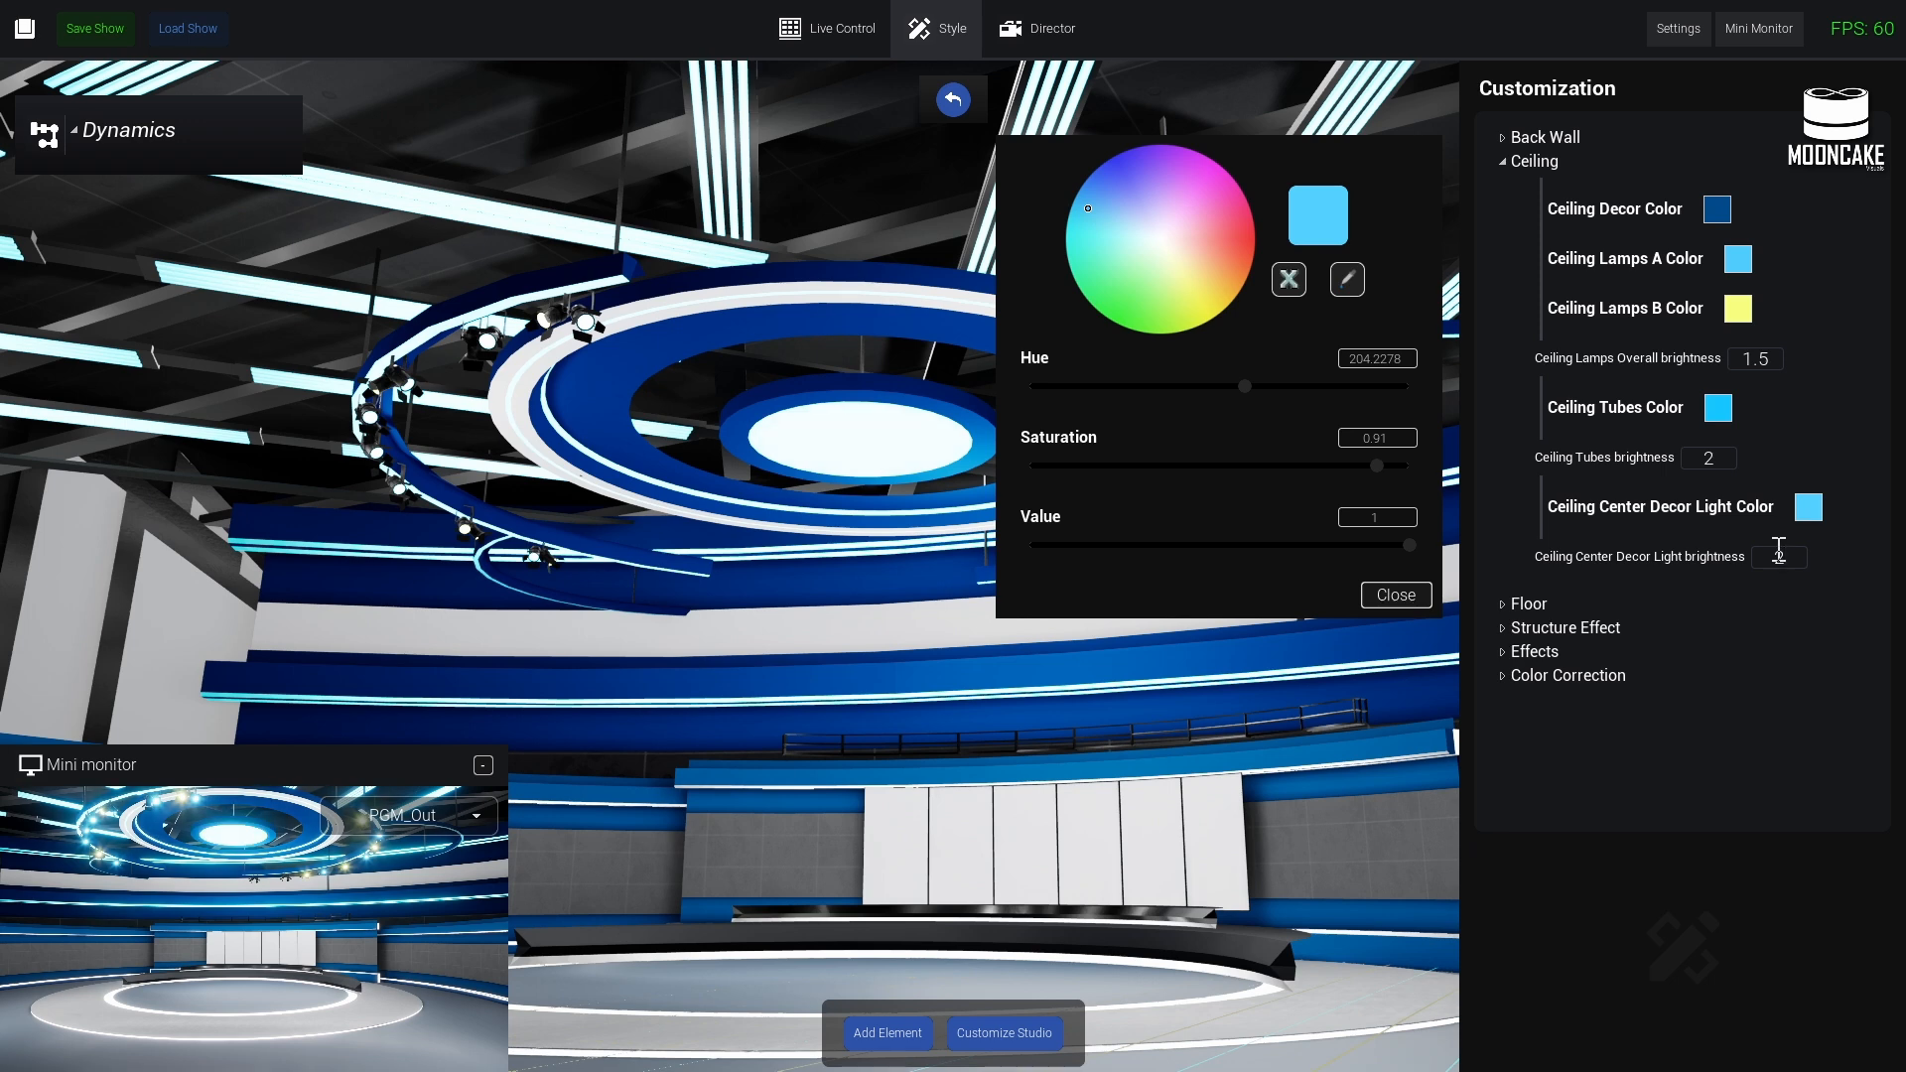
click(1392, 594)
click(1505, 161)
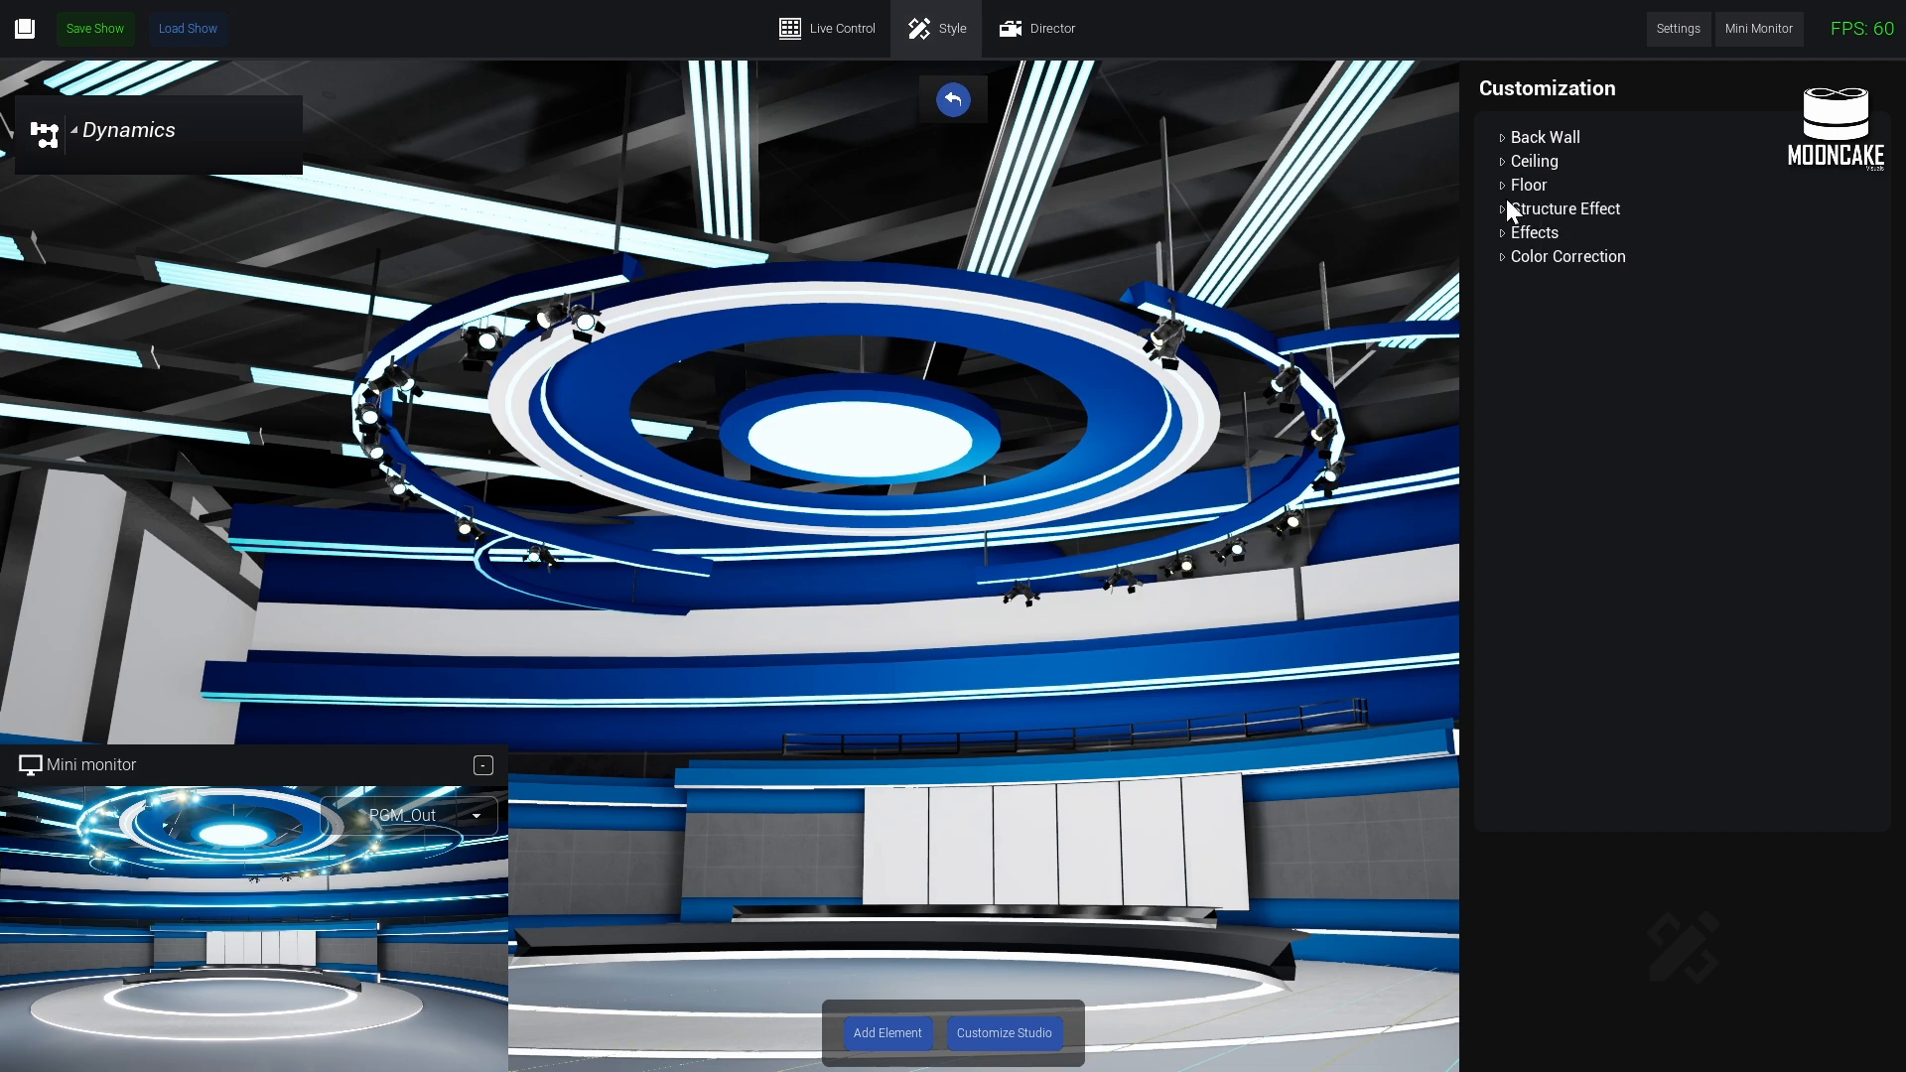
- Set the Floor A Tint to blue with hue about 226.6, saturation 1 and value 0.54
click(1503, 186)
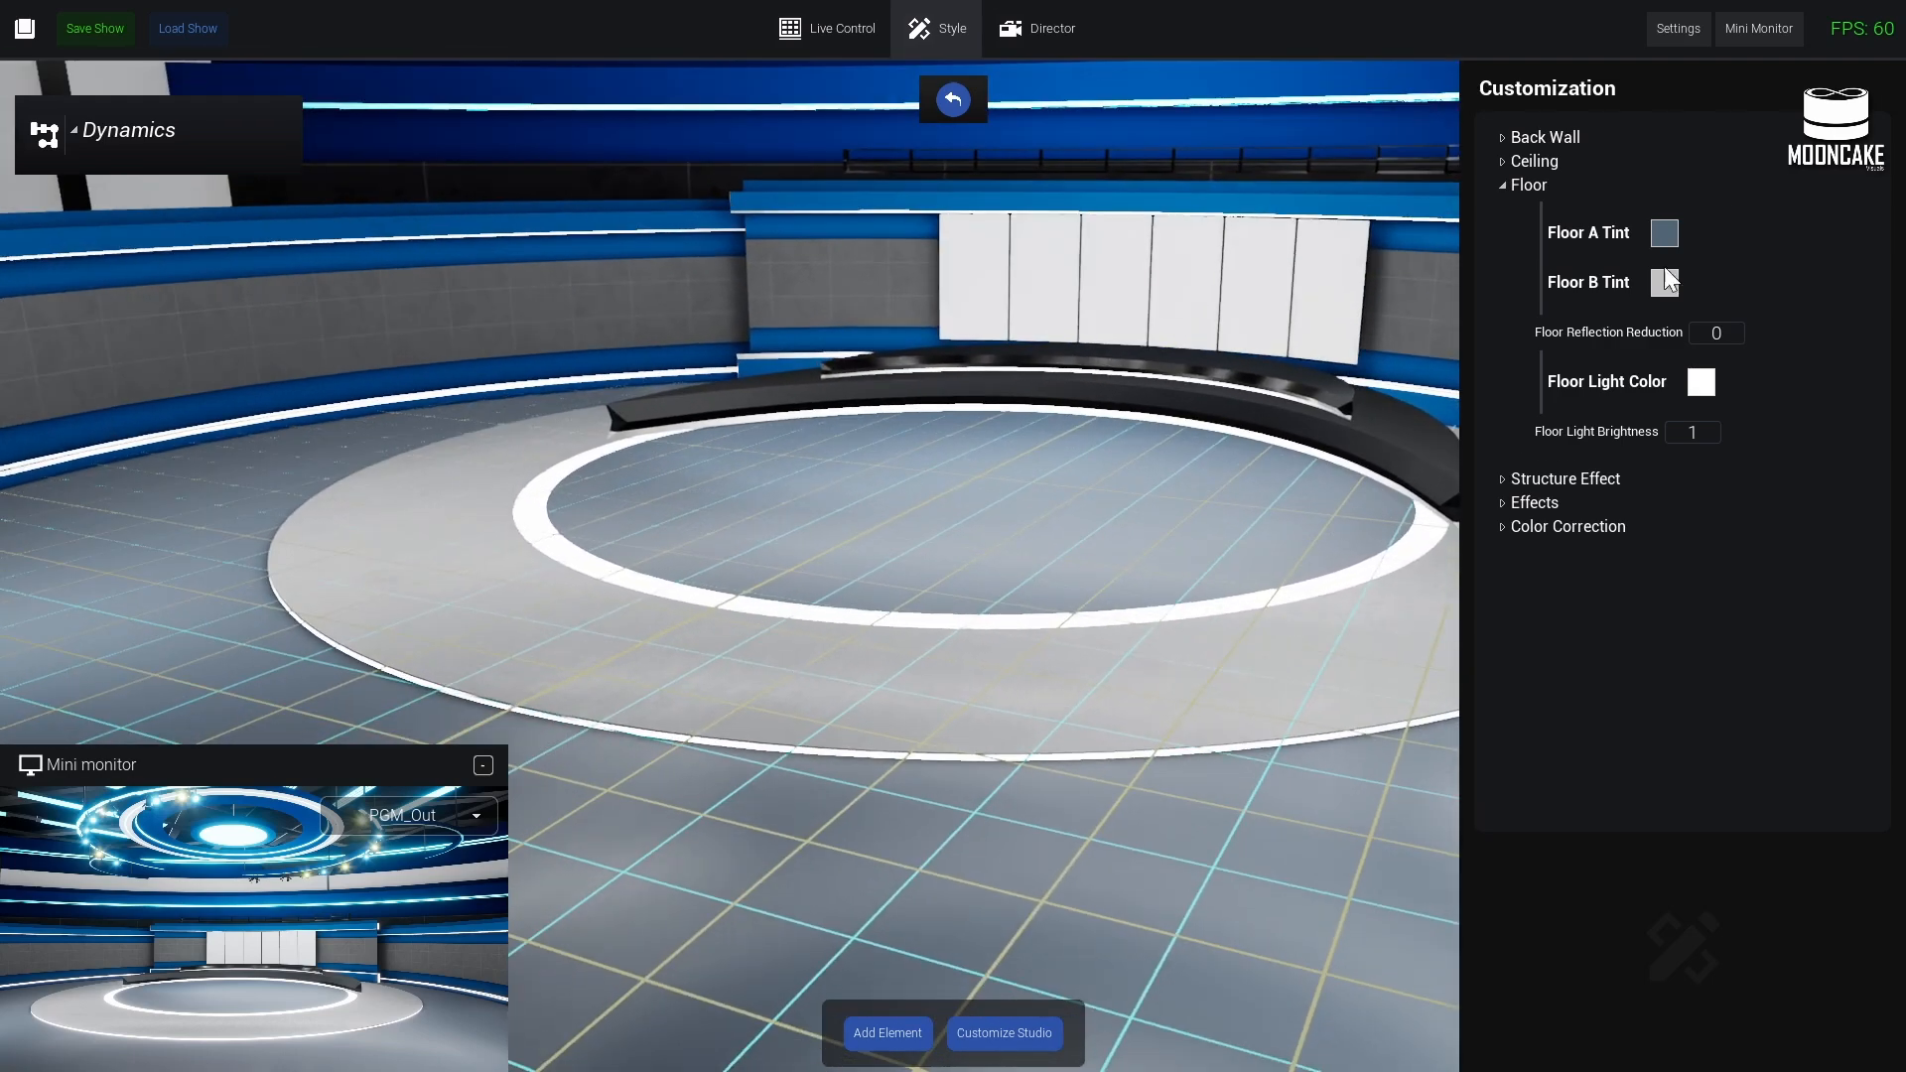
click(1665, 235)
drag(1126, 215, 1092, 169)
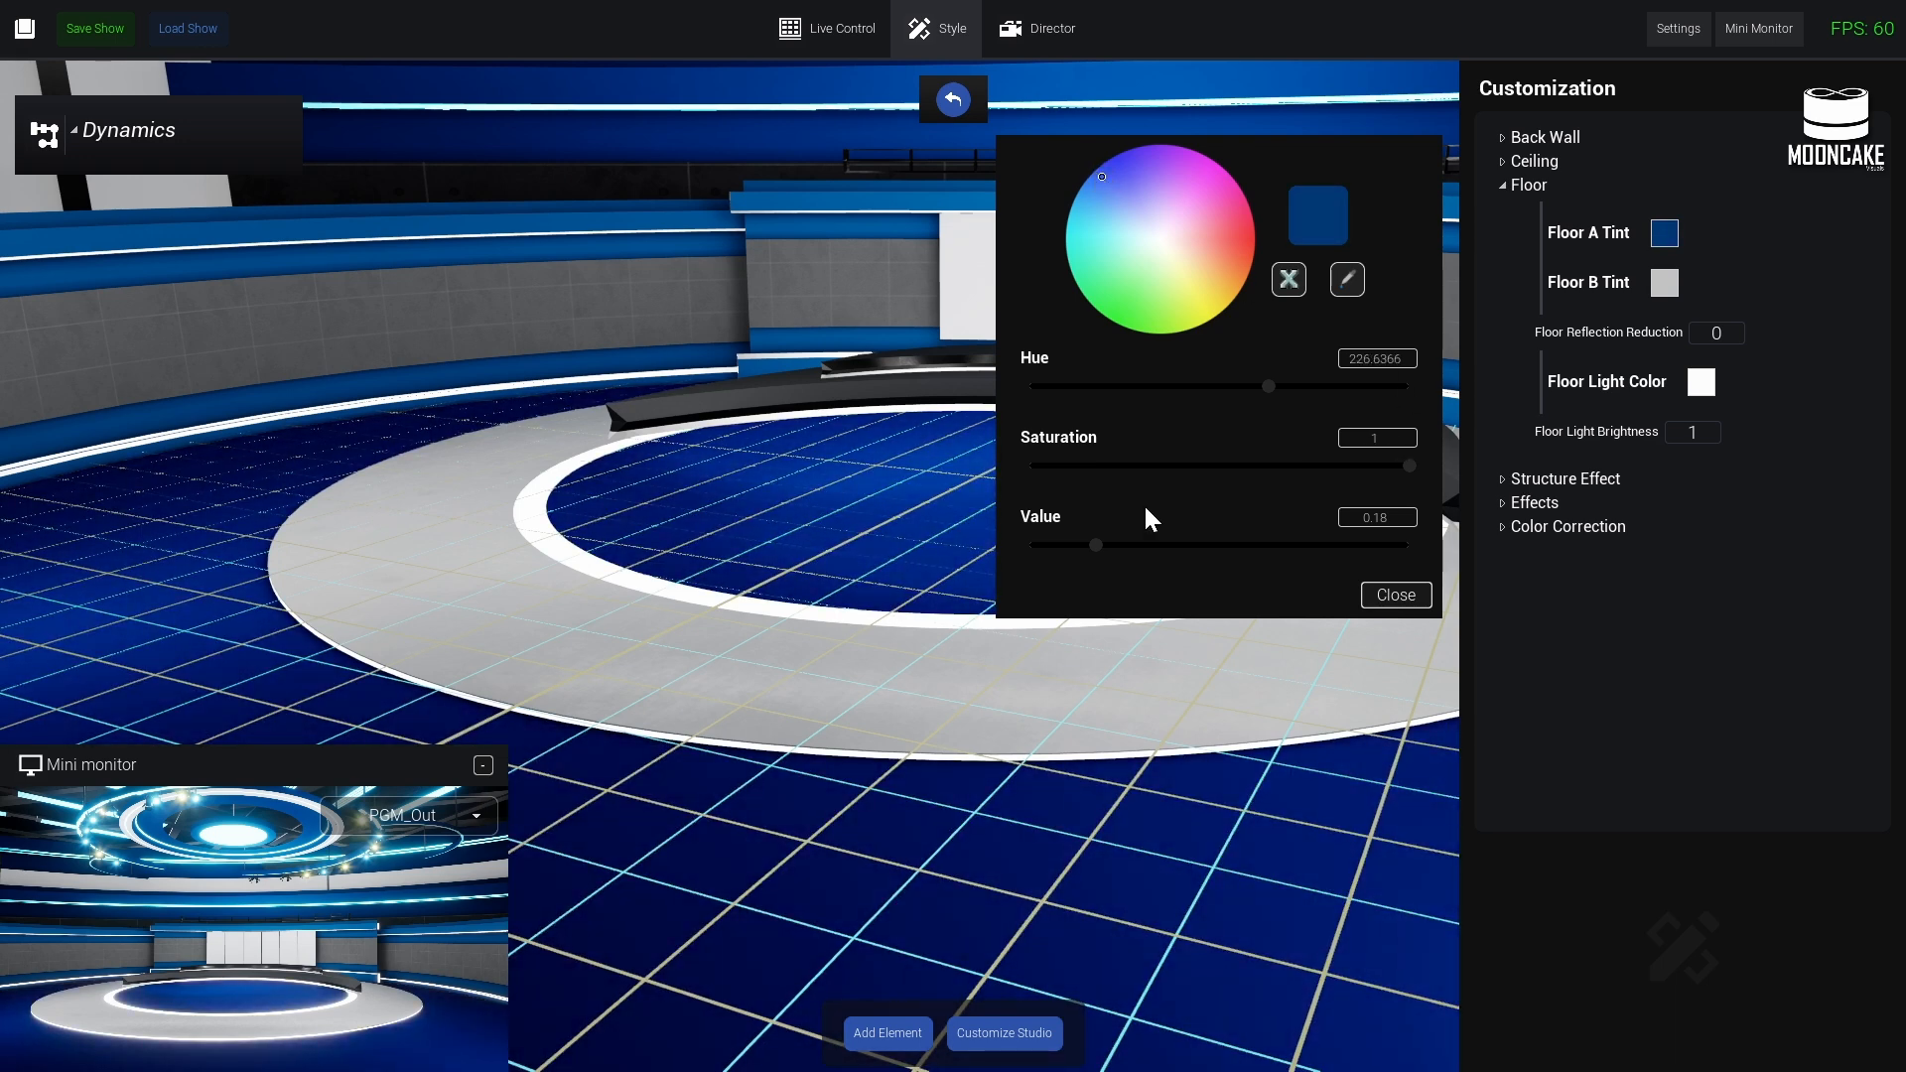
drag(1095, 546, 1238, 544)
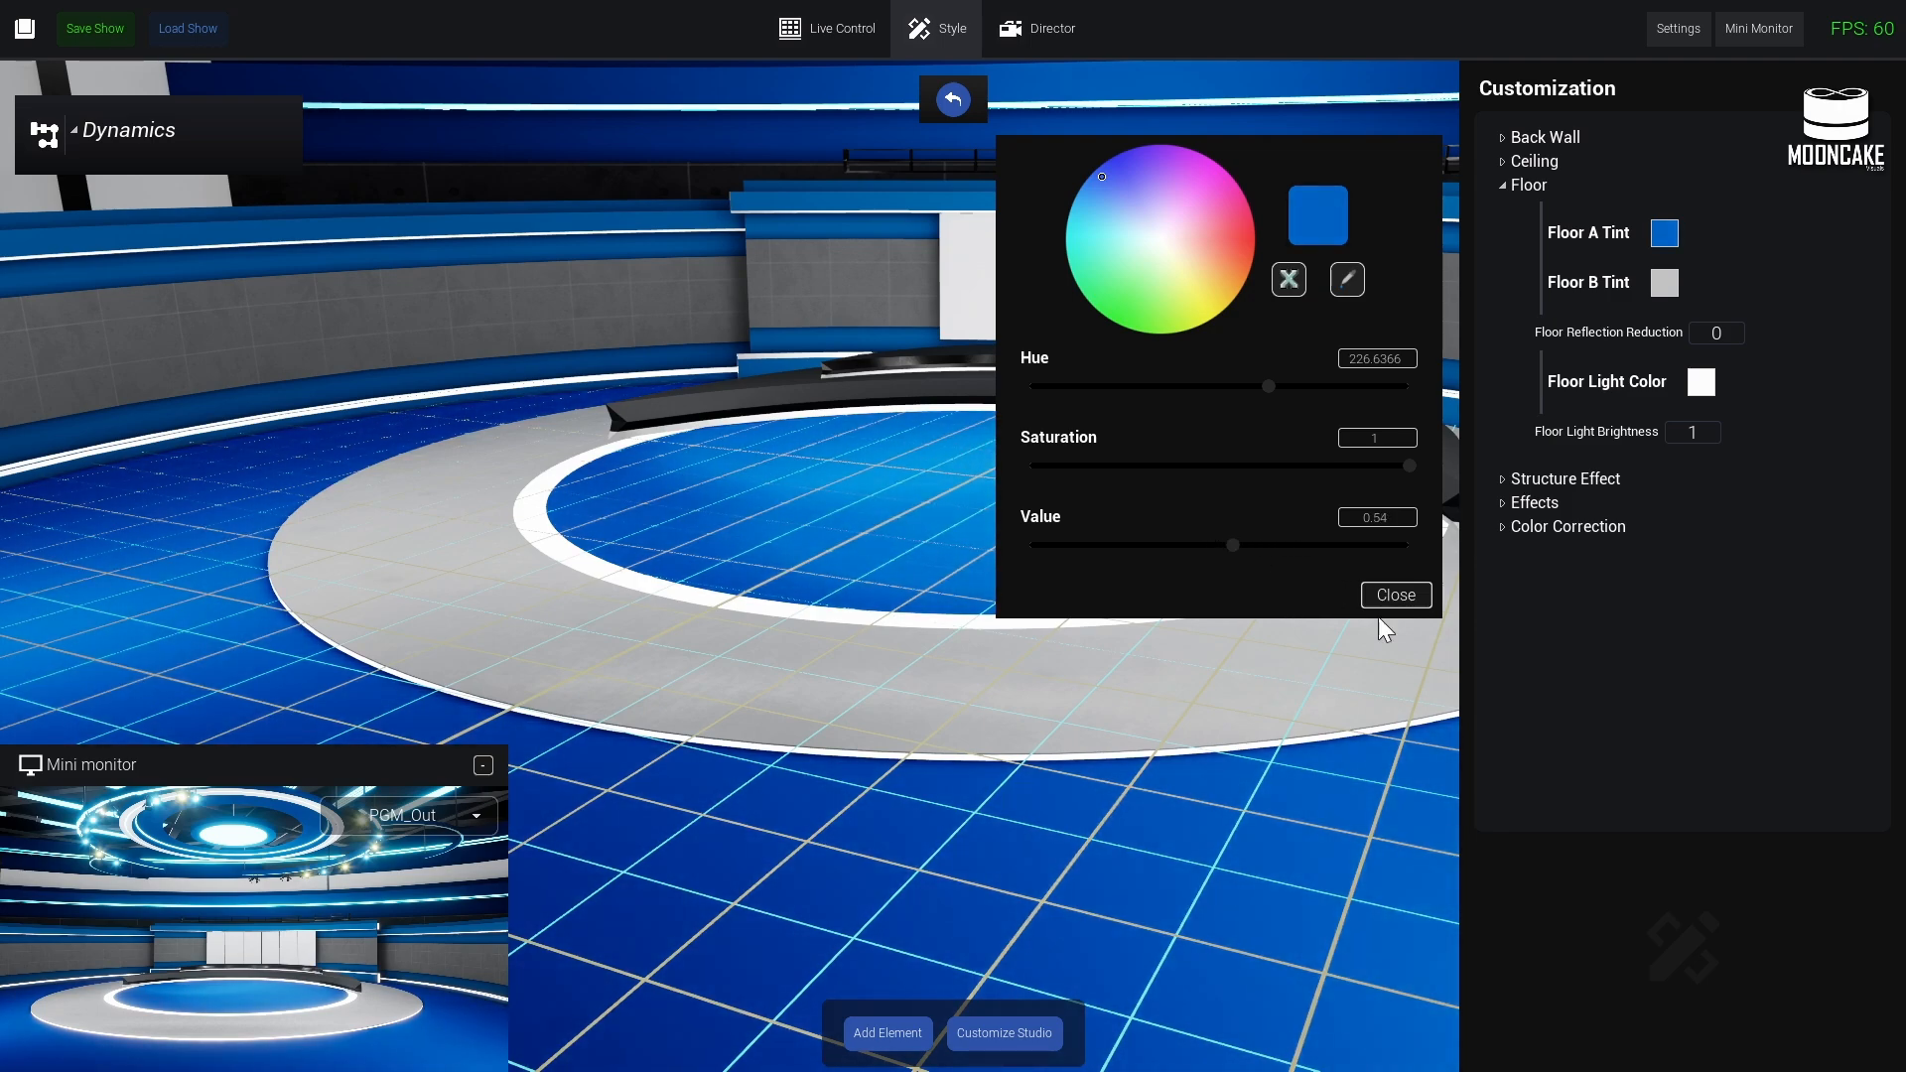
click(1398, 595)
right_drag(1403, 586, 1415, 524)
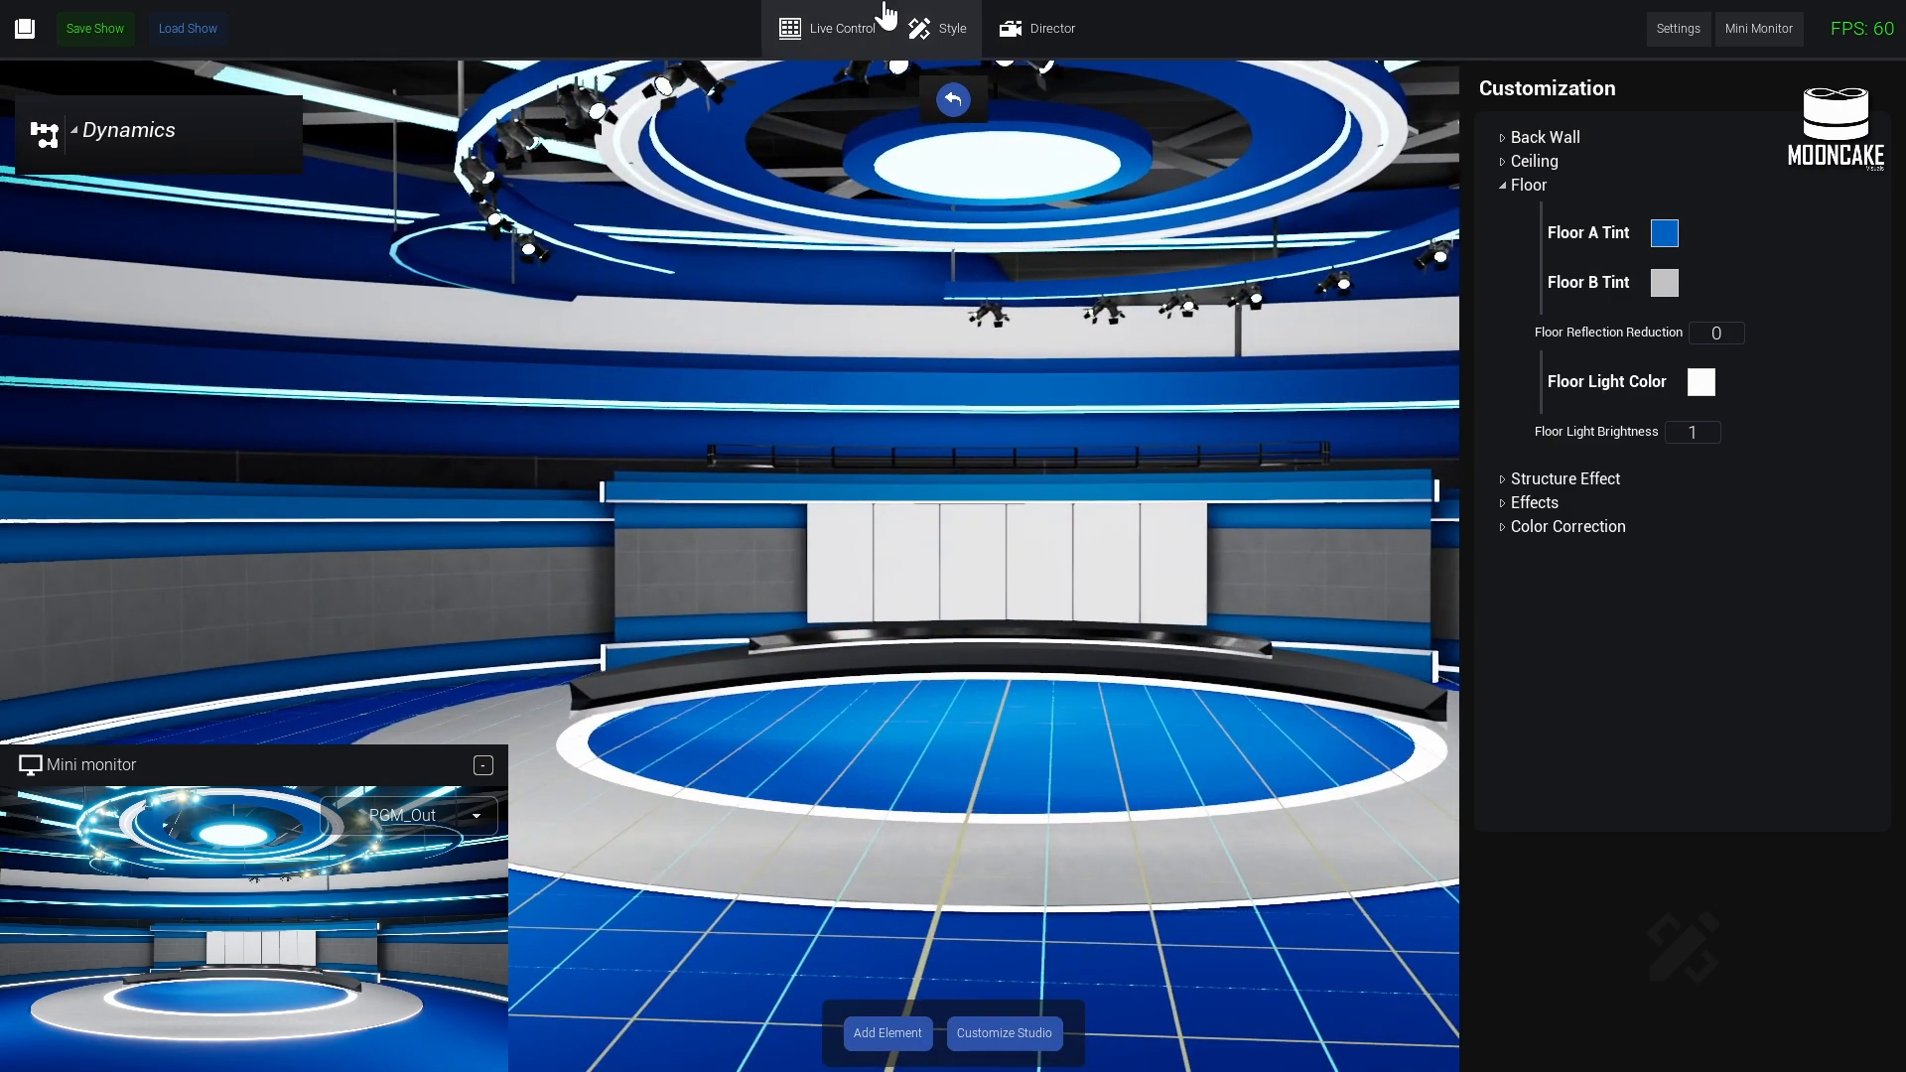
- Load the video file Converted_FemaleVideo.mp4 into the first media input of Live Control
click(844, 36)
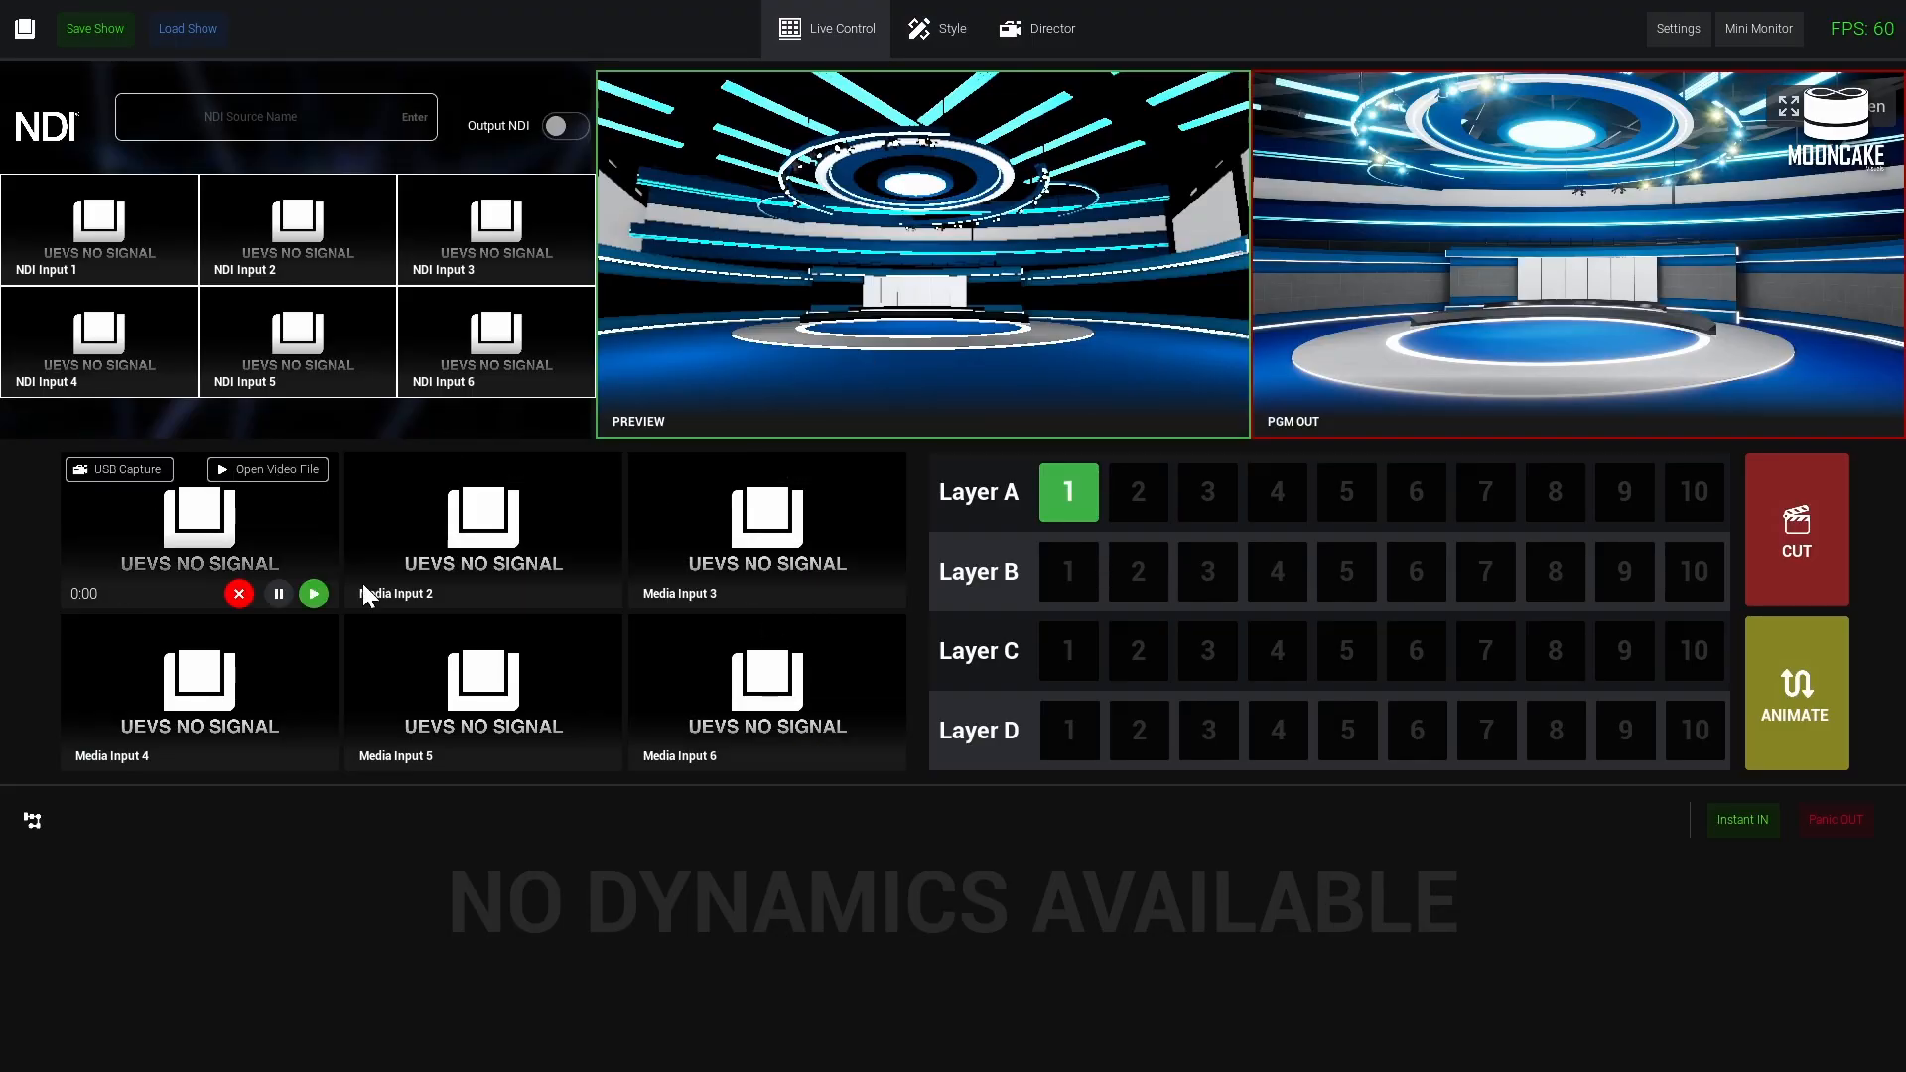
click(268, 469)
scroll(983, 444, down, 5)
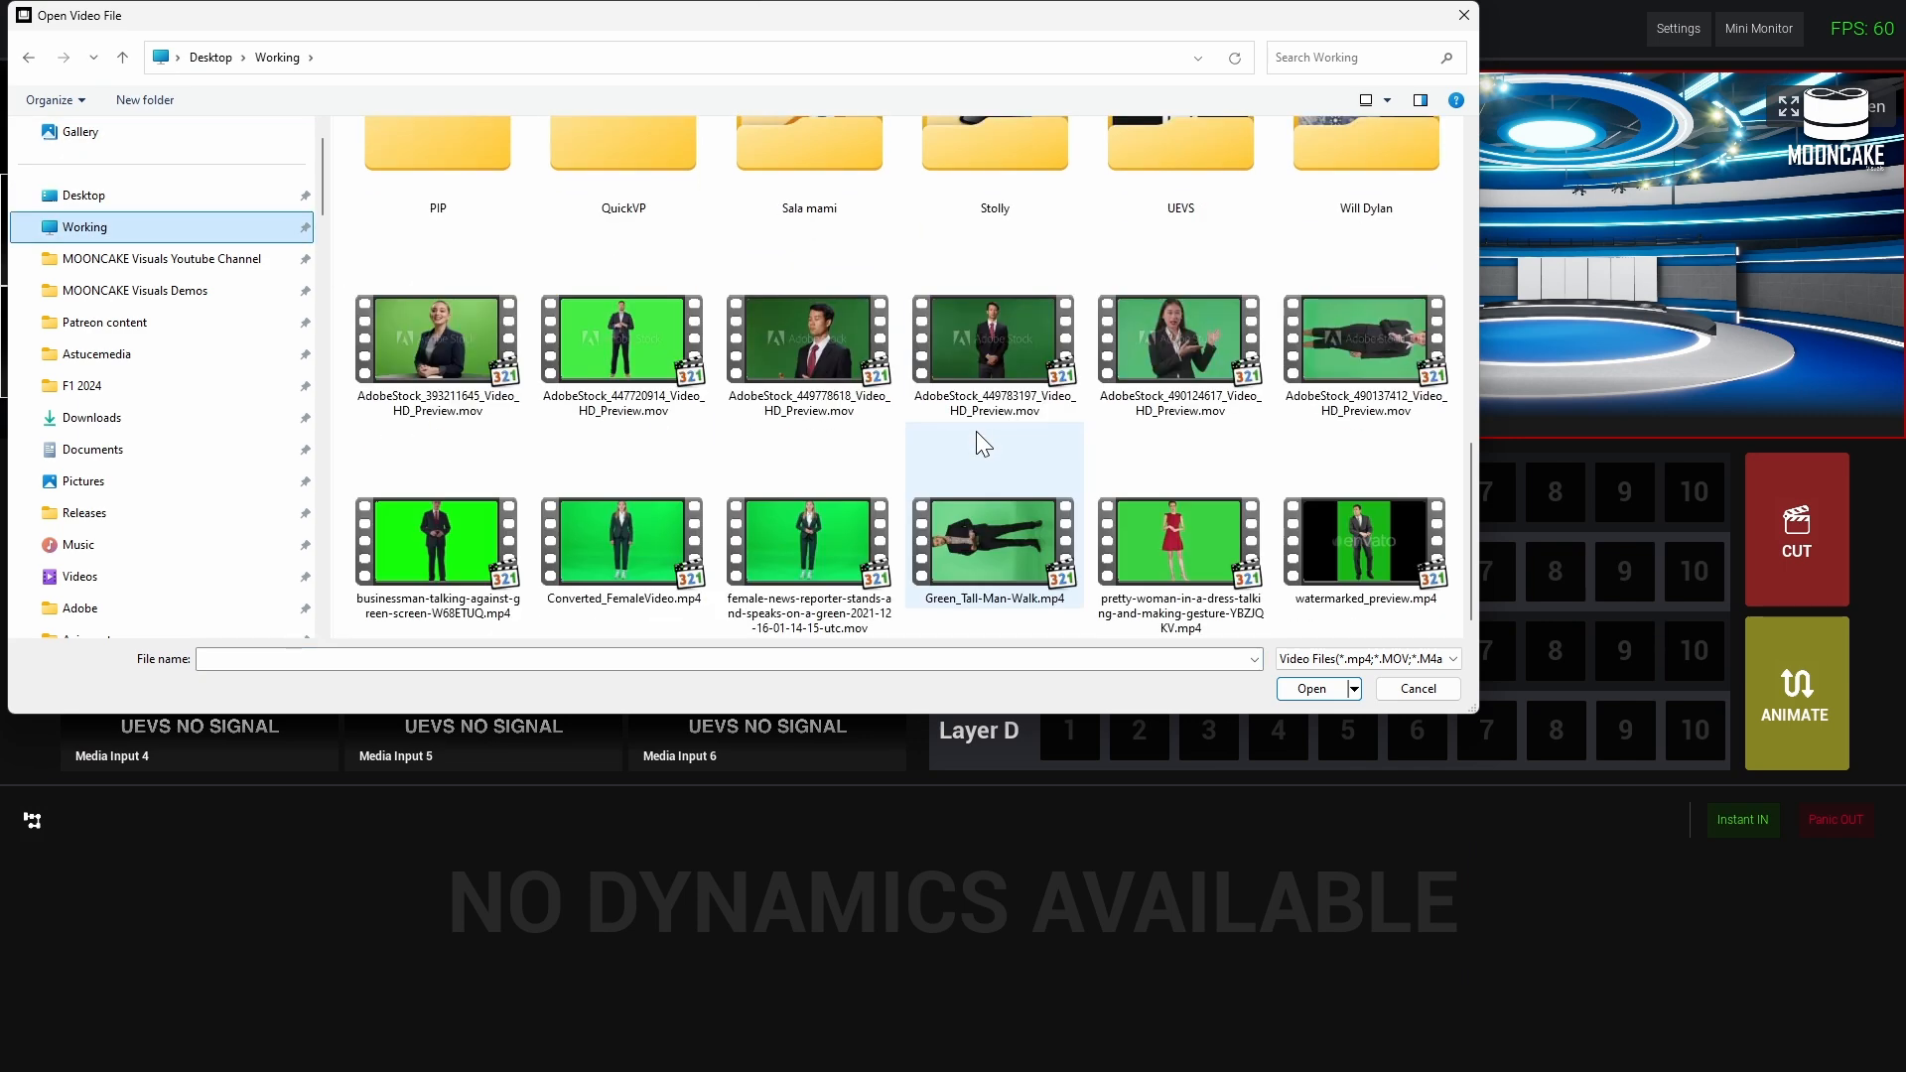
double_click(643, 542)
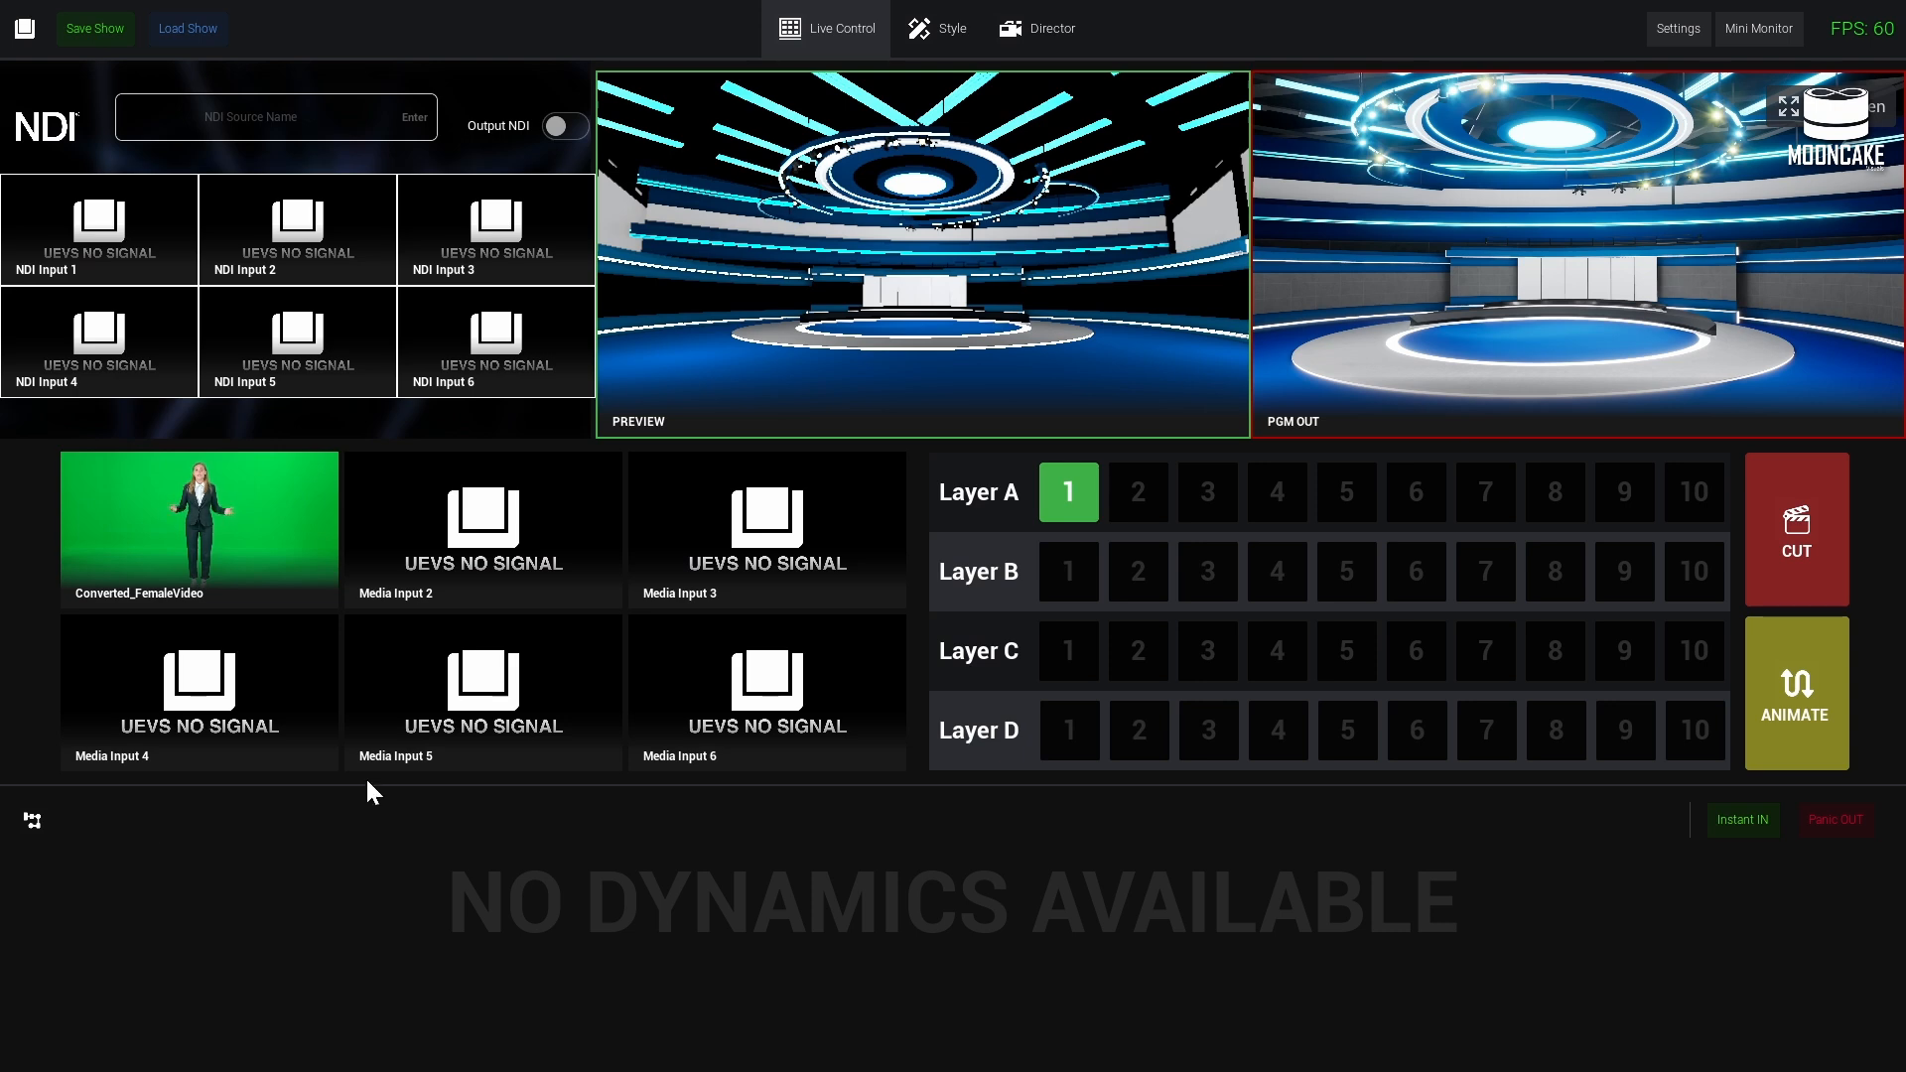
- Place a UEVSTalent element on the blue stage floor and set its Fill Input to Media Input 1
click(948, 30)
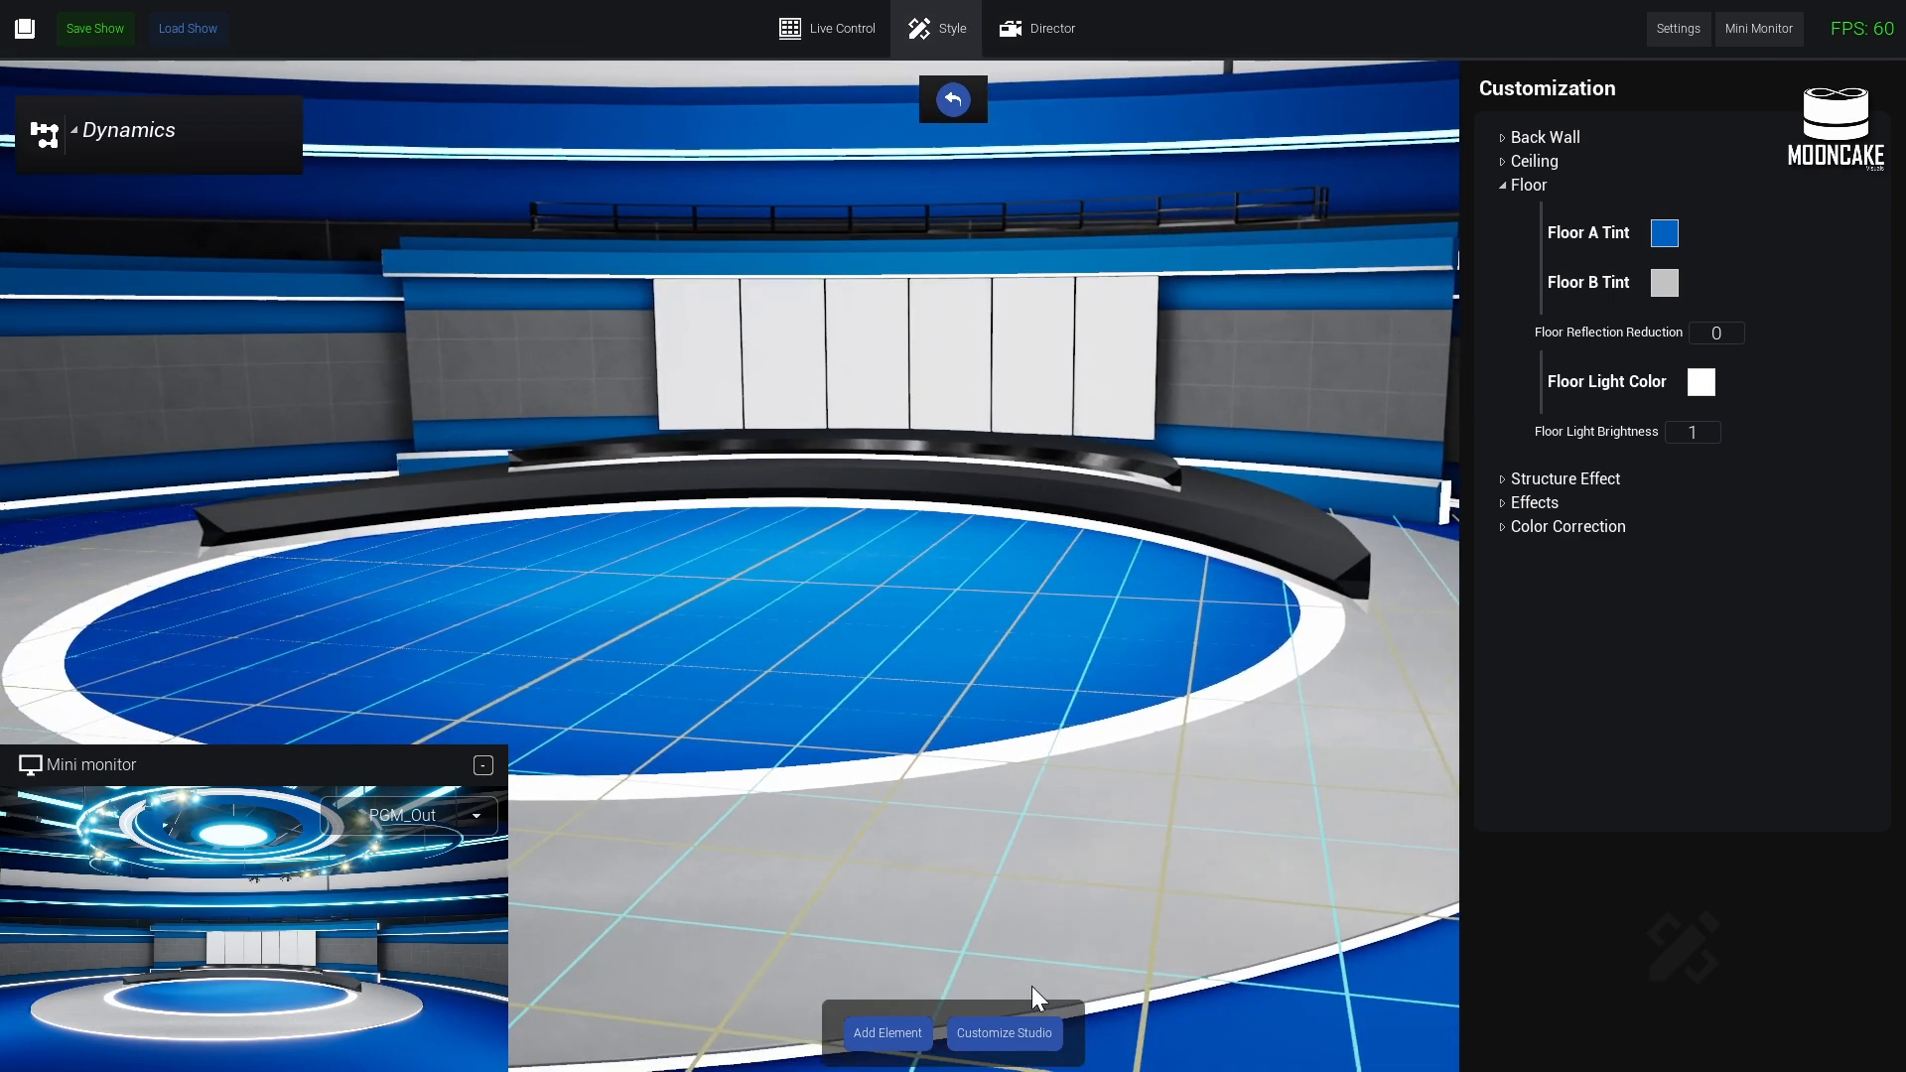
click(886, 1037)
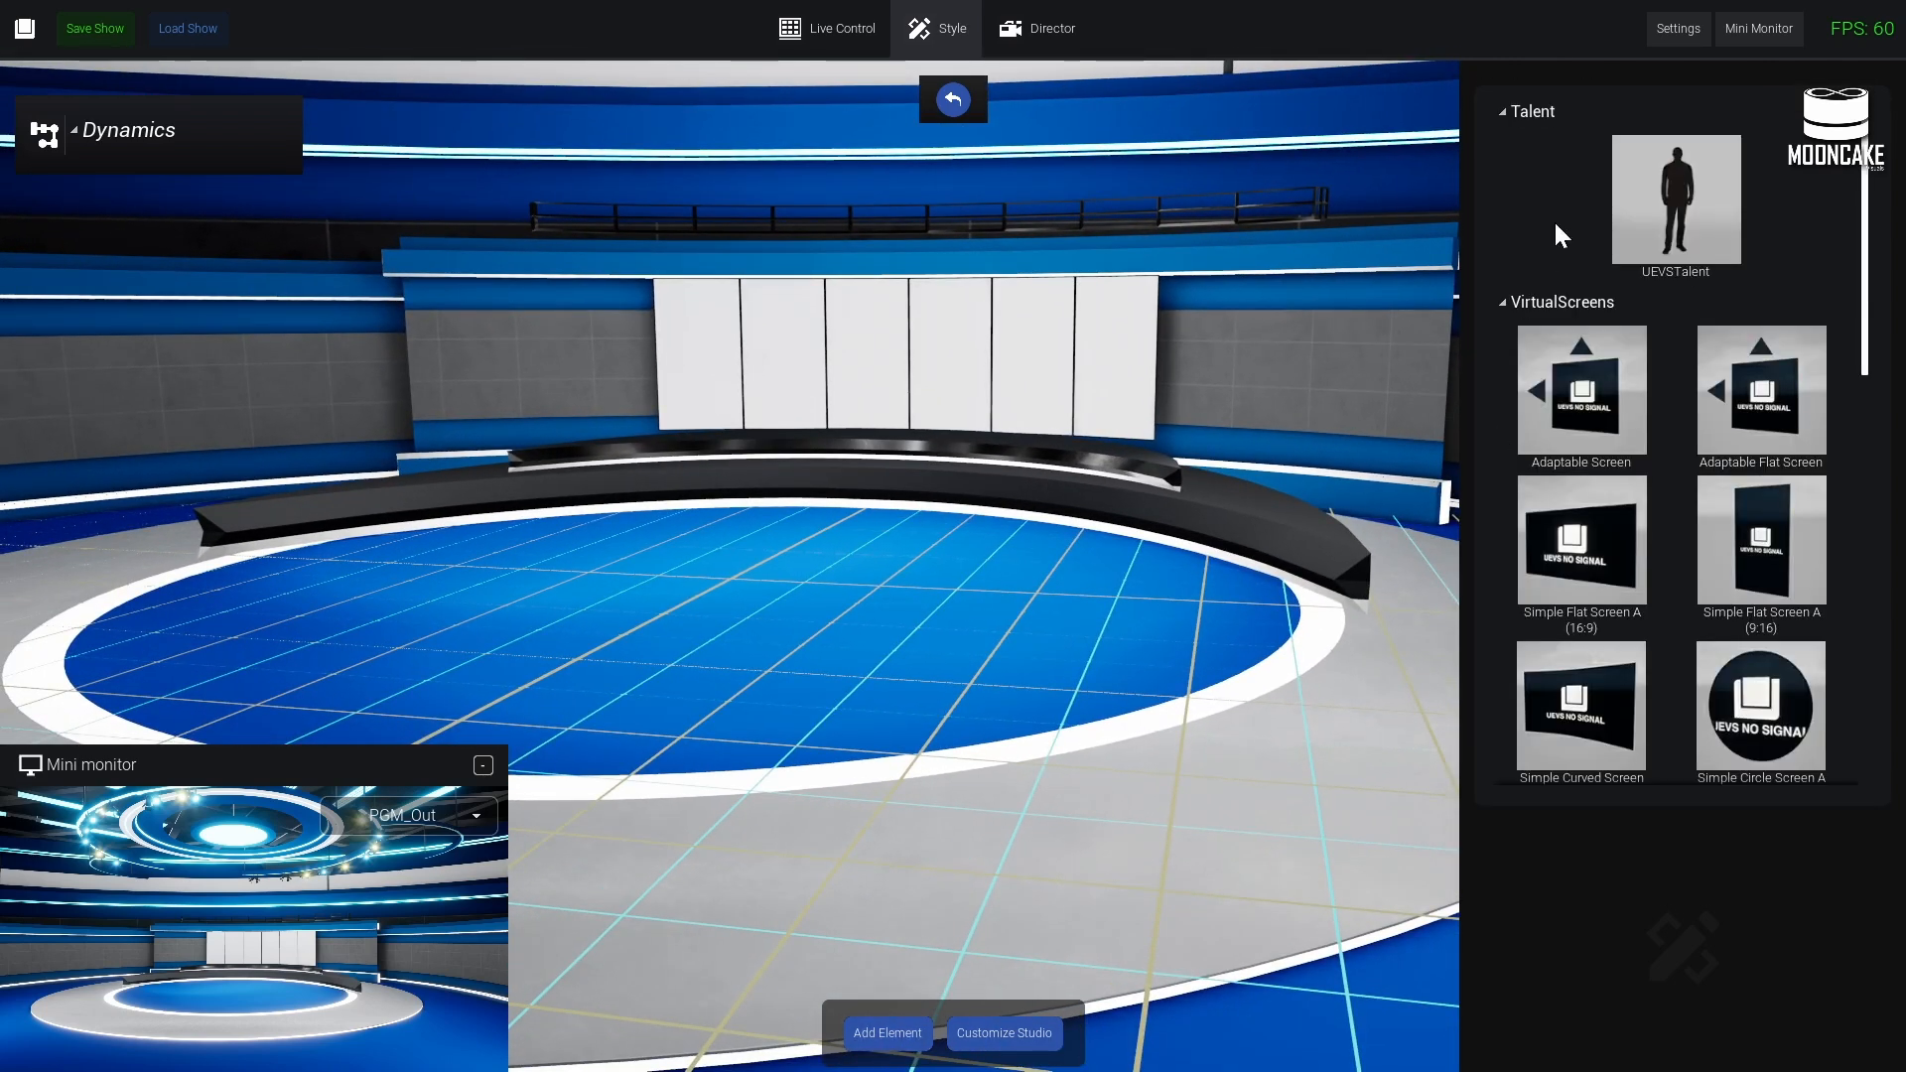
drag(1680, 227, 731, 579)
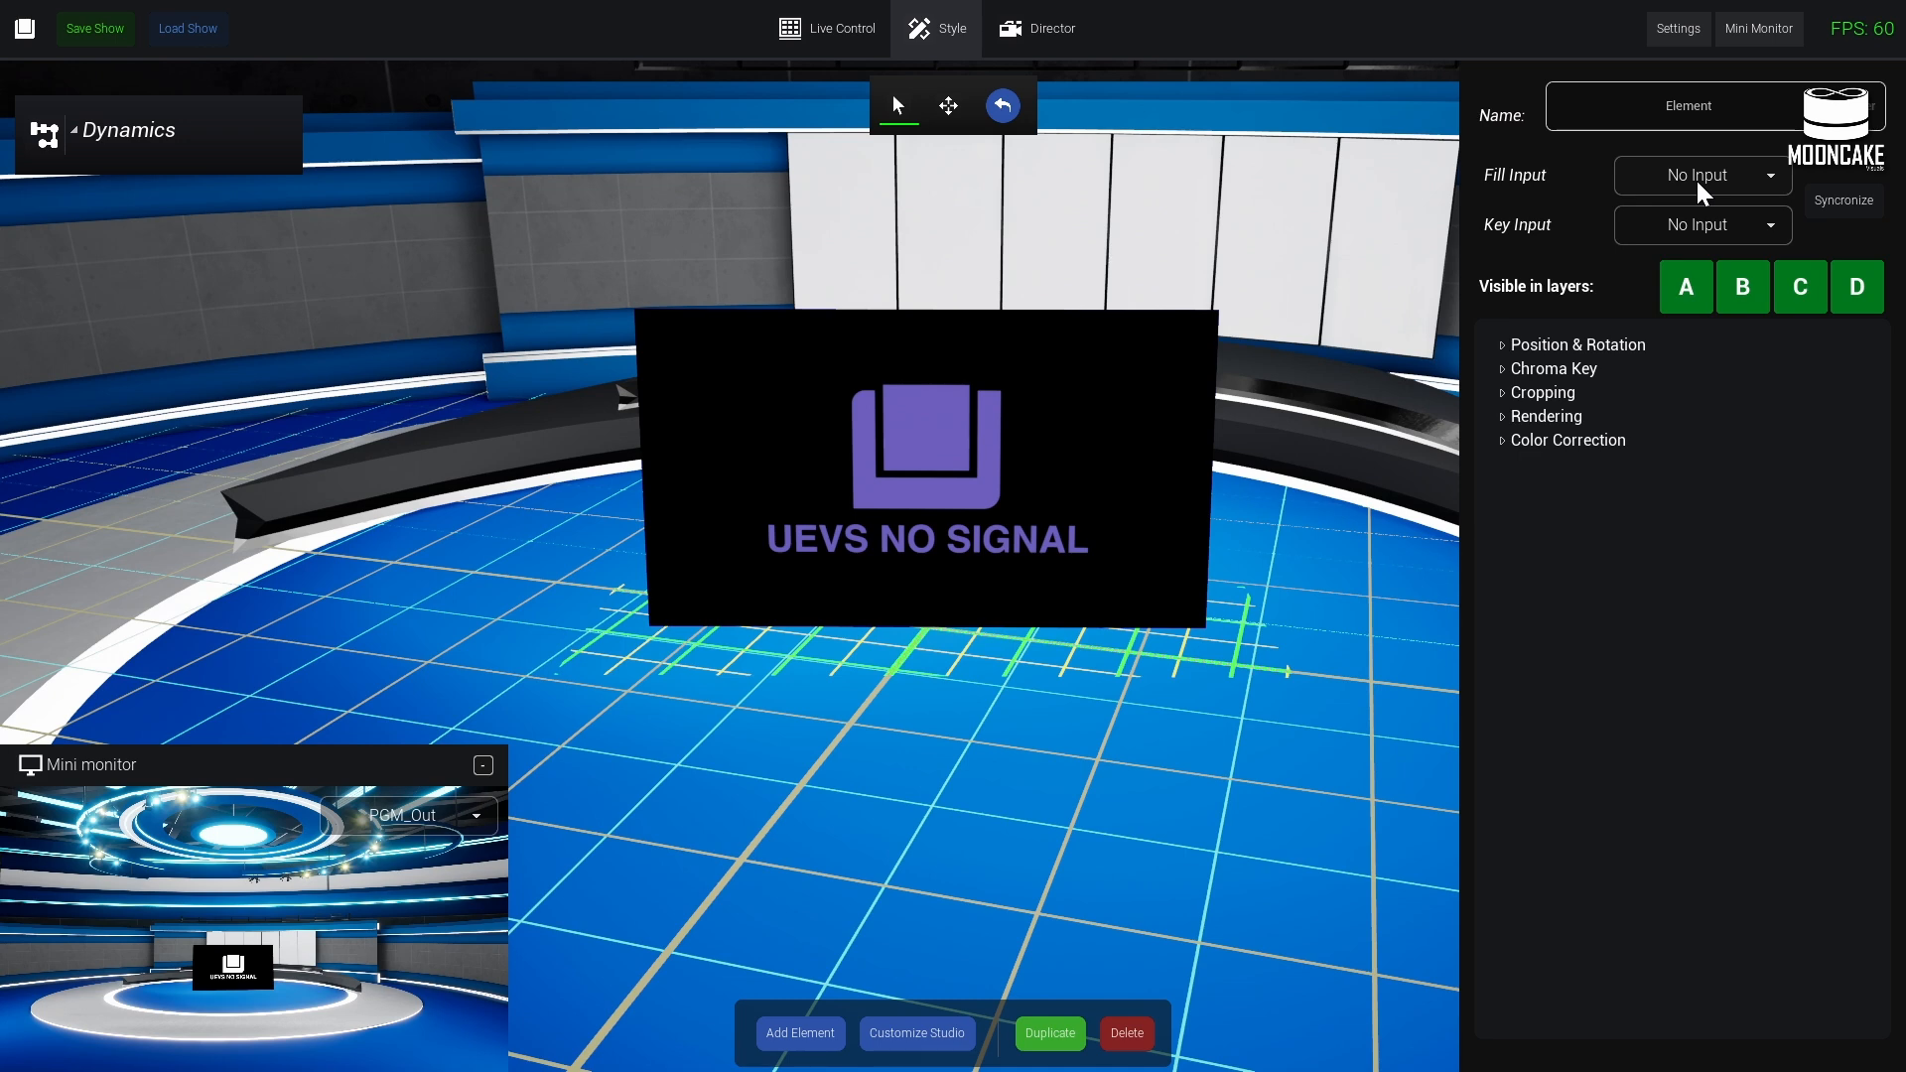
click(1704, 189)
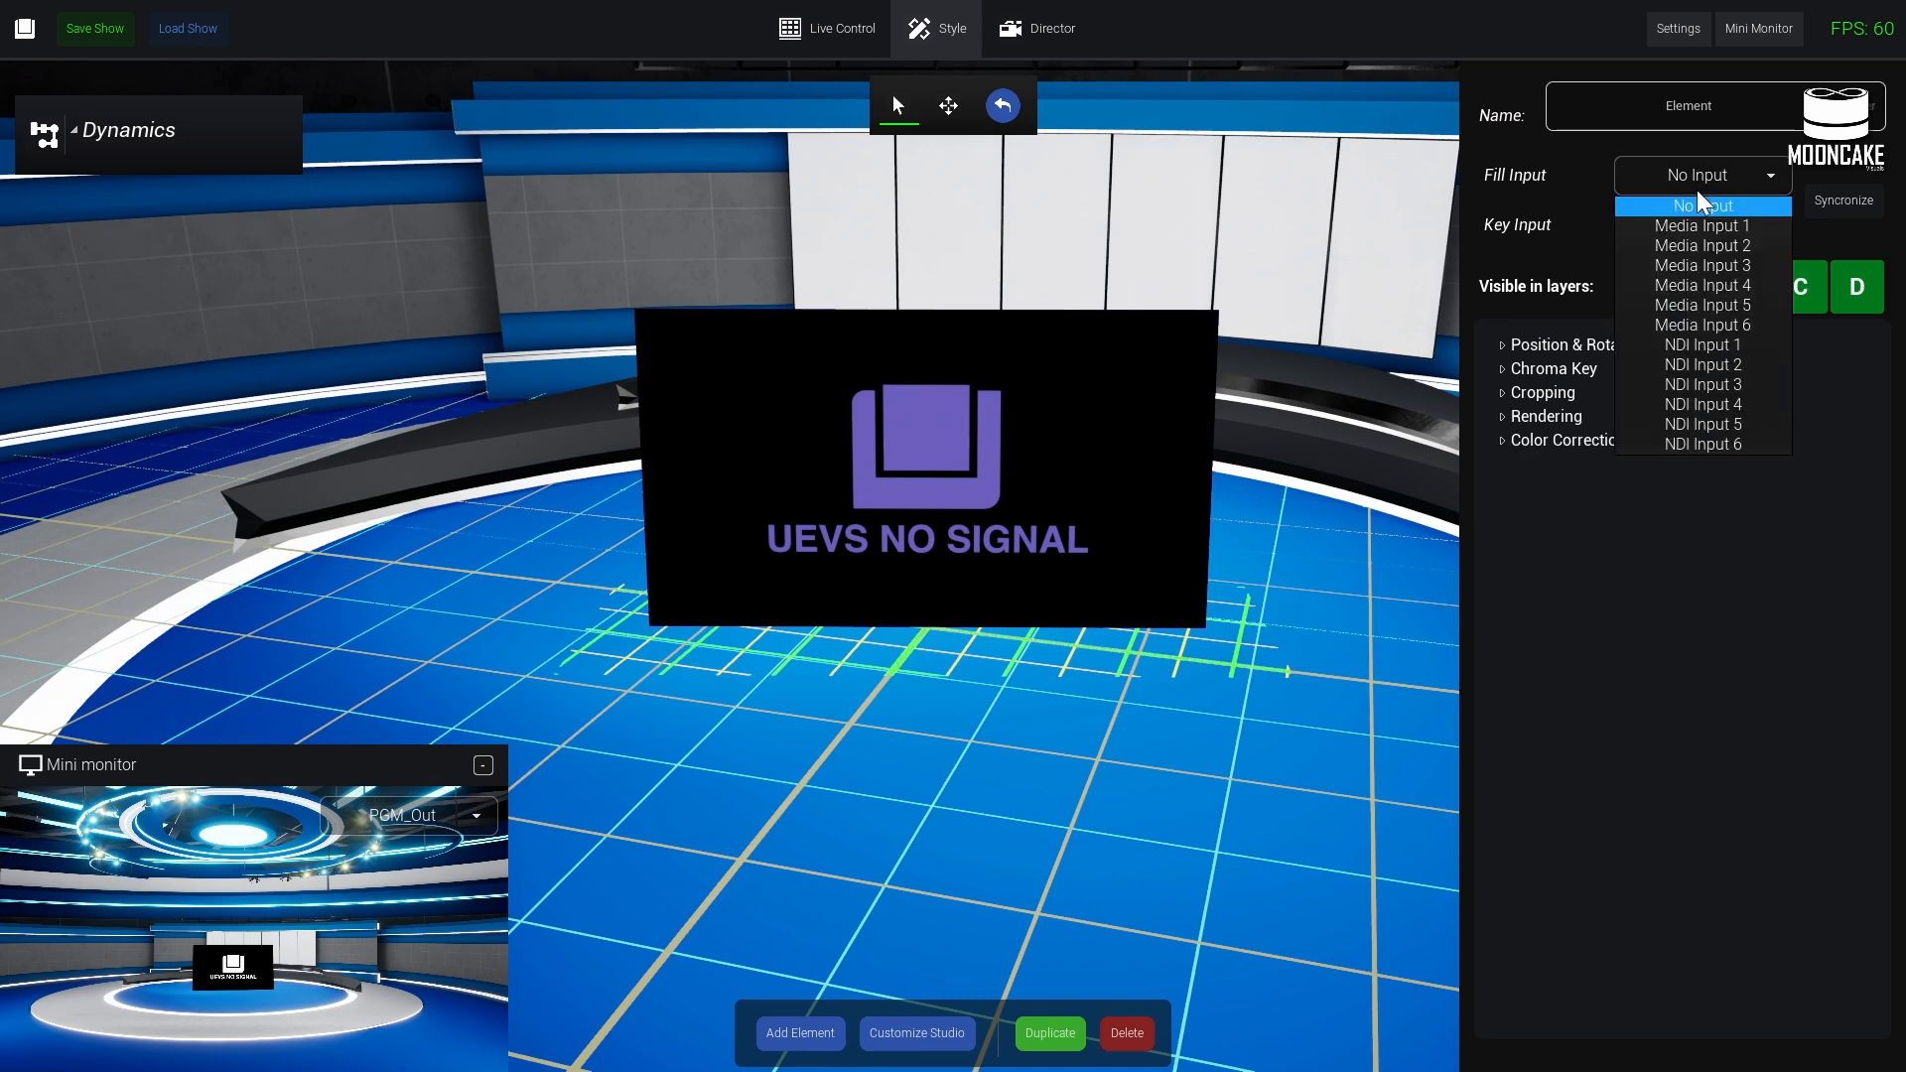
click(1703, 227)
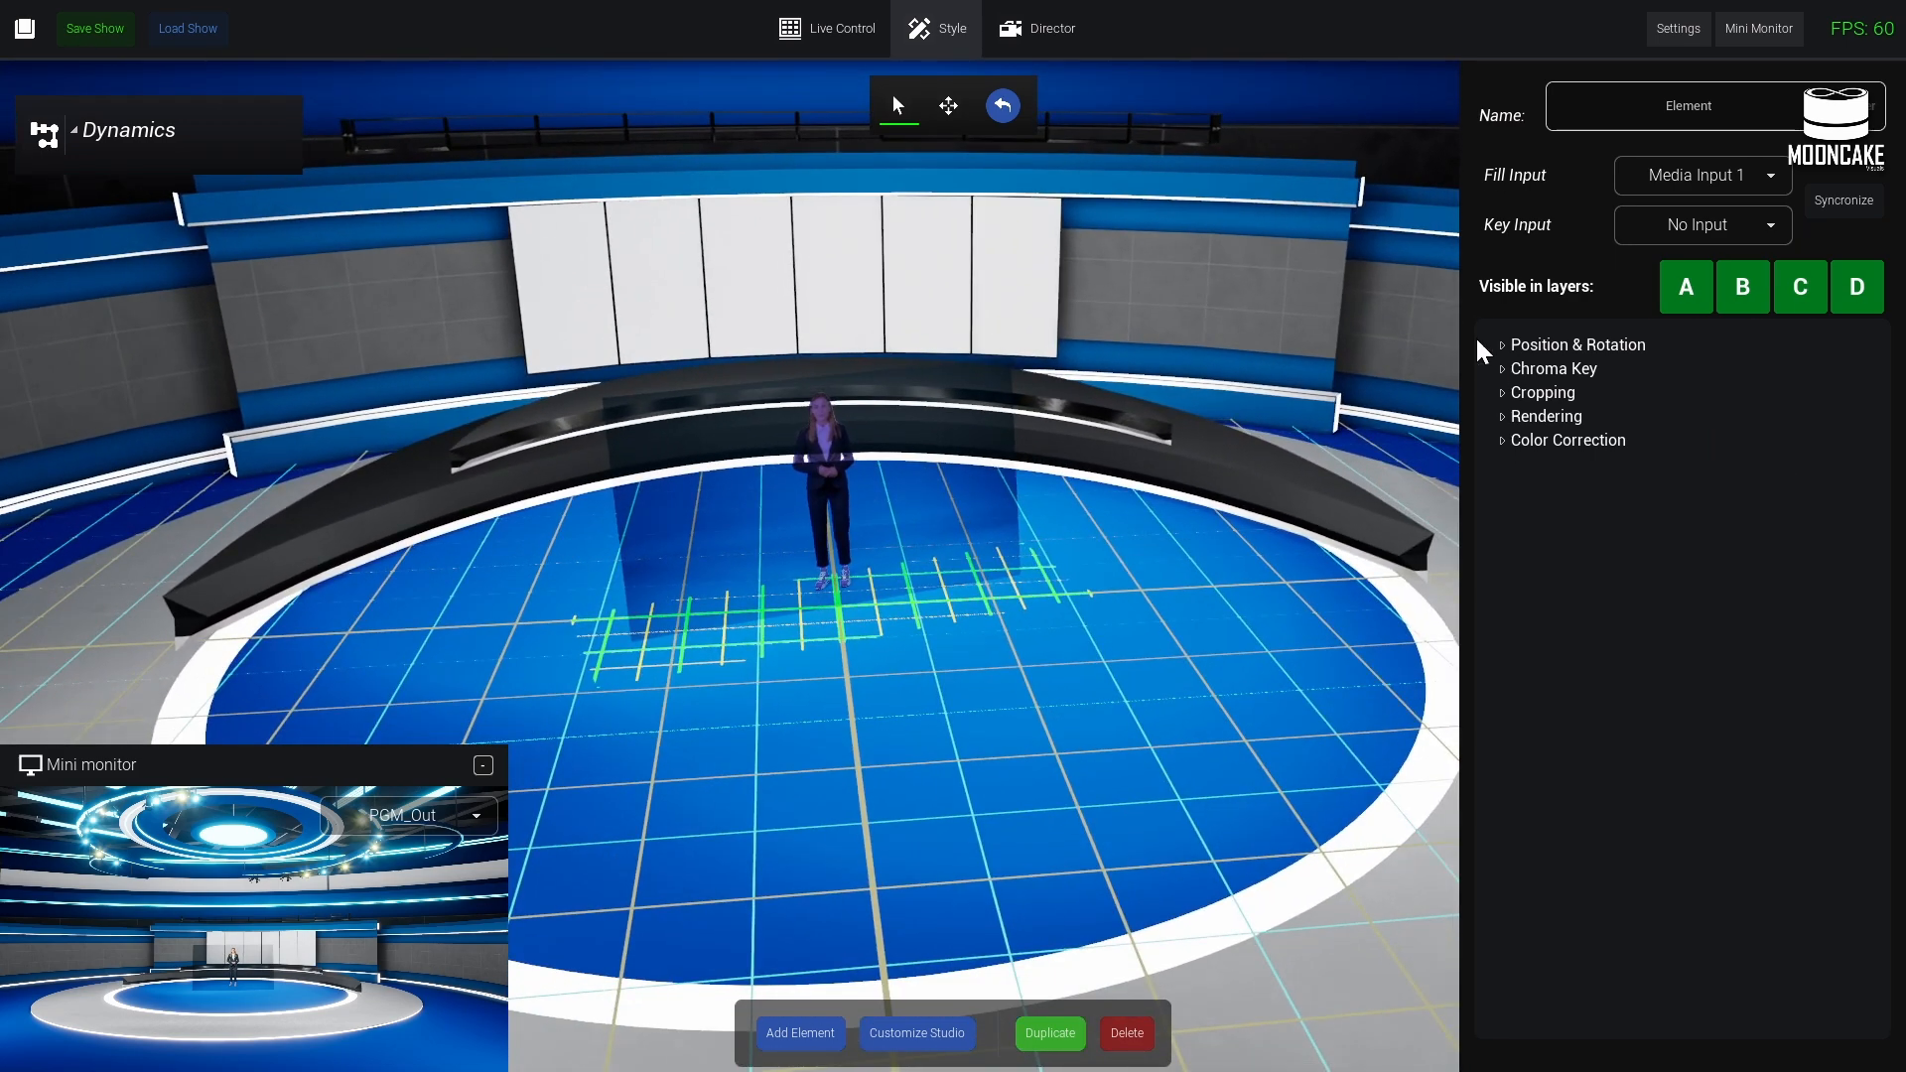
- Move the talent toward the front of the blue stage circle and frame it closer with camera 1
click(948, 105)
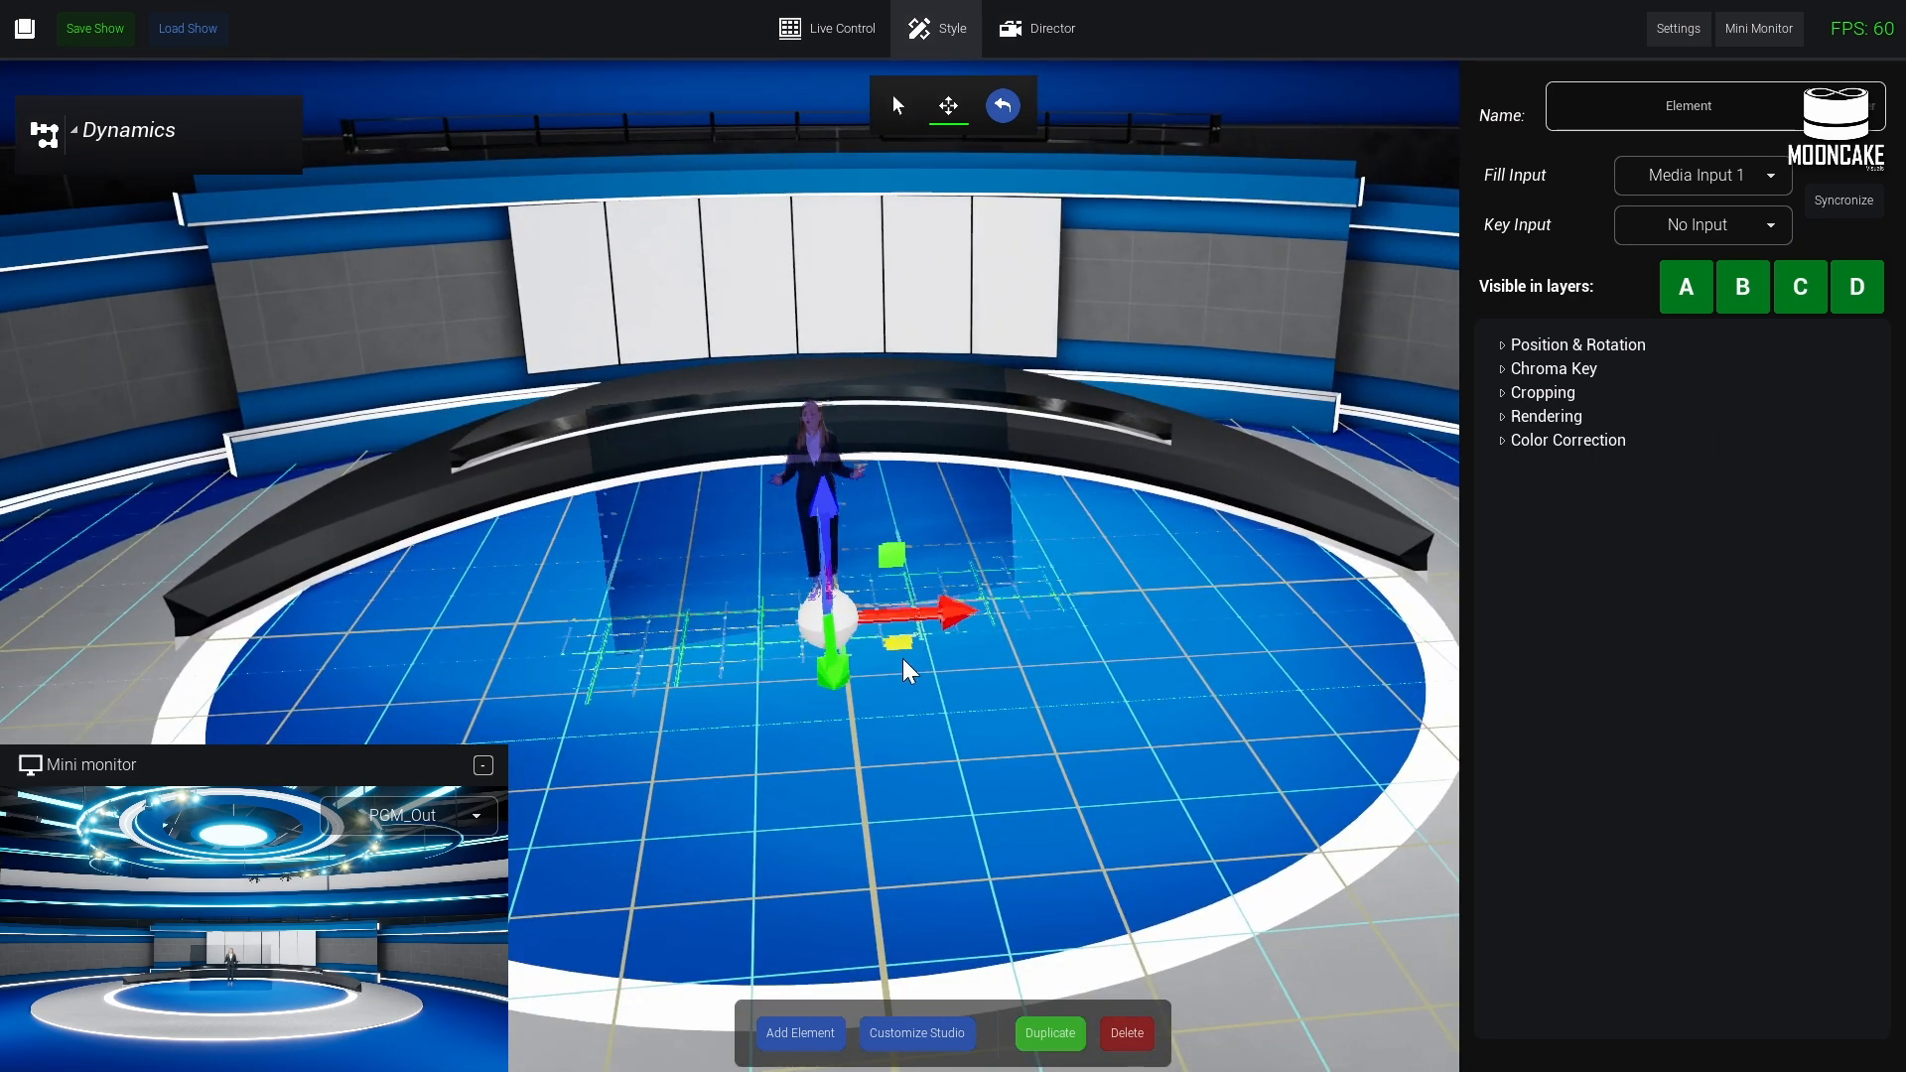
click(1080, 27)
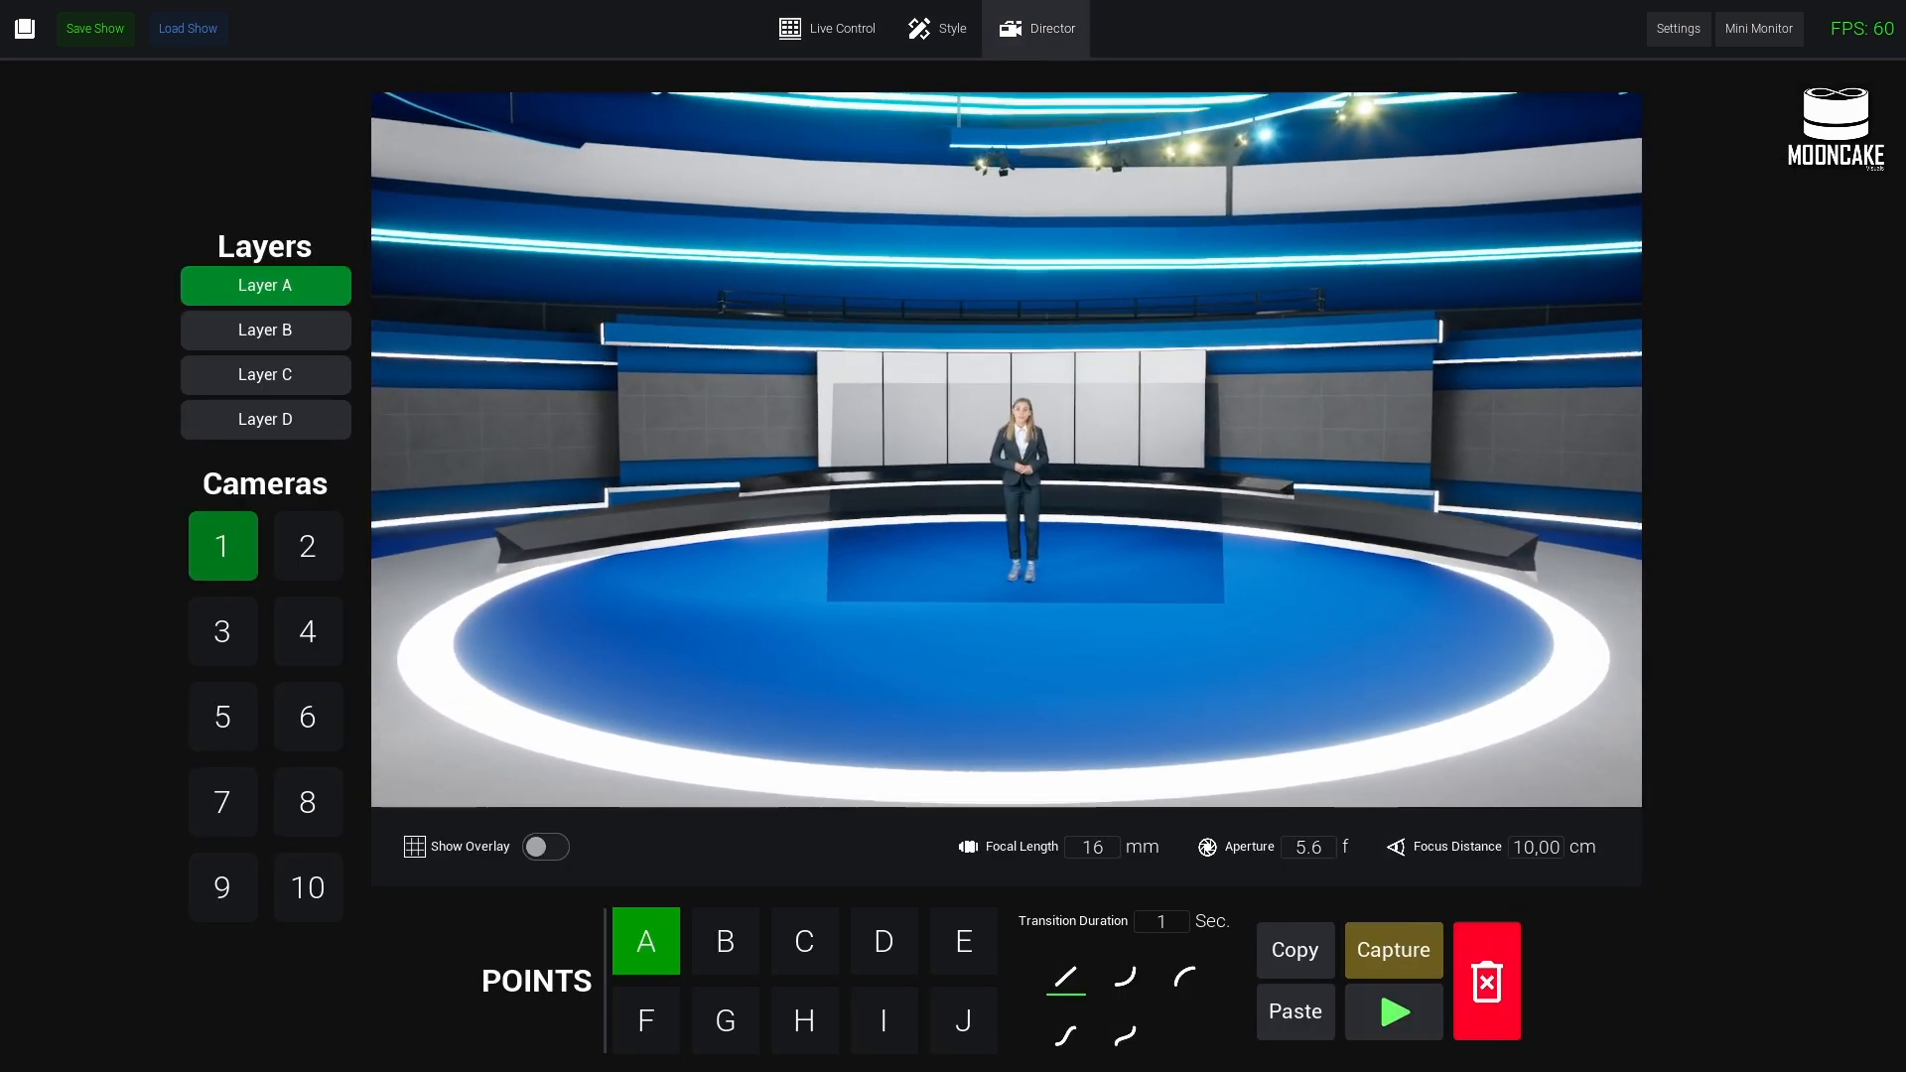
click(933, 30)
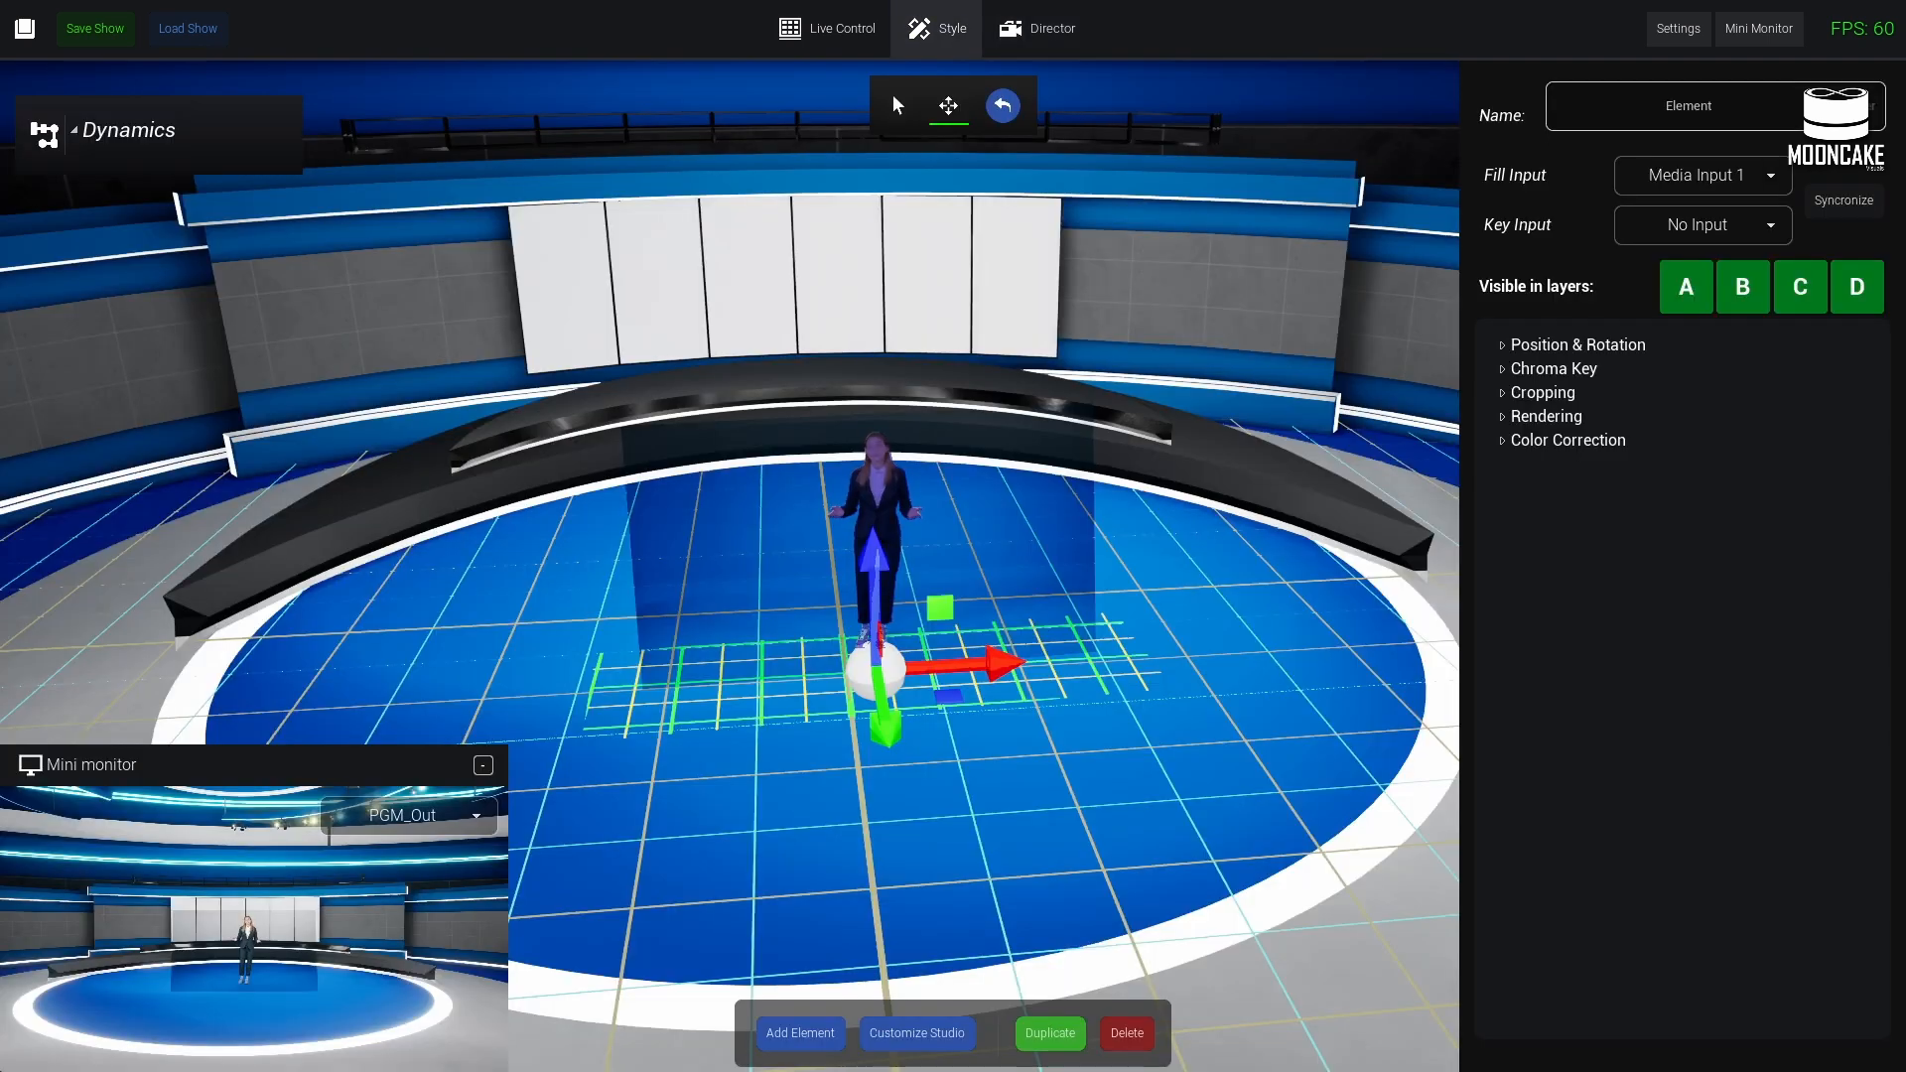
- Set the talent's Vertical Offset to -15.5 so that its feet meet the floor
mouse_move(600, 669)
right_down()
mouse_move(586, 675)
mouse_move(600, 668)
right_up()
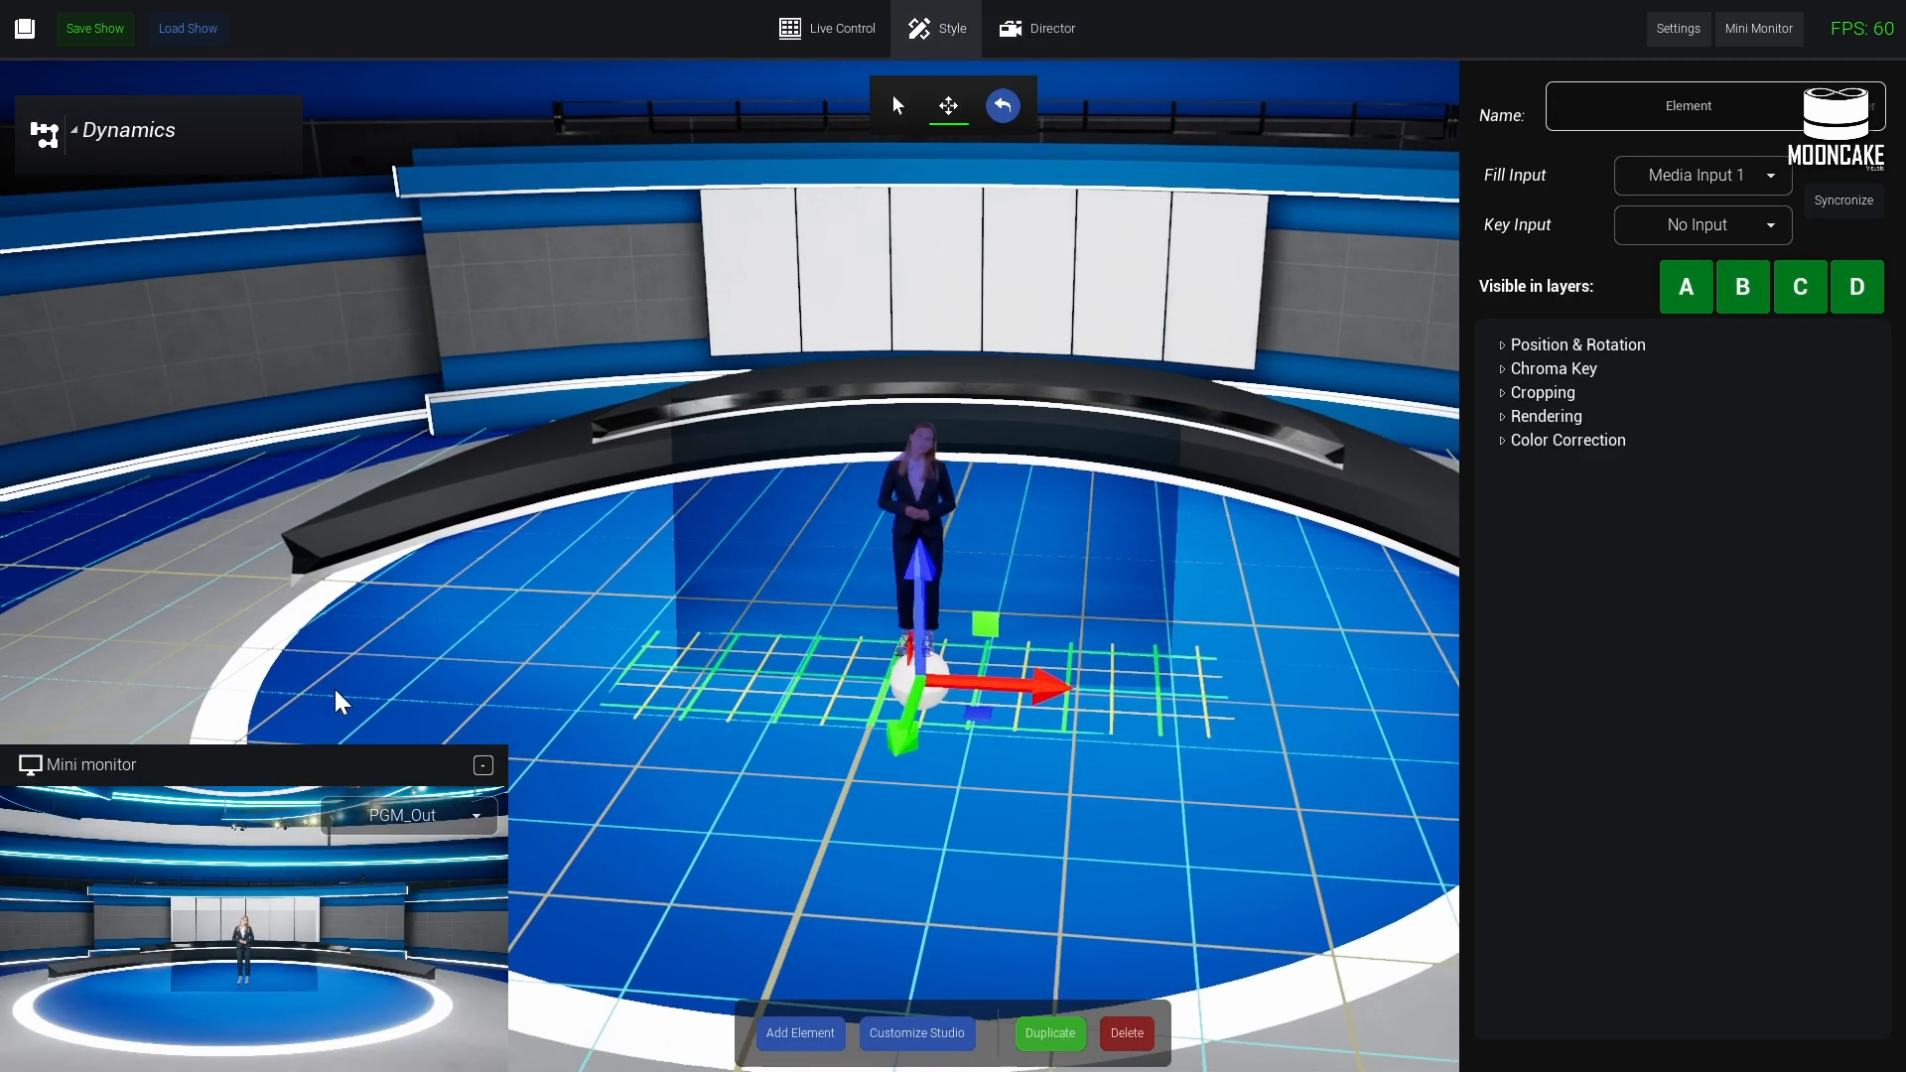
click(1504, 346)
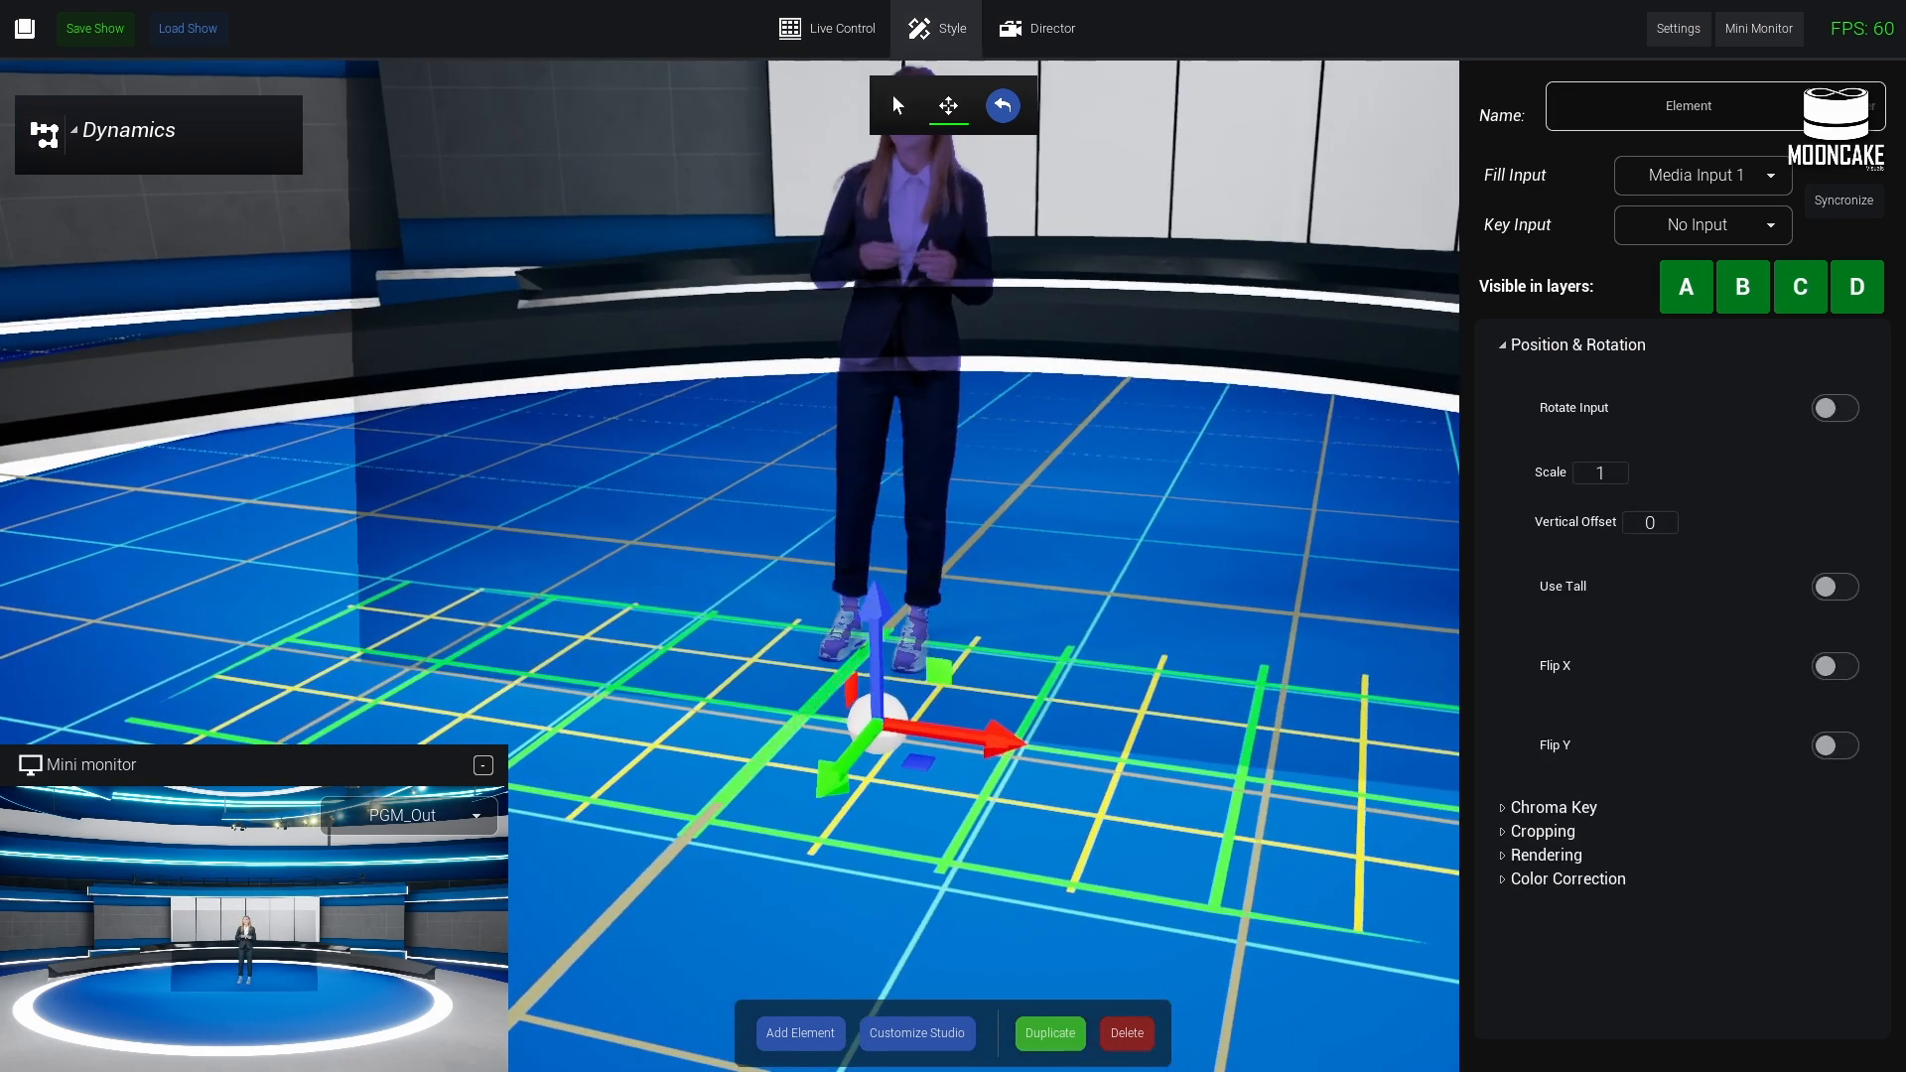
click(896, 103)
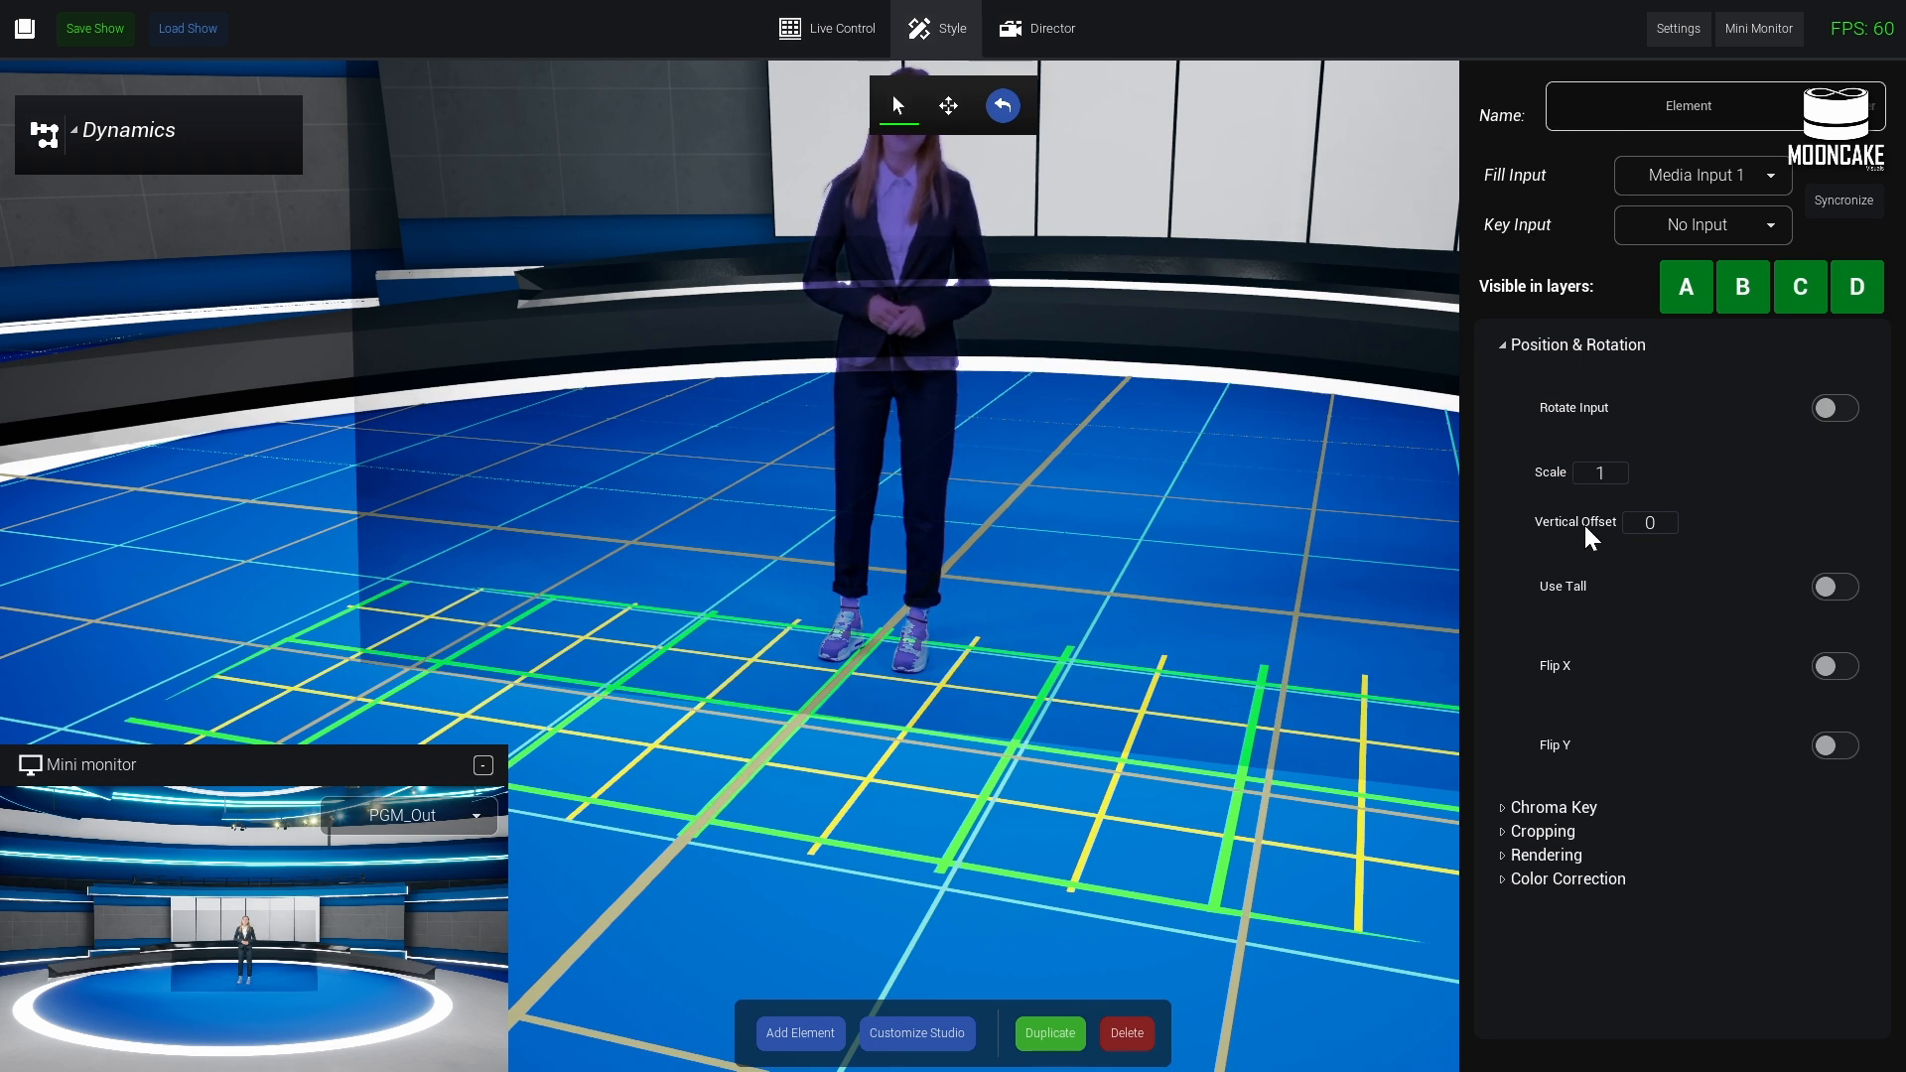
drag(1614, 528, 1009, 575)
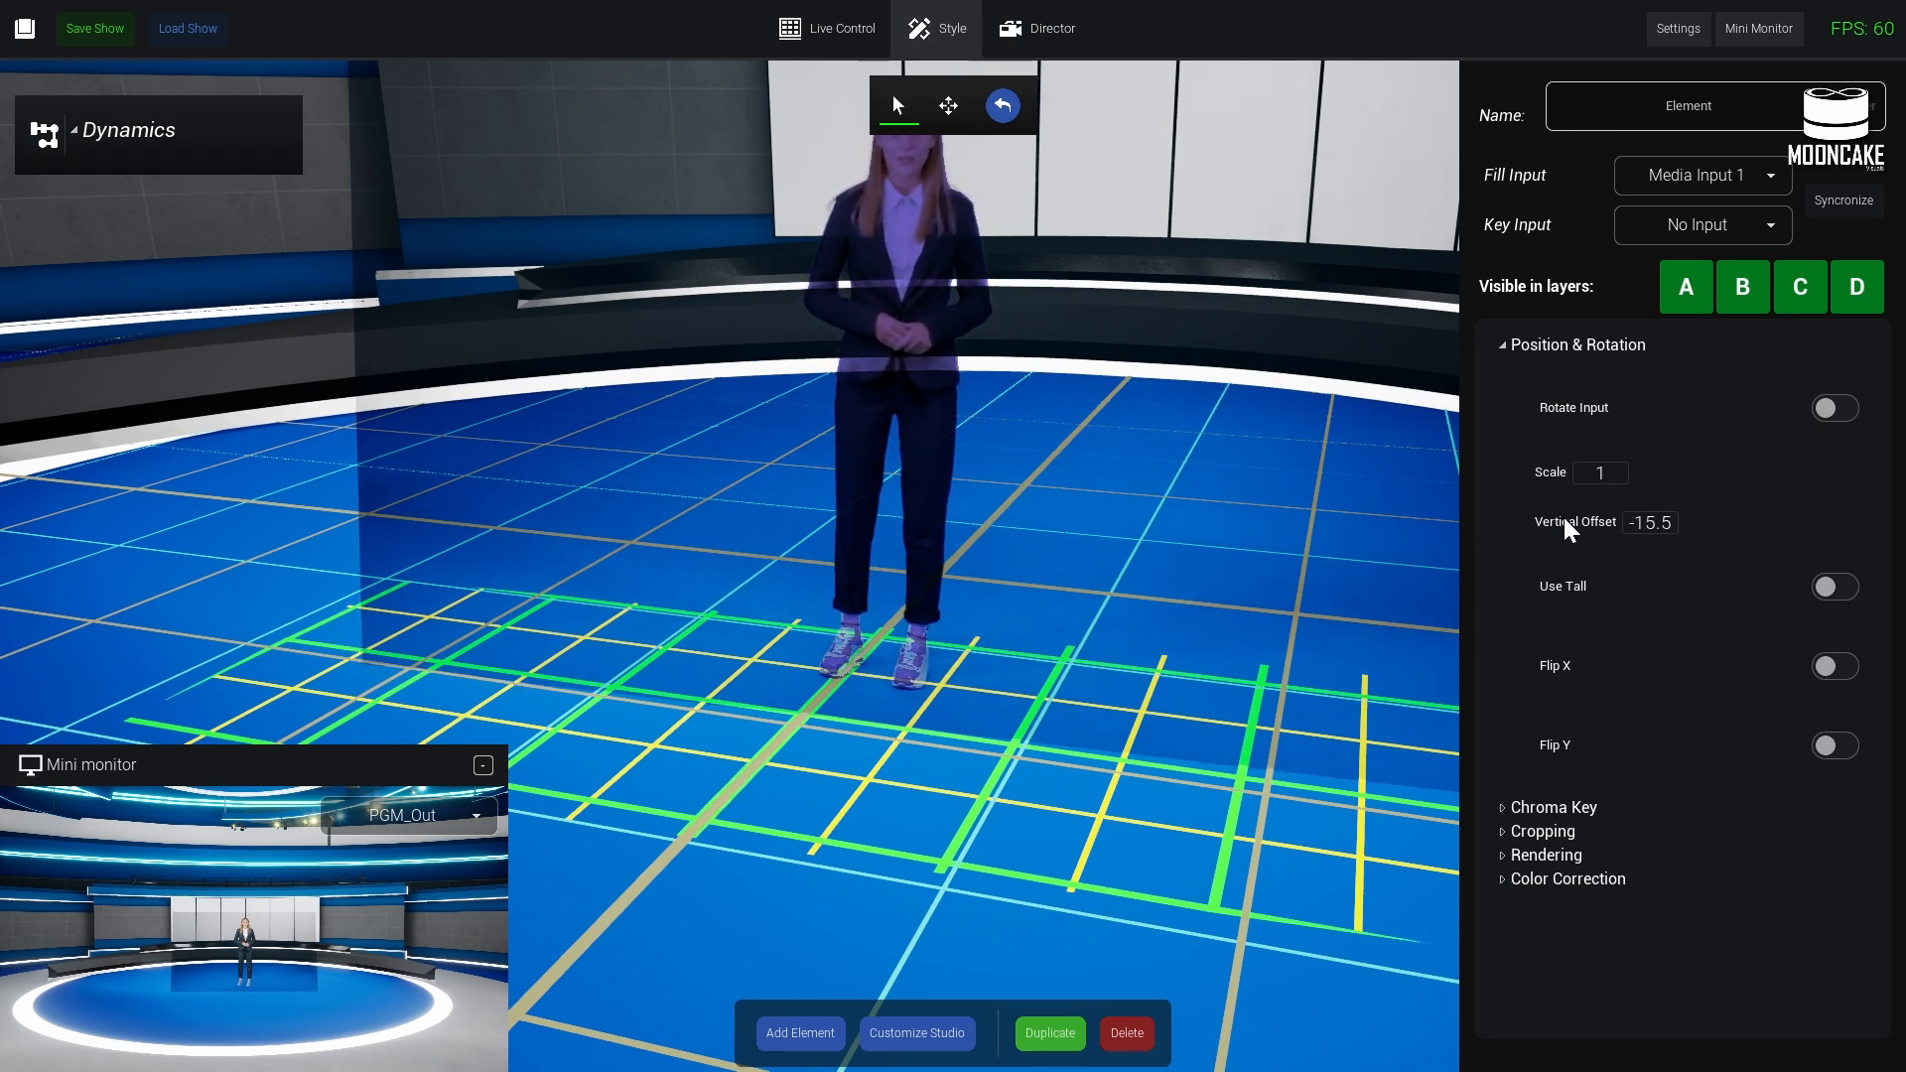
- Frame the talent closer with camera 1 and set its Vertical Offset to -46.5 so the feet meet the floor
drag(1578, 523, 1047, 559)
click(1038, 28)
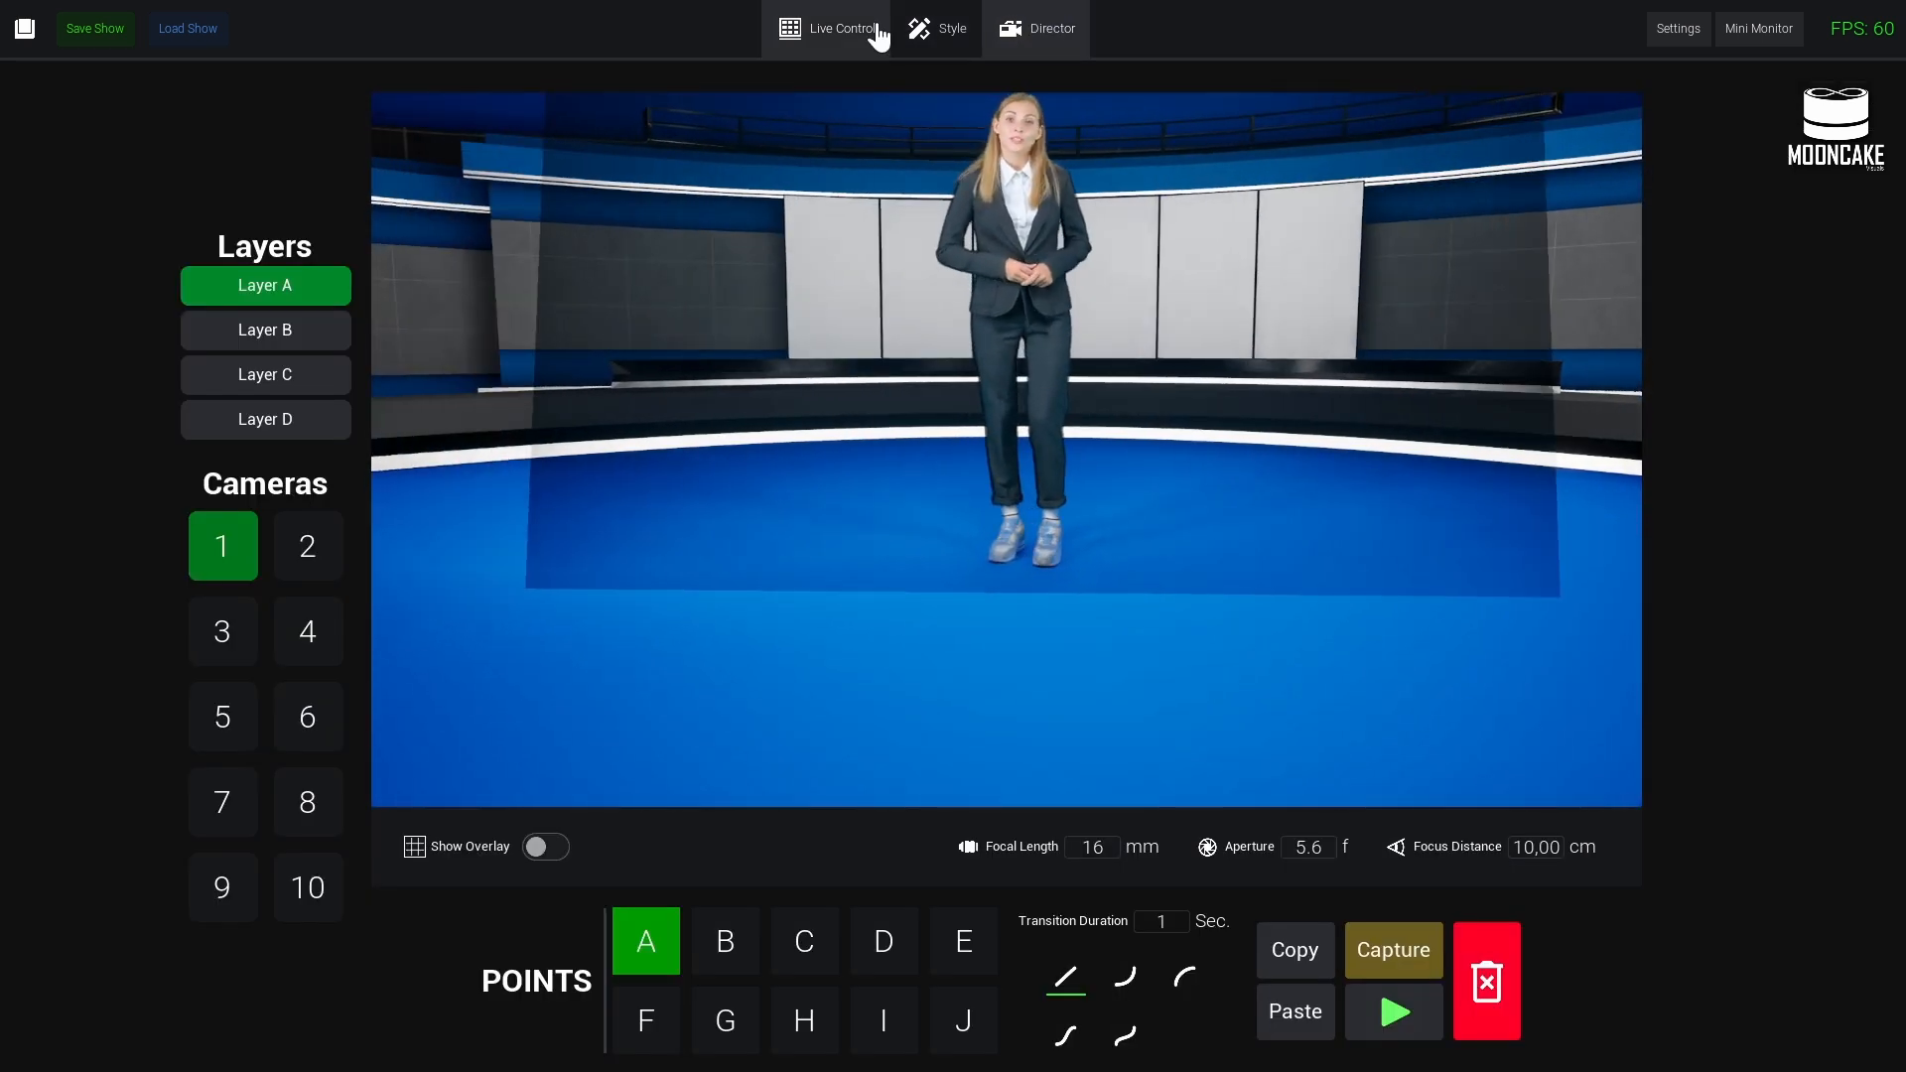
click(929, 61)
drag(1586, 515, 1374, 724)
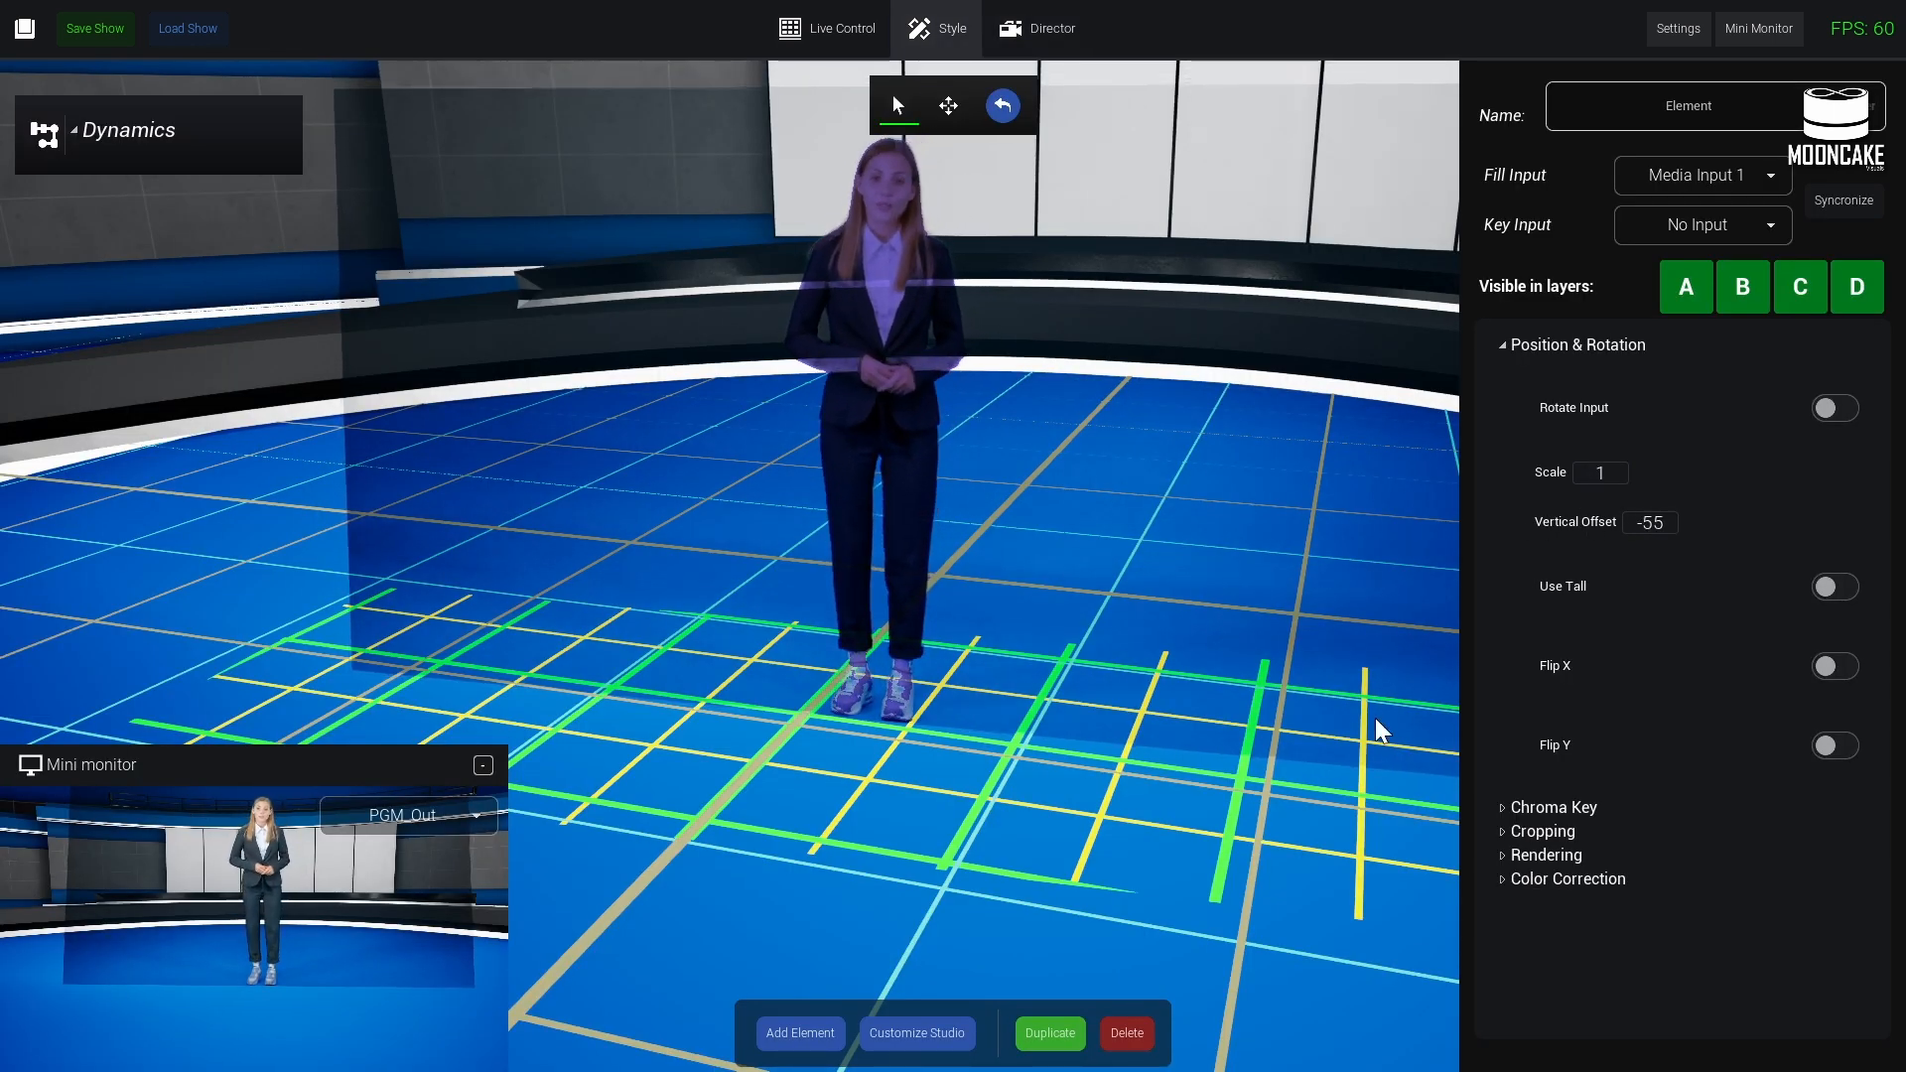
drag(1584, 530, 1725, 526)
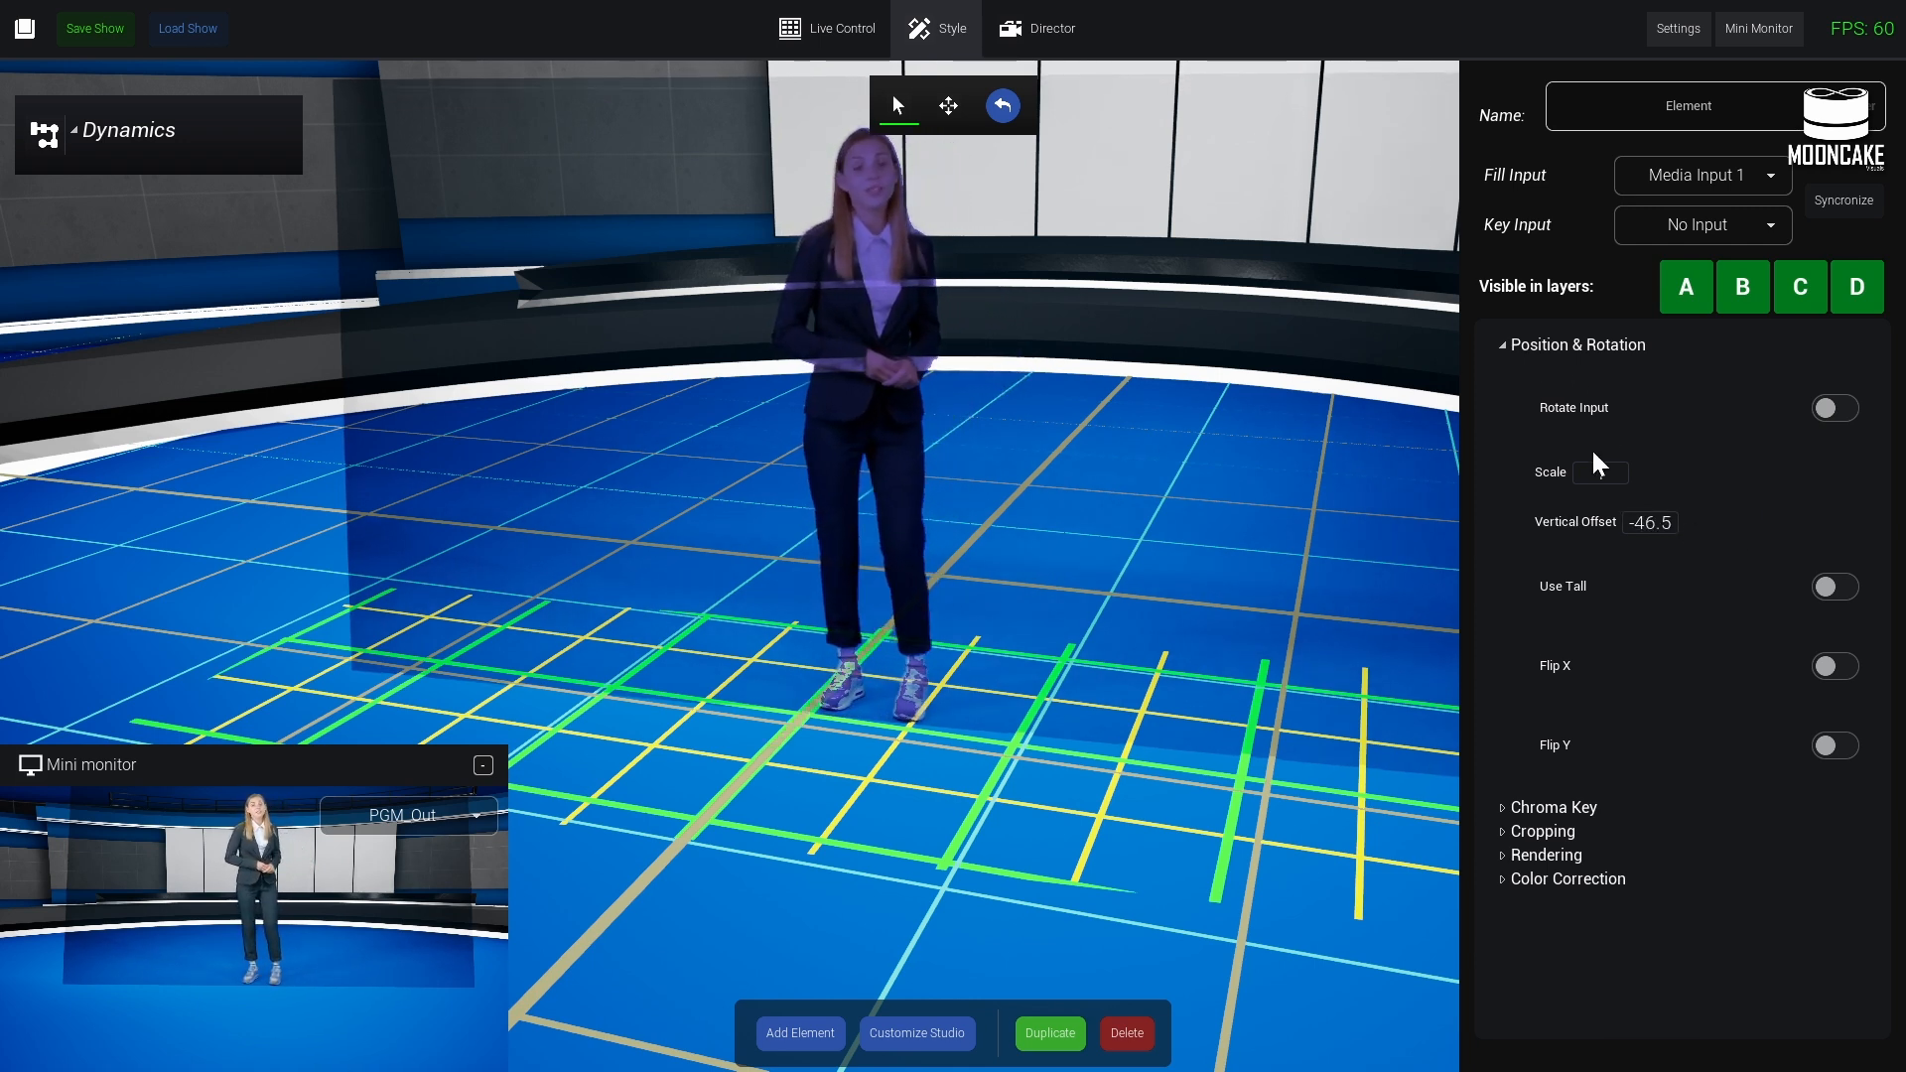
- Set the talent's Scale to 1.1 and pull camera 1 back to a wide view of the whole stage circle
drag(1552, 471, 1553, 472)
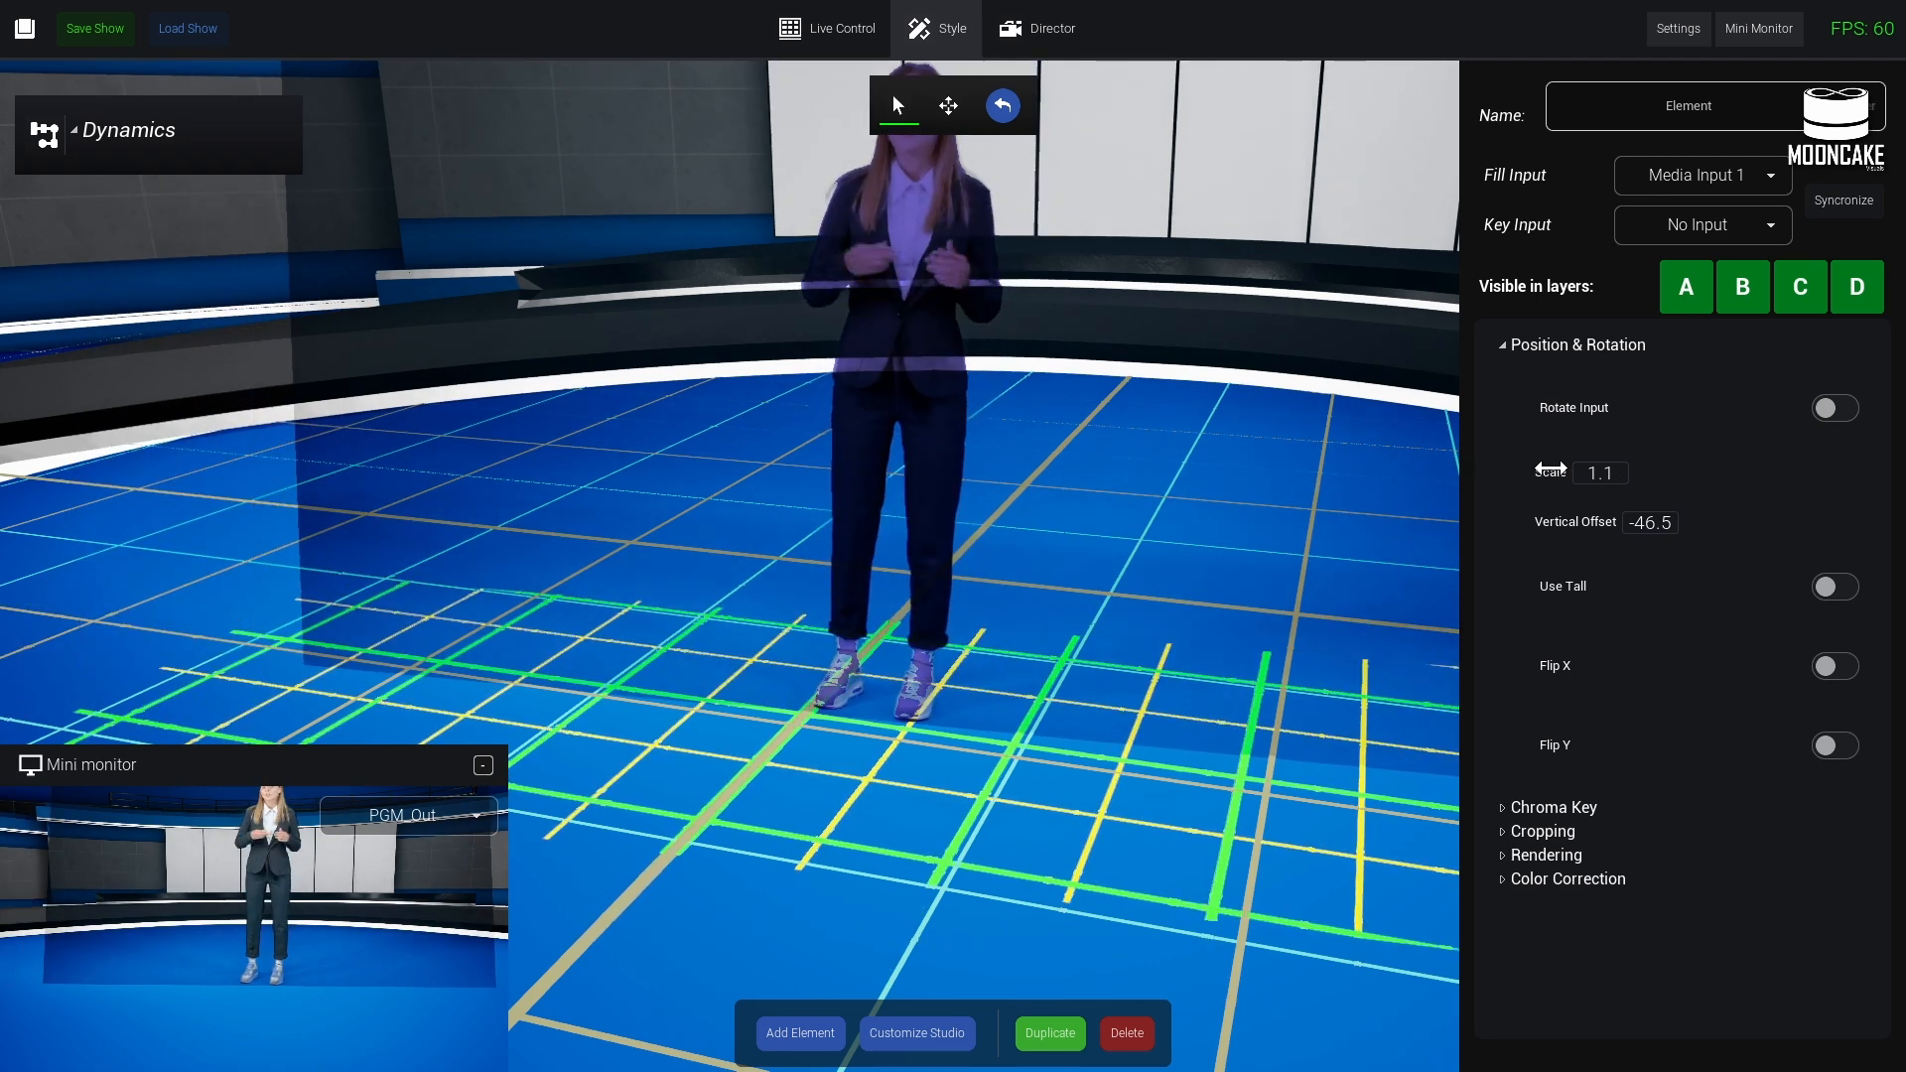
click(1019, 12)
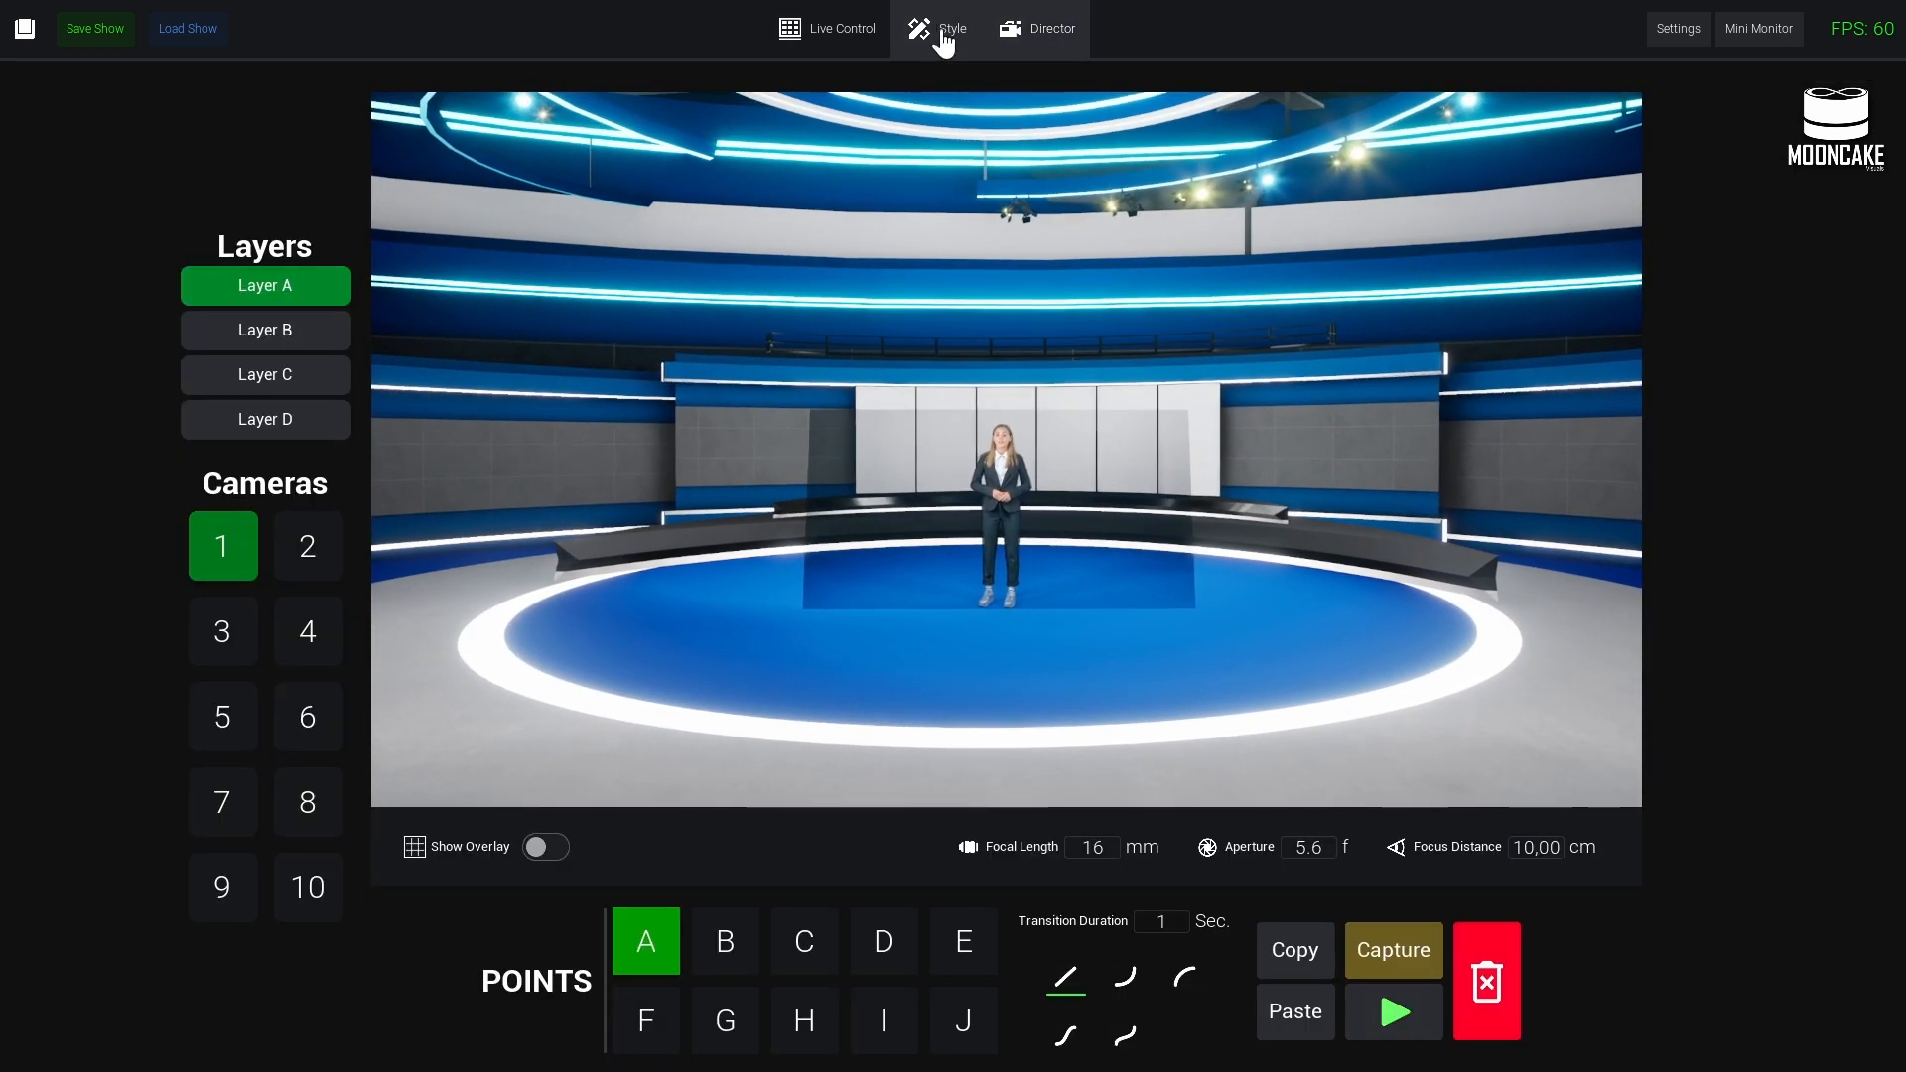
click(942, 30)
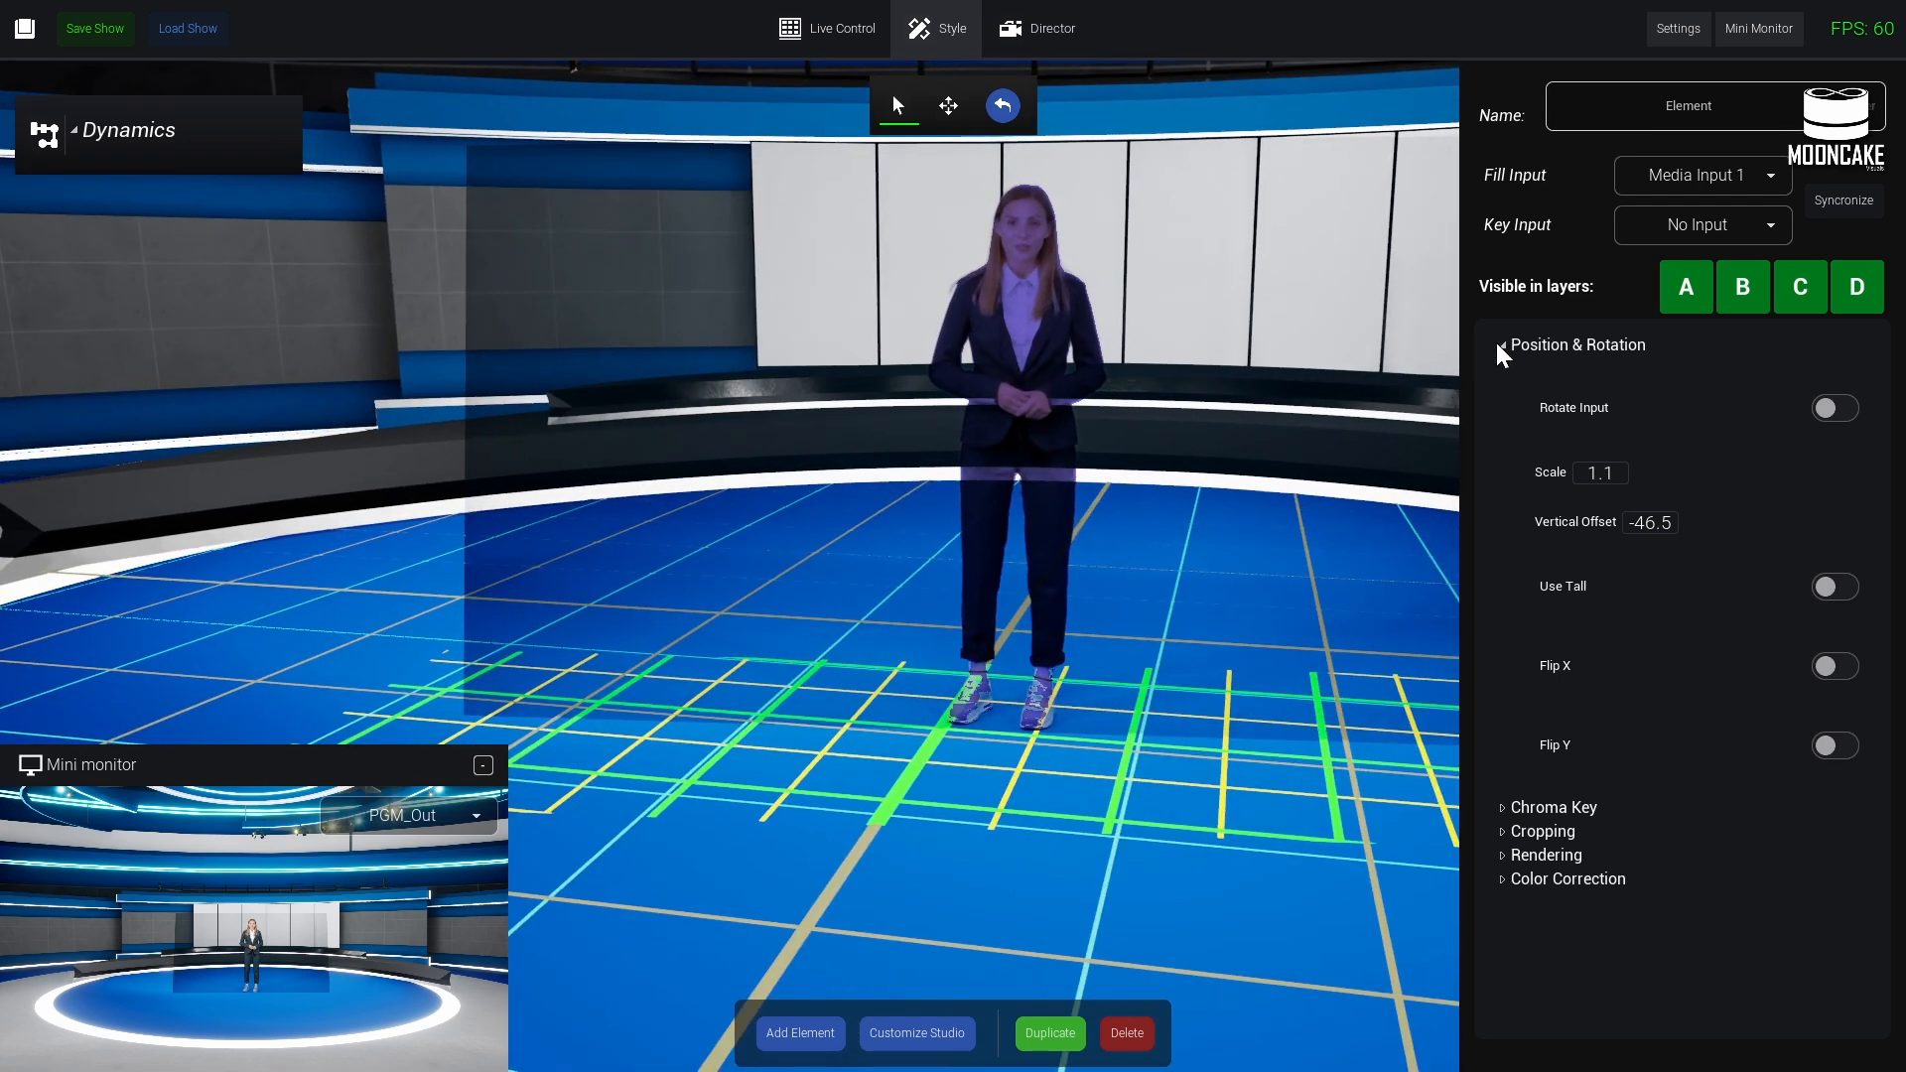
- Open the talent's Chroma Key settings and show the raw Media Input 1 video in the mini monitor
click(1504, 347)
click(1506, 369)
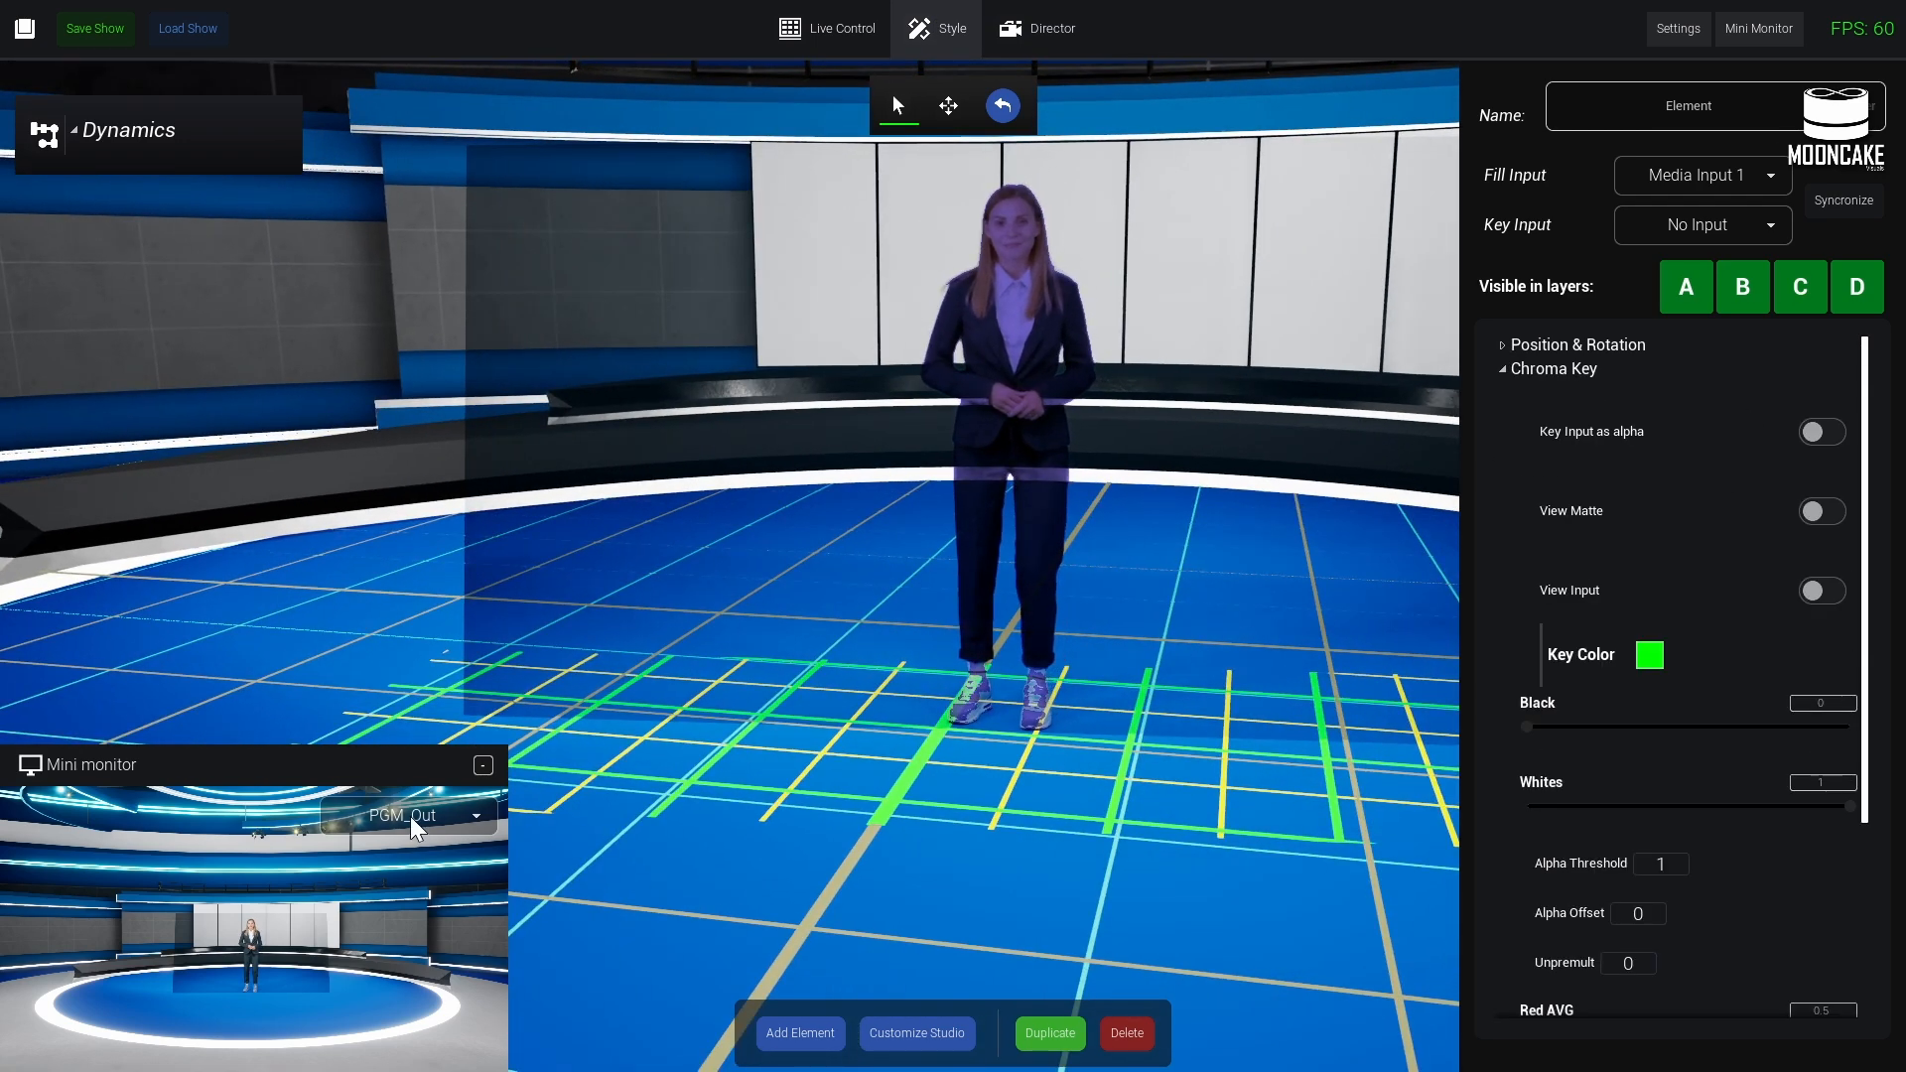
click(434, 800)
click(438, 575)
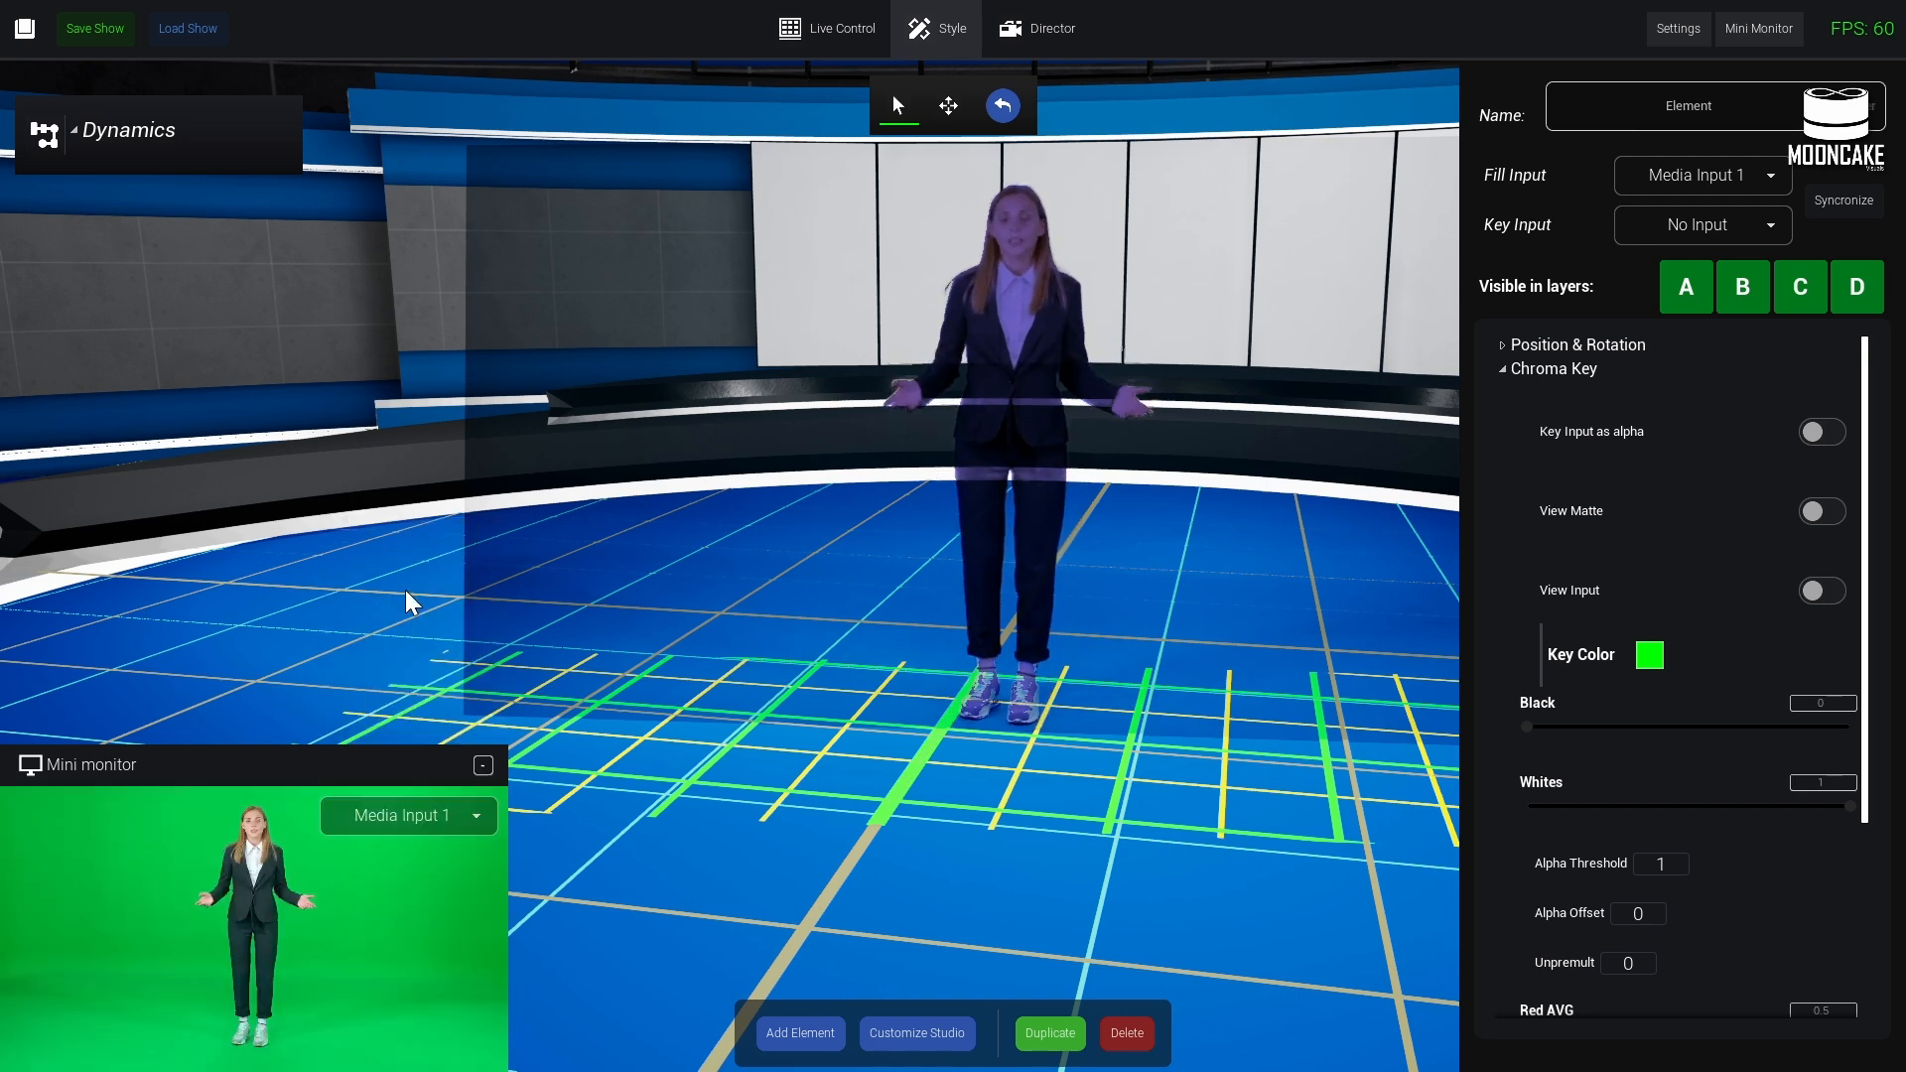
drag(358, 773, 417, 741)
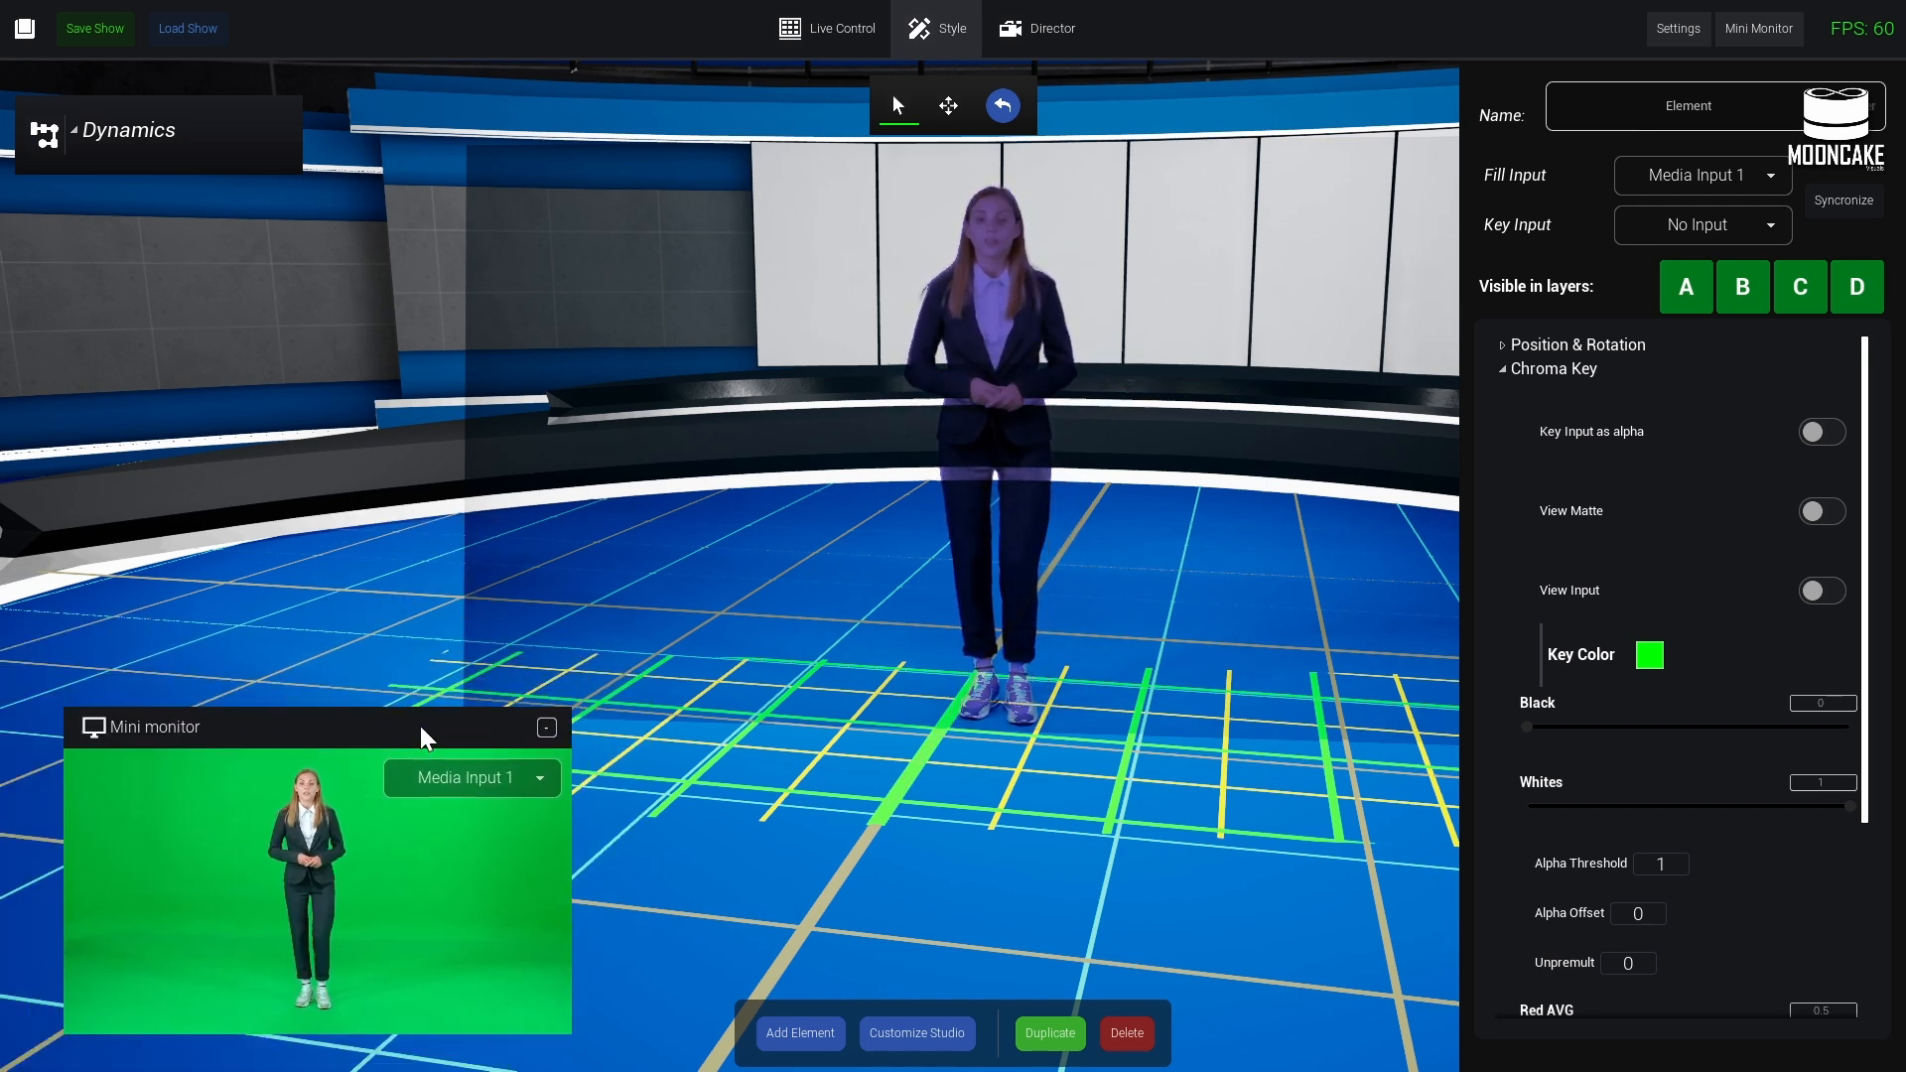
- Sample the Key Color from the green backdrop in the mini monitor's video with the eyedropper
click(1651, 656)
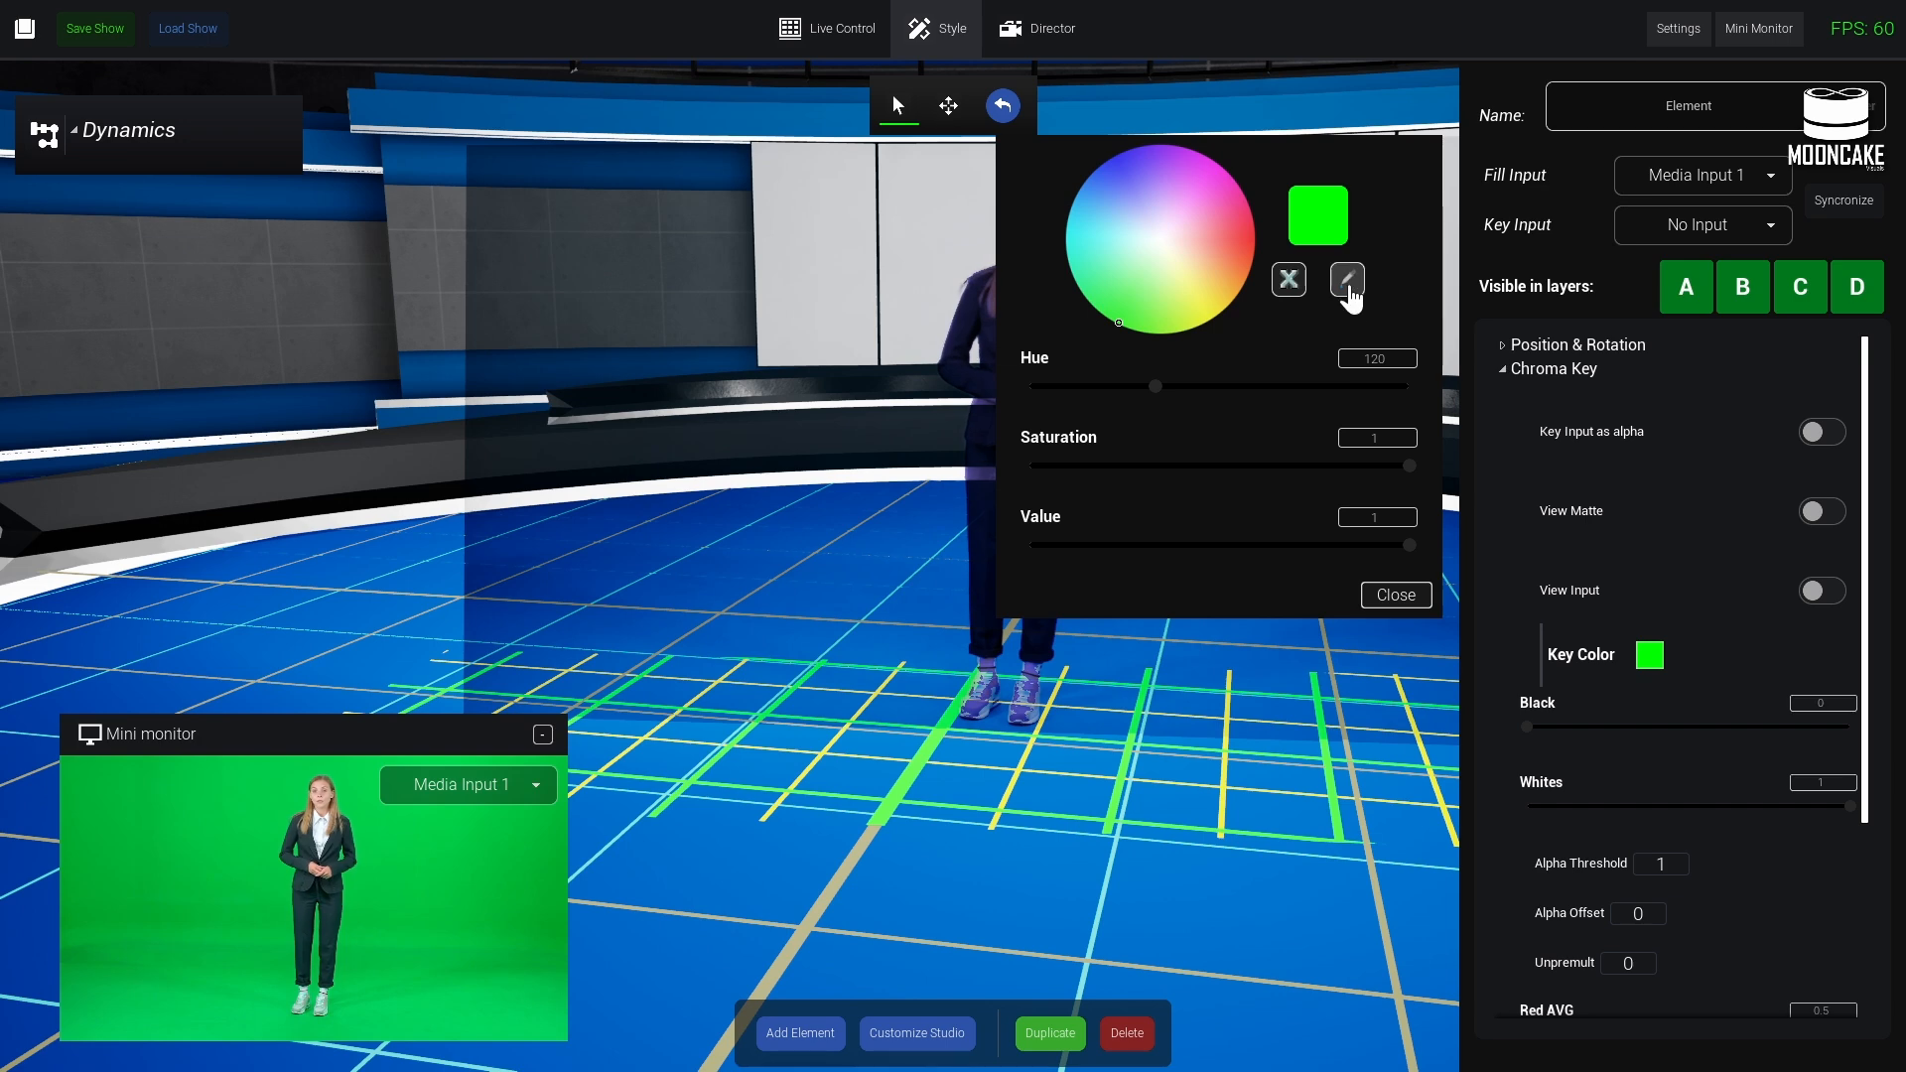
click(354, 1025)
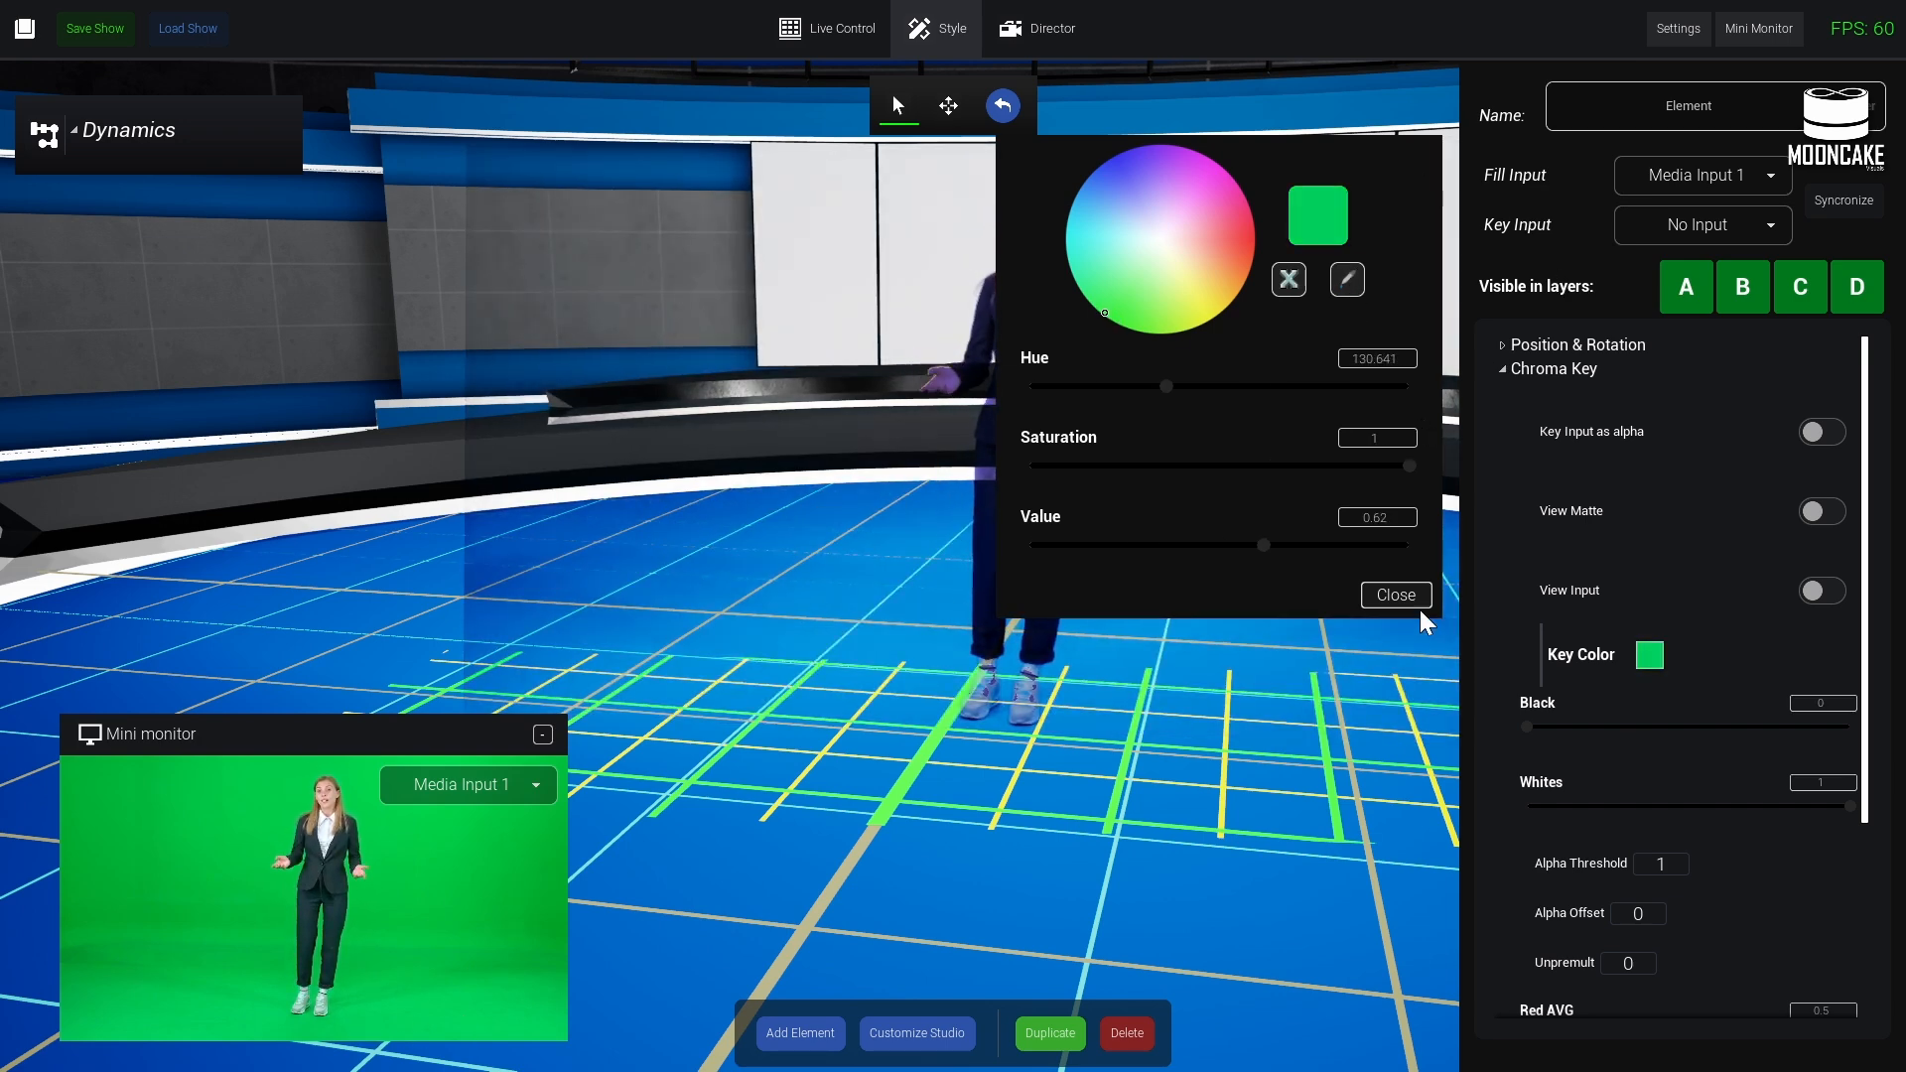
click(1396, 595)
- Return the mini monitor to PGM_Out and set the chroma key's Black to 0.071 and Whites to 0.788
click(466, 784)
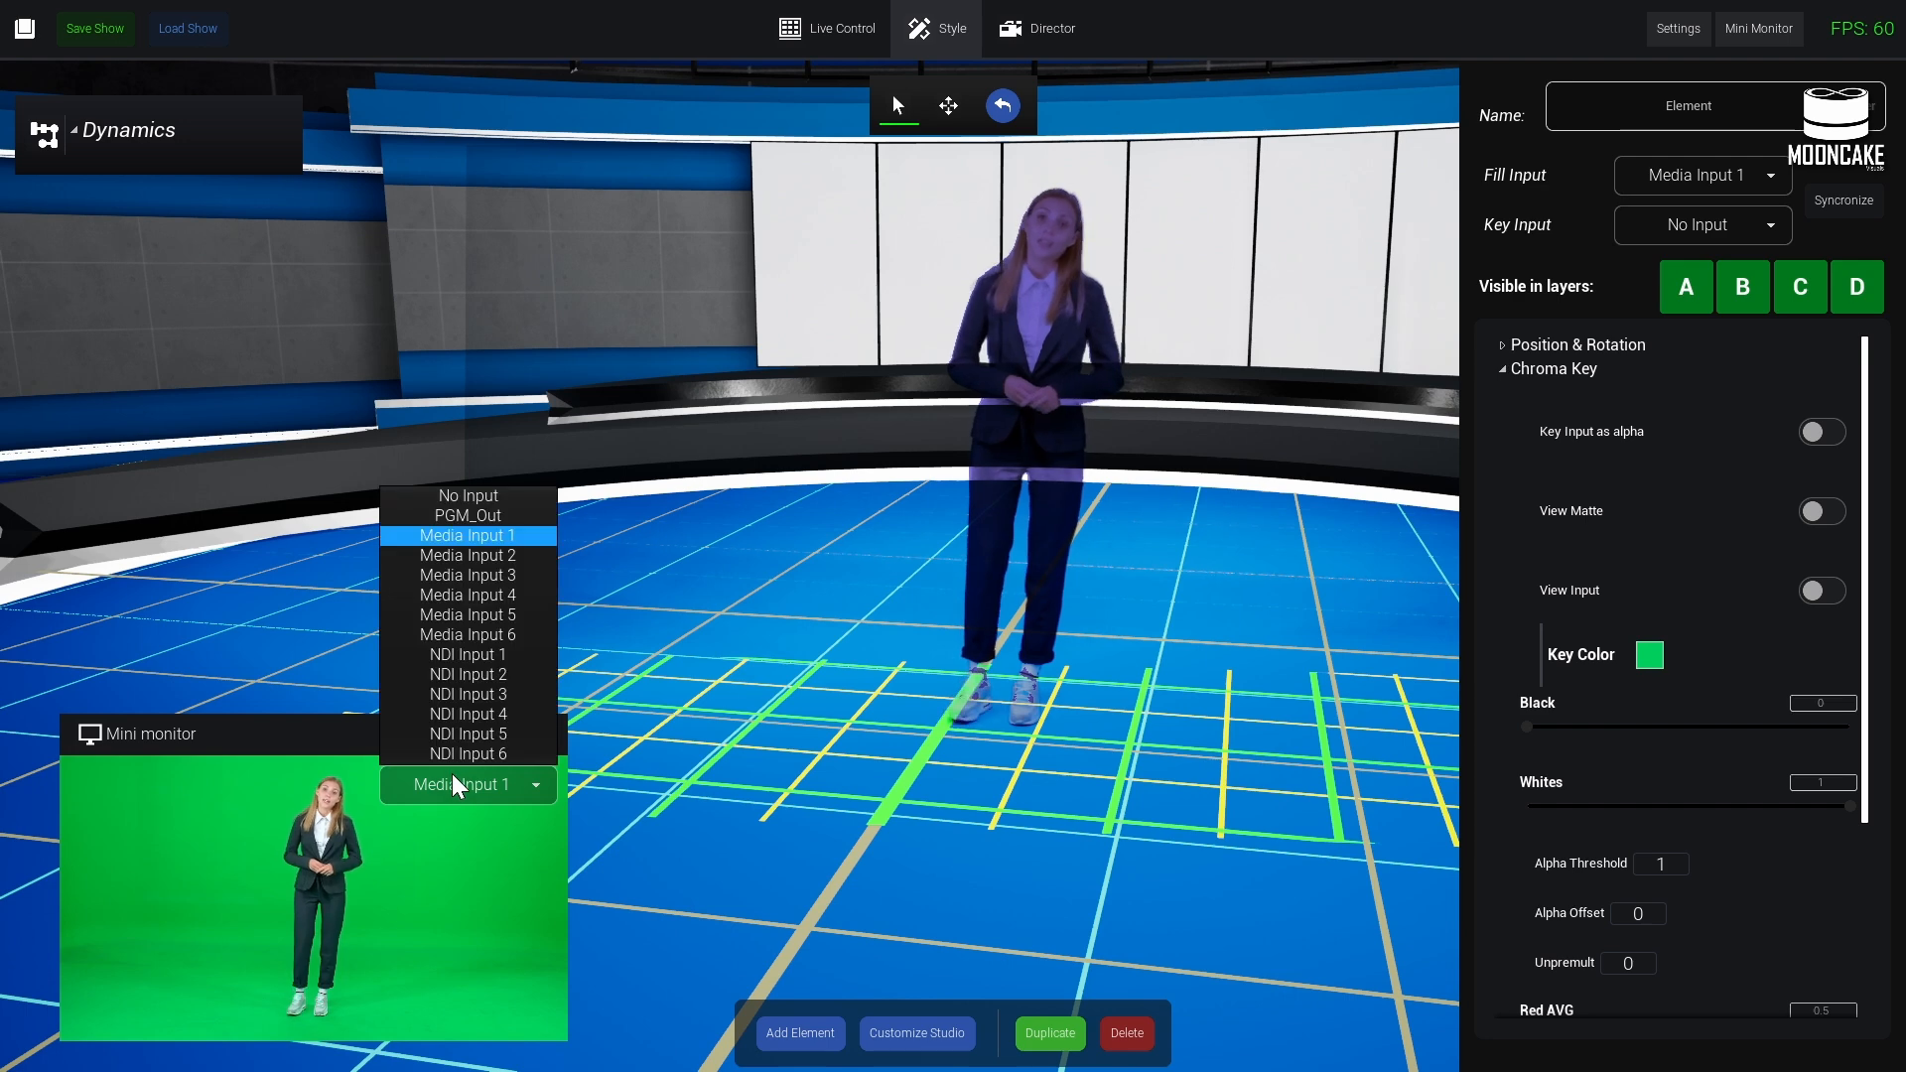
click(516, 524)
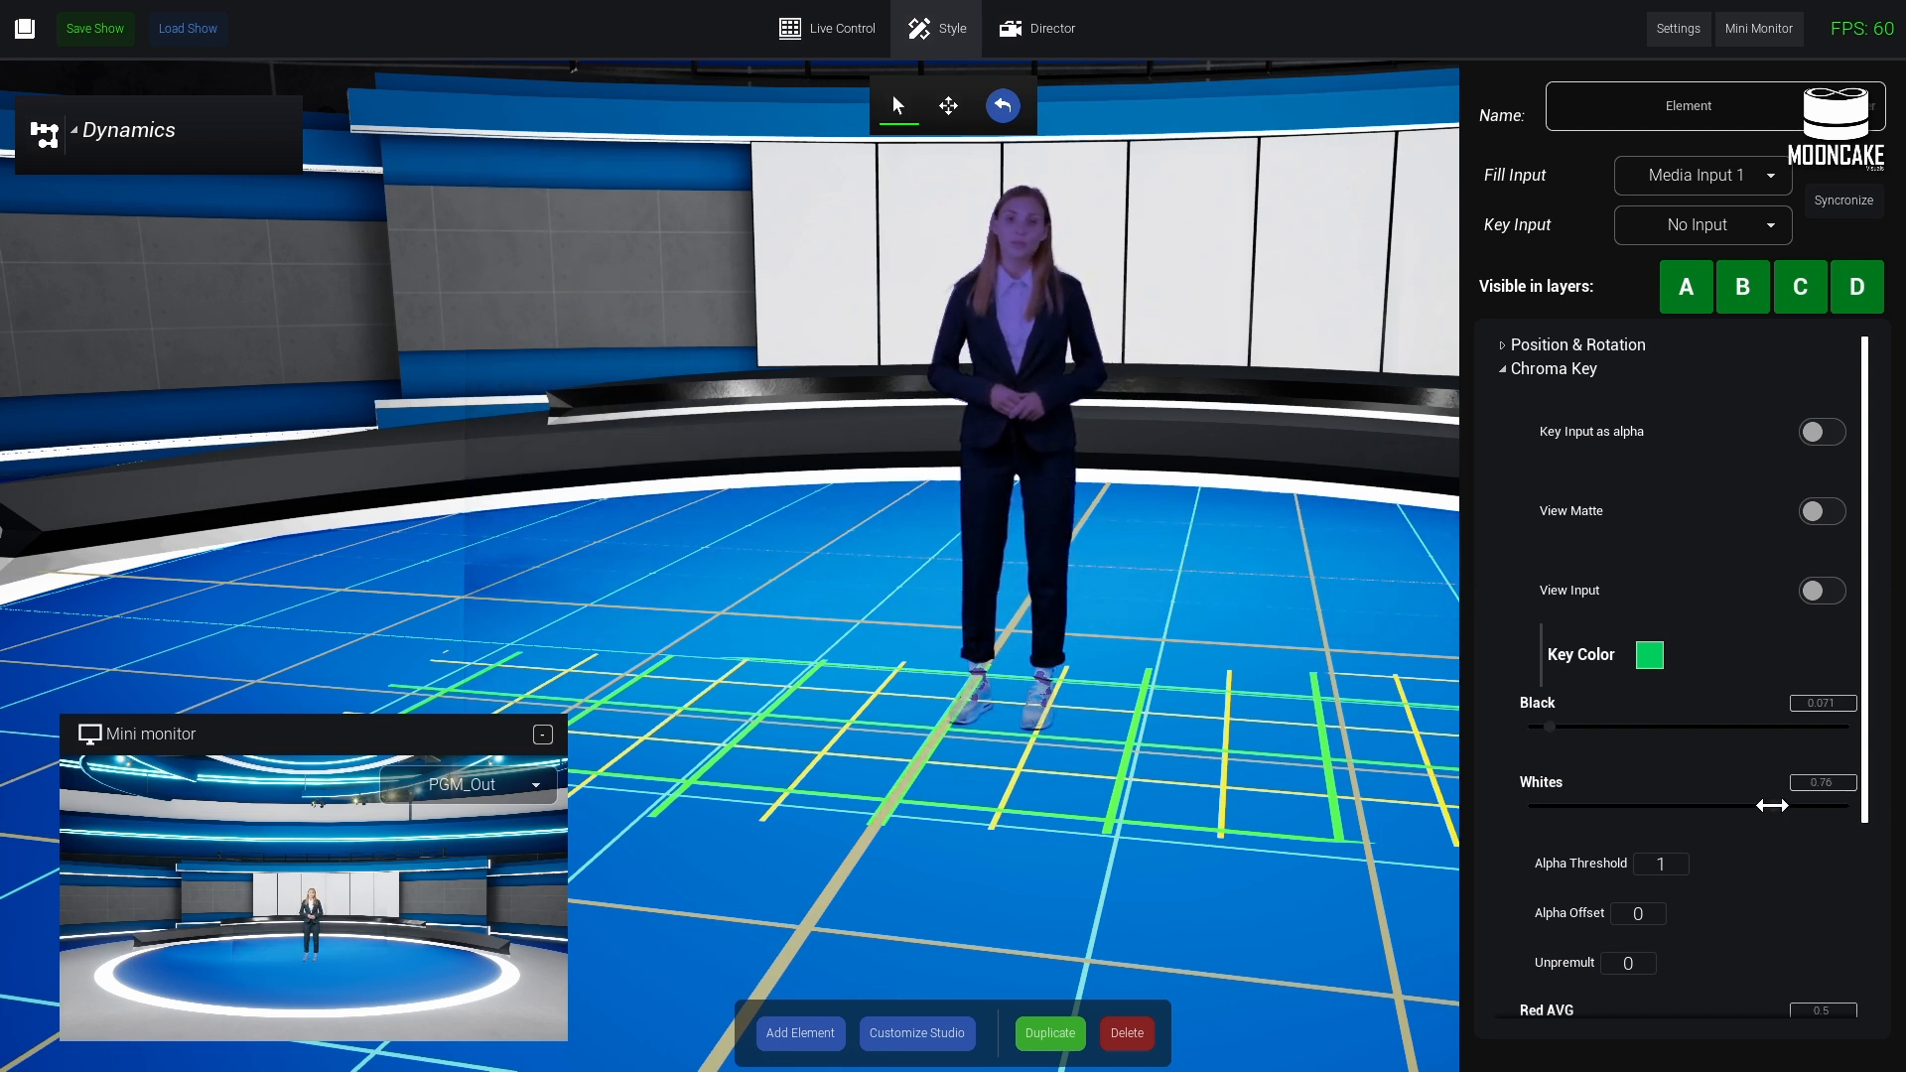
- Shift the Key Color to a yellower green with a hue of about 115 and set Alpha Offset to 0.53
click(1651, 659)
drag(1109, 316, 1118, 334)
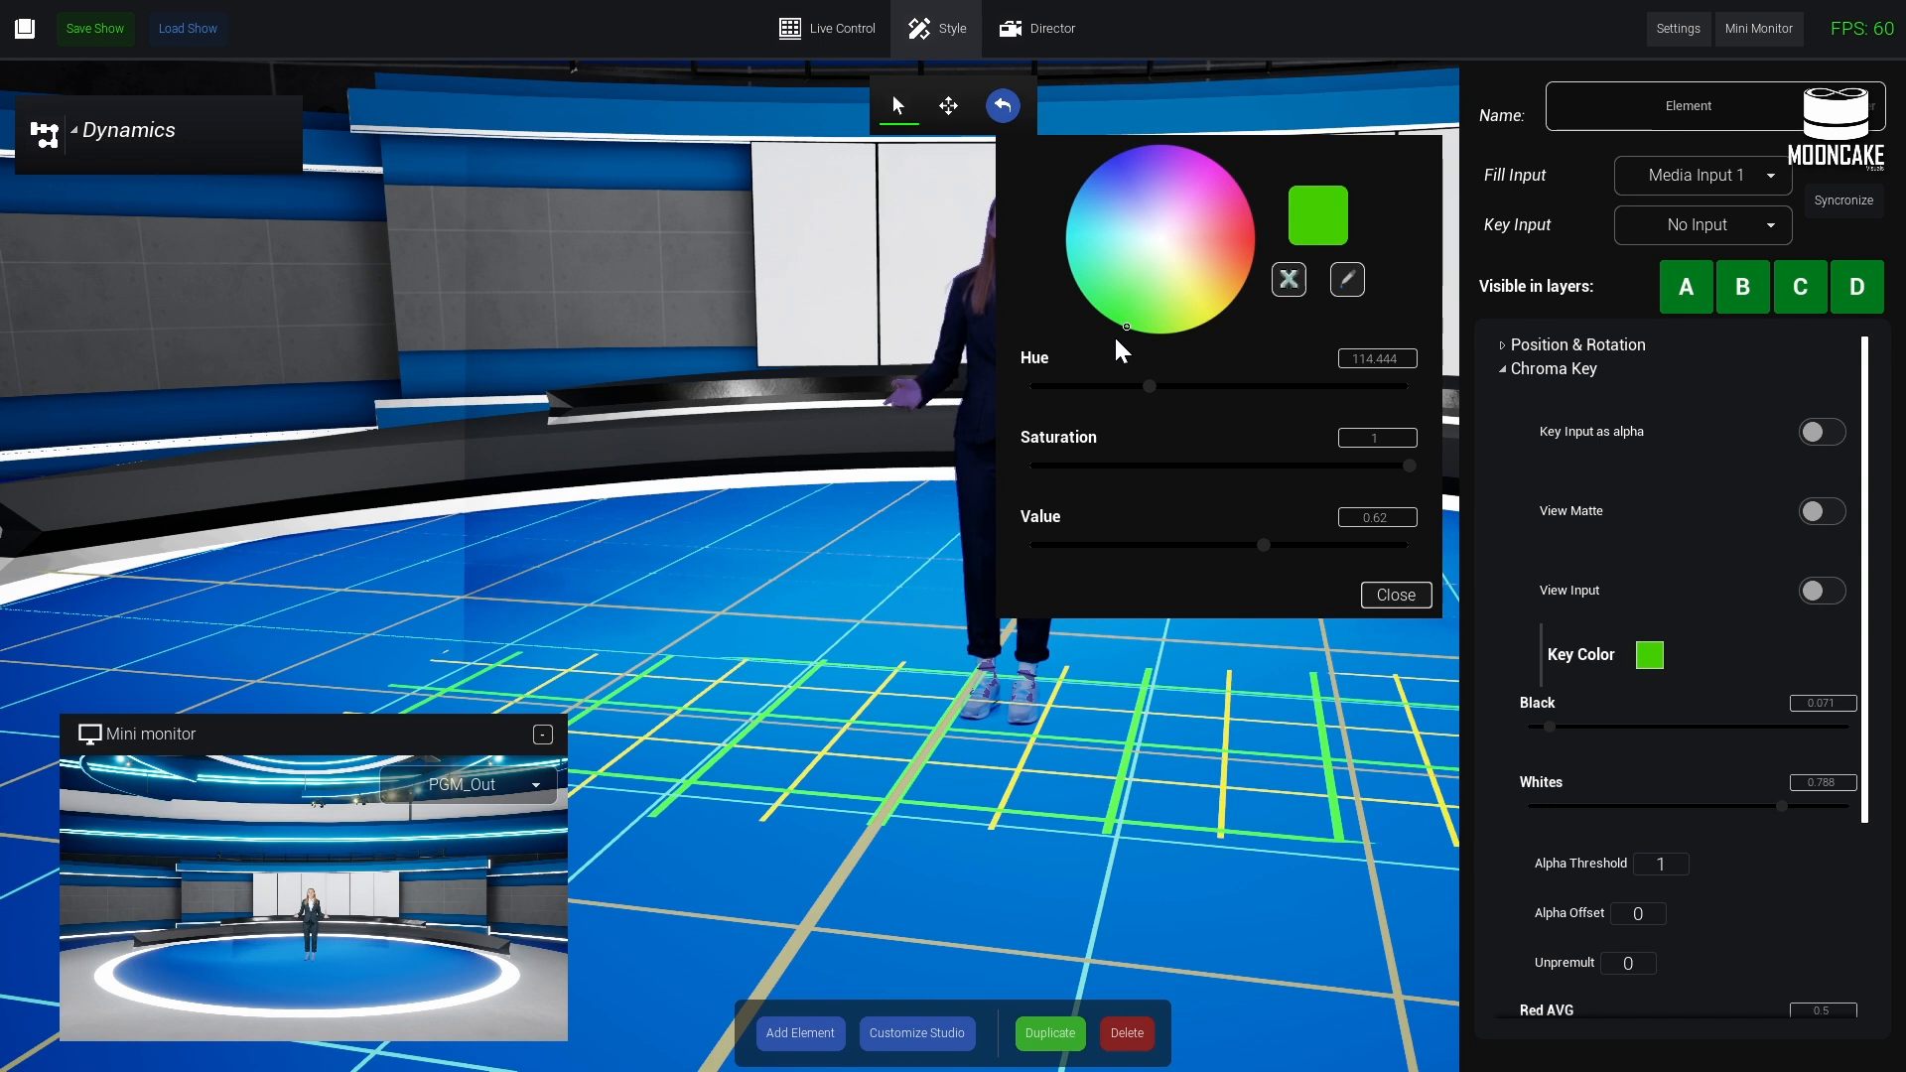
click(1396, 594)
drag(1566, 910, 1630, 903)
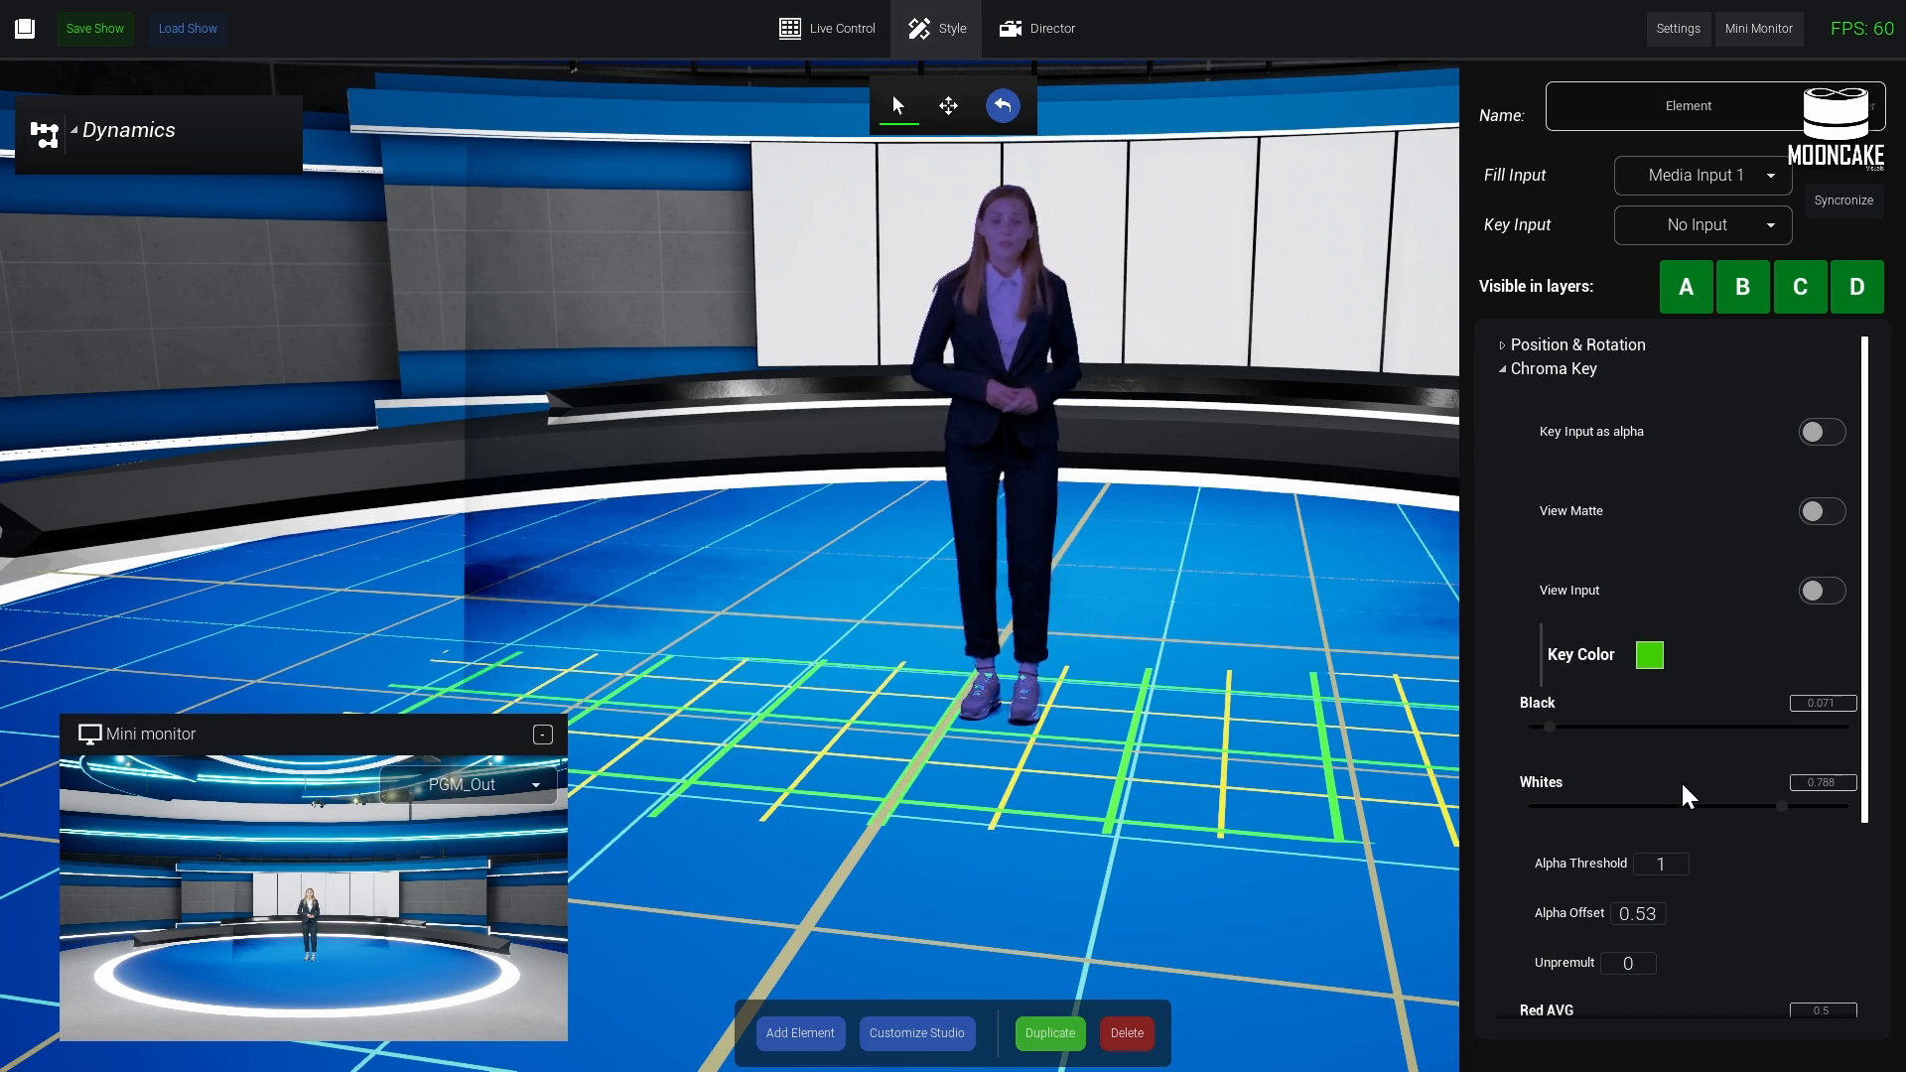
- Lighten the Key Color to Saturation 0.79 and Value 0.83
click(1650, 655)
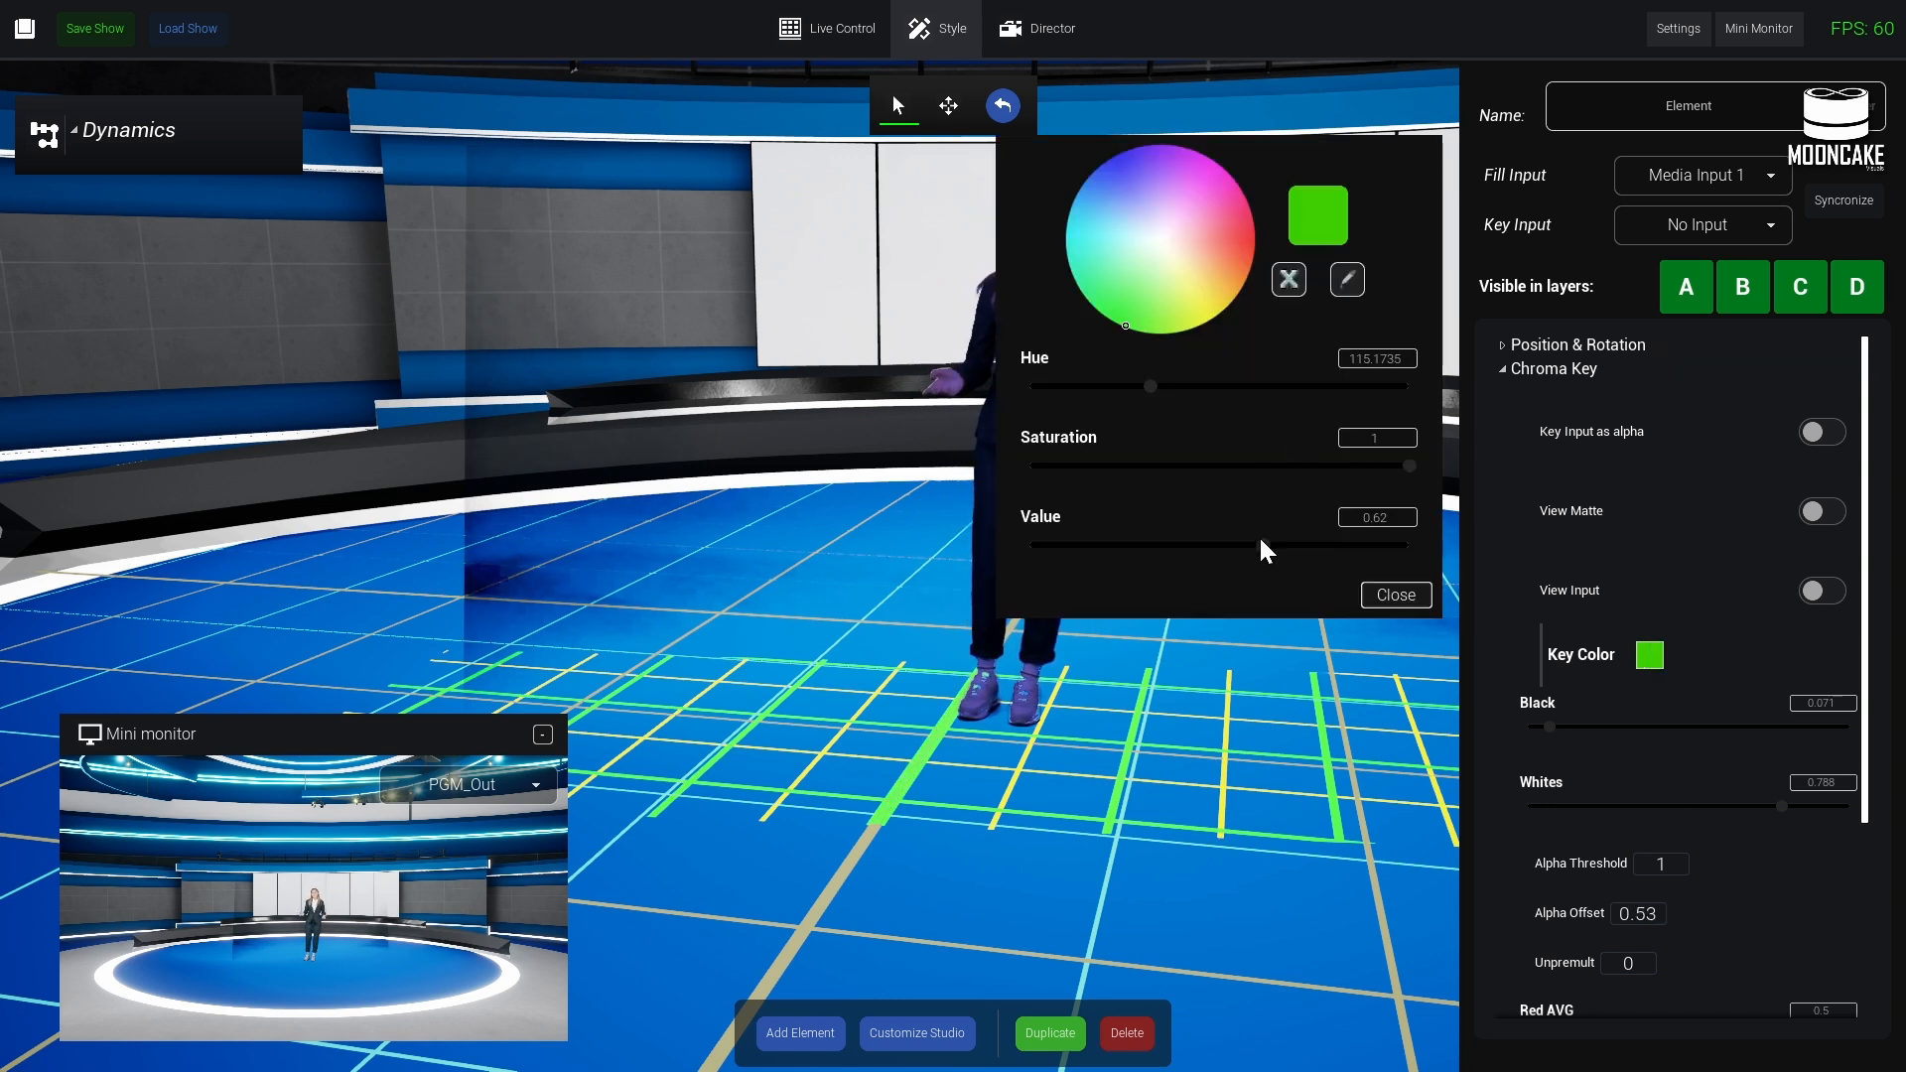
drag(1267, 544, 1278, 544)
drag(1131, 331, 1129, 308)
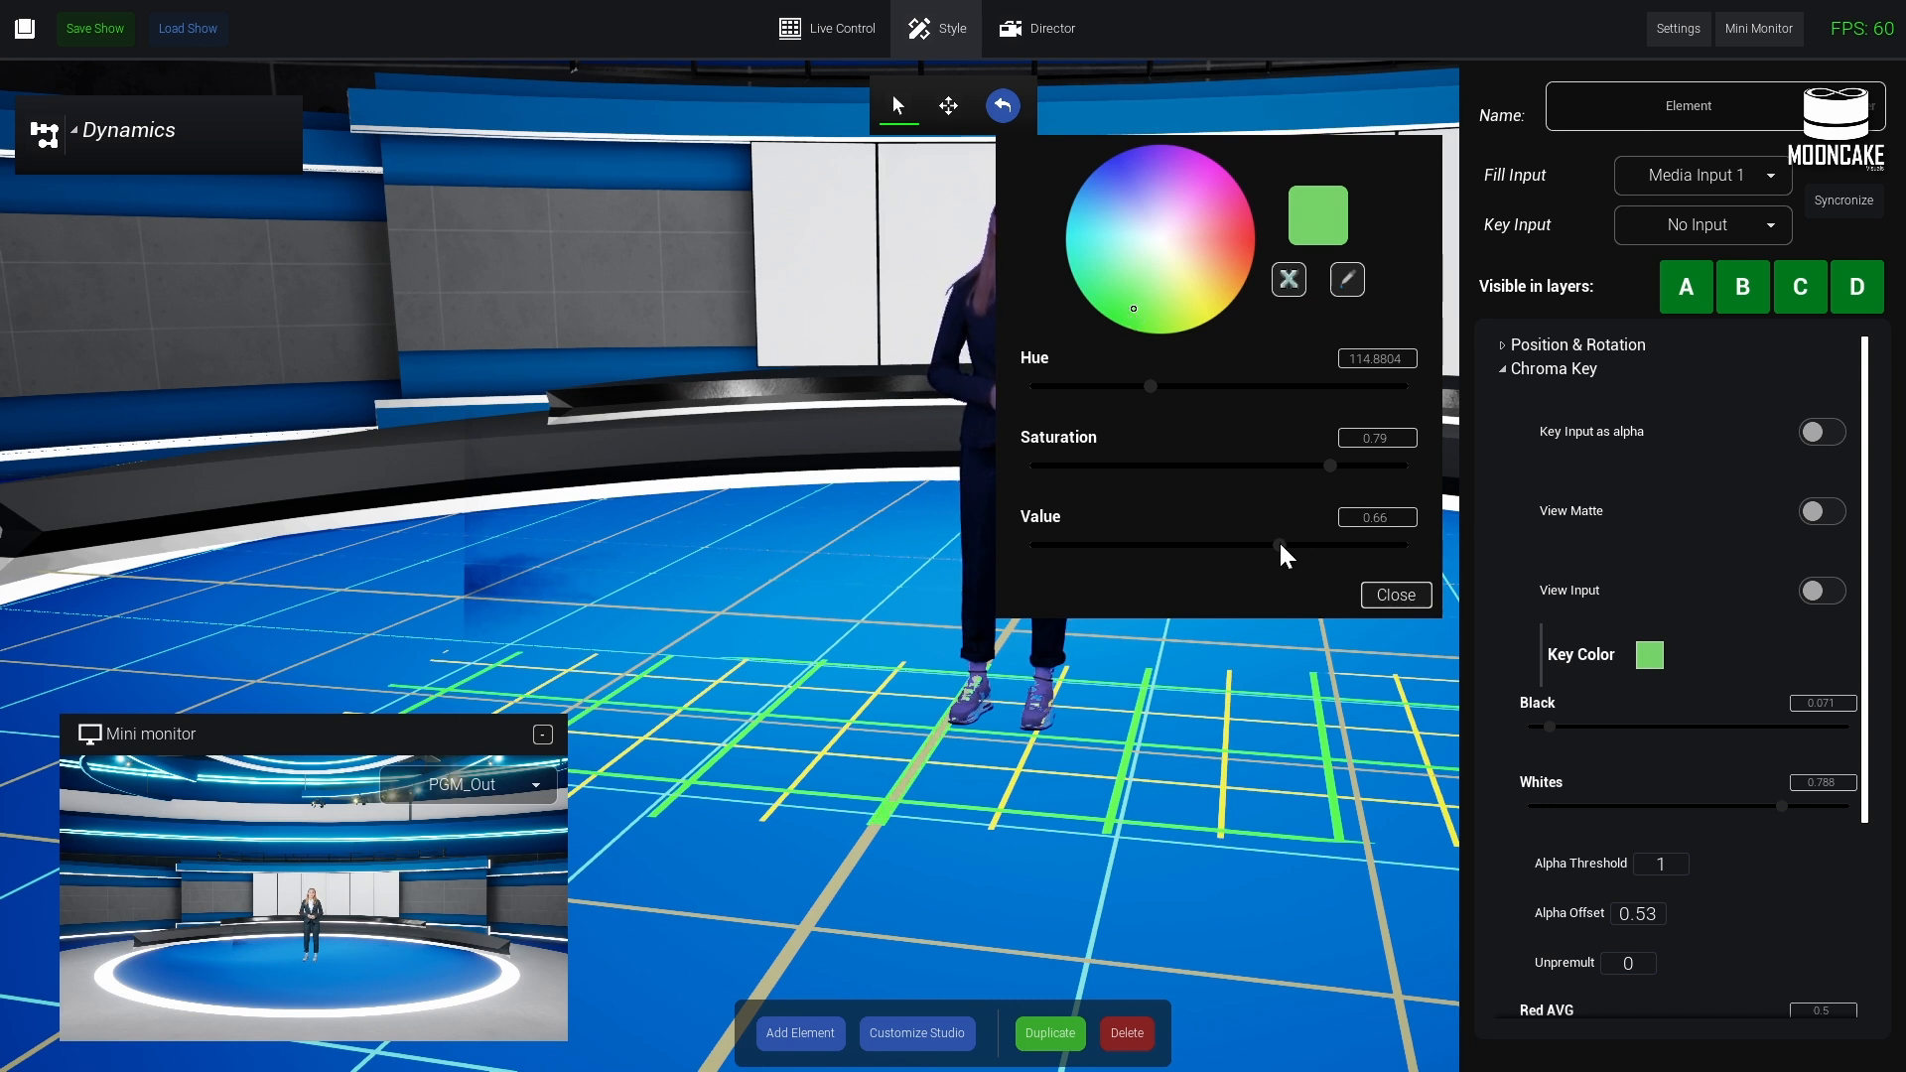
drag(1306, 541, 1321, 538)
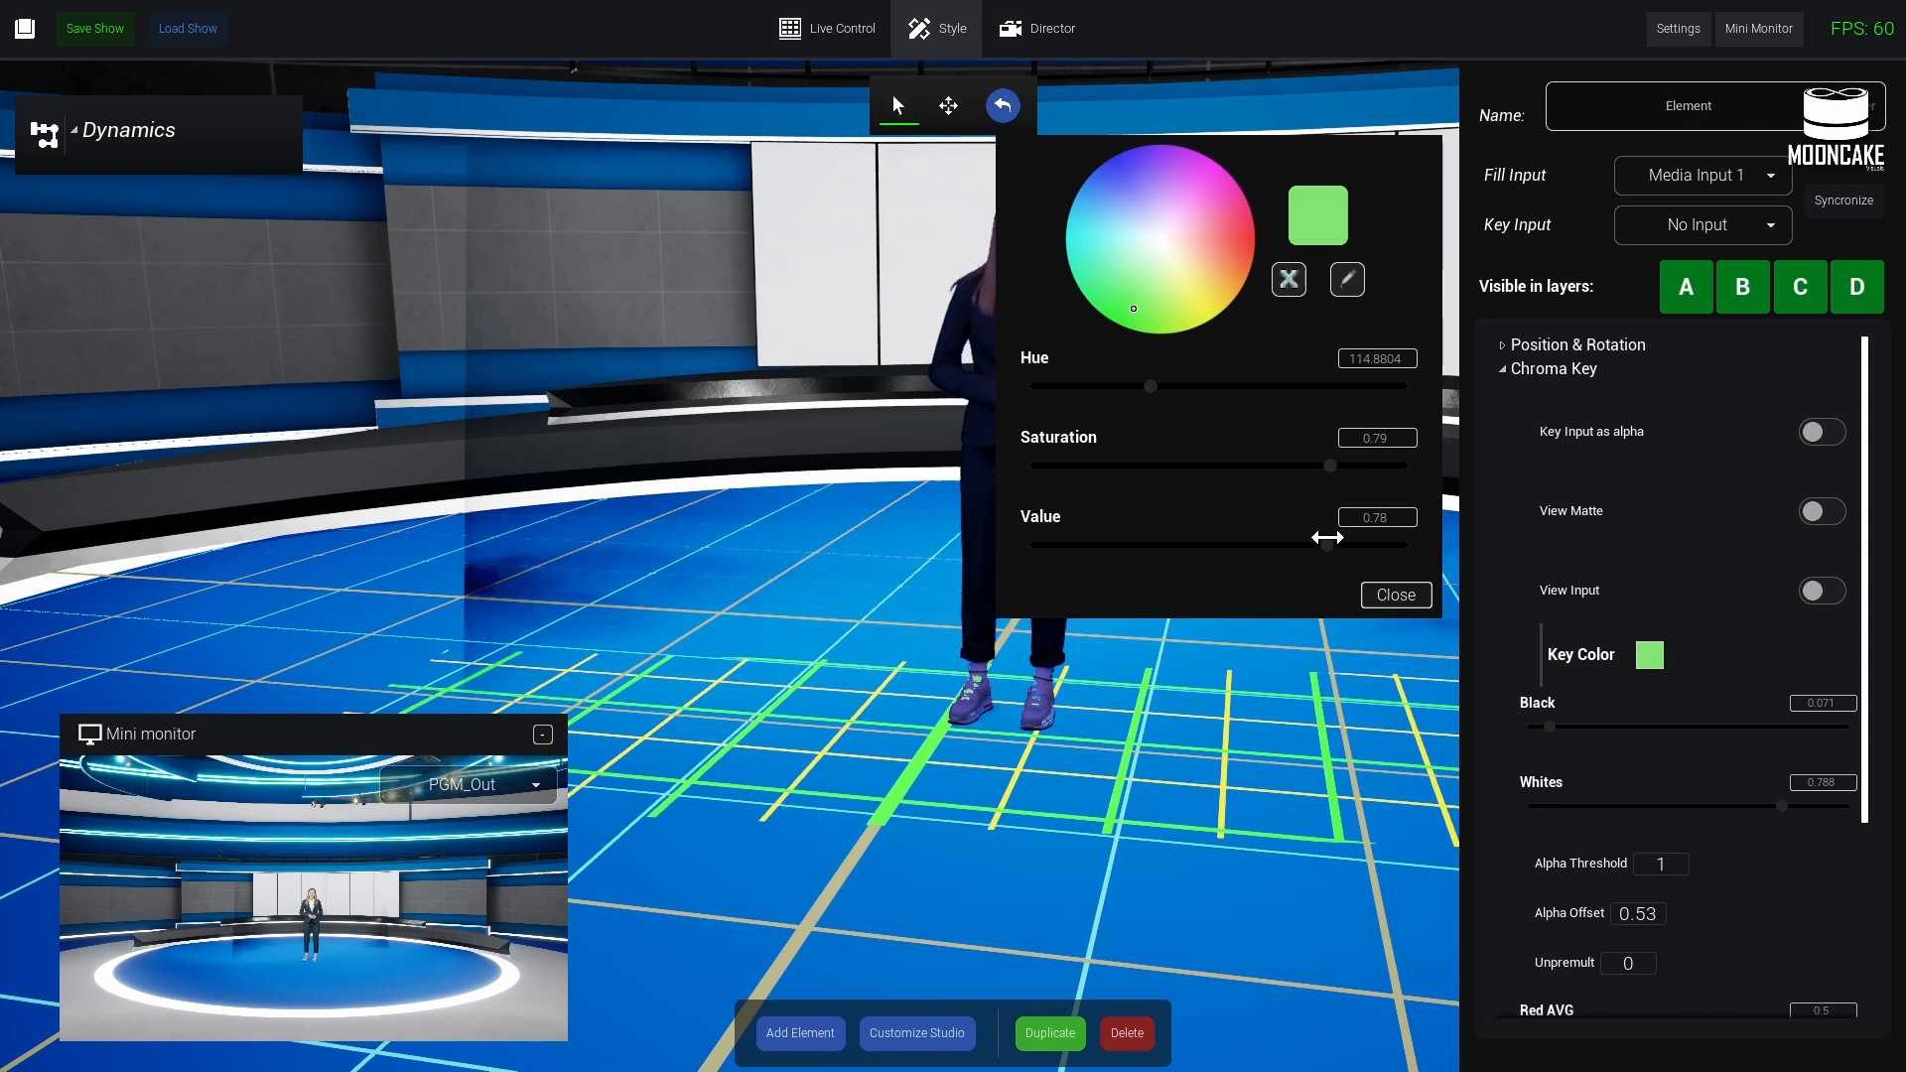
click(1396, 595)
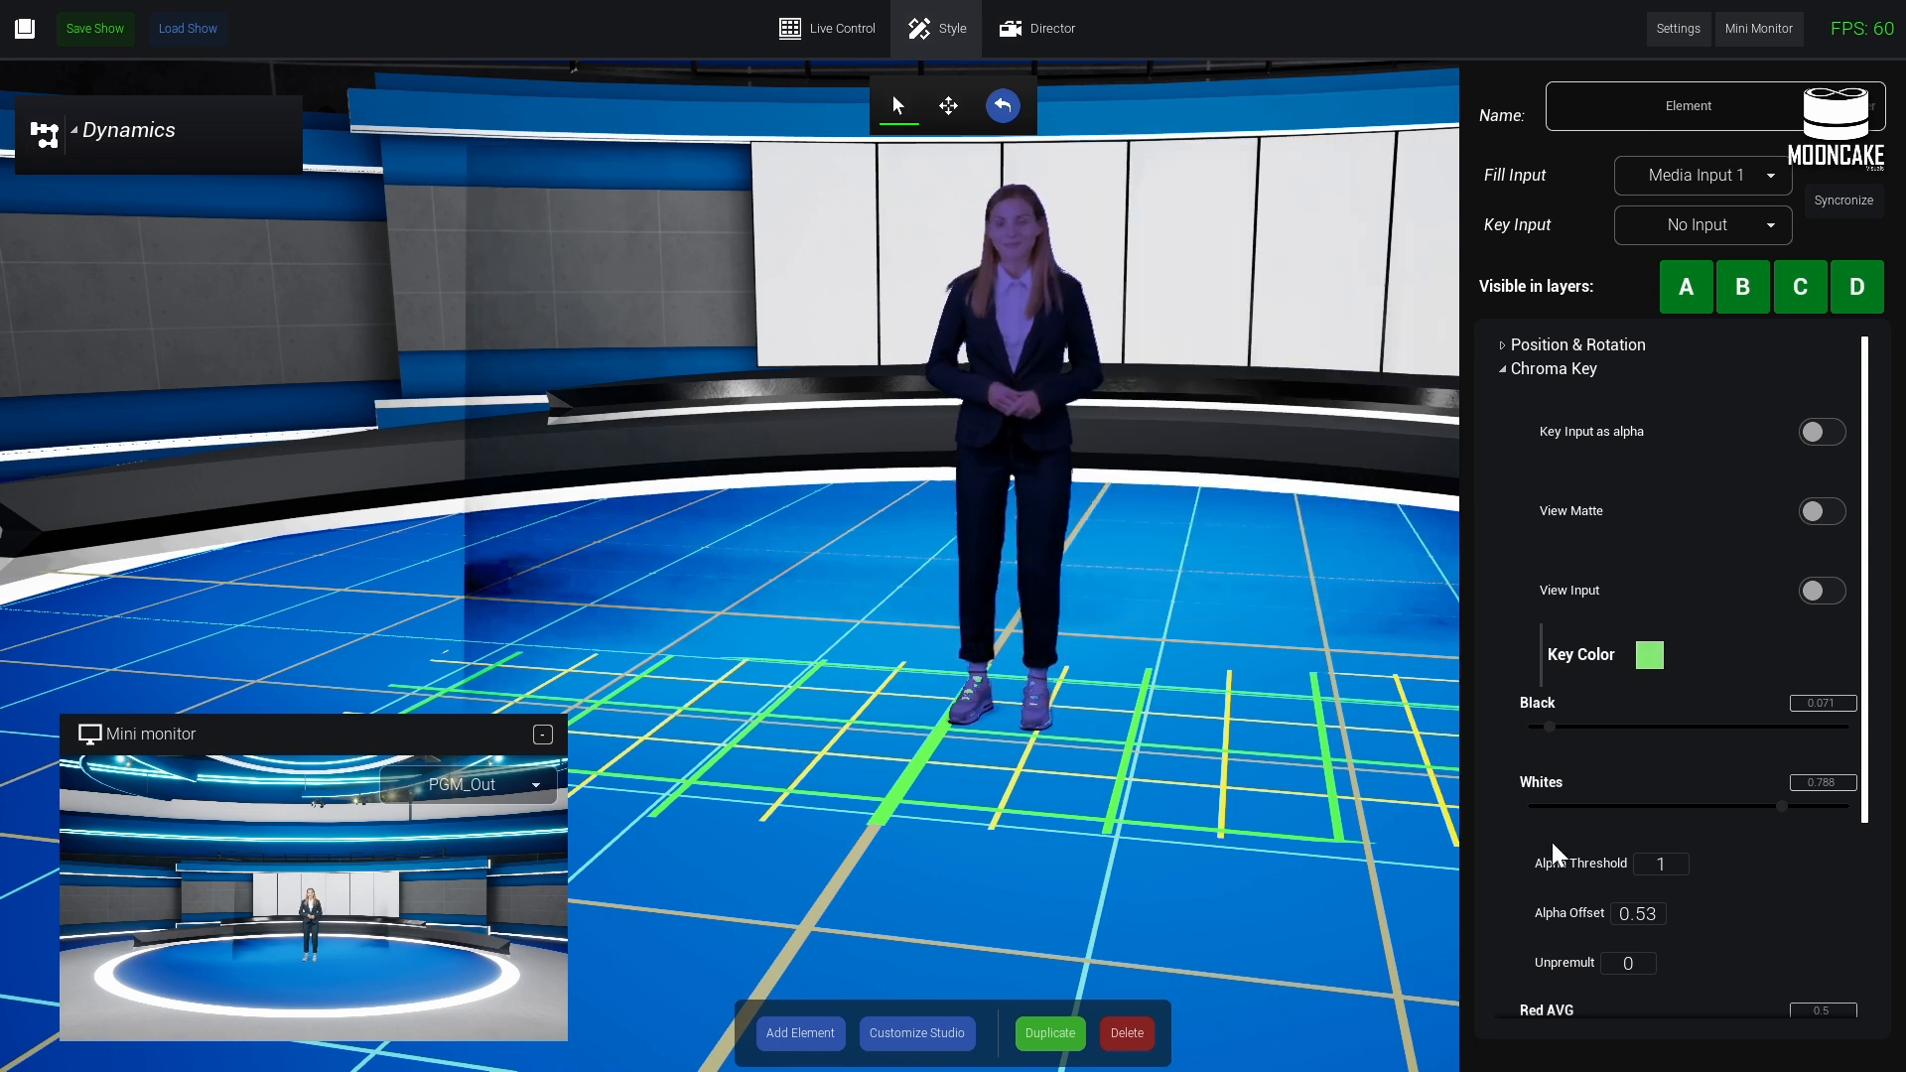
- Set Alpha Offset to 0.64, Unpremult to 1 and Whites to 0.681, and check the key through camera 1
drag(1571, 911, 1579, 910)
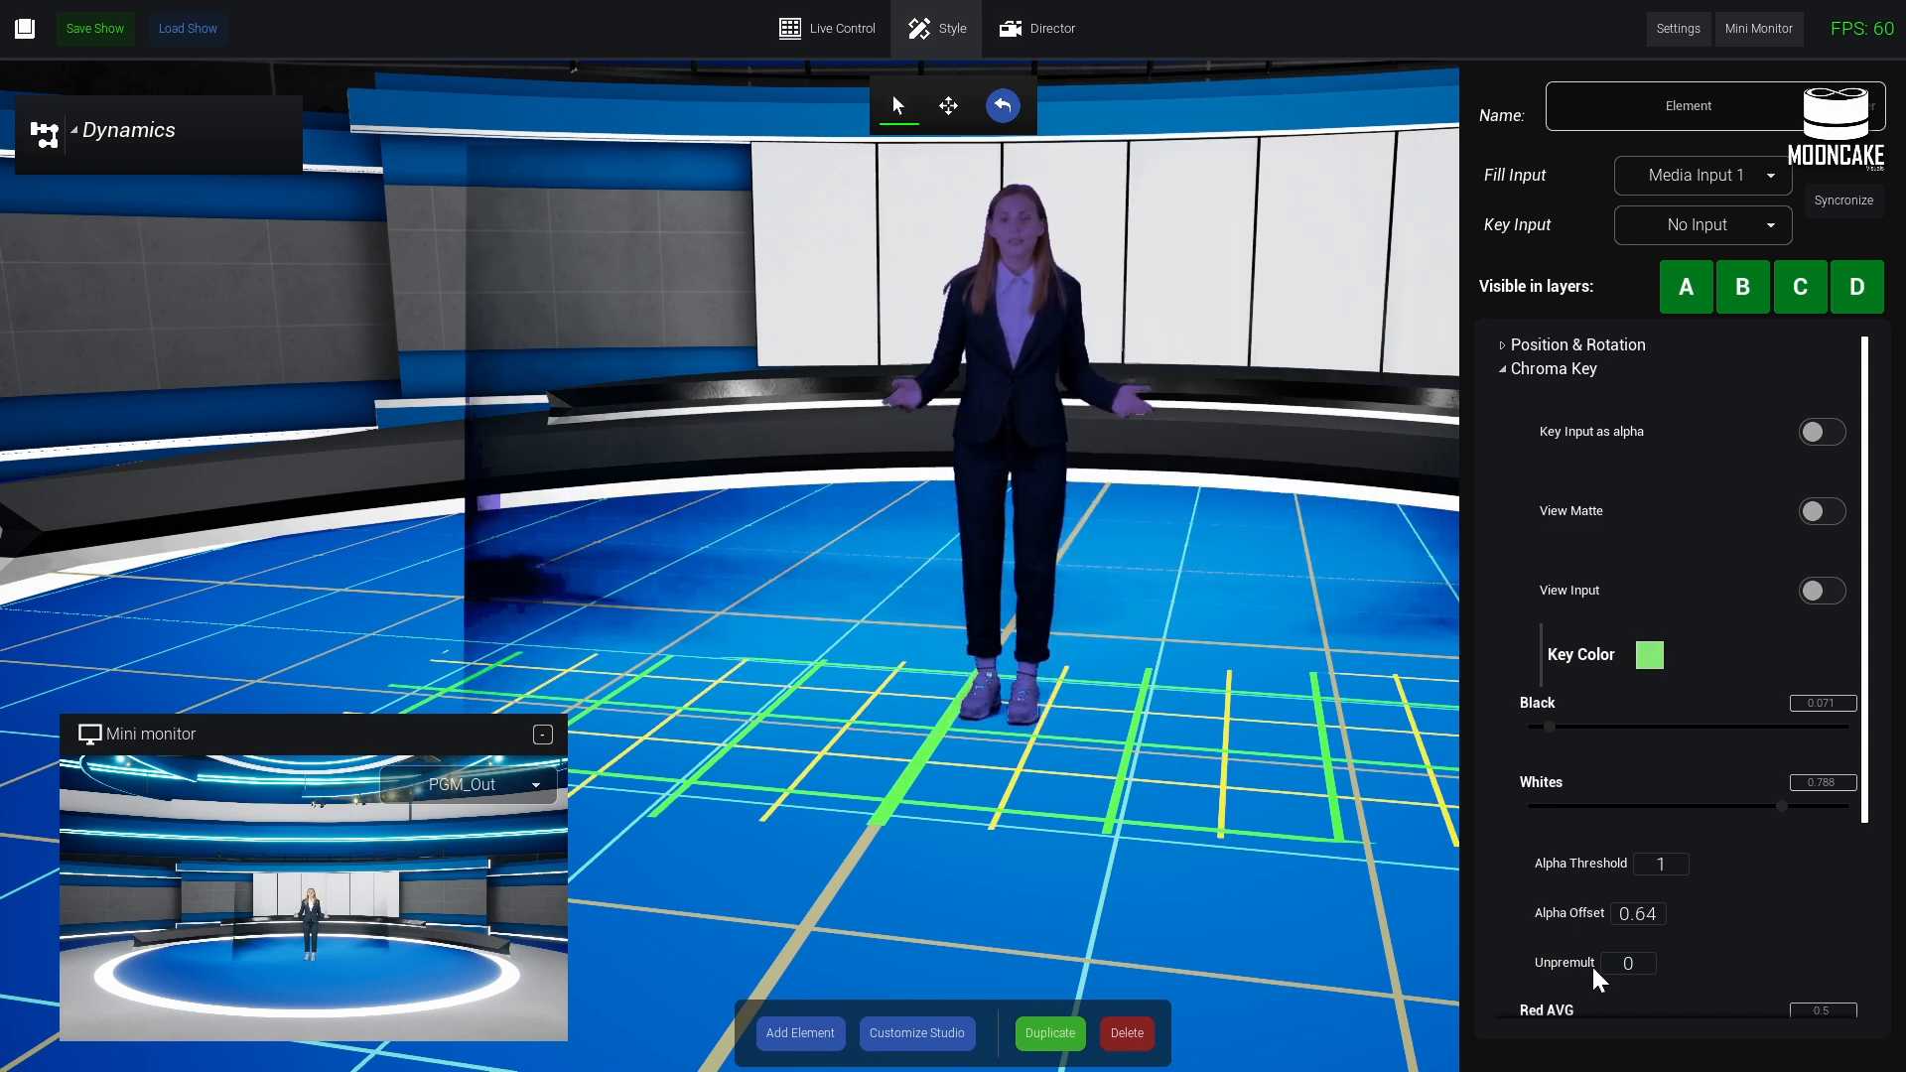
double_click(1626, 962)
text(1)
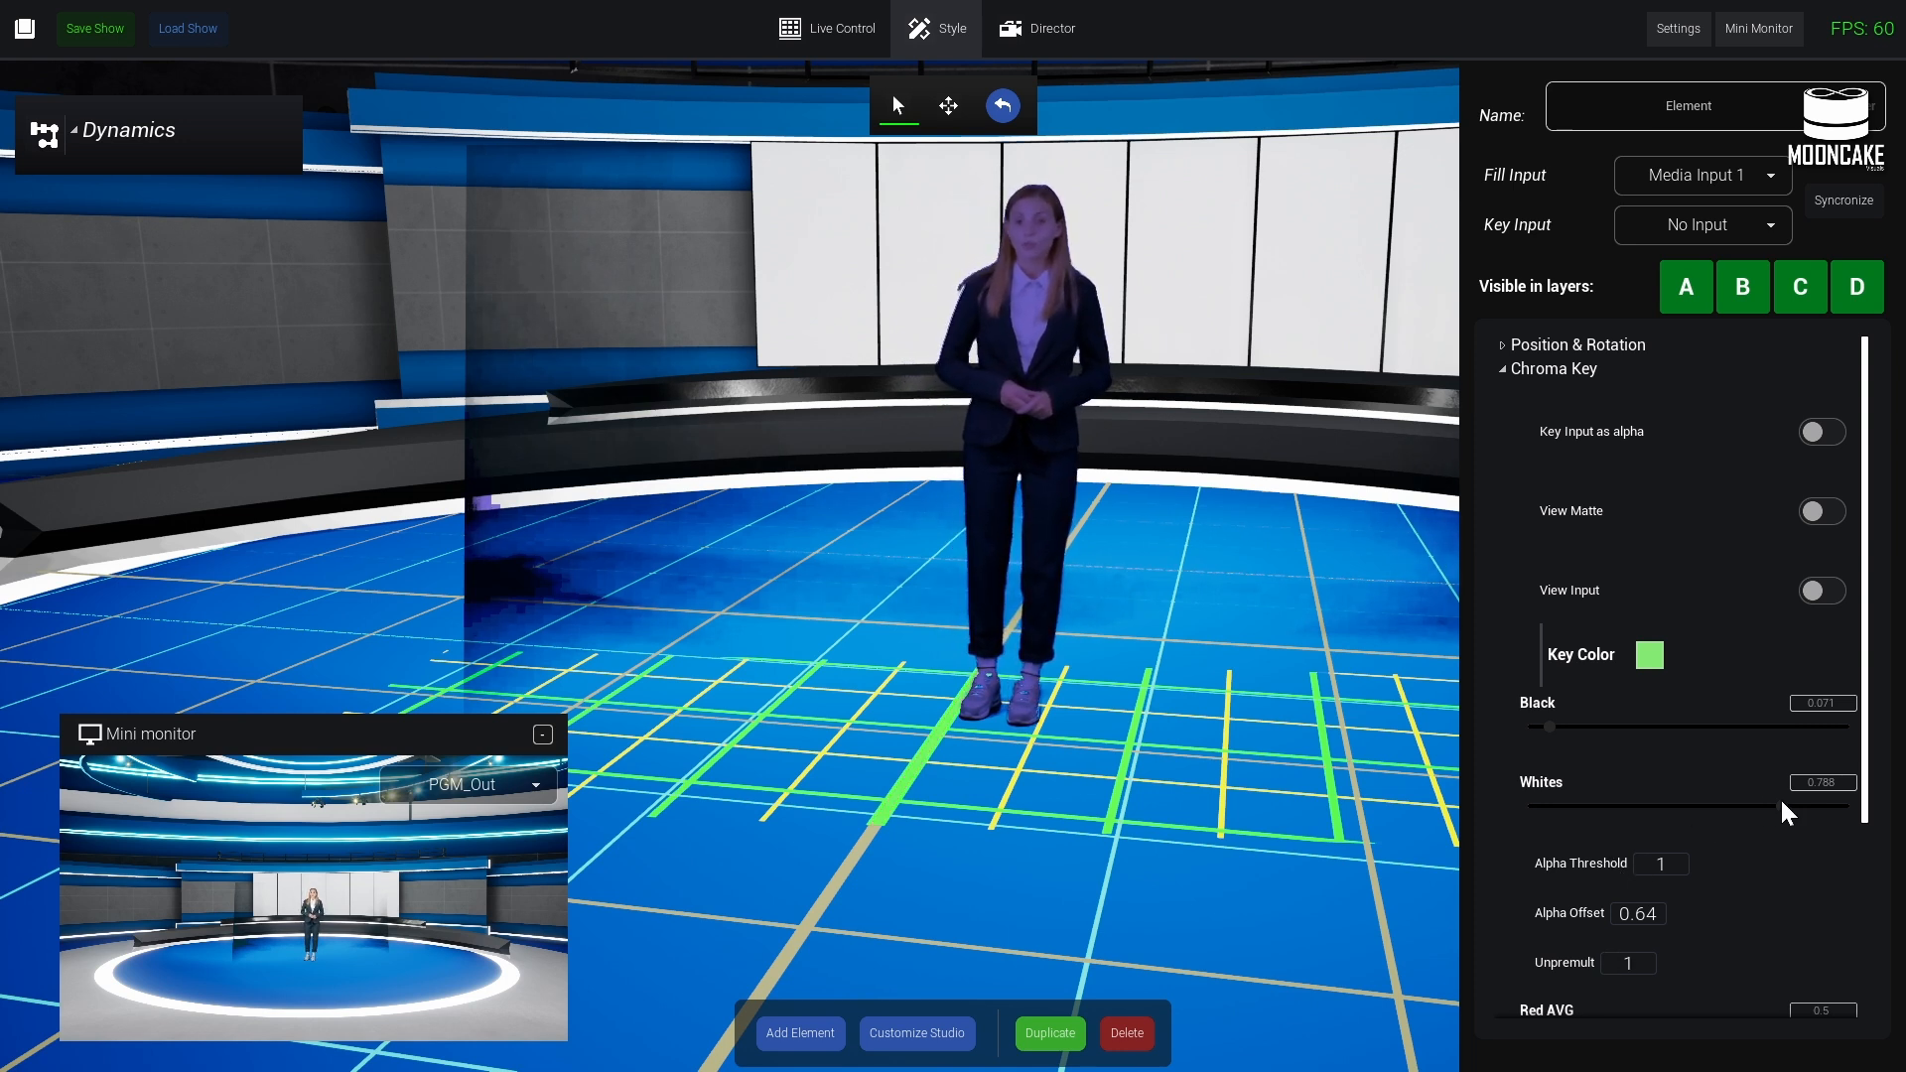
mouse_move(1782, 808)
mouse_down()
mouse_move(1683, 803)
mouse_move(1749, 800)
mouse_up()
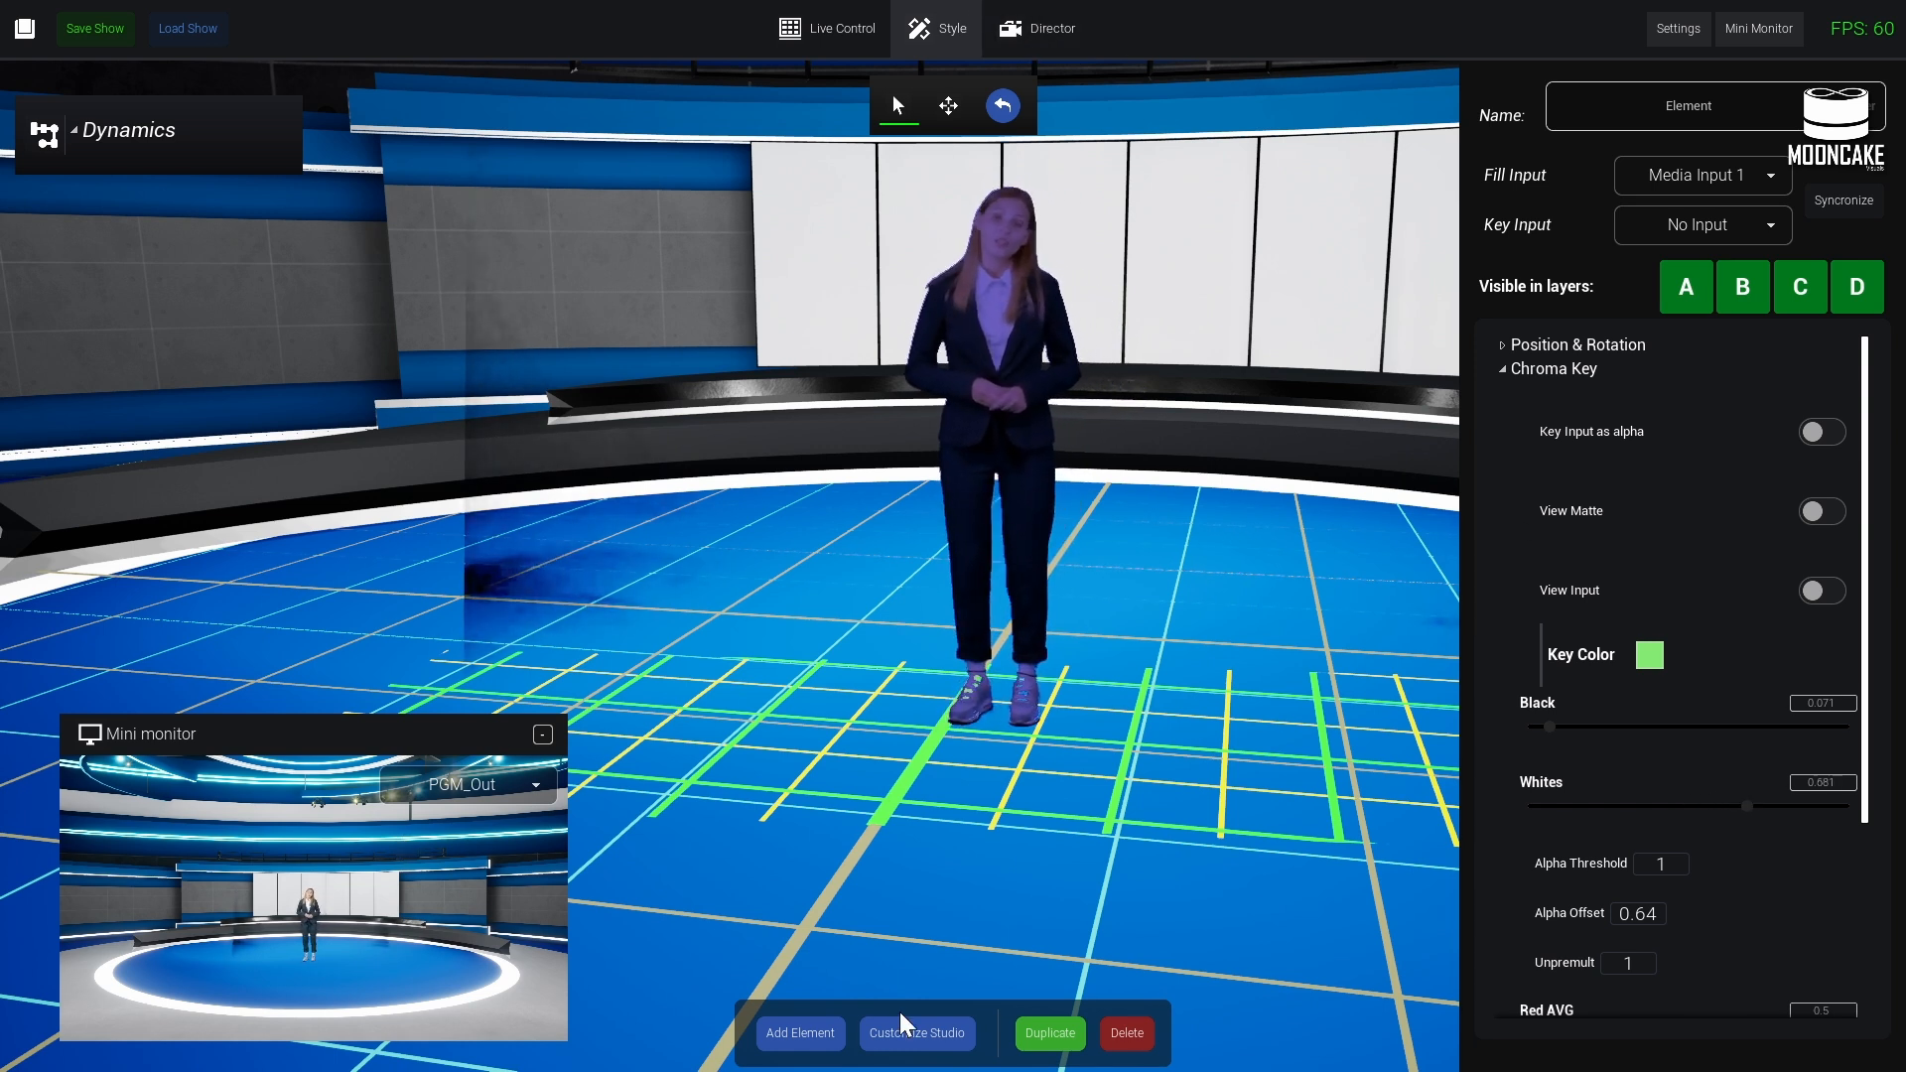
click(1042, 35)
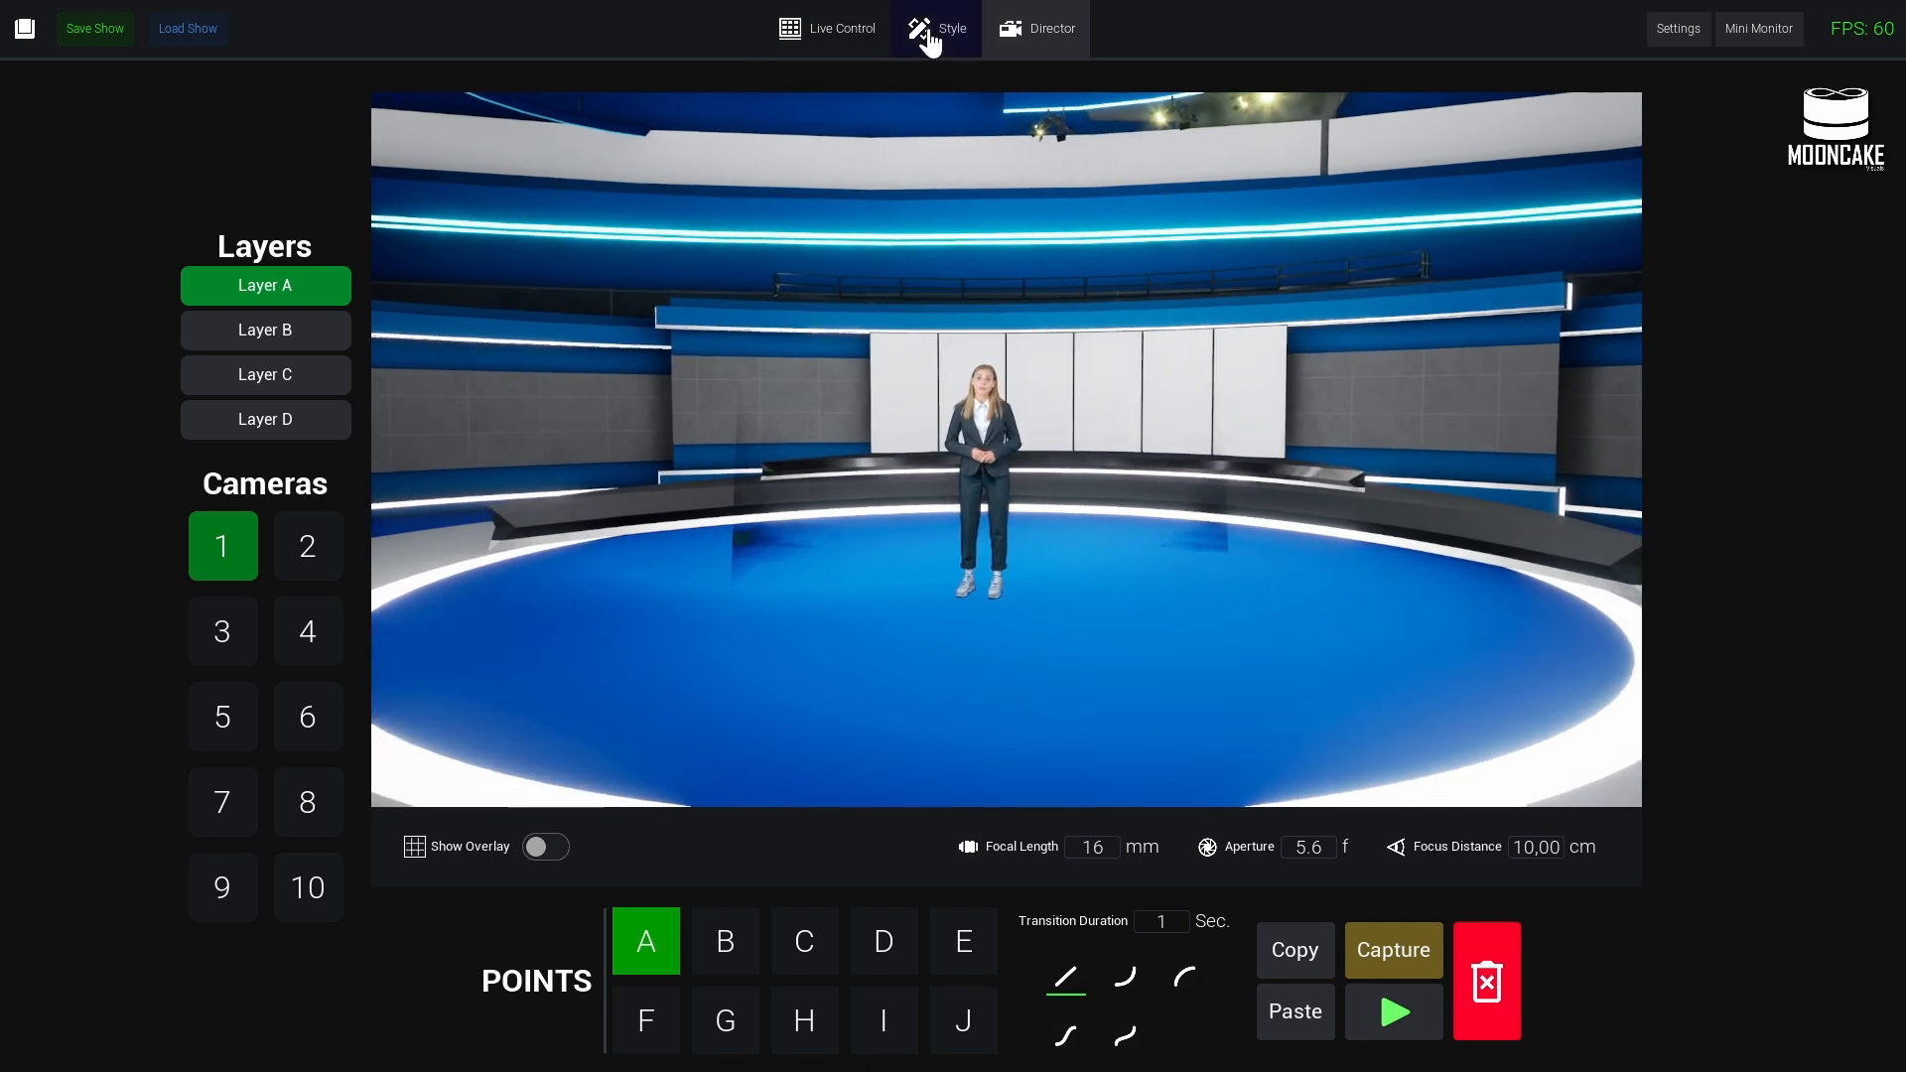
click(926, 32)
- Change the Key Color to a darker, more saturated bluish green and set Black to 0.246
click(1648, 657)
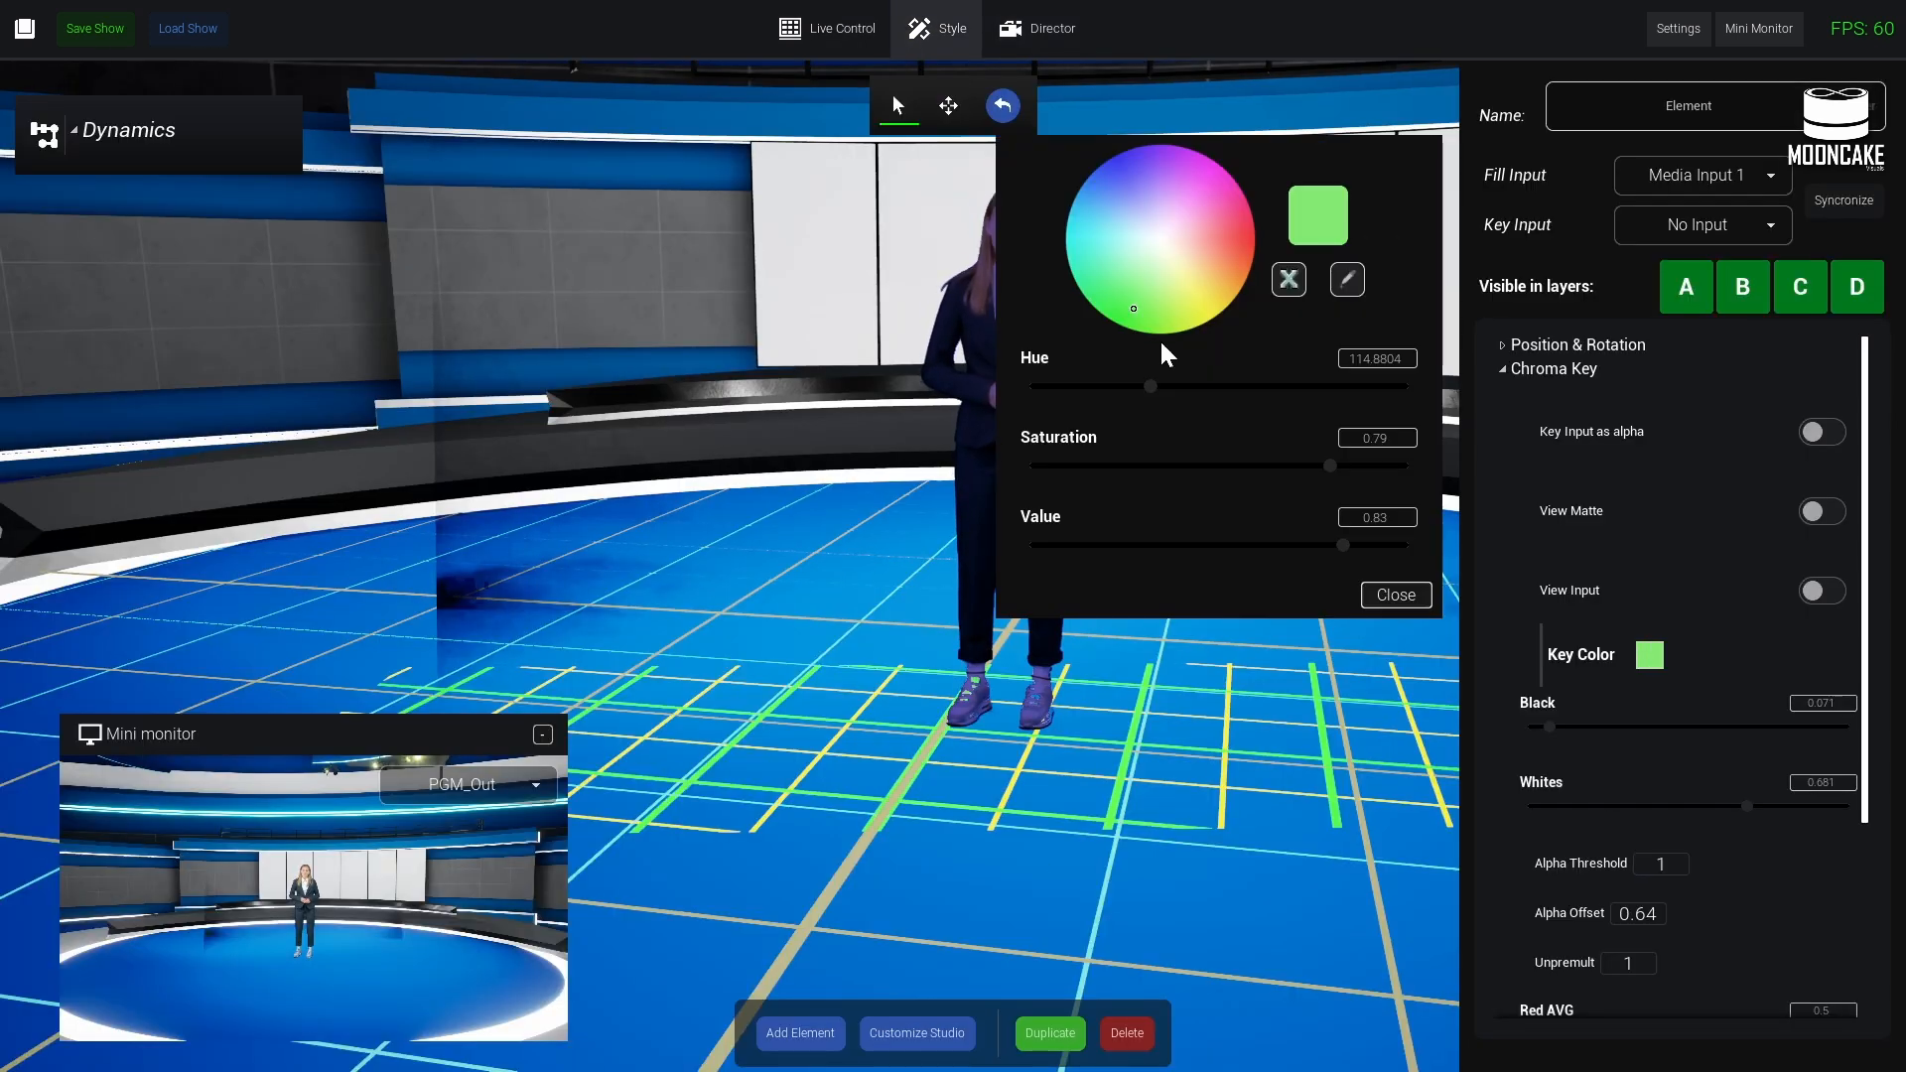
mouse_move(1132, 310)
mouse_down()
mouse_move(1074, 313)
mouse_move(1085, 353)
mouse_up()
drag(1343, 546, 1298, 539)
click(1396, 594)
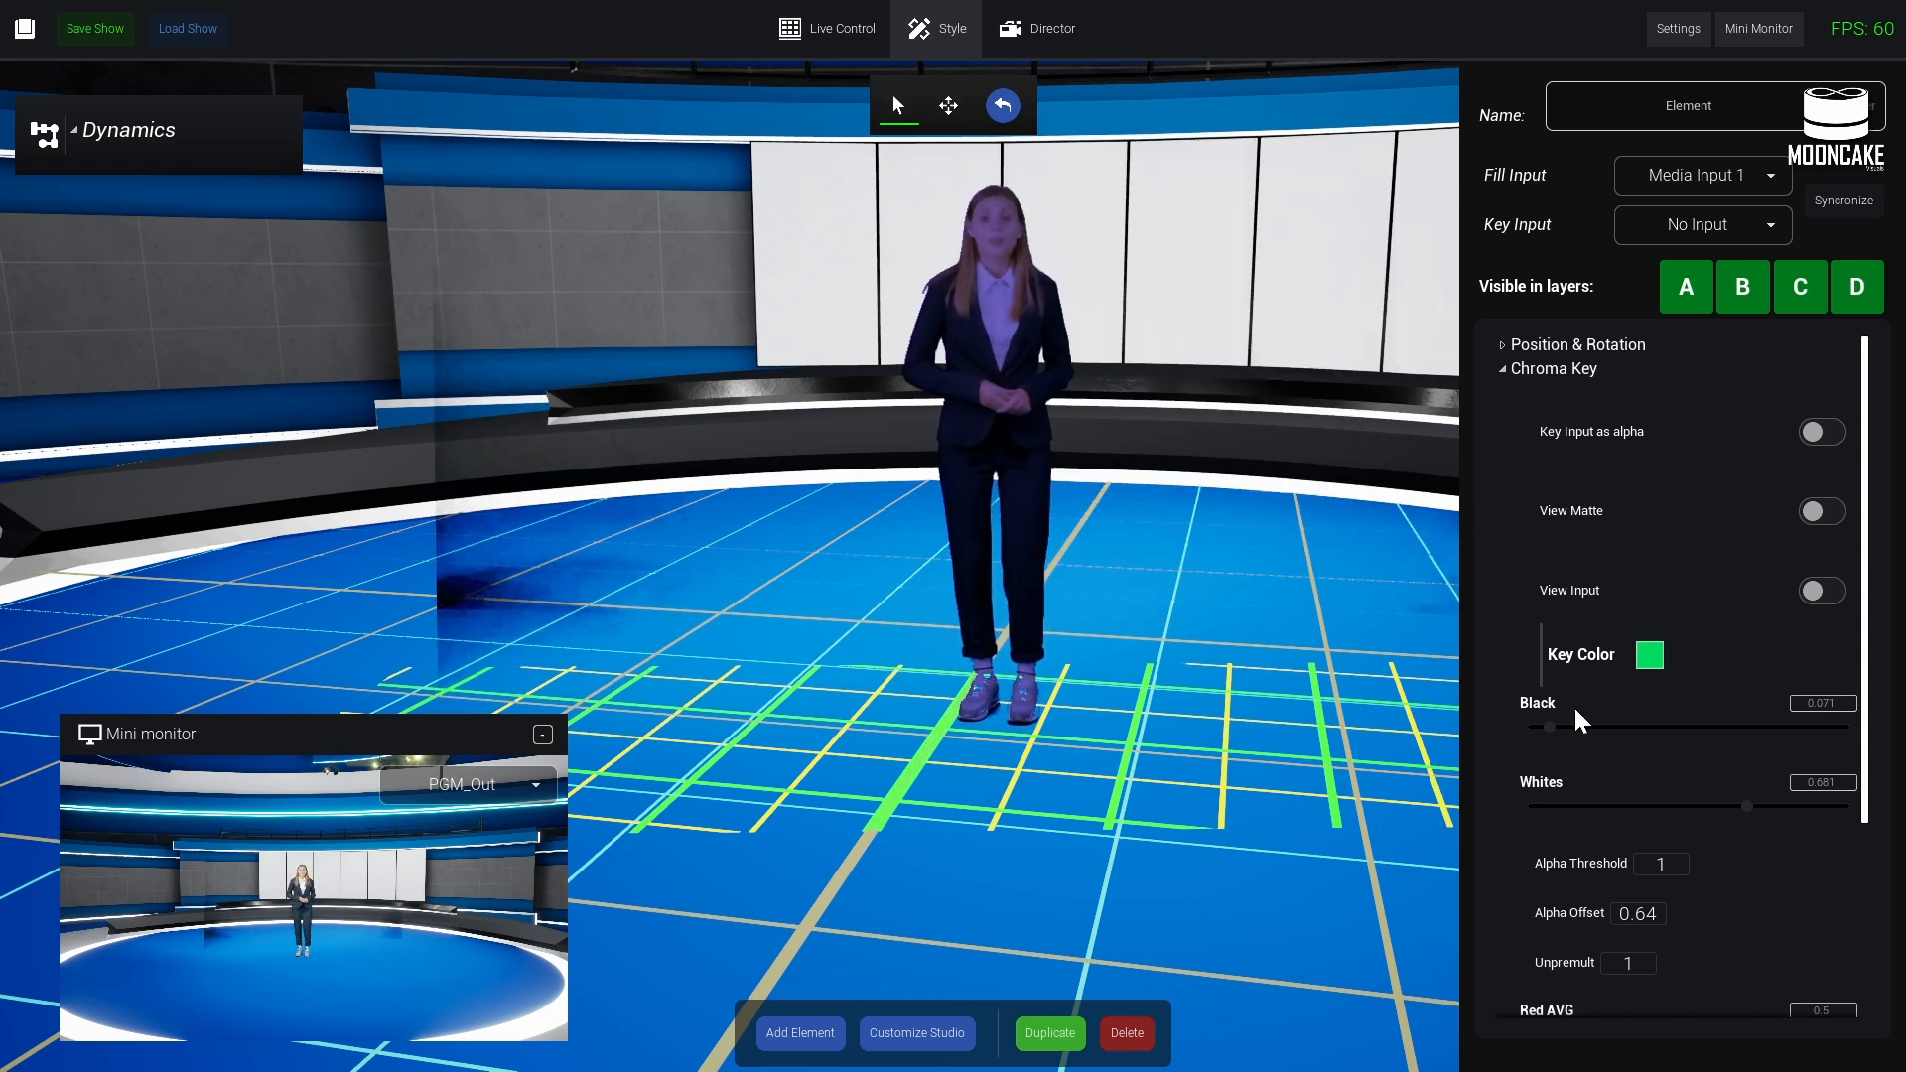
drag(1550, 725, 1557, 726)
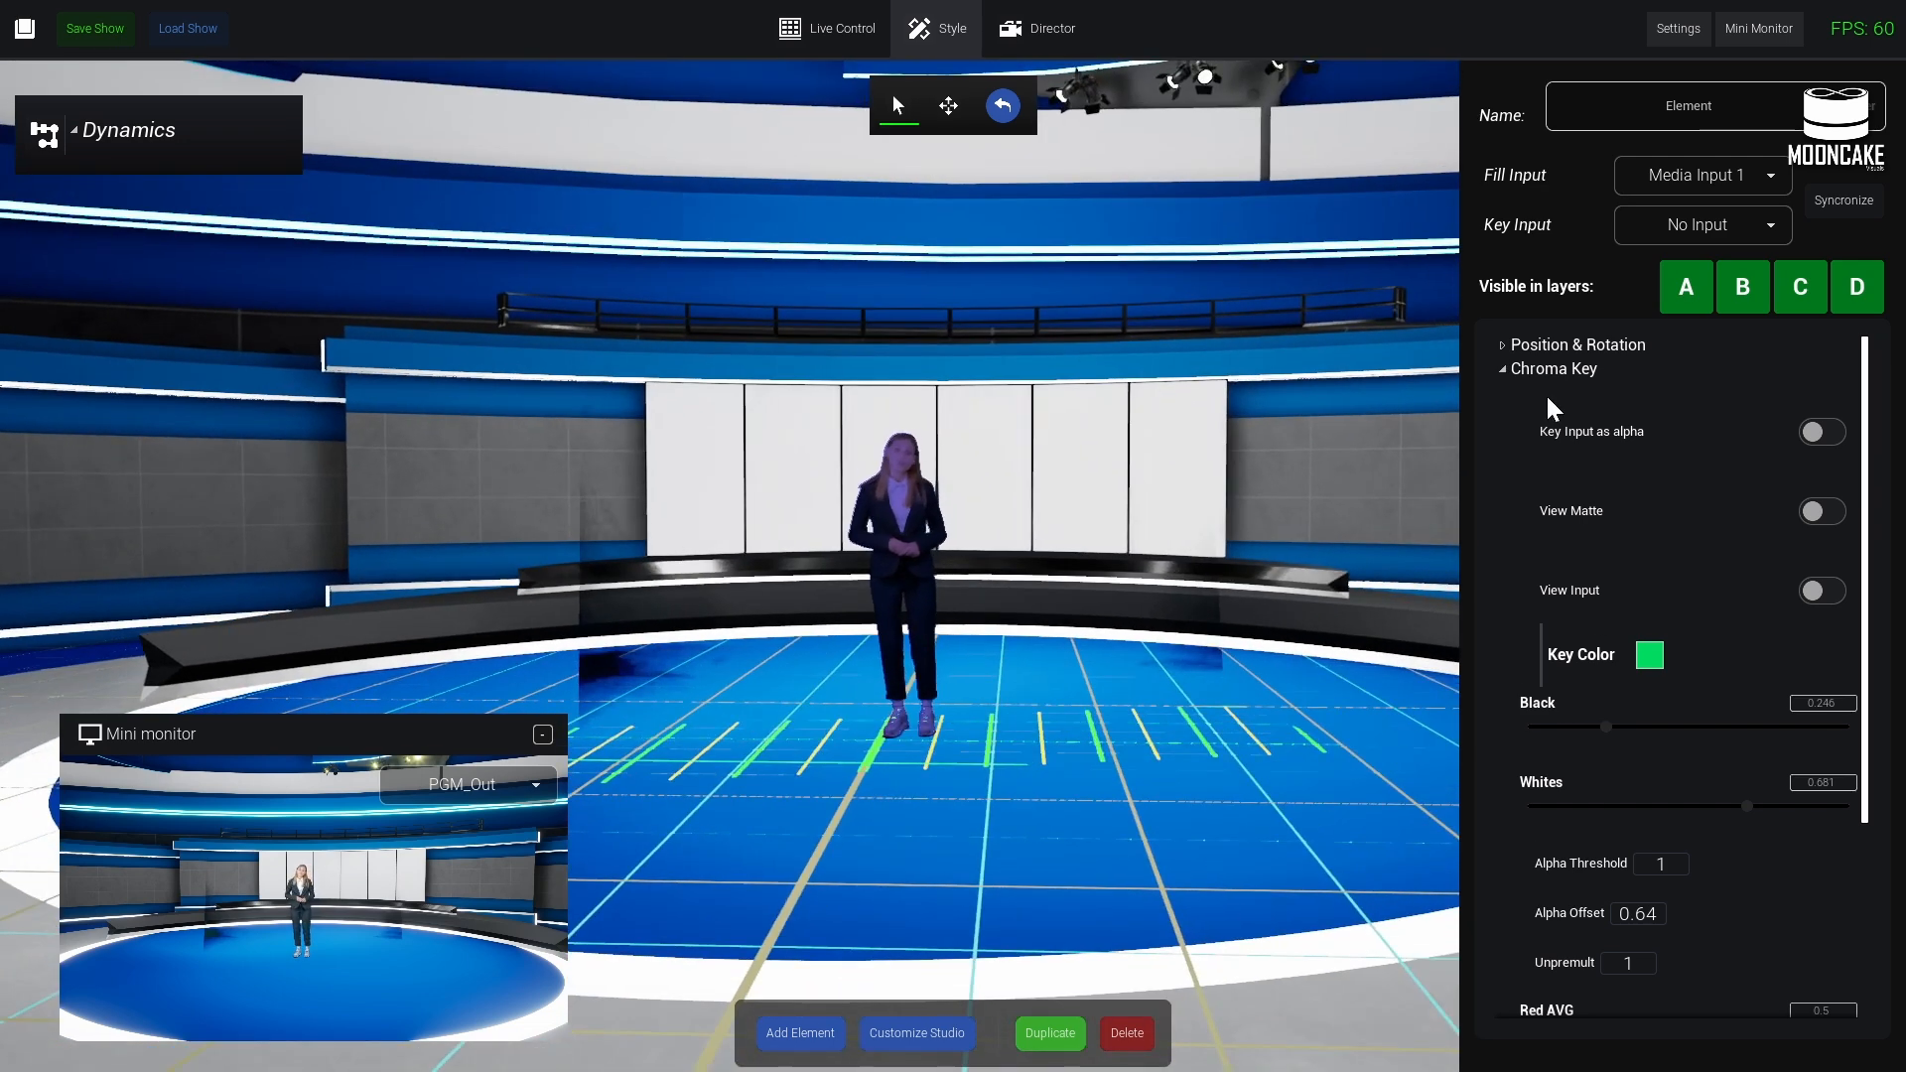
- Enable cropping for the talent and set Crop Right to 0.24 and Crop Left to 0.29
click(1506, 369)
click(1503, 395)
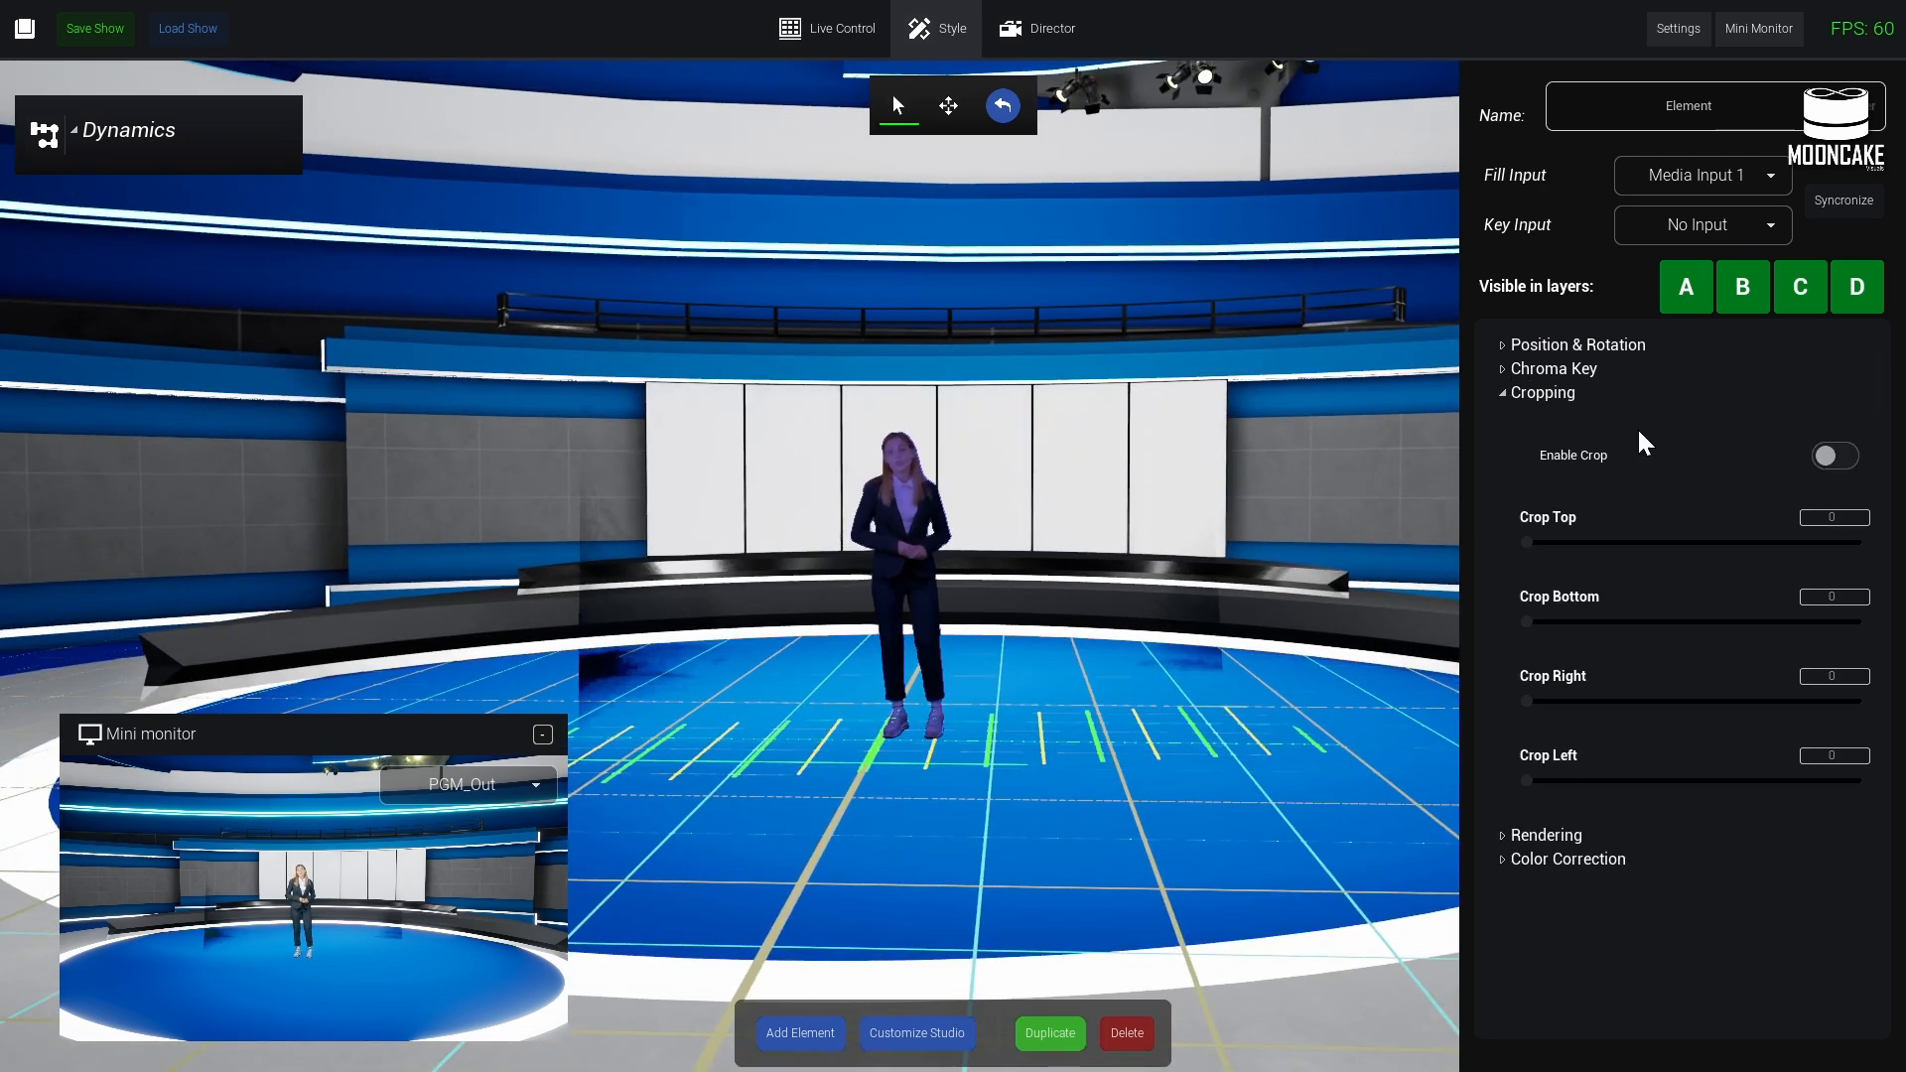
click(1836, 455)
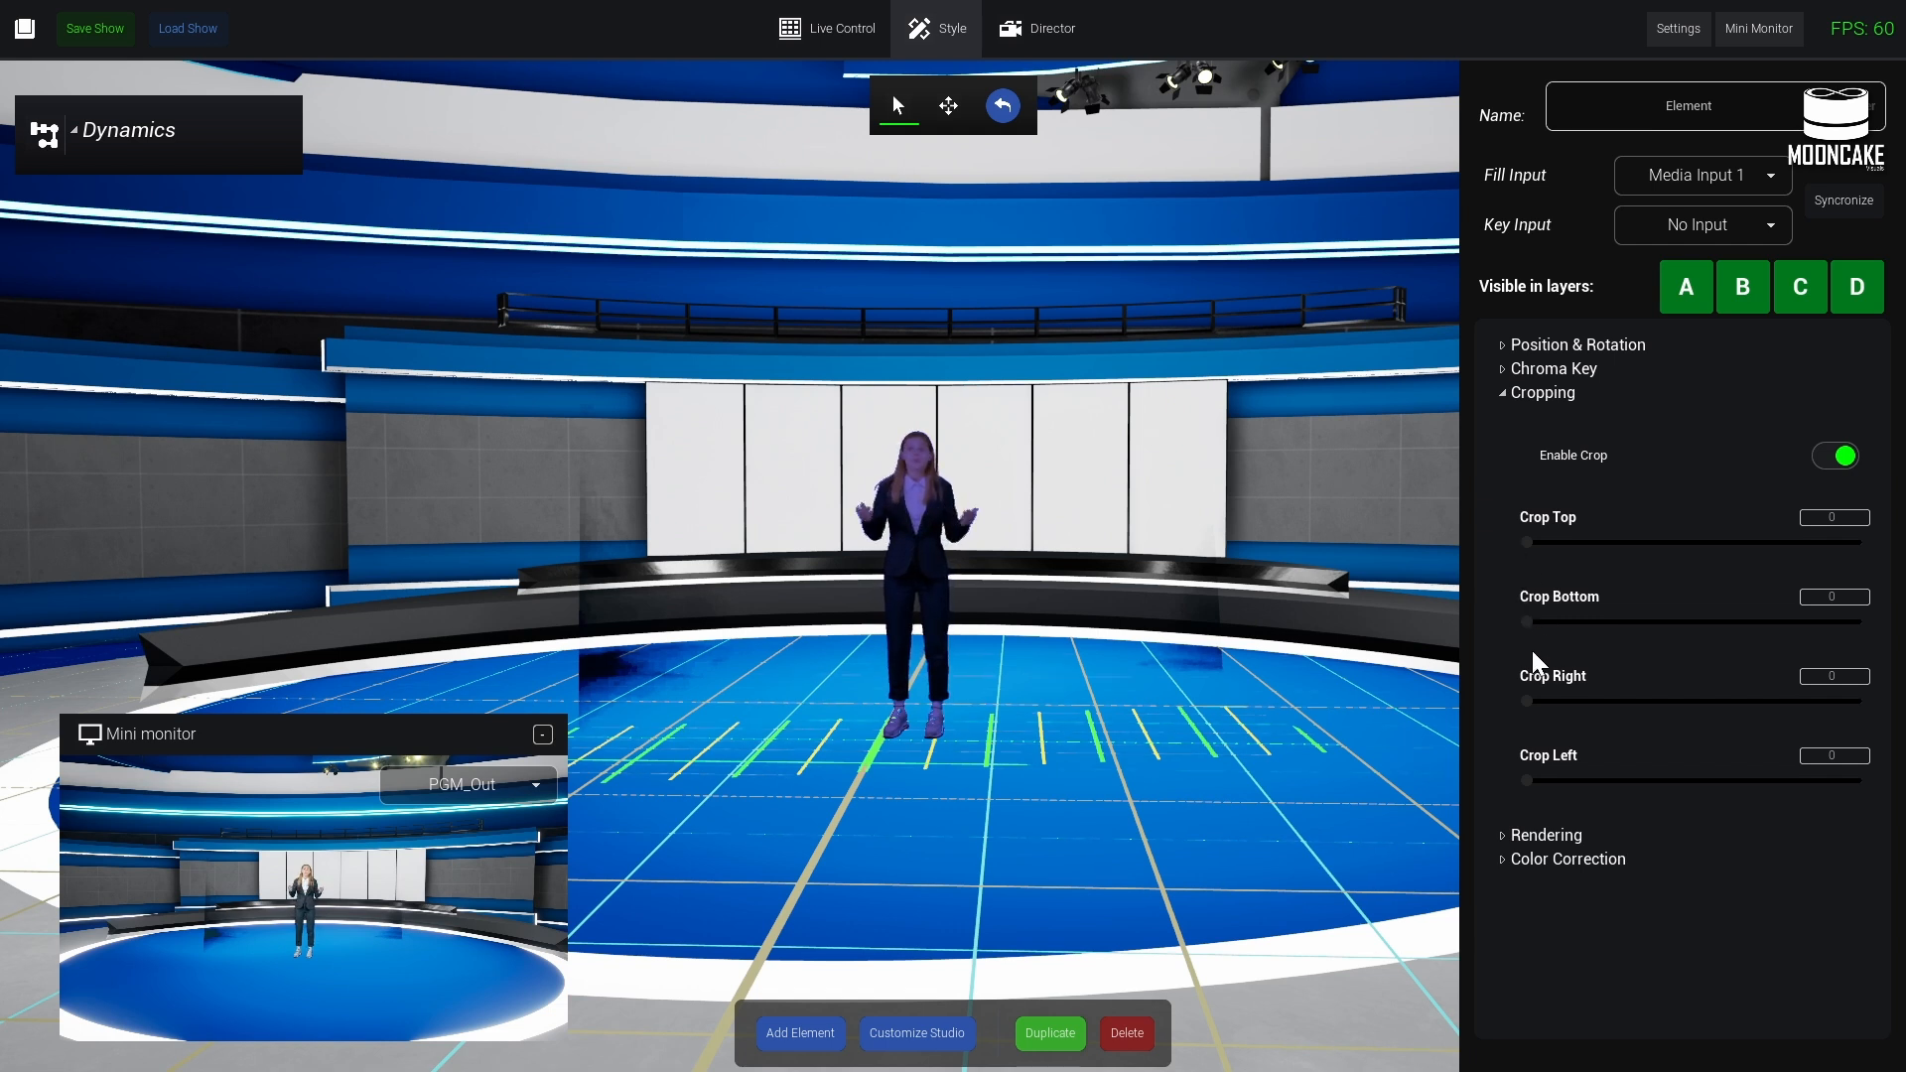
drag(1529, 701, 1551, 695)
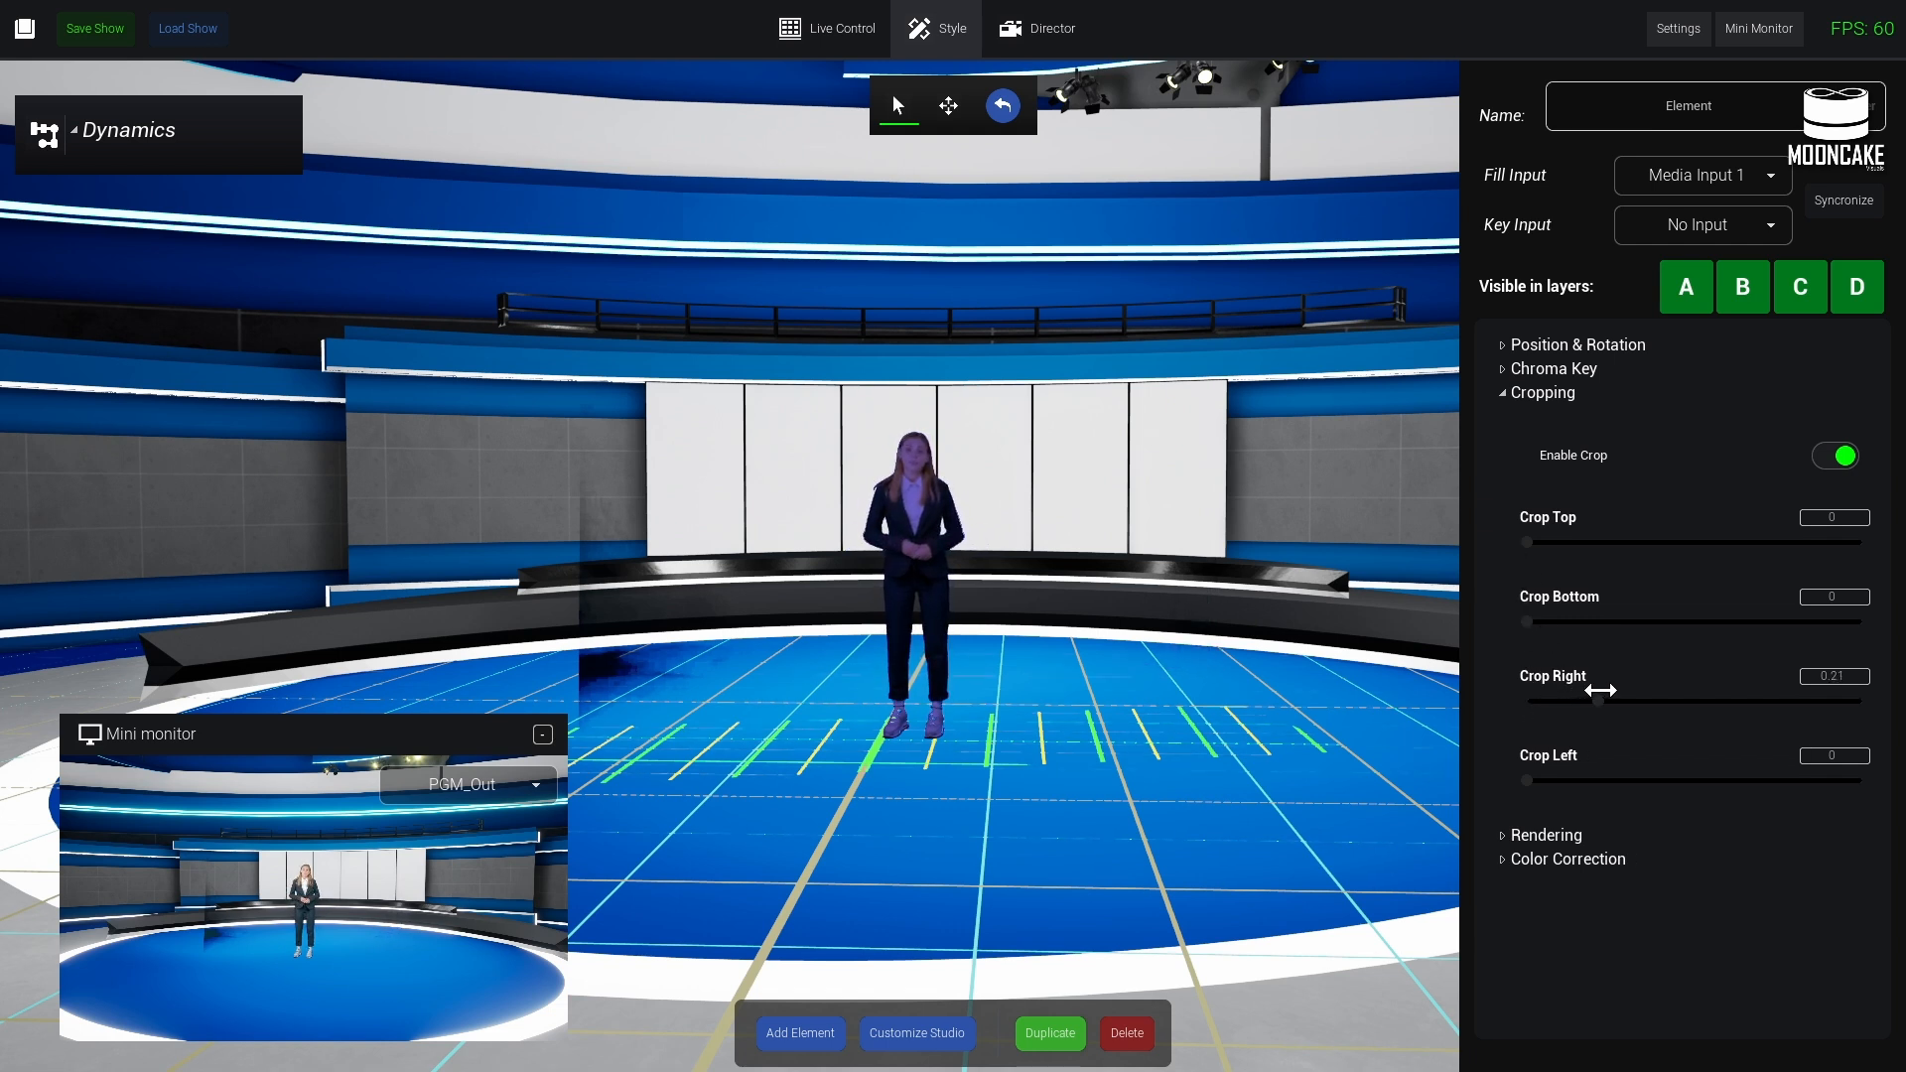
drag(1551, 778, 1626, 772)
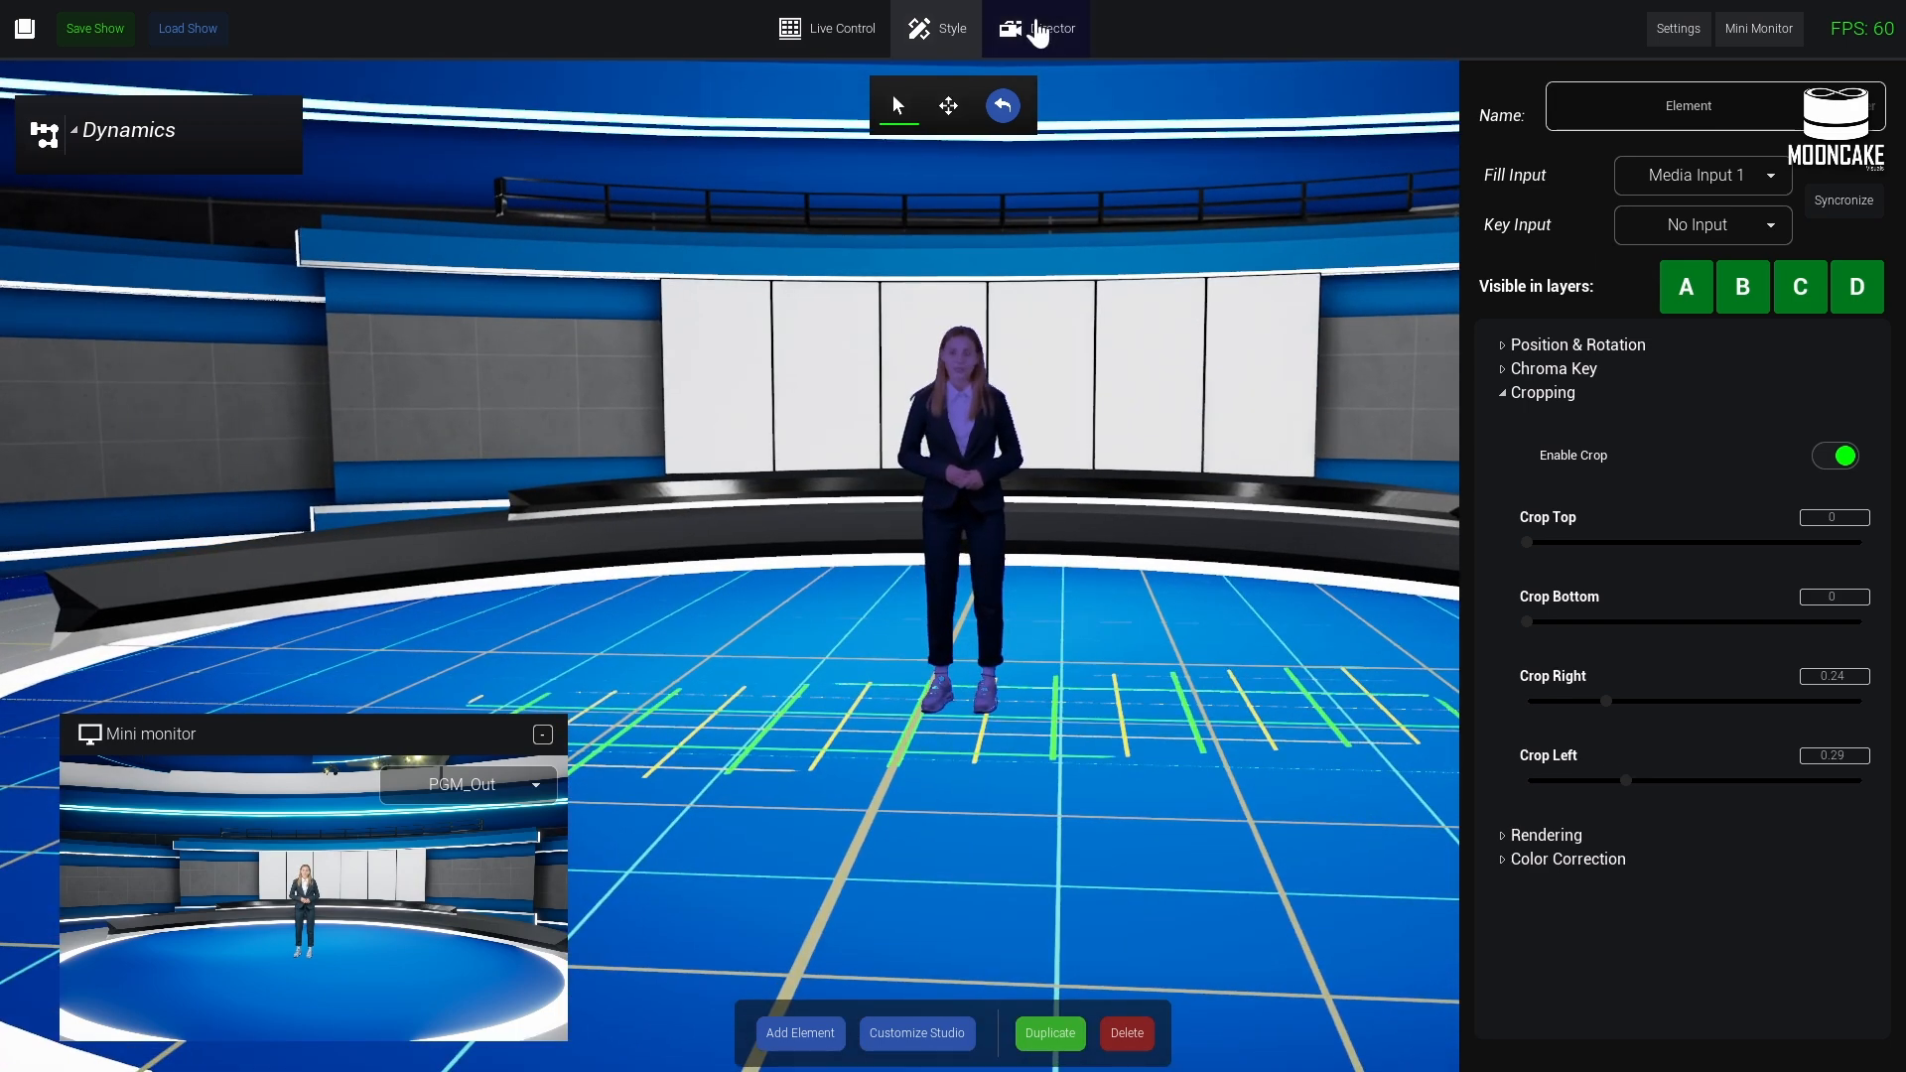
- Frame the talent closer in full length with camera 1 and move the mini monitor slightly higher in the Style view
click(1037, 33)
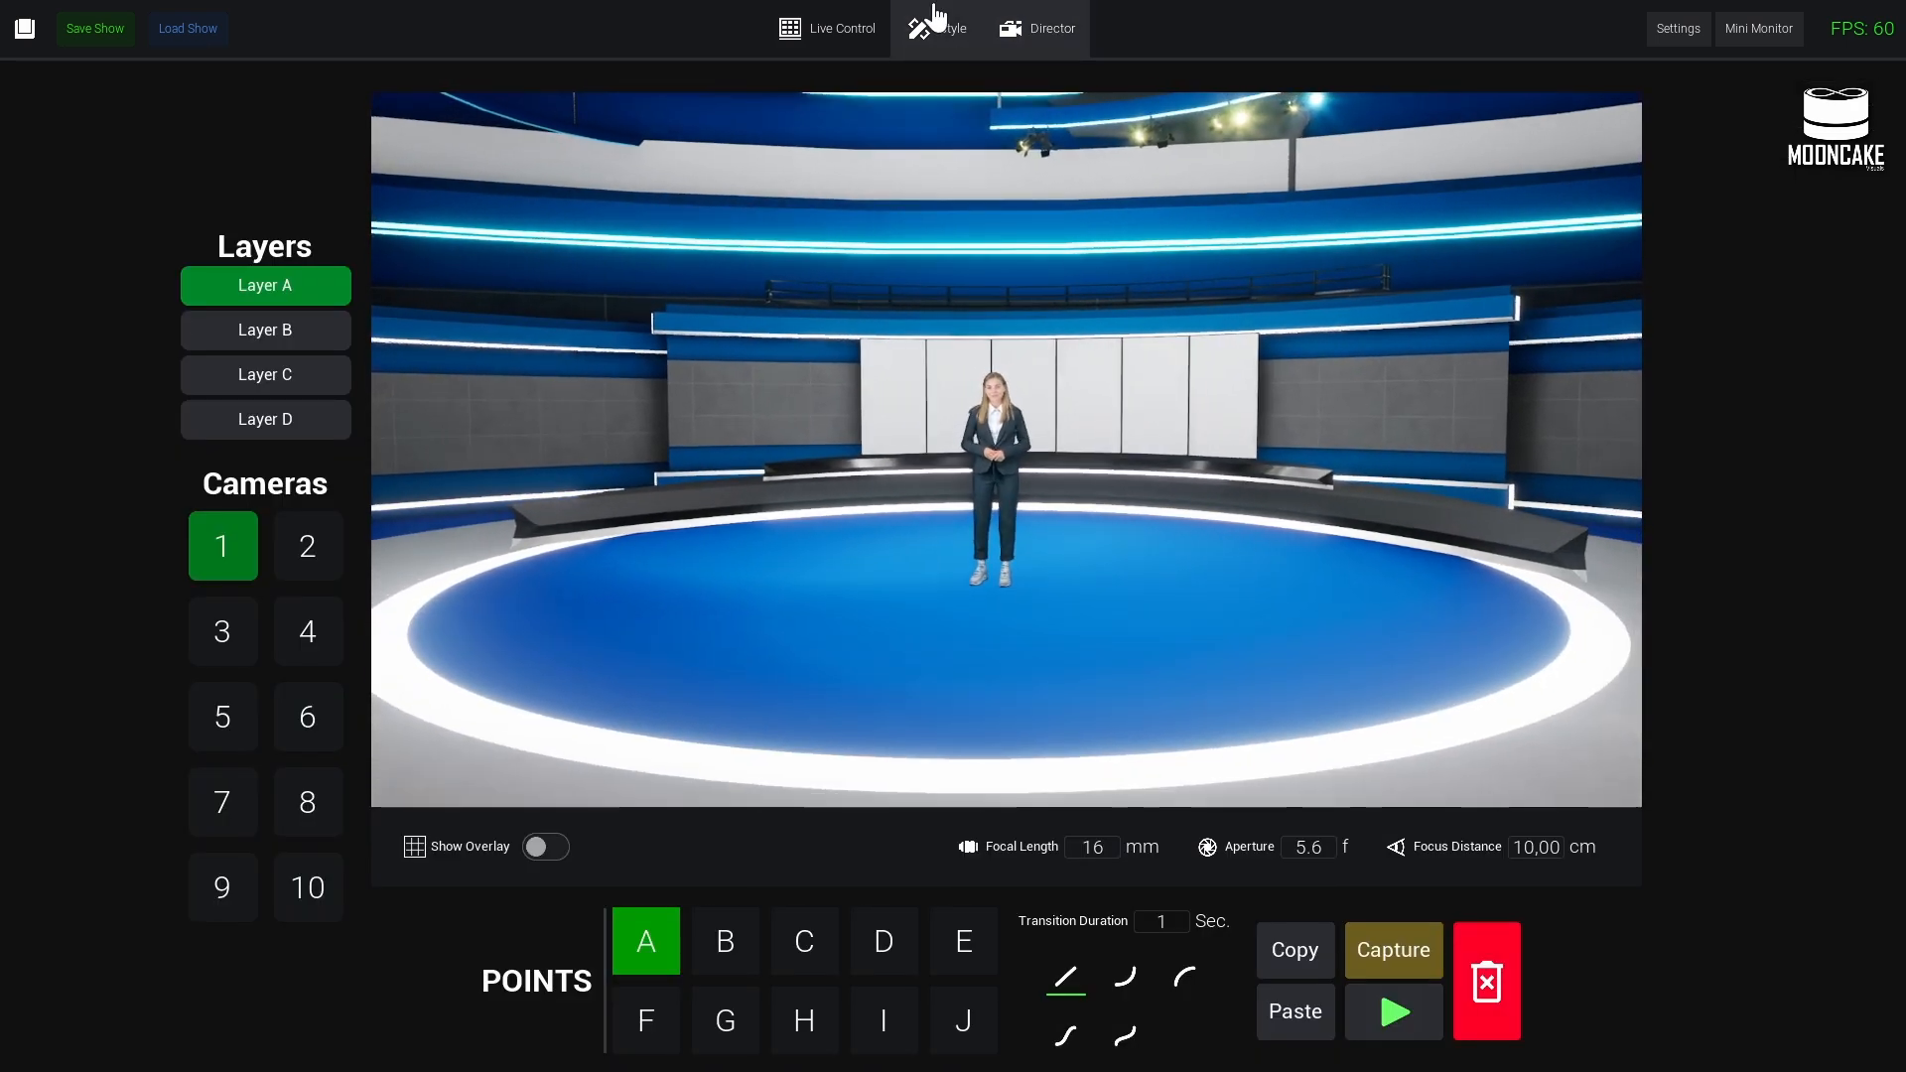
click(938, 27)
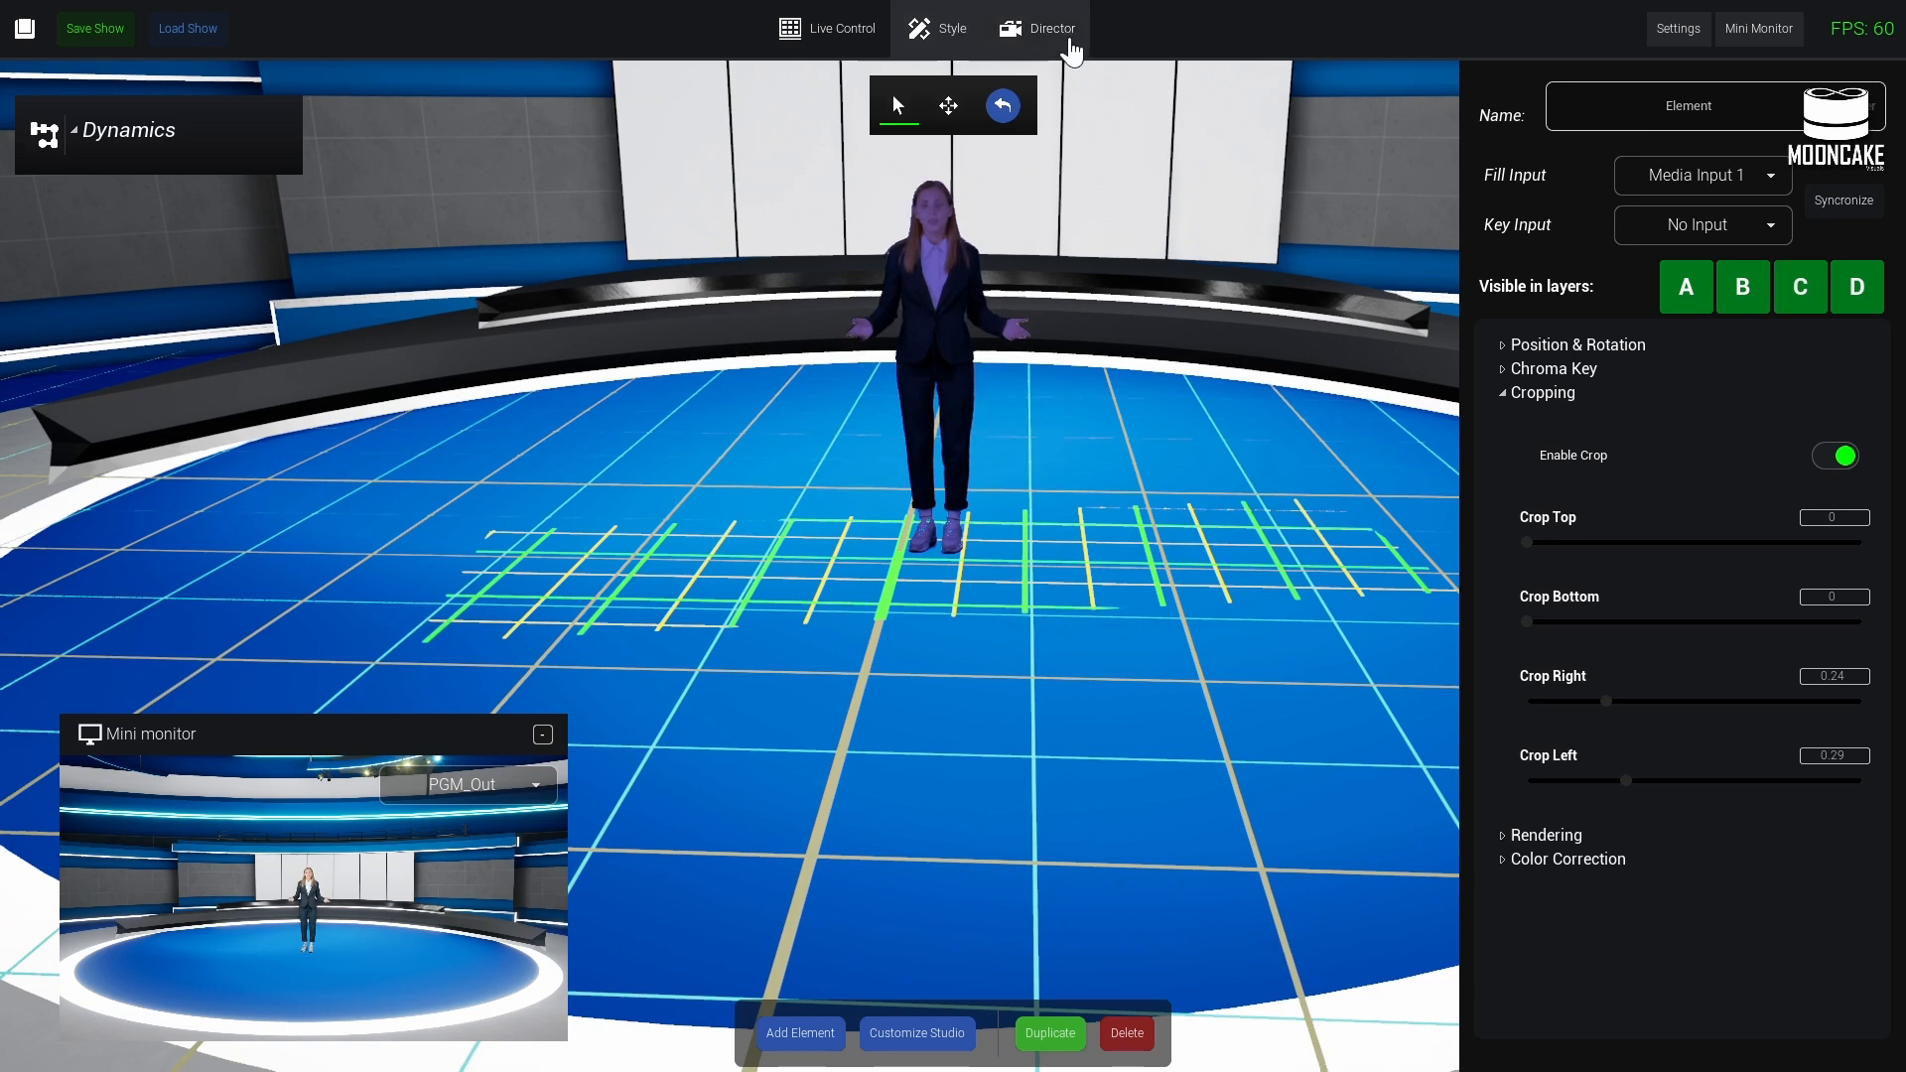
click(1069, 50)
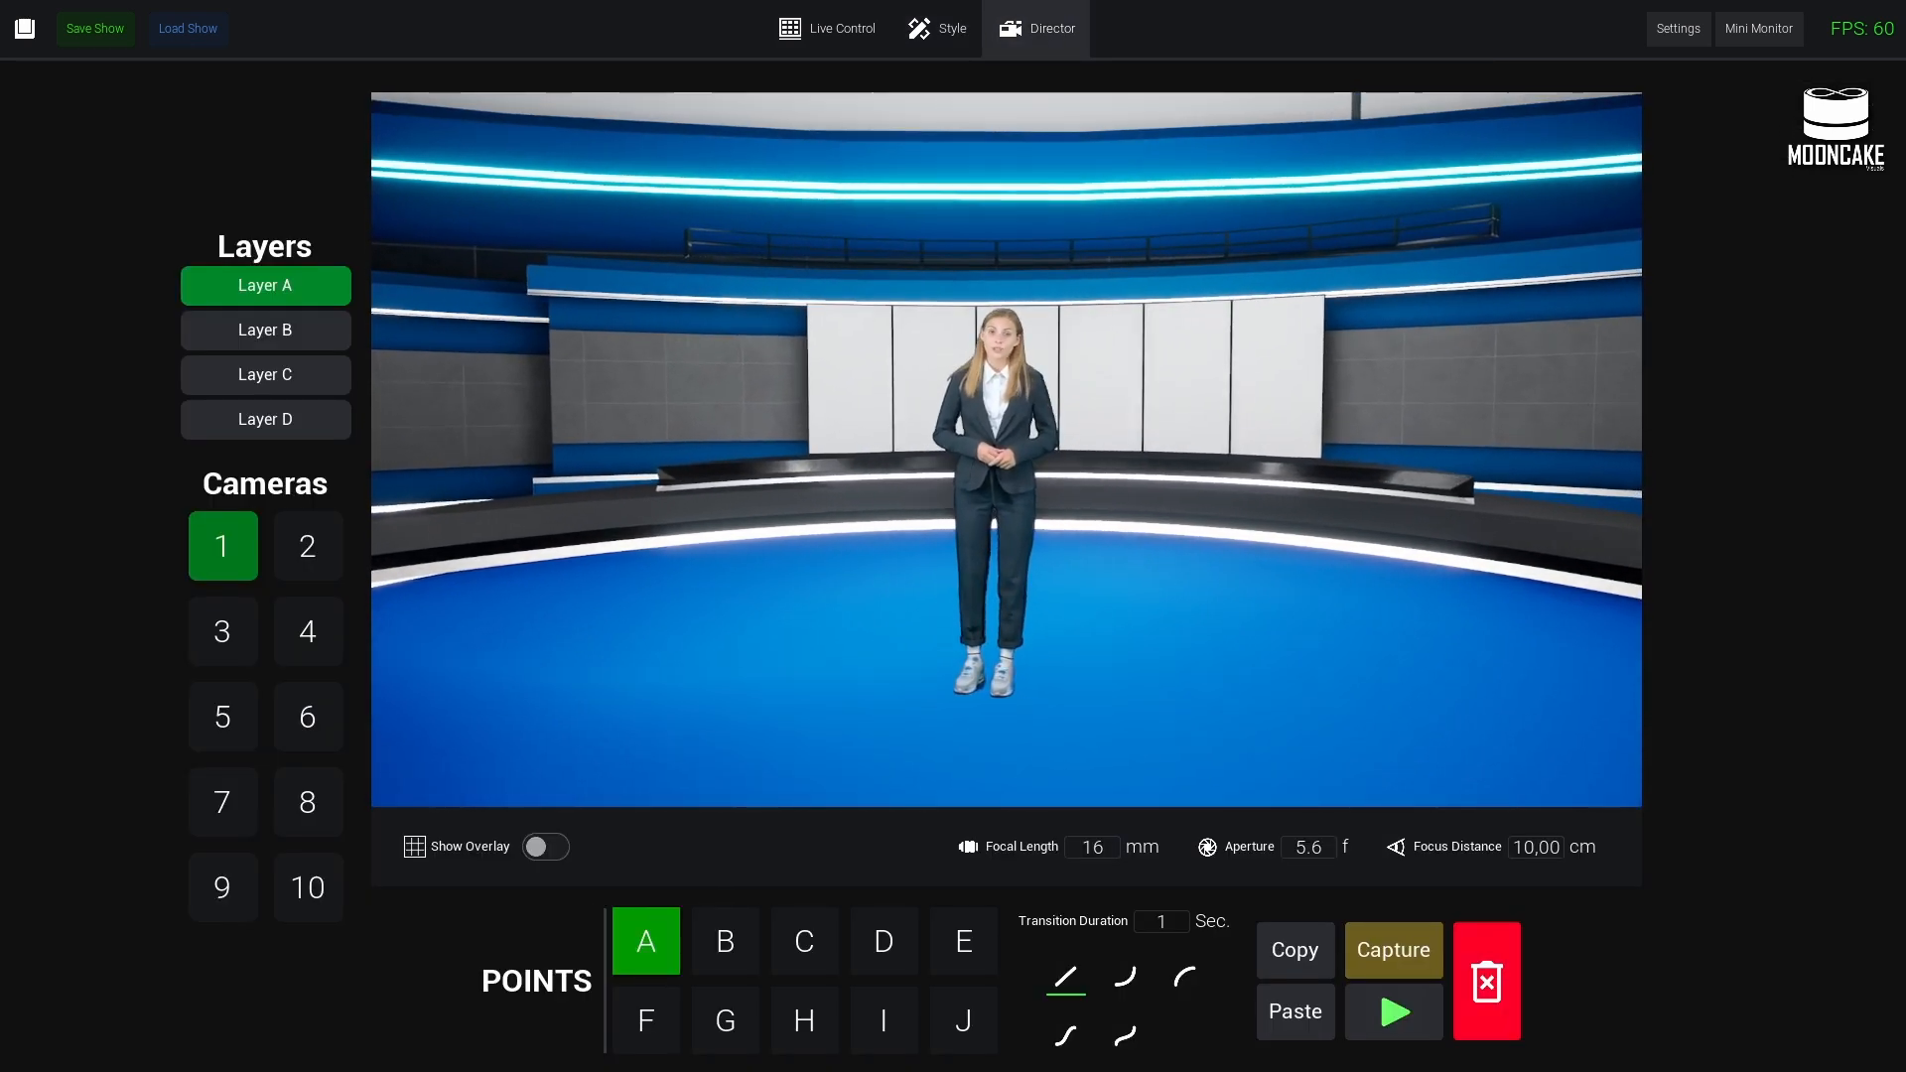
click(938, 37)
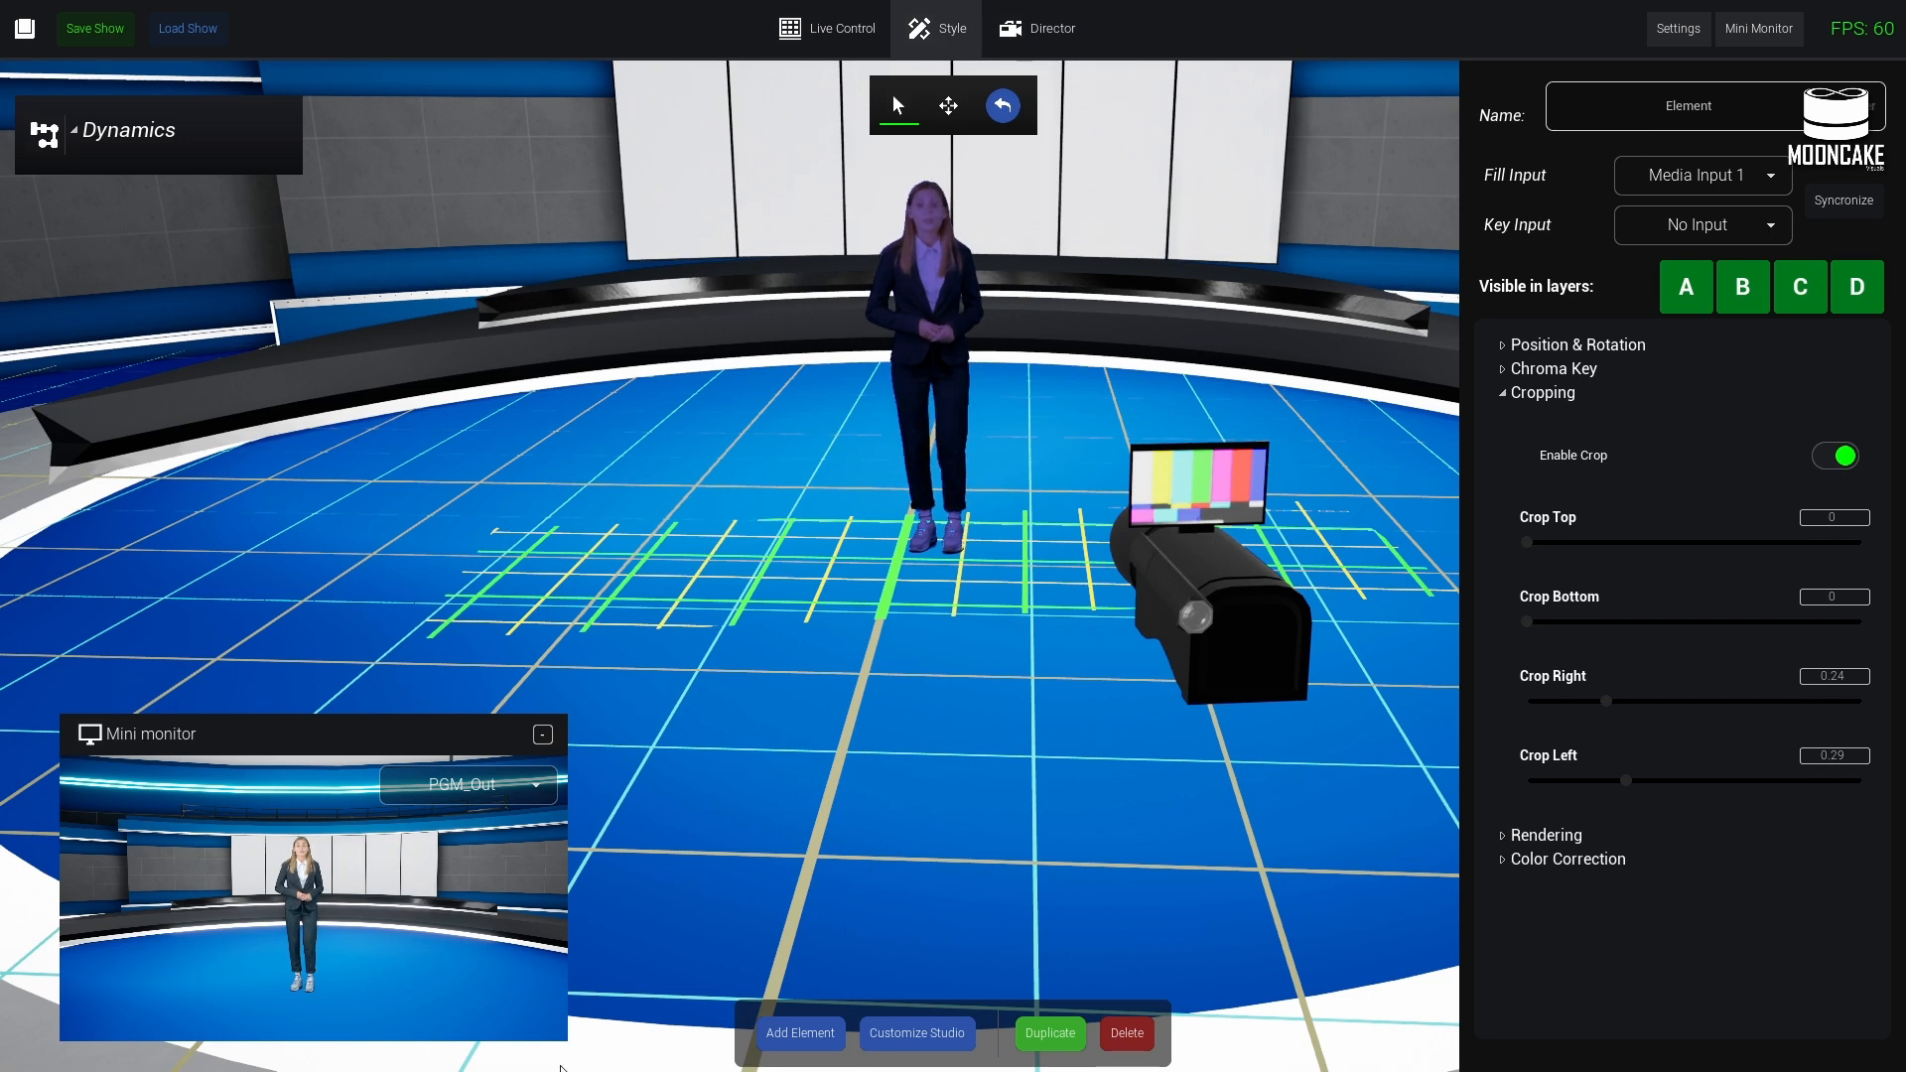
drag(437, 720, 453, 662)
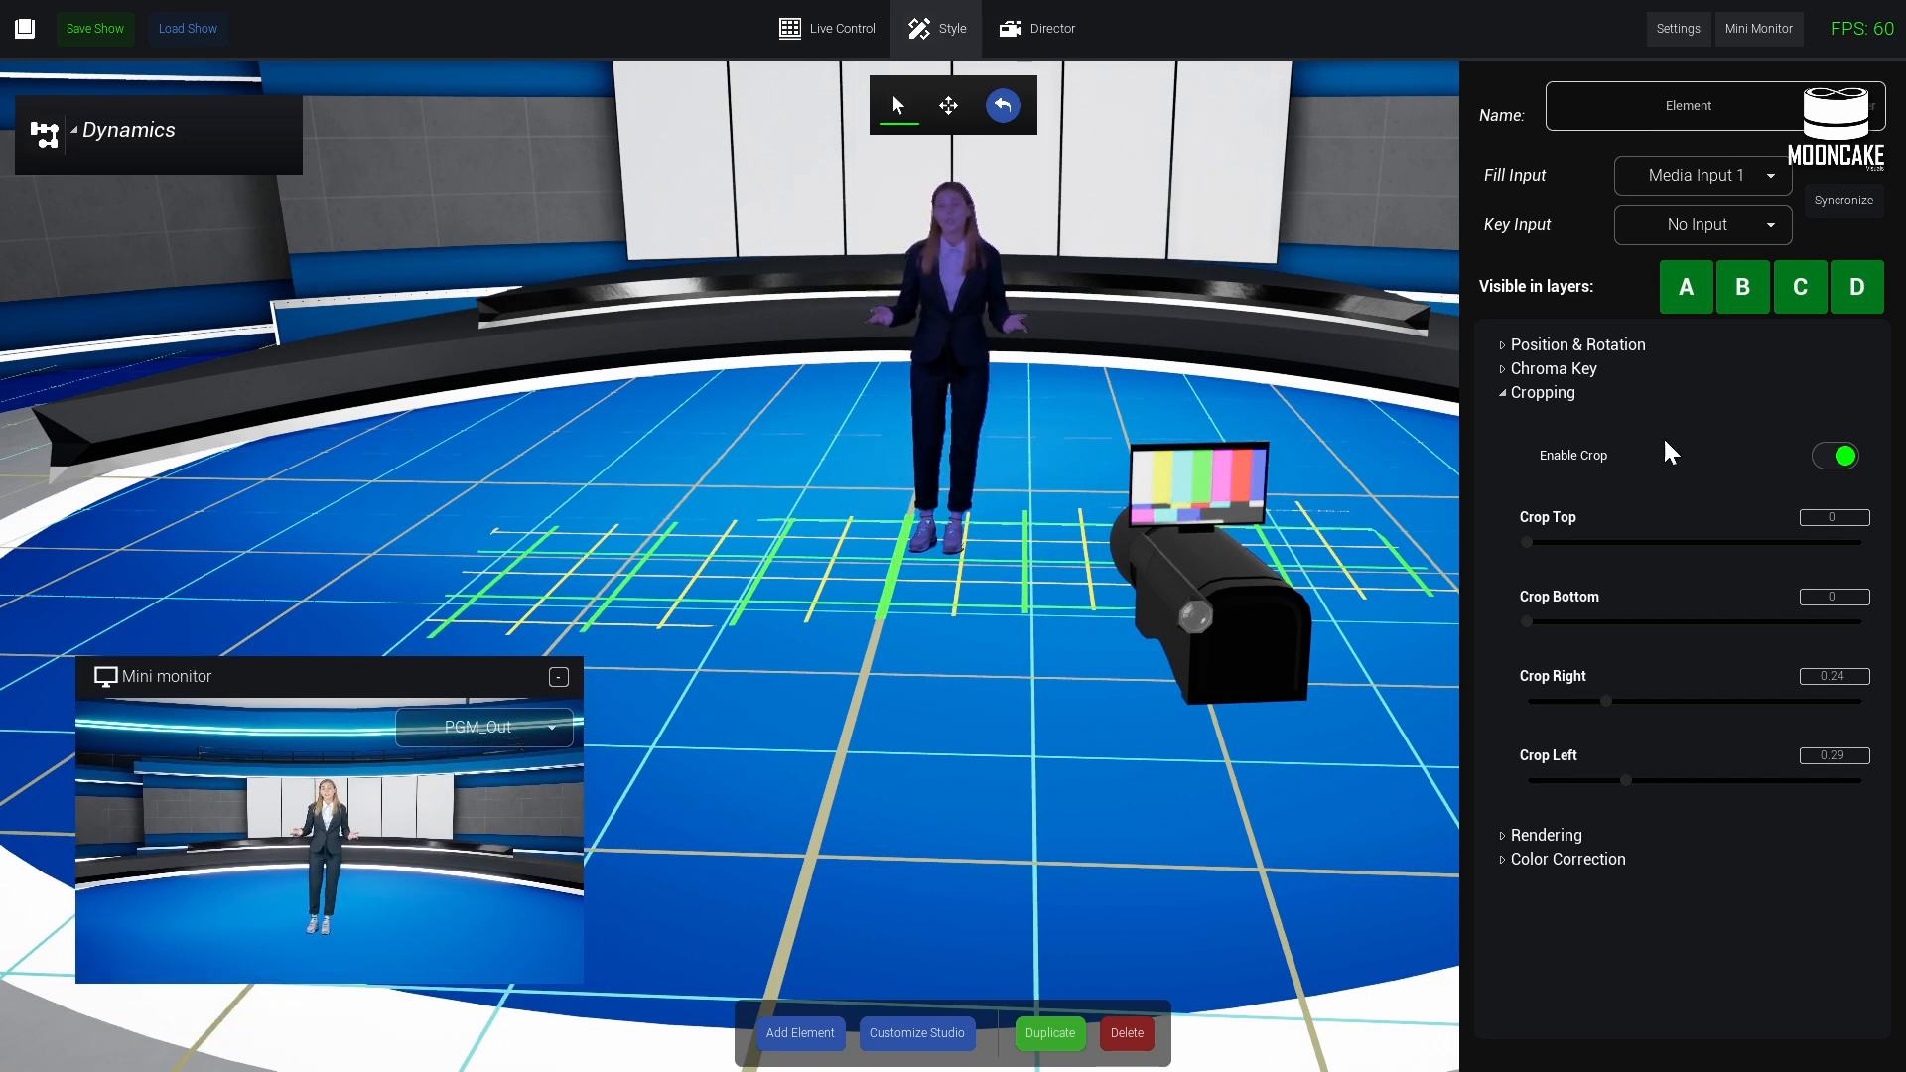
- Try having the talent affected by virtual light, and turn that rendering option off again
click(1516, 397)
click(1505, 421)
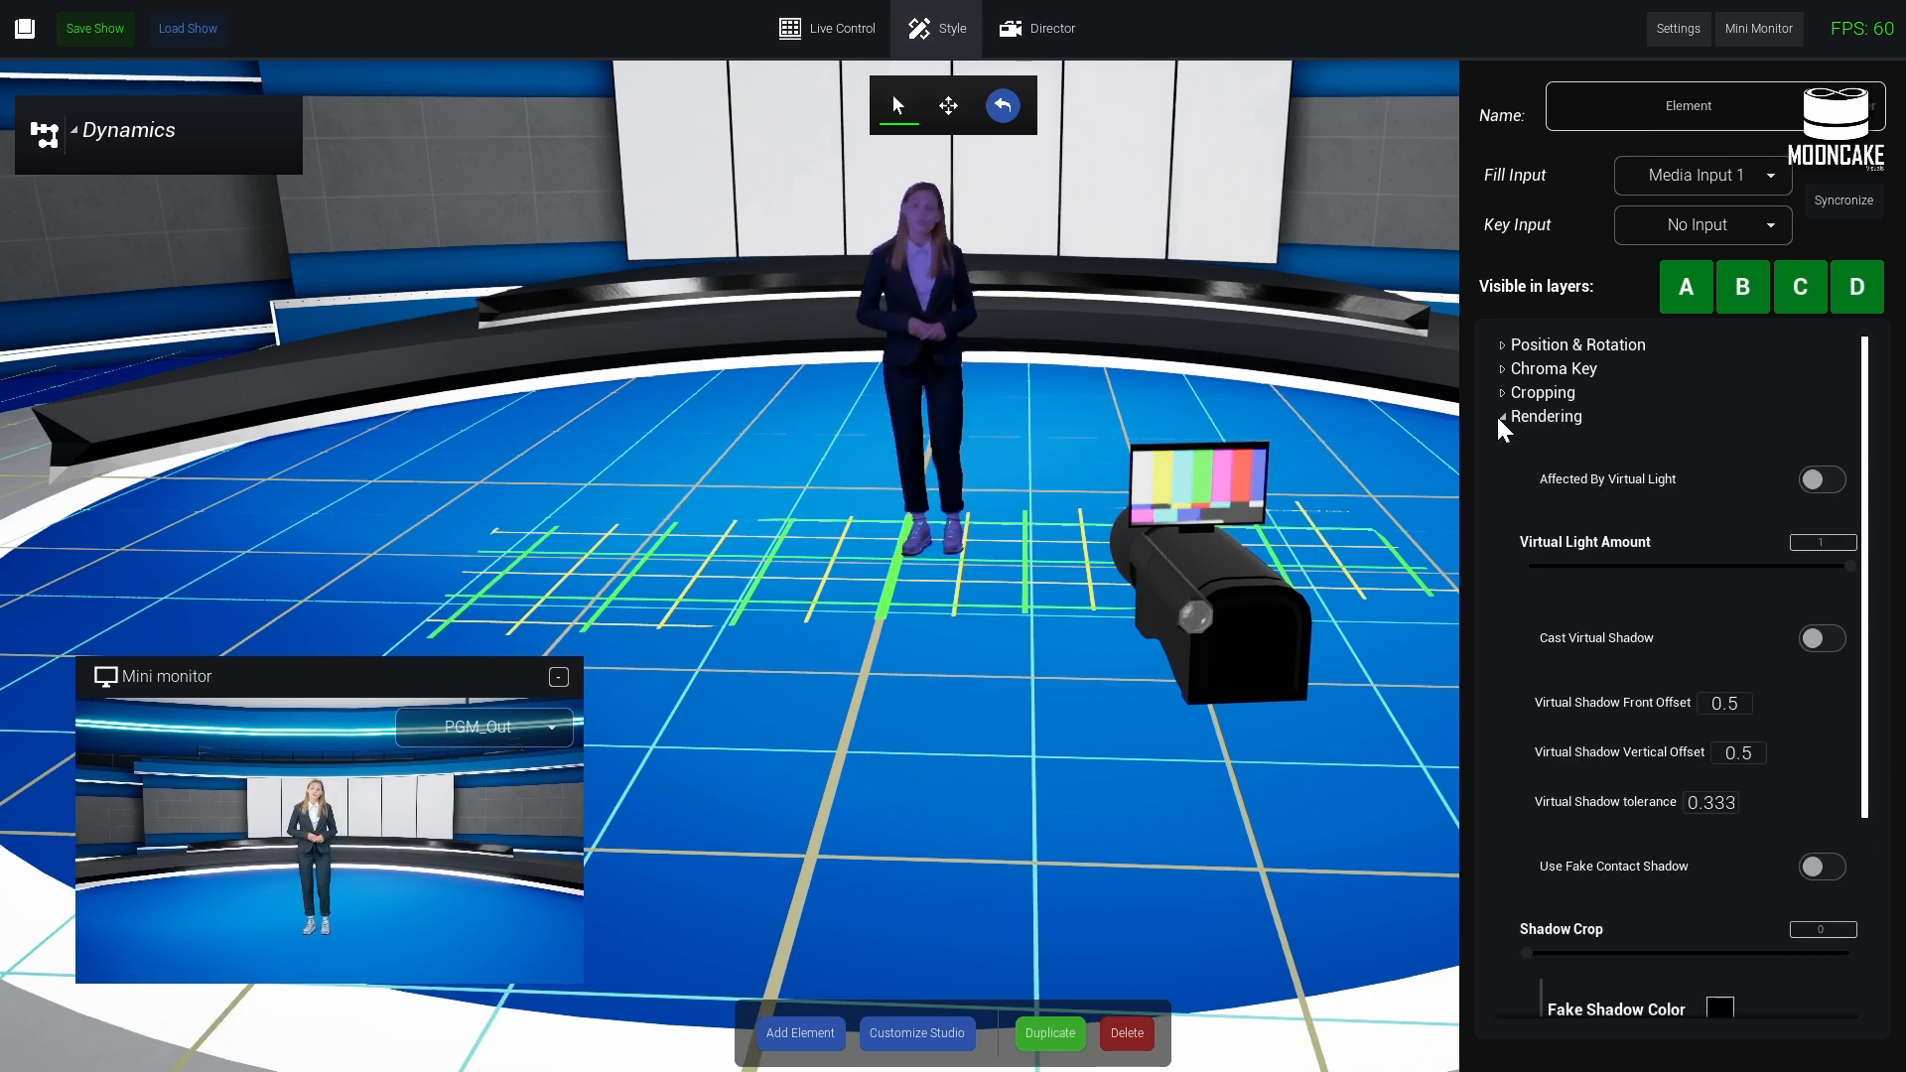
click(1830, 485)
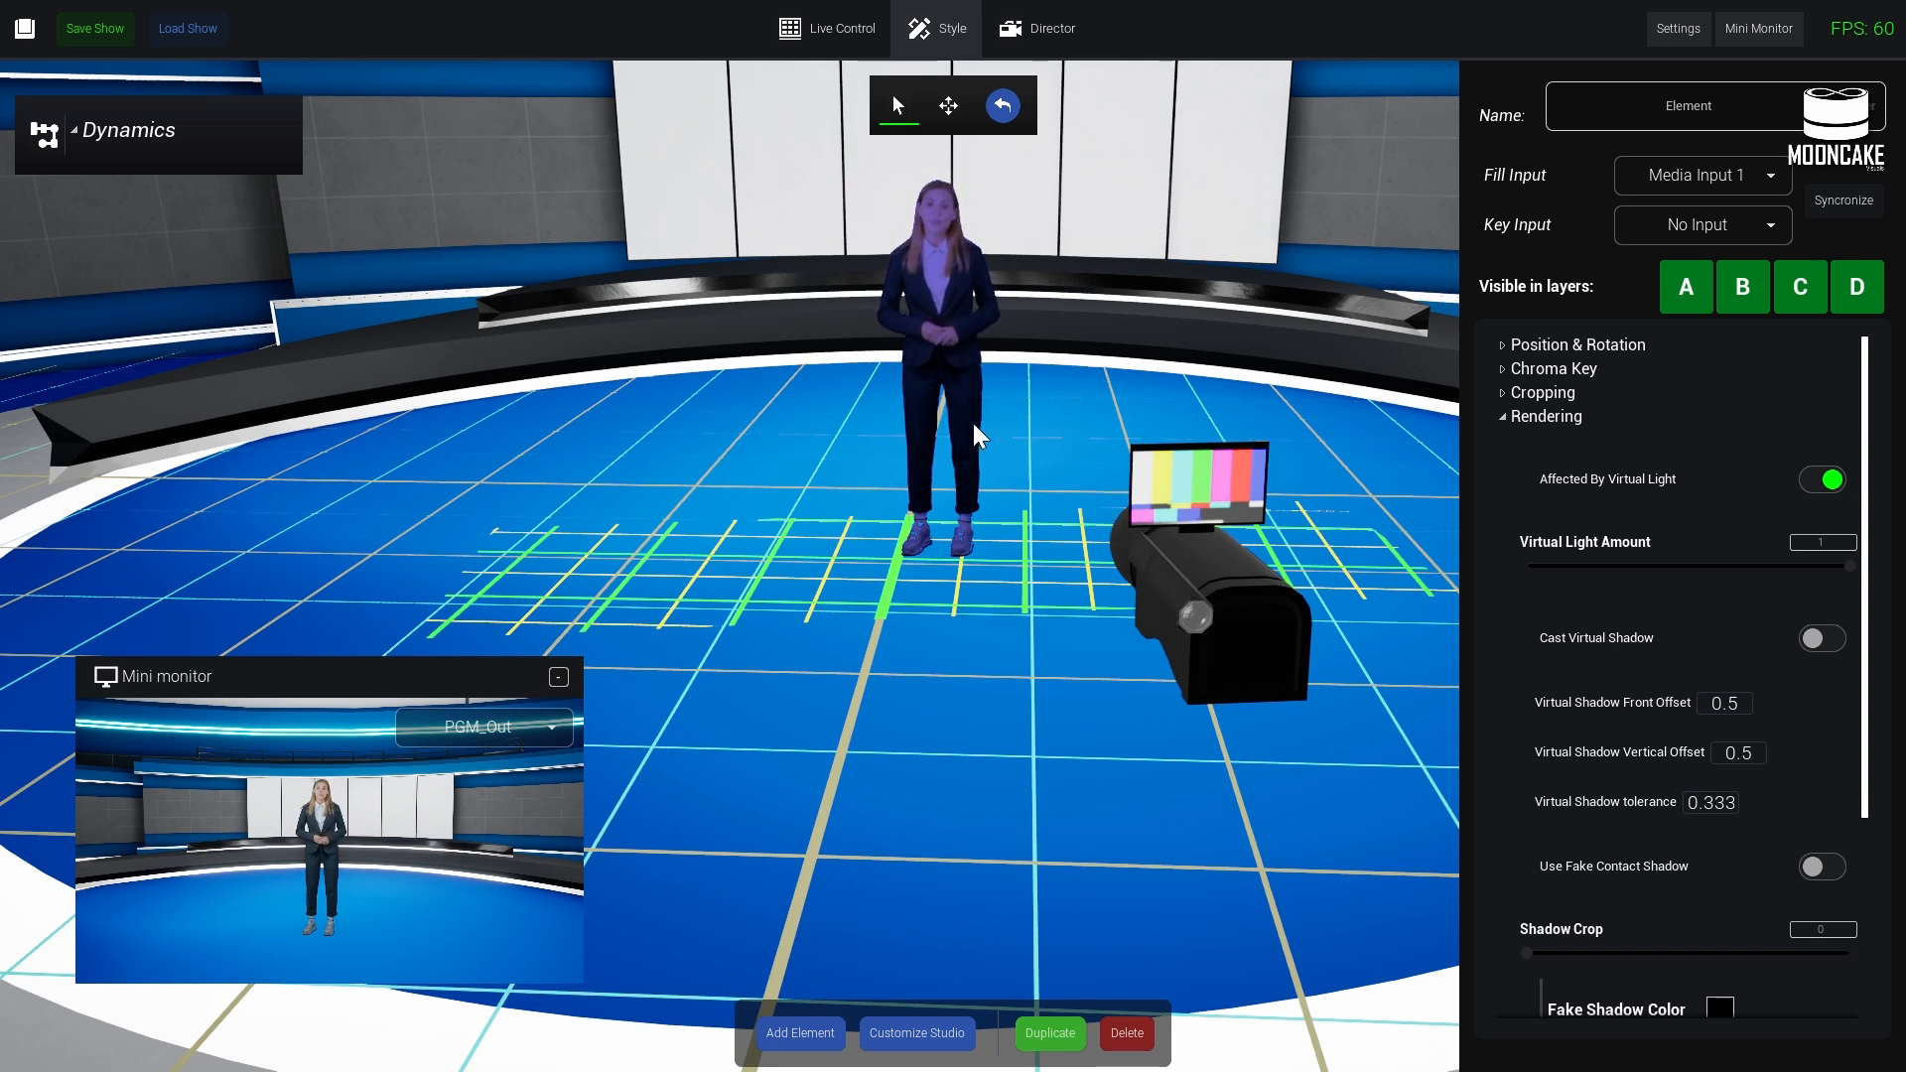
scroll(1804, 626, down, 1)
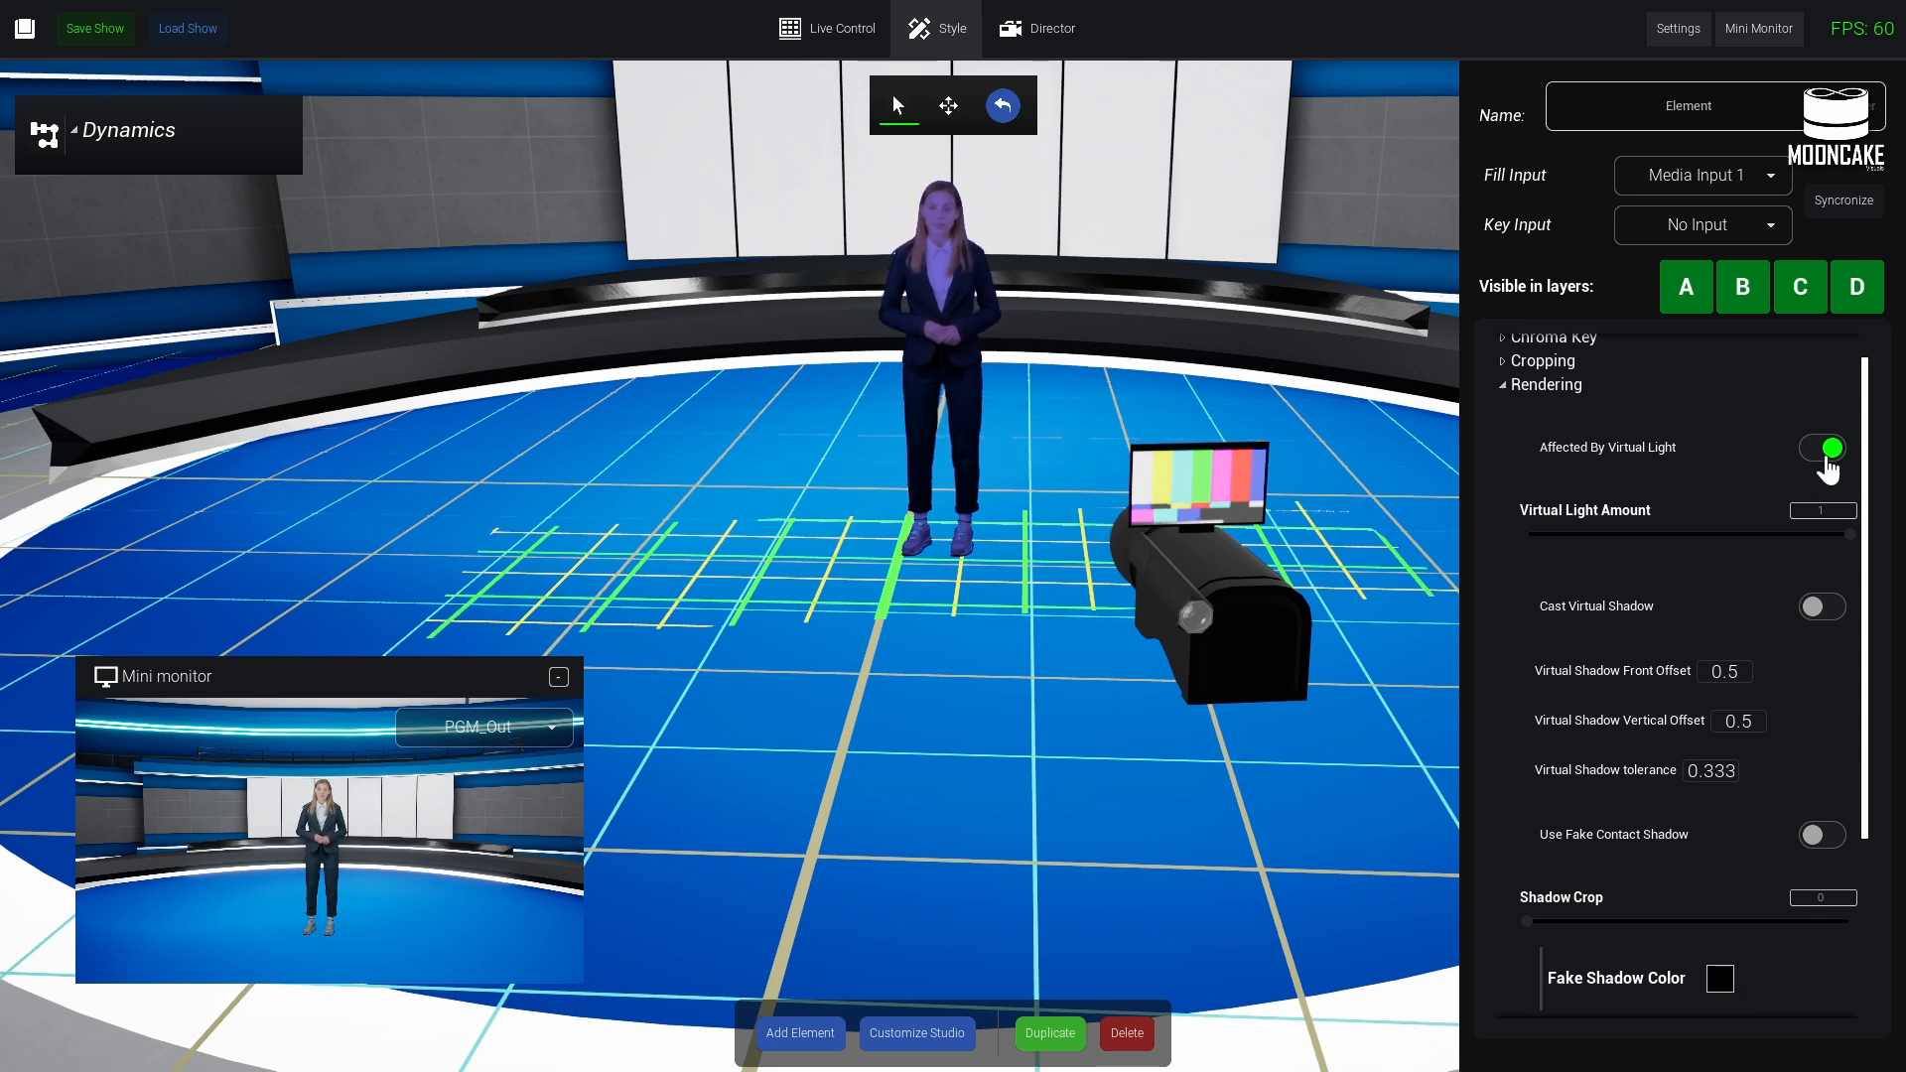
click(1827, 459)
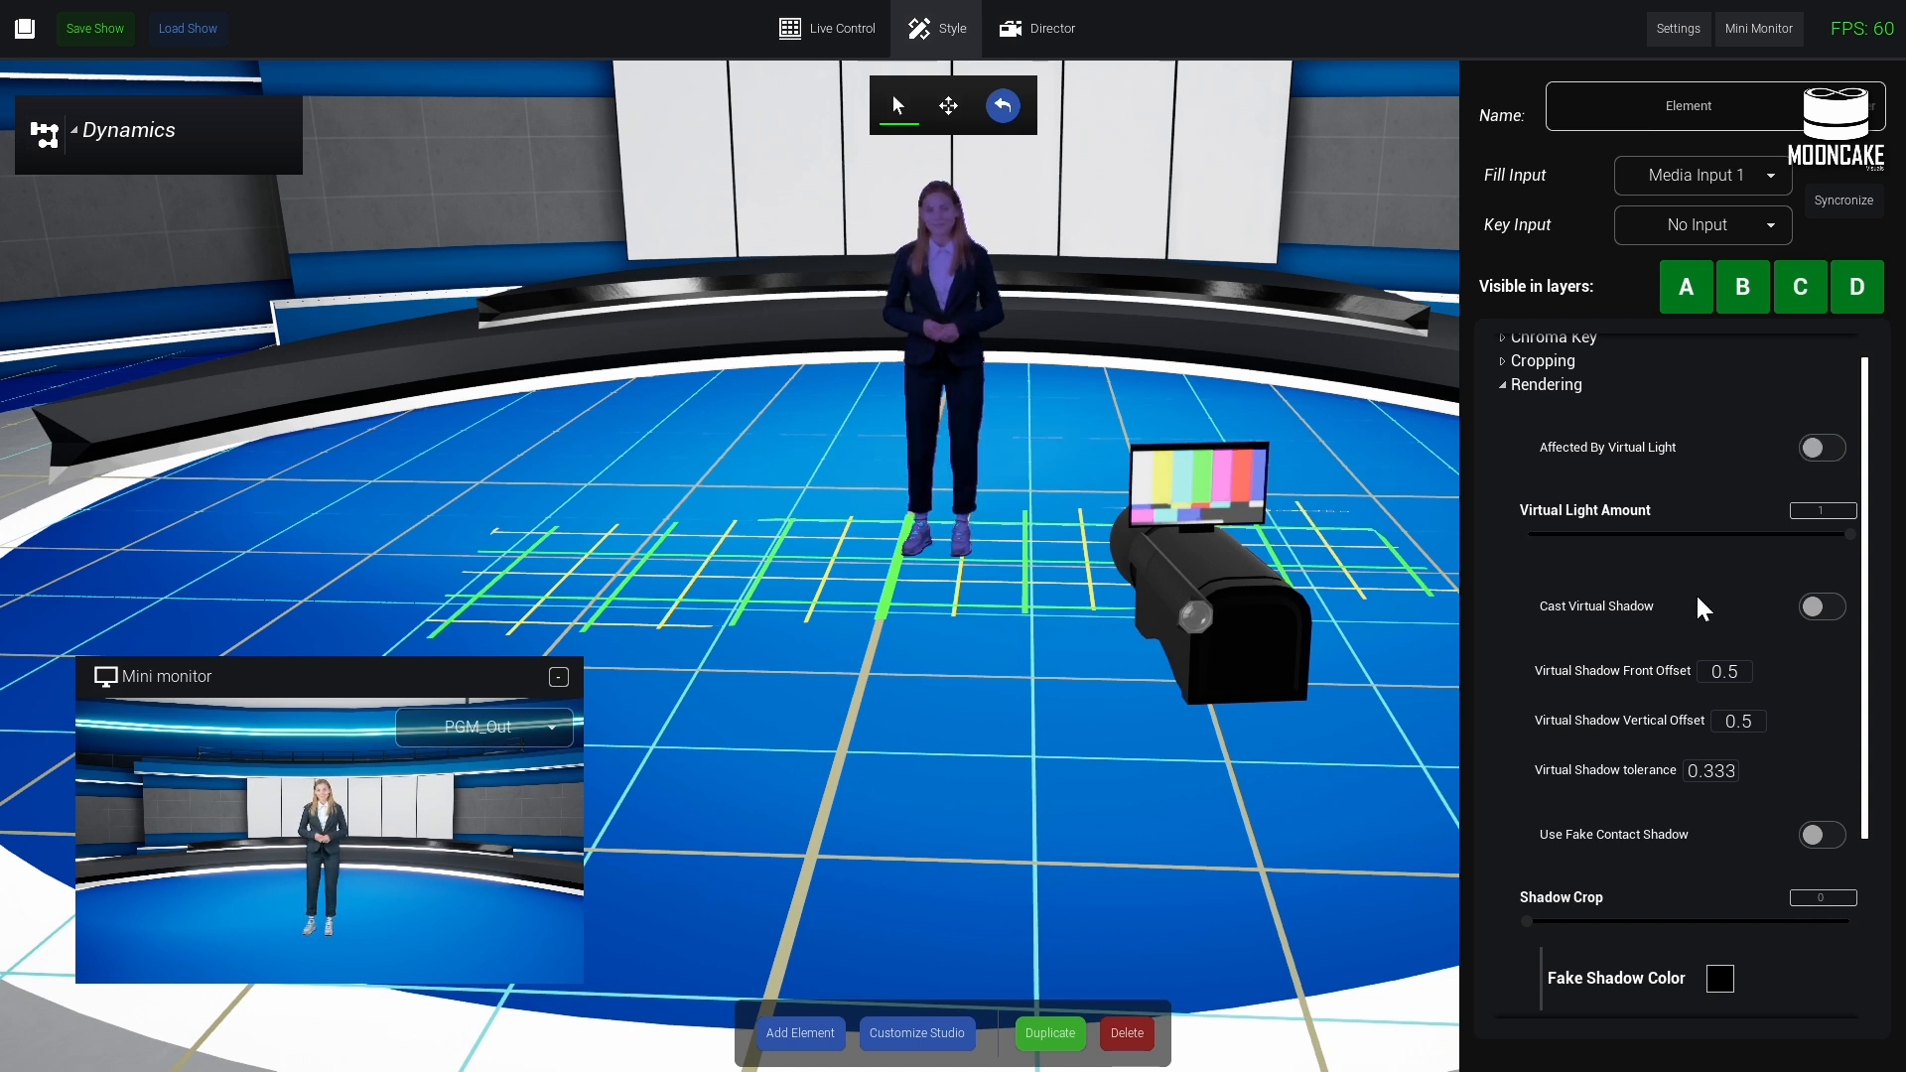
- Enable Cast Virtual Shadow for the talent and set its front offset to 0.498 and vertical offset to 0.519
click(1829, 610)
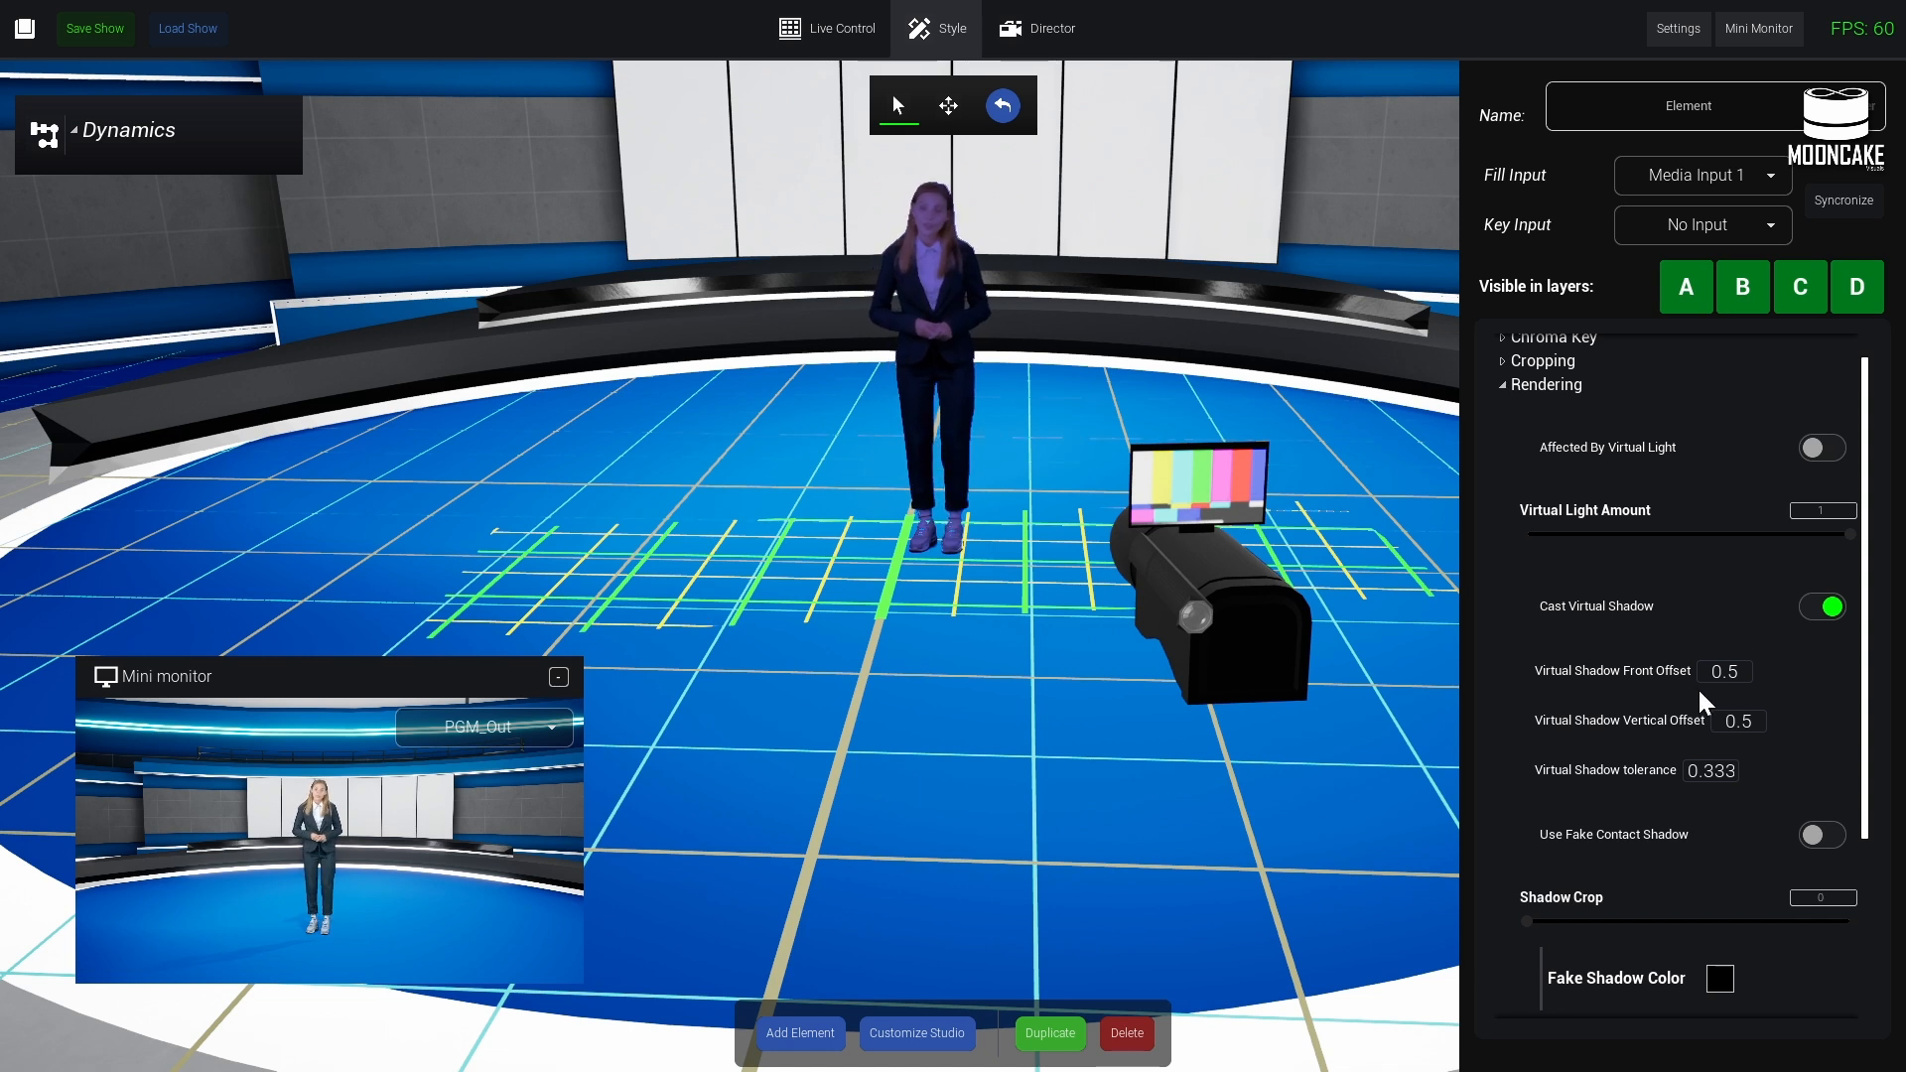
drag(1745, 671, 1414, 705)
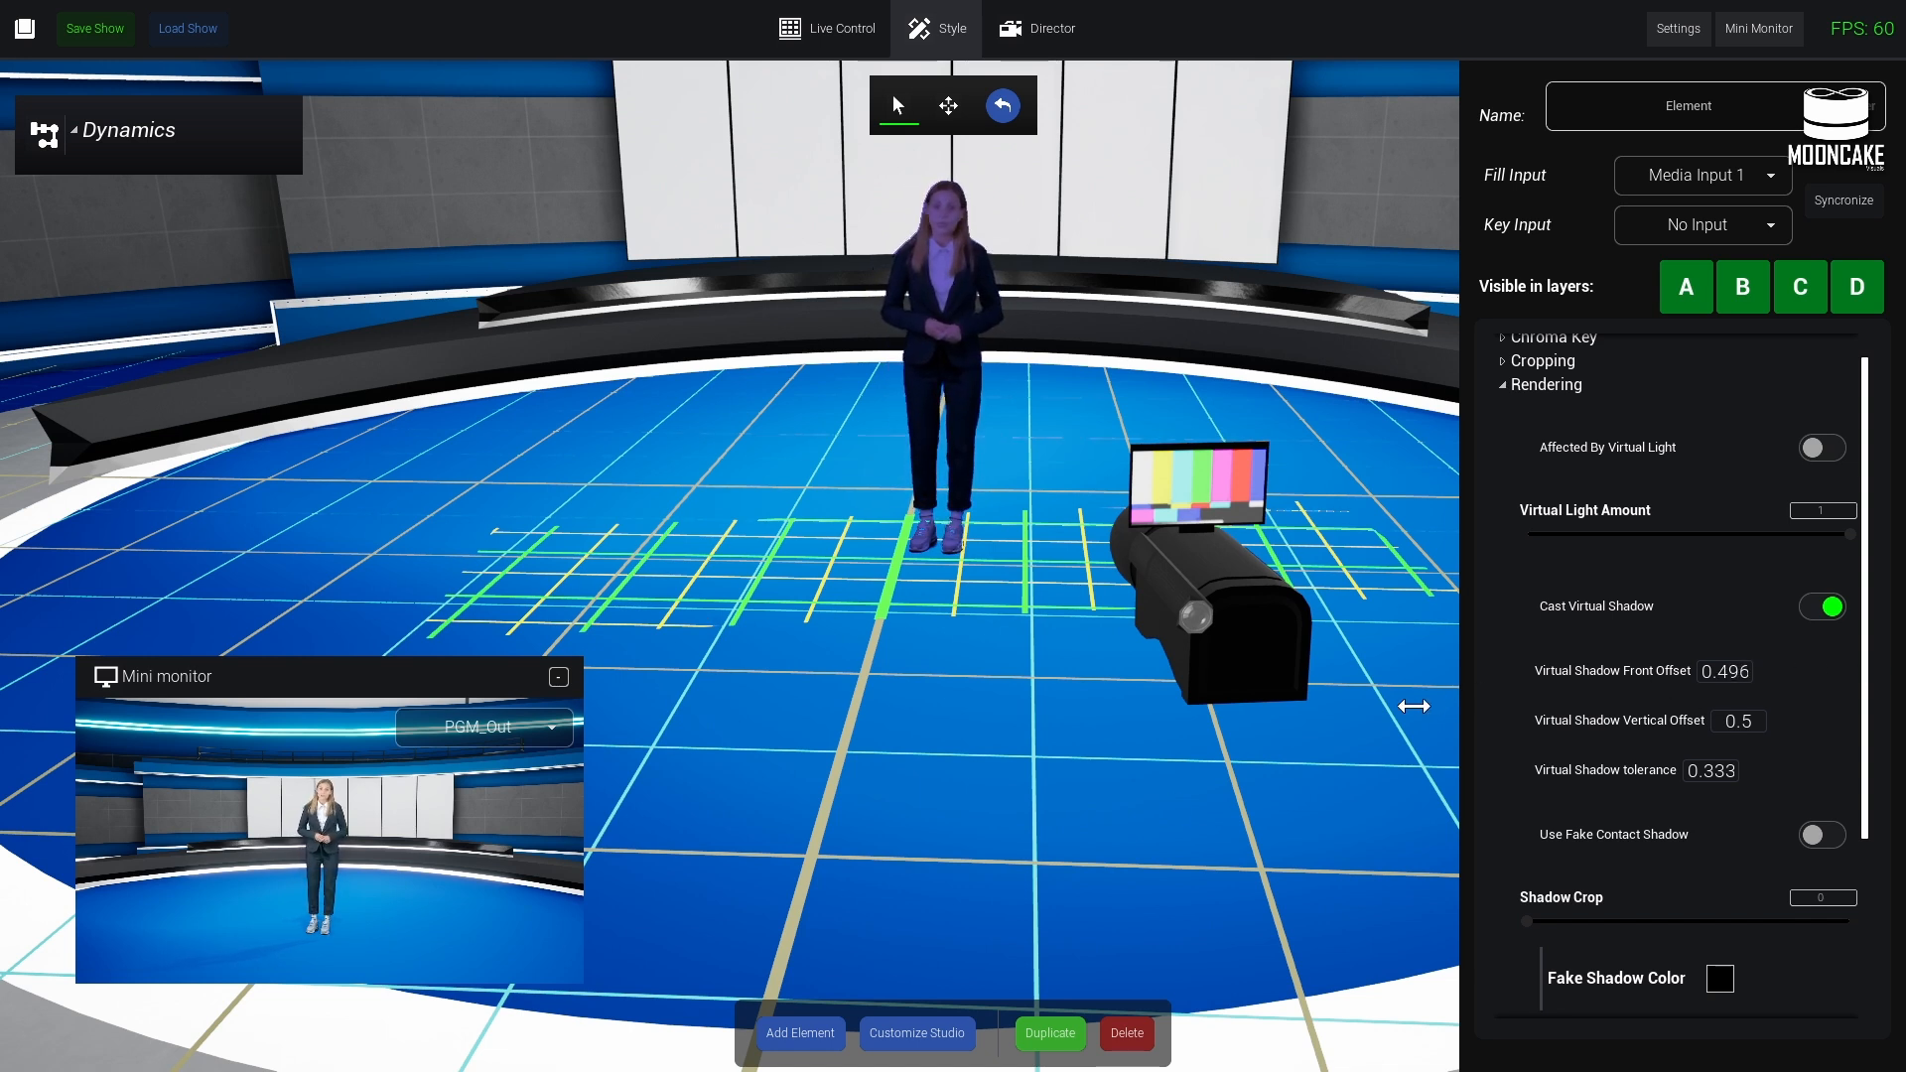
drag(1718, 722, 1813, 748)
- Enable the fake contact shadow, set Shadow Crop to 0.6 and Fake Shadow Front Offset to 0.27
scroll(1830, 781, down, 2)
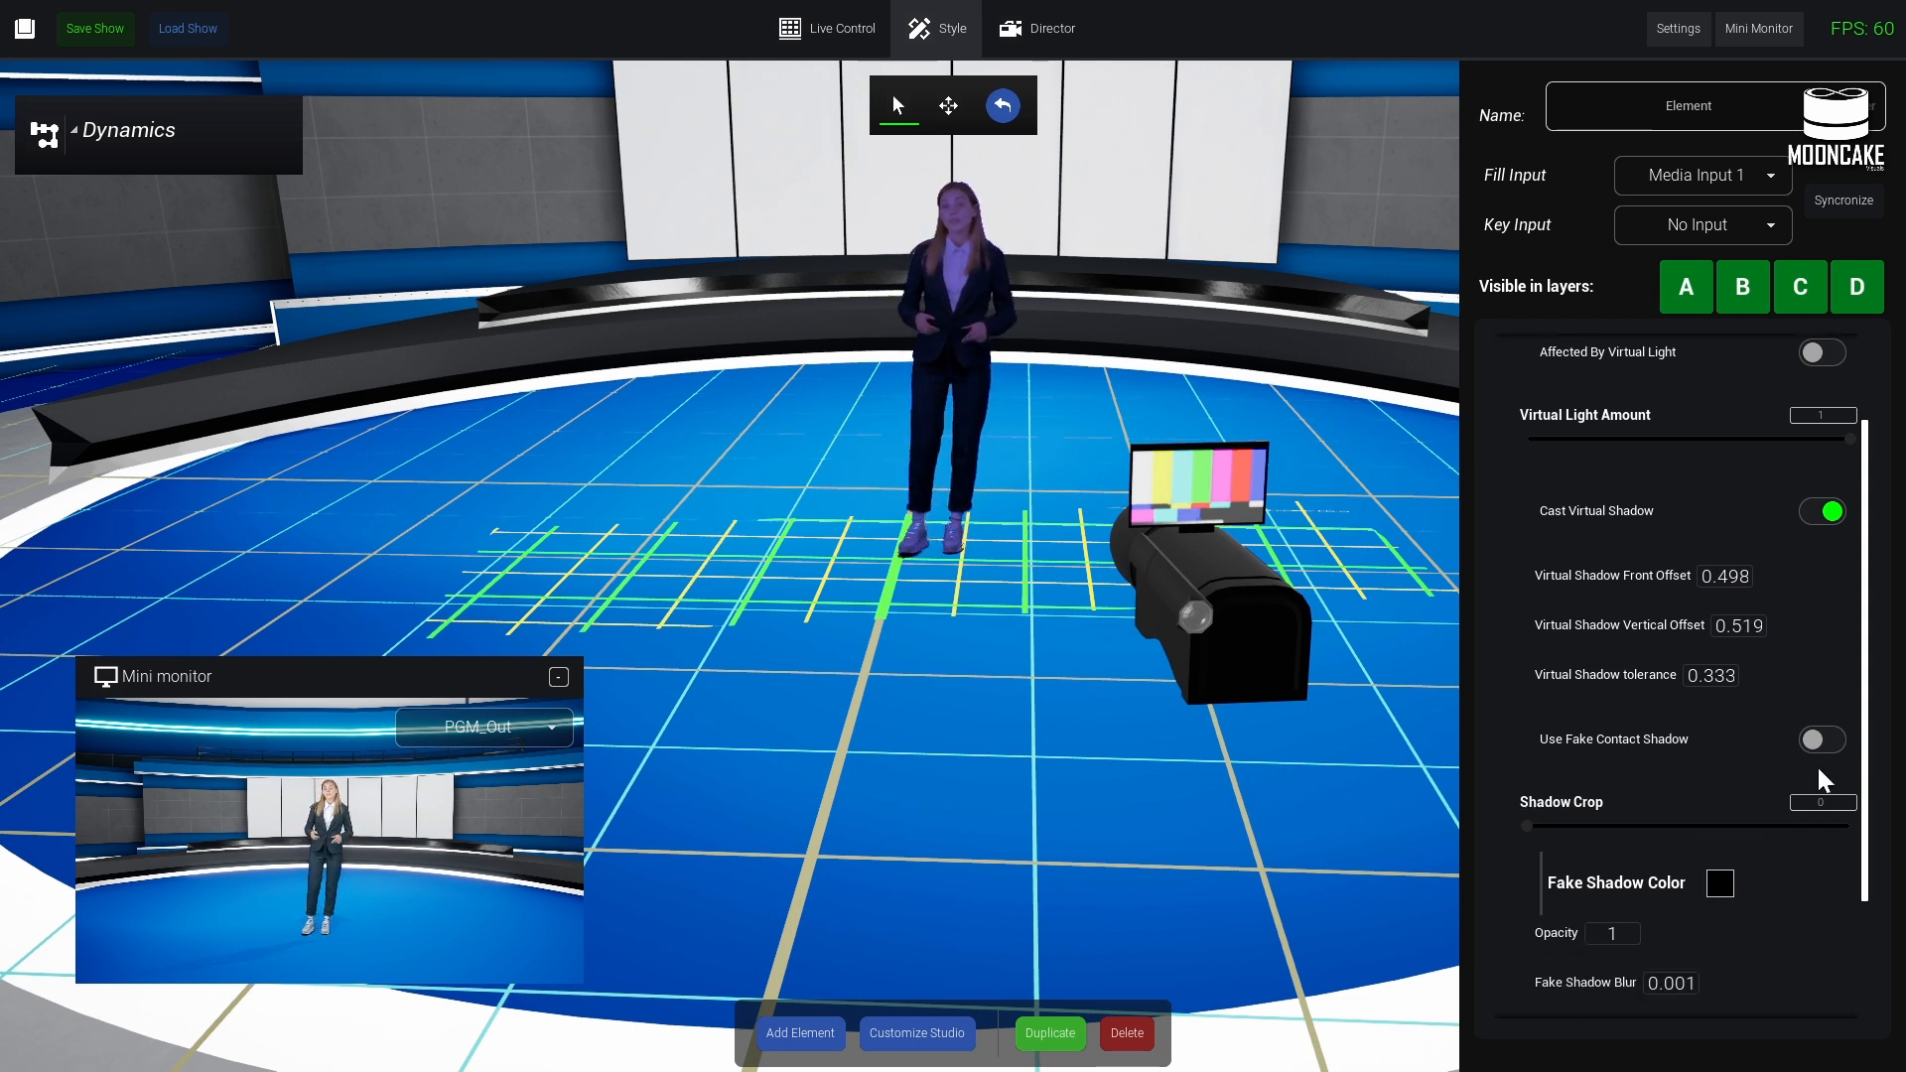
click(1820, 740)
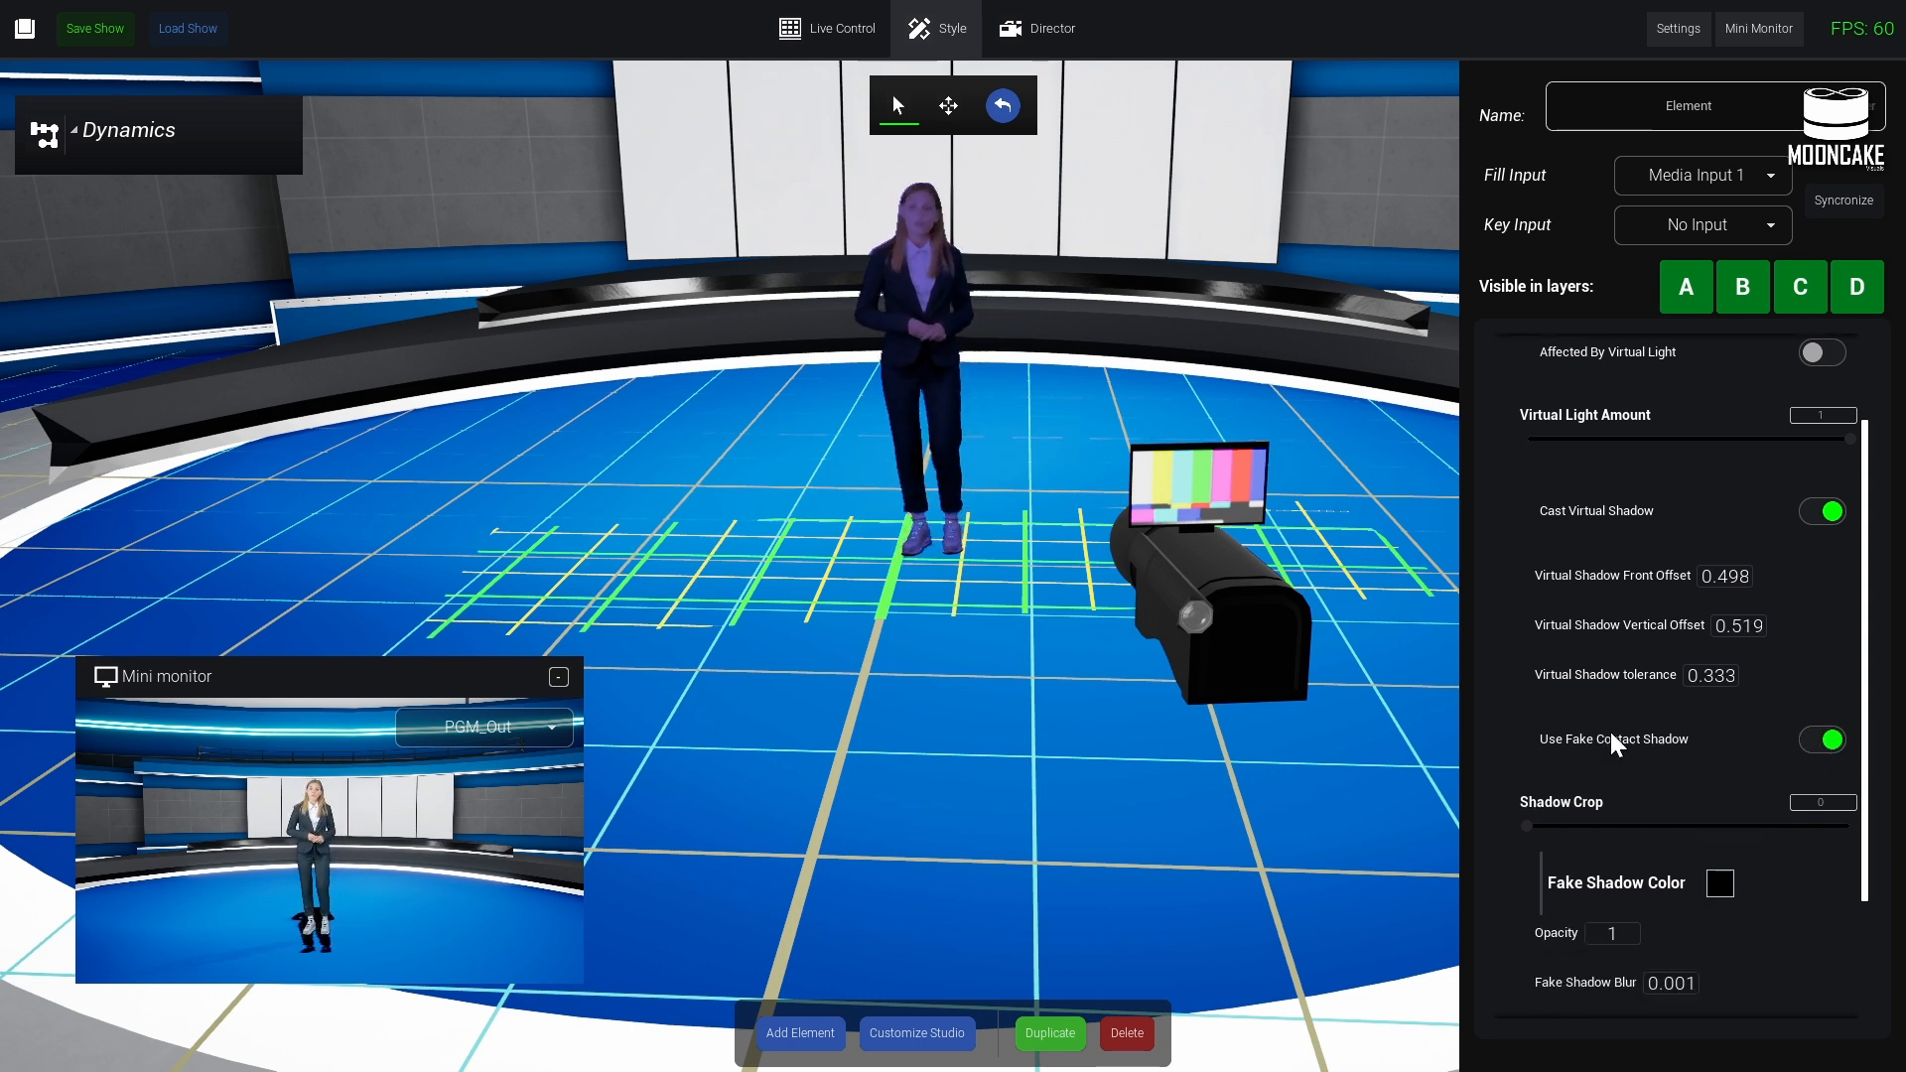
scroll(1588, 741, down, 2)
drag(1536, 668, 1714, 666)
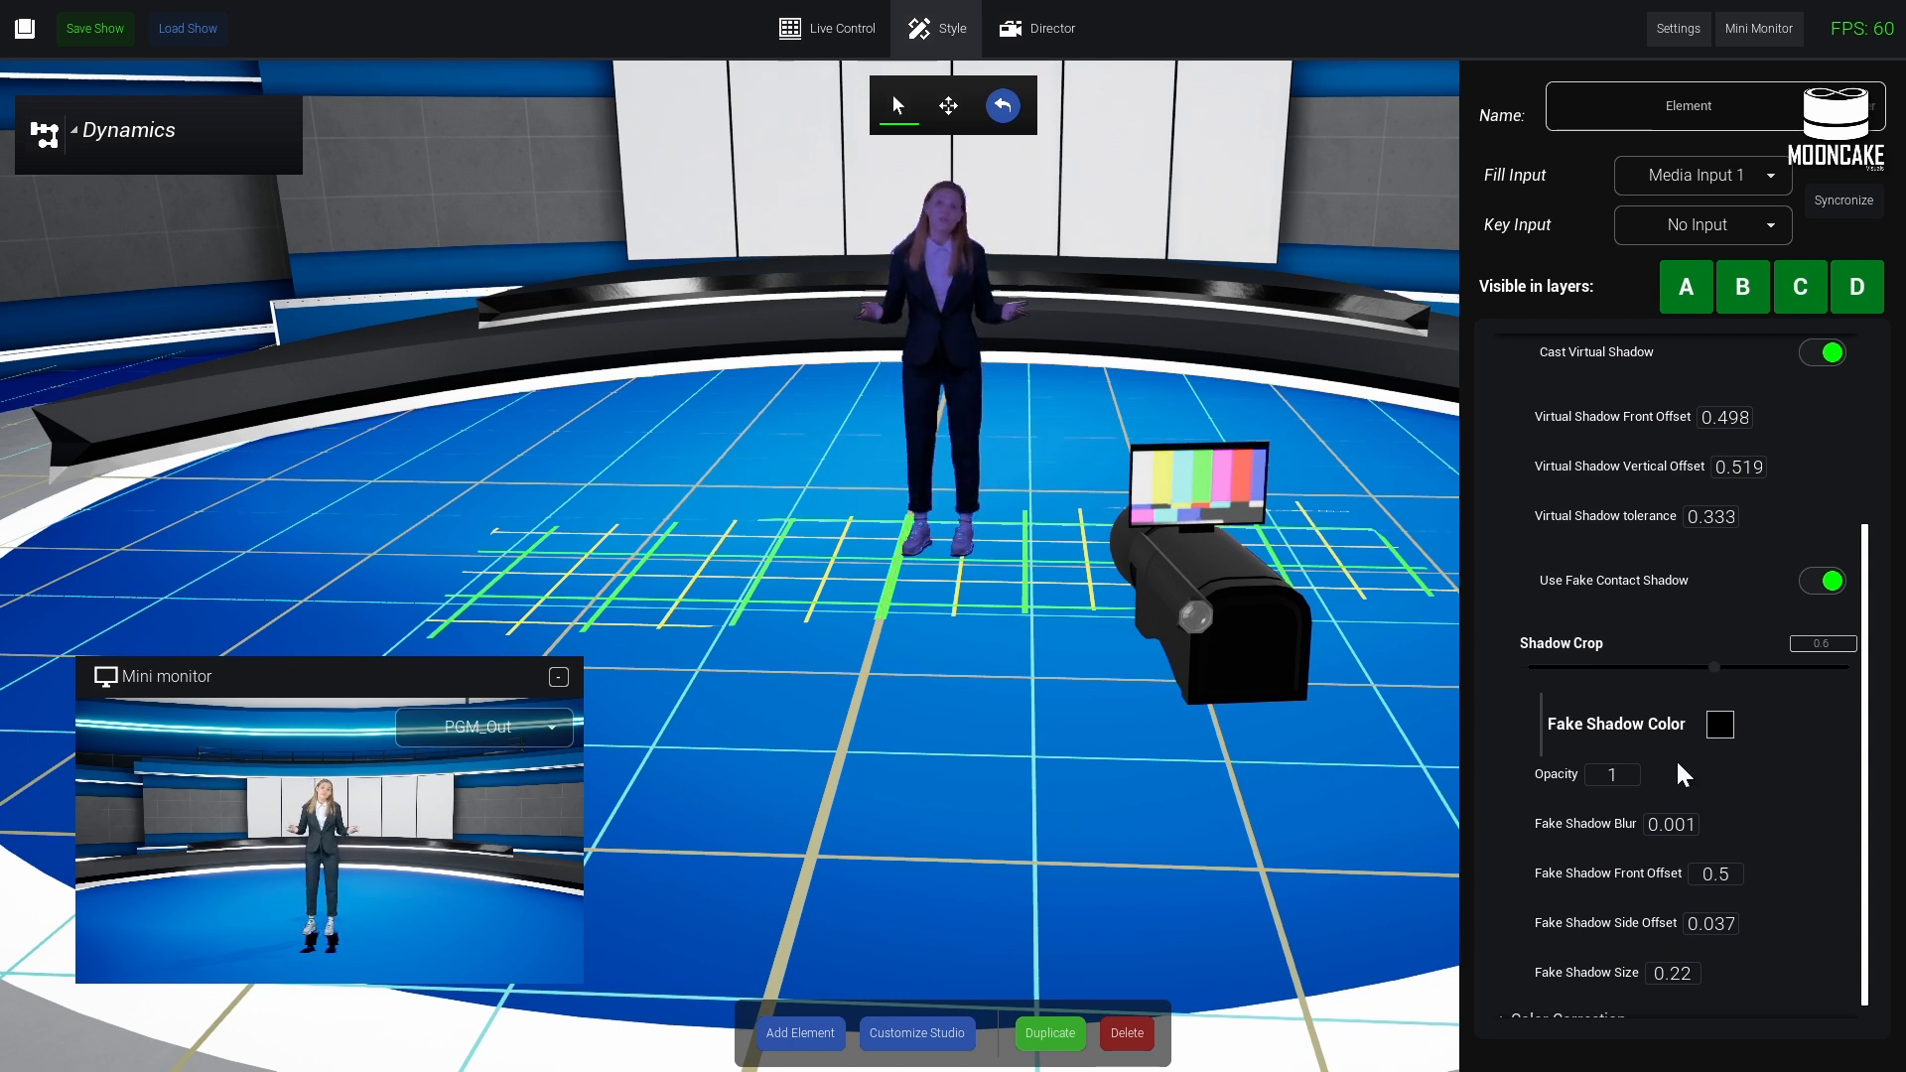
drag(1618, 873, 1528, 911)
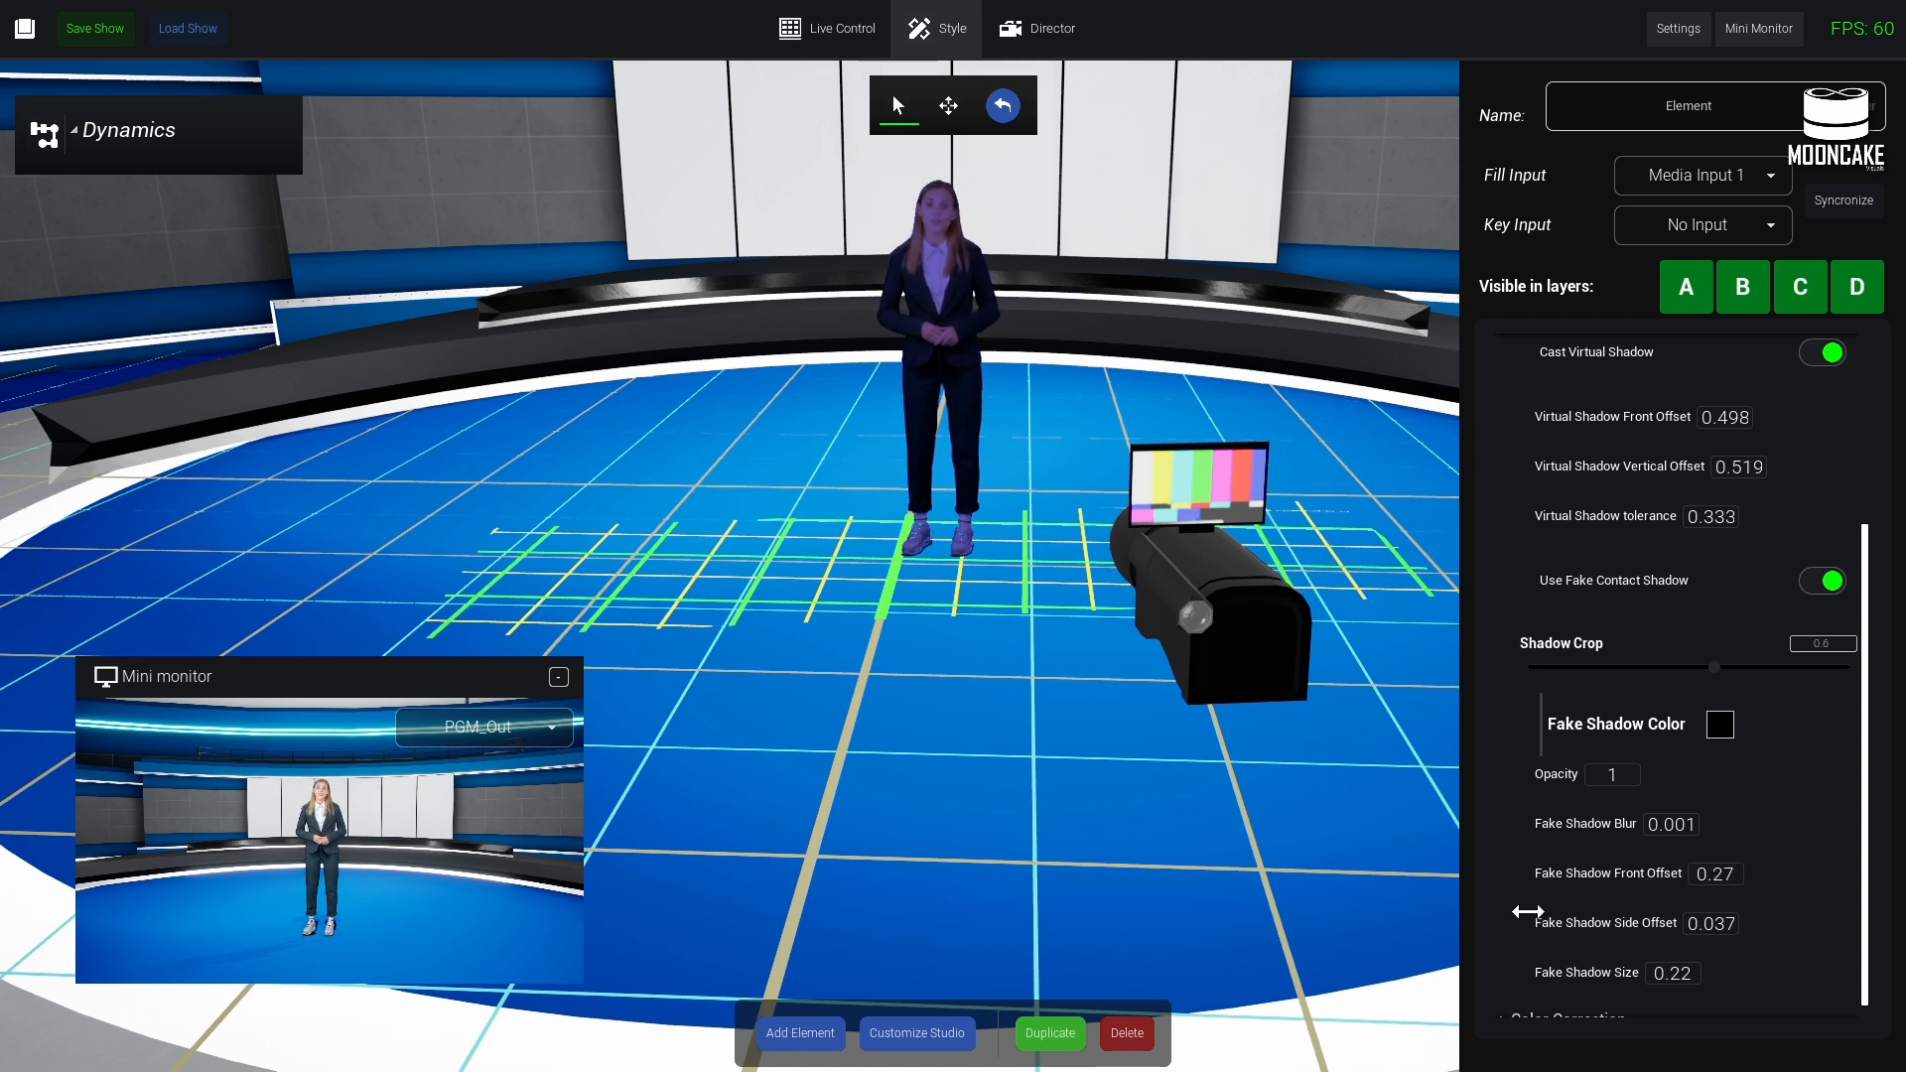
- Set the fake shadow's opacity to 0.3 and its blur to 0.022, checking the shadow through camera 1
drag(1583, 825, 1741, 834)
drag(1589, 779, 1476, 774)
drag(1608, 842, 1524, 781)
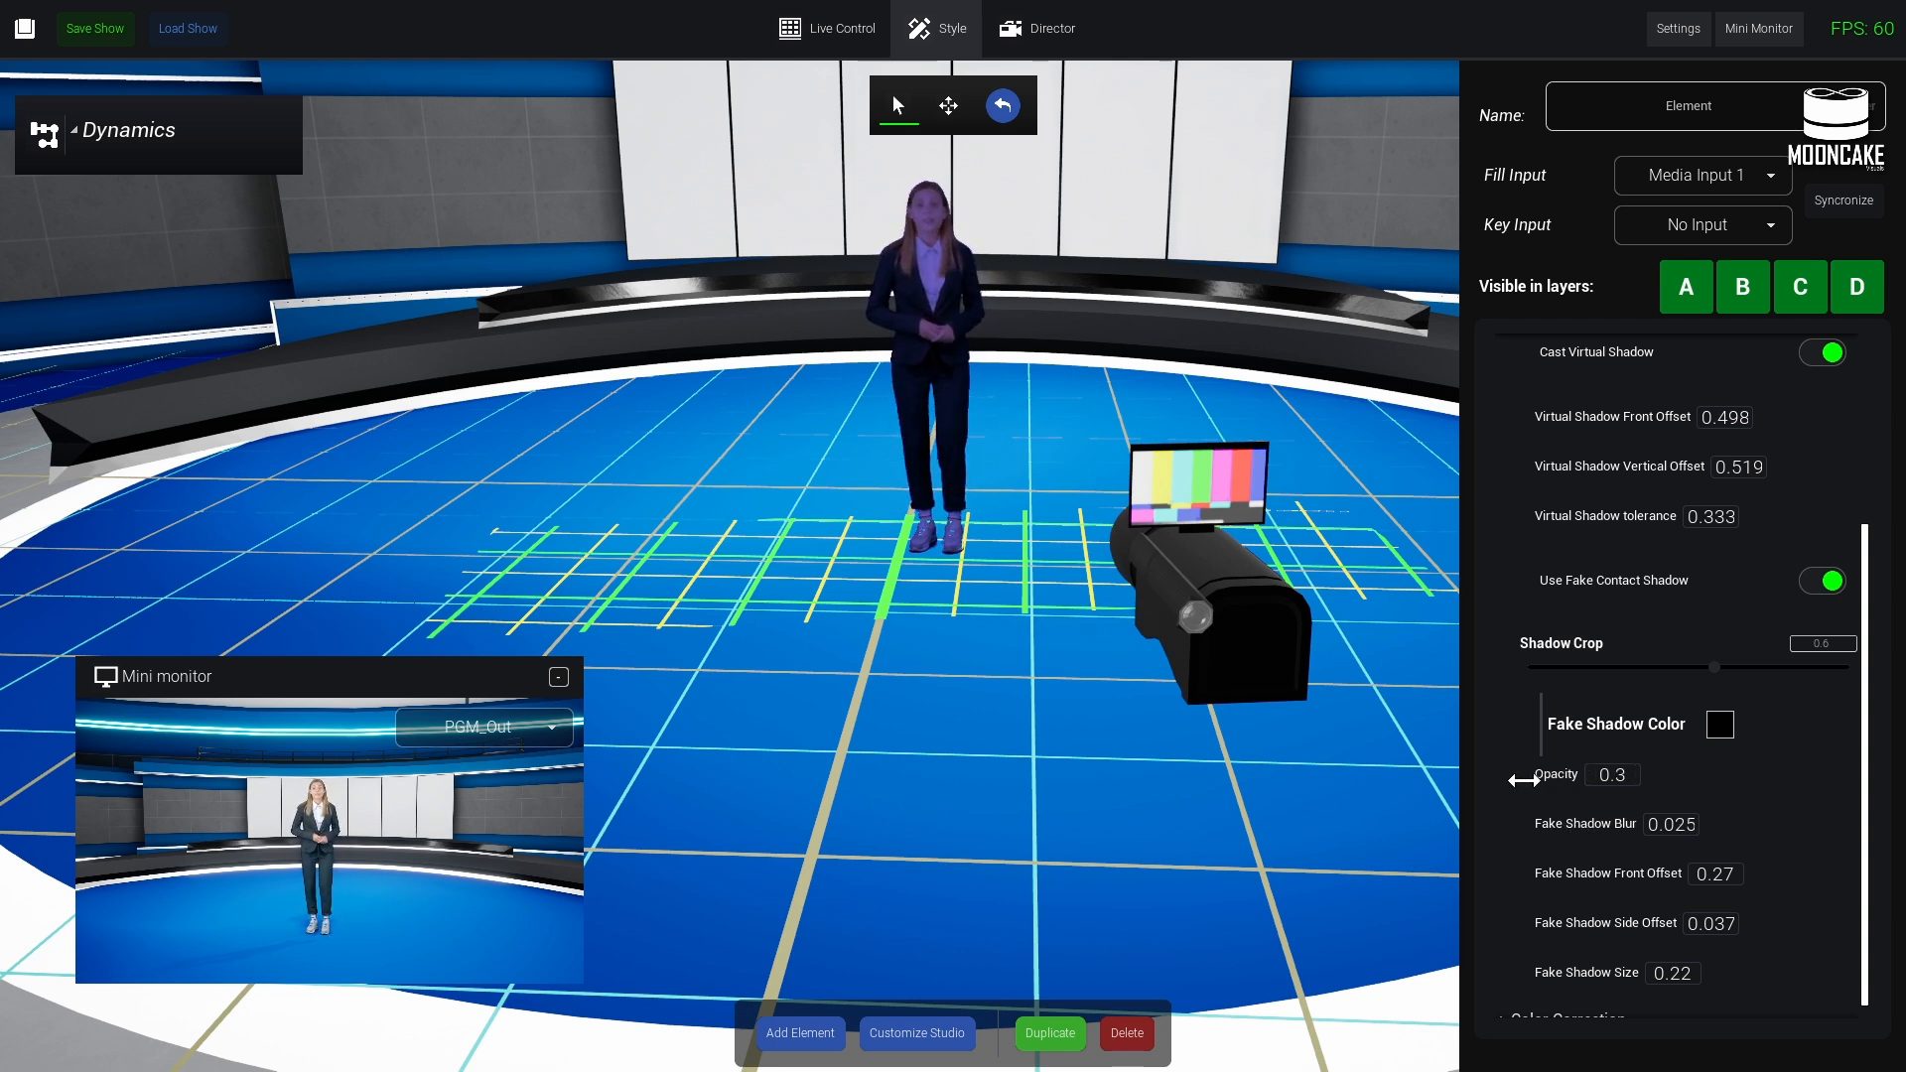
drag(1648, 822, 1605, 822)
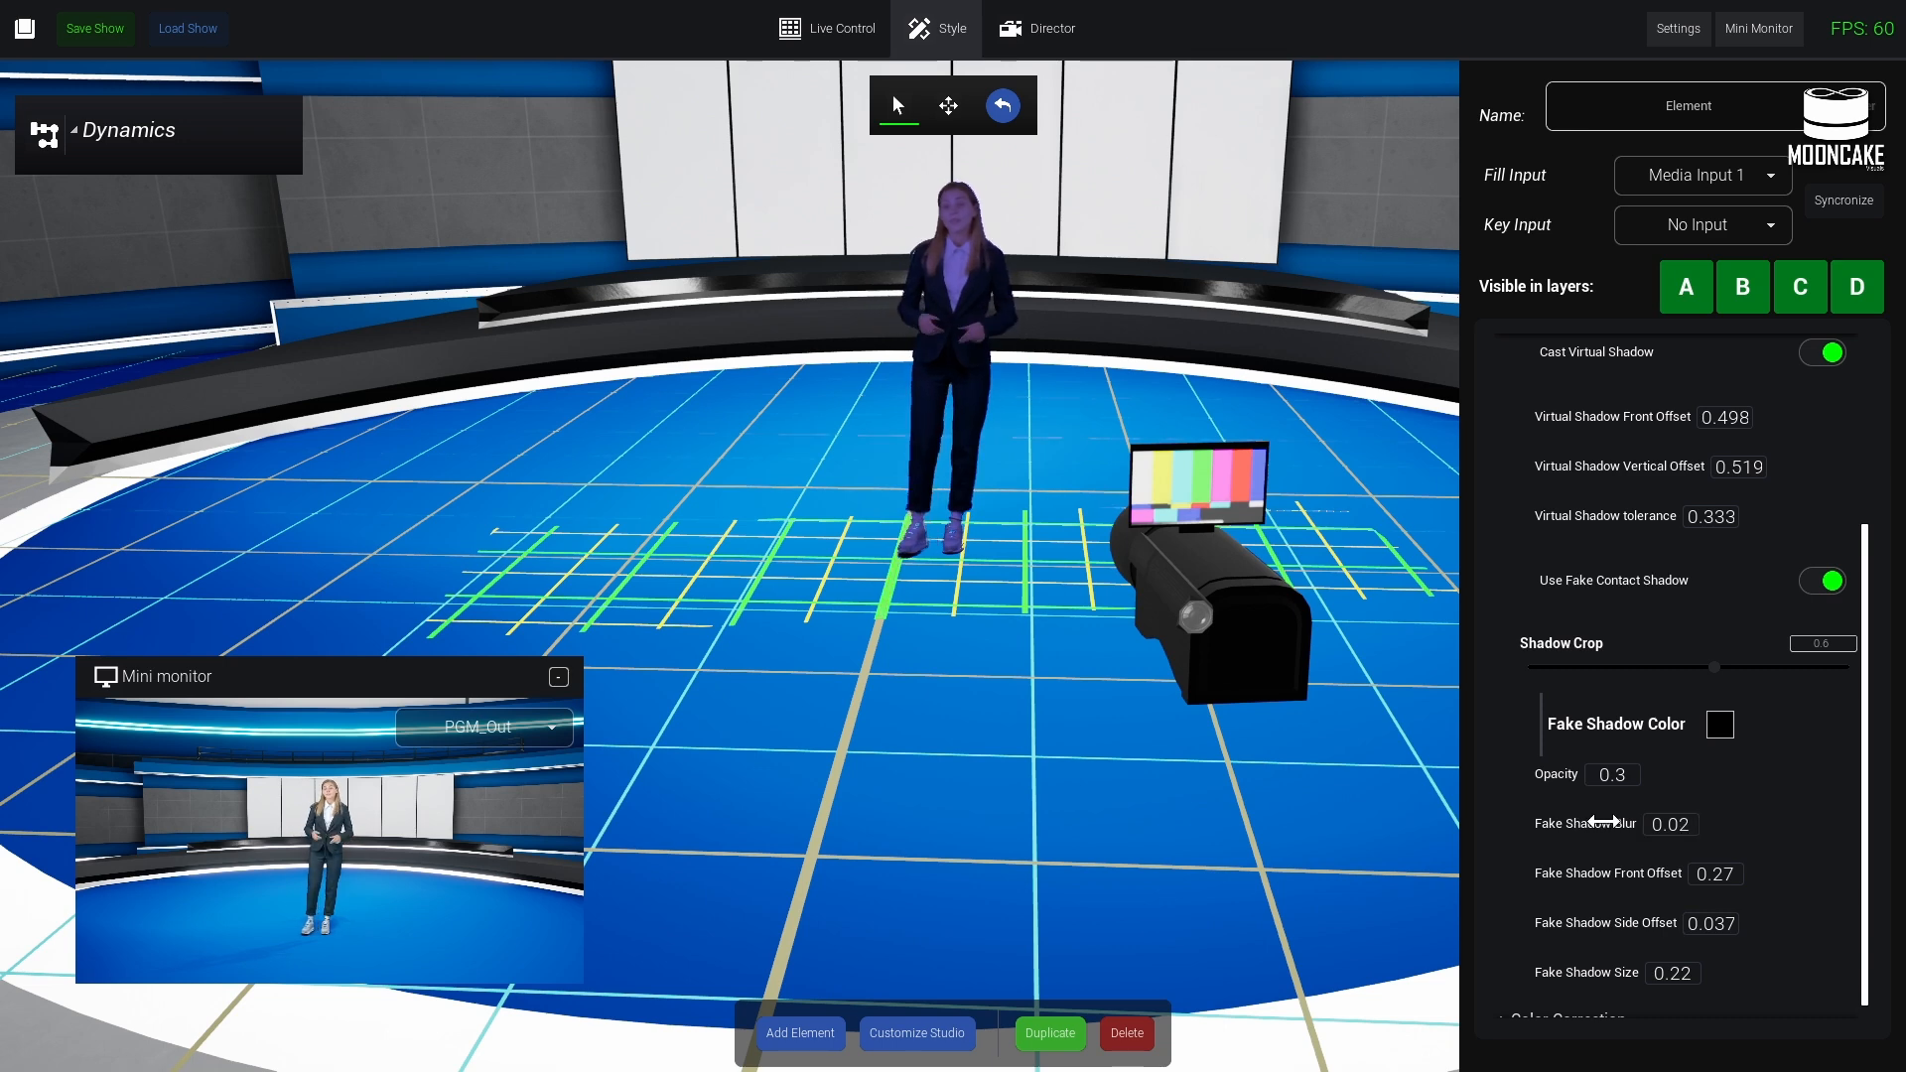
click(1037, 27)
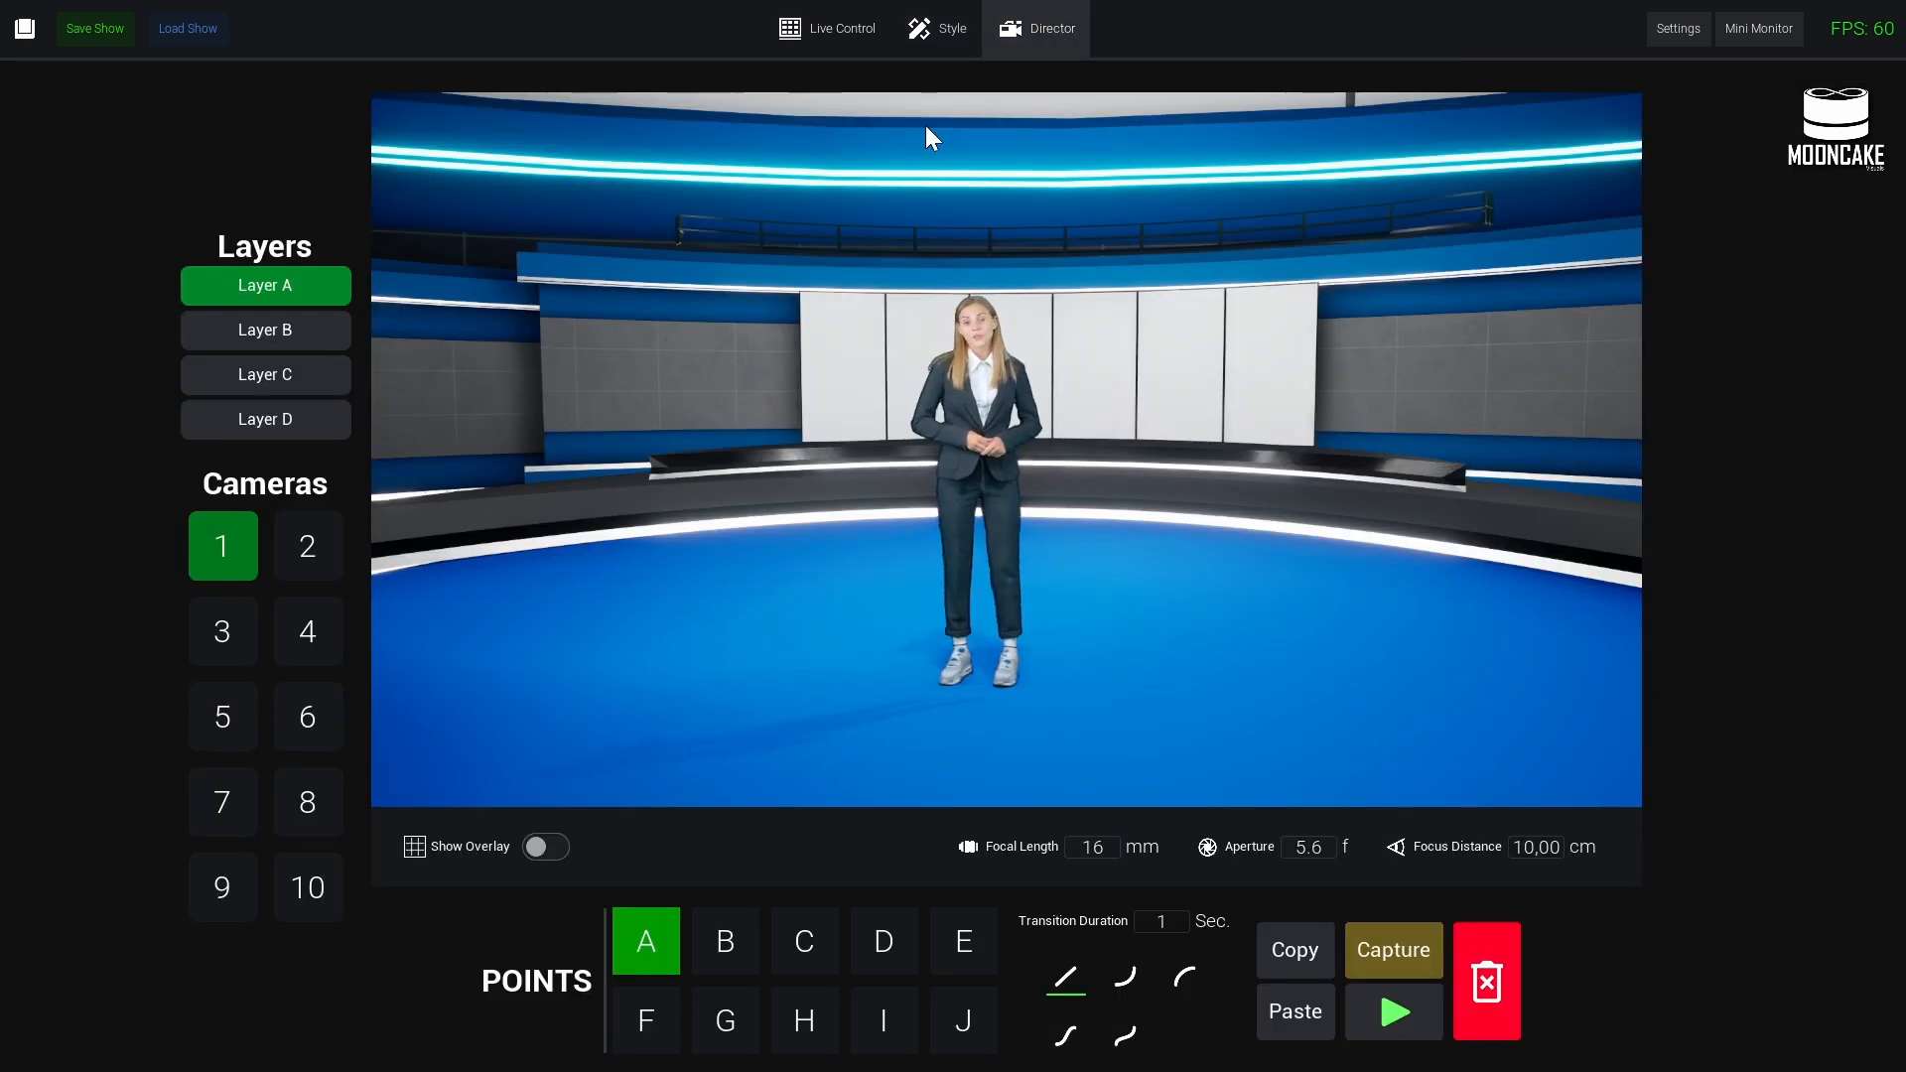
click(937, 28)
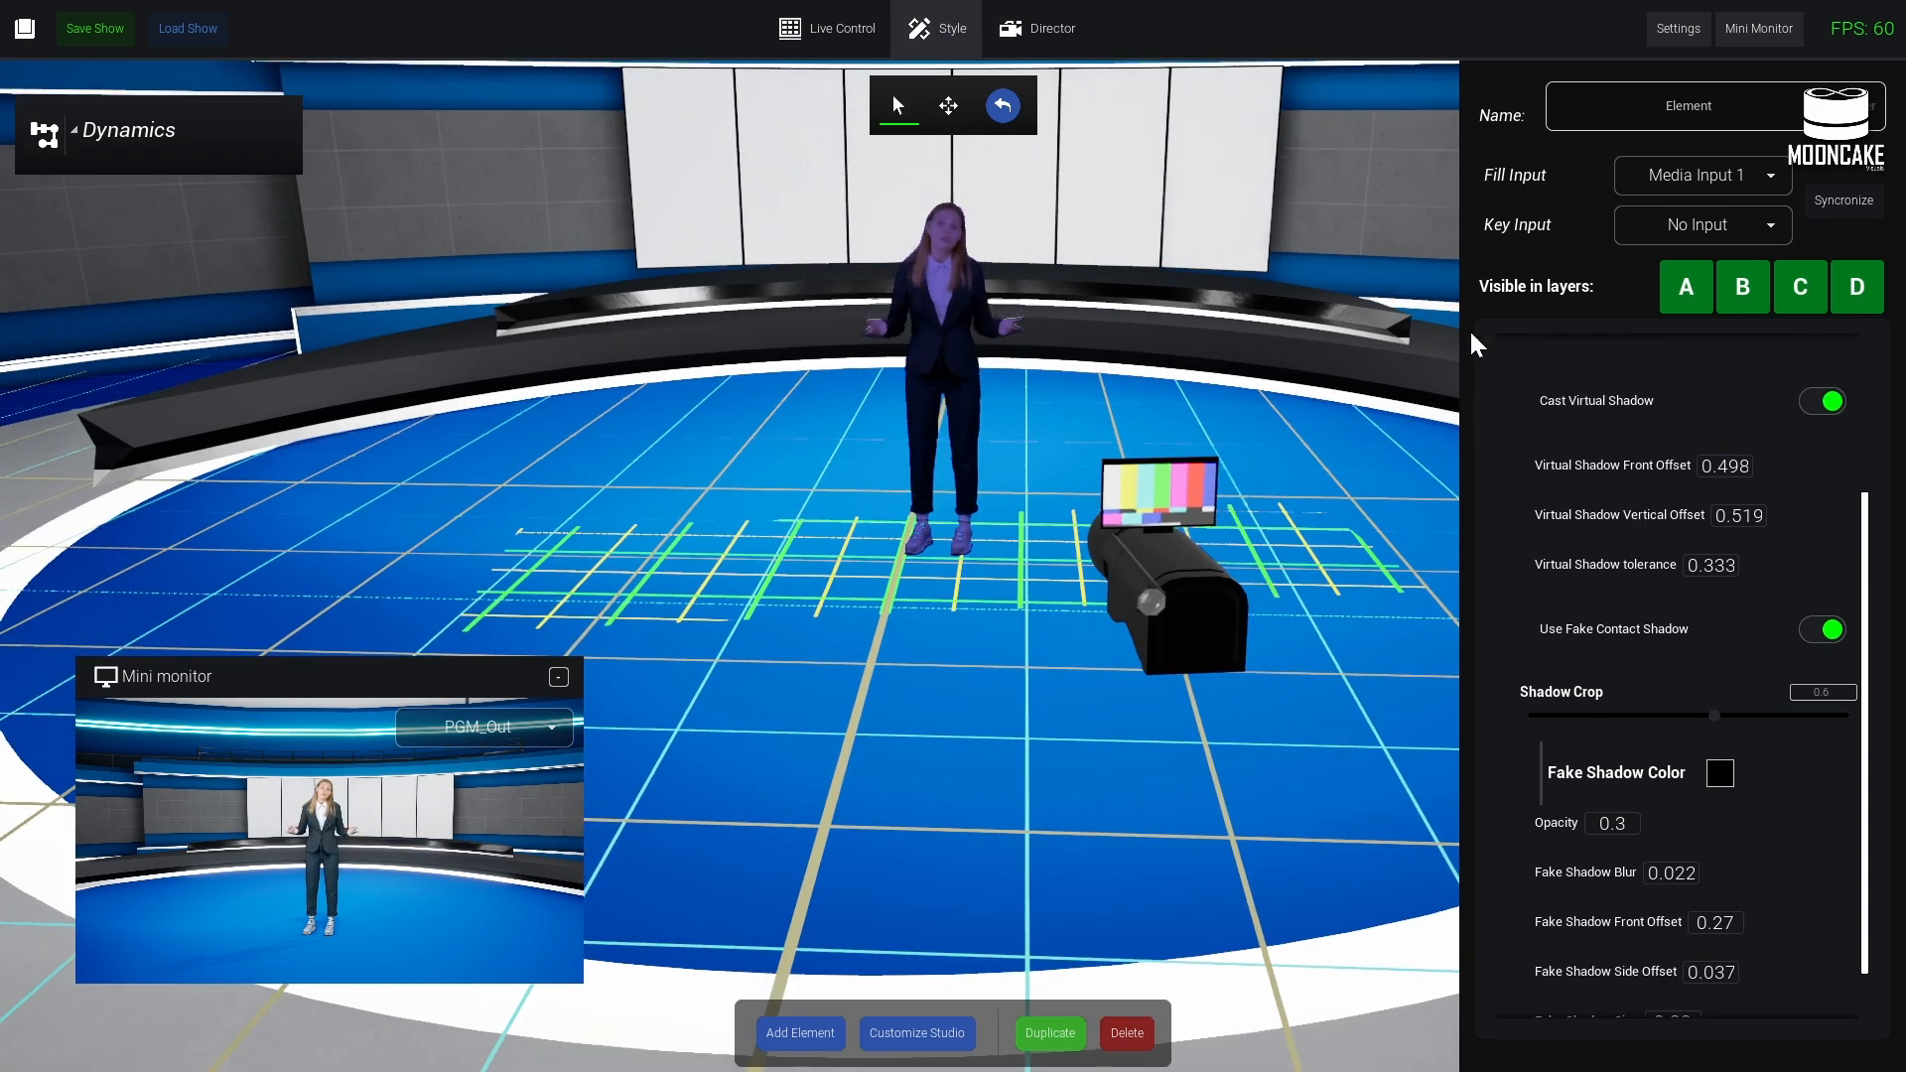
- Set Mask Shrink to 1 in the talent's chroma key and check the edges through camera 1
scroll(1668, 673, up, 3)
click(1506, 416)
click(1511, 372)
scroll(1689, 791, down, 5)
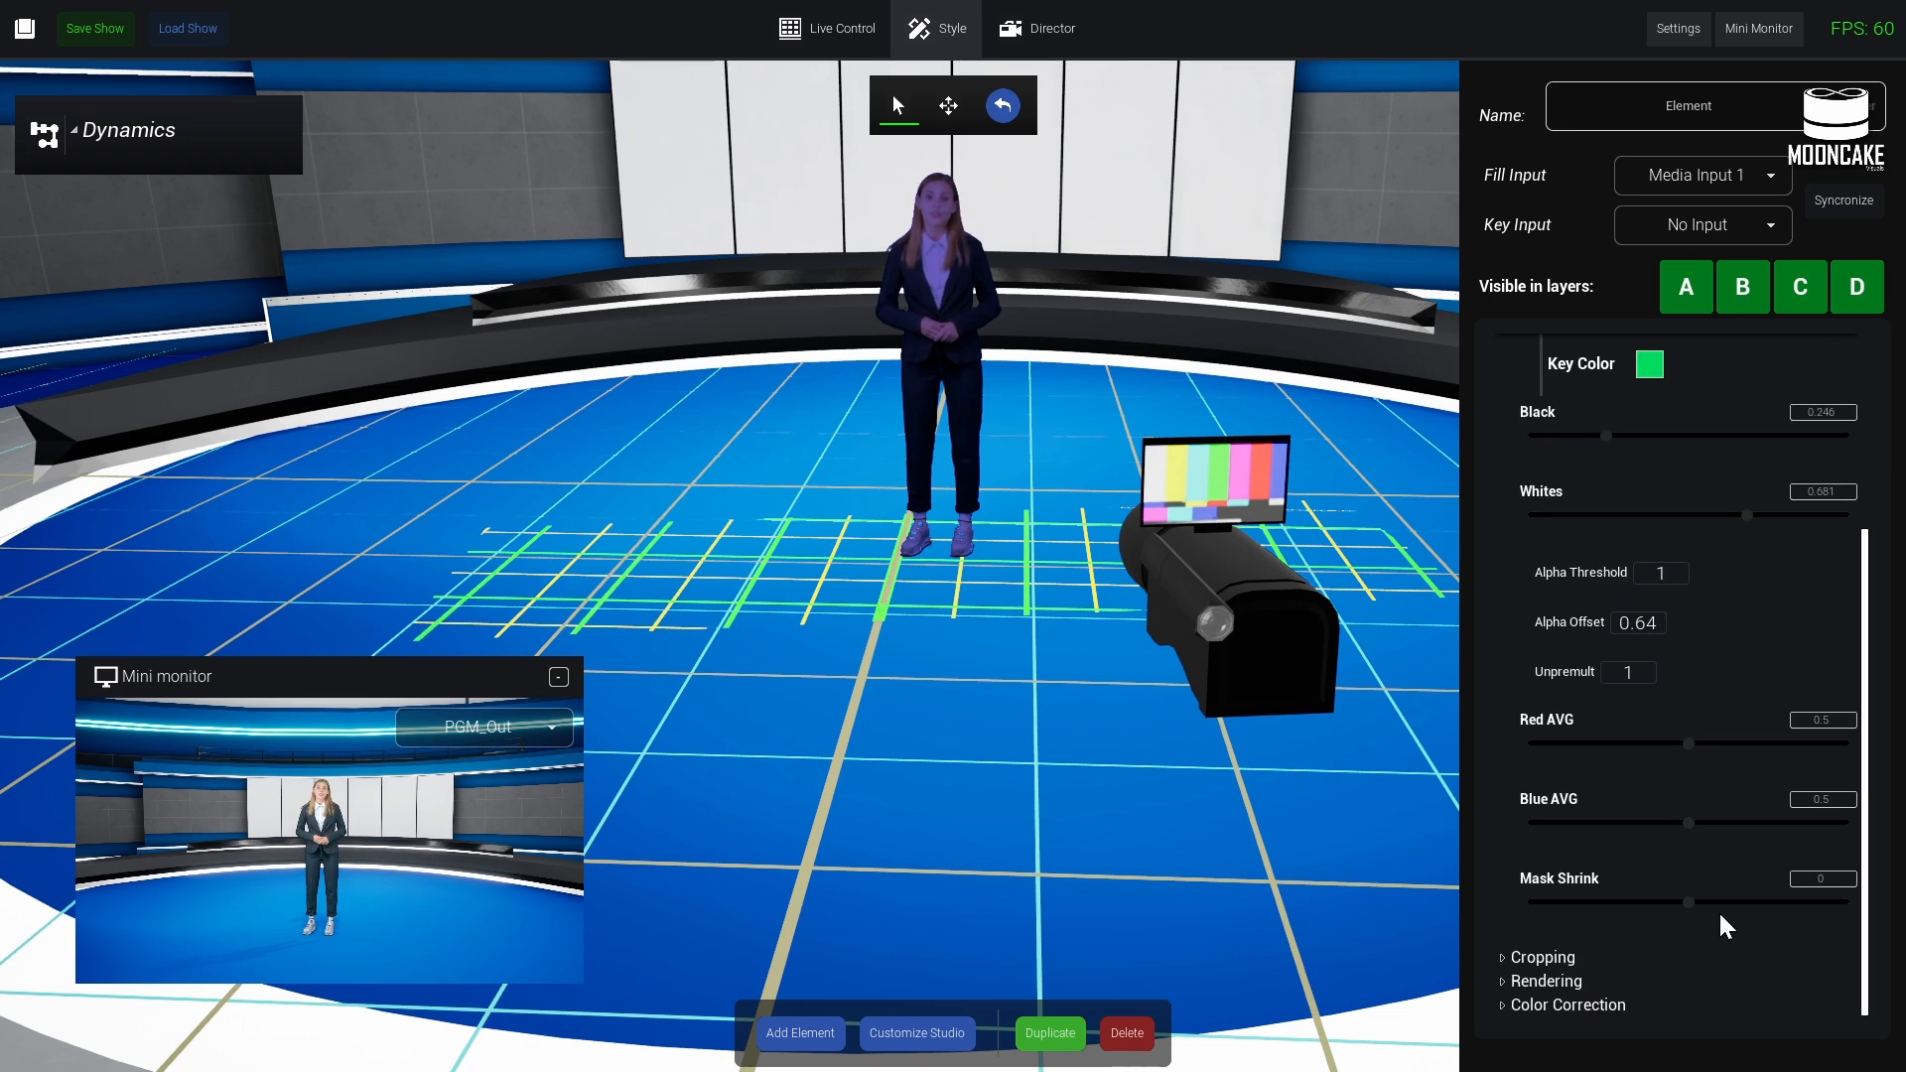
drag(1691, 902, 1880, 899)
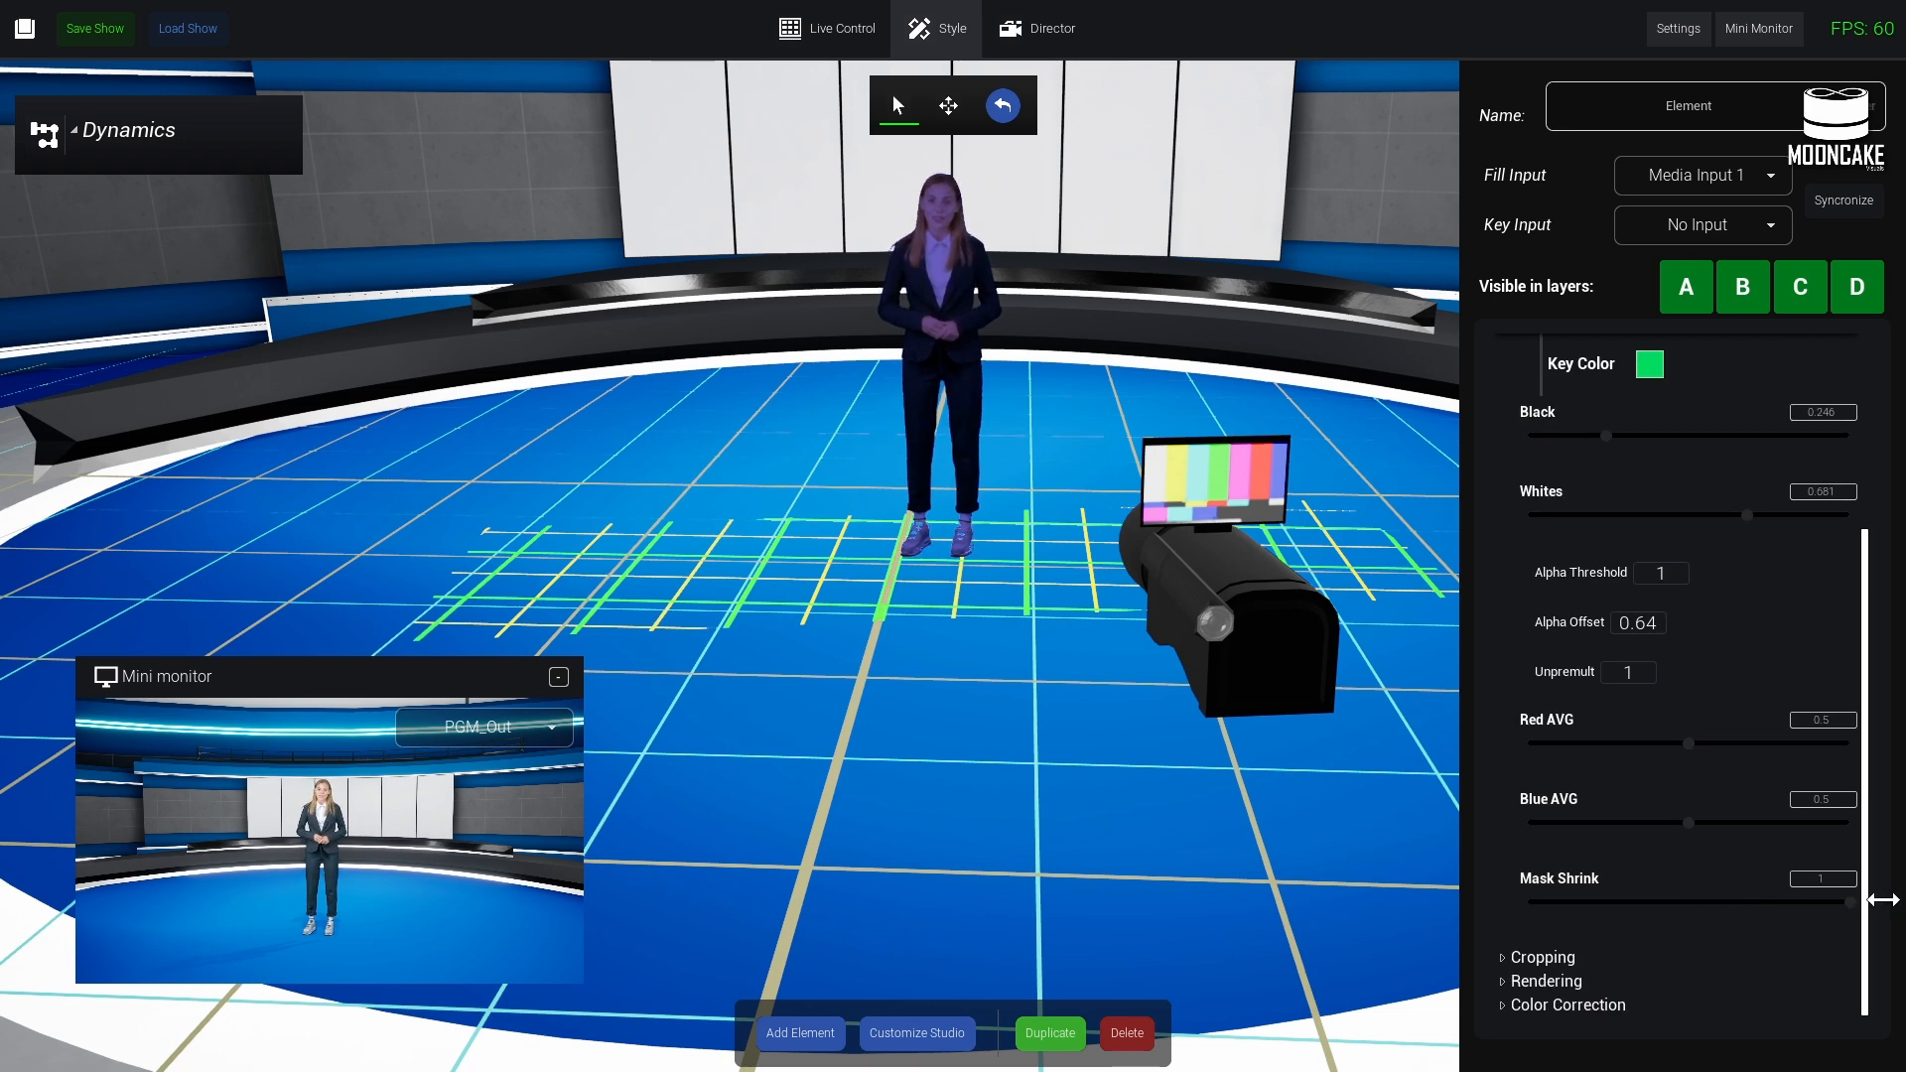
click(1043, 28)
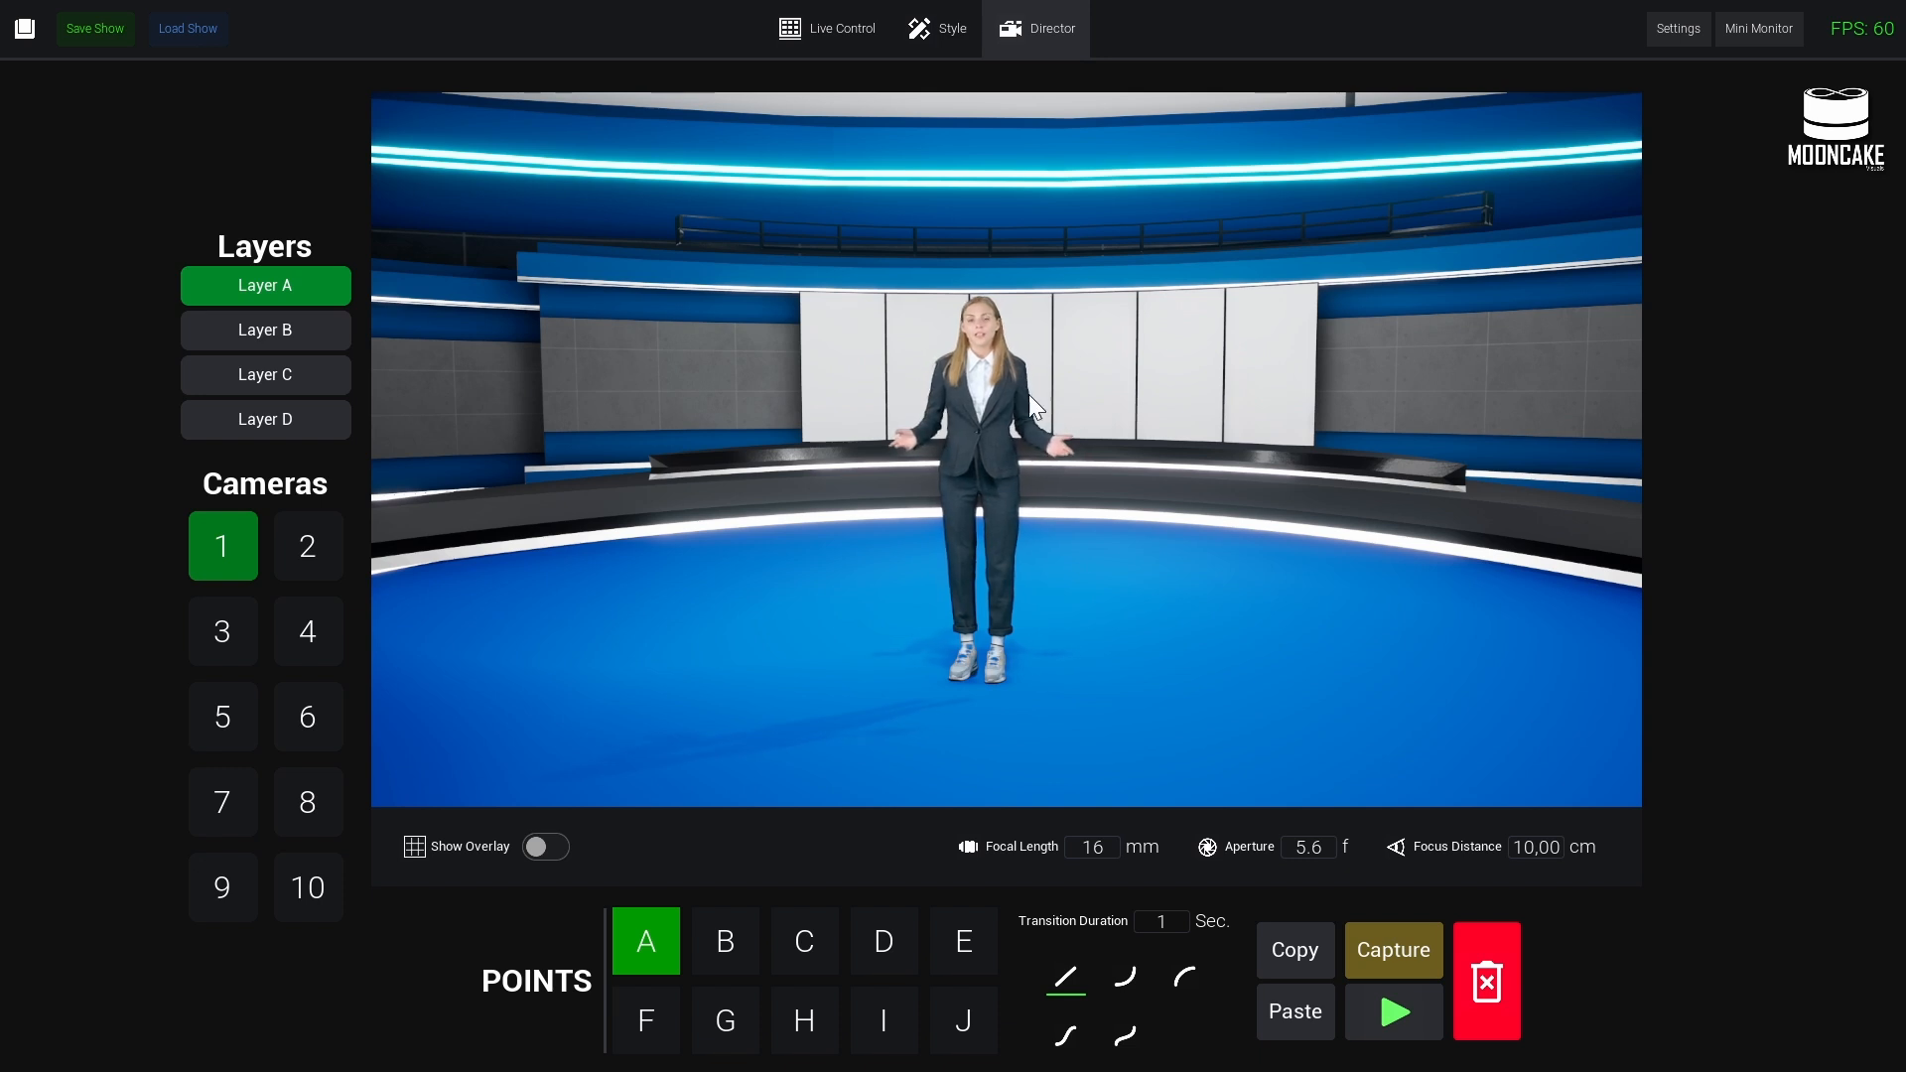
- Color-correct the talent with Contrast at 1.374 and Brightness at 0.681
click(937, 30)
scroll(1609, 608, up, 5)
click(1510, 371)
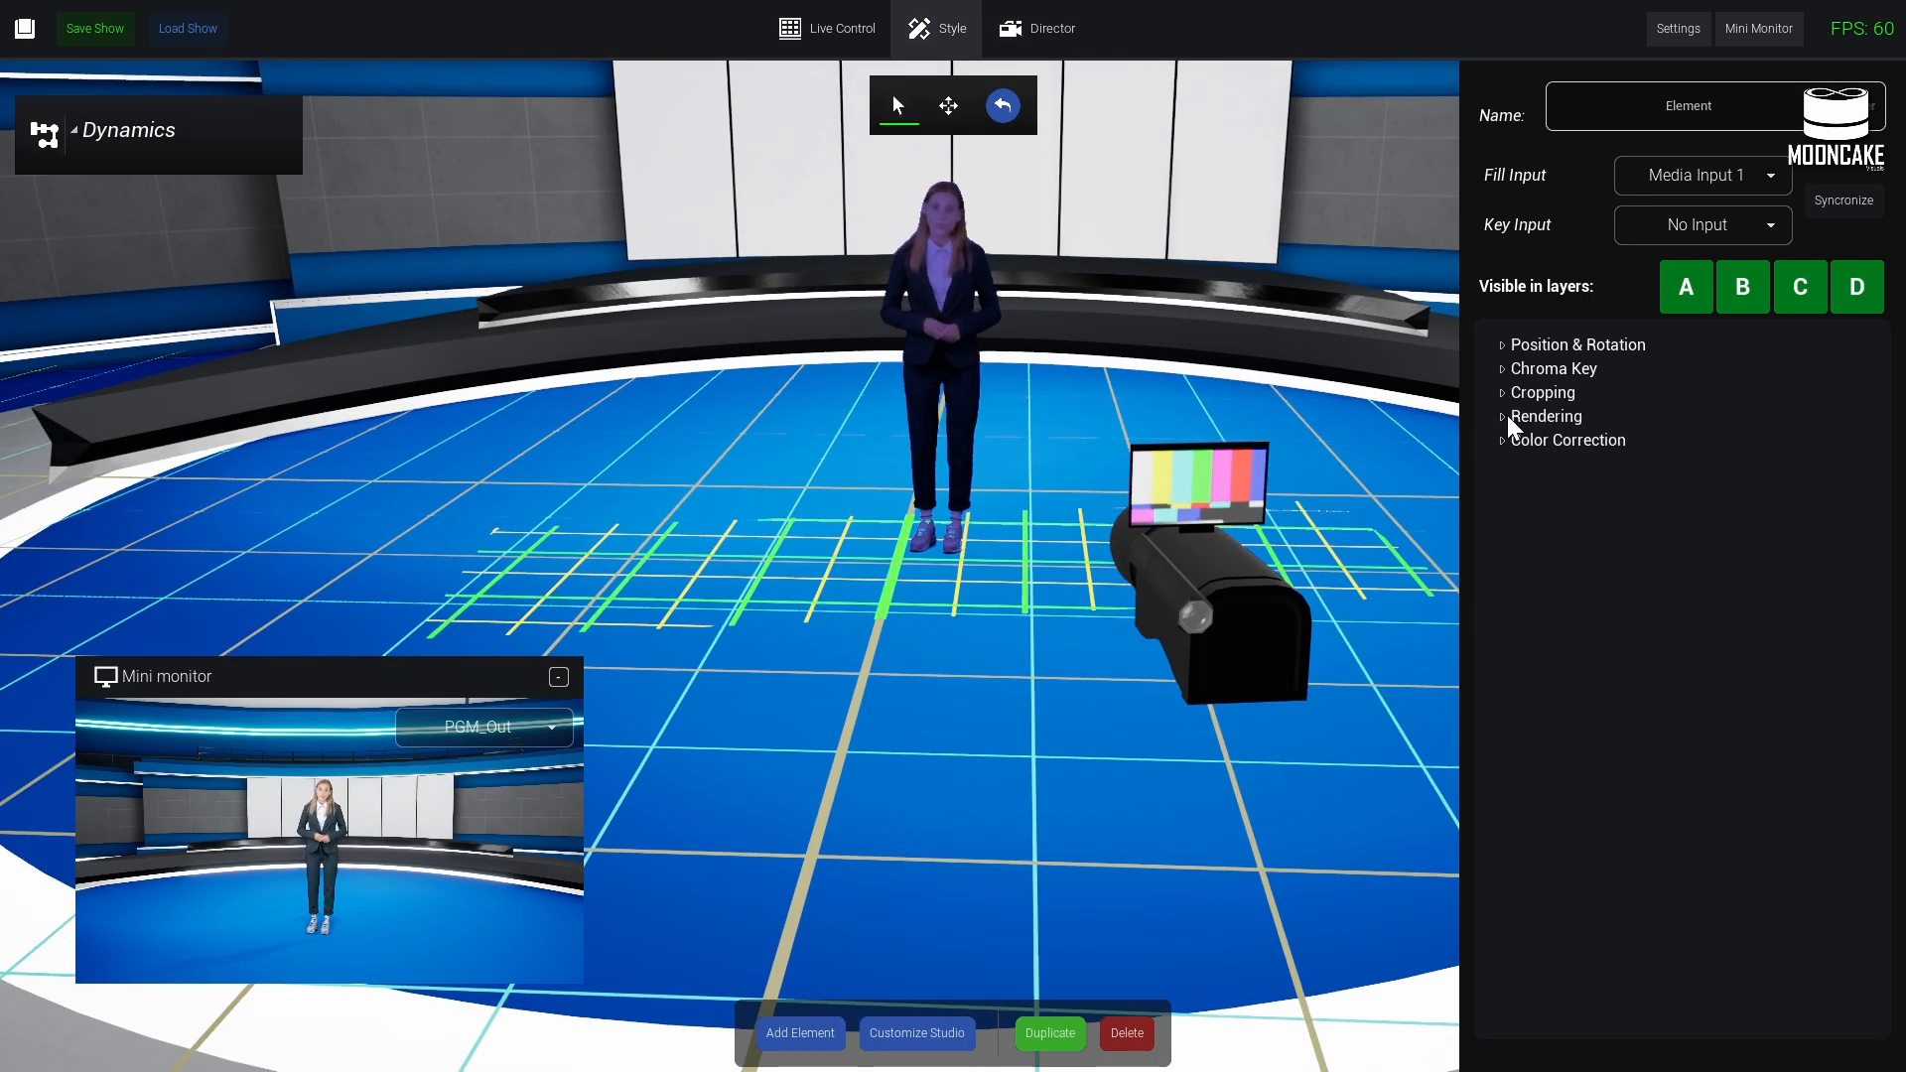
click(1513, 440)
click(1704, 593)
drag(1705, 592, 1749, 593)
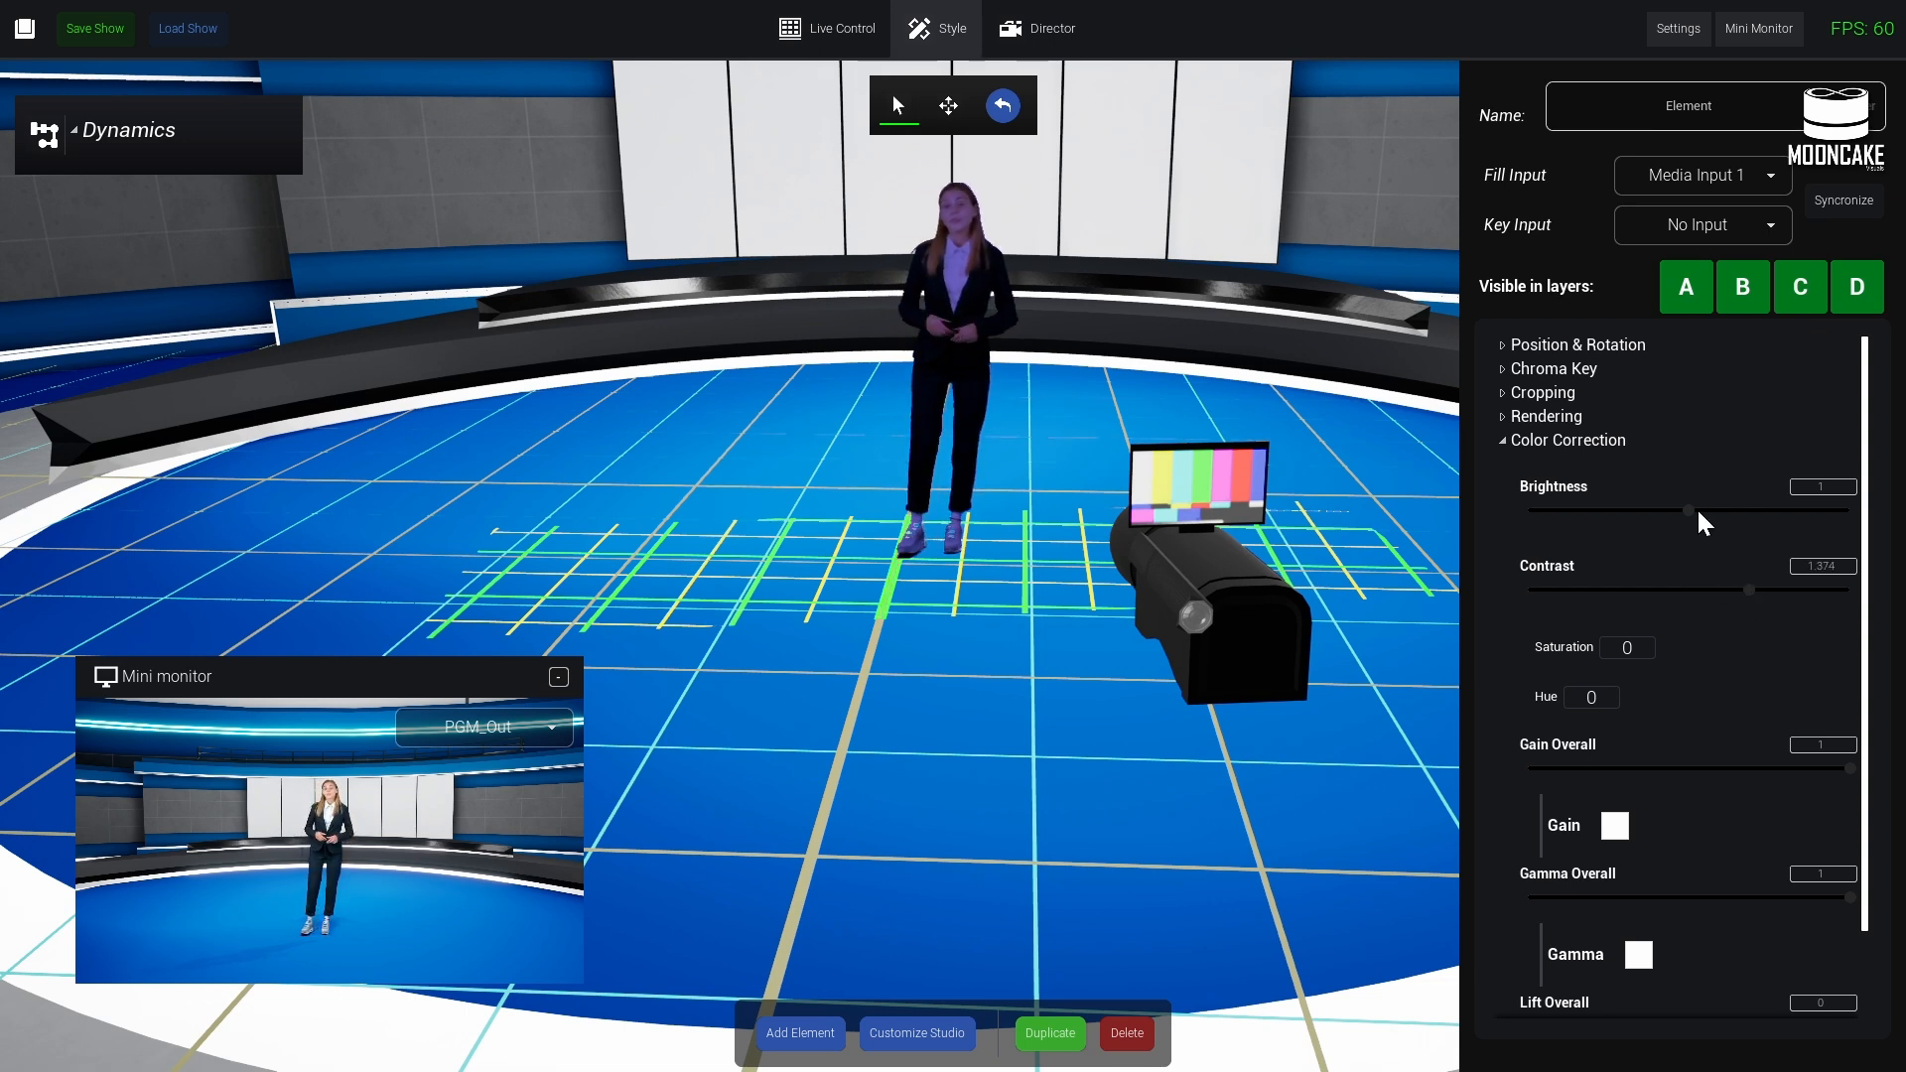
drag(1689, 511, 1610, 518)
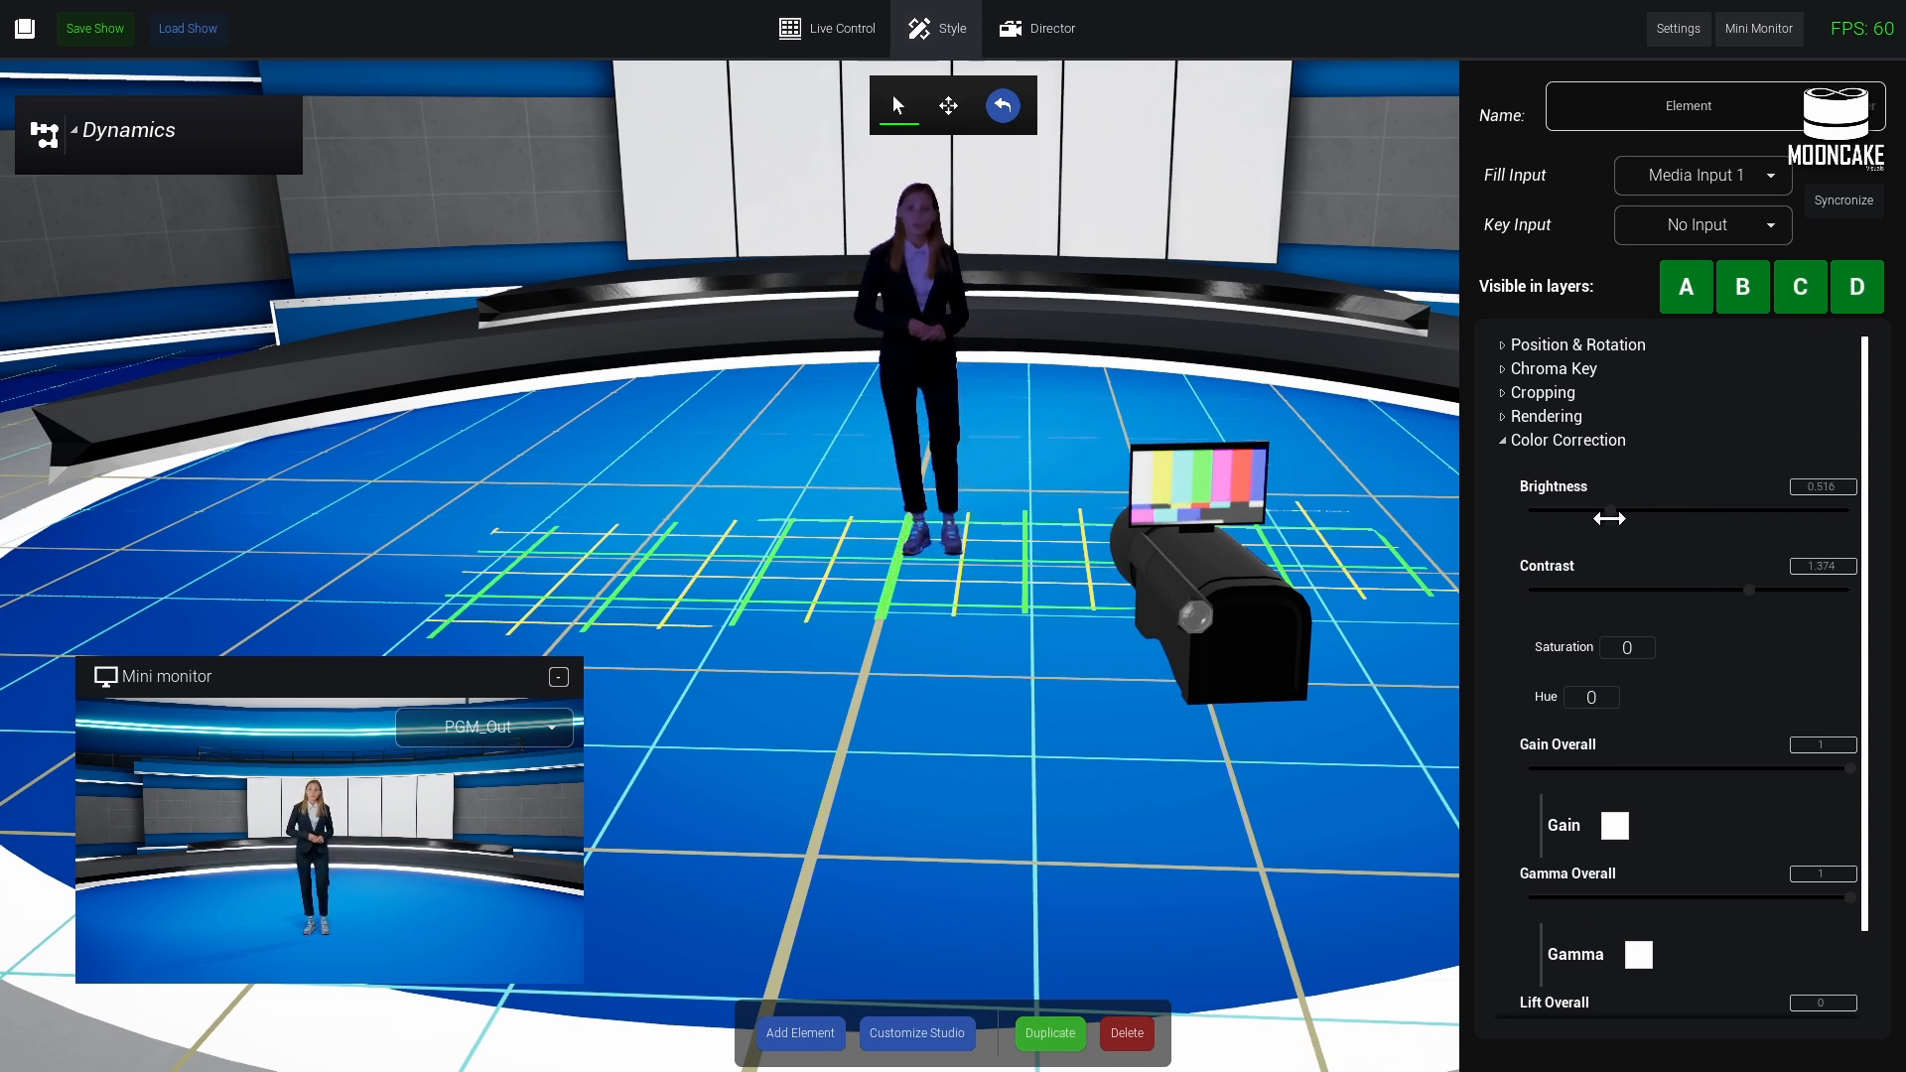
- Inspect the talent's feet and shadow up close with camera 1, and pull the camera back to a wider framing
click(1010, 38)
right_drag(1013, 579, 973, 645)
key(w)
key(s)
key(w)
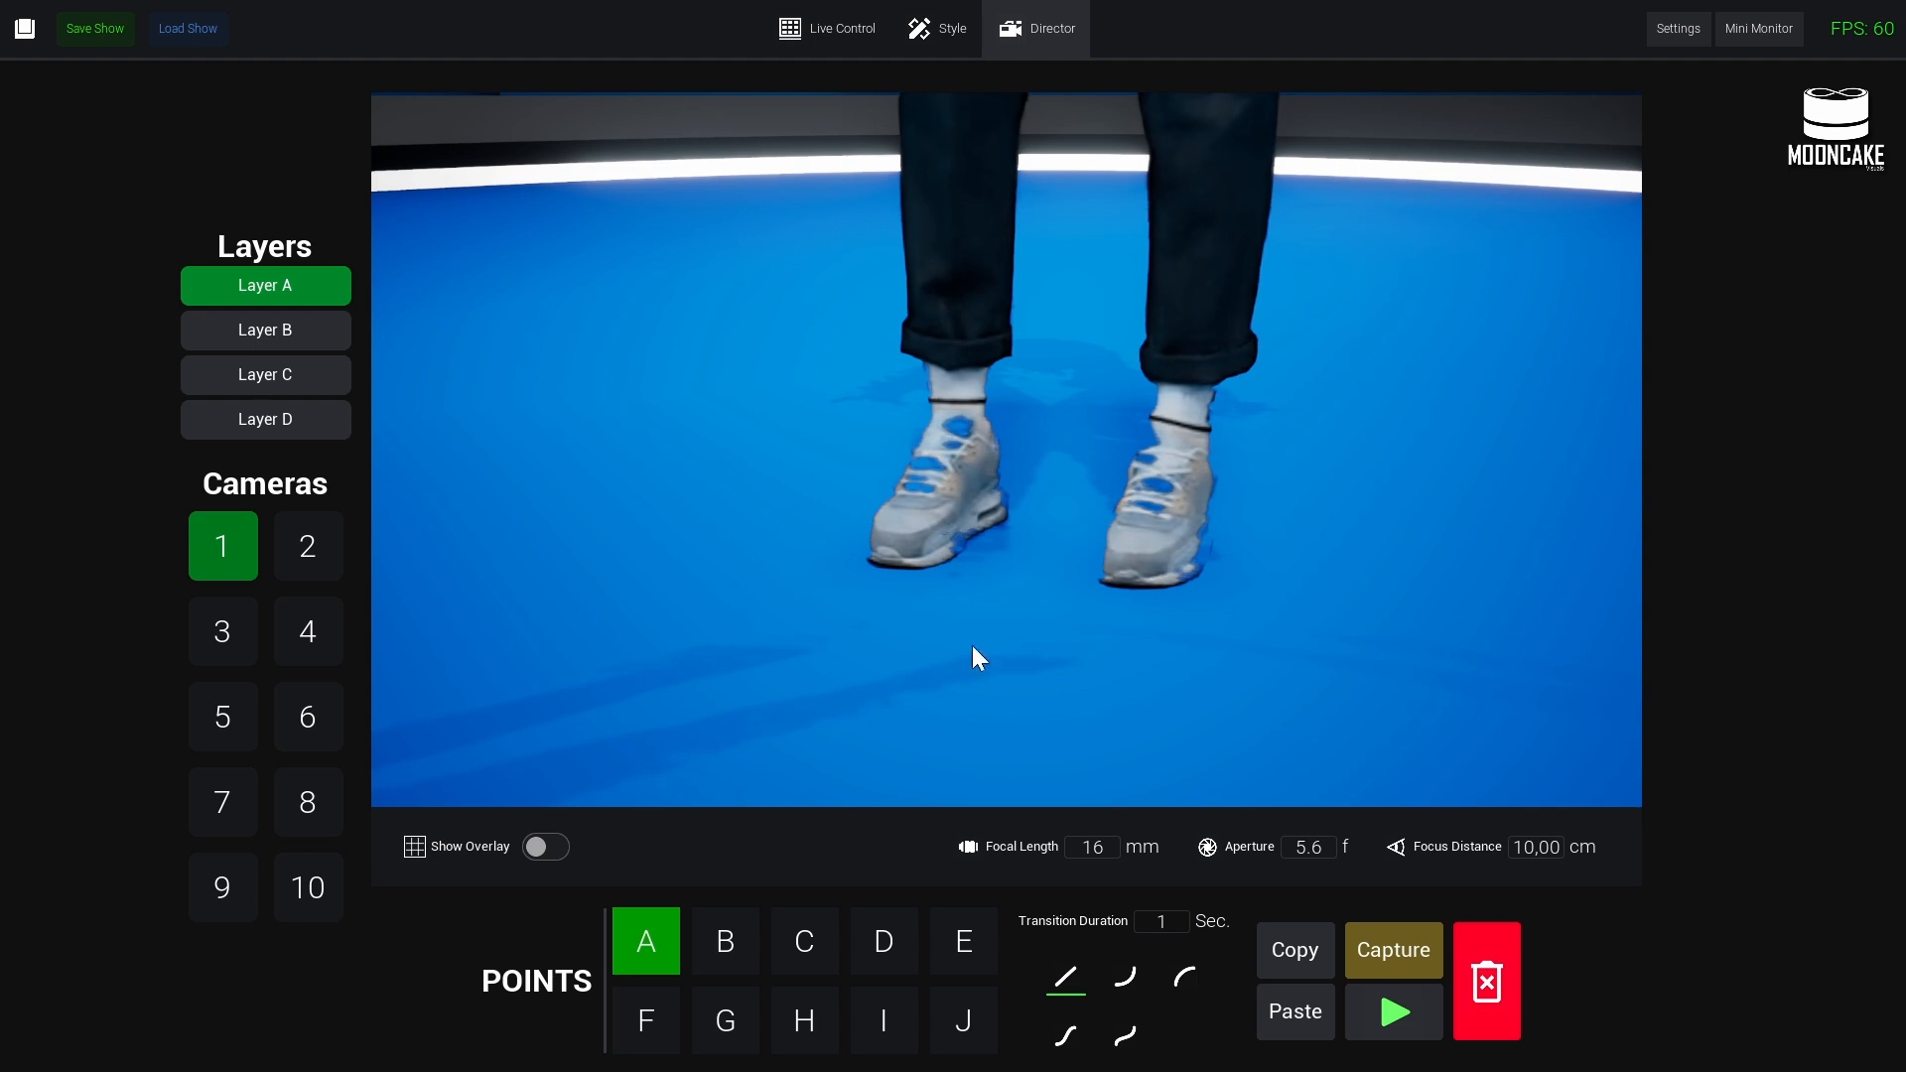
key(s)
right_drag(1003, 477, 996, 405)
- Change the studio's Floor A Tint to a muted grayish blue with hue 226.6366, saturation 0.62 and value 0.2
click(937, 28)
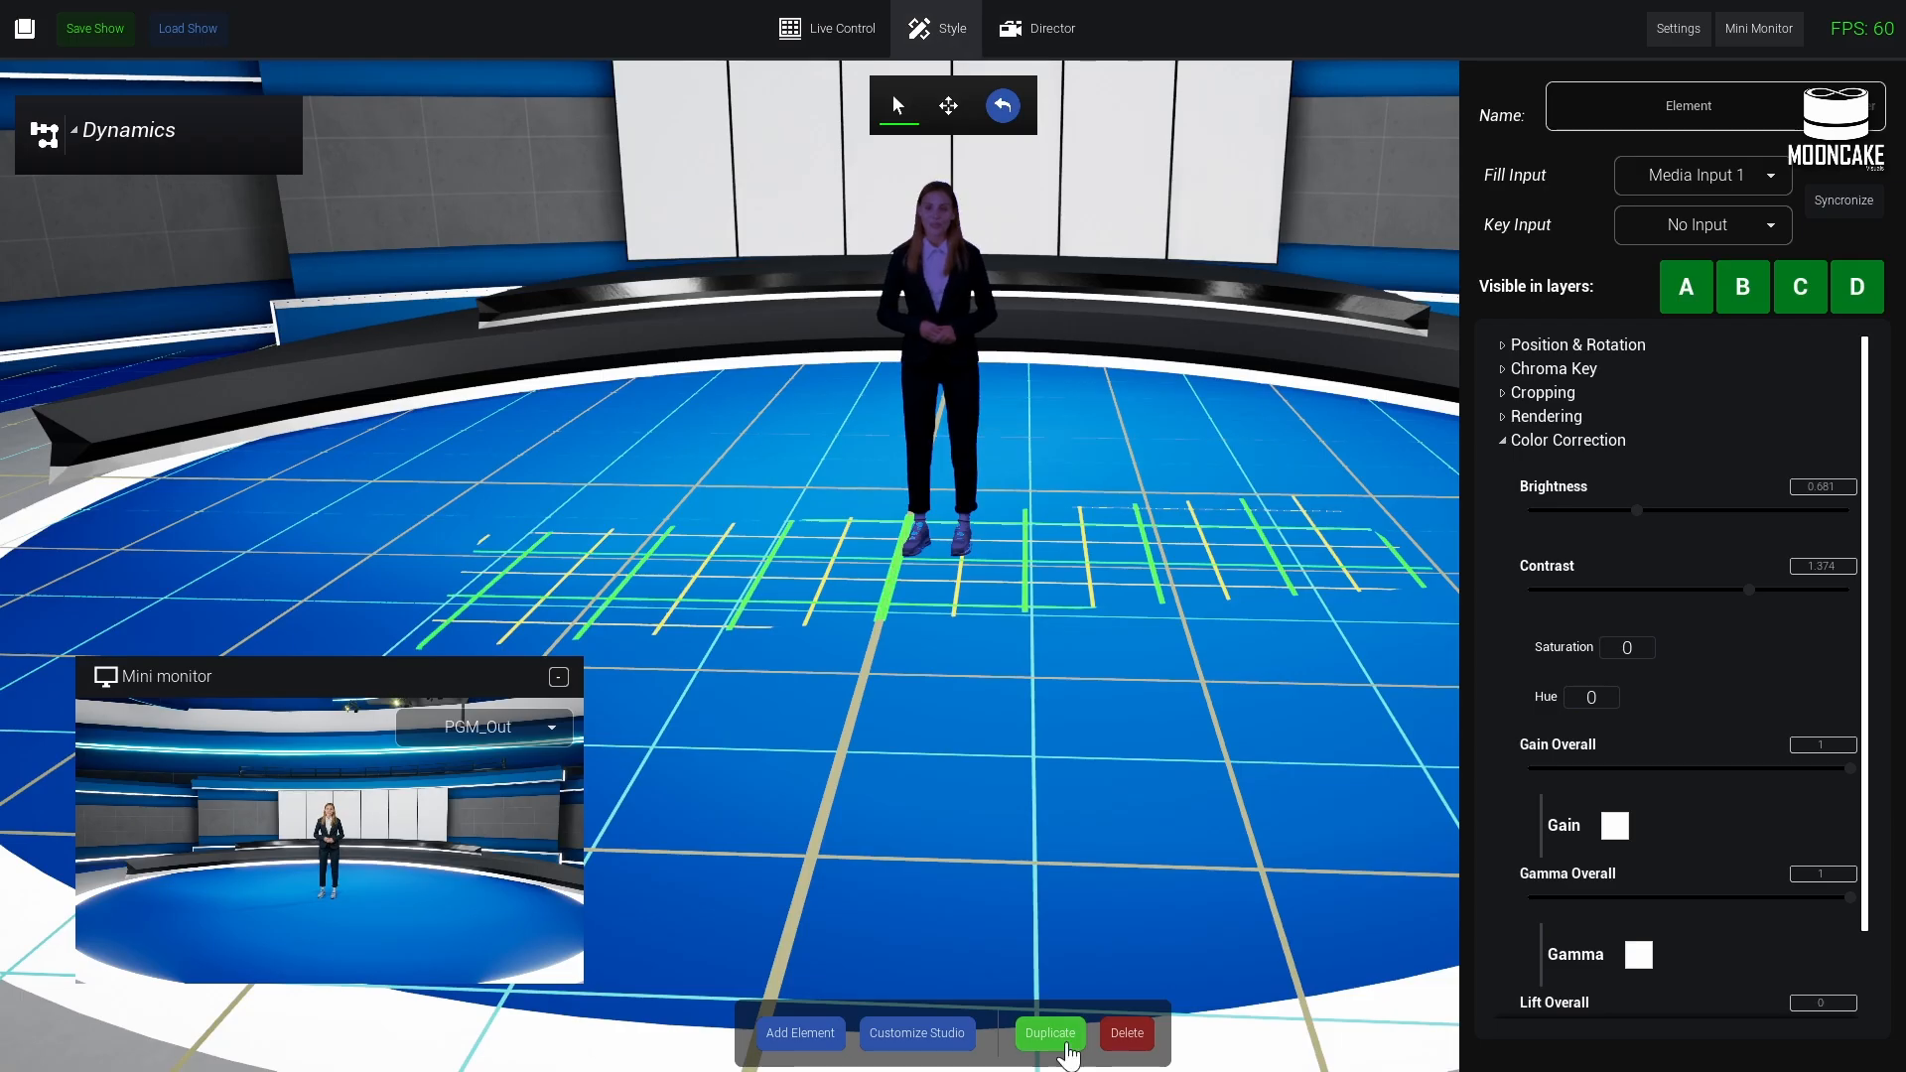
click(917, 1032)
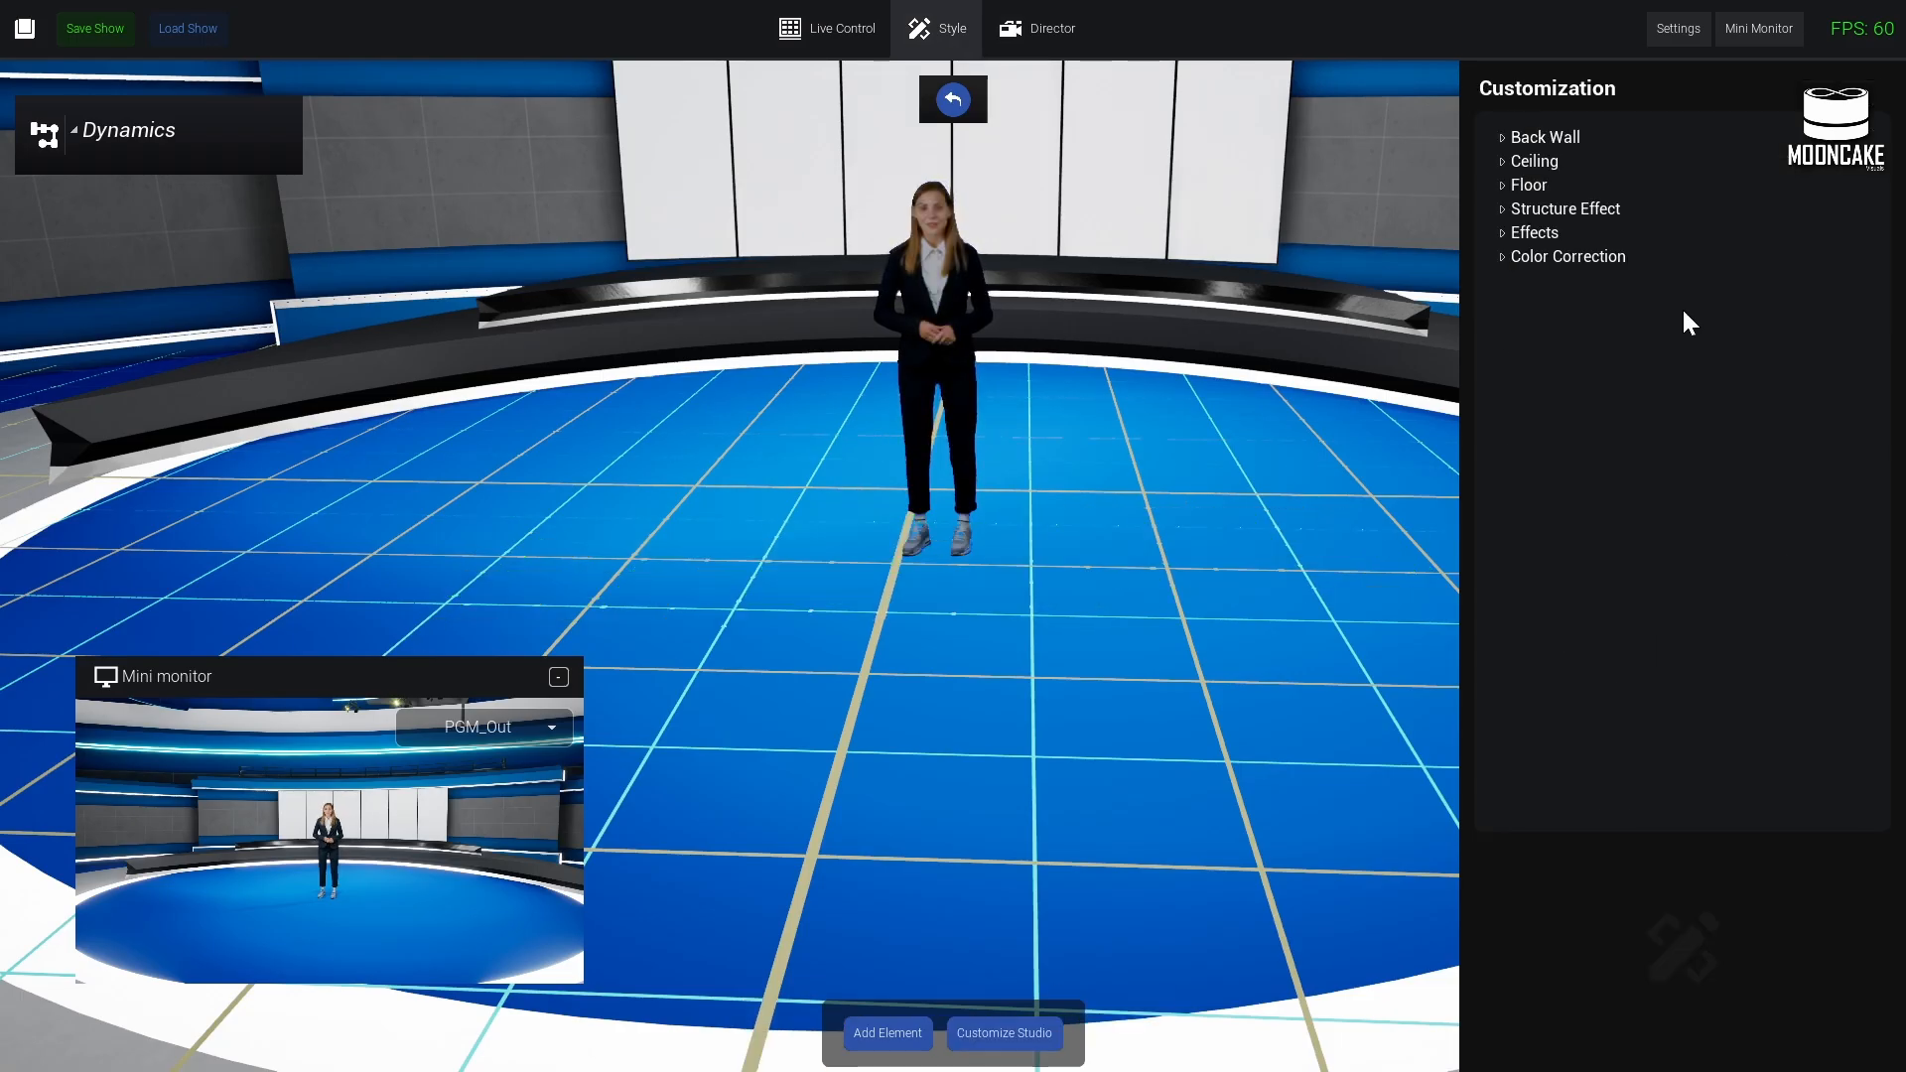
click(1516, 187)
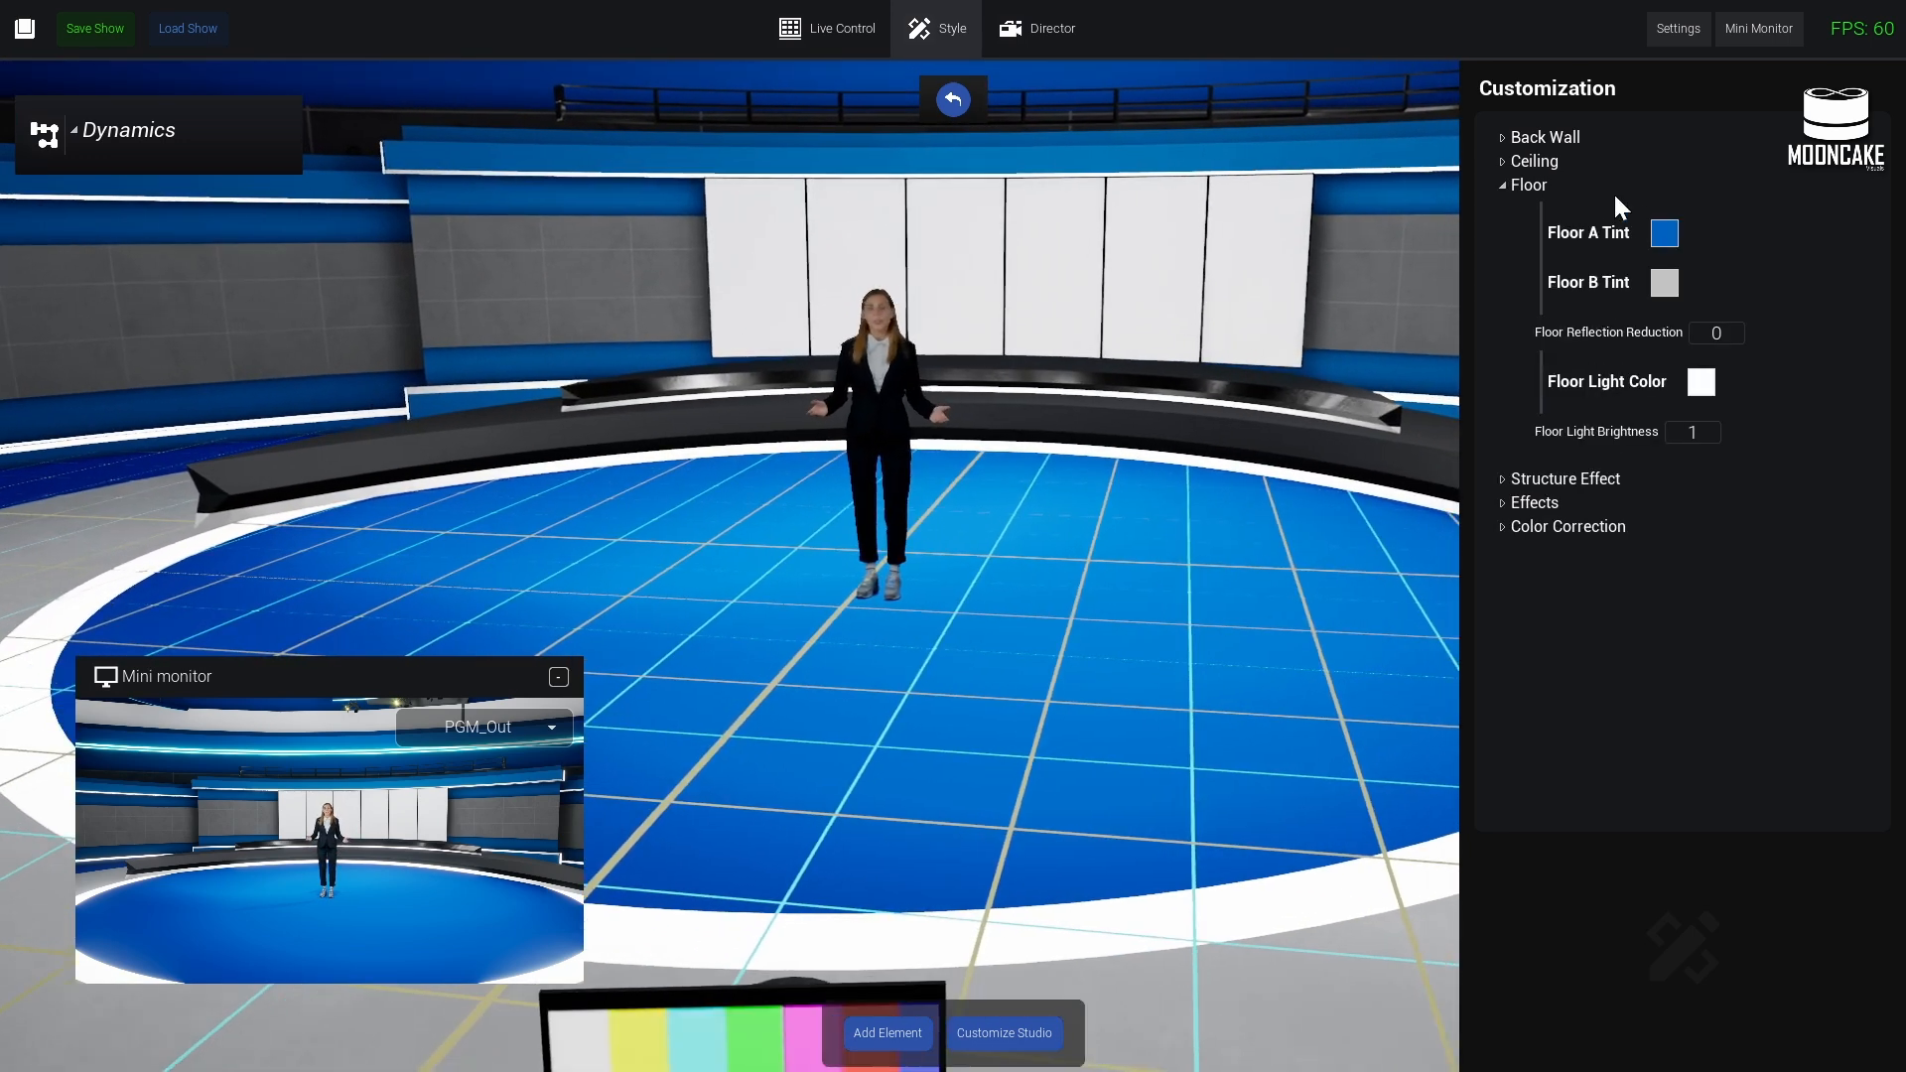
click(1665, 232)
drag(1403, 471, 1264, 464)
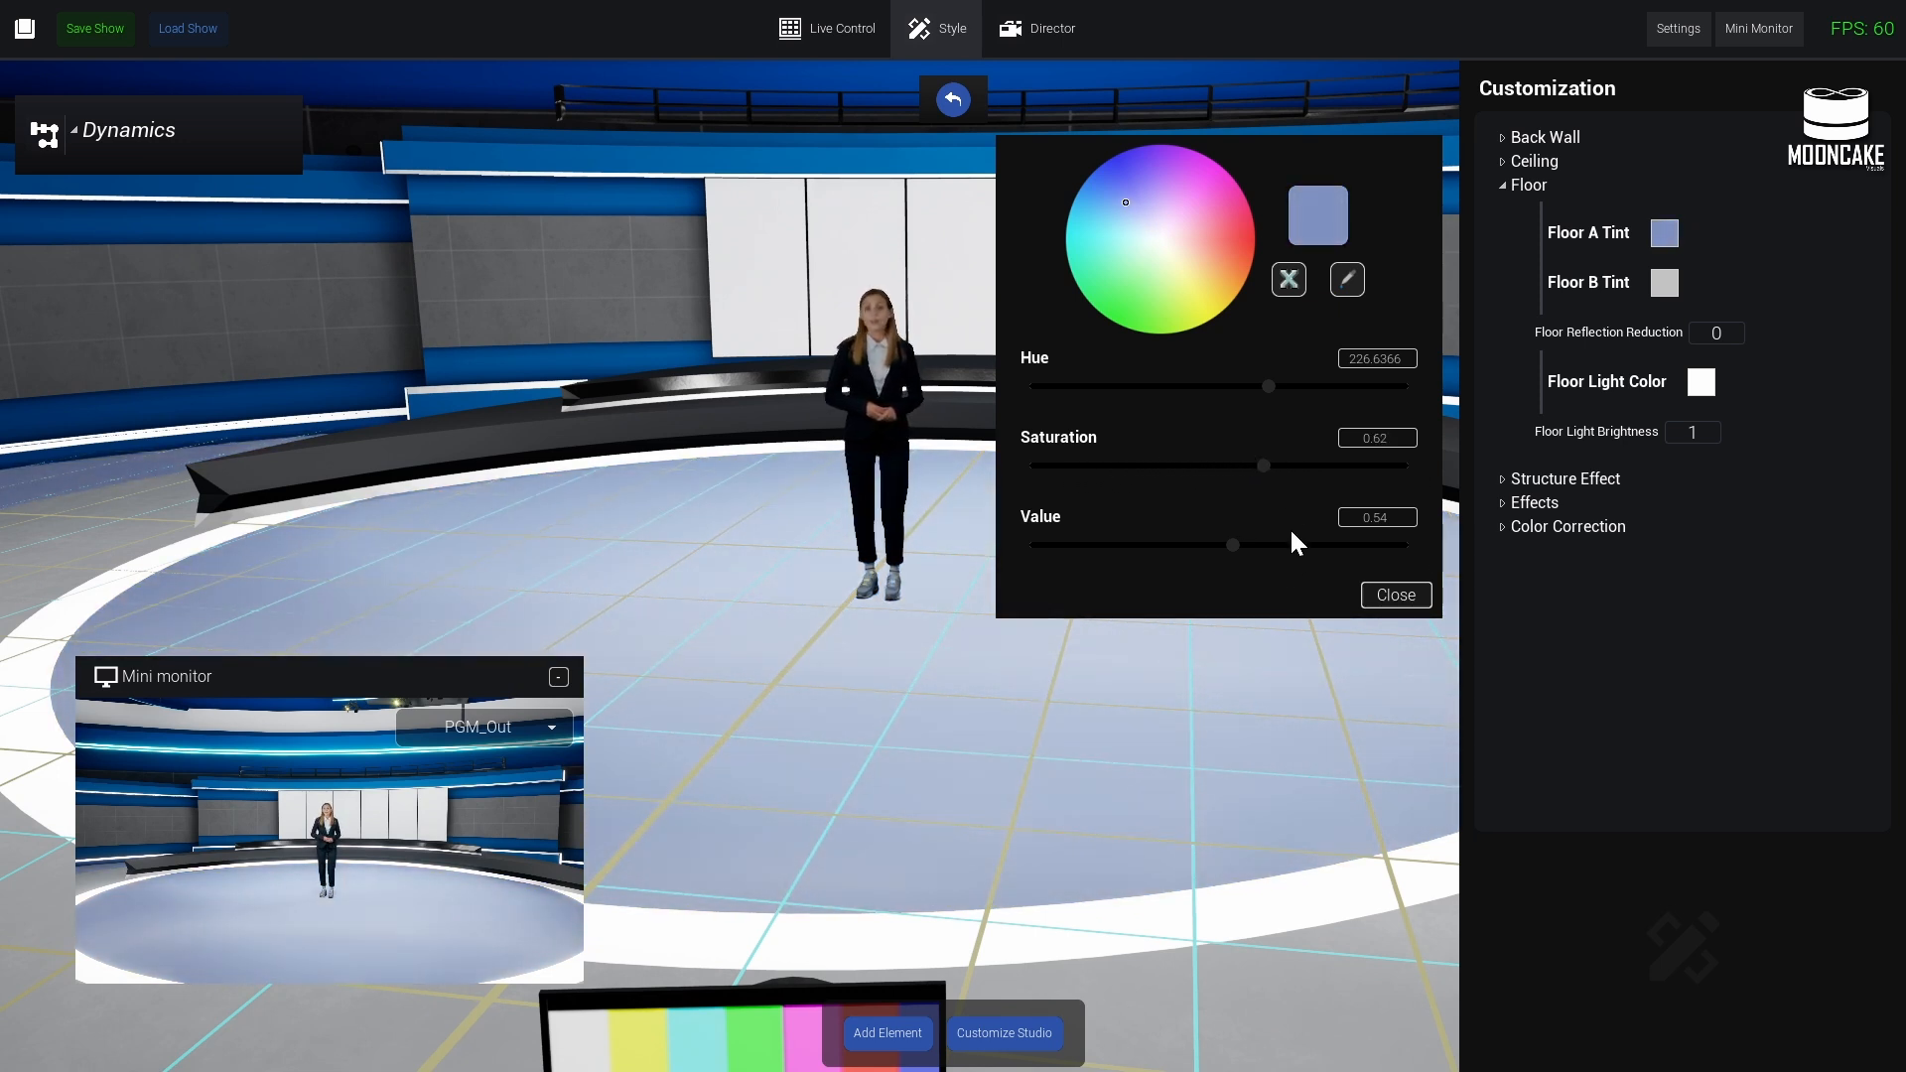
drag(1232, 545, 1104, 547)
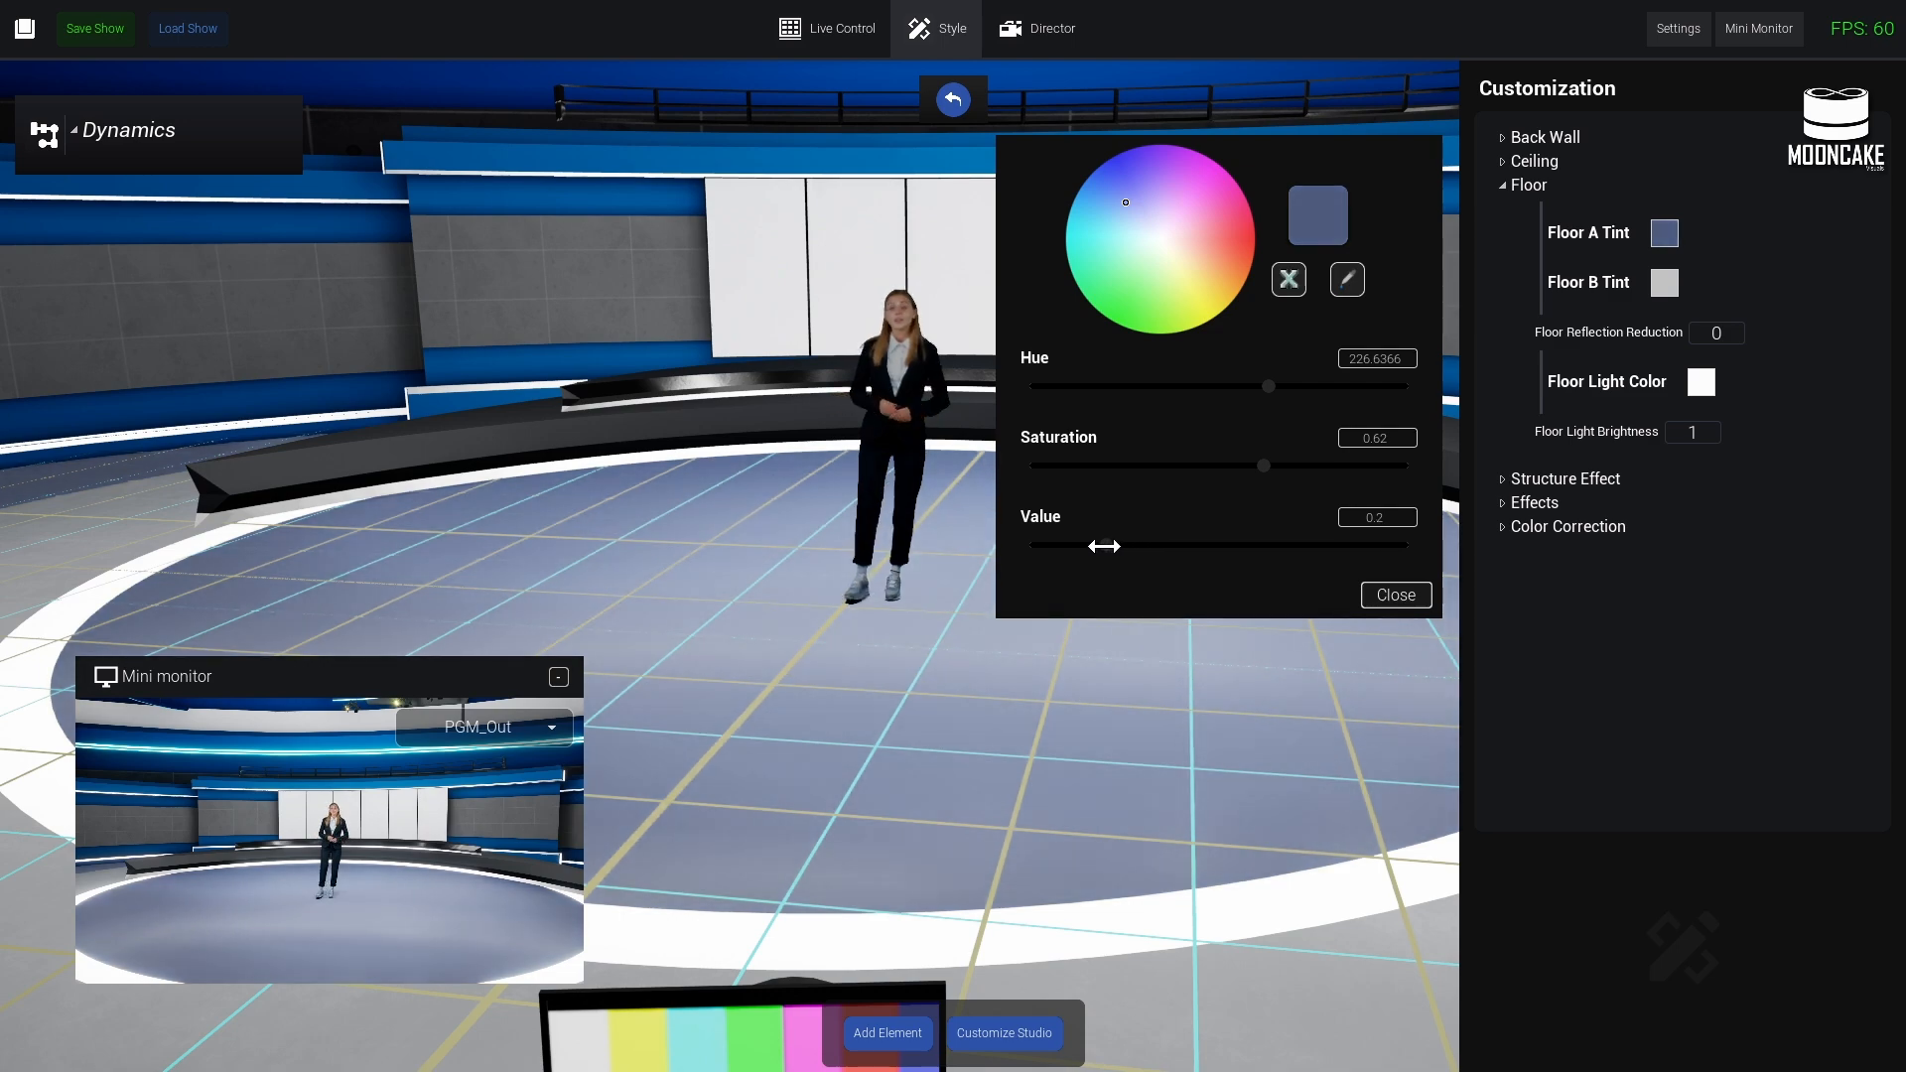
click(1398, 594)
- Change Floor B Tint, the outer floor ring, to a fully saturated blue with value 0.54
right_drag(1192, 536, 1117, 576)
mouse_move(1396, 298)
right_down()
mouse_move(1251, 308)
mouse_move(1396, 297)
right_up()
click(1662, 289)
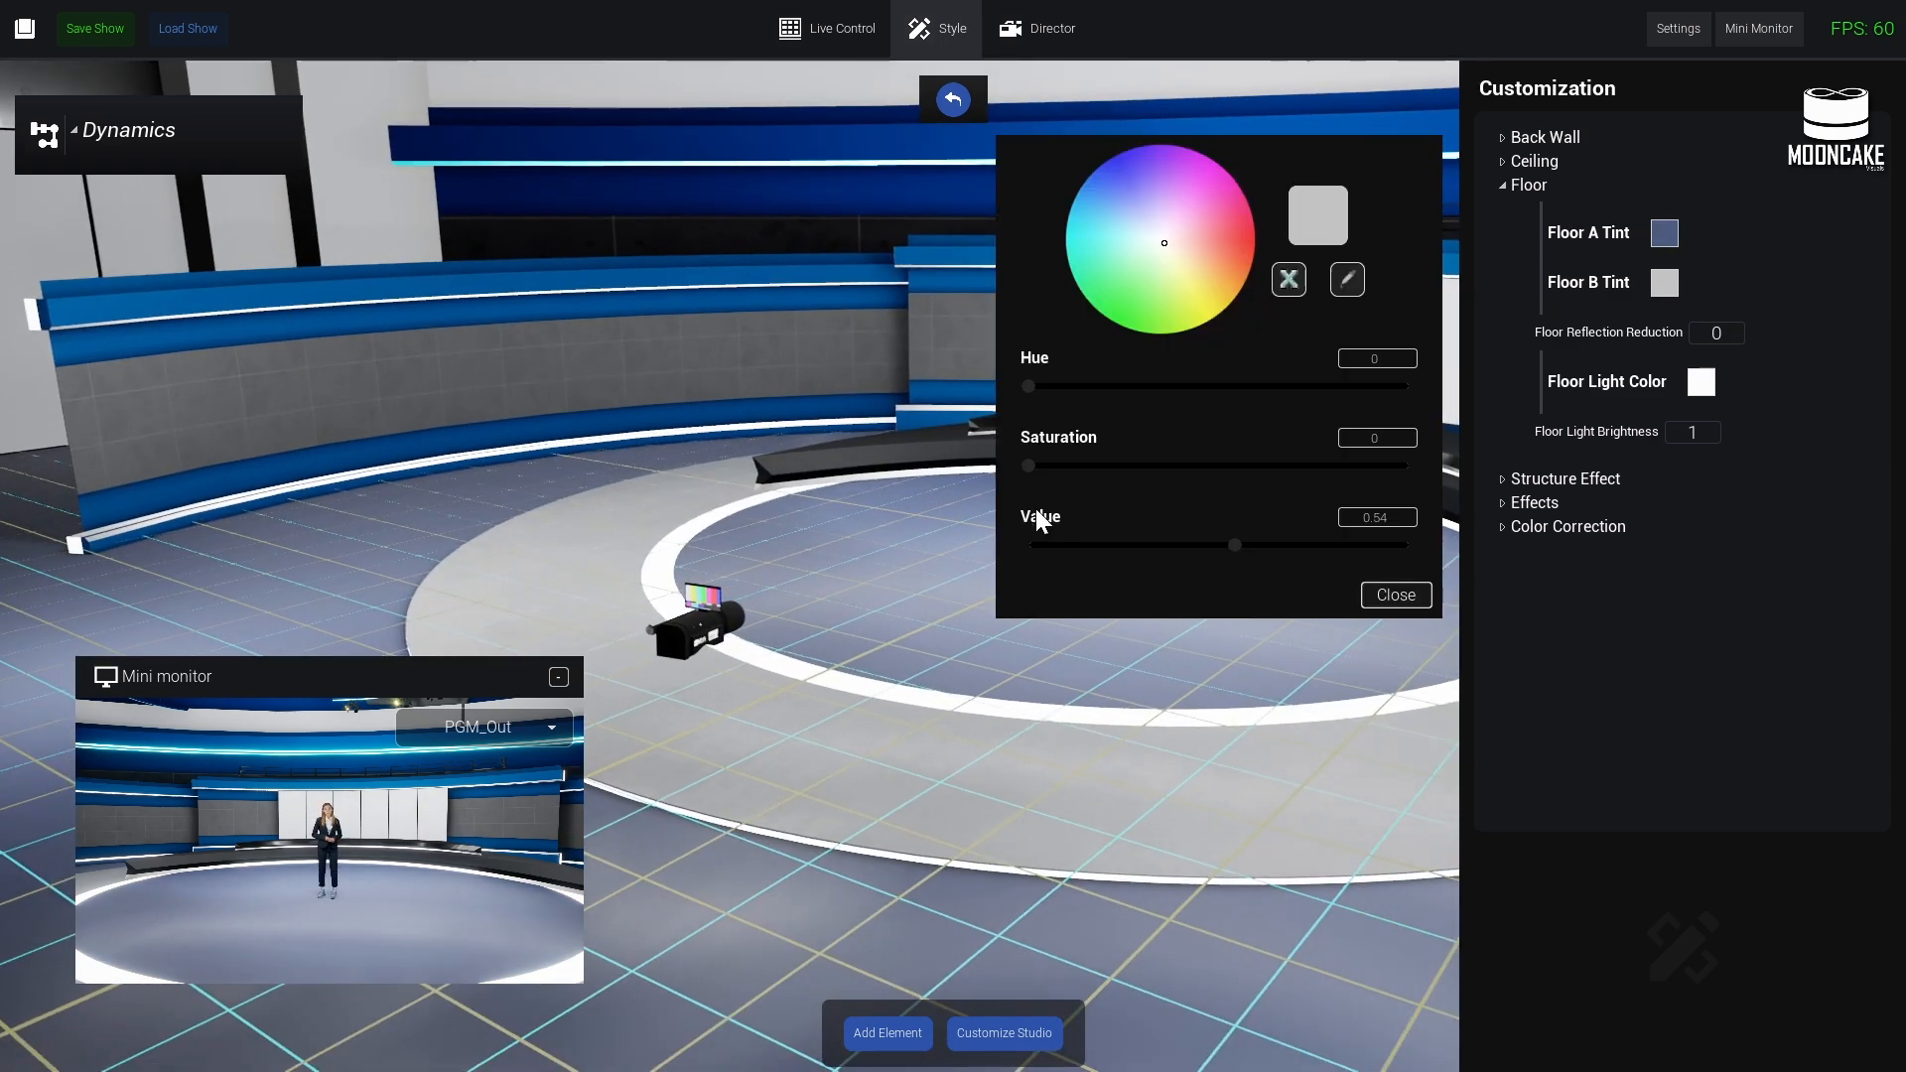
drag(1155, 239, 1098, 169)
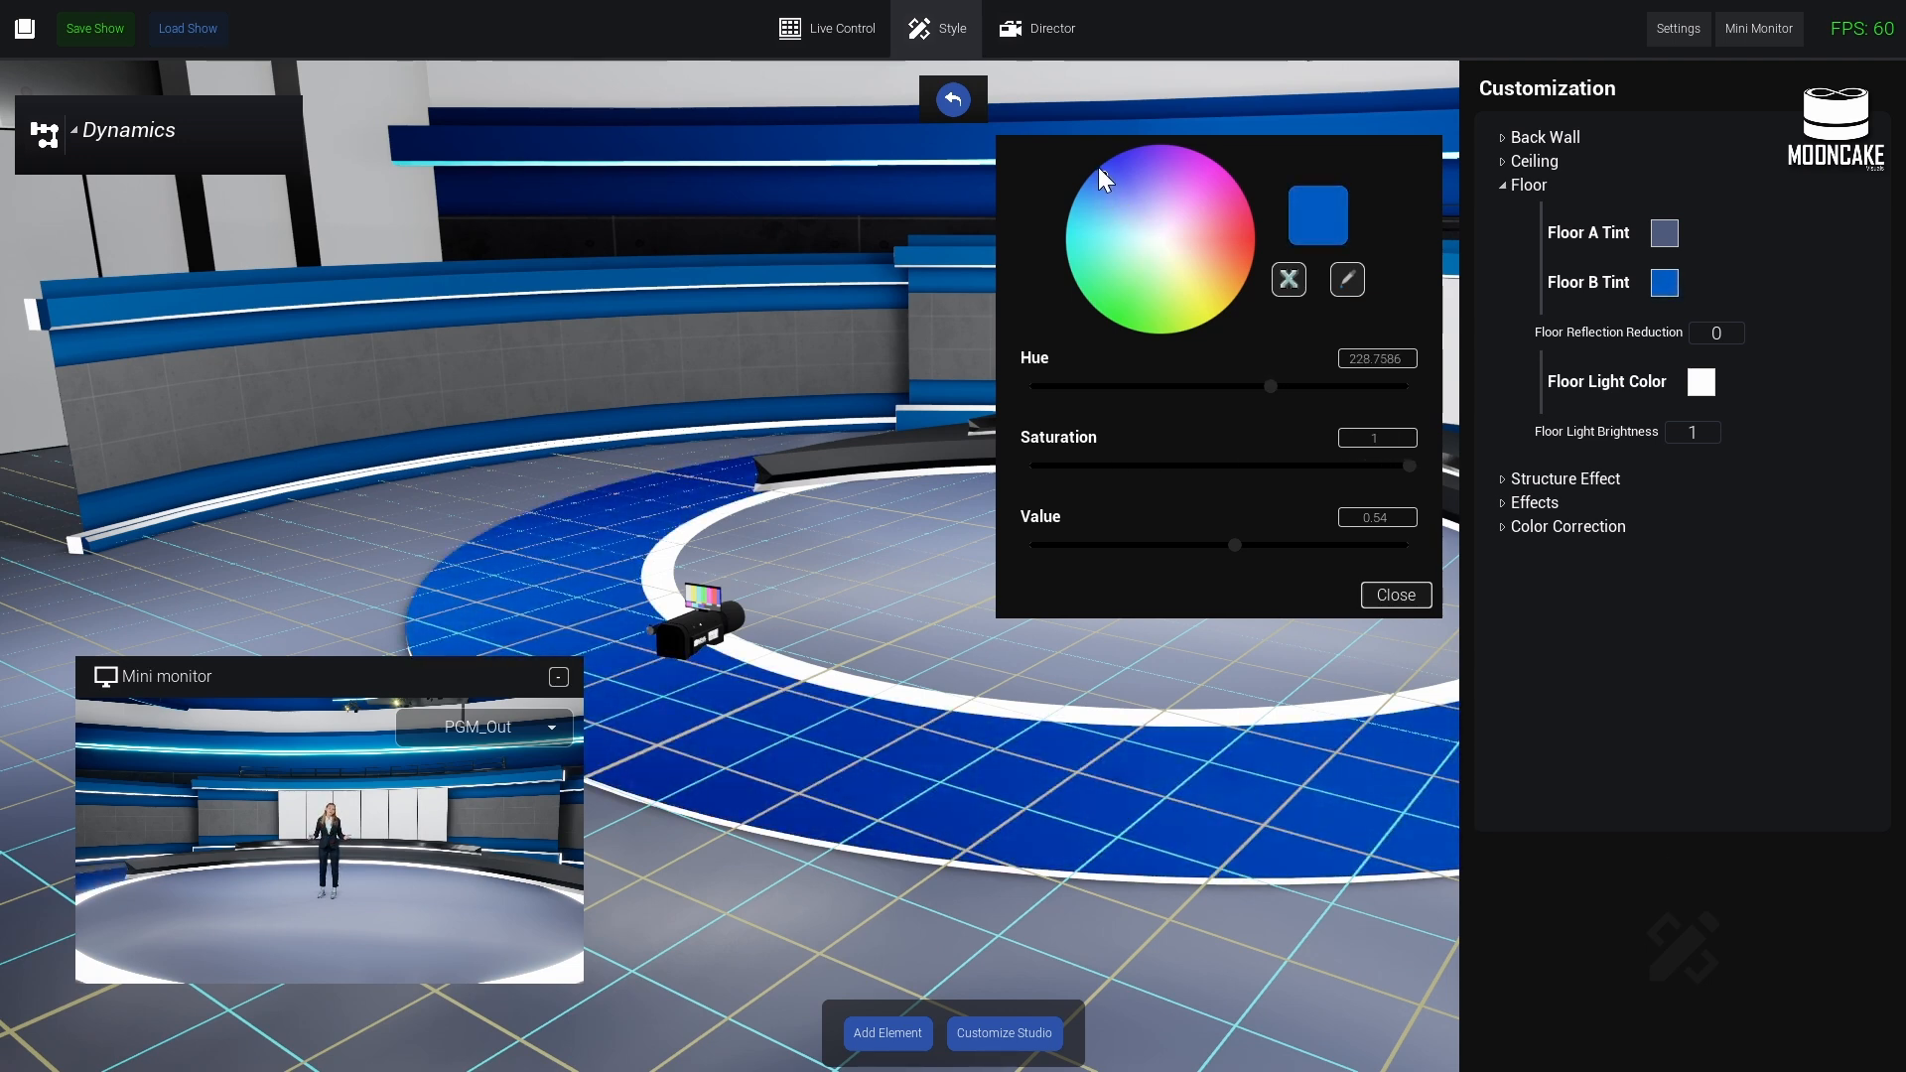
- Reframe camera 1 farther back so the outer floor ring fits around the talent's stage
click(1040, 30)
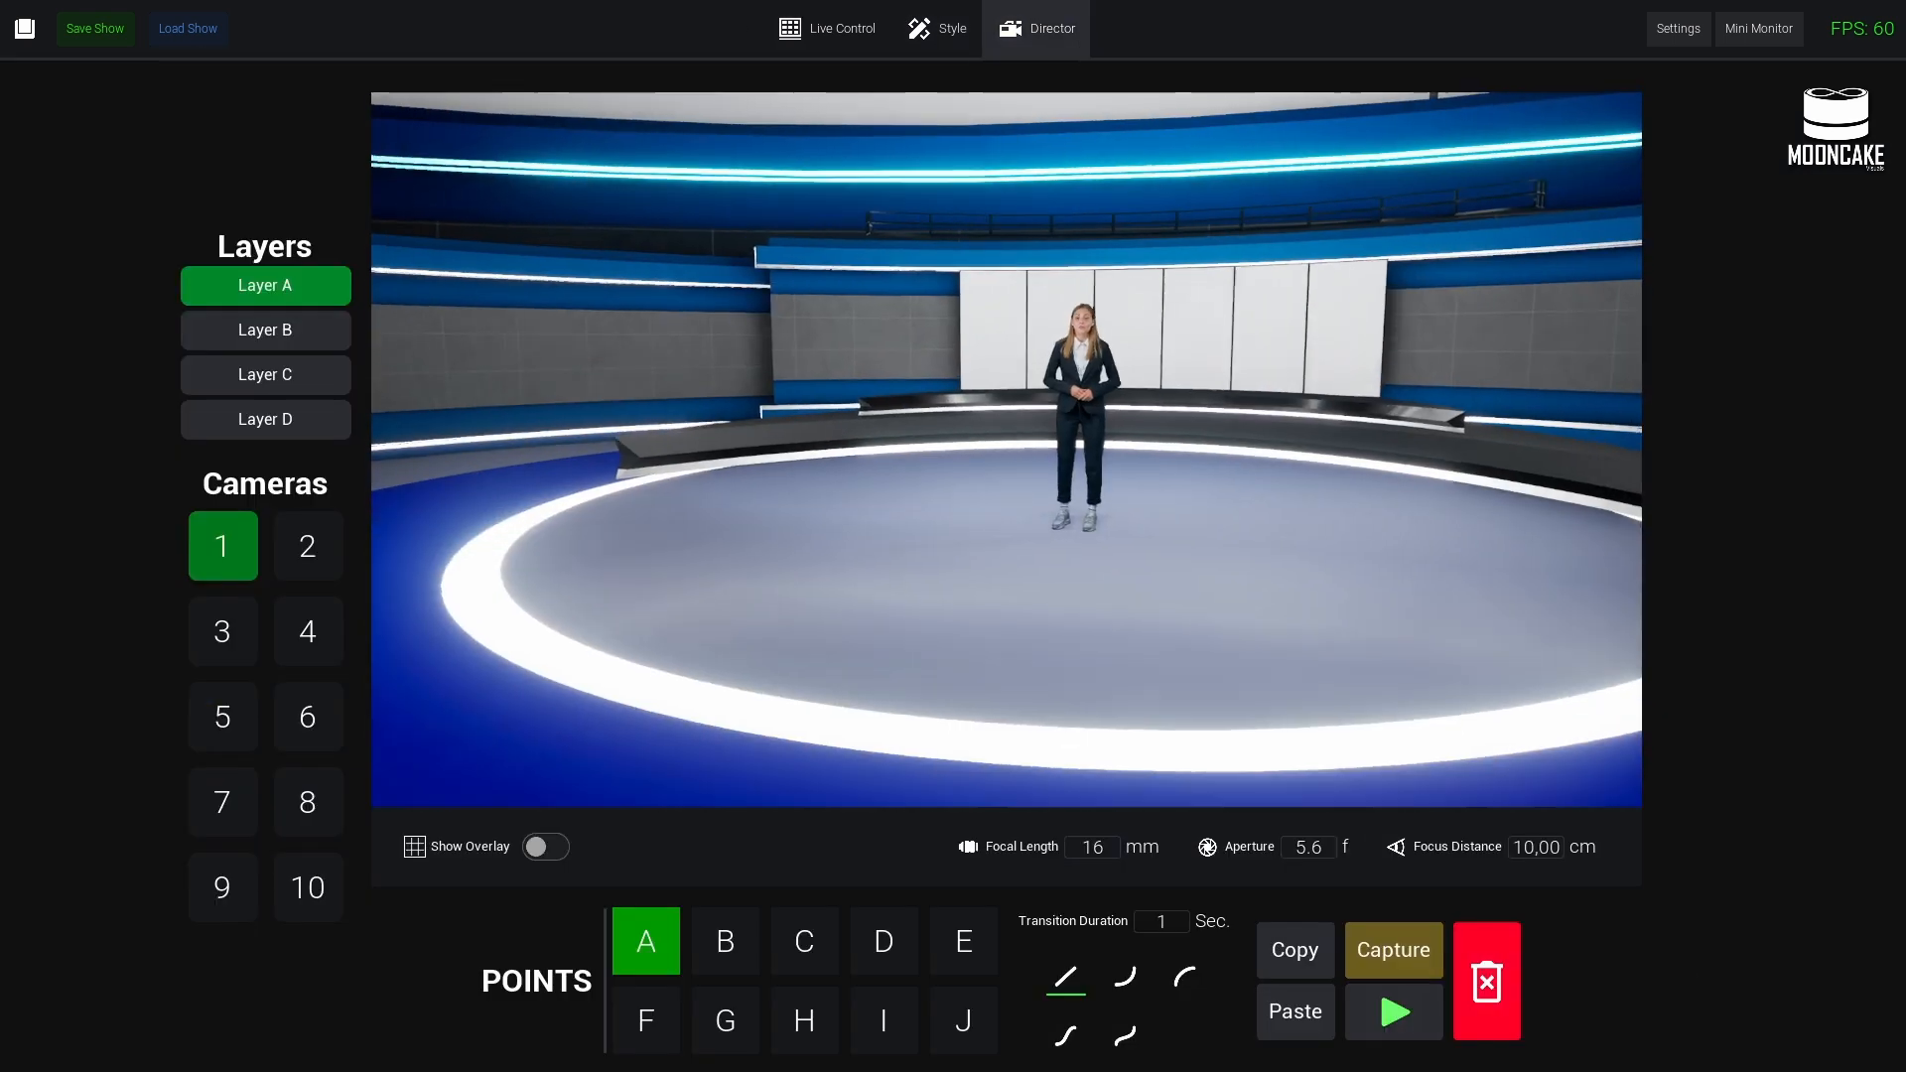
right_drag(962, 462, 1003, 449)
key(s)
- Refine Floor B Tint to a lighter blue with hue 227.2197, saturation 0.95 and value 0.77
click(937, 32)
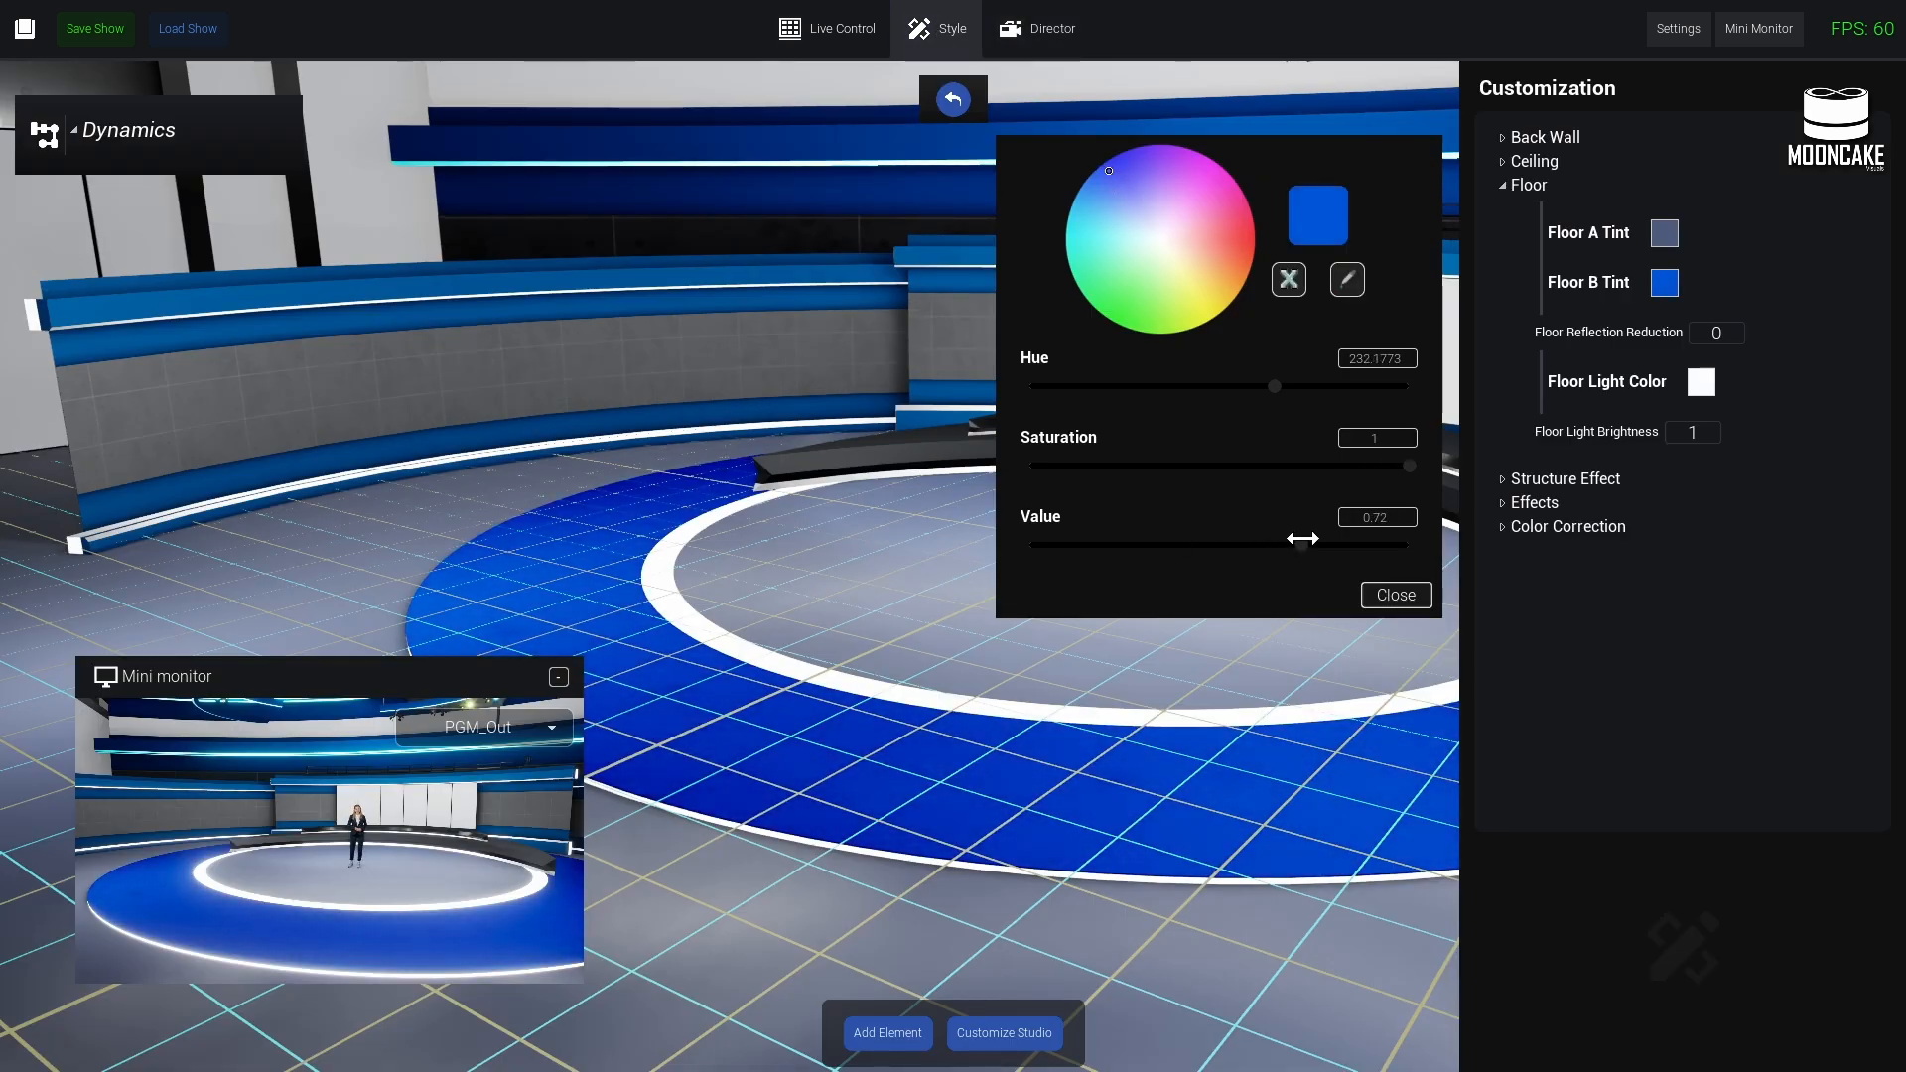
drag(1108, 169, 1097, 179)
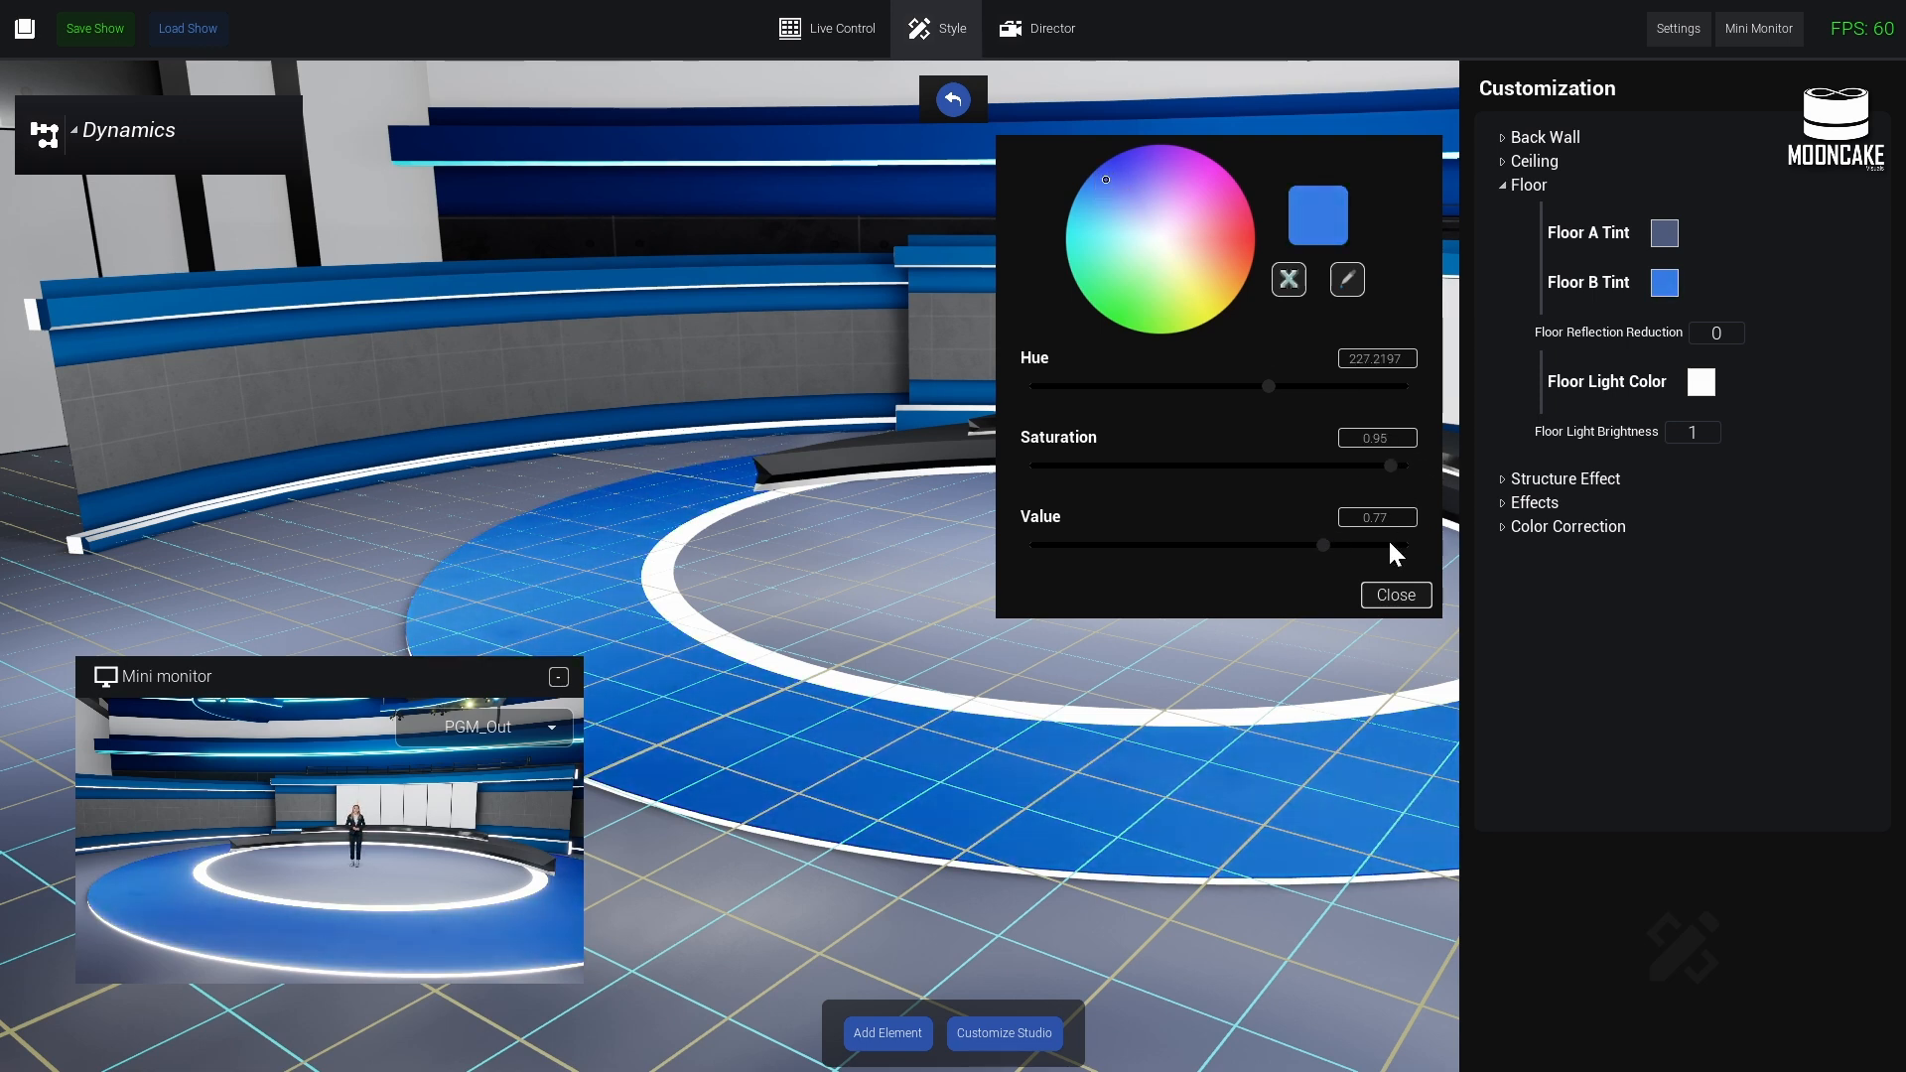
click(1395, 596)
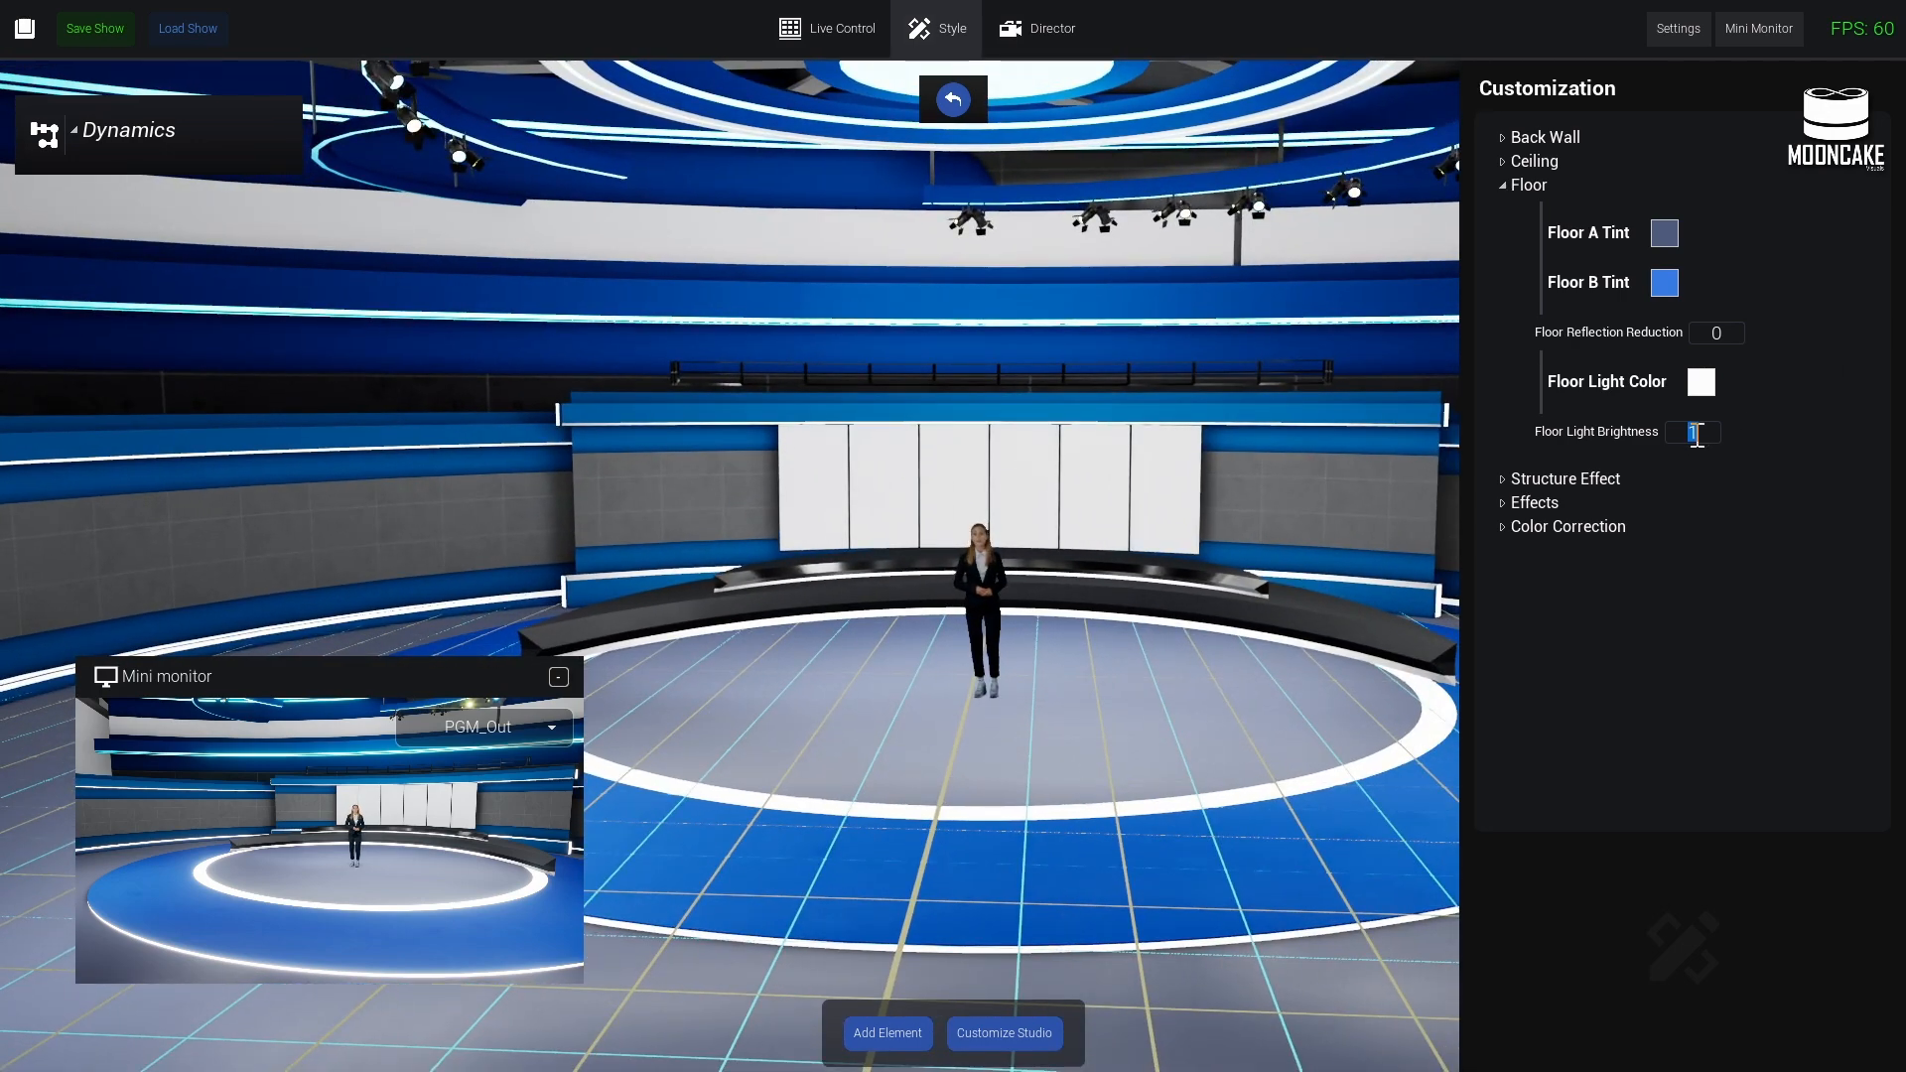
- Test Floor Light Brightness at 5 and 0, set it to 0.7, and check the set through camera 1
text(5)
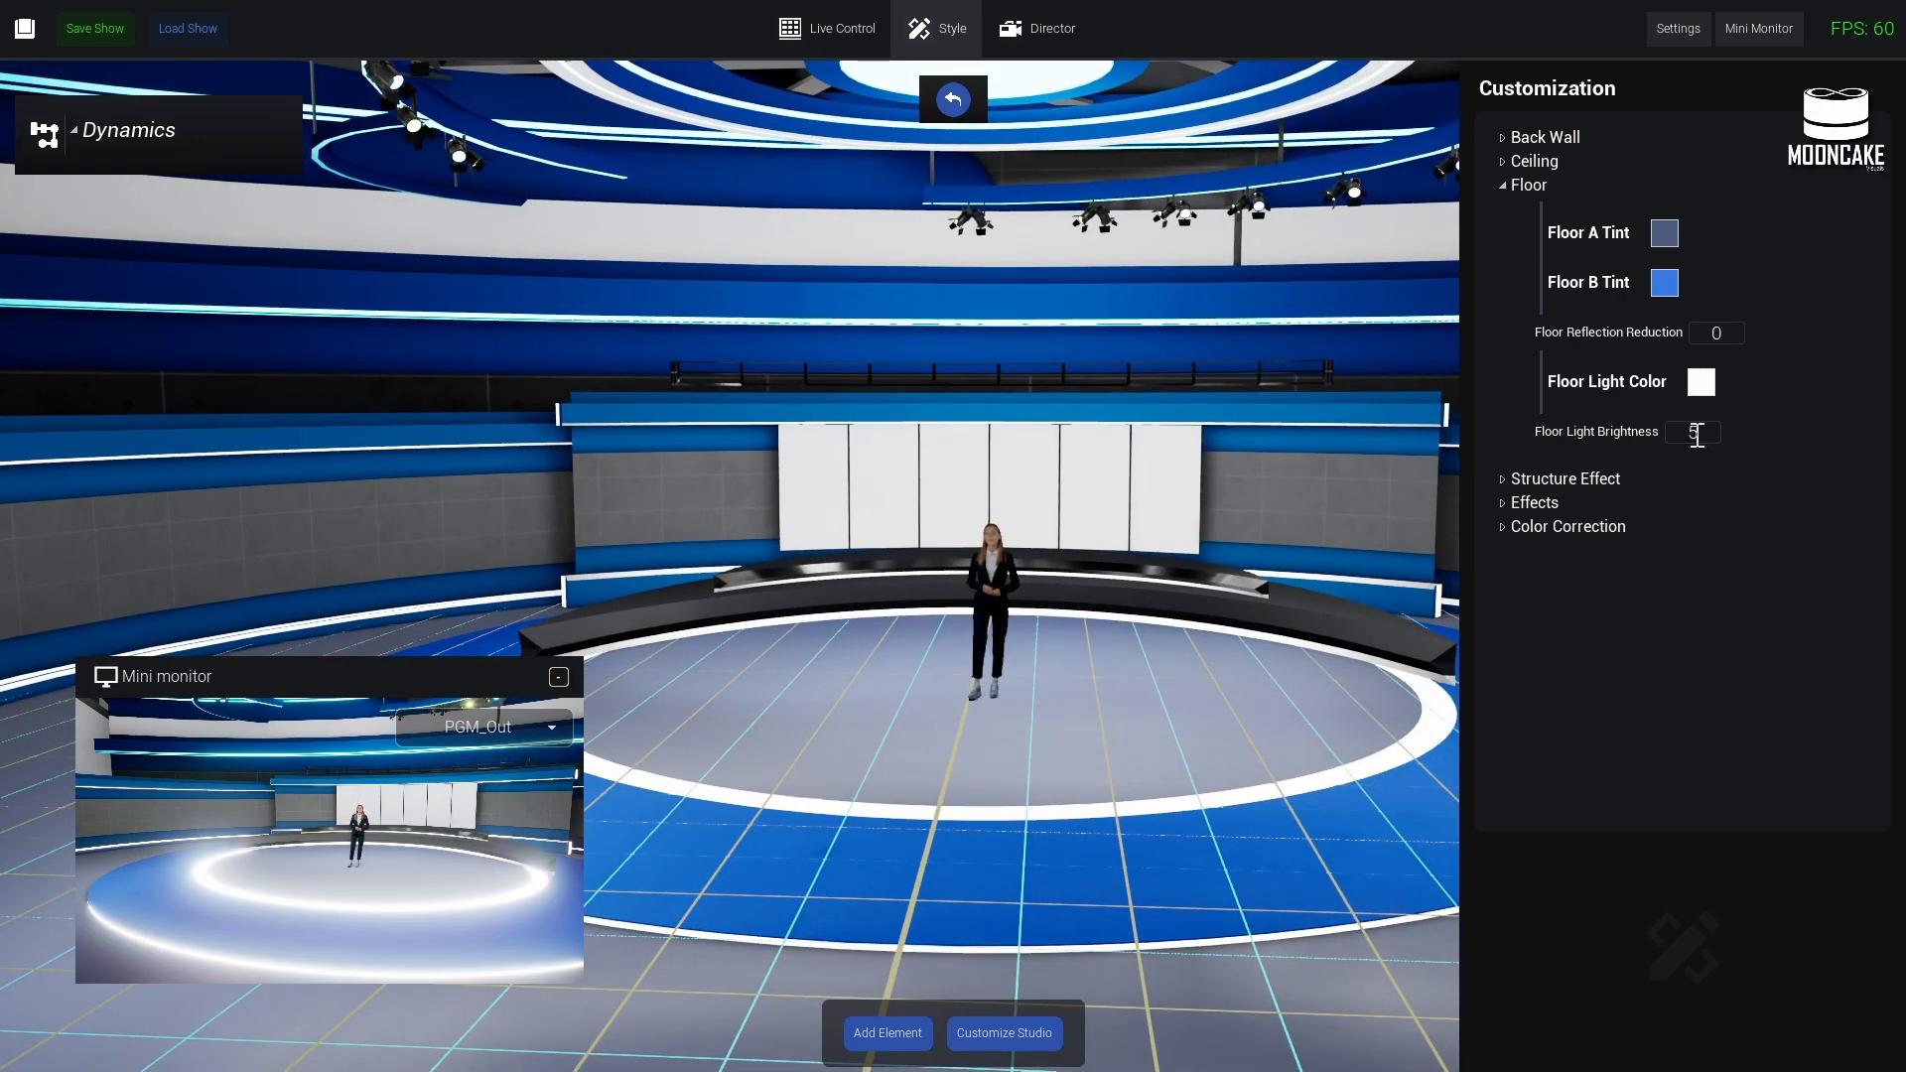
text(0)
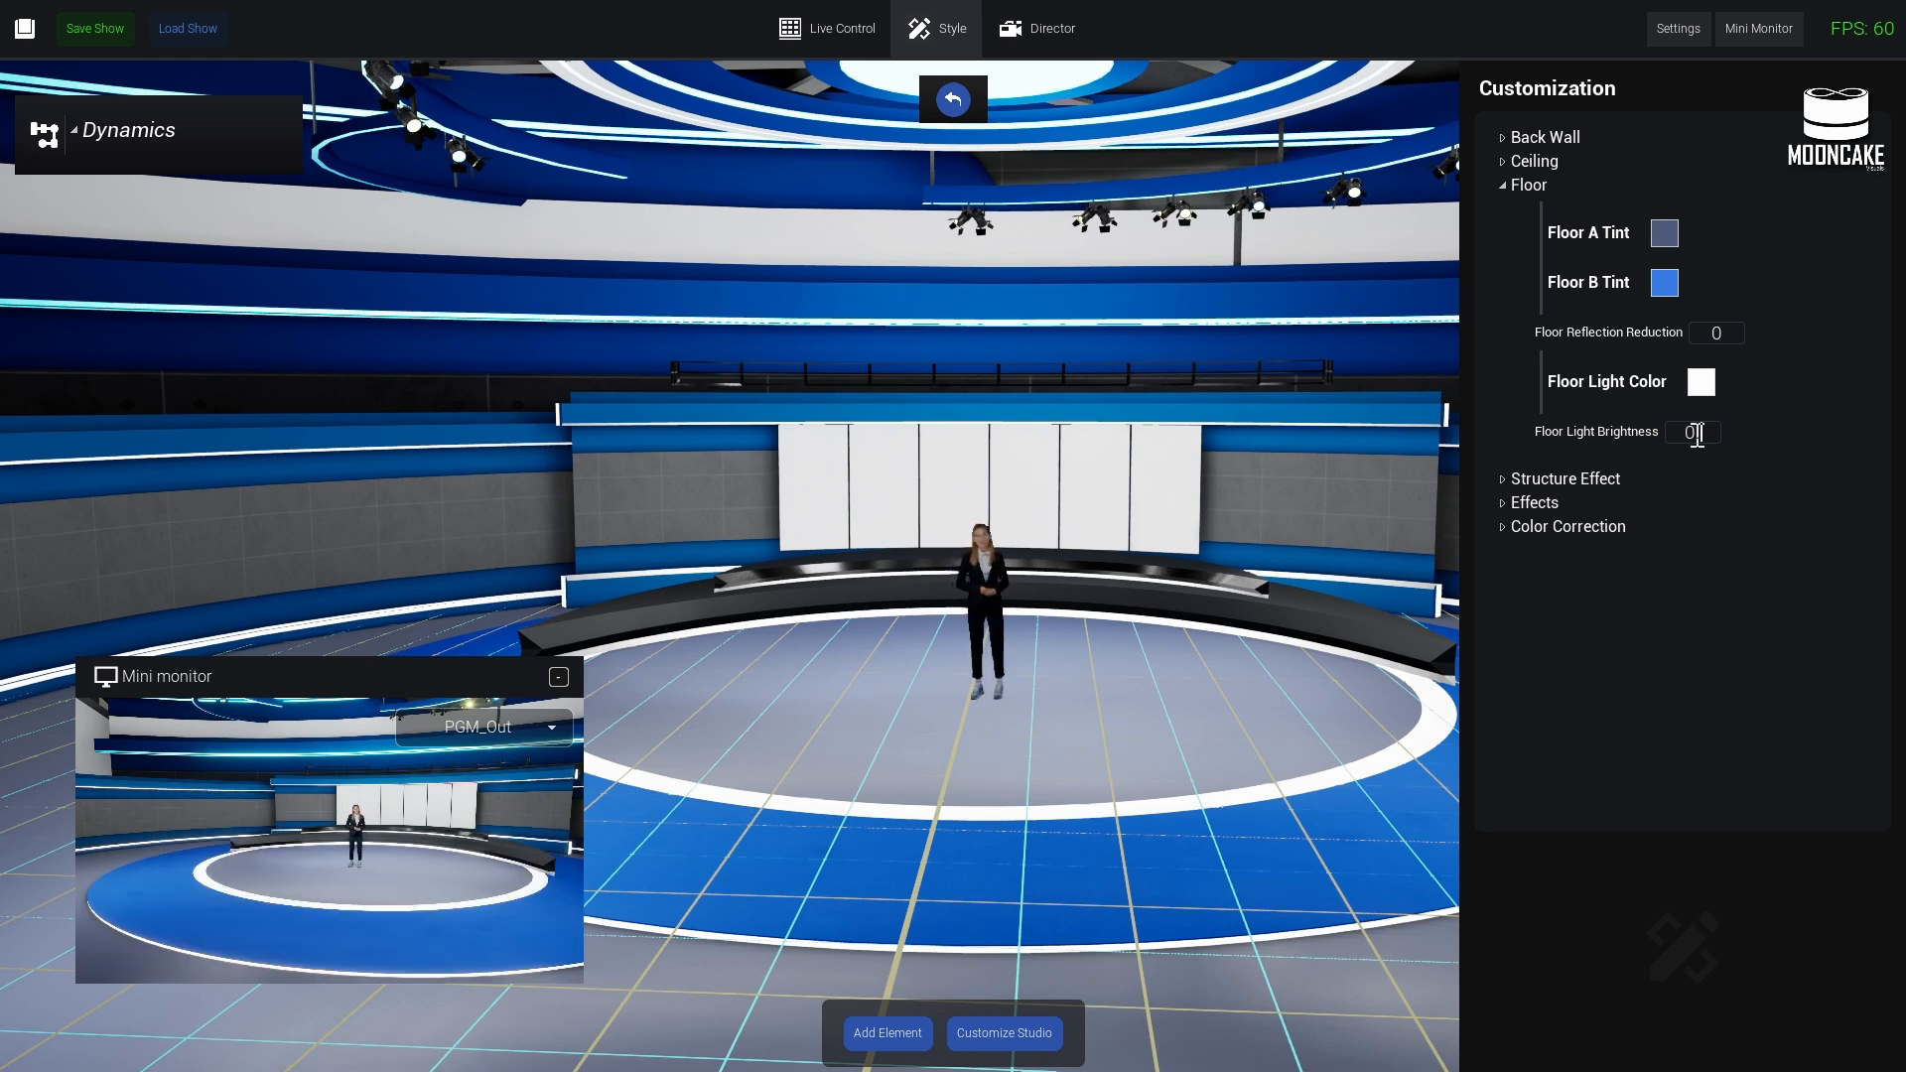
text(.5.7)
click(1052, 25)
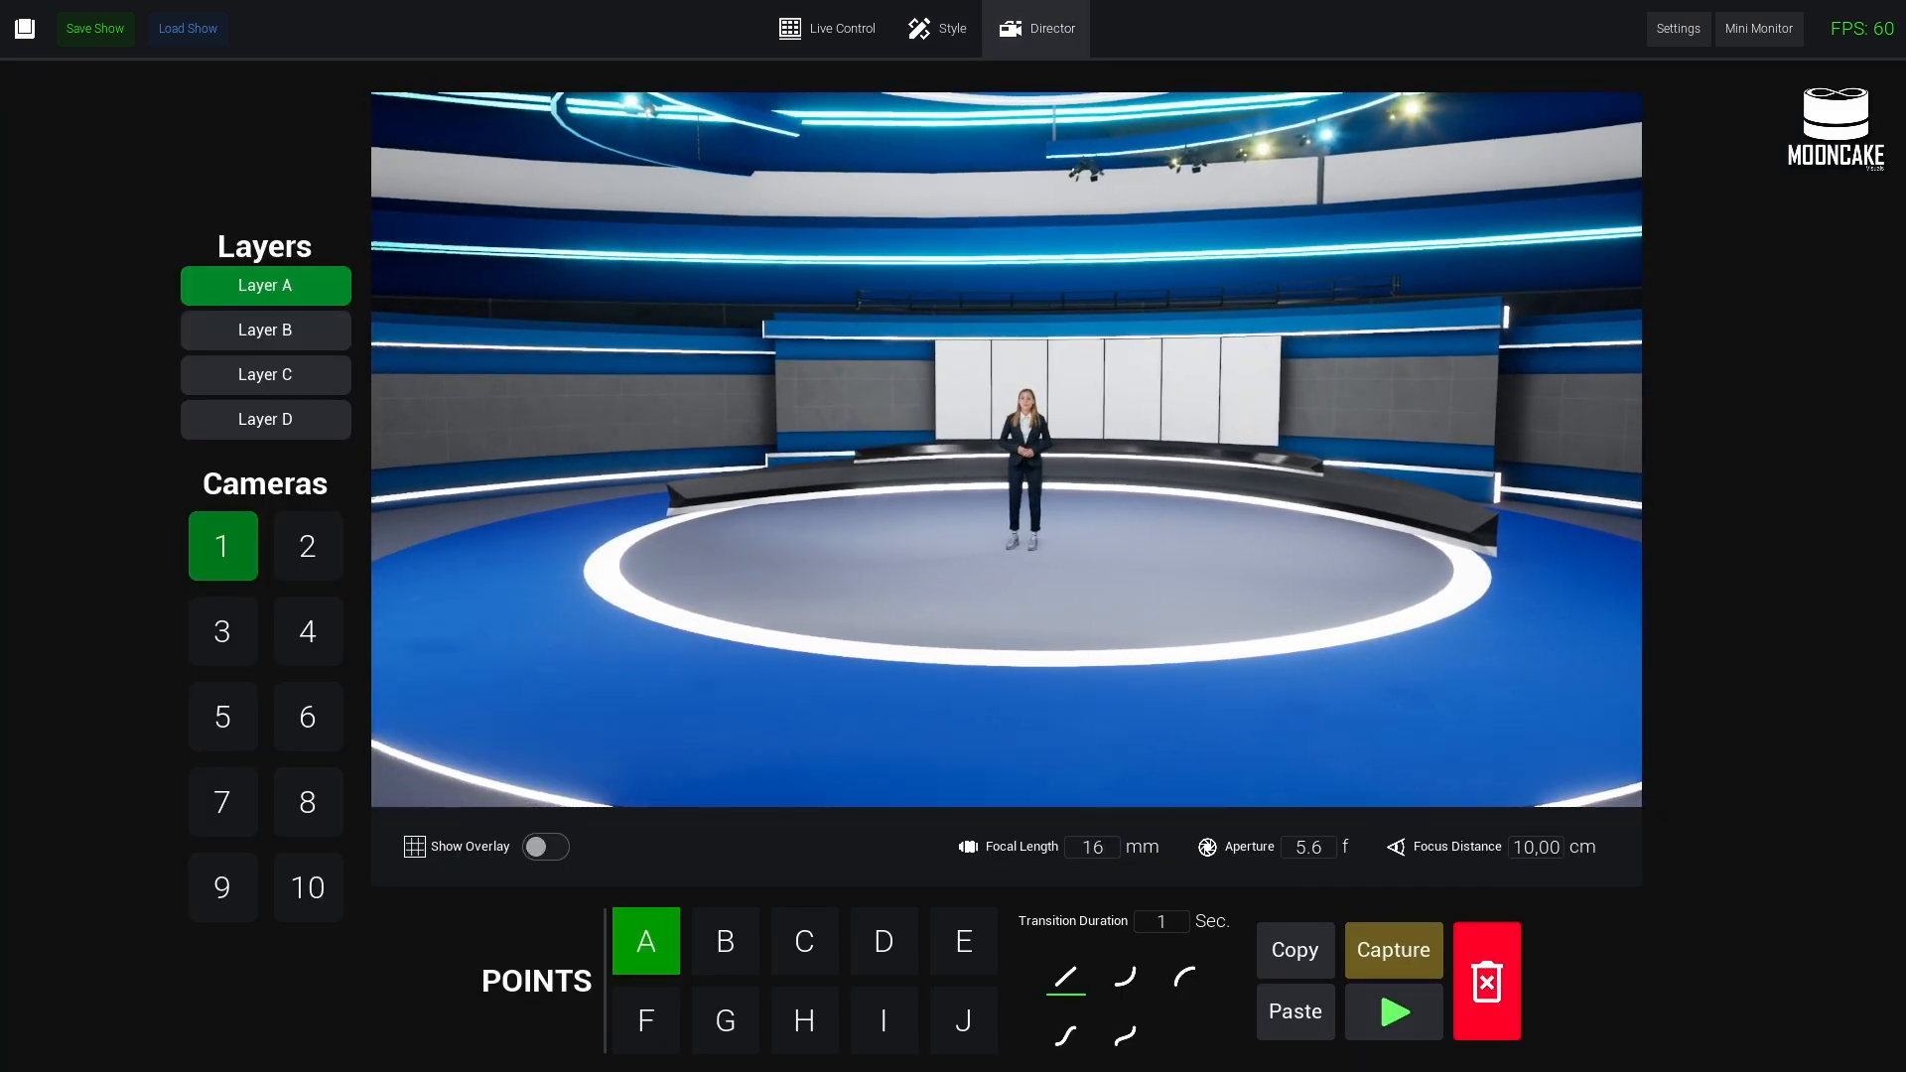
- Try a Floor Reflection Reduction of 1 in the studio's floor settings
click(938, 27)
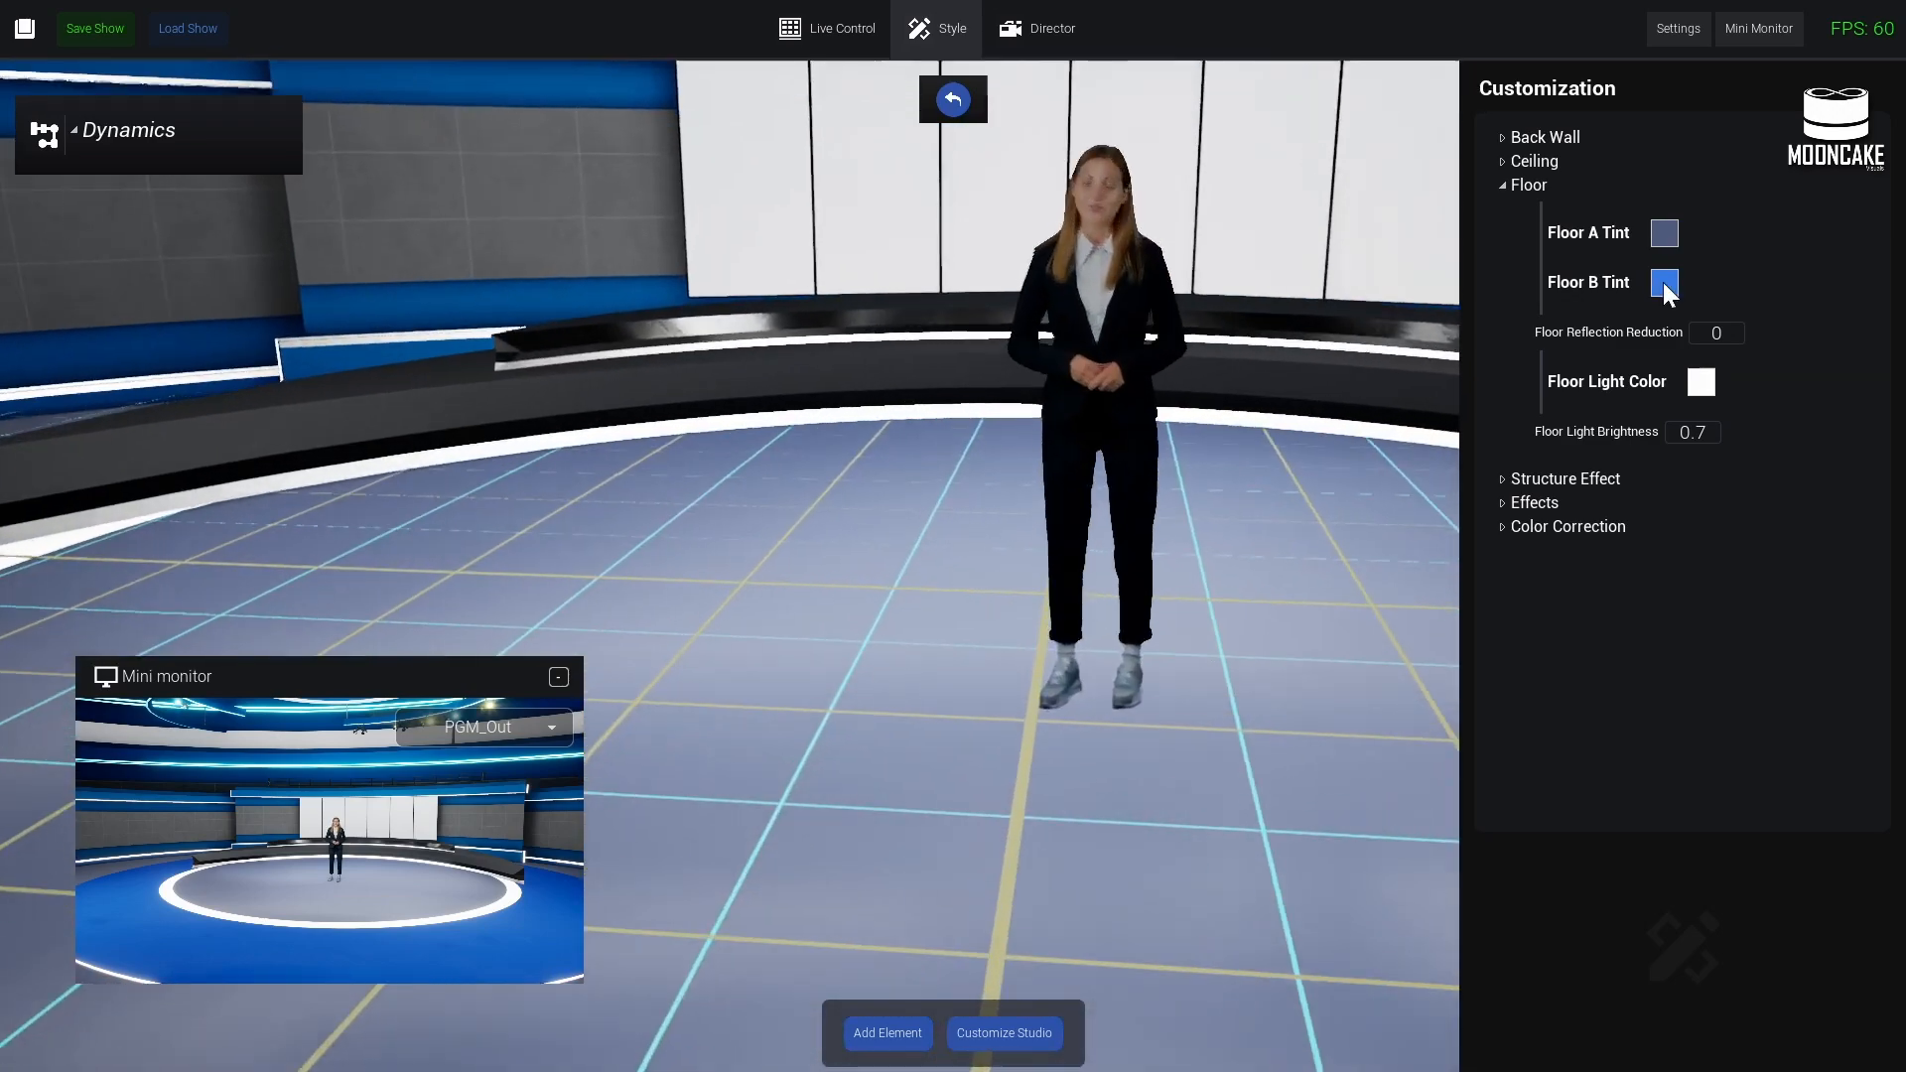
click(1724, 334)
text(1)
key(Return)
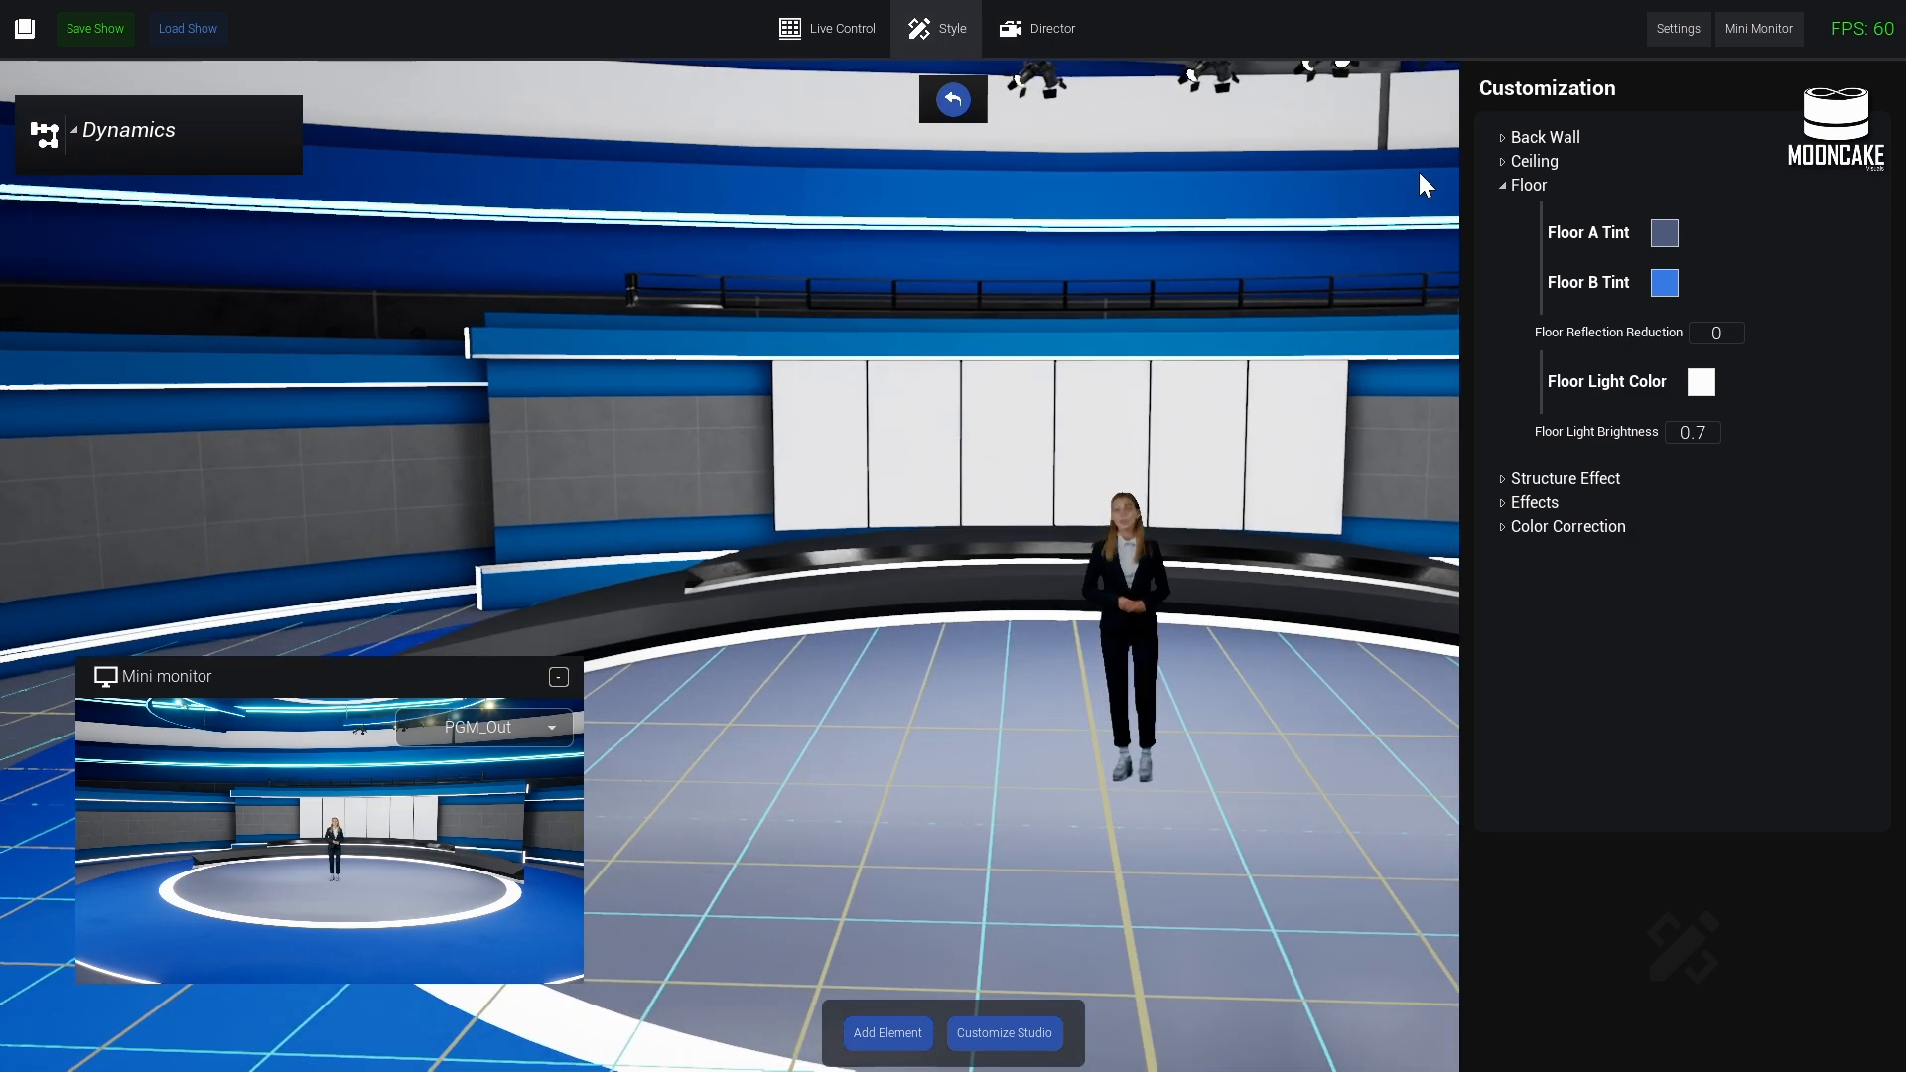
- Set the Structure Effect Background Color to blue with hue 223.516, saturation 1 and value 1
click(1504, 187)
click(1504, 208)
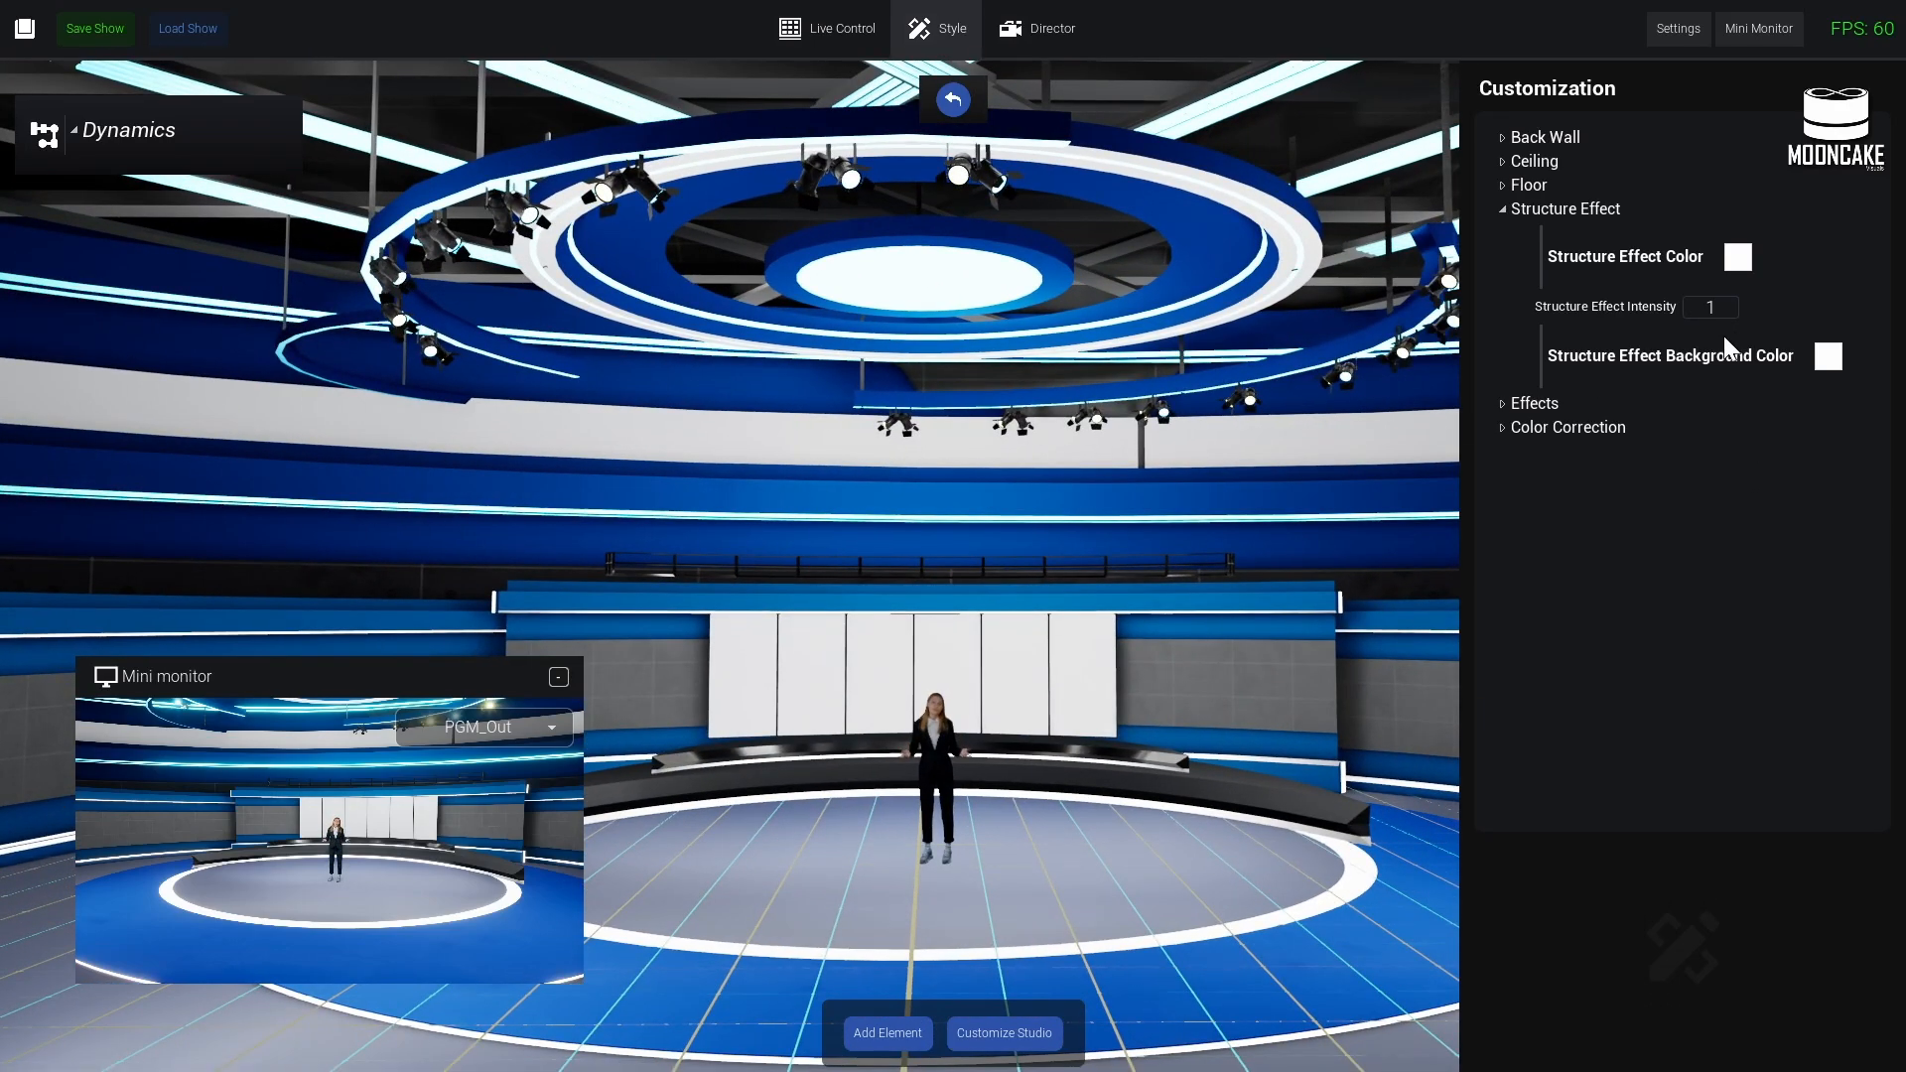
click(1830, 359)
mouse_move(1158, 254)
mouse_down()
mouse_move(1192, 328)
mouse_move(1046, 270)
mouse_move(1082, 152)
mouse_move(1063, 147)
mouse_up()
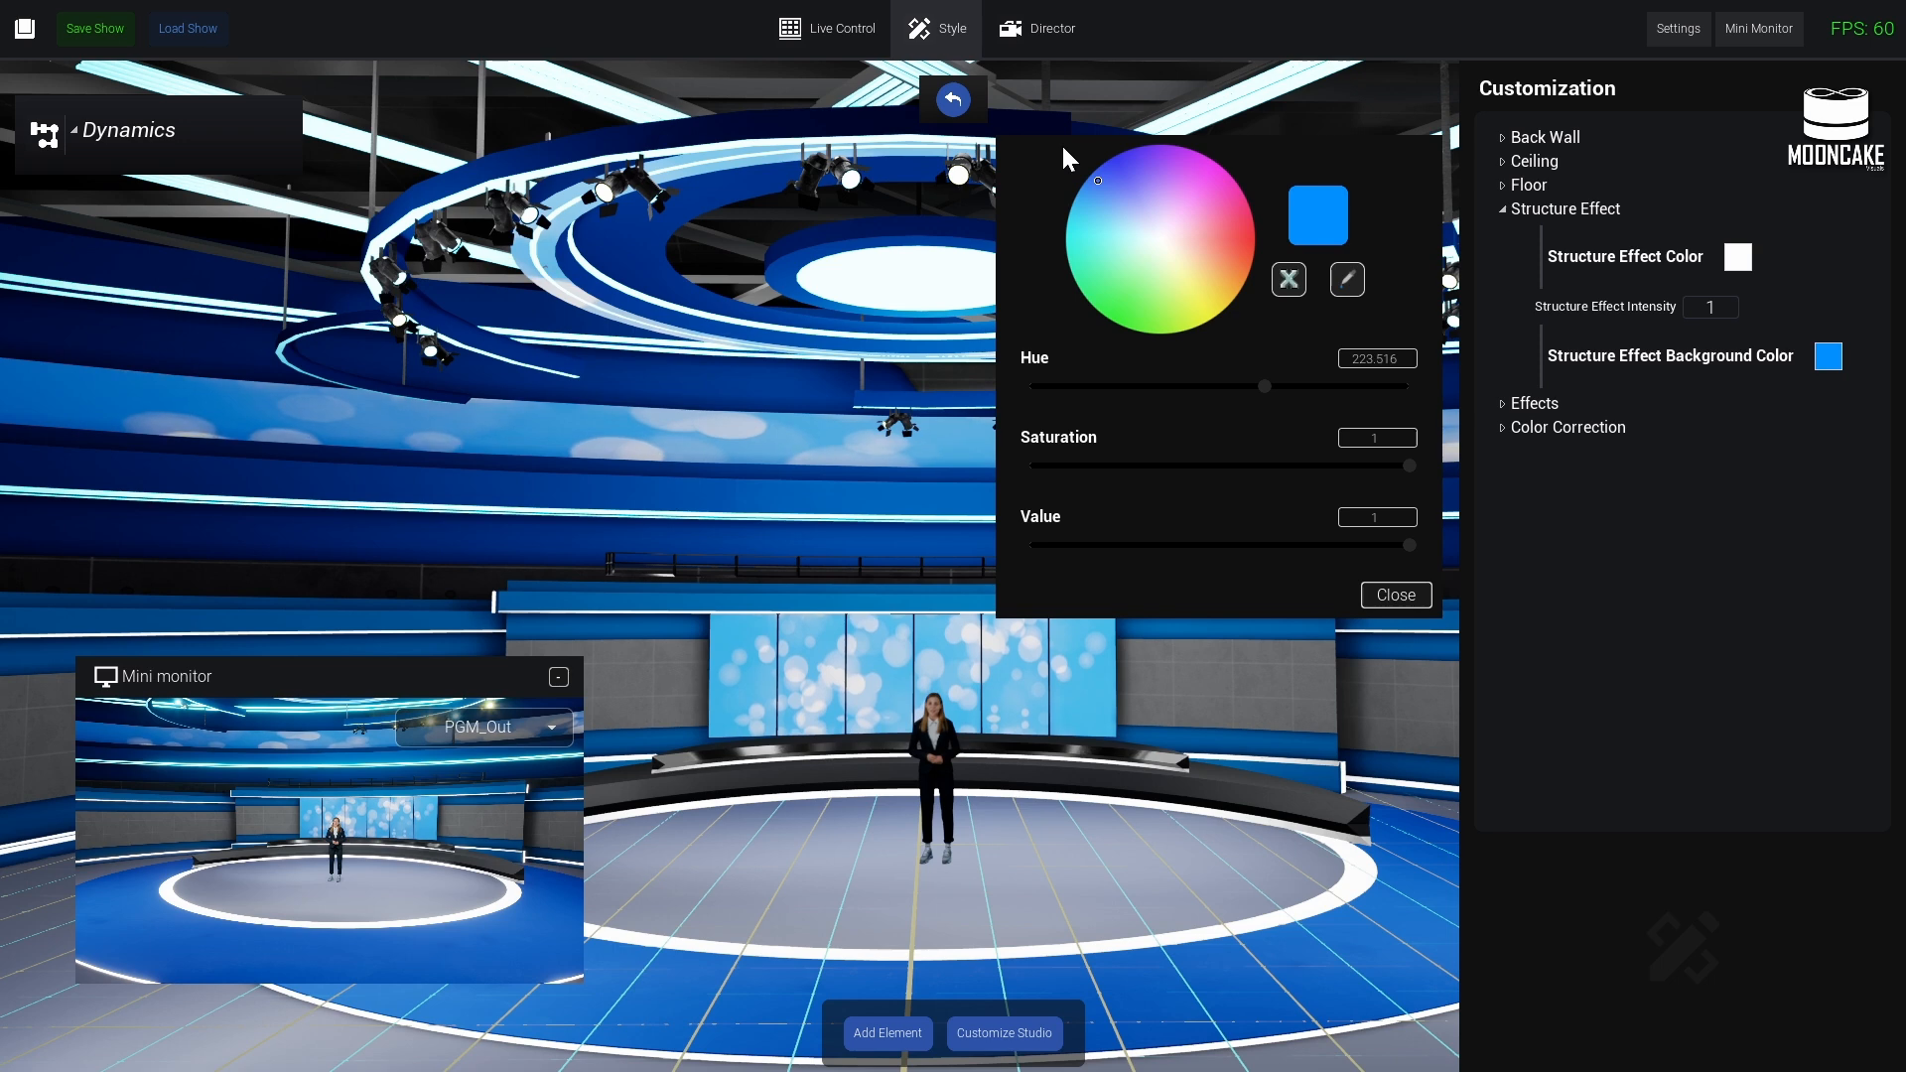
click(1396, 595)
- Set the Structure Effect Color to blue with hue 222.5805, saturation 1 and value 0.96
click(1738, 257)
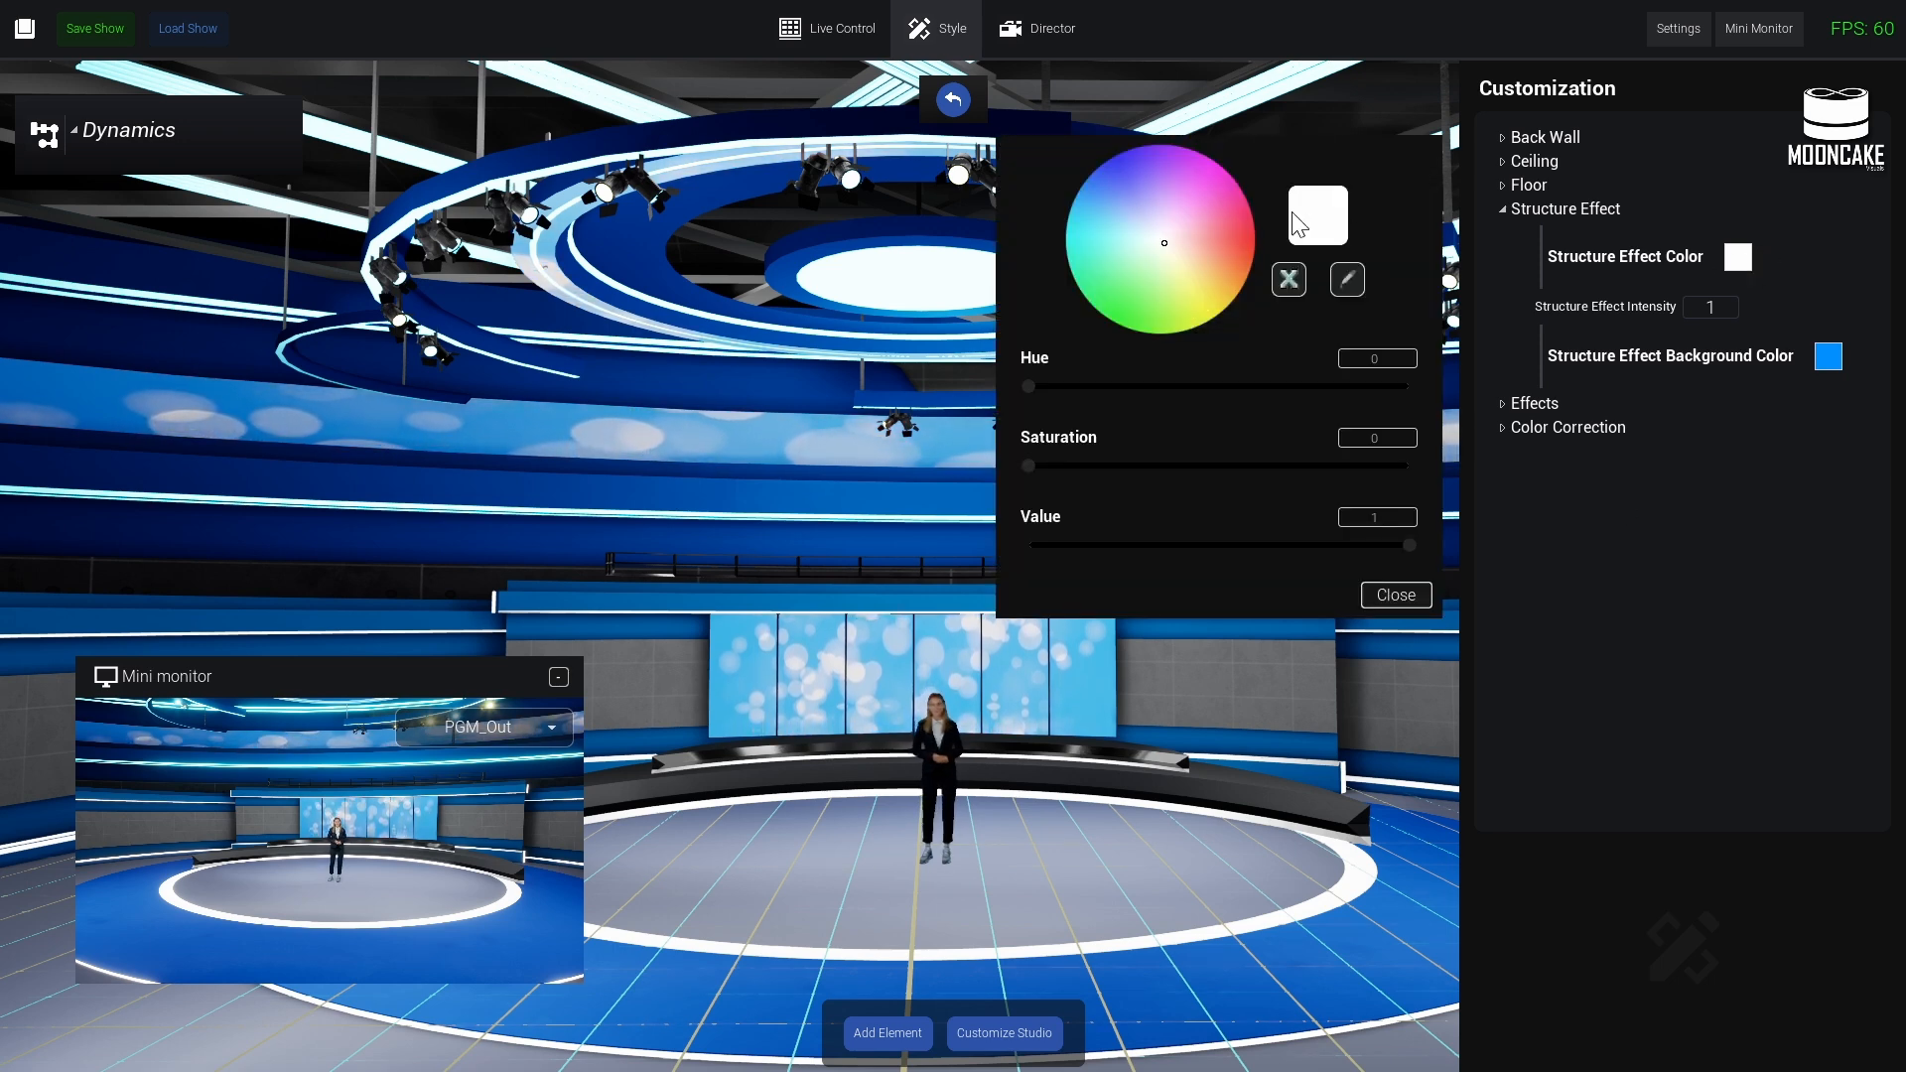
mouse_move(1153, 246)
mouse_down()
mouse_move(1056, 211)
mouse_move(1057, 149)
mouse_up()
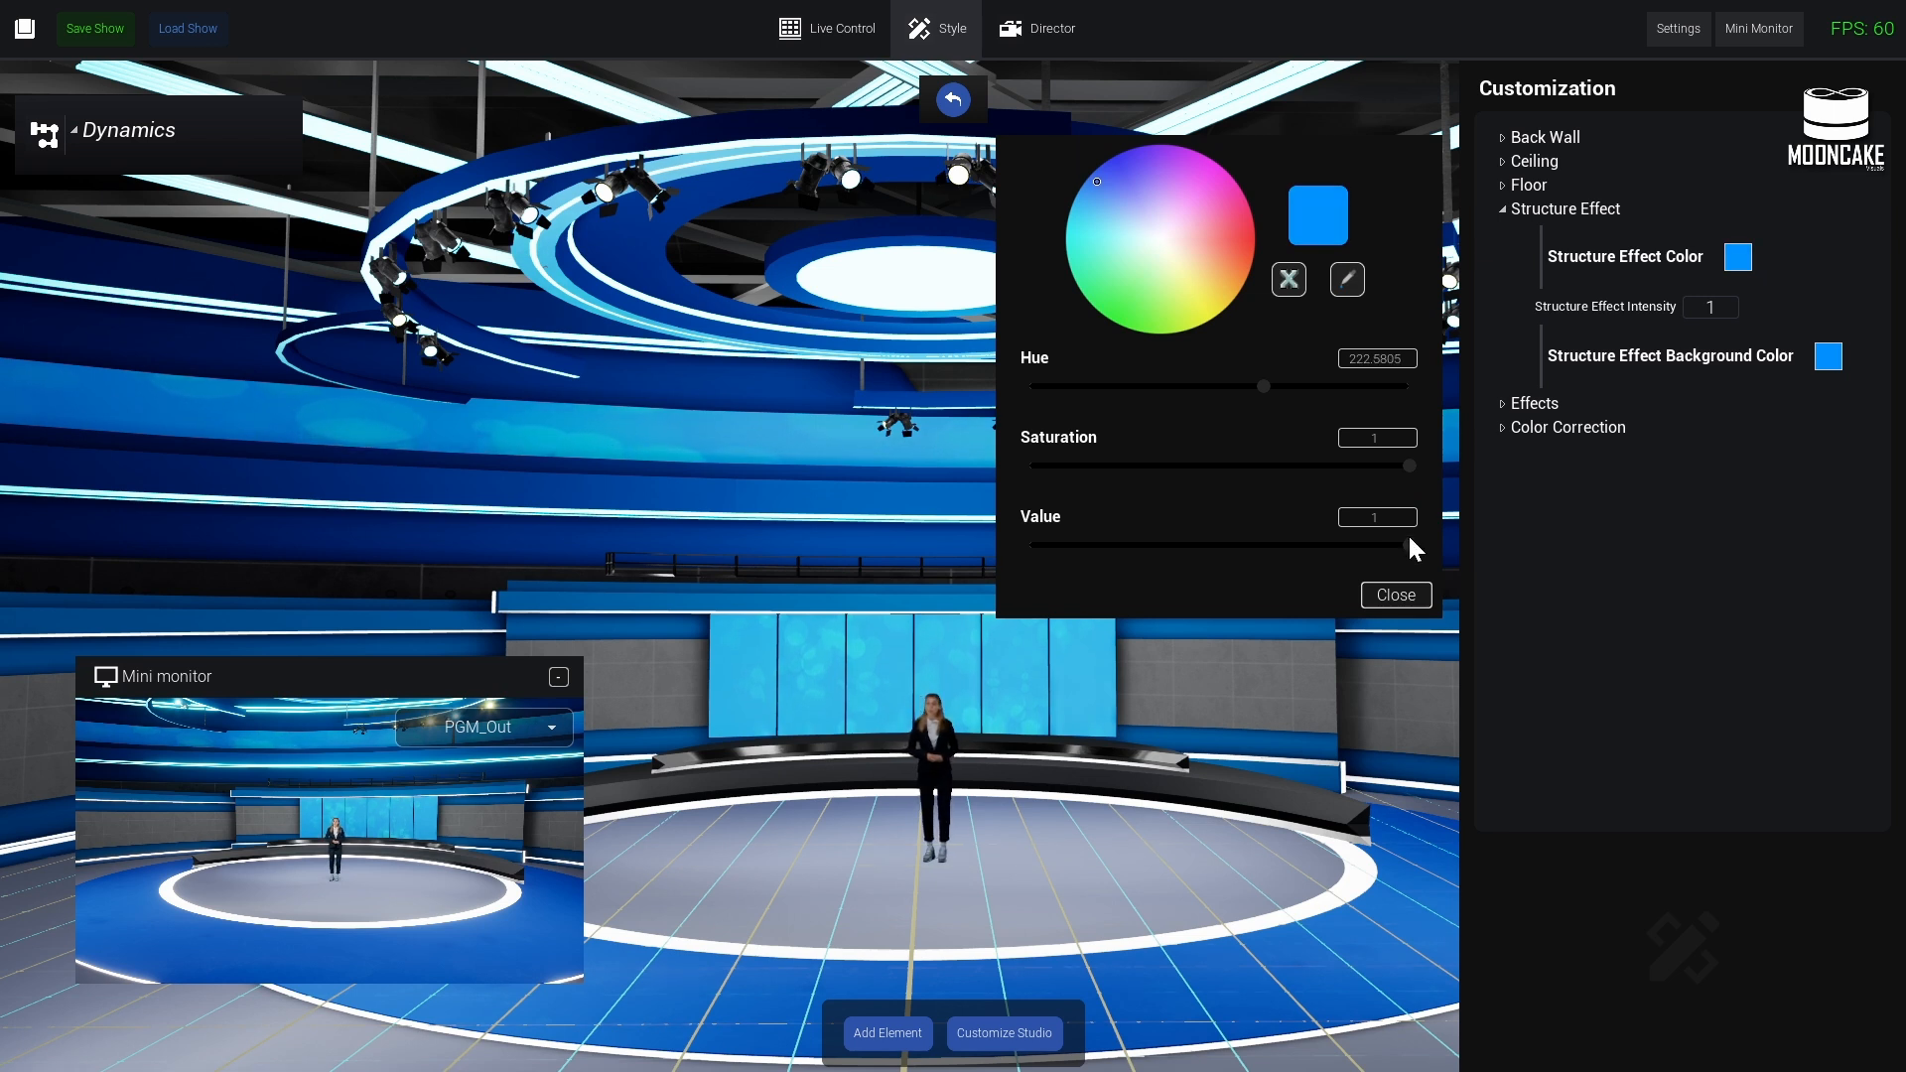
mouse_move(1364, 546)
mouse_down()
mouse_move(1151, 545)
mouse_move(1393, 540)
mouse_up()
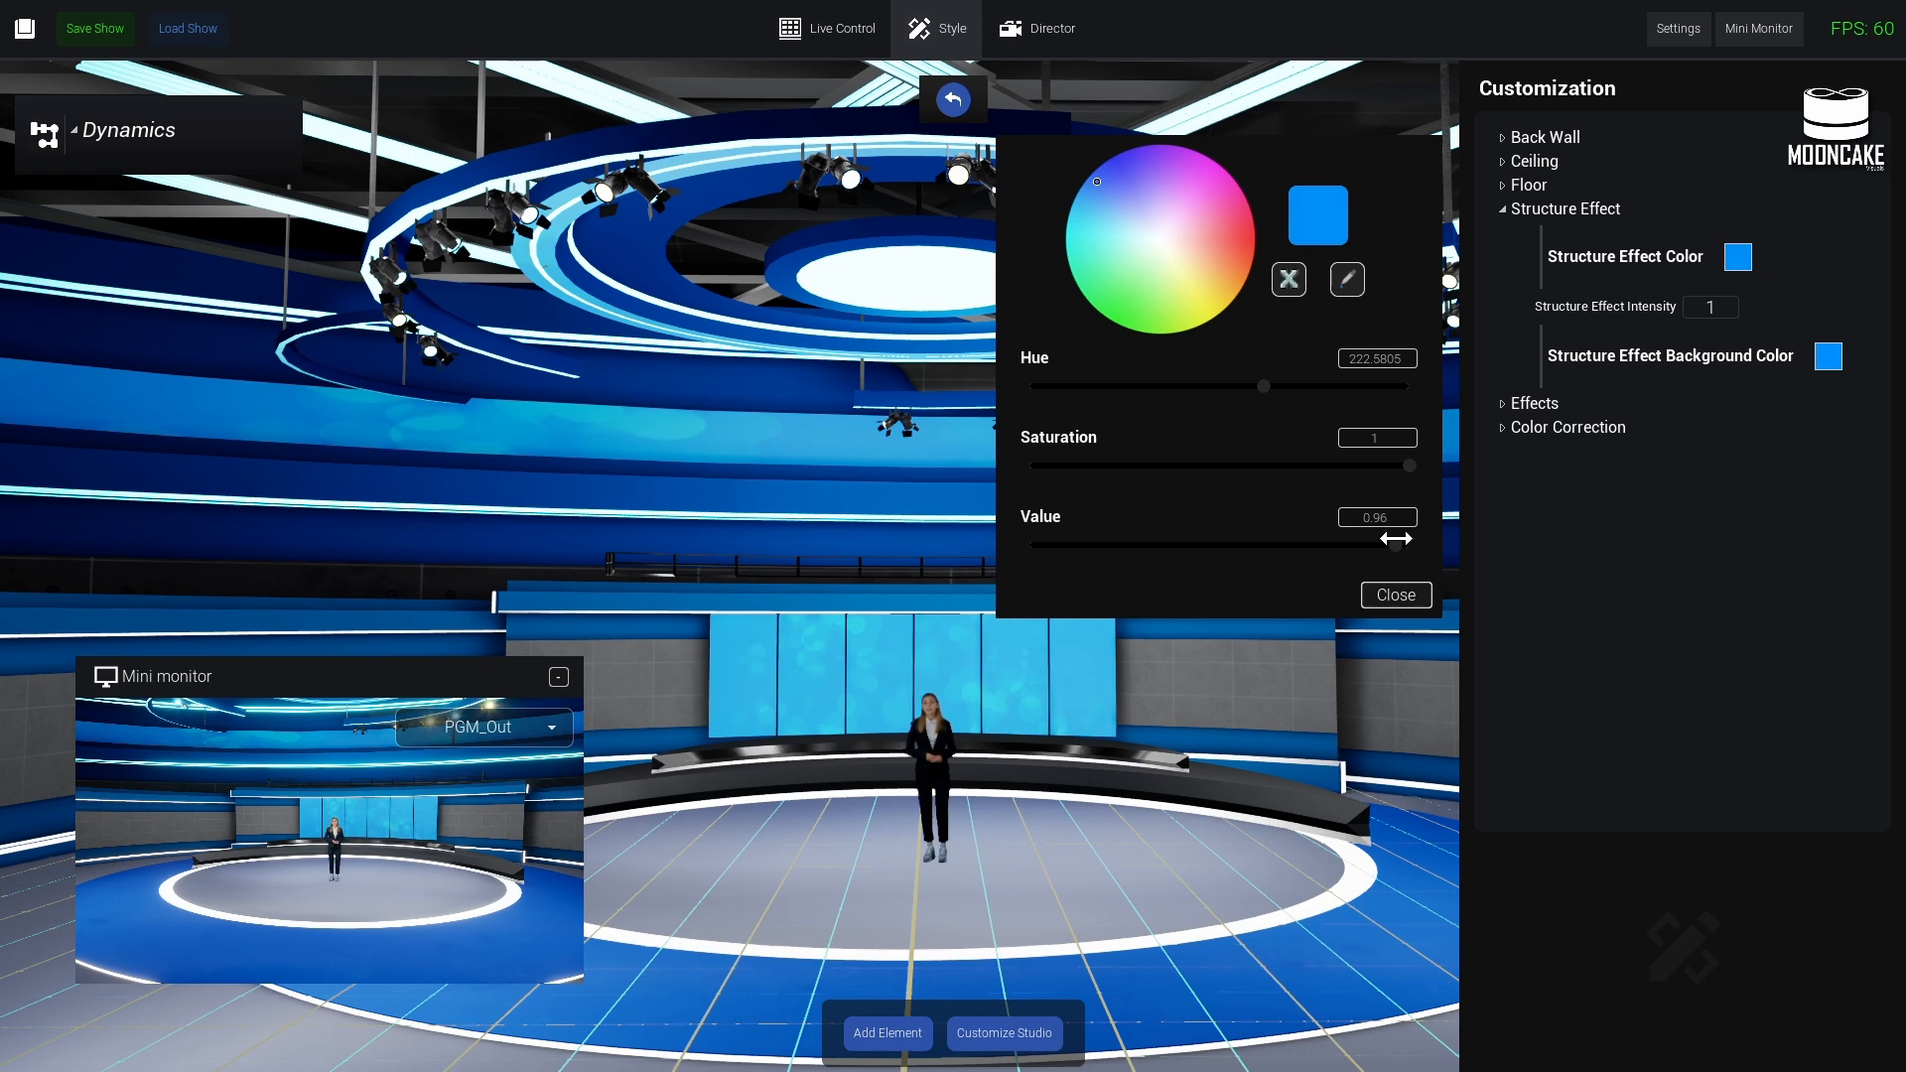
click(1400, 596)
- Set Structure Effect Intensity to 0.47 and reframe camera 1 wider with a 9 mm focal length
drag(1269, 315, 700, 12)
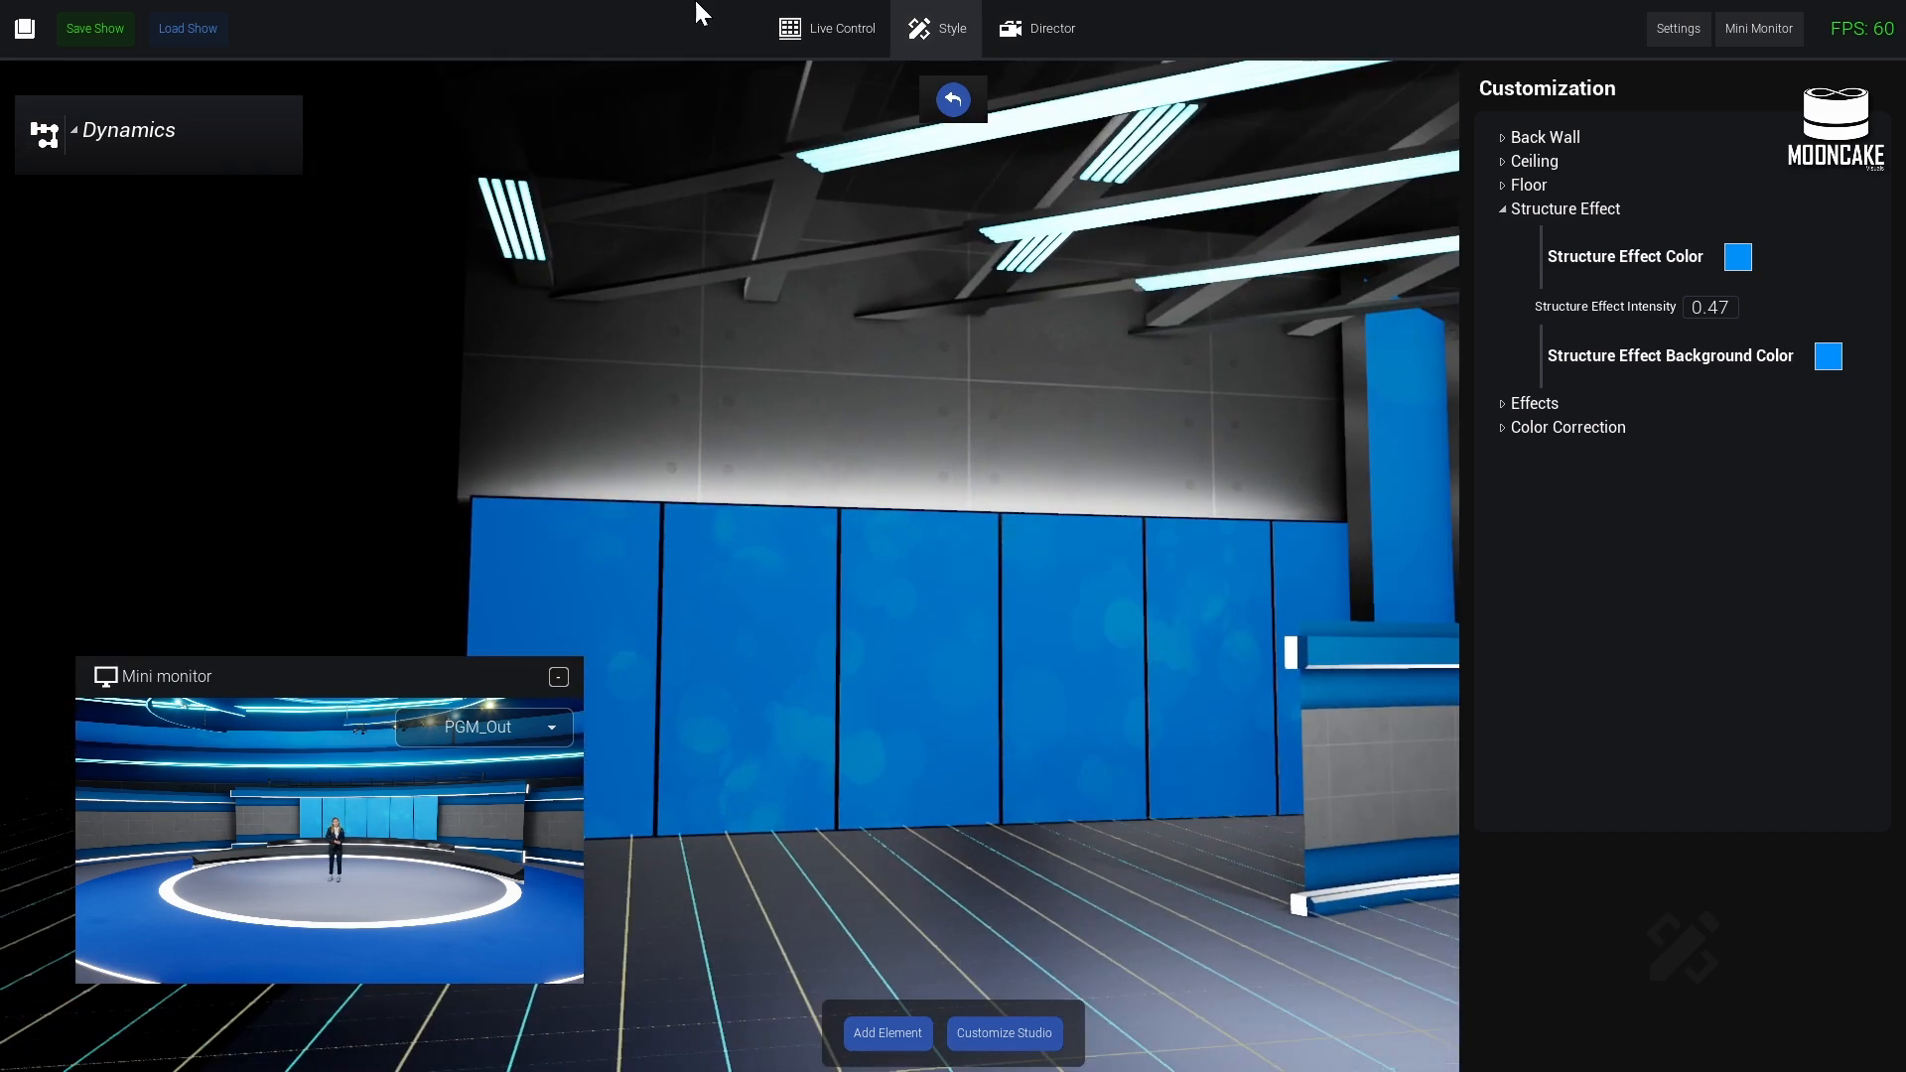
click(1035, 28)
scroll(1184, 651, down, 3)
right_drag(1007, 450, 617, 617)
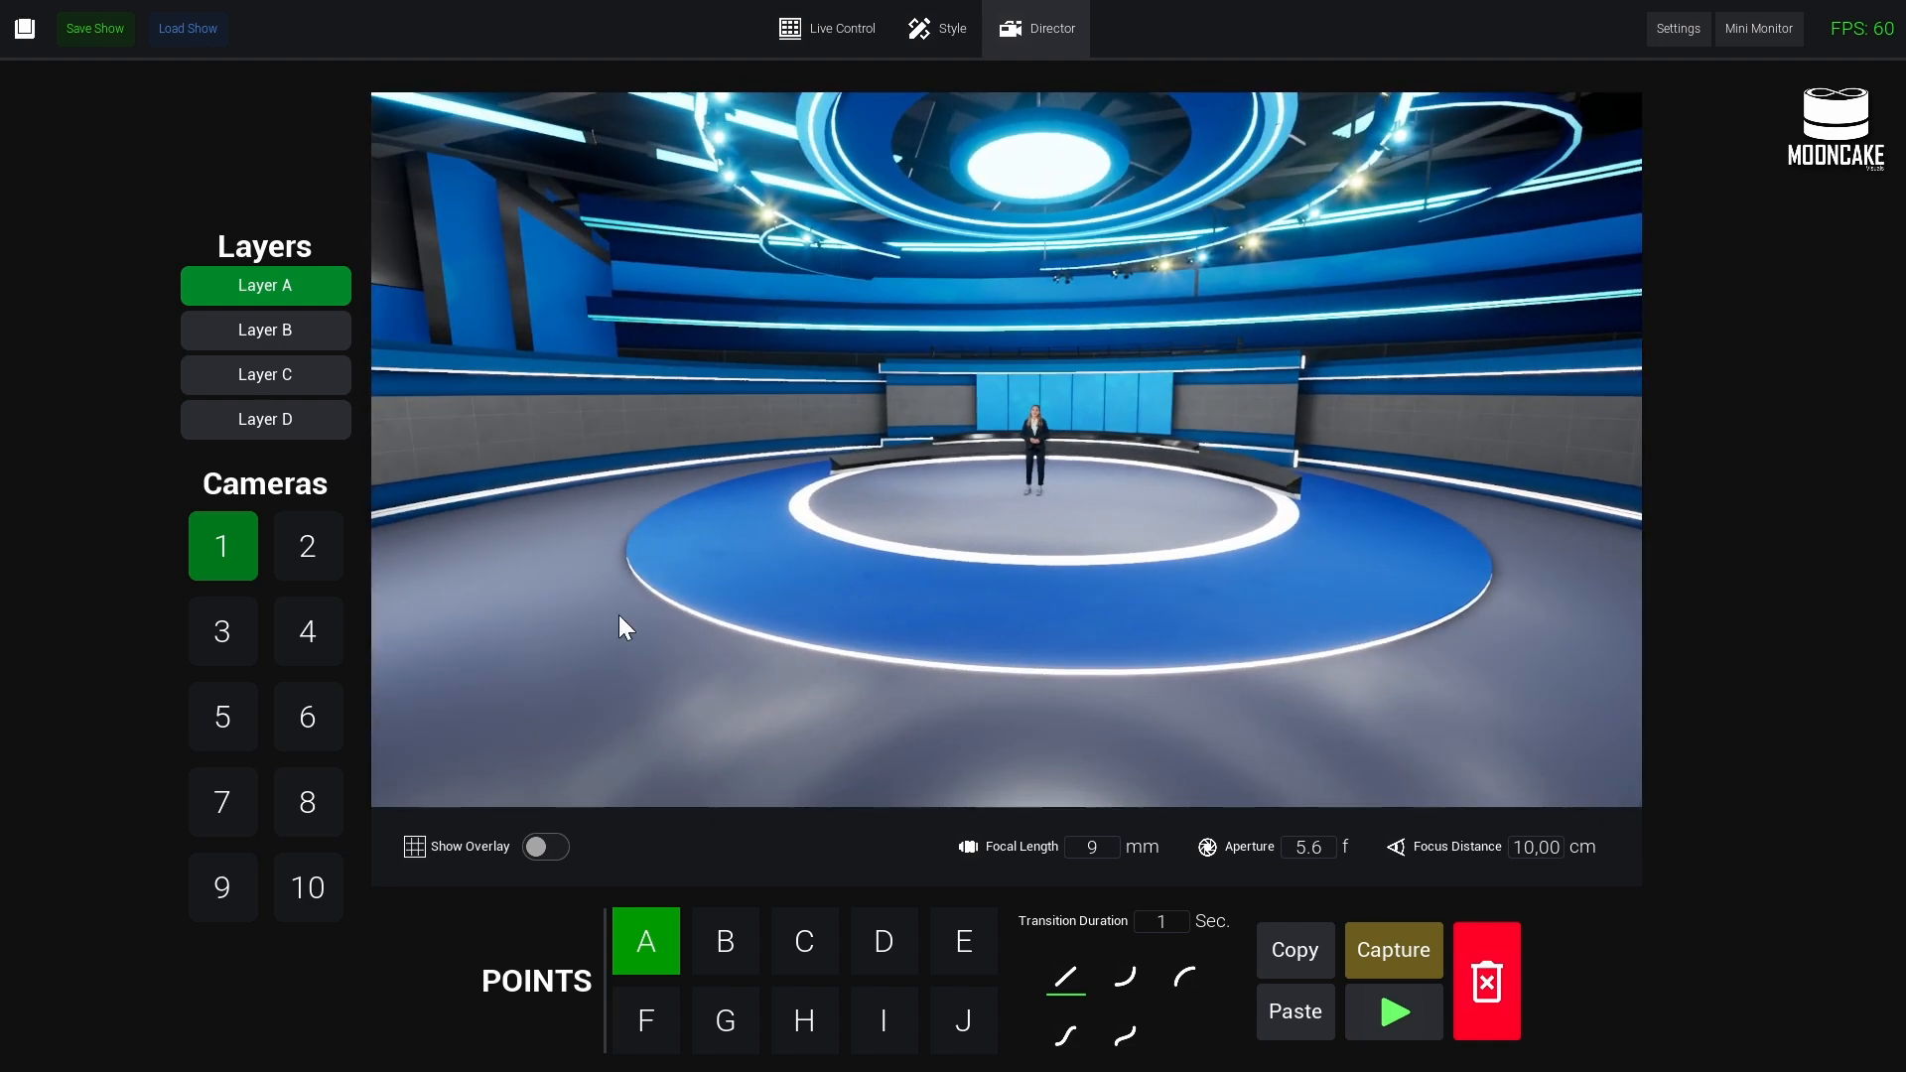
- Test Glow Intensity at 5 in the studio effects and set it to 0.3
click(943, 37)
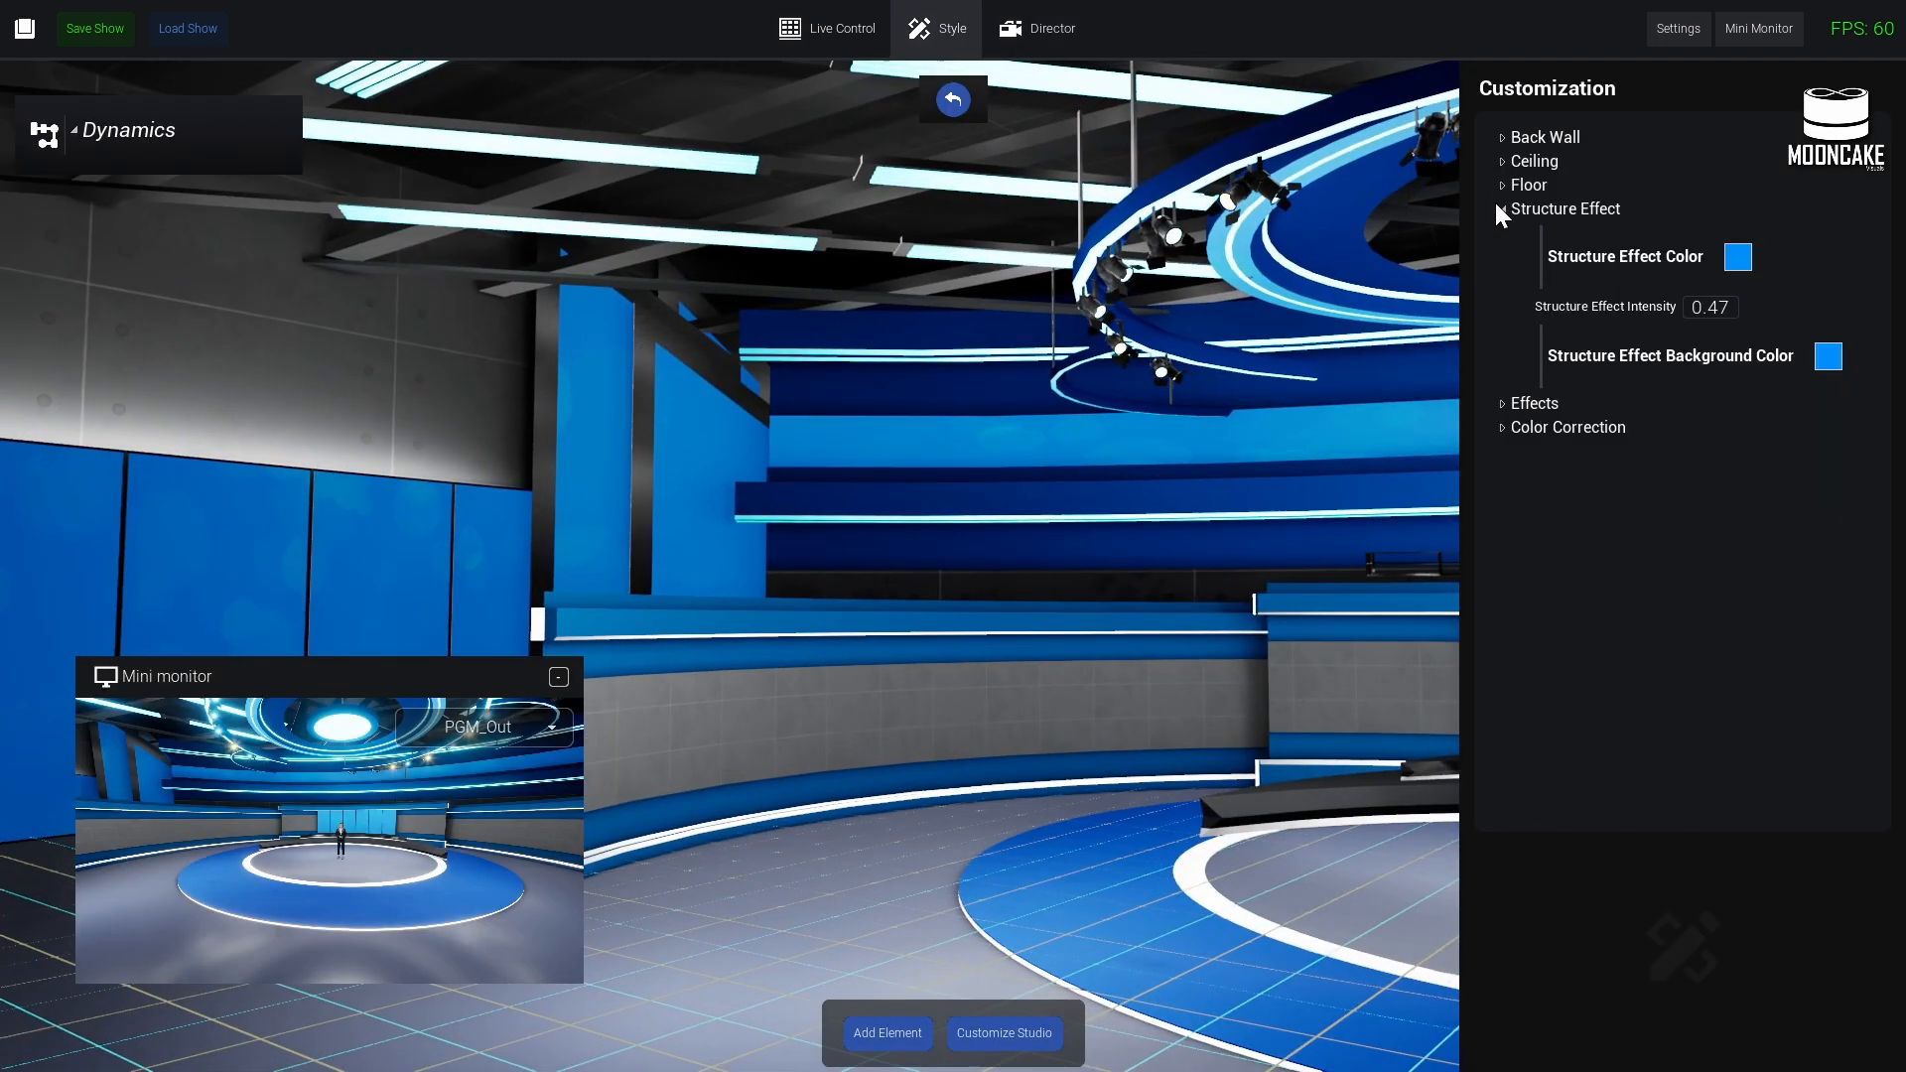
click(1500, 209)
click(1503, 235)
right_drag(1050, 454, 1206, 476)
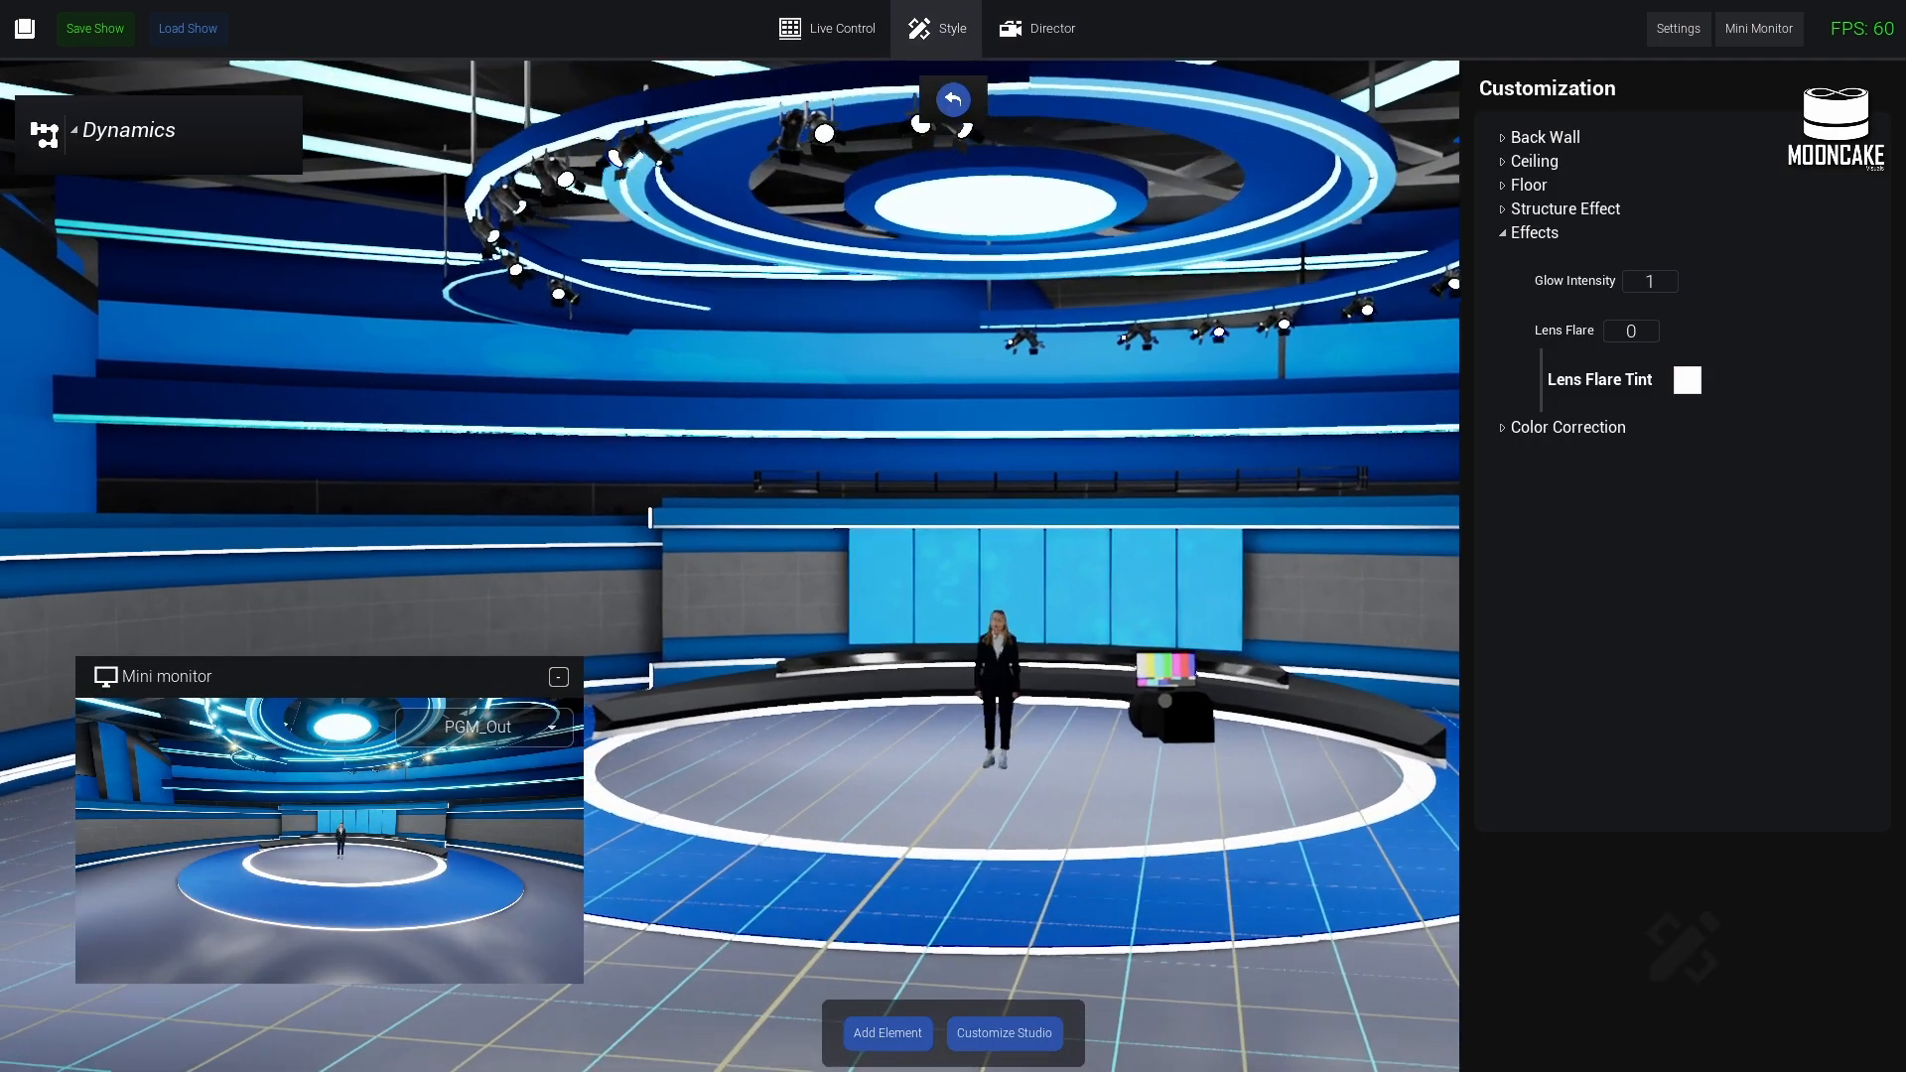
drag(456, 676, 491, 645)
mouse_move(1590, 290)
mouse_down()
mouse_move(1618, 279)
mouse_move(1567, 280)
mouse_move(1603, 281)
mouse_move(1587, 290)
mouse_up()
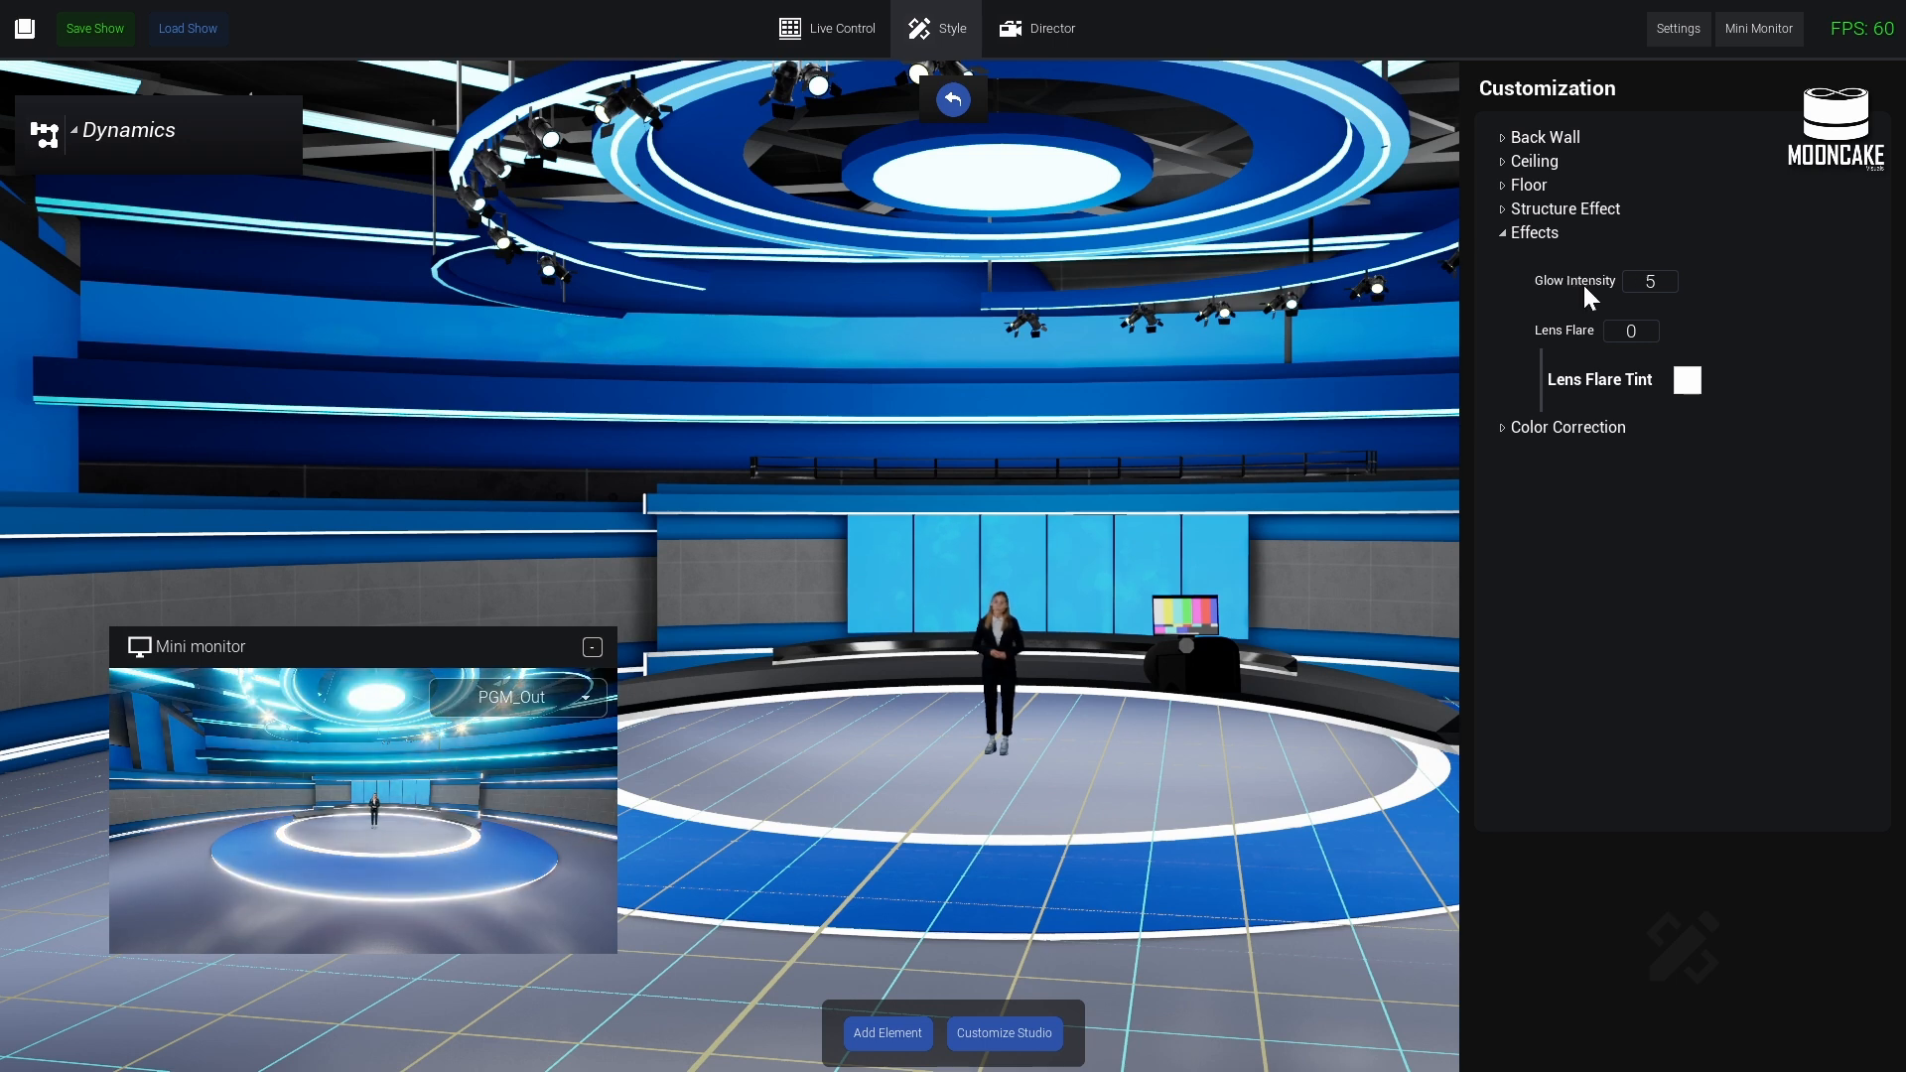
text(.2)
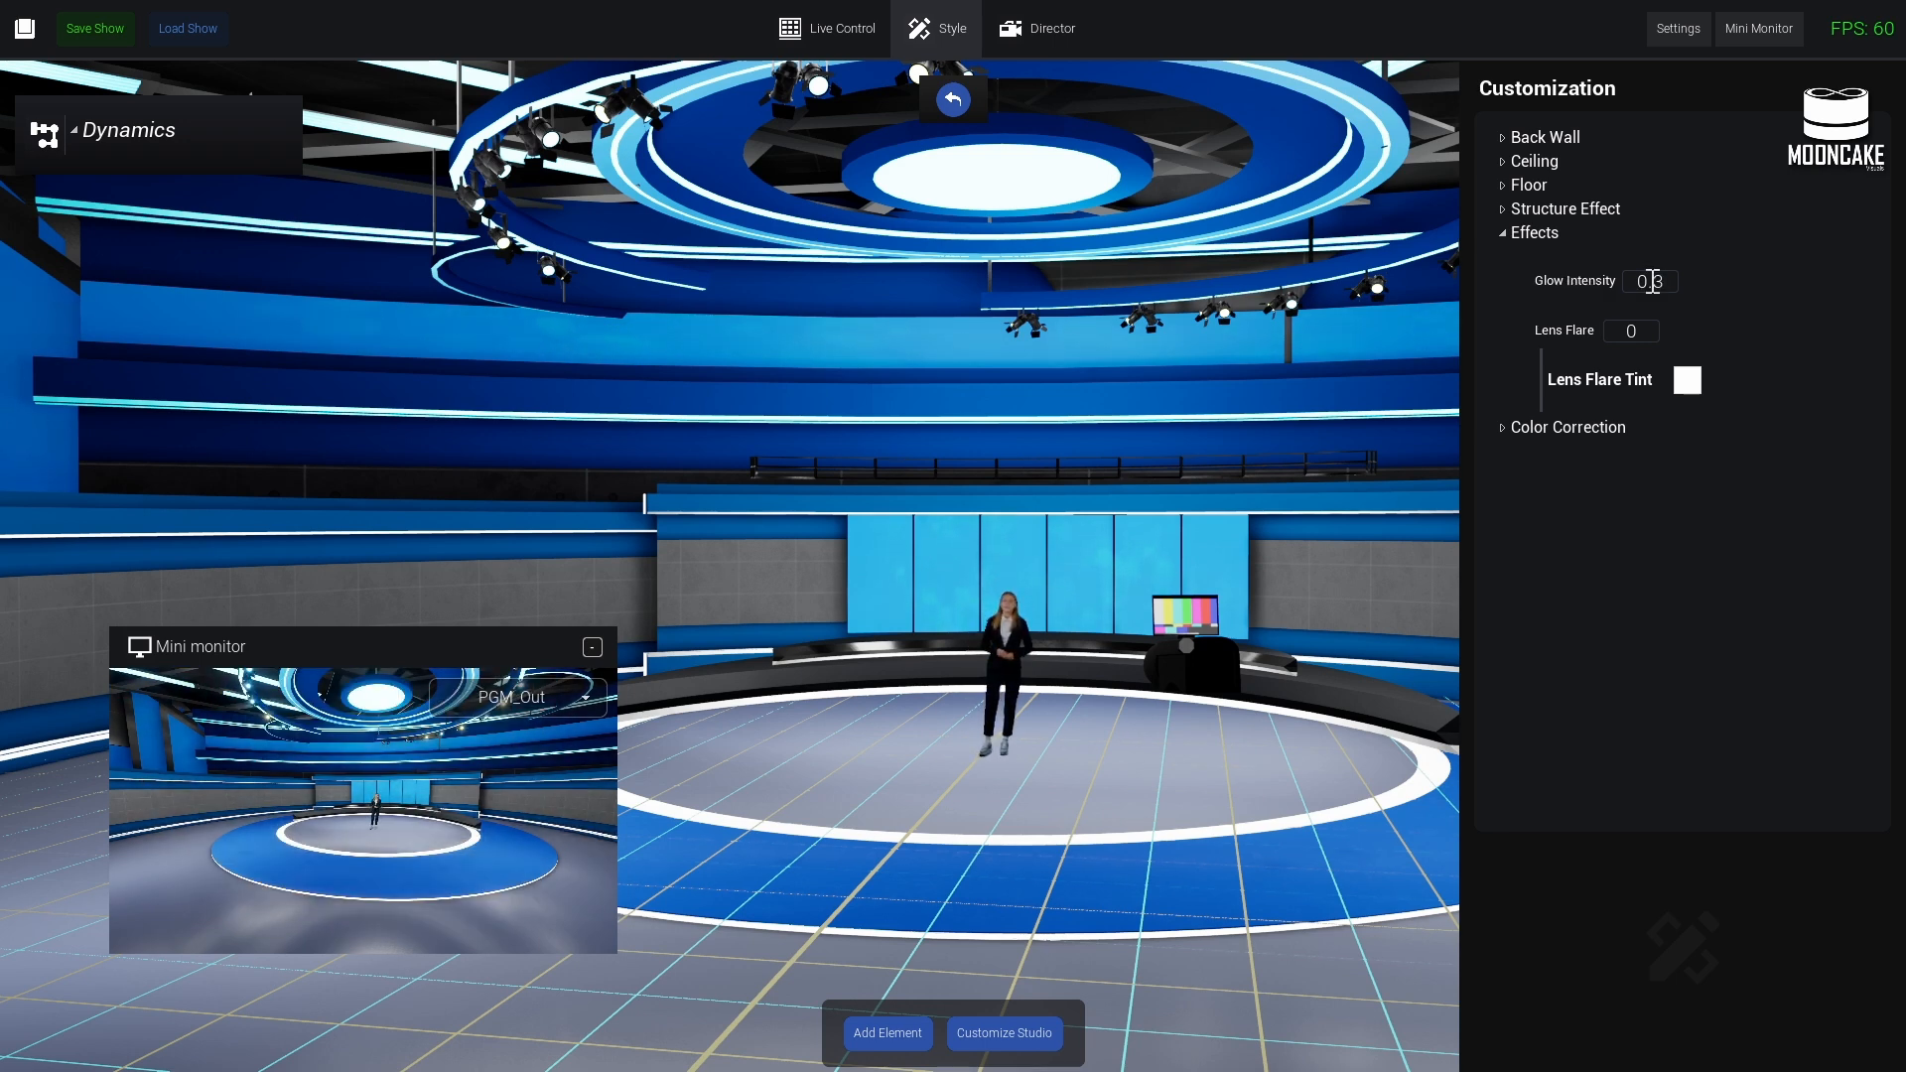
- Set Lens Flare to 0.5 and check the flare by moving camera 1 around the stage
drag(1567, 335, 1591, 320)
click(1049, 29)
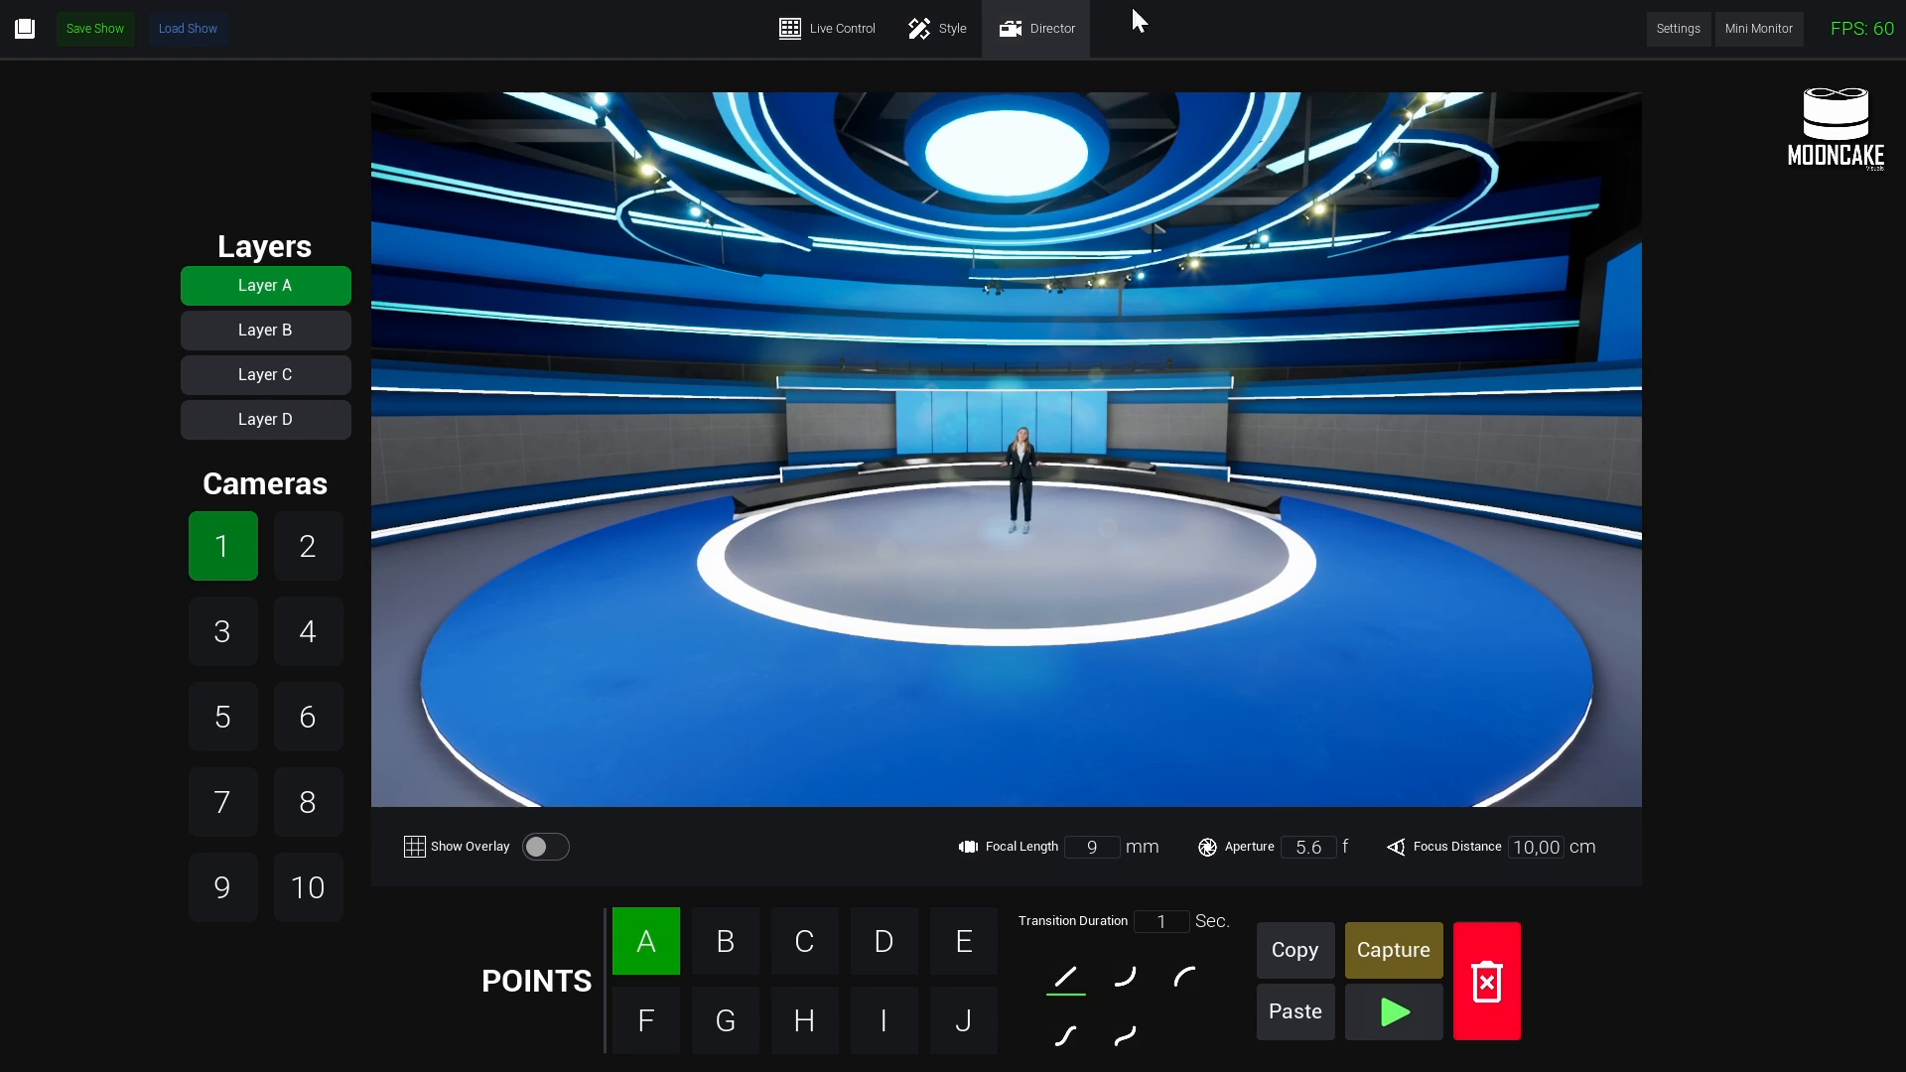
click(924, 28)
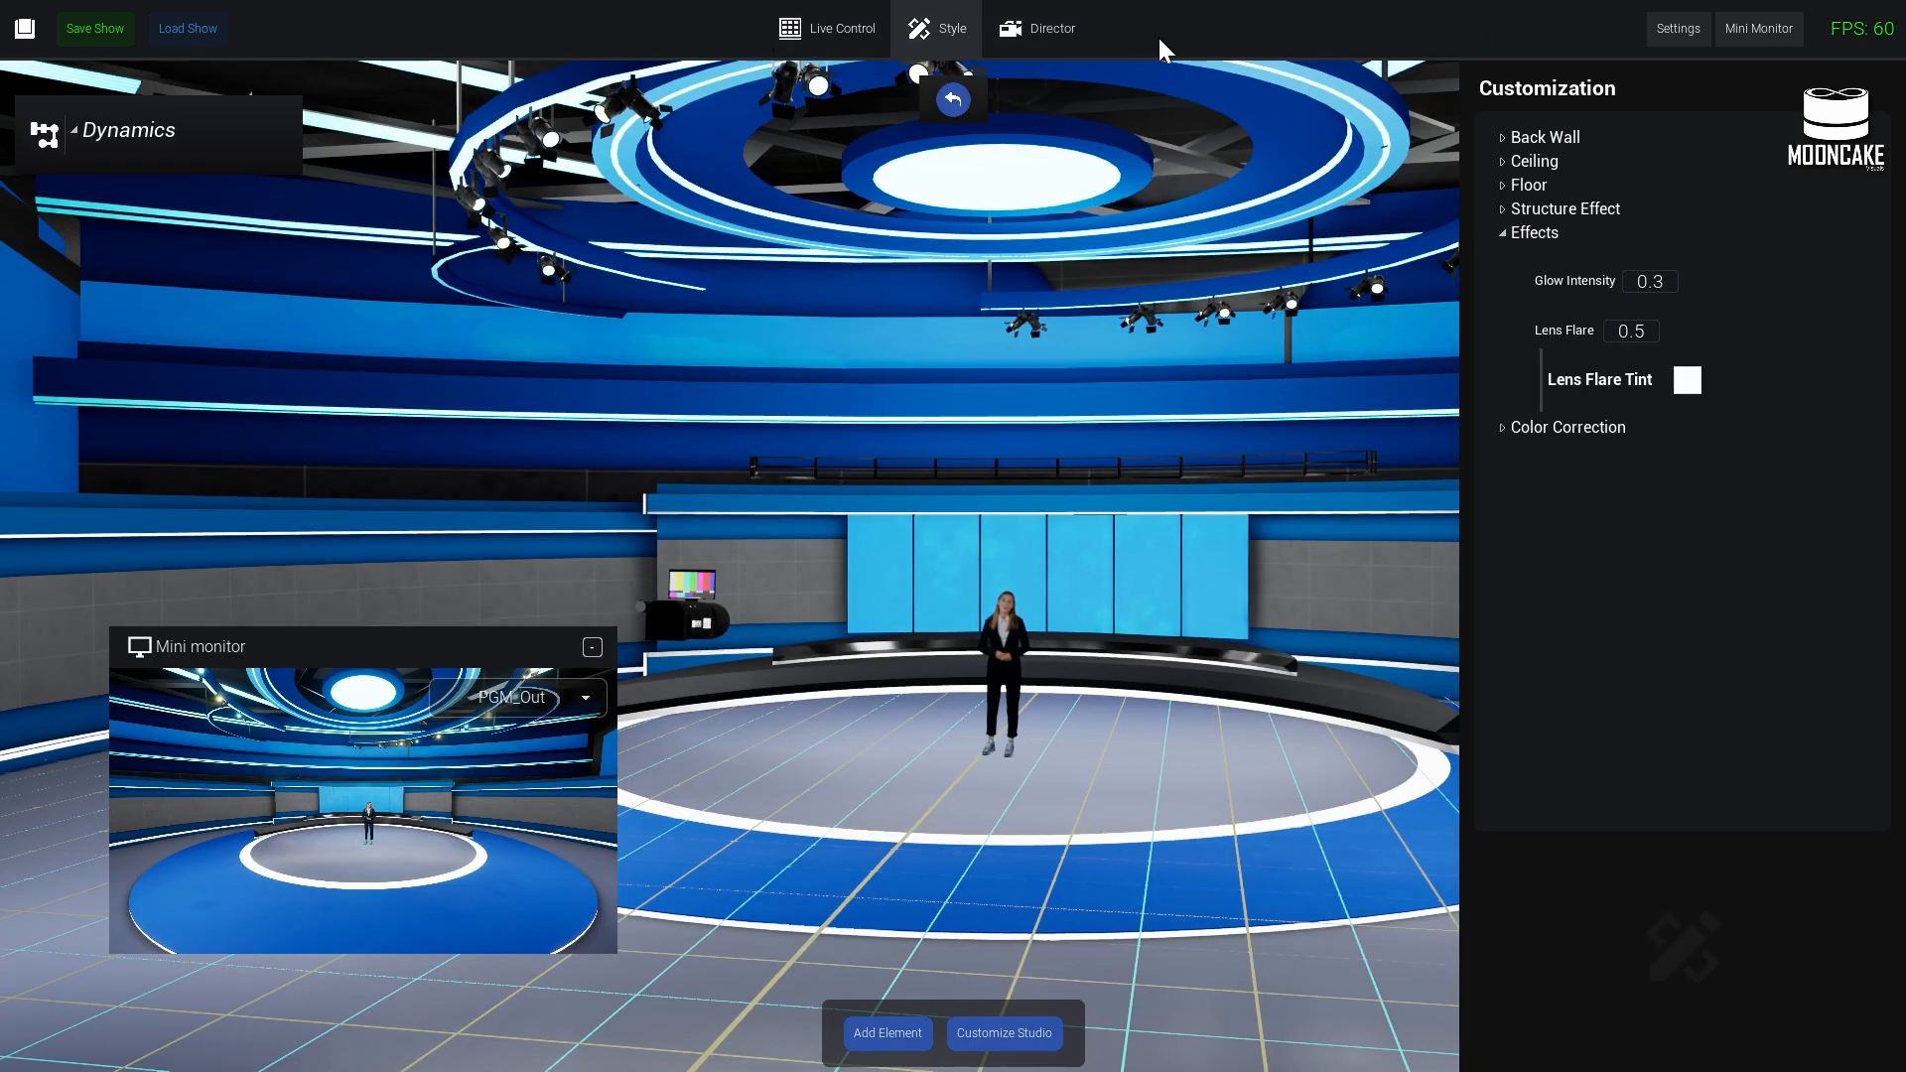
click(1073, 39)
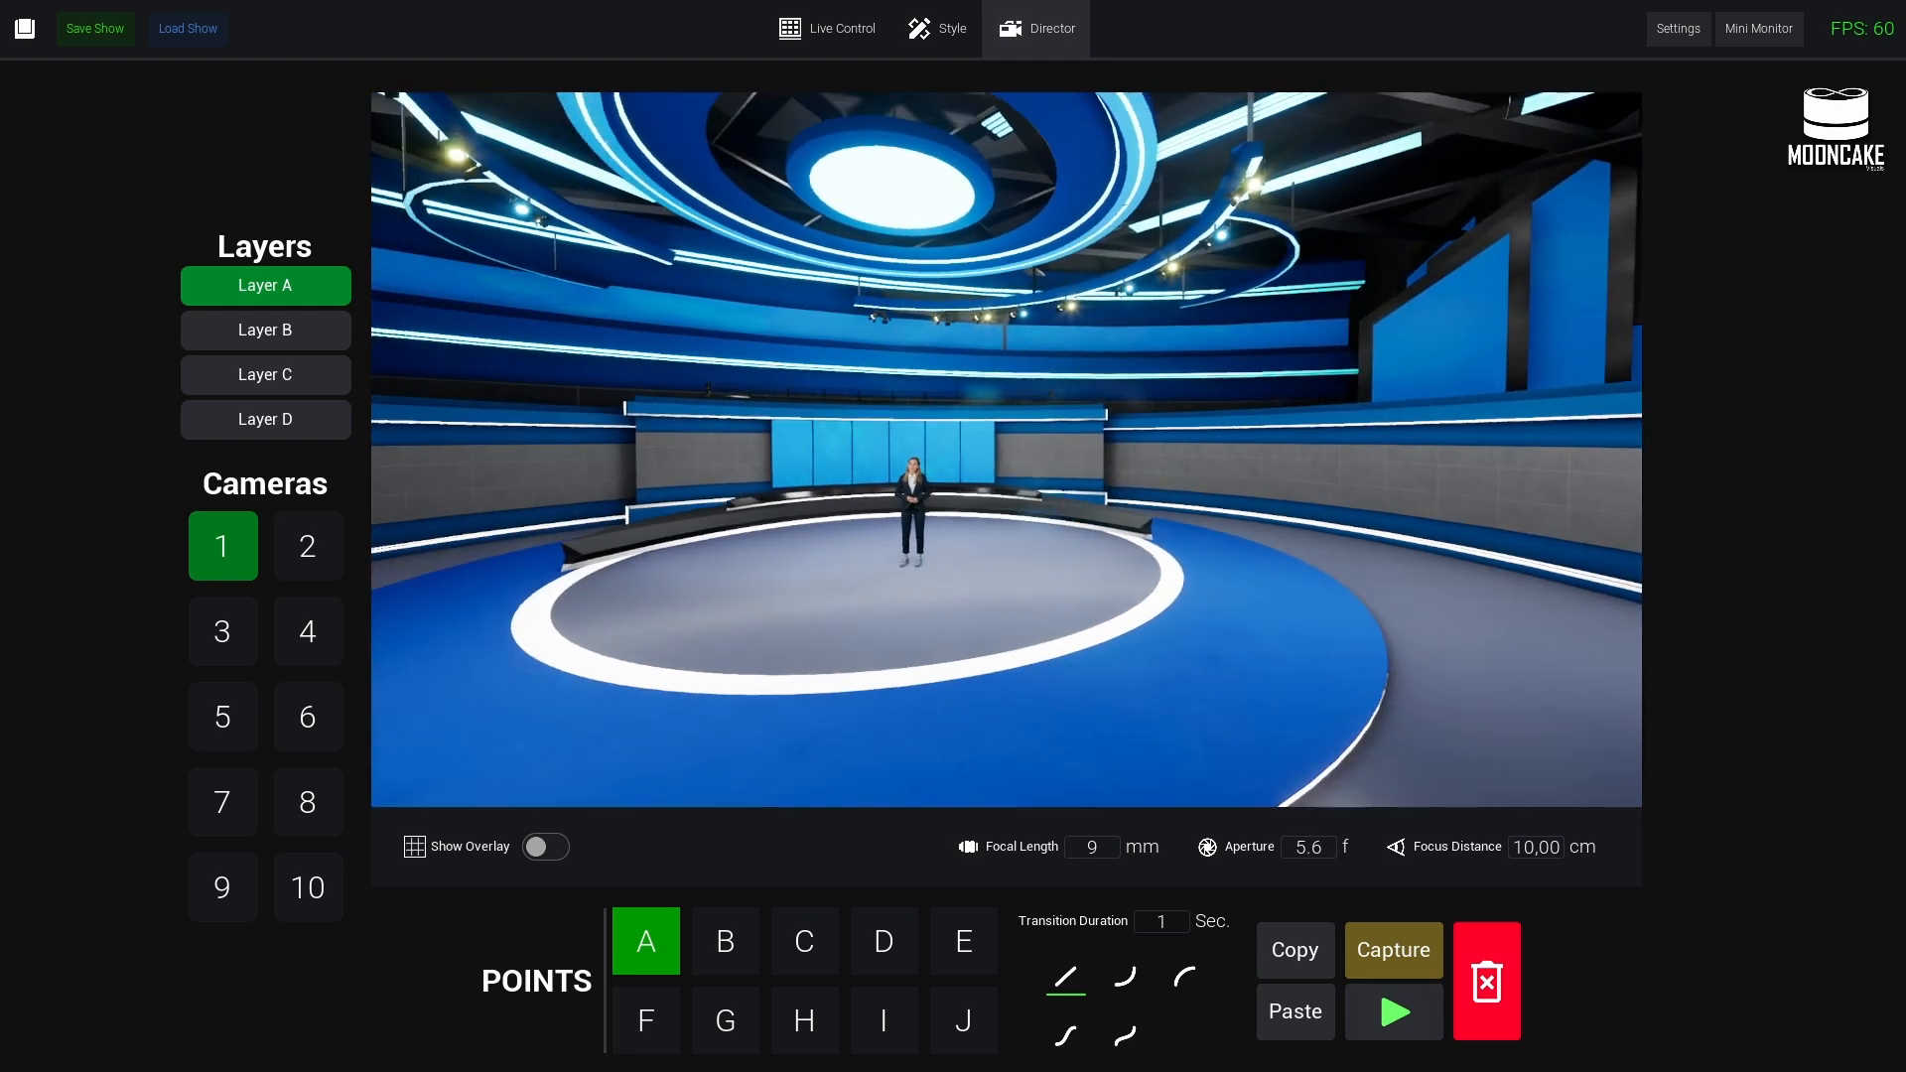
click(956, 45)
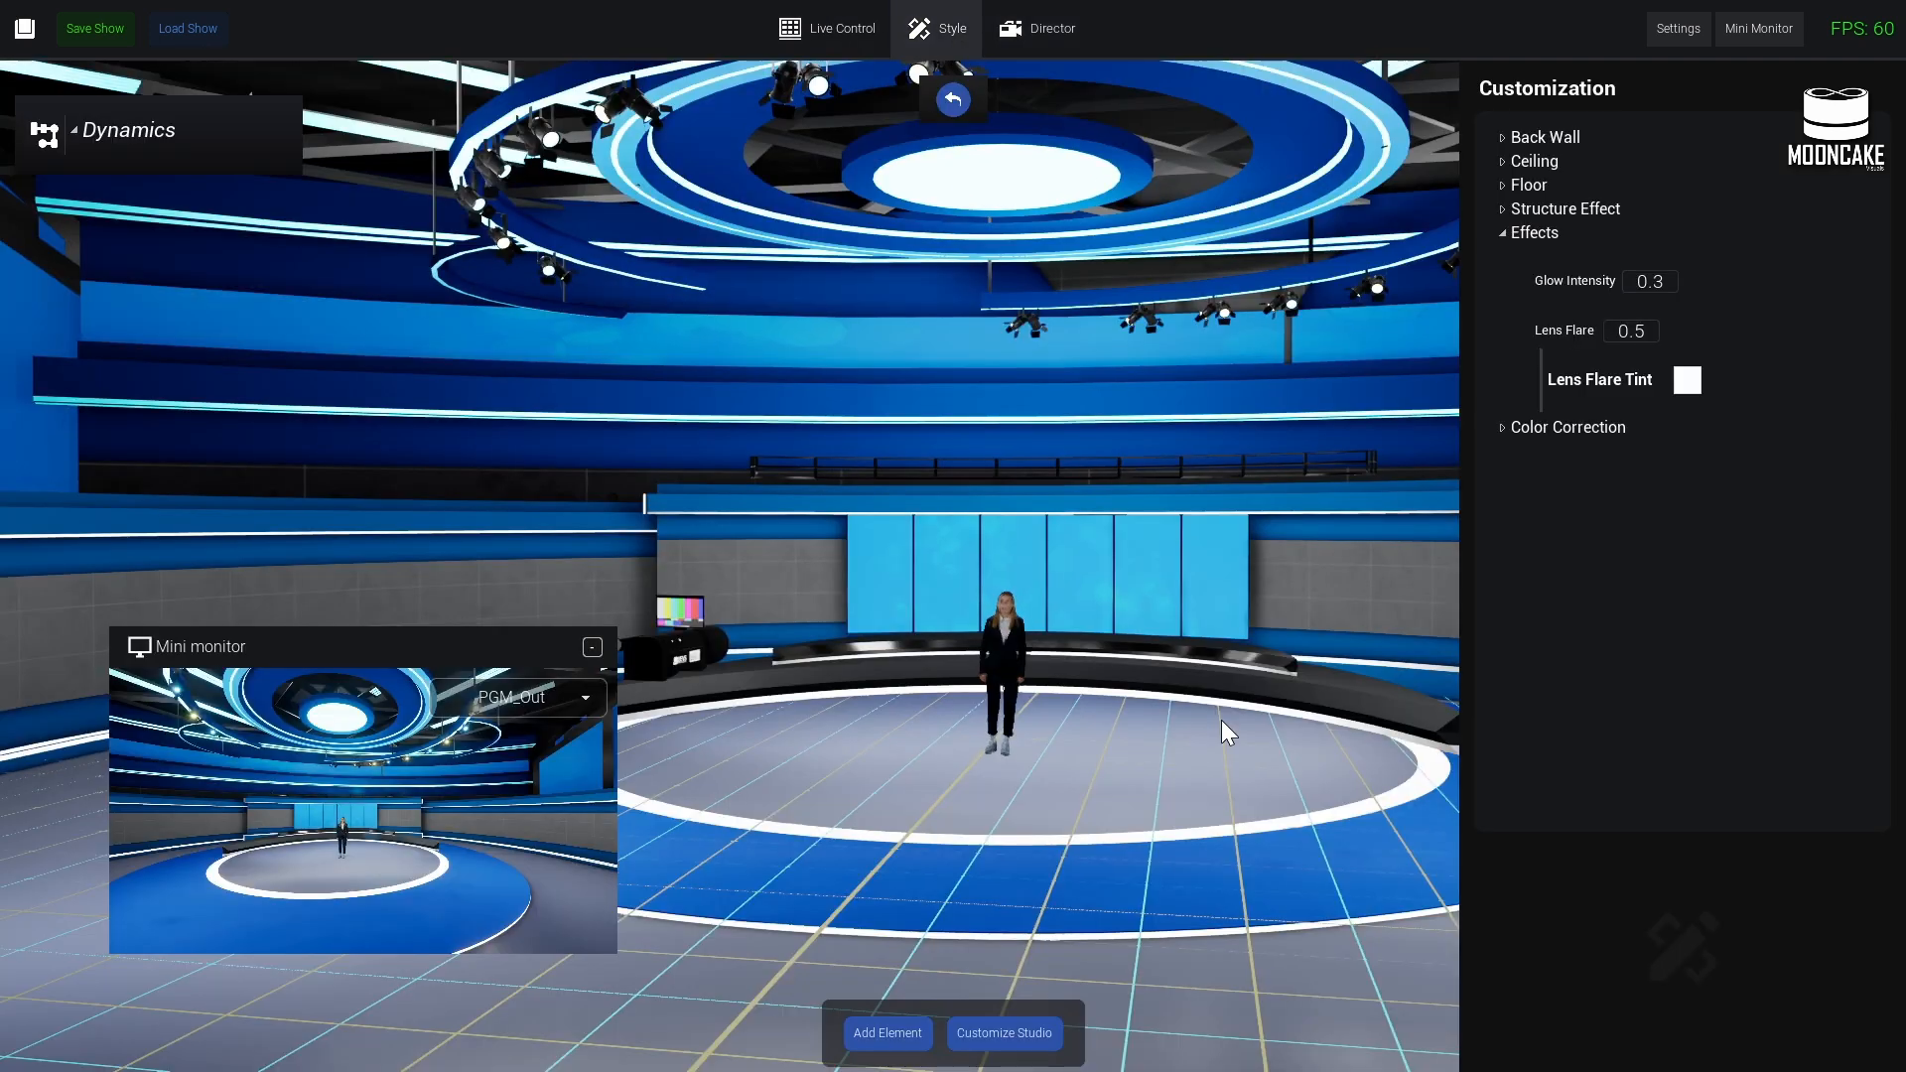
- Set the studio Color Correction to brightness 1.1, contrast 1.13 and saturation 0.72
drag(487, 656, 402, 753)
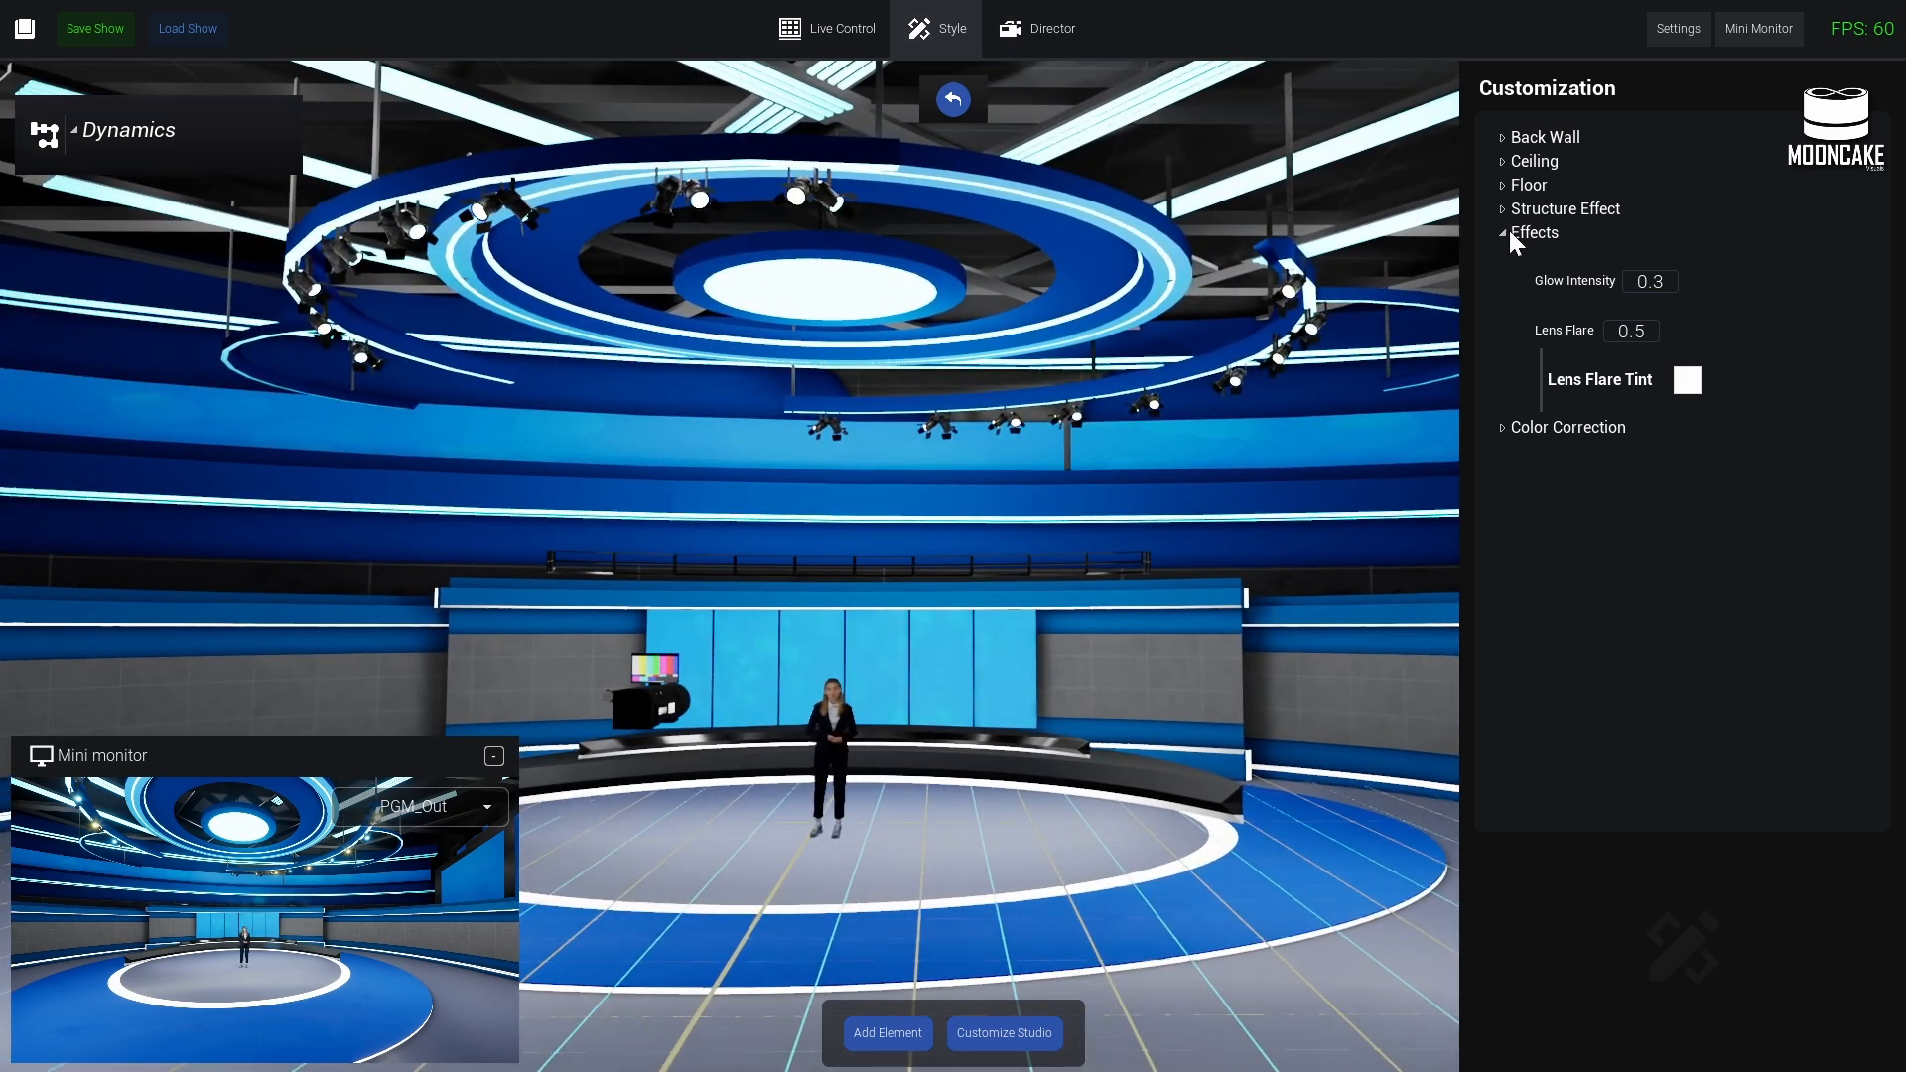
click(1512, 231)
click(1501, 254)
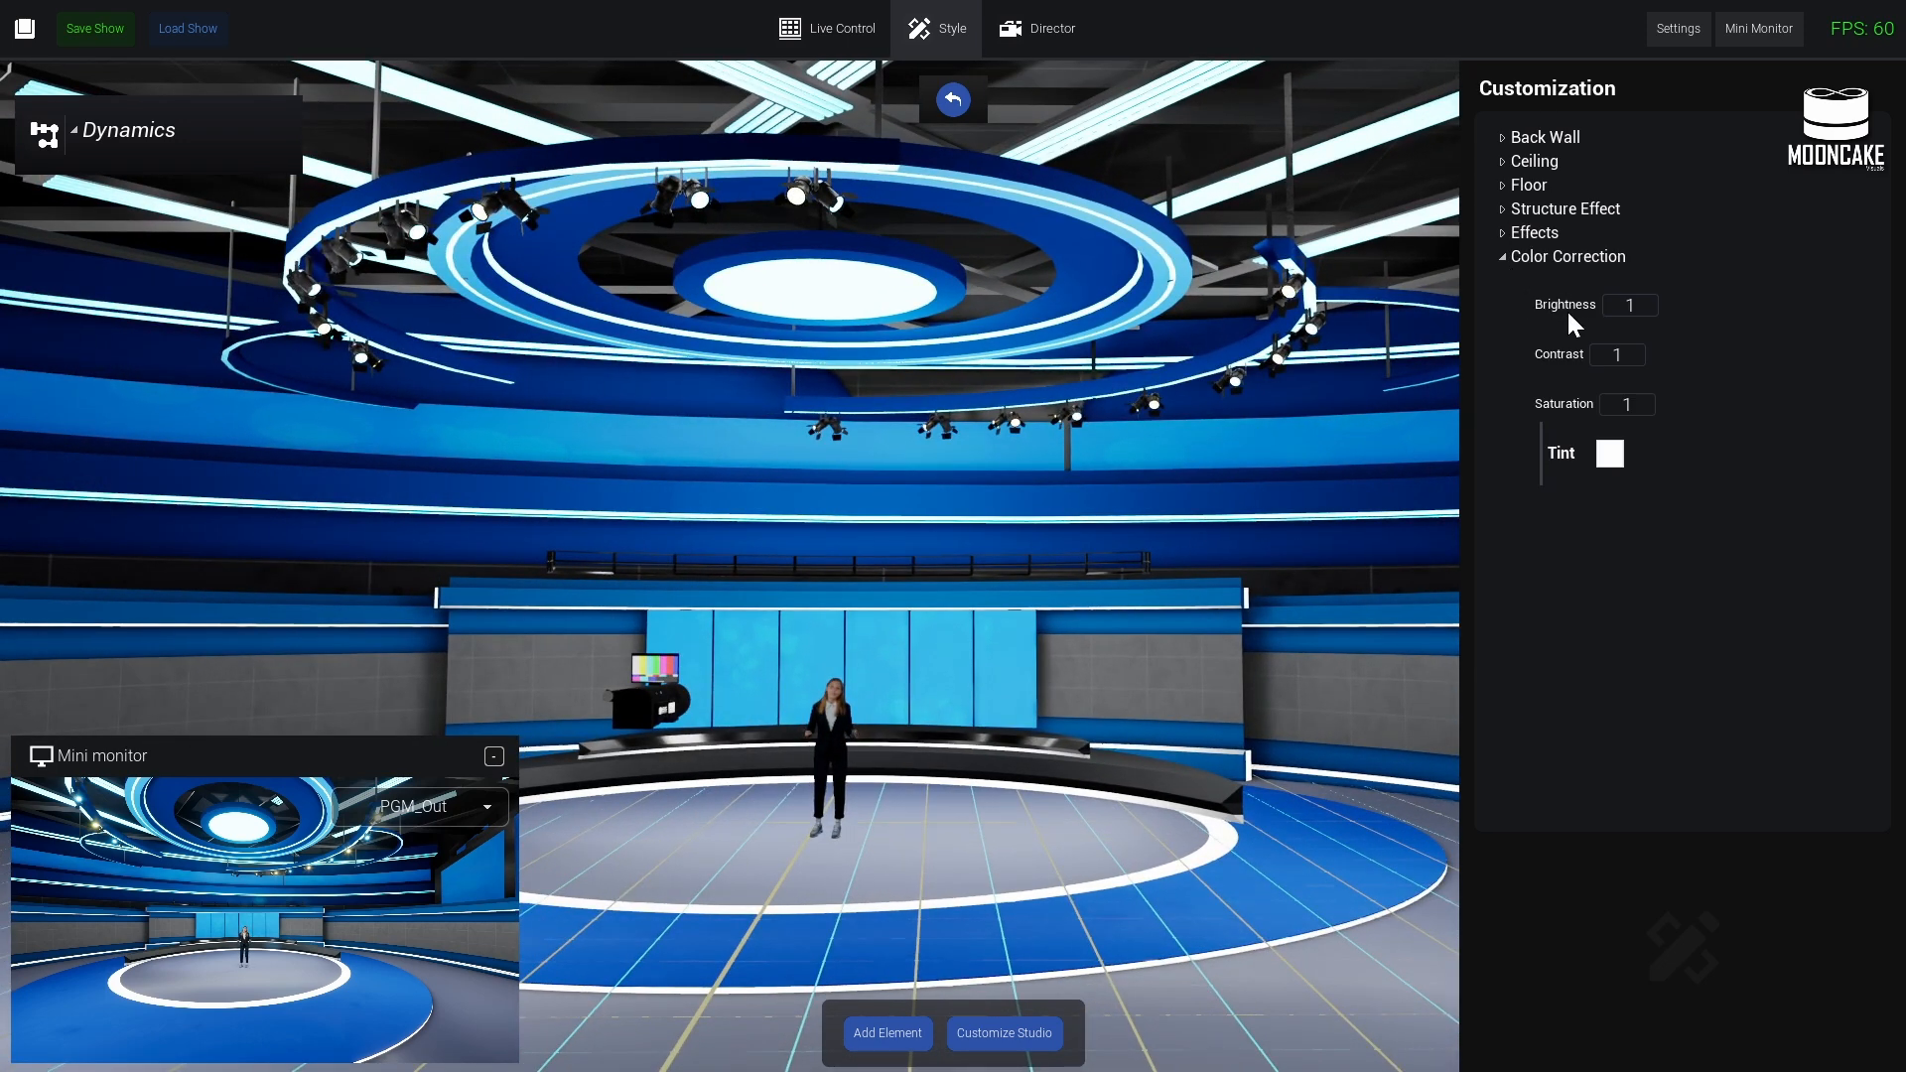
drag(301, 762, 480, 462)
drag(1571, 304, 1536, 406)
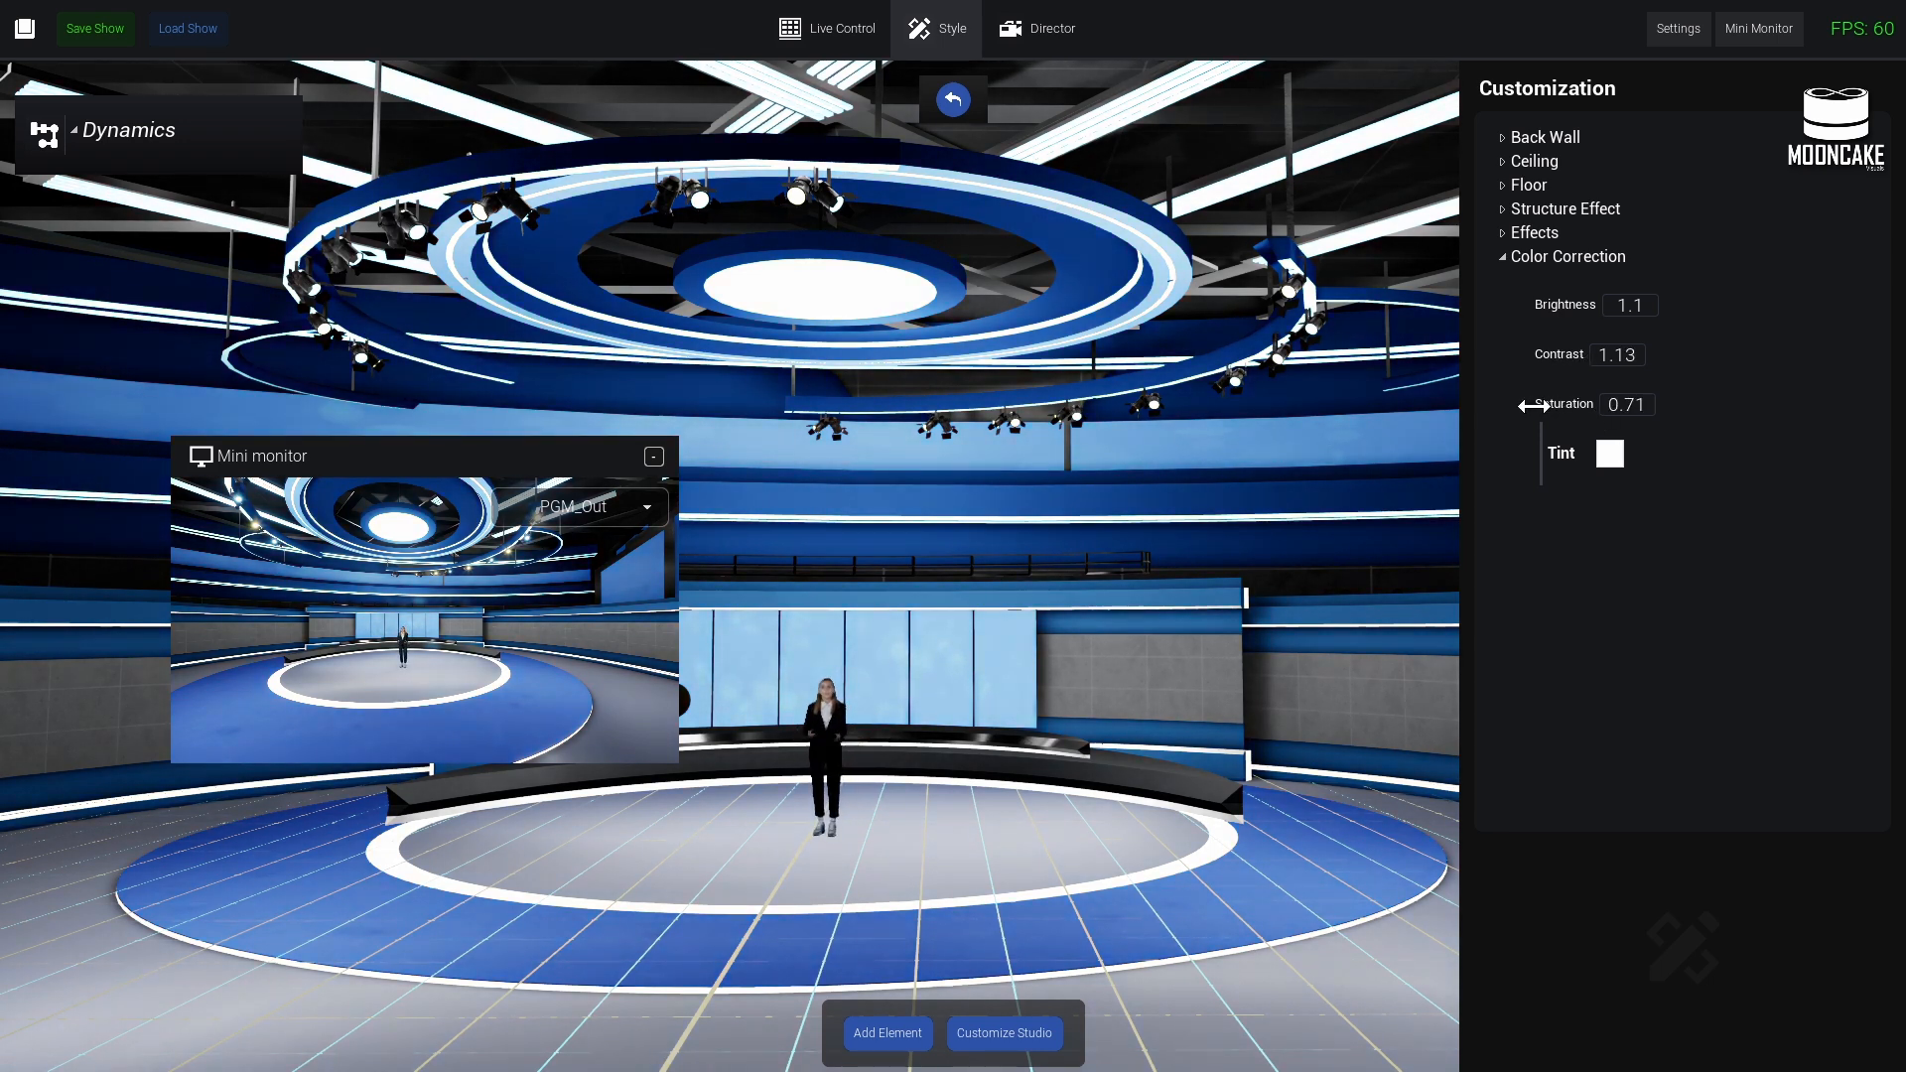
- Set the Color Correction Tint to light blue with hue 201.3179, saturation 0.46 and value 1
click(1608, 455)
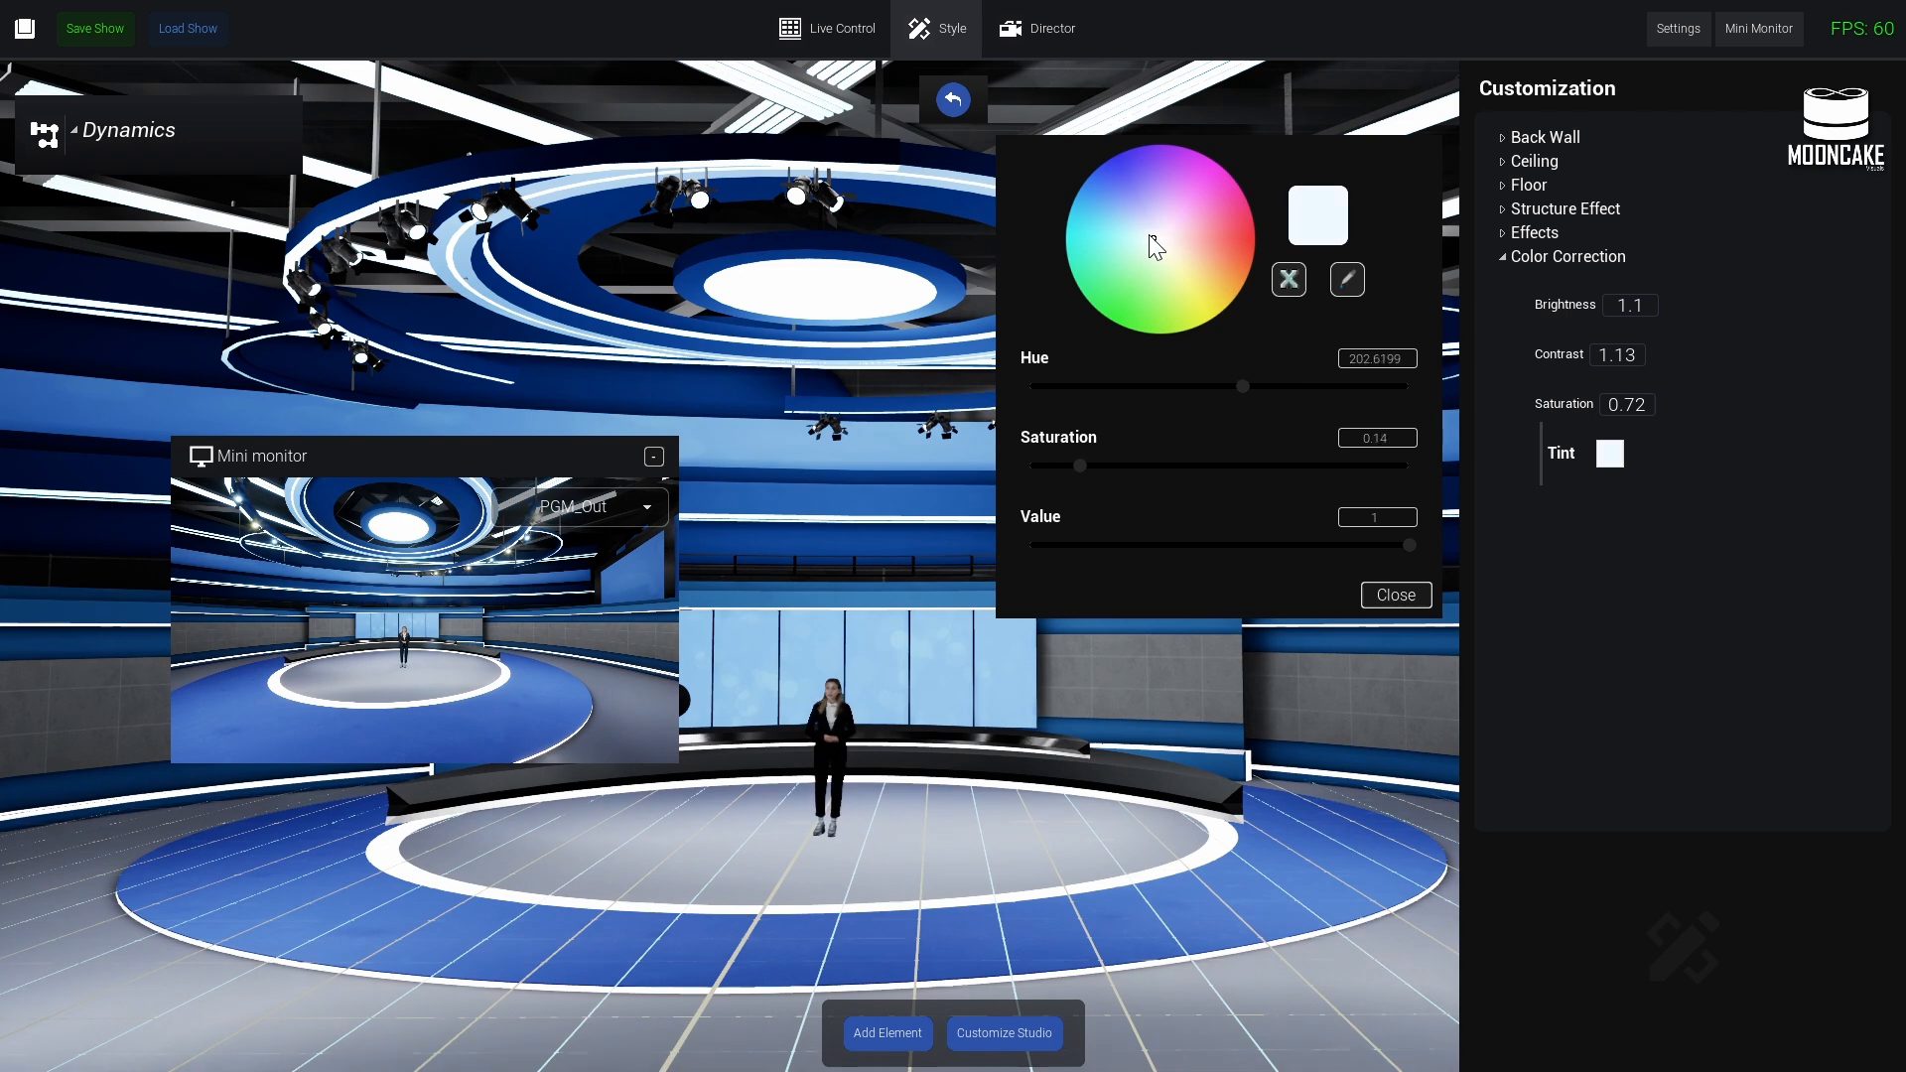
drag(1150, 238, 1135, 227)
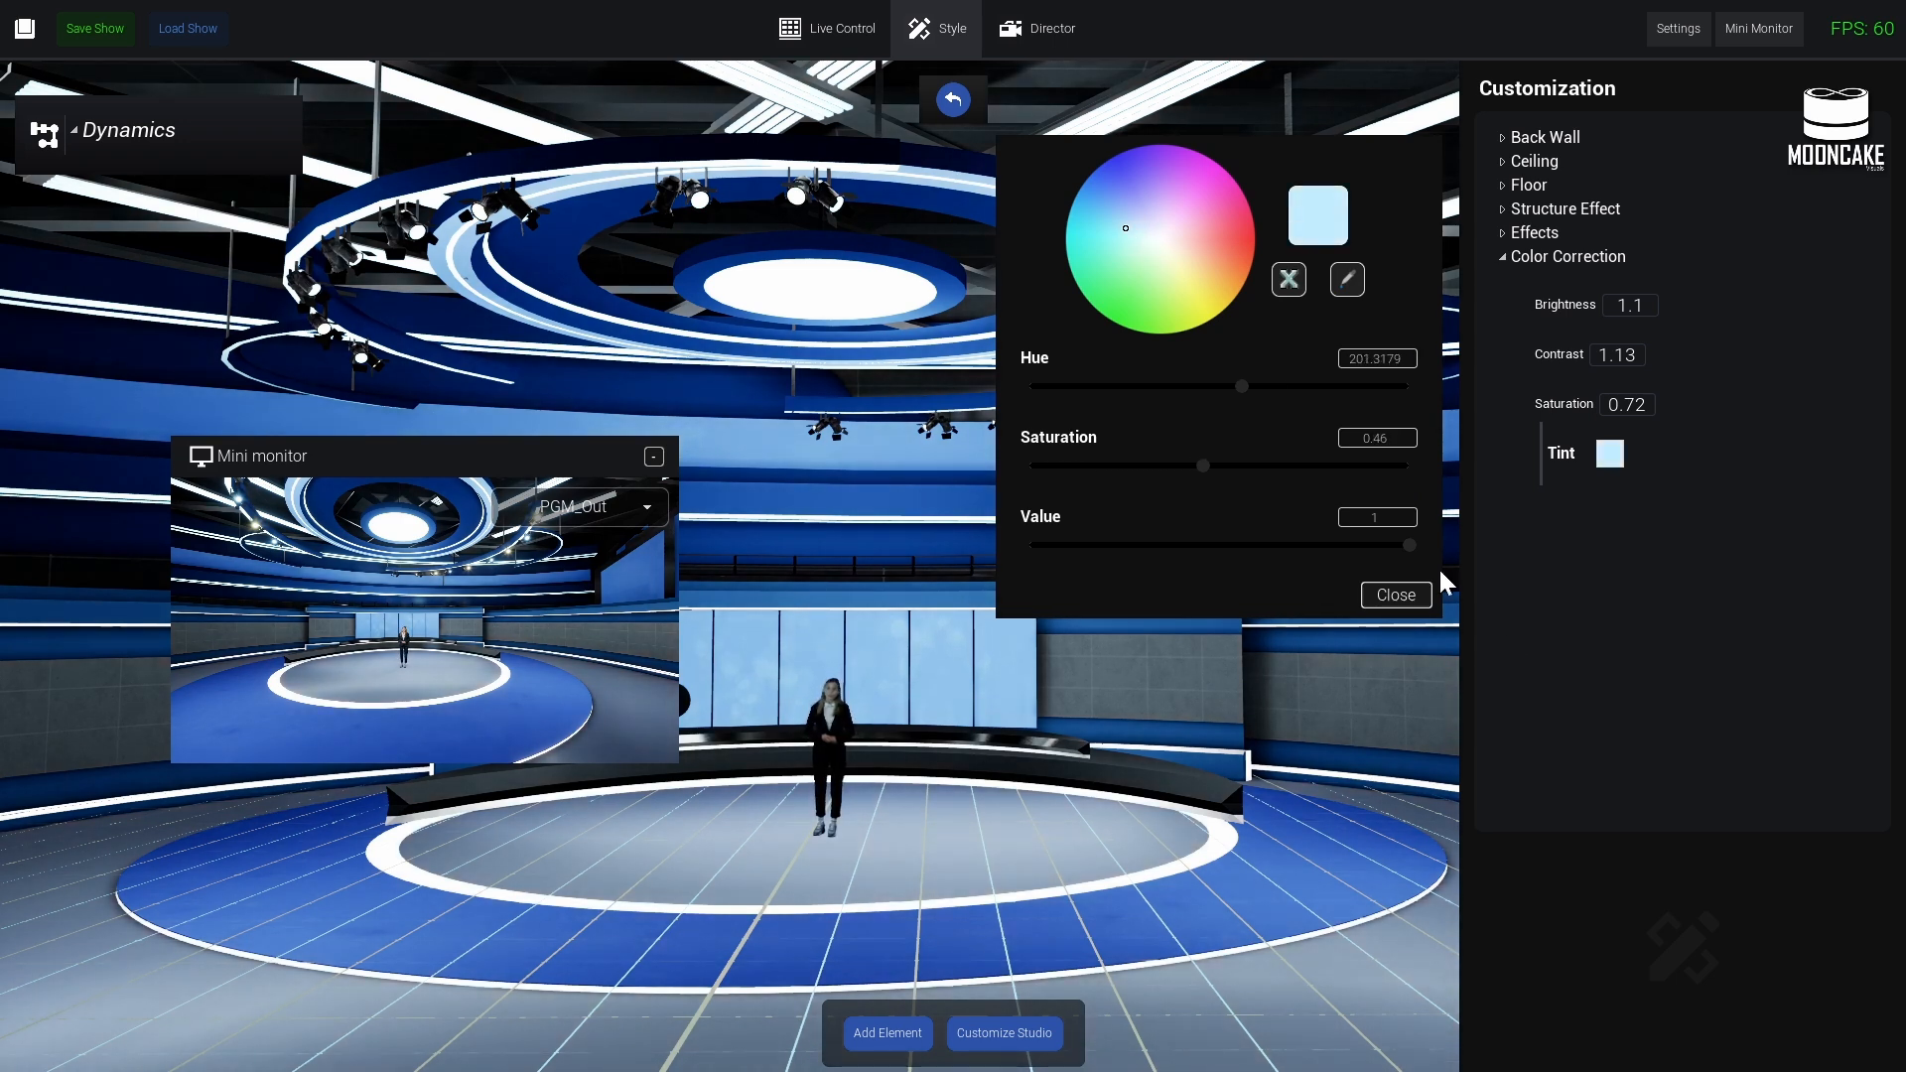
click(1395, 598)
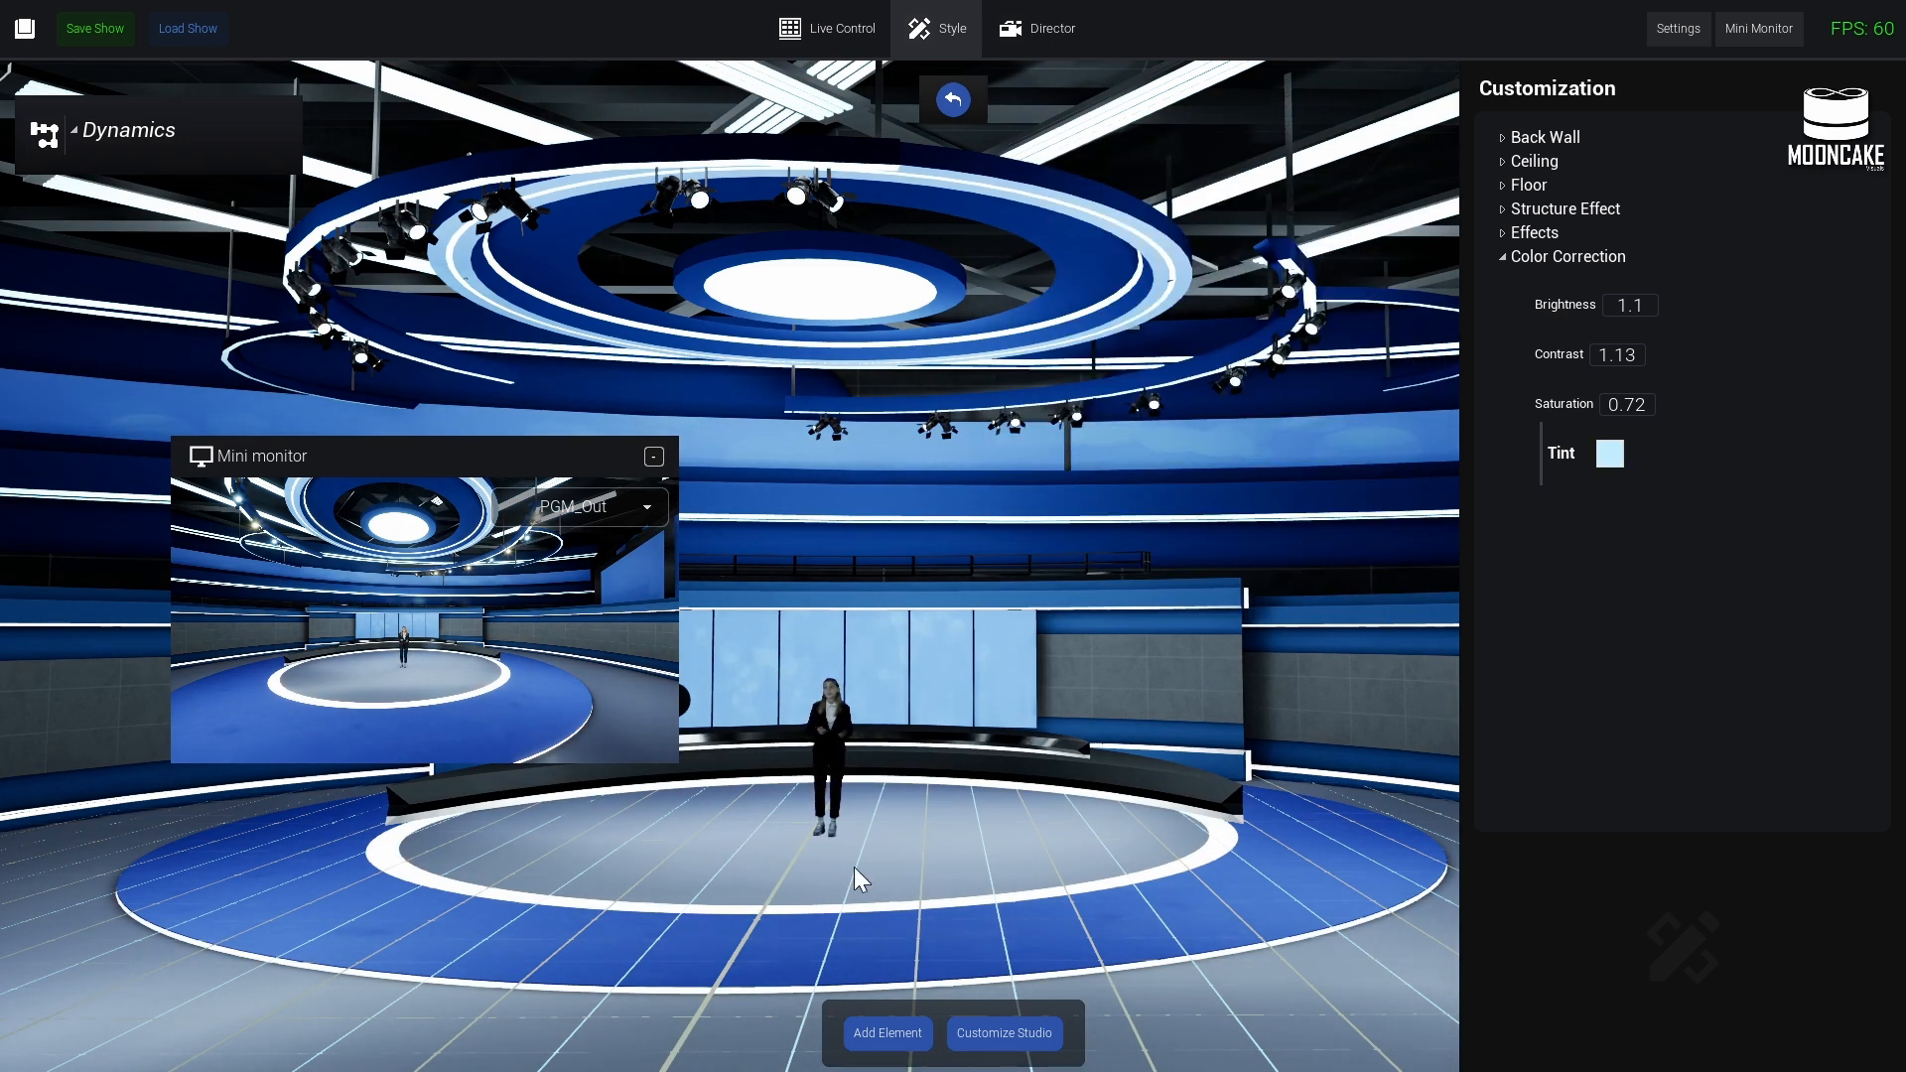
- Move the mini monitor lower in the viewport and review the color-corrected set through camera 1
drag(523, 457, 427, 812)
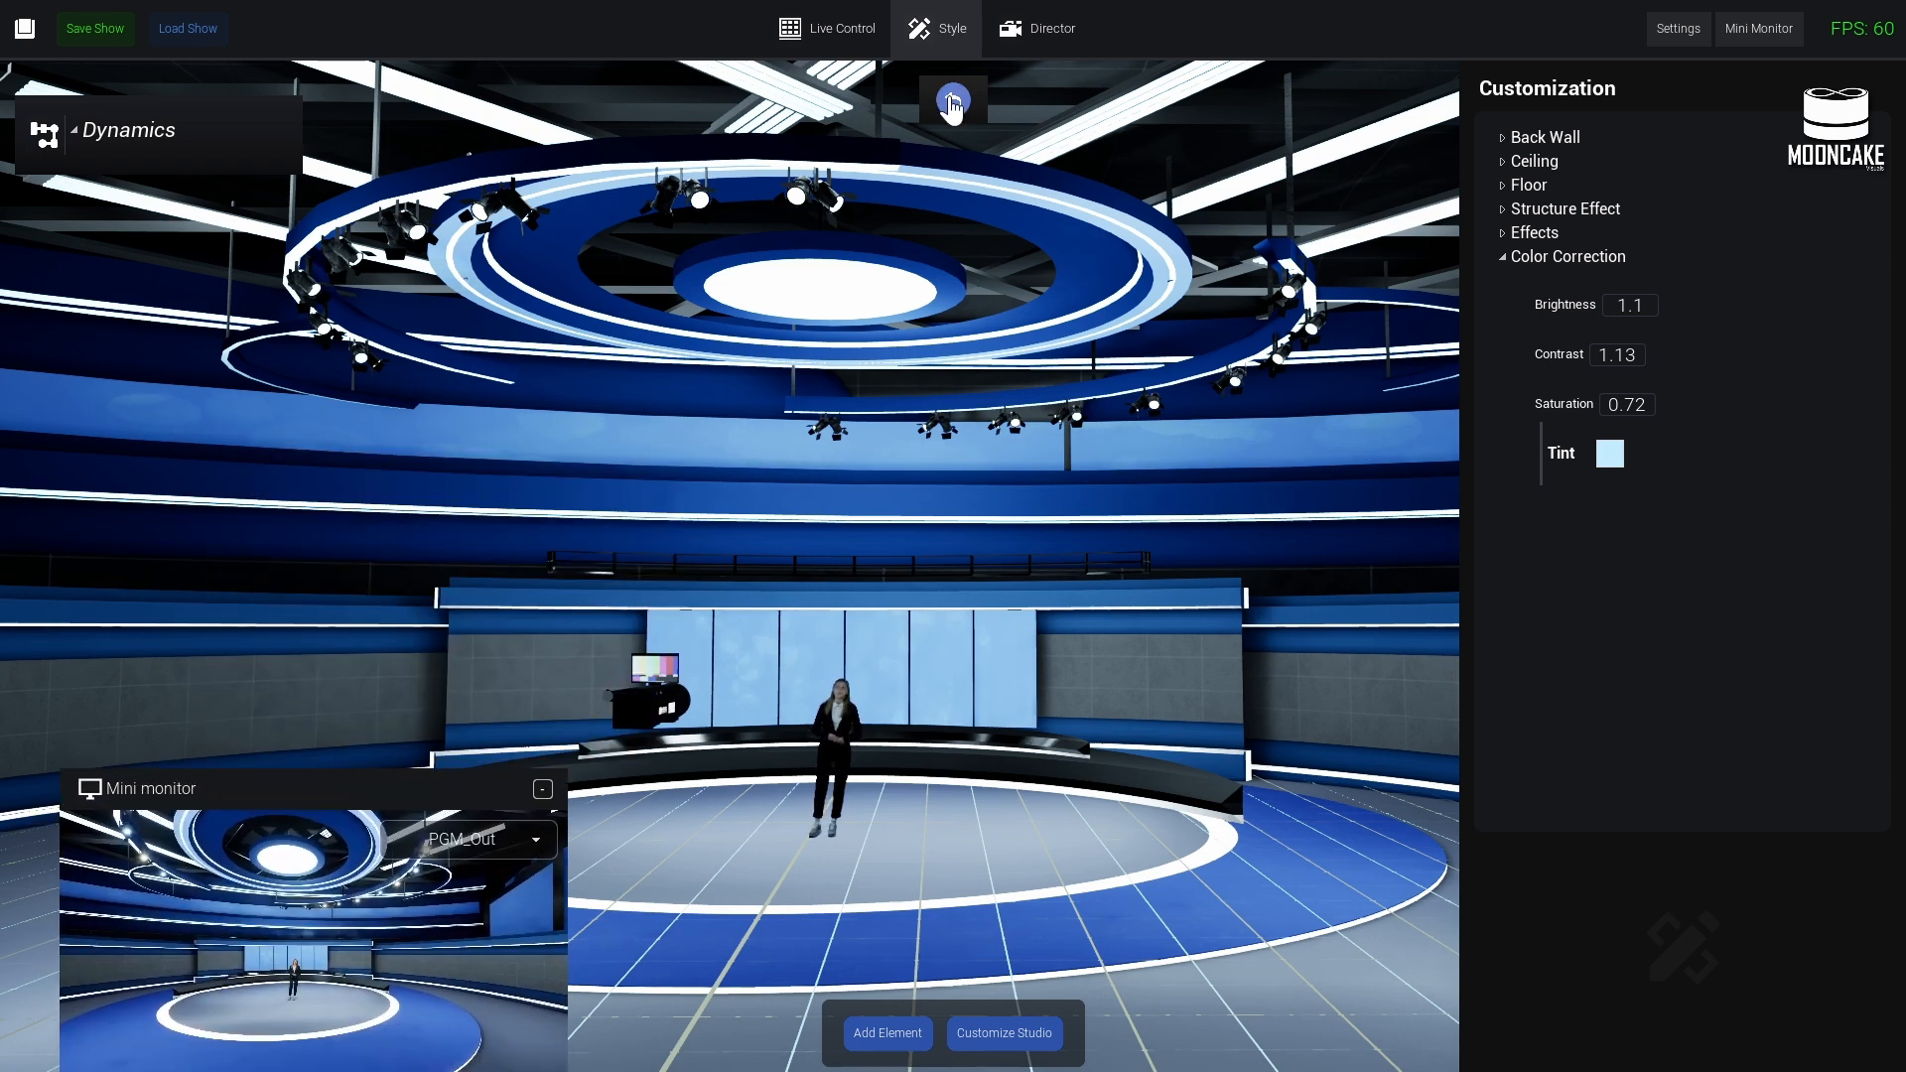
click(1047, 30)
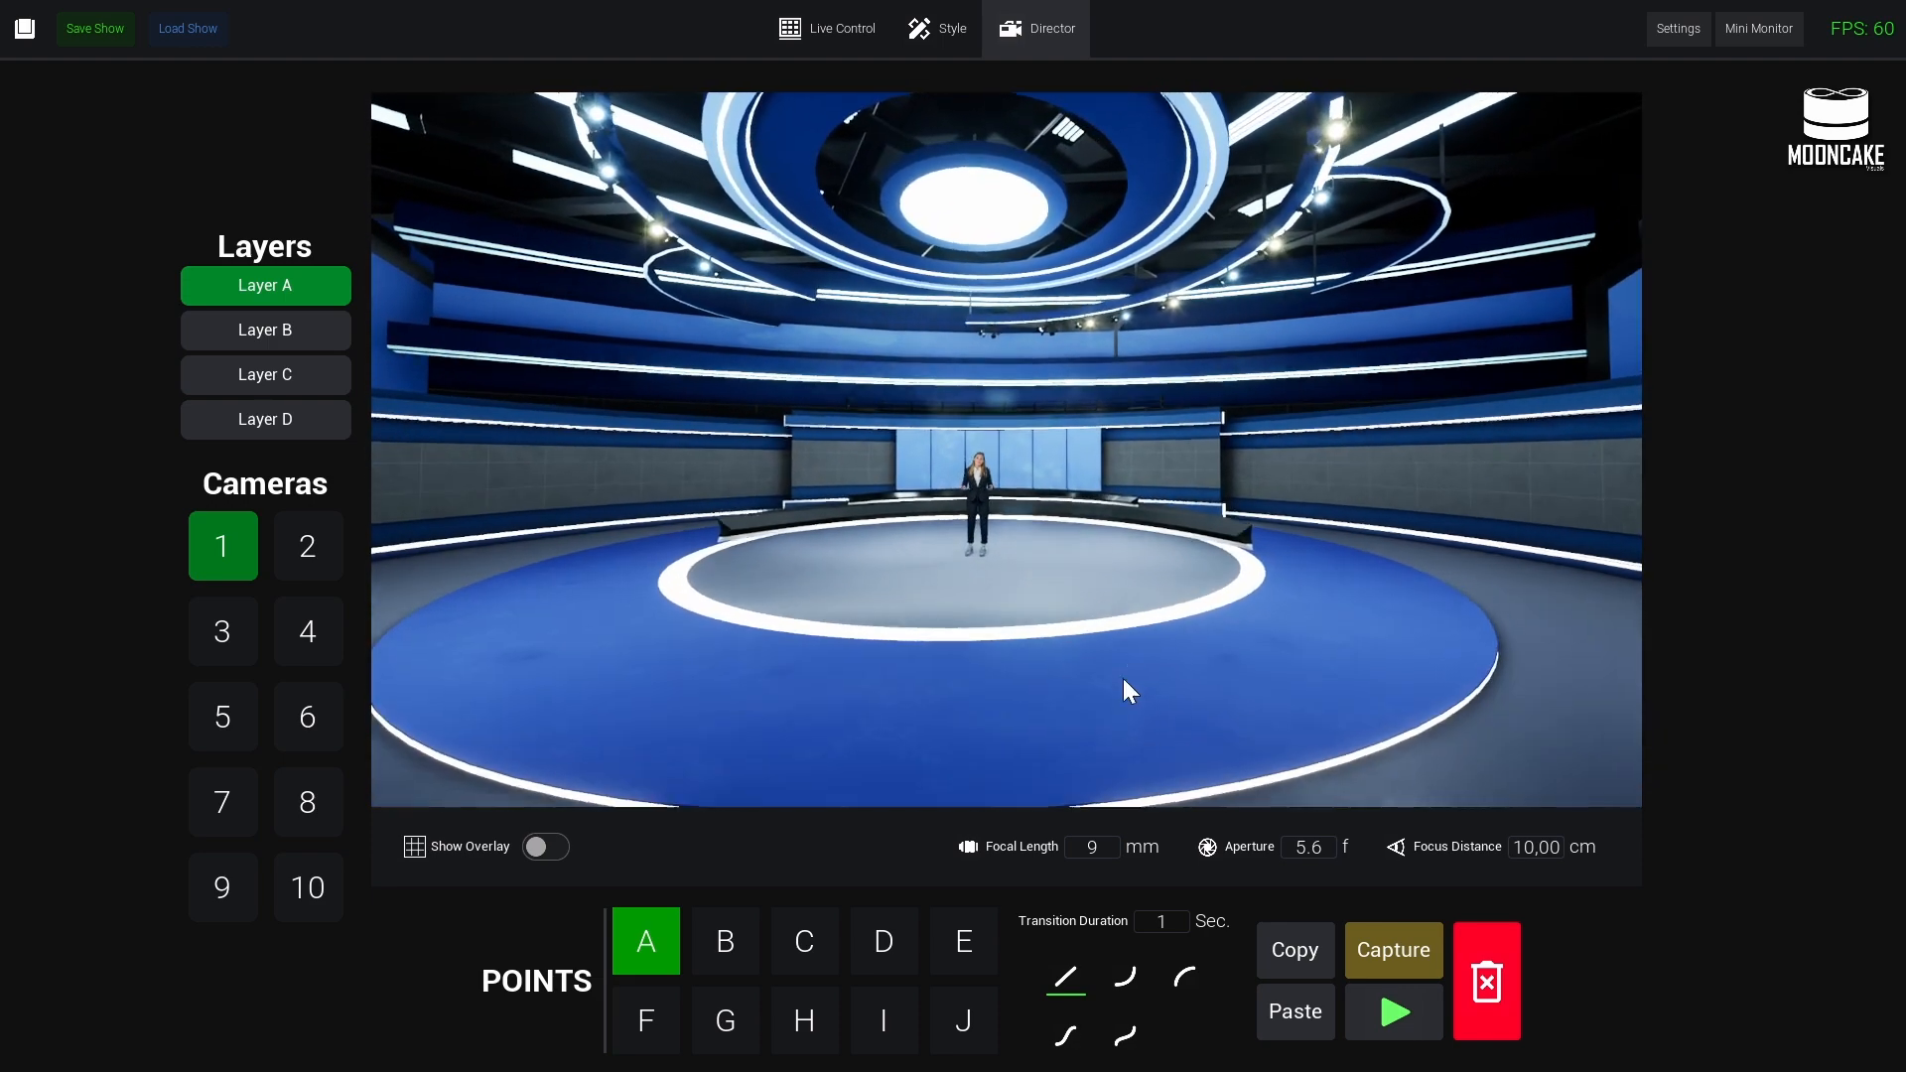
click(936, 28)
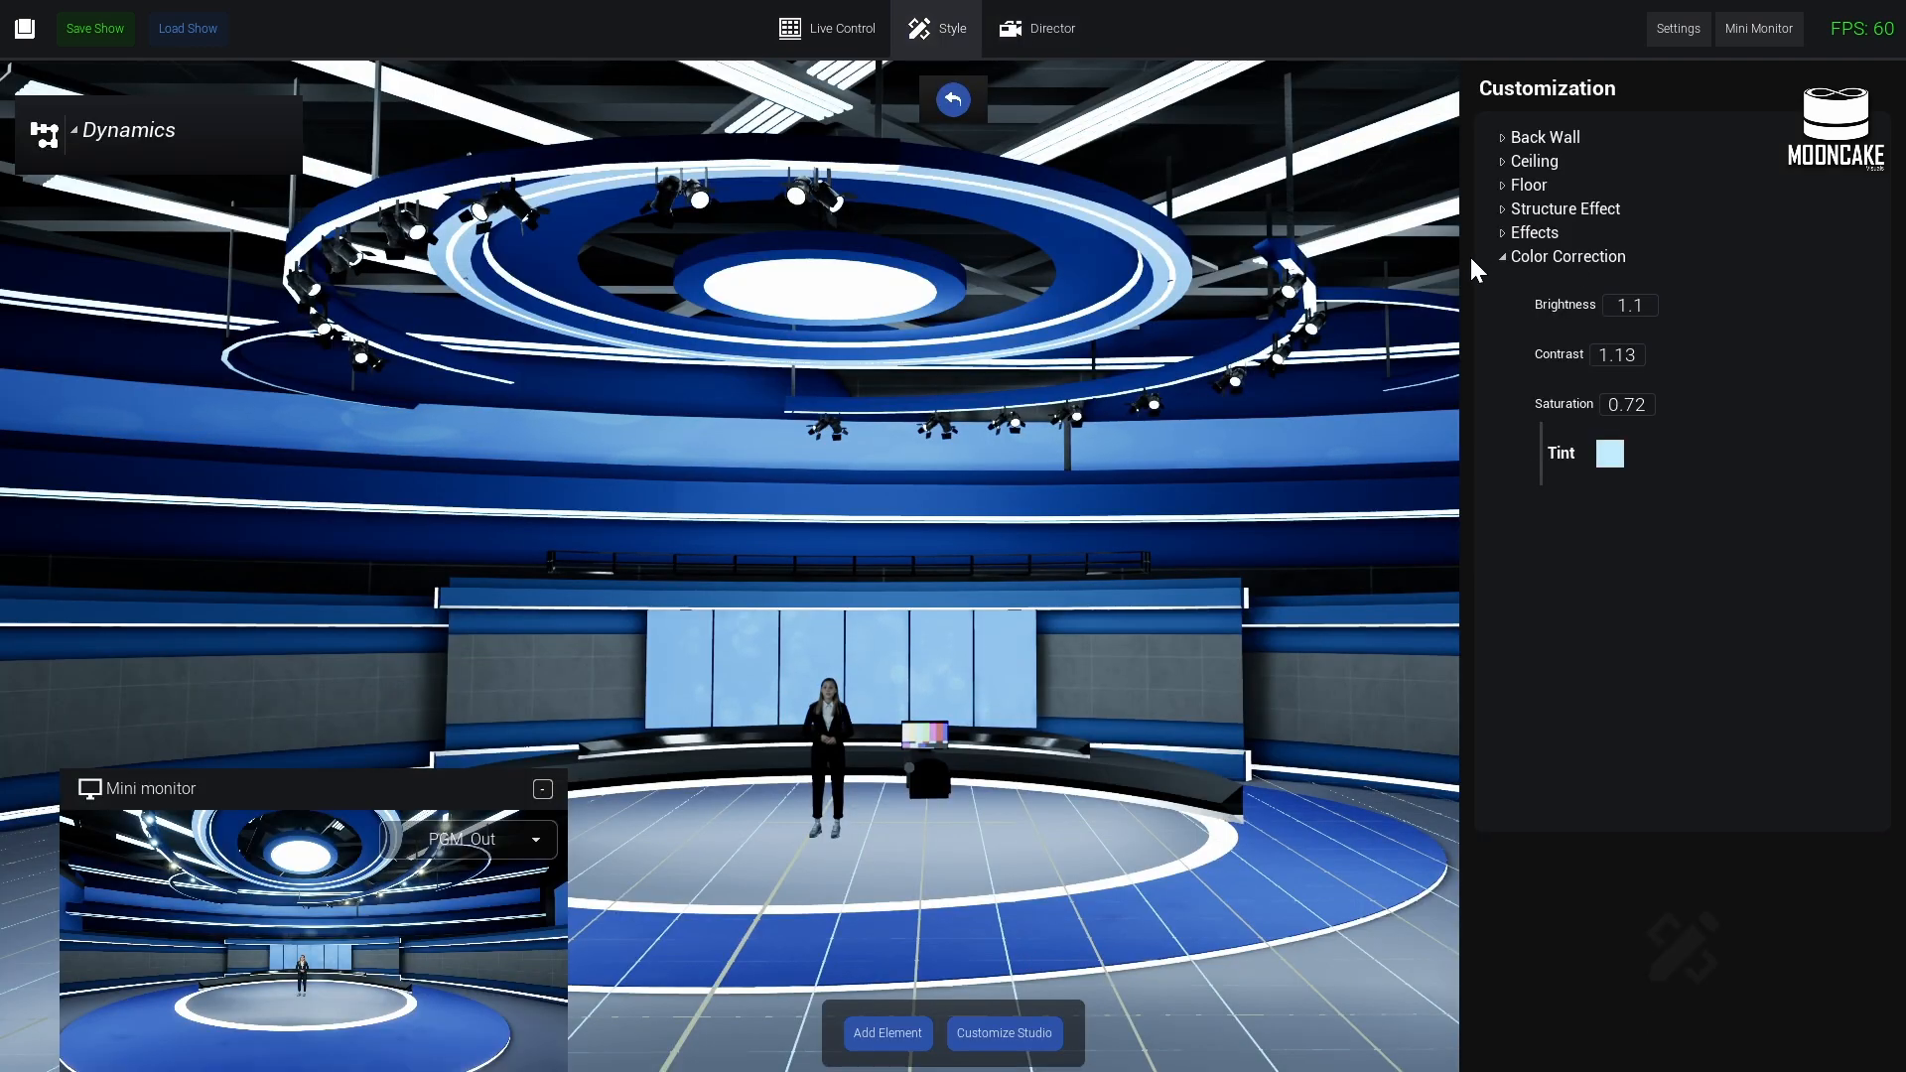
click(1503, 256)
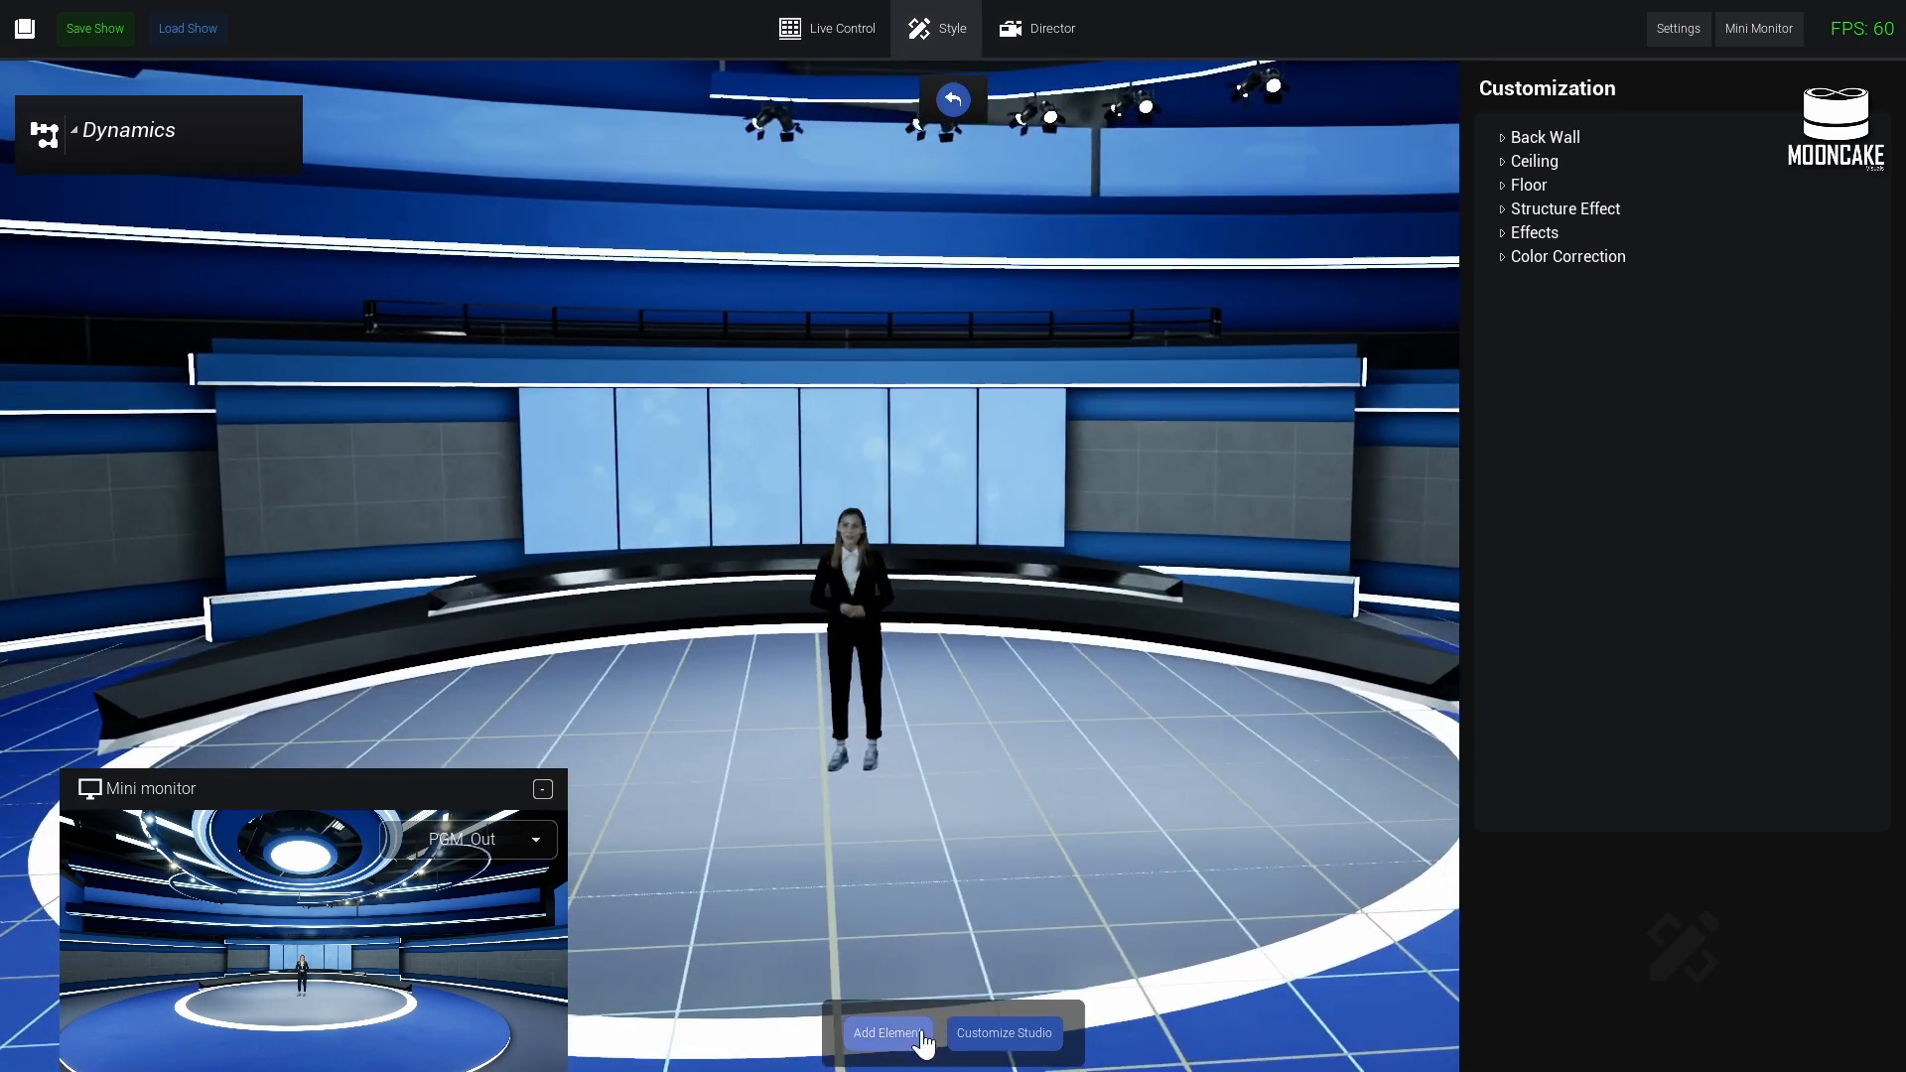
- Look through the addable element categories, examining the available desk models and the talent element
click(921, 1035)
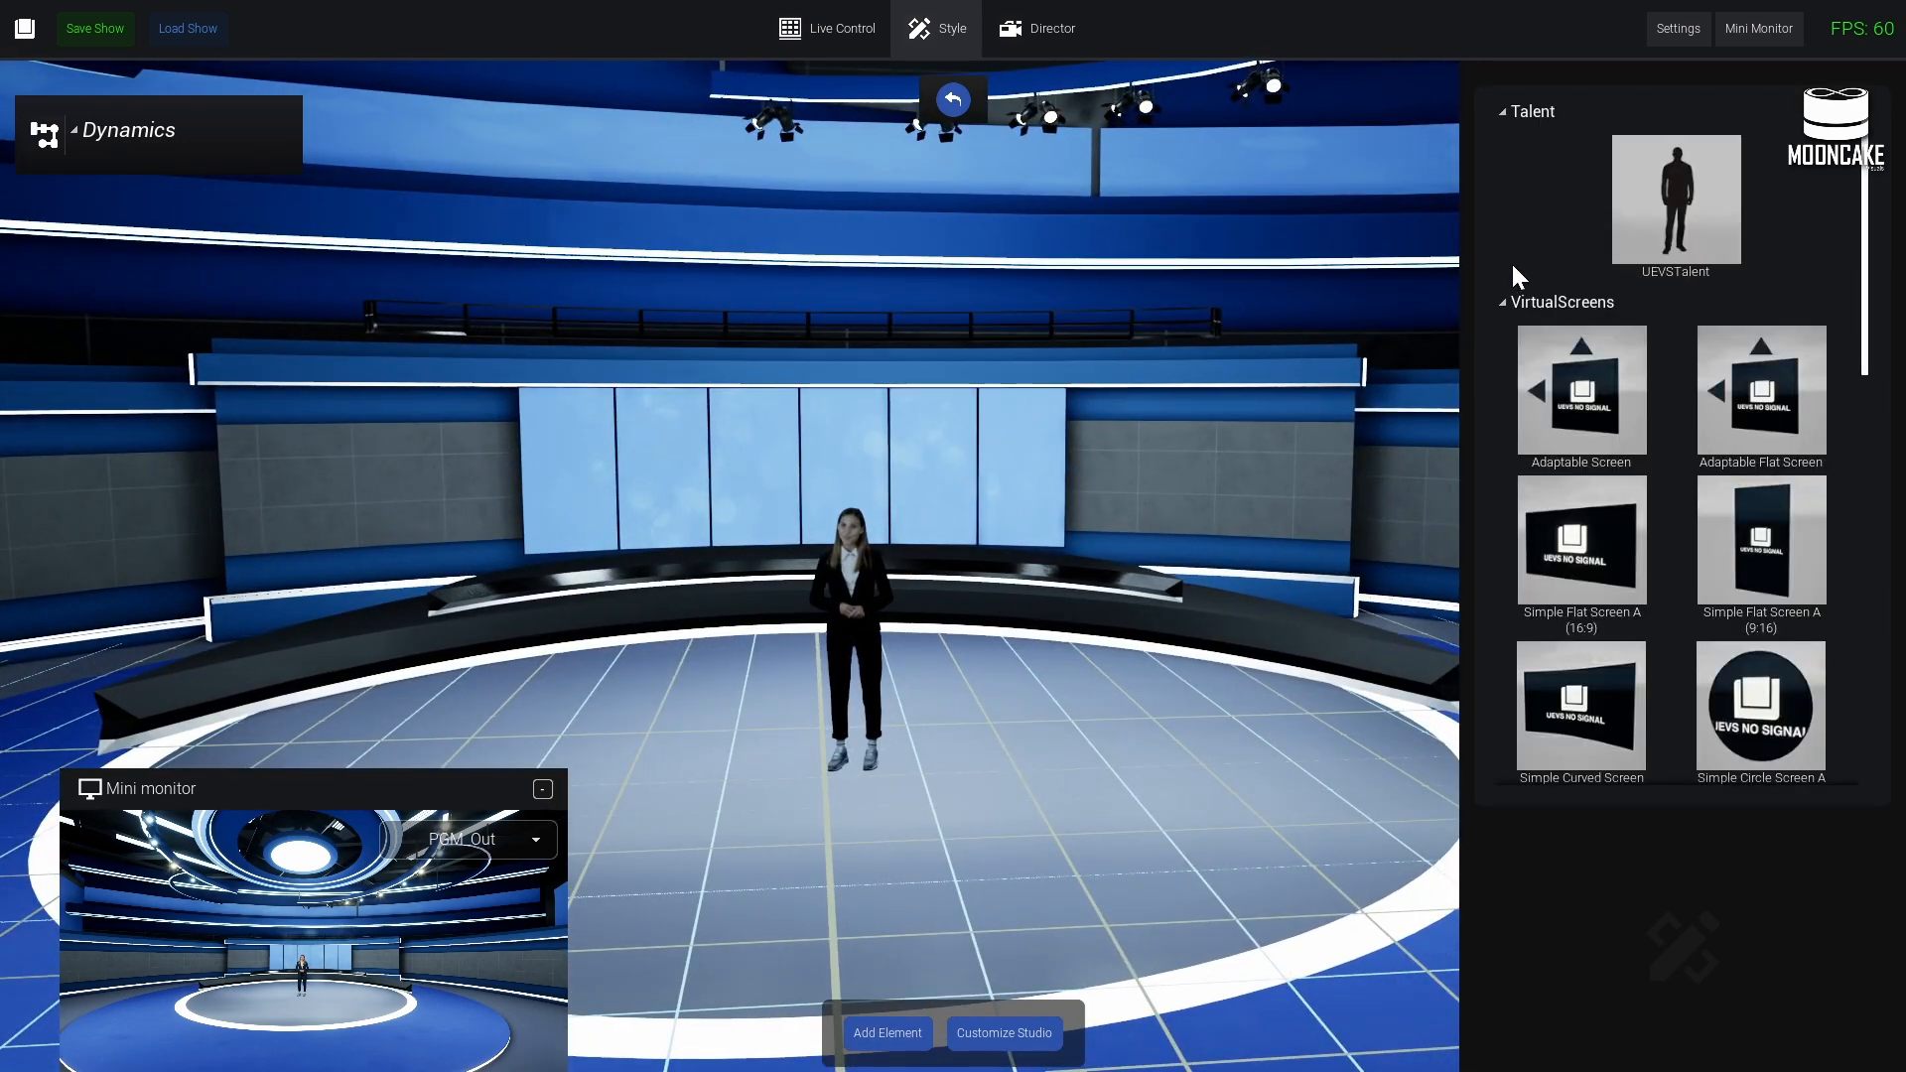
click(1505, 121)
click(1505, 134)
click(1504, 157)
click(1503, 157)
scroll(1683, 546, down, 5)
scroll(1674, 582, up, 5)
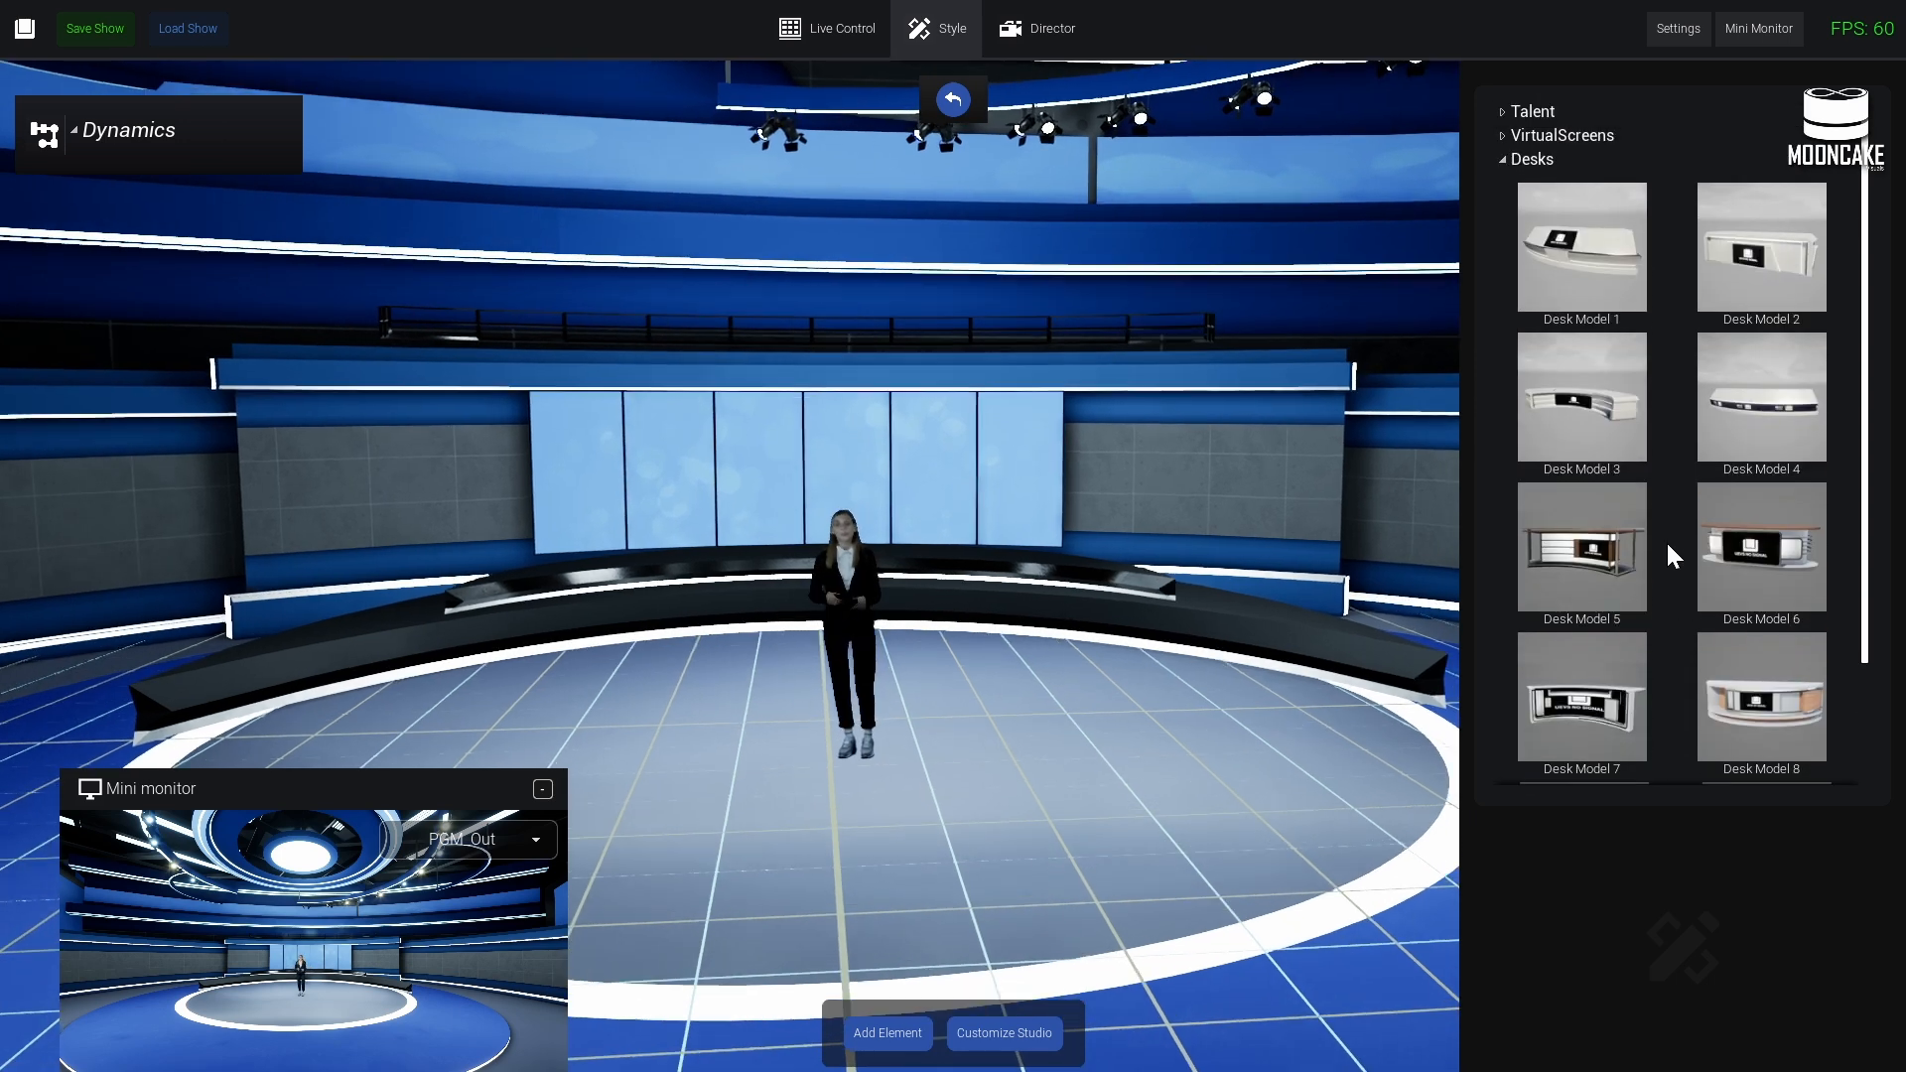
click(1503, 159)
click(1503, 111)
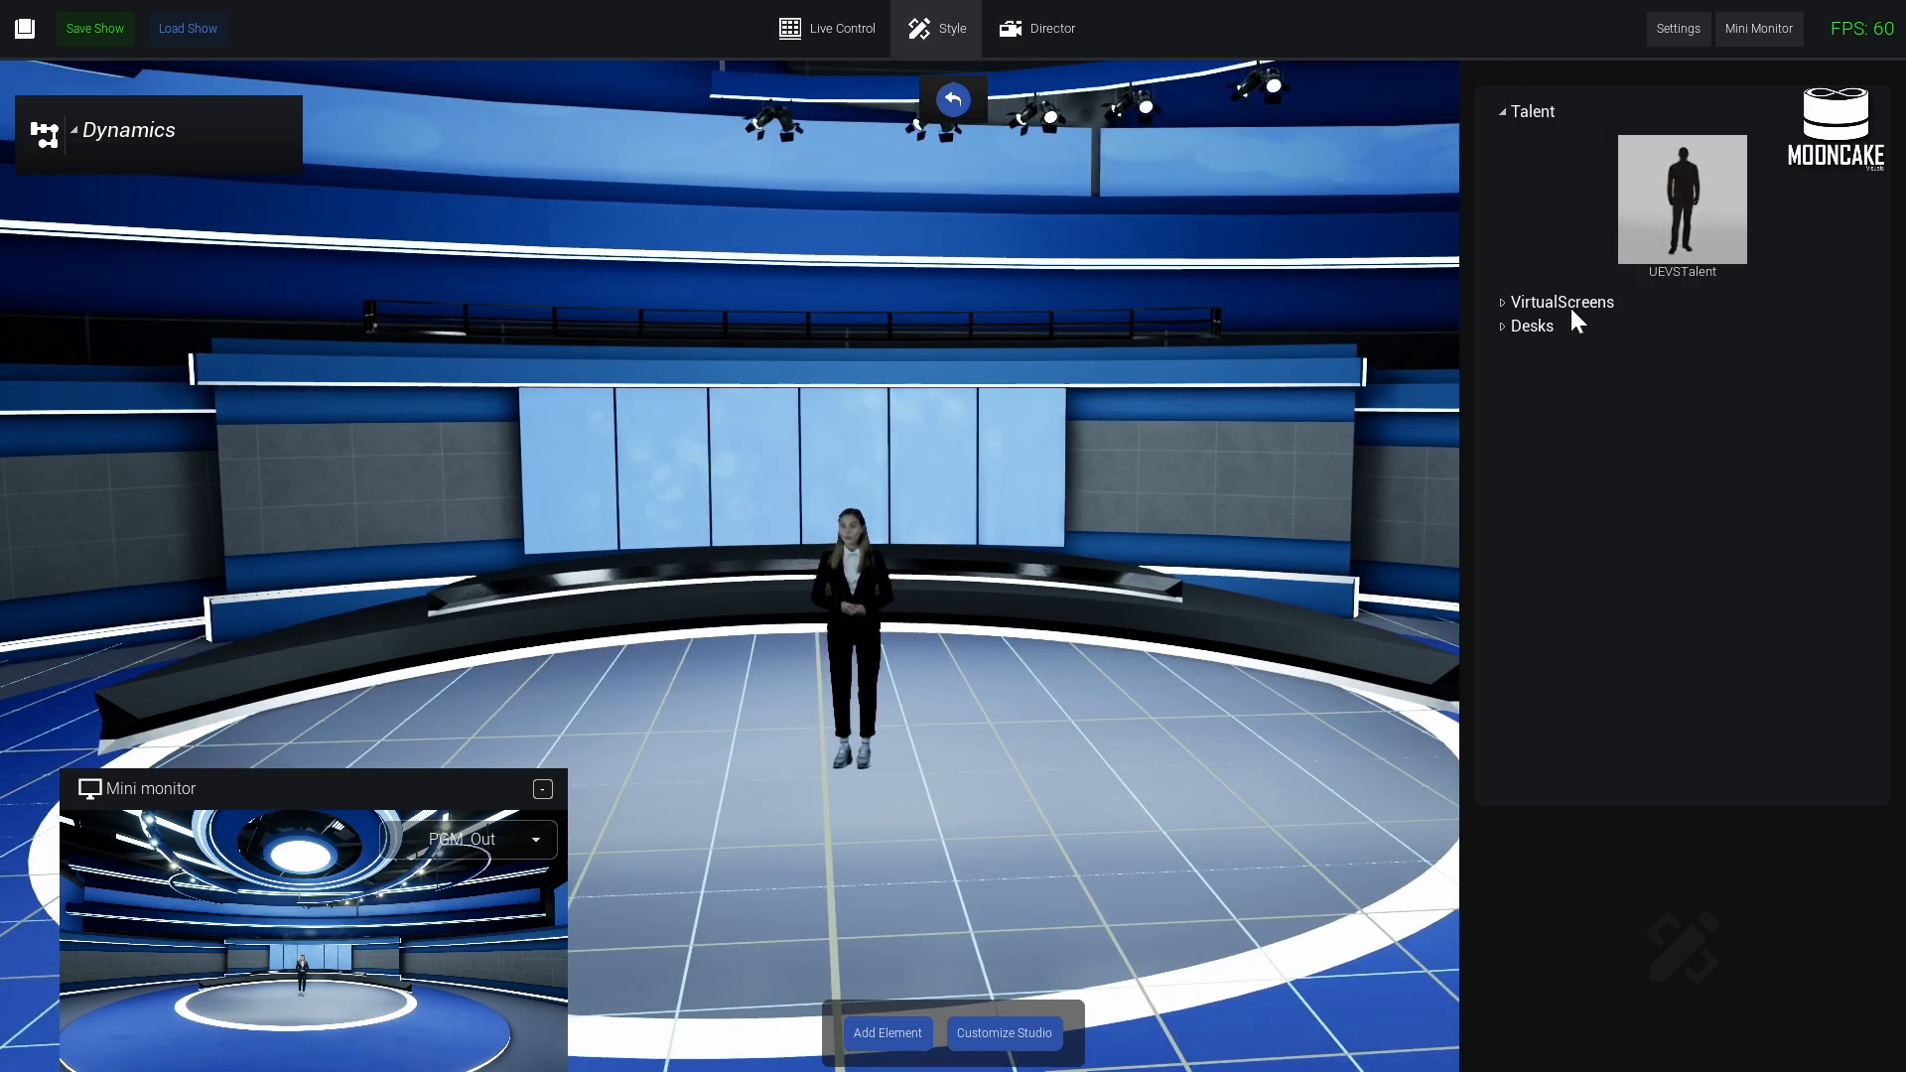
click(1499, 107)
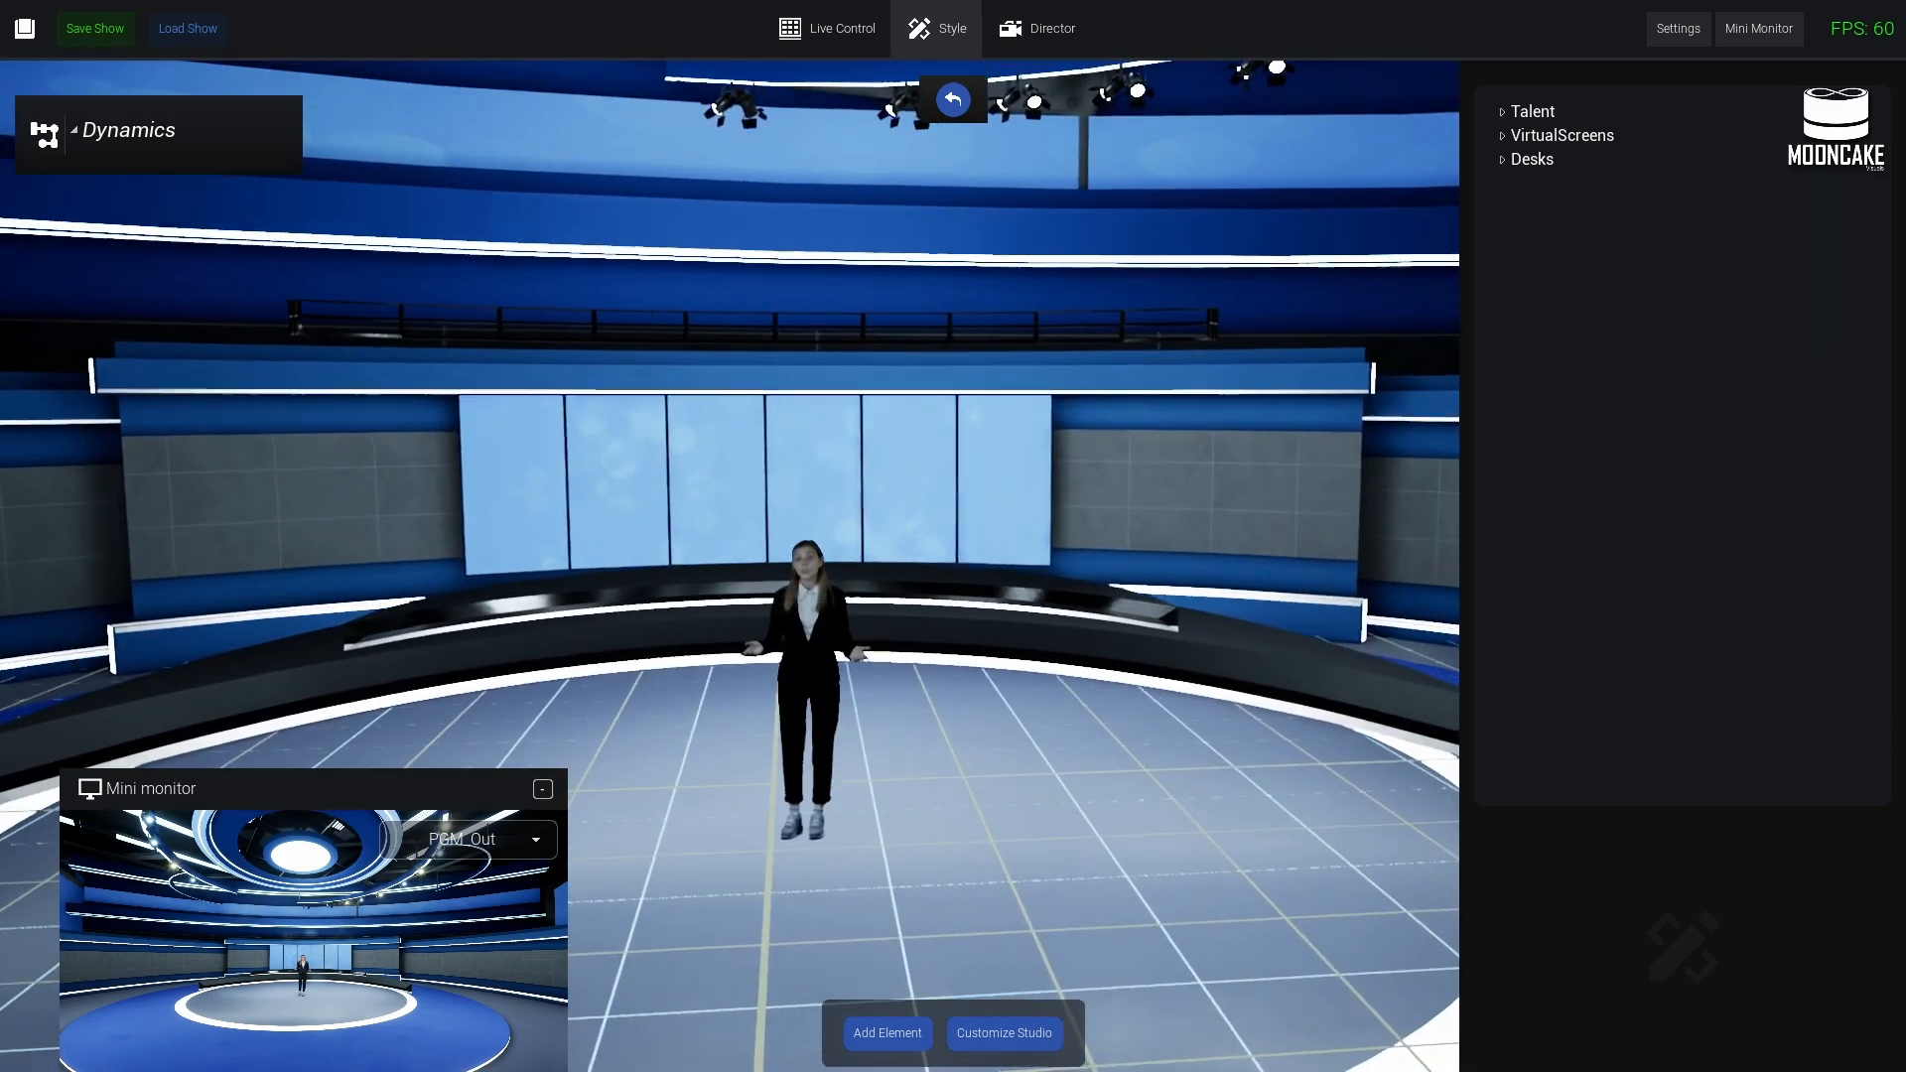
- Examine the available virtual screen models and the stage area in front of the back wall
right_drag(1124, 726, 1063, 824)
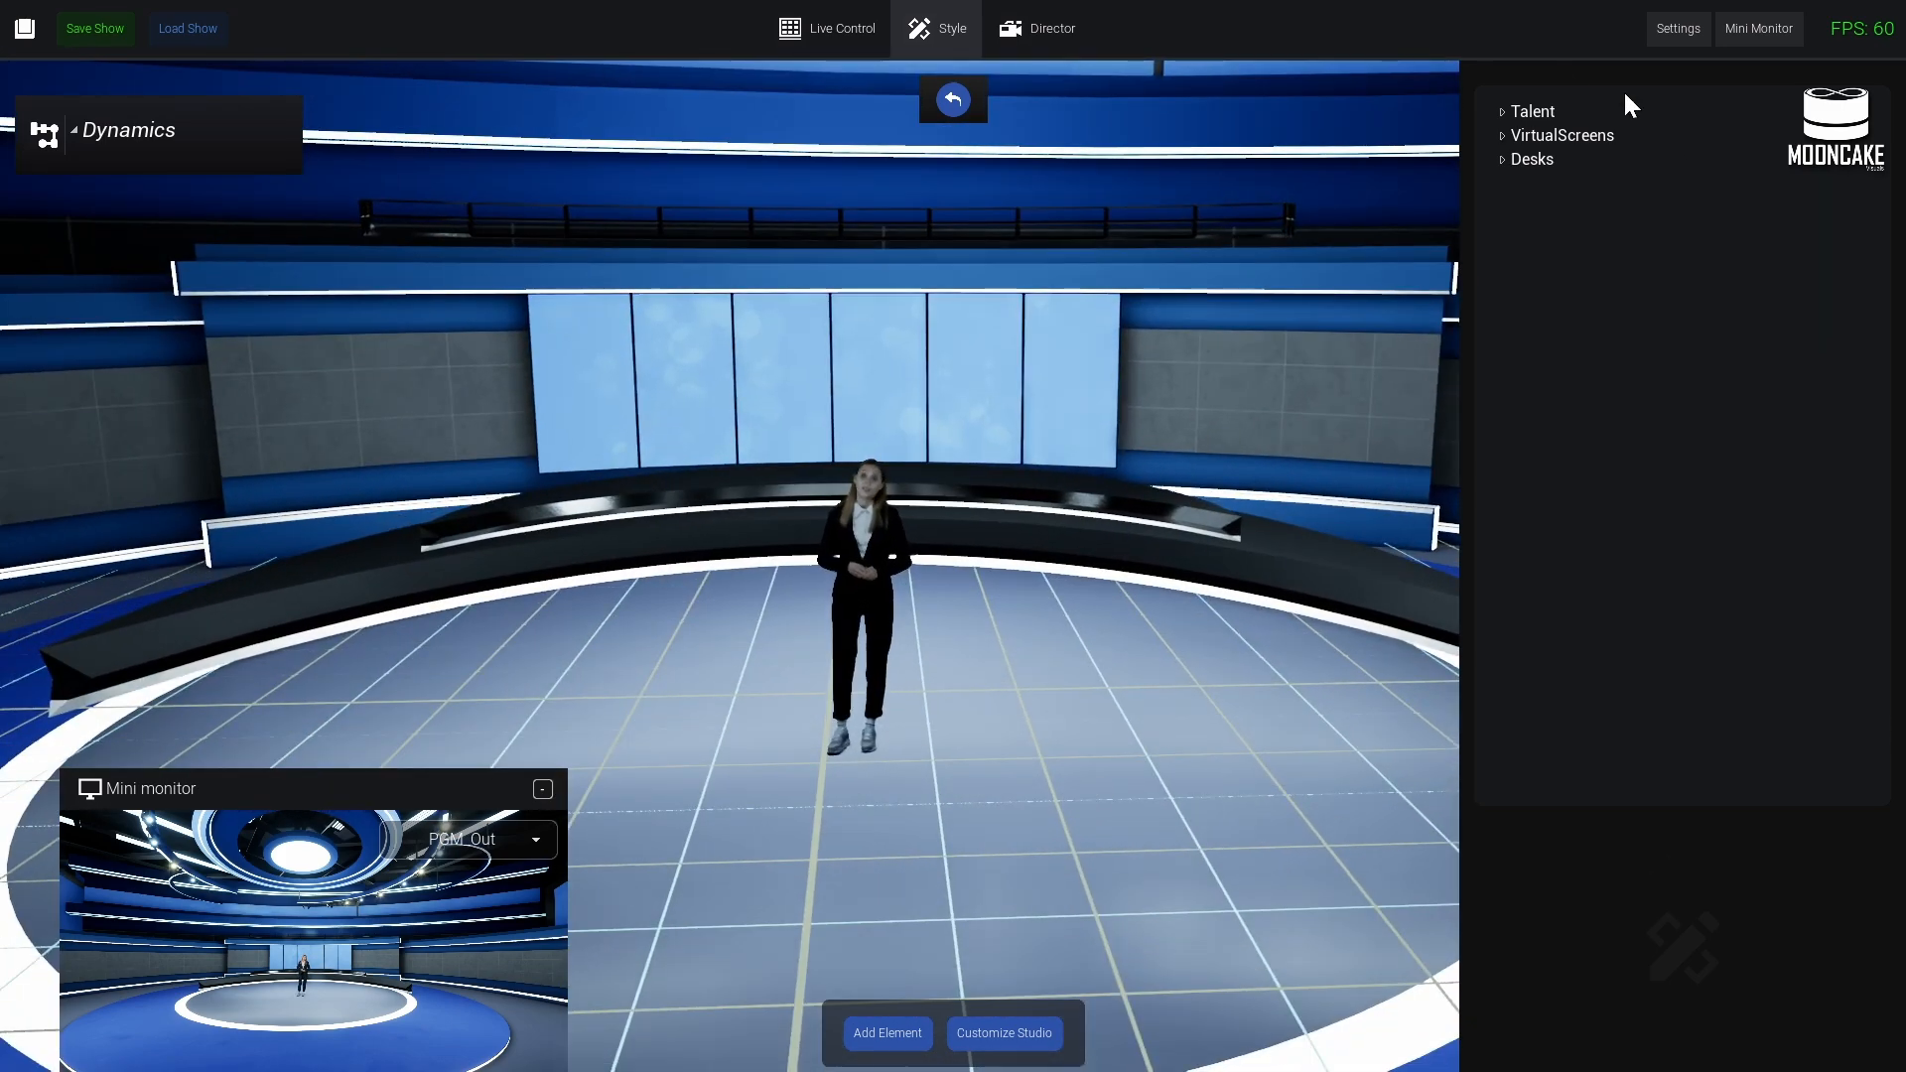
click(1504, 135)
scroll(1731, 376, down, 1)
right_drag(1376, 576, 1426, 618)
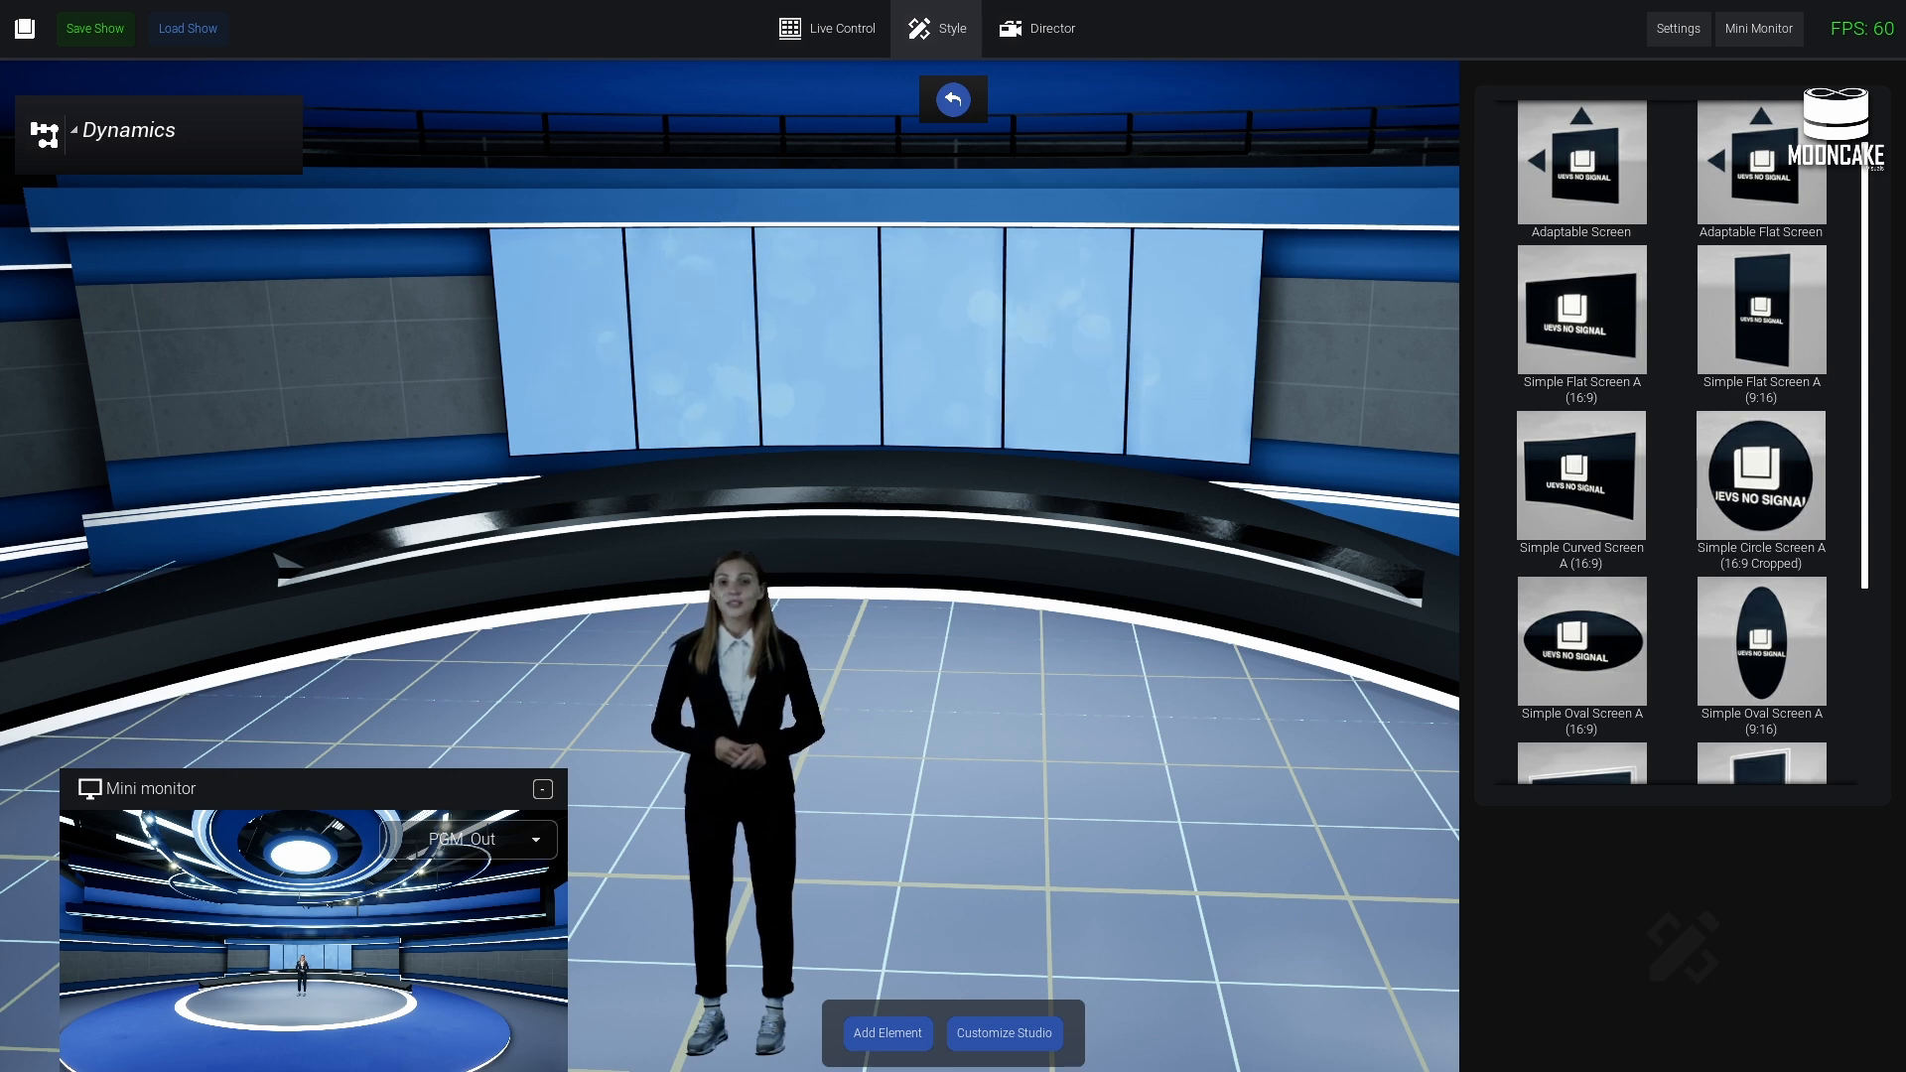
- Load the AdobeStock_510781743_Video_HD_Preview file from the Finance Resources folder into Media Input 2
click(866, 22)
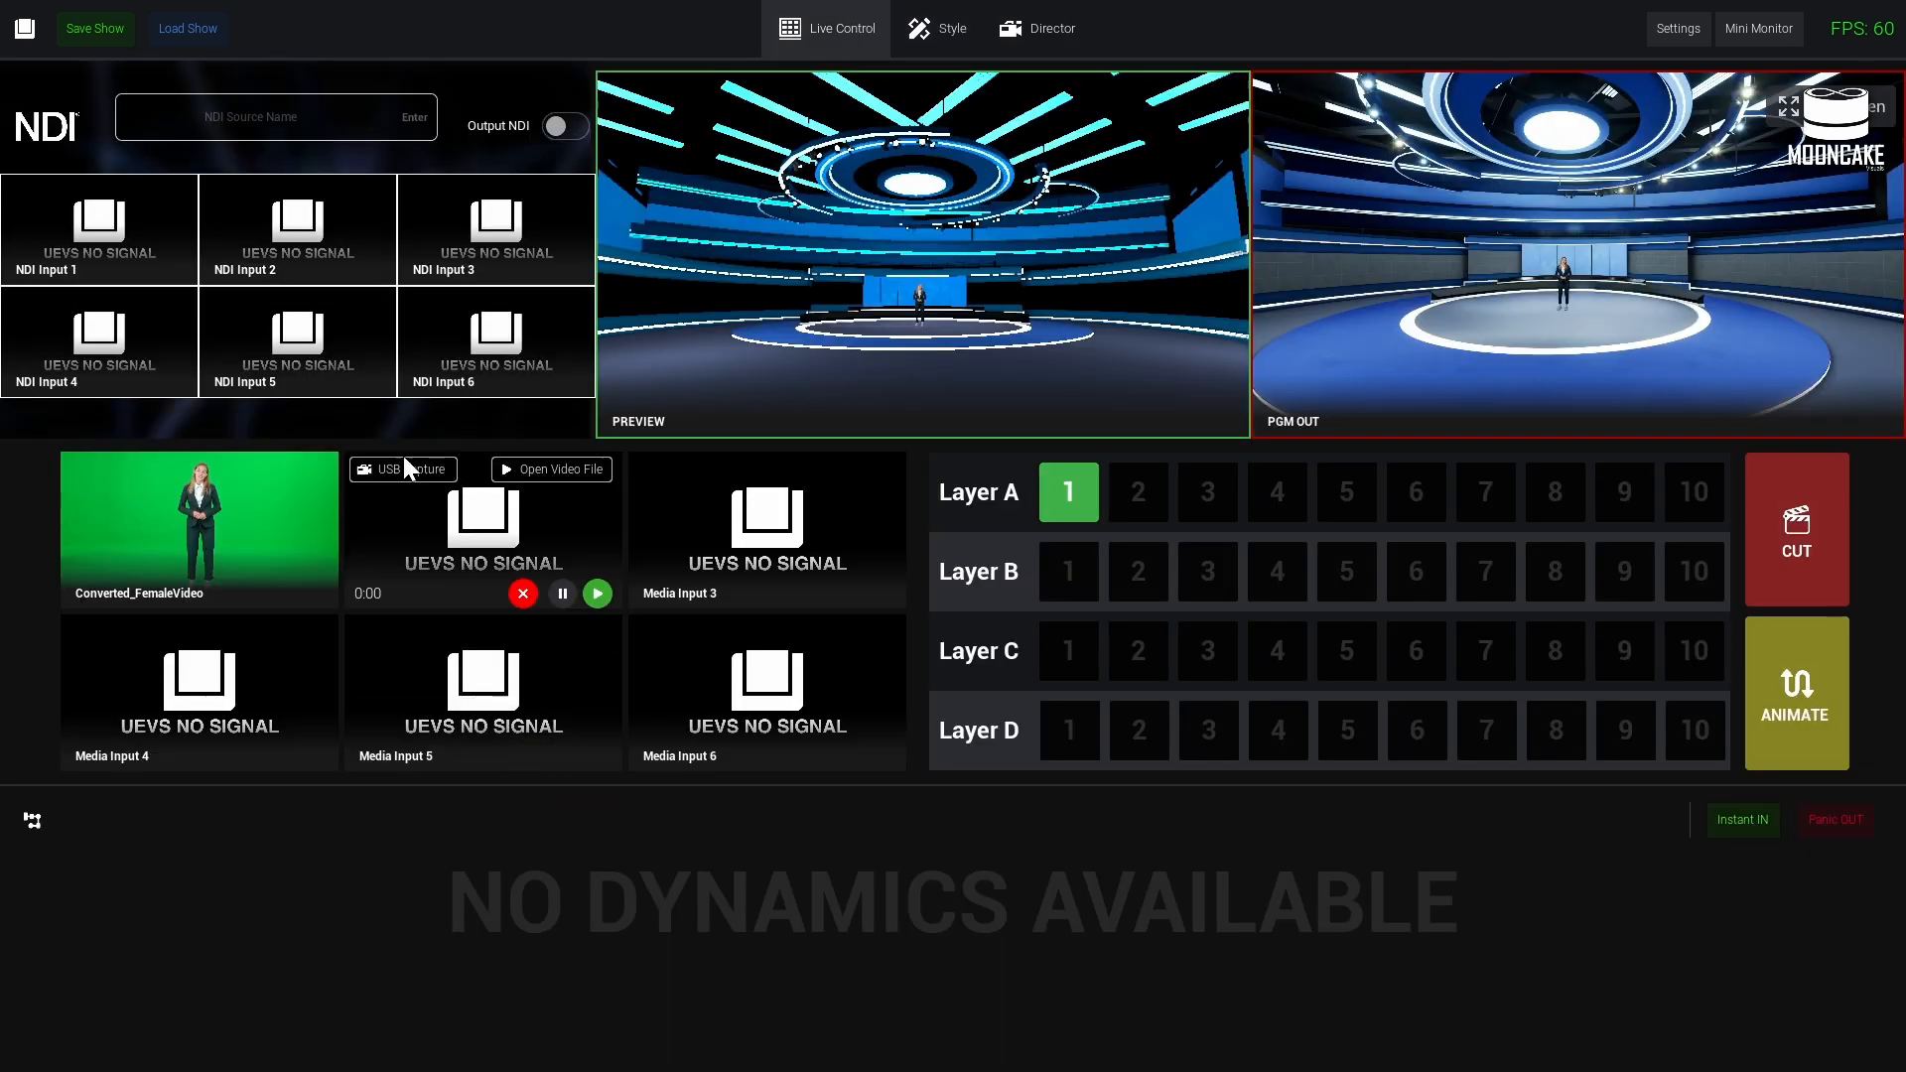
click(564, 471)
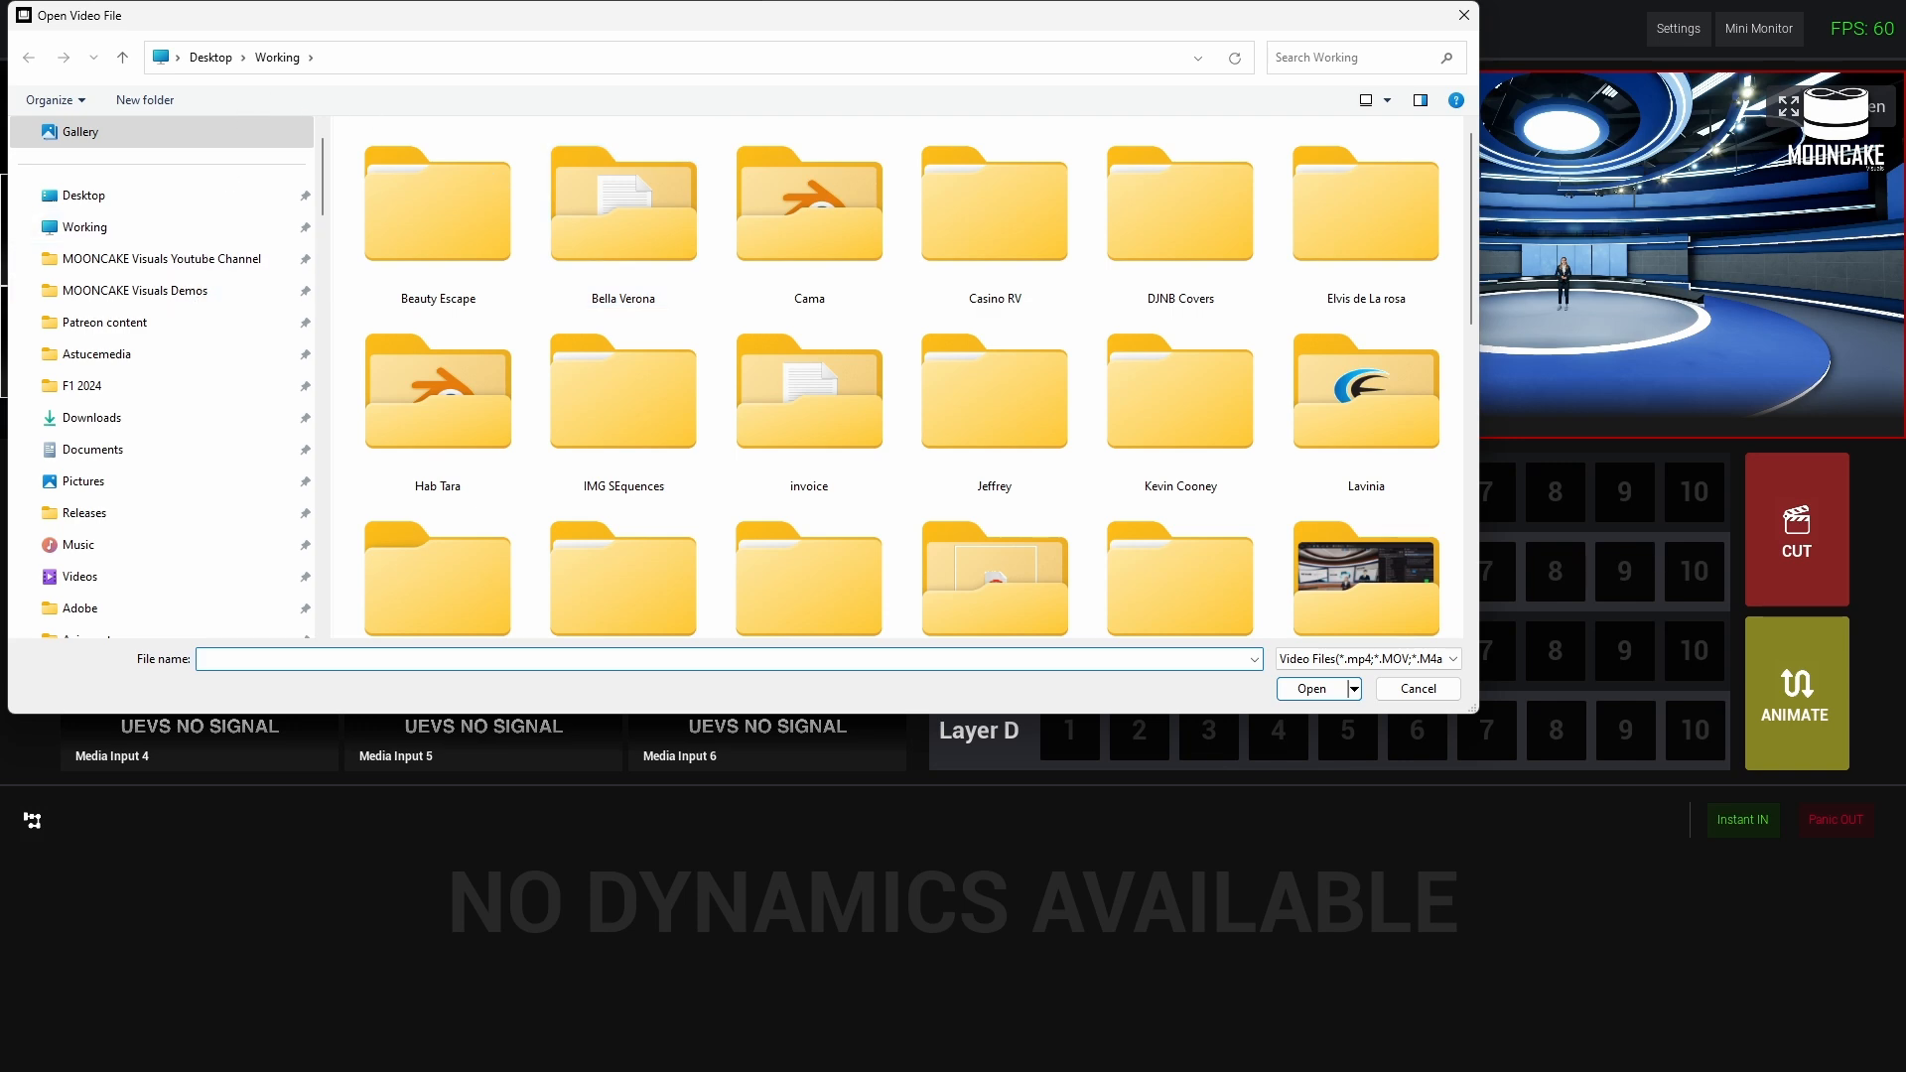
click(793, 56)
text(C:\Users\andys\Desktop\Working\MOONCAKE Visuals Demos\UEVS\Finance\Resources)
key(Return)
double_click(400, 188)
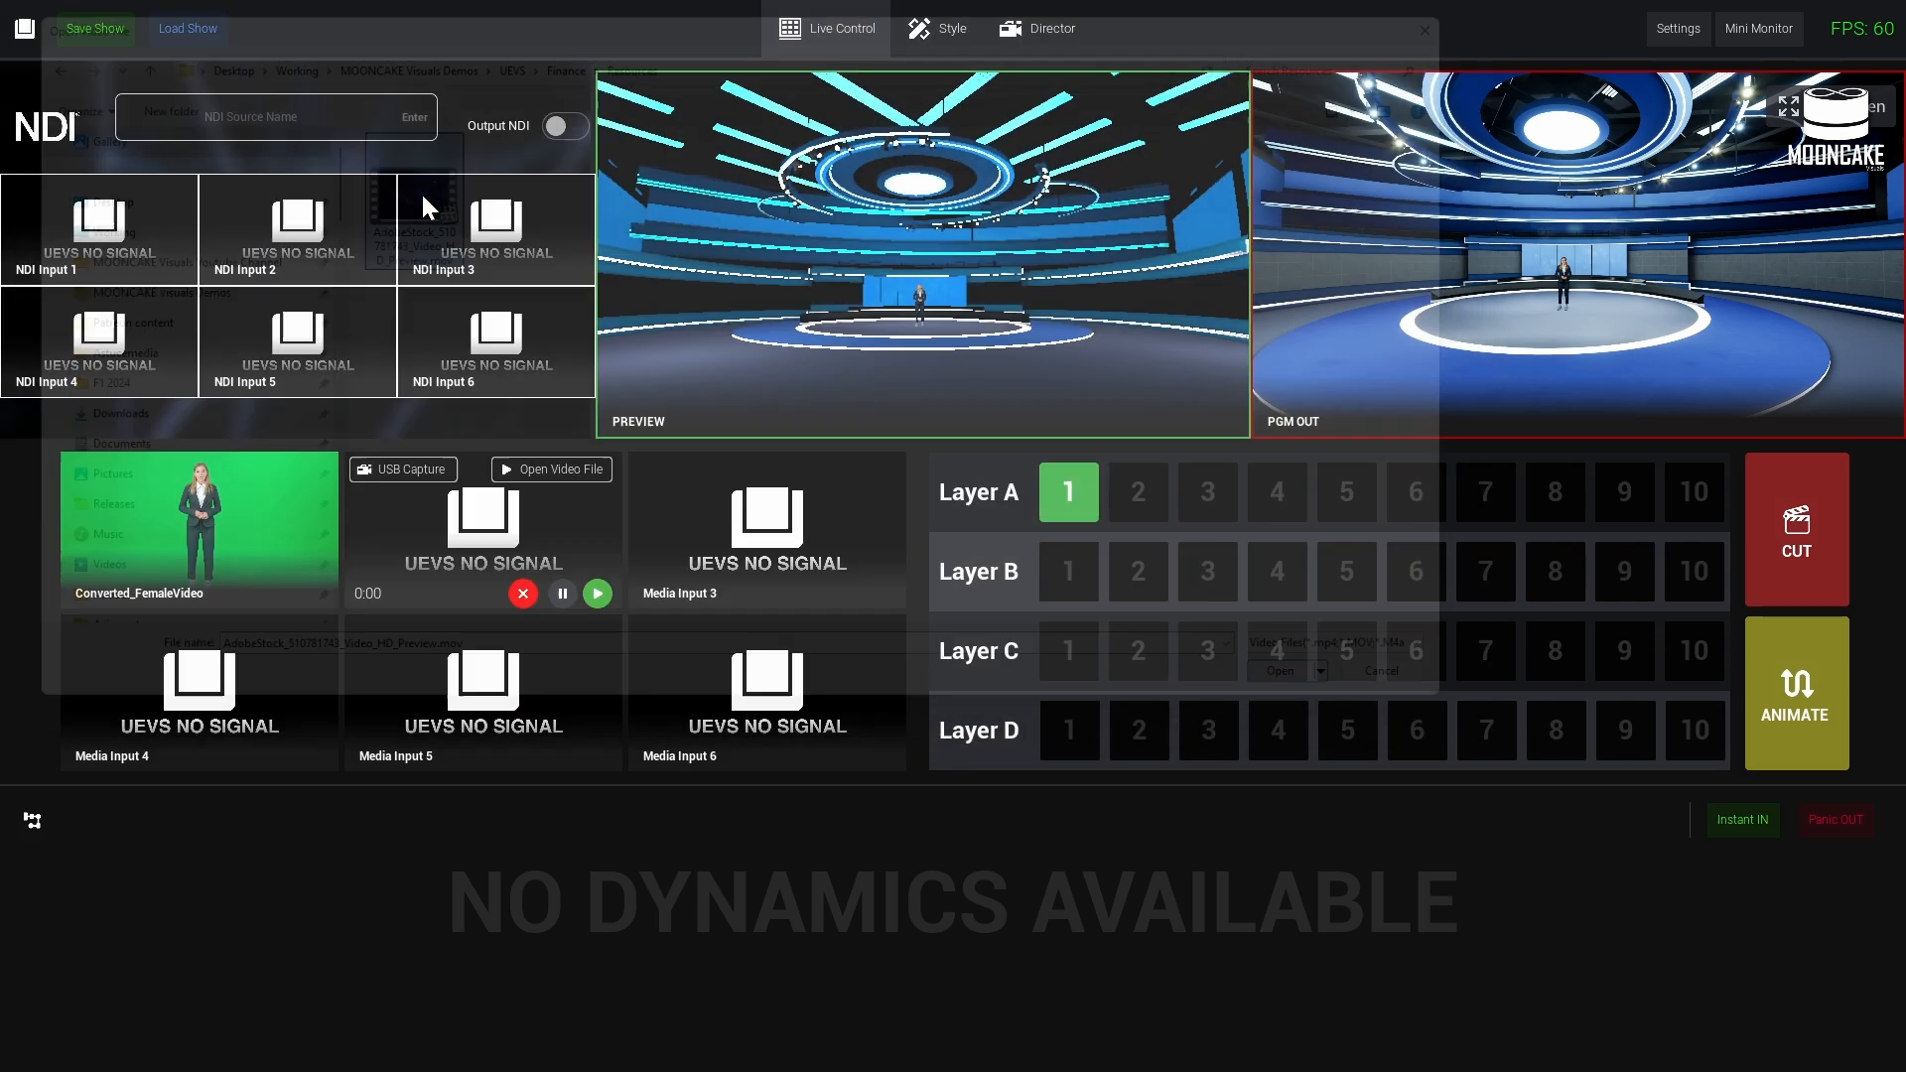
click(948, 30)
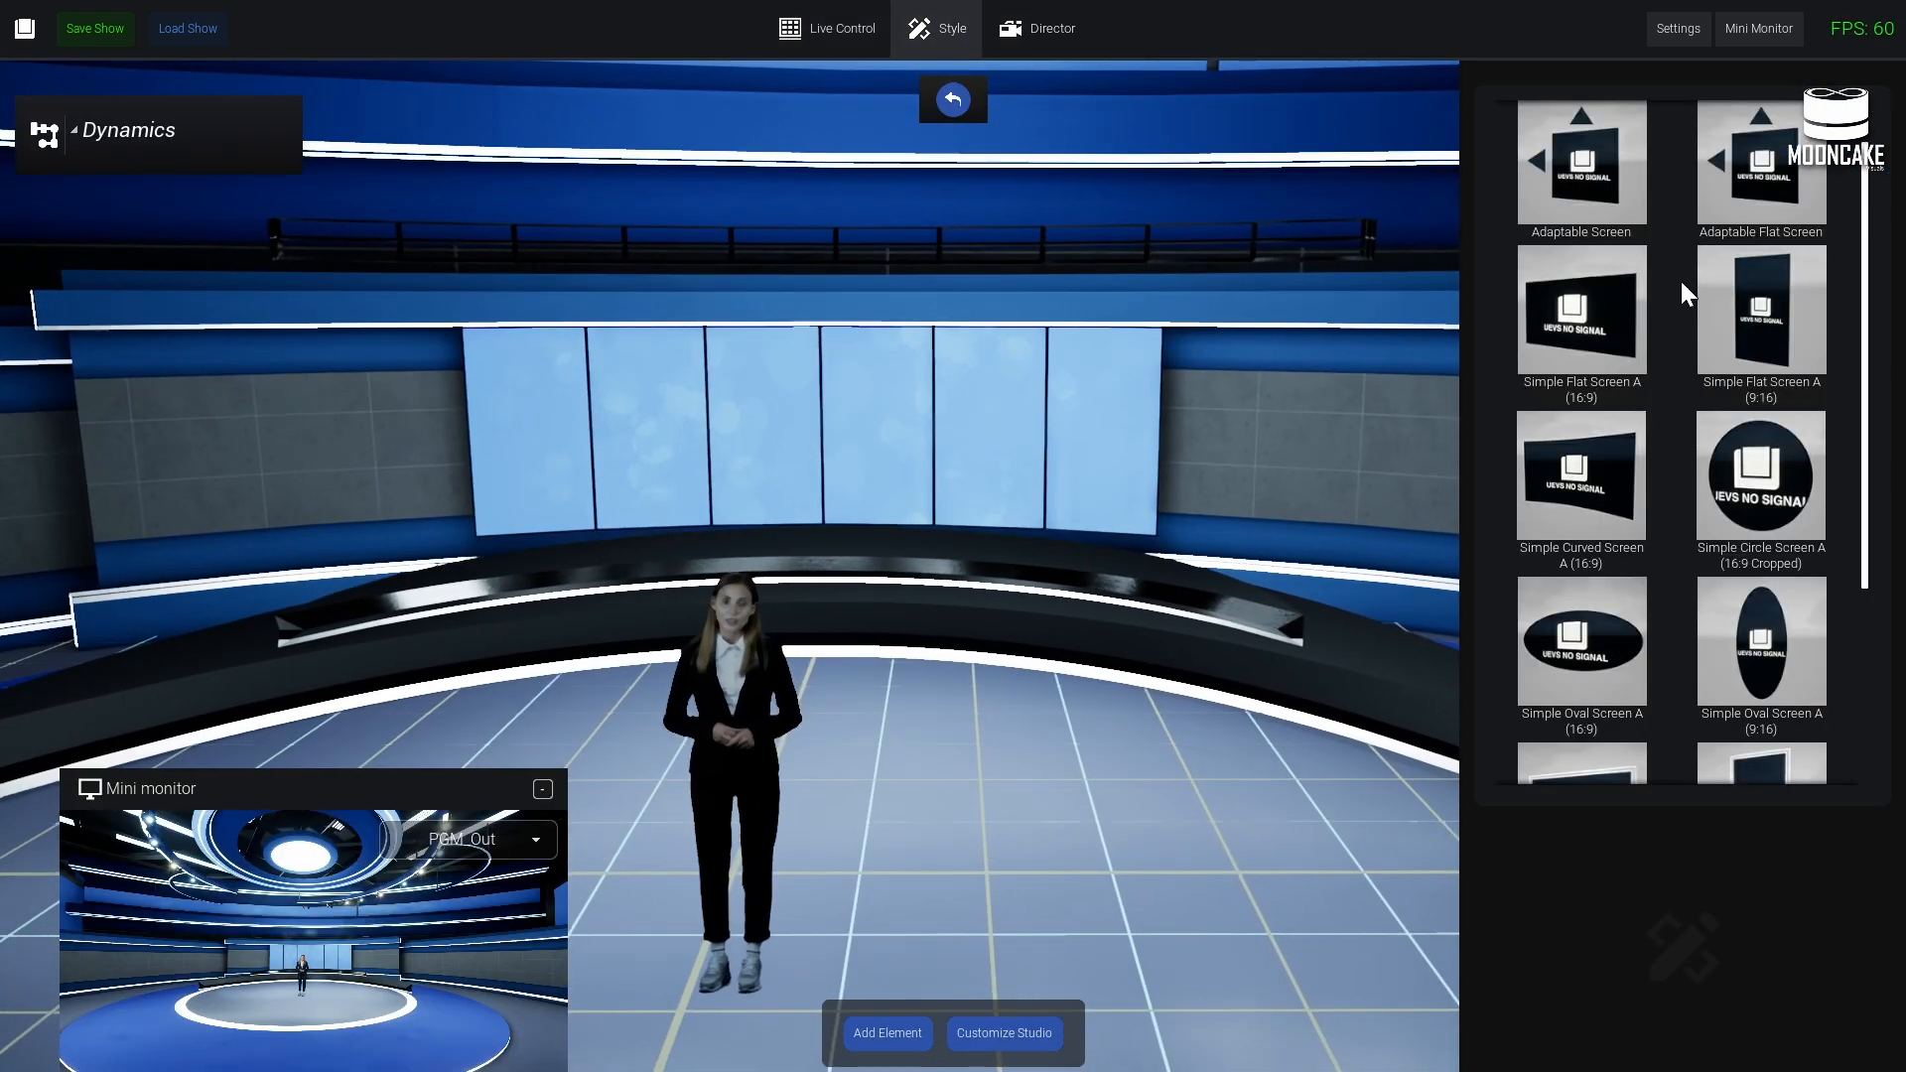
drag(1622, 455, 894, 744)
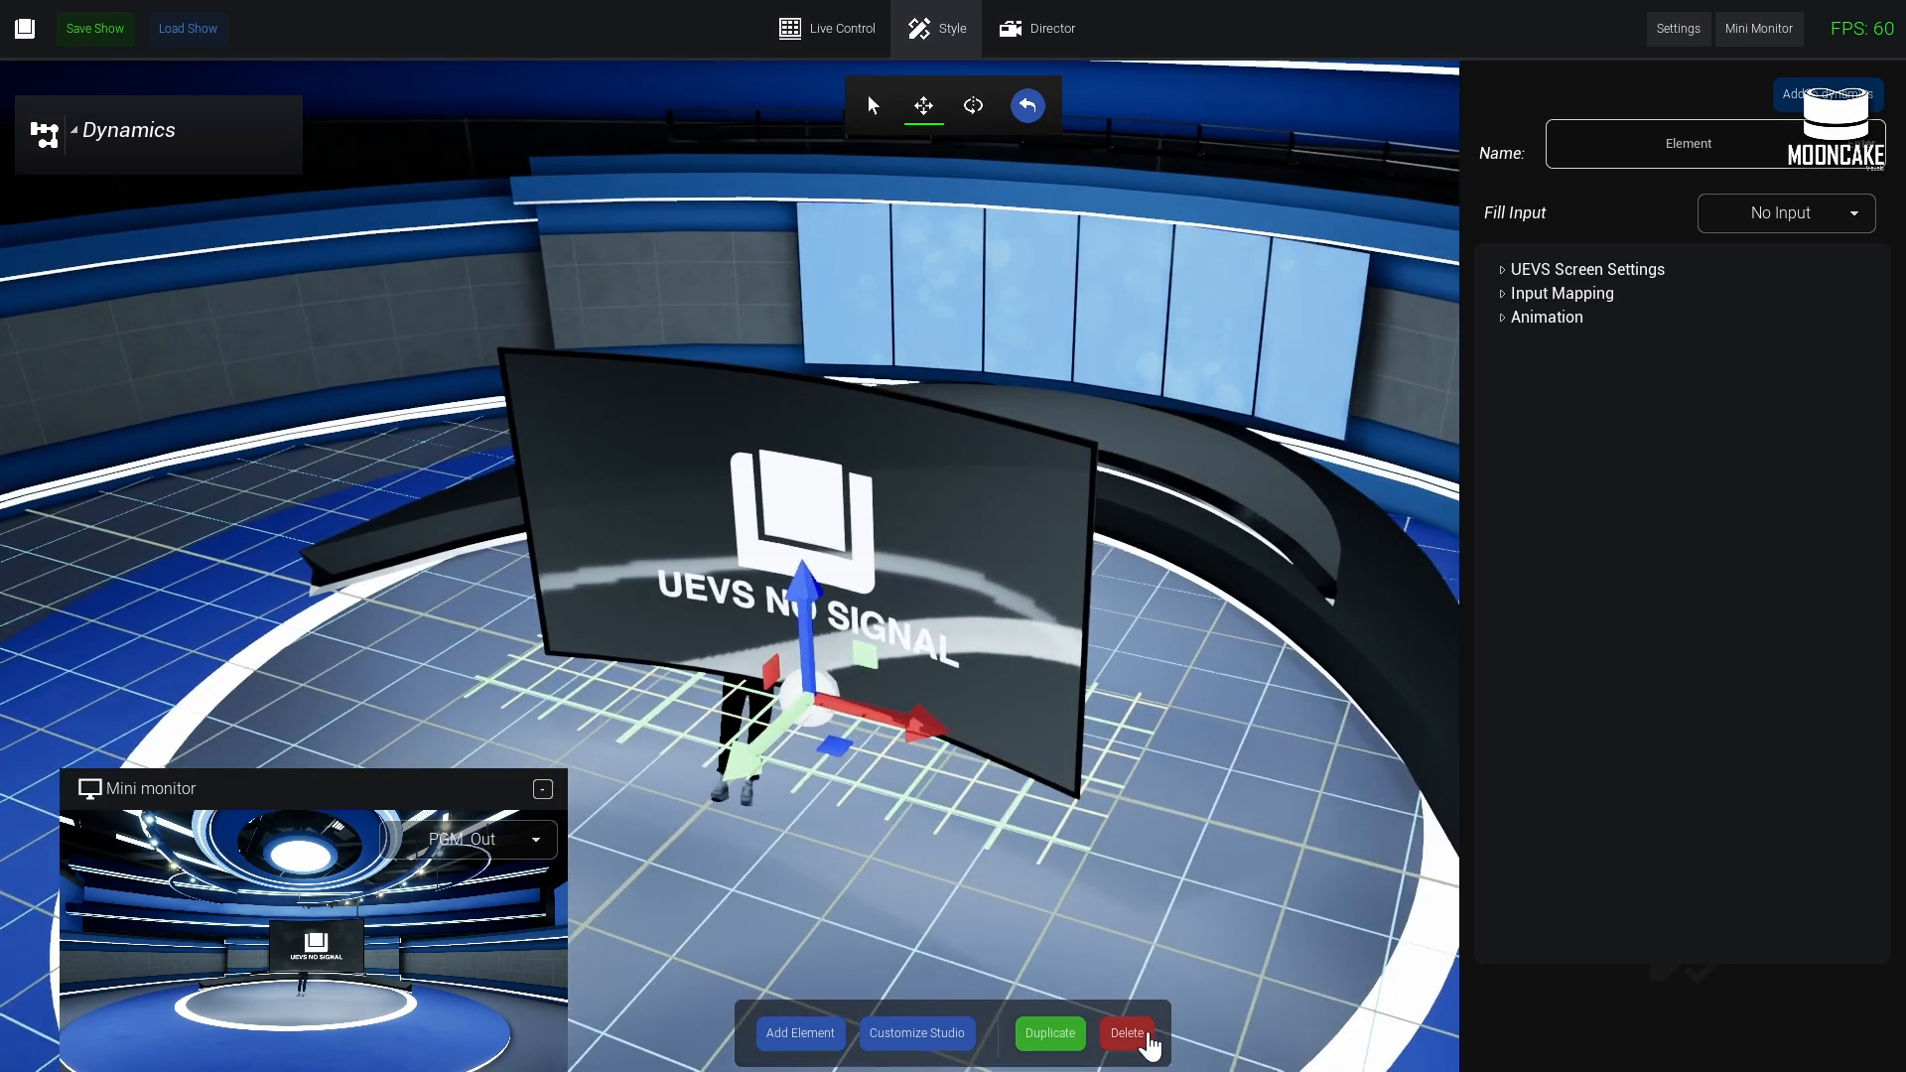
click(1148, 1038)
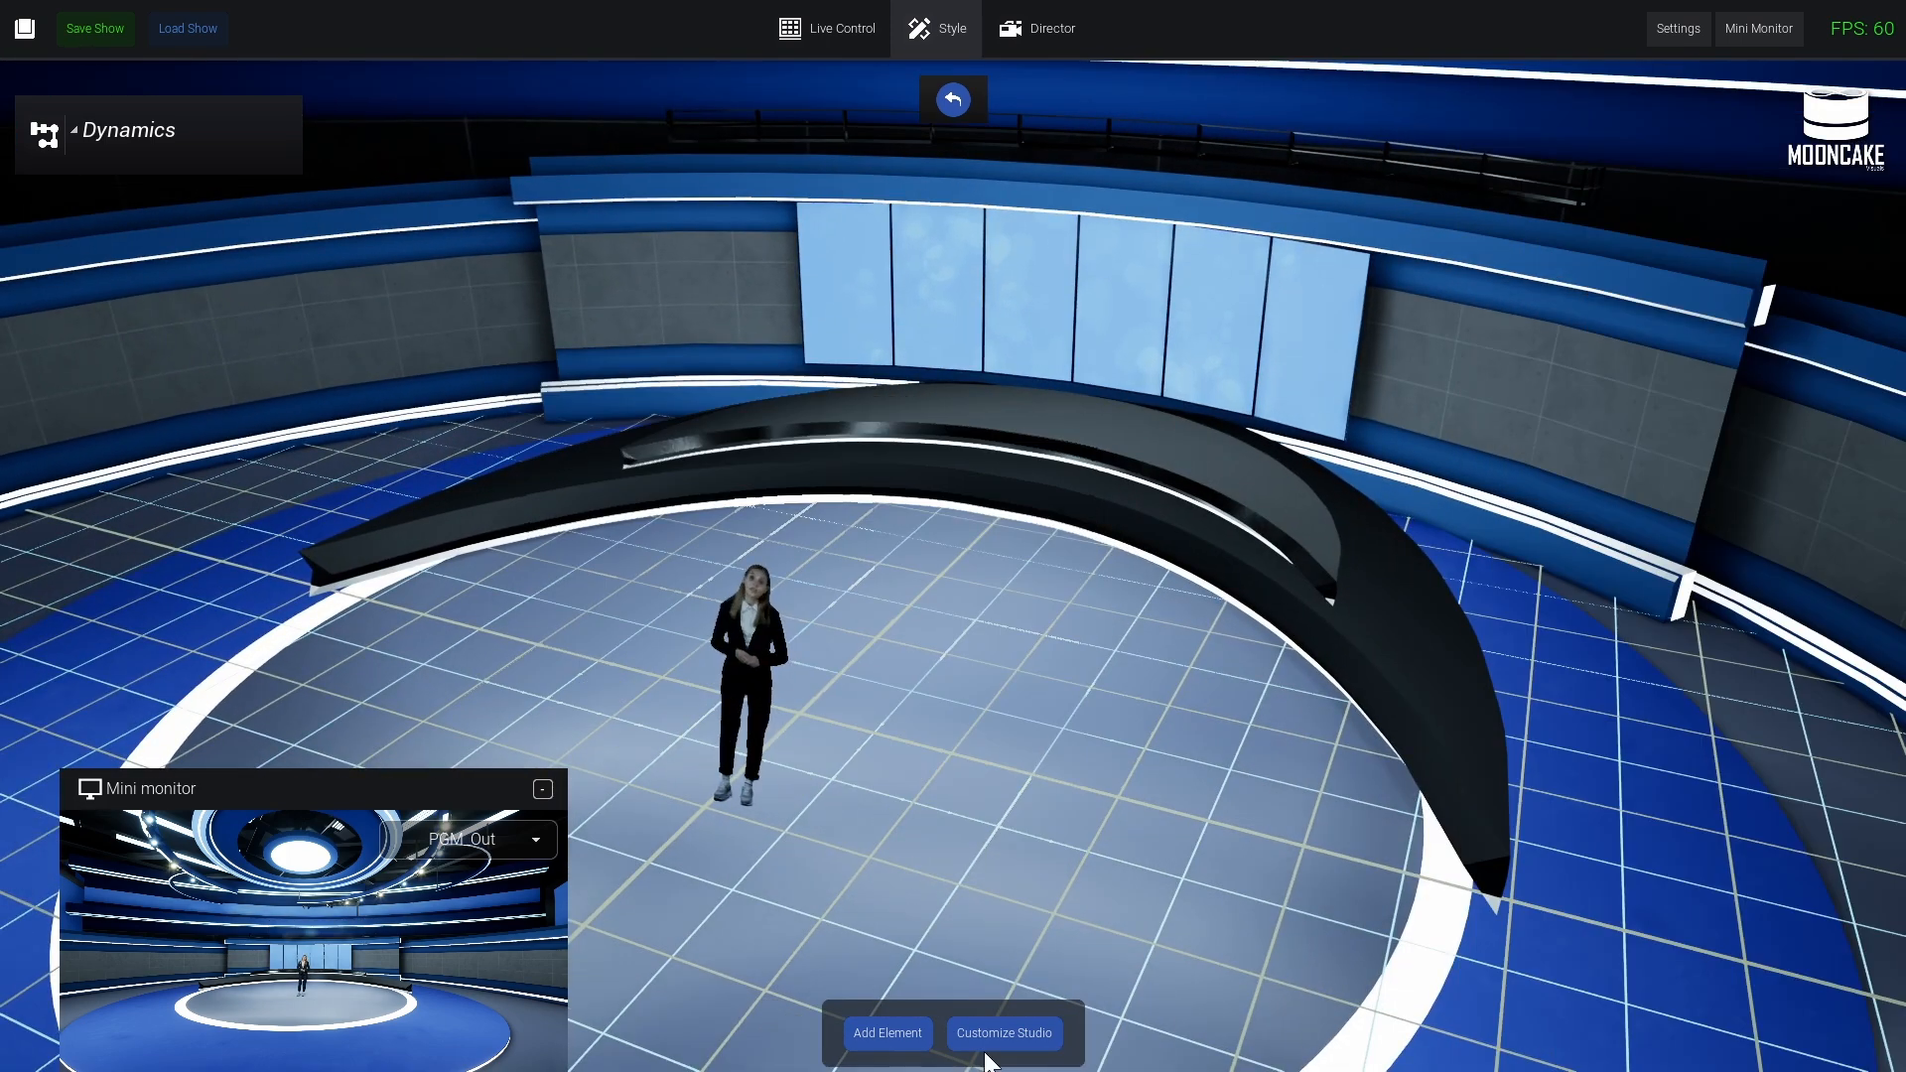
- Place a Simple Curved Screen A (16:9) on the stage floor and shift it toward the curved bench
click(887, 1033)
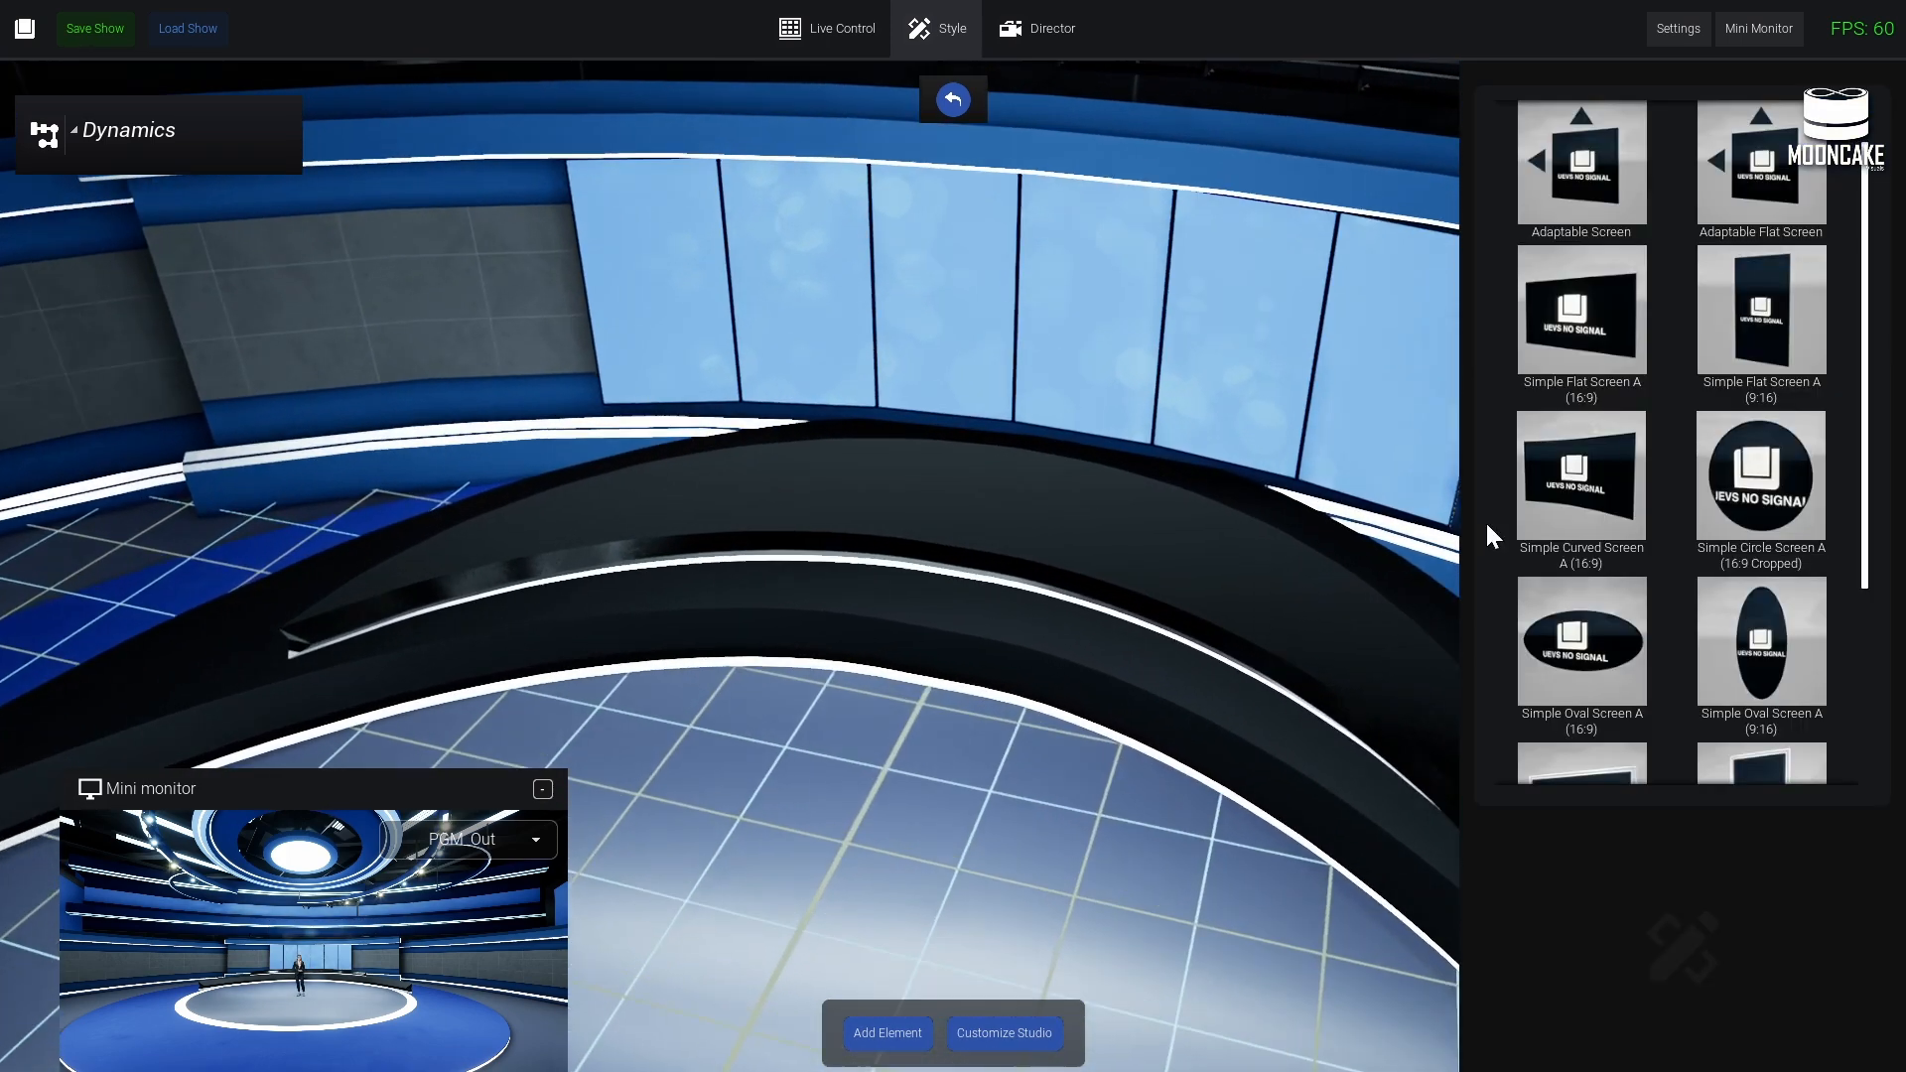
drag(1571, 473, 908, 781)
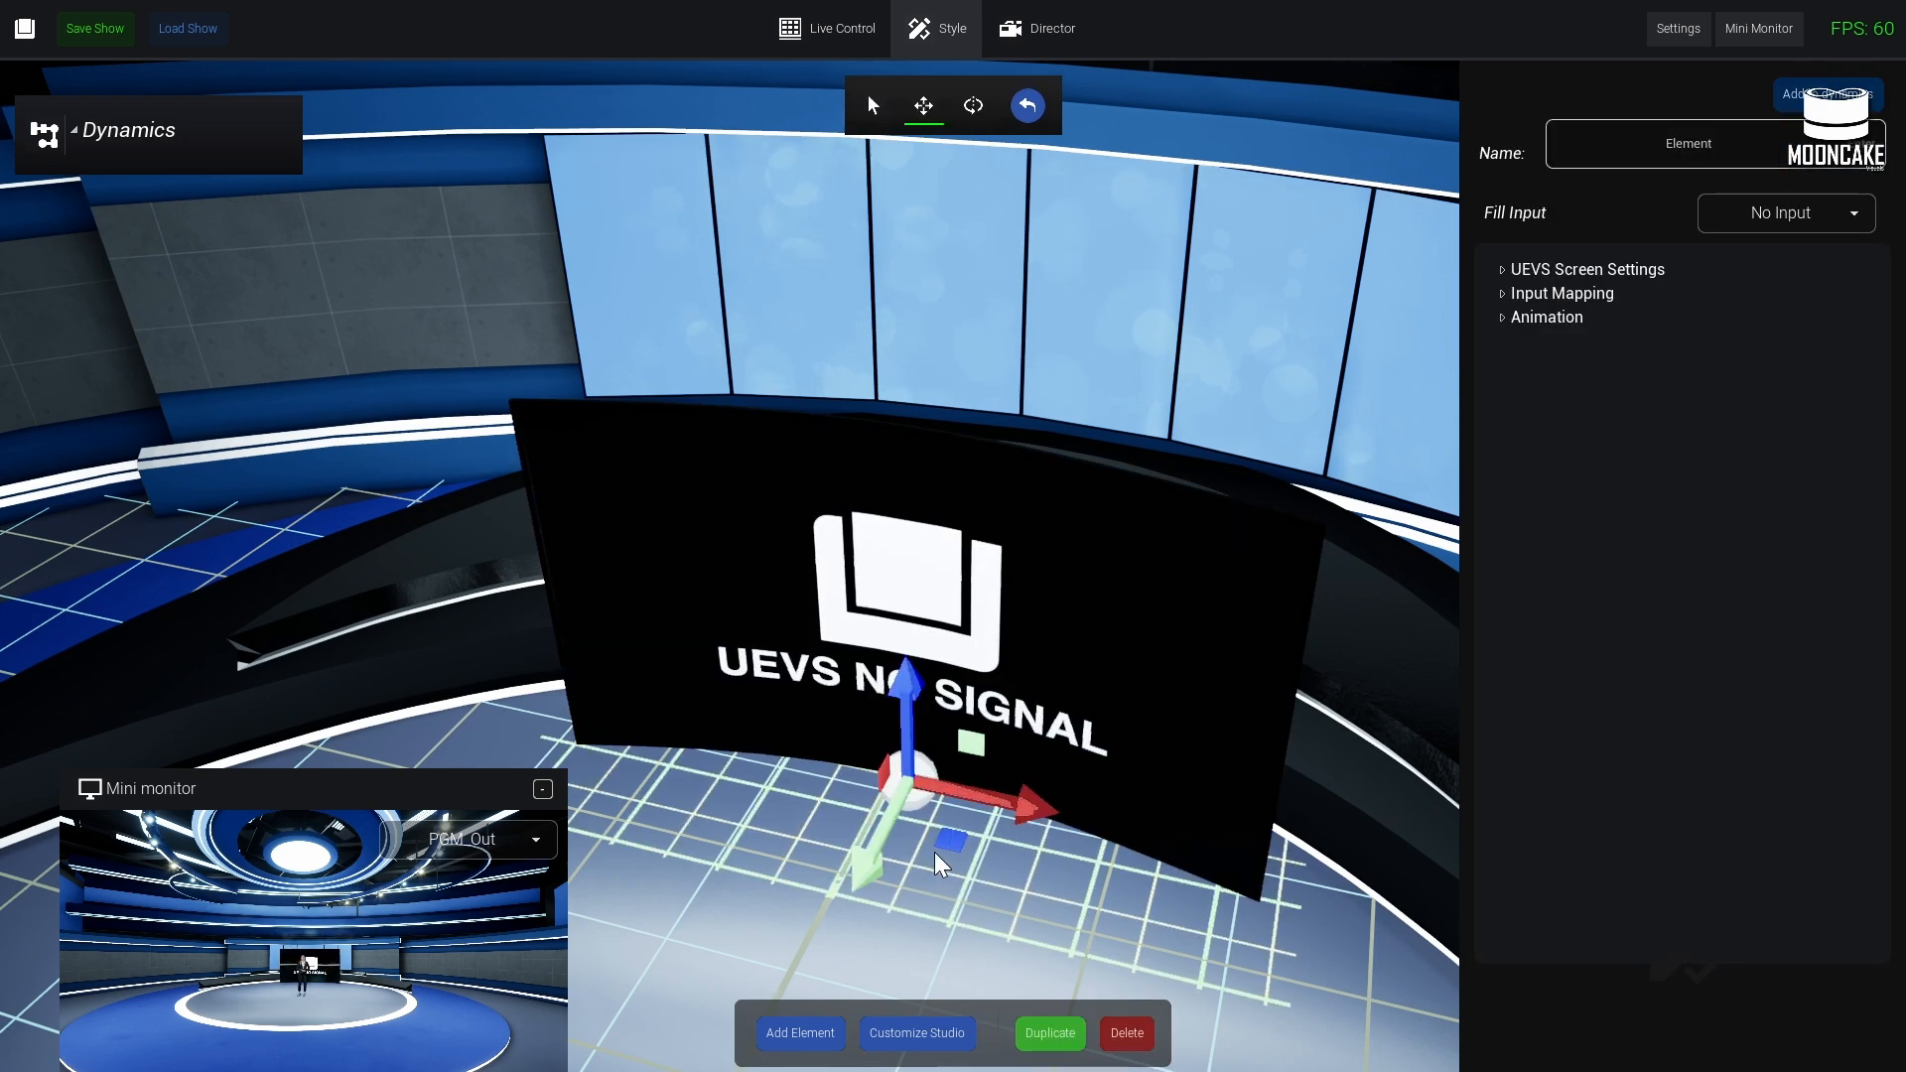
drag(953, 728, 938, 791)
- Set the curved screen's Screen Scale to 2 and reposition it behind the talent
click(1619, 273)
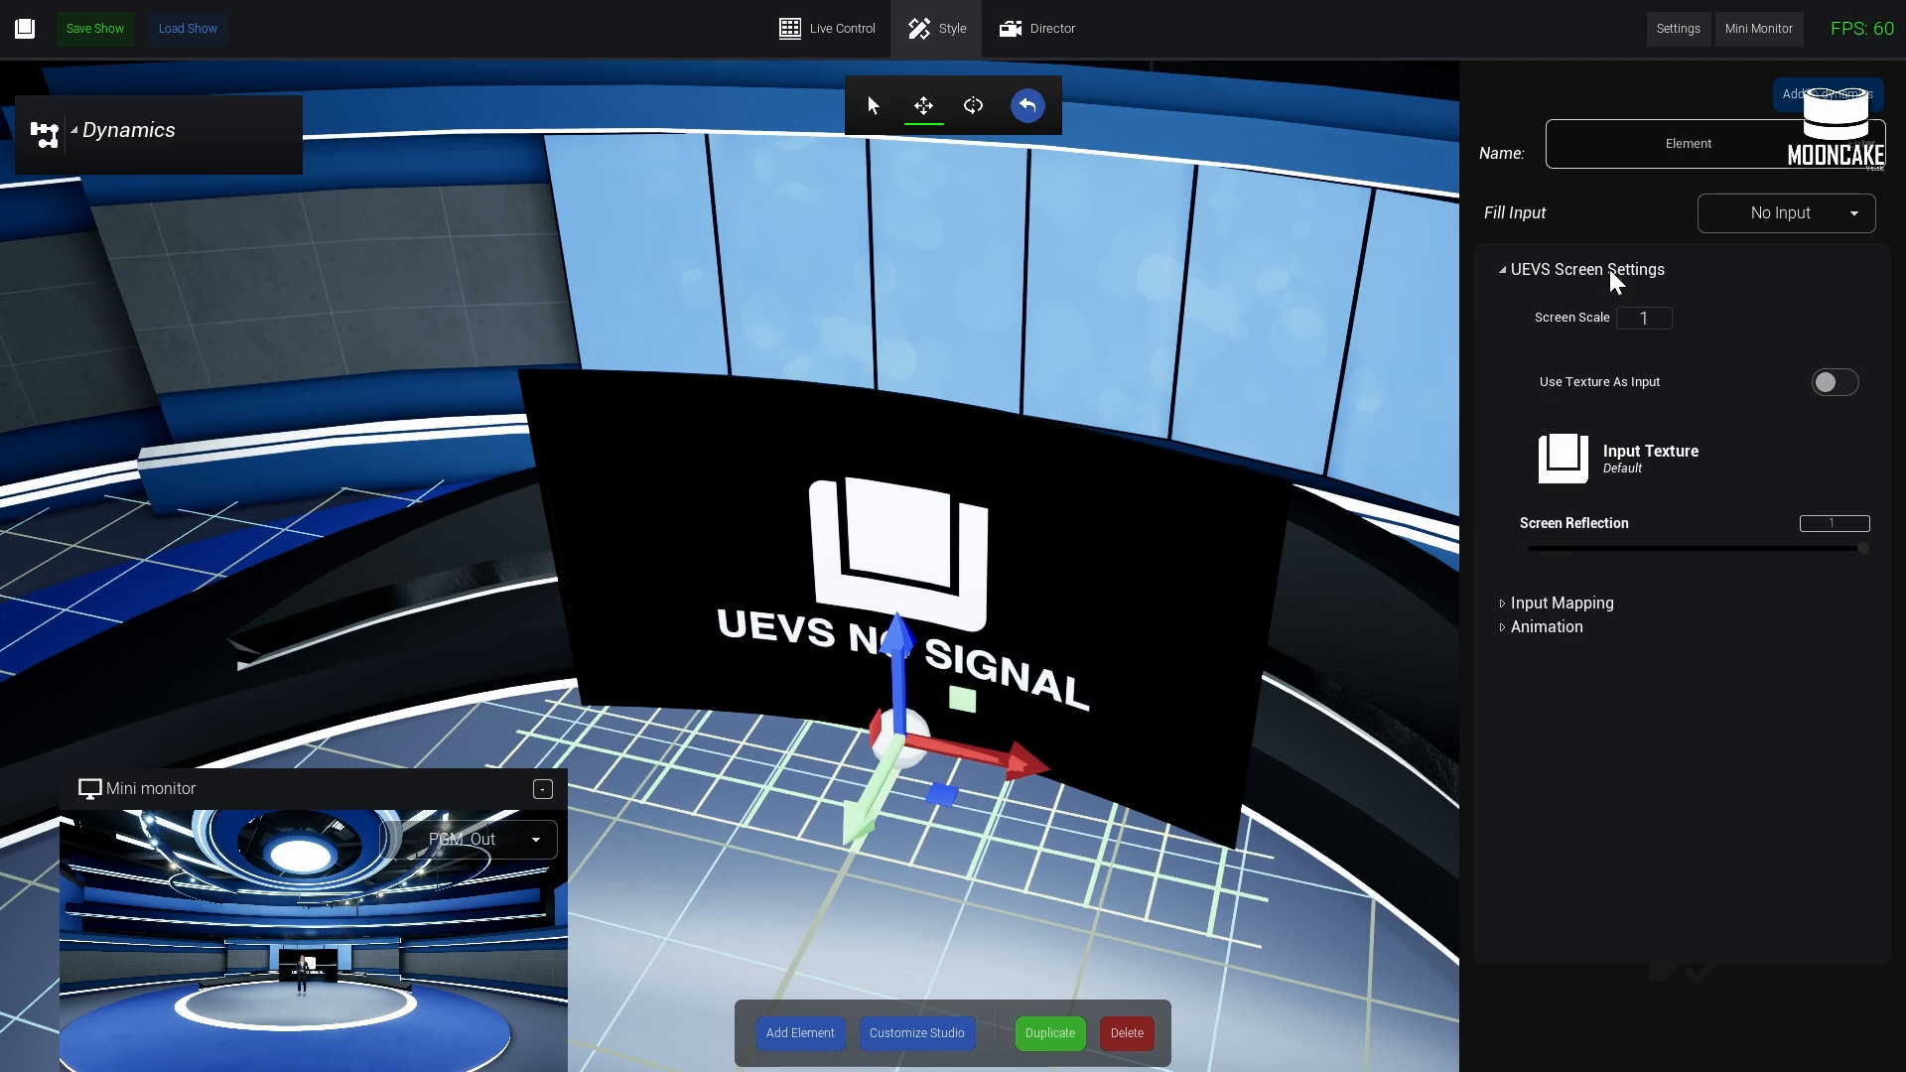
drag(1564, 321, 1600, 314)
drag(862, 793, 558, 979)
key(s)
right_drag(810, 809, 958, 736)
key(a)
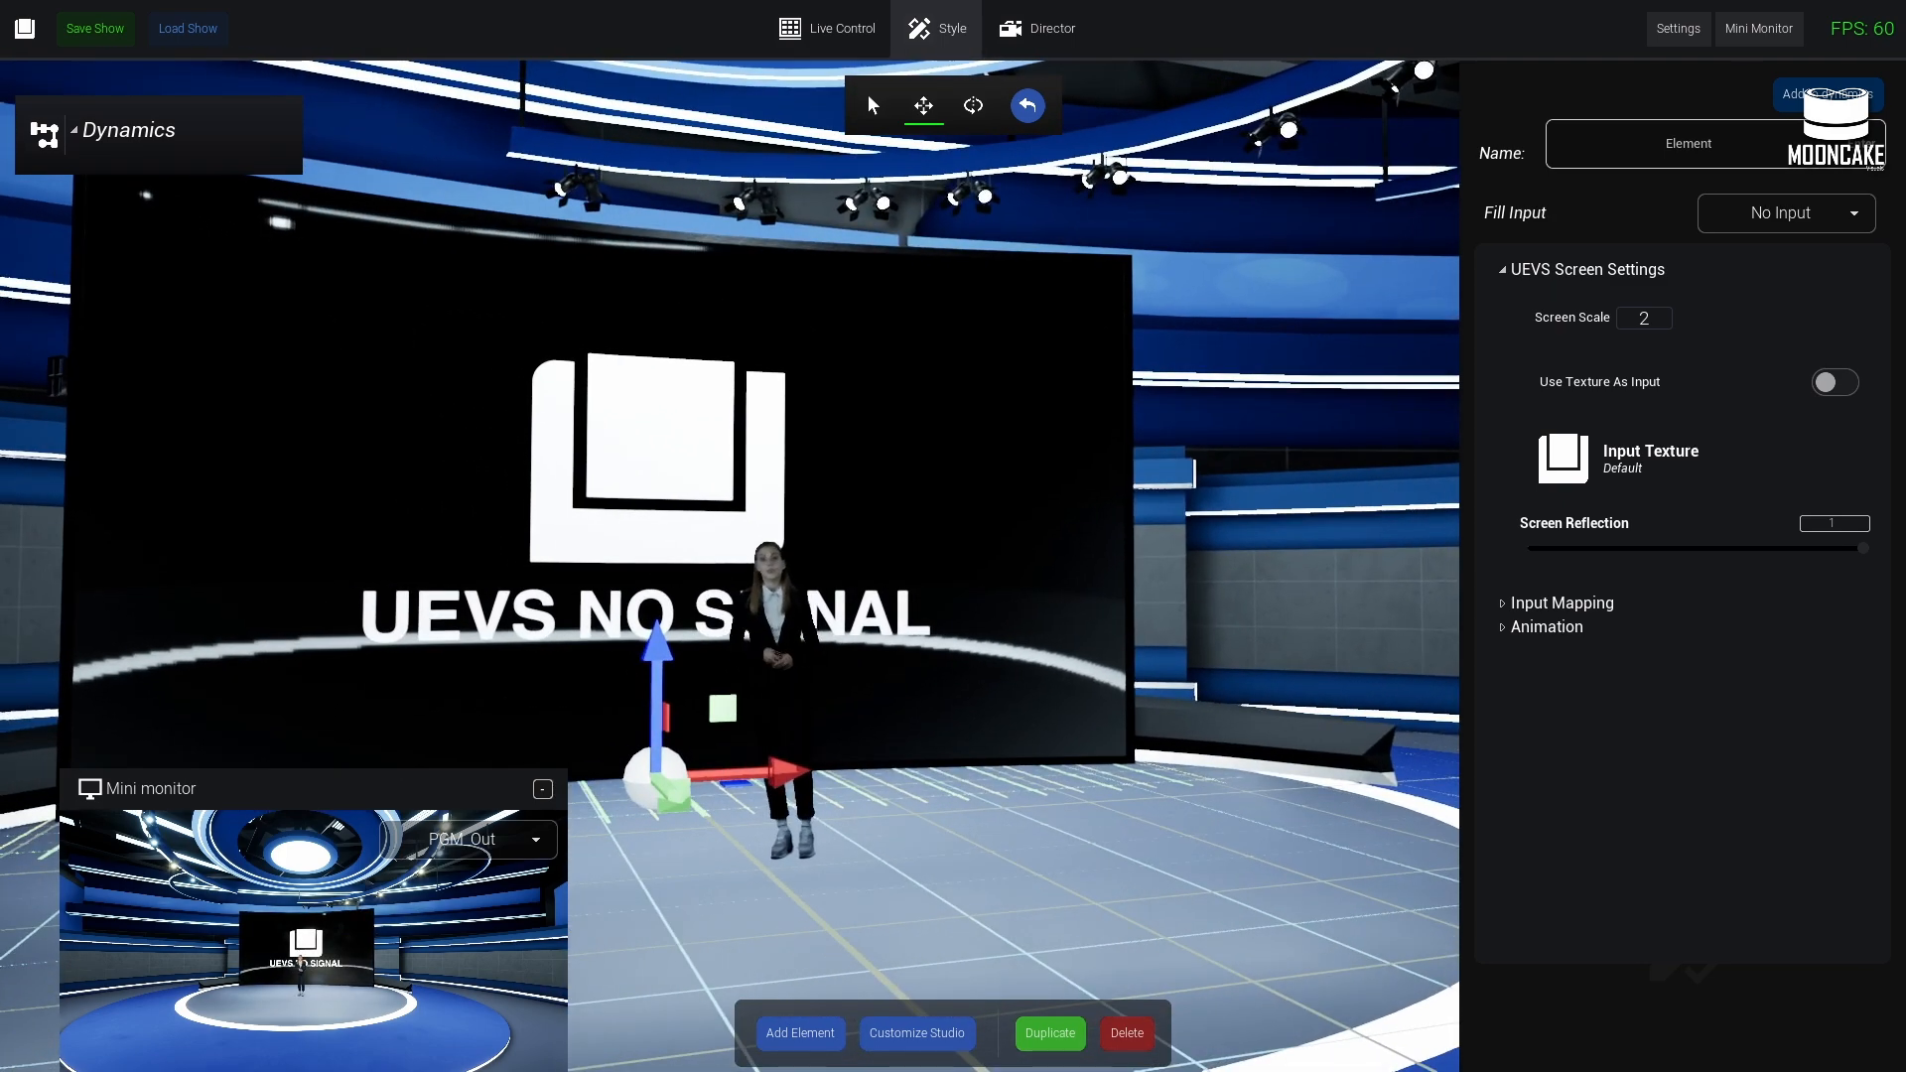
- Feed Media Input 2 to the curved screen as its fill and set its Screen Reflection to 0
click(1778, 215)
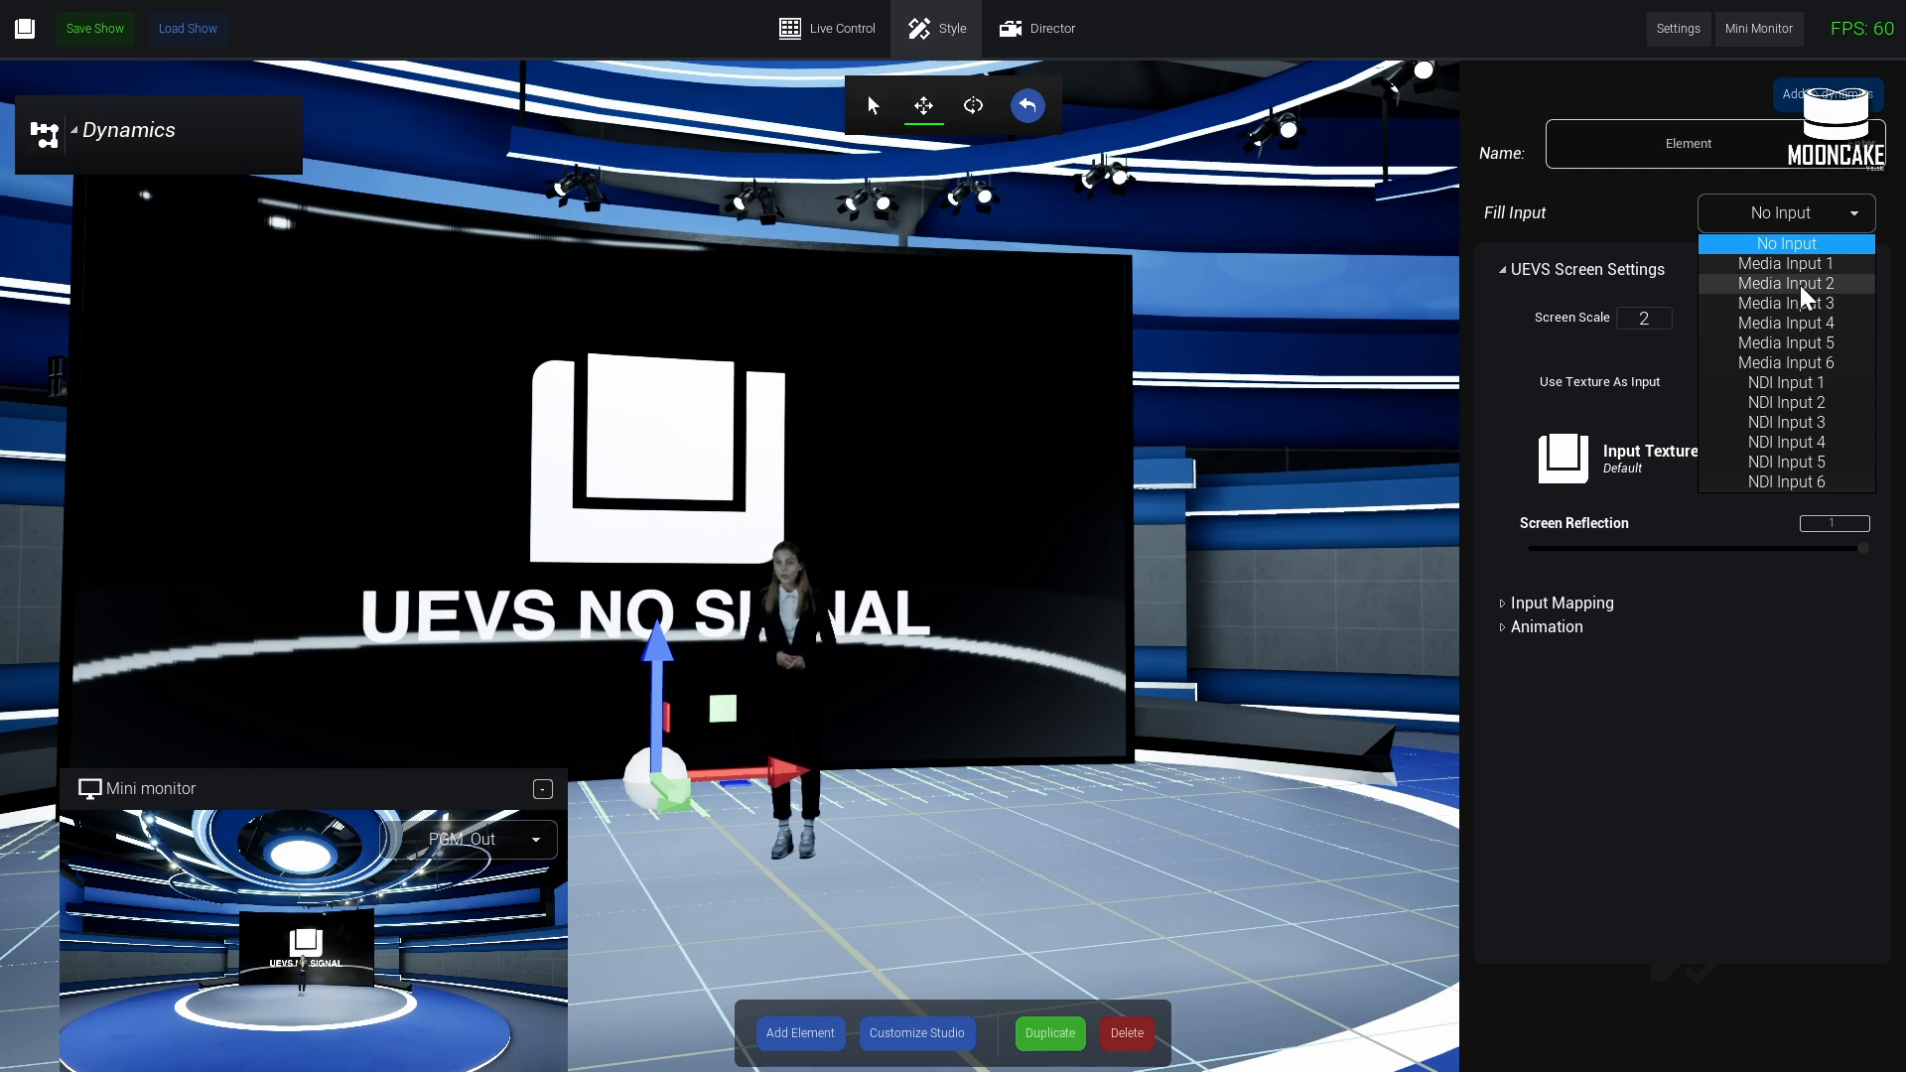
click(1792, 284)
key(s)
right_drag(1042, 556, 1162, 531)
key(a)
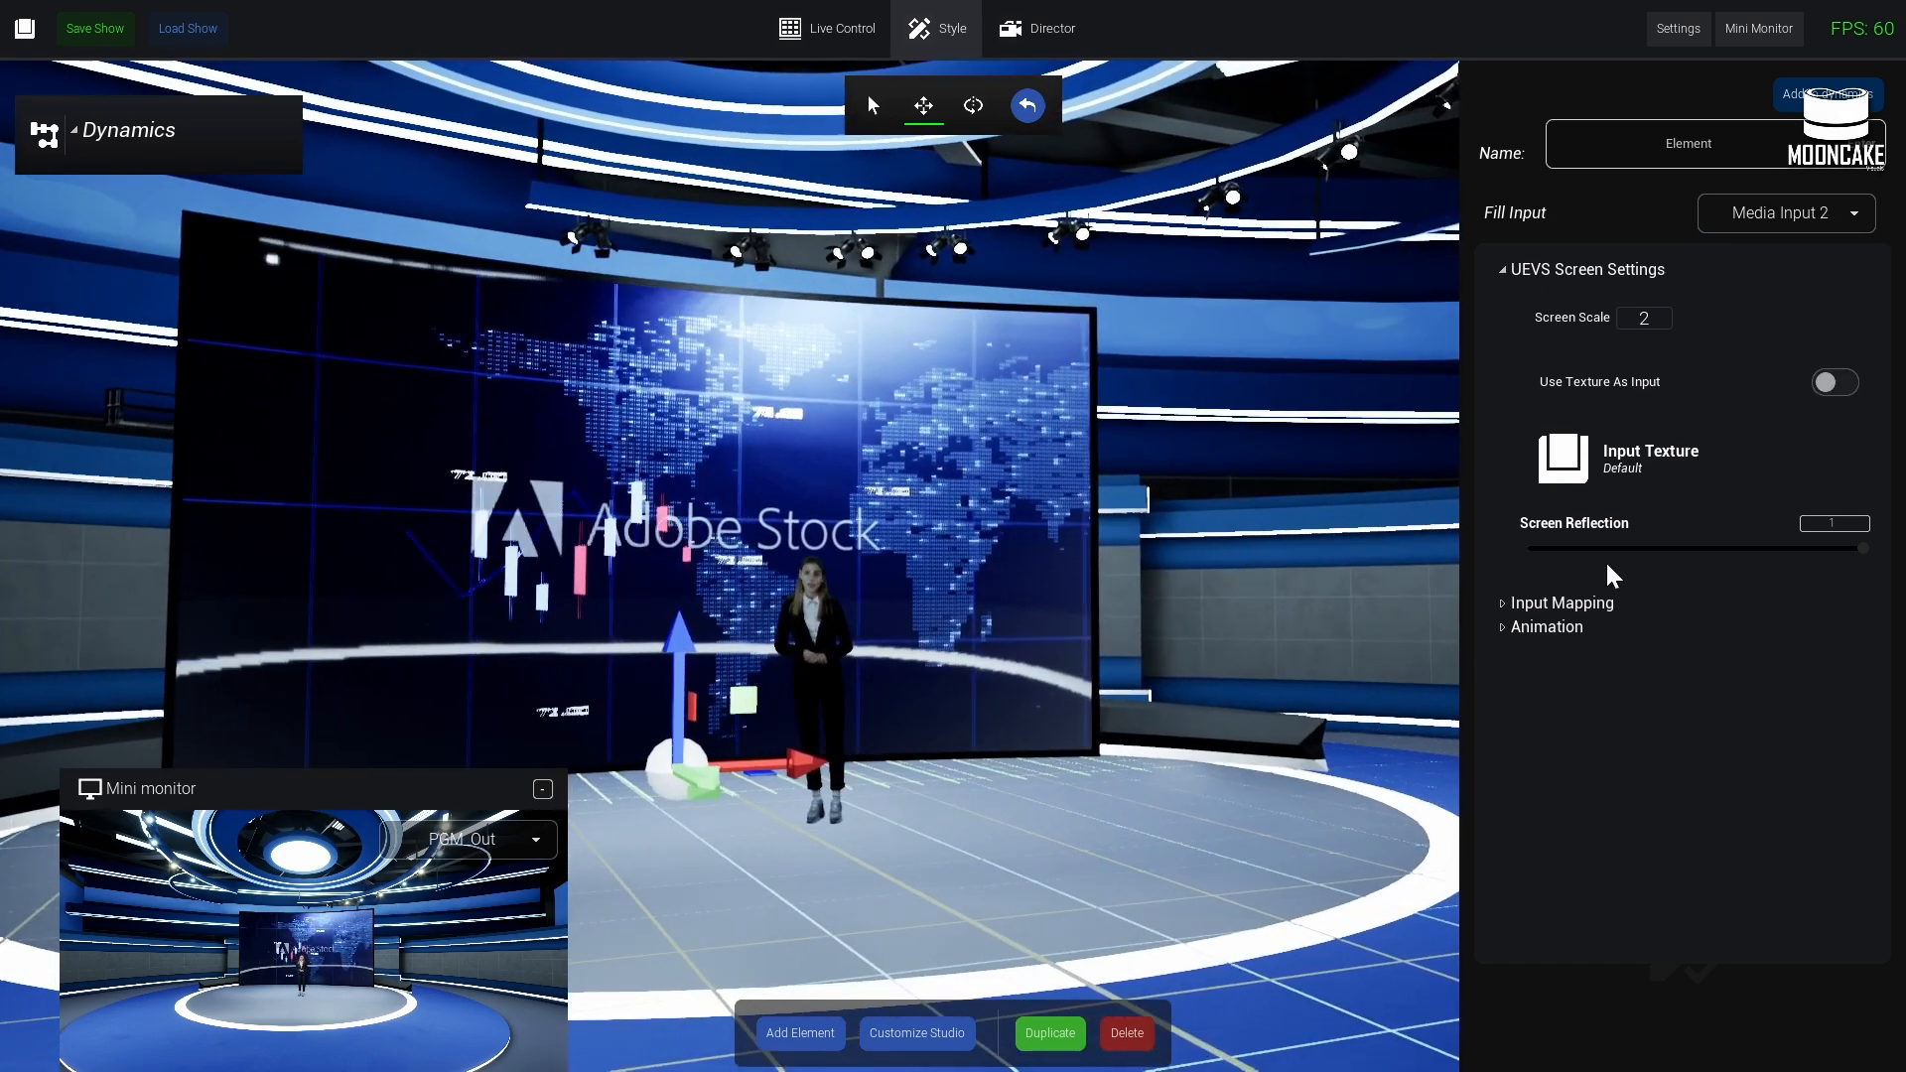
drag(1857, 549, 1486, 575)
- Reframe camera 1 closer to the talent and the curved screen
click(1023, 40)
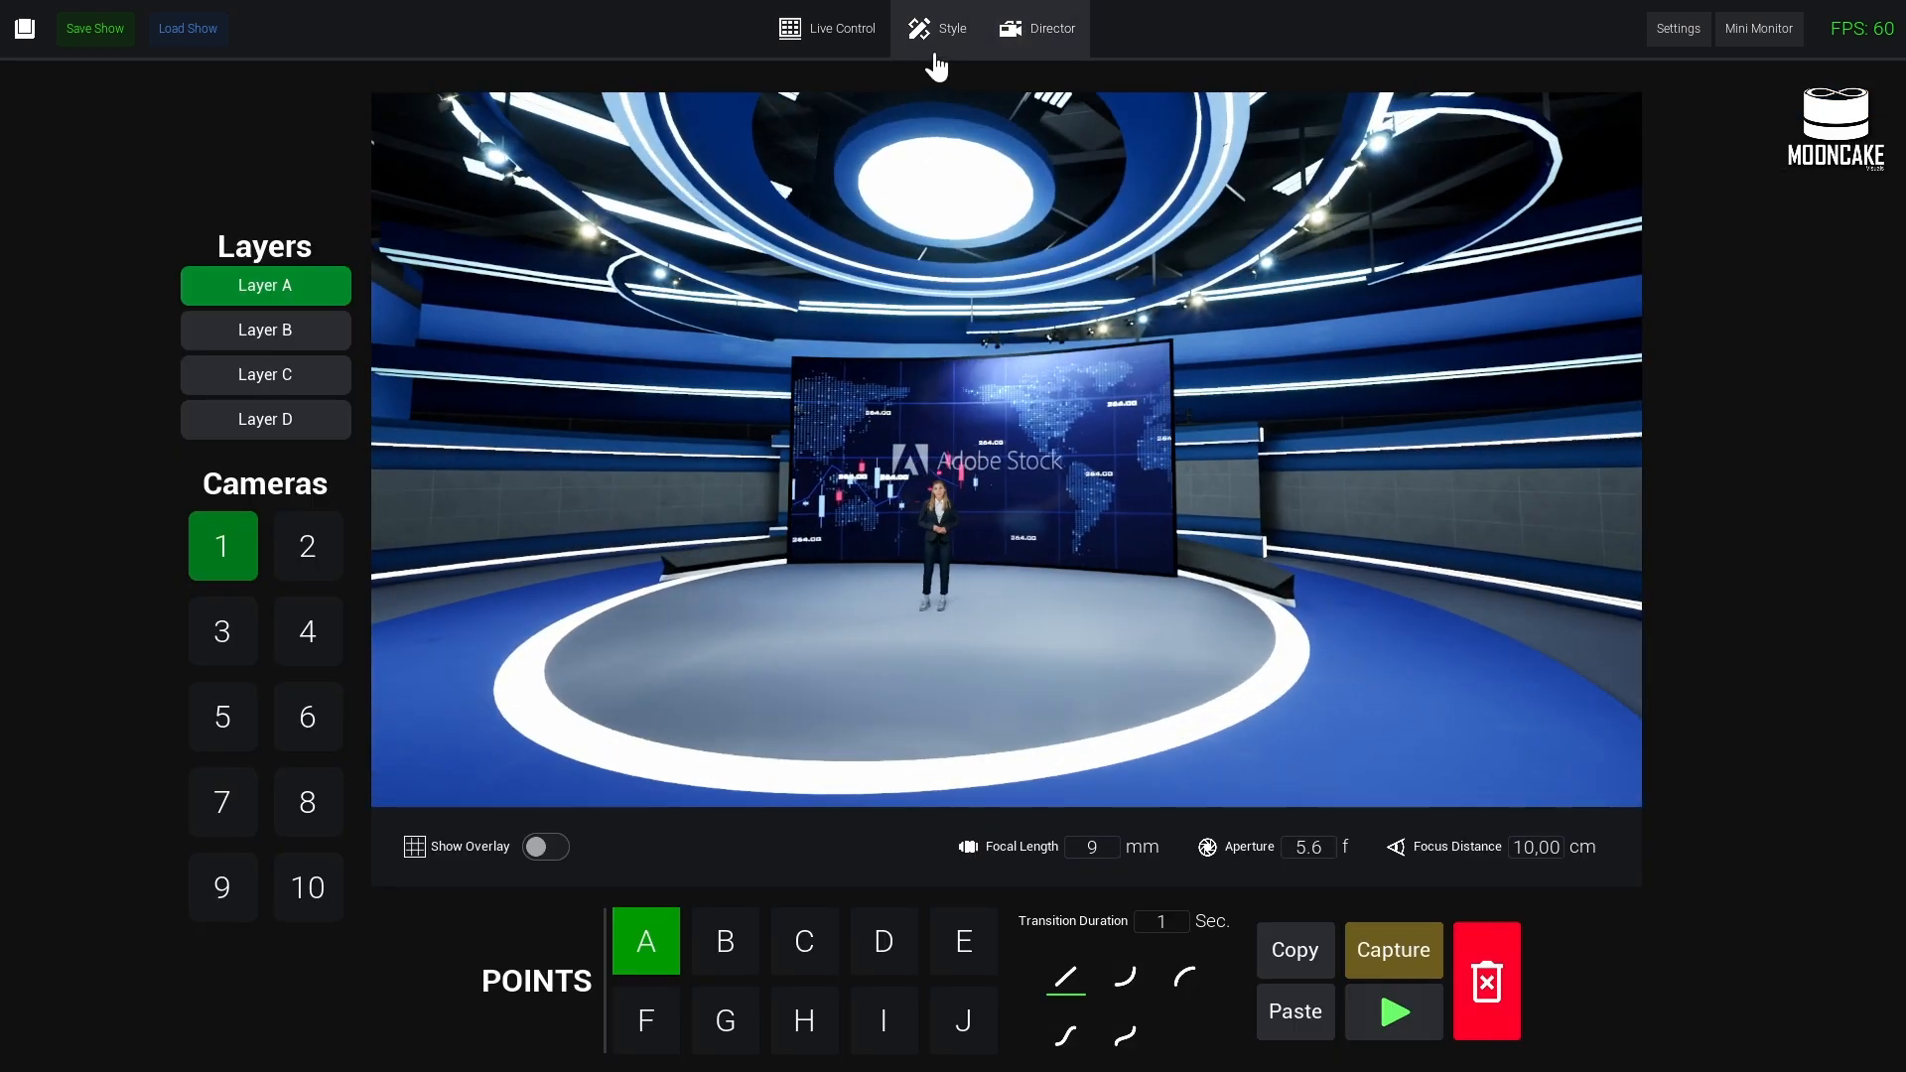
click(936, 49)
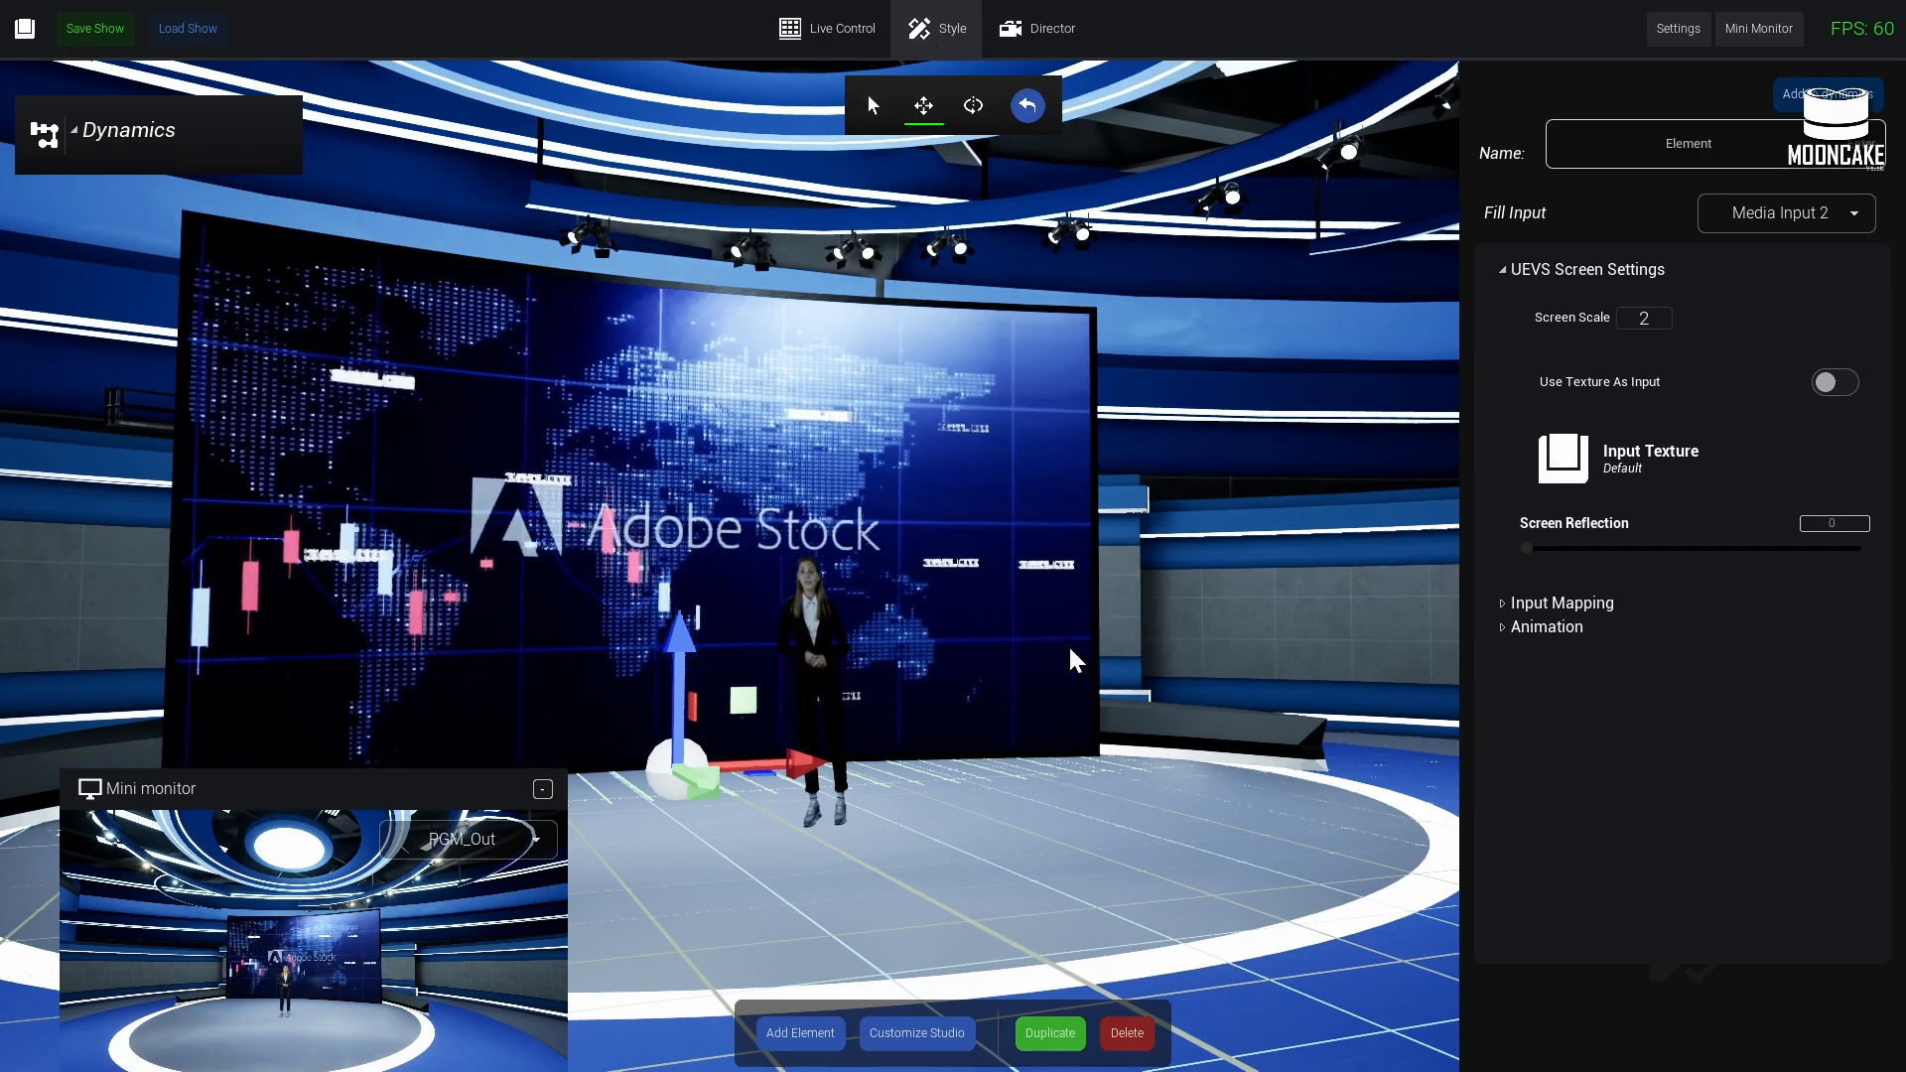
right_drag(1077, 662, 788, 1013)
- Rename the curved screen element as Center Screen
click(1728, 142)
click(1727, 143)
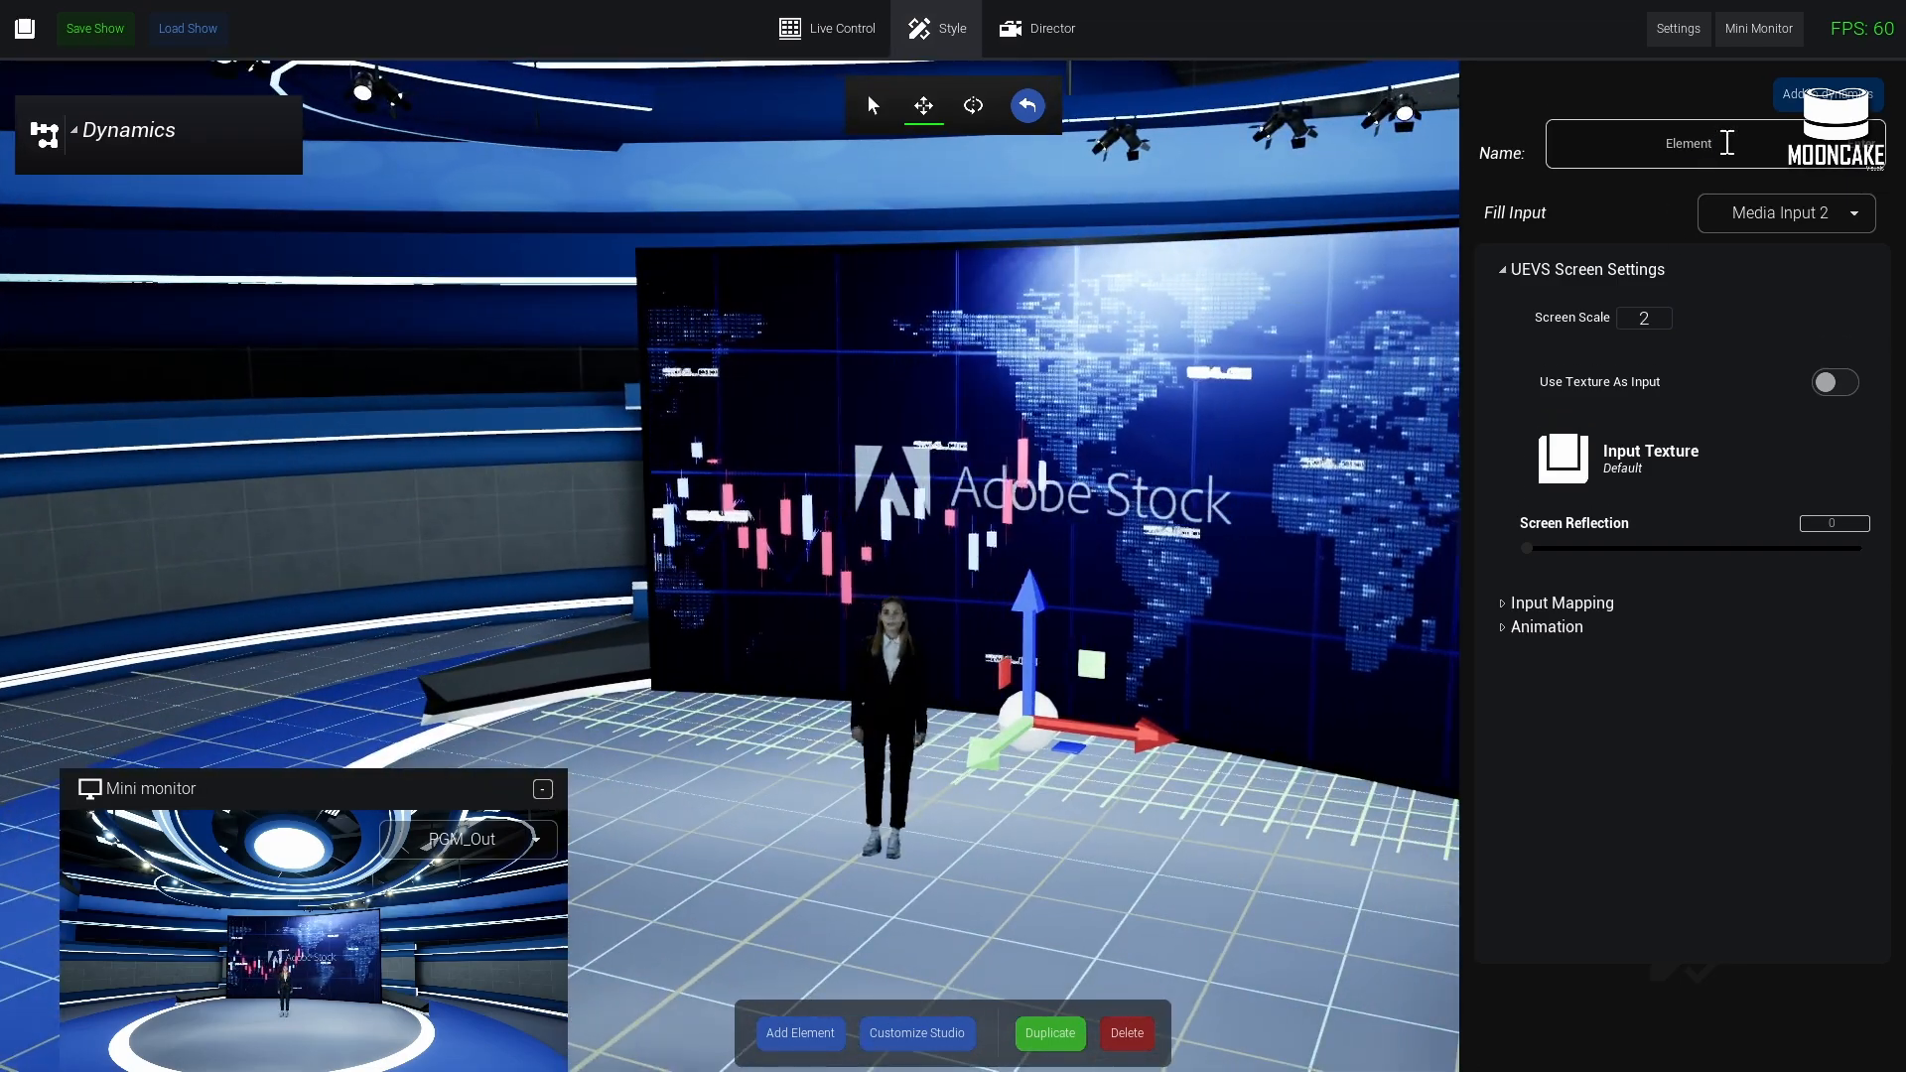
double_click(1728, 142)
text(Cente)
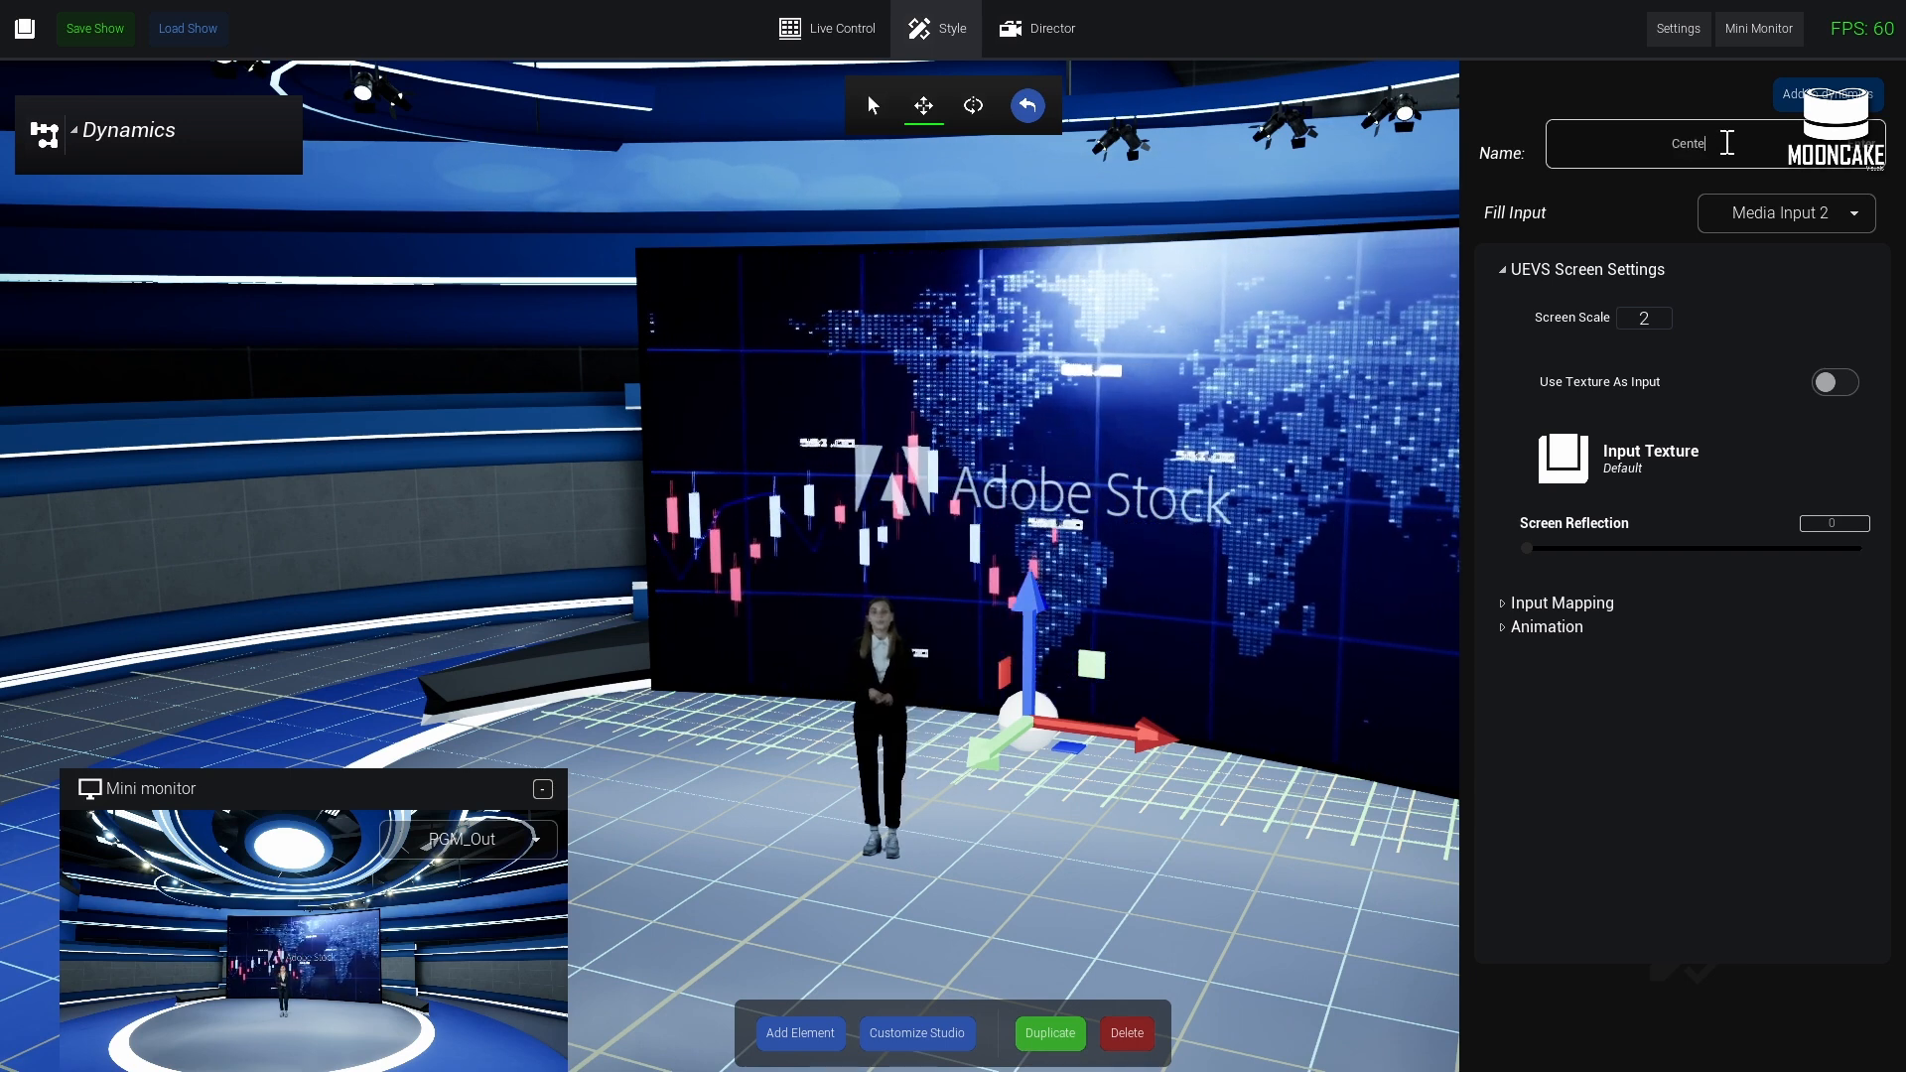
text(r Screen)
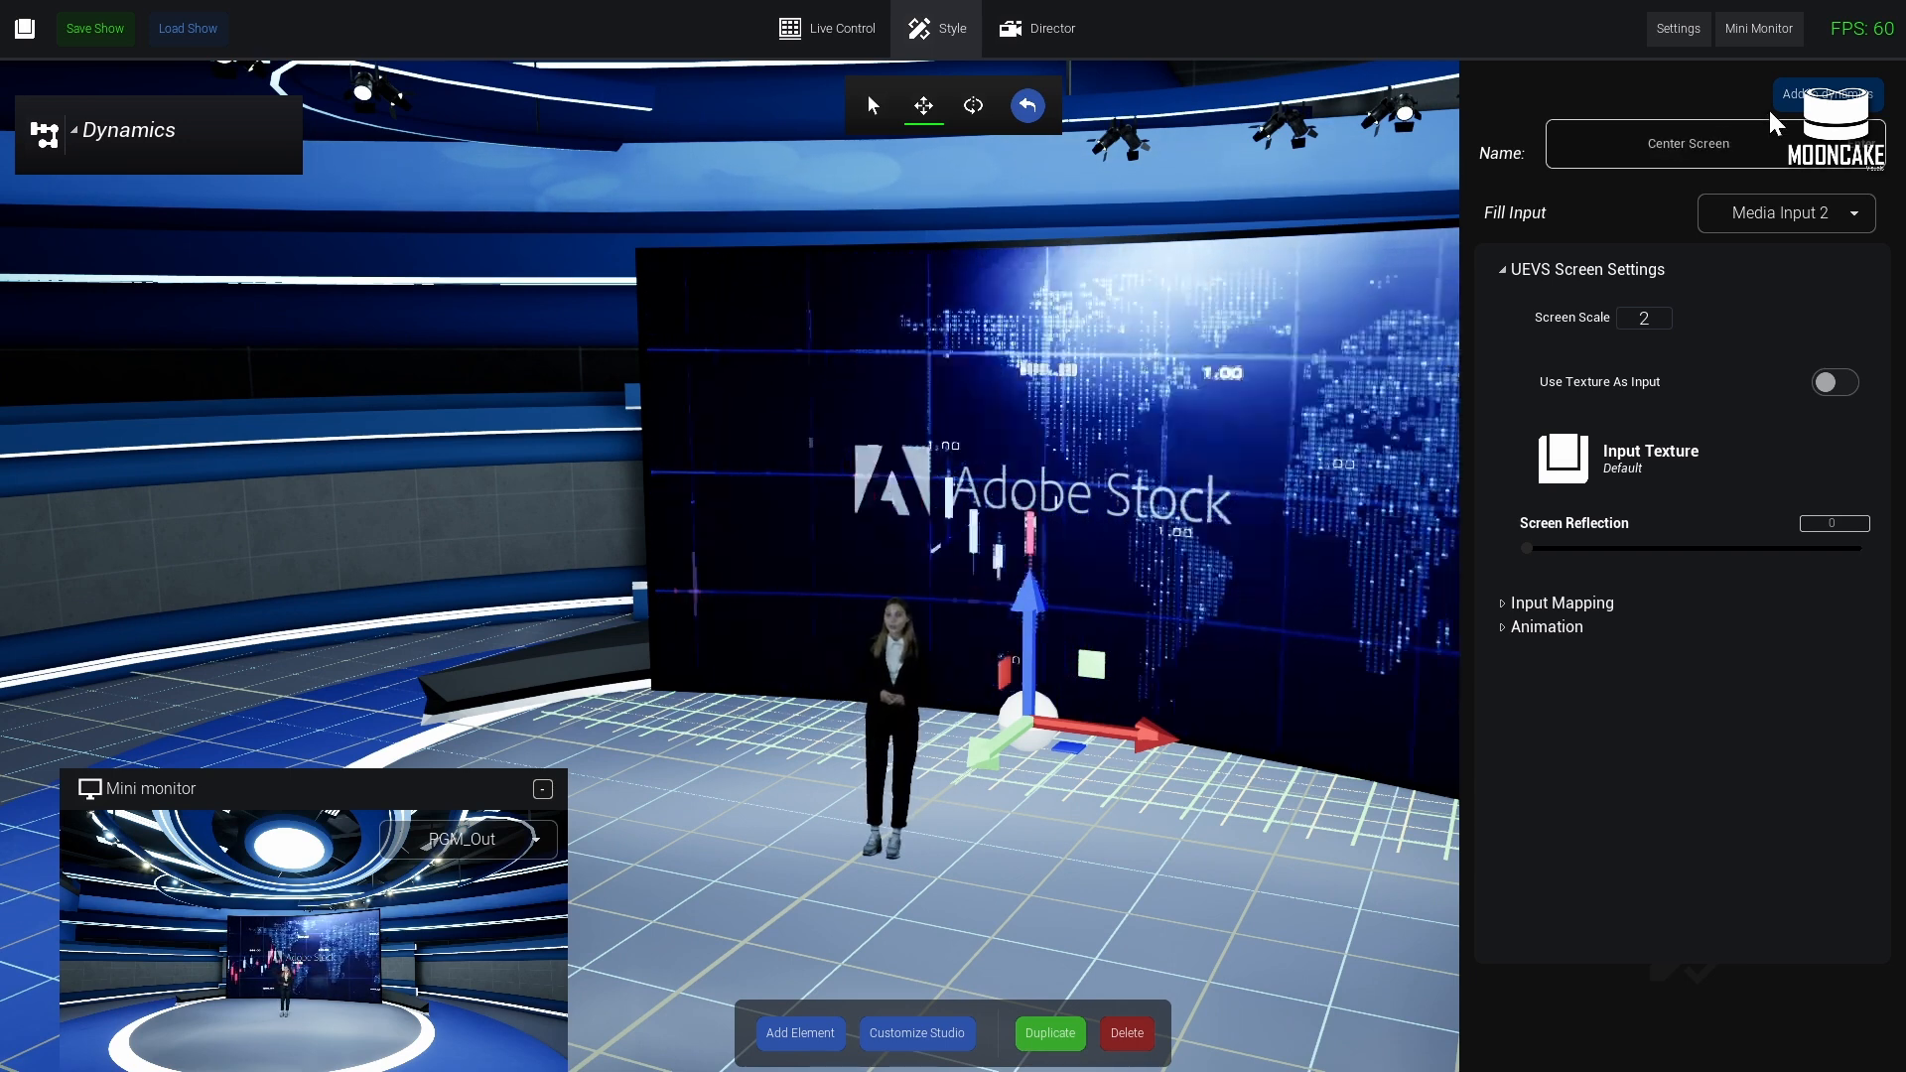
- Add the Center Screen to Dynamics with No Group assigned
click(1800, 98)
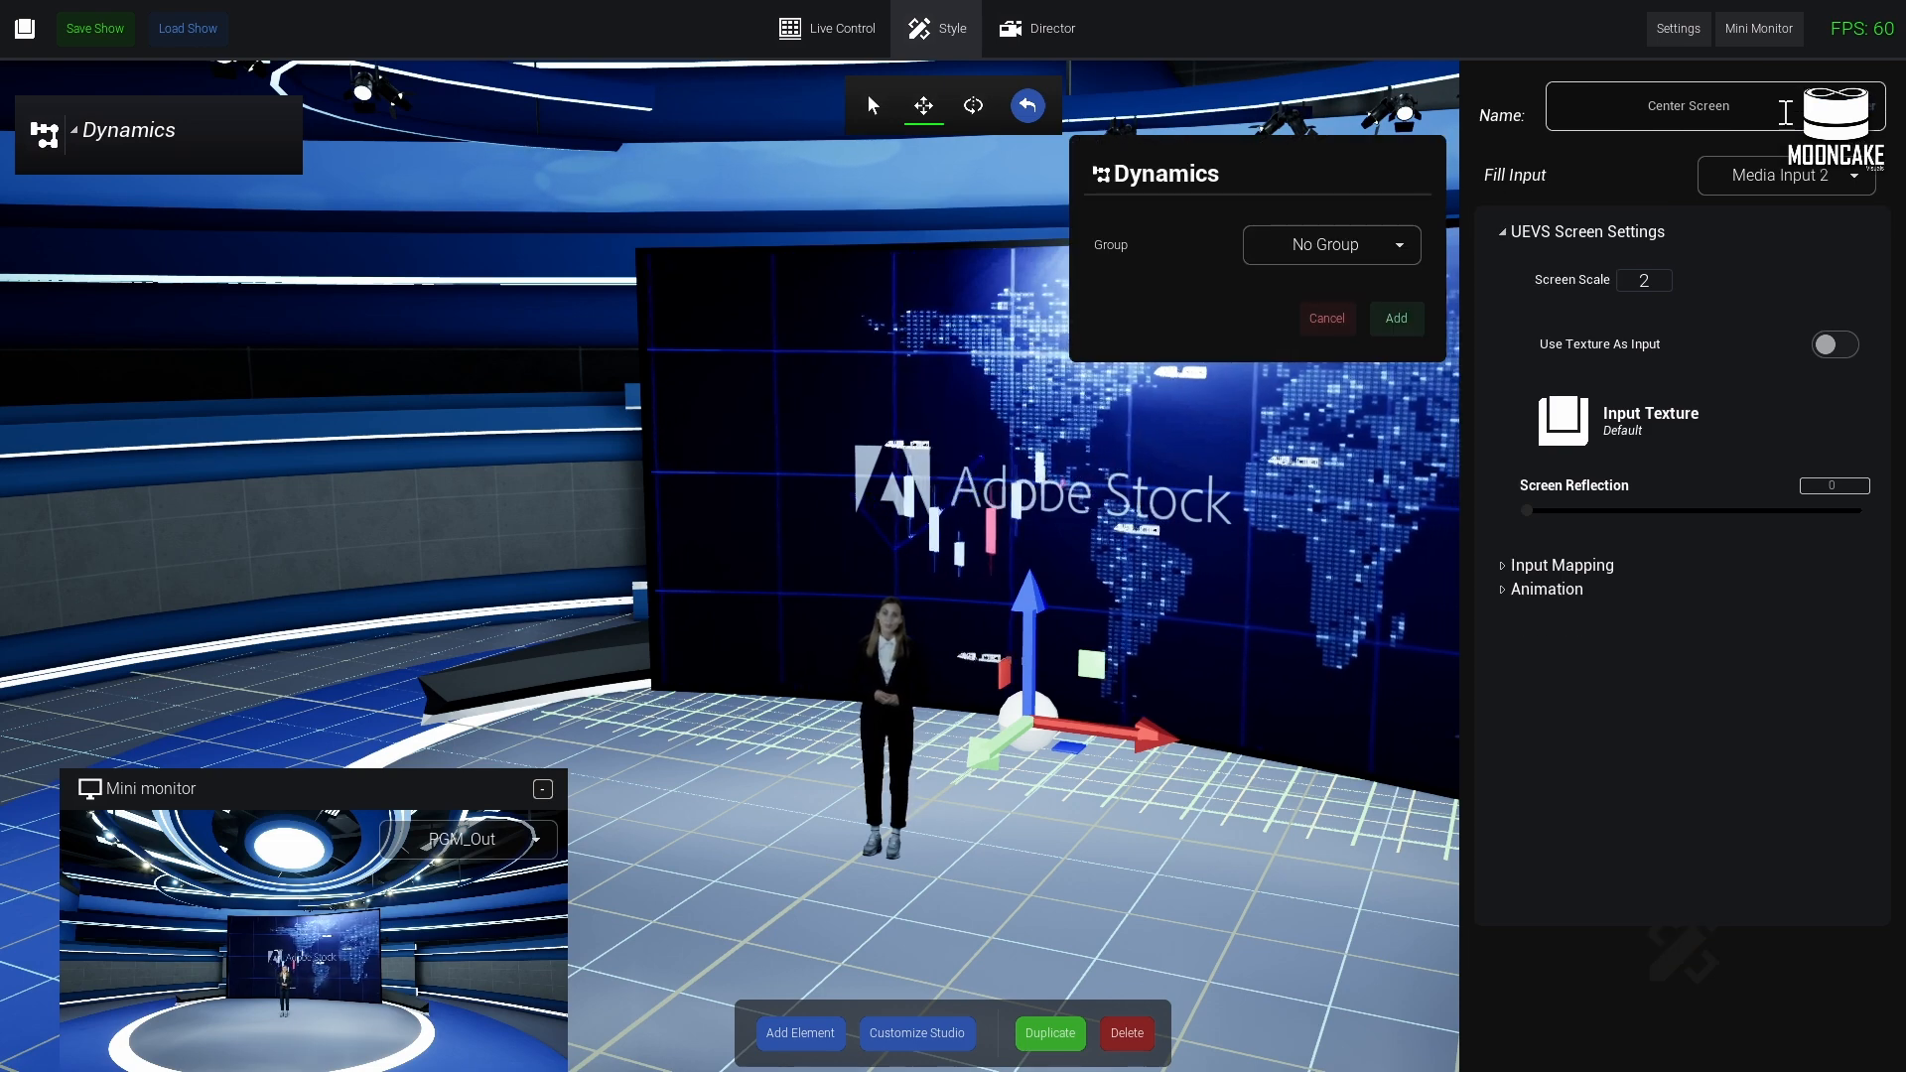
click(1336, 246)
click(1329, 280)
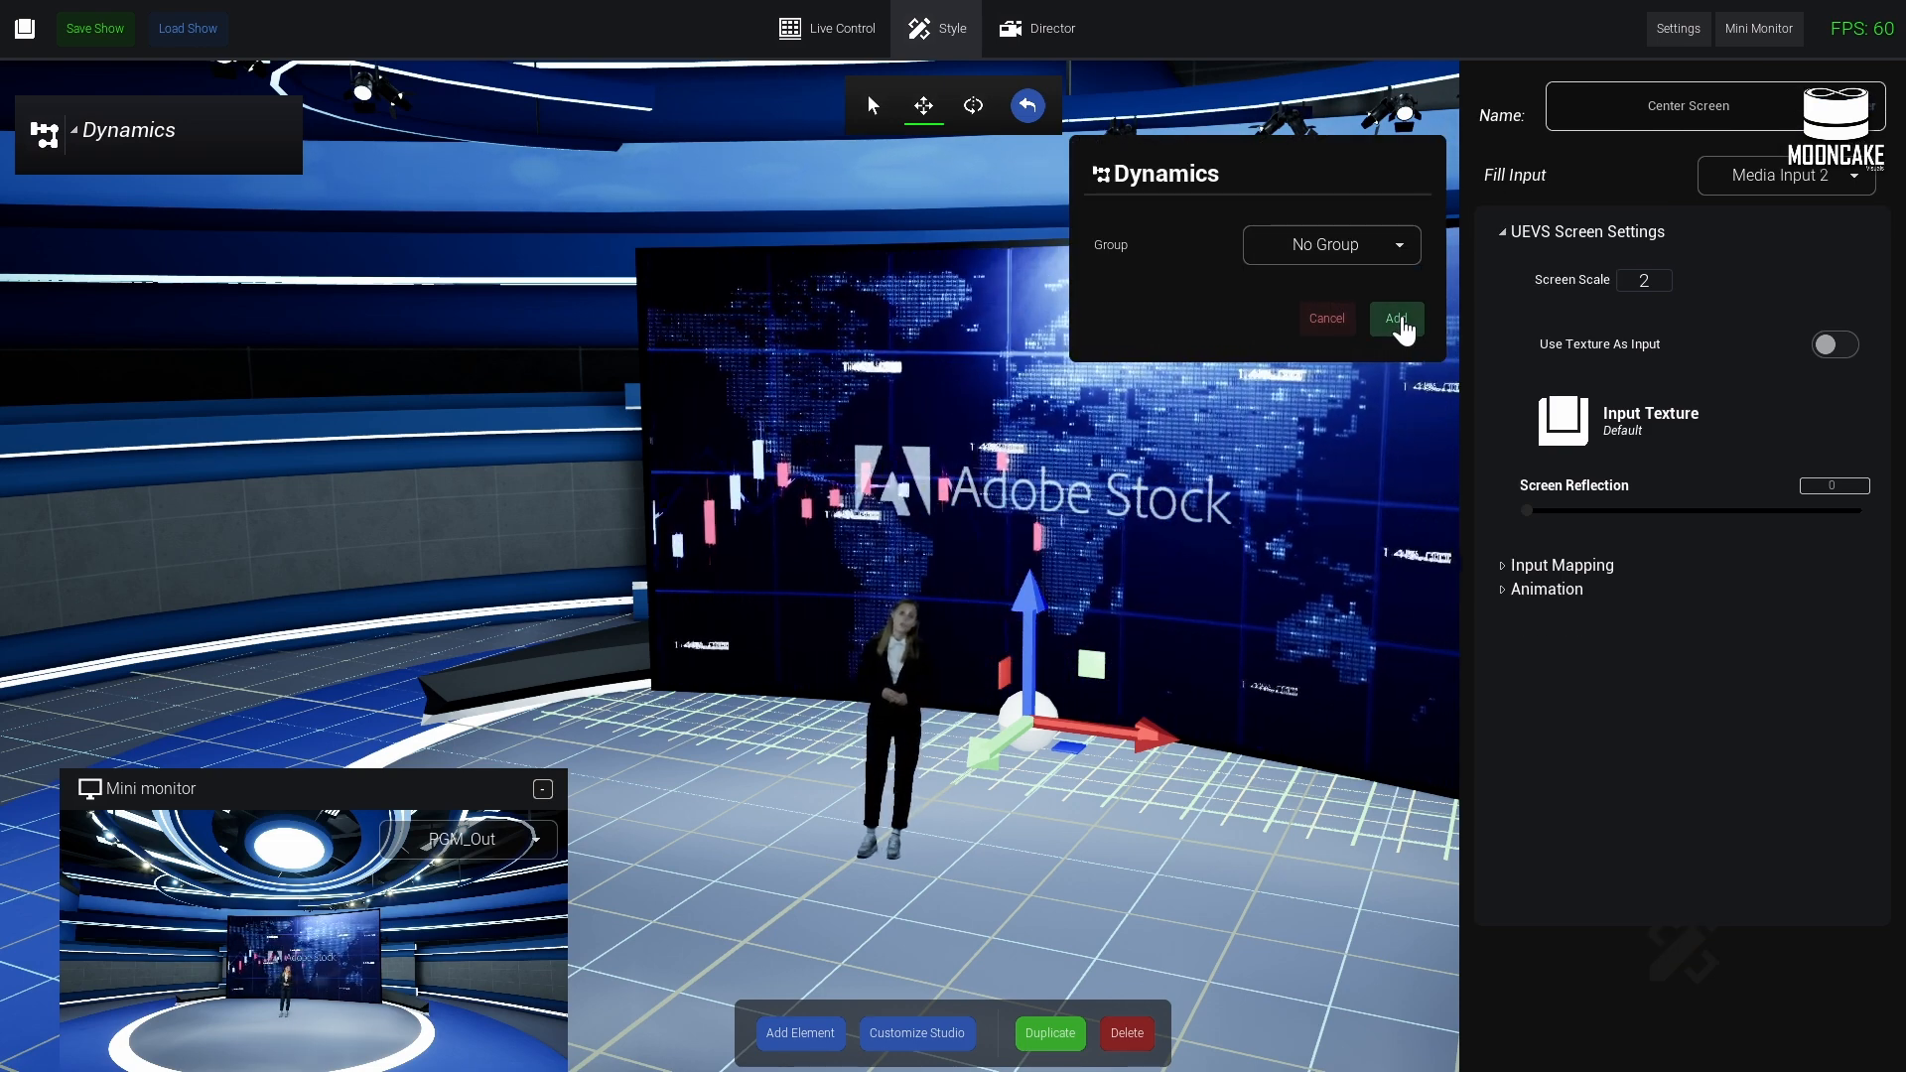
click(1397, 319)
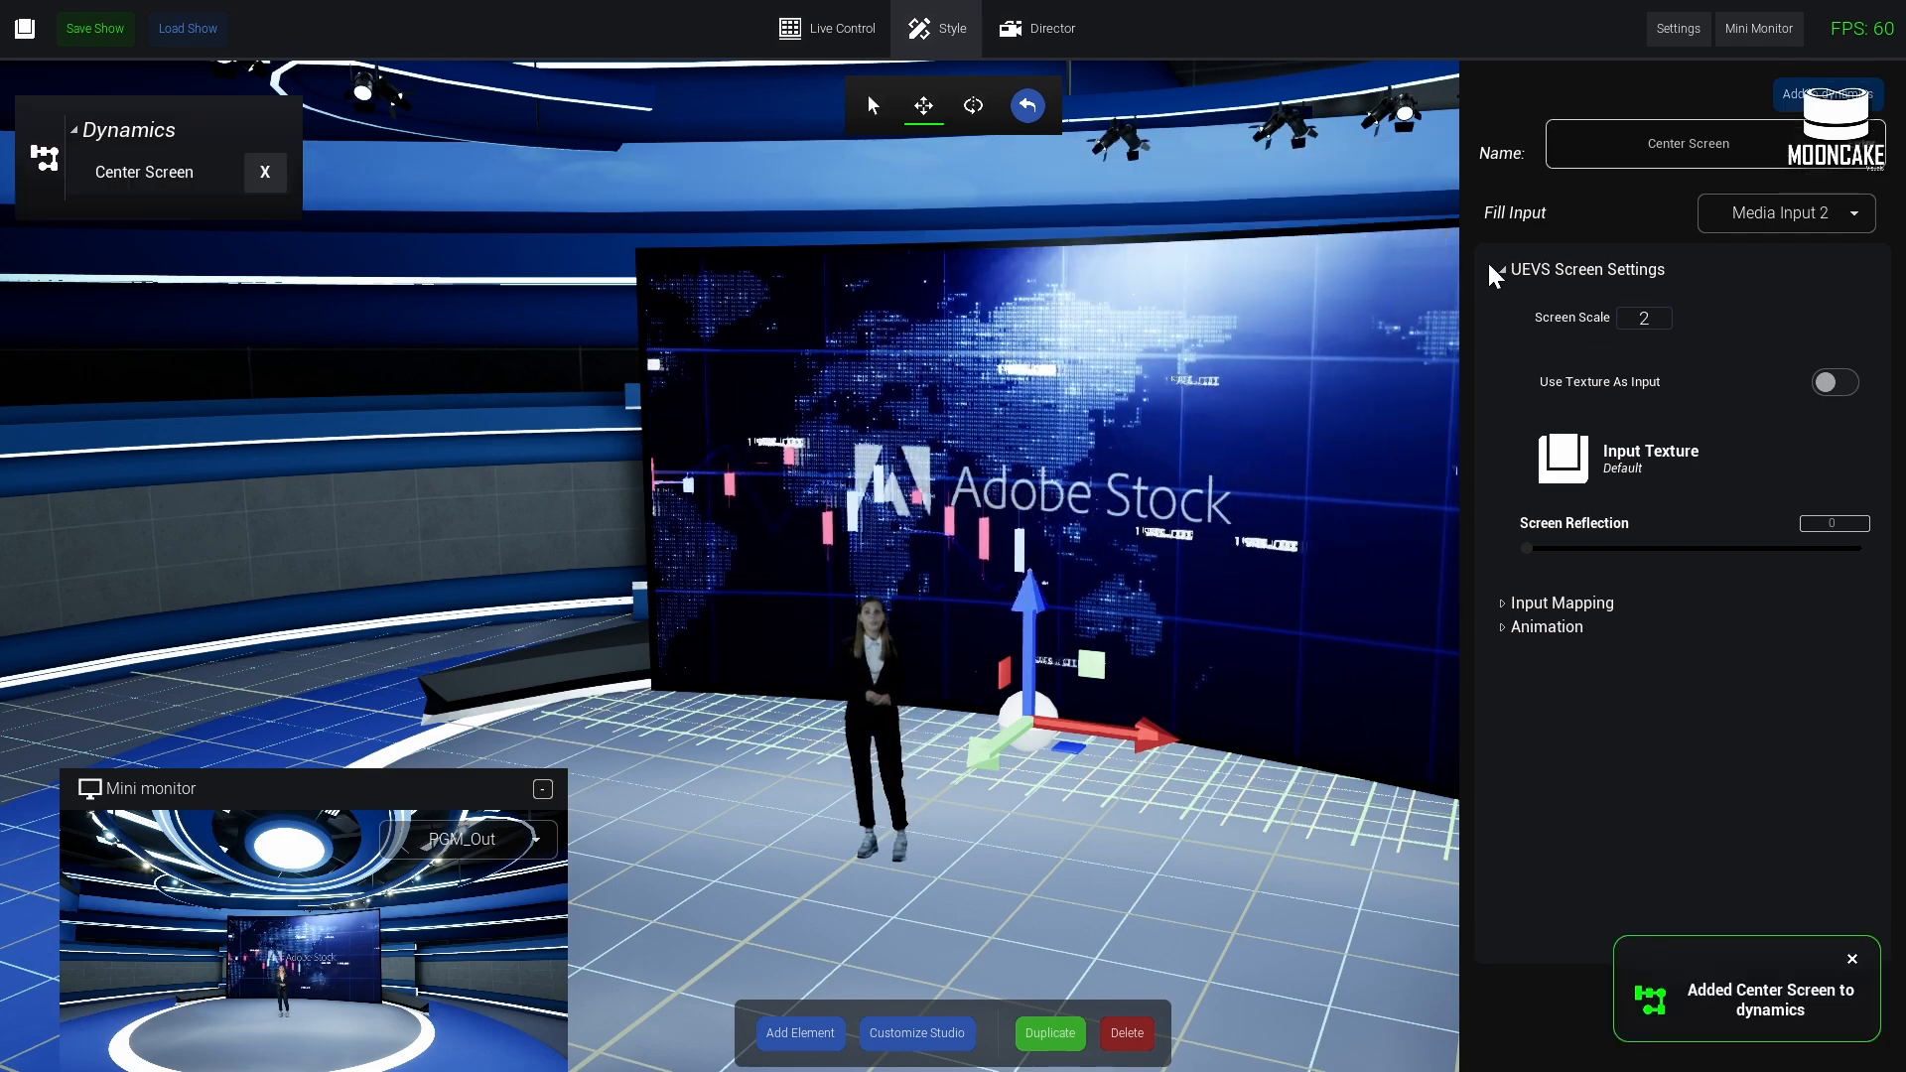
- Examine the Center Screen's animation settings, including the Animate Location option and the offsets
click(1498, 271)
click(1504, 318)
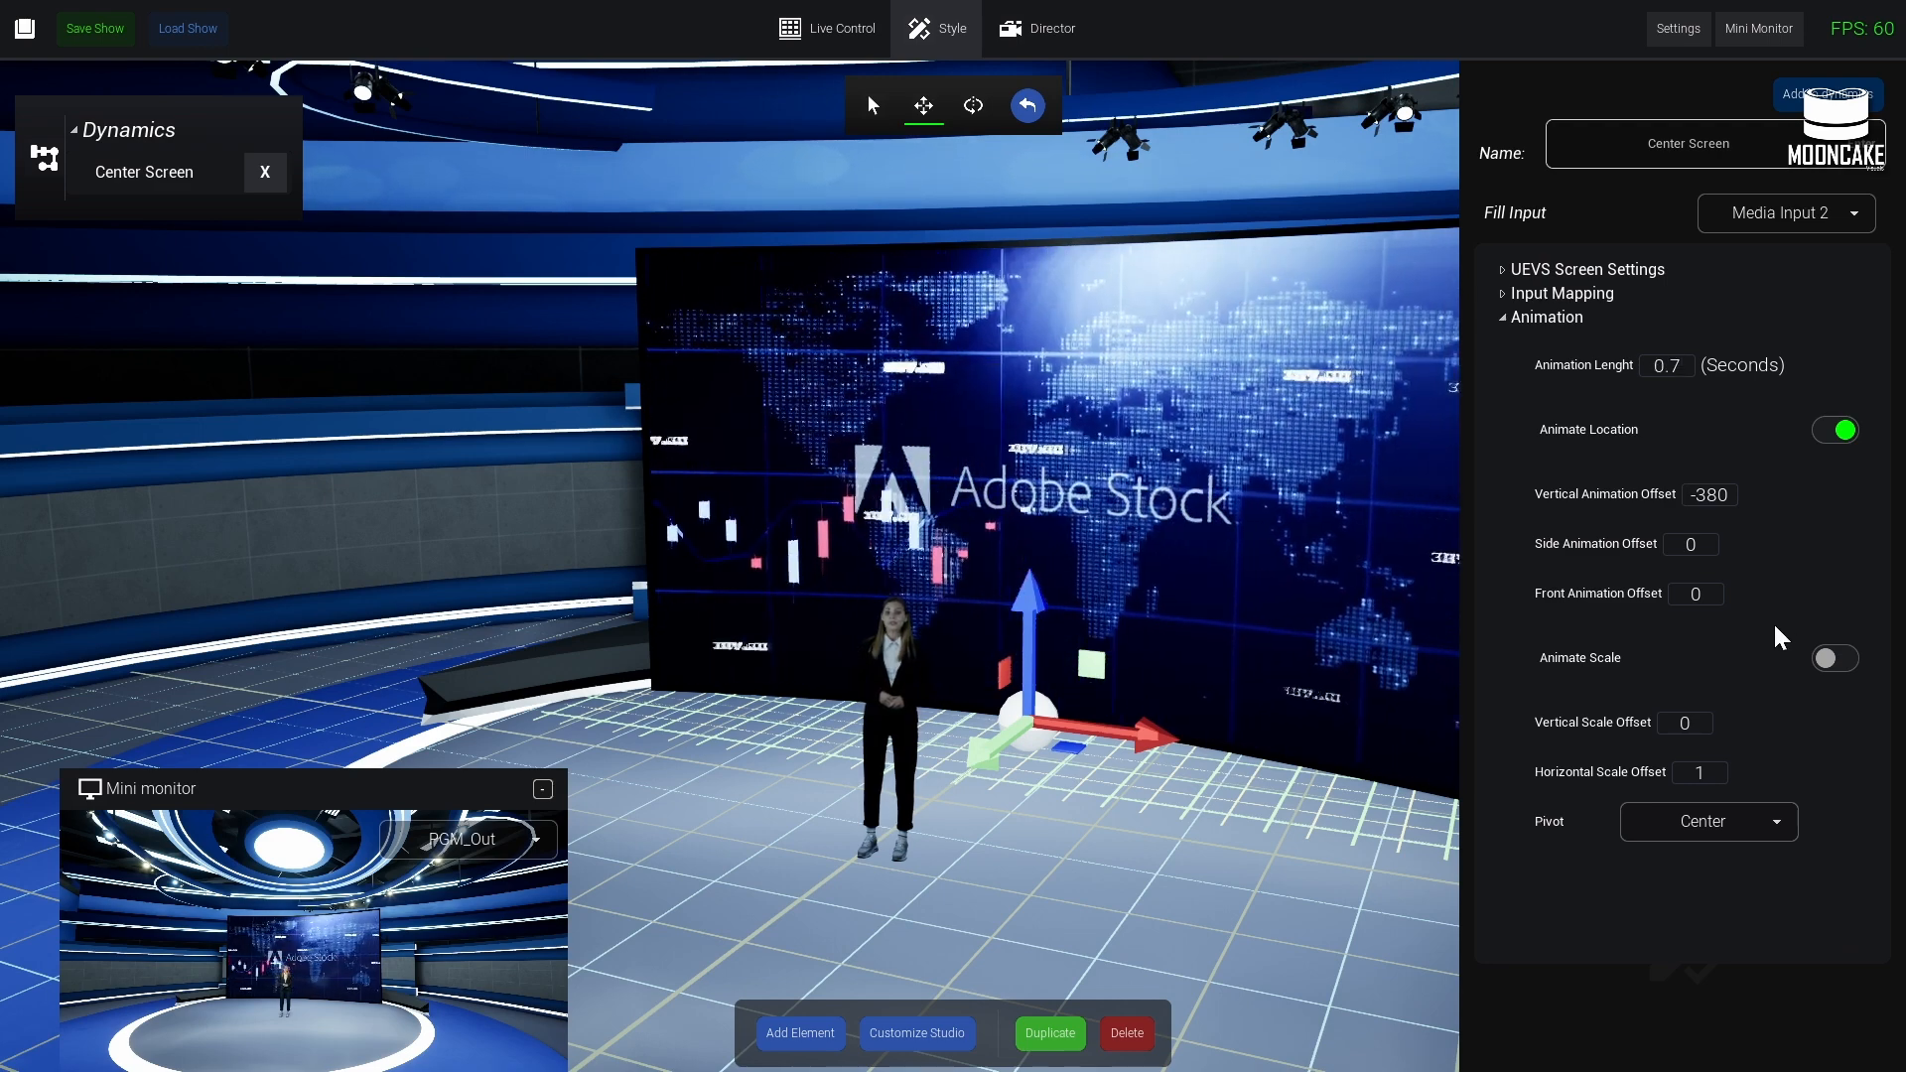
click(1844, 431)
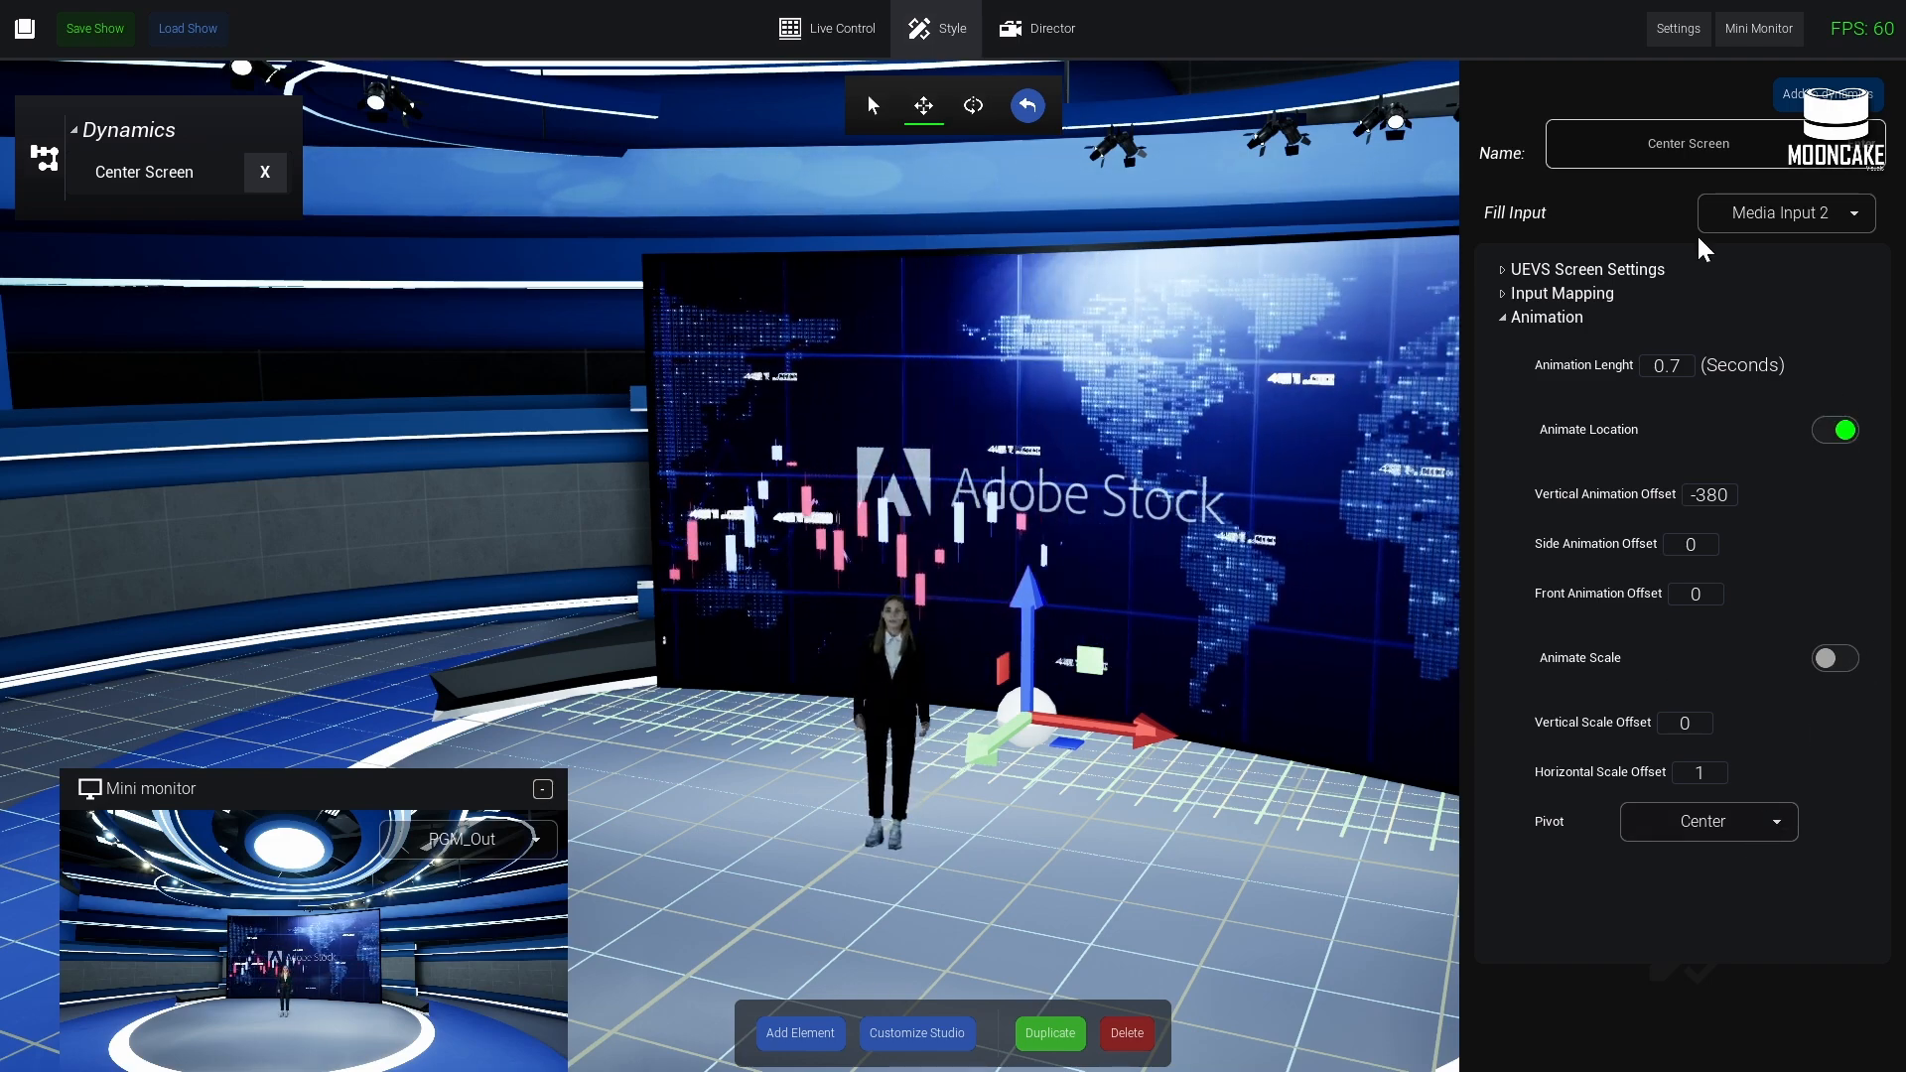
- Test the Center Screen's animation in Live Control by taking it out and bringing it back in
click(842, 29)
click(952, 943)
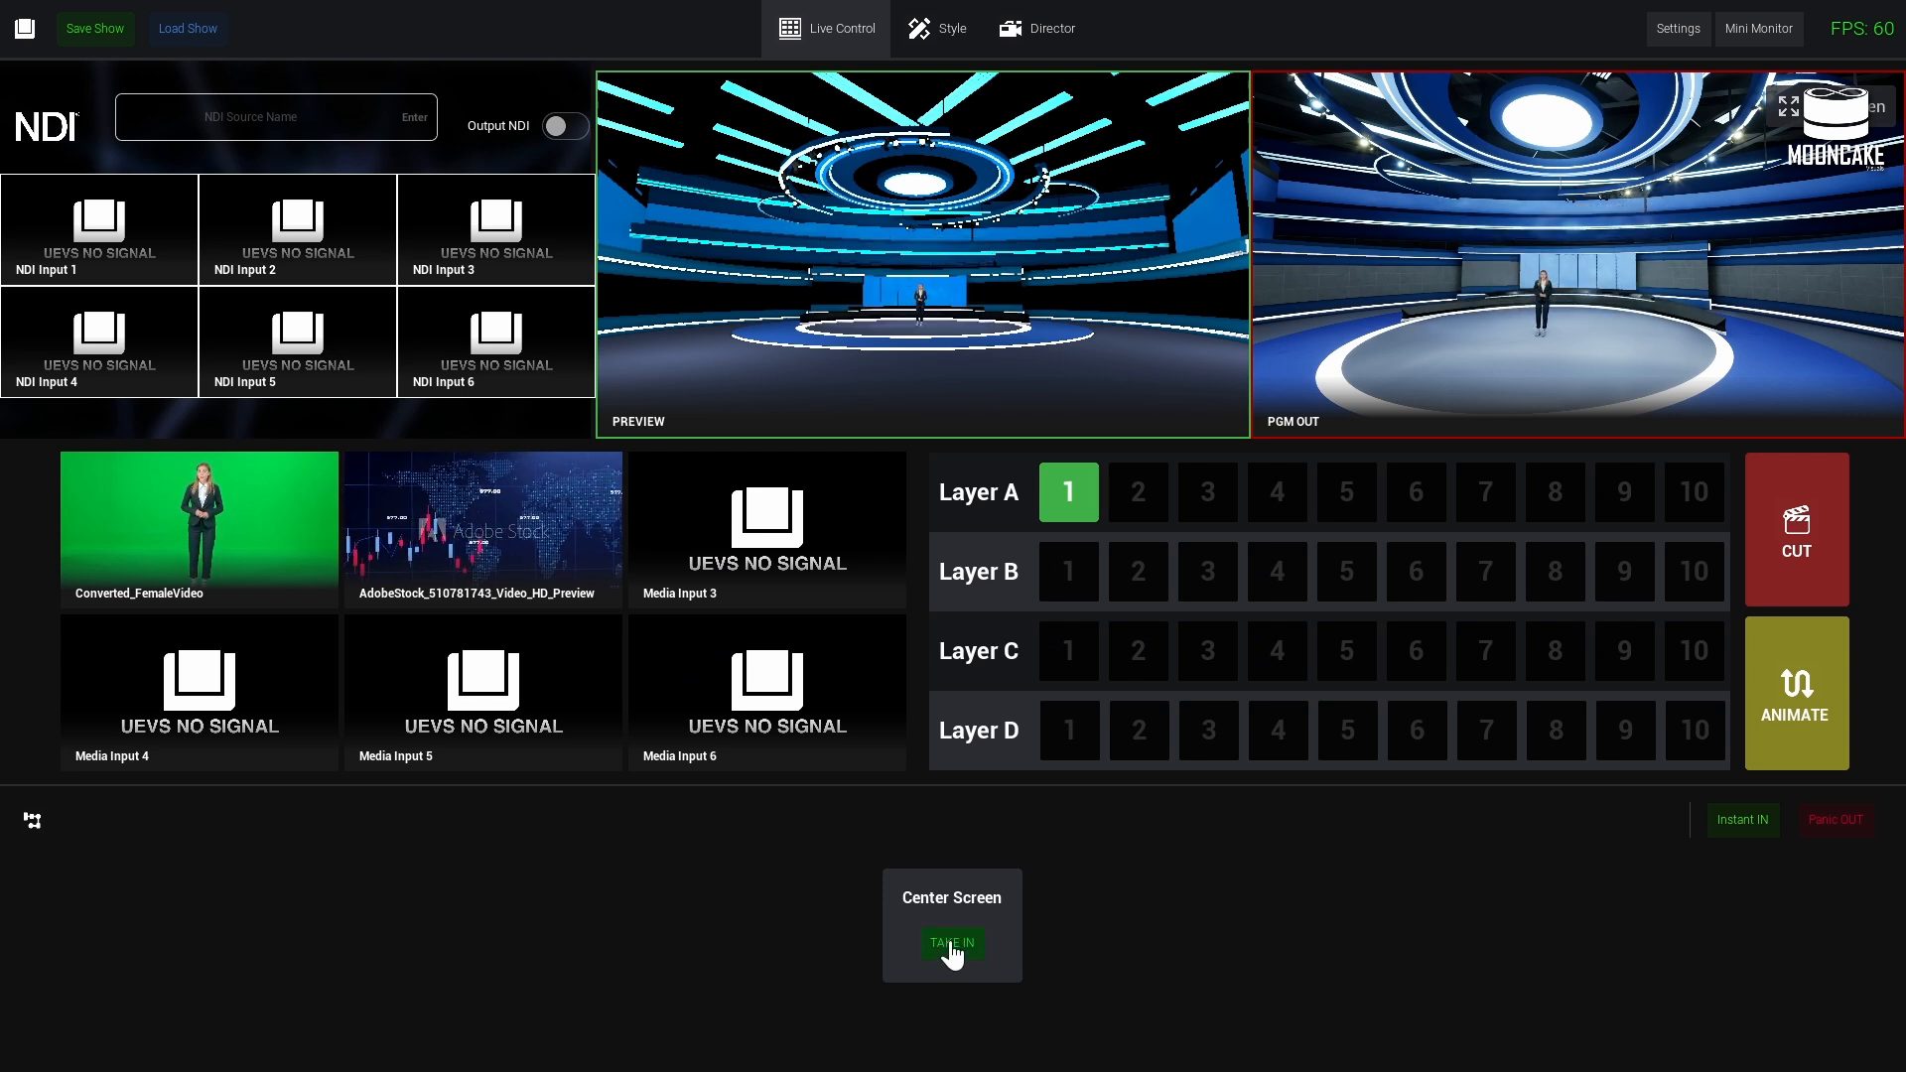
click(952, 943)
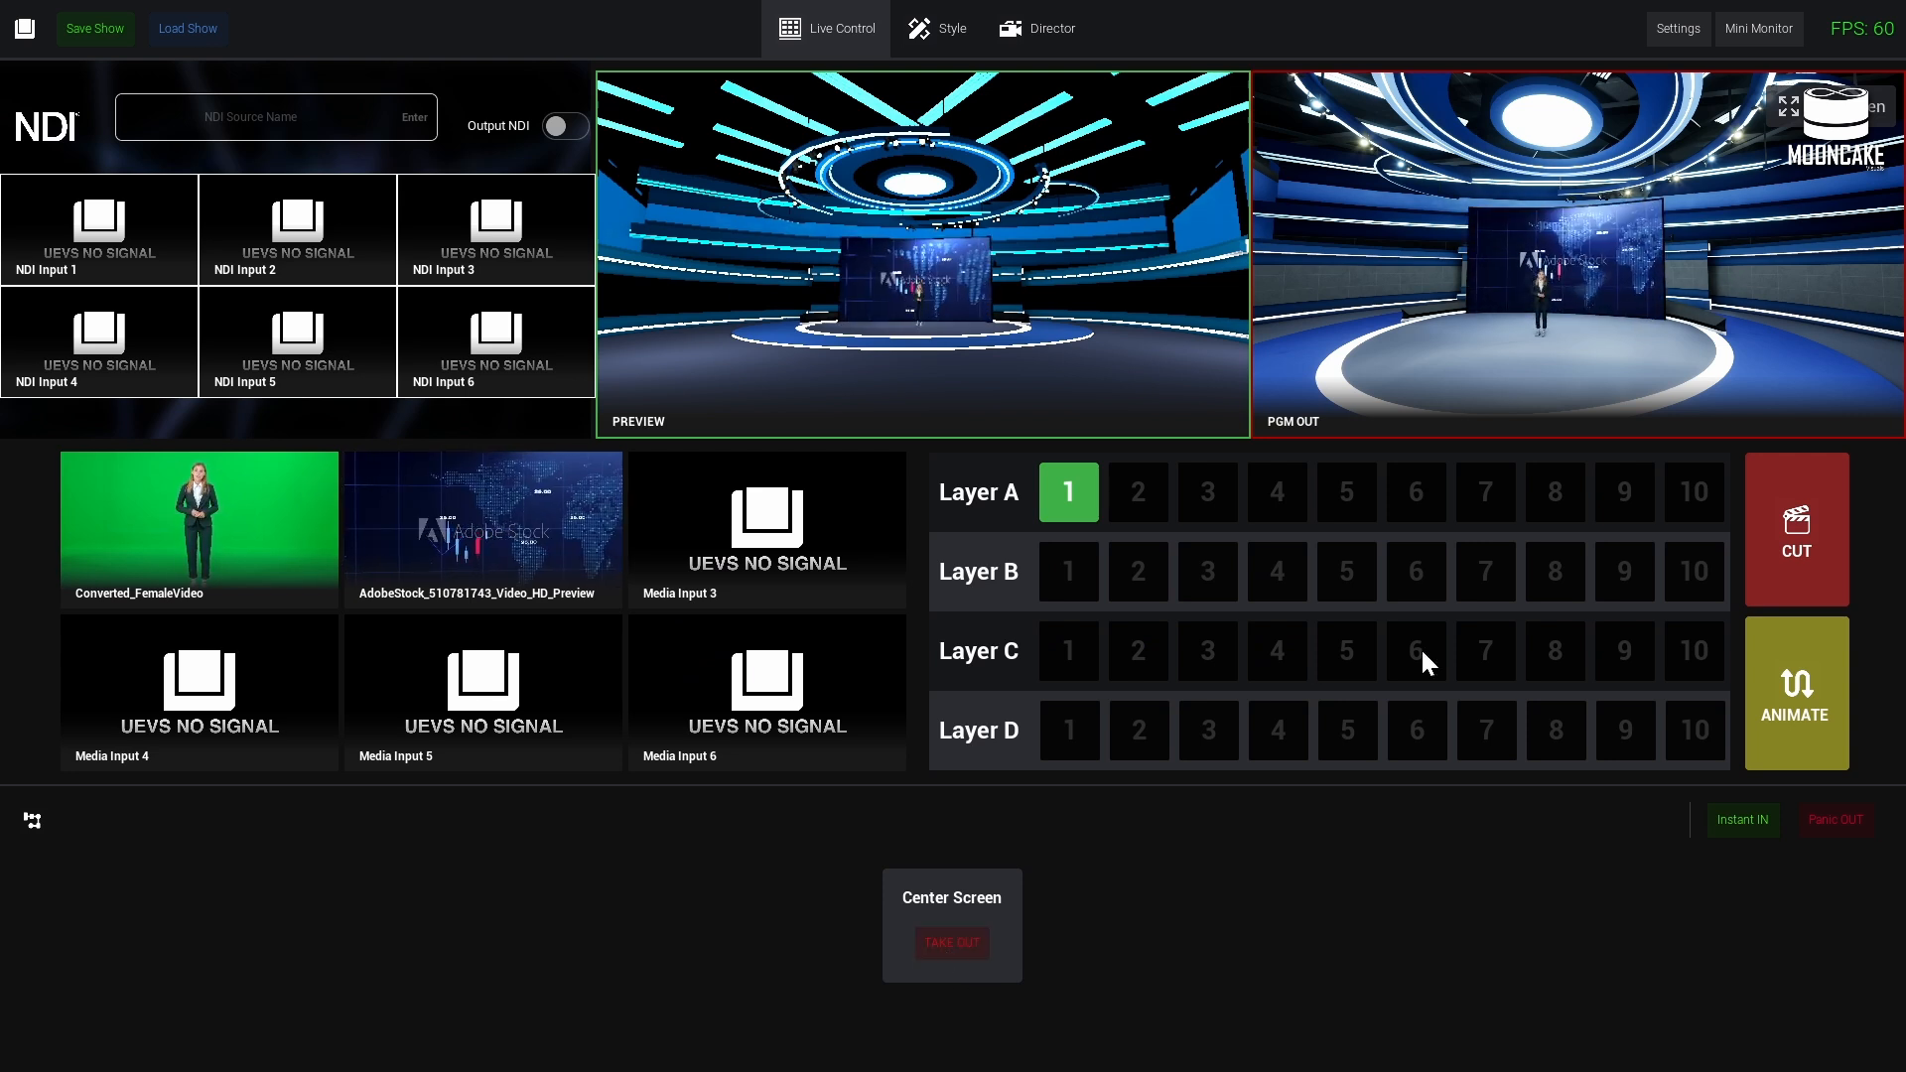
- Place an Adaptable Flat Screen on the floor in front of the grey panelled side wall
click(941, 30)
right_drag(954, 447, 904, 432)
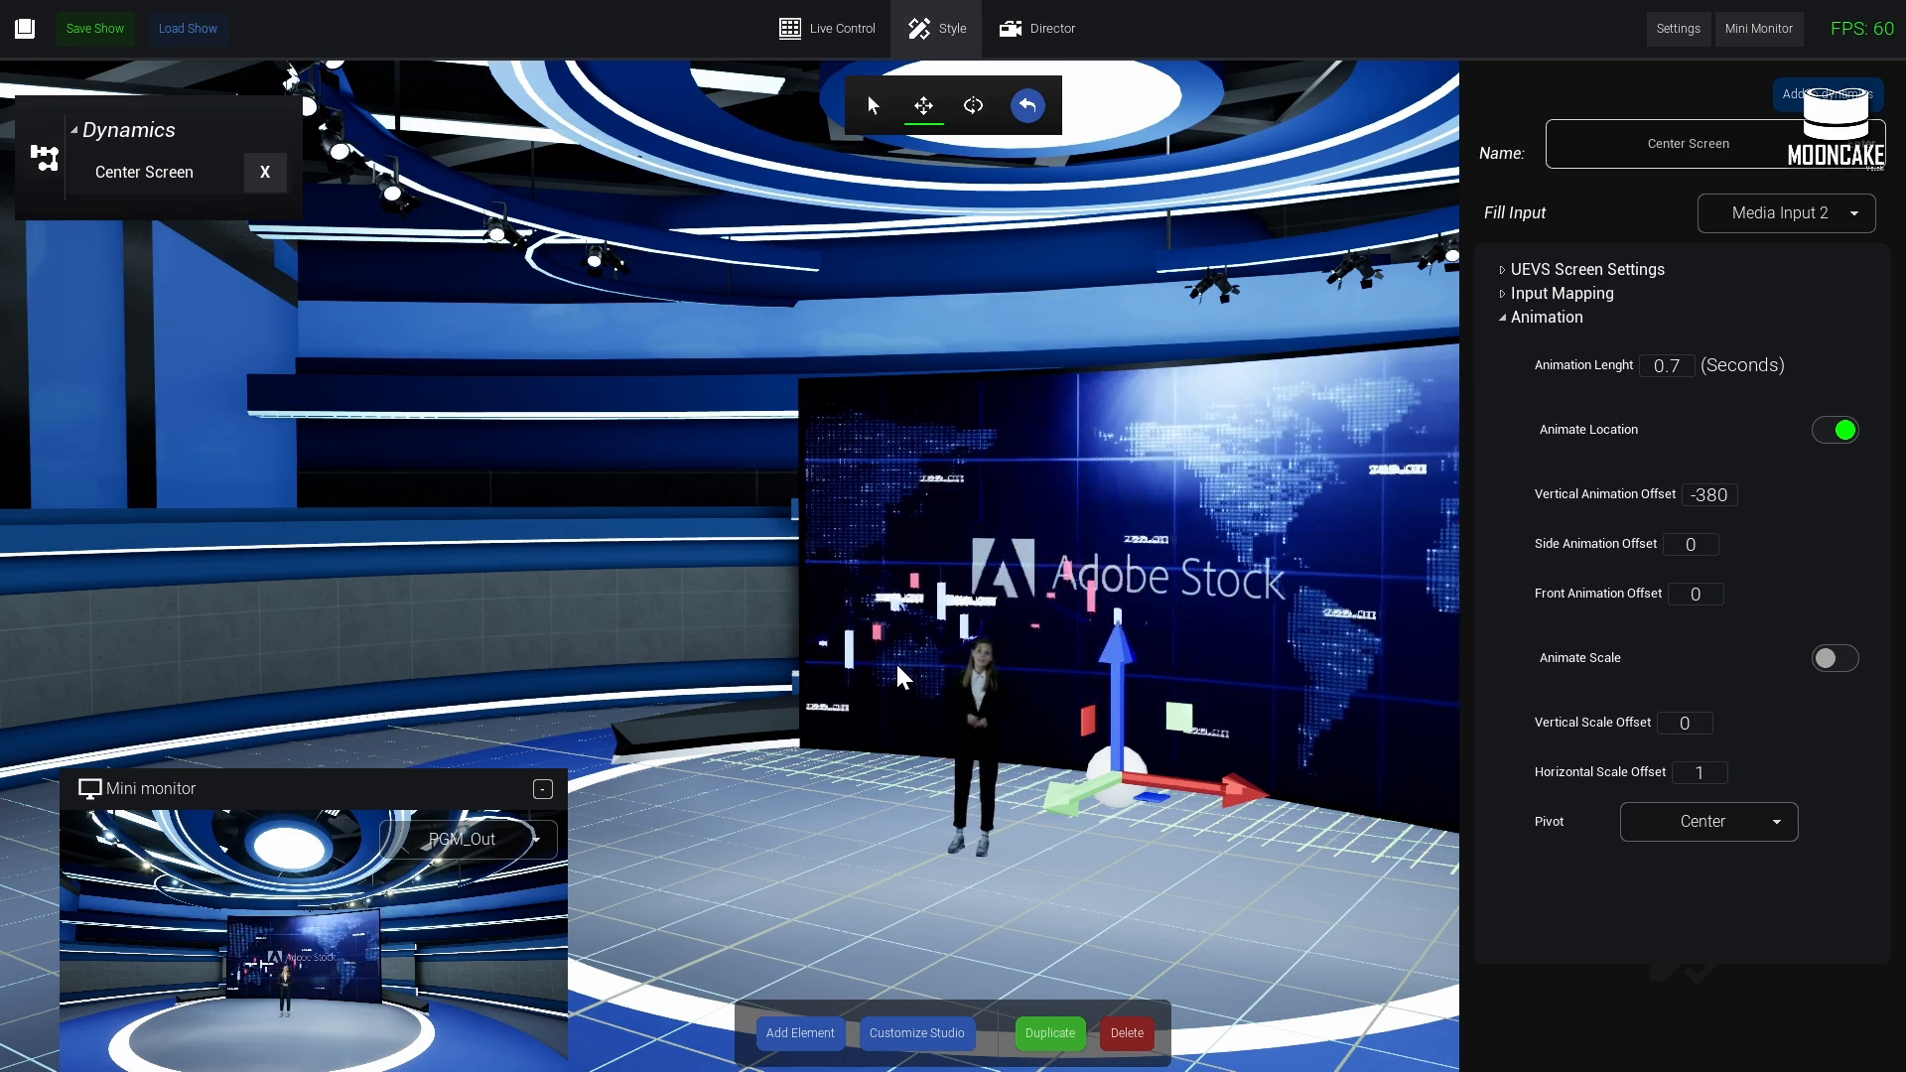
right_drag(1054, 647, 893, 640)
key(w)
key(s)
key(w)
right_drag(178, 482, 284, 481)
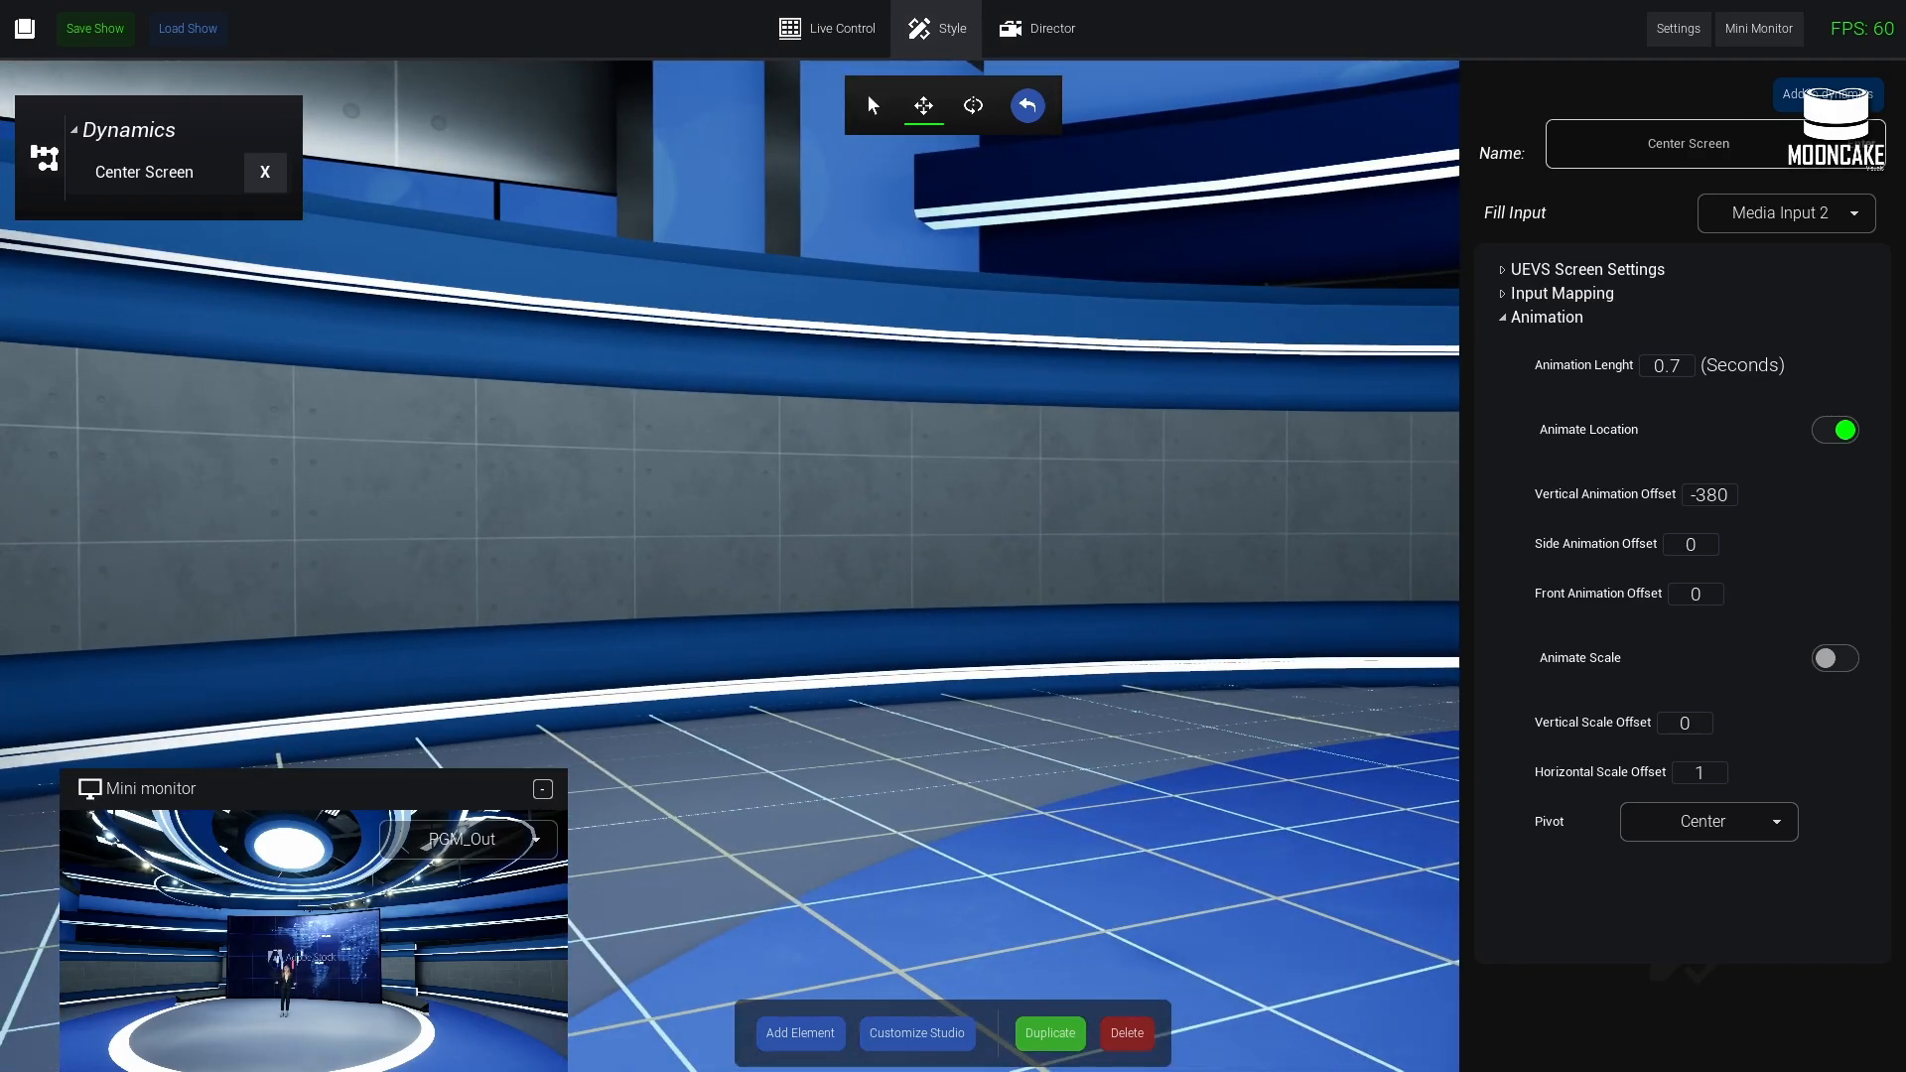
click(800, 1043)
key(s)
right_drag(1092, 417, 1052, 415)
key(w)
right_drag(1068, 689, 1062, 689)
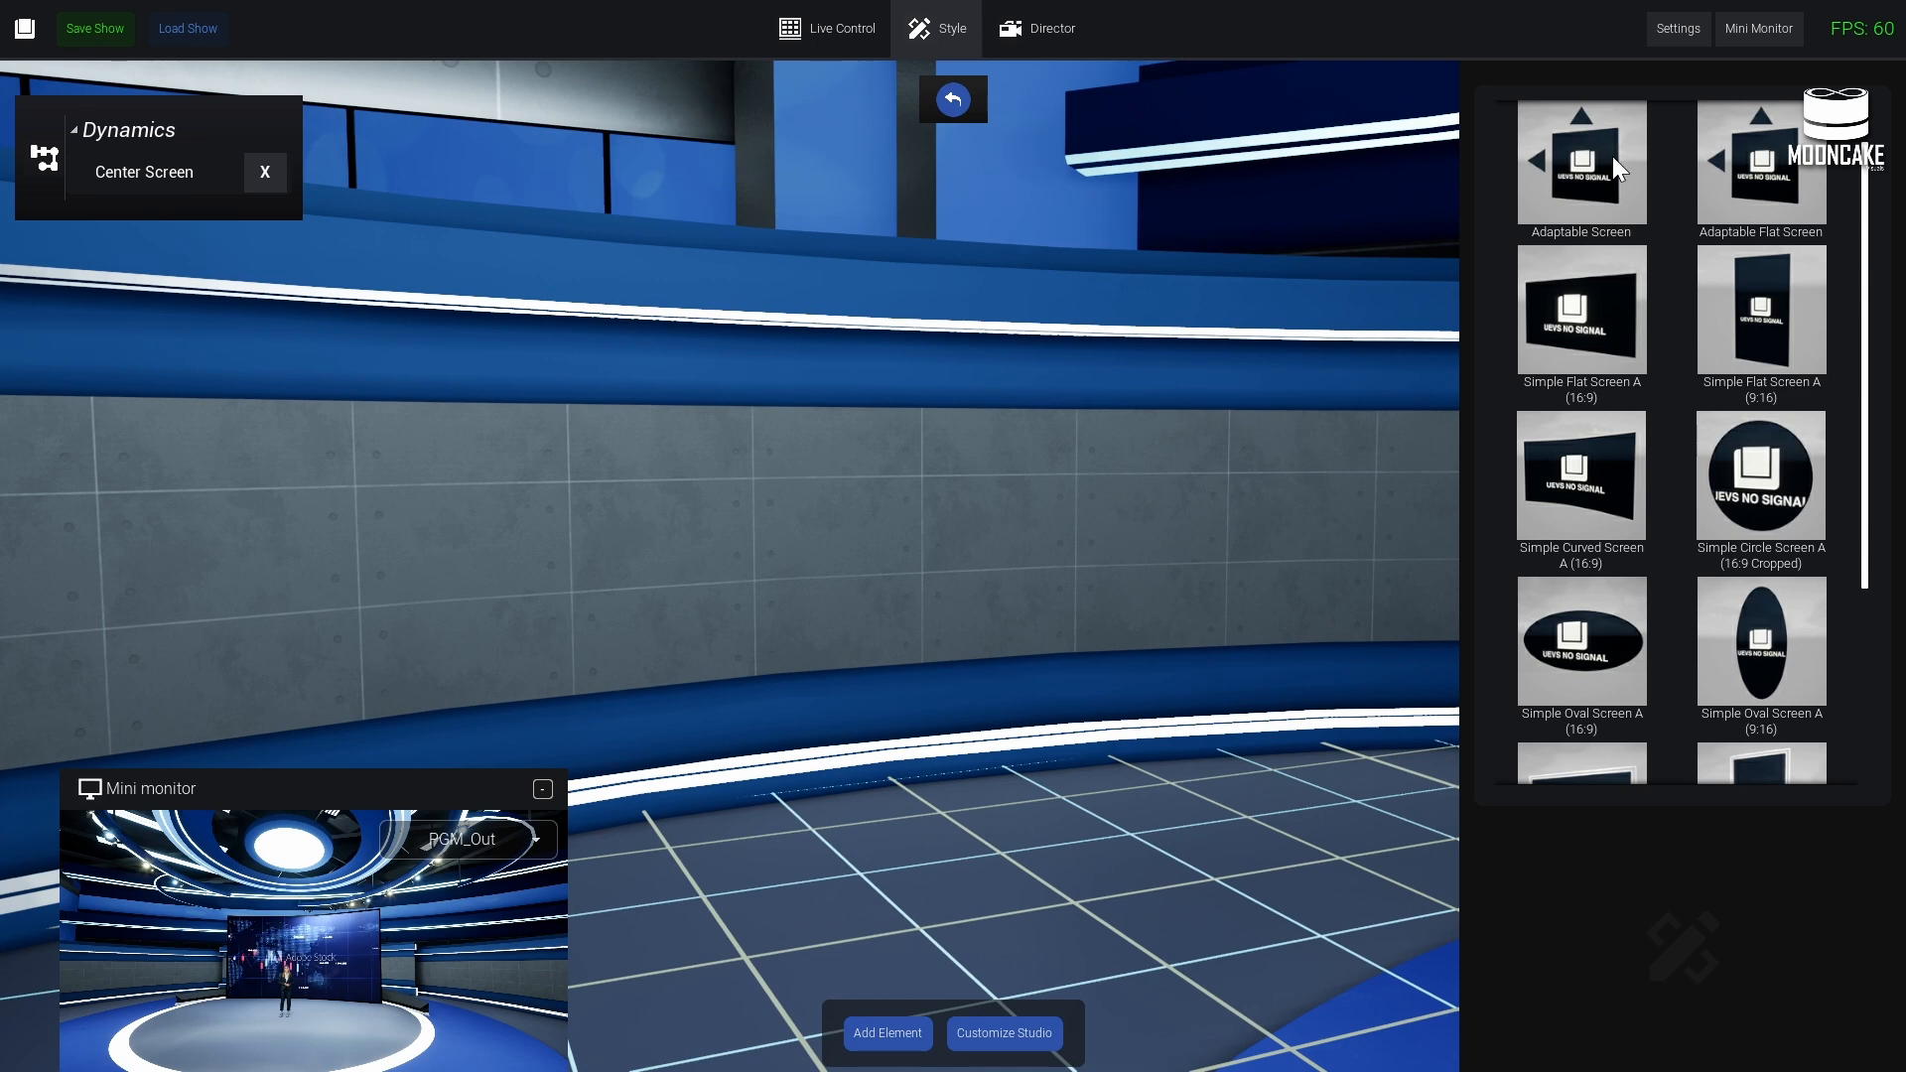
drag(1771, 193, 888, 826)
- Rotate the adaptable flat screen to line up with the side wall and move it across the floor
click(975, 107)
drag(919, 933, 1013, 943)
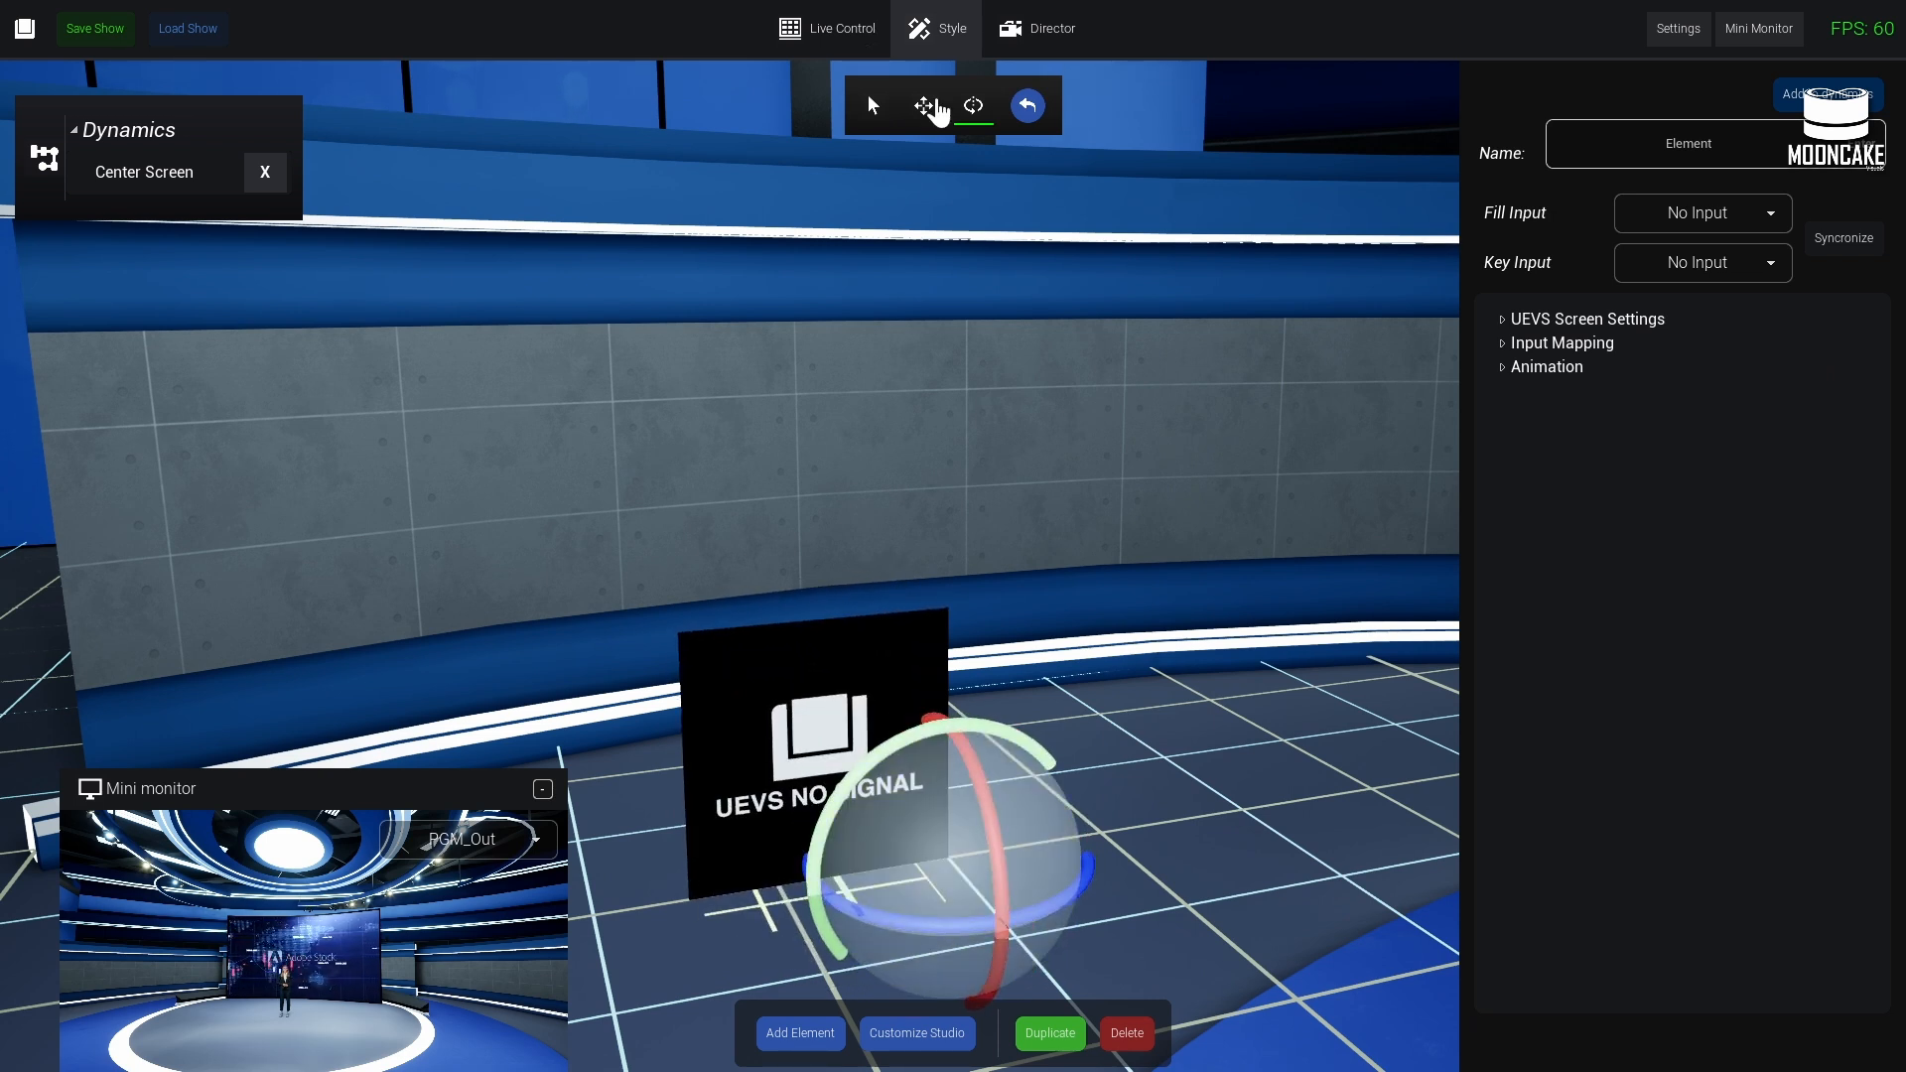
click(926, 109)
drag(1020, 879, 939, 753)
right_drag(939, 753, 1016, 713)
key(w)
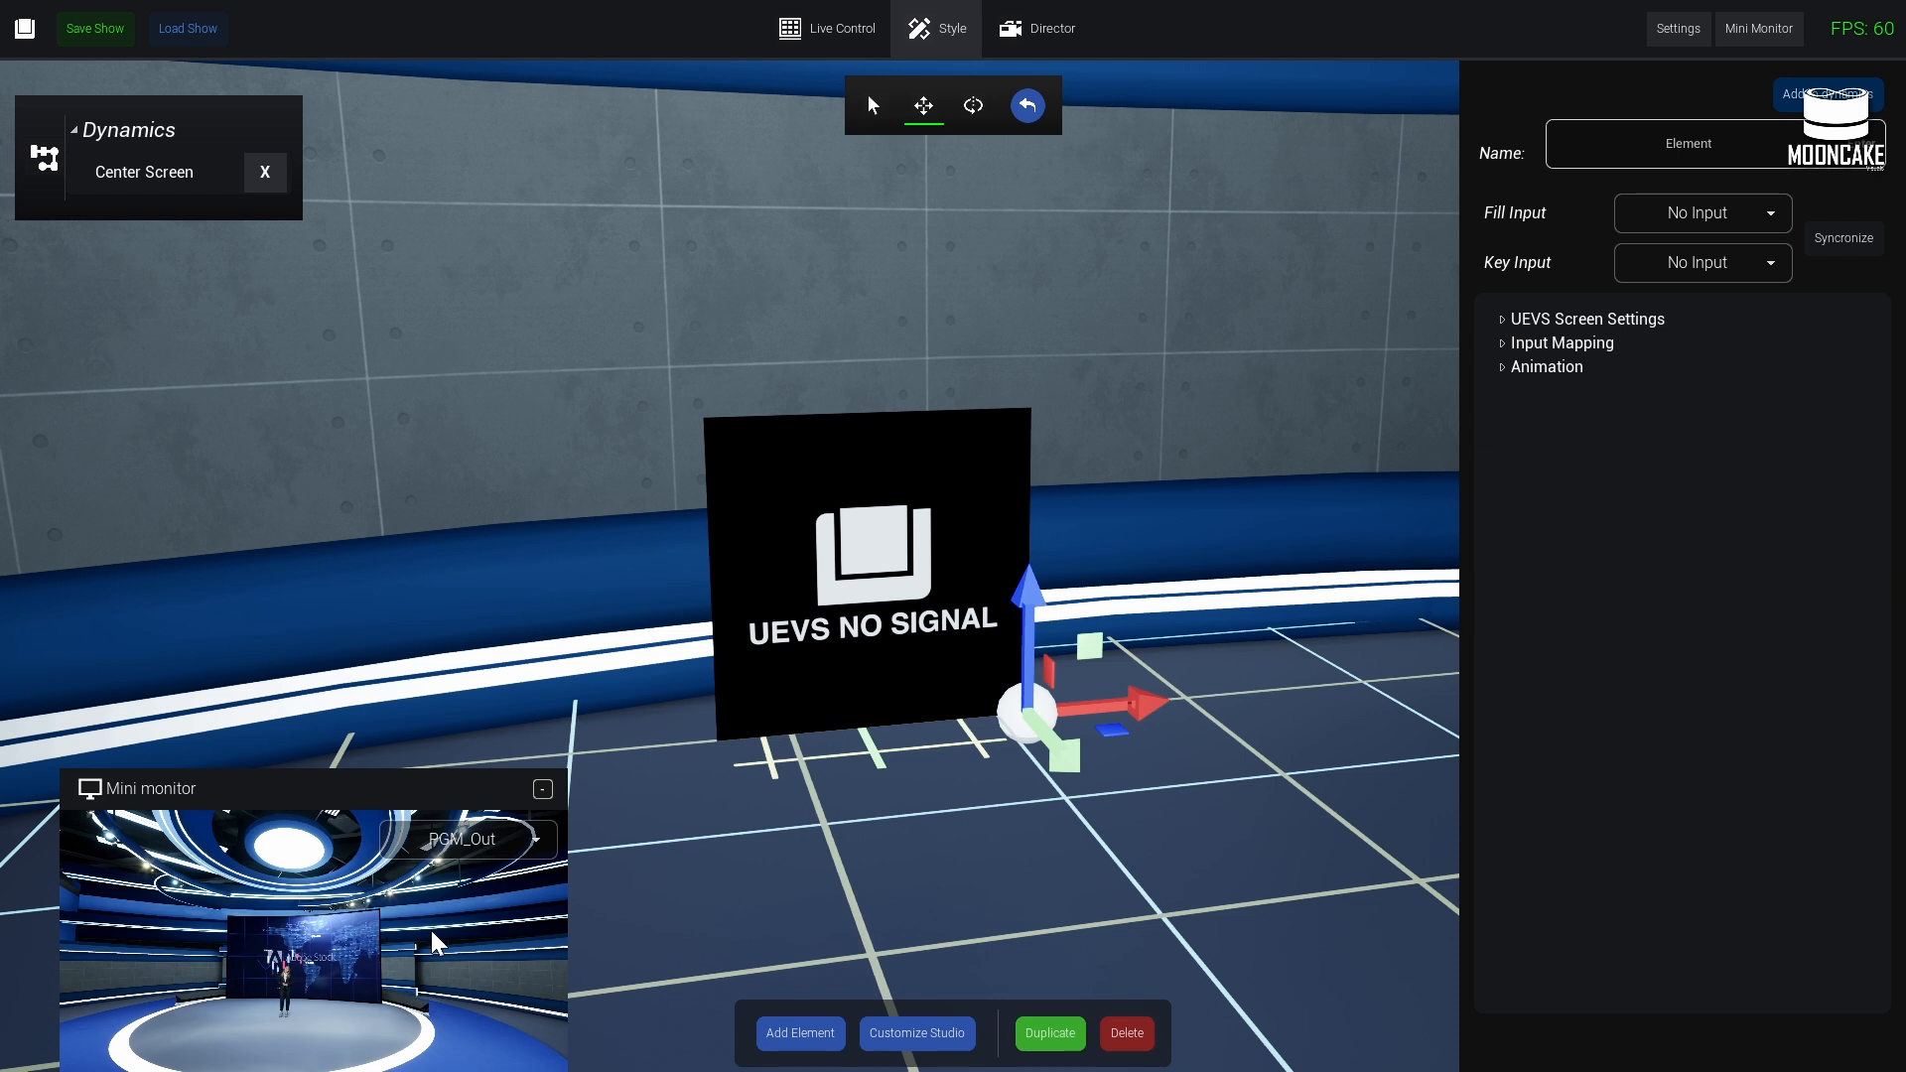
- Enable Use Texture As Input for the adaptable flat screen and import DualElementC.jpg as a texture named Dual Element C
click(1509, 319)
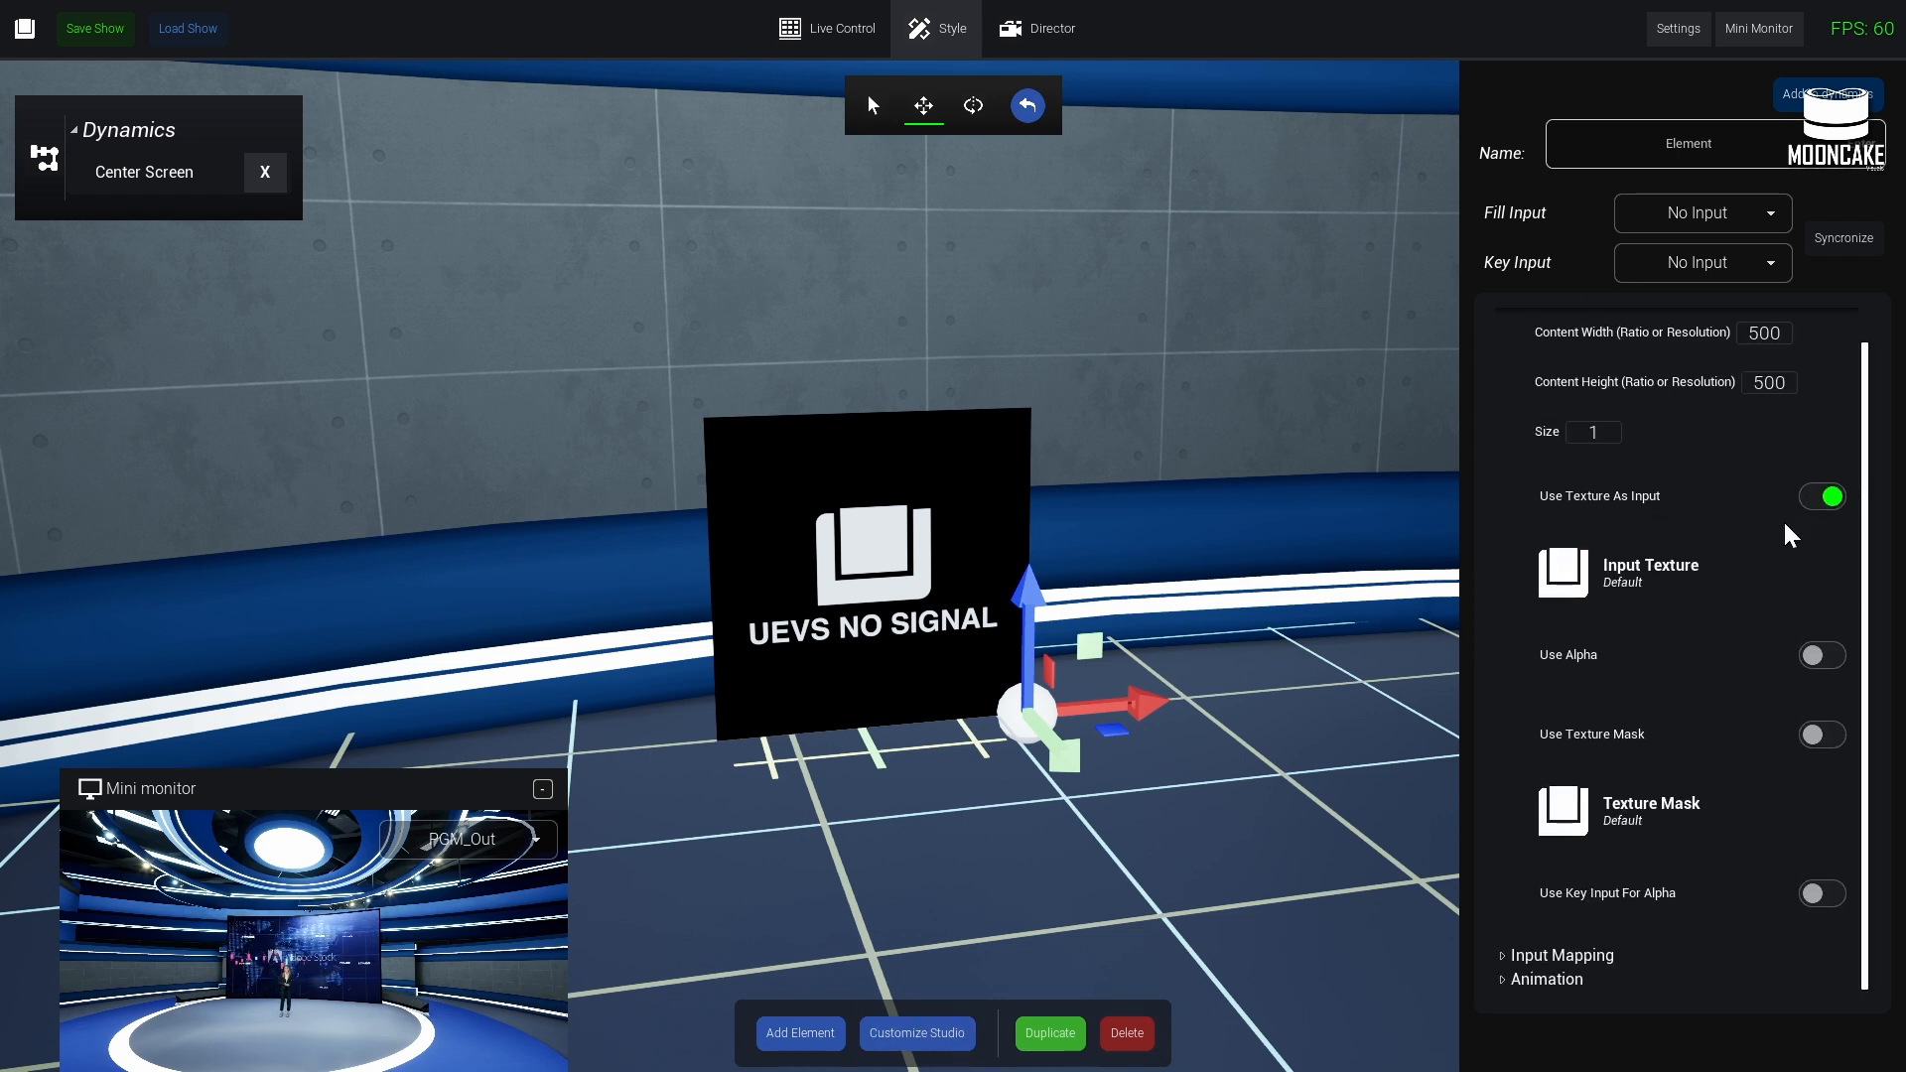
click(1554, 580)
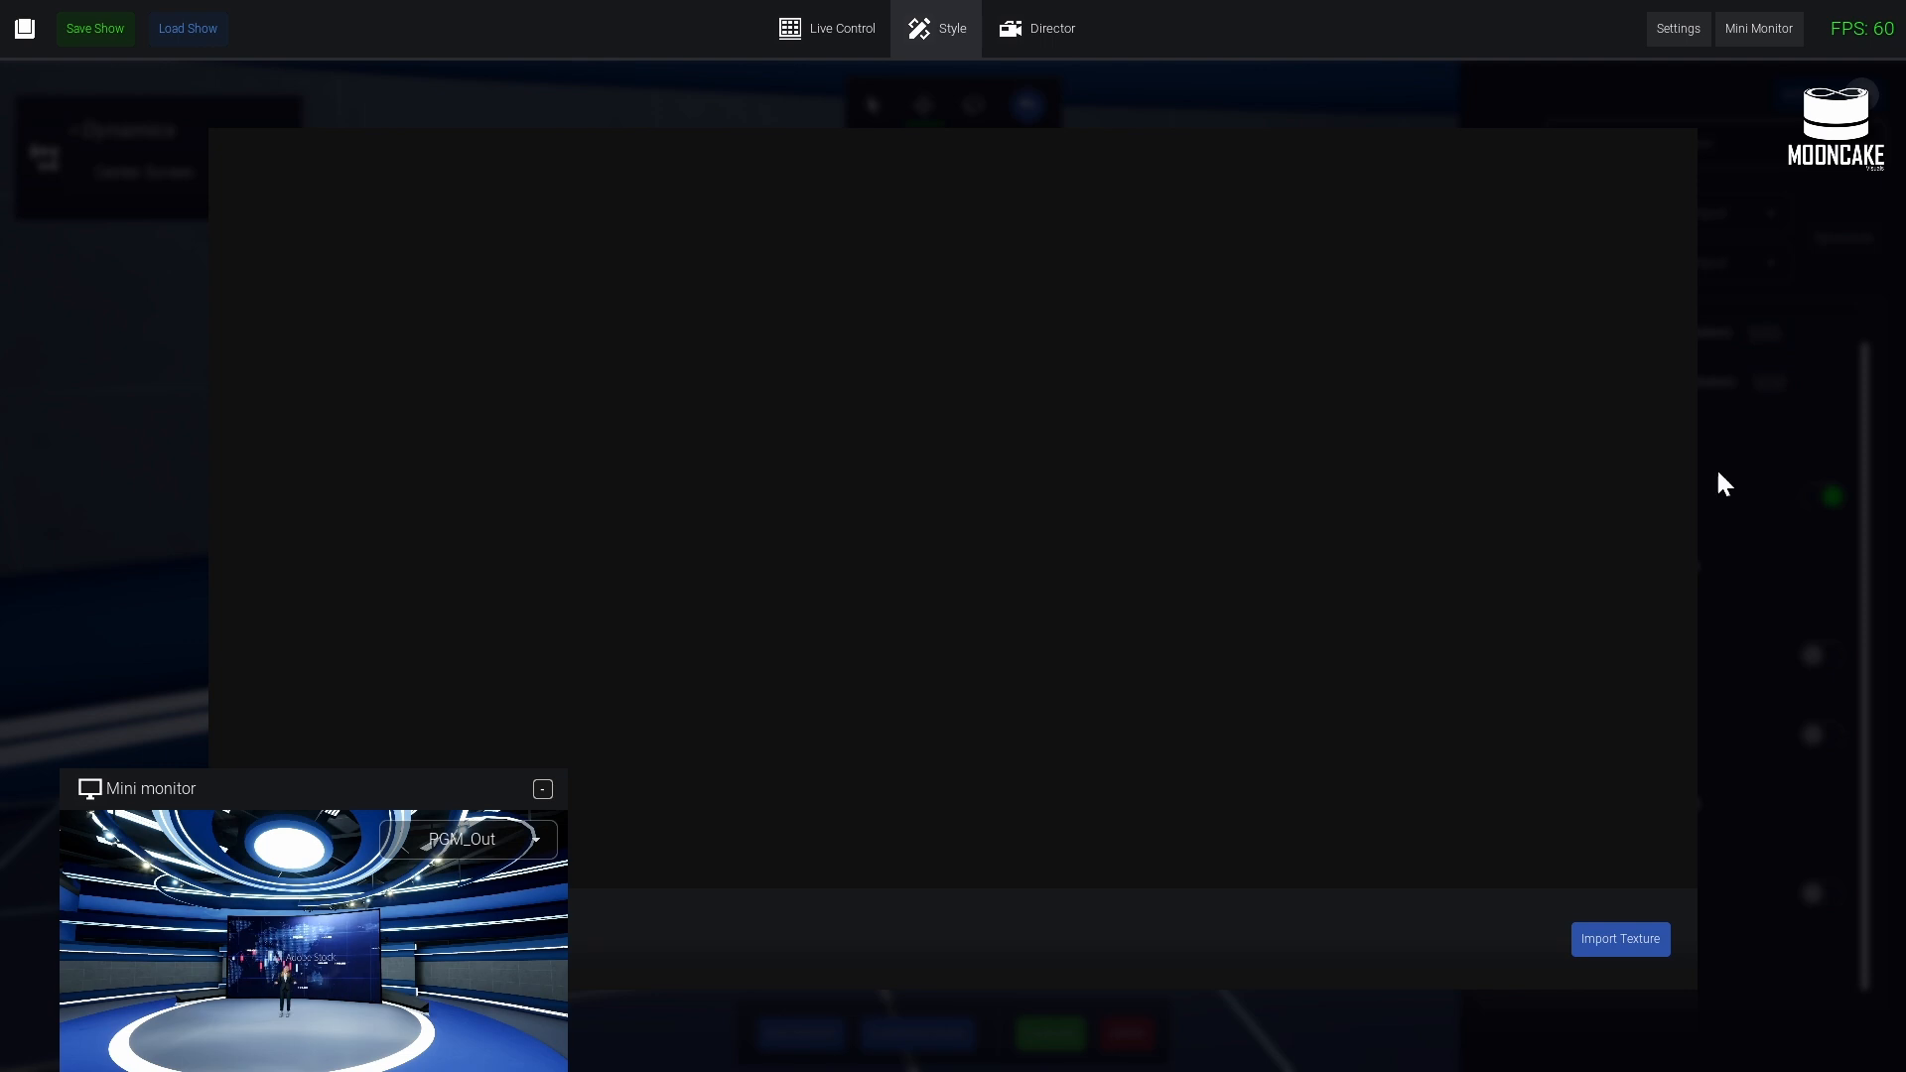
click(543, 789)
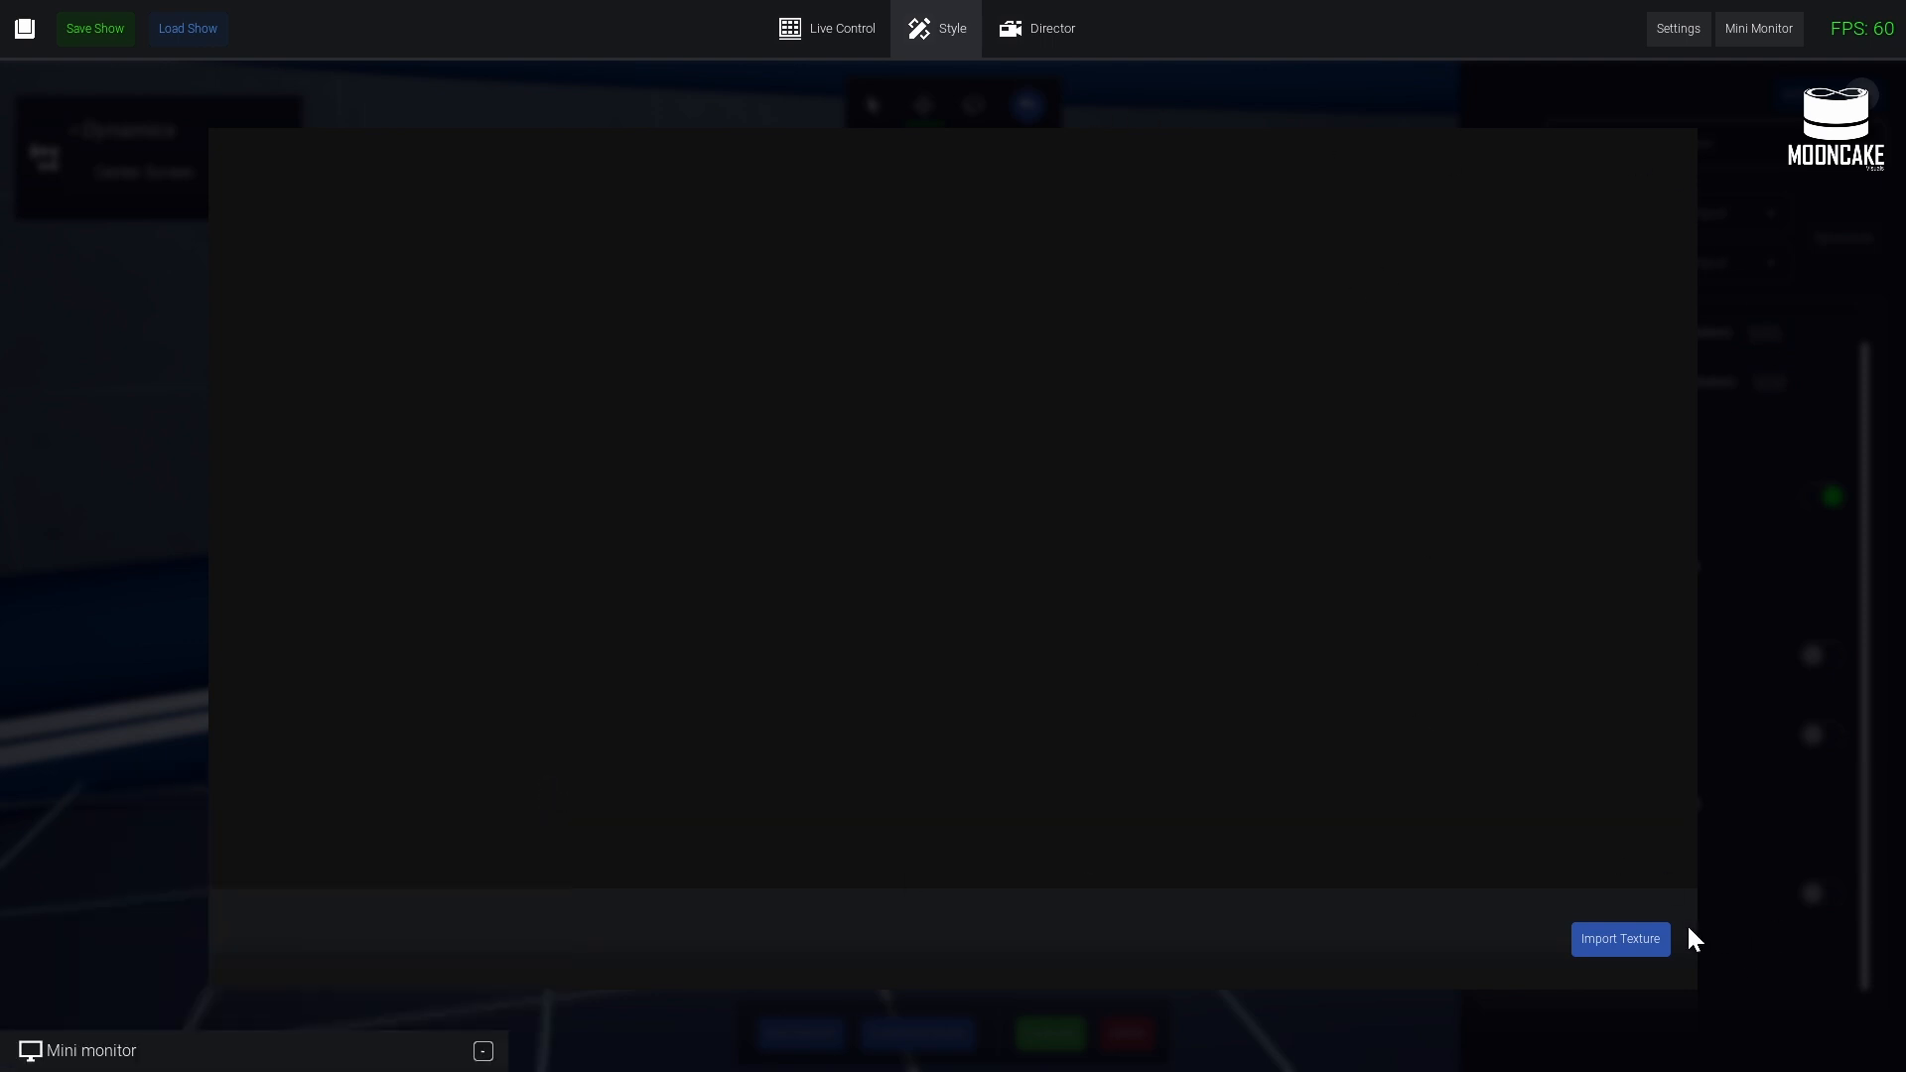
click(1620, 939)
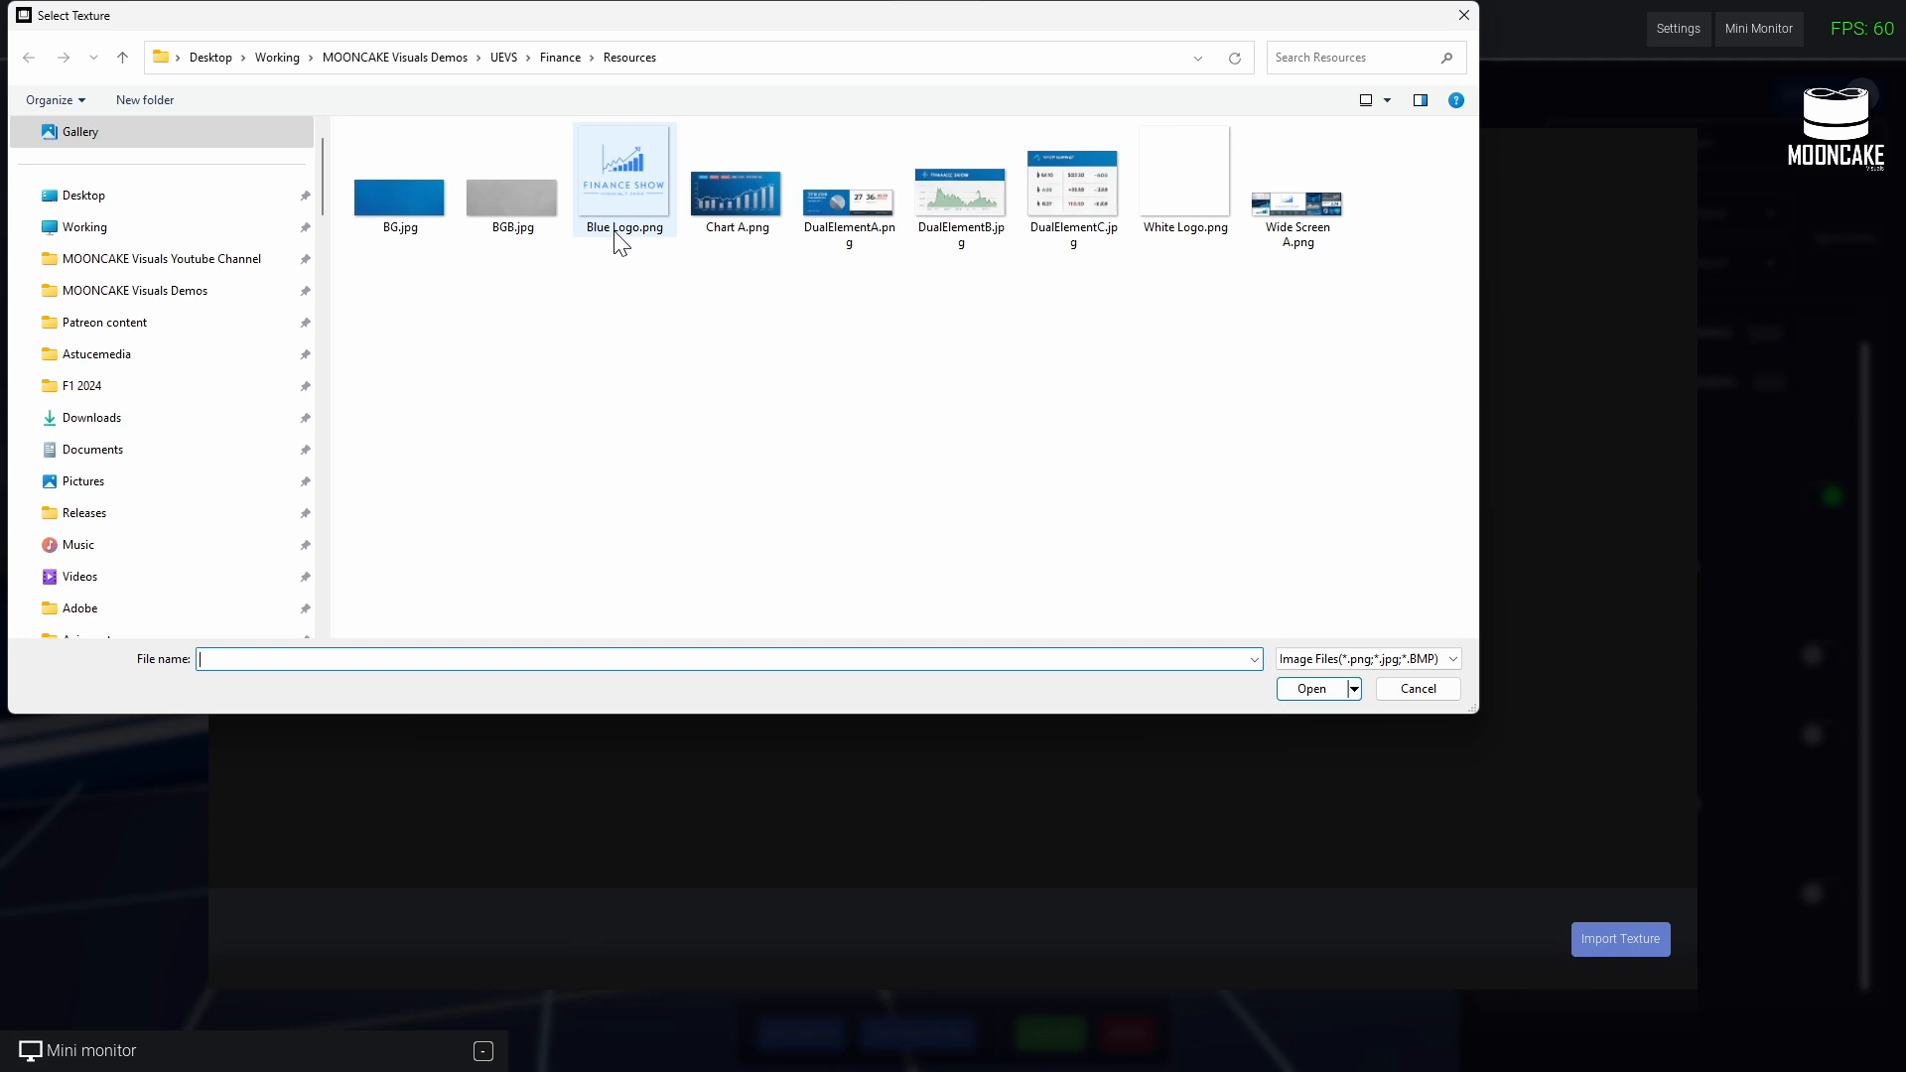
double_click(1081, 175)
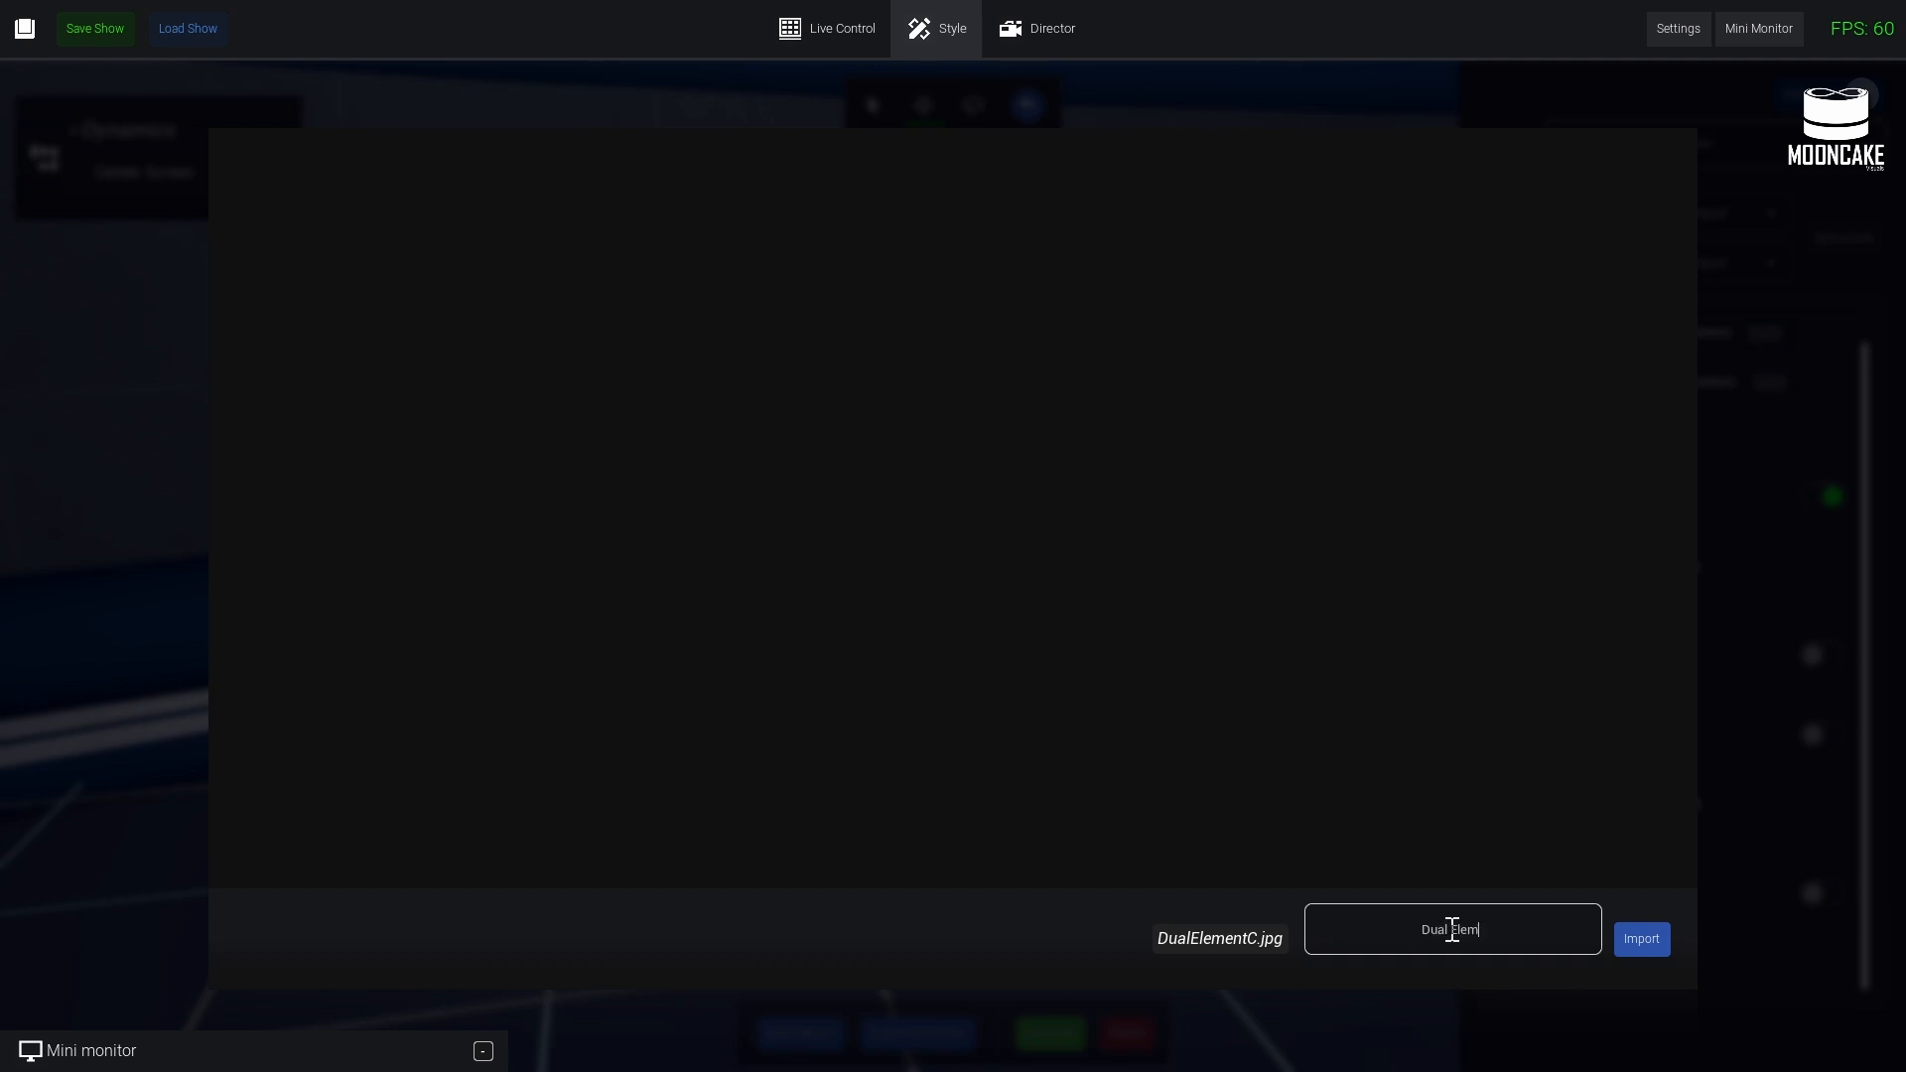
click(1628, 940)
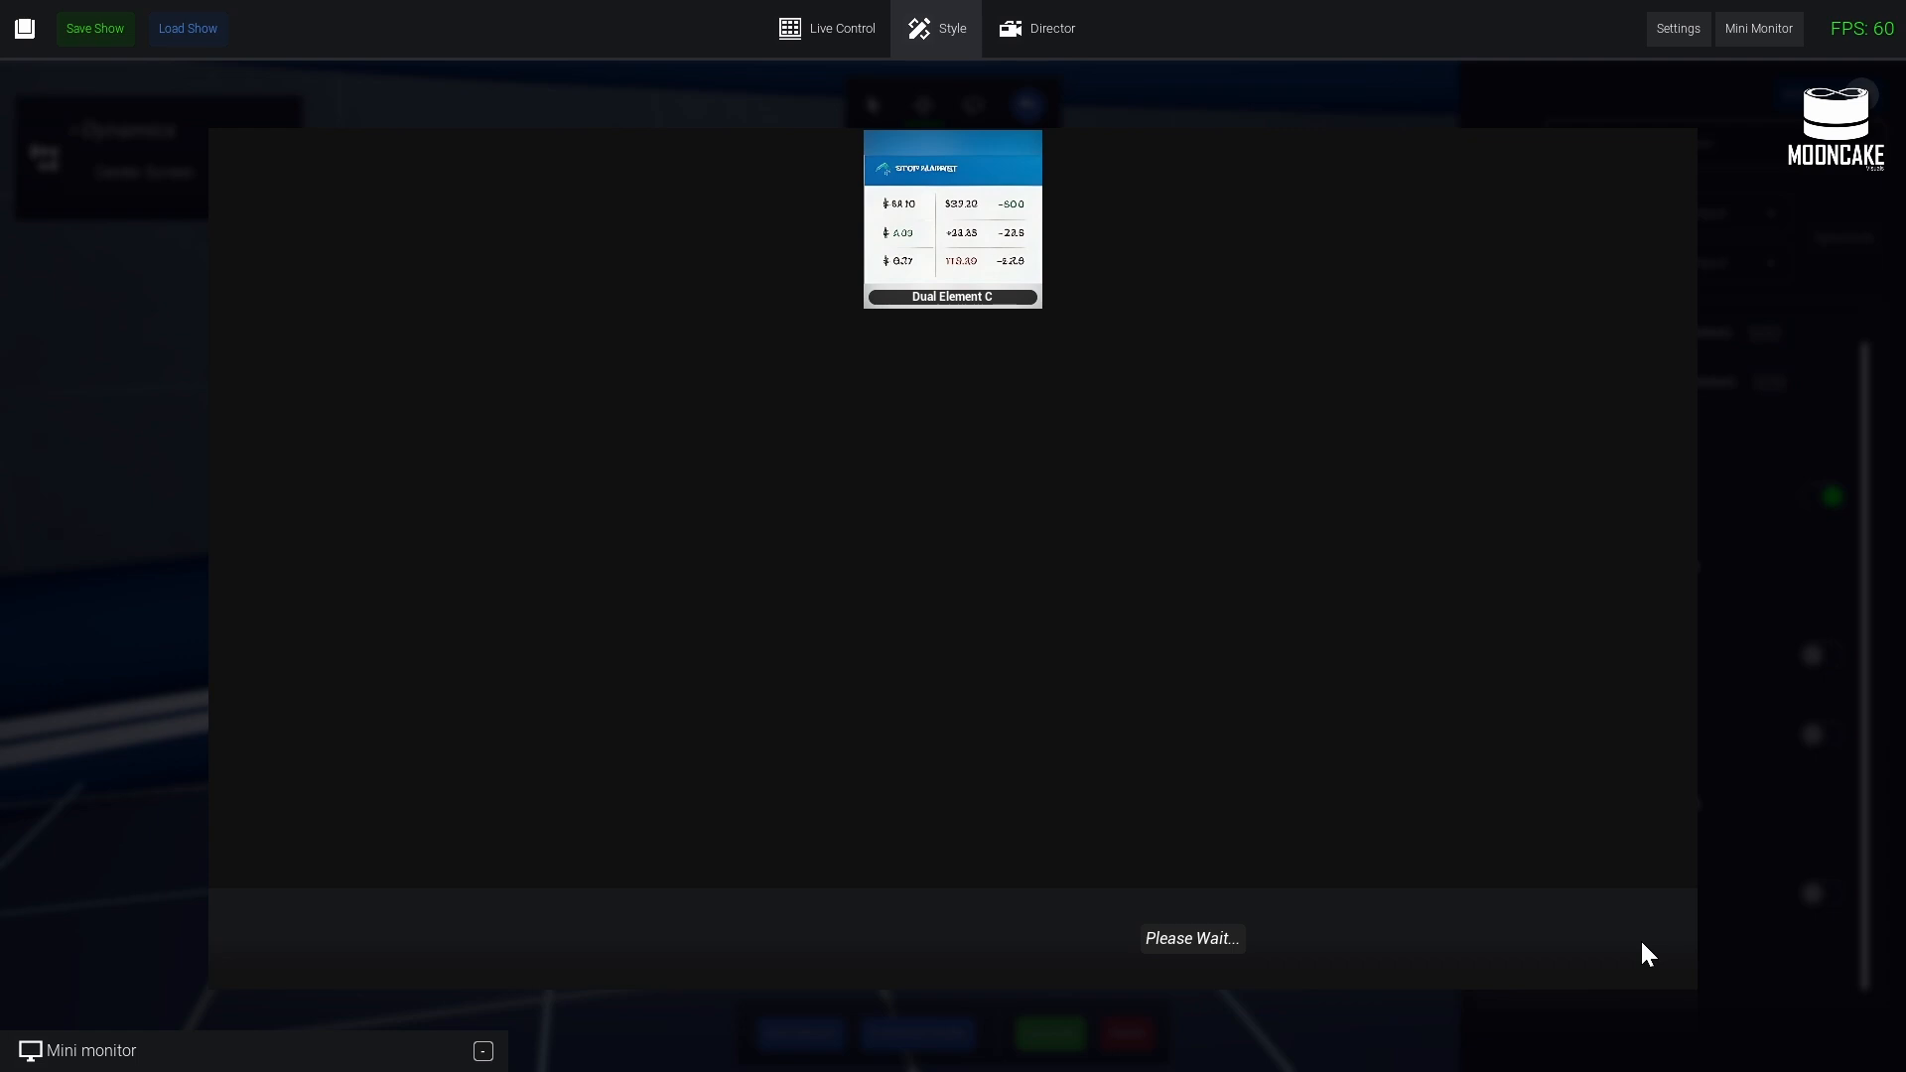
- Assign the Dual Element C texture to the flat screen and save the show as Finance Show
click(969, 255)
right_drag(1139, 520, 1141, 523)
click(80, 30)
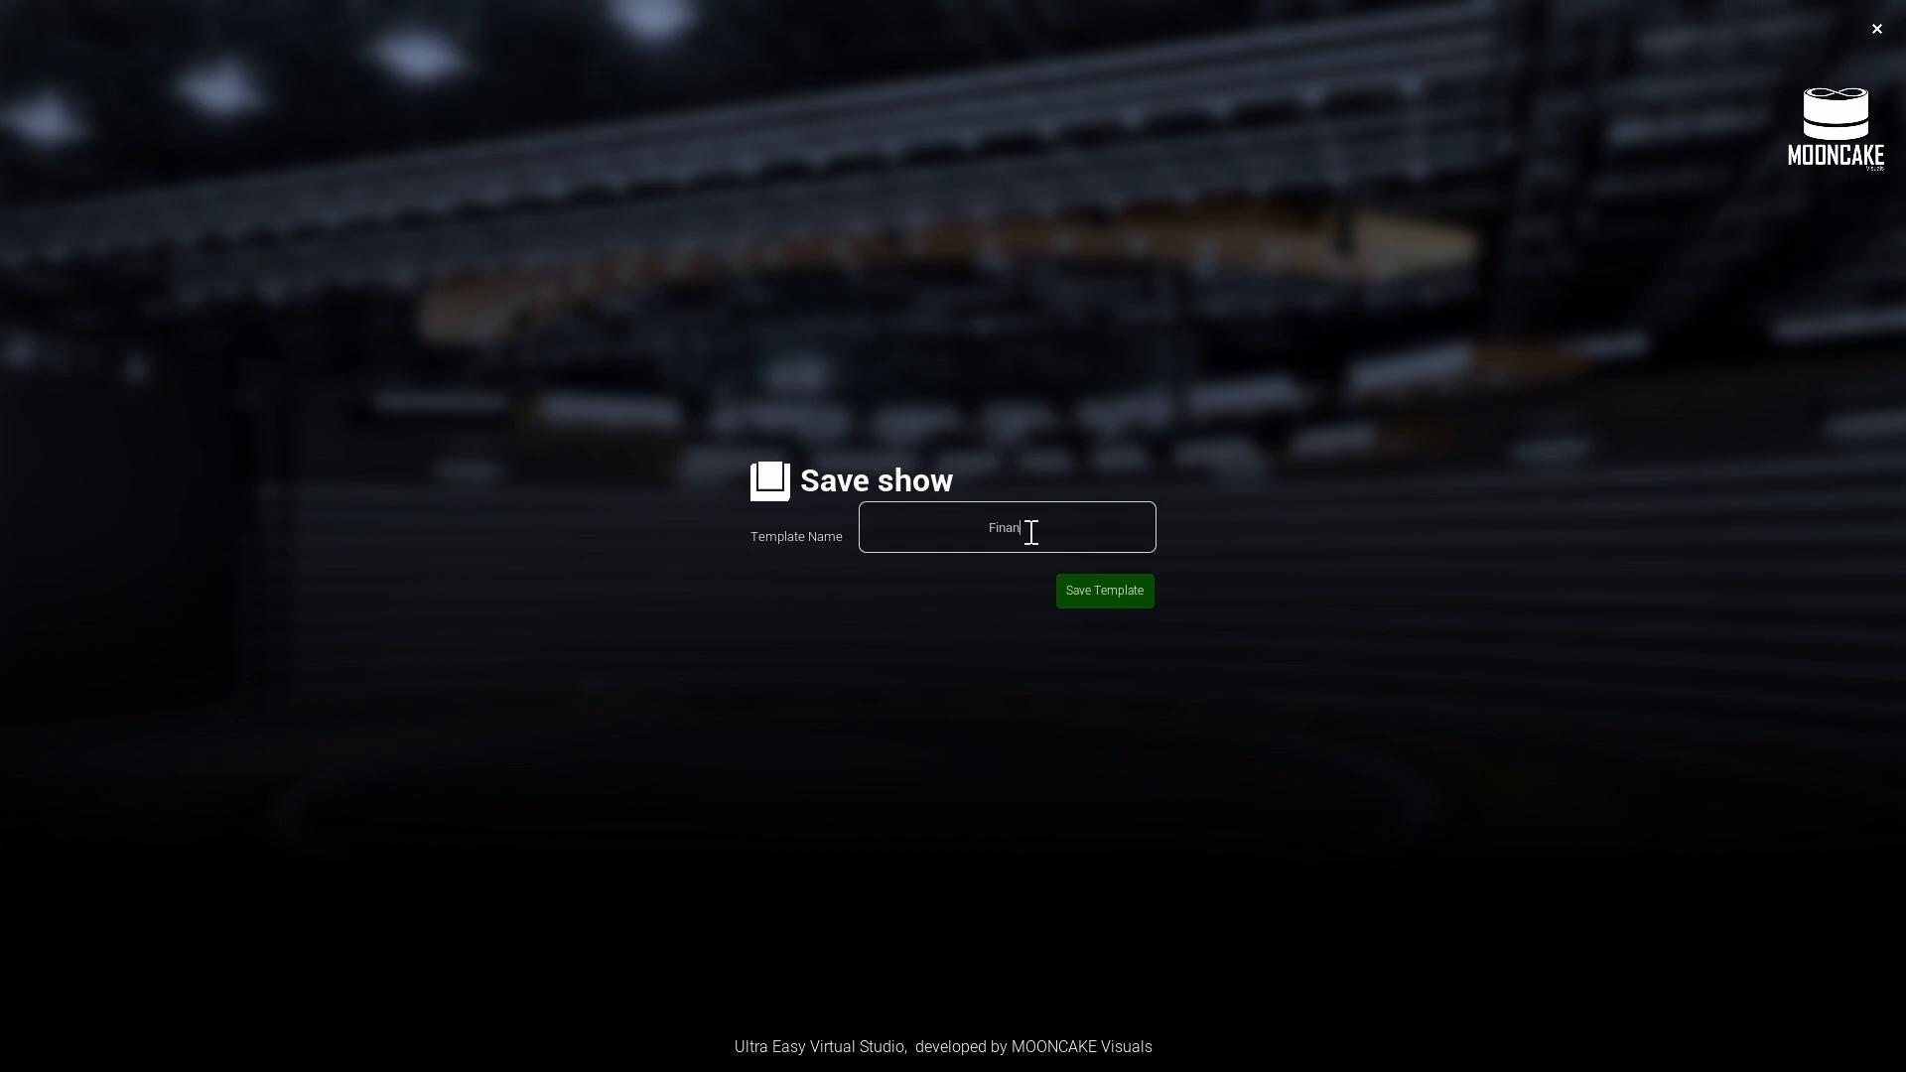
click(1118, 602)
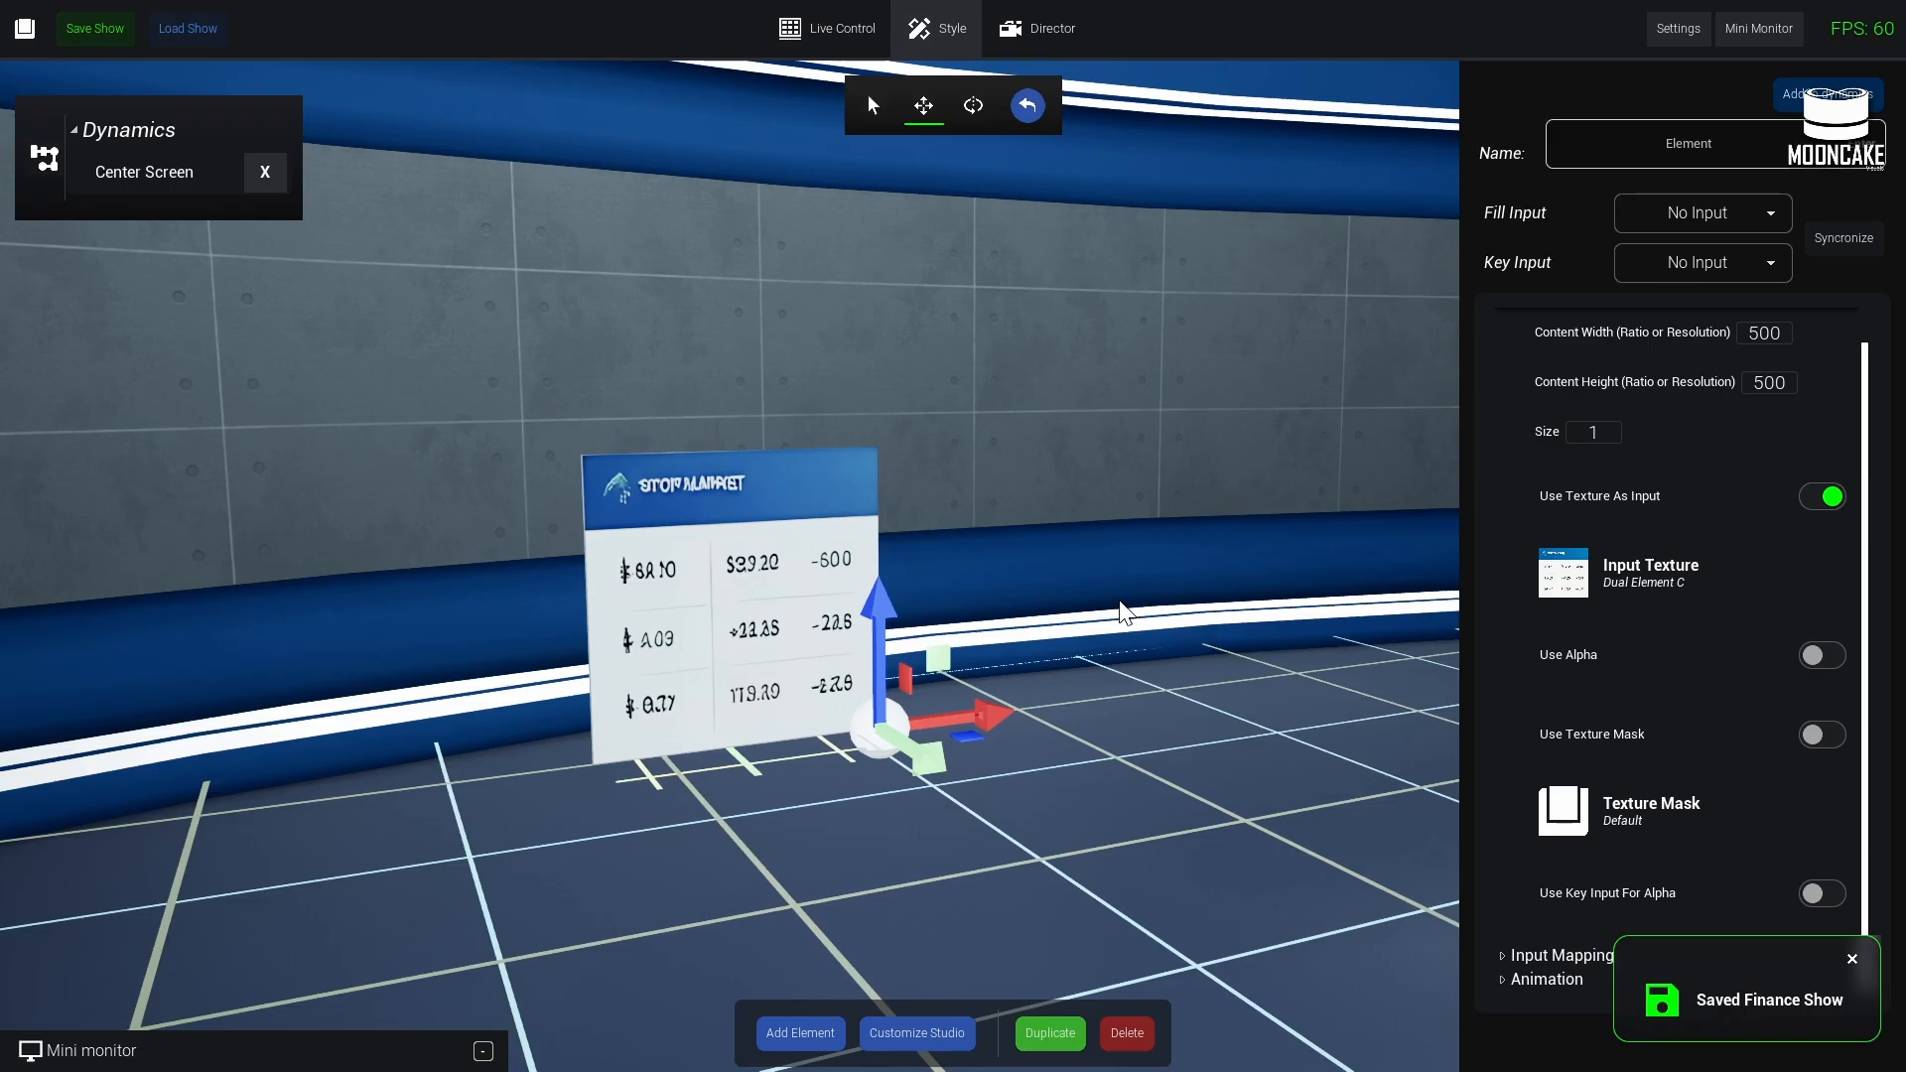
- Review the Input Mapping options available for the textured flat screen
right_drag(1119, 602, 1119, 584)
key(w)
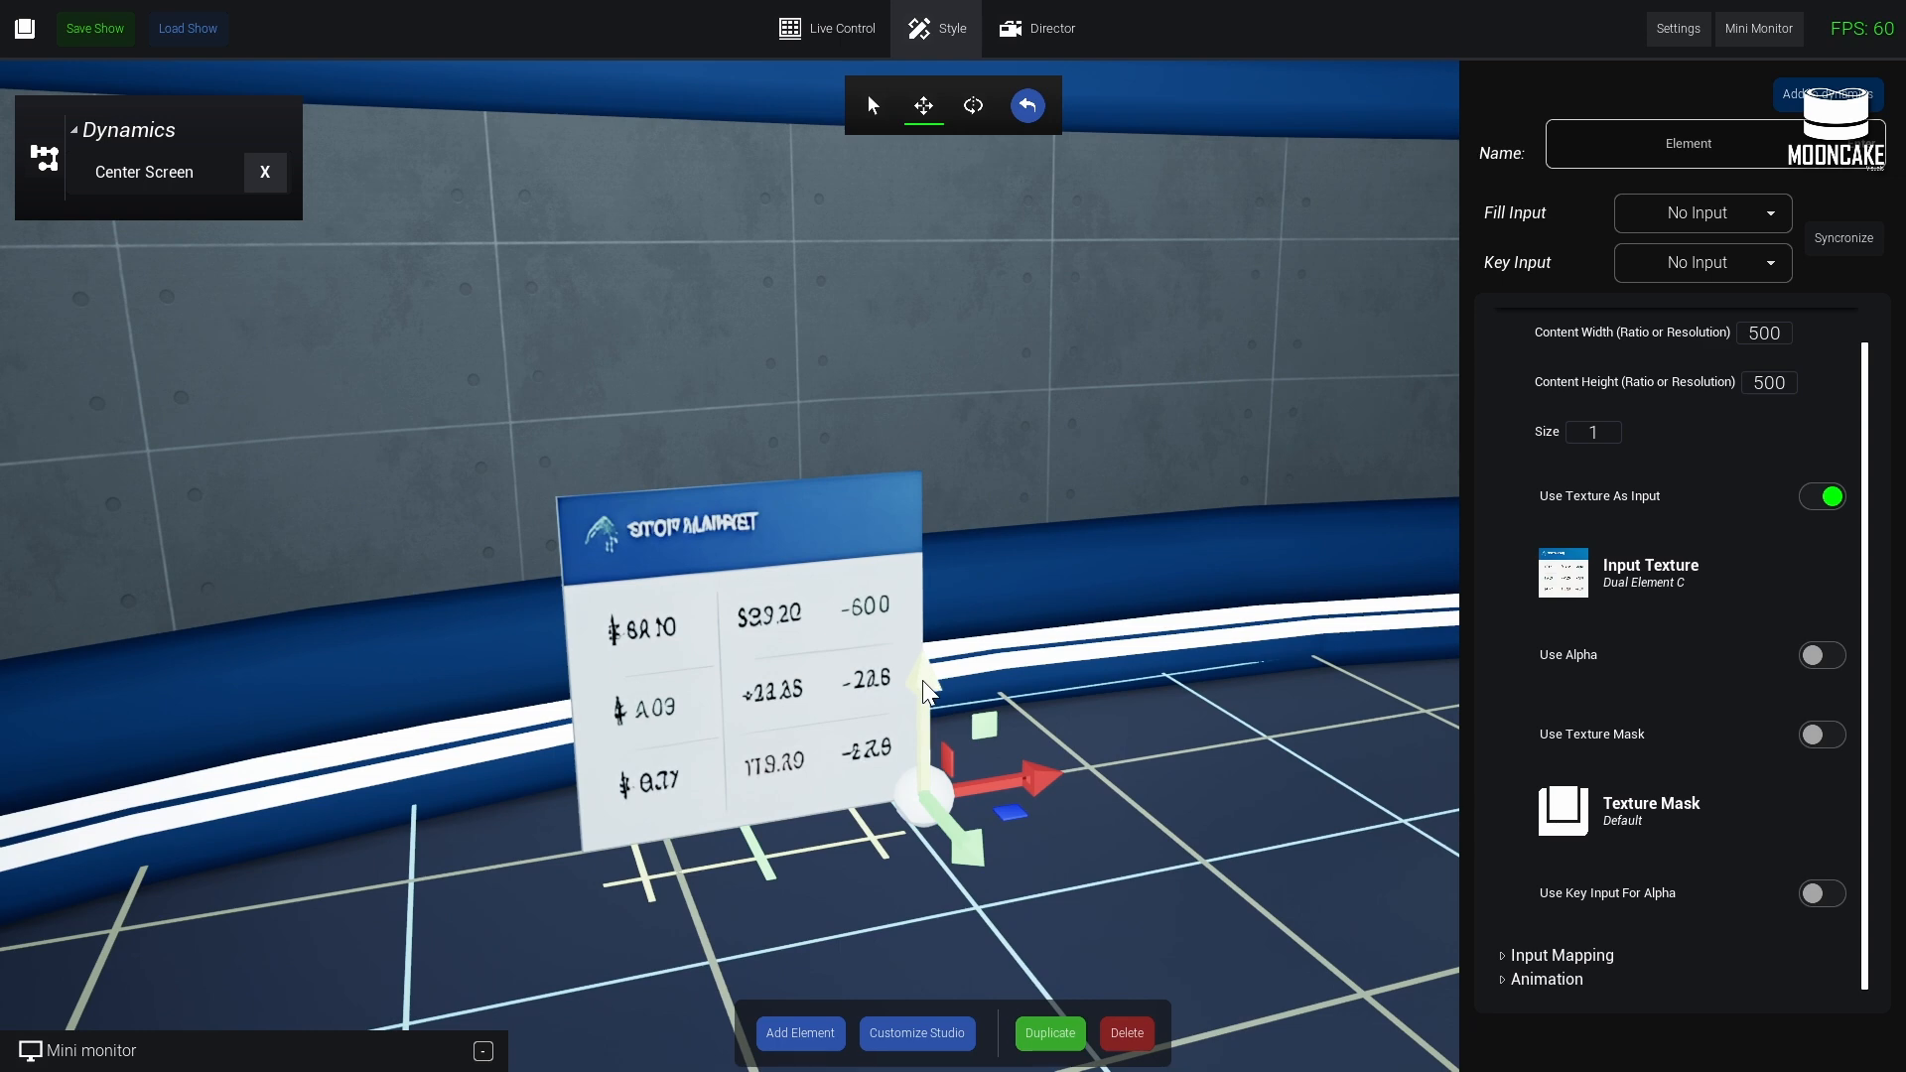
scroll(1676, 640, down, 3)
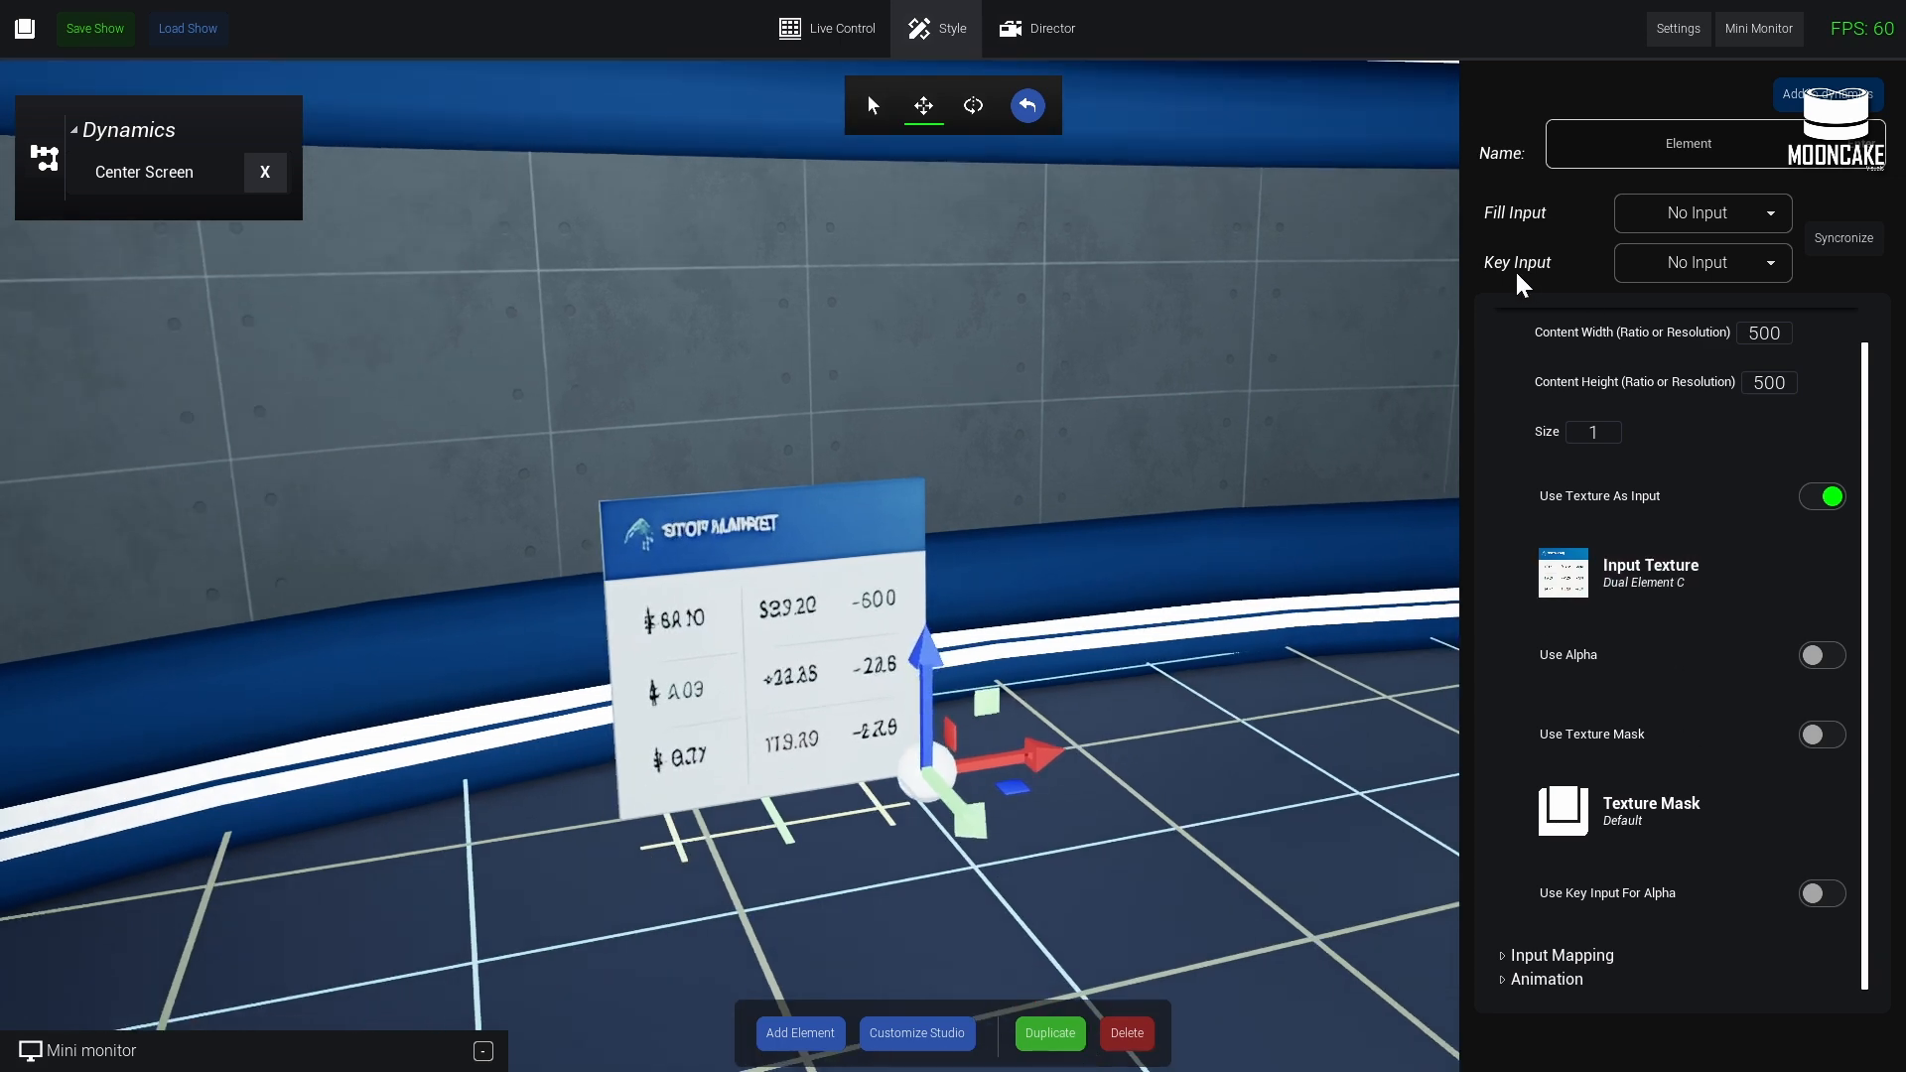
scroll(1531, 324, up, 3)
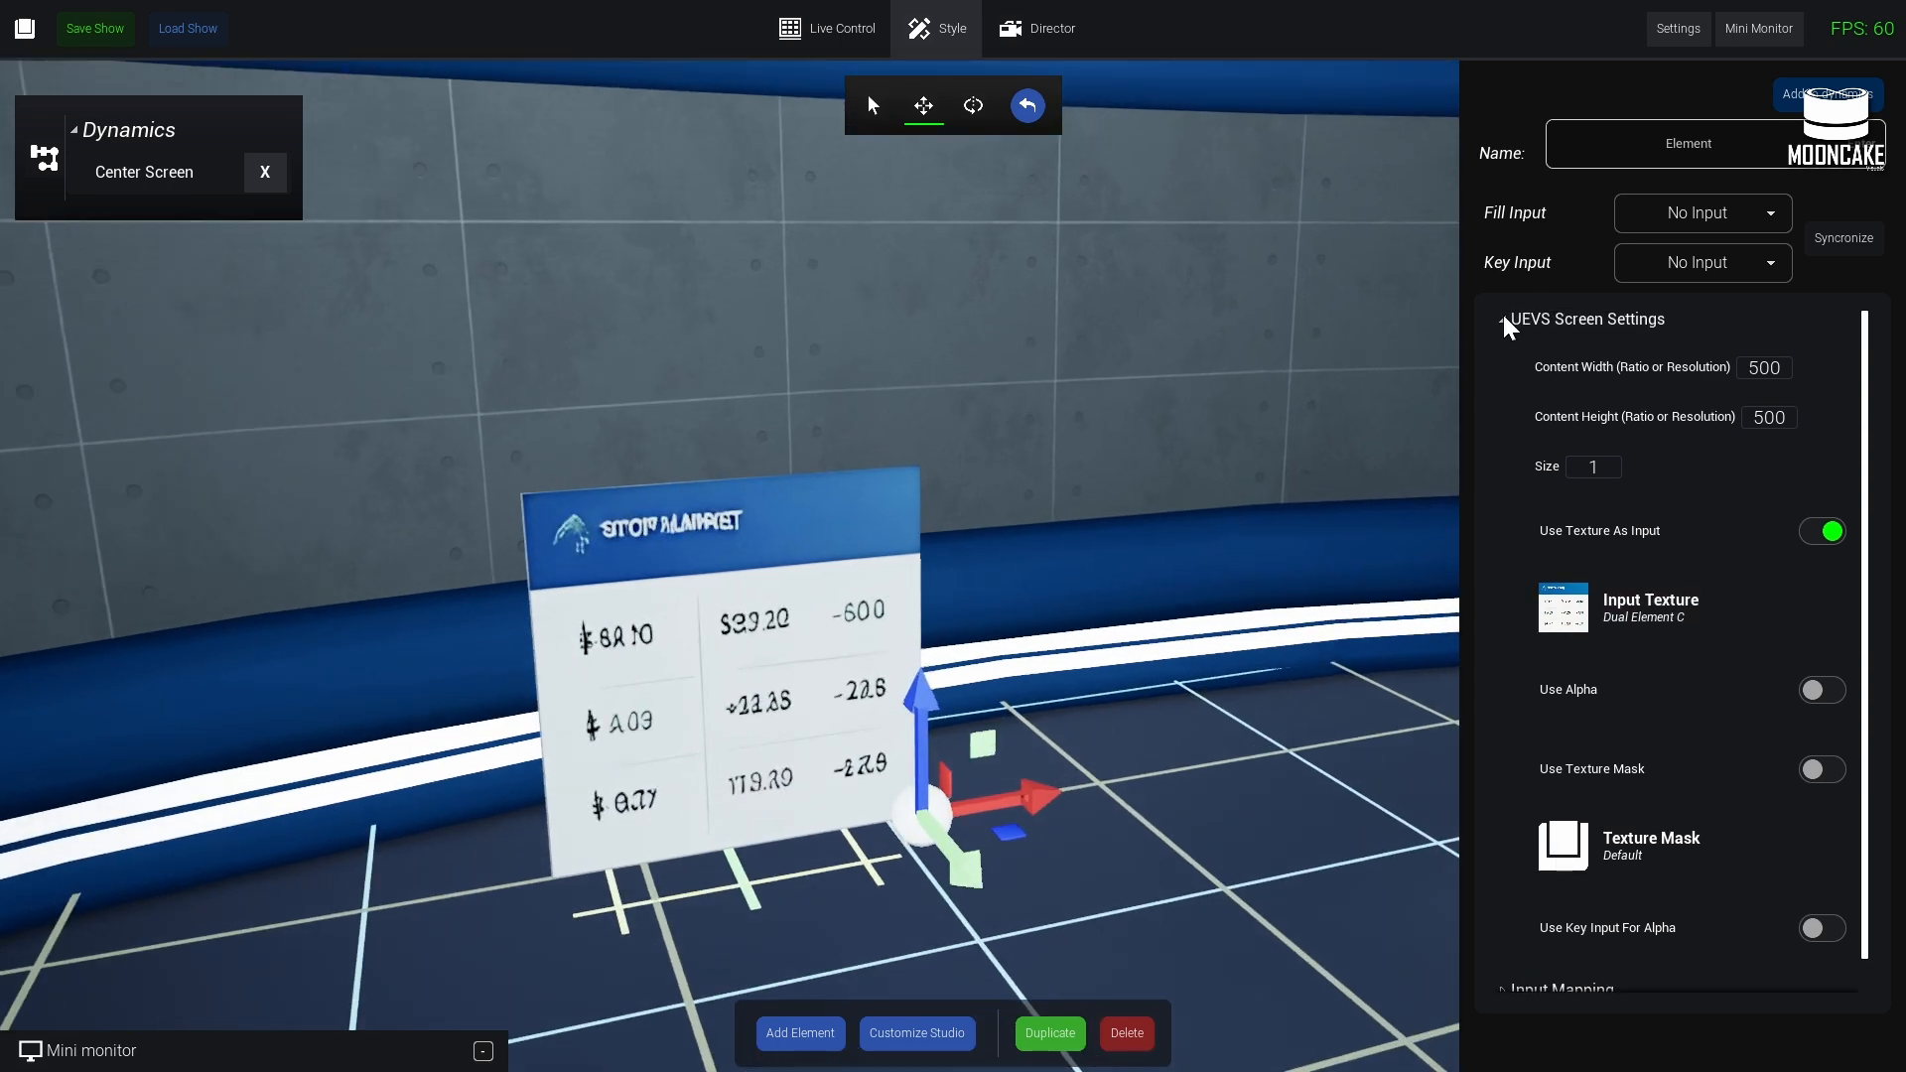
click(1504, 320)
click(1504, 344)
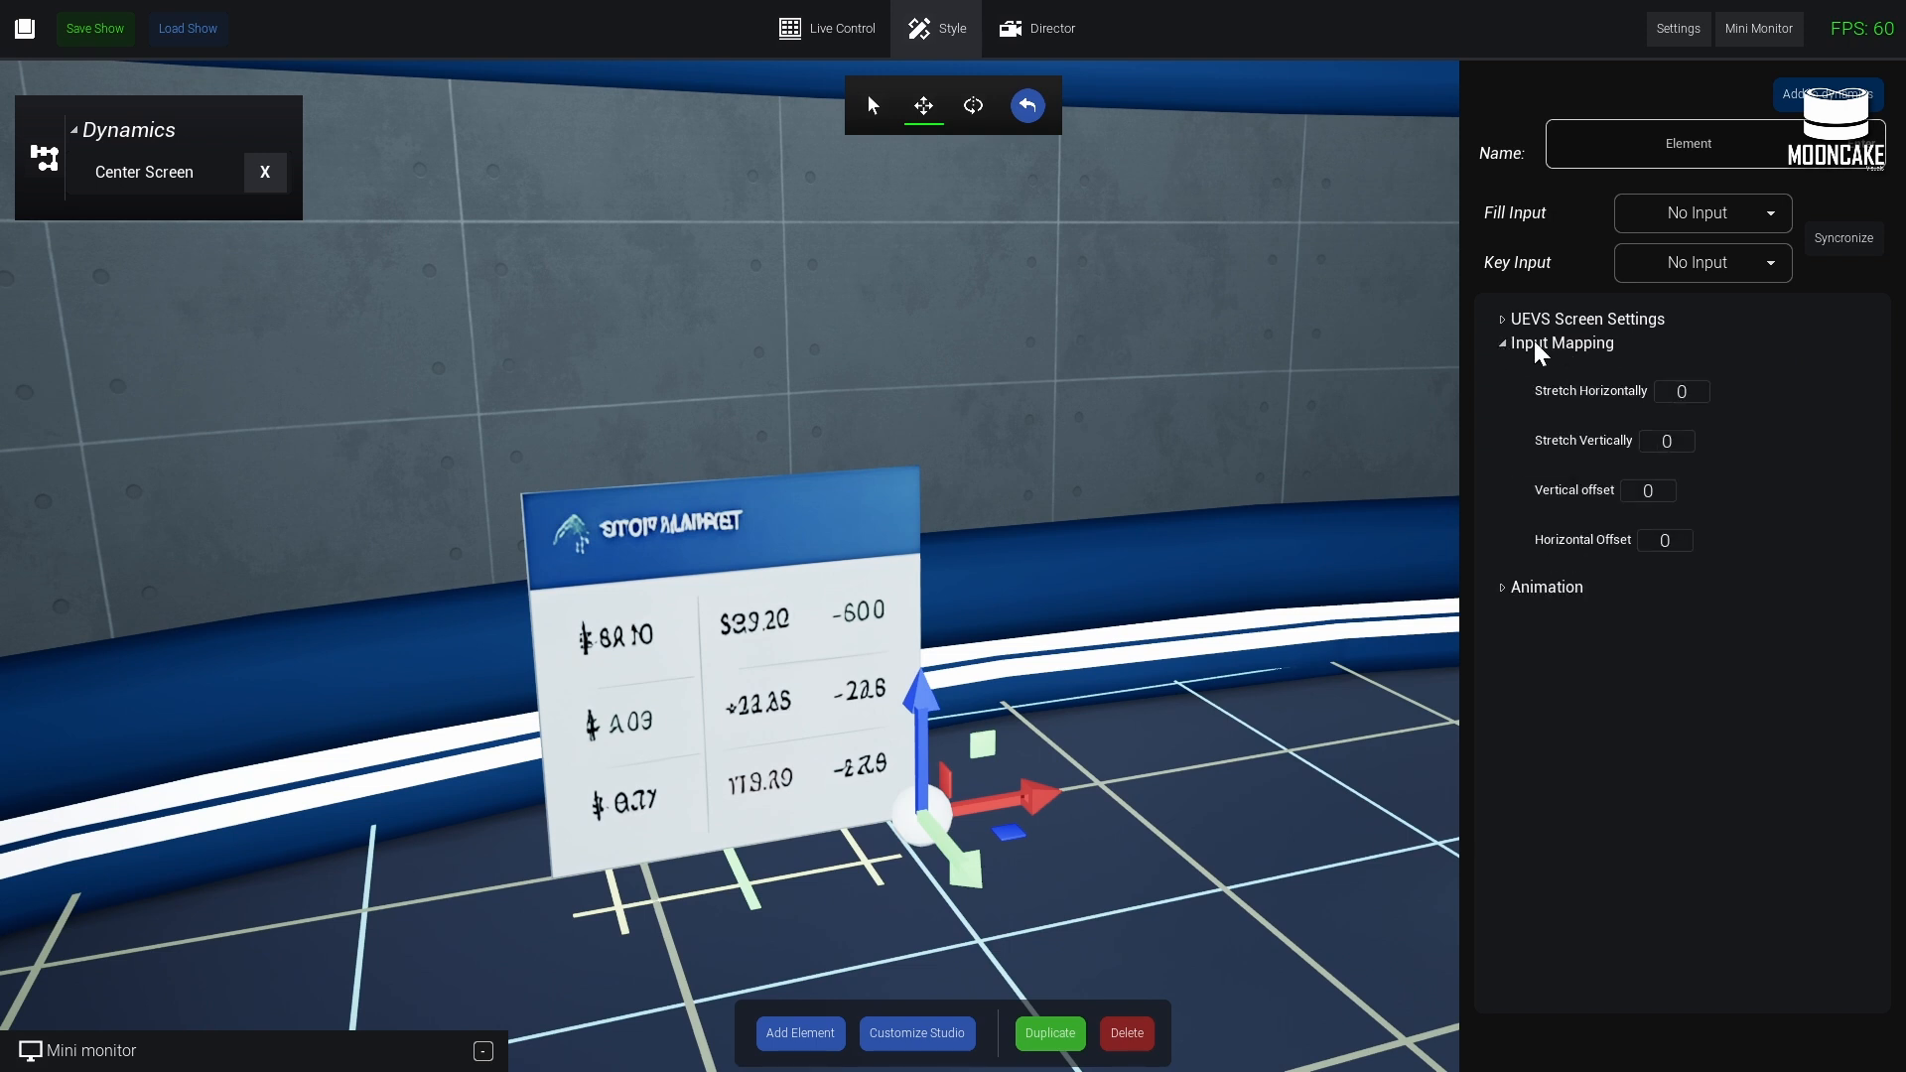
click(1503, 343)
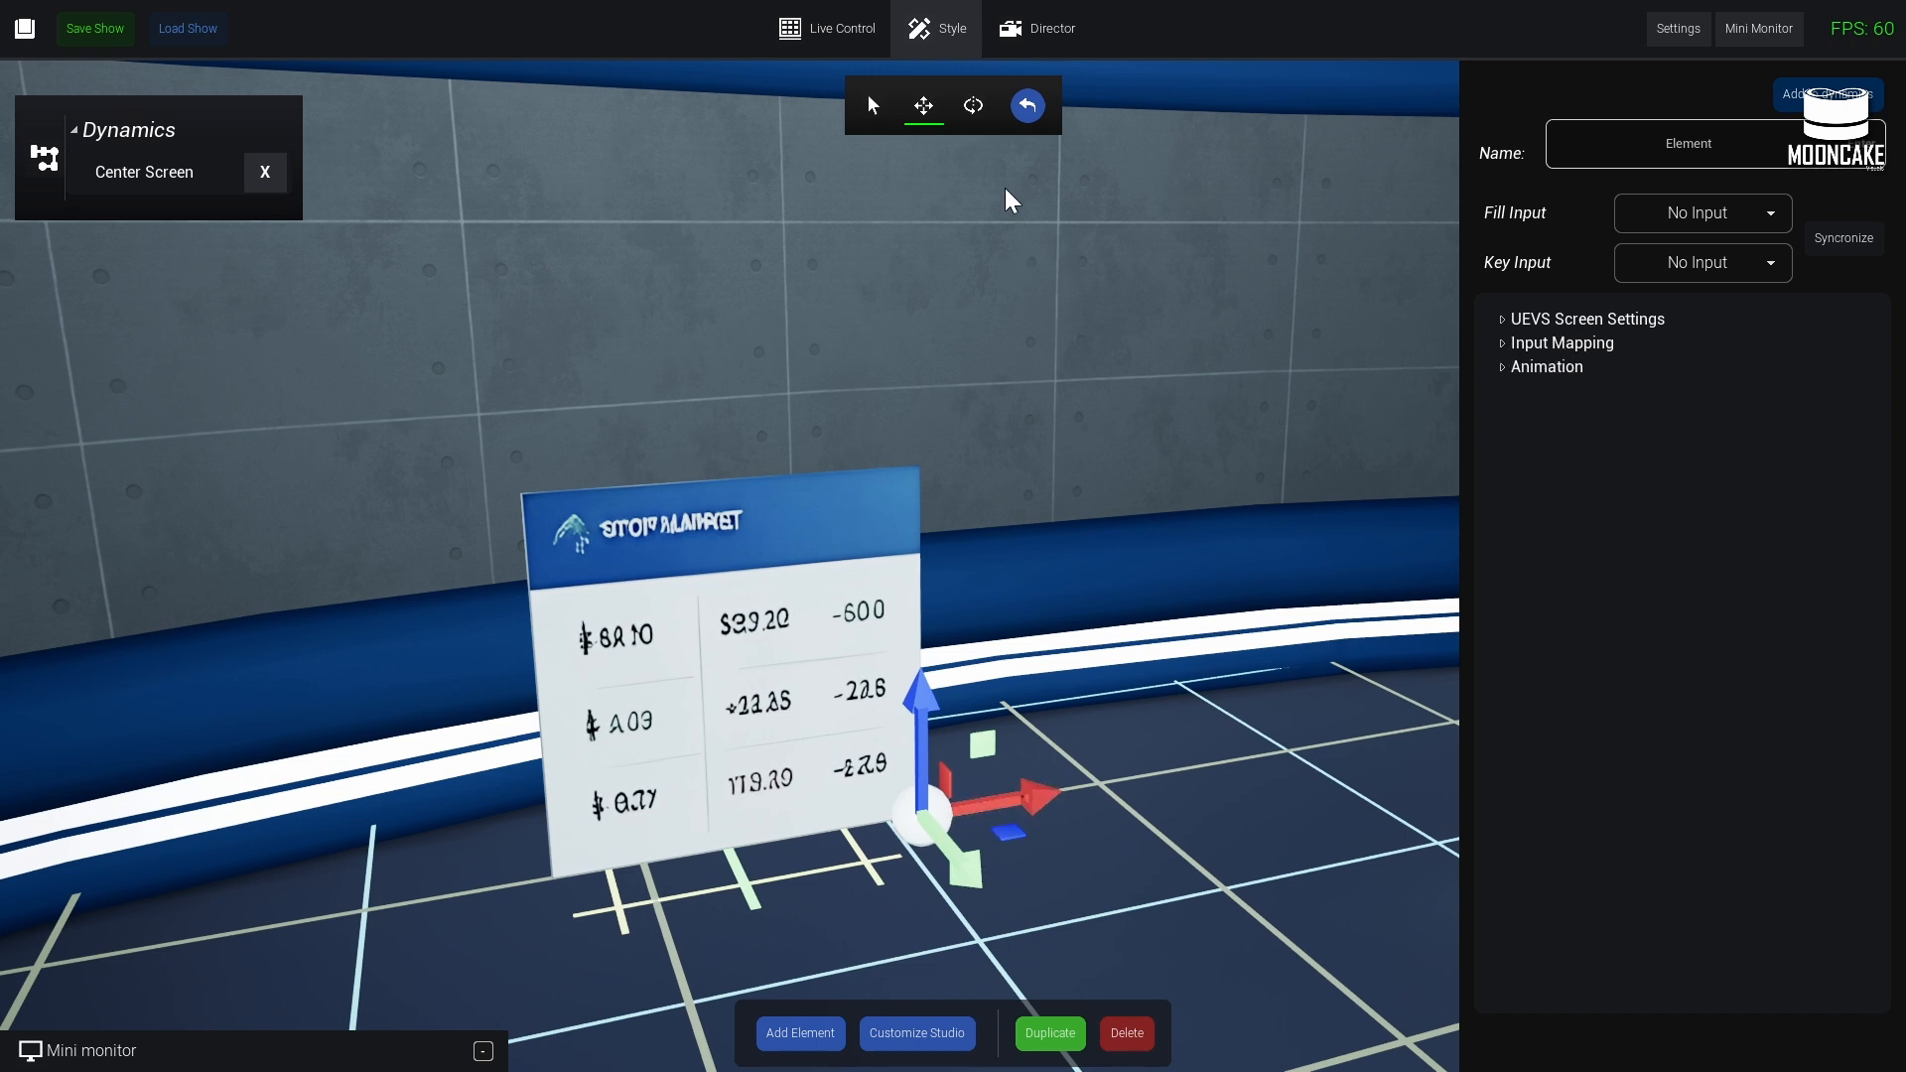
- Duplicate the textured flat screen and place the copy beside the original along the side wall
click(1045, 1036)
drag(1011, 828, 1052, 818)
drag(1104, 953, 1313, 780)
- Stretch the original screen's input vertically until only the blue Stop Market header fills it
click(745, 521)
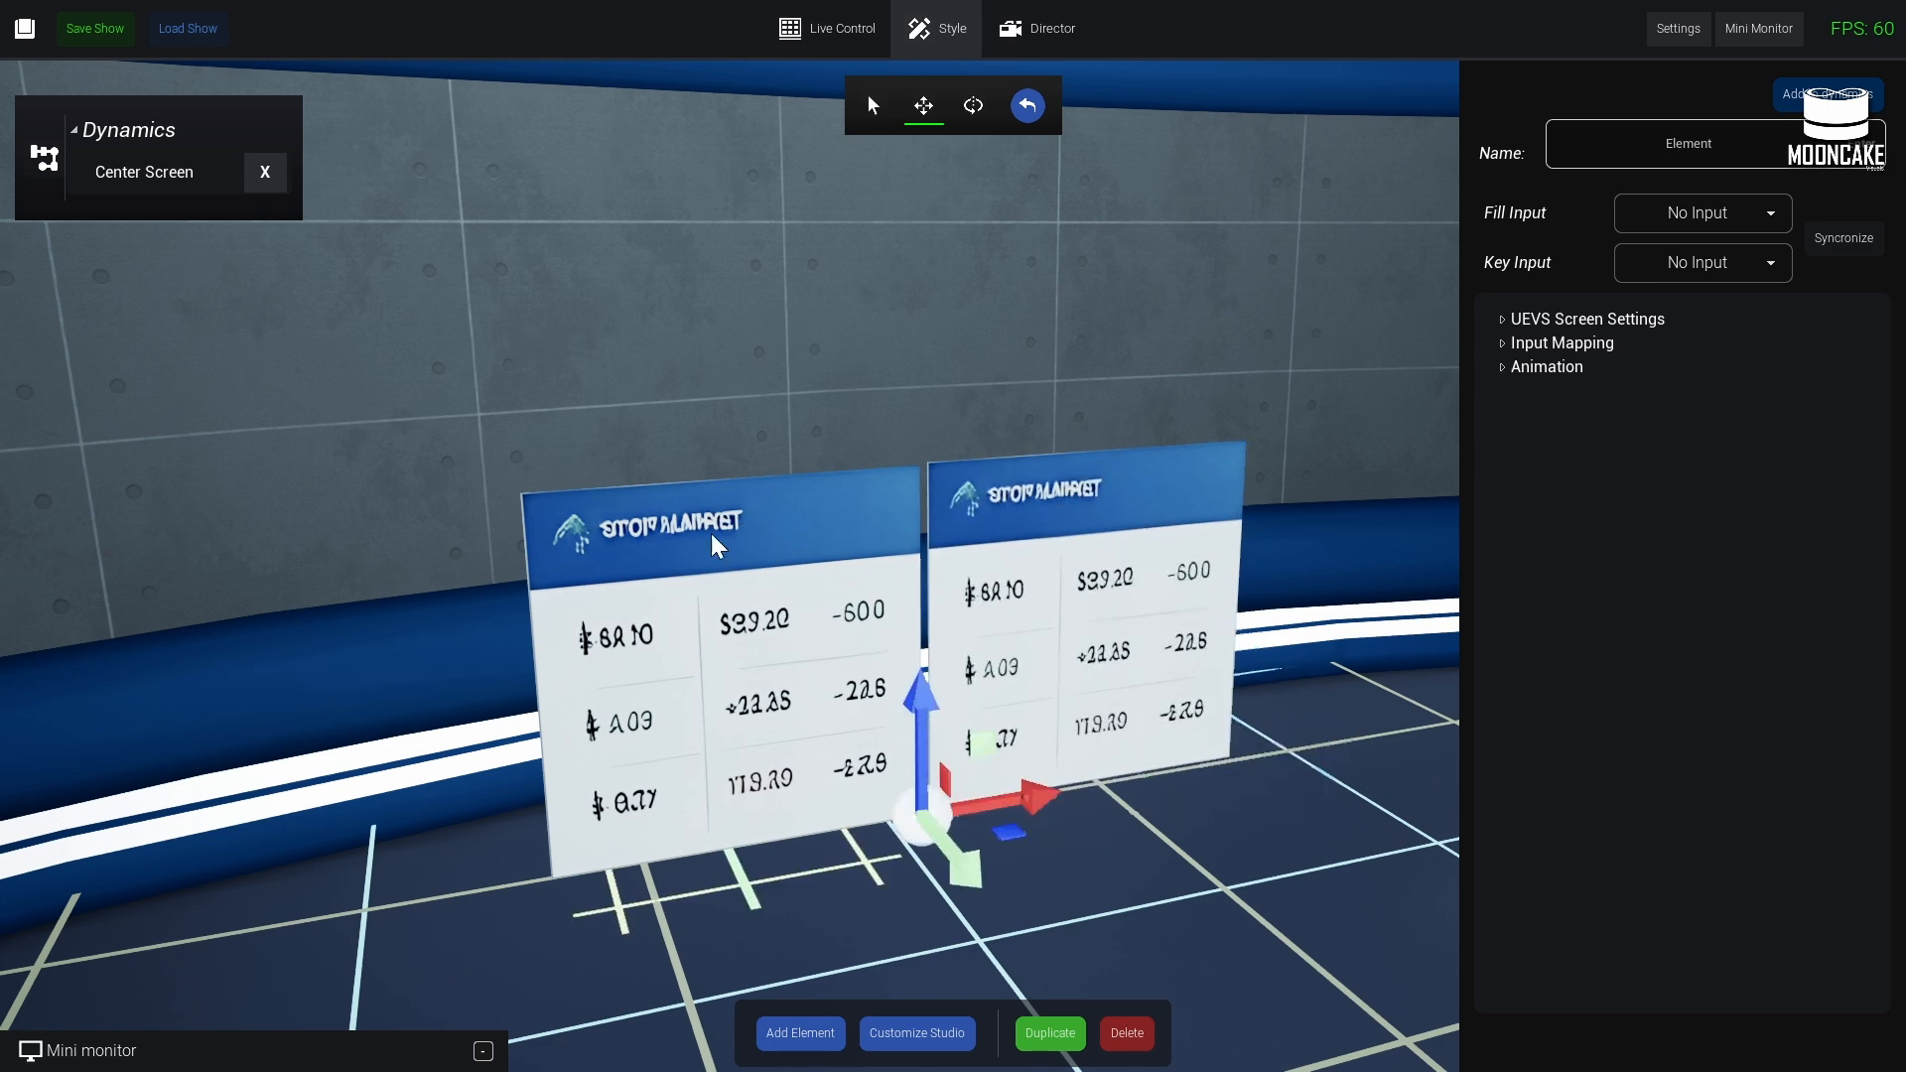
right_drag(1136, 620, 1157, 665)
right_drag(804, 436, 781, 437)
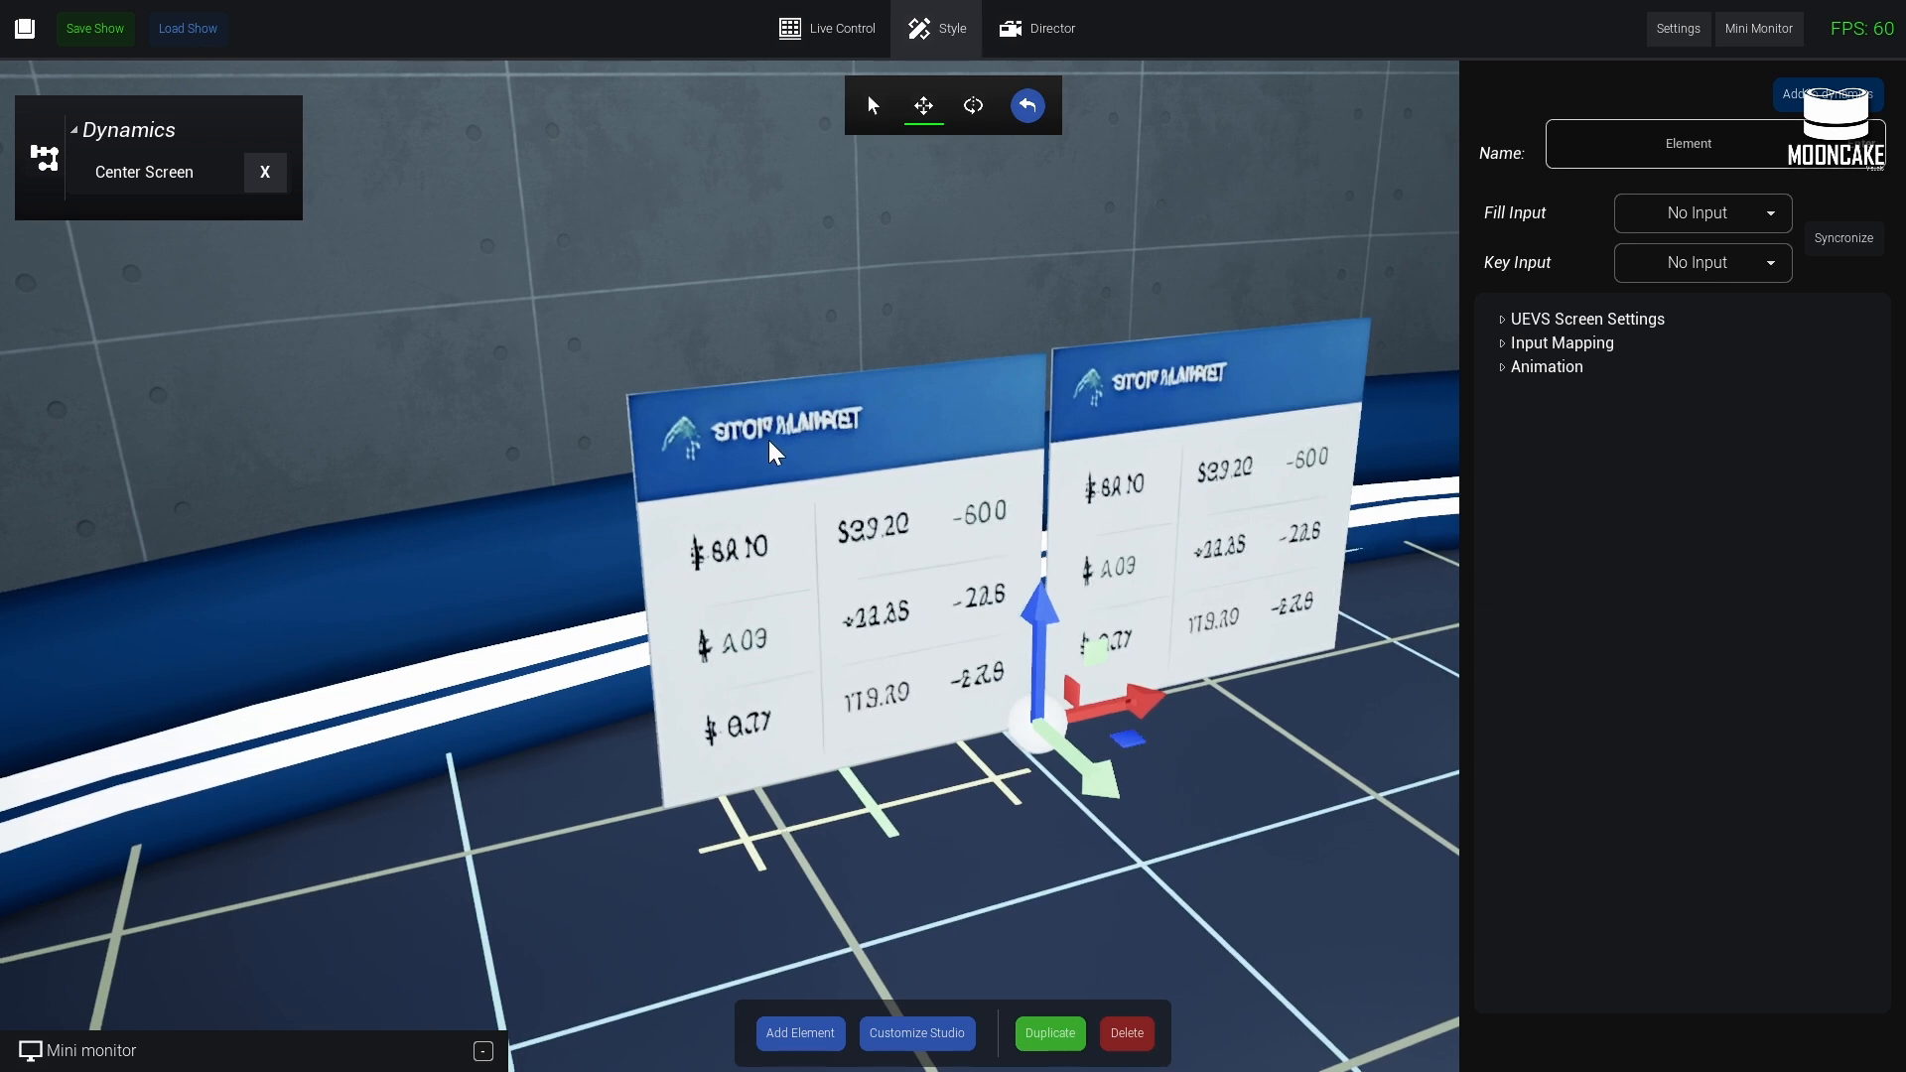
click(1503, 344)
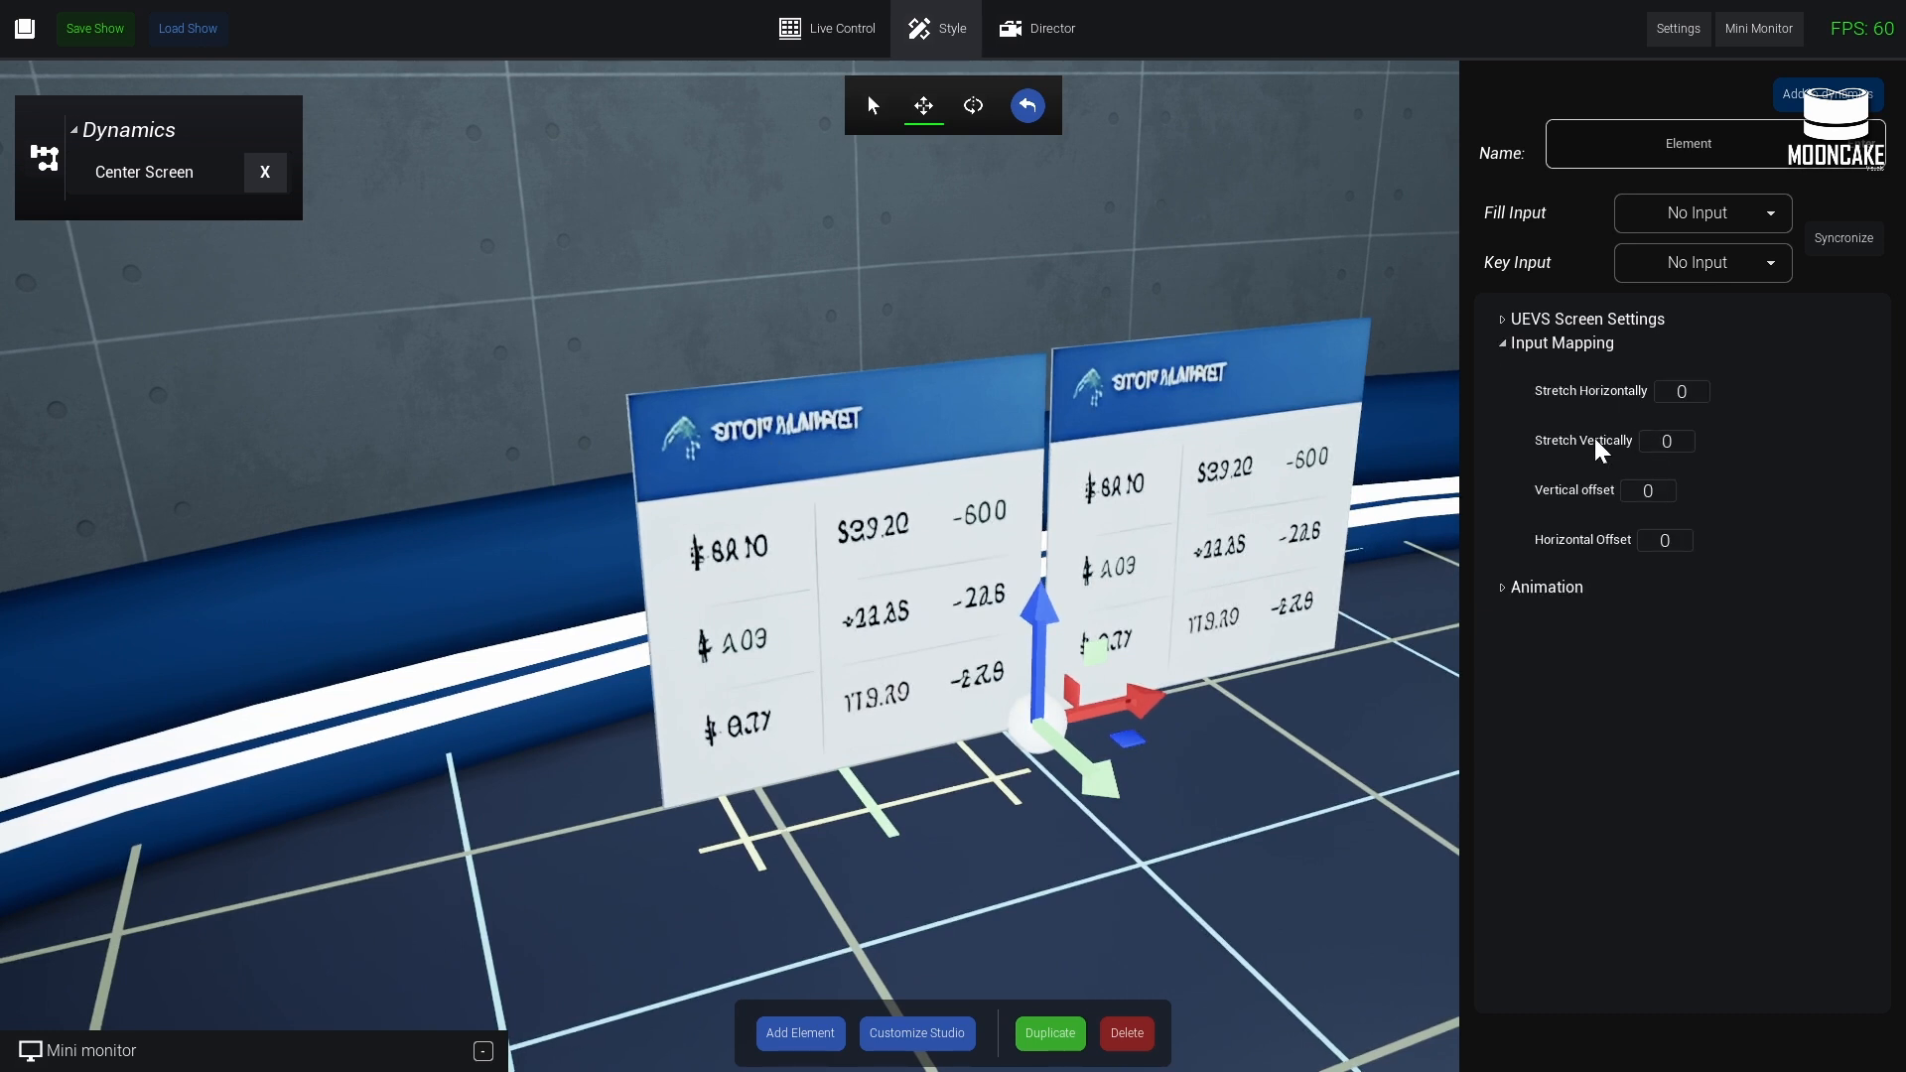
drag(1587, 439, 1657, 452)
click(1503, 342)
- Set the header screen's Content Height to 150
click(1574, 324)
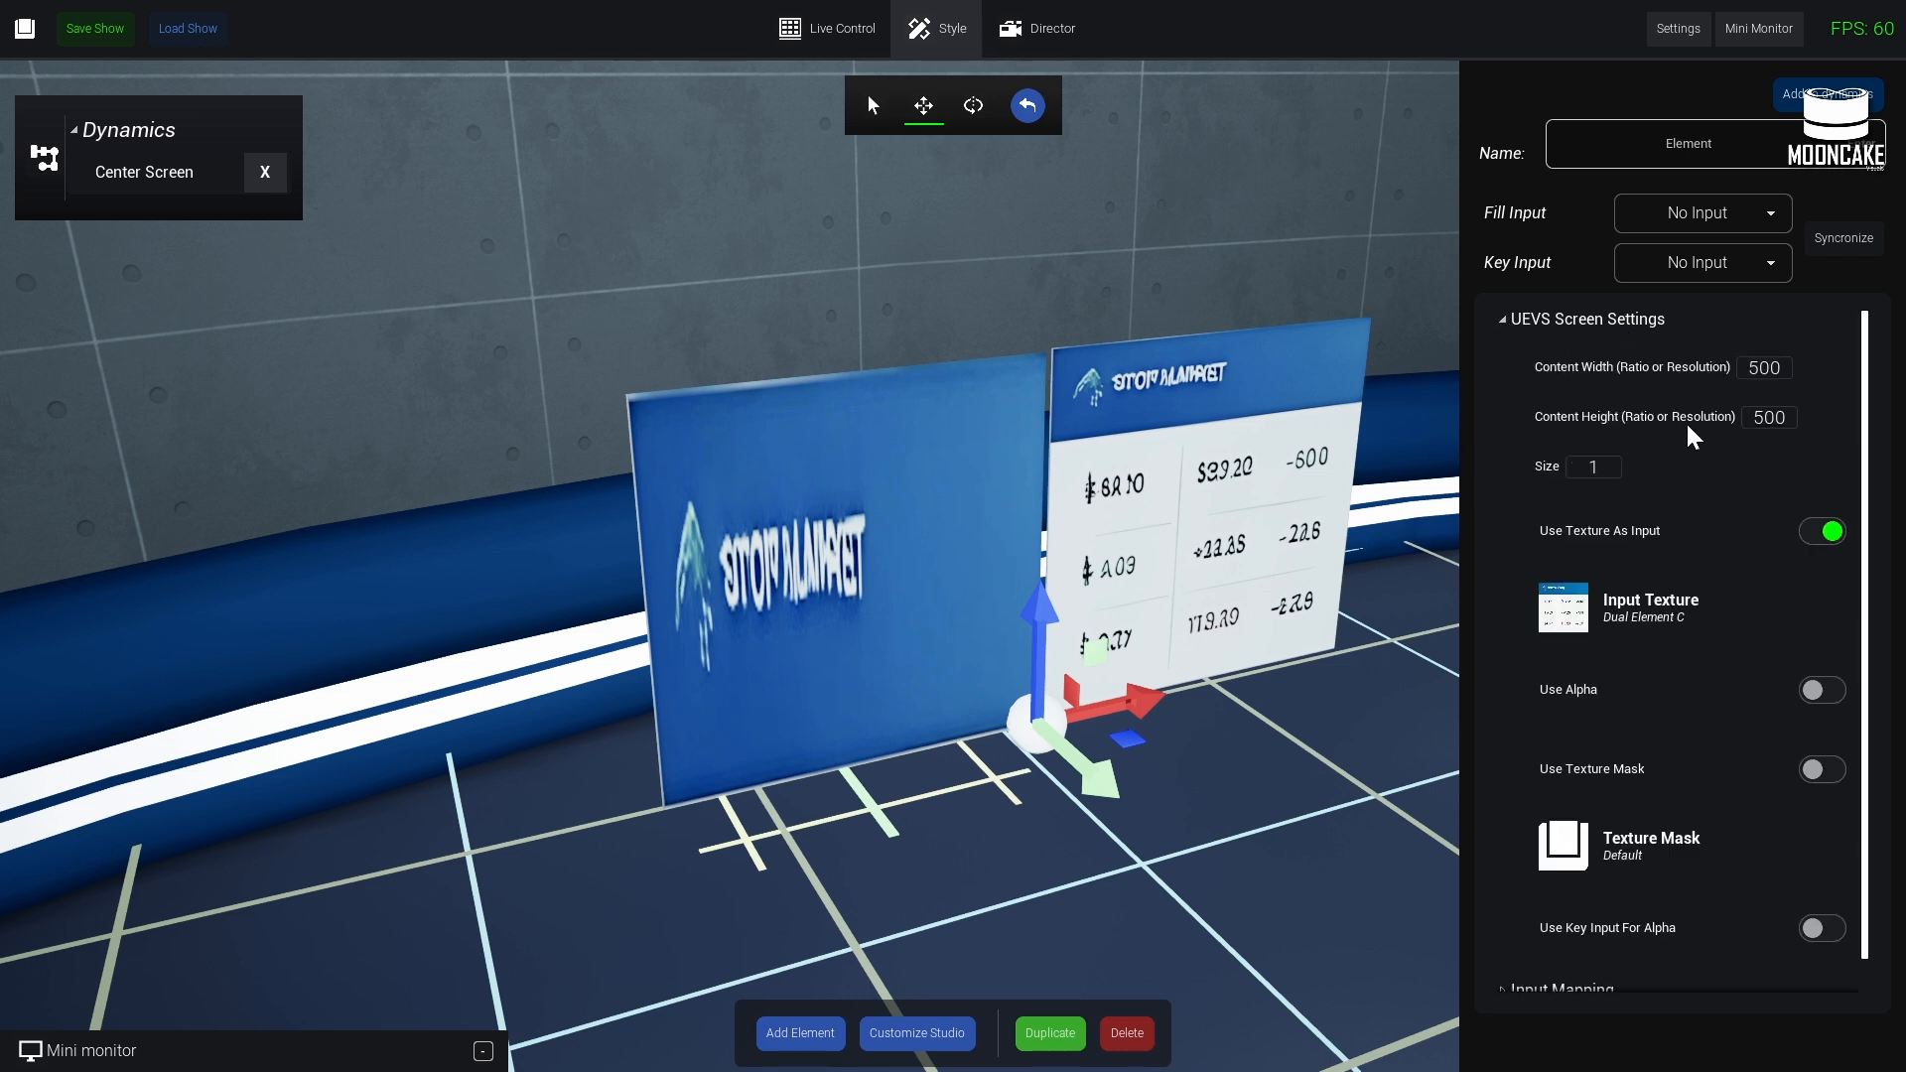
drag(1706, 414, 1561, 508)
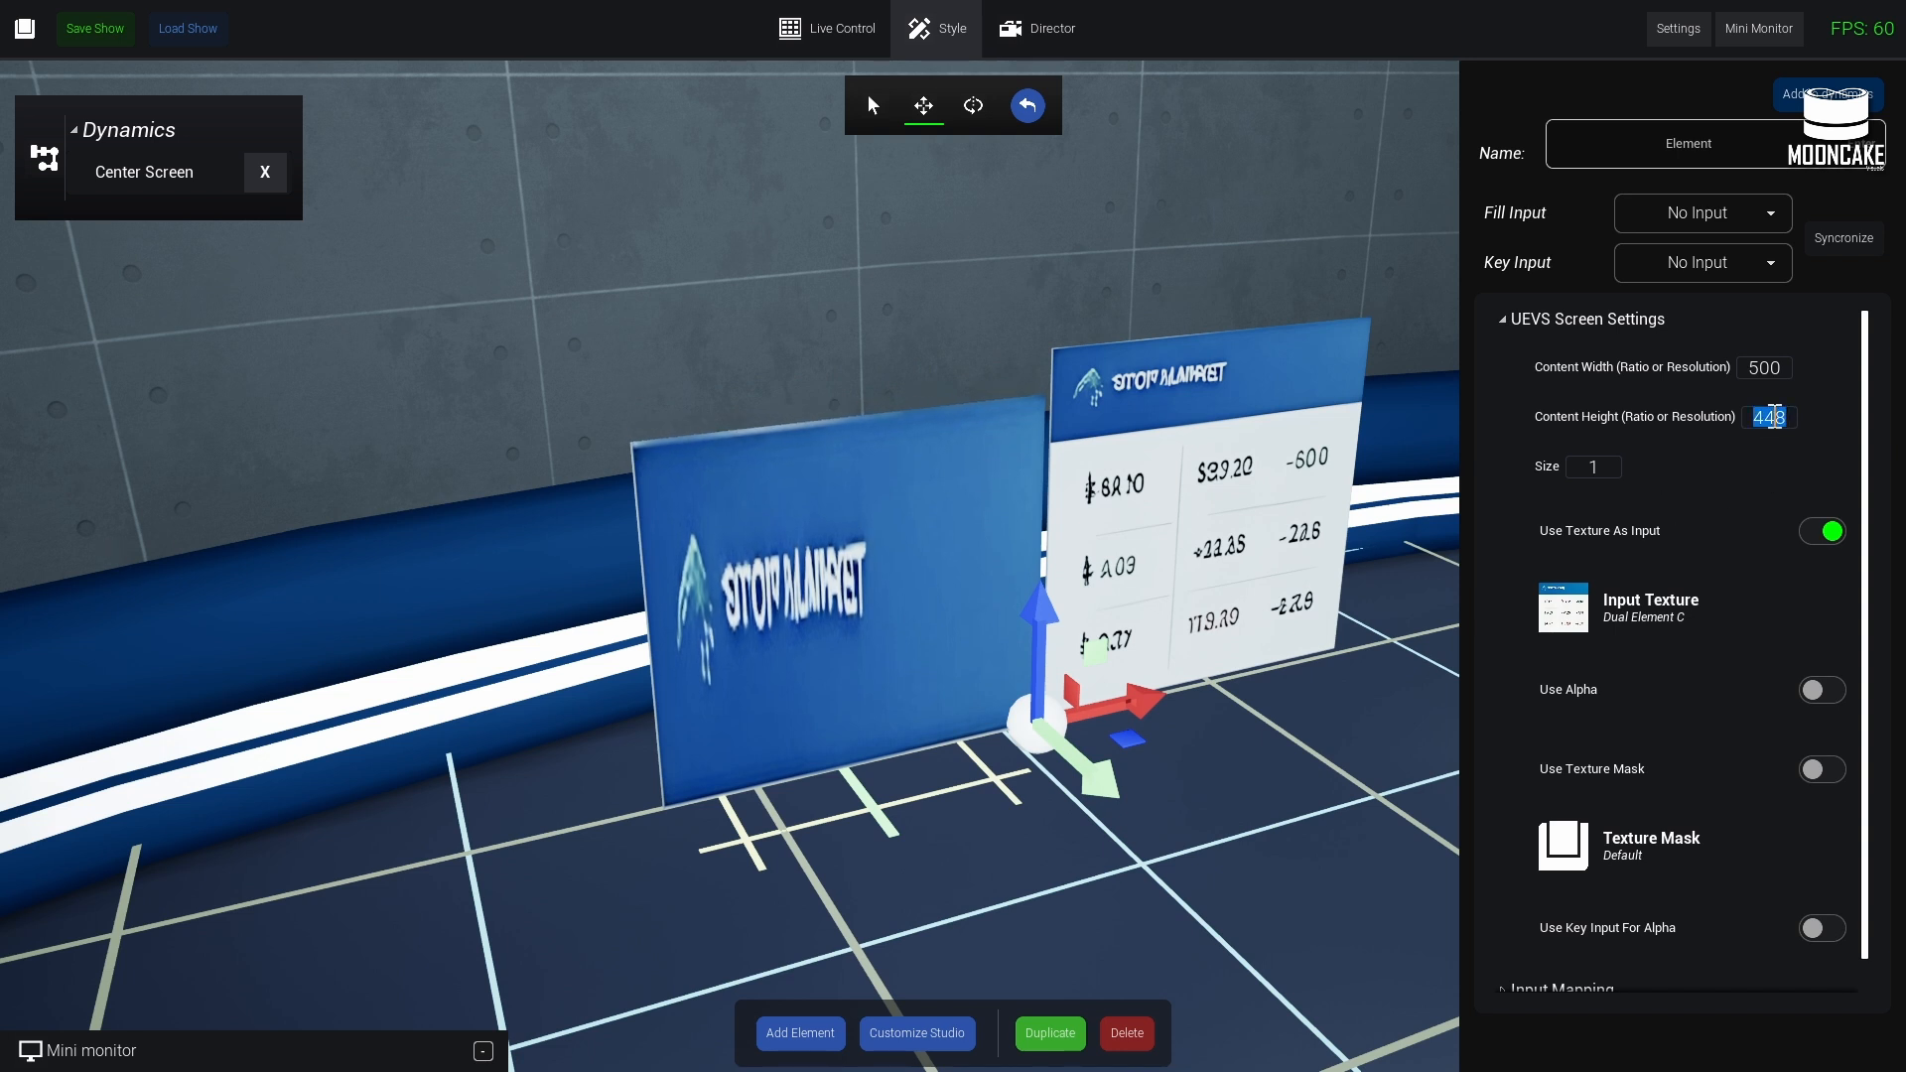
text(0)
key(Return)
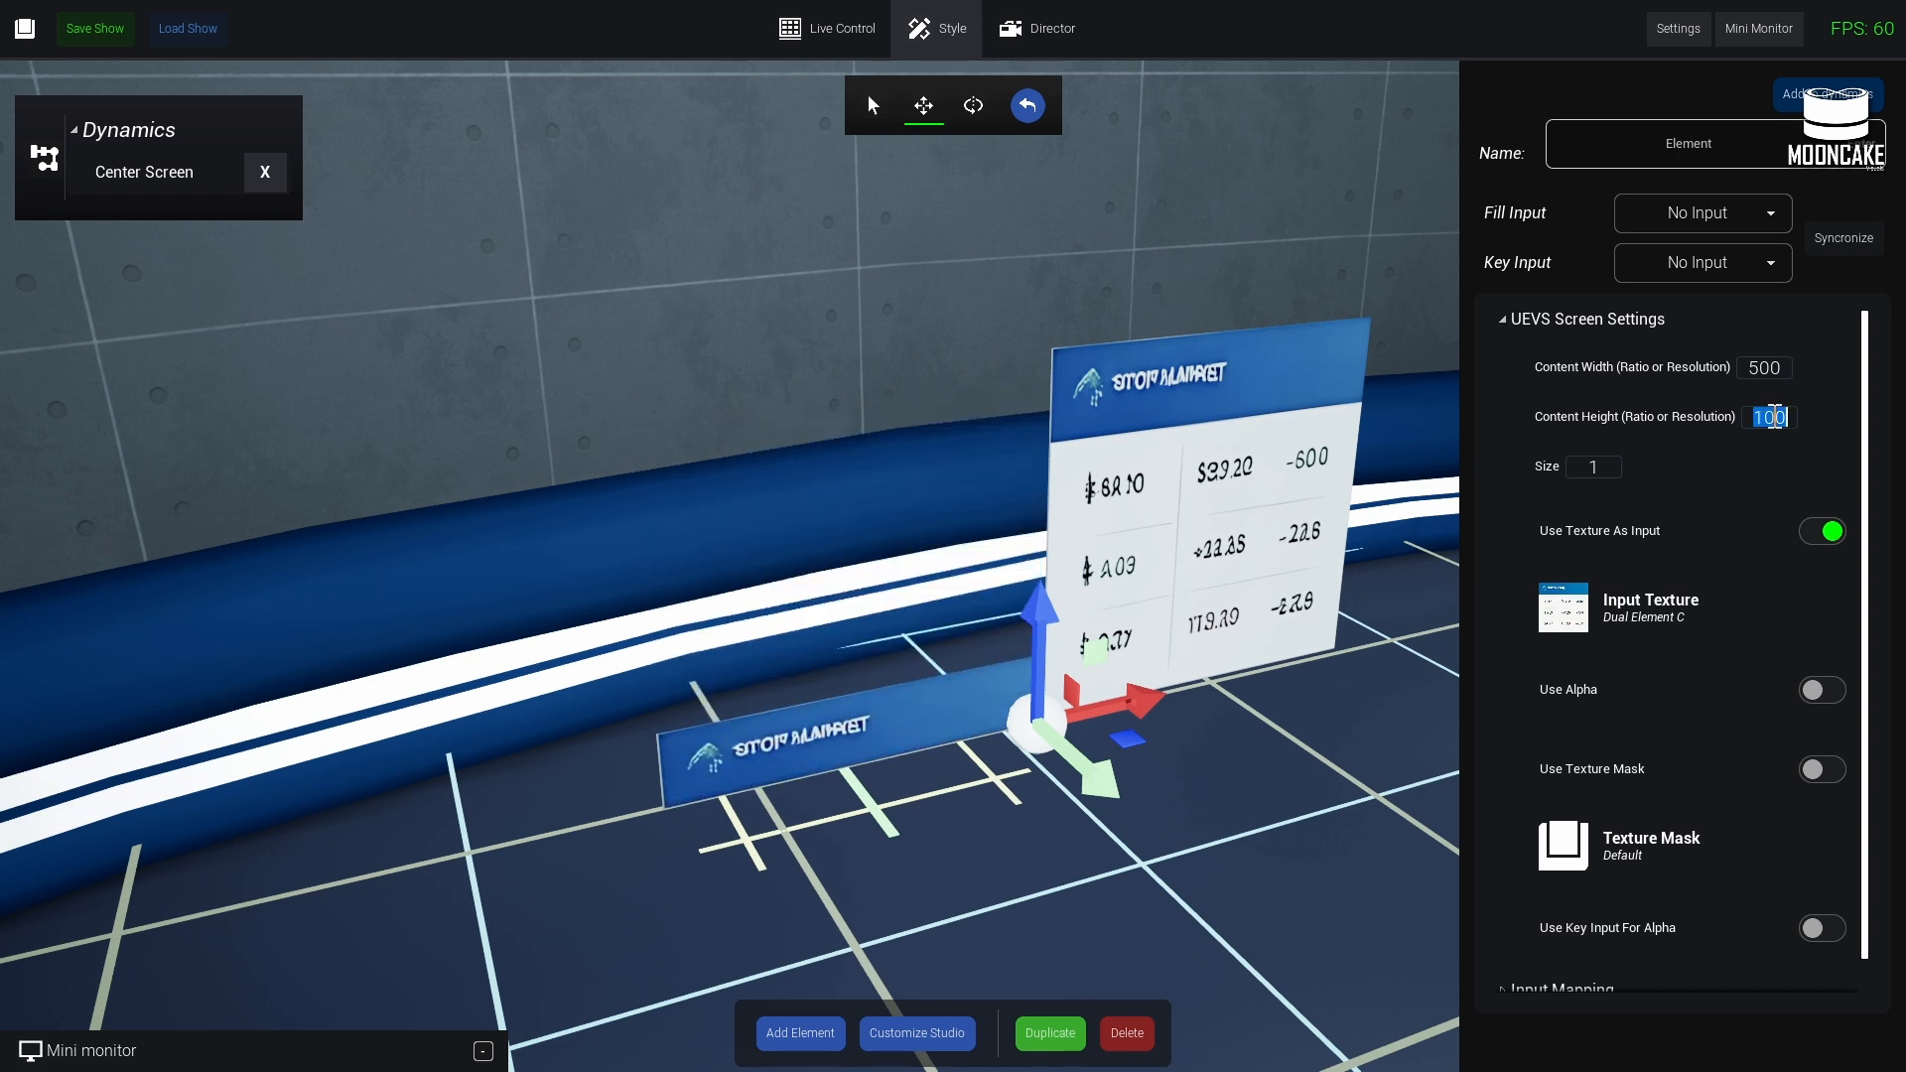
text(0)
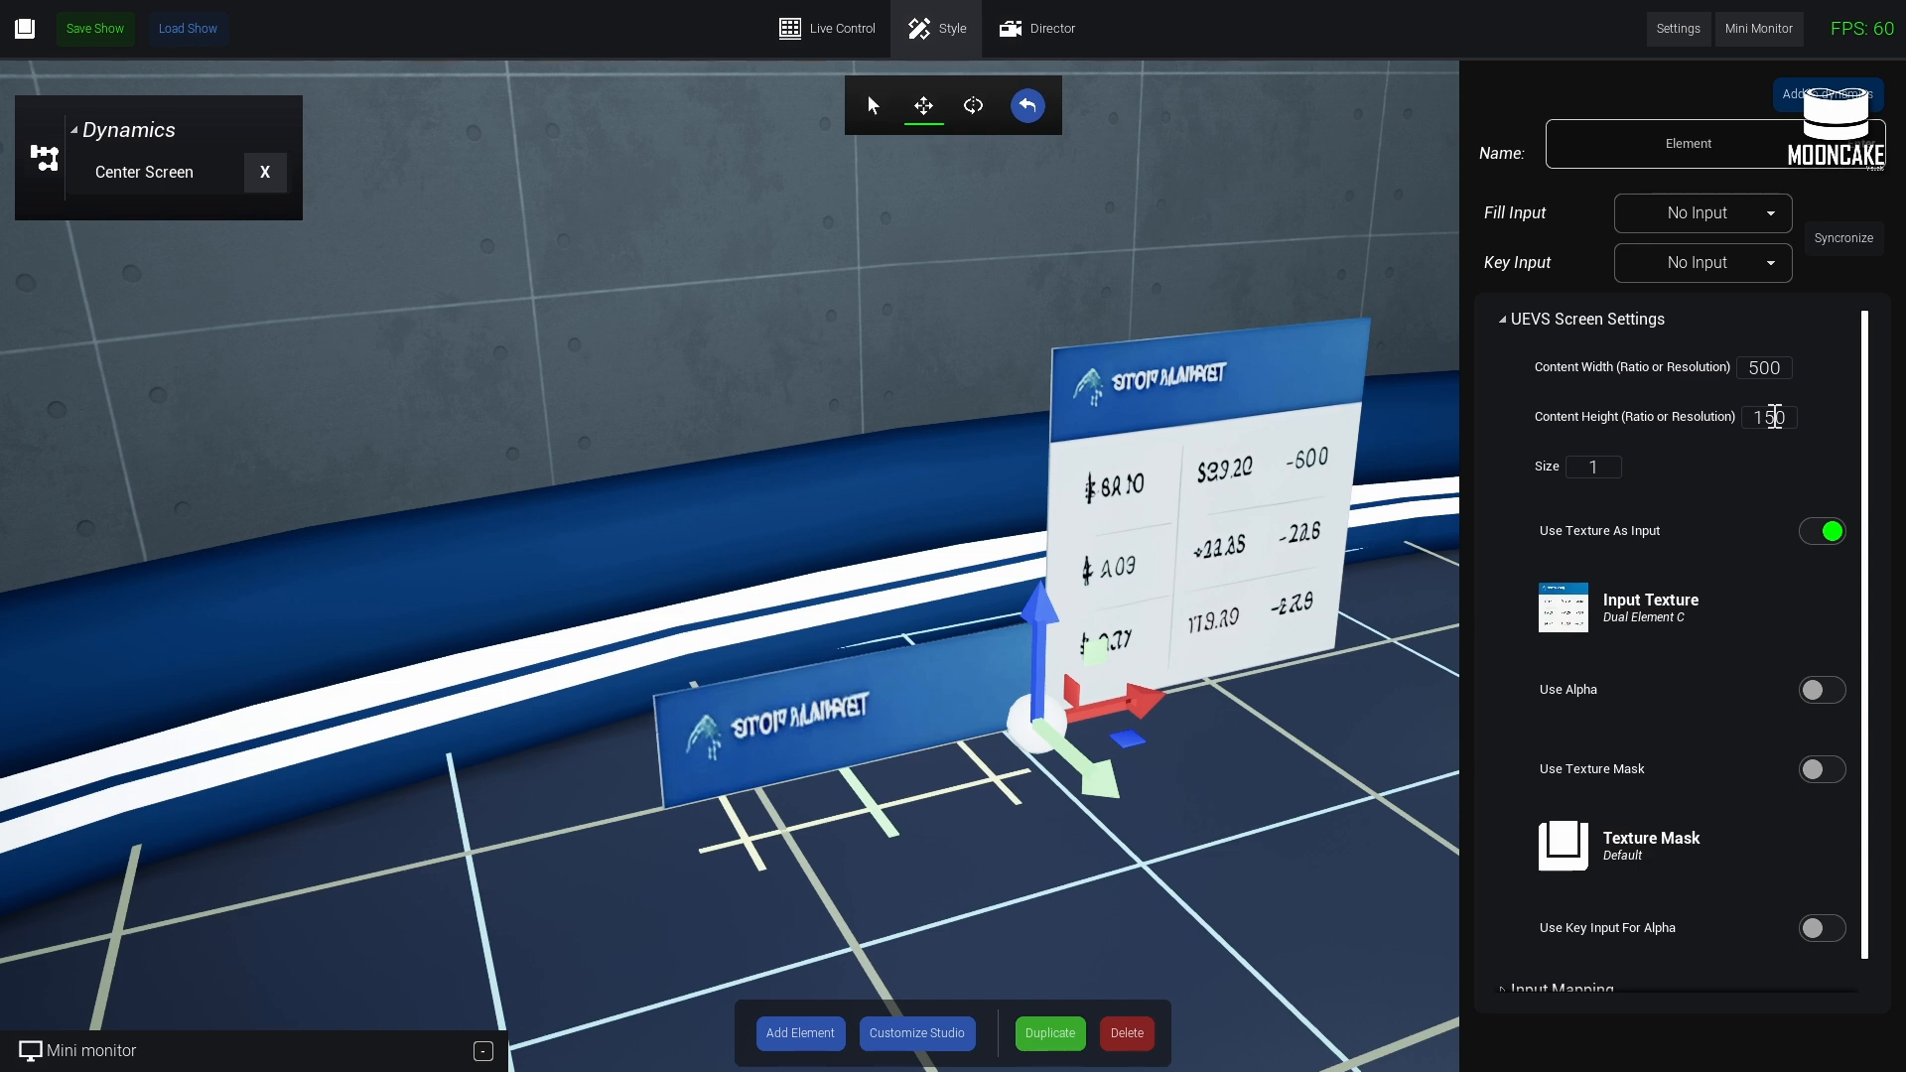
- Raise the header screen level with the neighbouring screen's blue header and set its Content Height to 120
drag(1027, 632, 1027, 323)
right_drag(1028, 324, 850, 364)
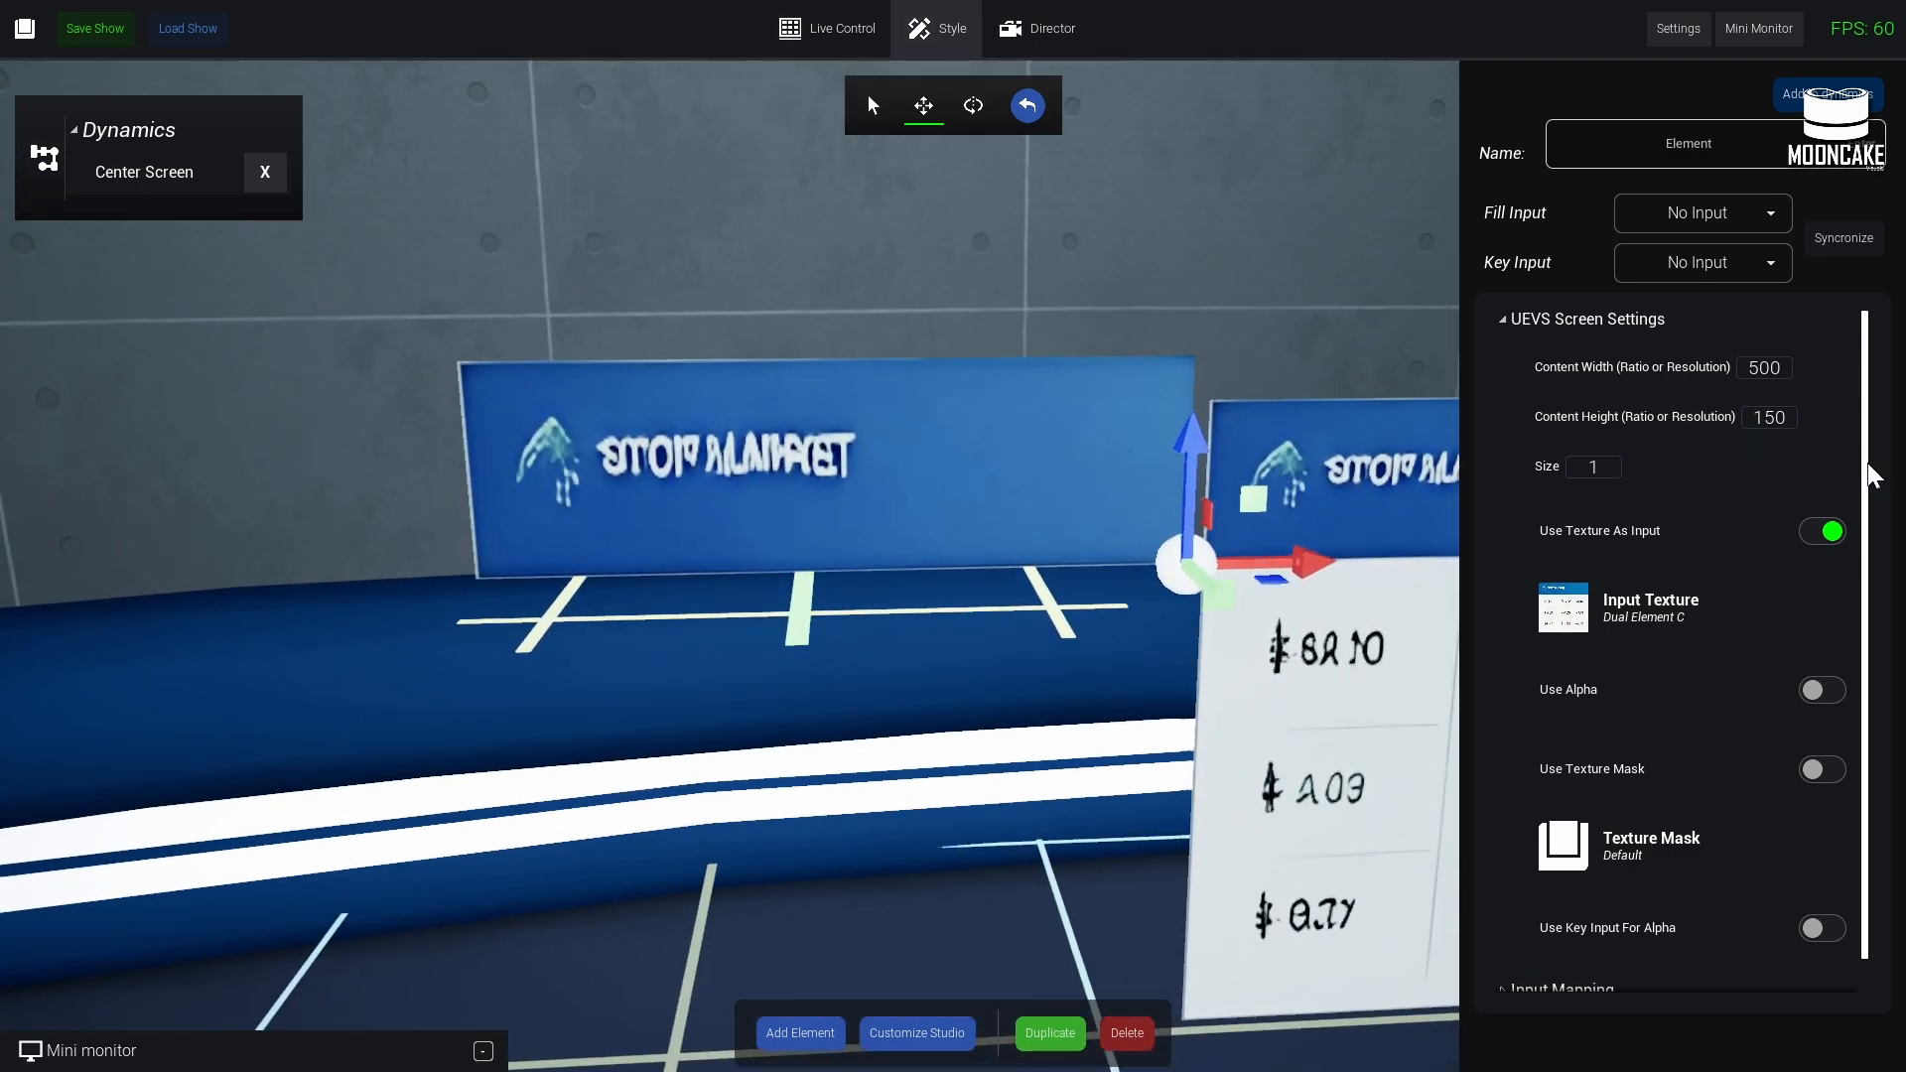
click(1769, 411)
text(120)
key(Return)
right_drag(1014, 288, 1277, 422)
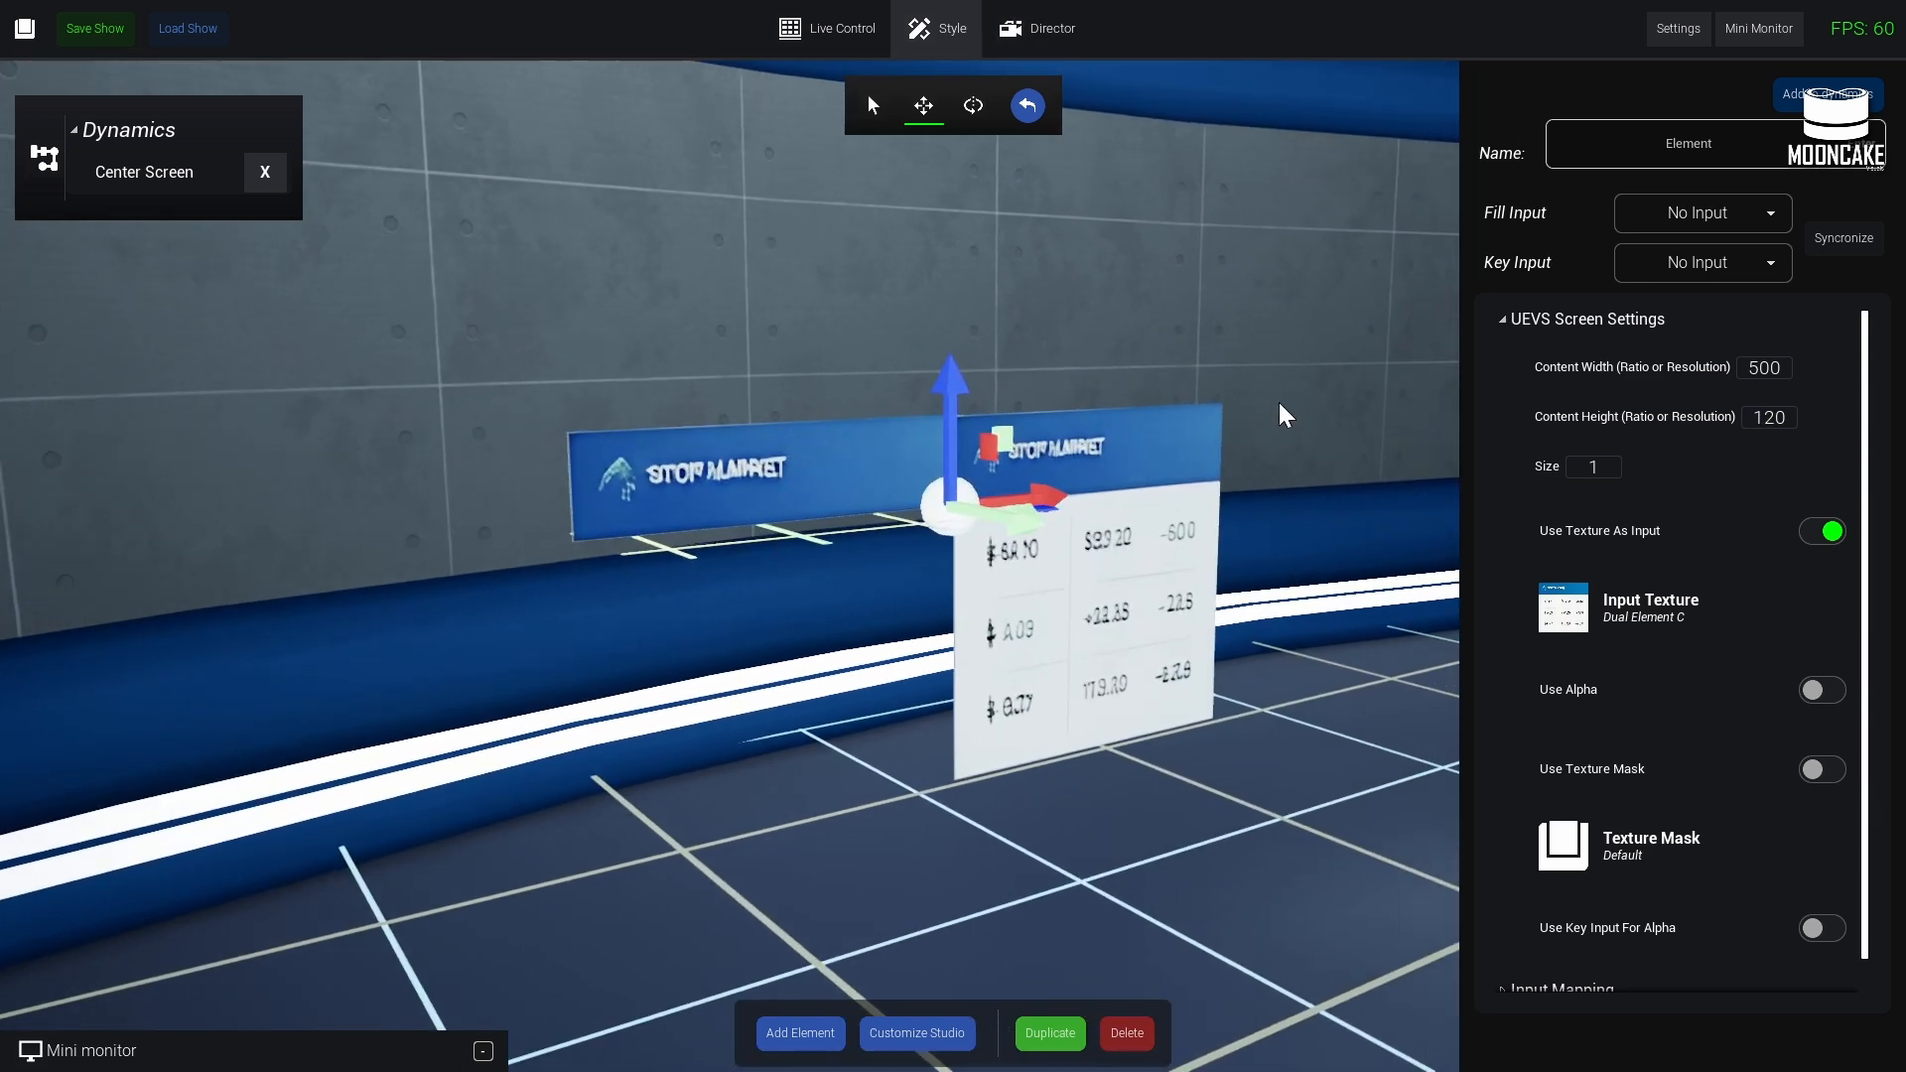
- Set the copied screen's Stretch Vertically to 0.27, Horizontal Offset to 0 and Vertical Offset to 0.33, leaving only the table rows
click(1177, 525)
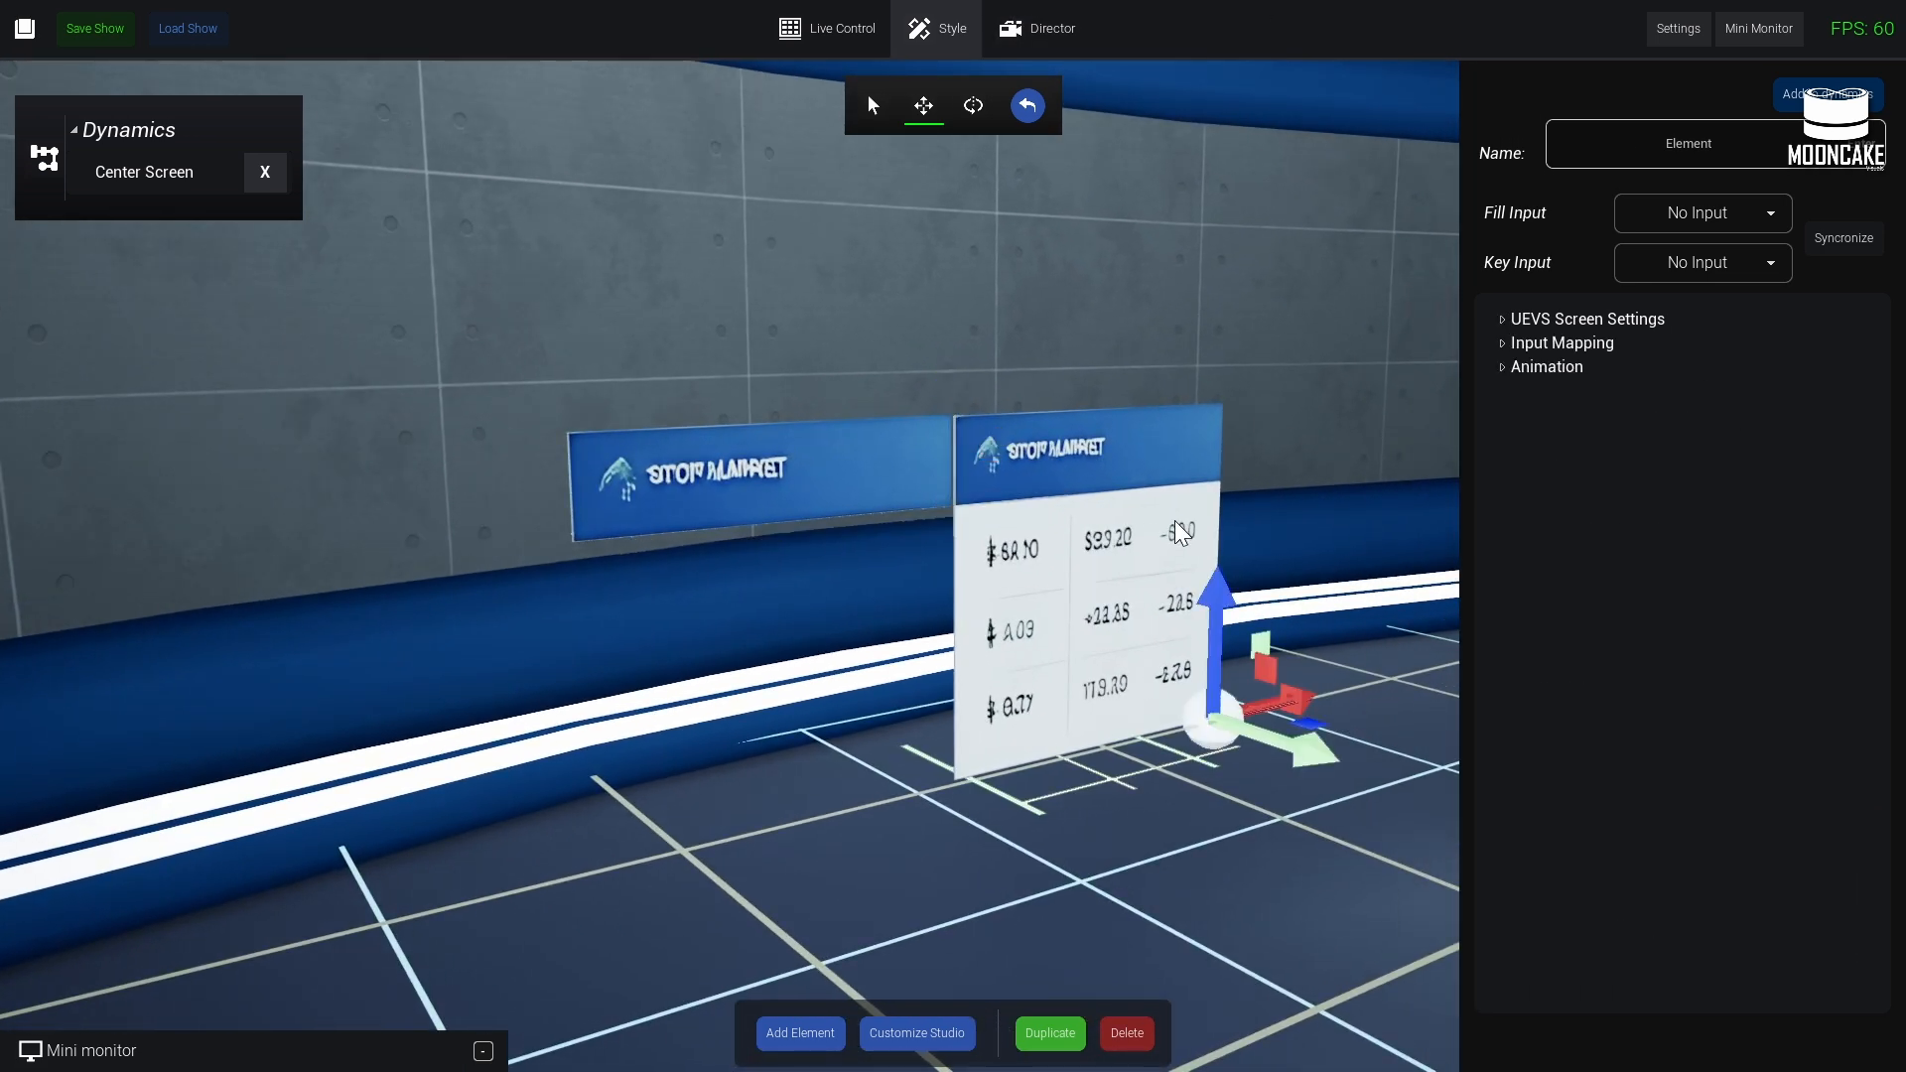
click(1503, 343)
drag(1586, 438, 1633, 447)
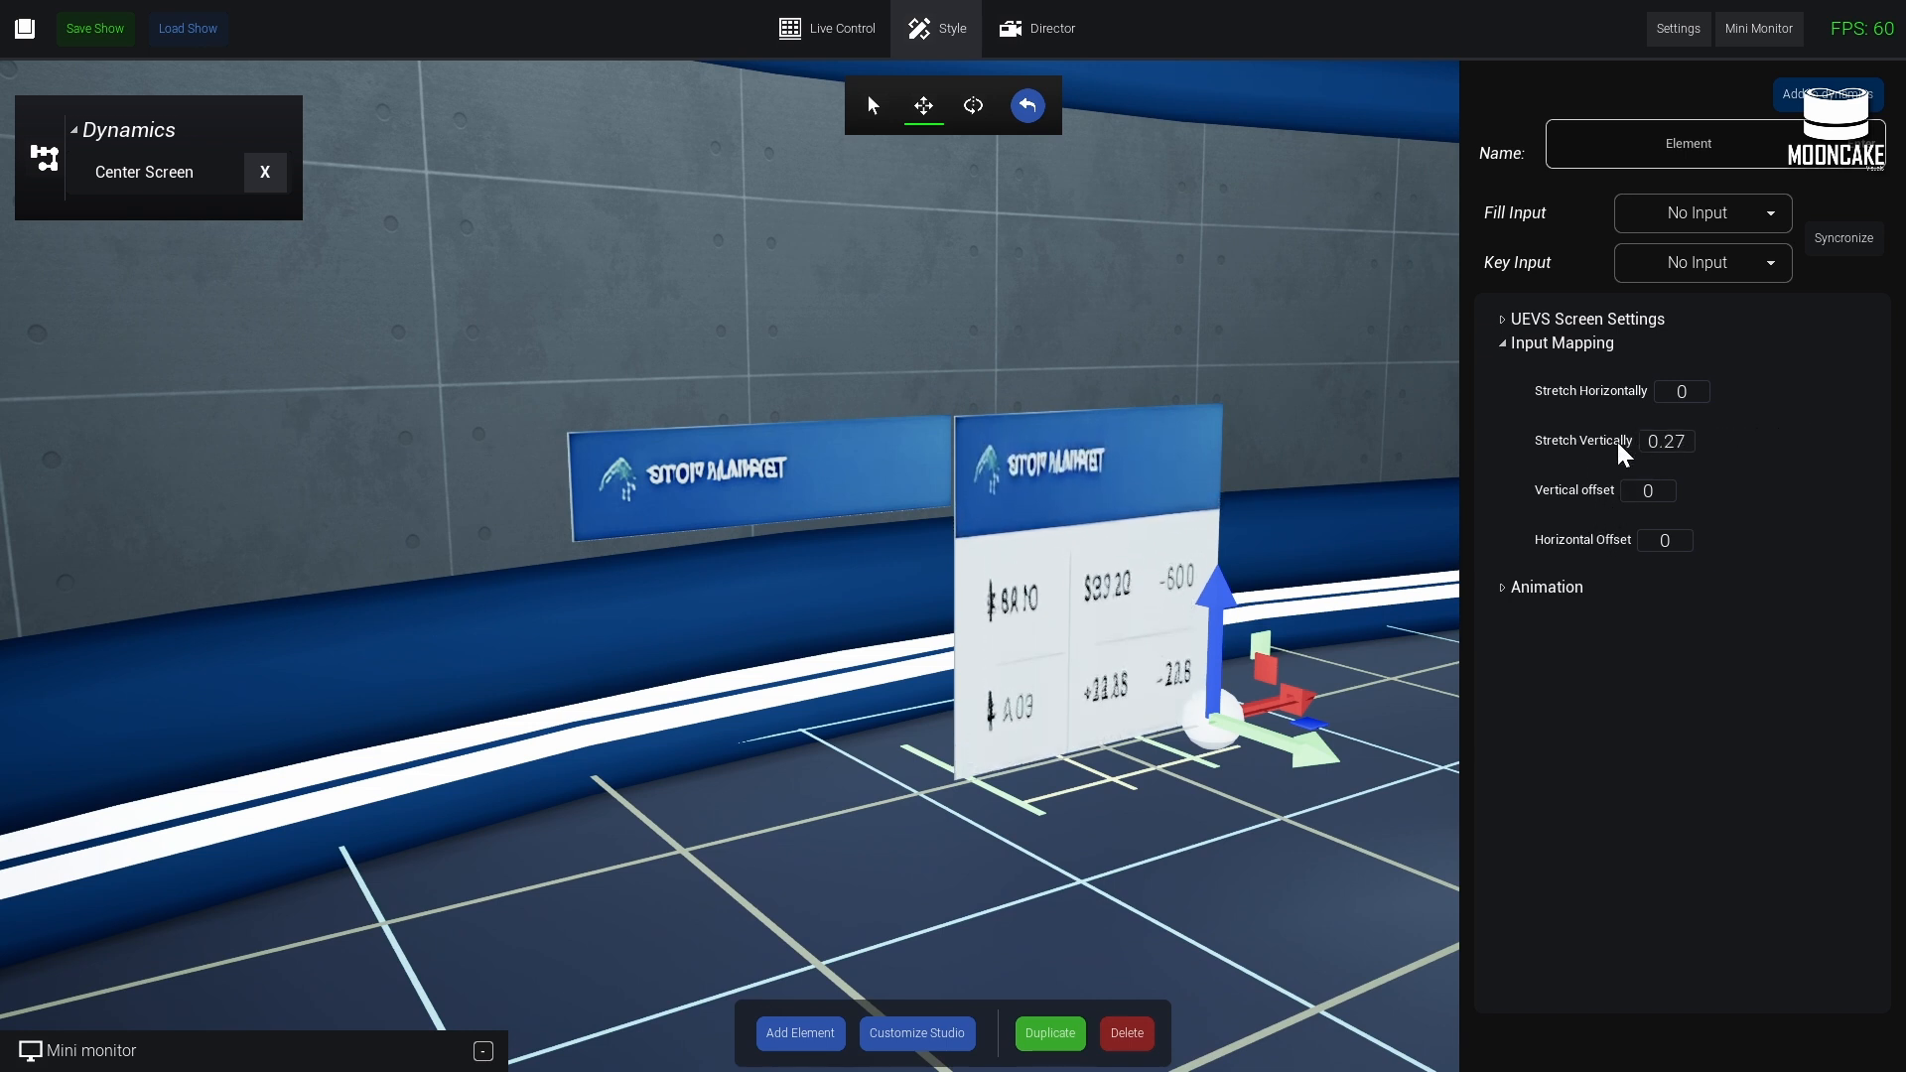
drag(1567, 540, 1607, 534)
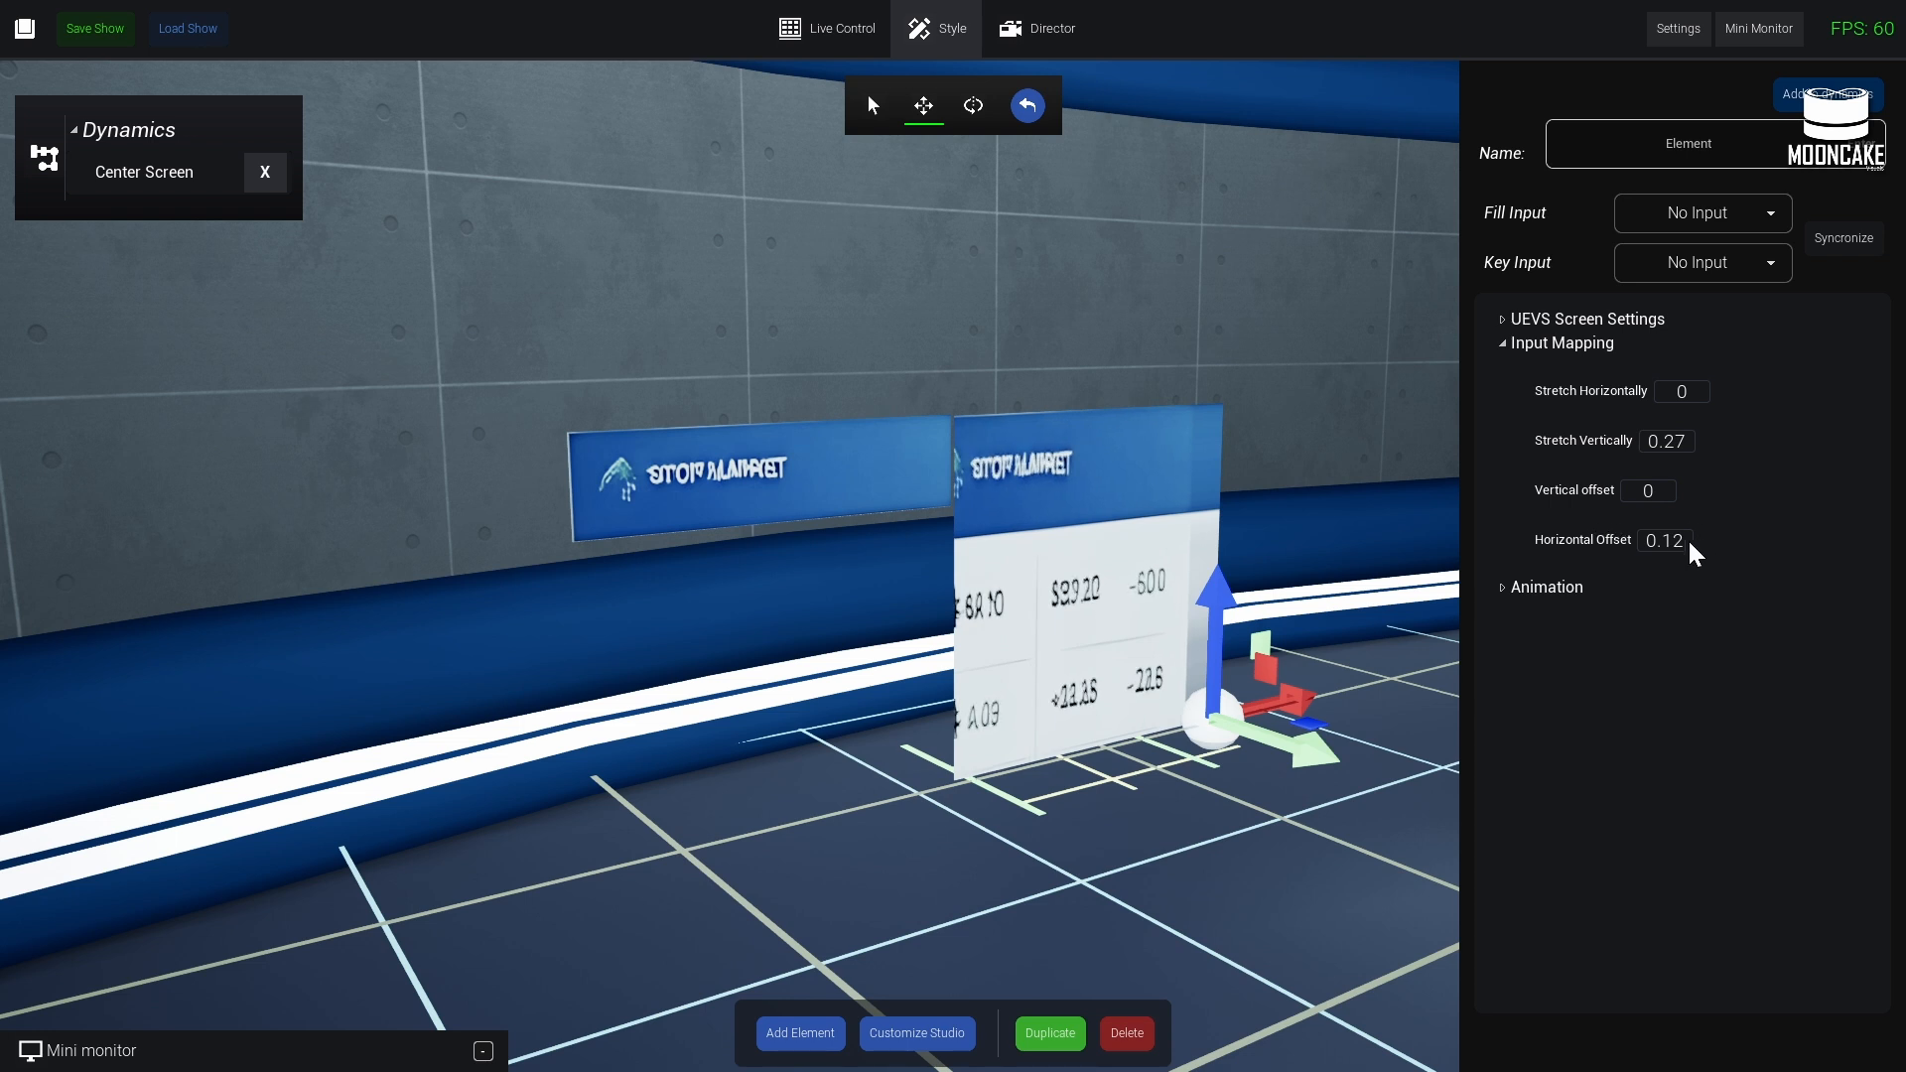
text(0)
key(Return)
drag(1579, 500, 1656, 483)
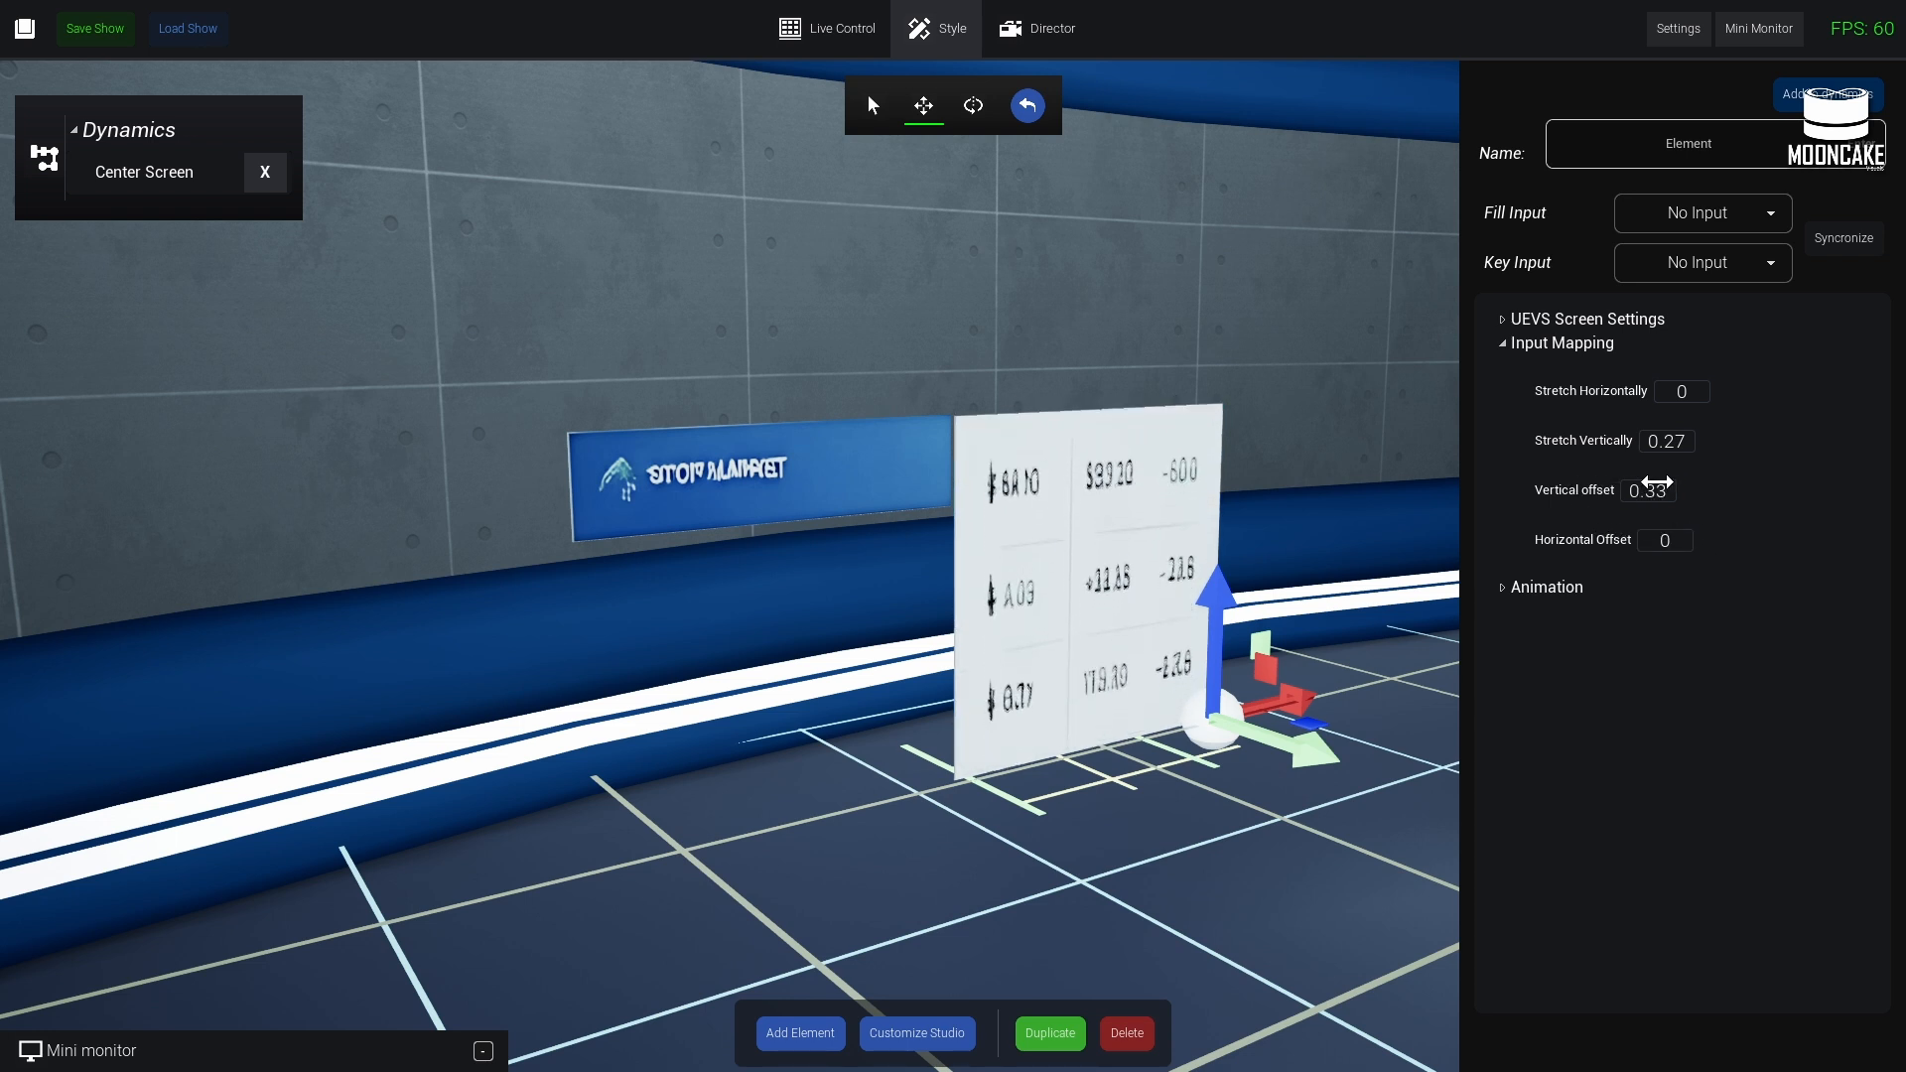
- Reduce the table screen's Content Height to 379
right_drag(1203, 556, 1306, 532)
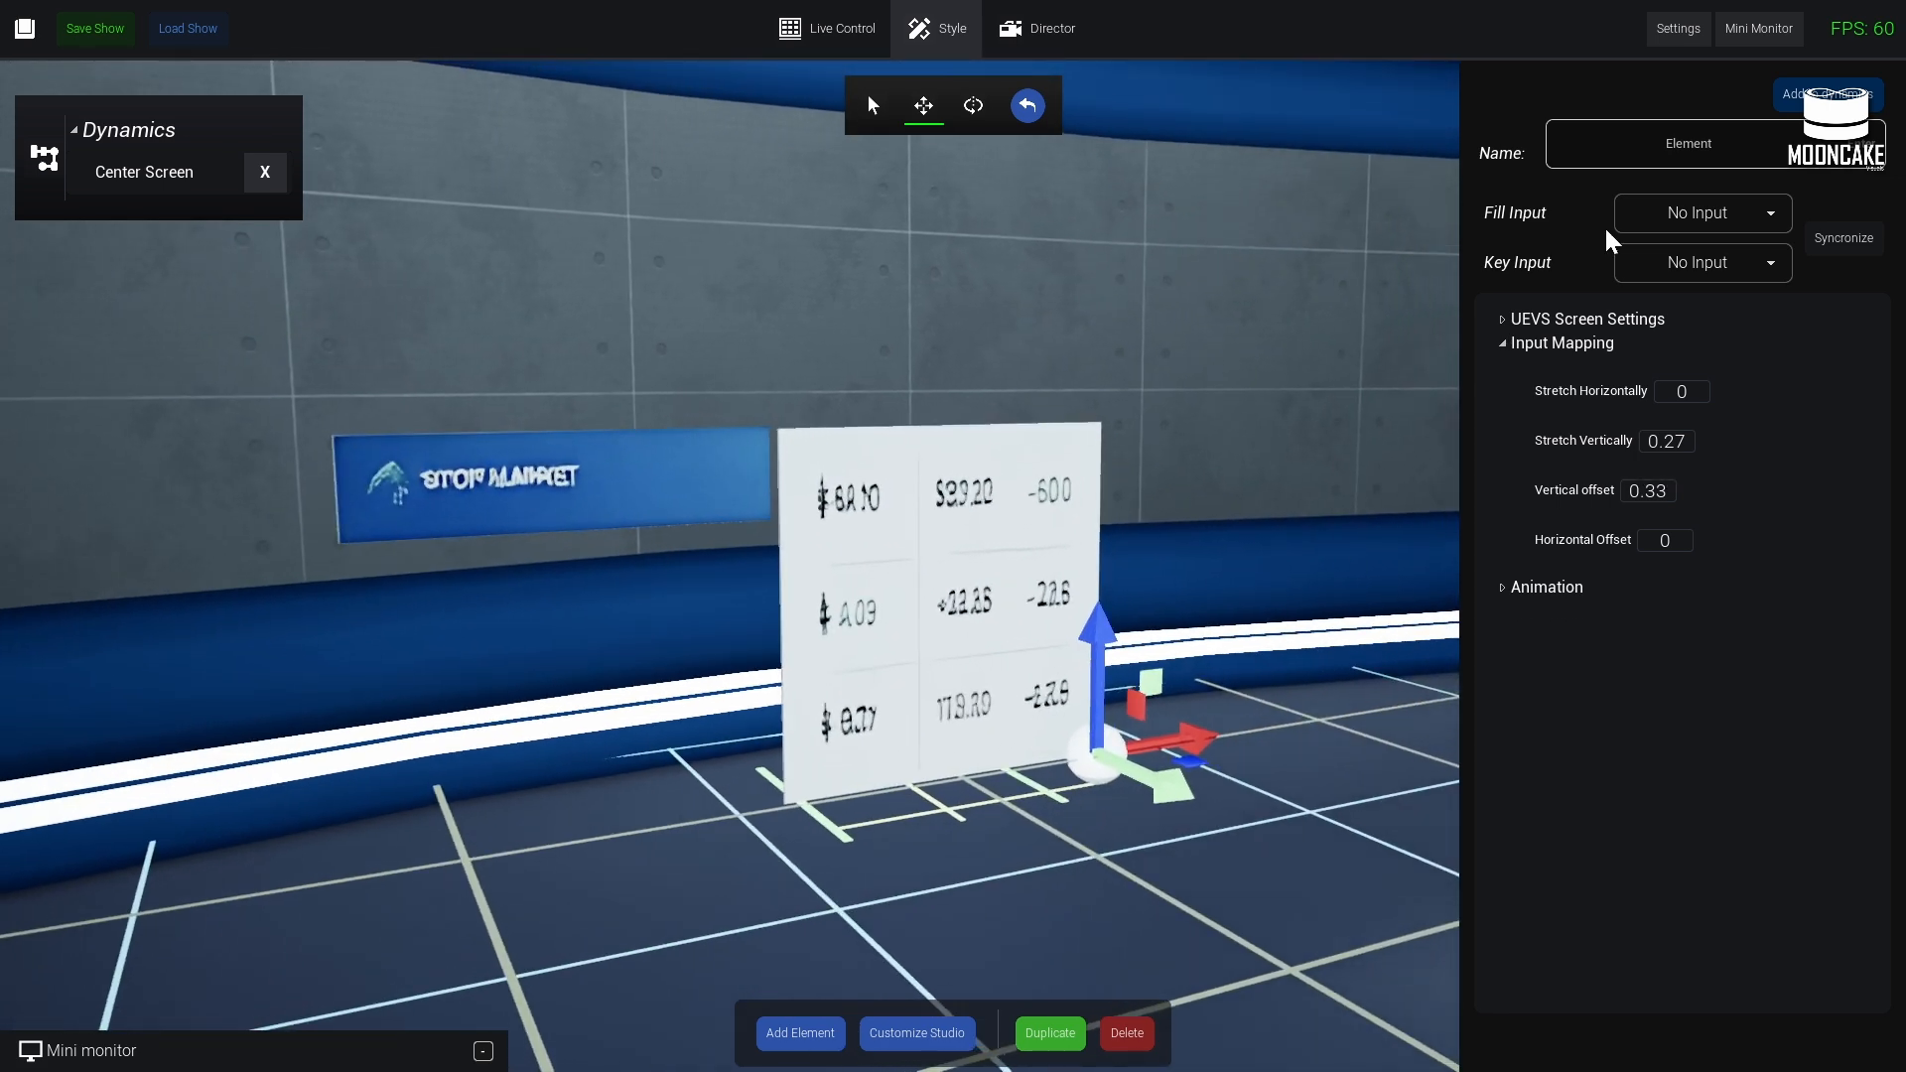
click(1499, 346)
click(1503, 320)
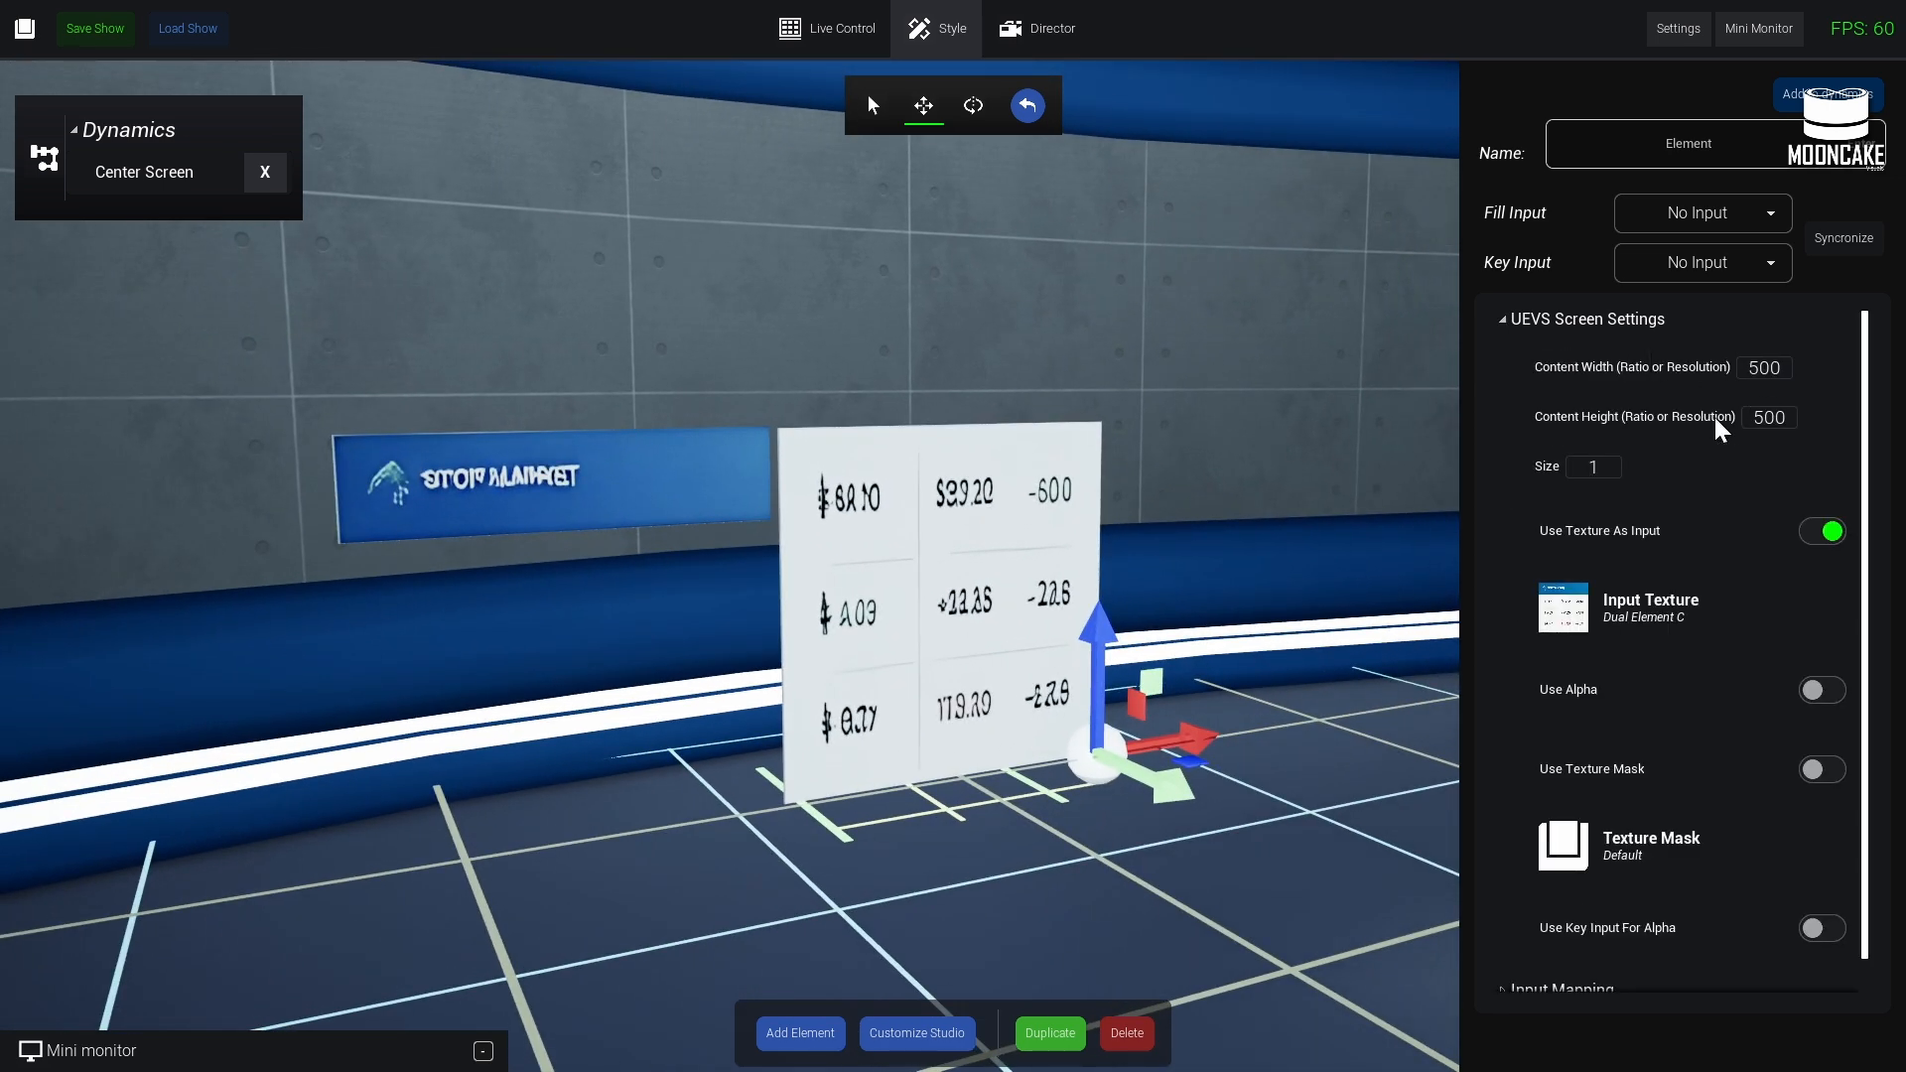
drag(1720, 417, 1689, 417)
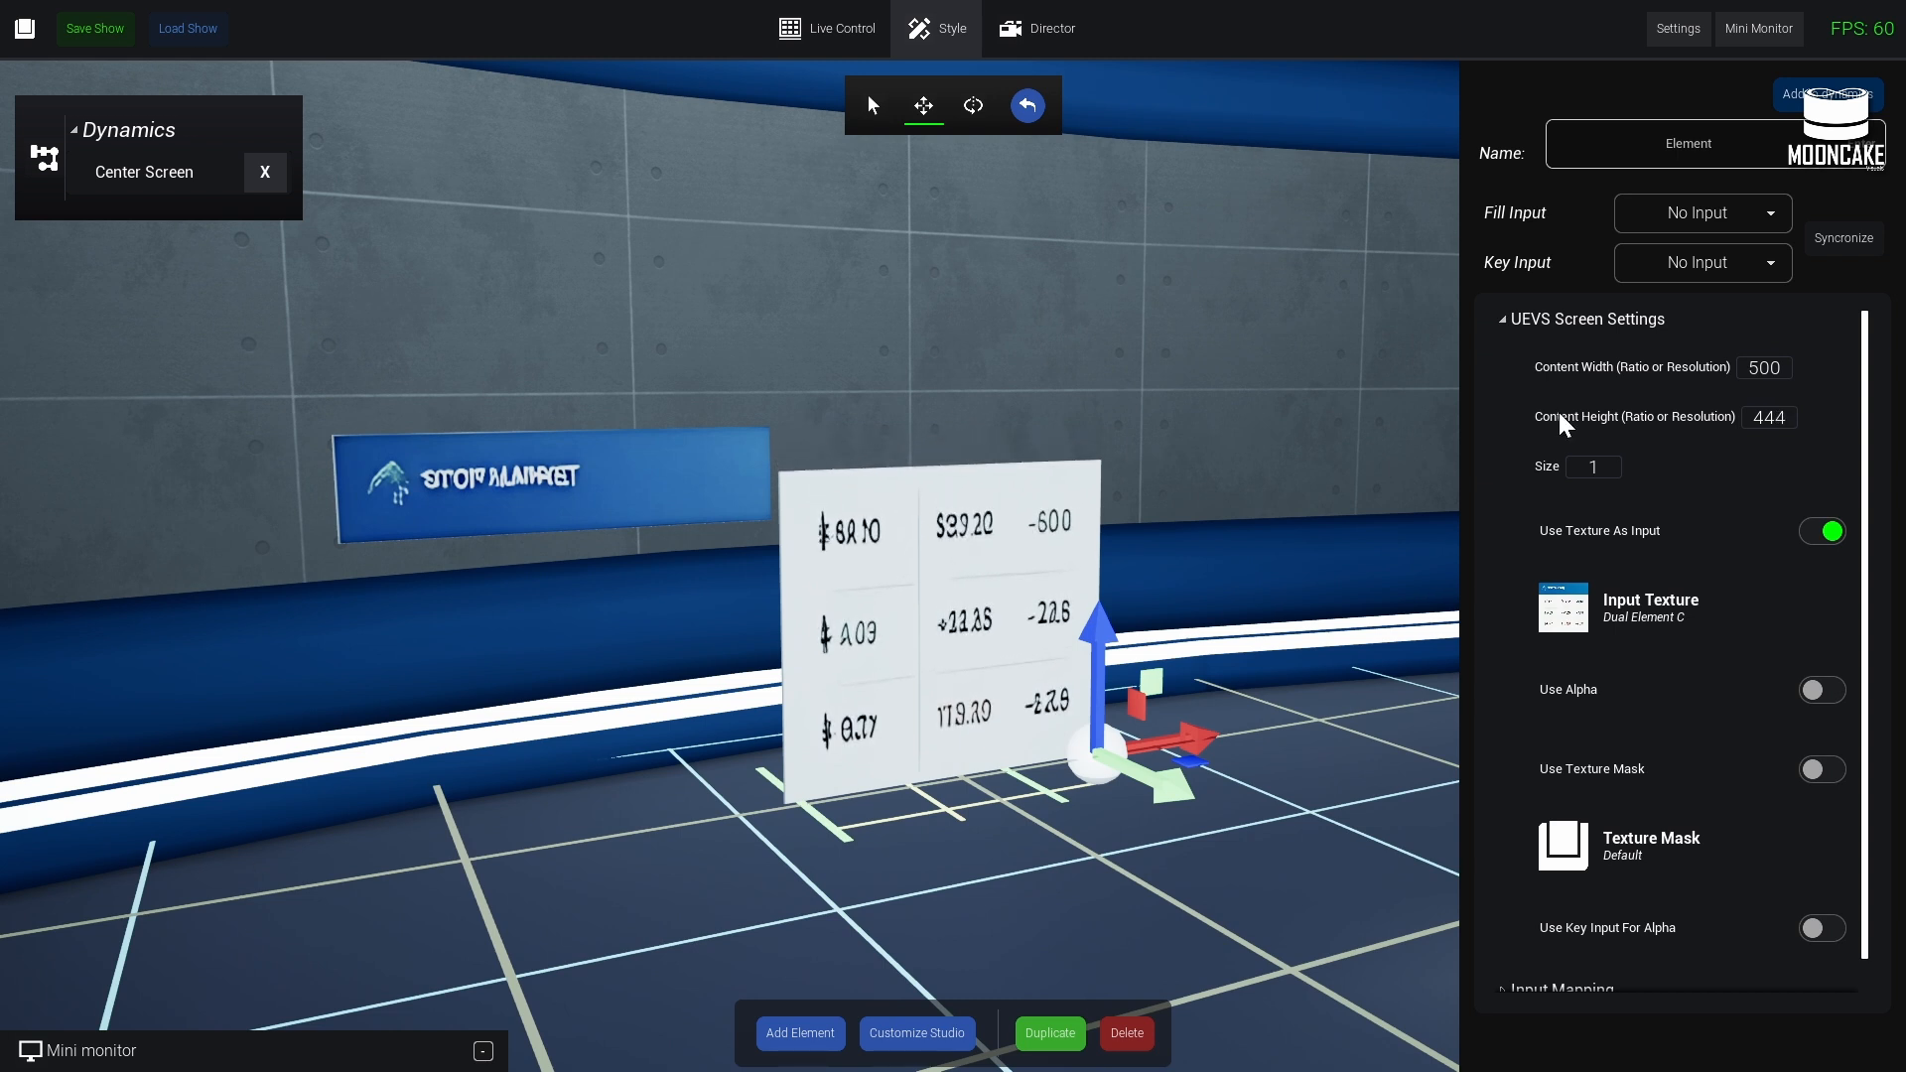
drag(1532, 420, 1490, 420)
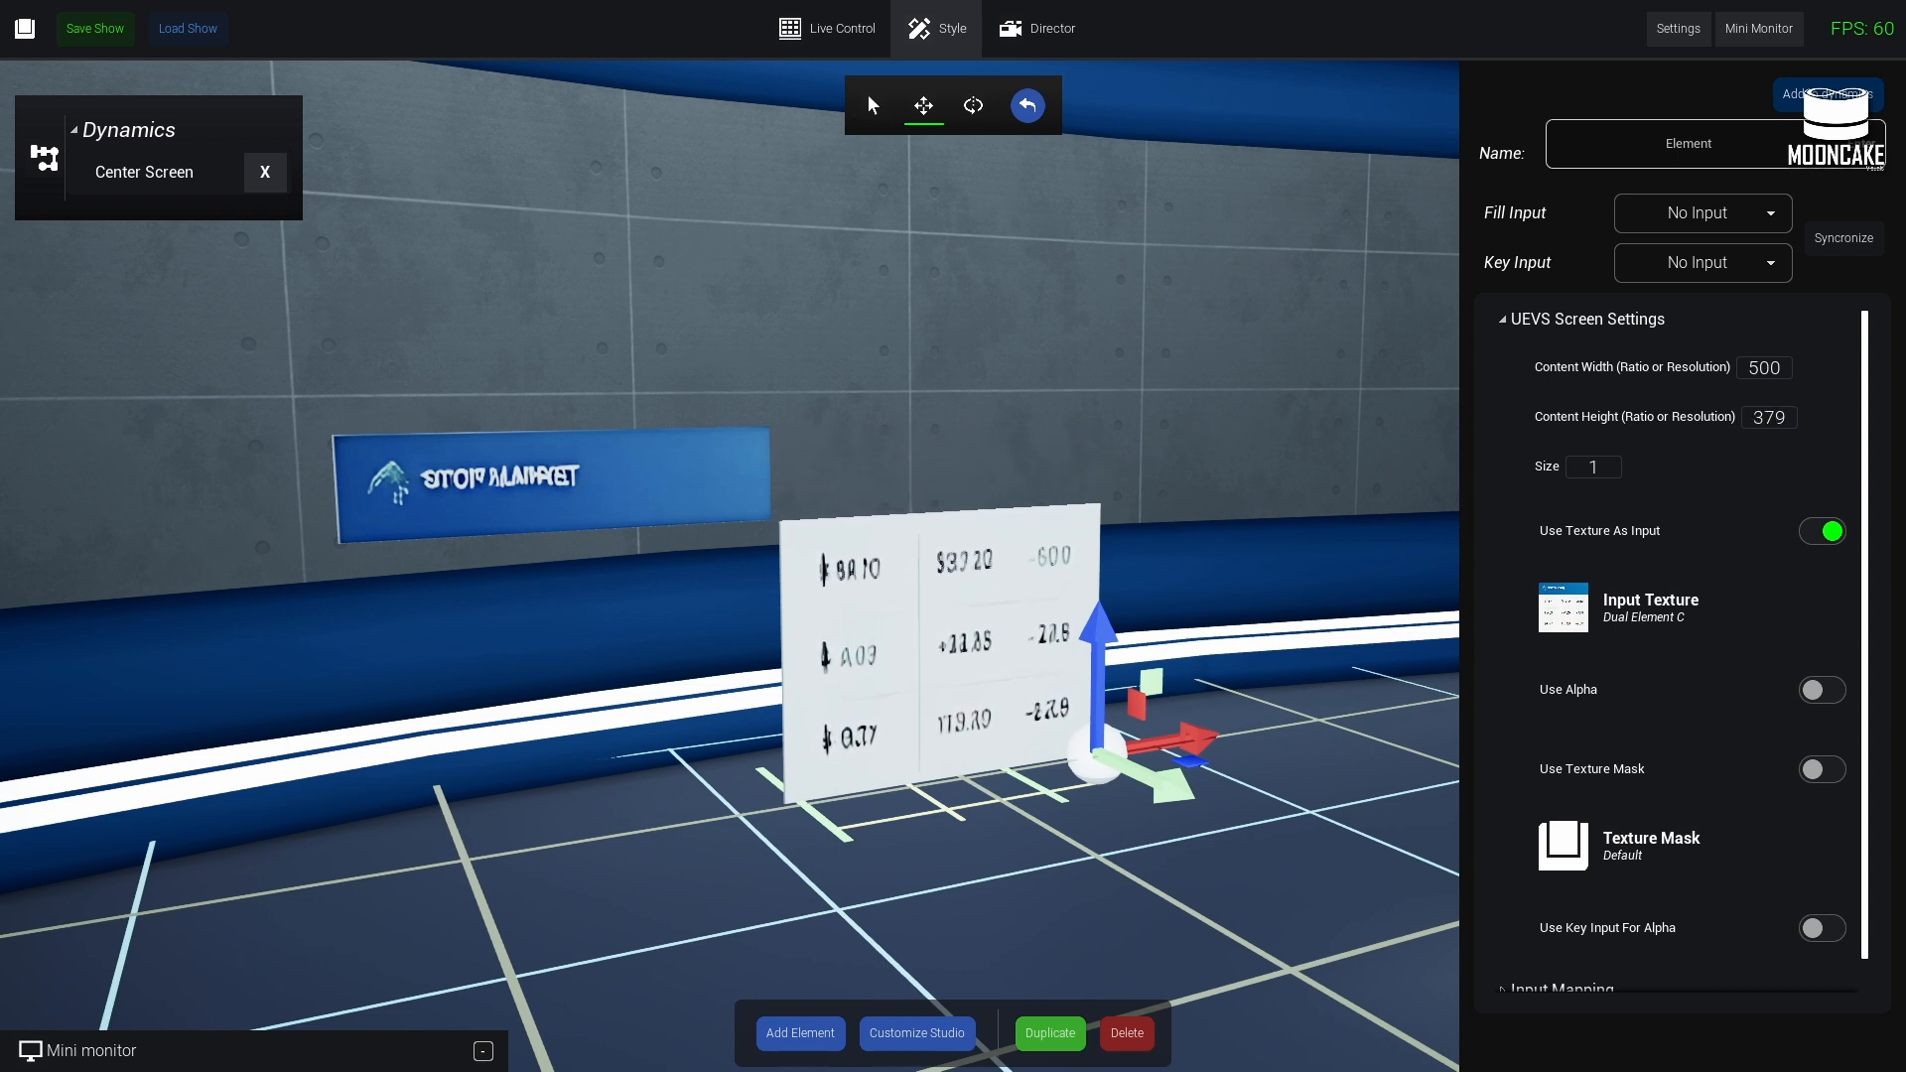
- Move the table screen beneath the header screen and nudge the header into line with it
right_drag(905, 770, 1173, 891)
drag(1307, 816, 866, 778)
right_drag(874, 777, 1044, 776)
drag(1022, 850, 1031, 848)
right_drag(1031, 848, 1423, 454)
click(1154, 408)
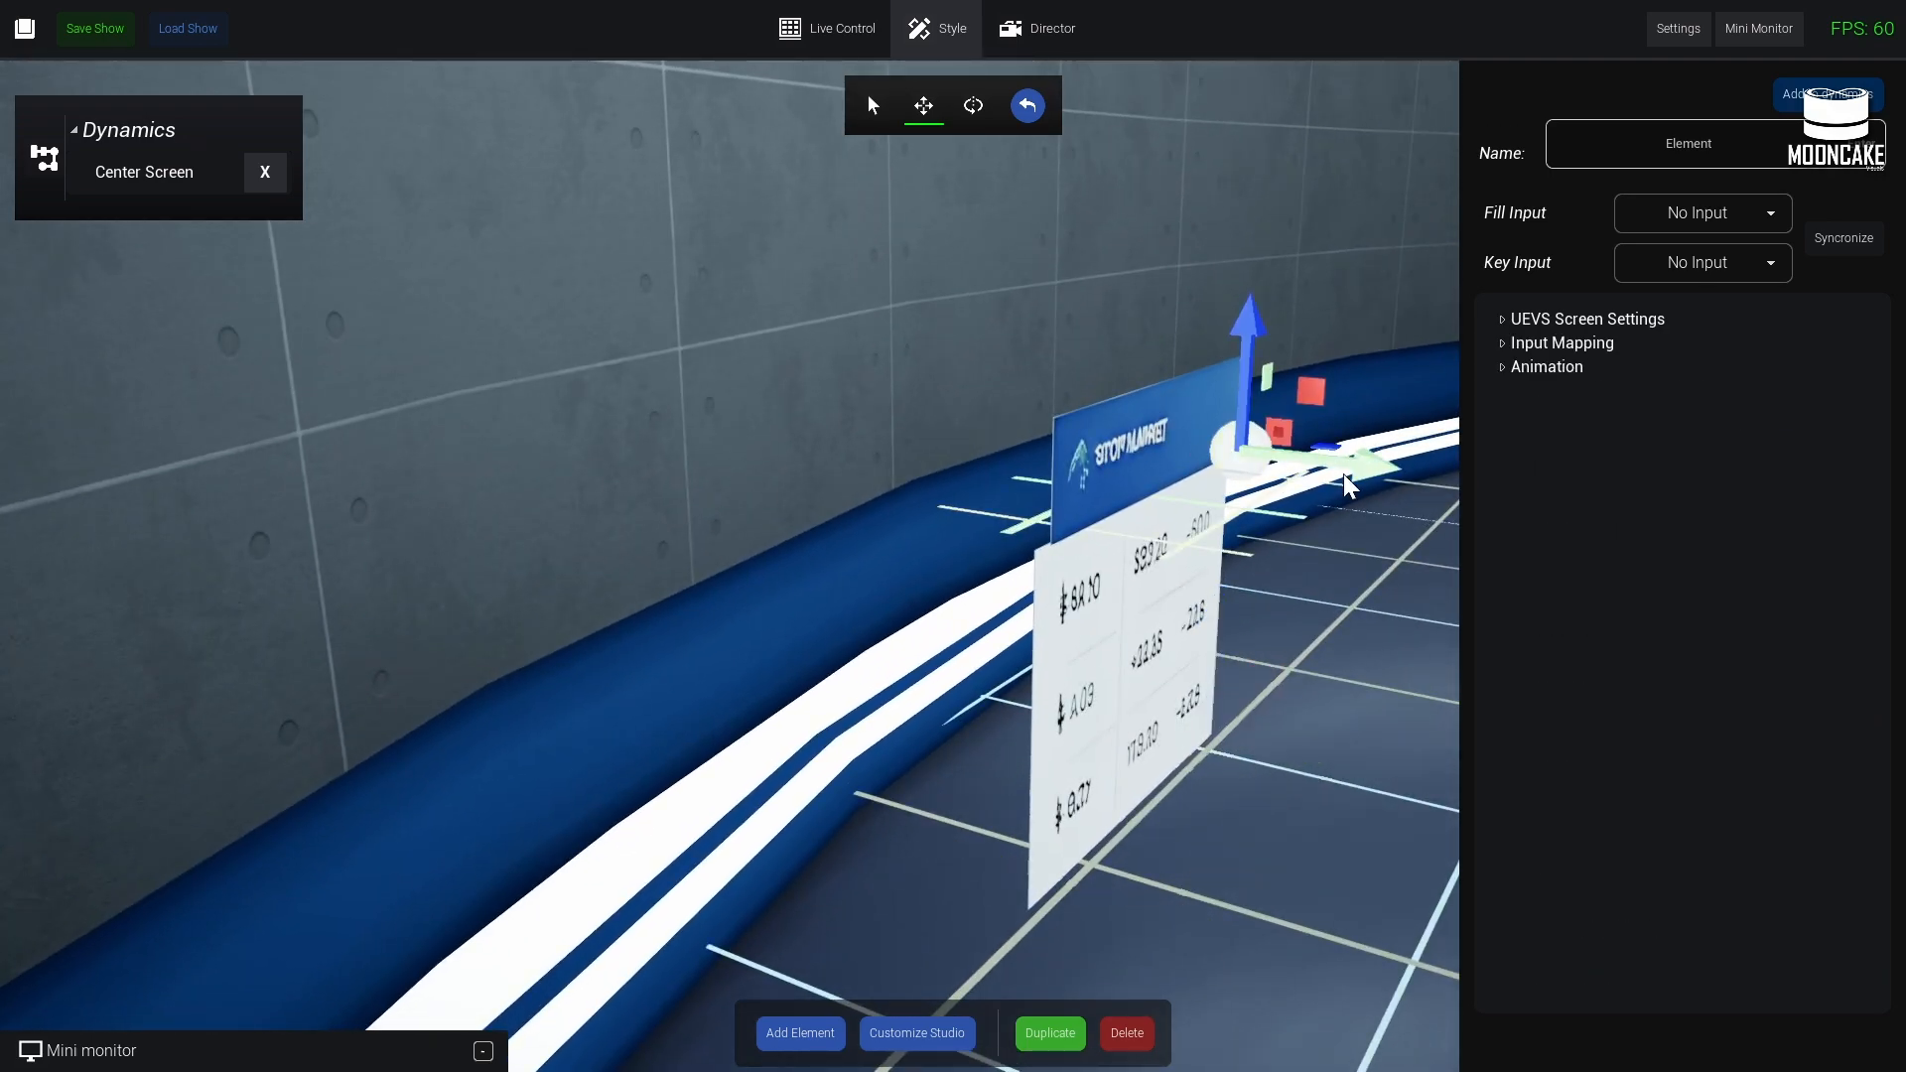
drag(1368, 473, 1360, 472)
right_drag(1284, 633, 1080, 595)
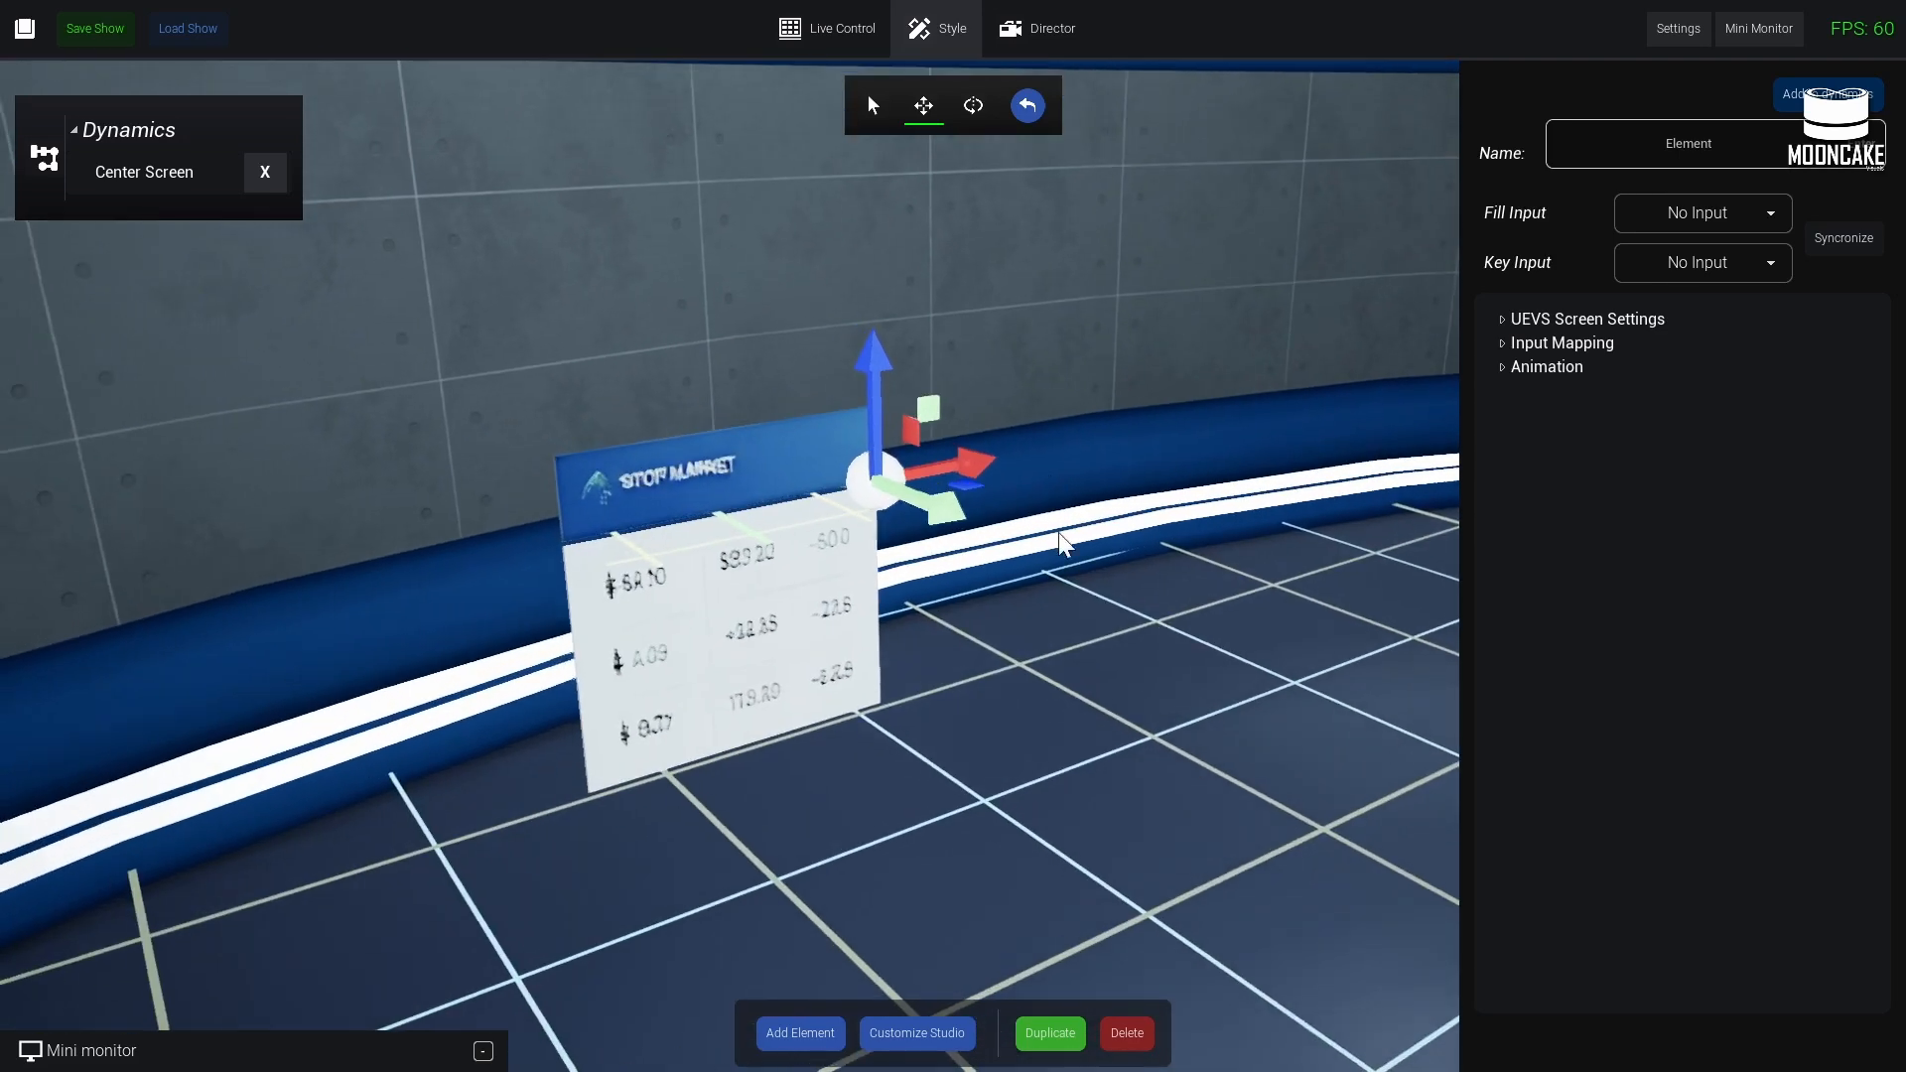
- Move the header and table screens back to the grey panelled side wall and raise them off the floor
drag(956, 531, 804, 452)
drag(763, 339, 741, 206)
click(750, 651)
drag(951, 740, 844, 677)
drag(777, 514, 736, 395)
right_drag(737, 395, 873, 626)
click(890, 657)
mouse_move(1139, 646)
mouse_down()
mouse_move(1082, 613)
mouse_move(1124, 612)
mouse_up()
drag(1027, 462, 1044, 373)
- Adjust the table screen's height, depth and sideways position so it sits directly beneath the header on the wall
click(1028, 745)
drag(1069, 754, 1043, 635)
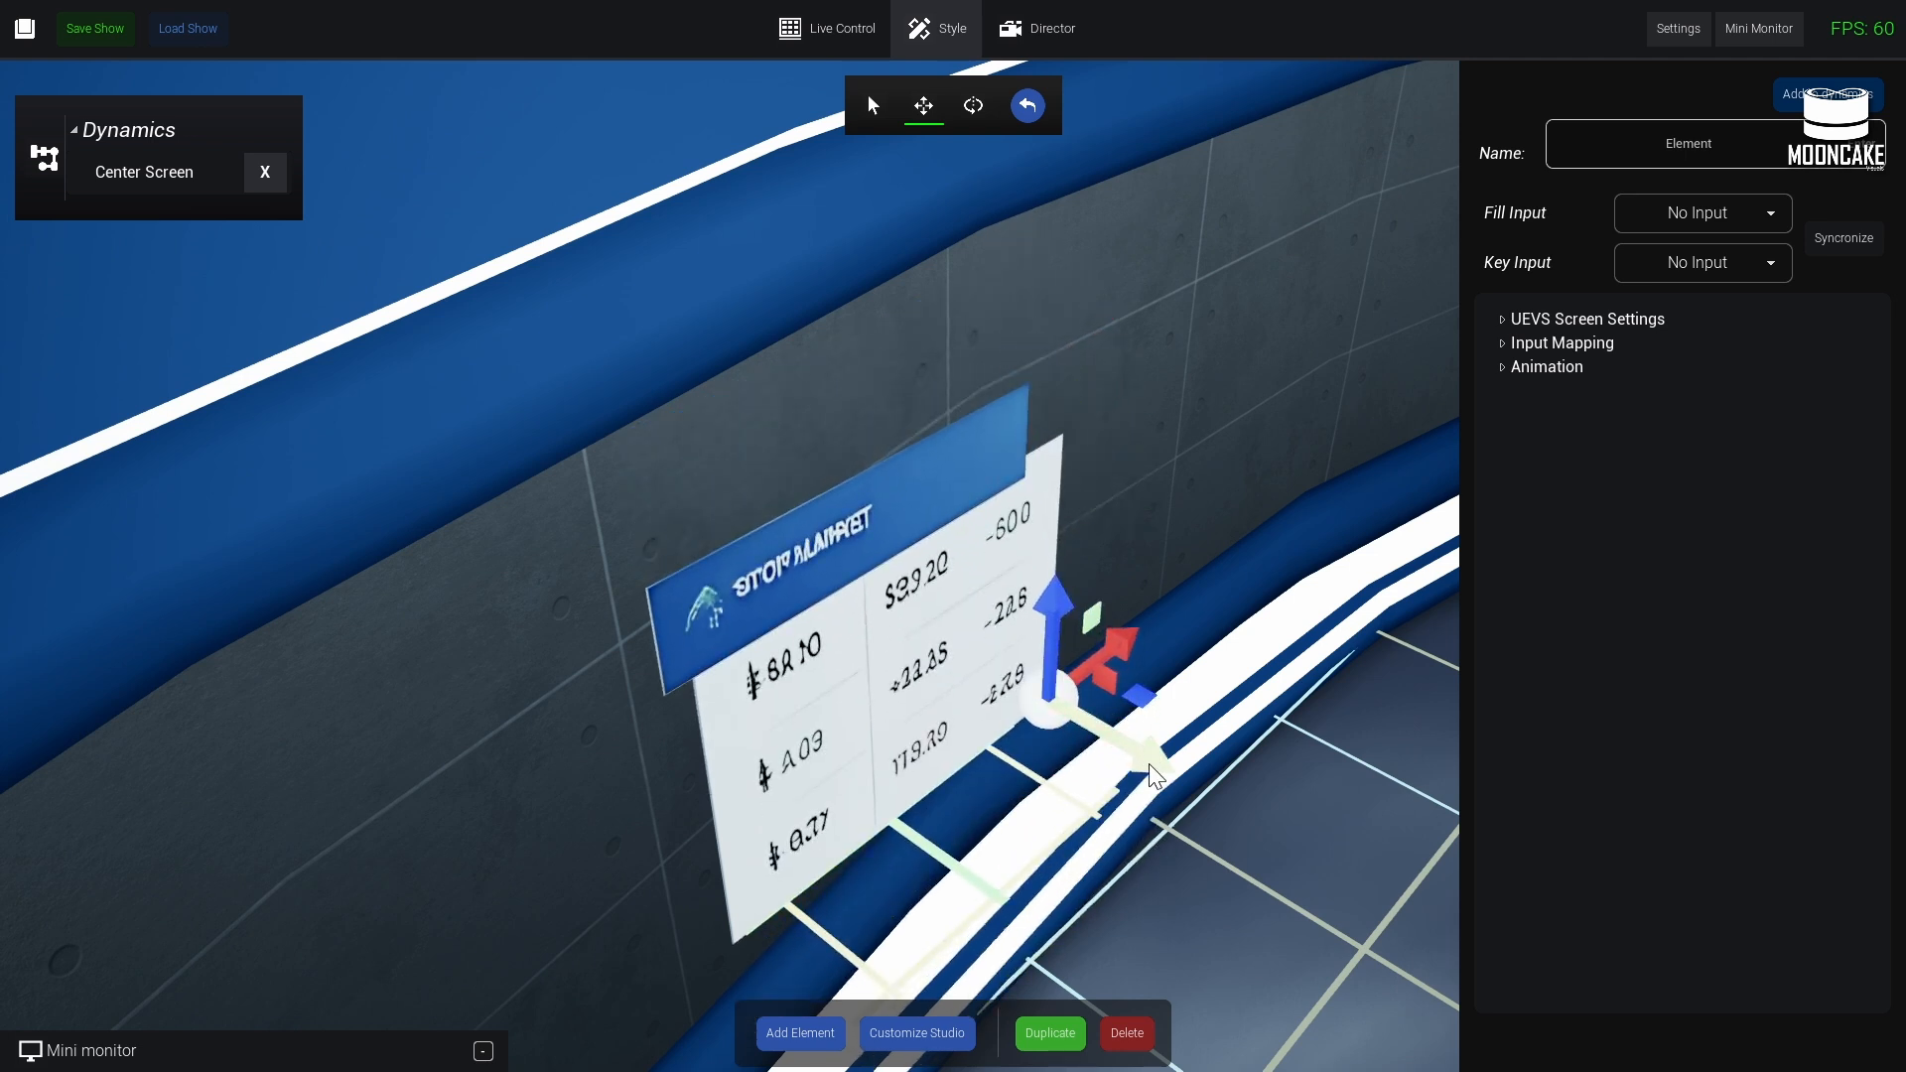
drag(1057, 628, 1051, 580)
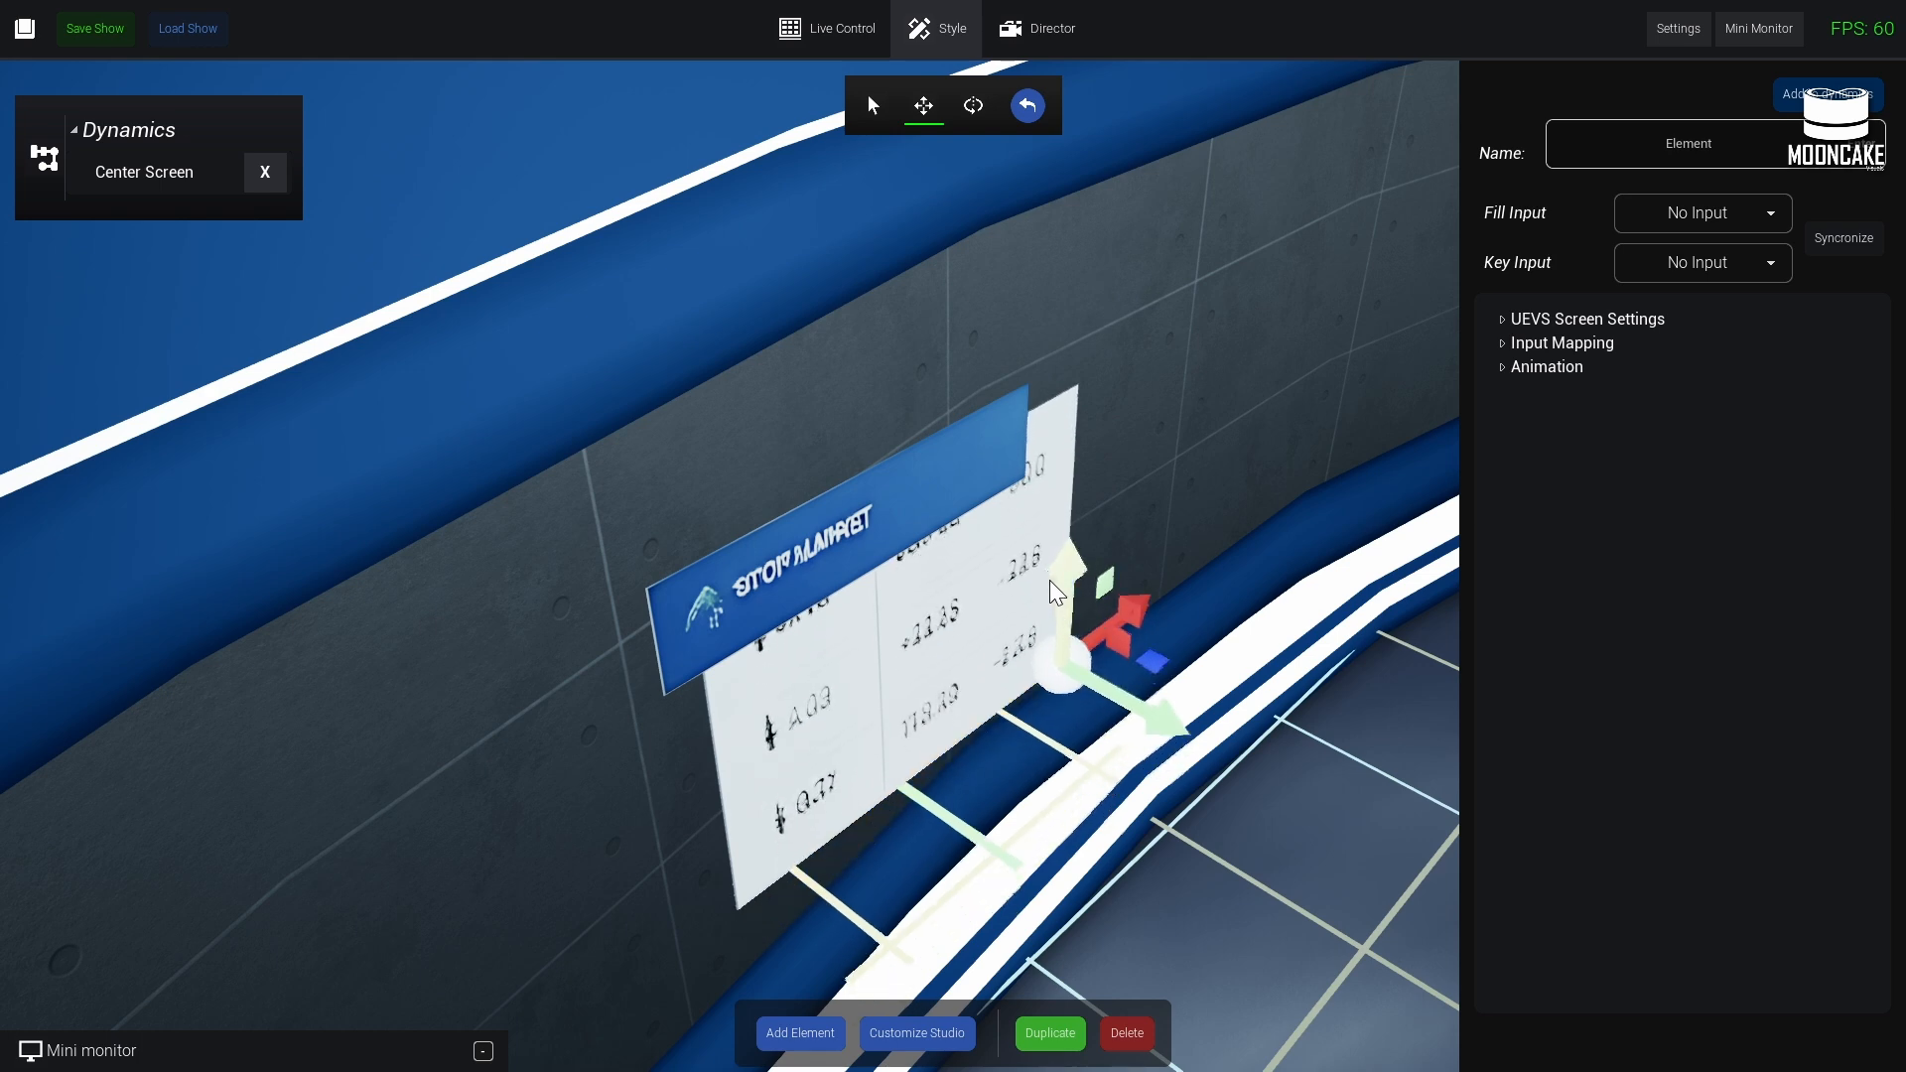
mouse_move(1160, 731)
mouse_down()
mouse_move(1206, 731)
mouse_move(1188, 731)
mouse_up()
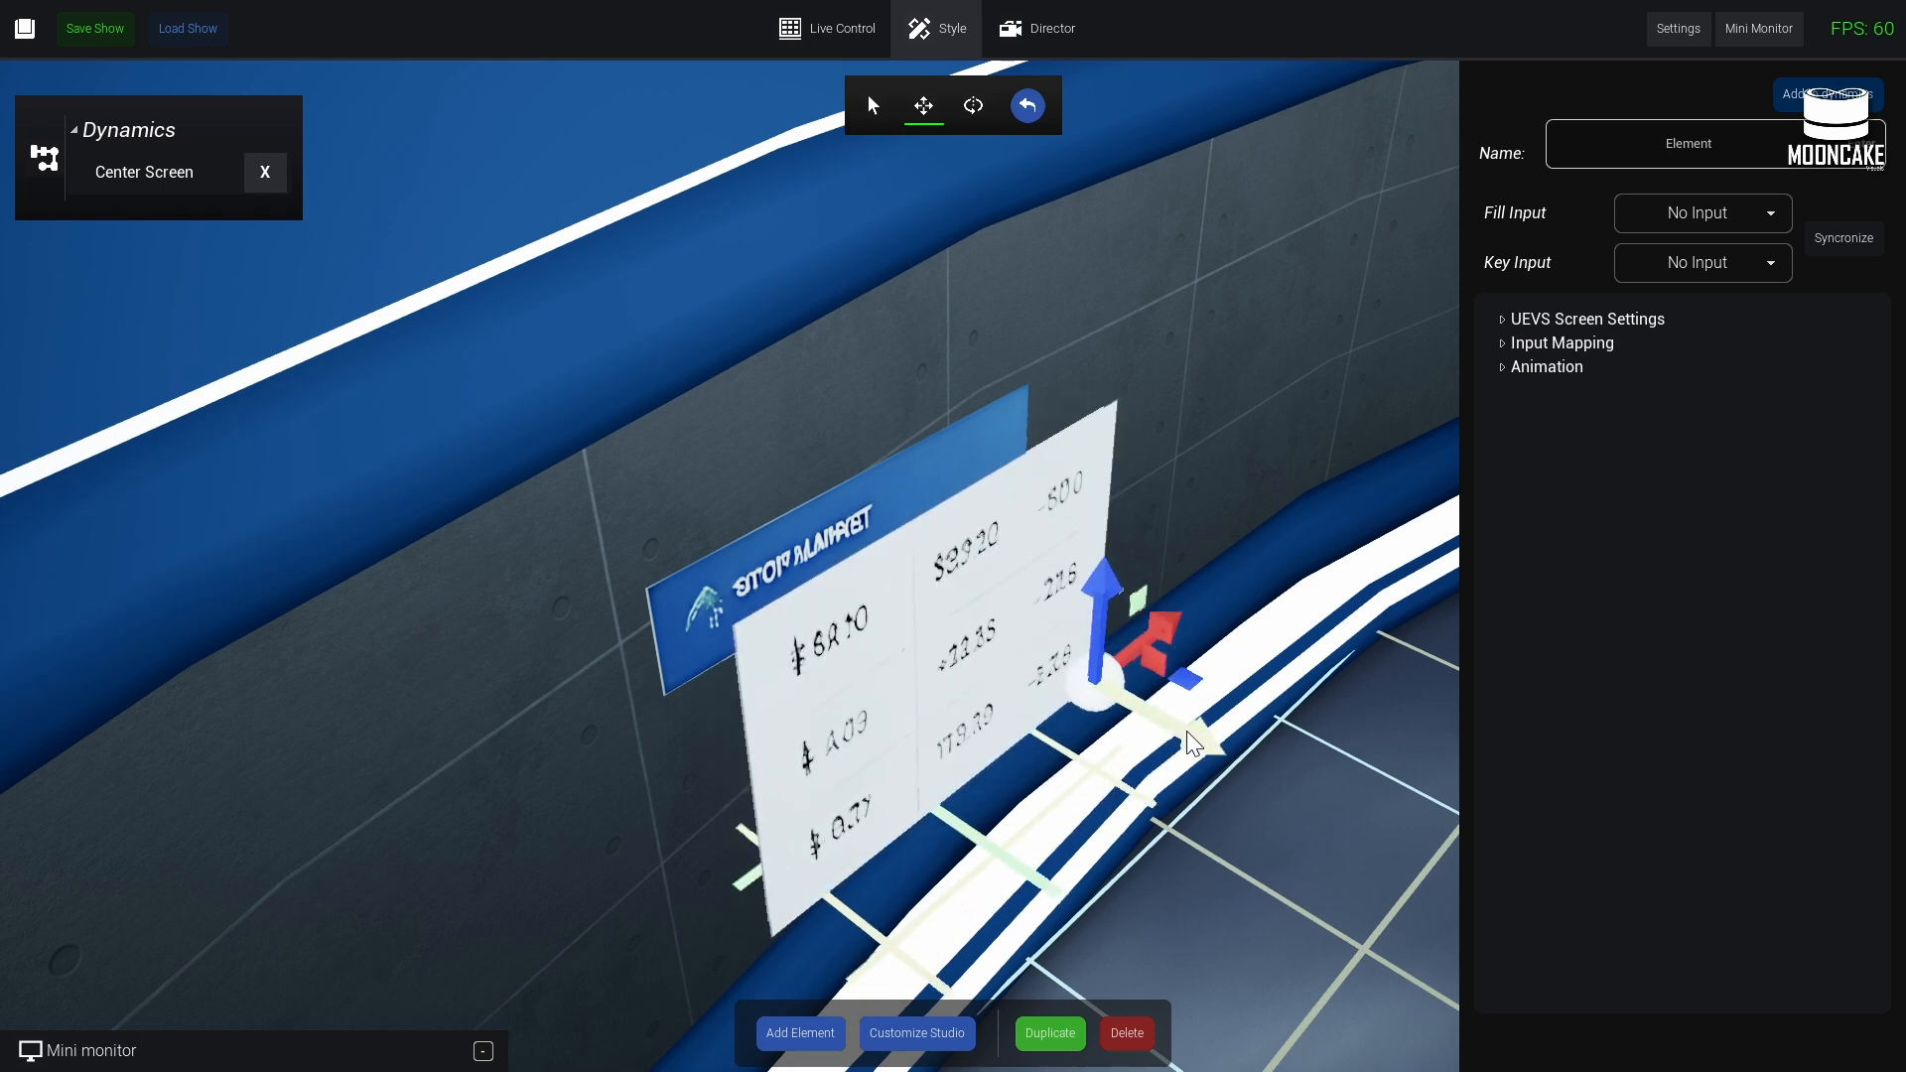
drag(1171, 618, 1120, 641)
right_drag(1120, 642, 613, 584)
key(d)
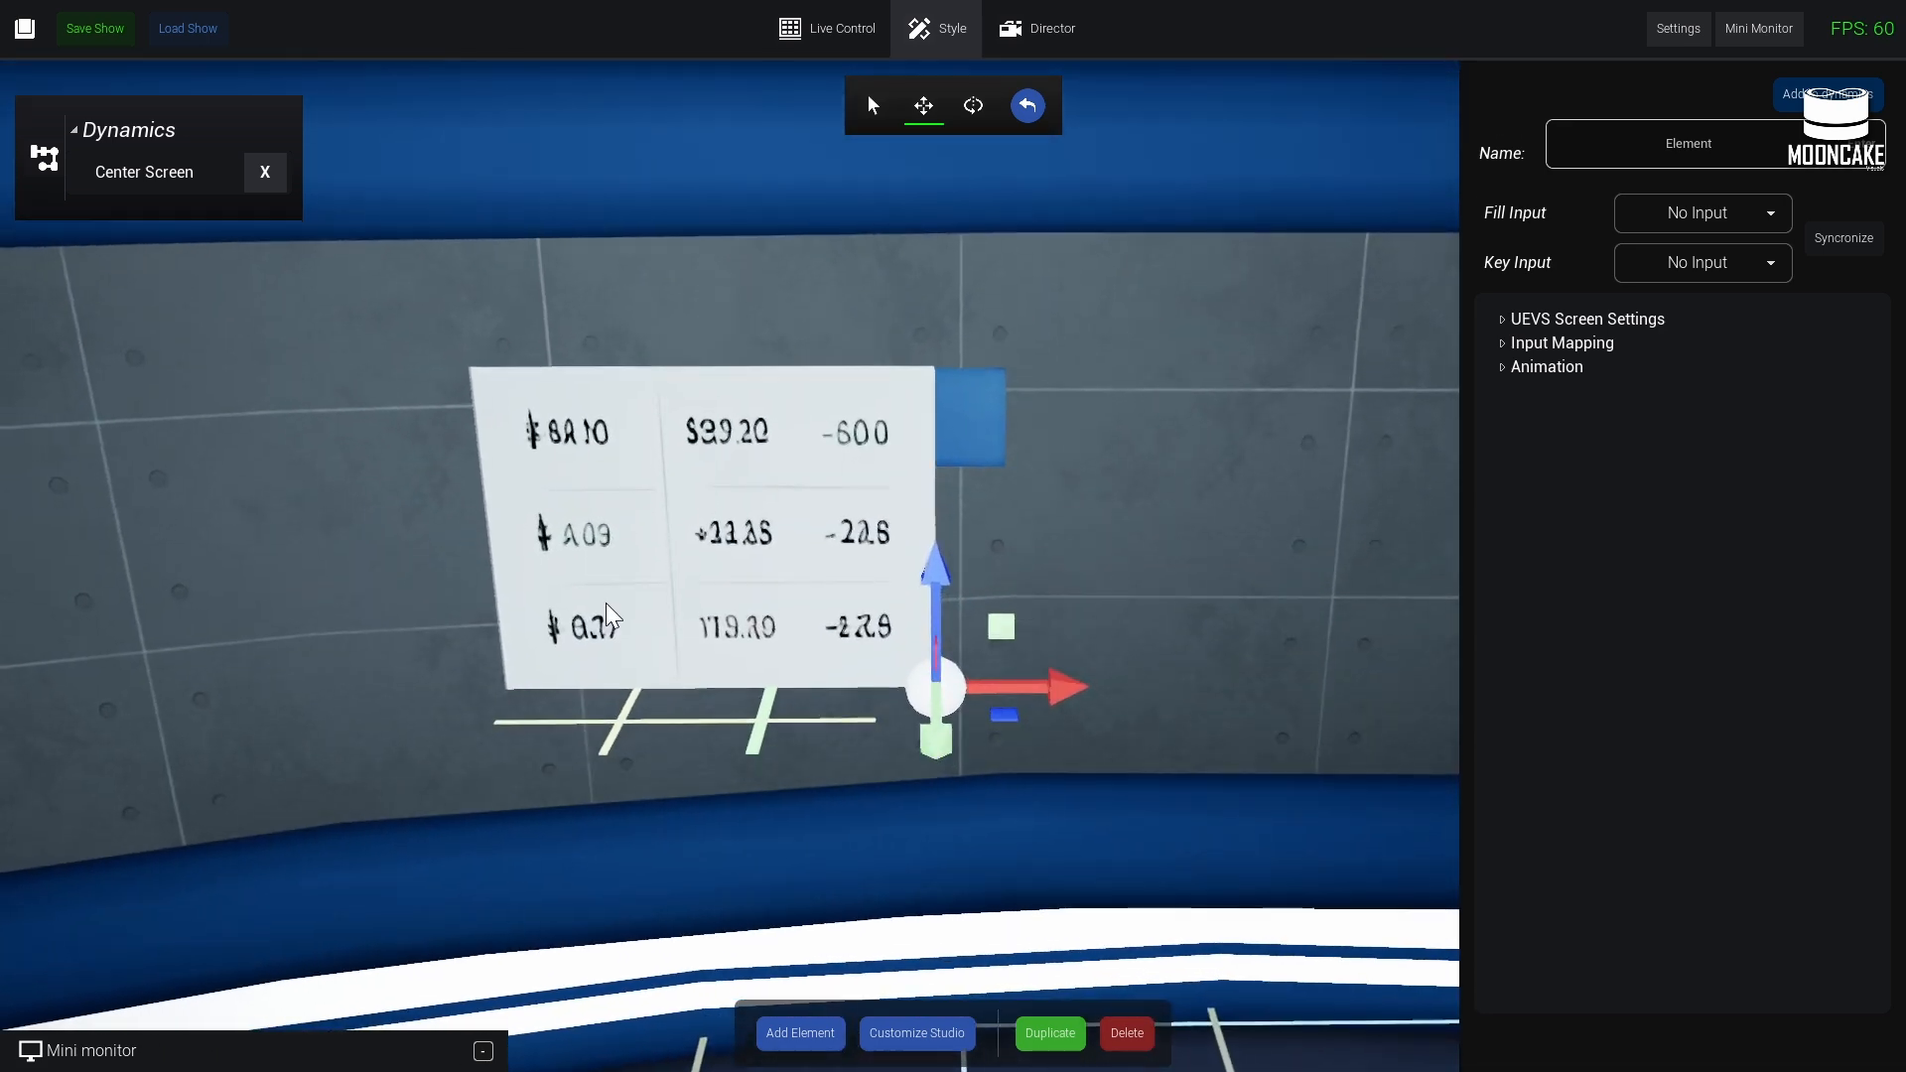
drag(1003, 721, 1073, 686)
drag(1004, 533, 998, 641)
drag(1120, 750, 1122, 749)
- Check the placement of the wall screens from the camera view in Director
right_drag(1122, 749, 1098, 200)
click(1077, 20)
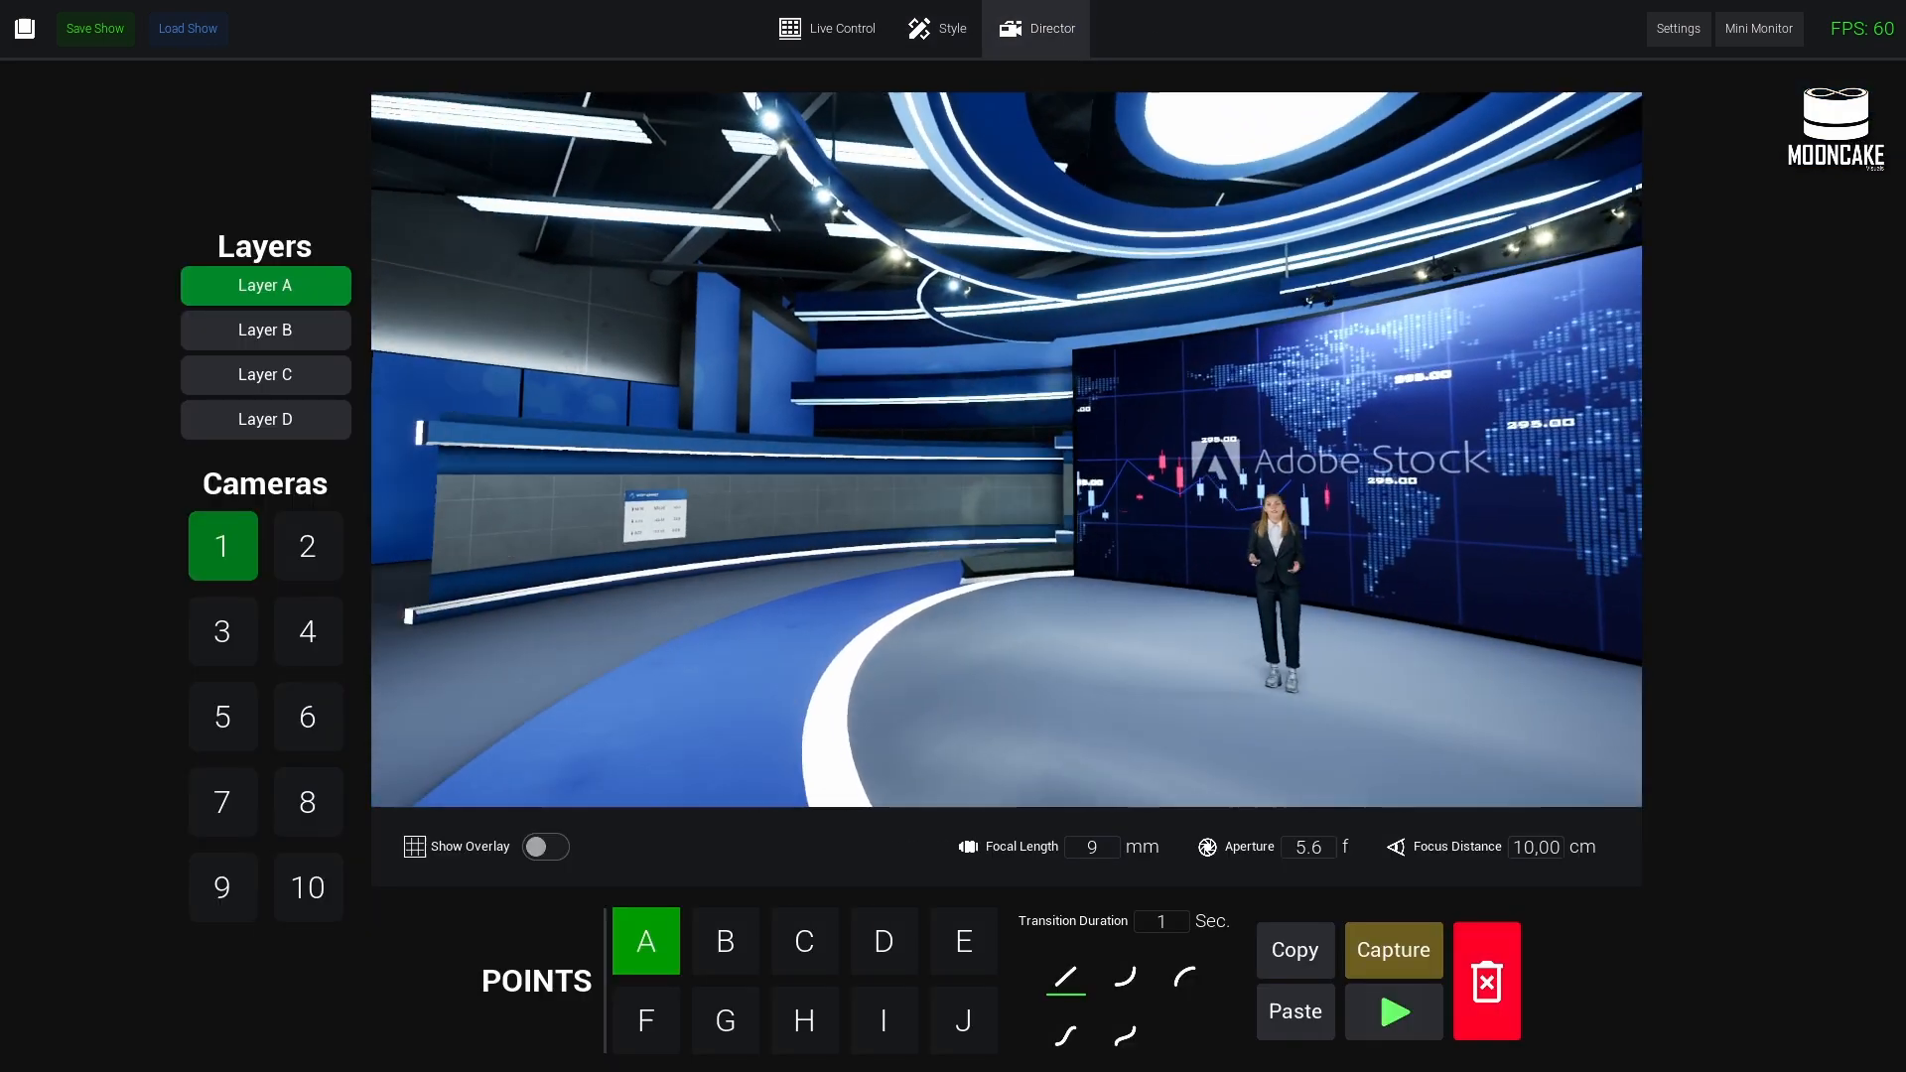
key(w)
right_drag(1007, 450, 766, 467)
- Return to Style and name the header screen Top_Element_C and the table screen Bottom_Element_C
click(940, 40)
click(735, 435)
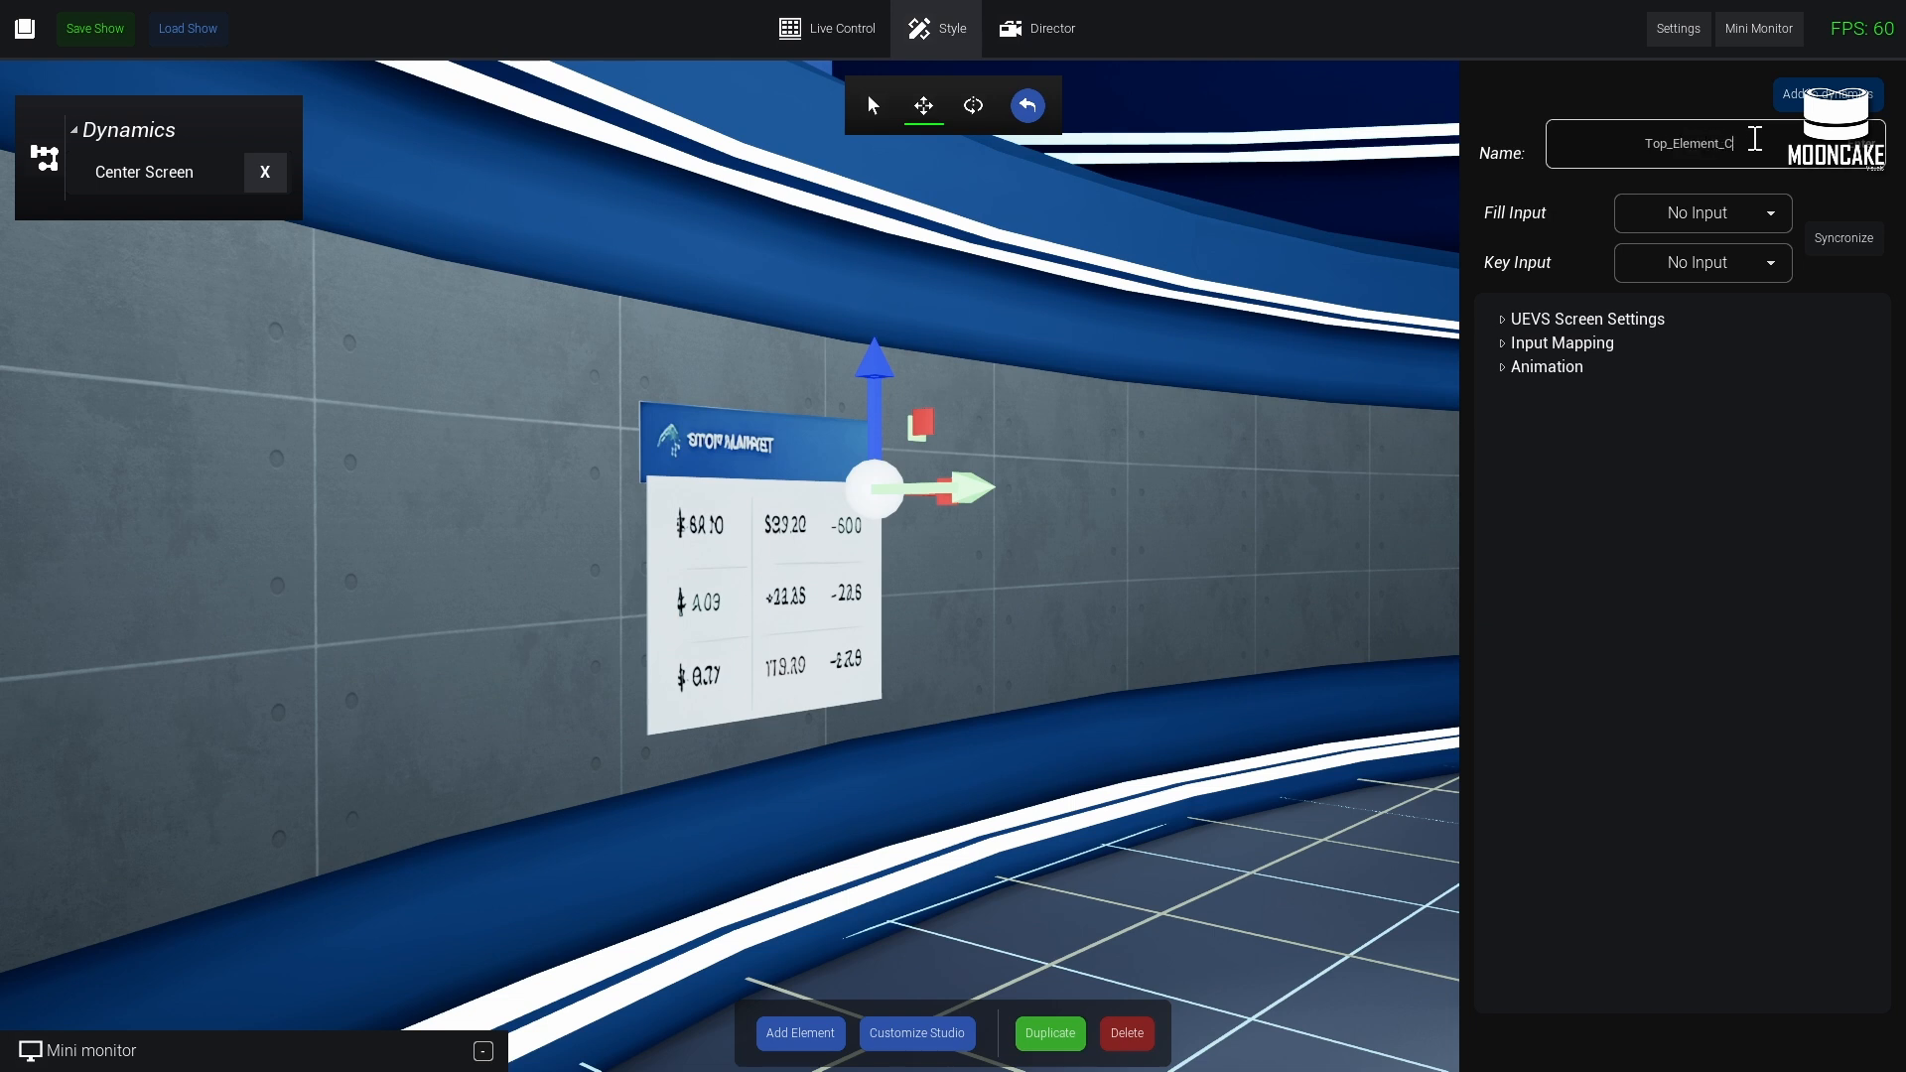
click(761, 599)
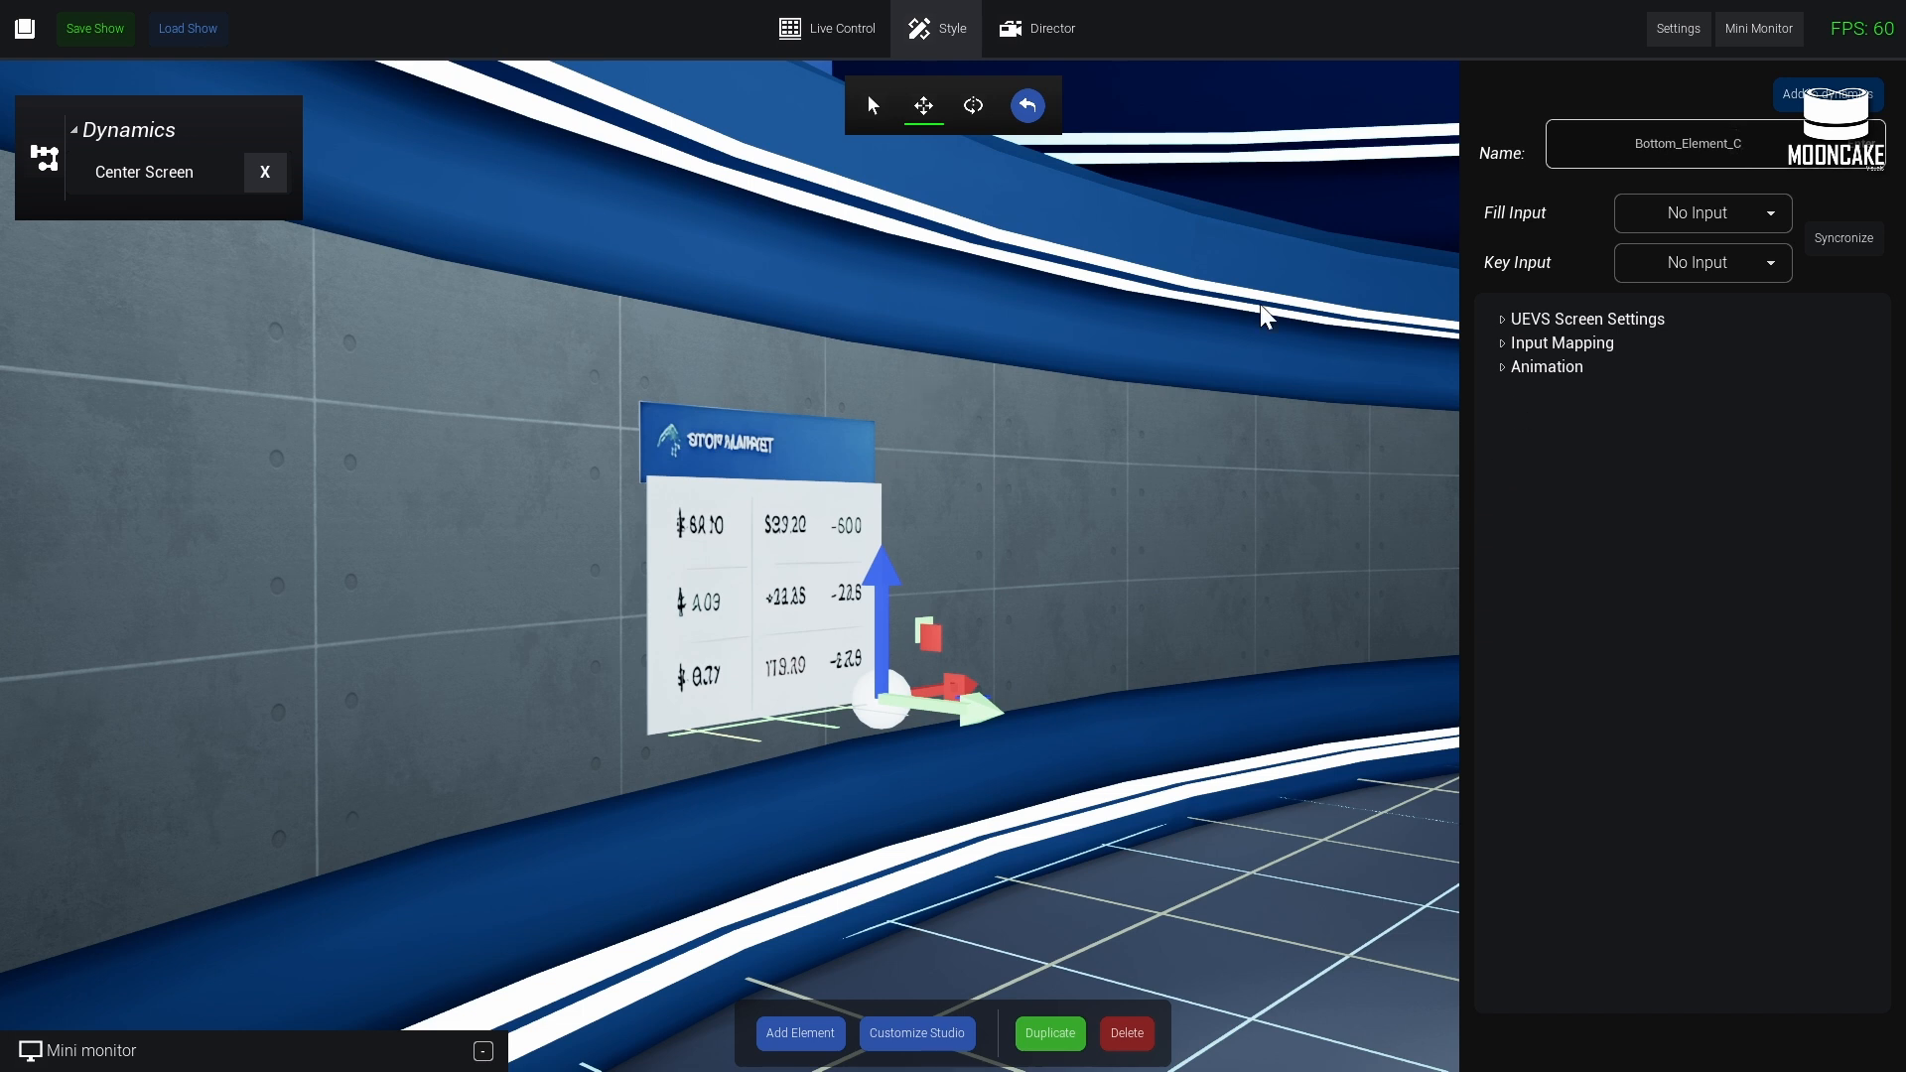
- Add Top_Element_C to a new dynamics group named Element_C
click(791, 469)
click(1827, 93)
click(1315, 246)
click(1332, 295)
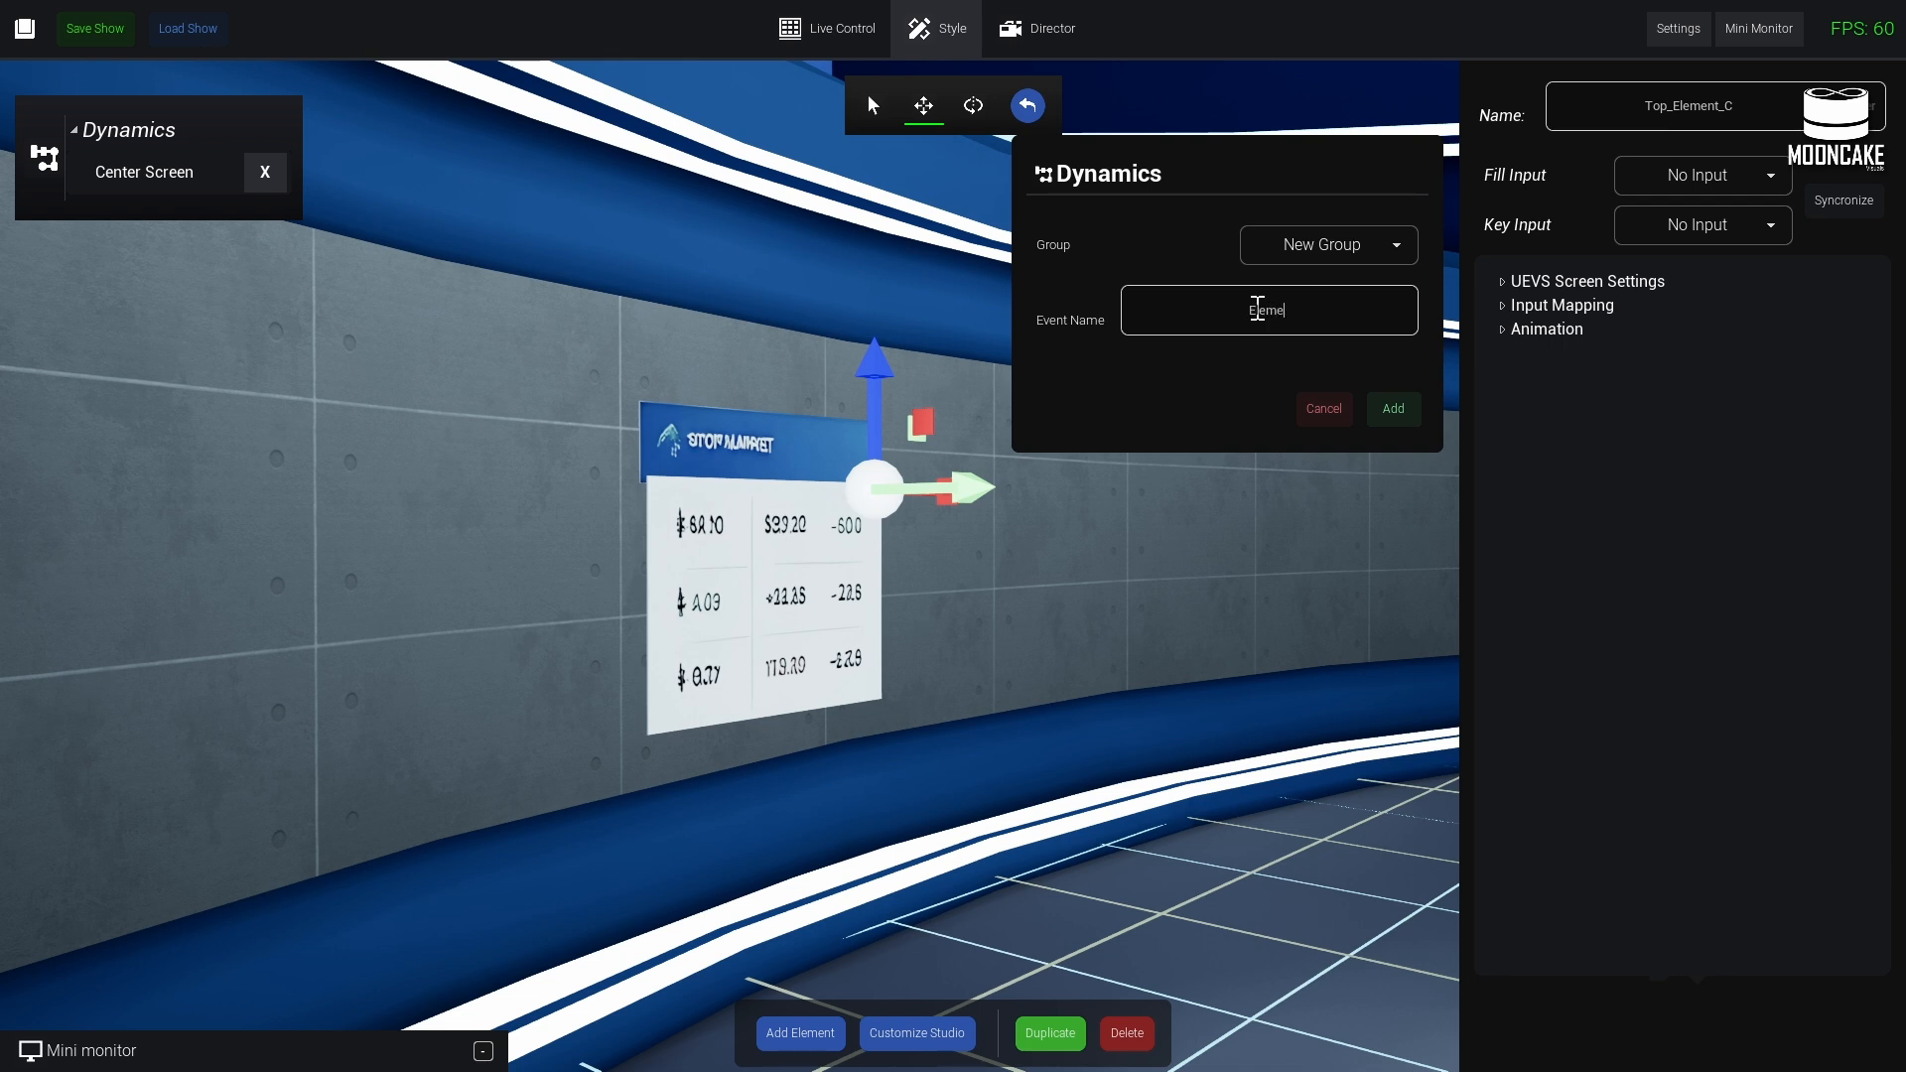
click(1398, 415)
- Add Bottom_Element_C to the existing Element_C dynamics group
click(672, 654)
click(1827, 93)
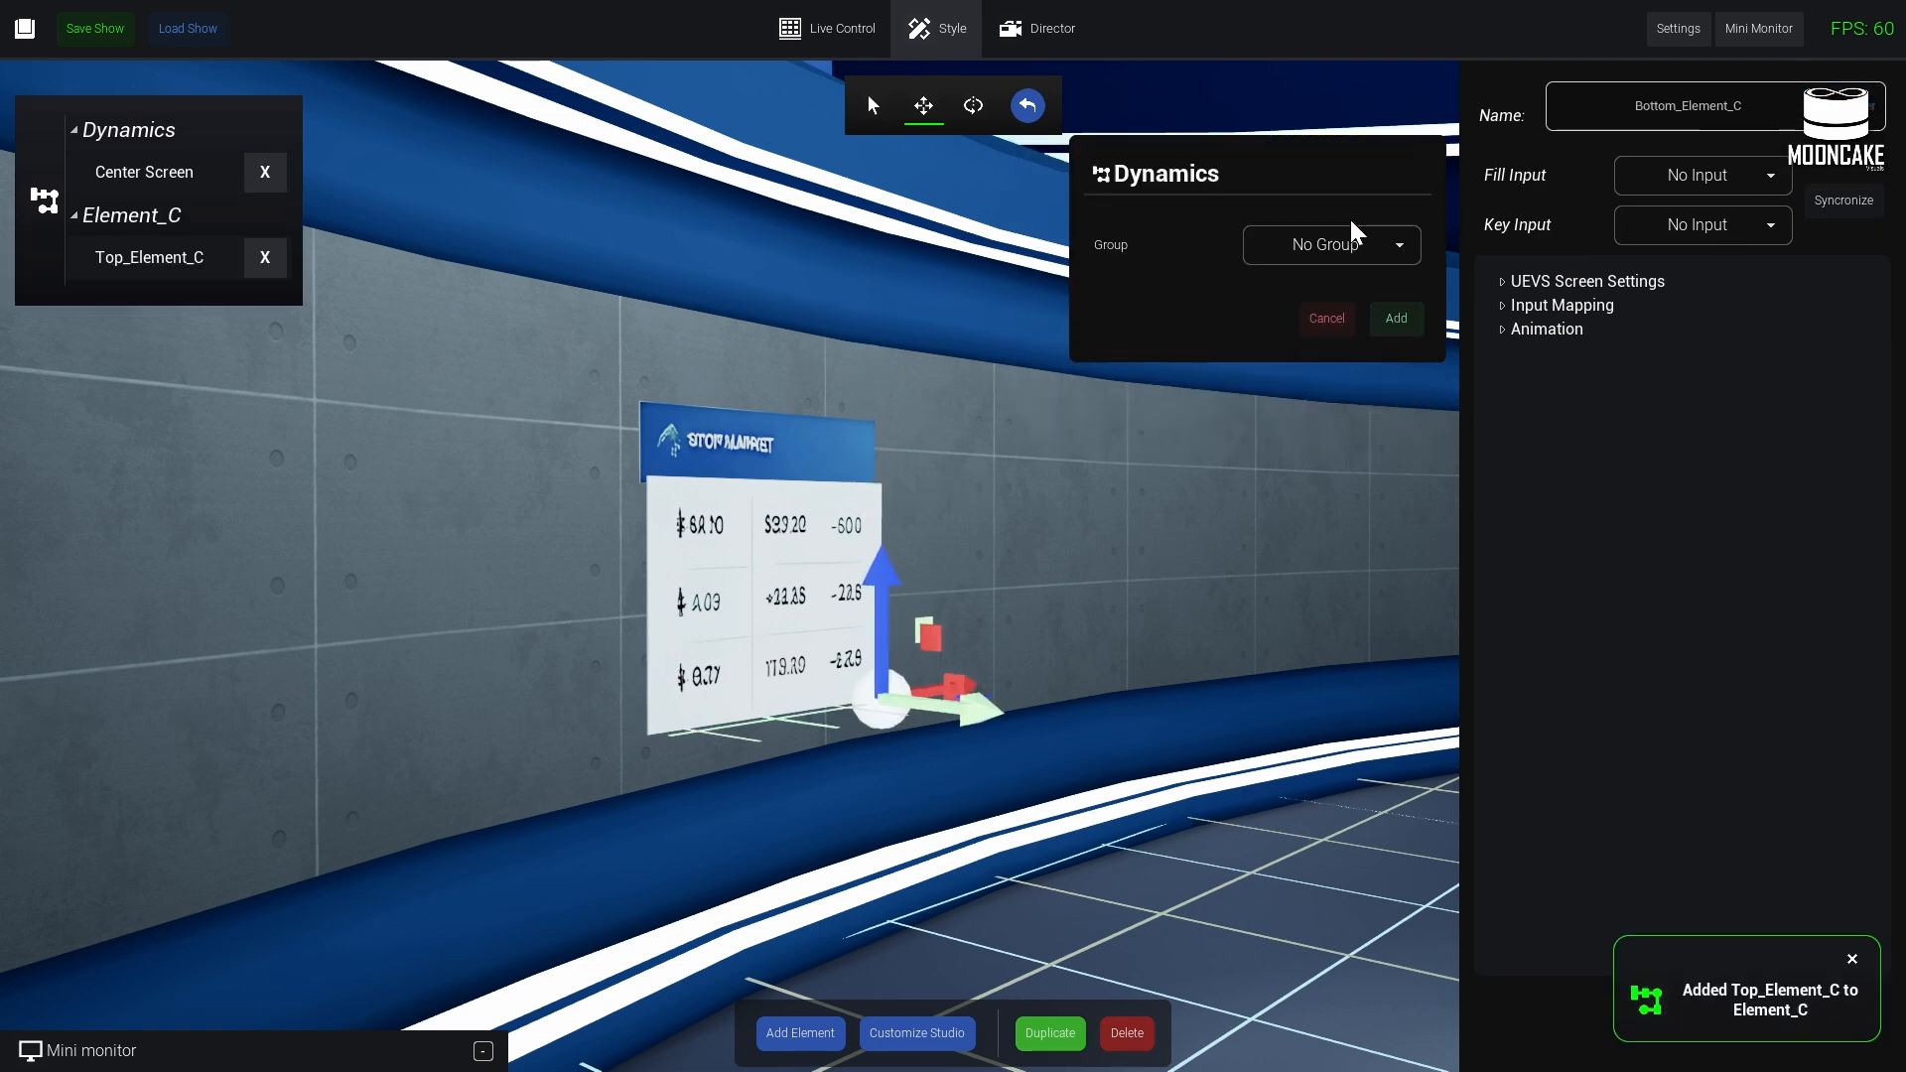
click(1397, 320)
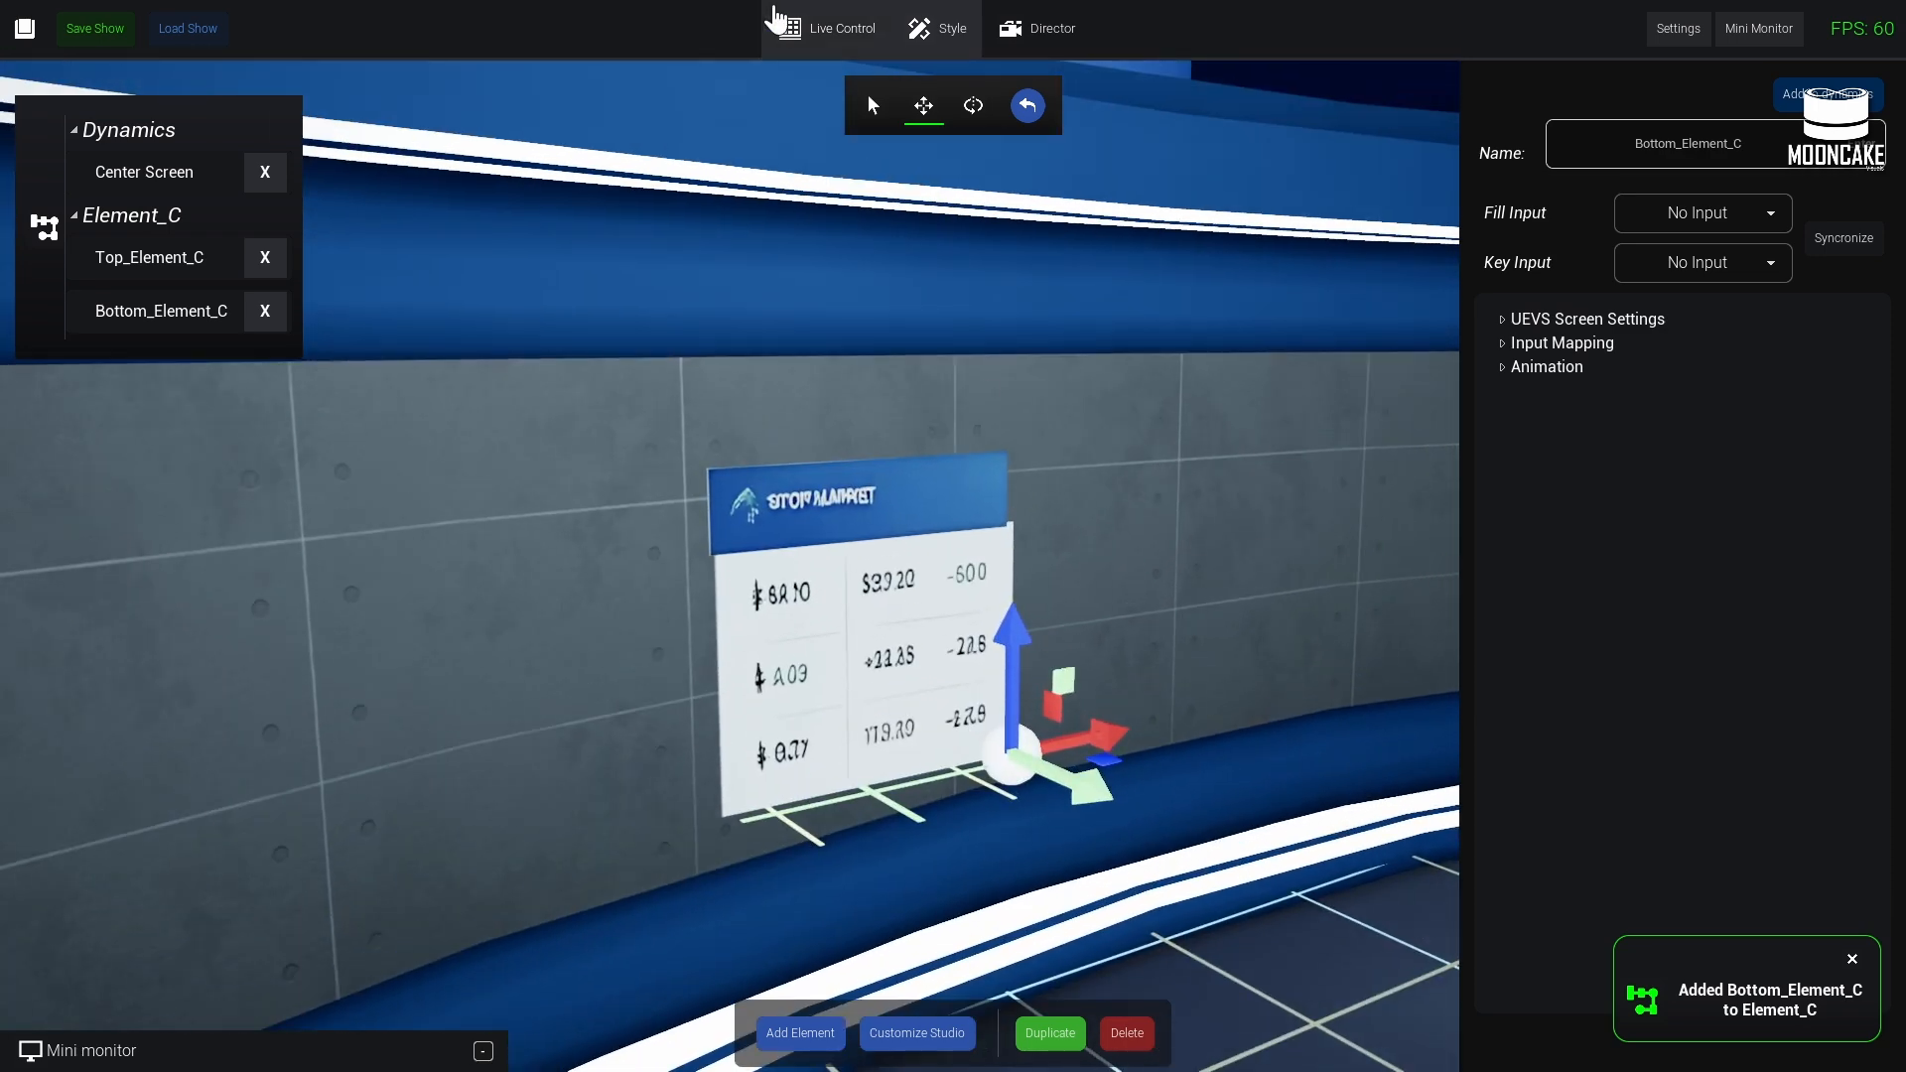
- Test the Element_C group in Live Control by taking it out and bringing it back in
click(794, 28)
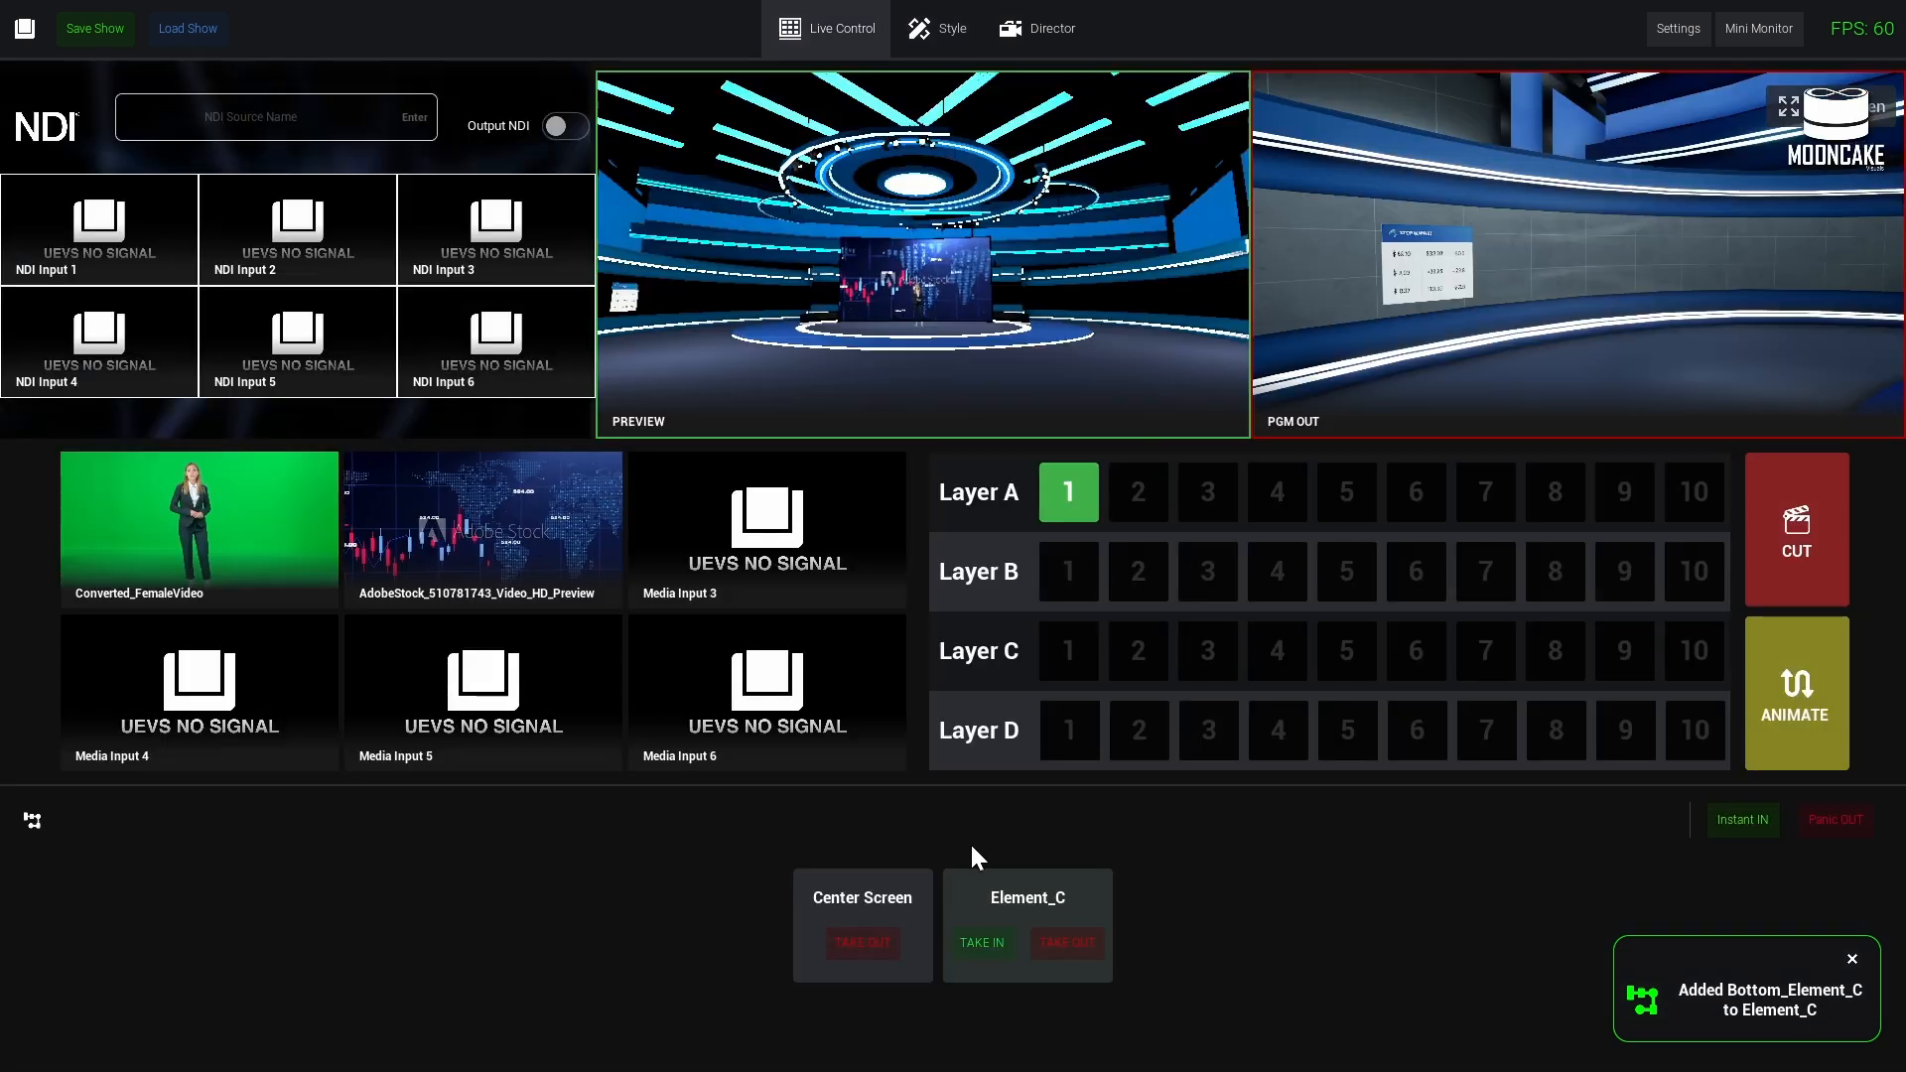
click(1092, 946)
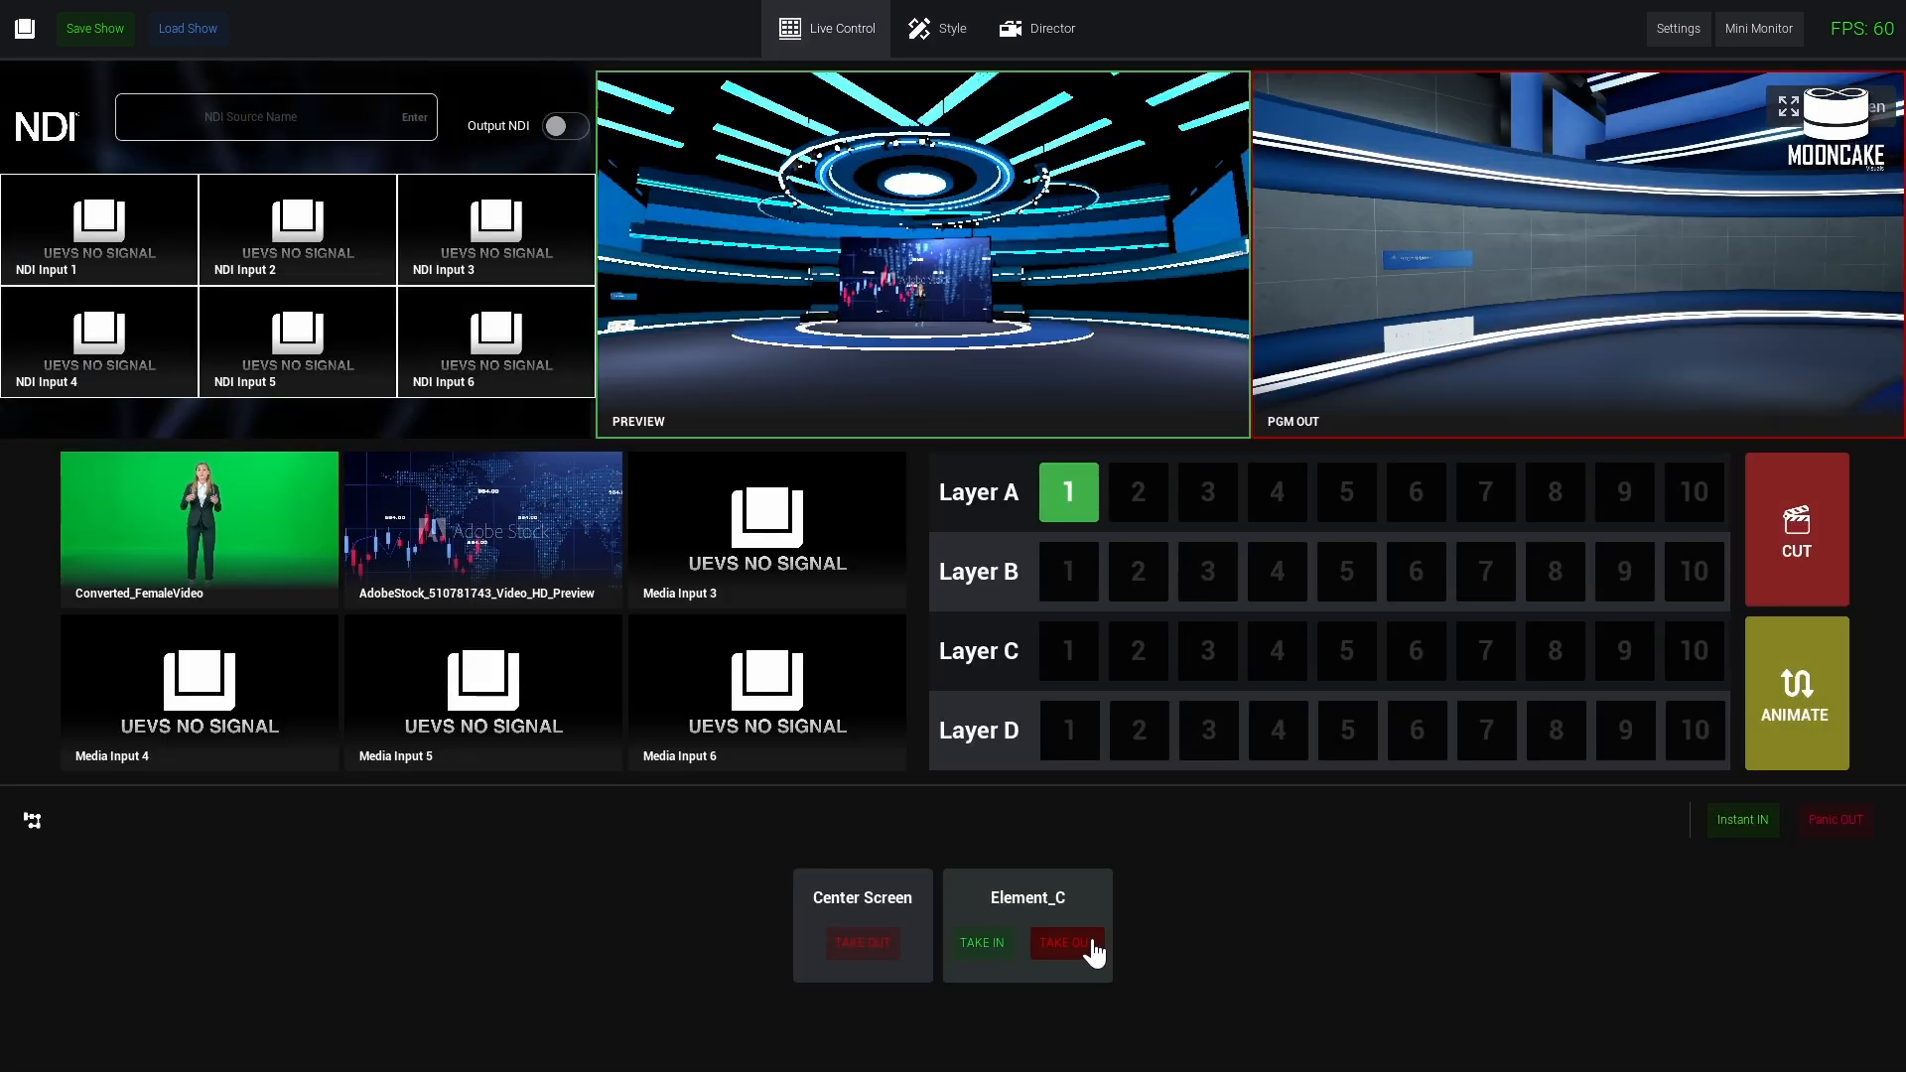
click(1003, 944)
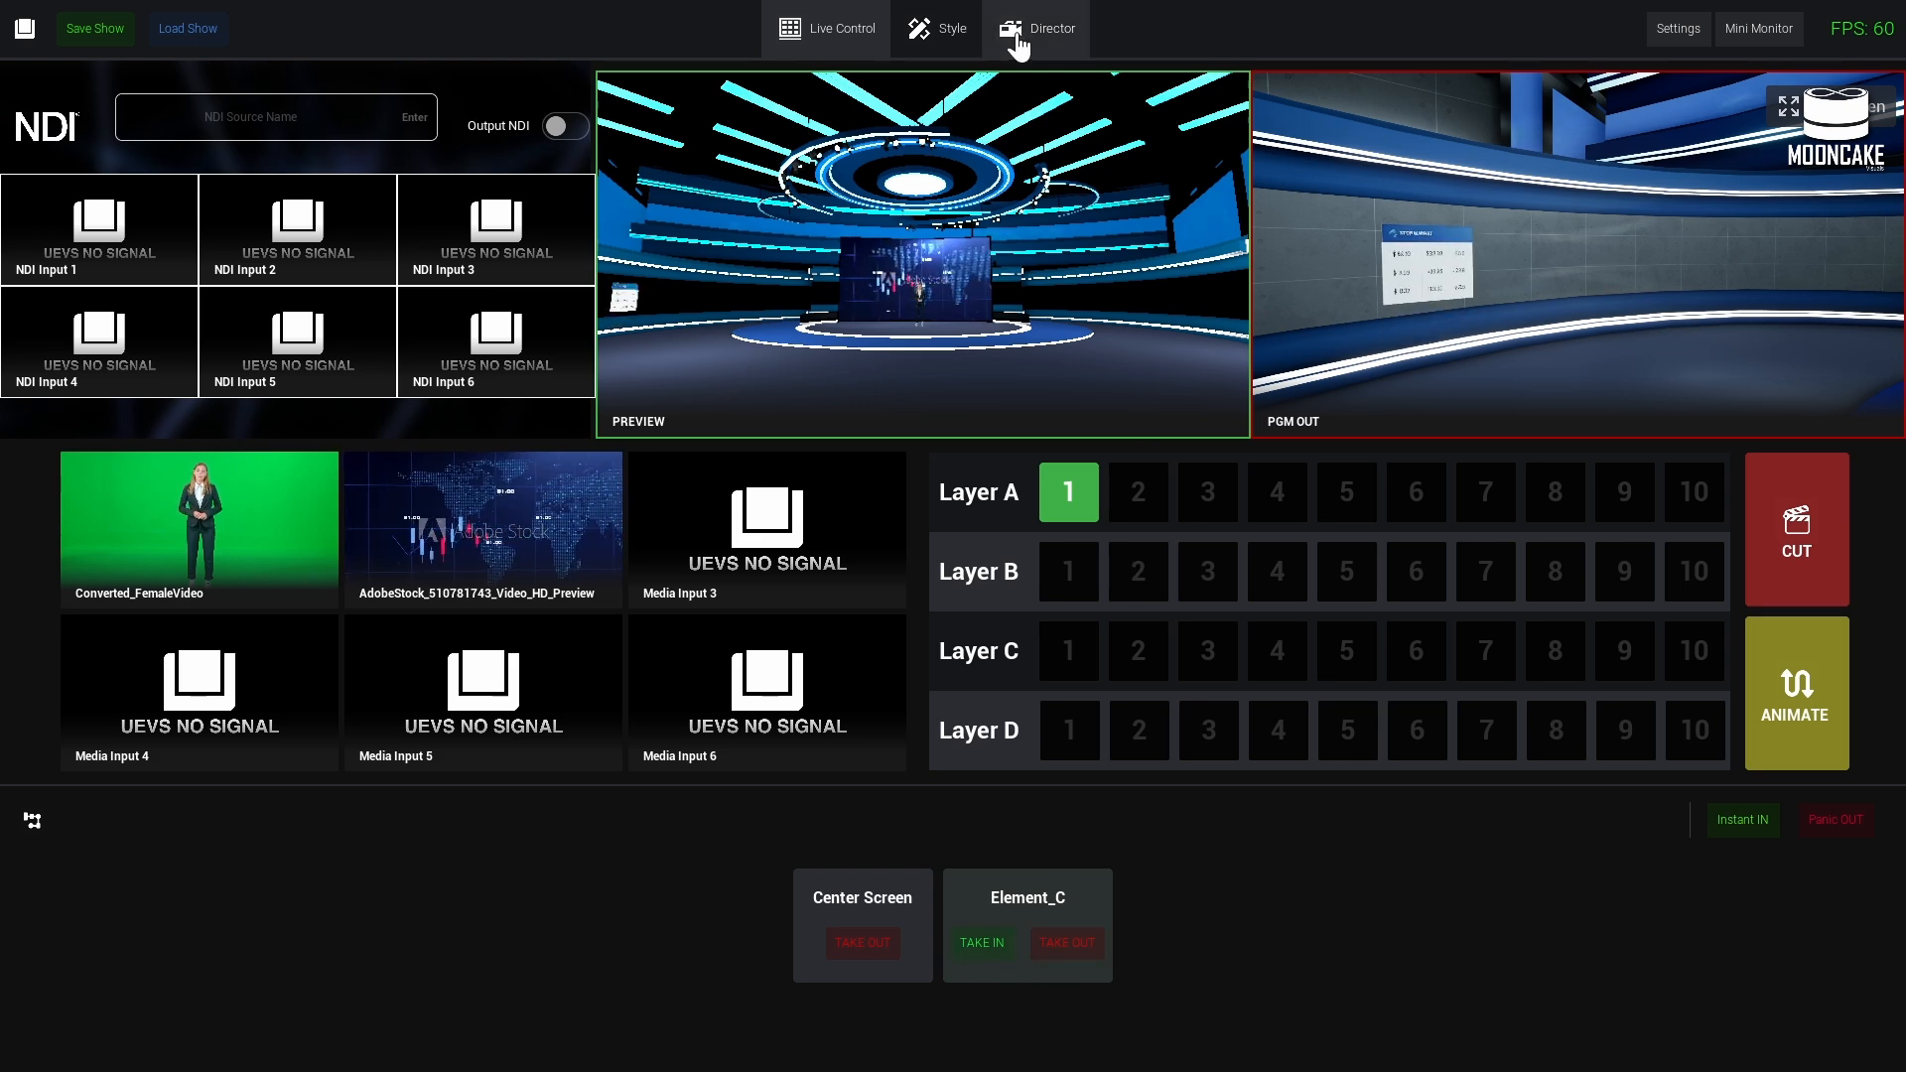
- Return to Style and set Bottom_Element_C's scale animation pivot to Top
click(955, 27)
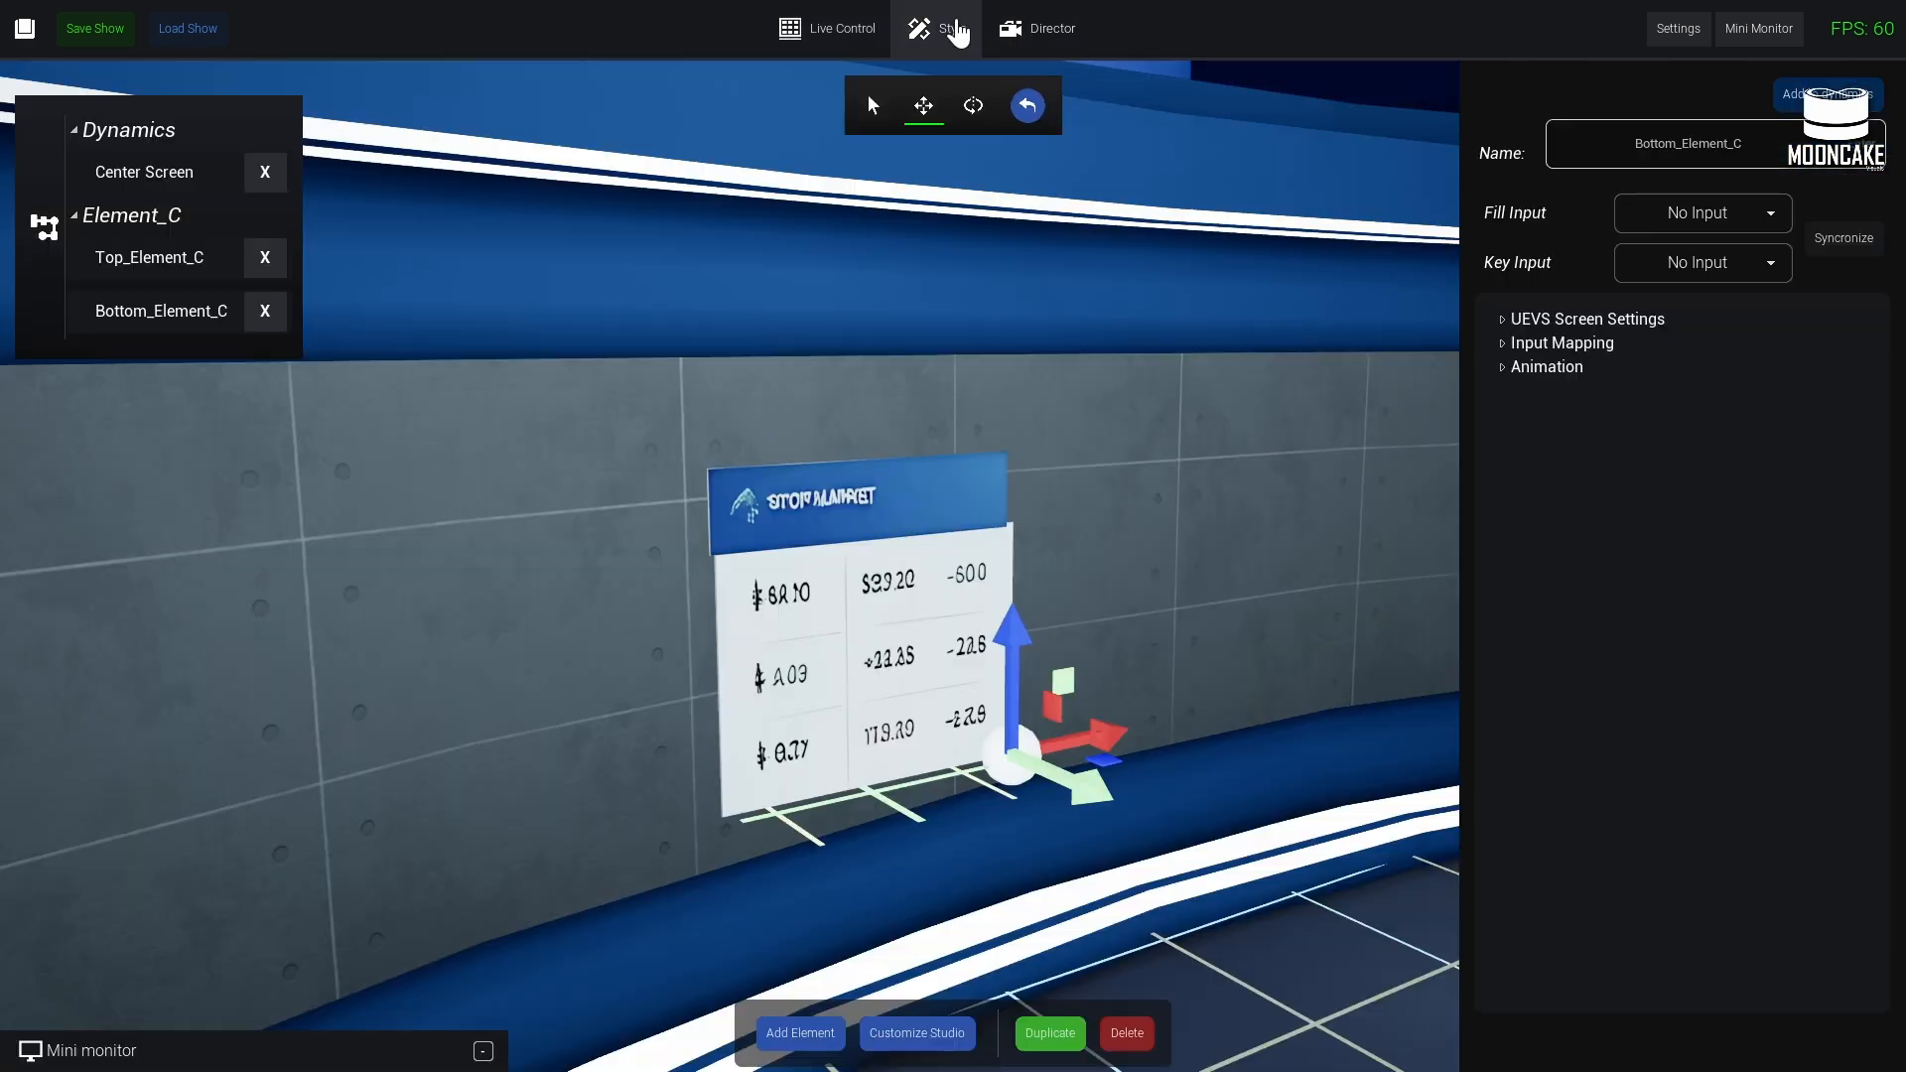
right_drag(1005, 620, 837, 585)
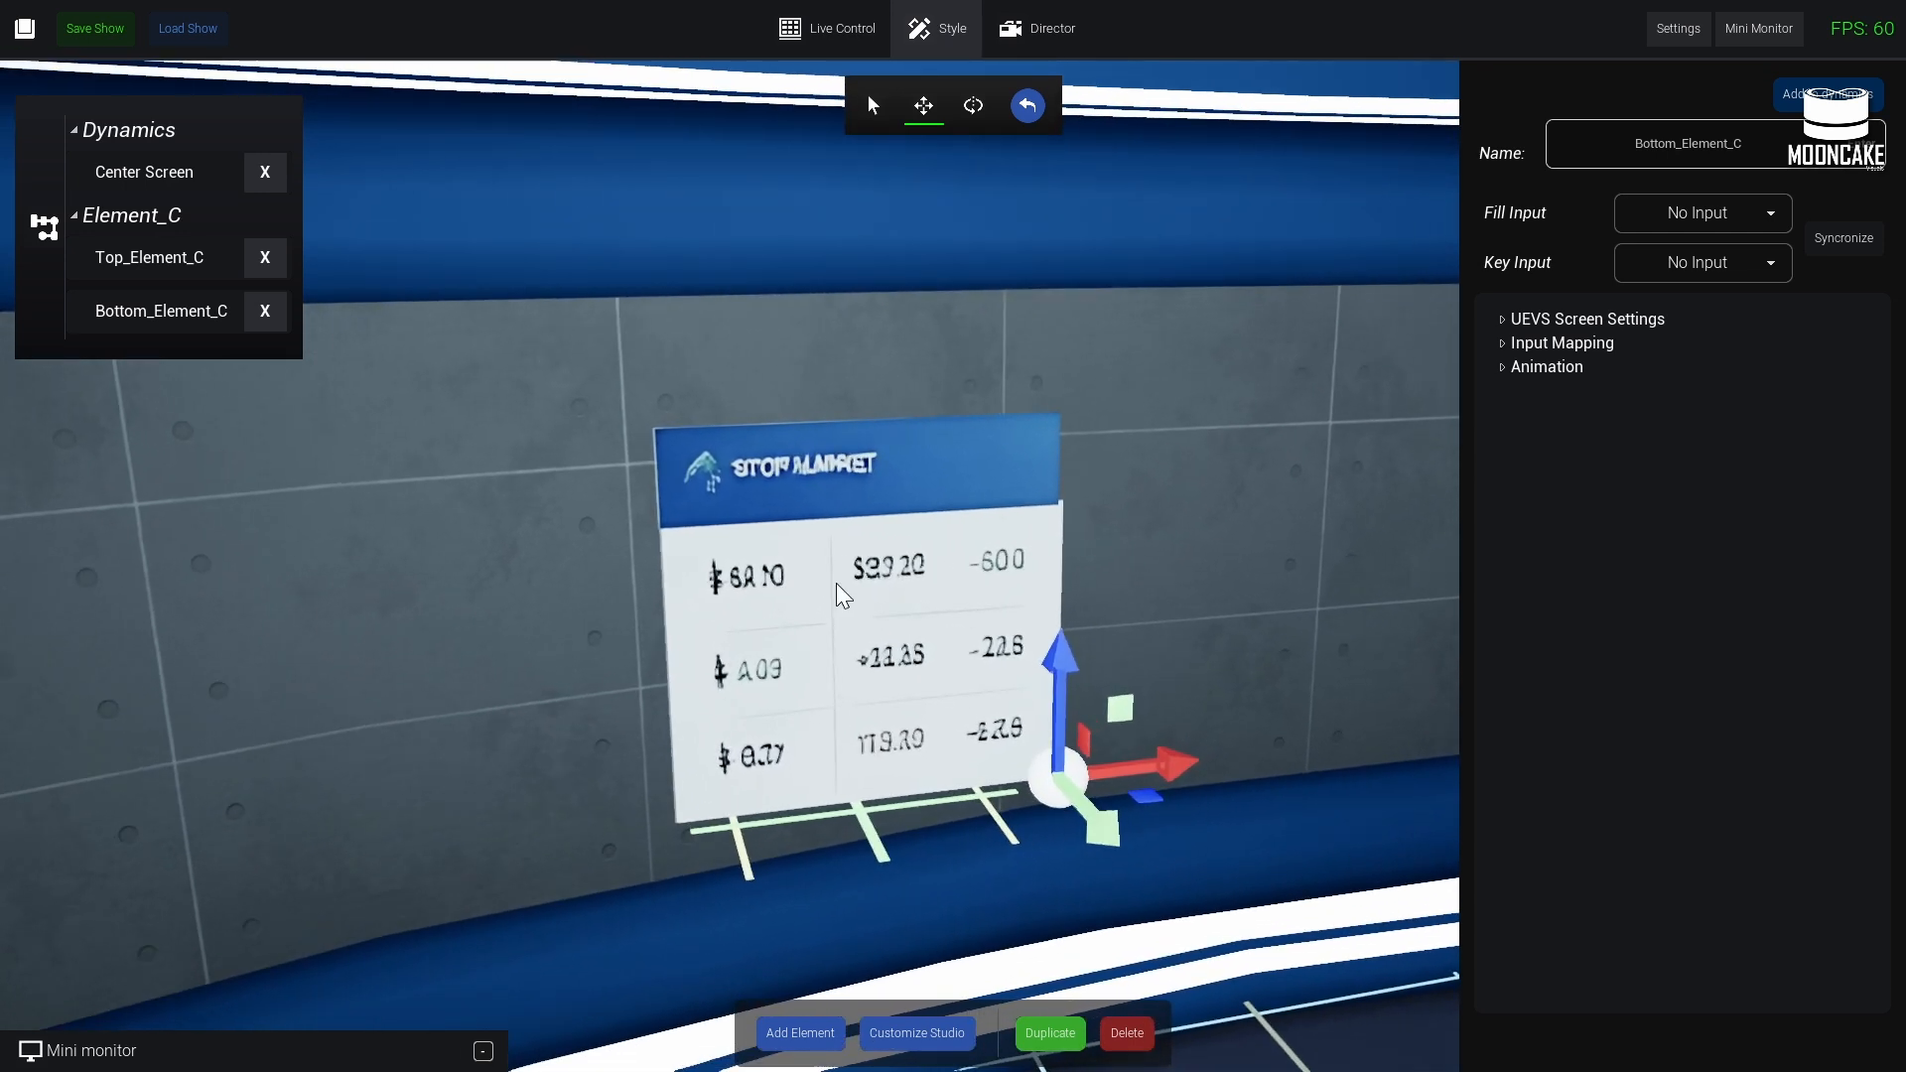
click(1510, 369)
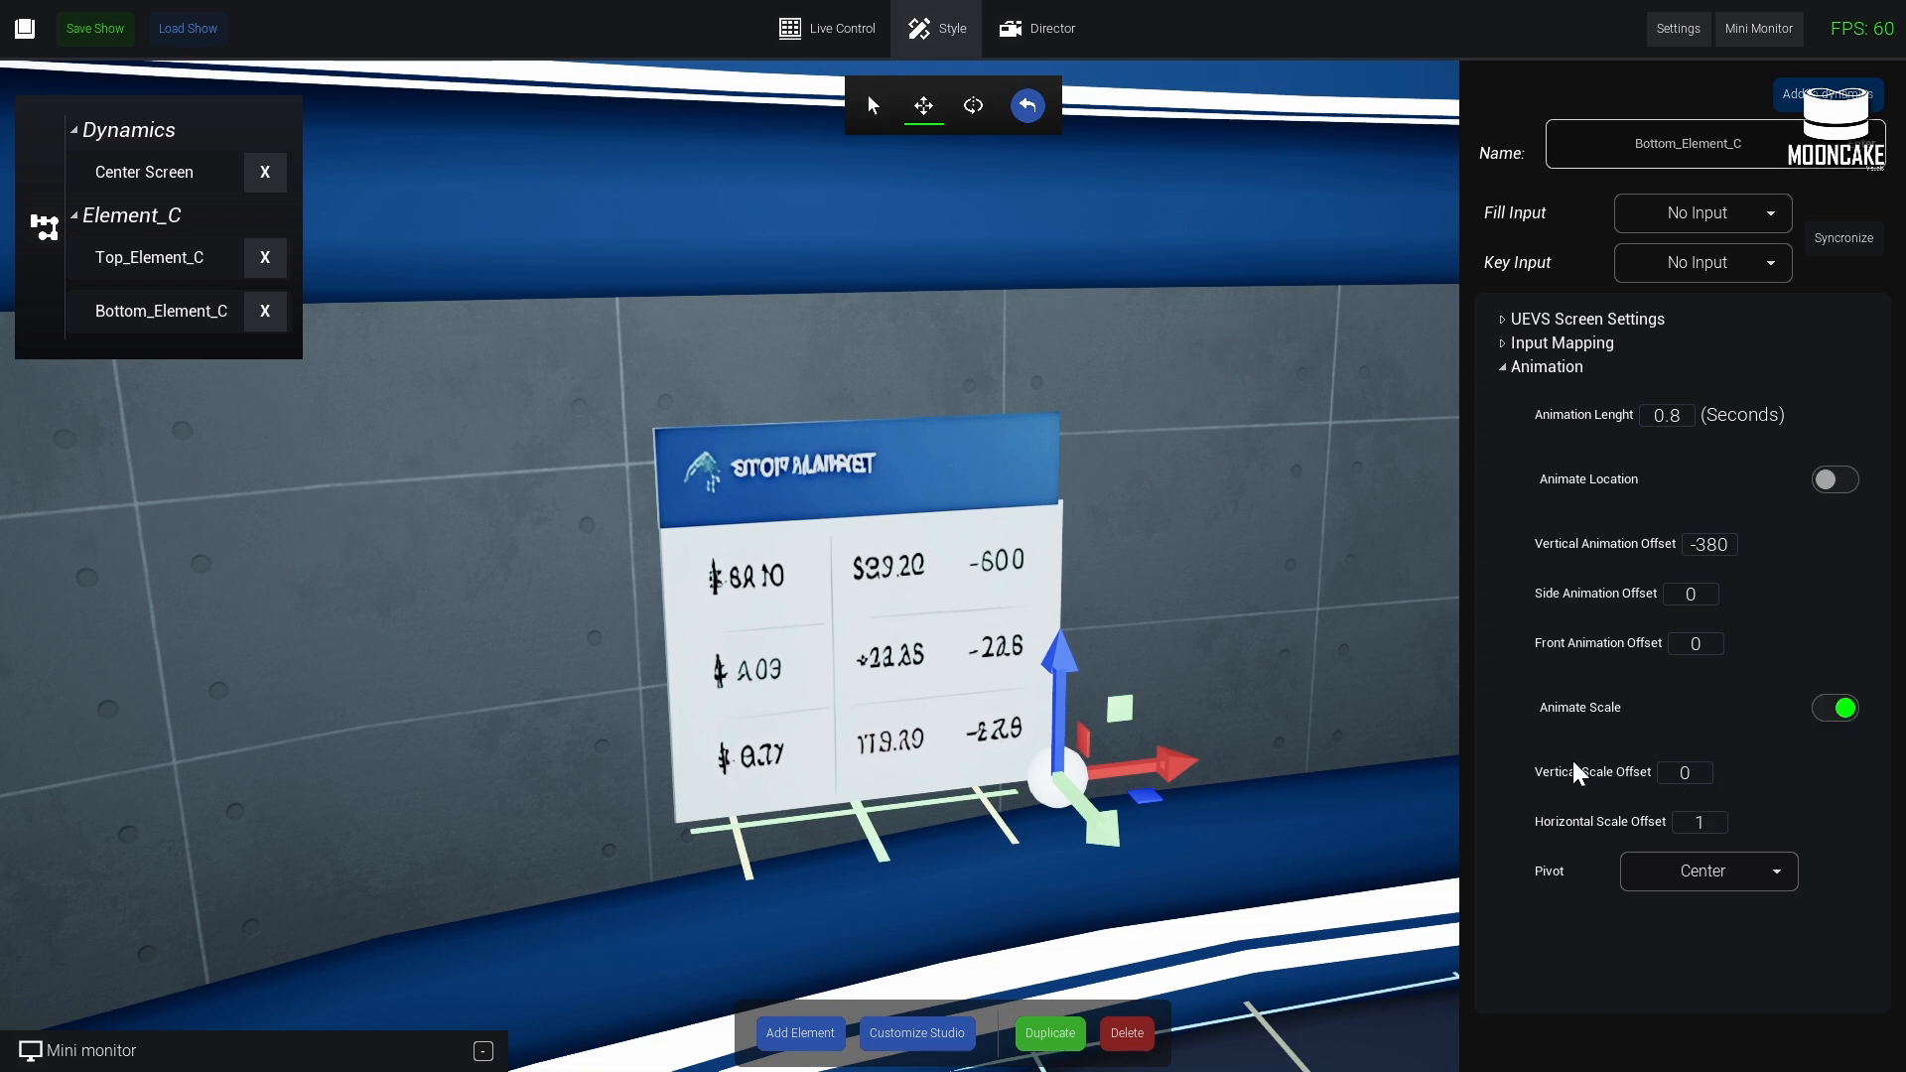
click(1761, 872)
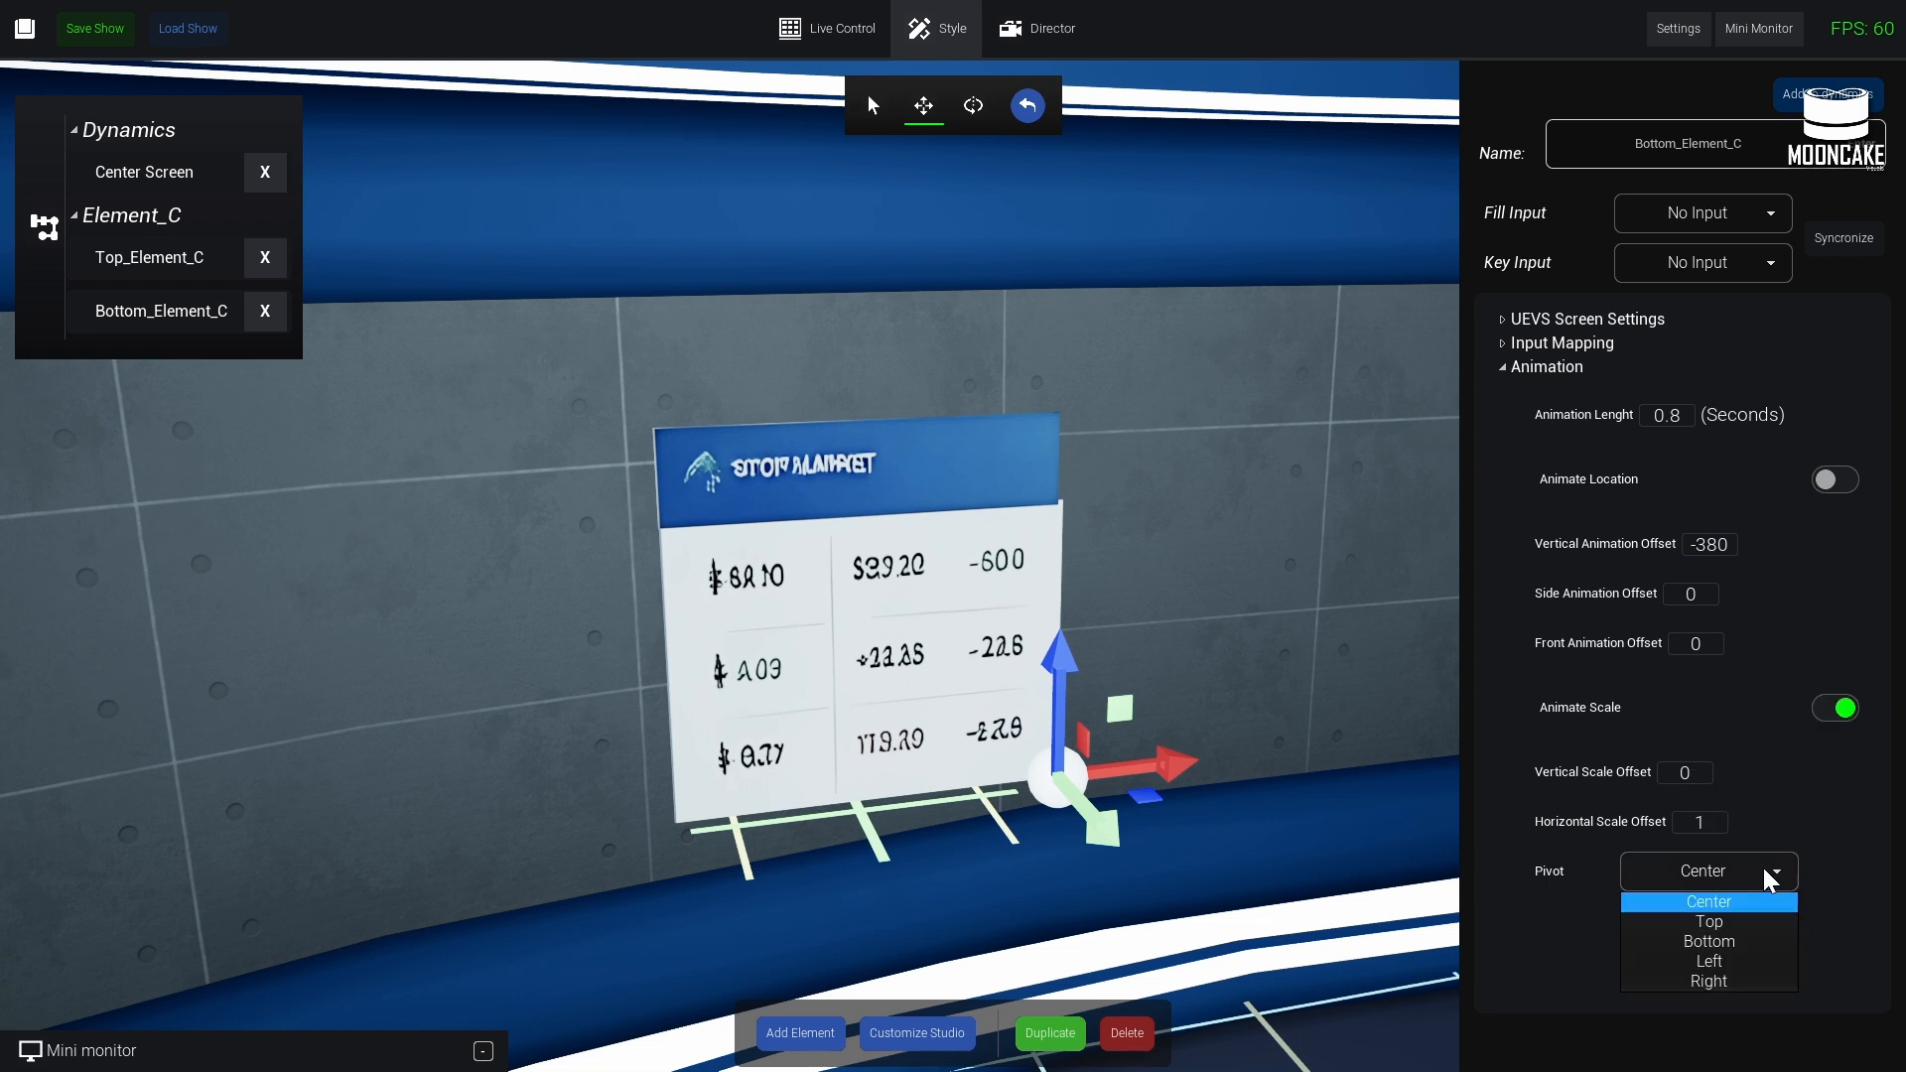
click(1749, 918)
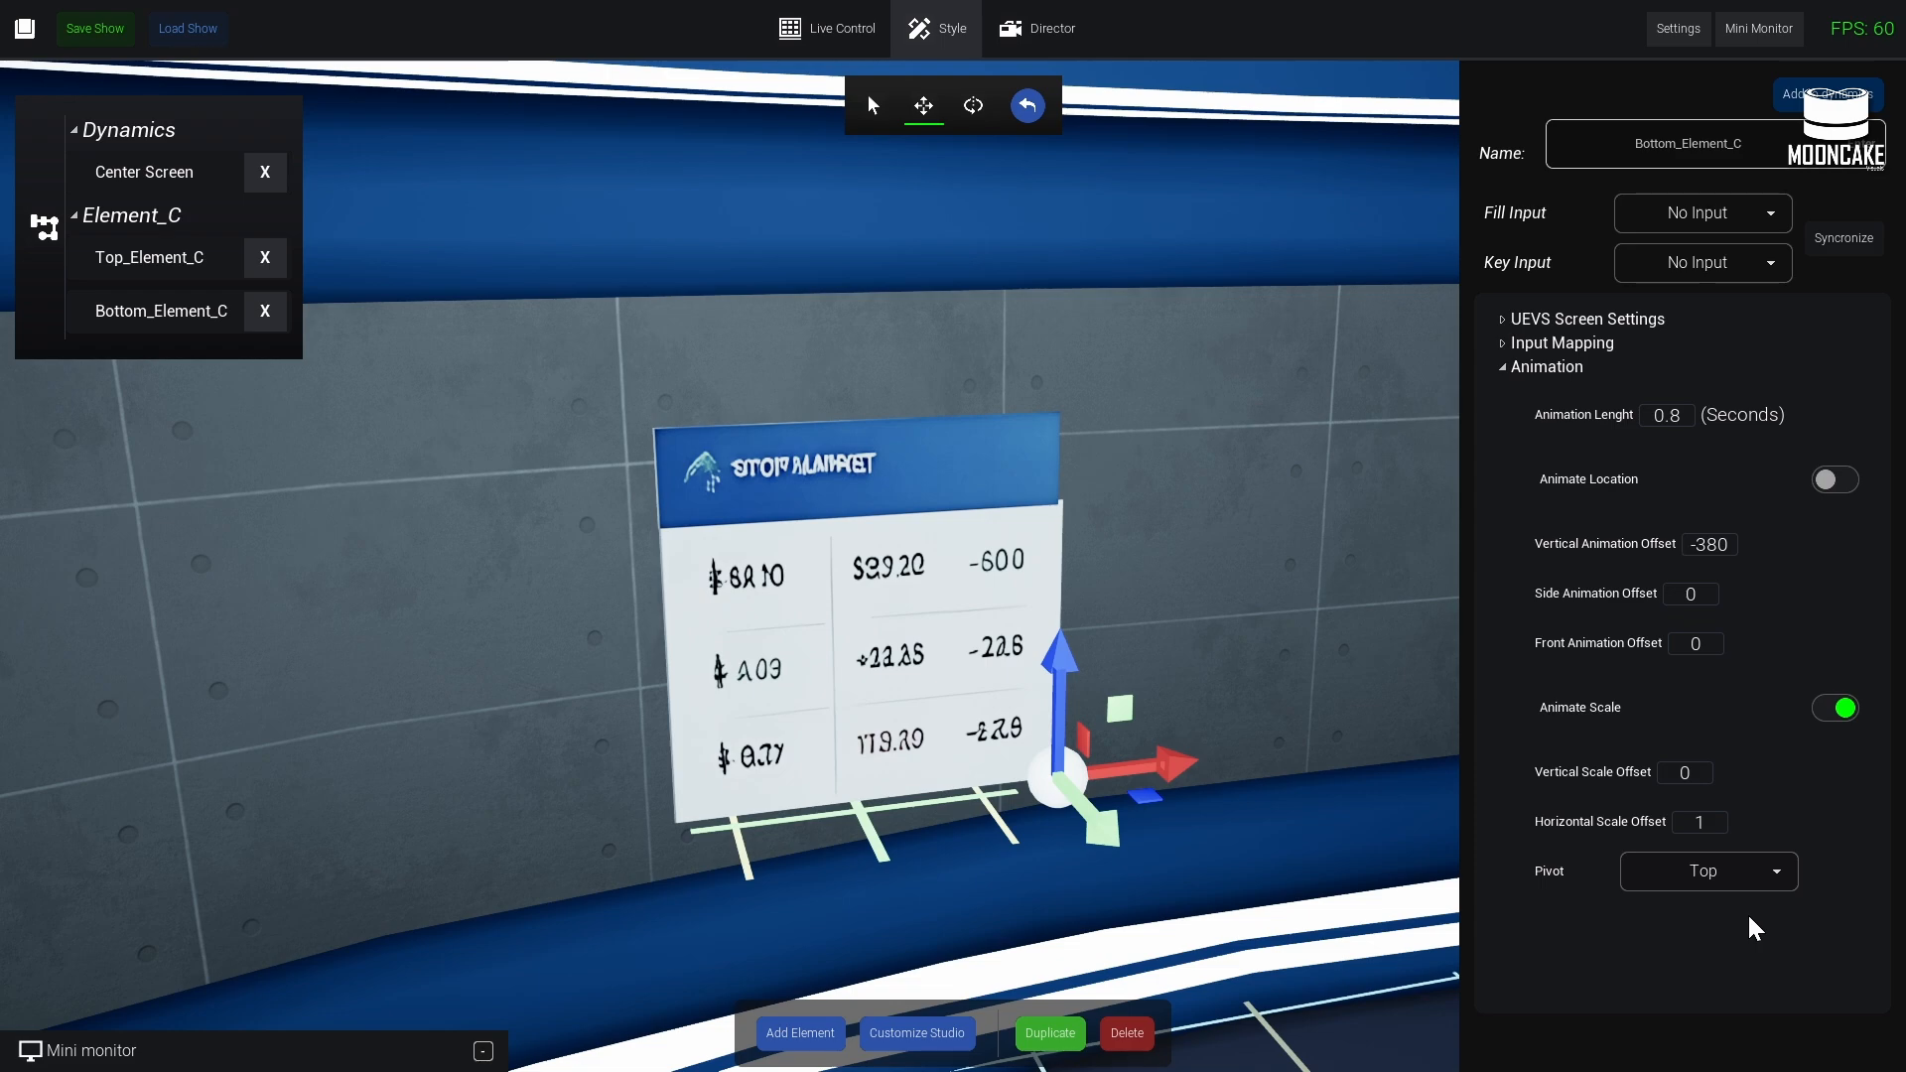
- Play Element_C's take-out and take-in in Live Control to check the table screen's new pivot
click(860, 40)
click(1067, 943)
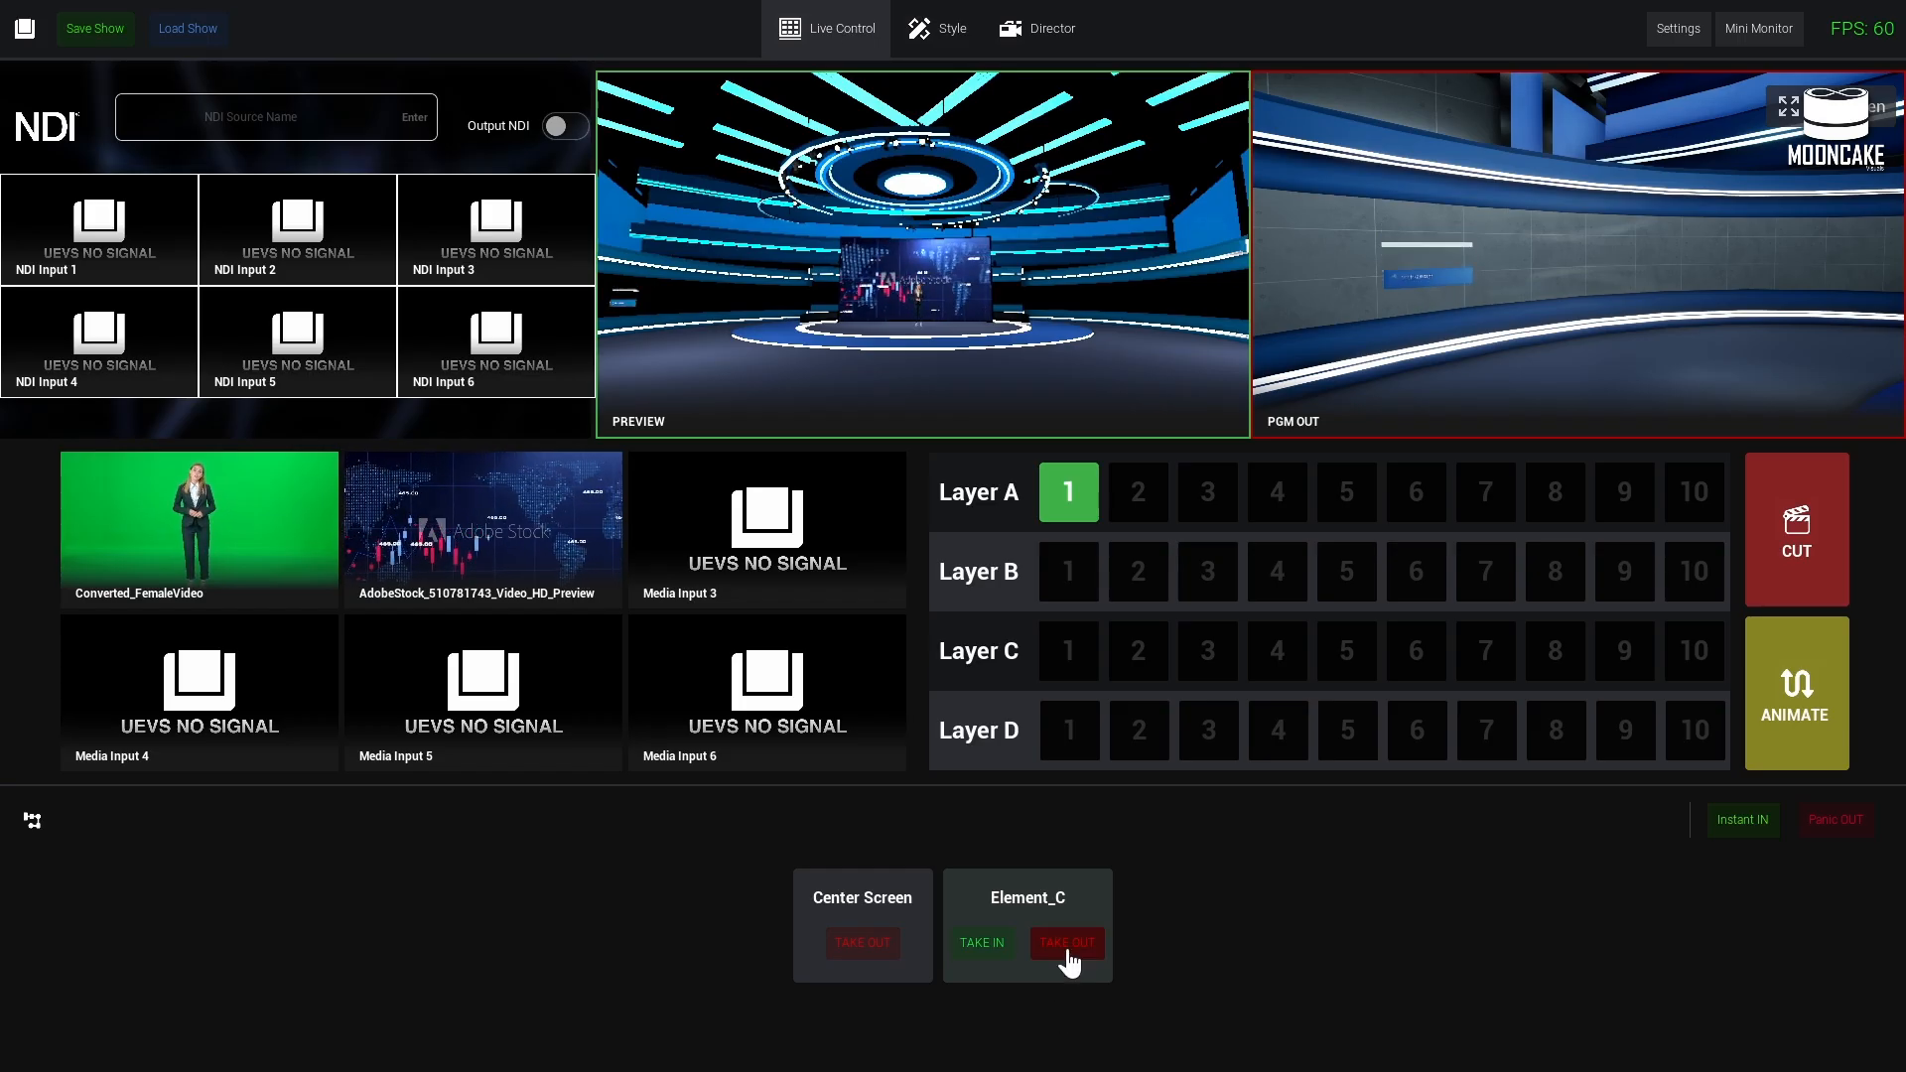
click(1000, 953)
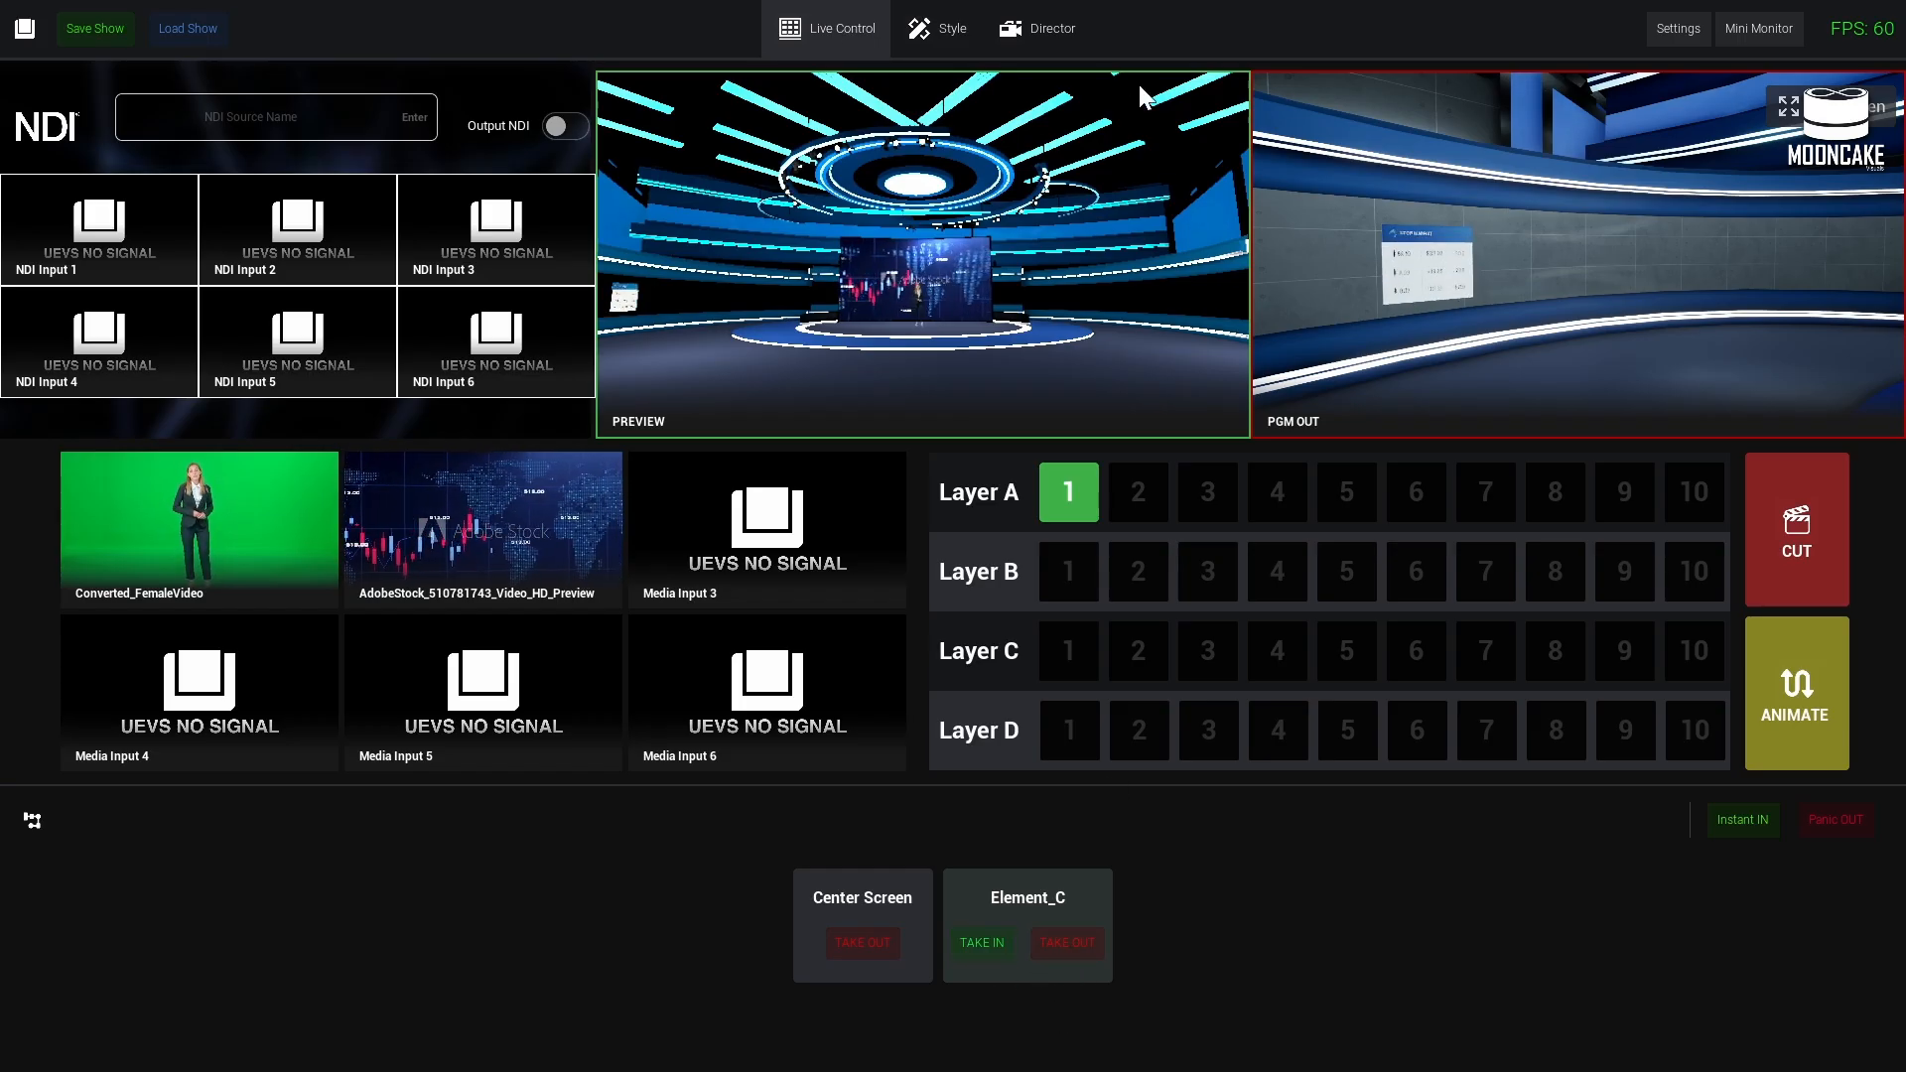
- Set Top_Element_C's scale animation pivot to Bottom in Style and check the Element_C animation in Live Control
click(963, 30)
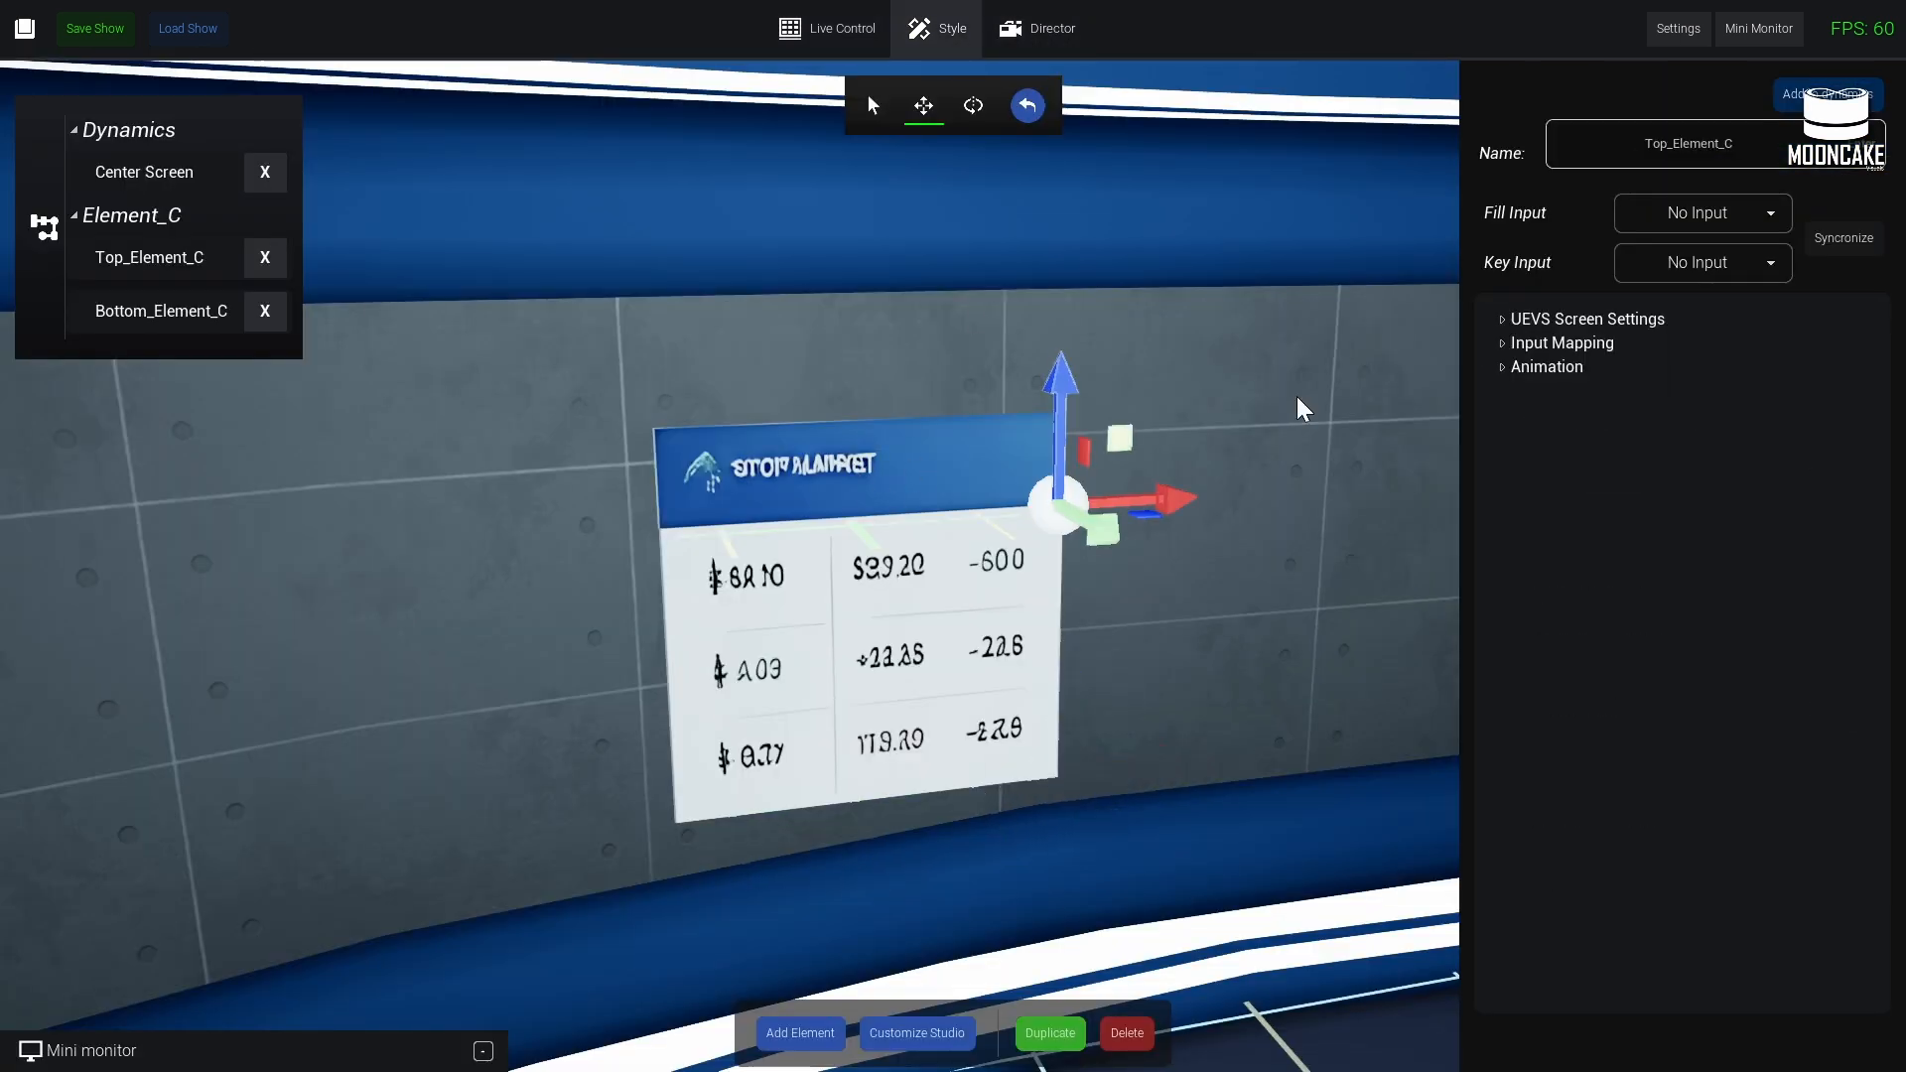
click(1539, 368)
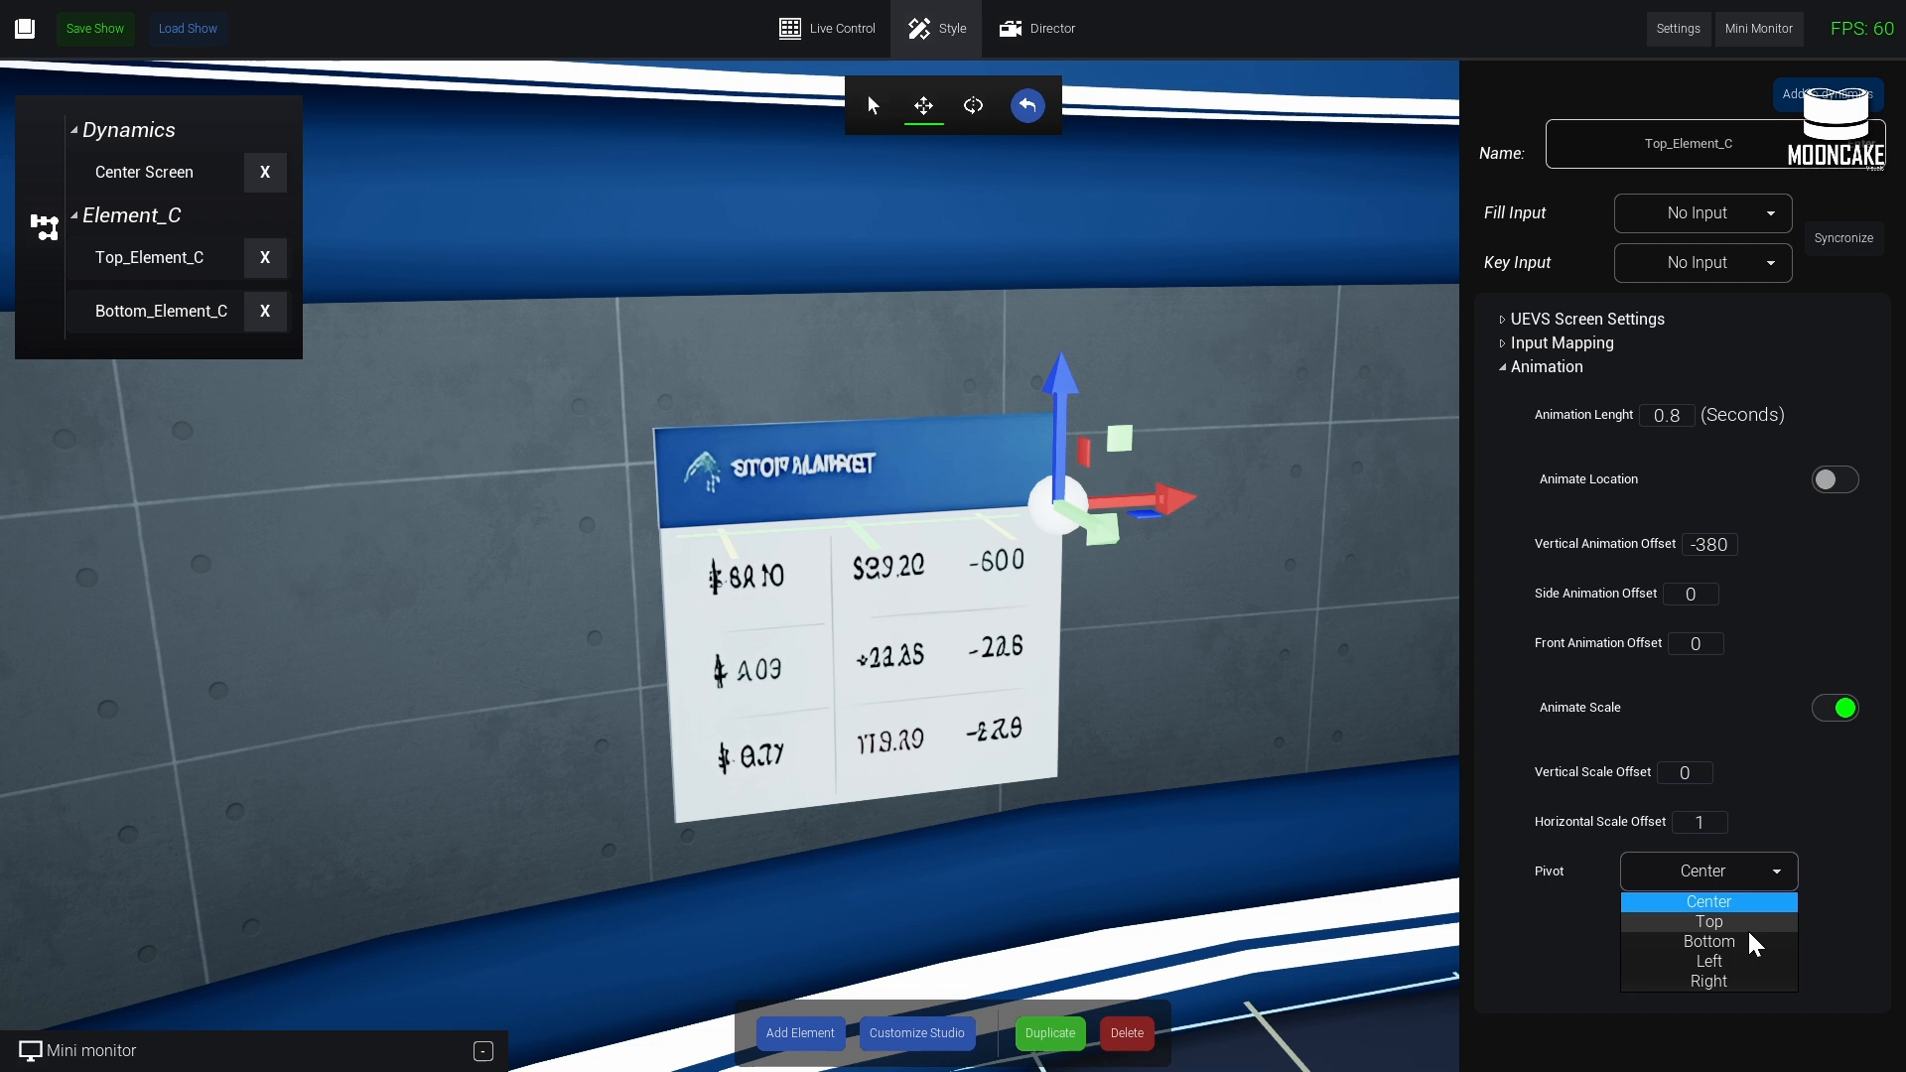
drag(1597, 776, 1600, 777)
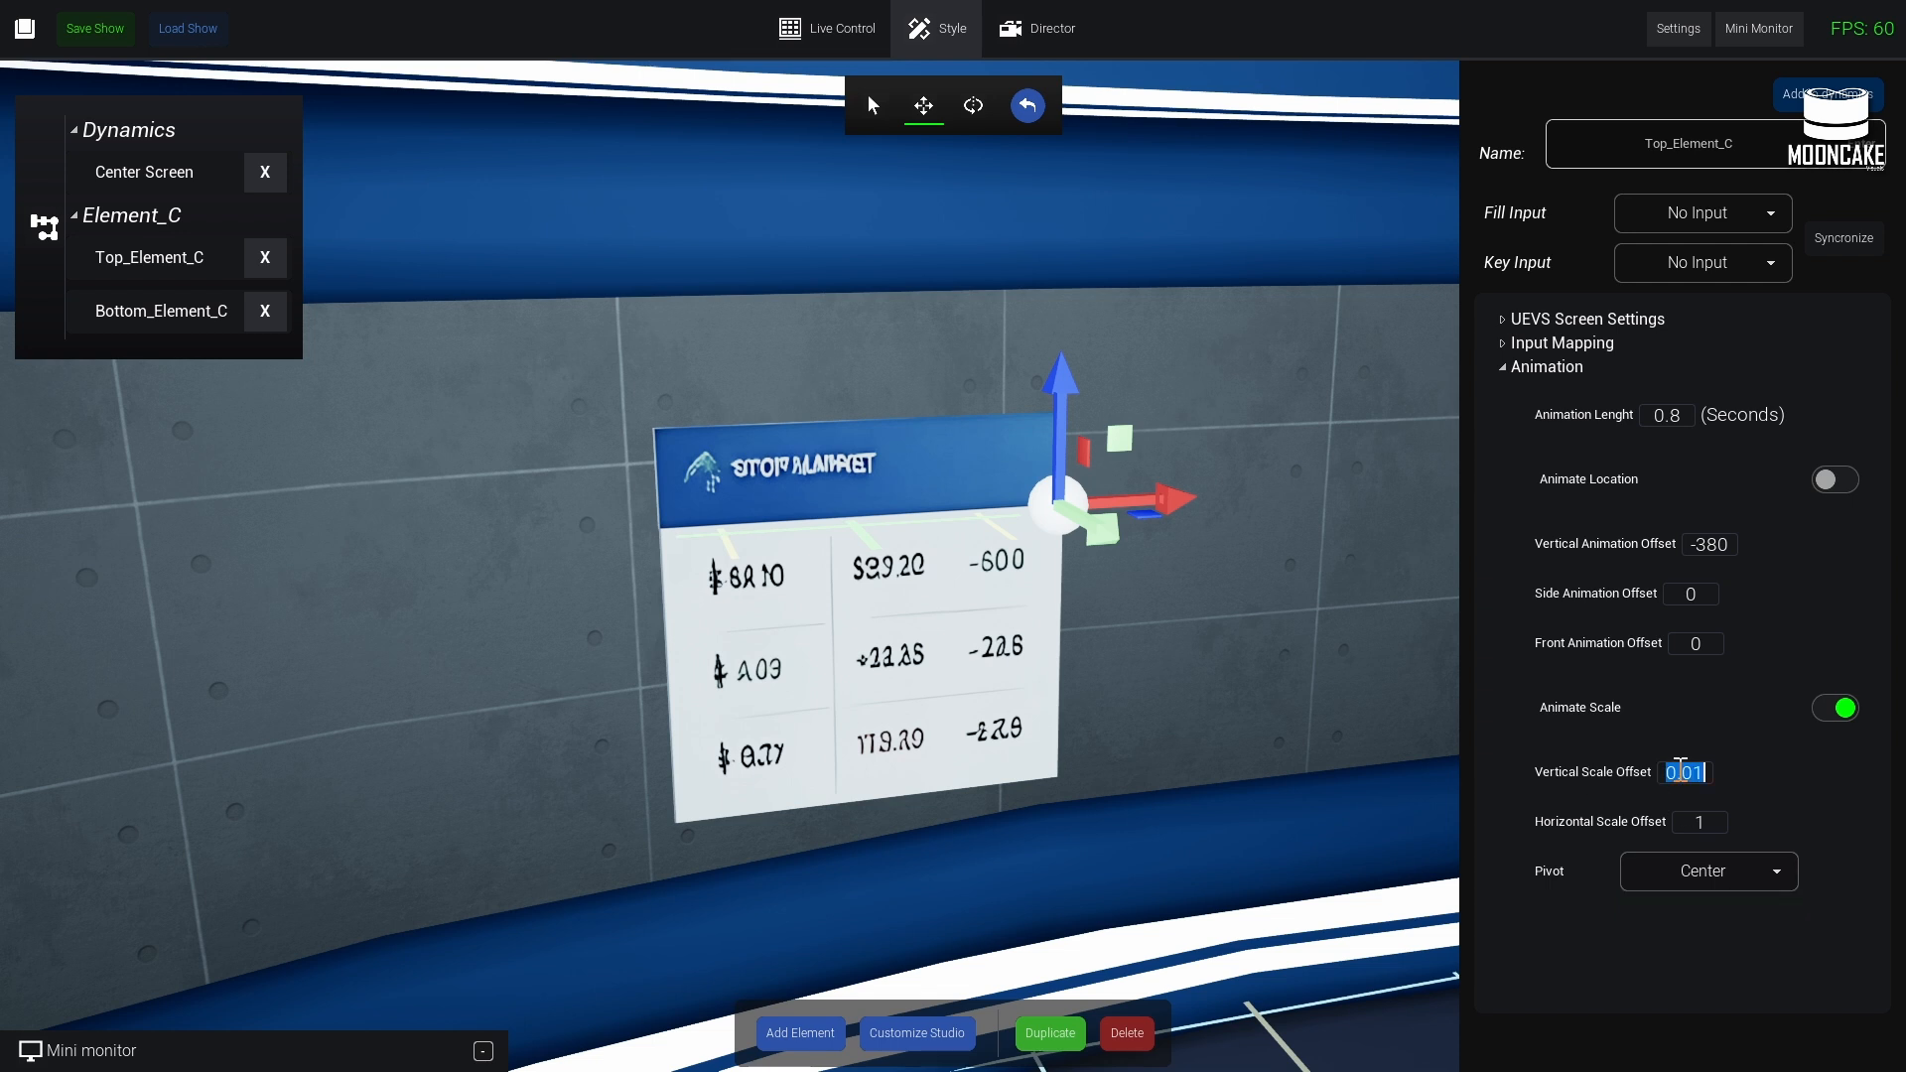
click(1746, 876)
click(1736, 943)
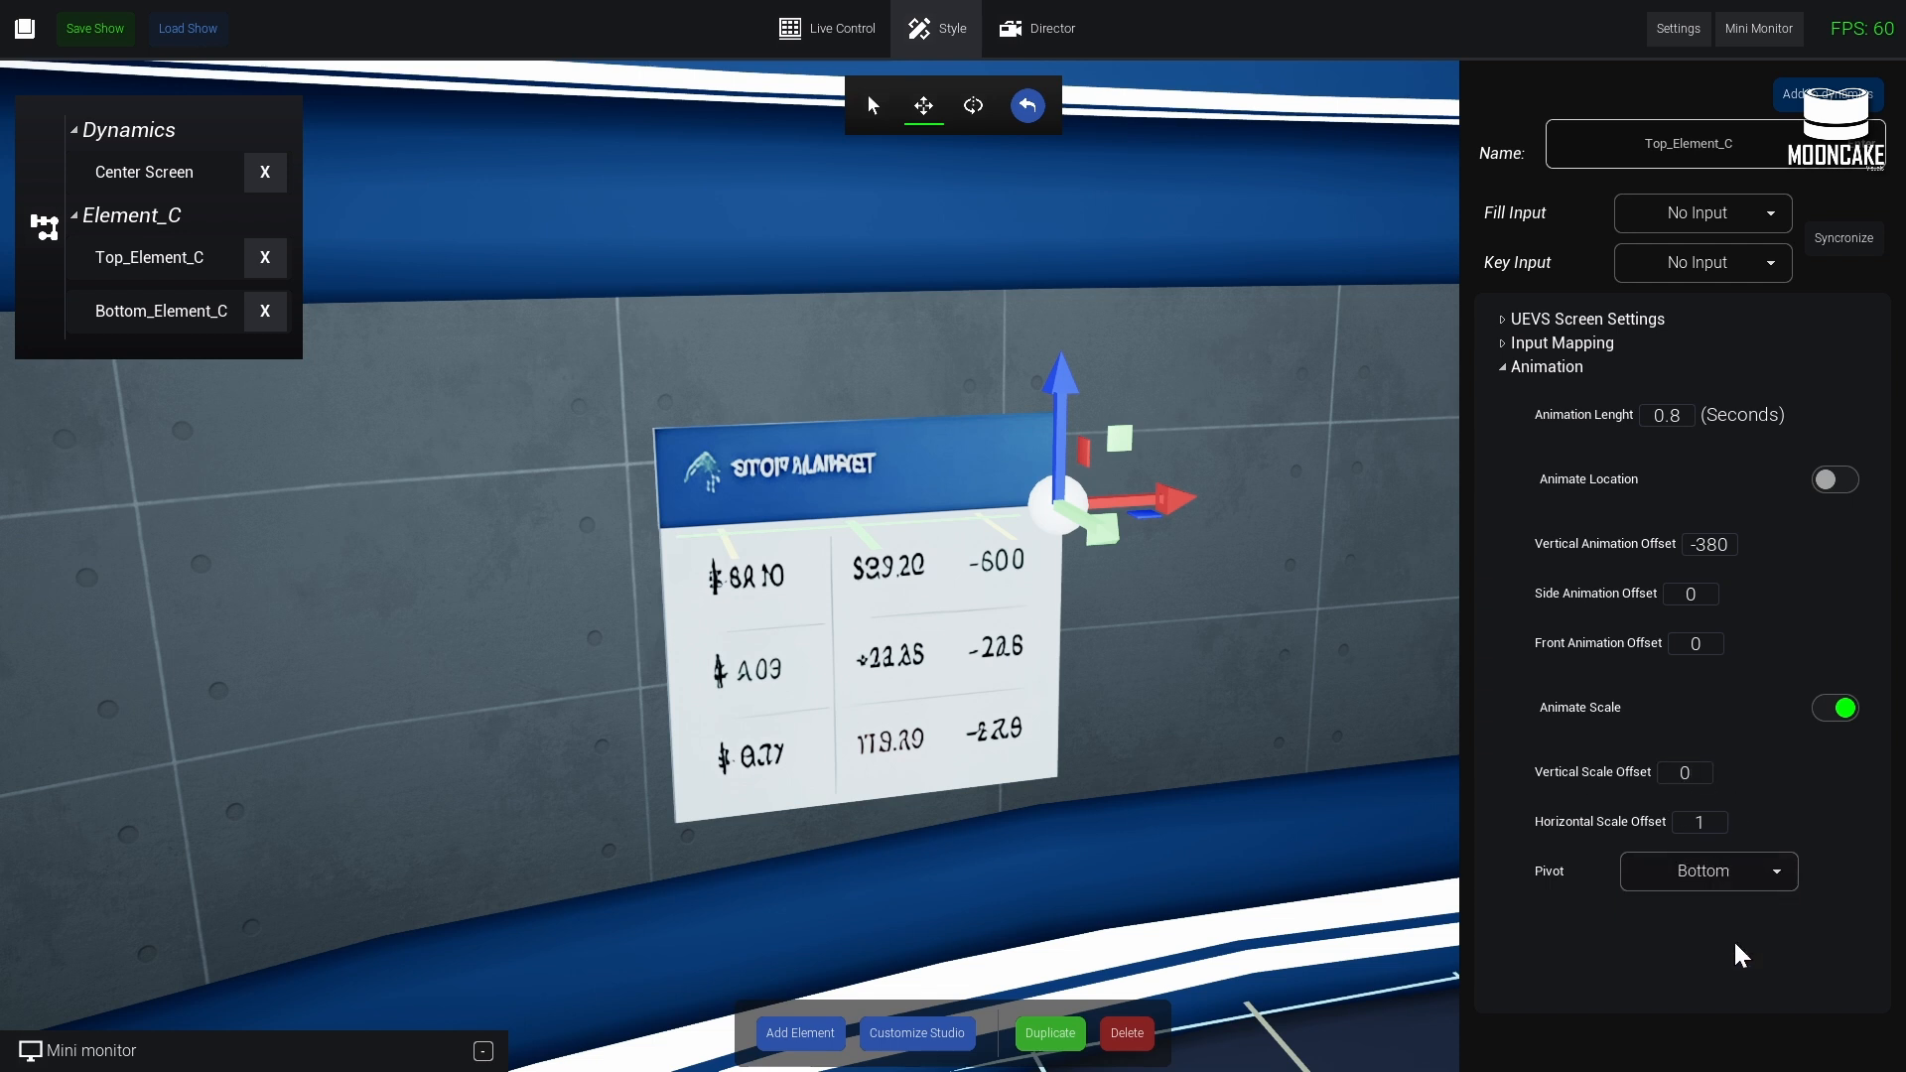
click(867, 44)
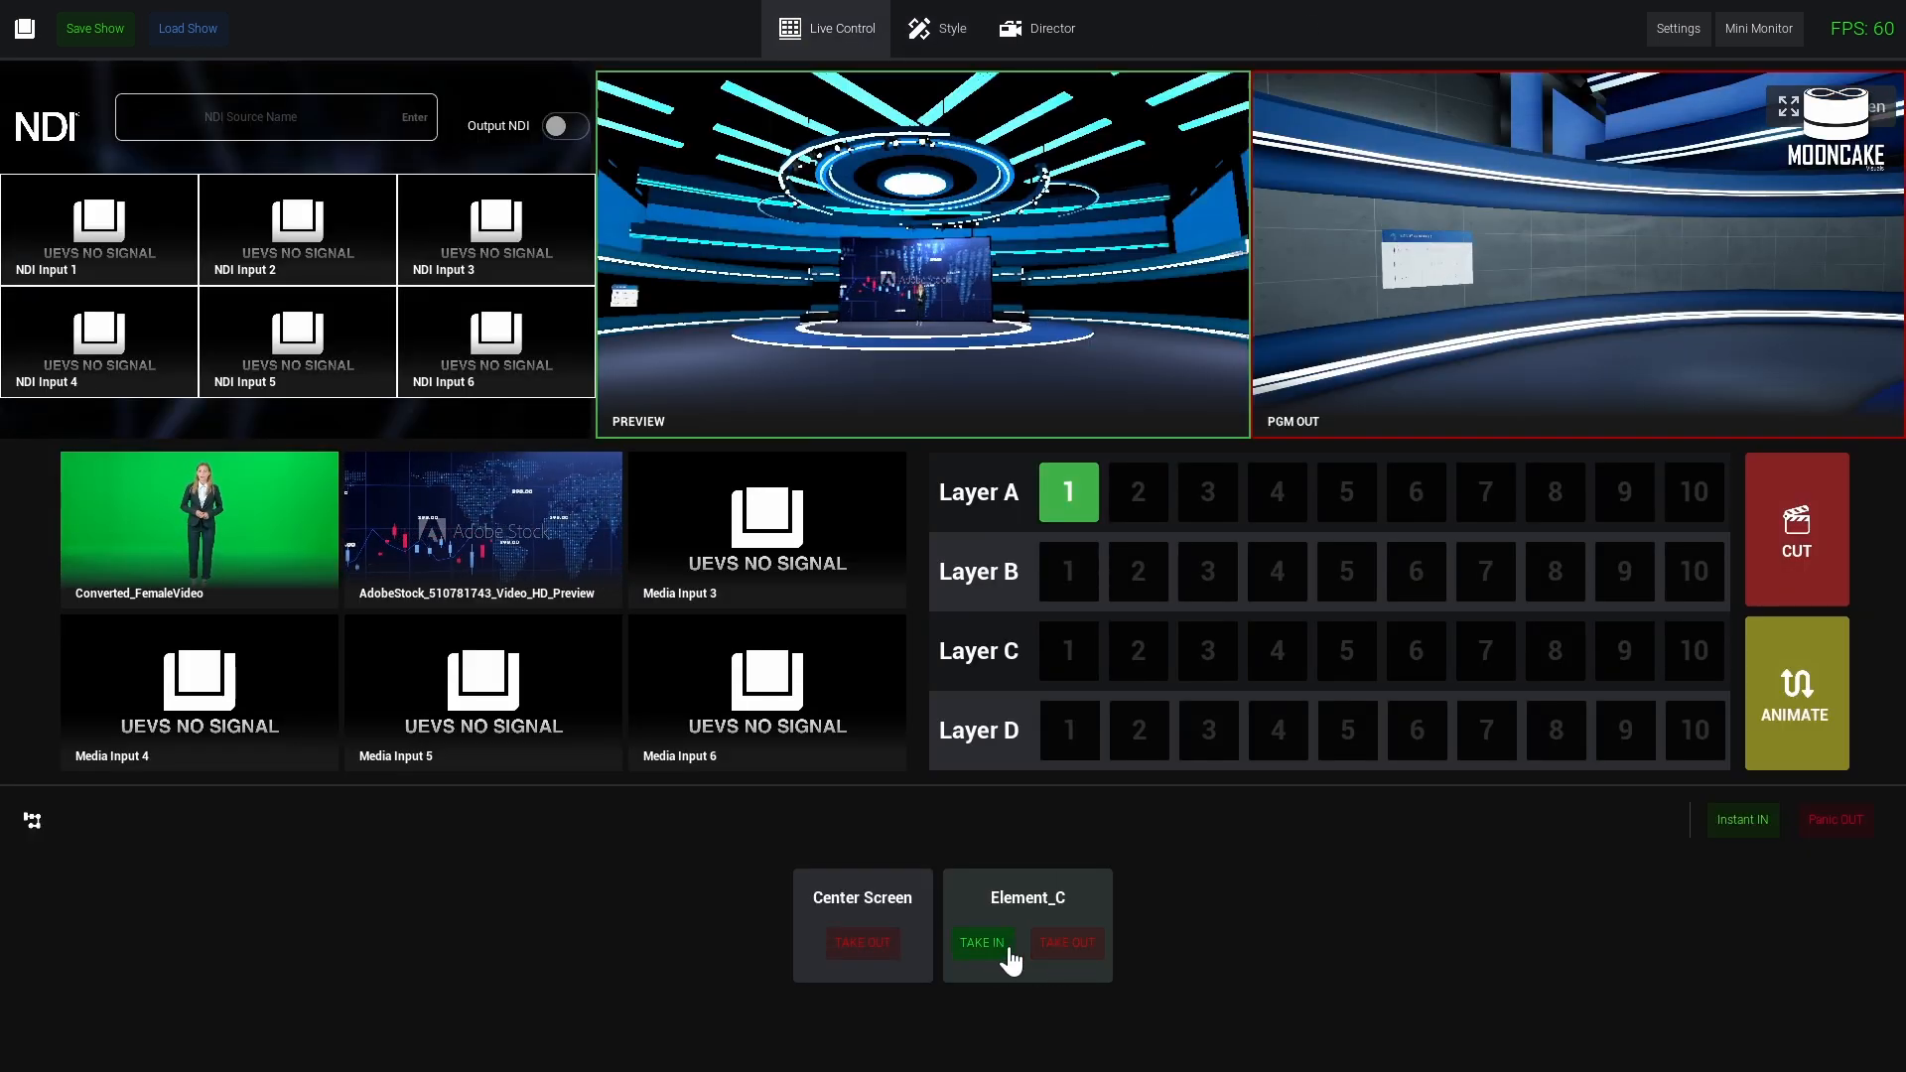
- Return to Style and add a new UEVS screen element on the floor in front of the desk
click(951, 32)
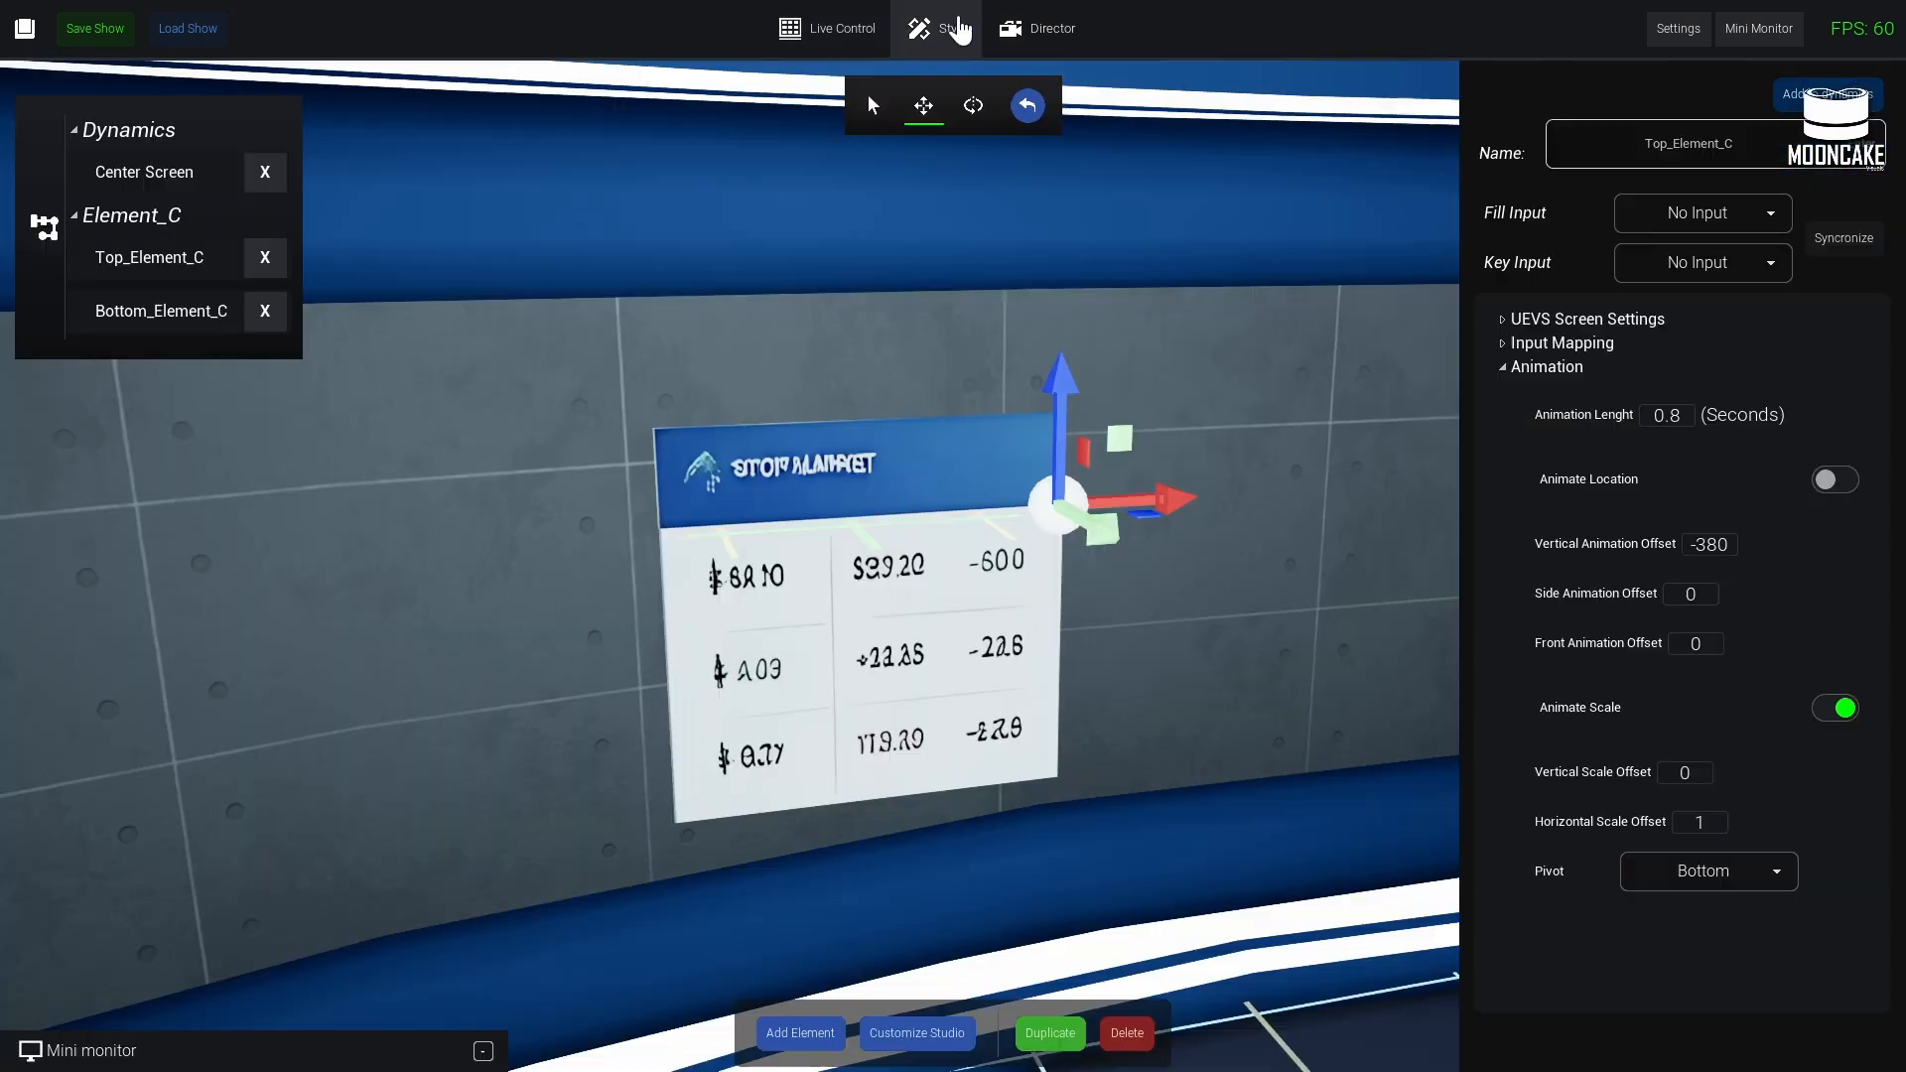
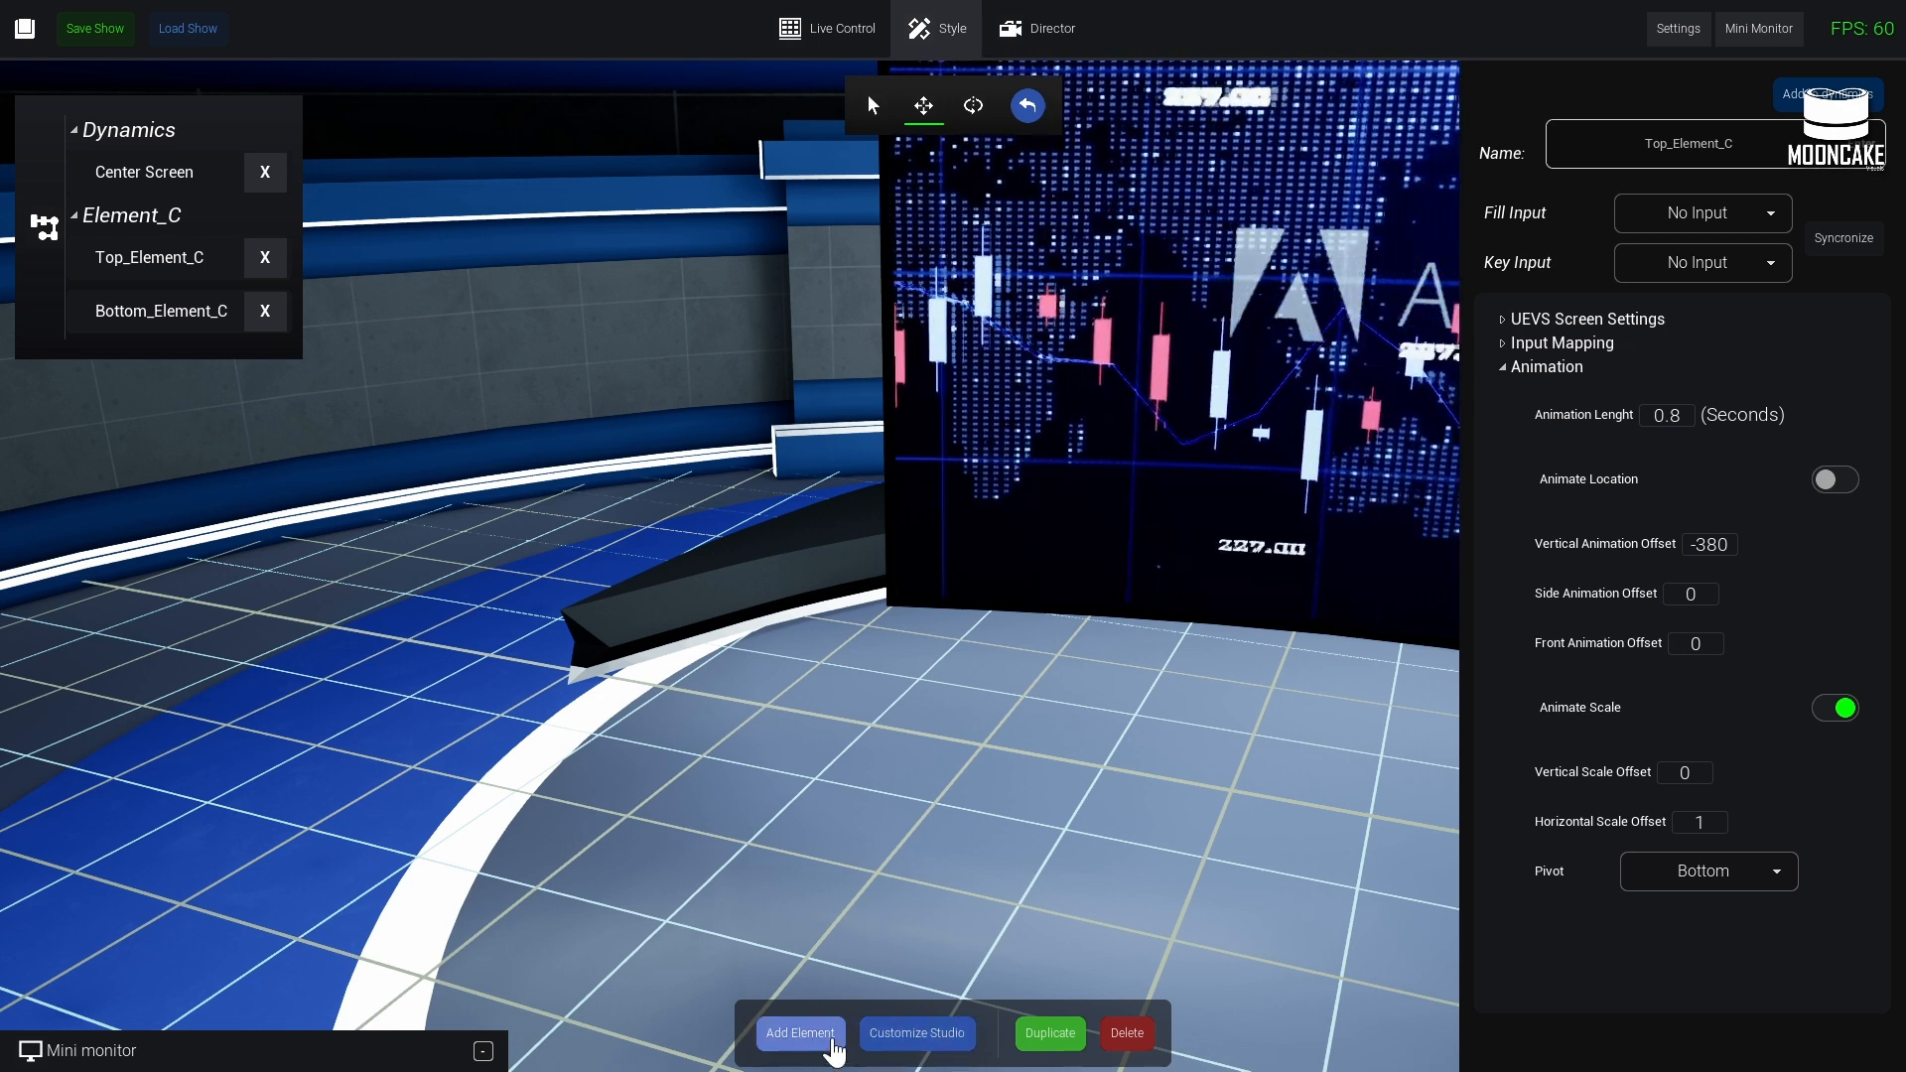
click(1253, 871)
drag(1803, 256, 729, 773)
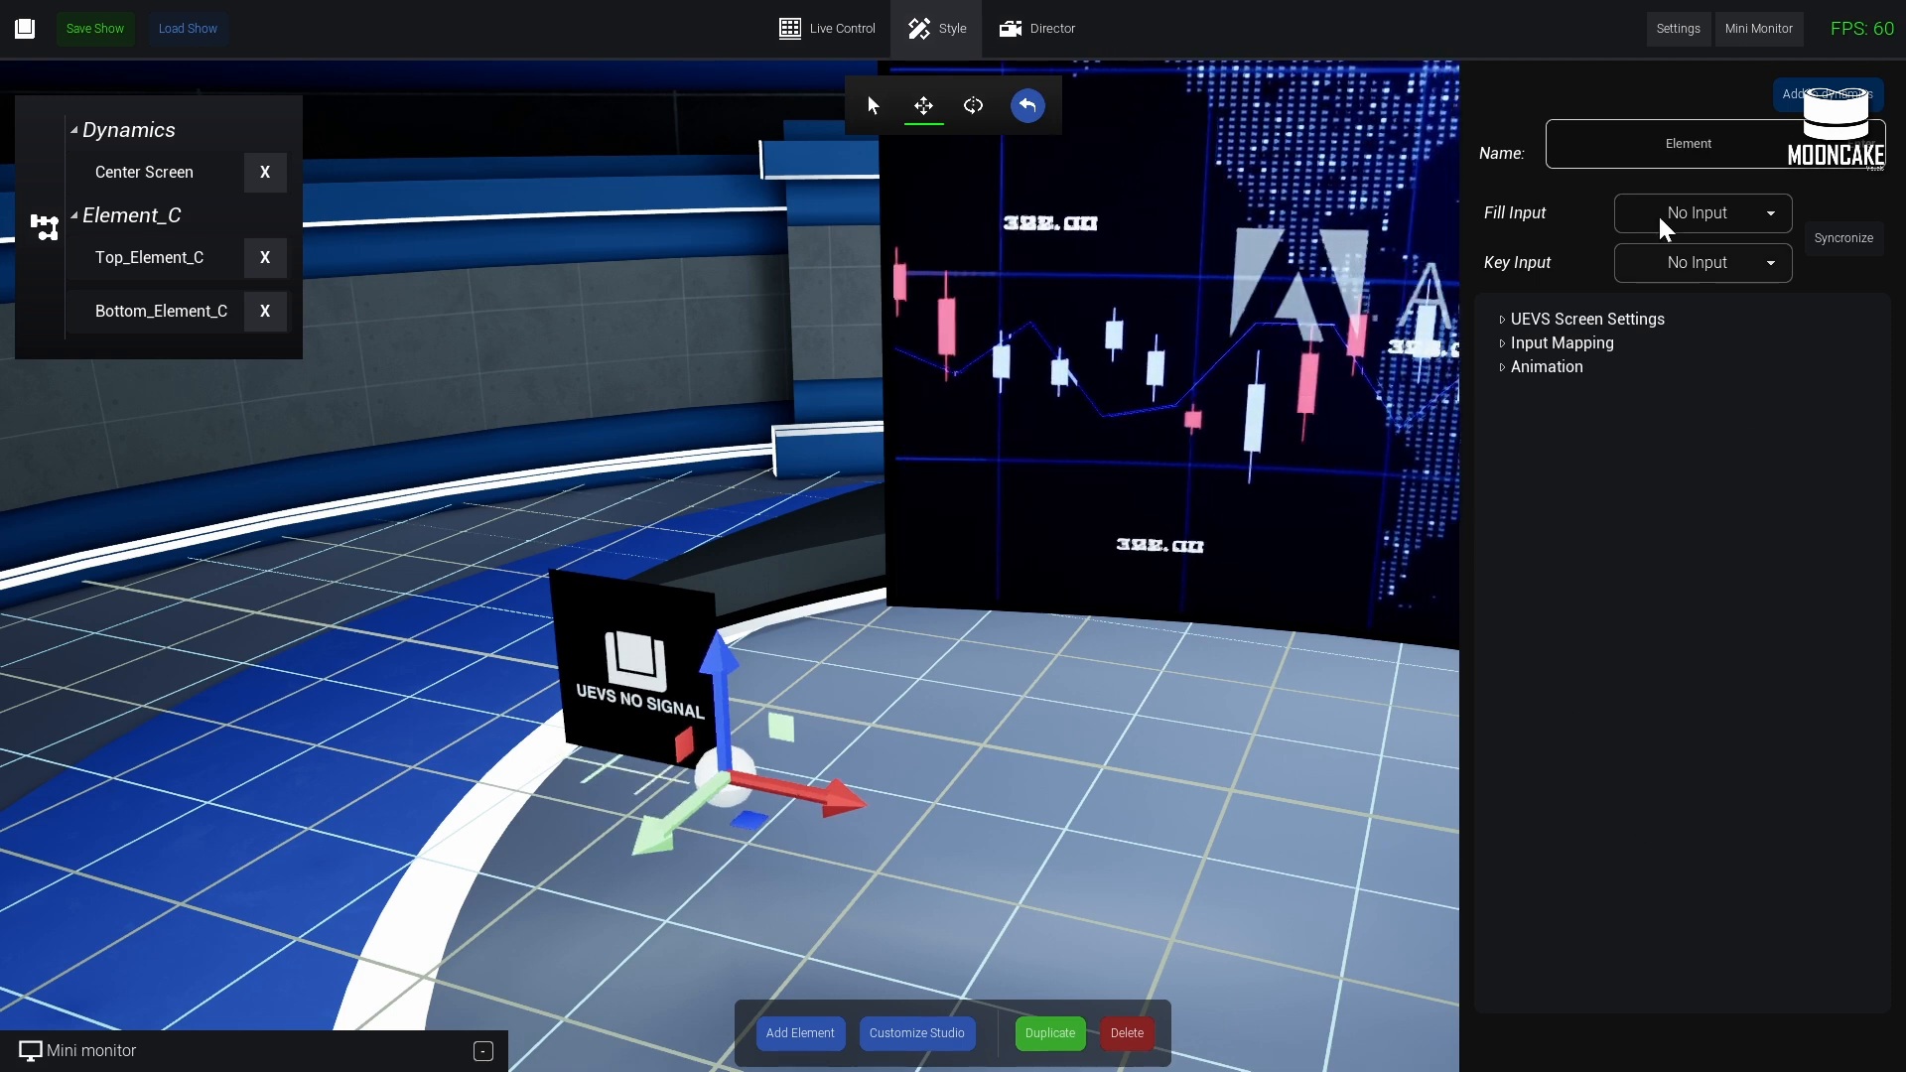
- Enable texture input for the new screen and try to import DualElementA.png as its texture
click(1576, 319)
click(1820, 534)
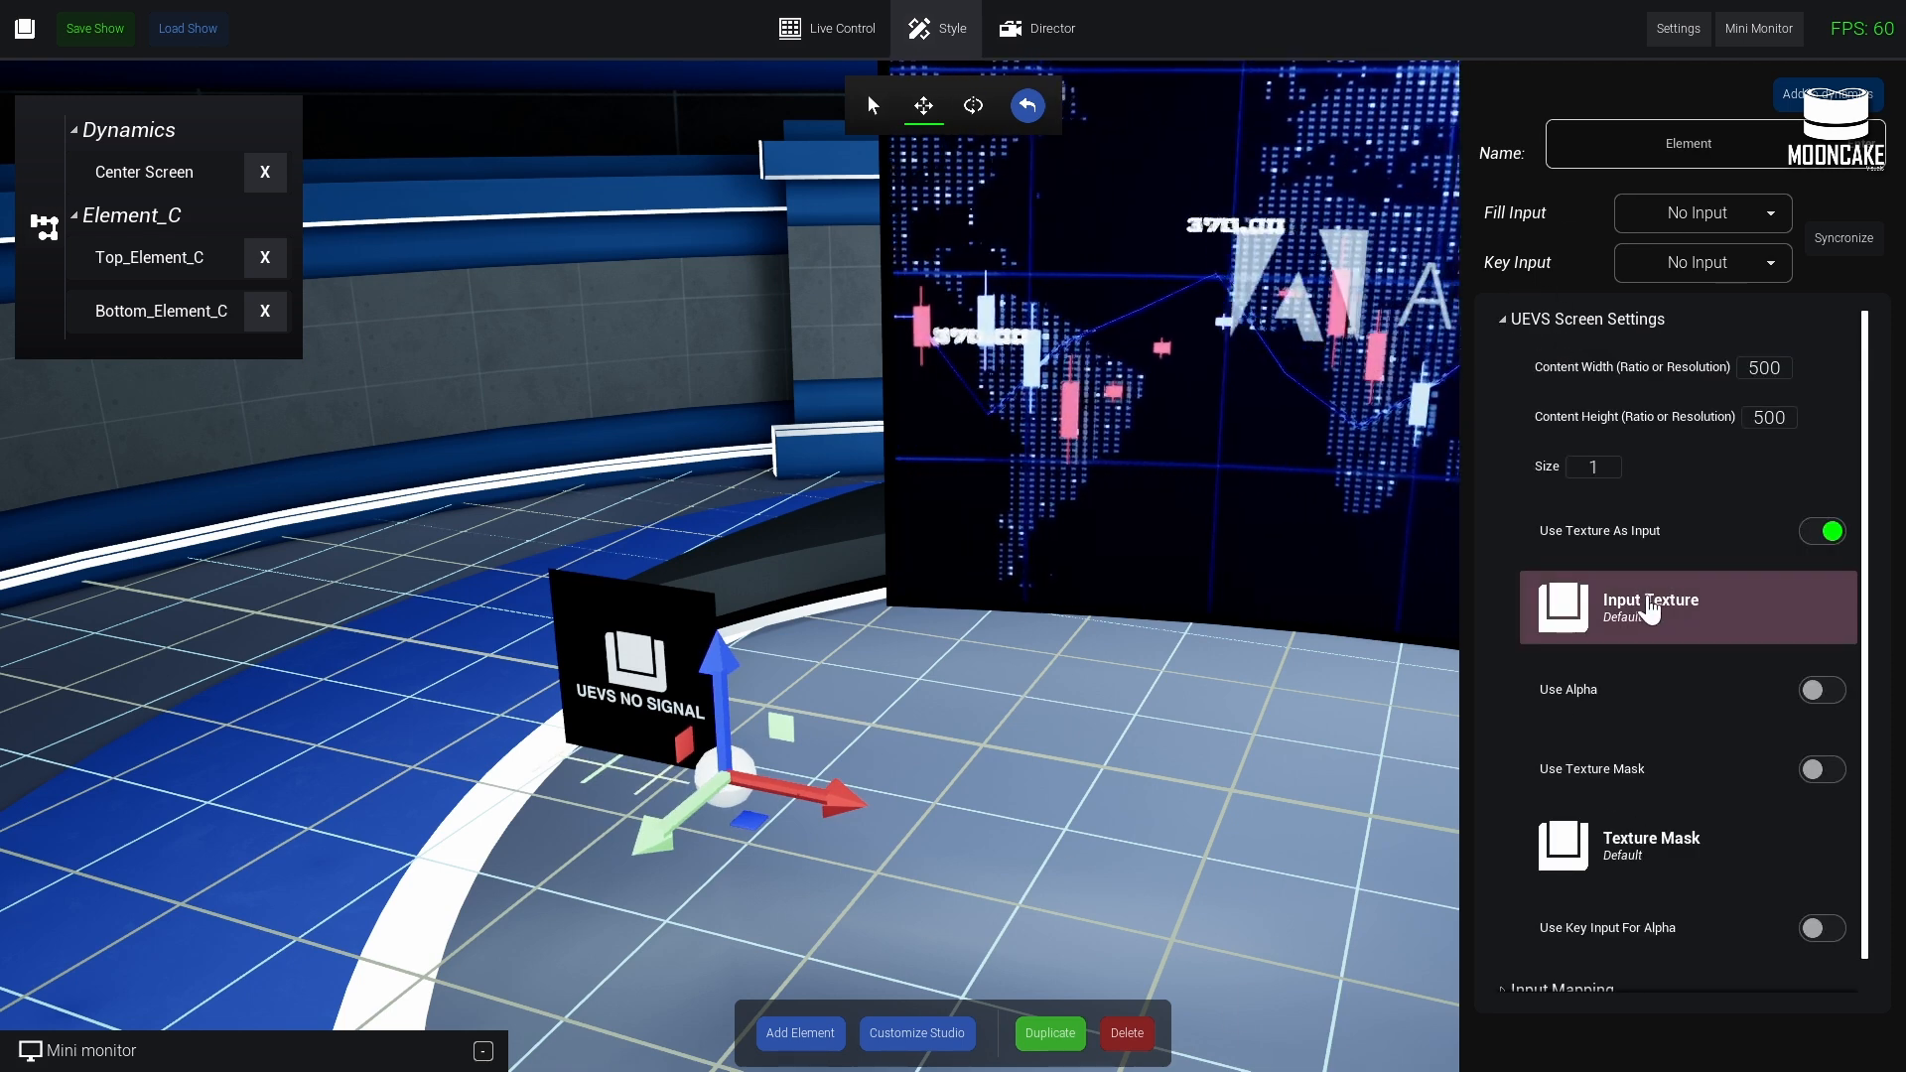
click(1648, 606)
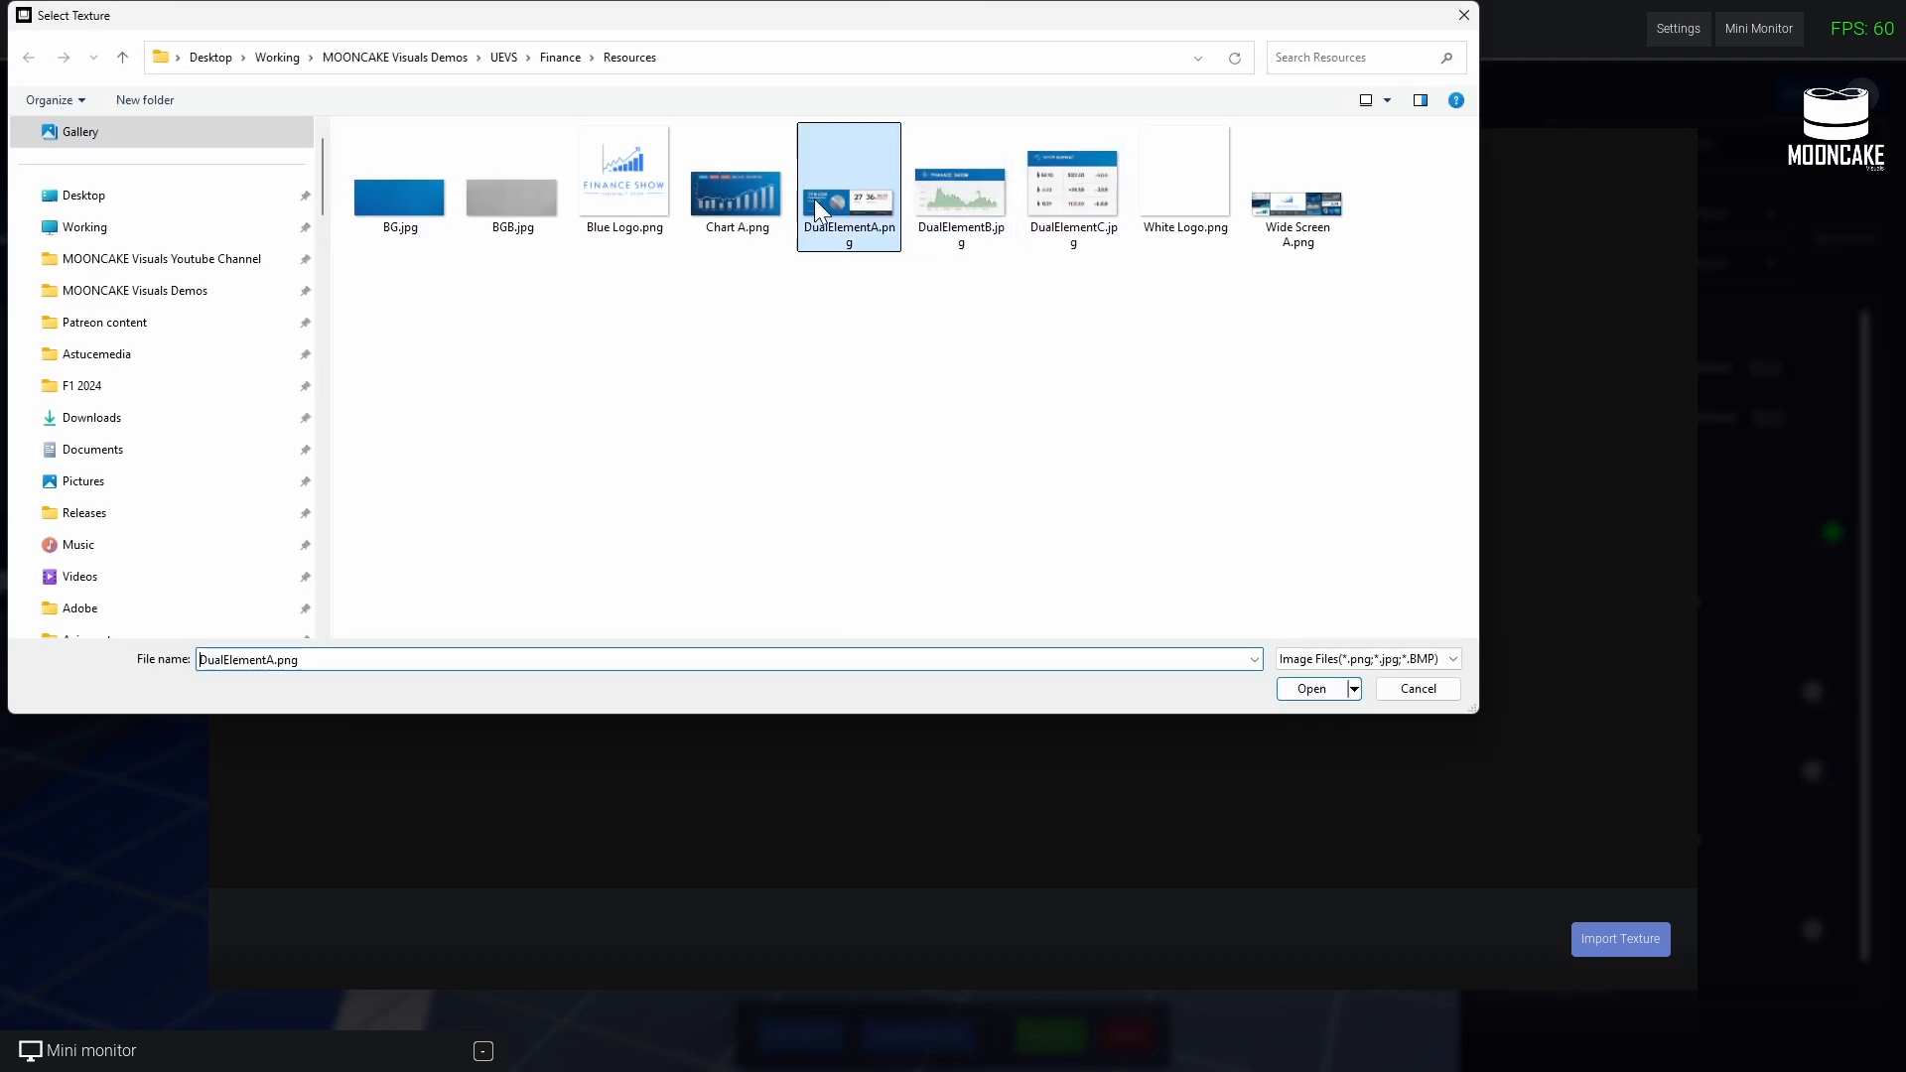
double_click(815, 199)
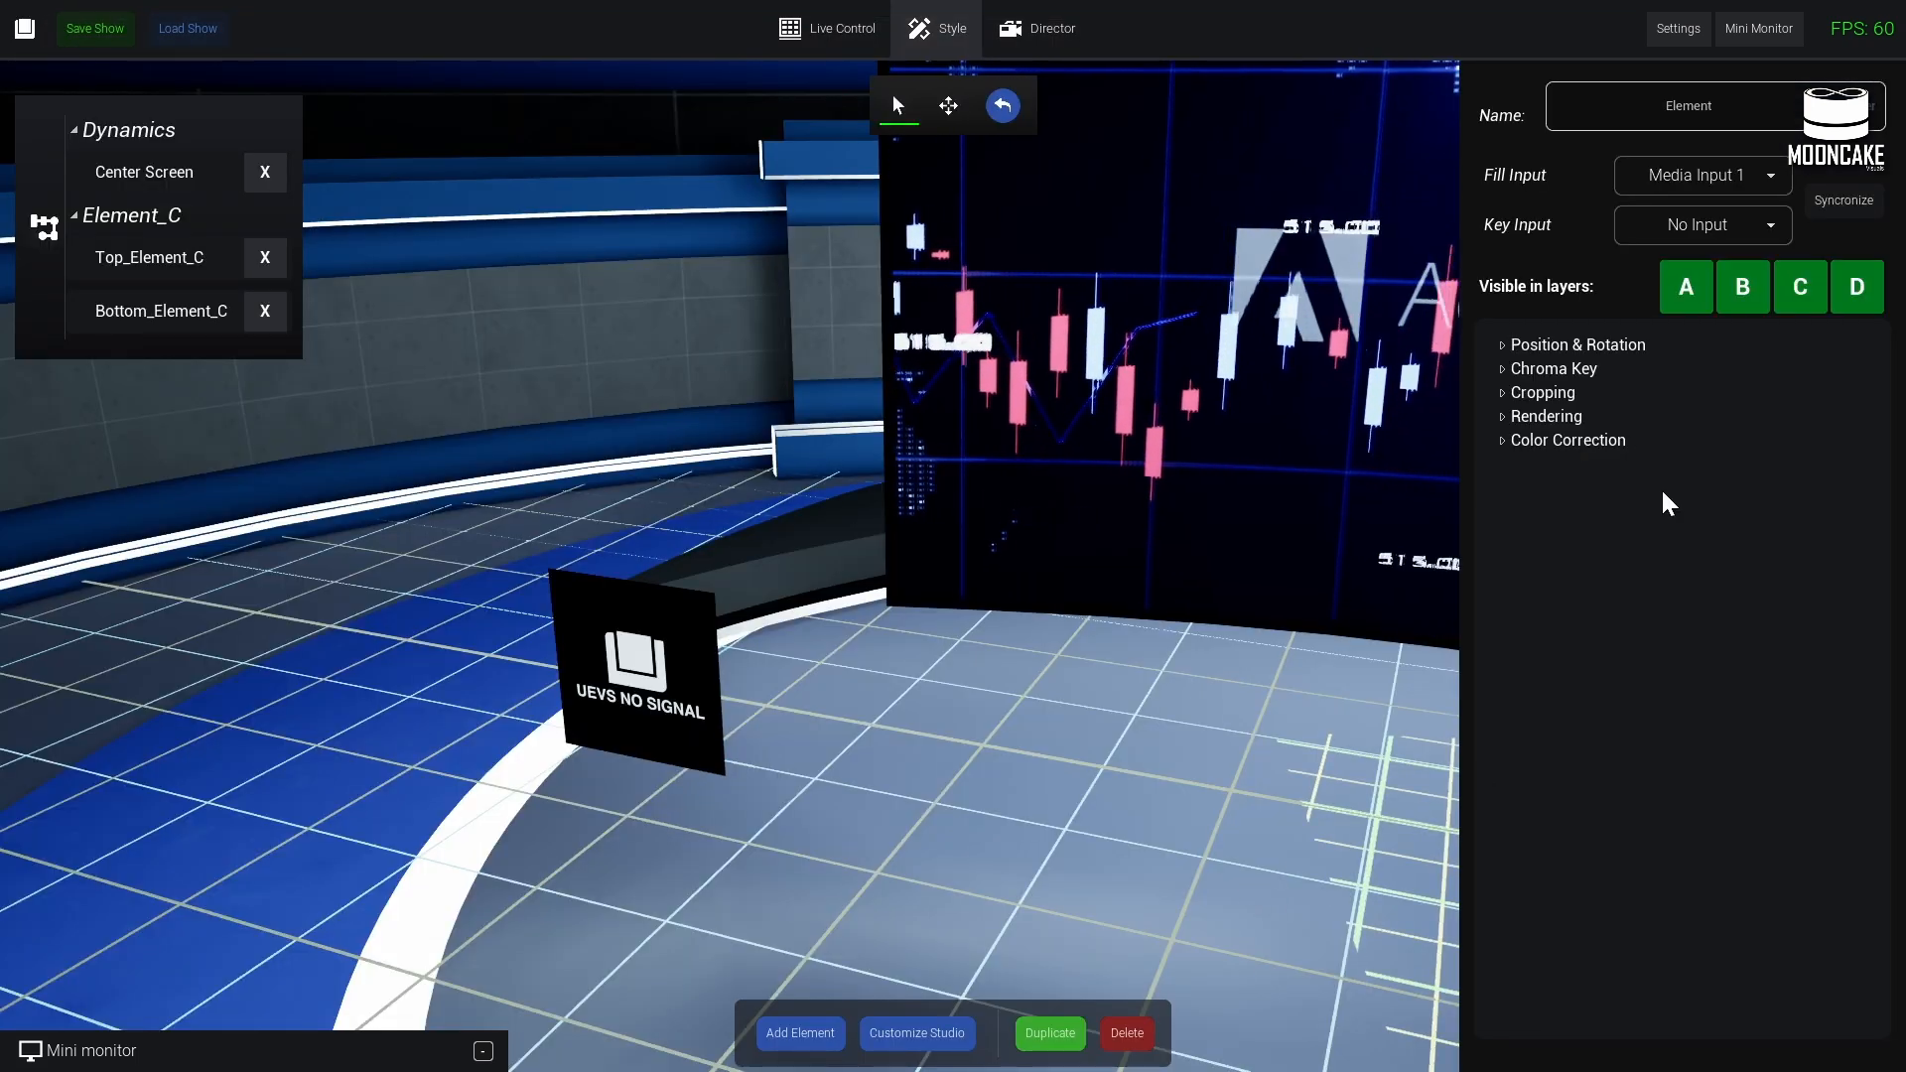
- Reselect the new screen, import DualElementA.png under the name Dual Element A and use it as the input texture
click(600, 706)
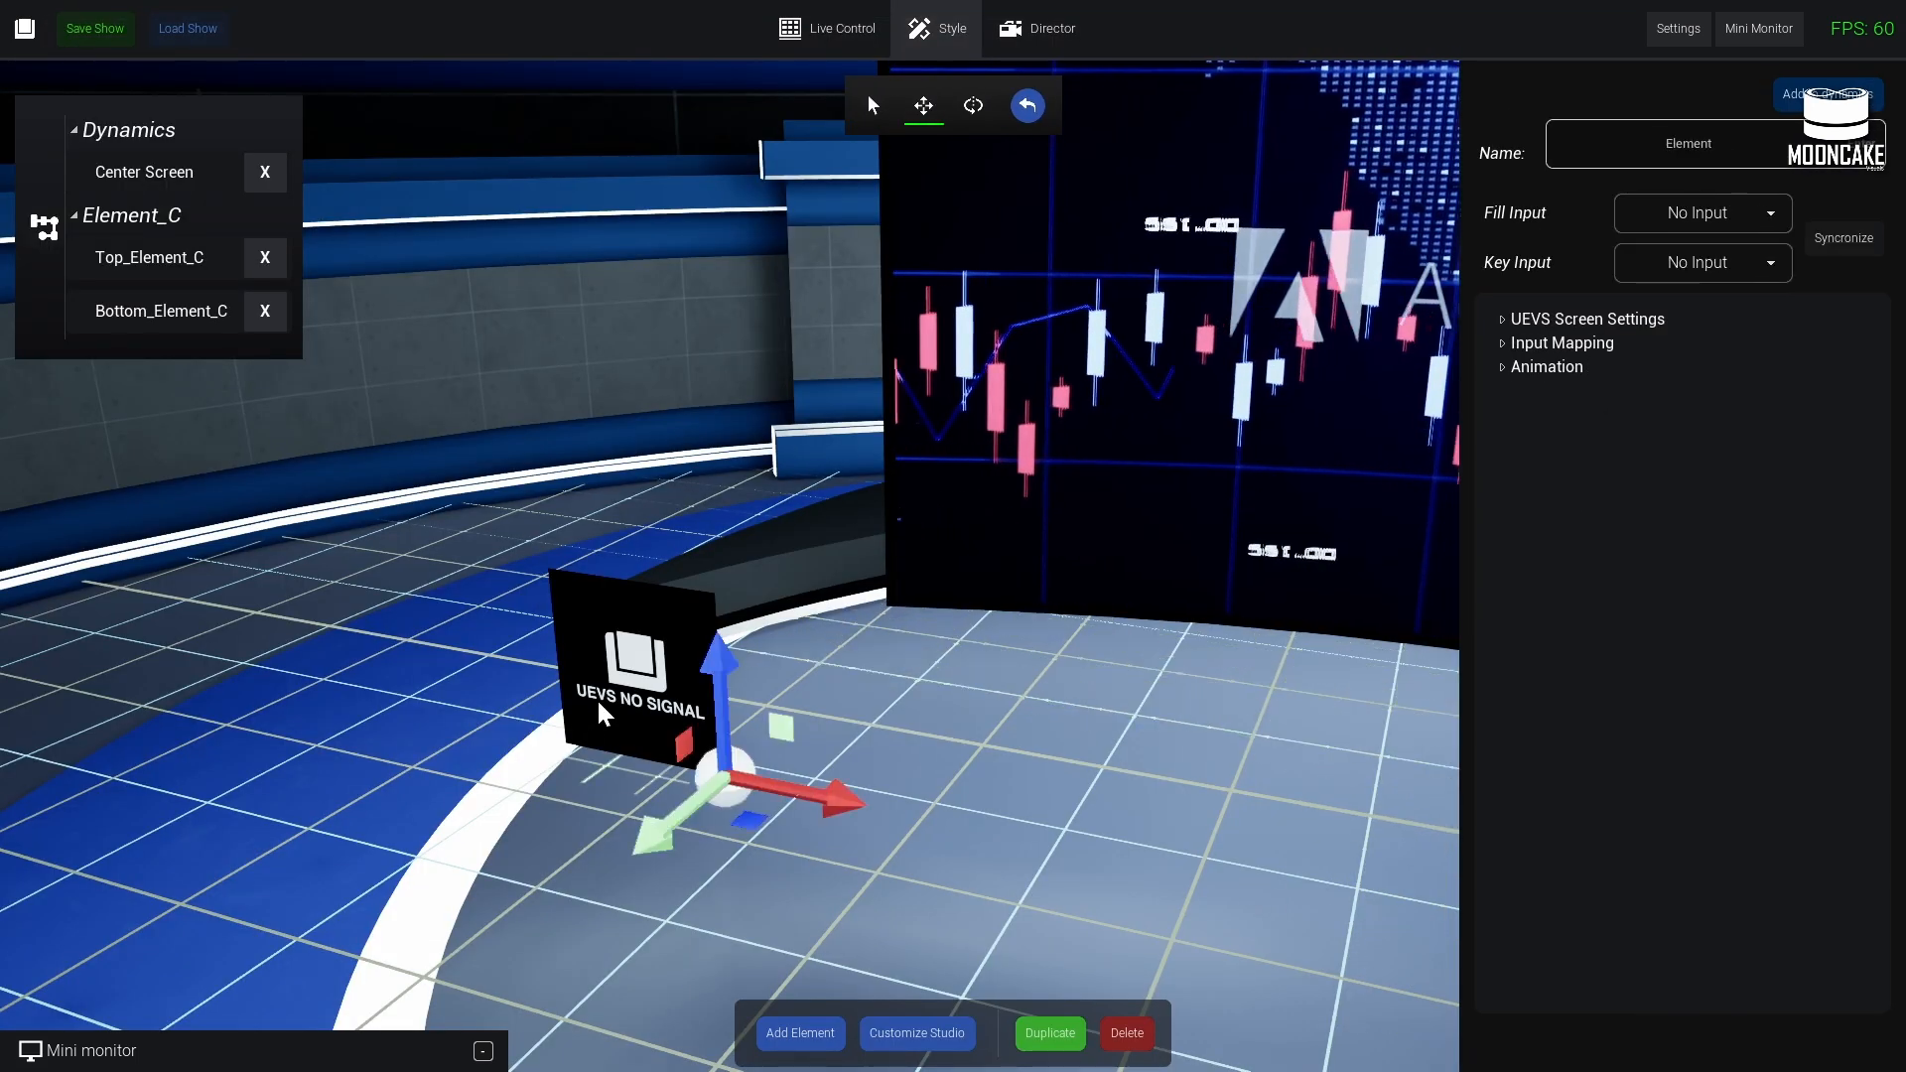
click(1628, 318)
click(1630, 624)
click(1668, 955)
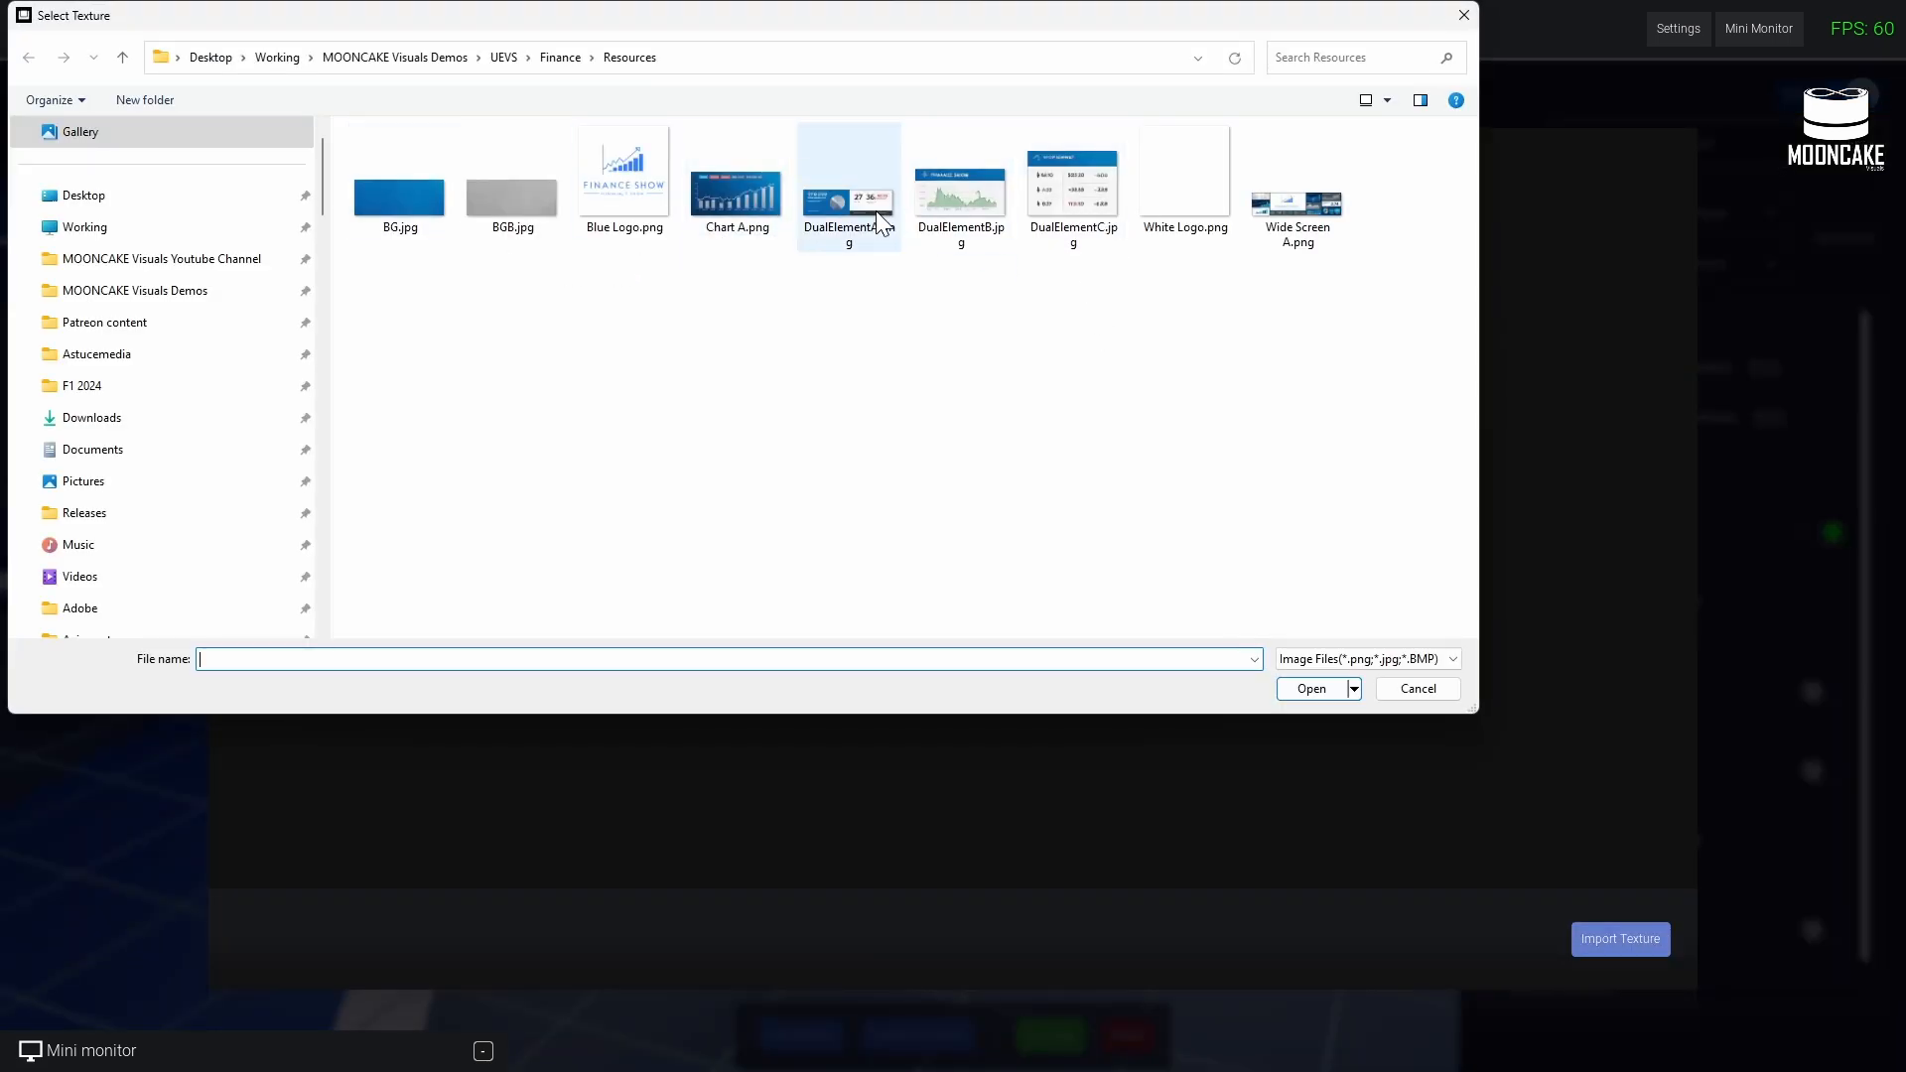
double_click(851, 198)
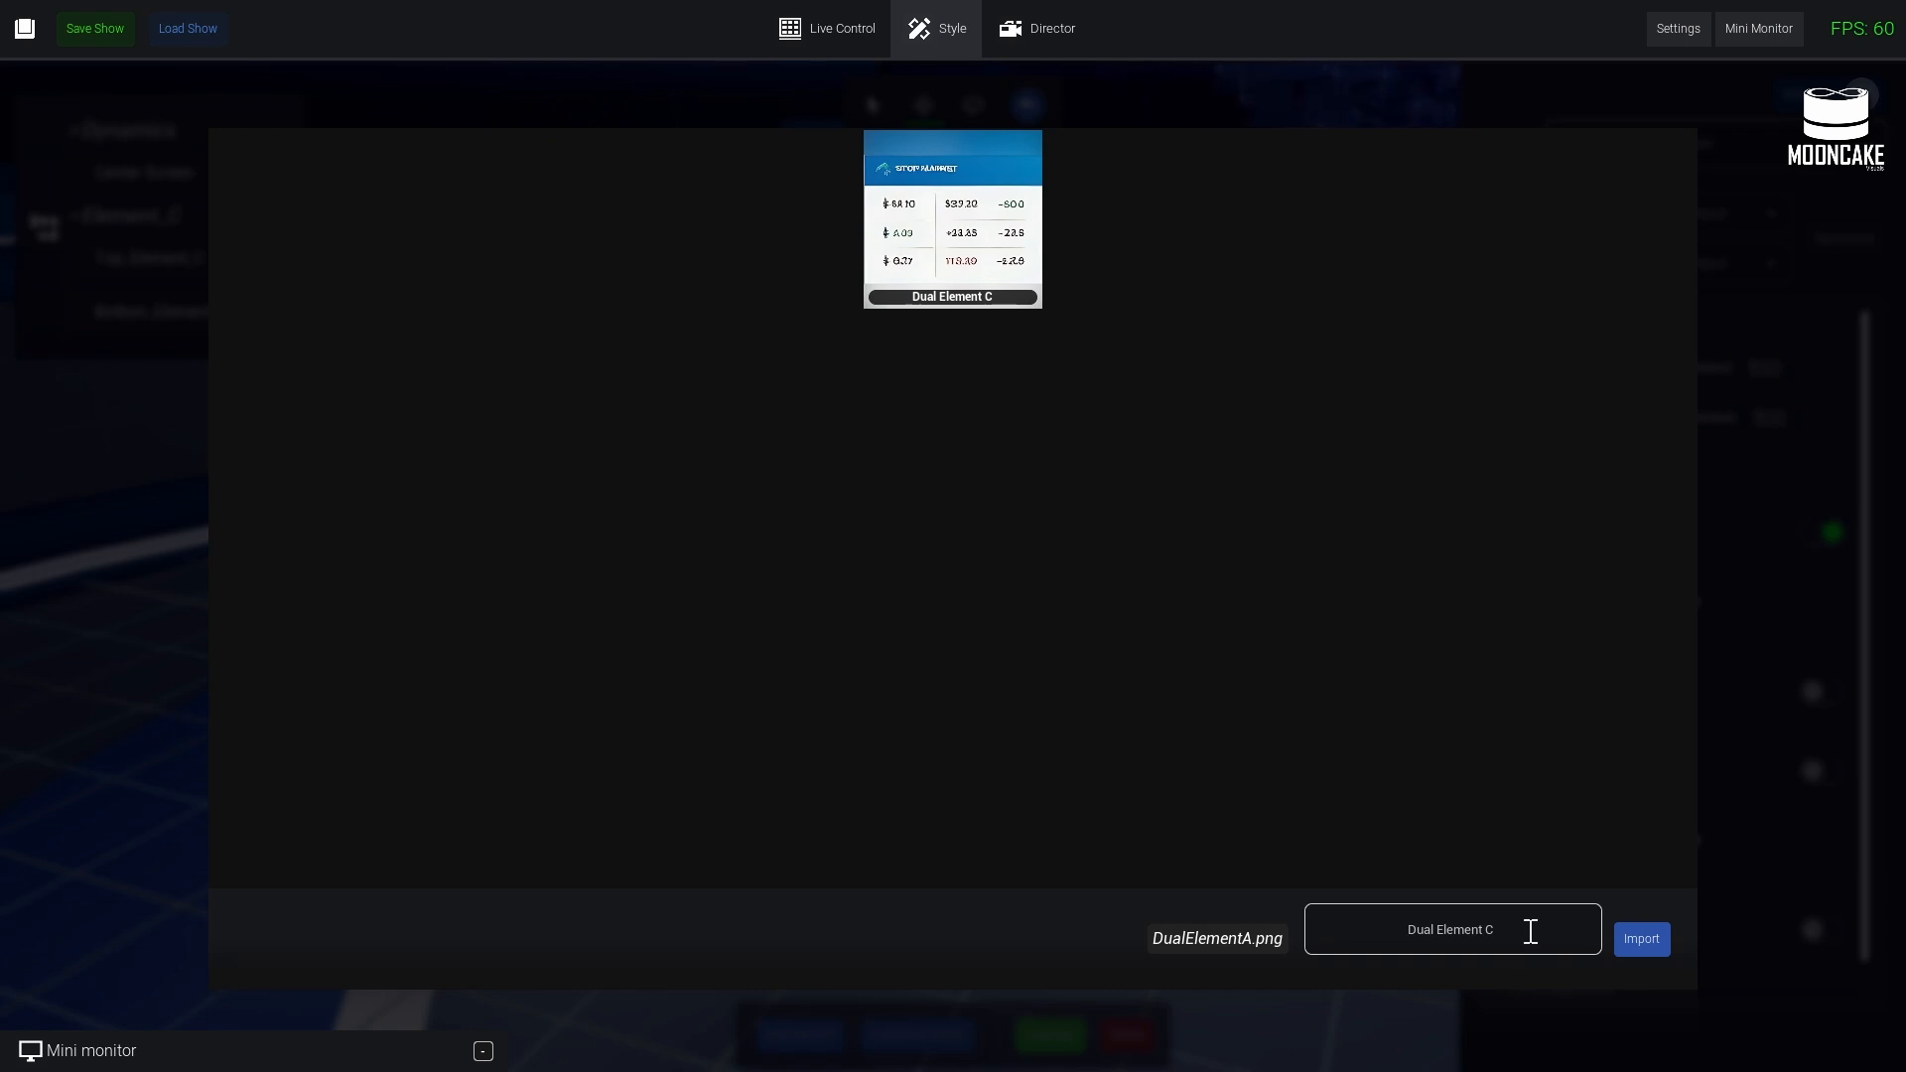
click(1642, 940)
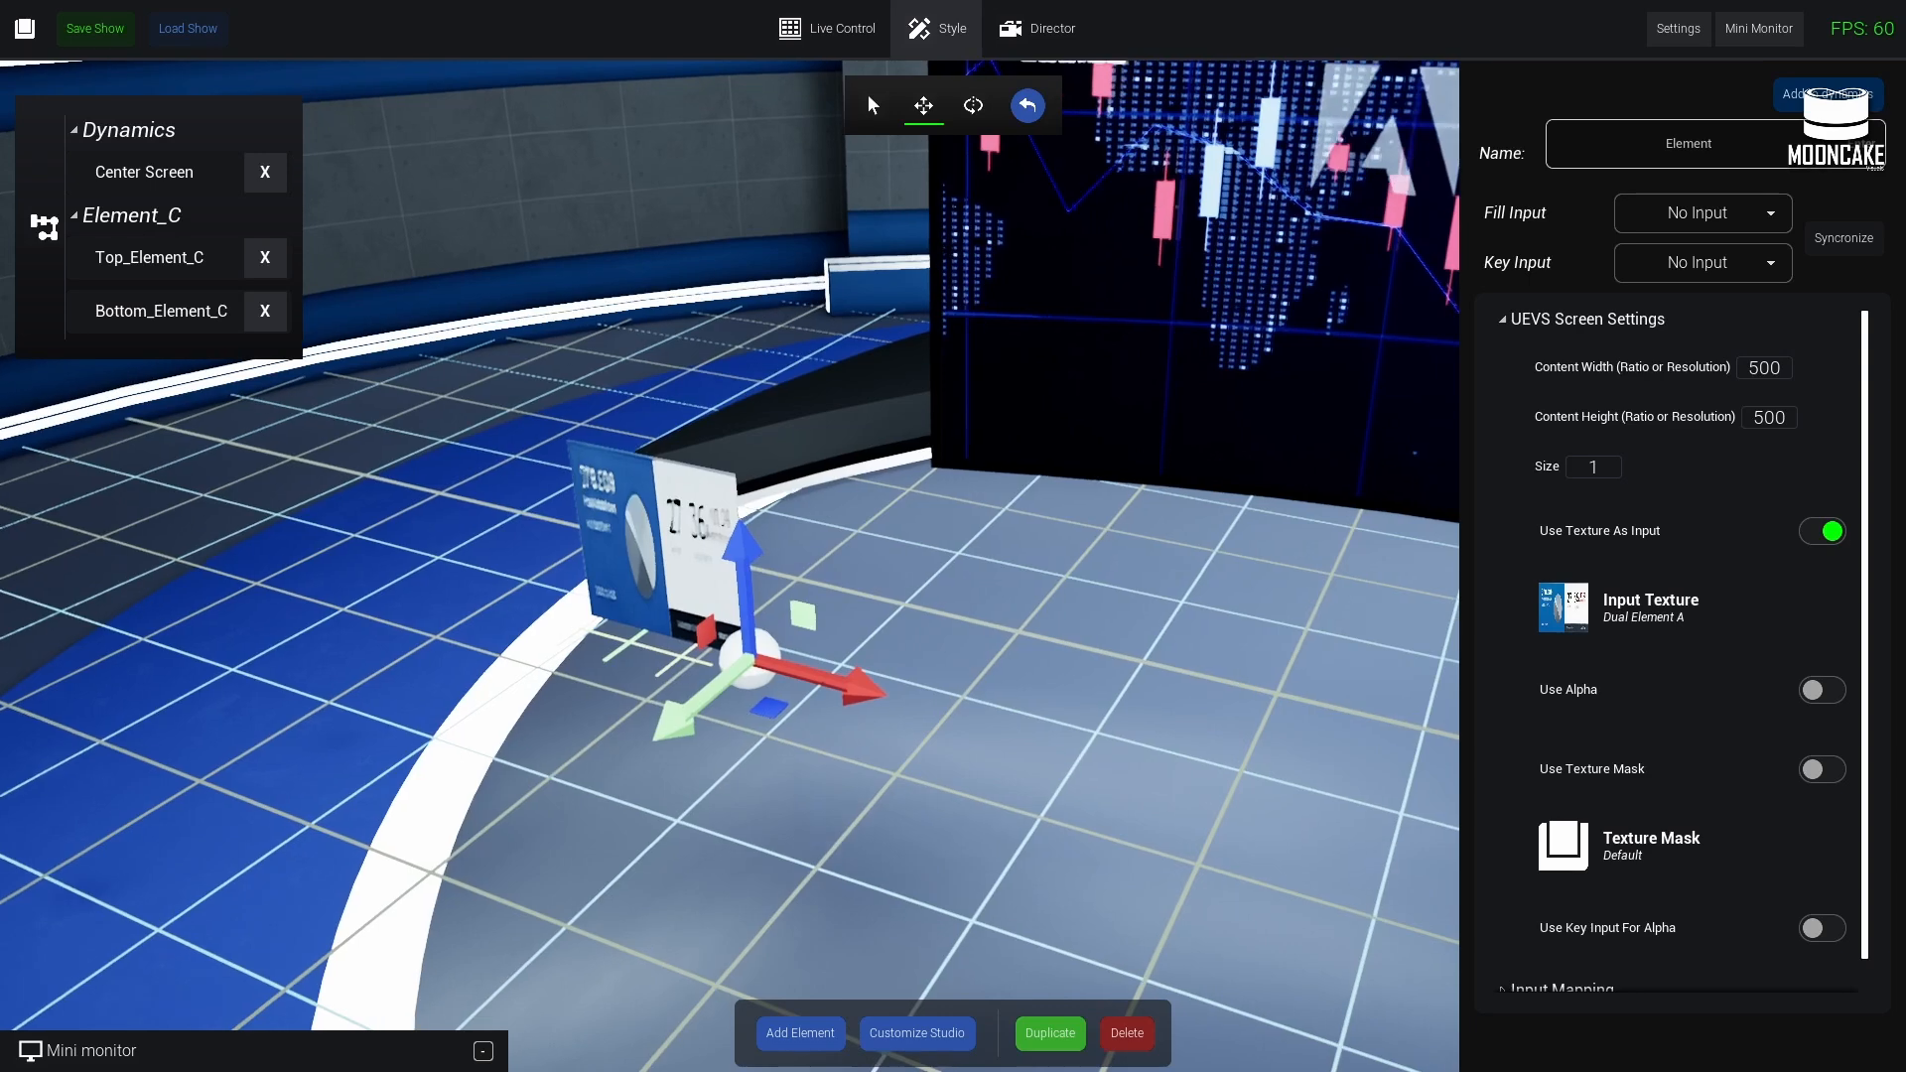
- Move the Dual Element A screen across the floor and set its content width to 1,212 and content height to 352
right_drag(685, 822, 735, 822)
drag(771, 705, 1021, 726)
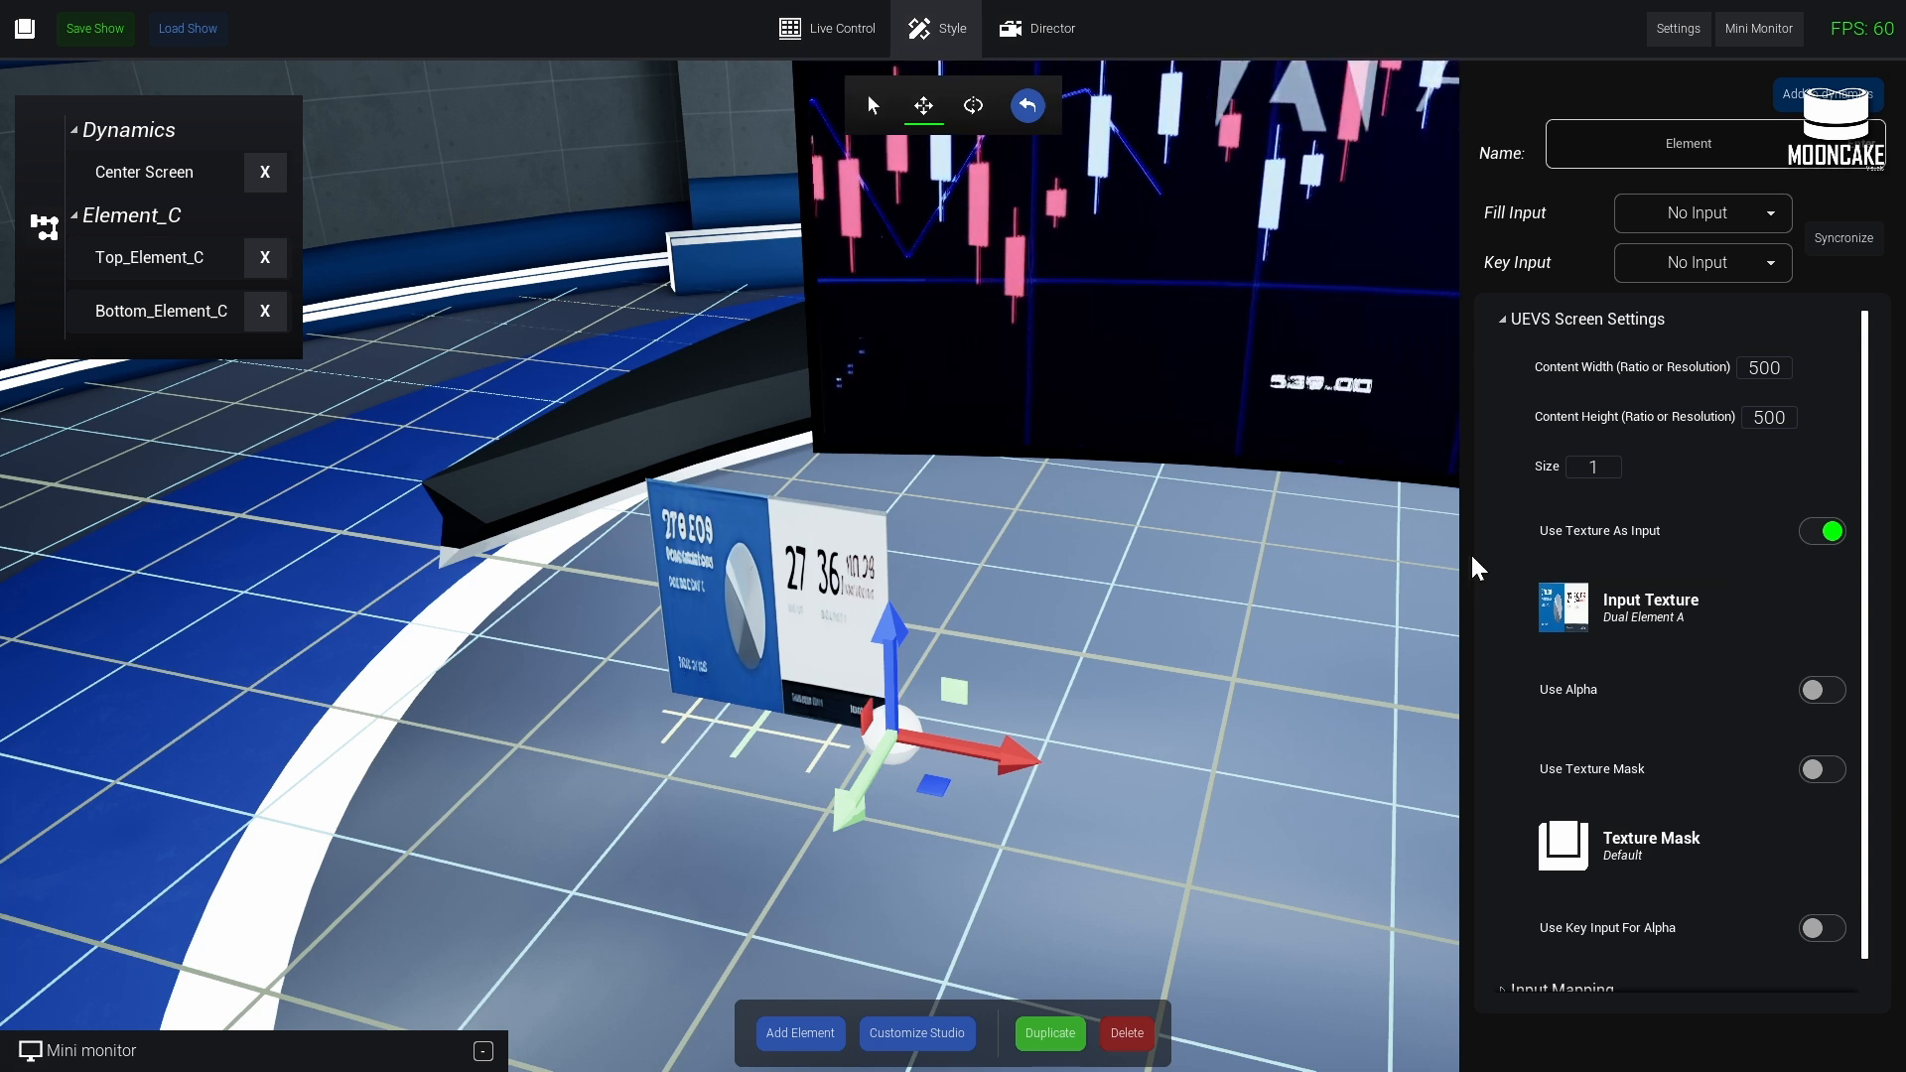
click(1773, 347)
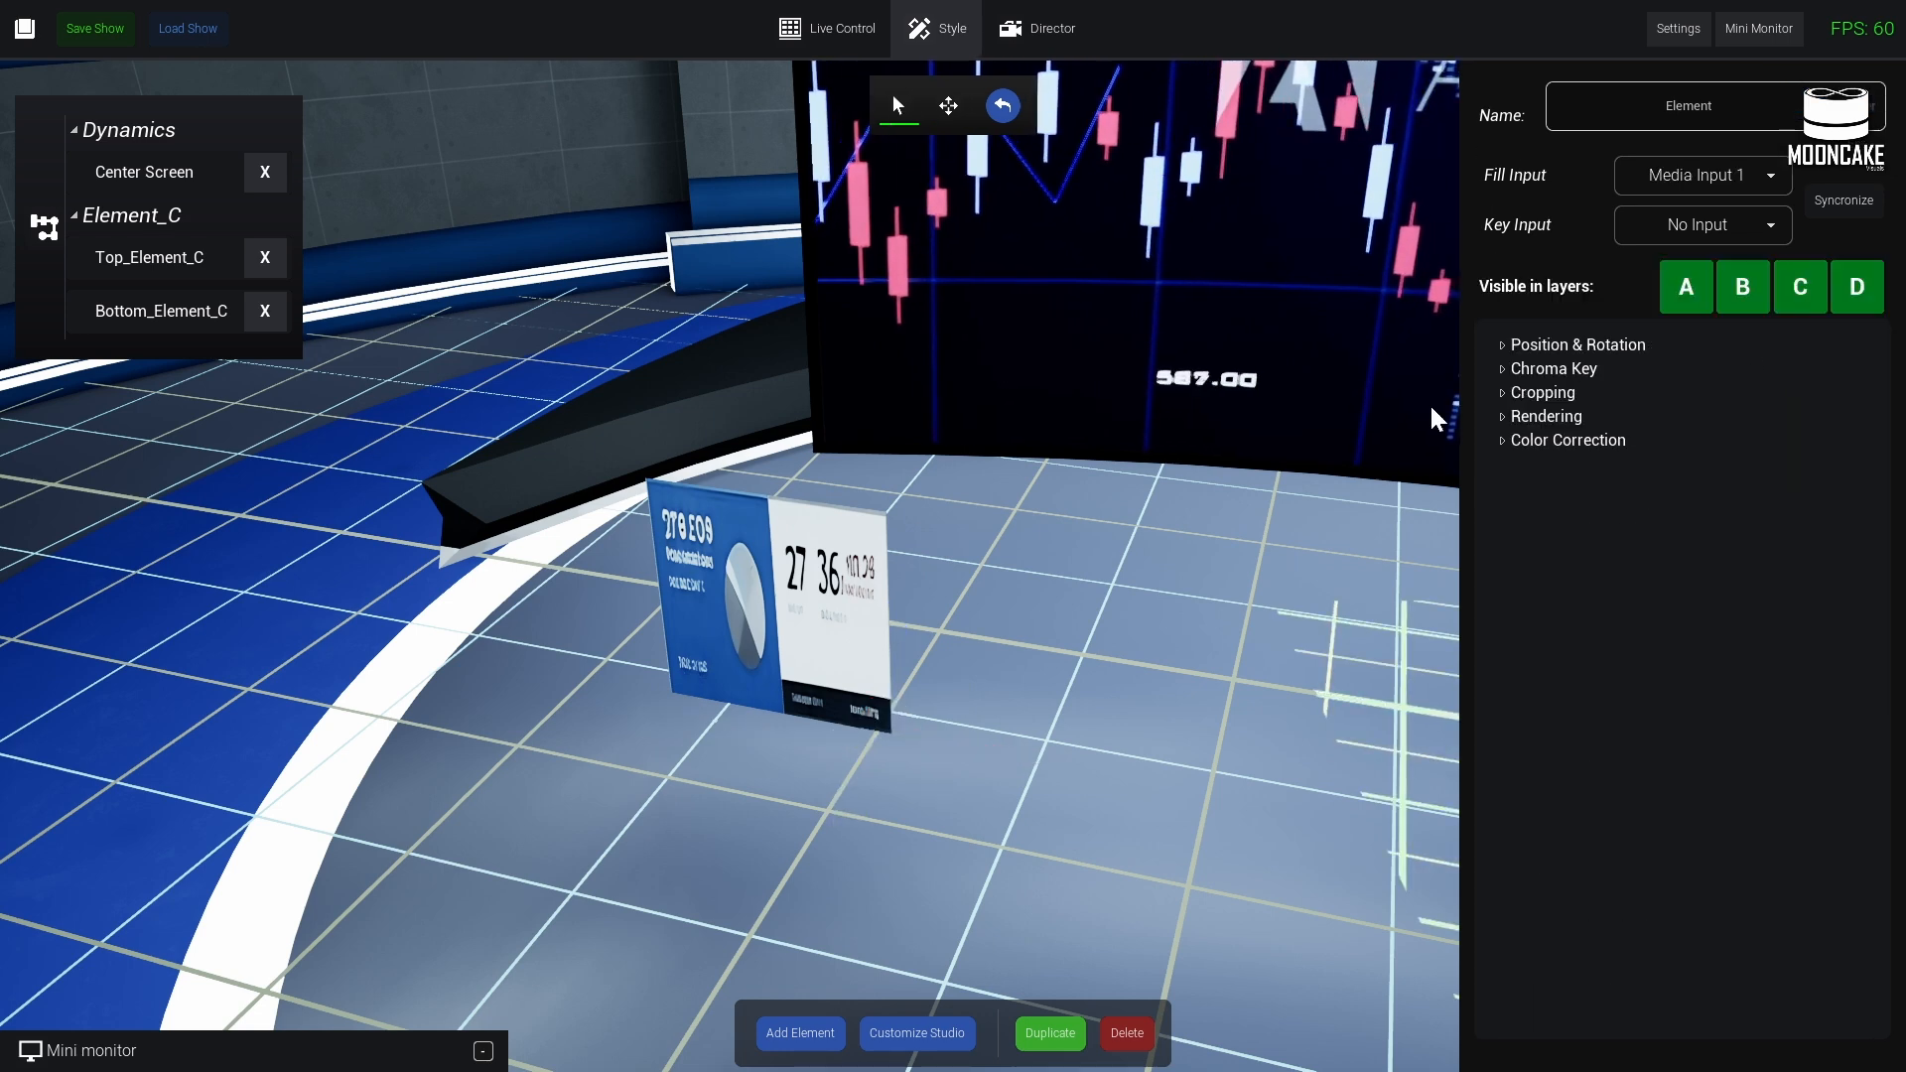
click(814, 605)
click(1707, 314)
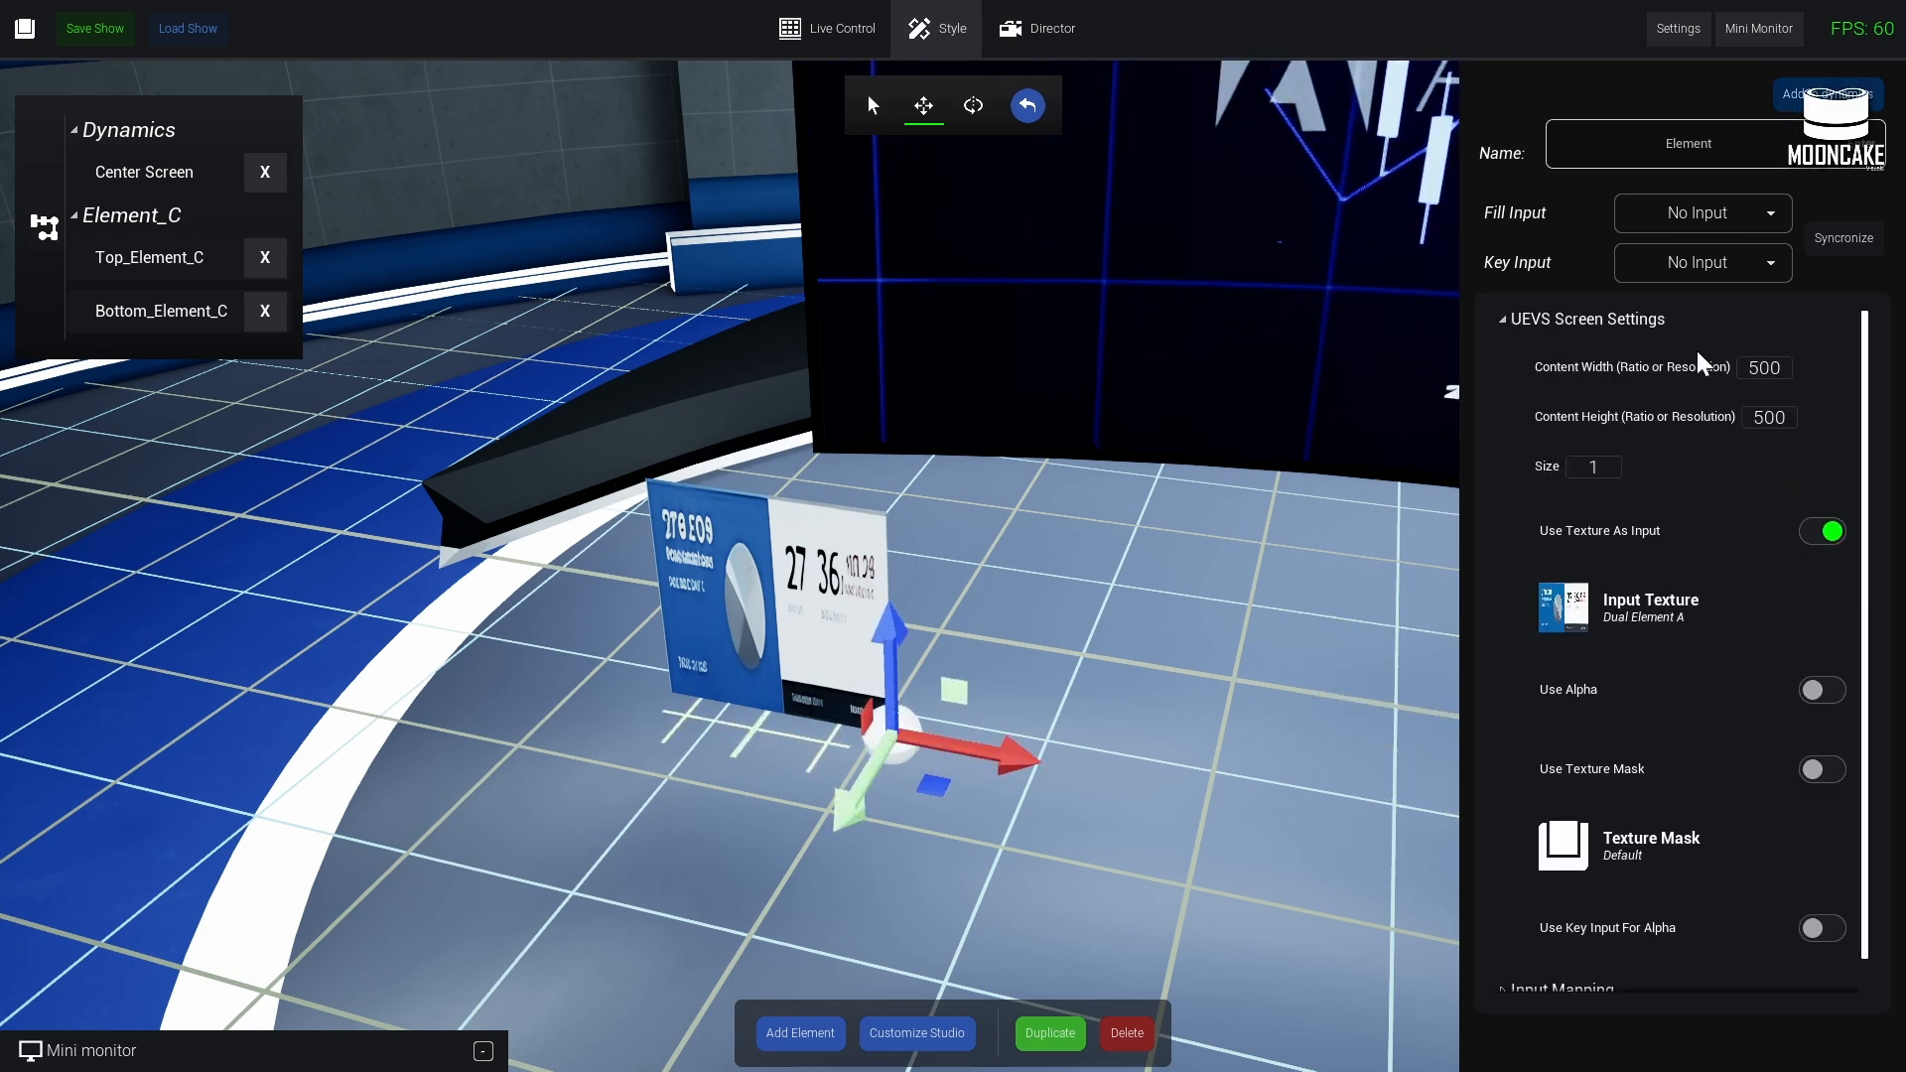
click(1776, 372)
text(1,212)
key(Tab)
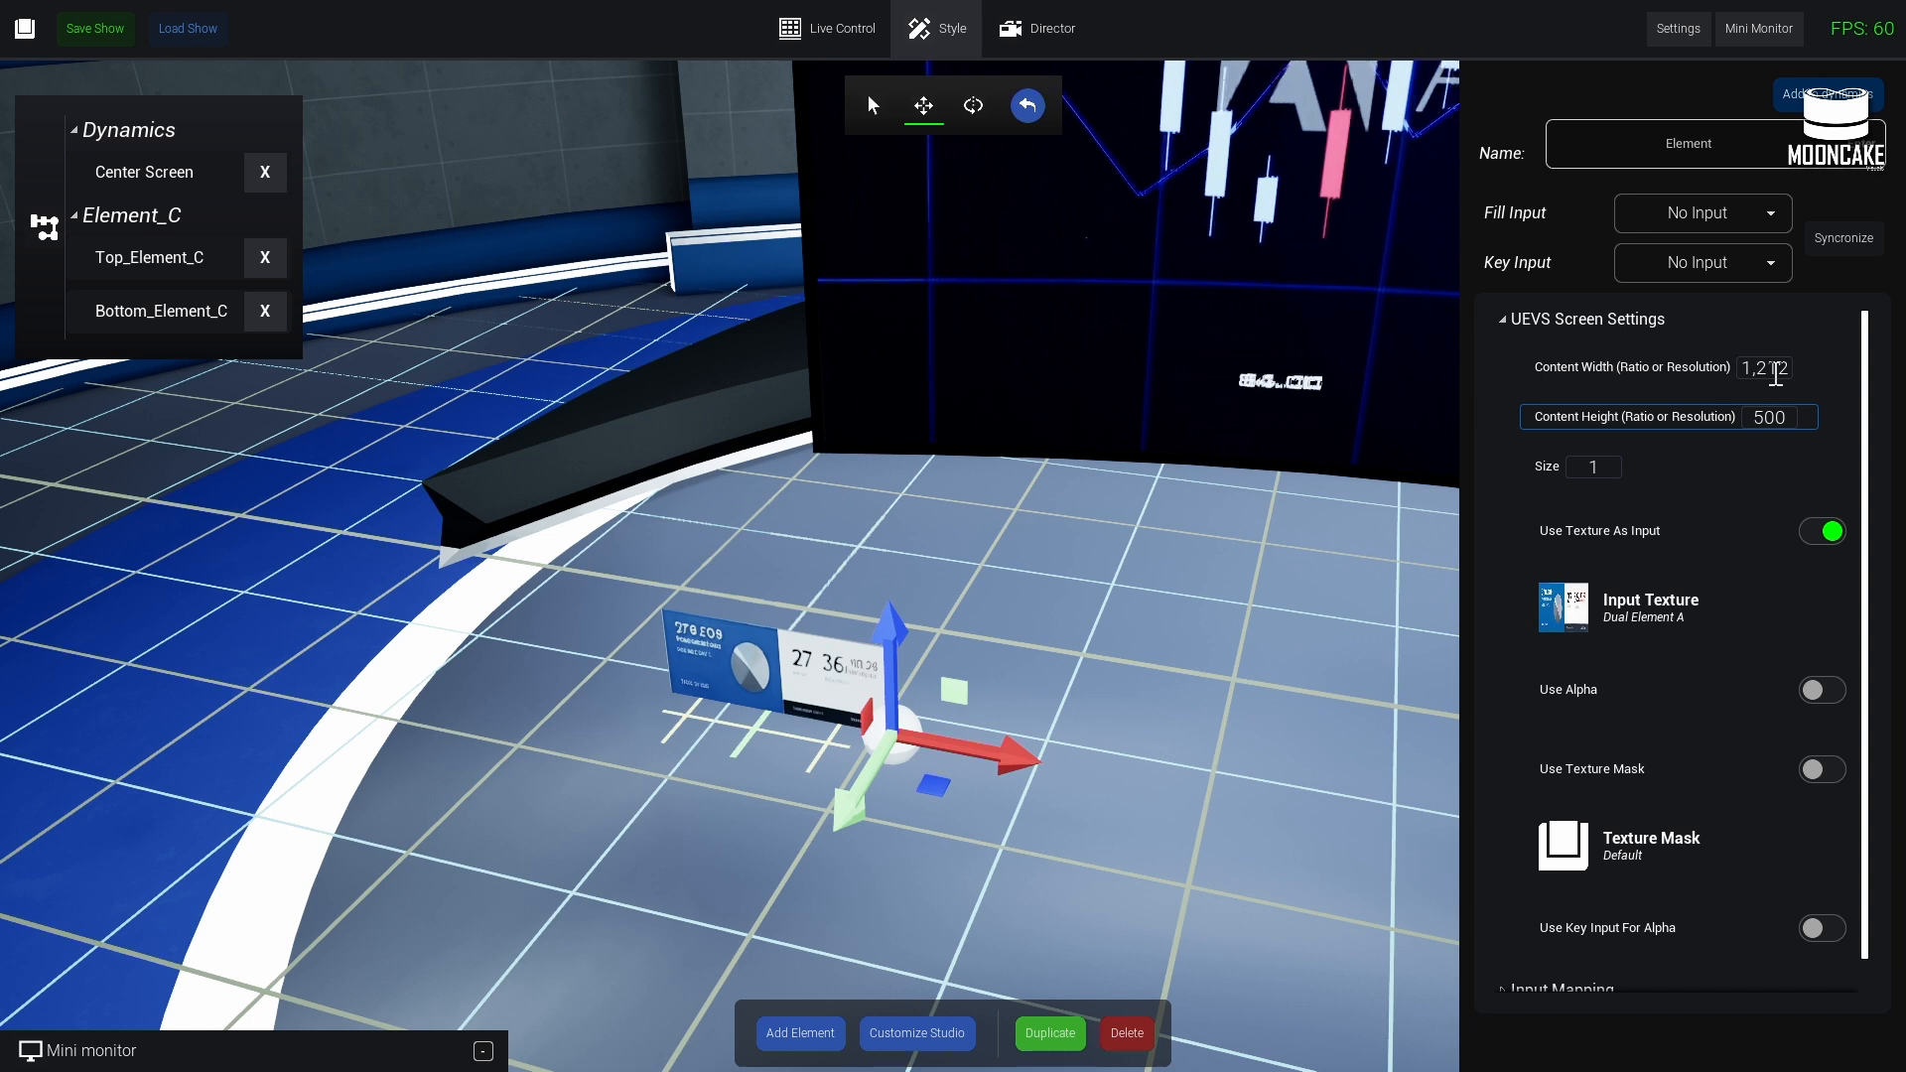
click(1773, 417)
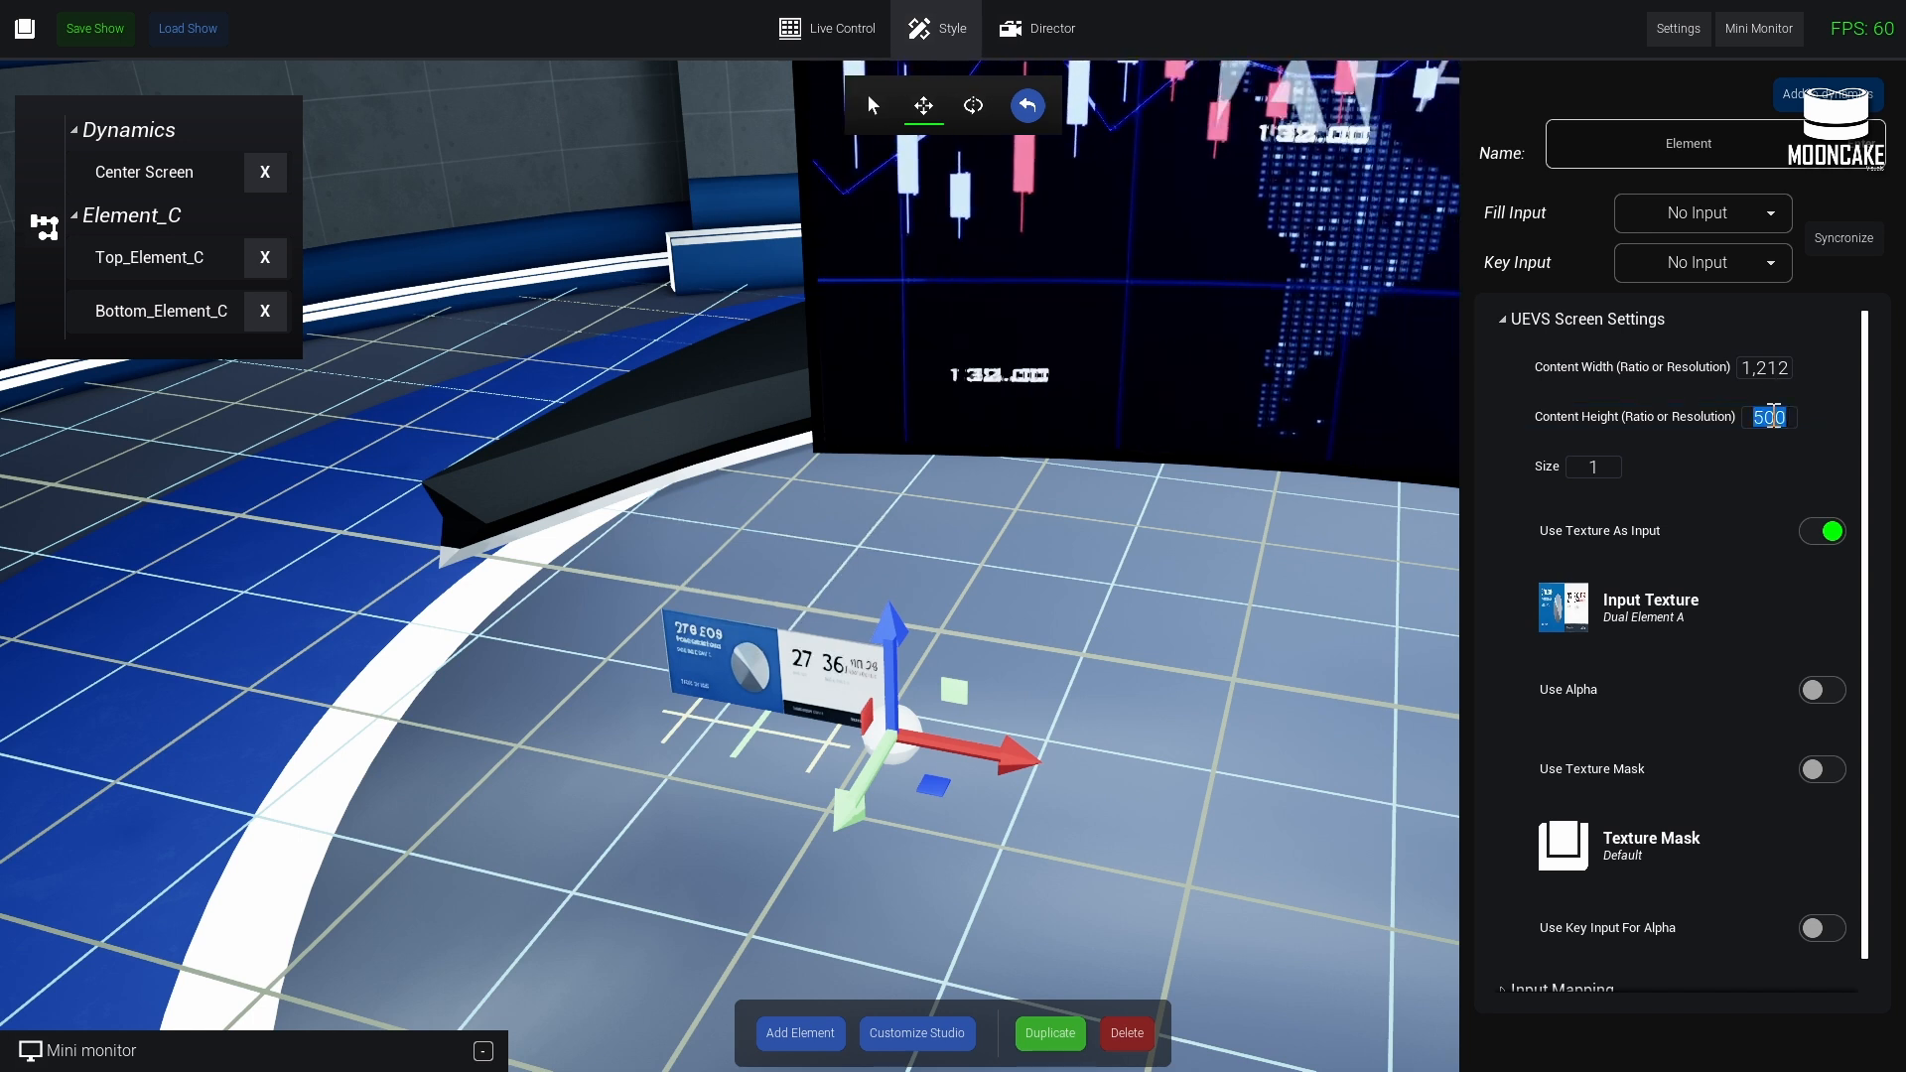
text(352)
key(Tab)
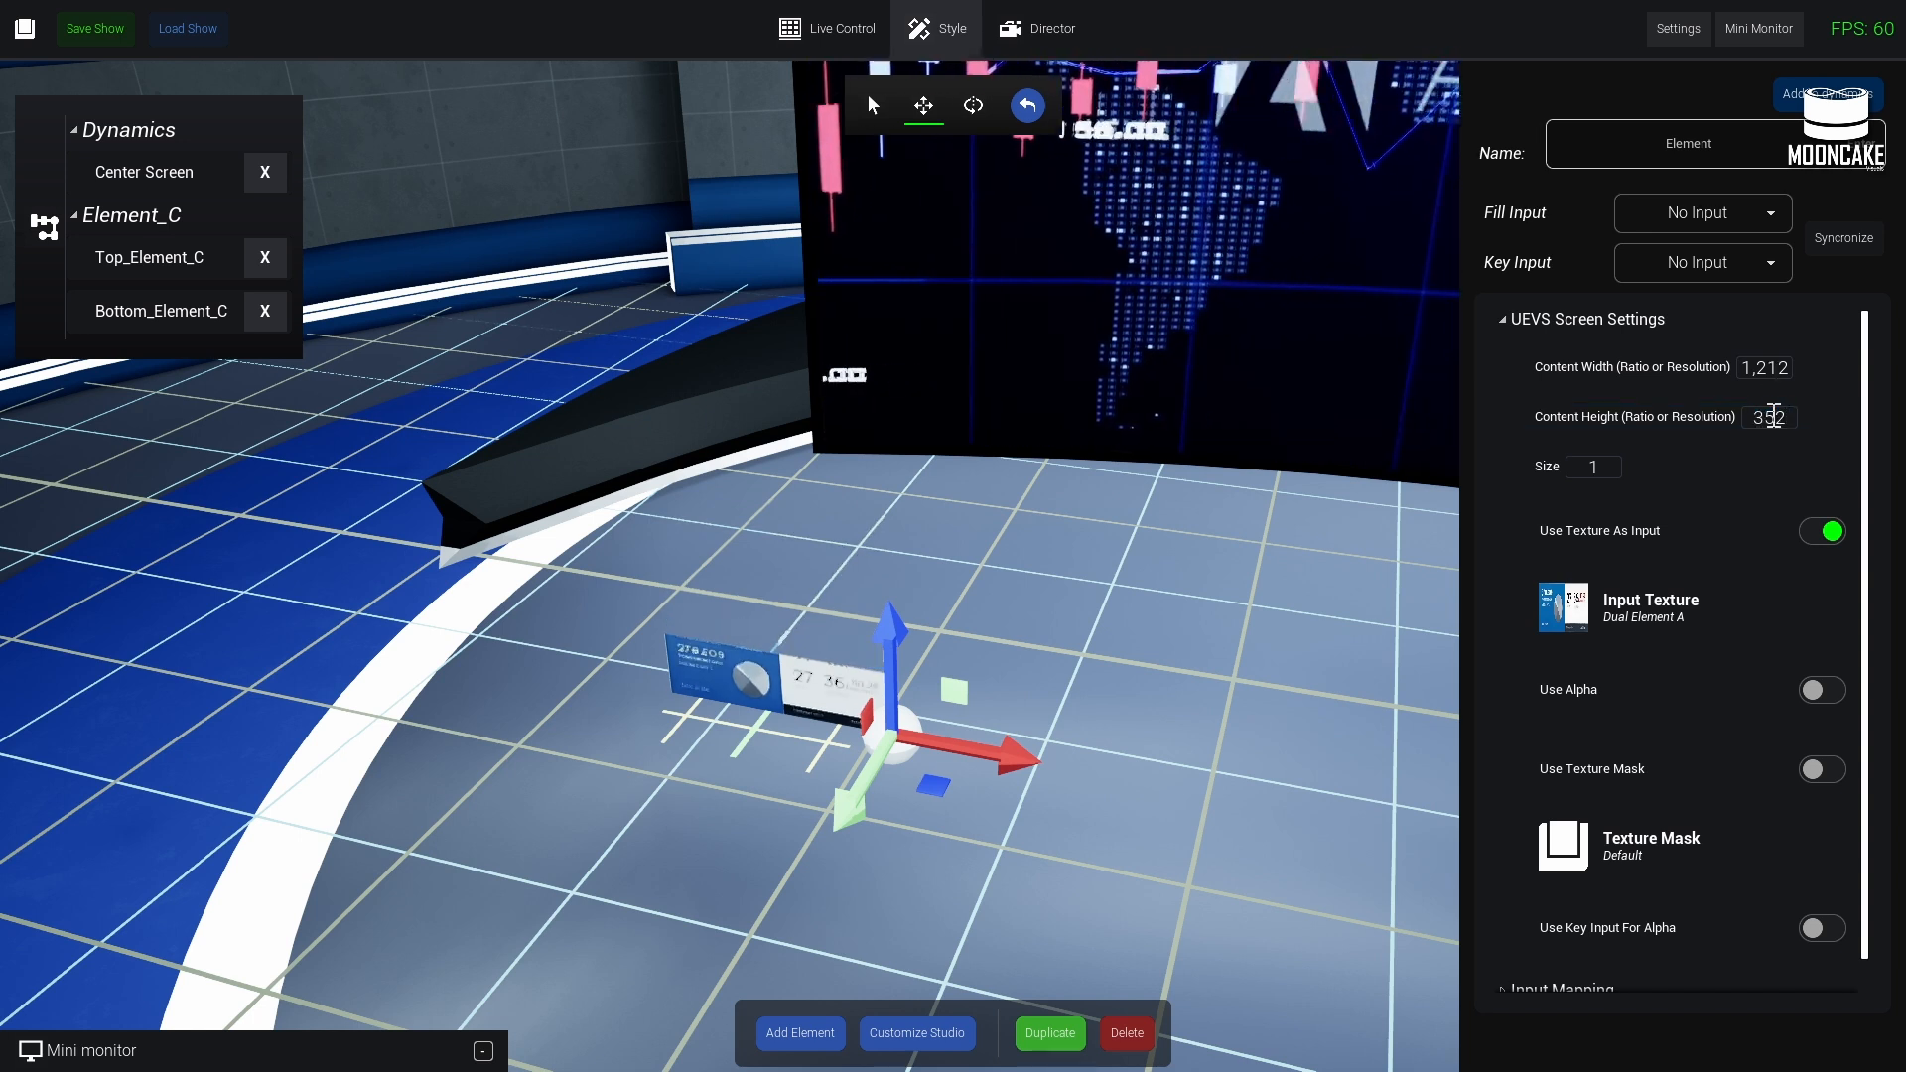
- Try a size of 3 for the Dual Element A screen, and set its size to 4
click(1581, 468)
text(3)
key(Tab)
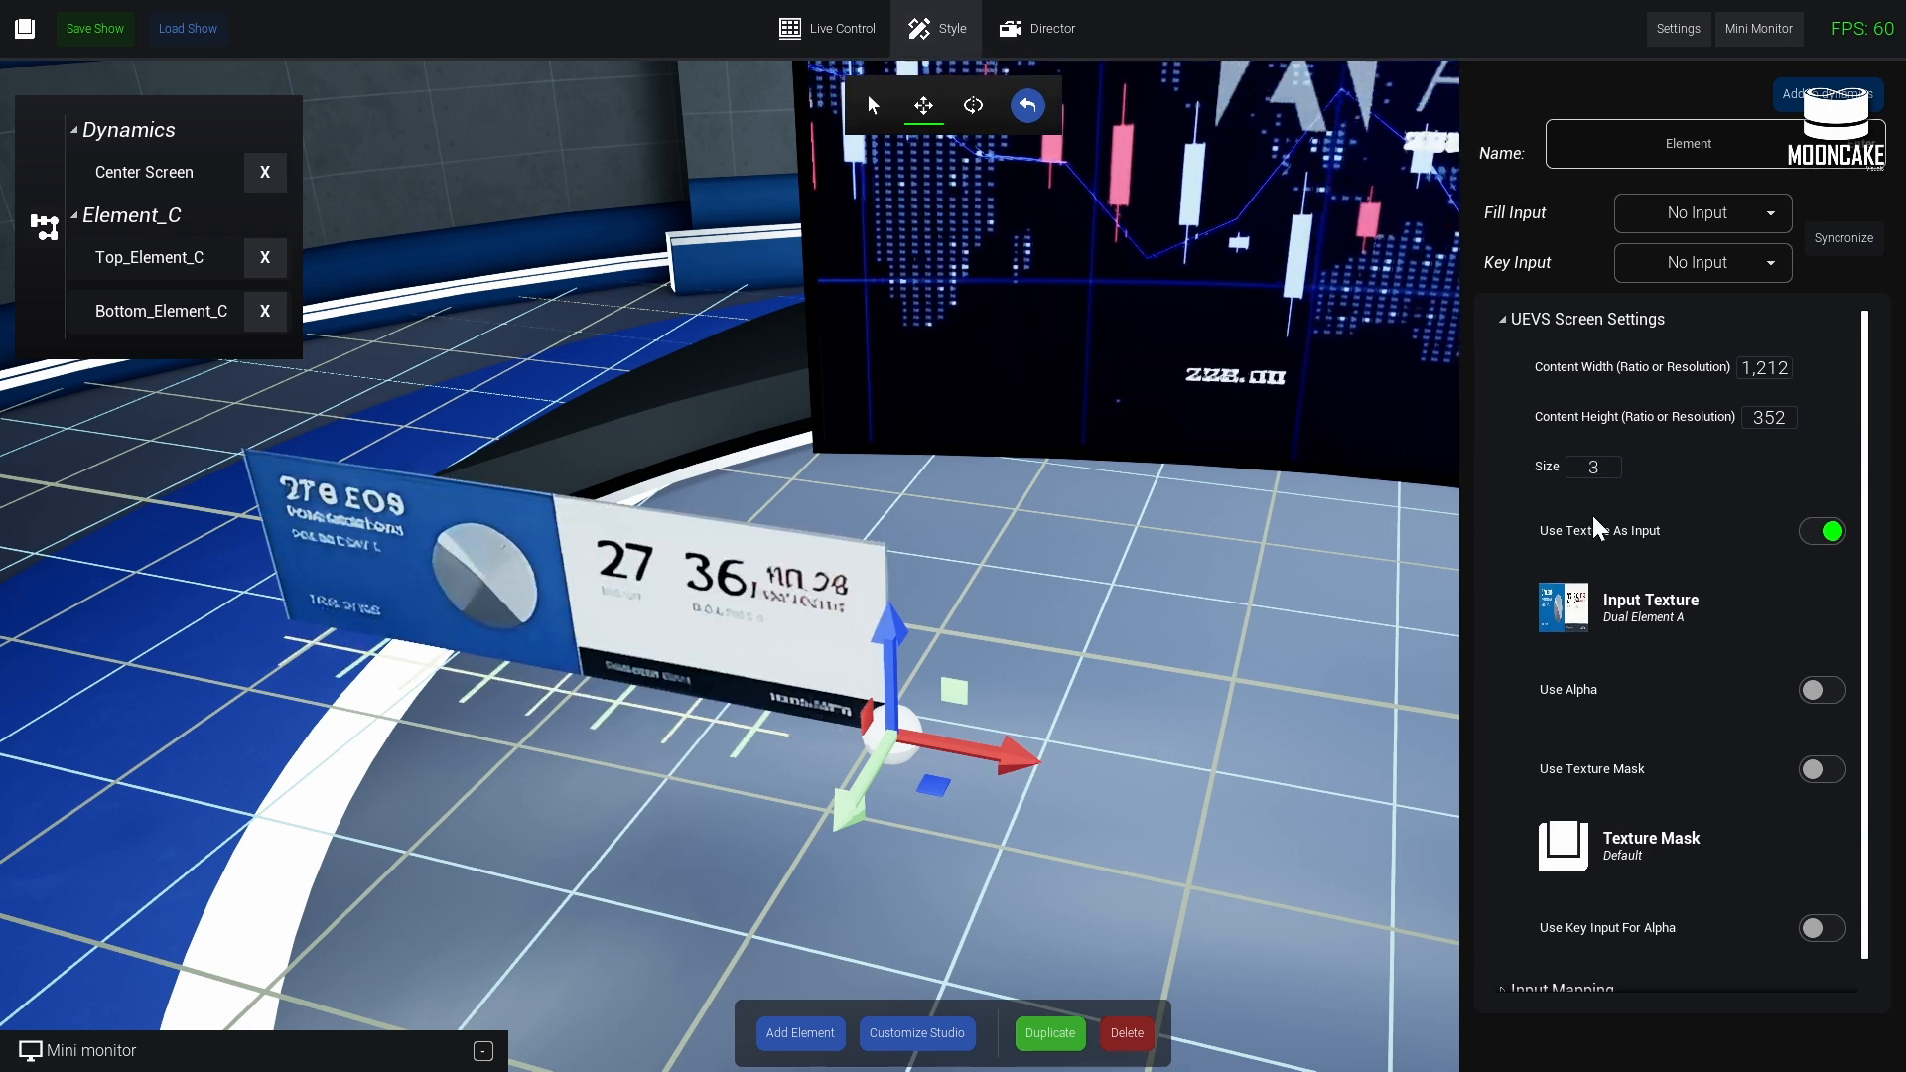
click(1604, 467)
text(4)
- Move the Dual Element A screen across the floor to the curved bench beside the center screen and rotate it slightly
right_drag(874, 655, 637, 713)
drag(917, 739, 1027, 459)
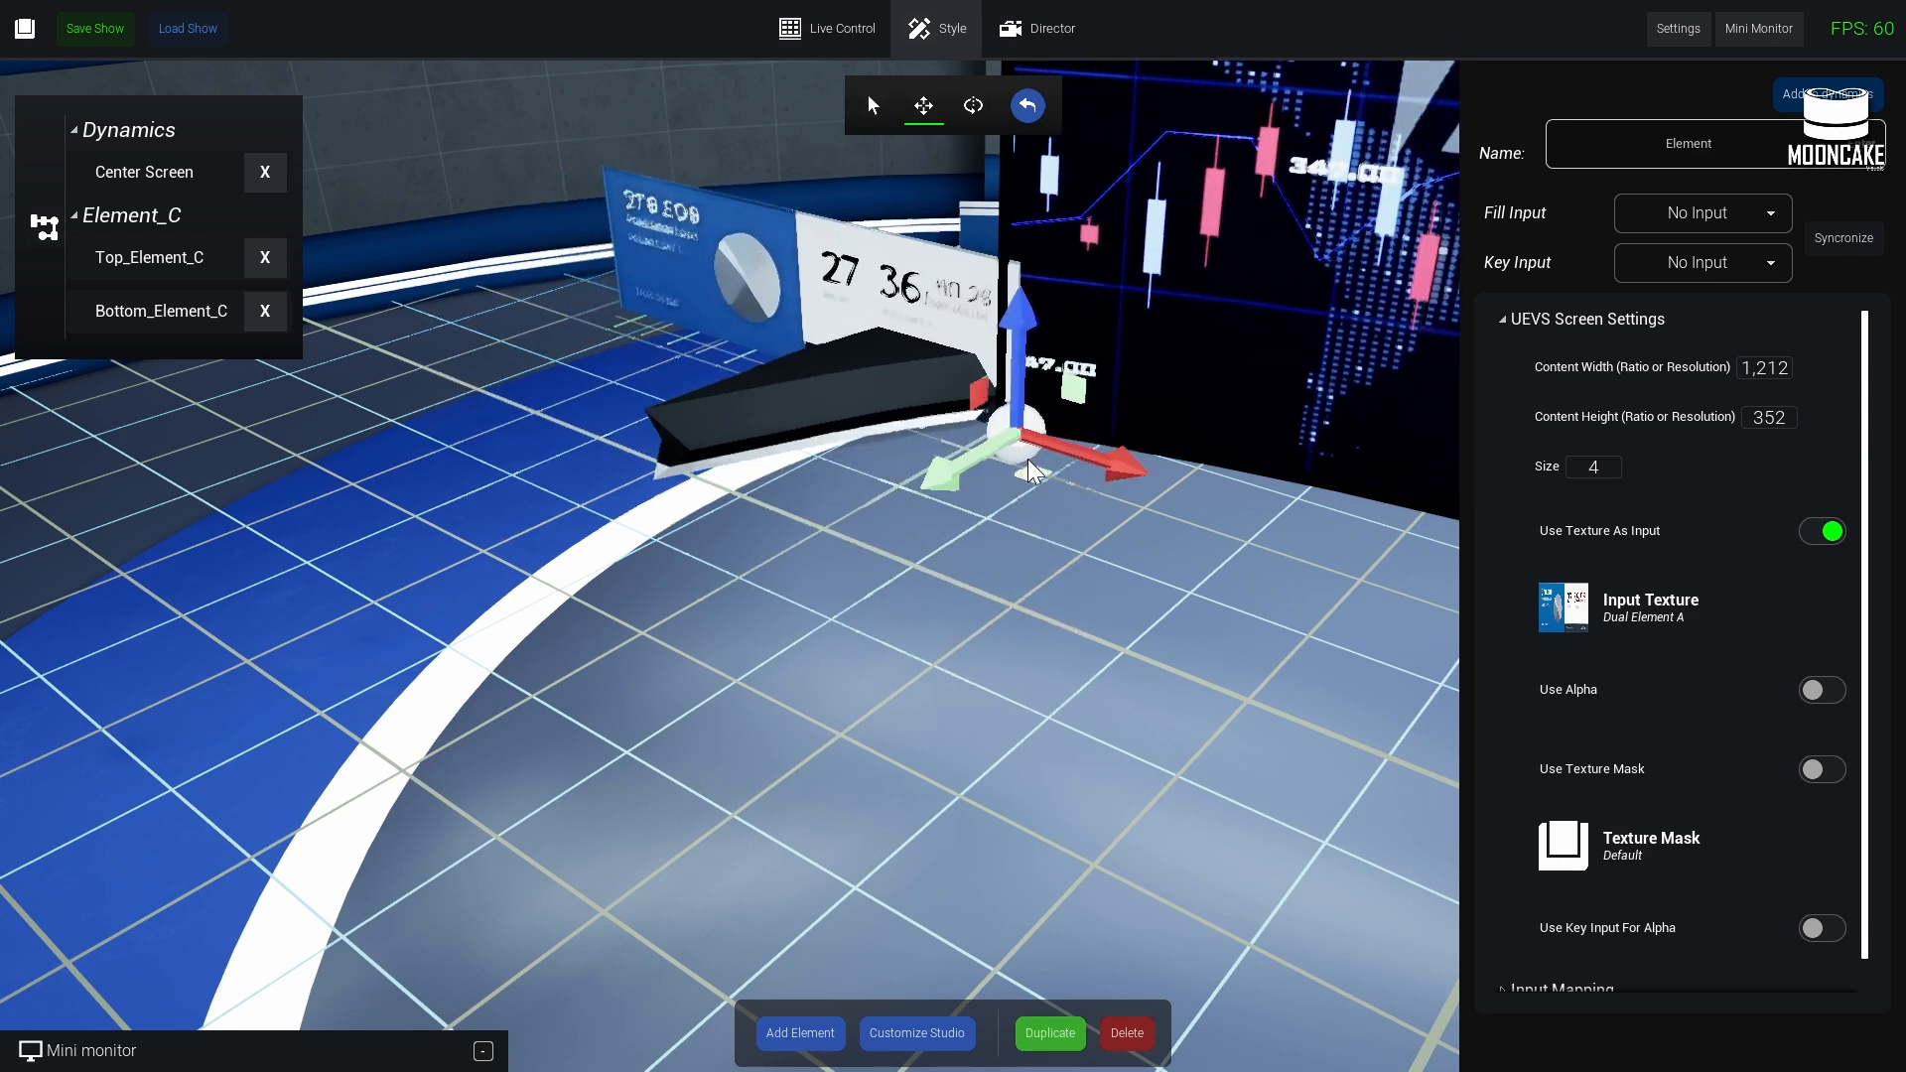
click(984, 109)
drag(1051, 516, 1088, 506)
- Name the selected screen Dual_Element_A and add it to the dynamics with no group
right_drag(1088, 507, 859, 361)
key(w)
key(s)
key(w)
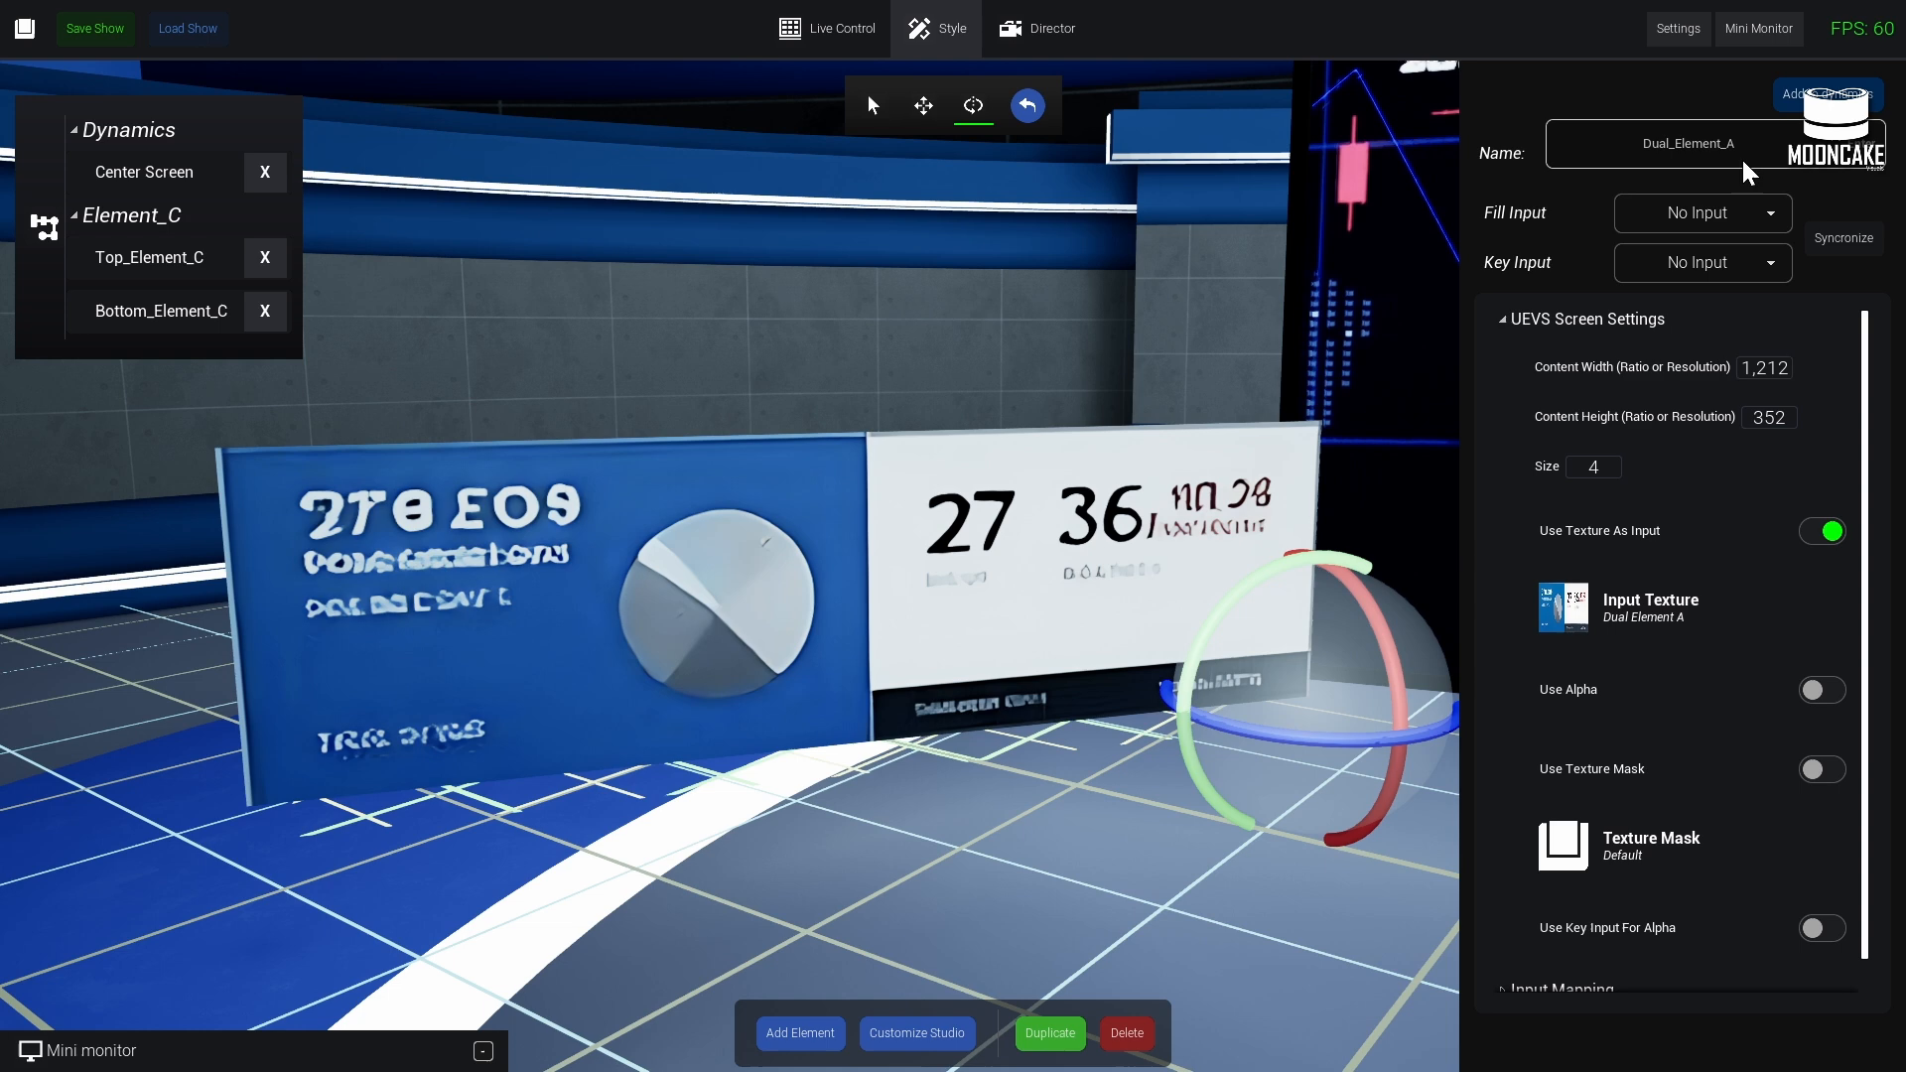
click(1844, 94)
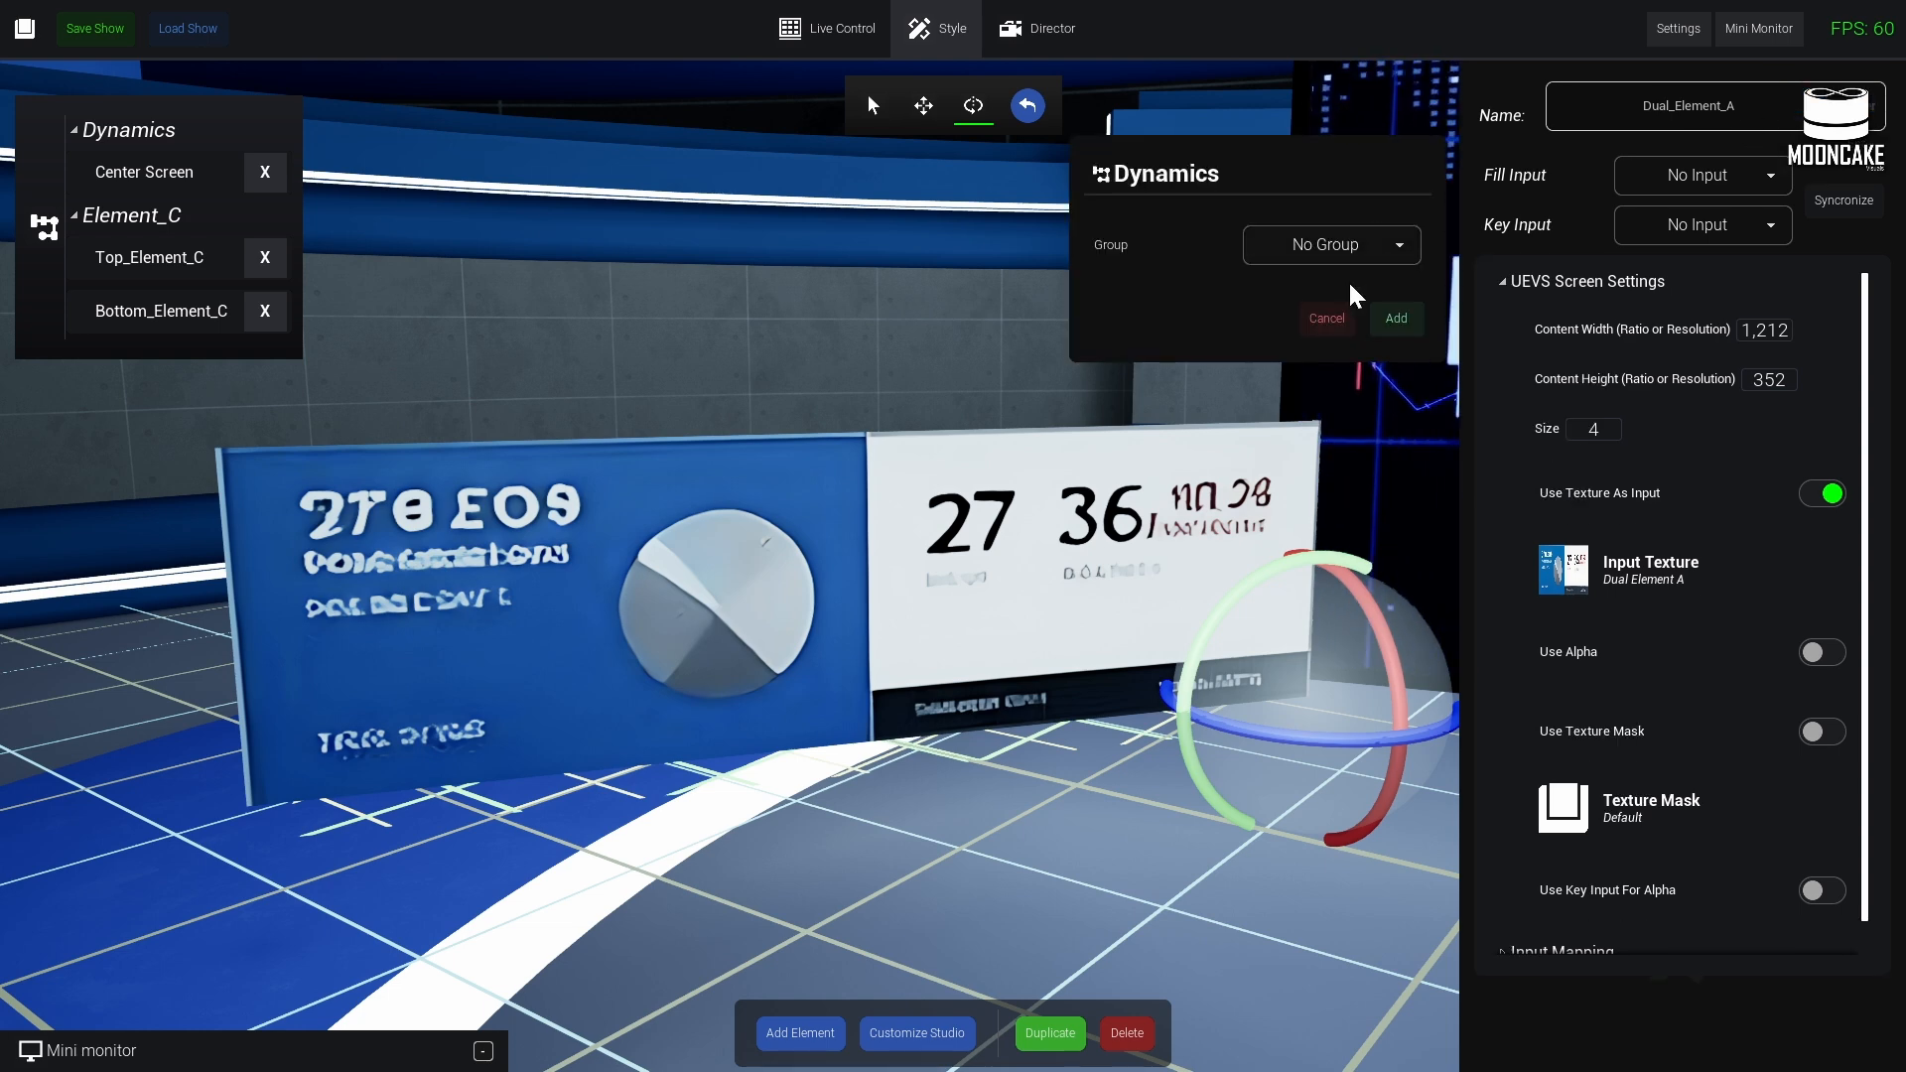
click(1389, 320)
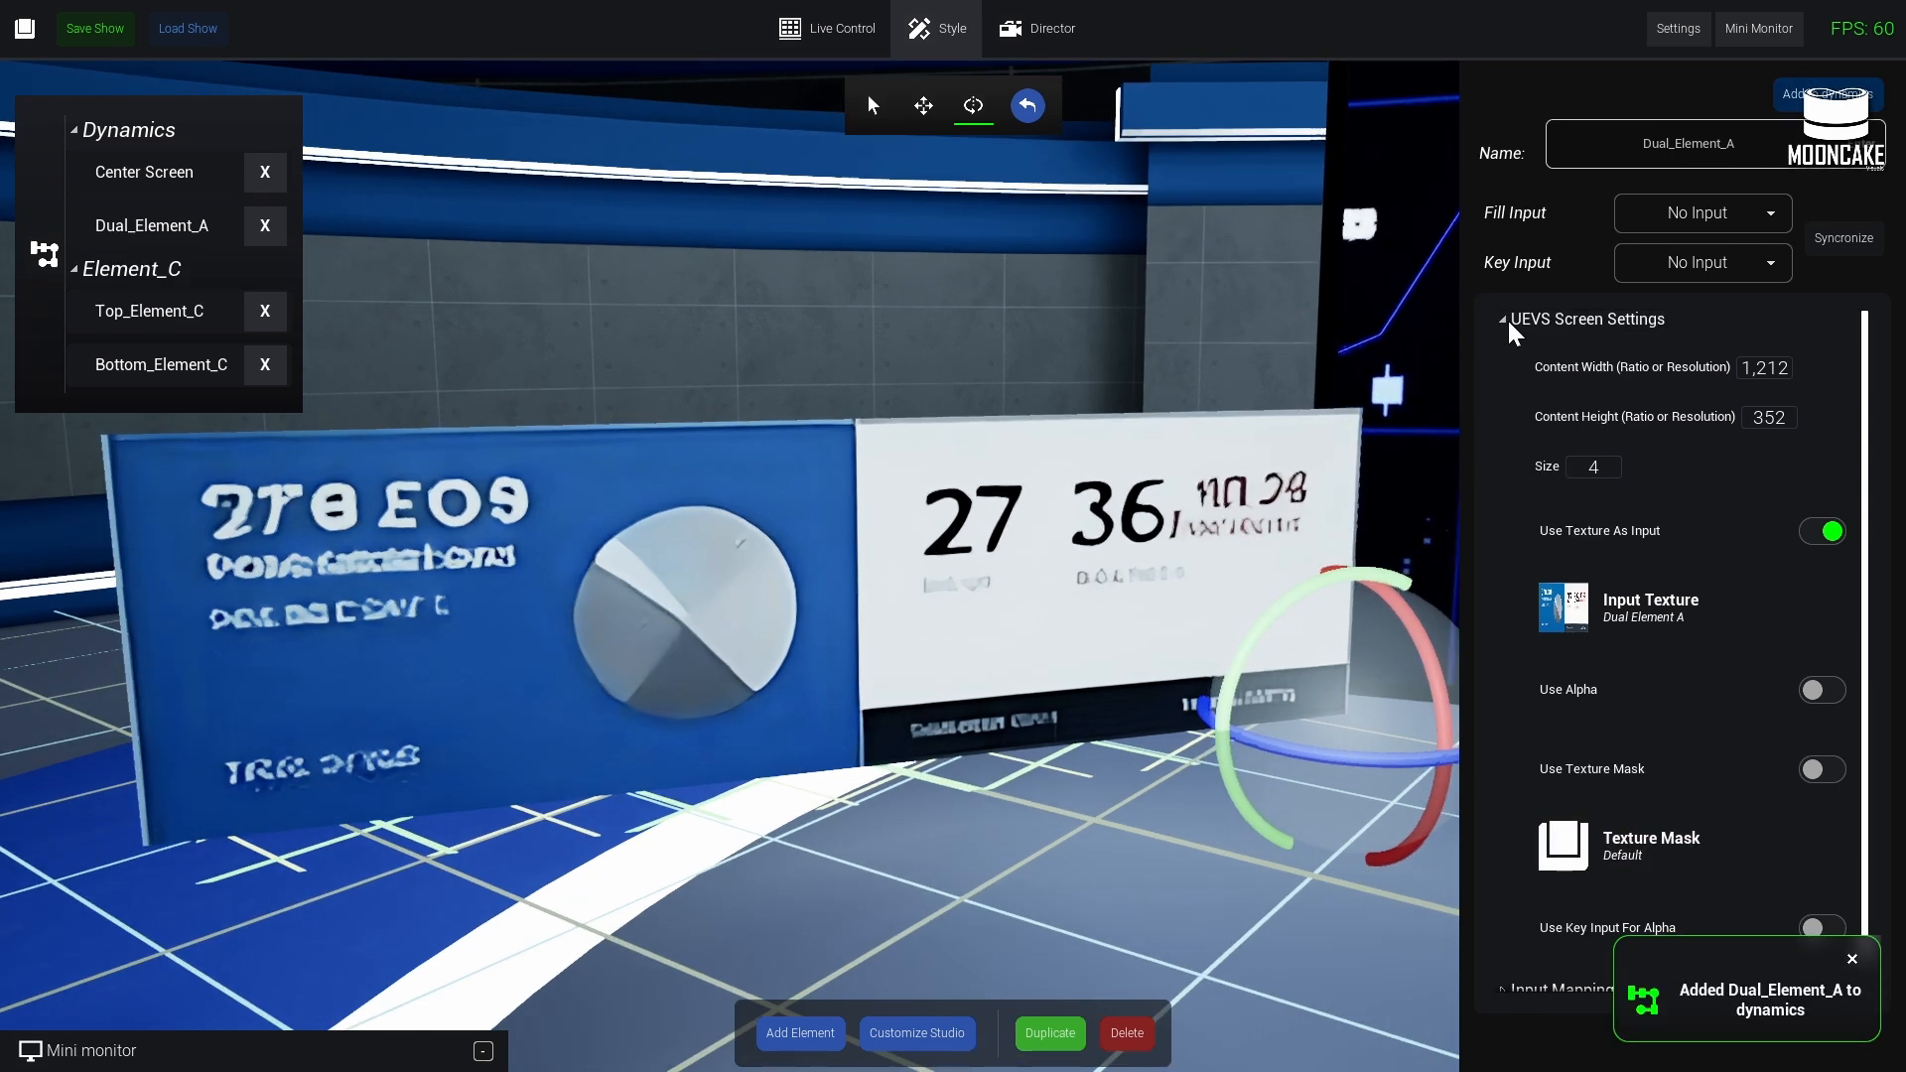
- Switch Dual_Element_A's animation from location to scale, with a vertical scale offset of 1 and a horizontal scale offset of 0
click(1519, 320)
click(1511, 368)
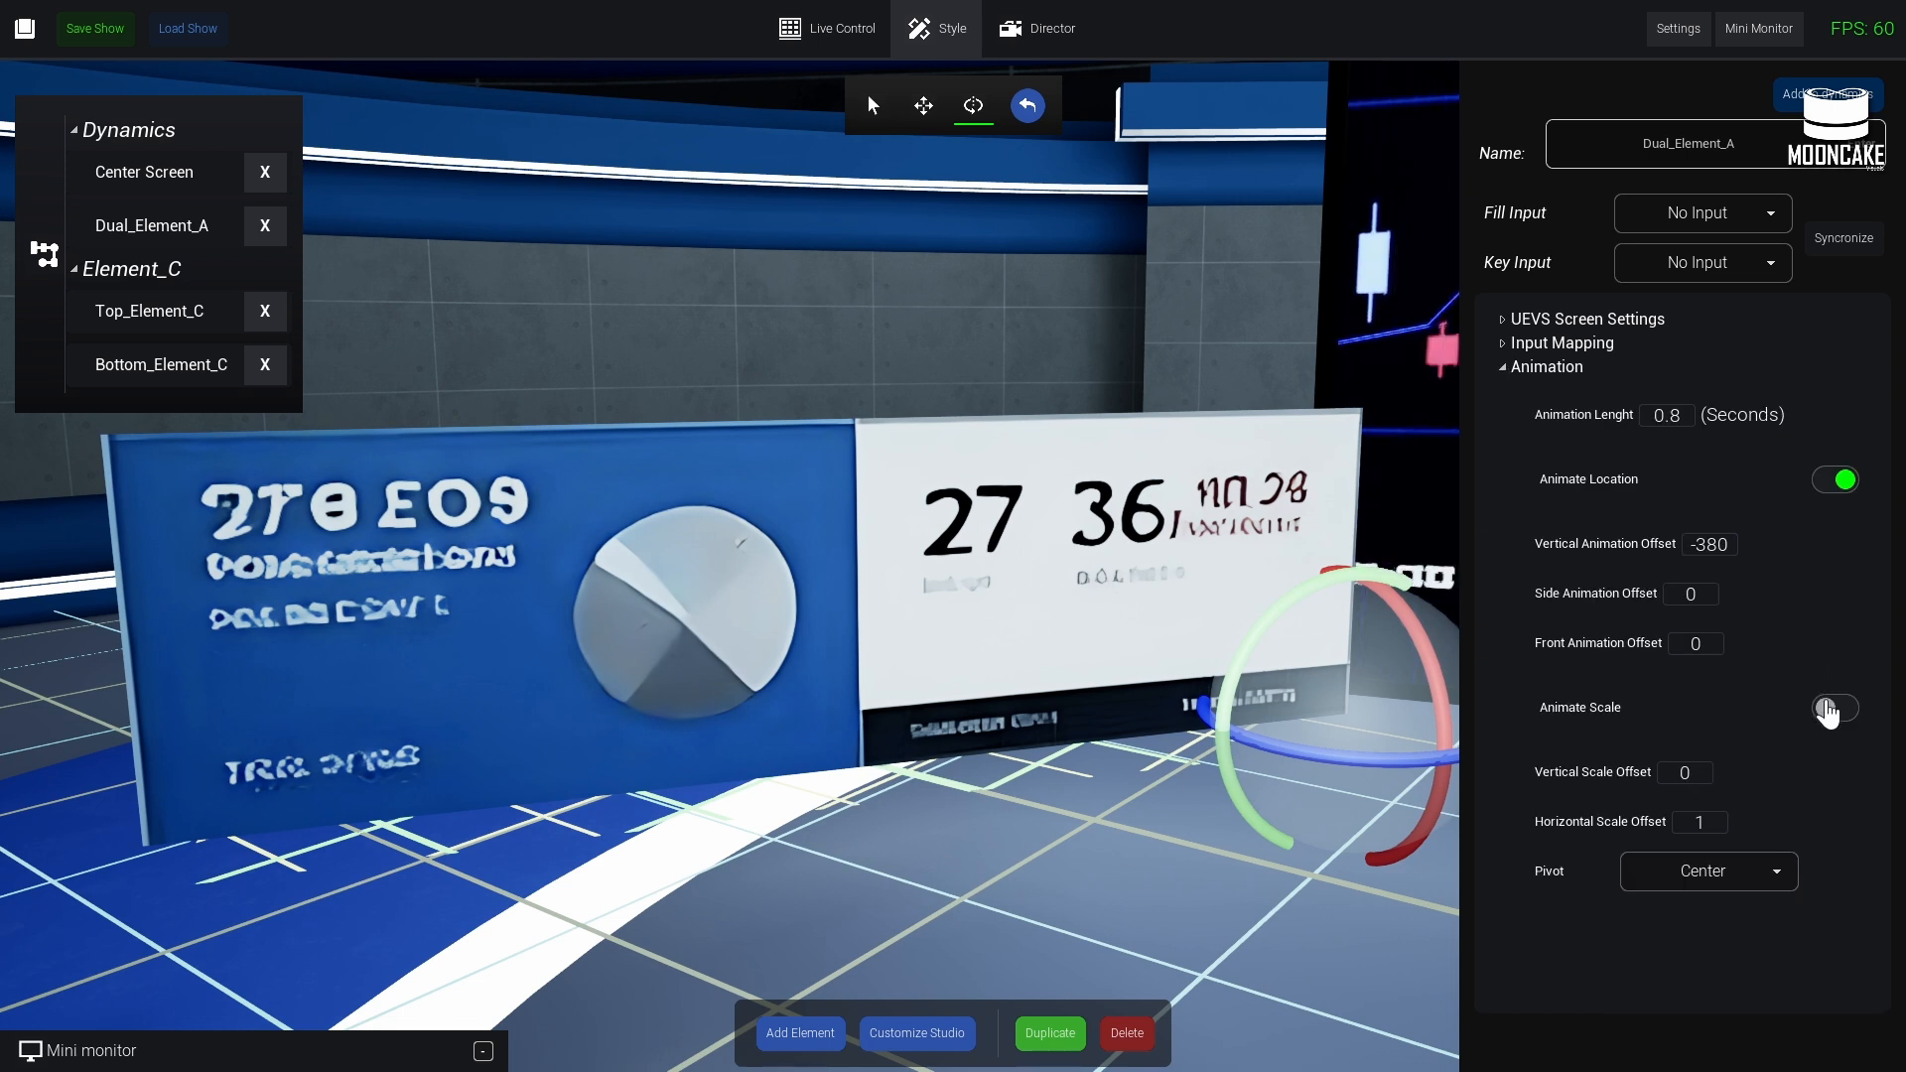
click(1749, 876)
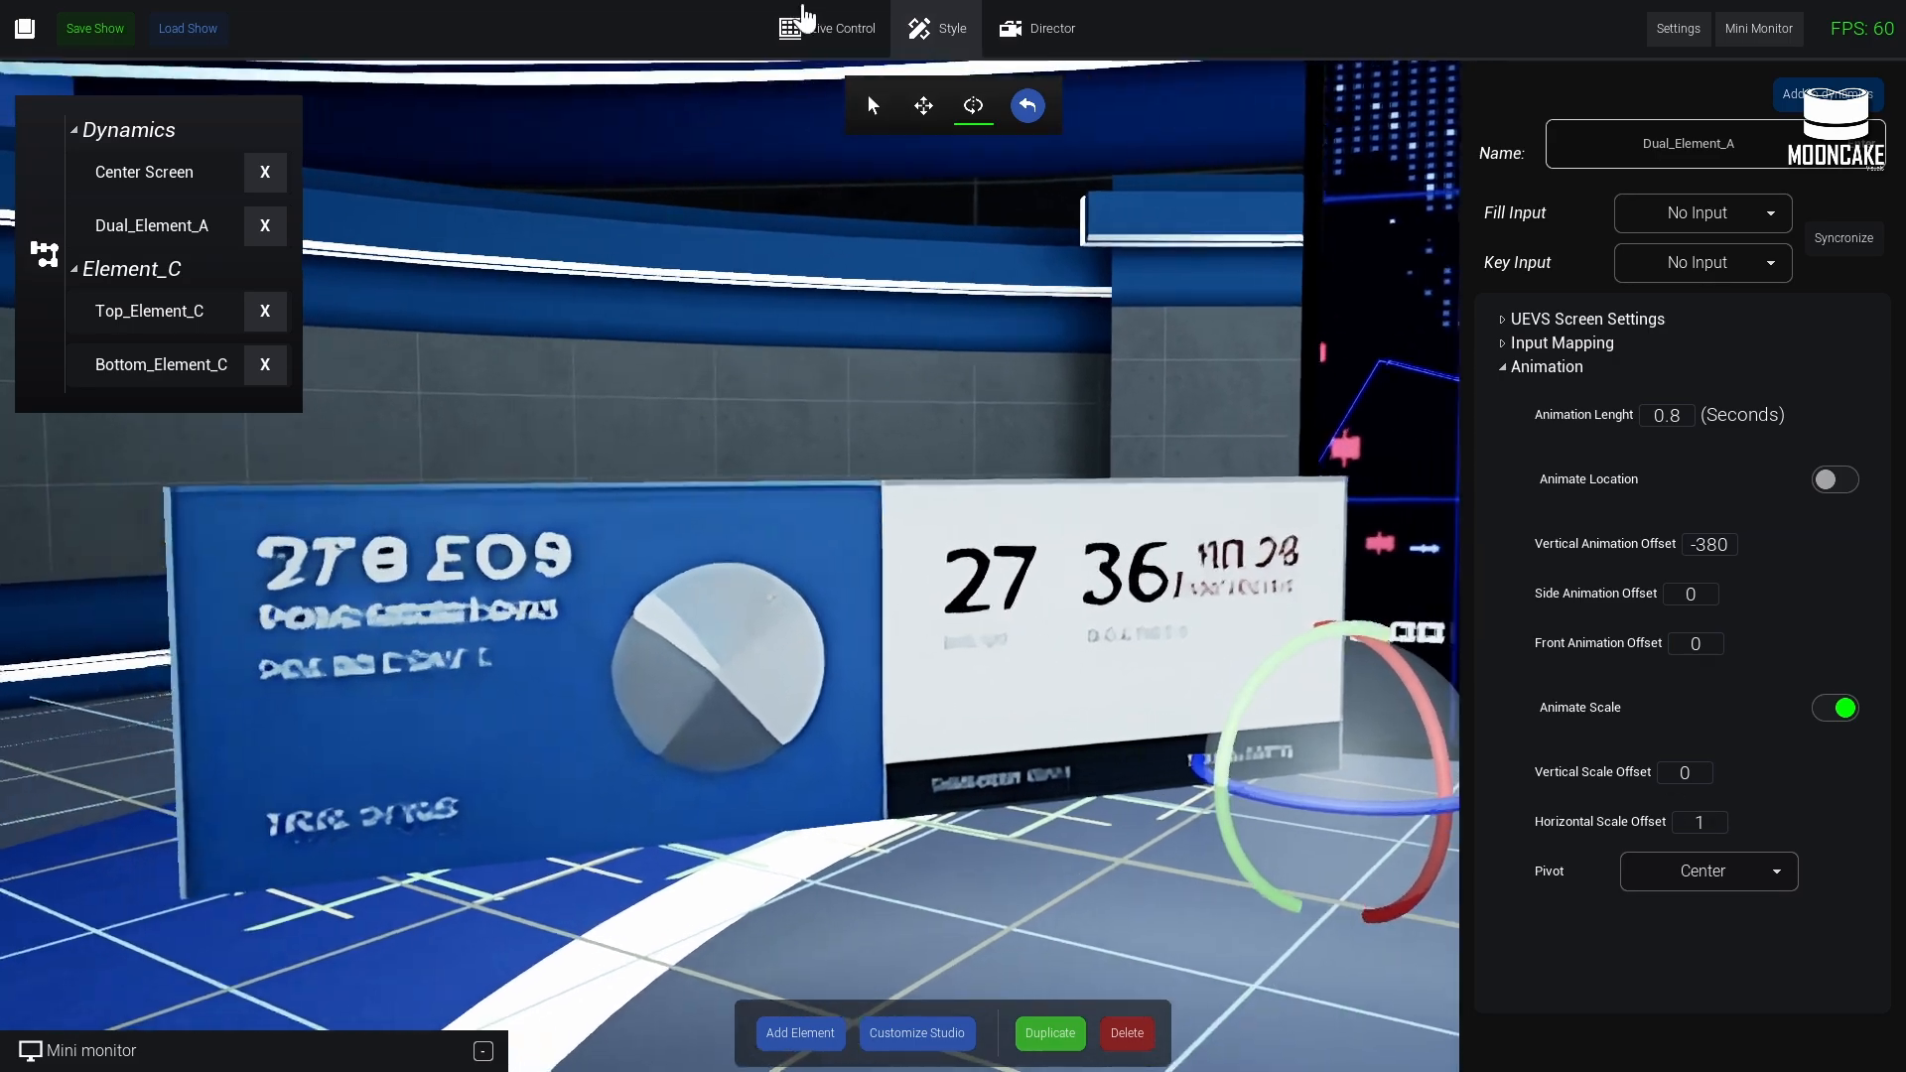
click(809, 28)
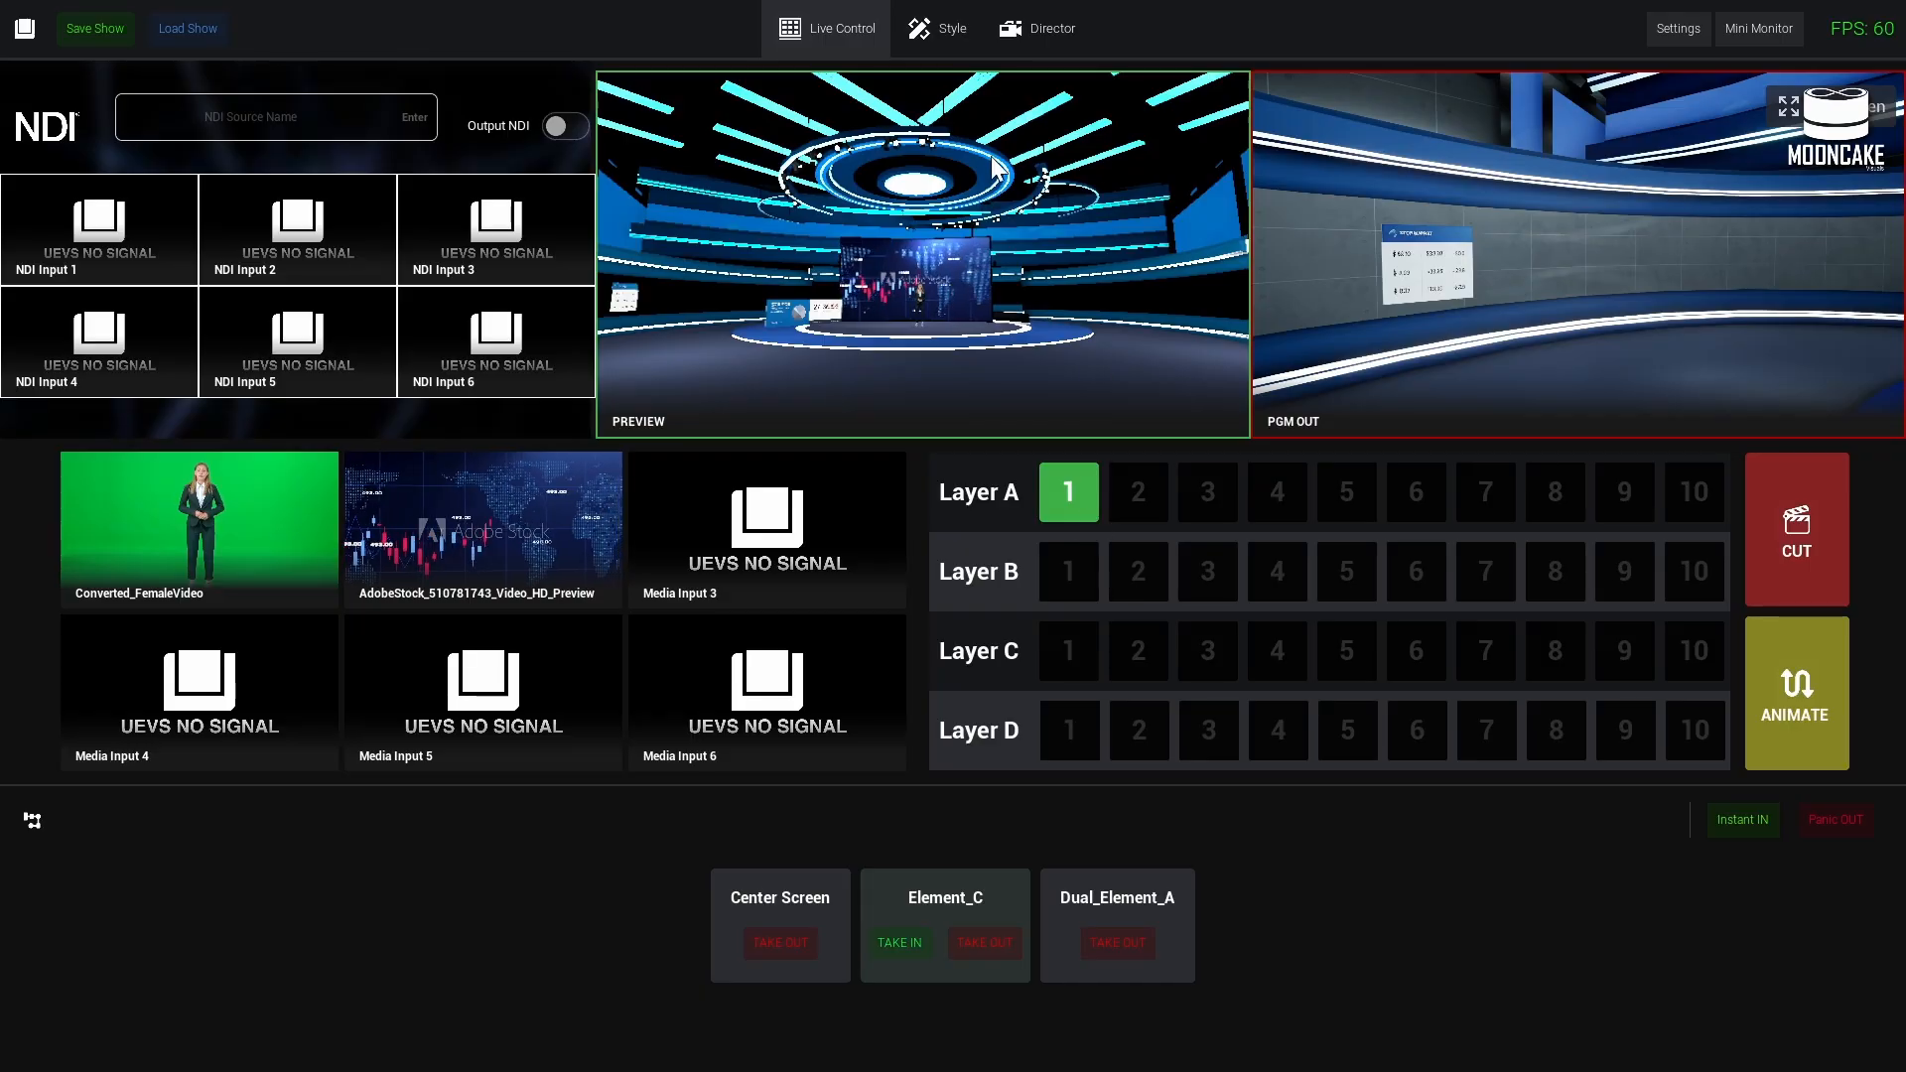
click(951, 28)
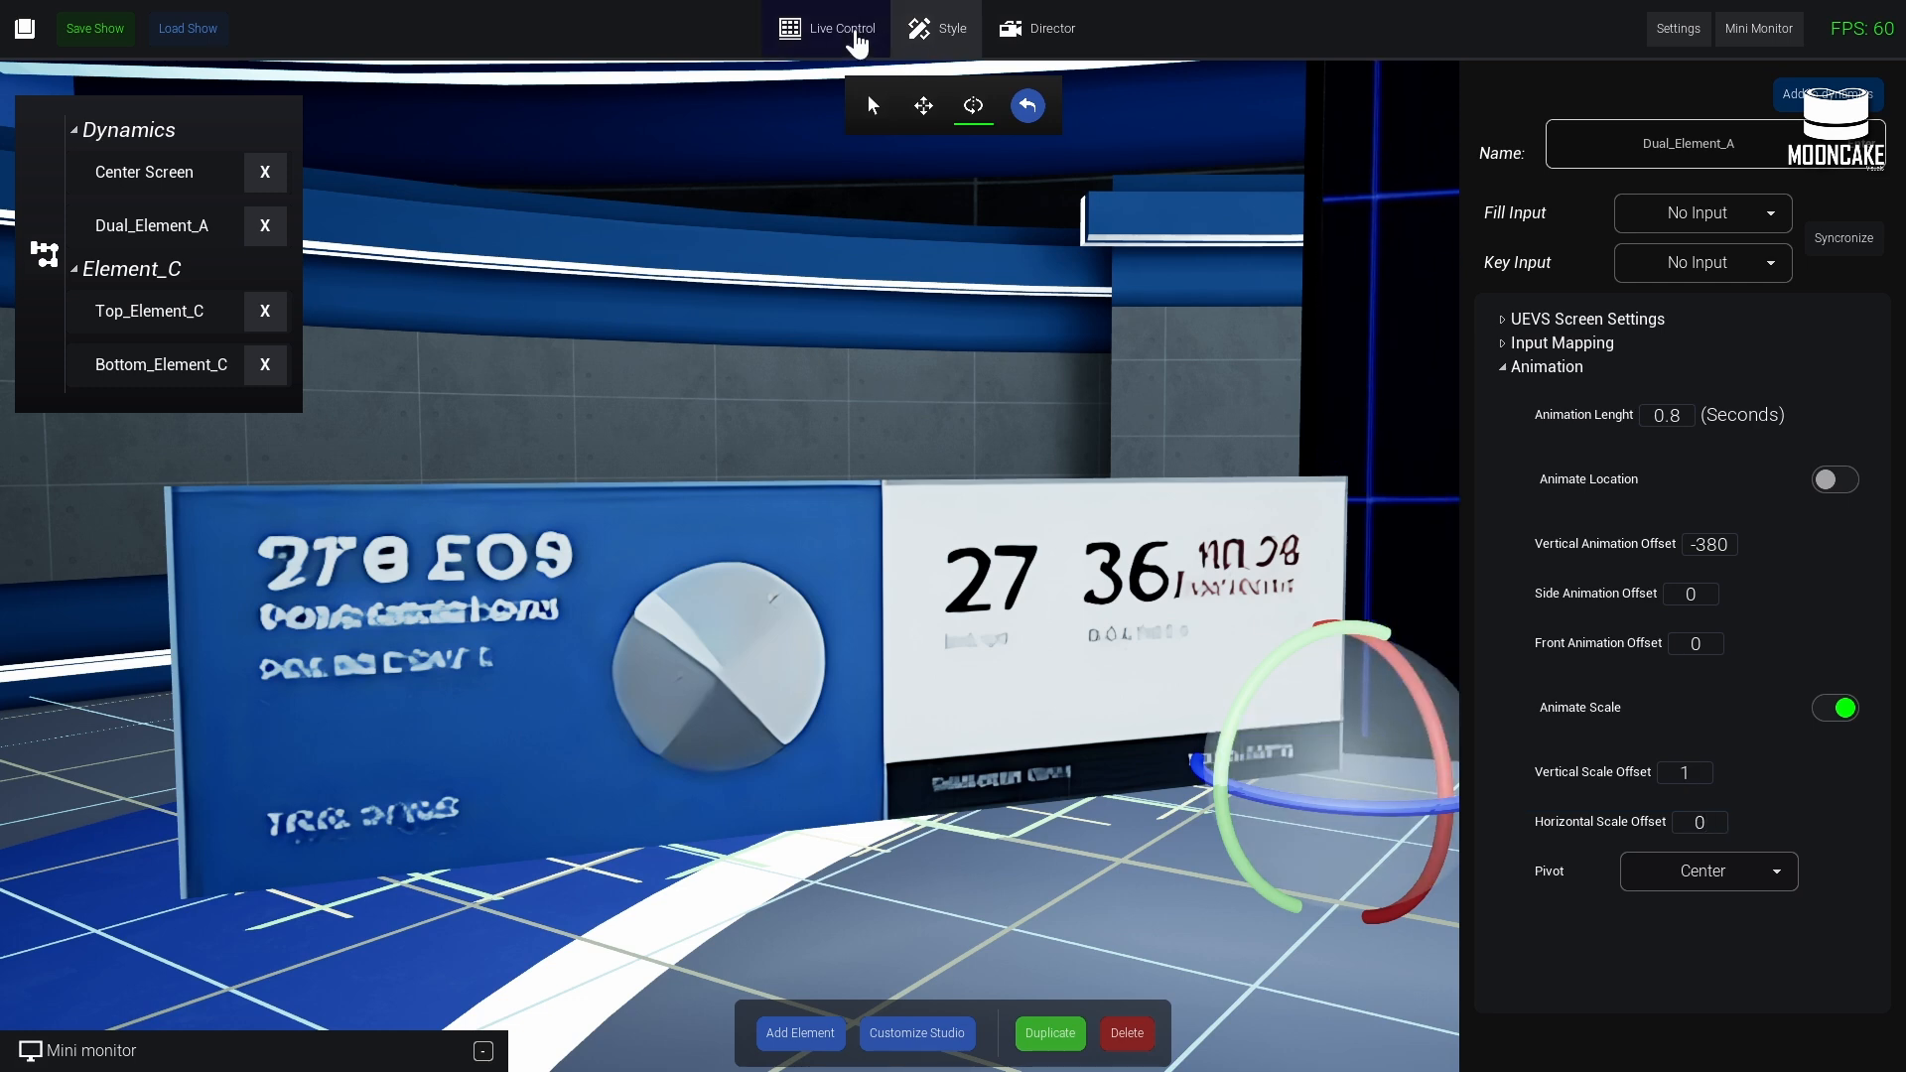
- Test the Dual_Element_A scale animation in live control with the camera framed on that screen, and take it out
click(829, 28)
click(1030, 39)
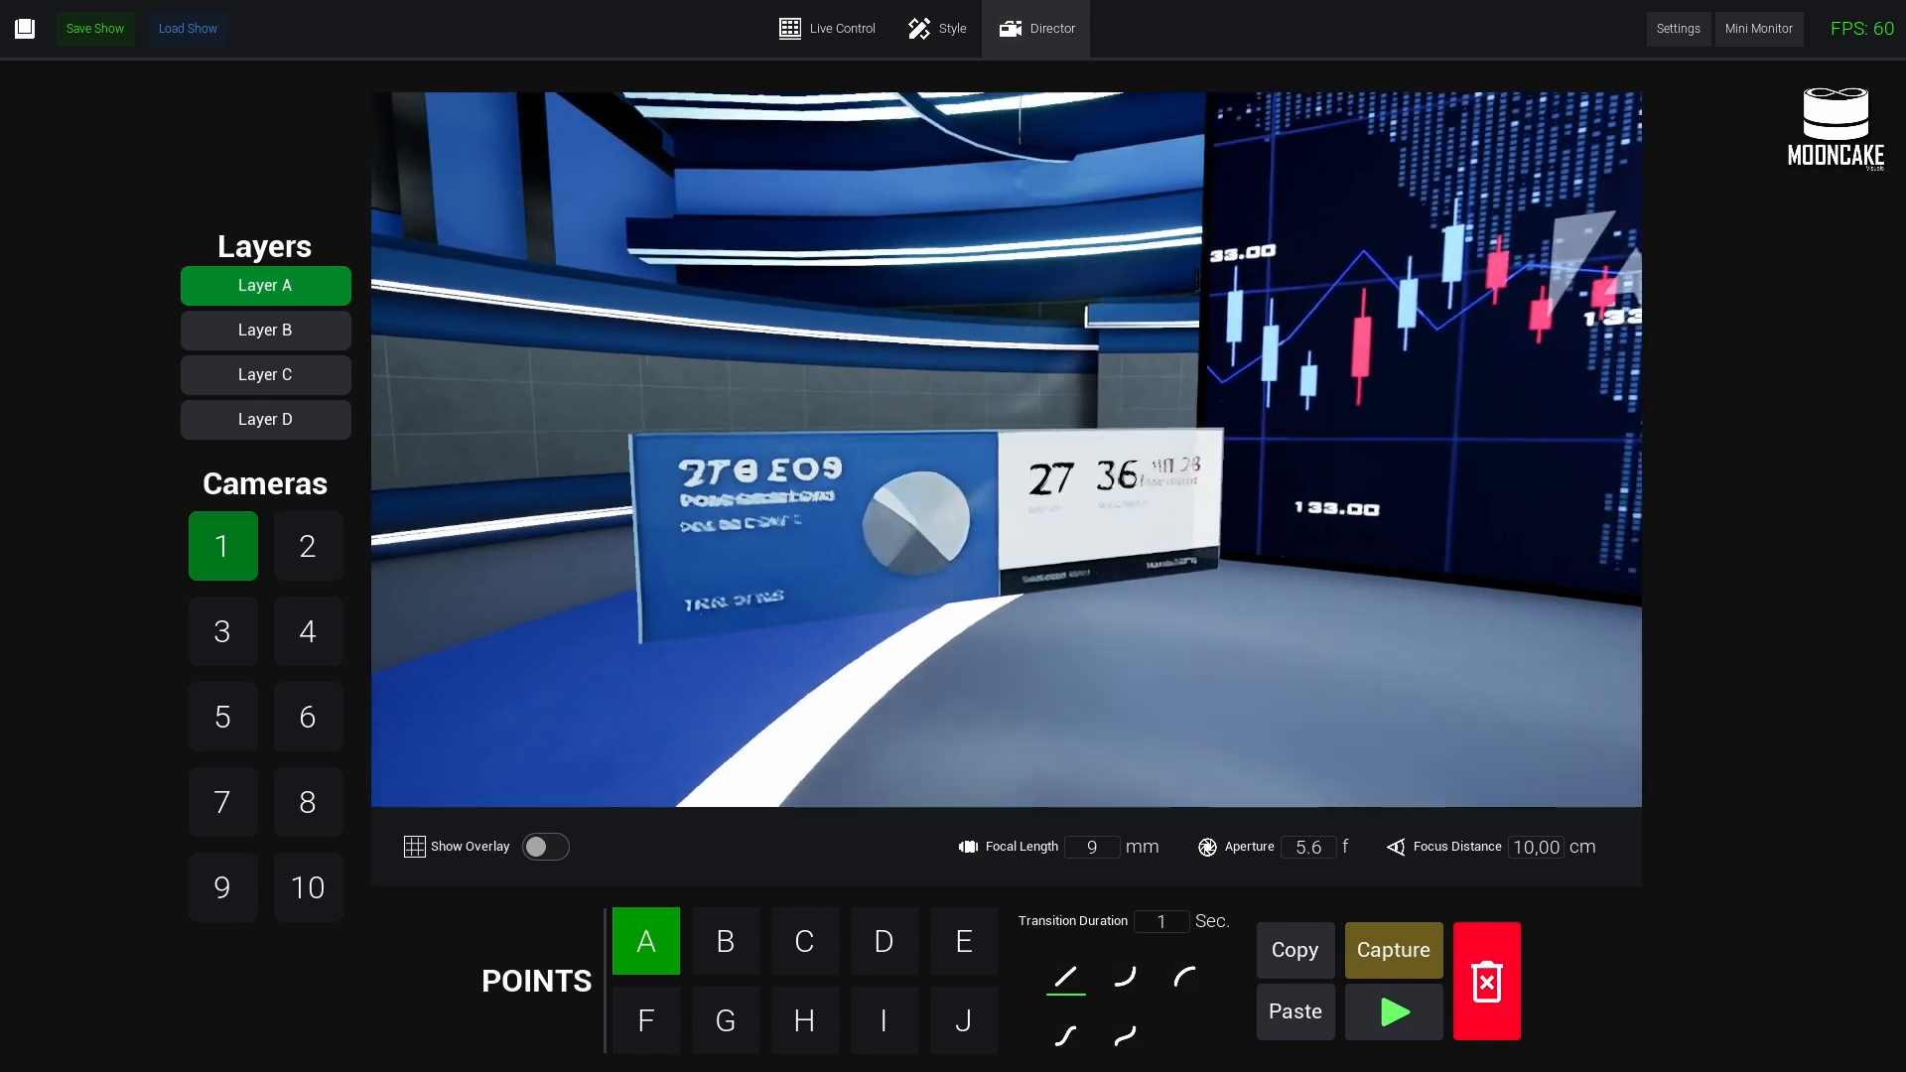
click(806, 37)
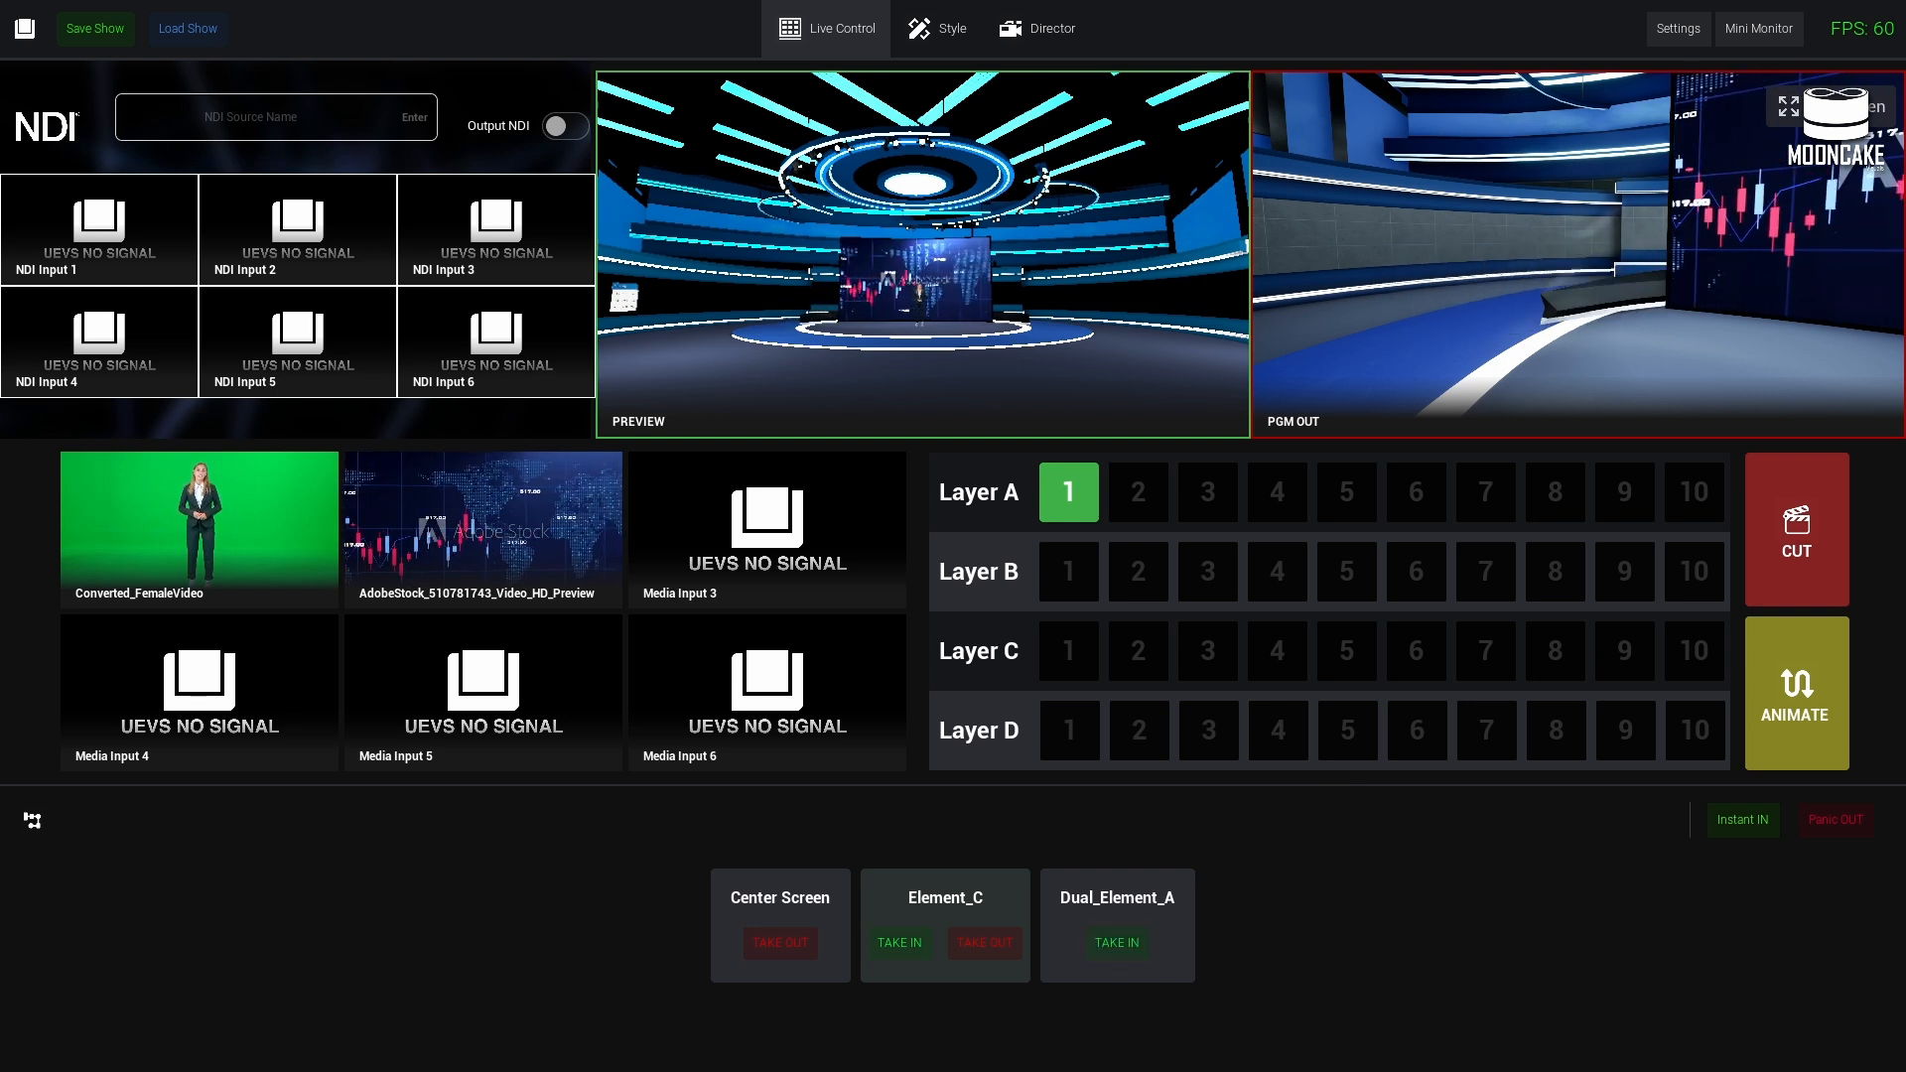
- Check camera layers A to D, and hide the talent element from layer A
click(975, 20)
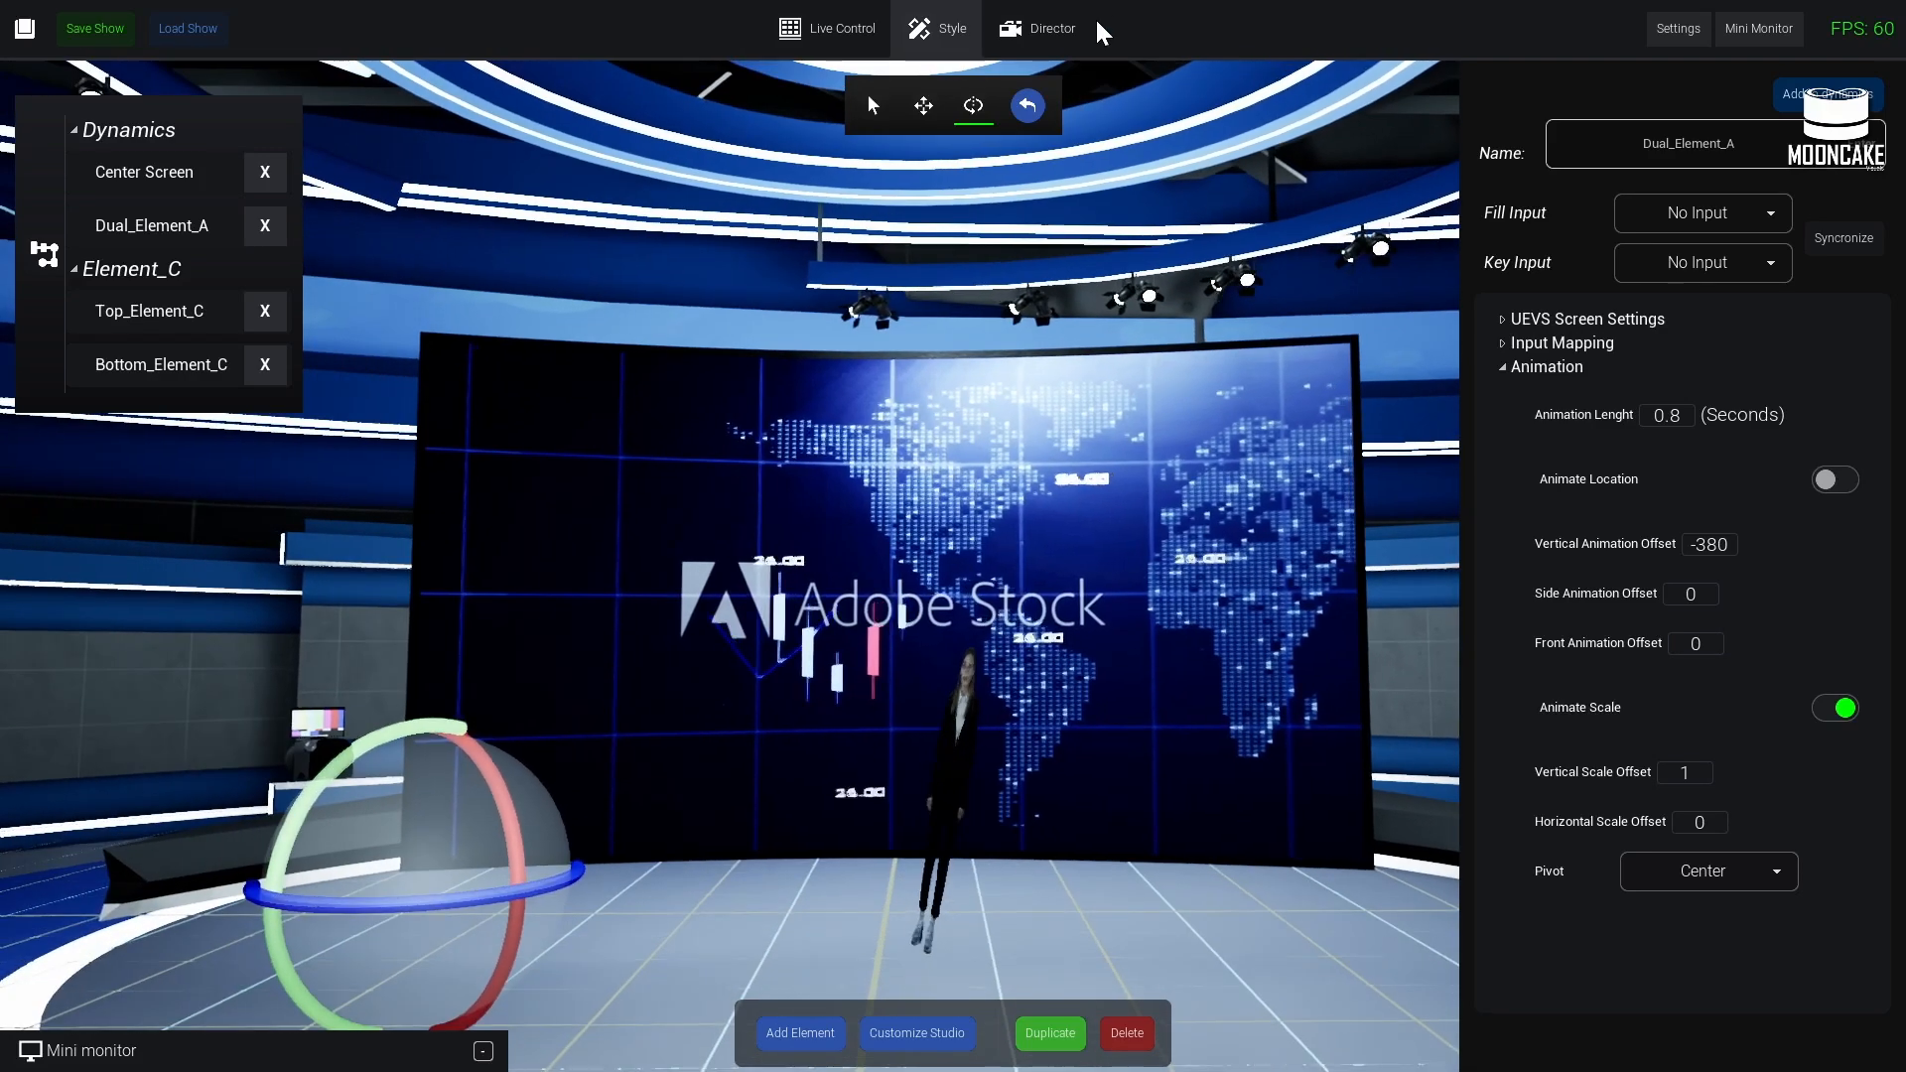
click(1044, 38)
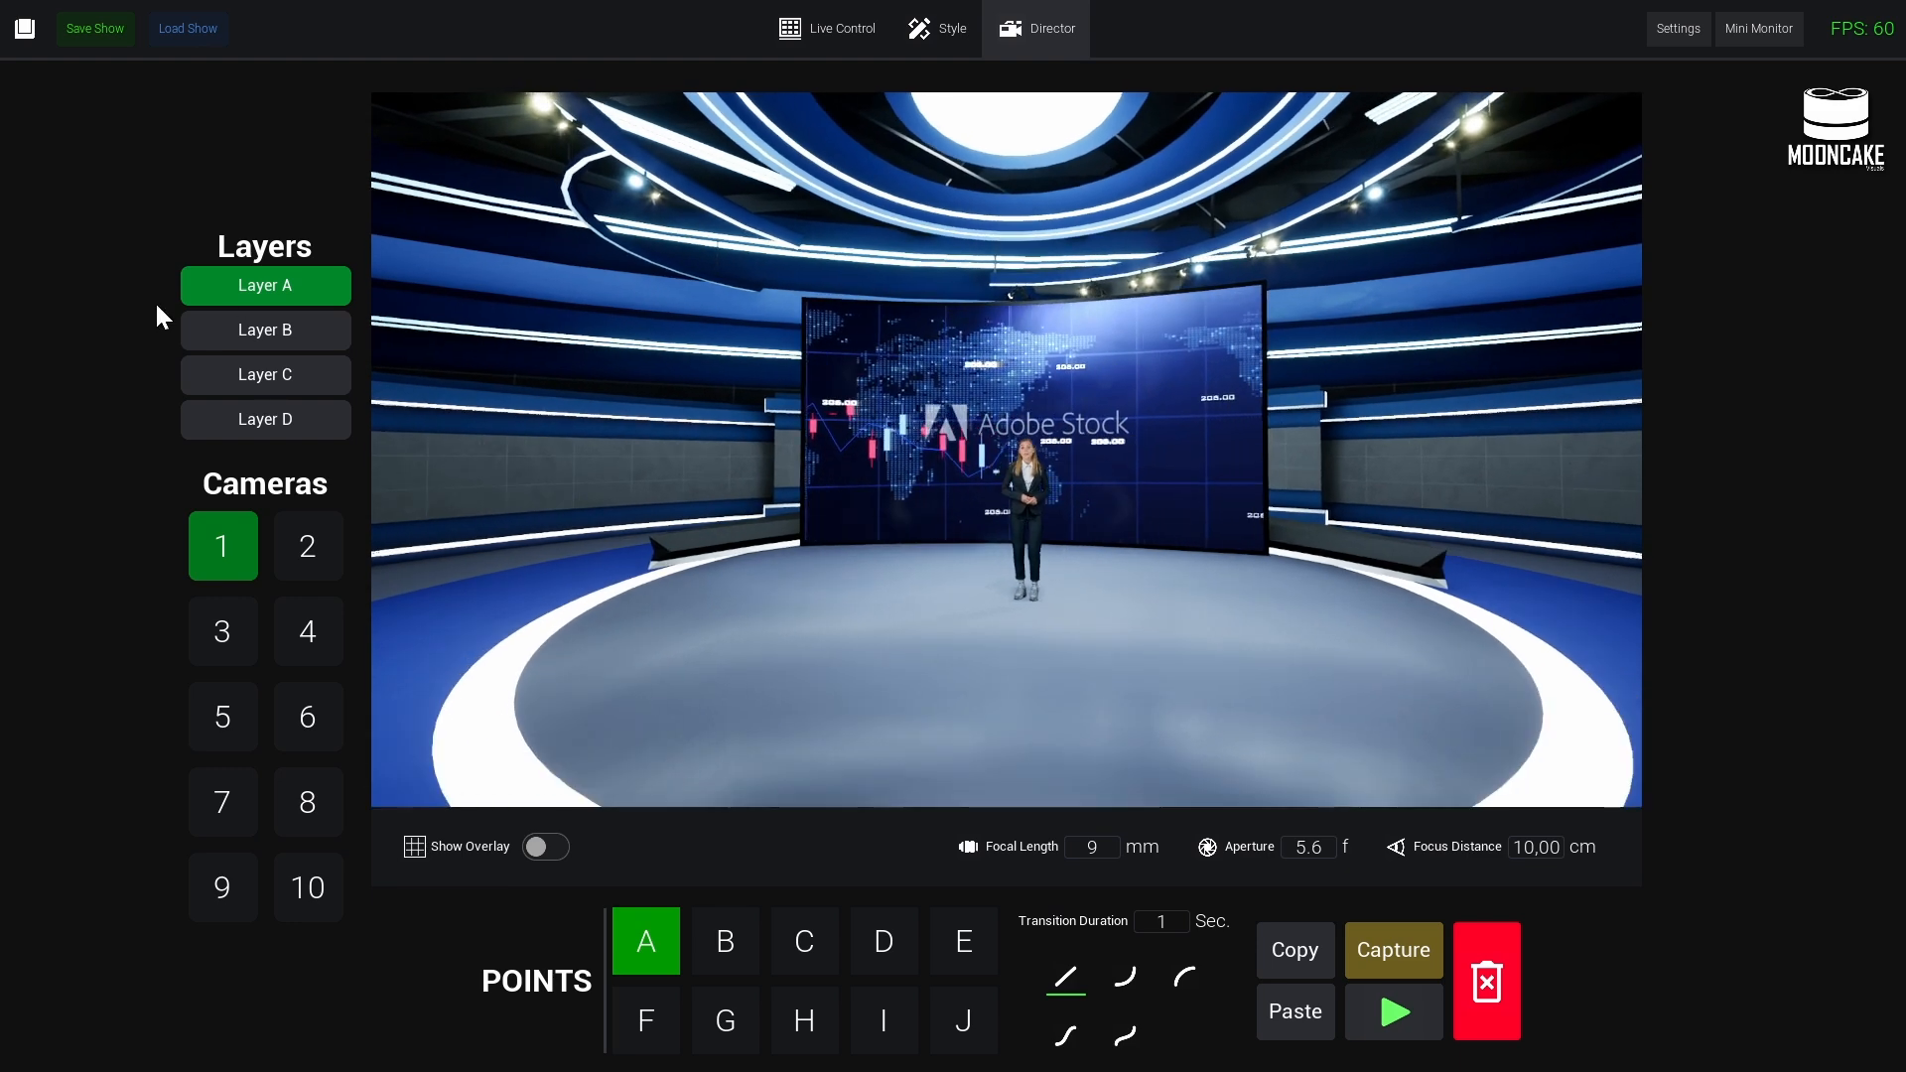
click(260, 330)
click(263, 374)
click(262, 419)
click(315, 288)
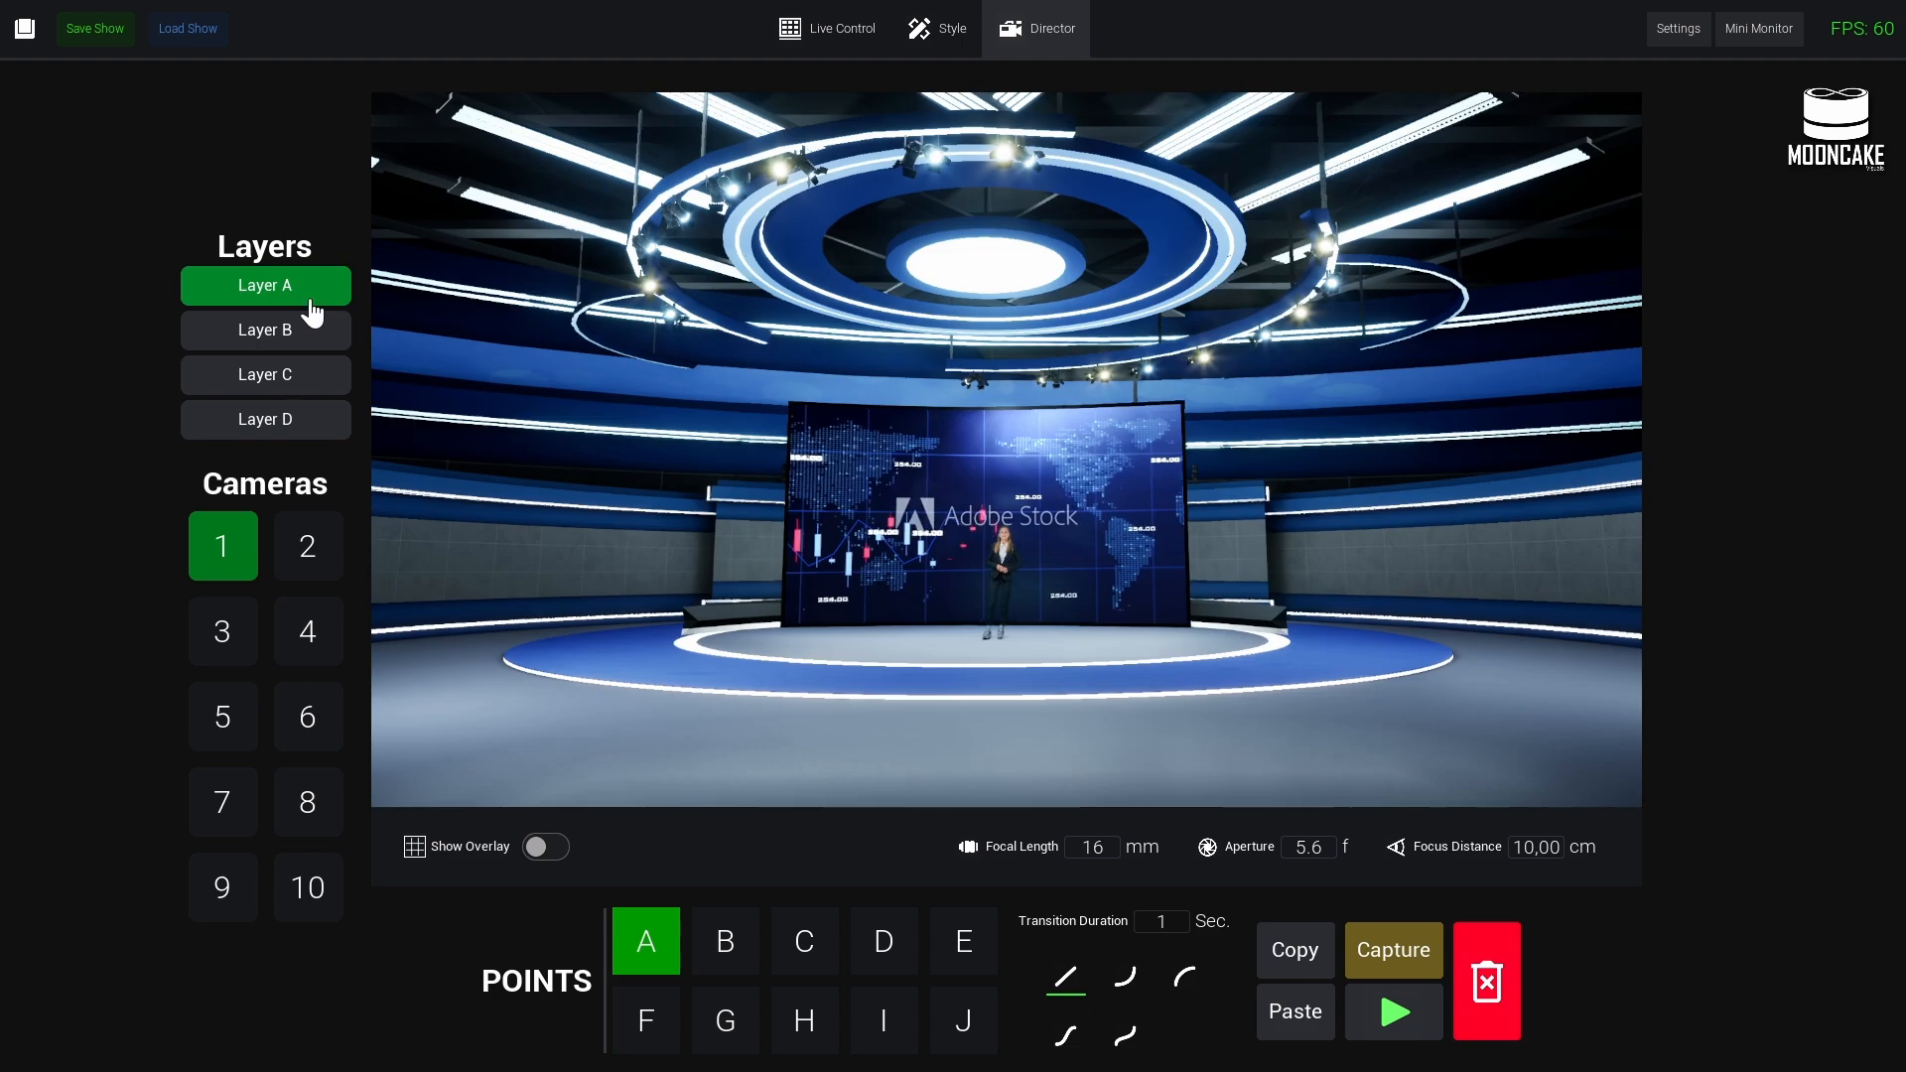
click(937, 30)
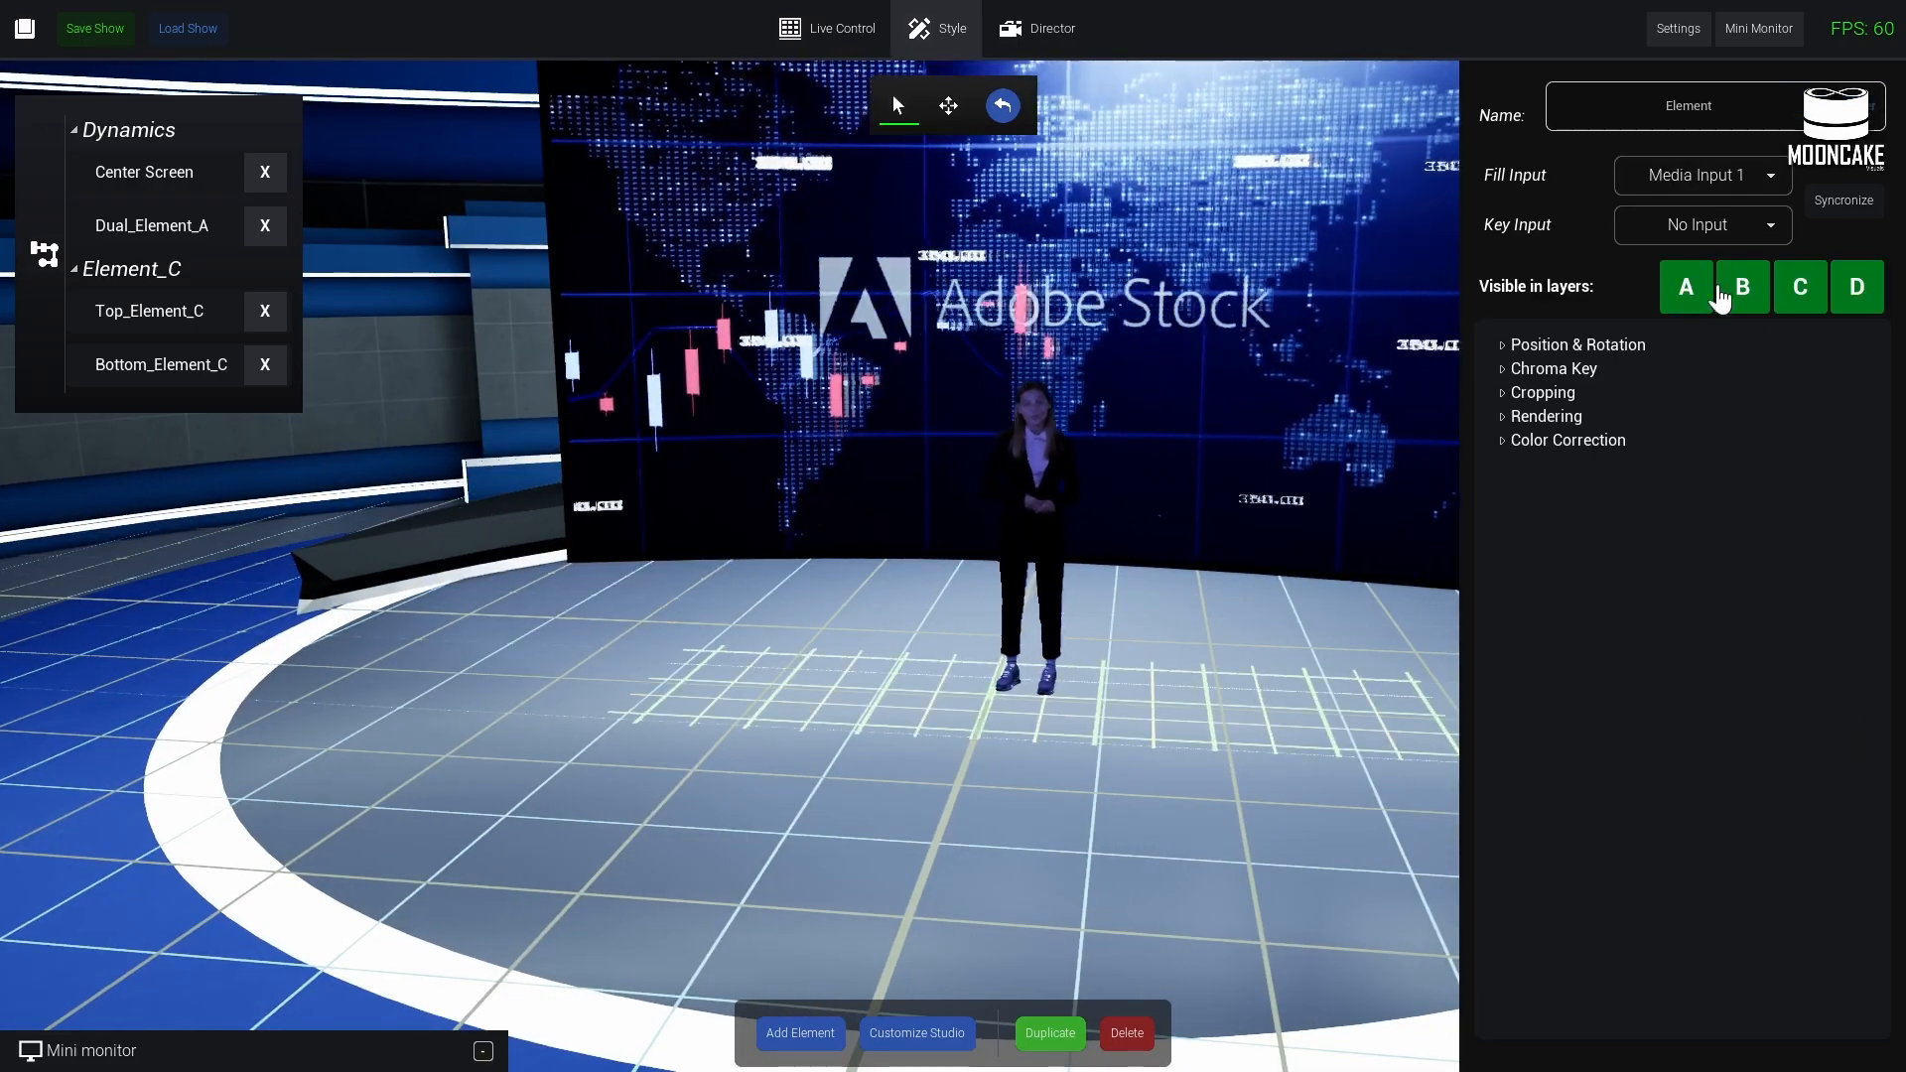
click(1678, 301)
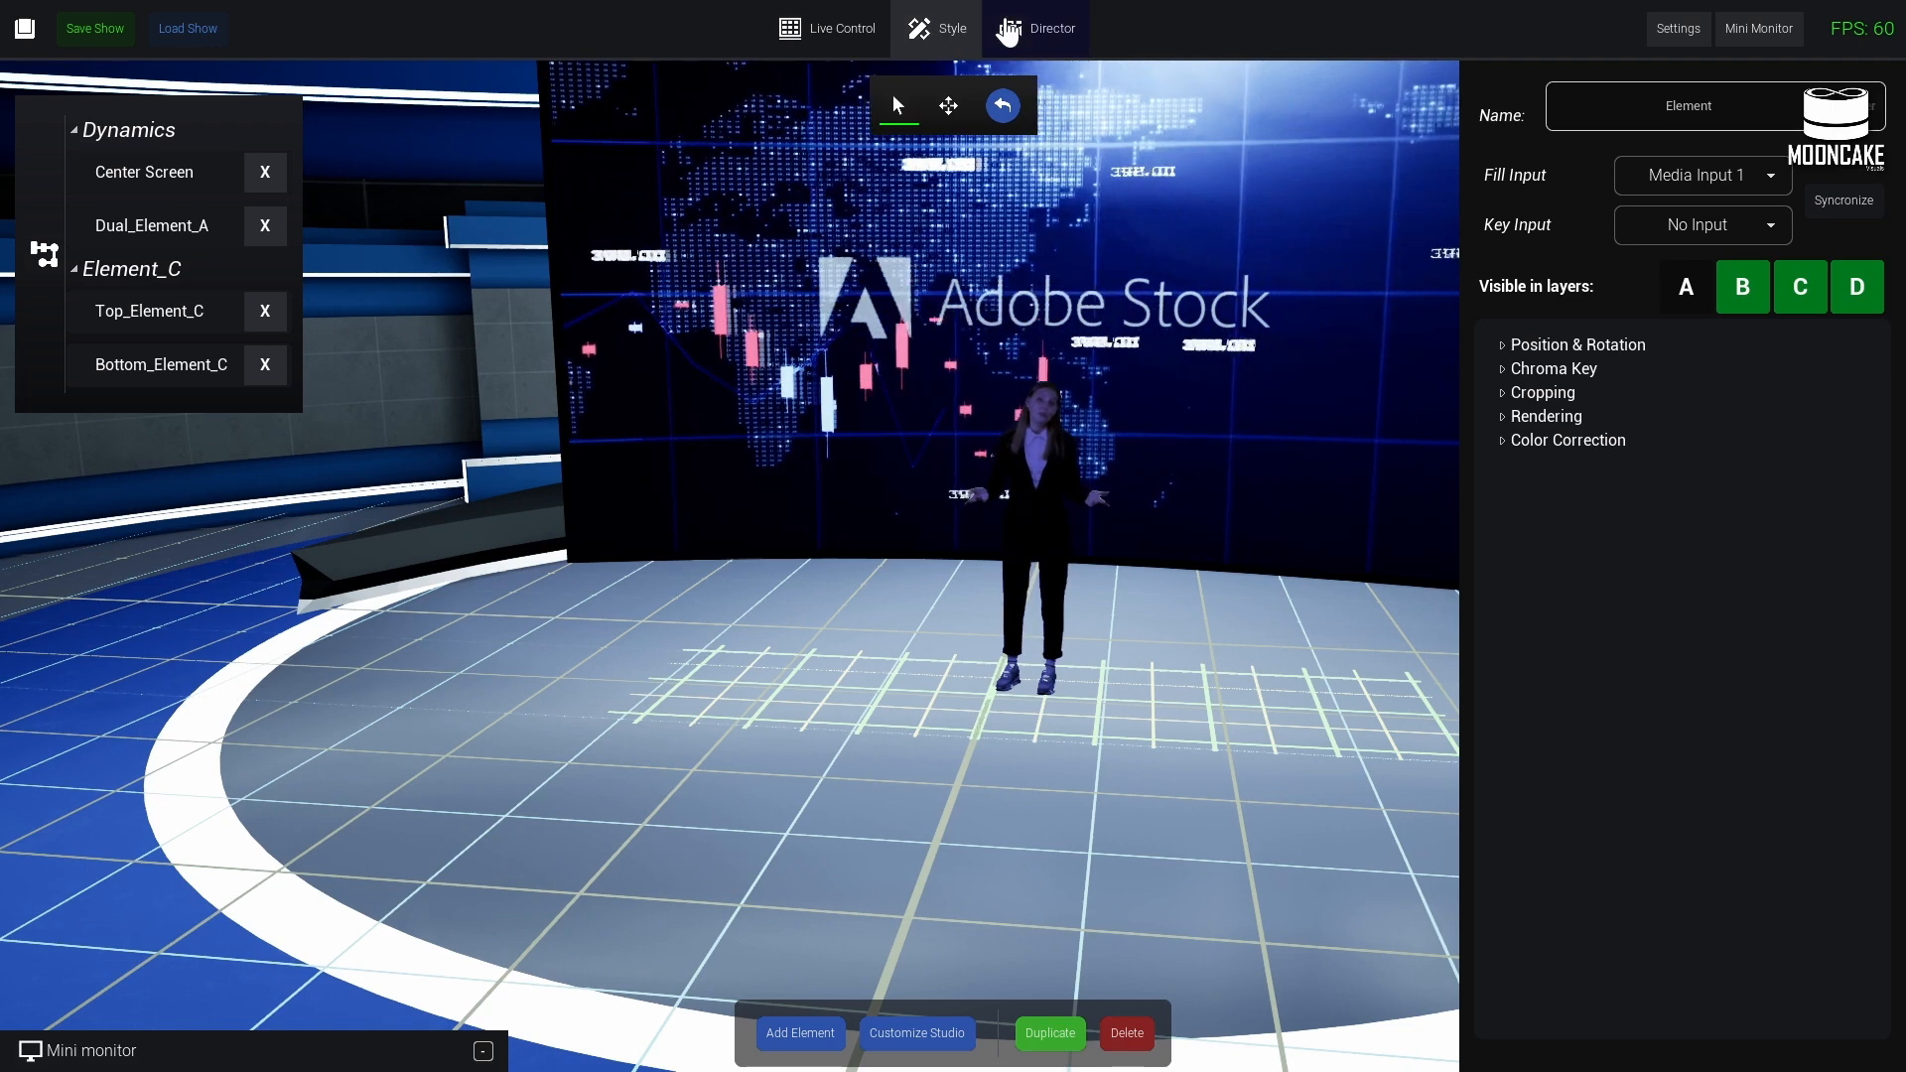
- Look around the set in Layer A without the talent, and take all dynamic elements out at once
click(1005, 32)
key(w)
right_drag(934, 476, 488, 717)
click(824, 22)
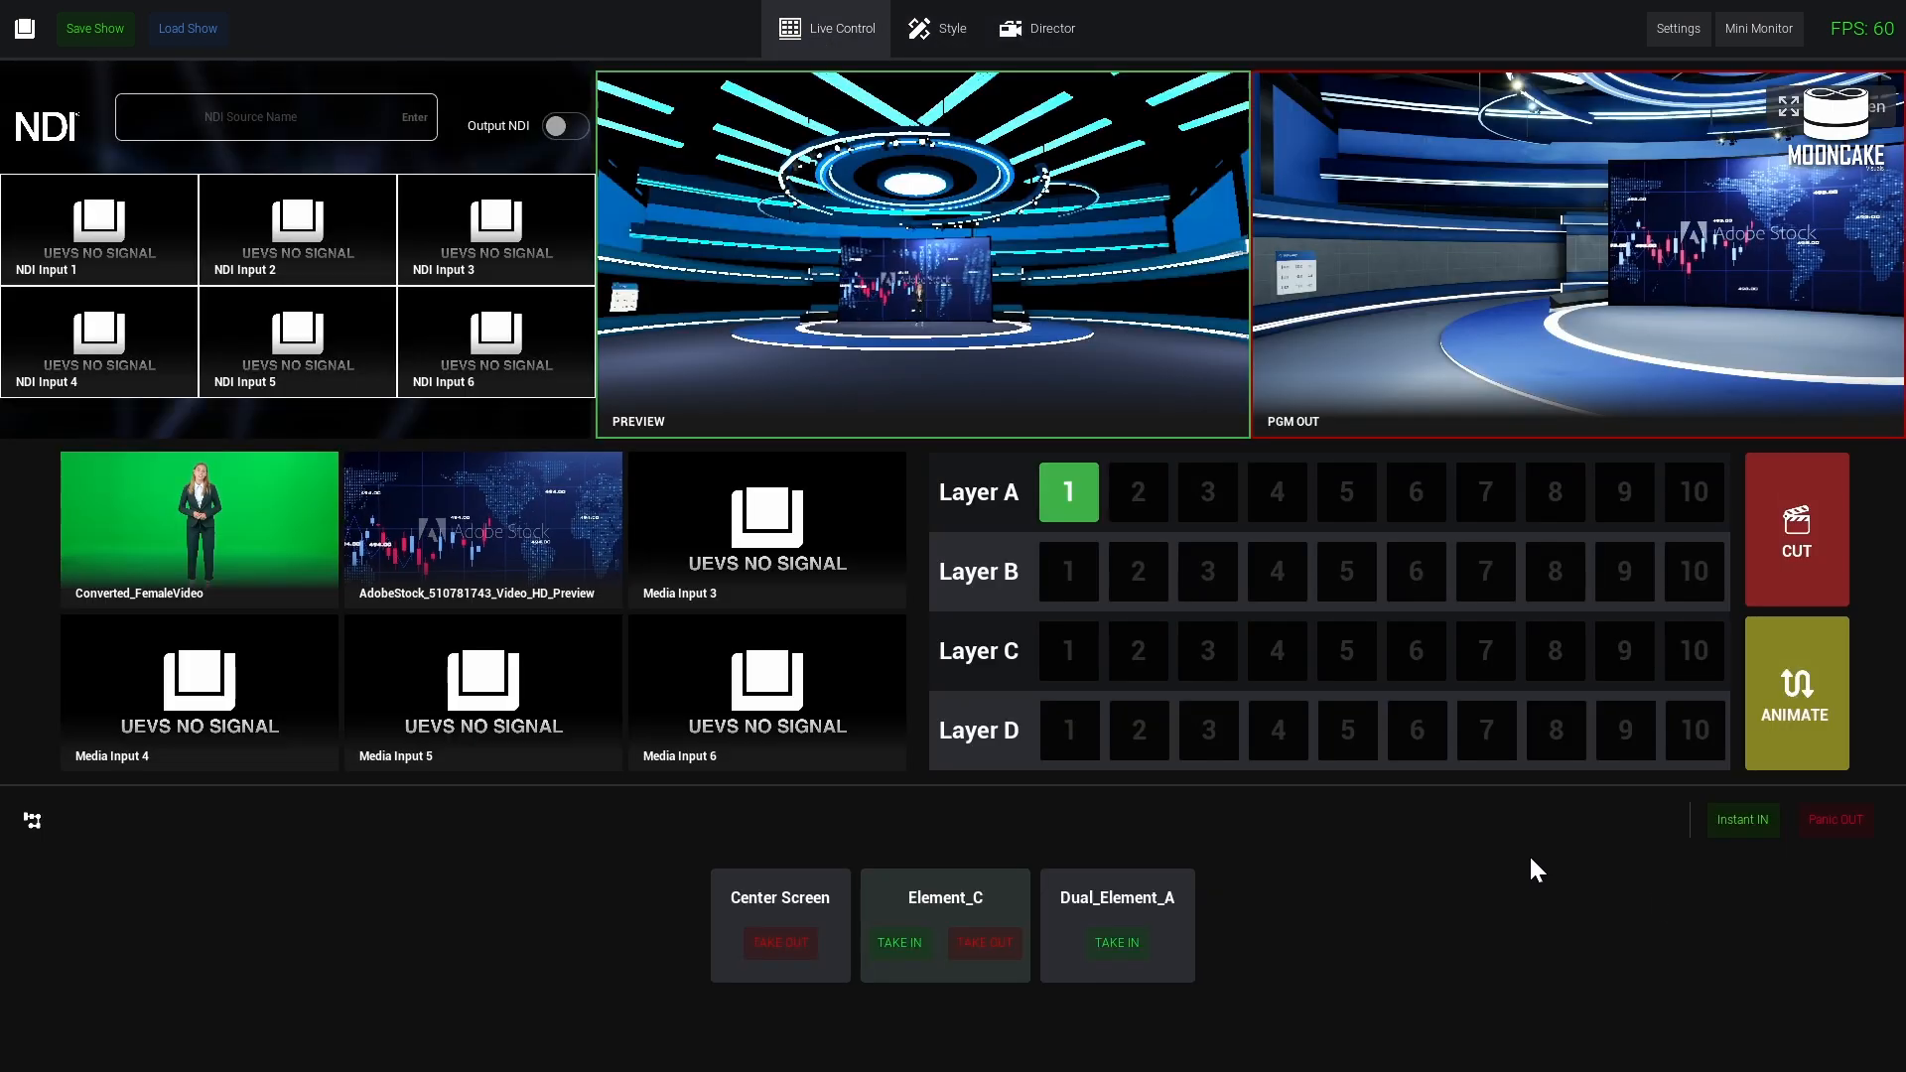
click(1851, 832)
- Frame a wide shot of the empty studio for point A of camera 1 in Layer A
click(1032, 34)
right_drag(1028, 288, 764, 348)
key(w)
right_drag(586, 695, 891, 651)
key(s)
scroll(725, 718, down, 7)
key(a)
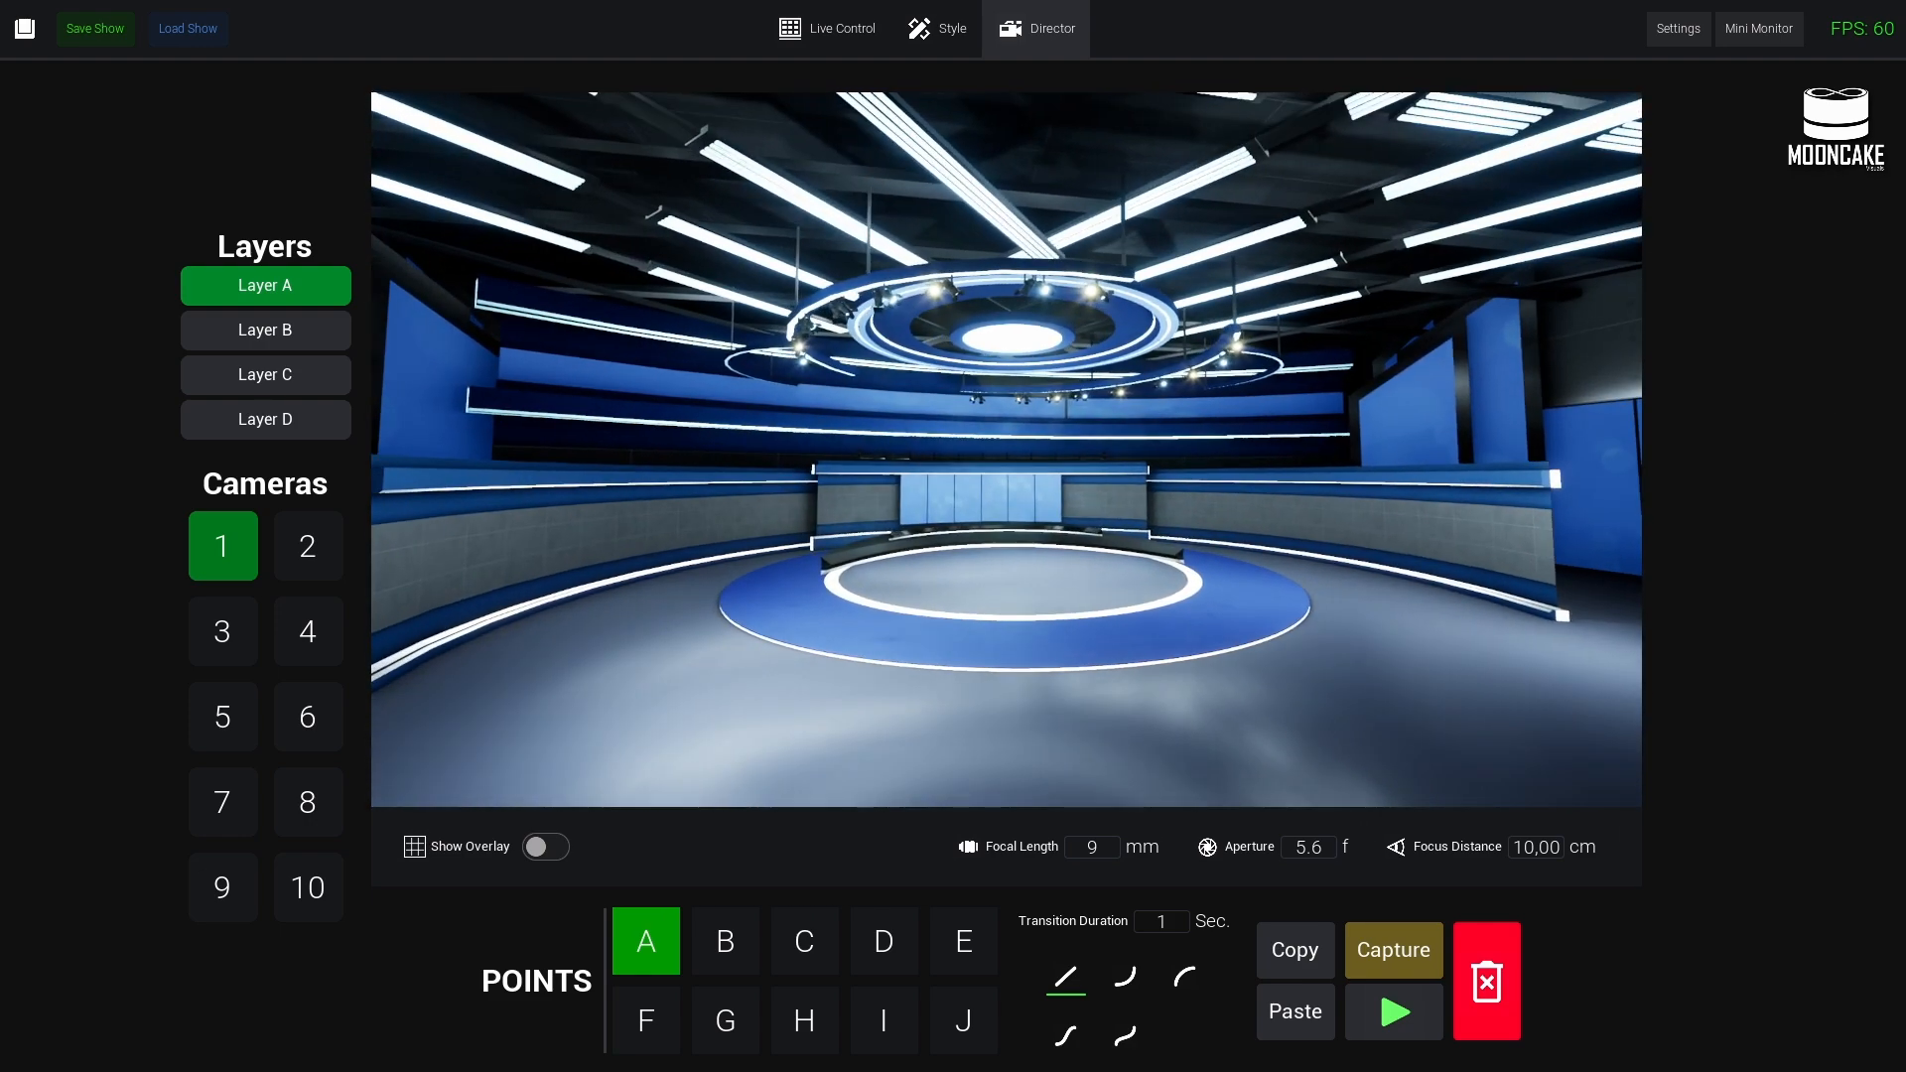
- Capture a closer angled view of the stage as camera 1's point B with a 15-second transition, and play the move
key(d)
key(w)
right_drag(837, 769, 681, 753)
key(w)
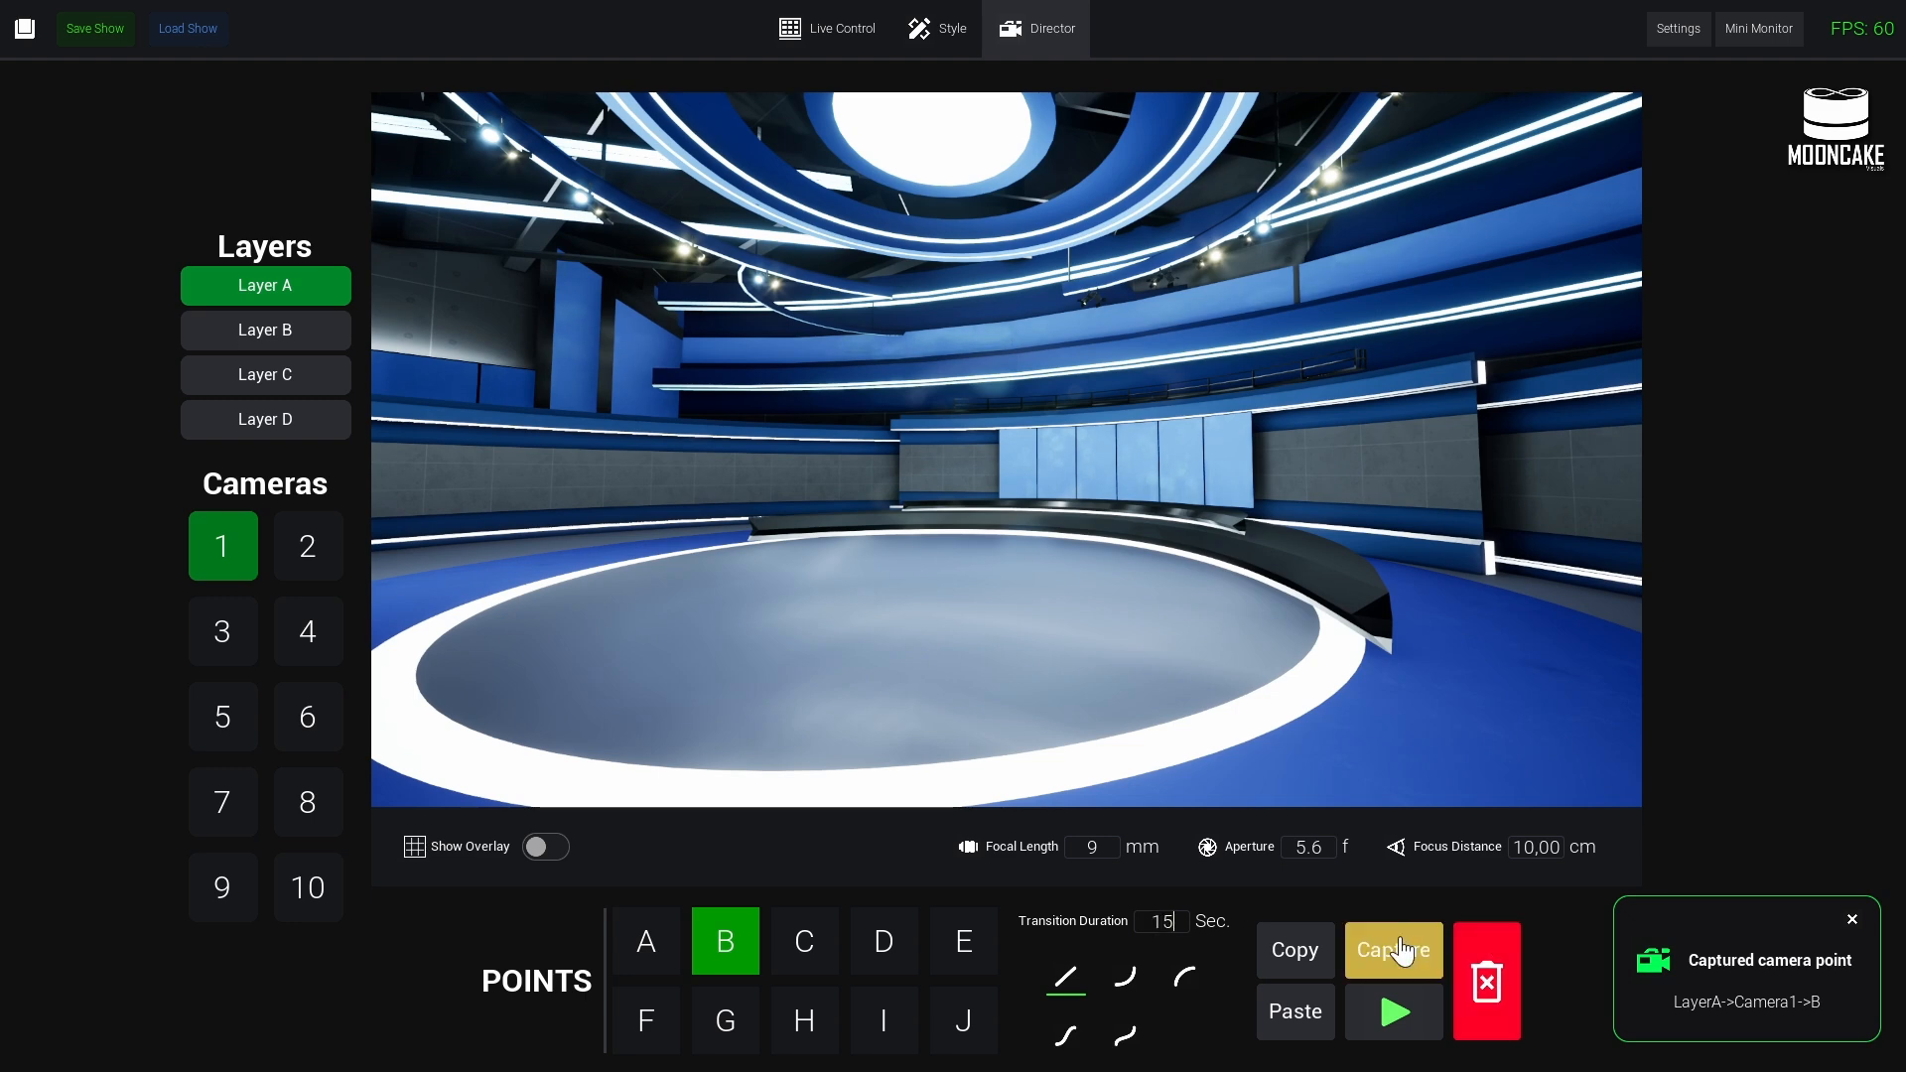
click(1398, 1012)
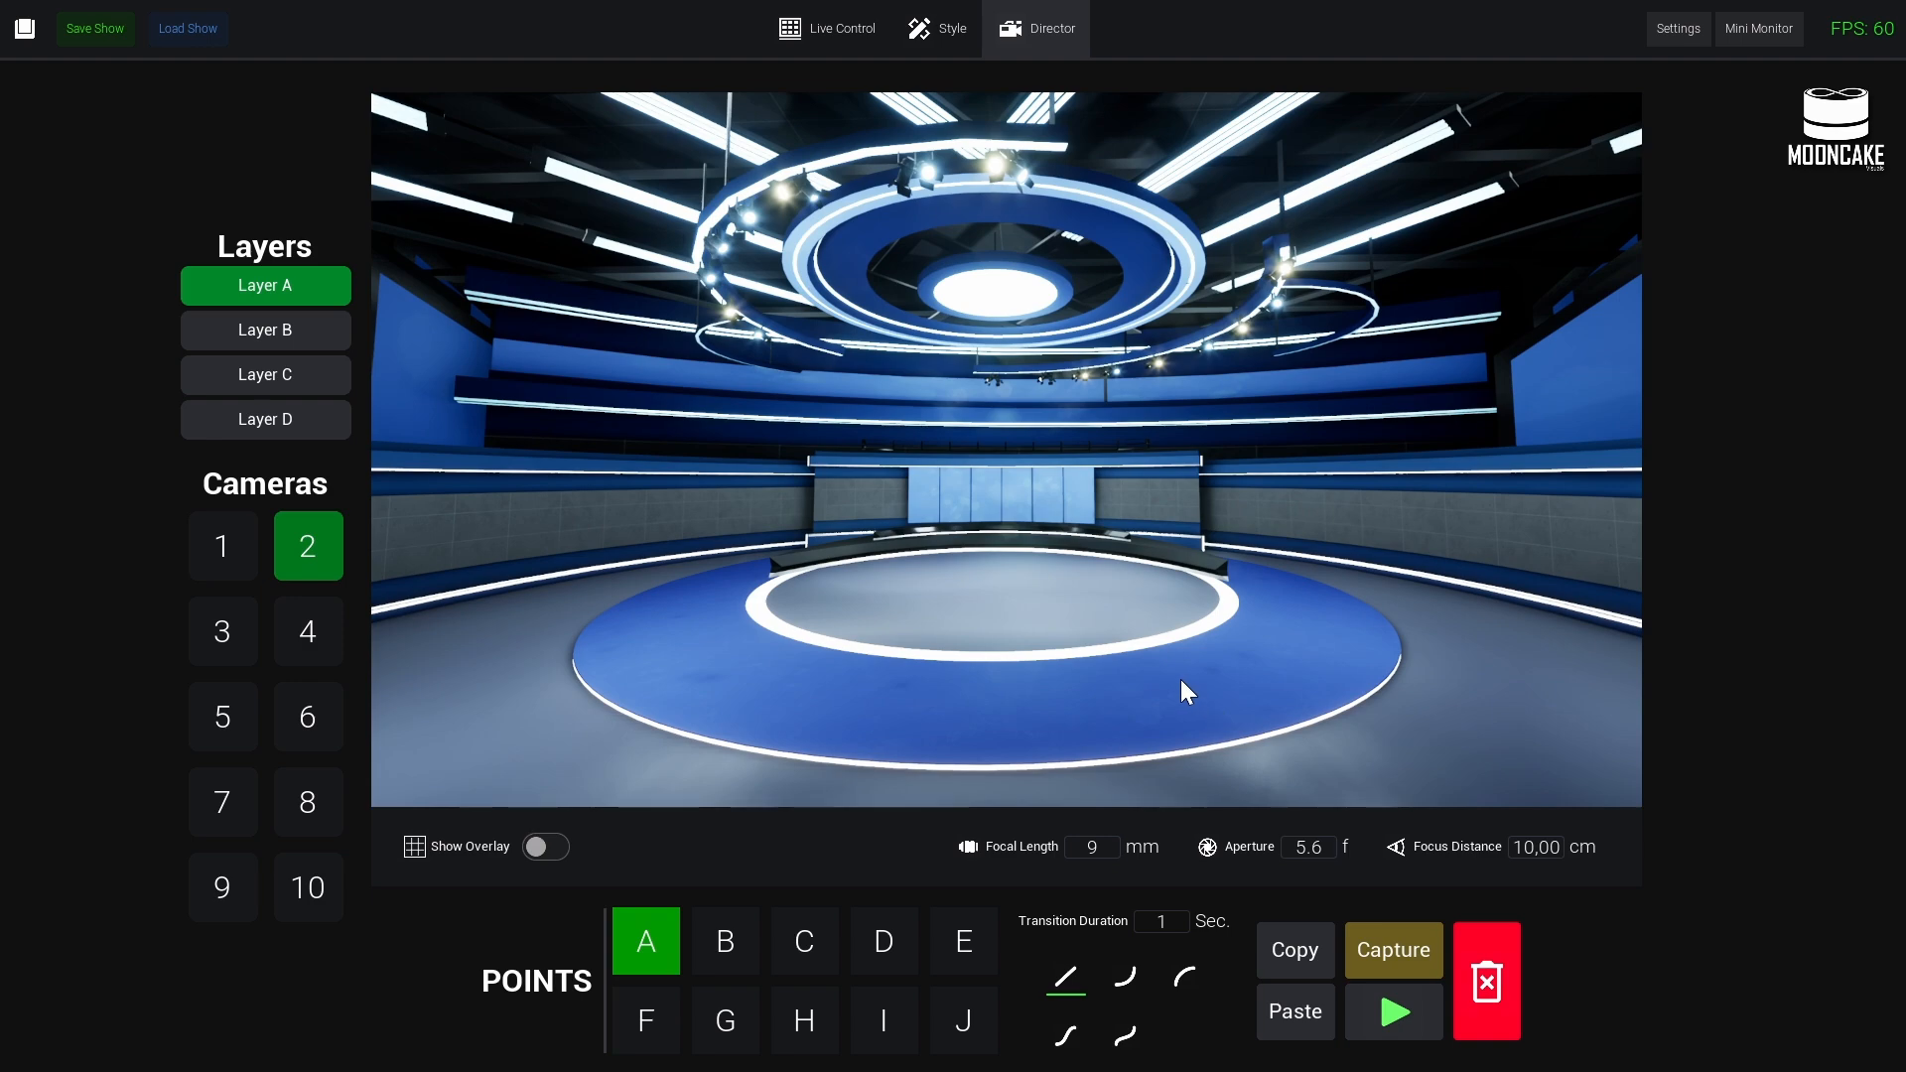
- Frame a frontal view of the round stage and capture it as point A of camera 2 in Layer A
scroll(1177, 669, down, 3)
key(w)
right_drag(1074, 622, 951, 658)
scroll(1035, 653, up, 5)
key(w)
key(s)
scroll(953, 657, down, 5)
key(w)
key(w)
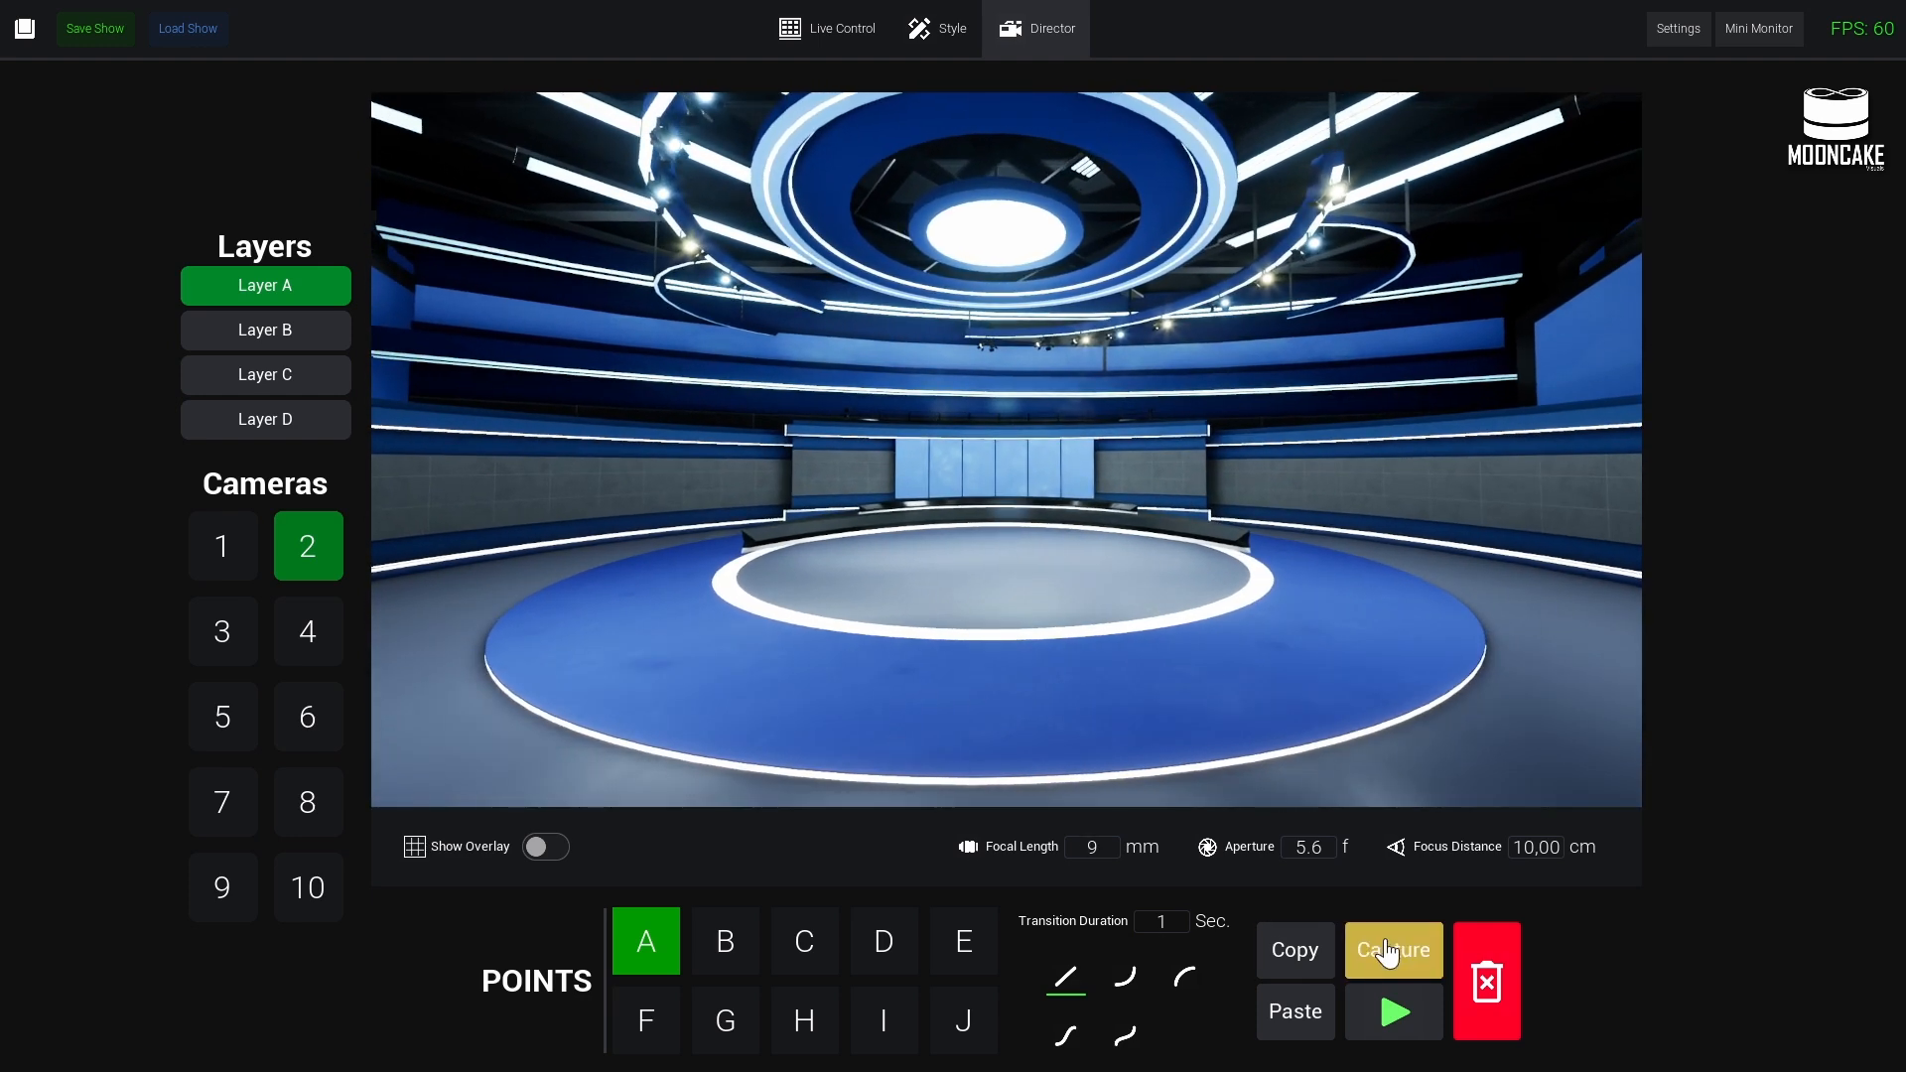
- Capture a closer view of the back wall as camera 2's point B with a 20-second transition, and play the move
click(707, 953)
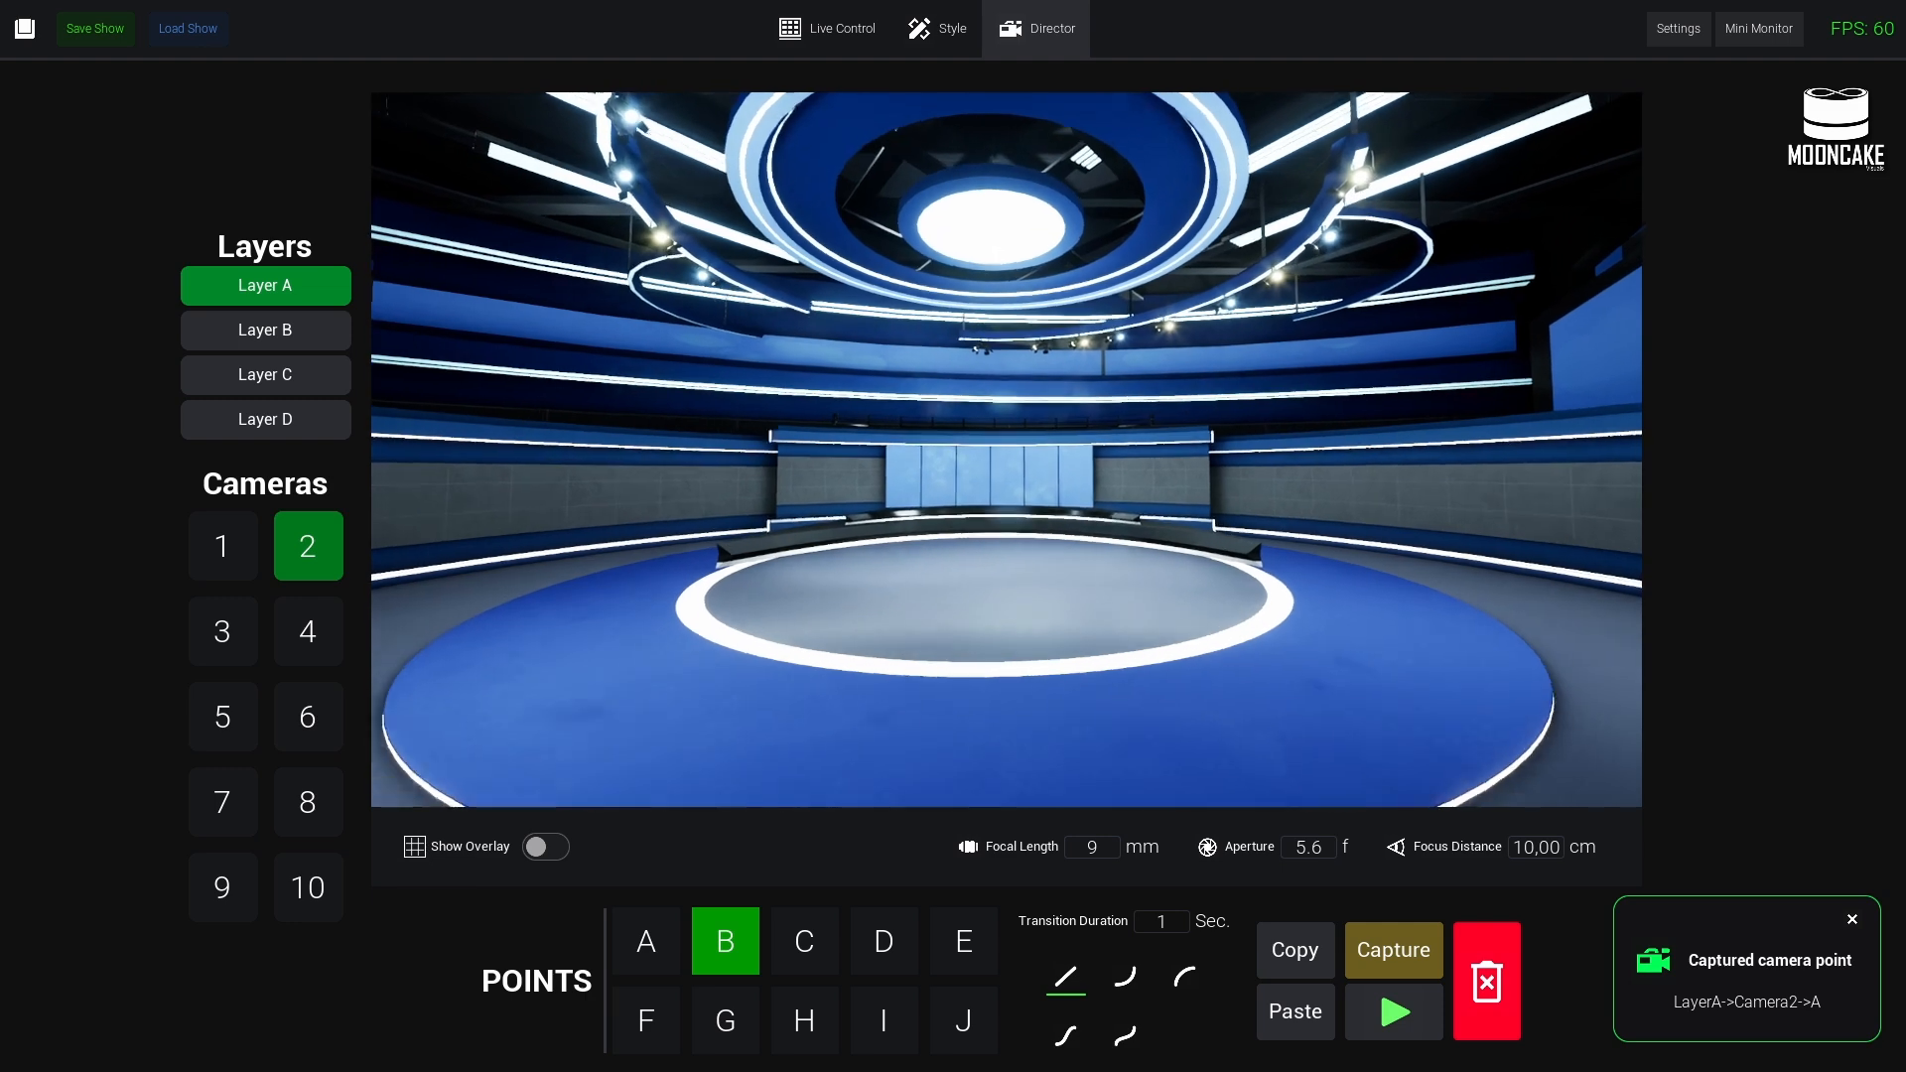
key(w)
right_drag(953, 635, 975, 603)
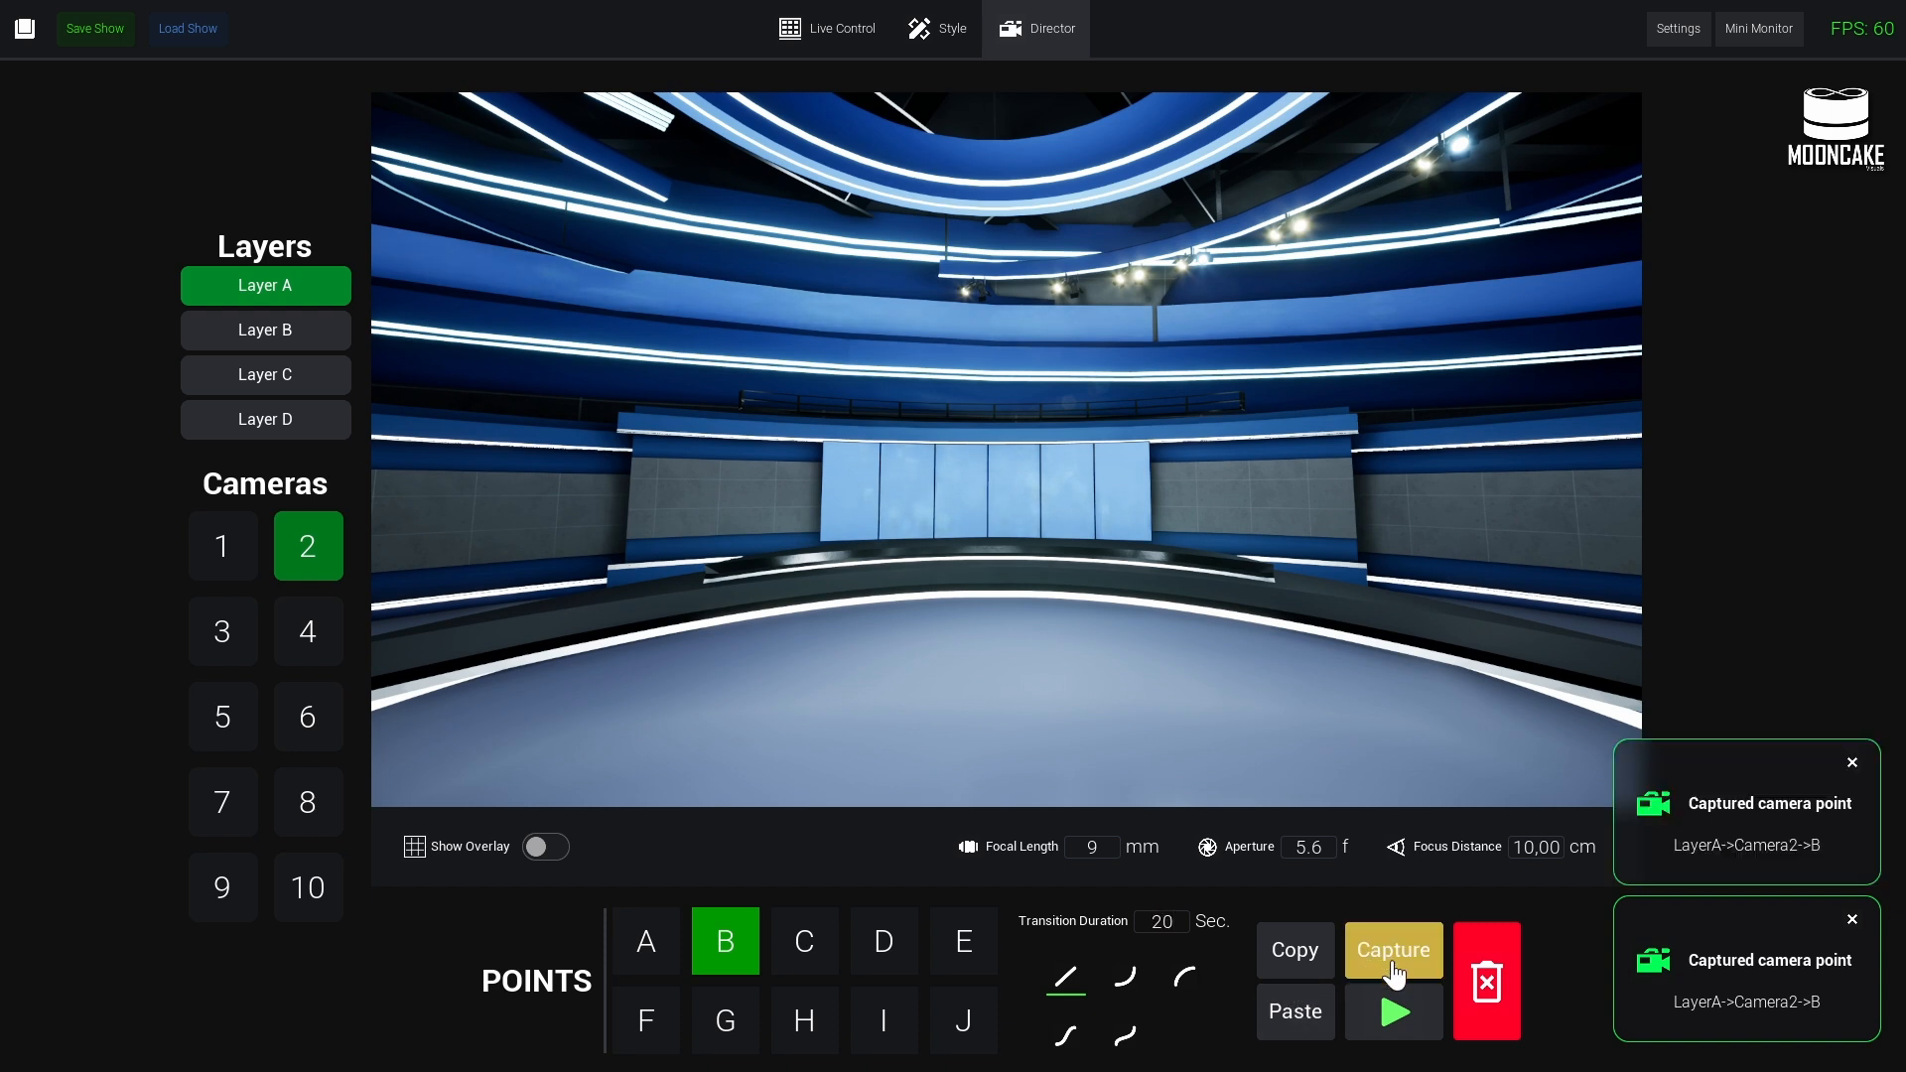
click(1394, 1034)
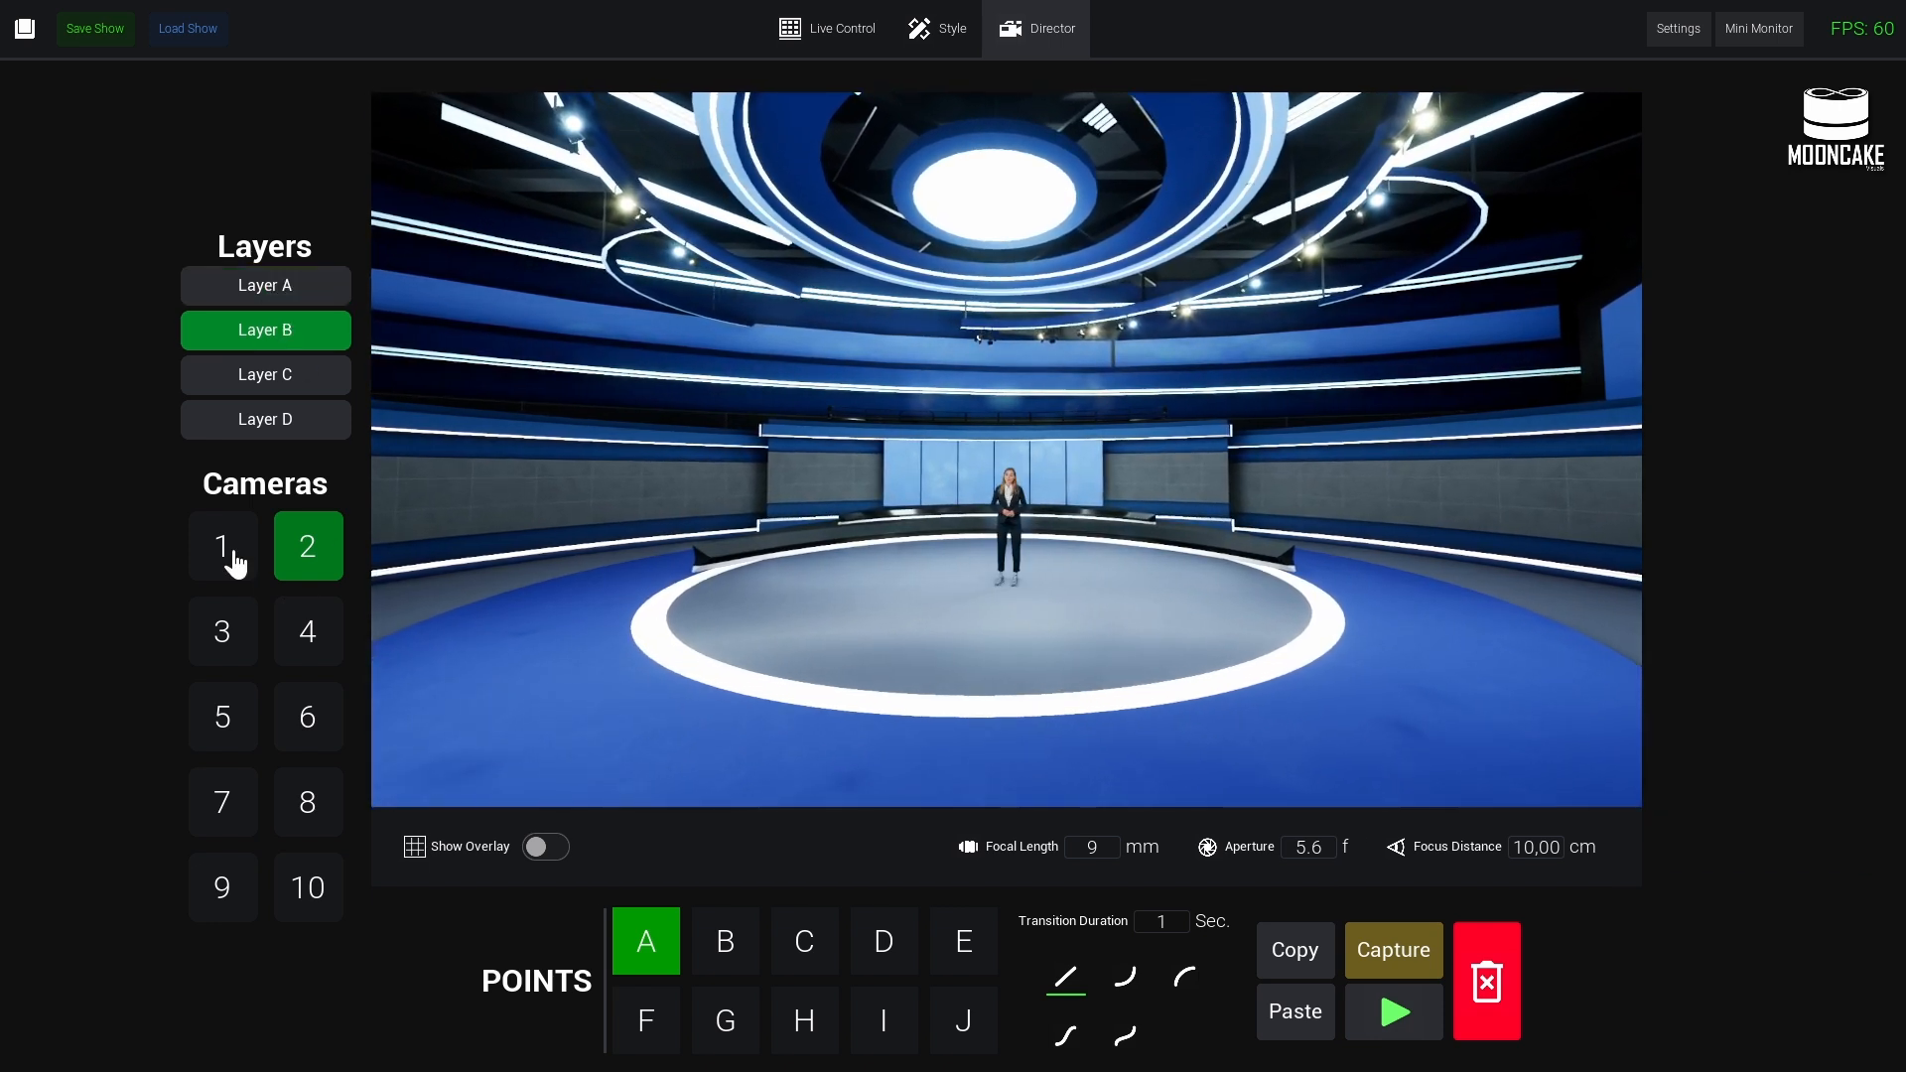
- Frame the empty side wall for camera 1 in Layer B and capture it as points A and B
right_drag(1186, 566, 386, 725)
key(w)
key(w)
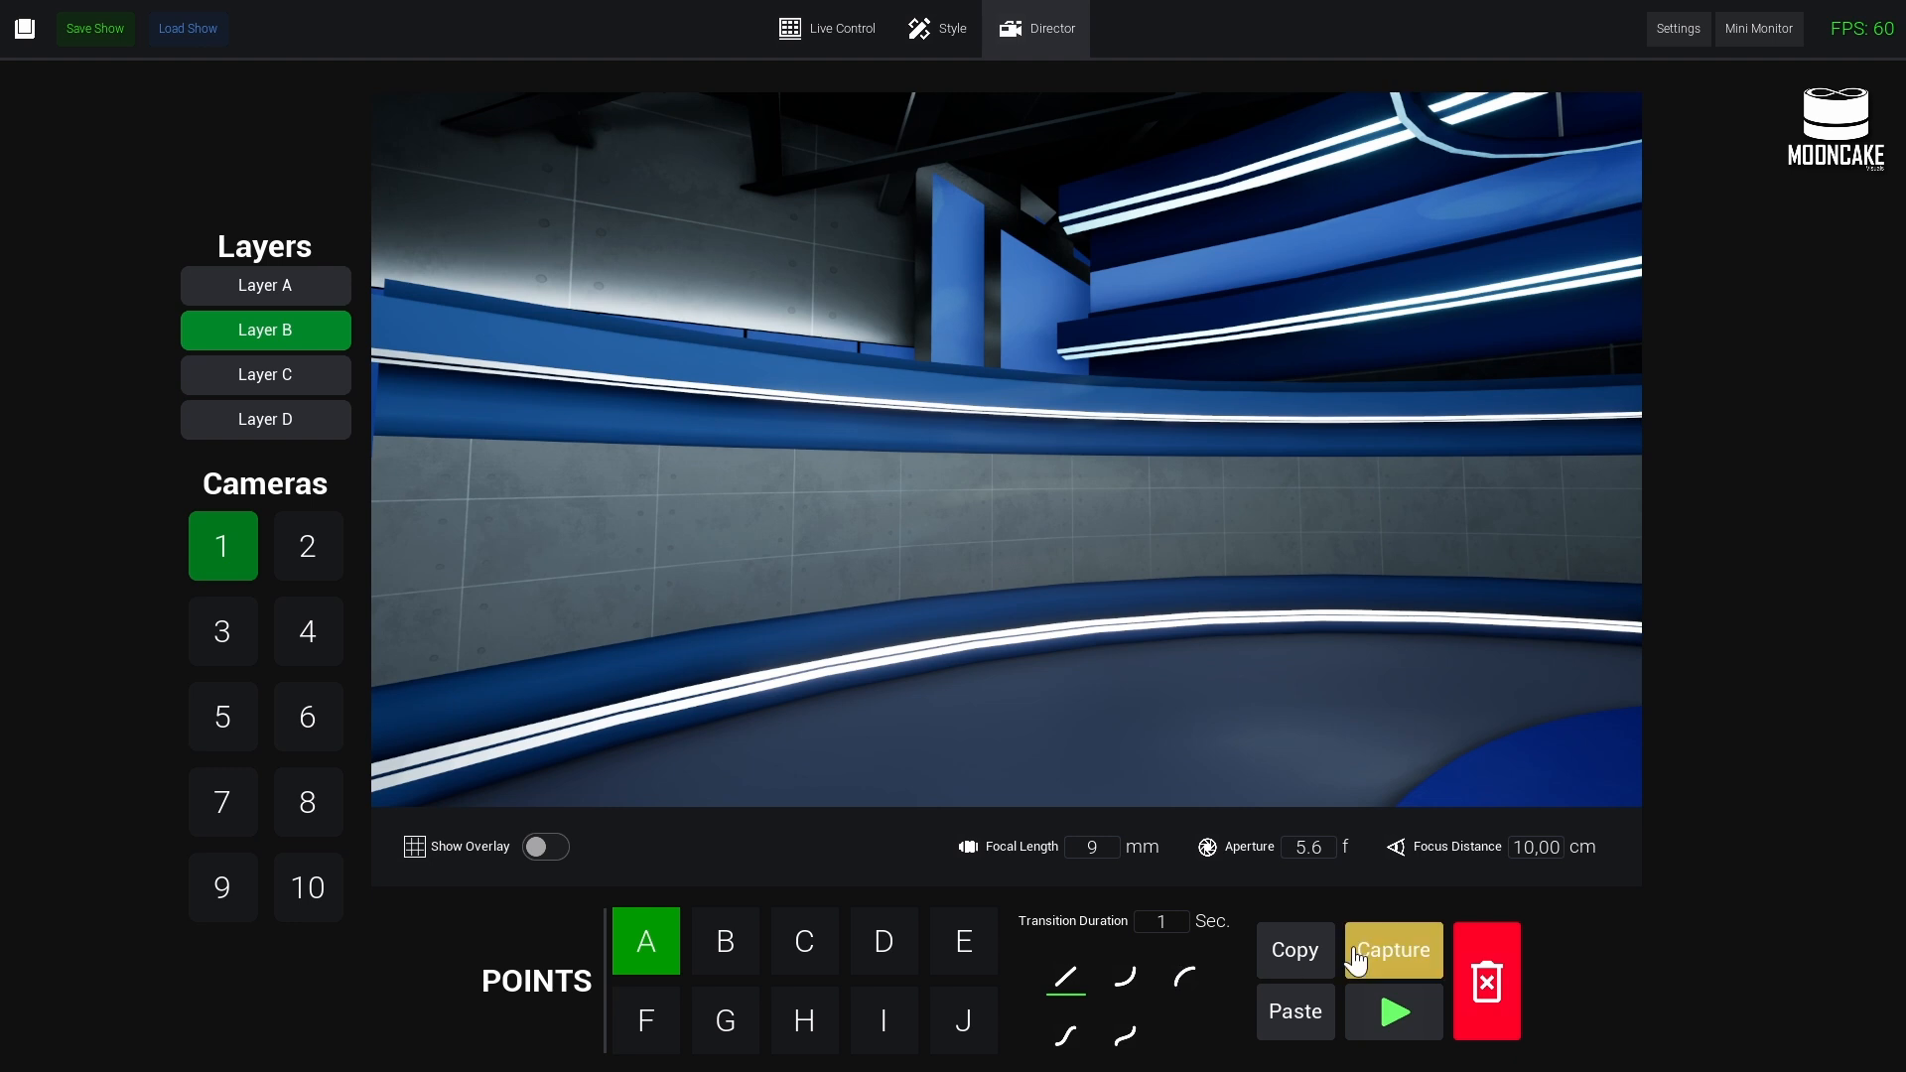
click(716, 955)
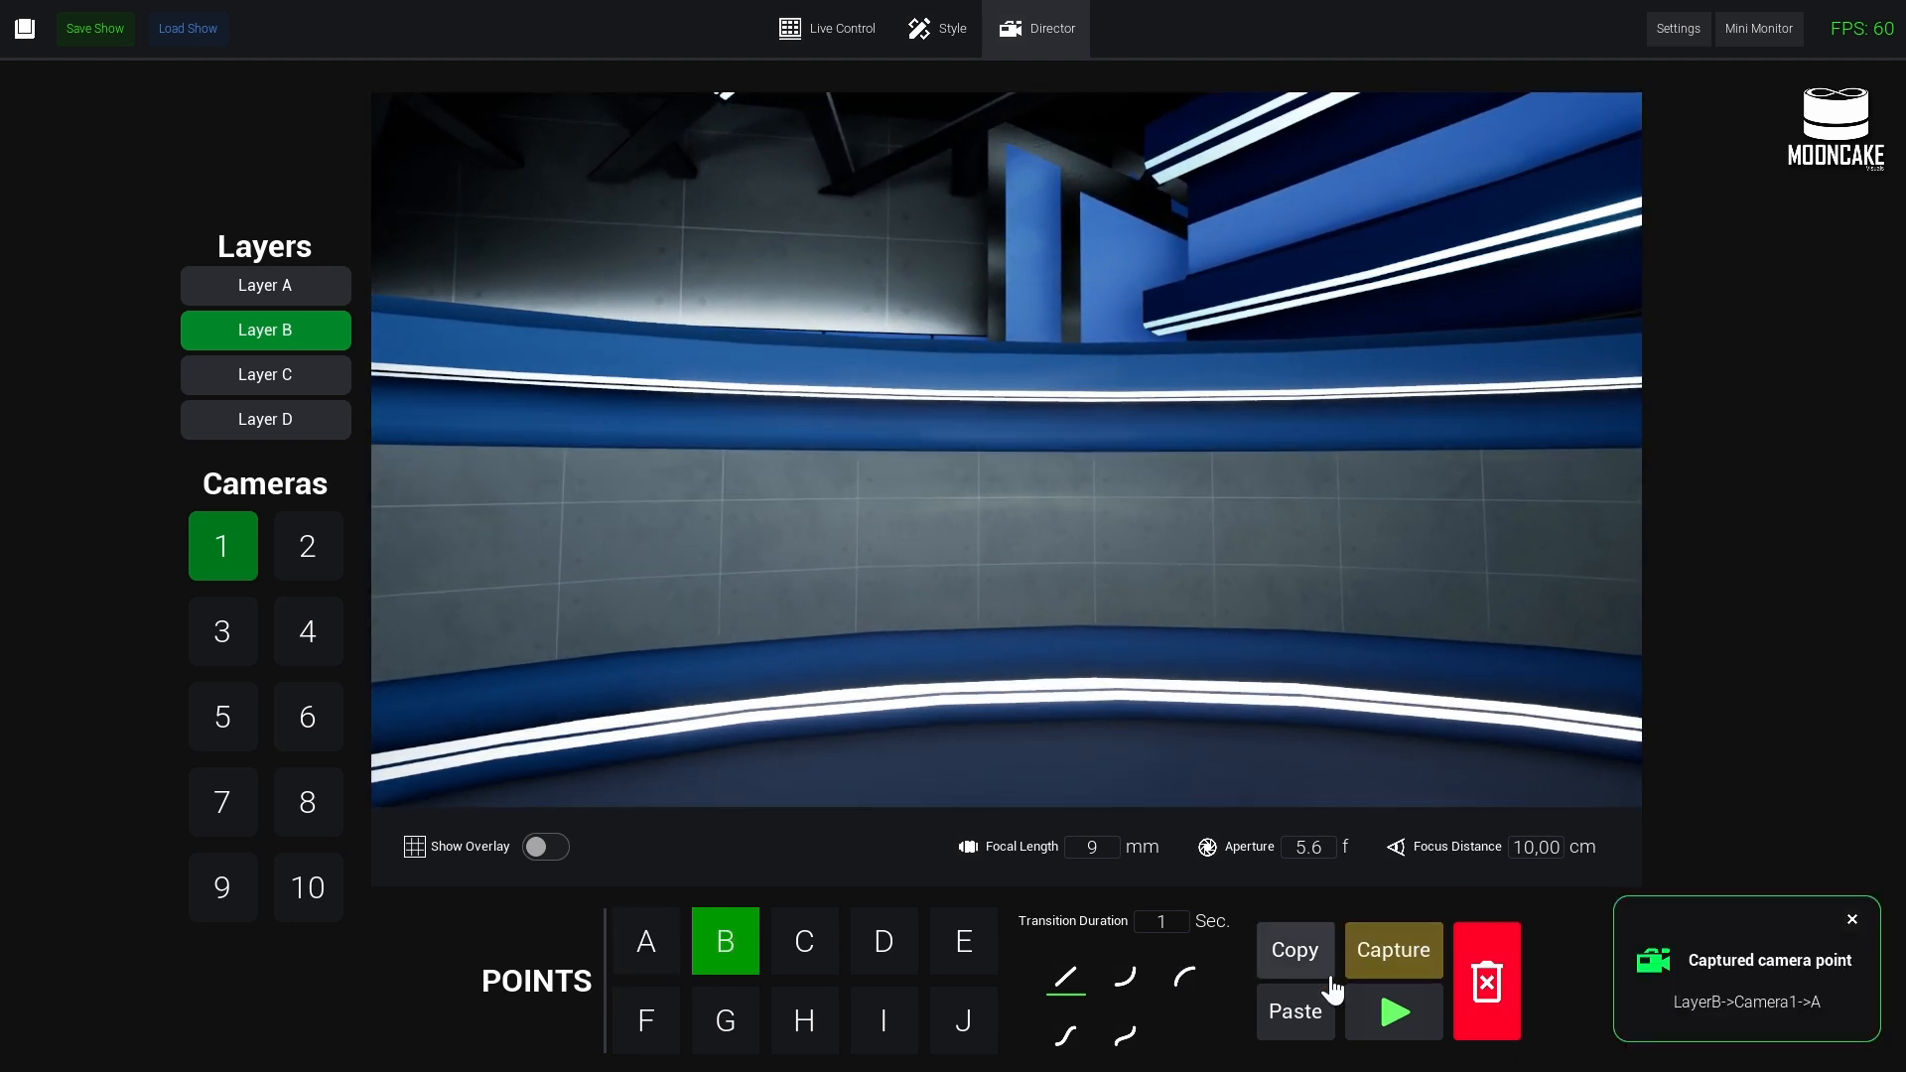
- Take the dynamic elements back in, and recapture point A of Layer B's camera 1 framed on the stock market wall screen
click(781, 34)
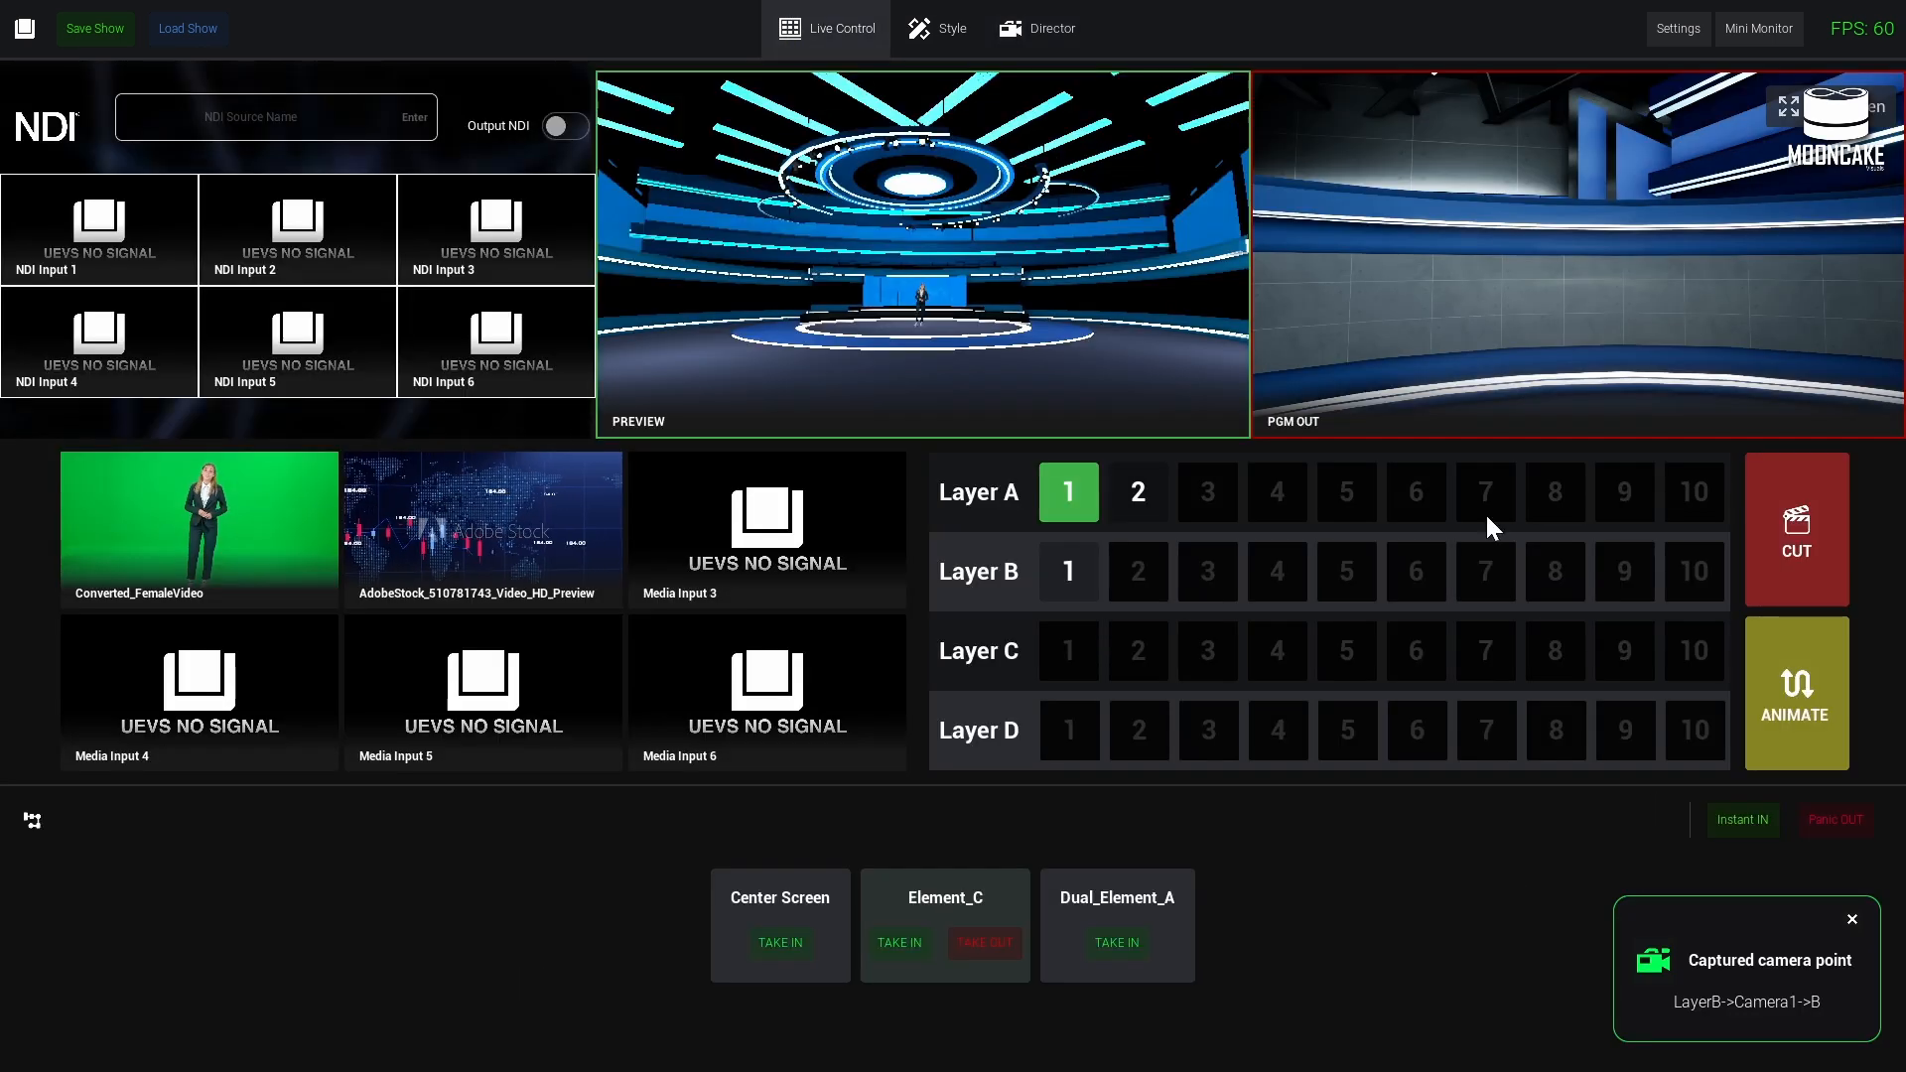
click(1007, 38)
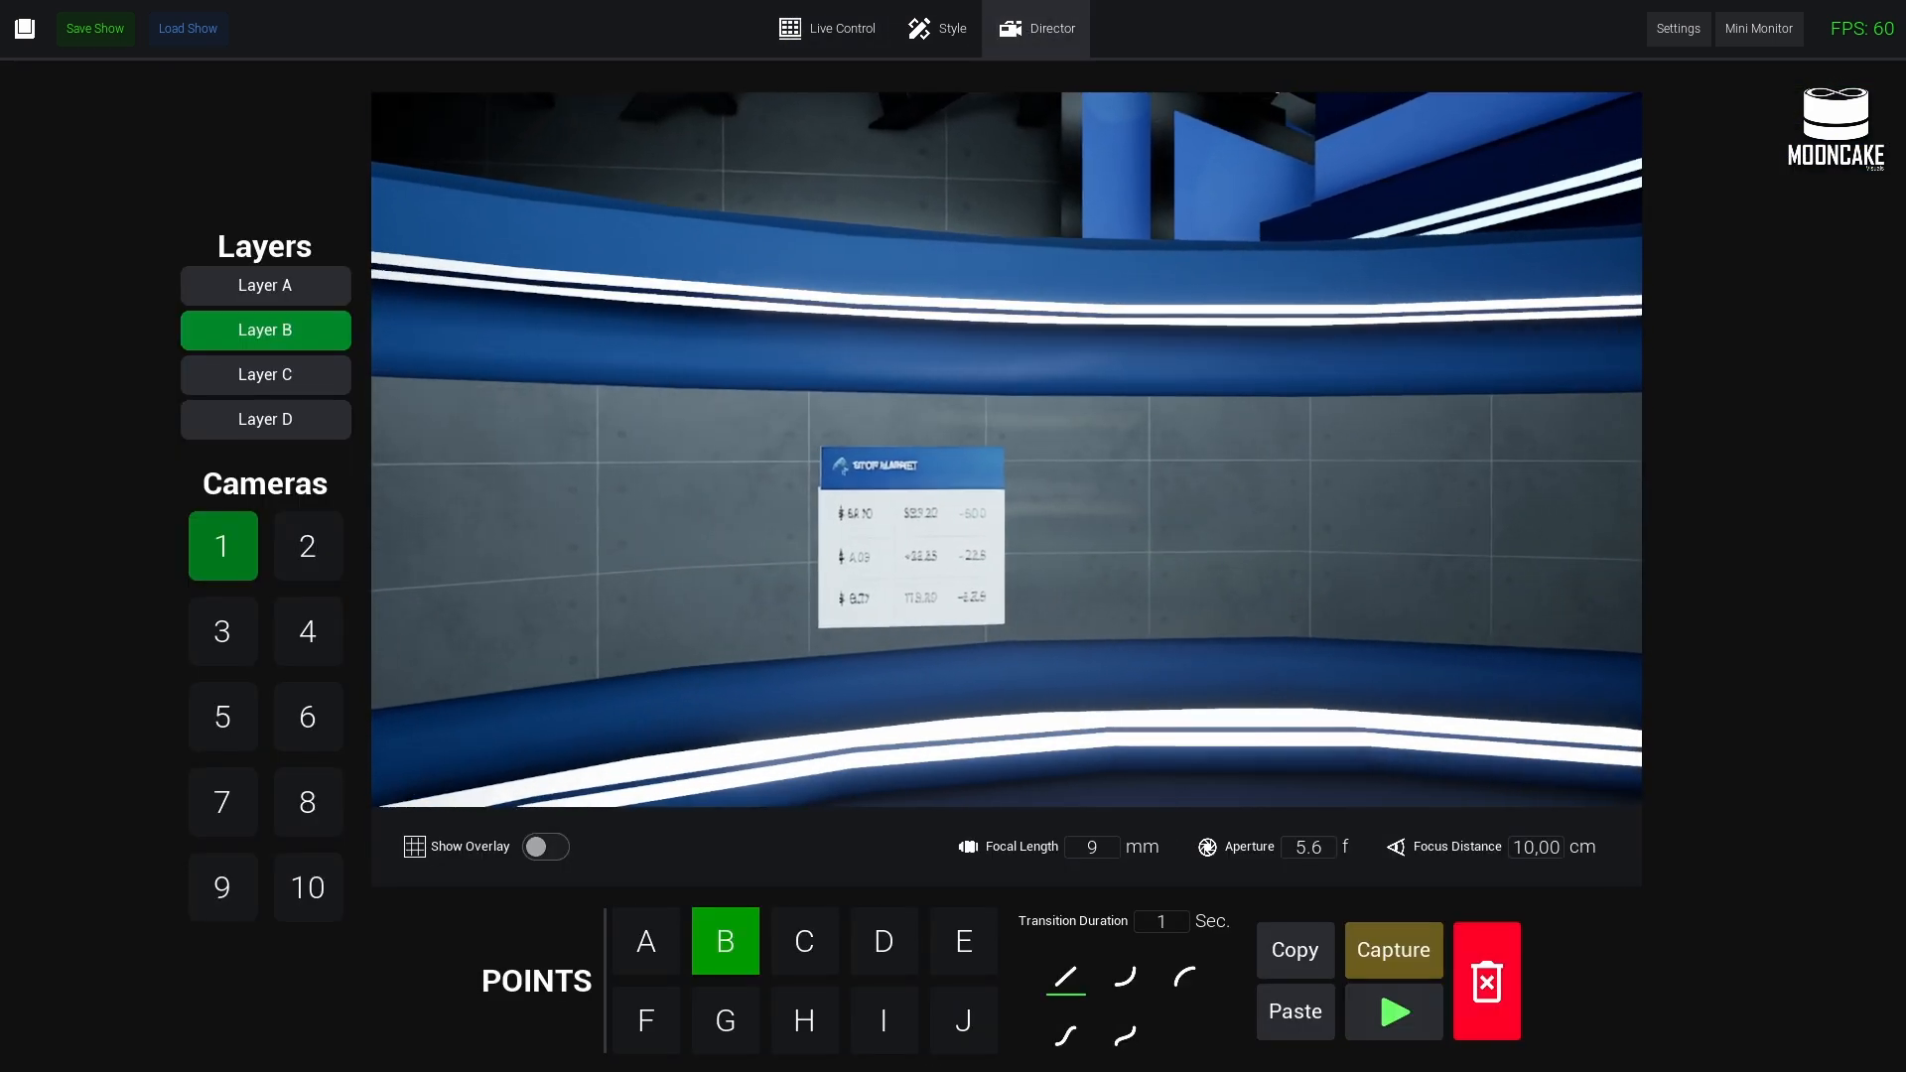
click(650, 963)
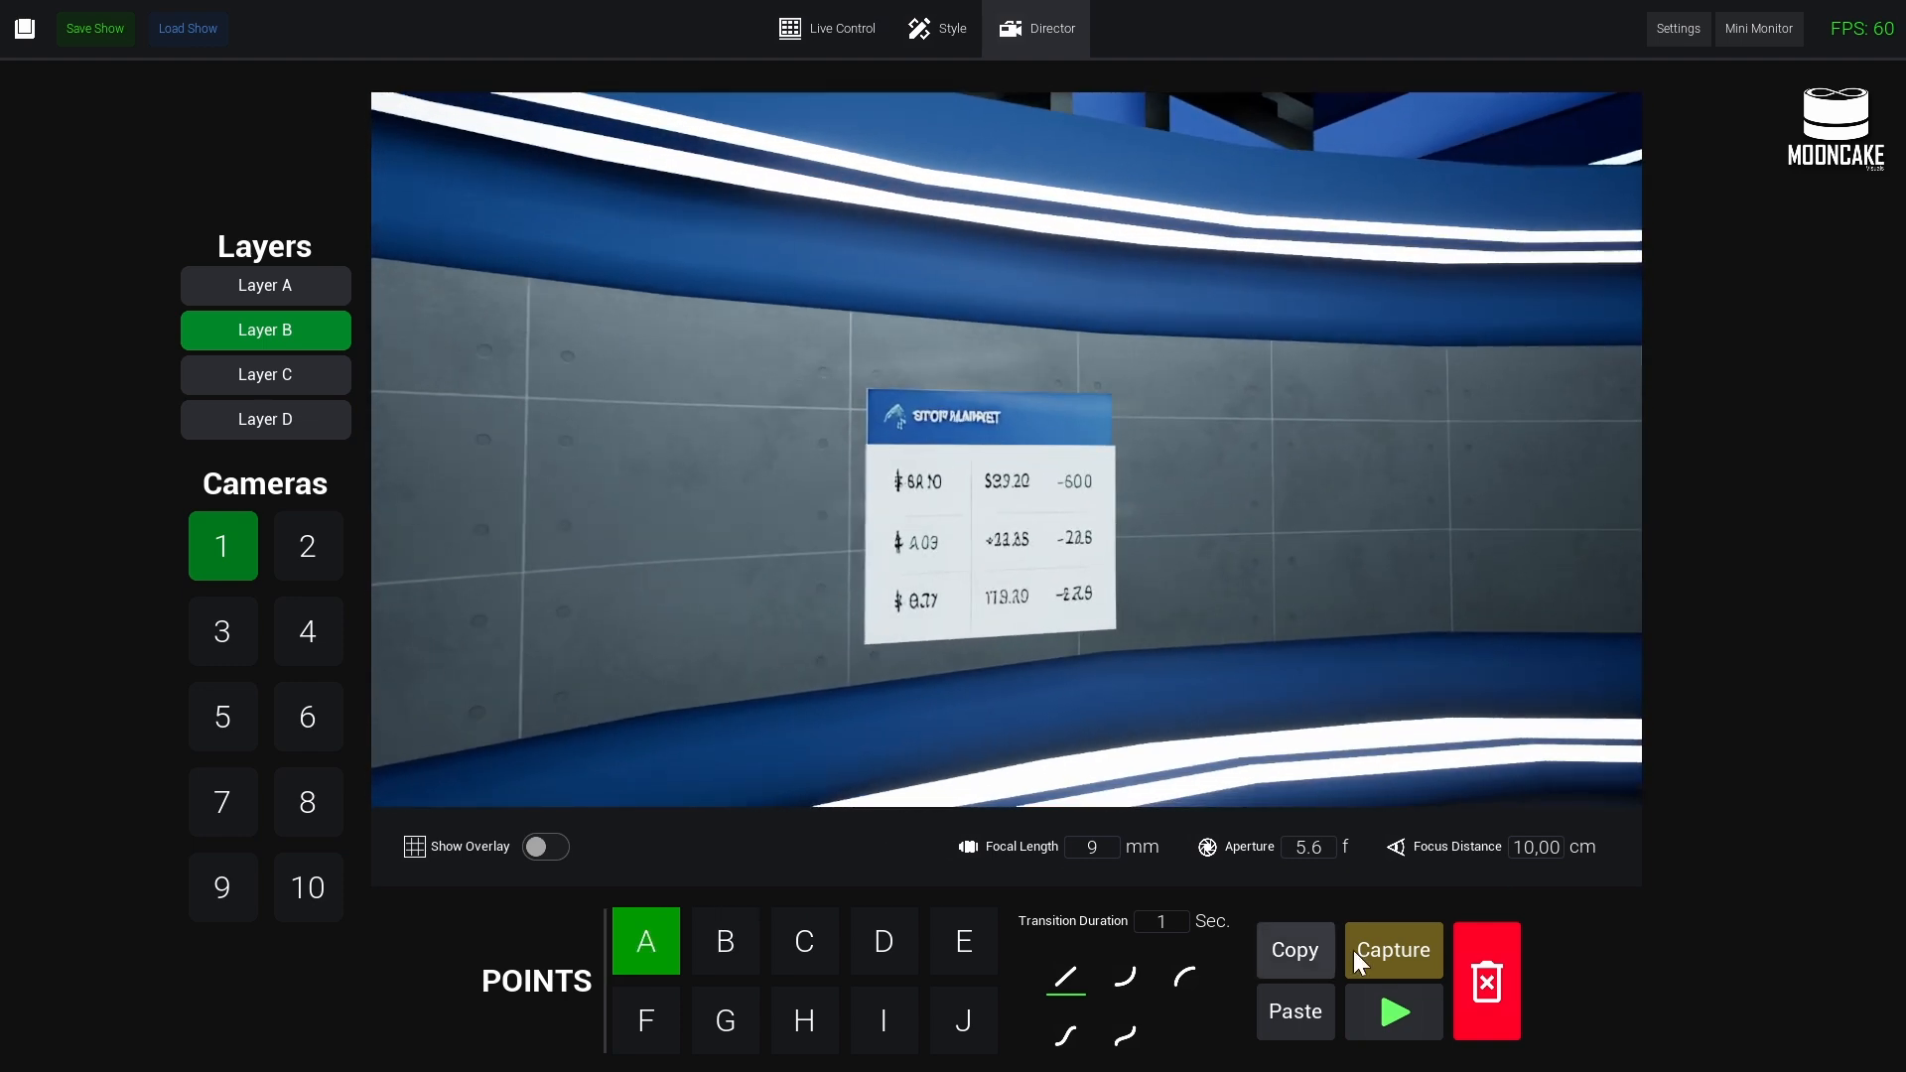
click(750, 935)
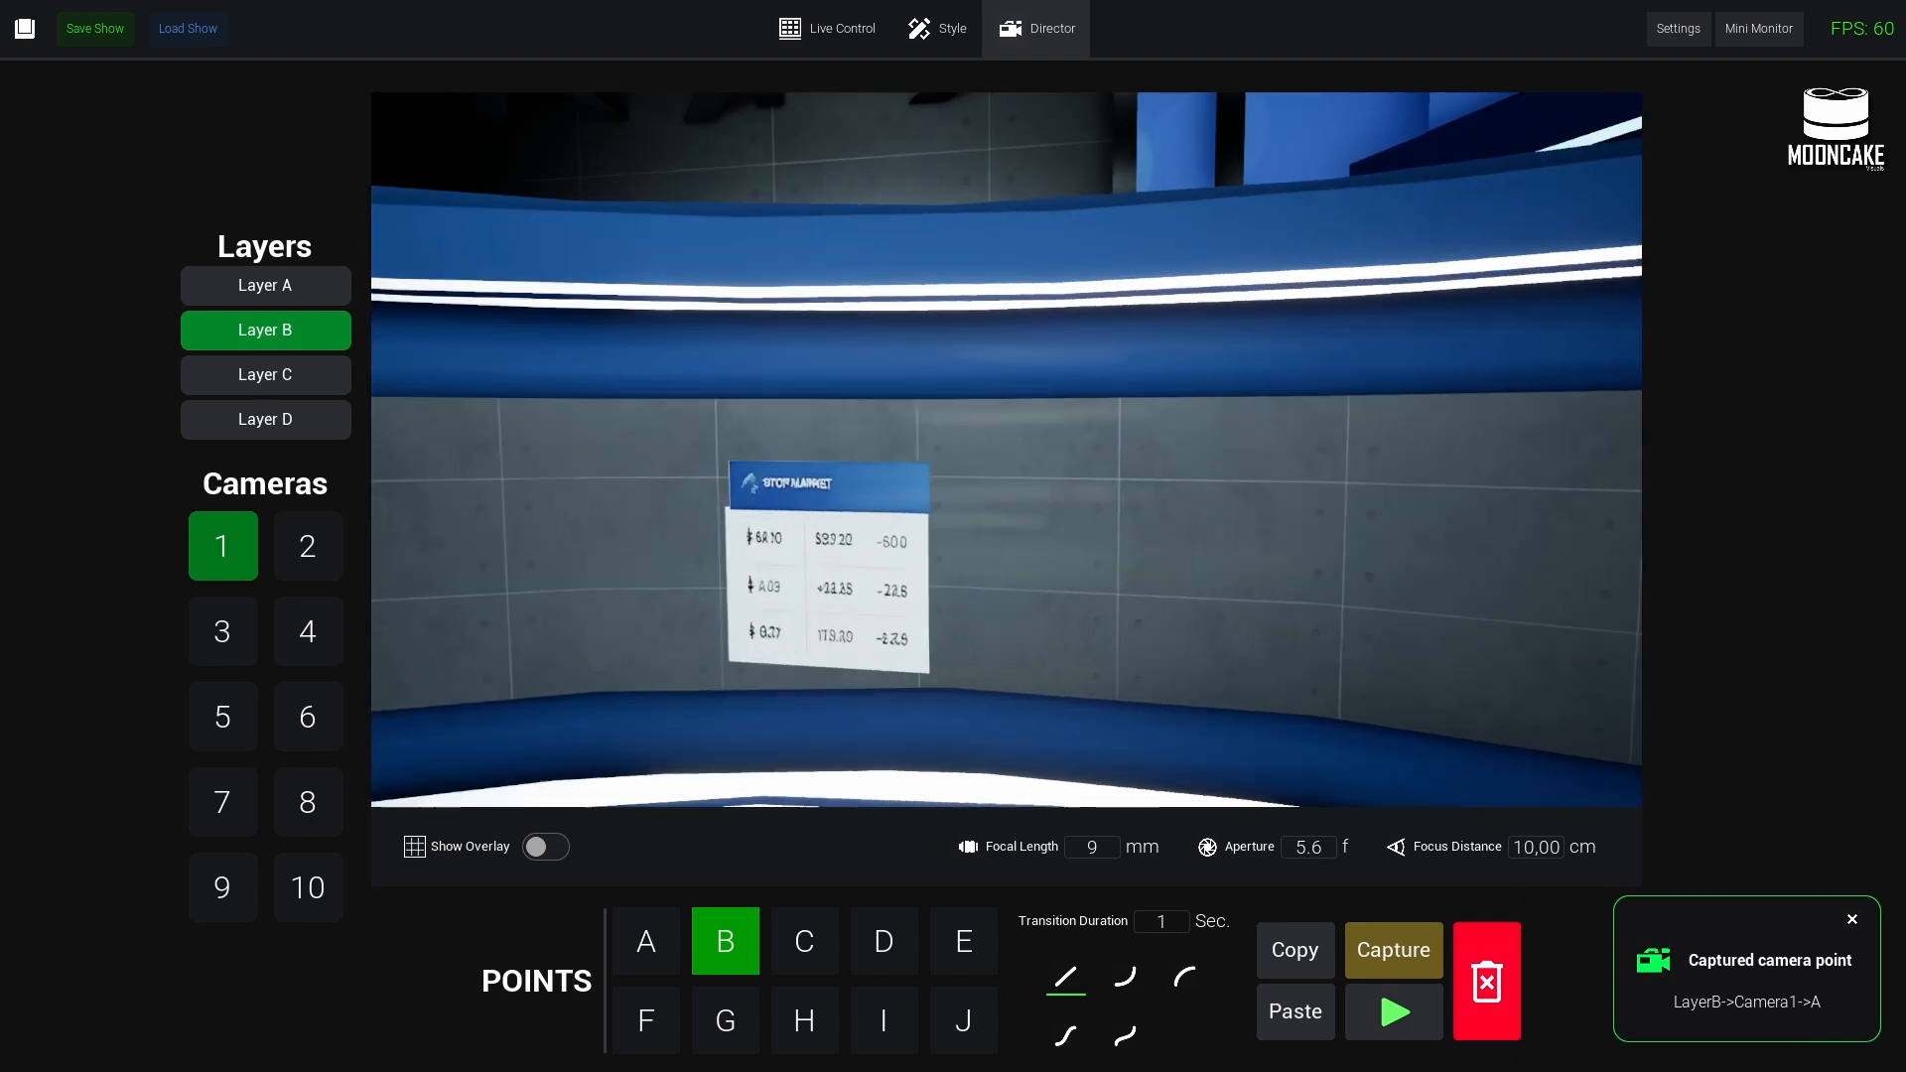
- Copy camera 1's point A to point B, reframe the wall screen from the front, capture point B and play the move
click(674, 959)
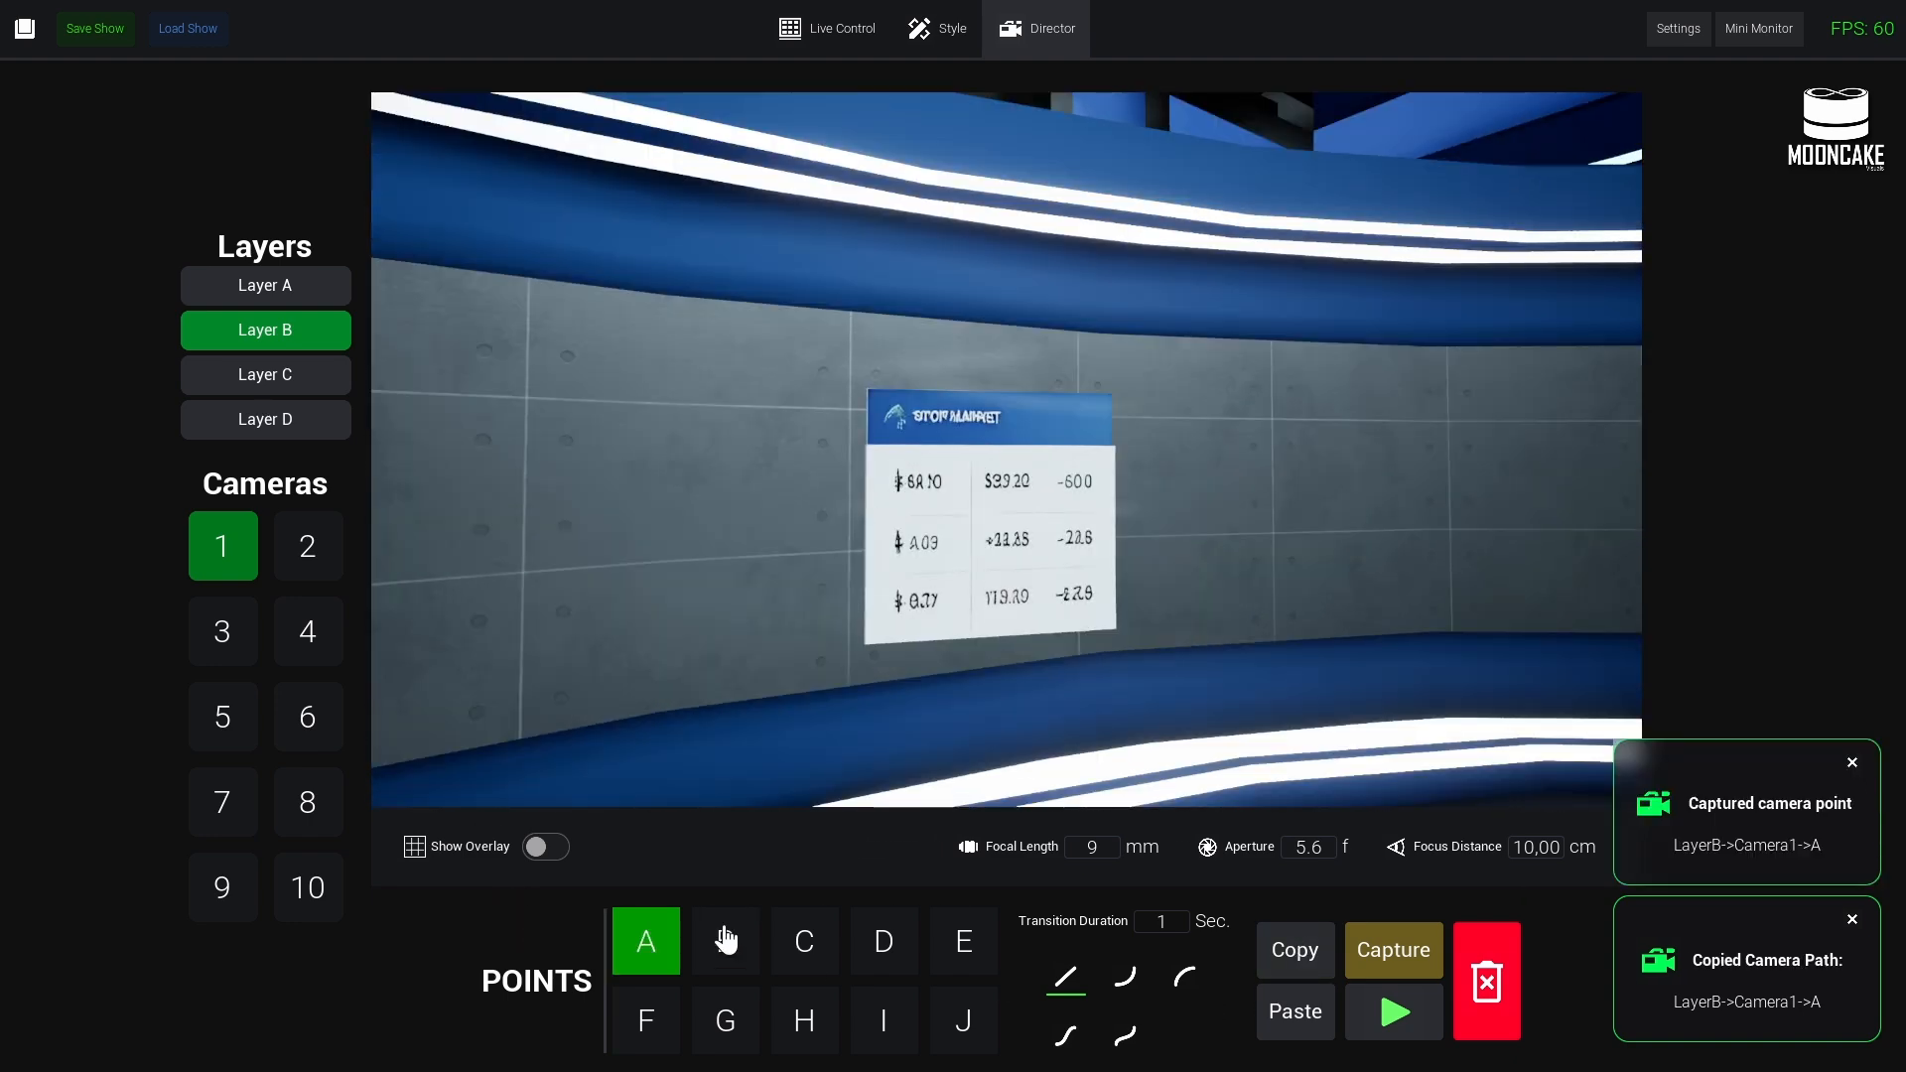
click(726, 939)
click(1307, 1020)
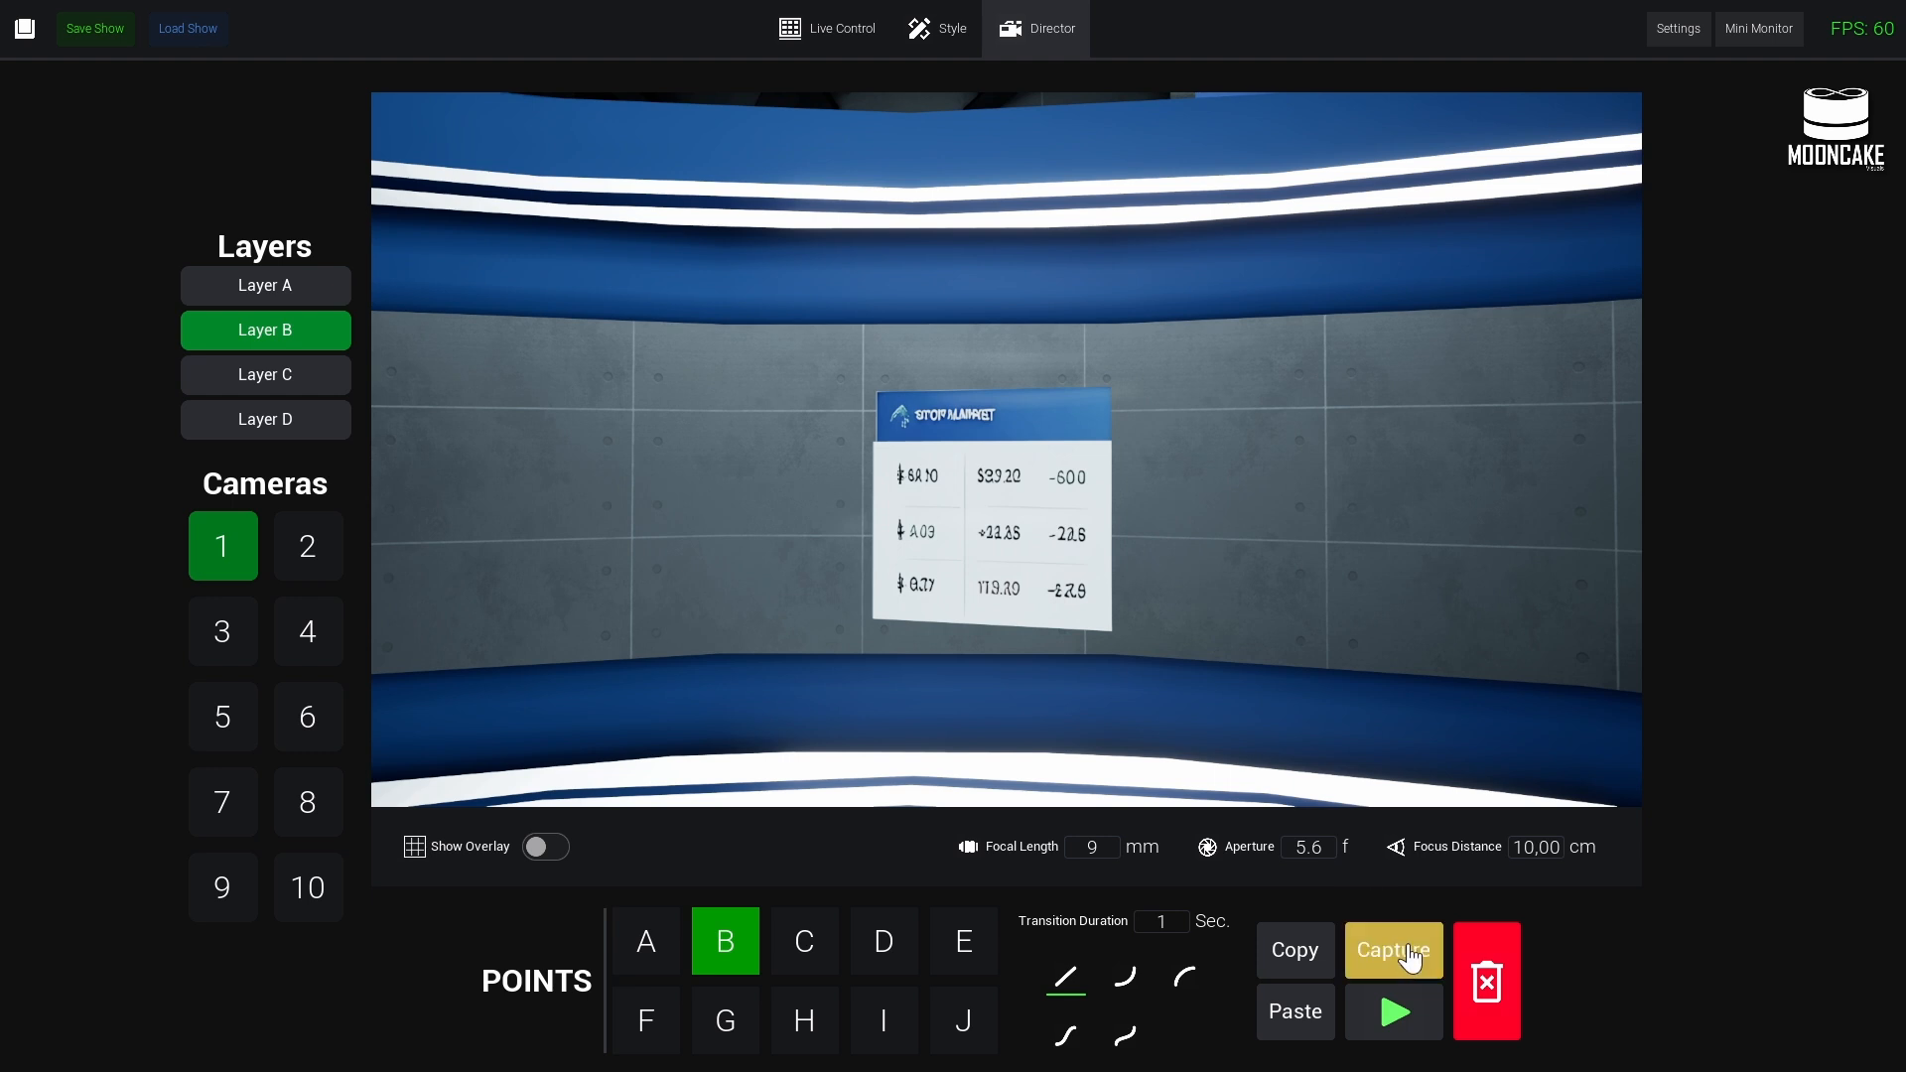
click(1400, 1011)
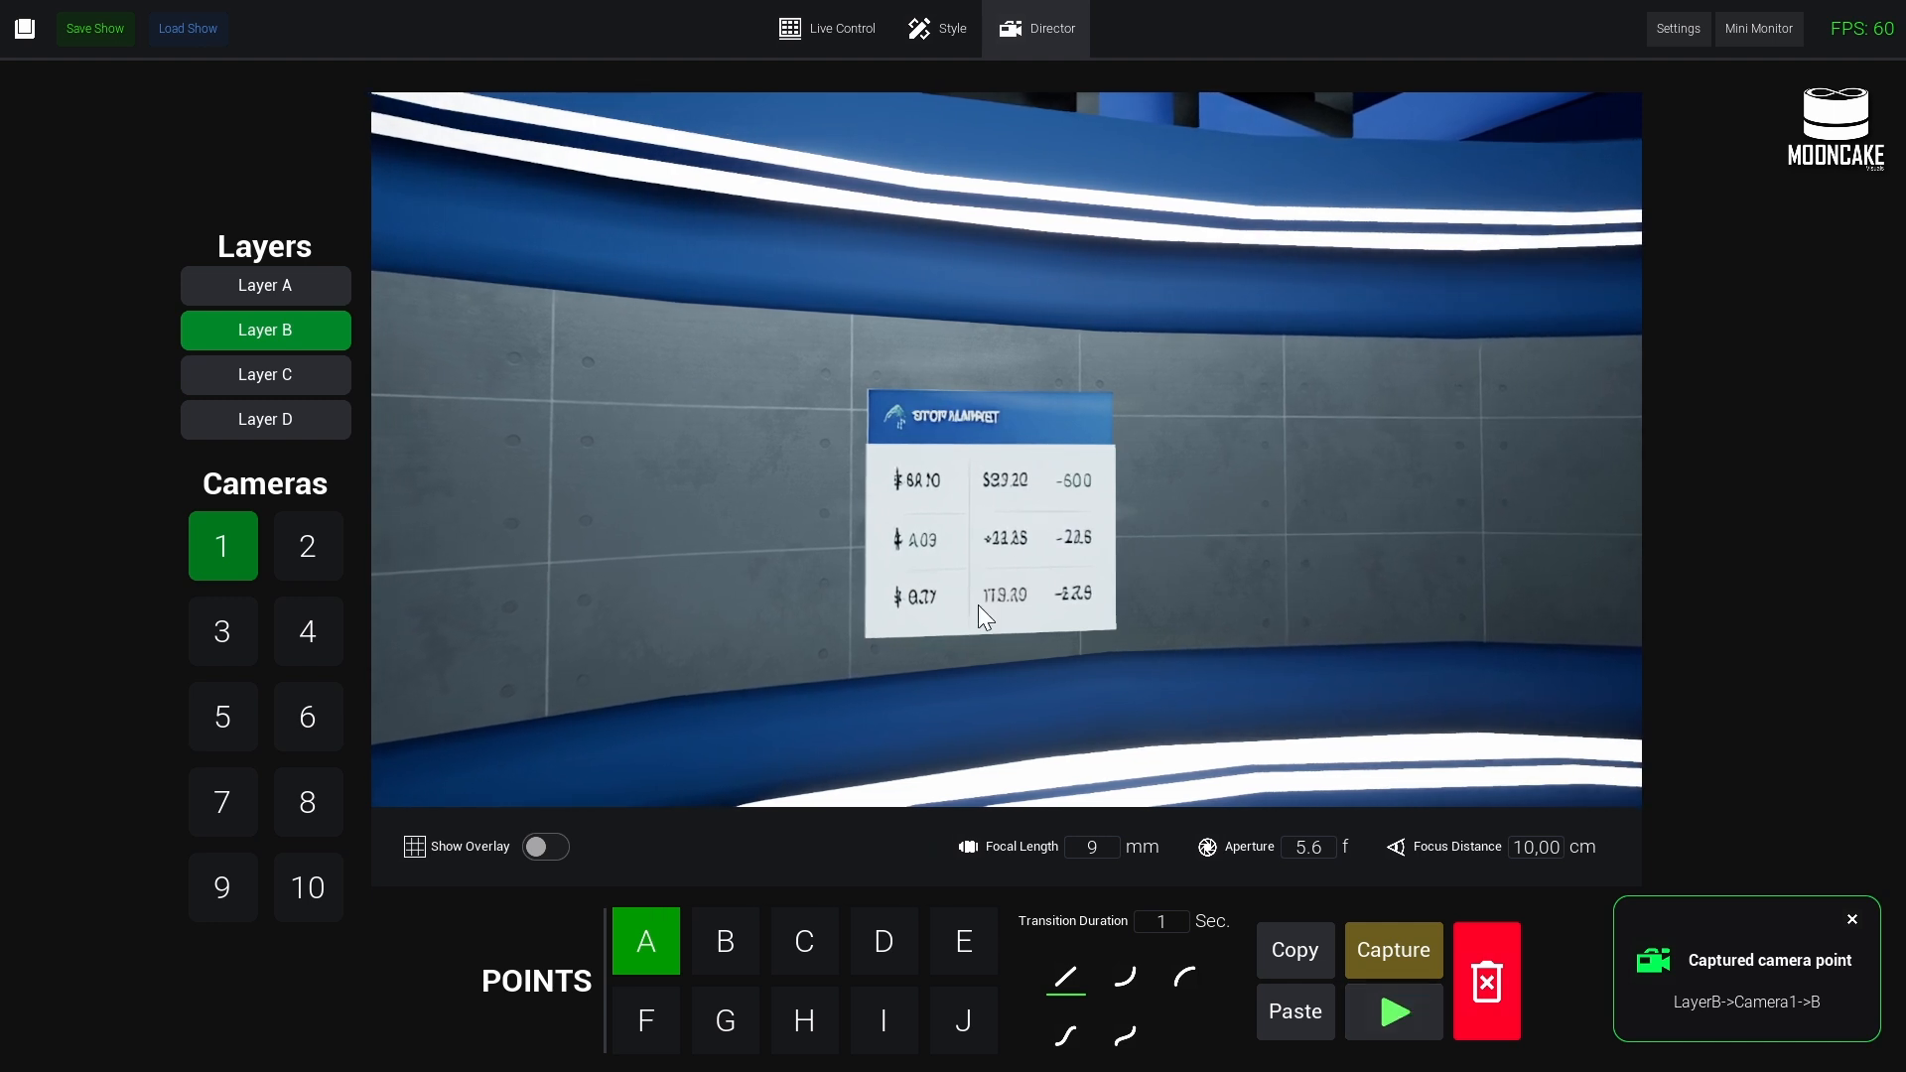
- Copy Layer B camera 1's point B into camera 2's point A, capture point B framed on the talent with a 10-second transition, and play it
click(726, 943)
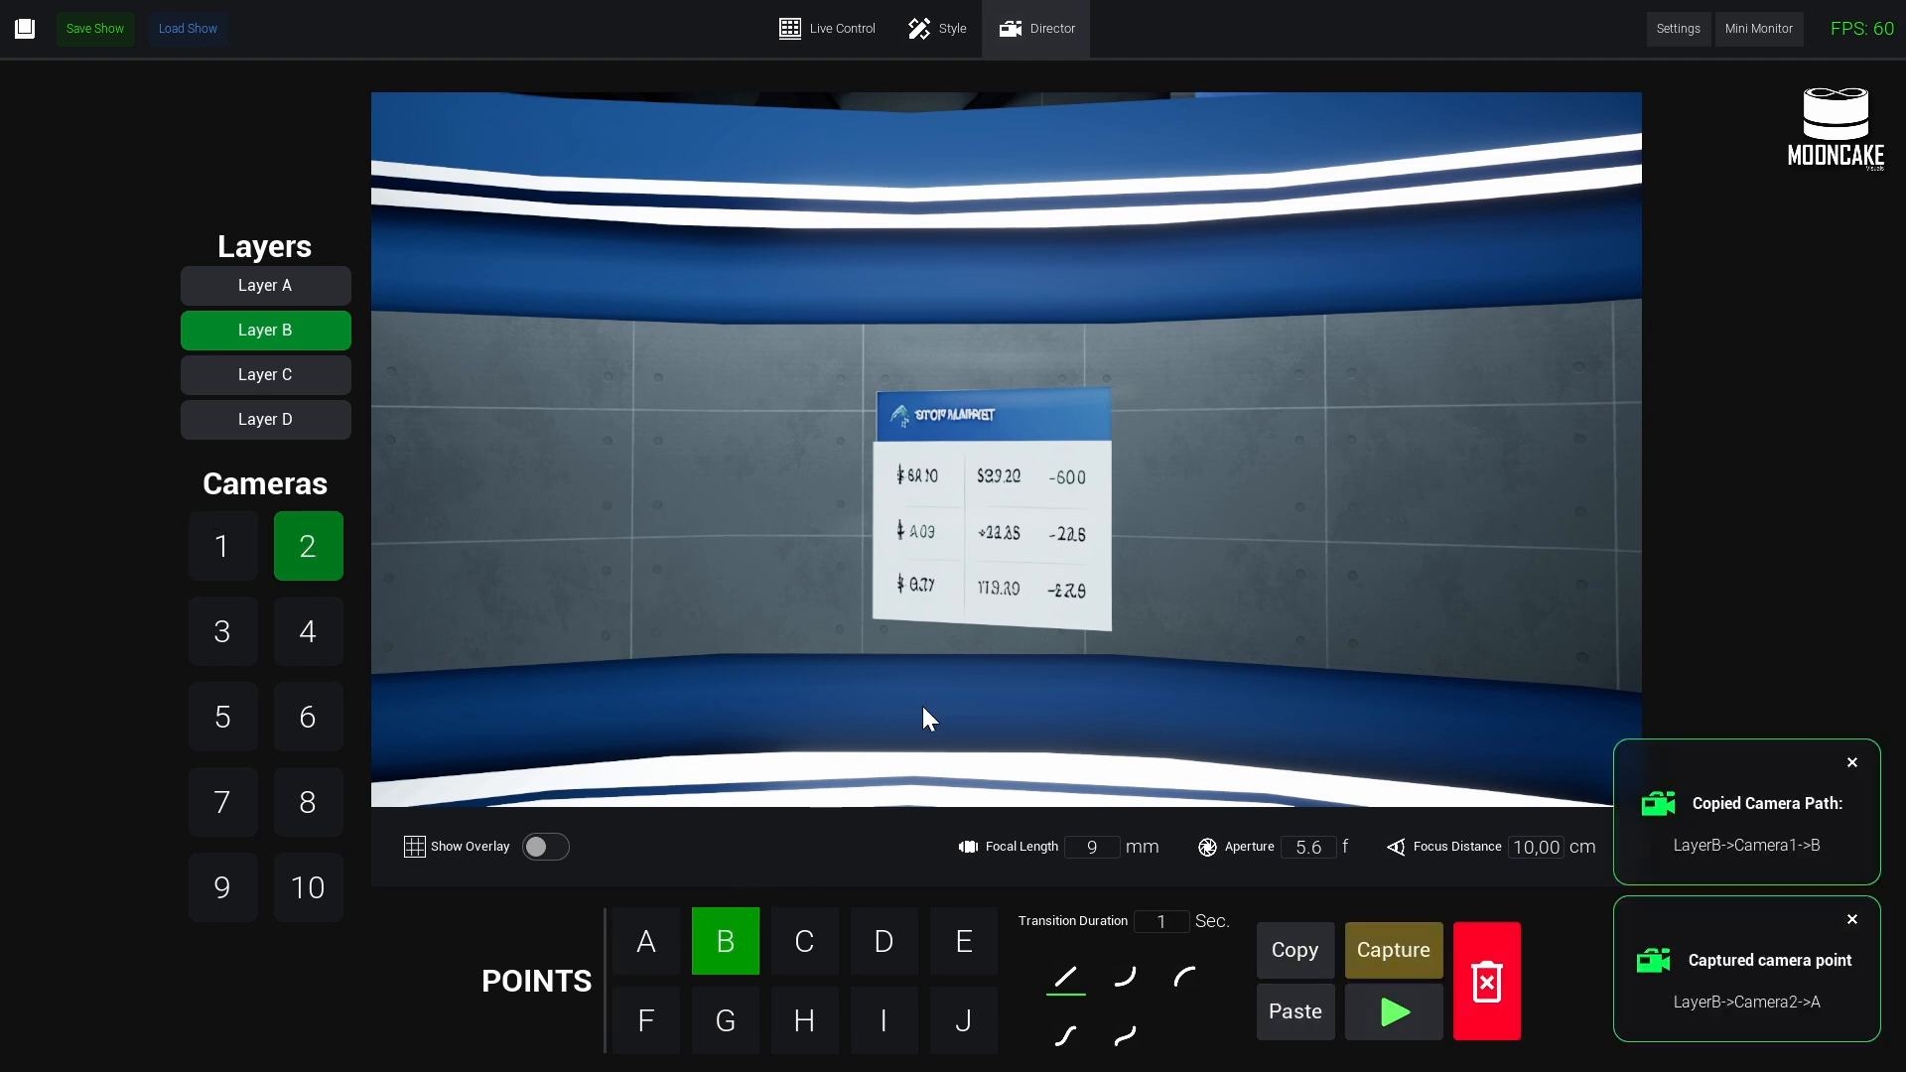
right_drag(836, 711, 1410, 710)
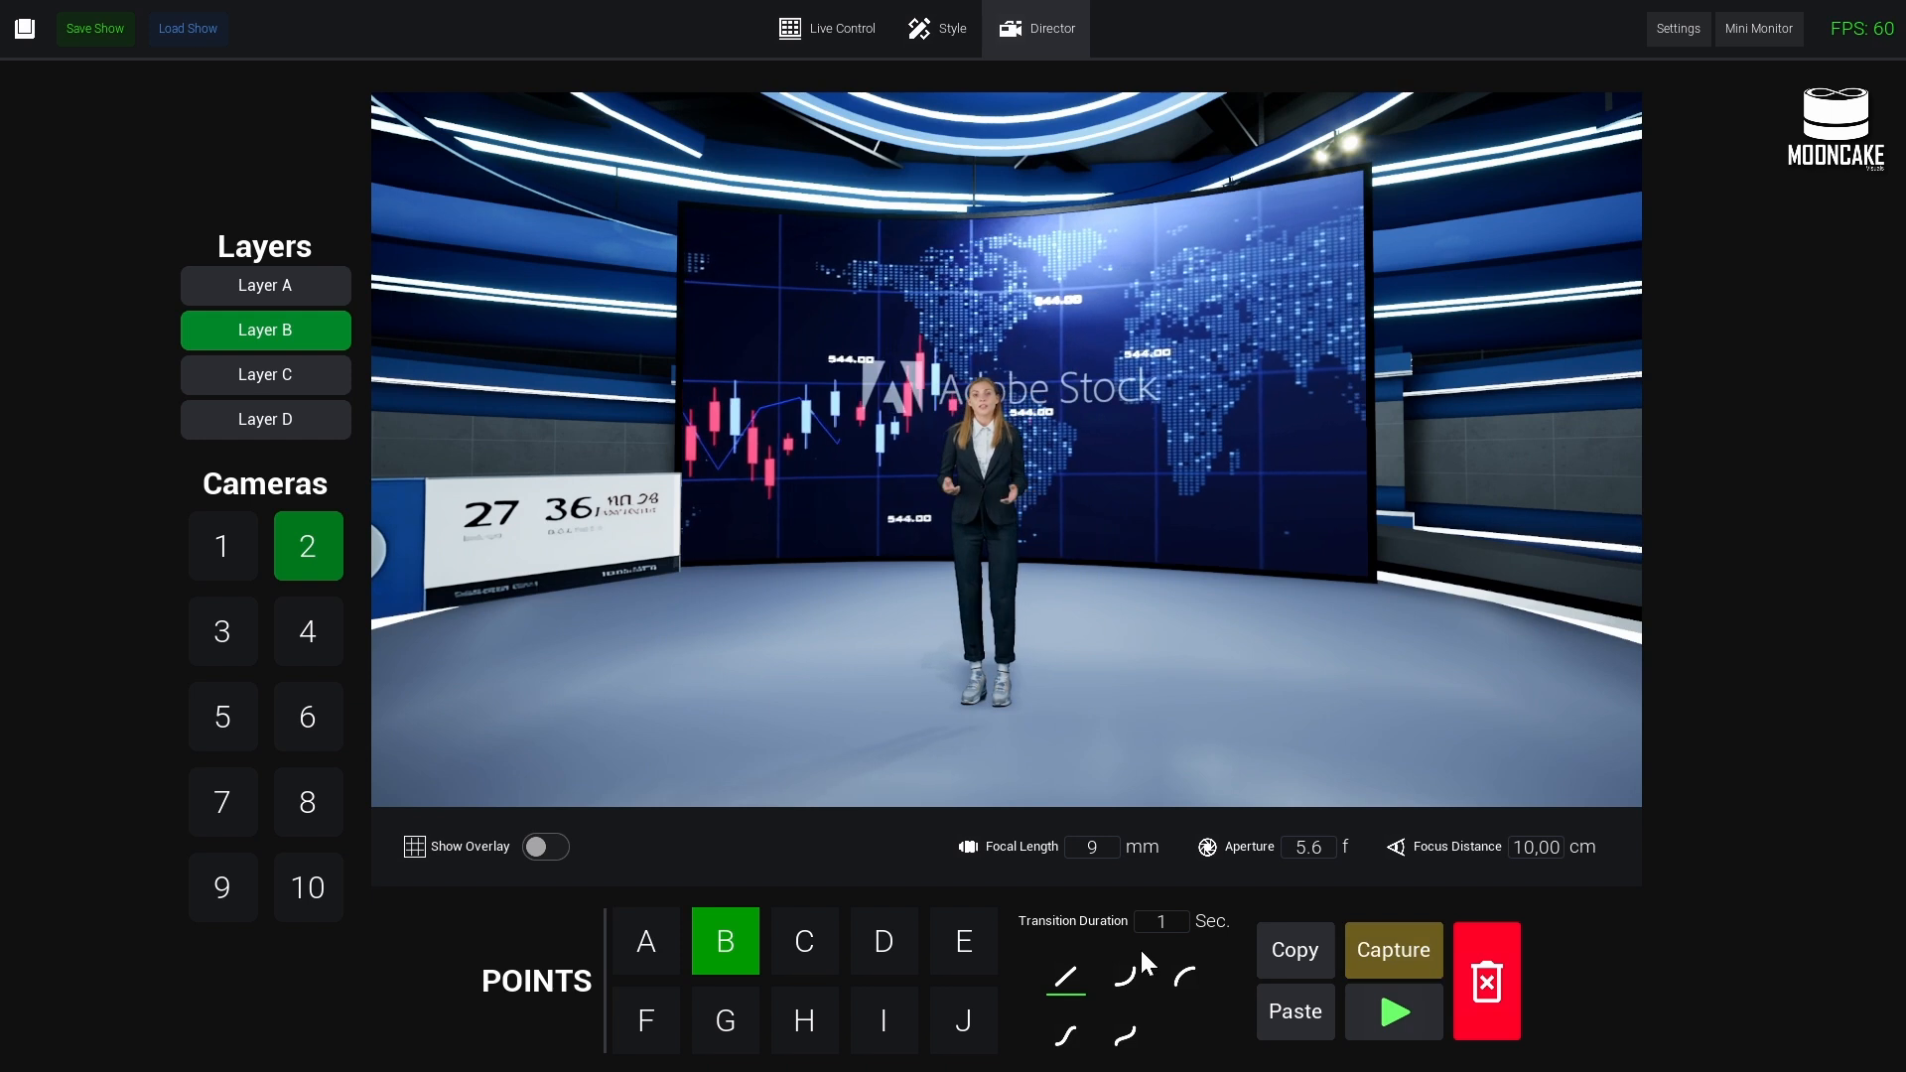
text(0)
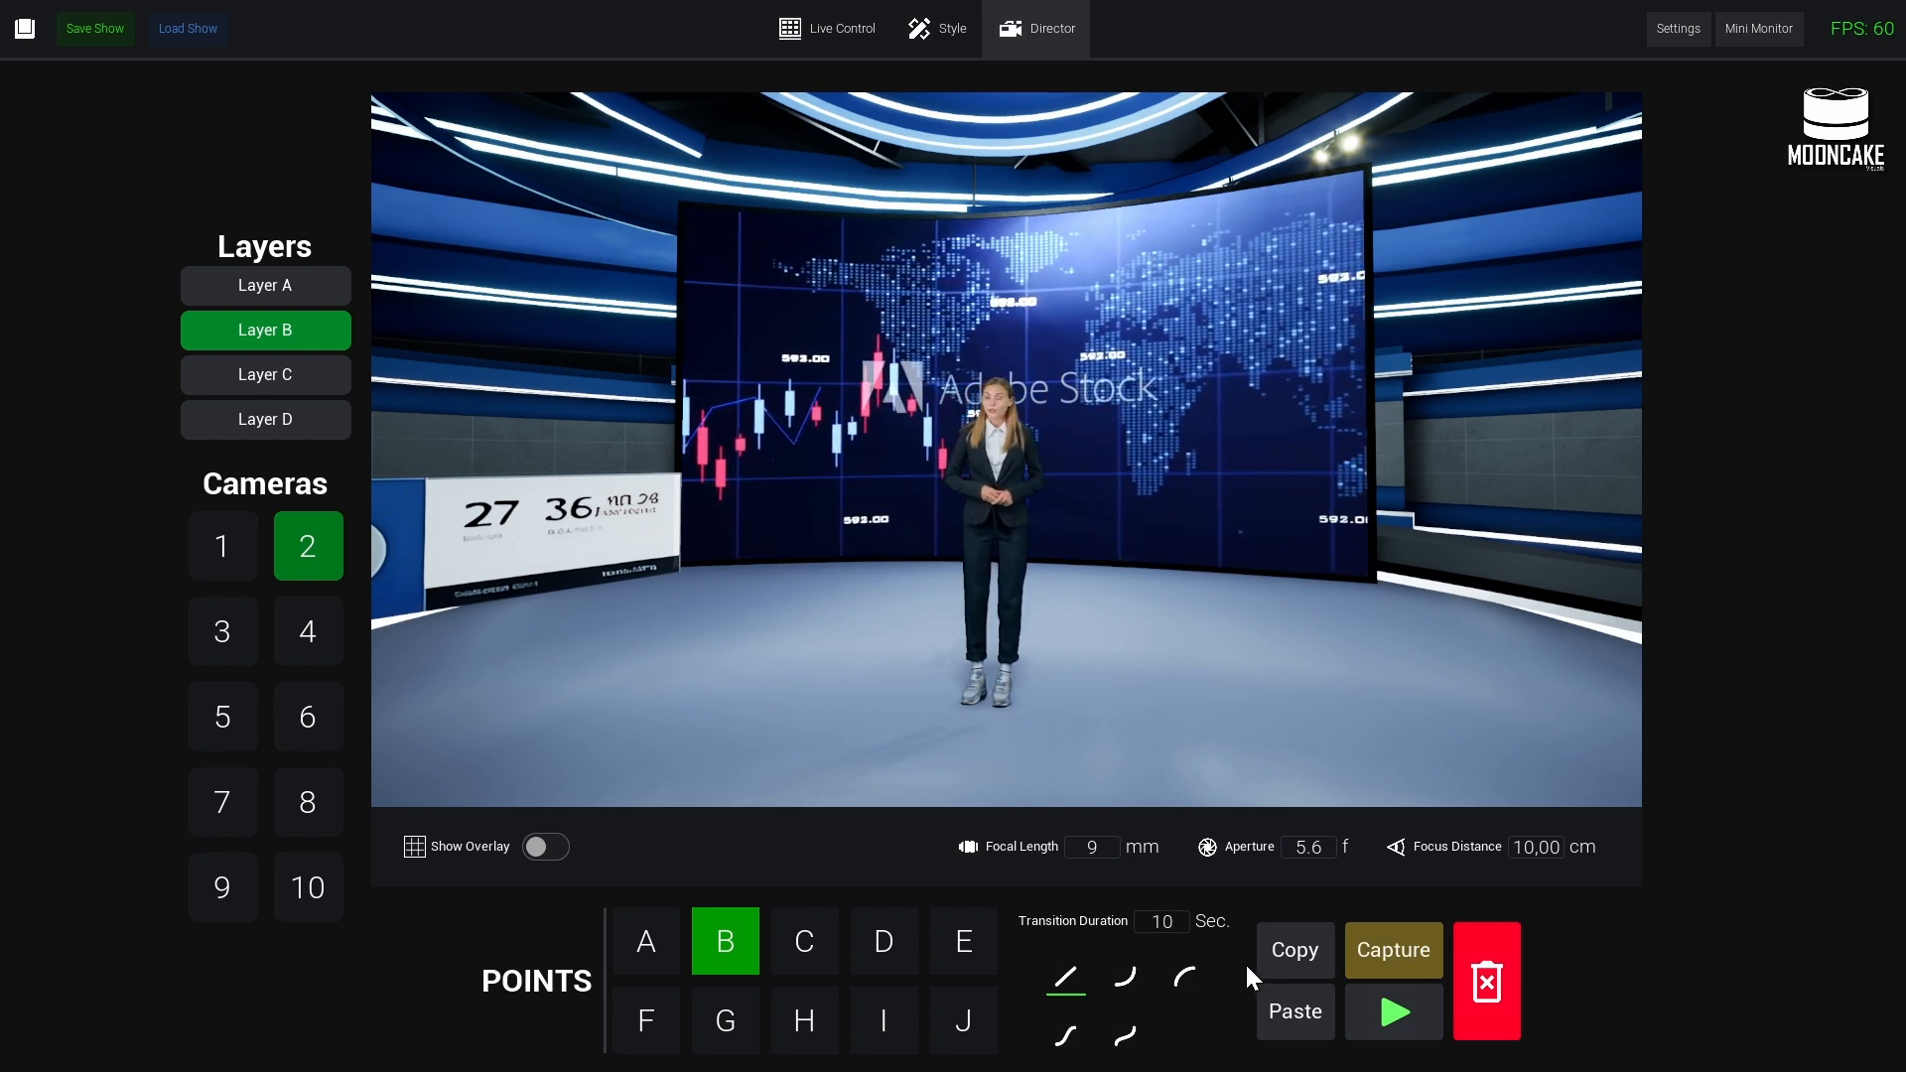
click(1398, 952)
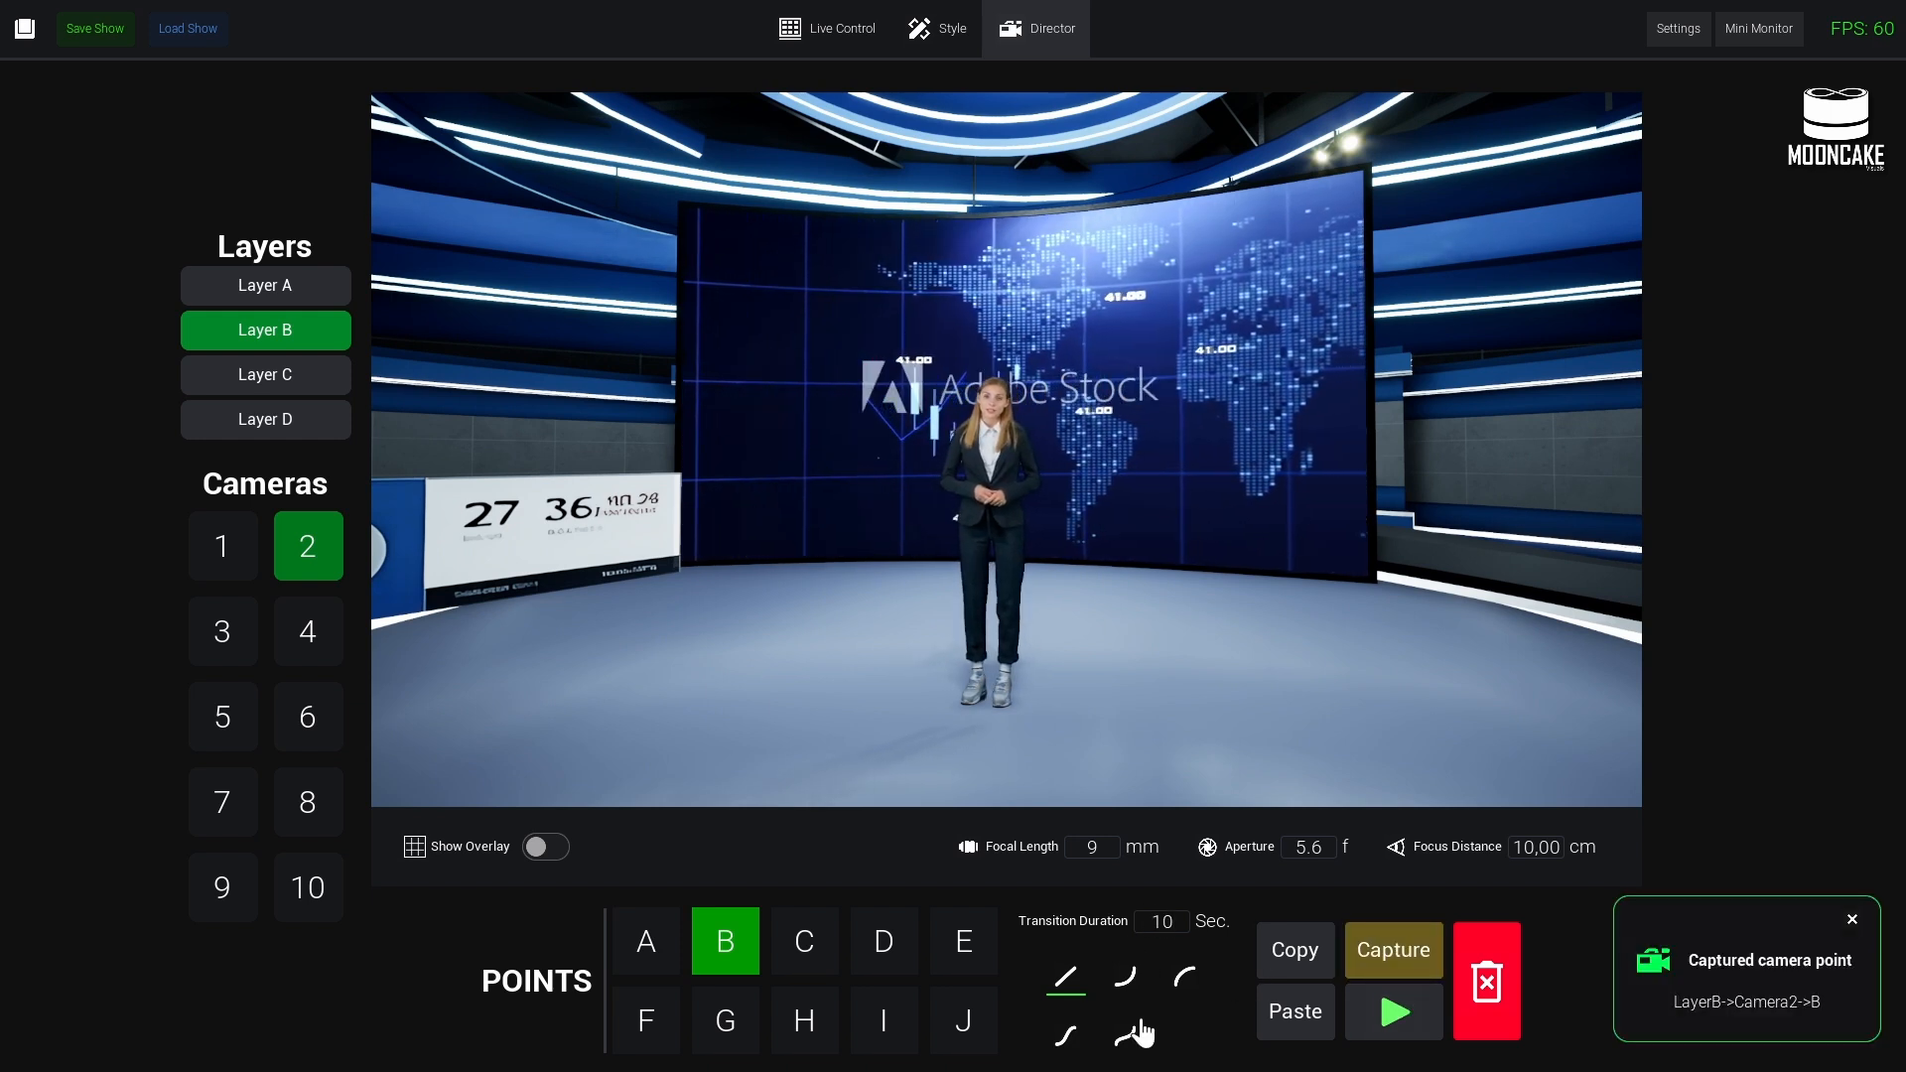
click(1391, 953)
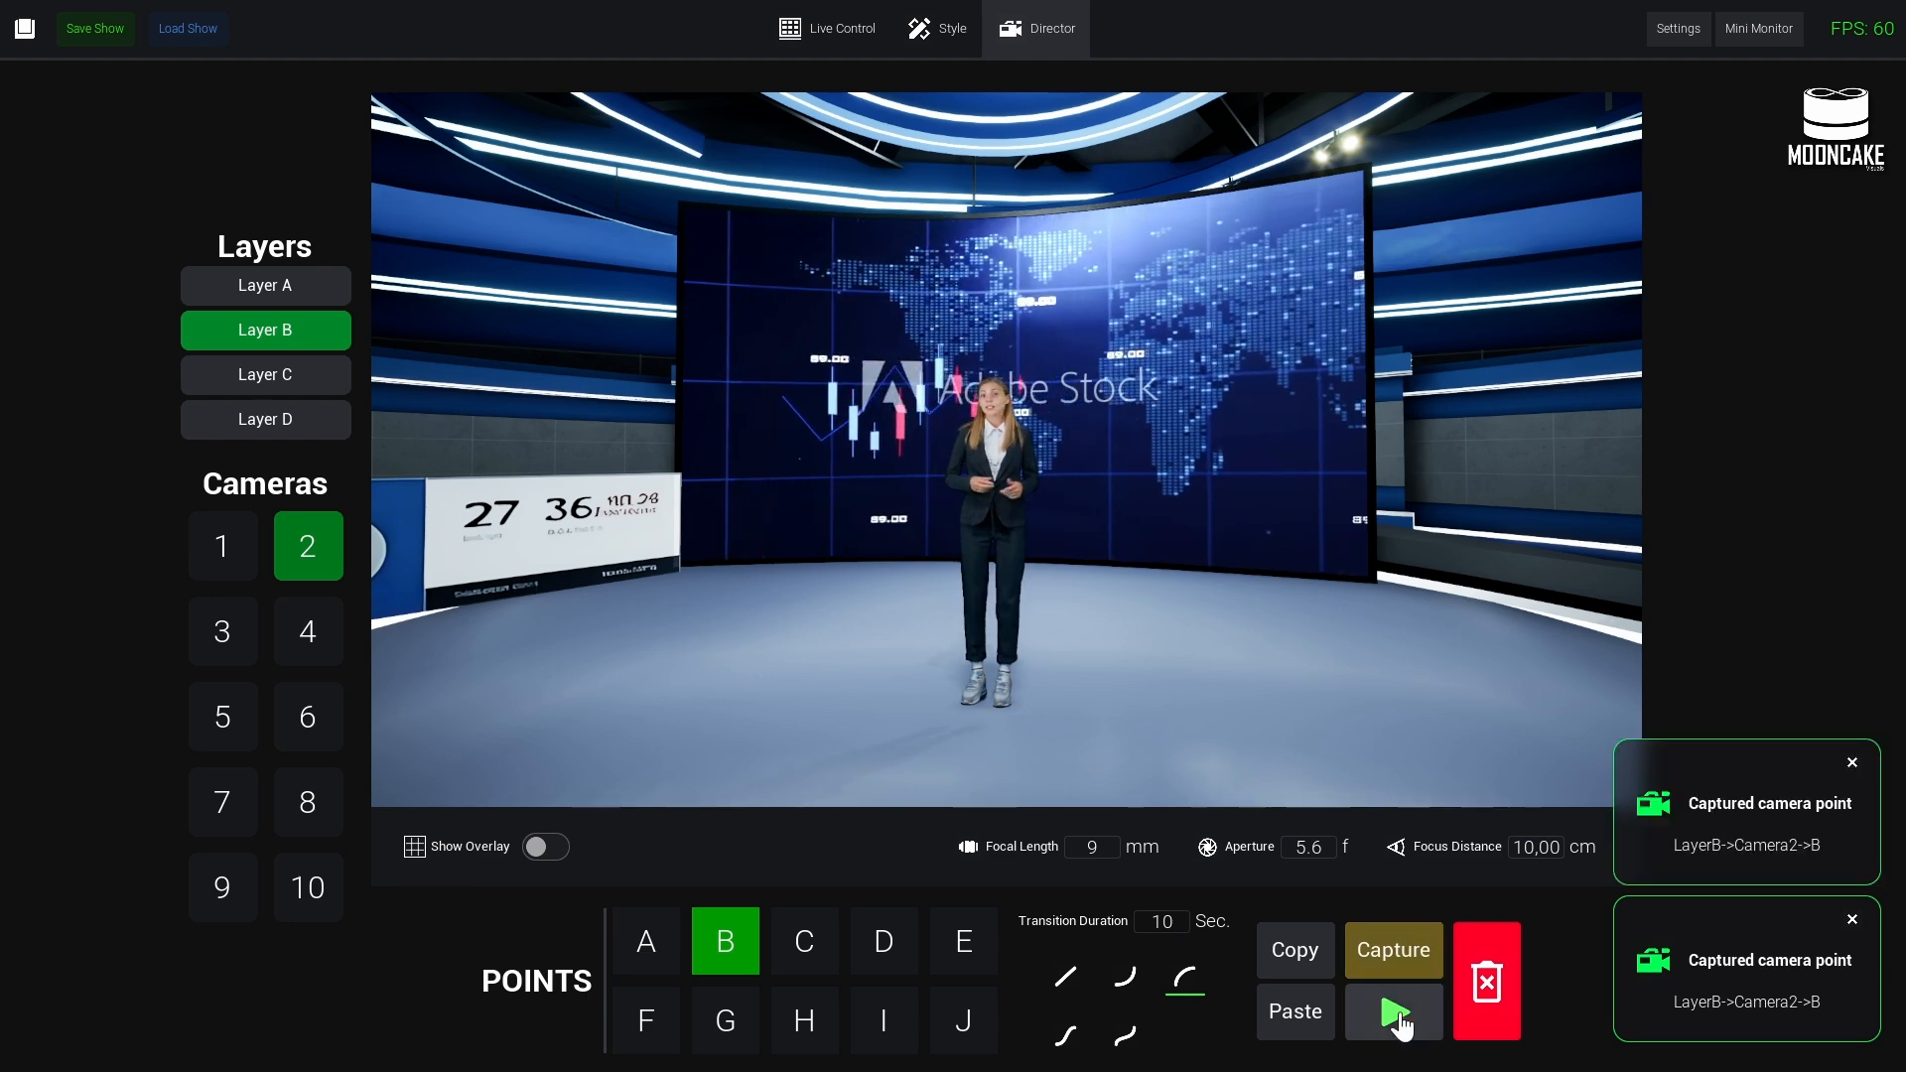
click(1396, 1013)
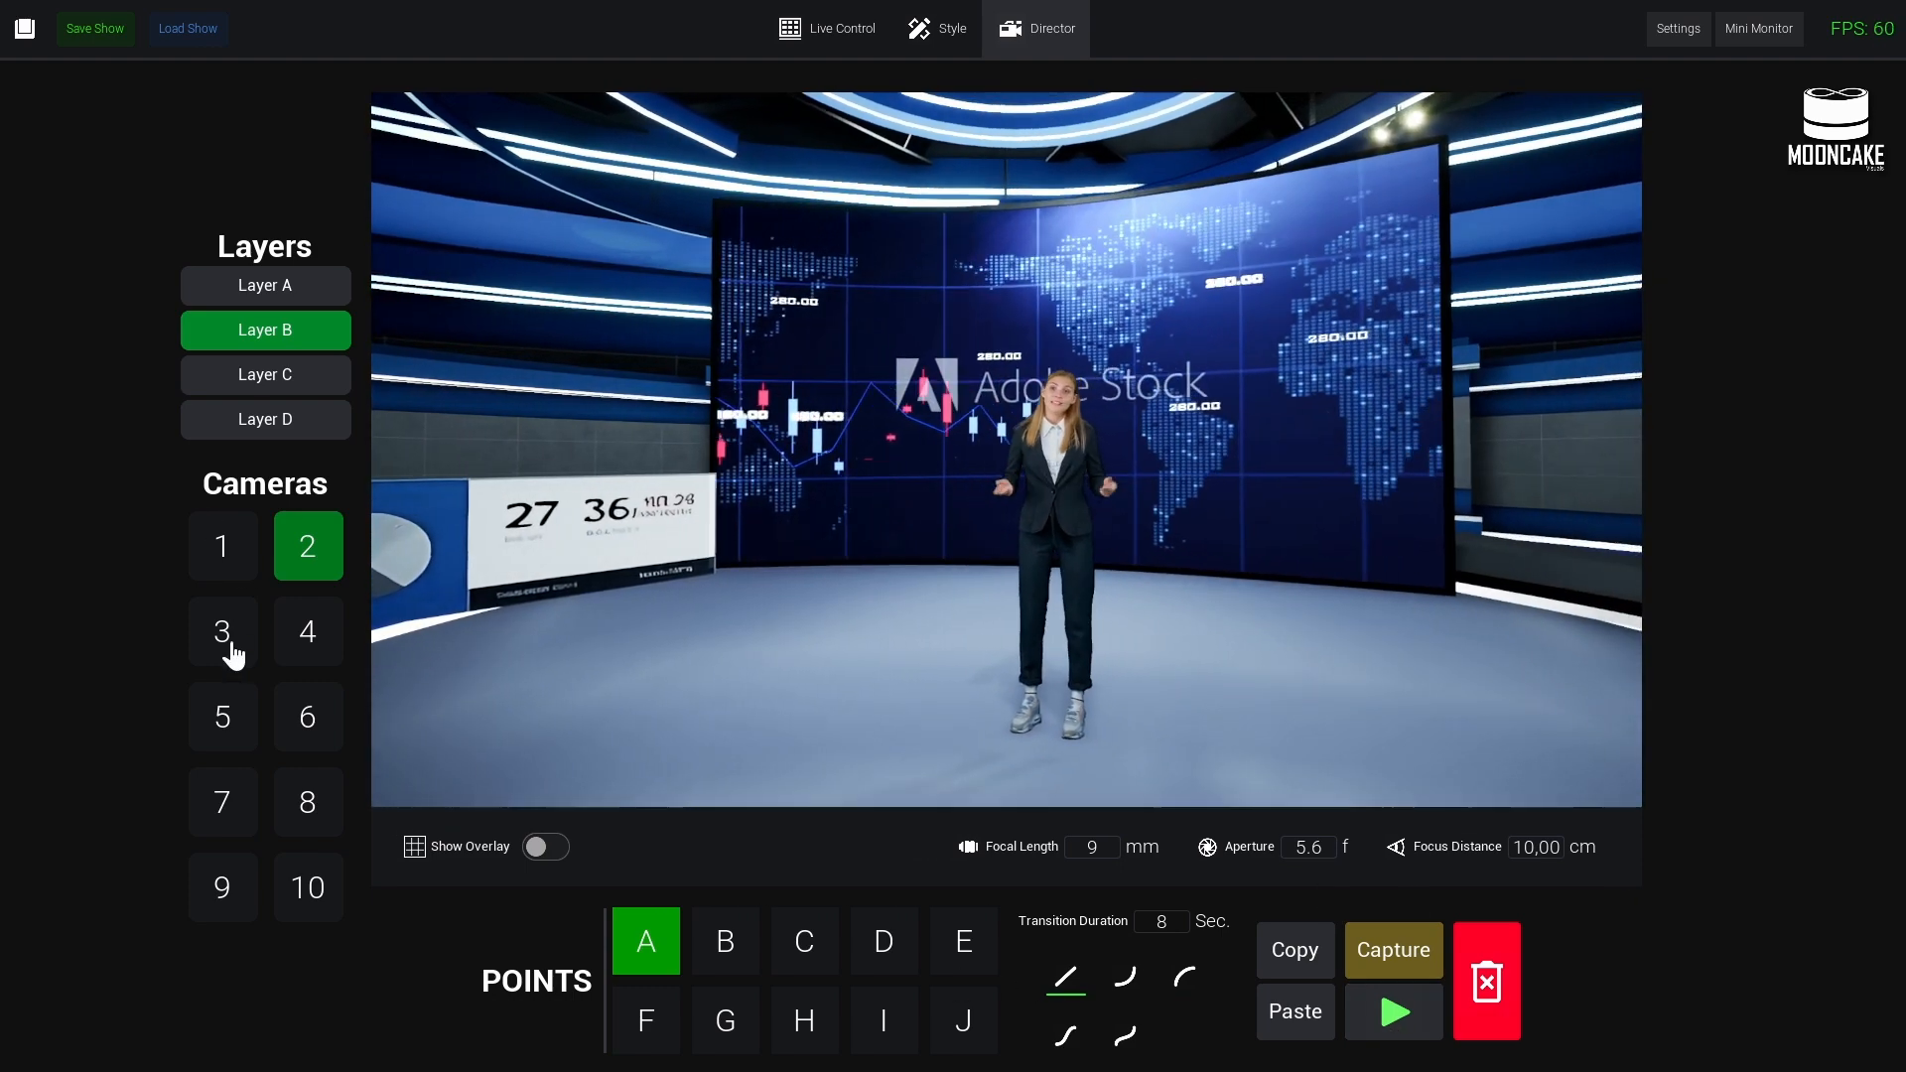
- Capture Layer B camera 3's point A as a 22 mm talent close-up and point B as a wider shot with a 25-second transition, and play the move
click(227, 636)
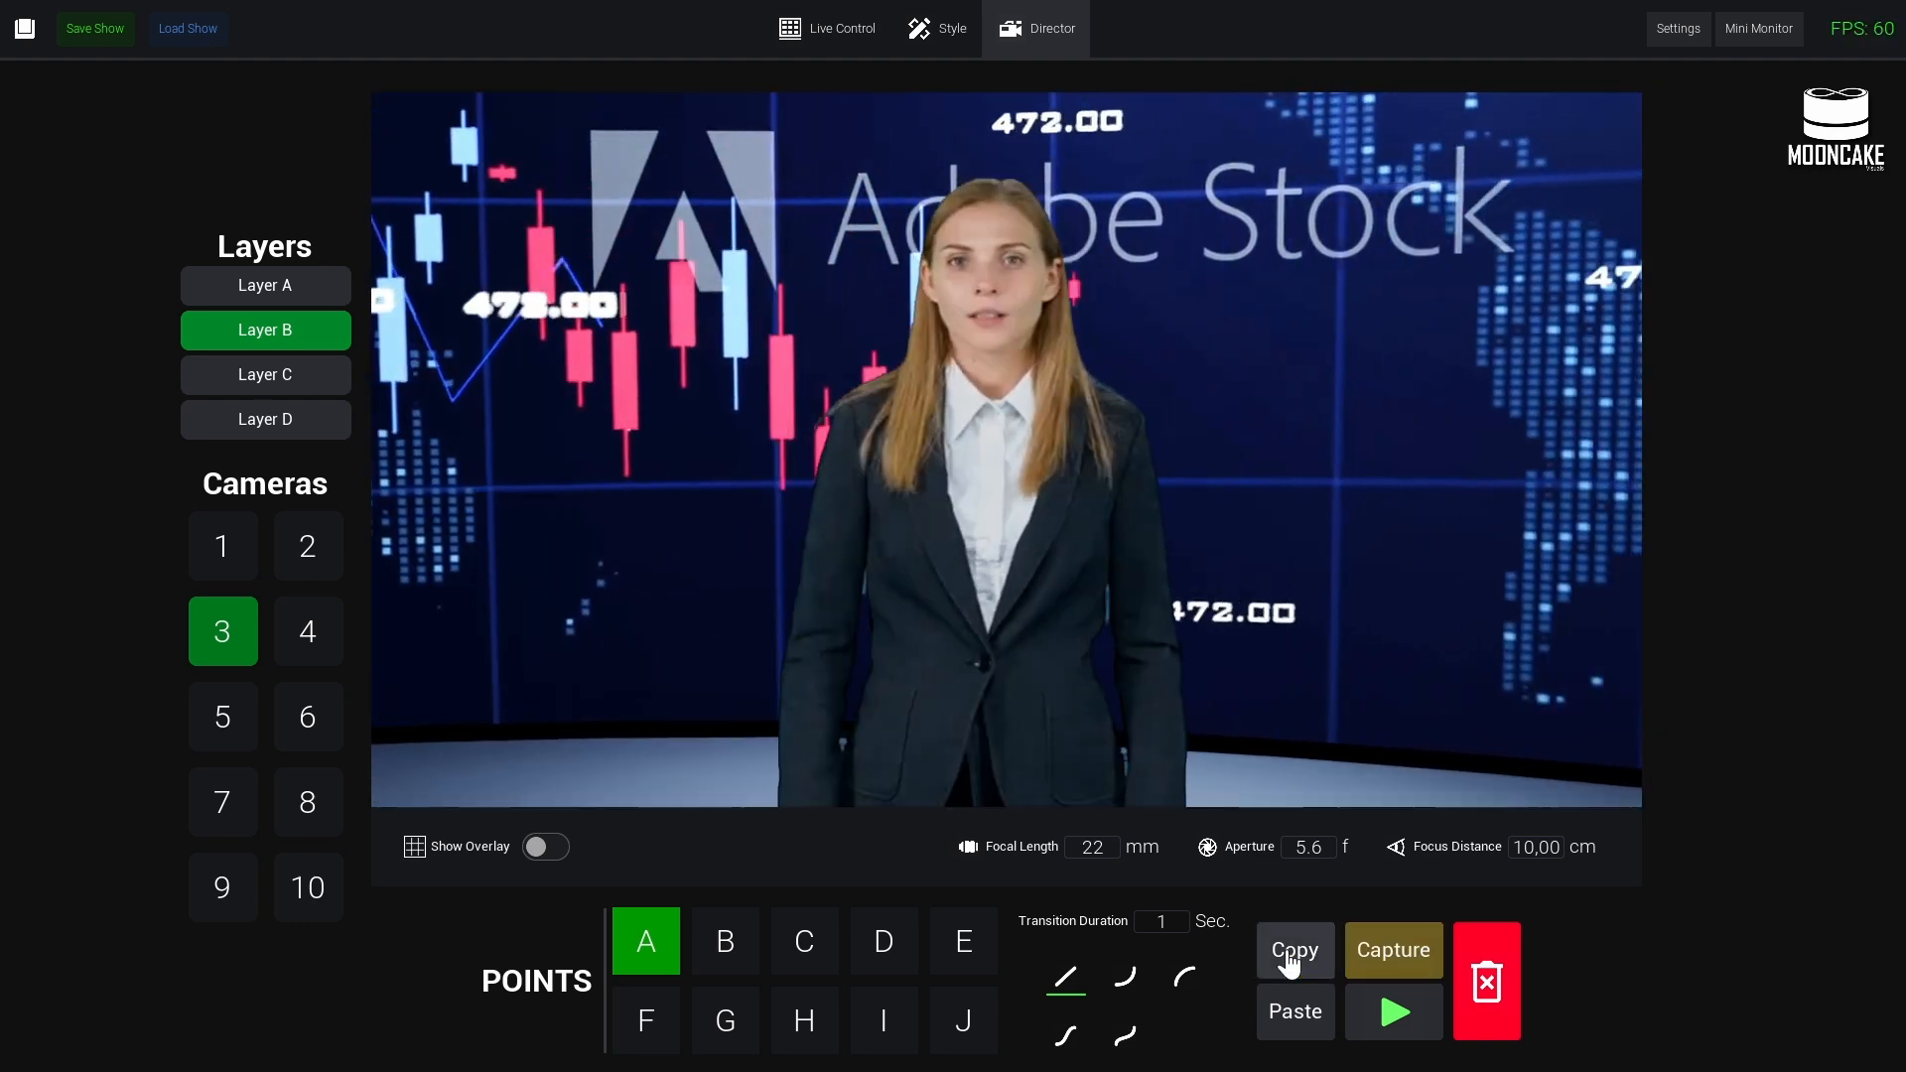
click(1352, 953)
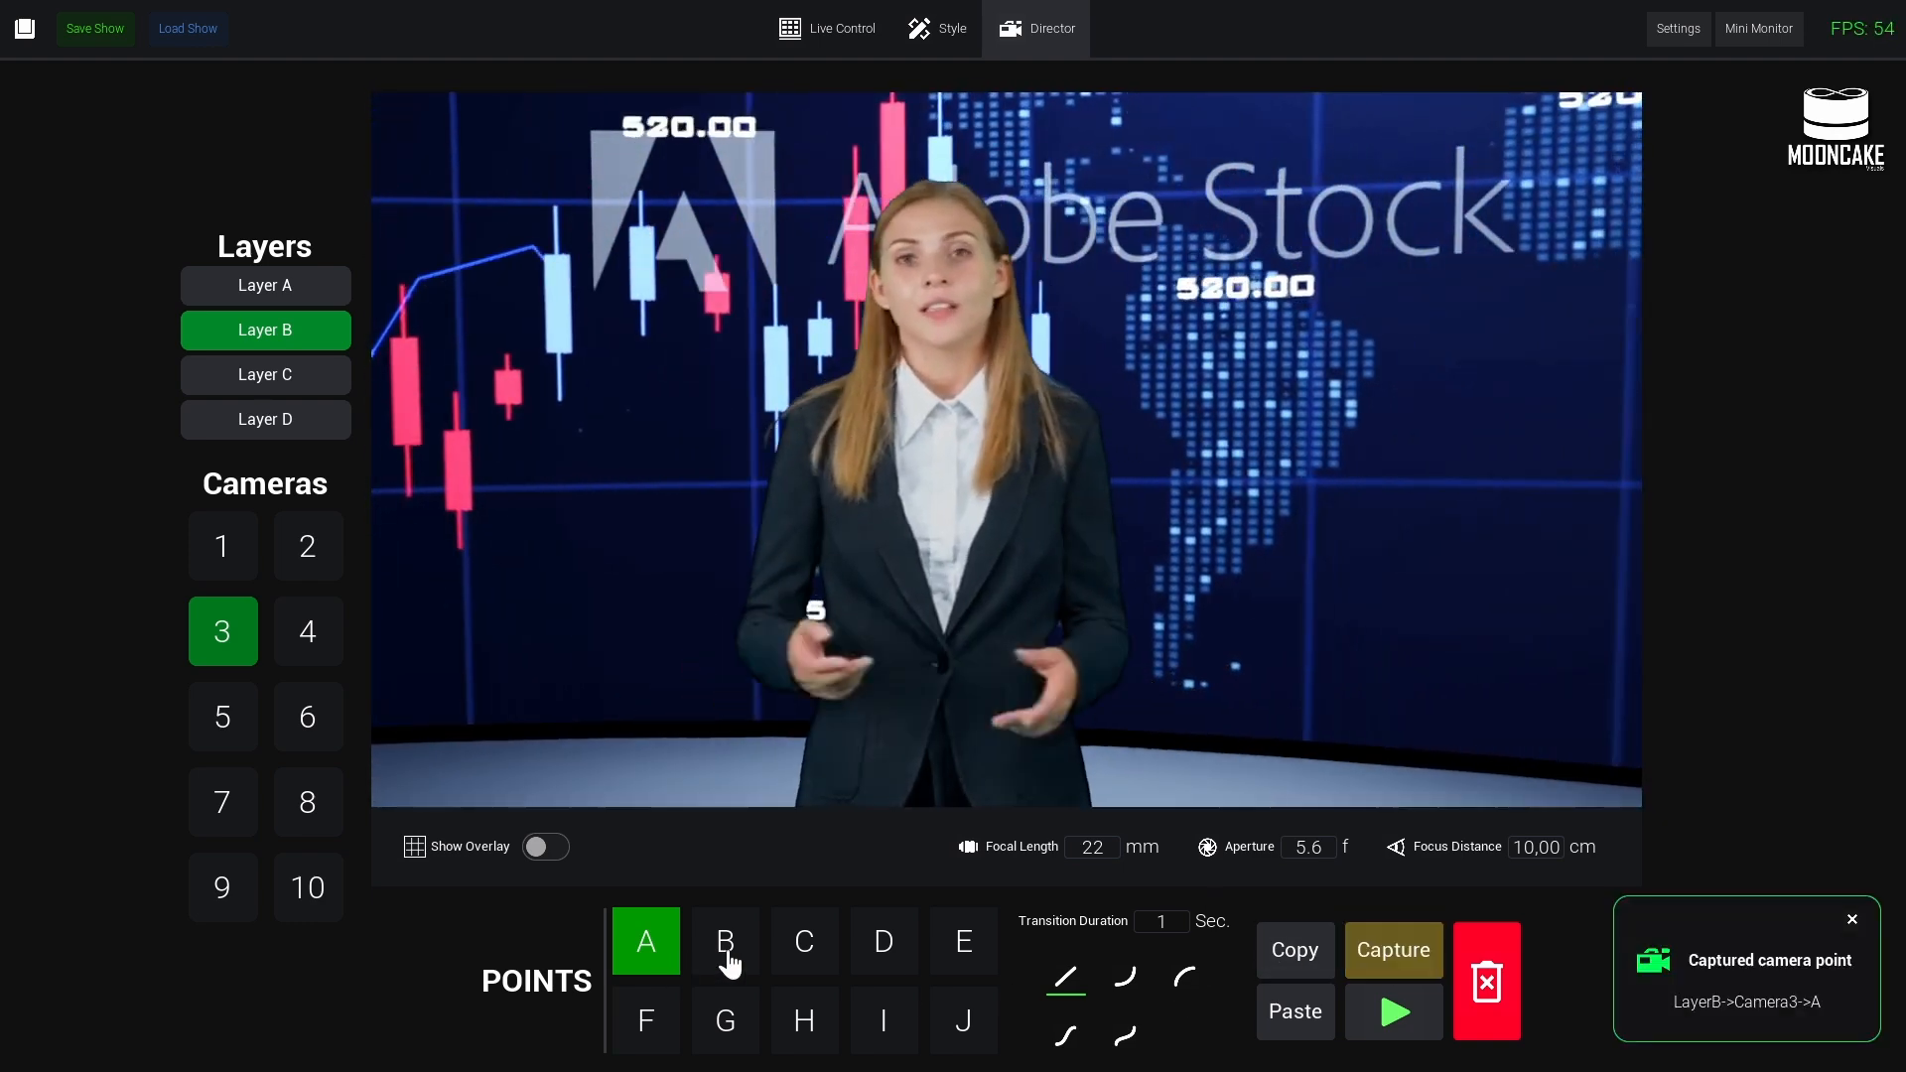
click(724, 959)
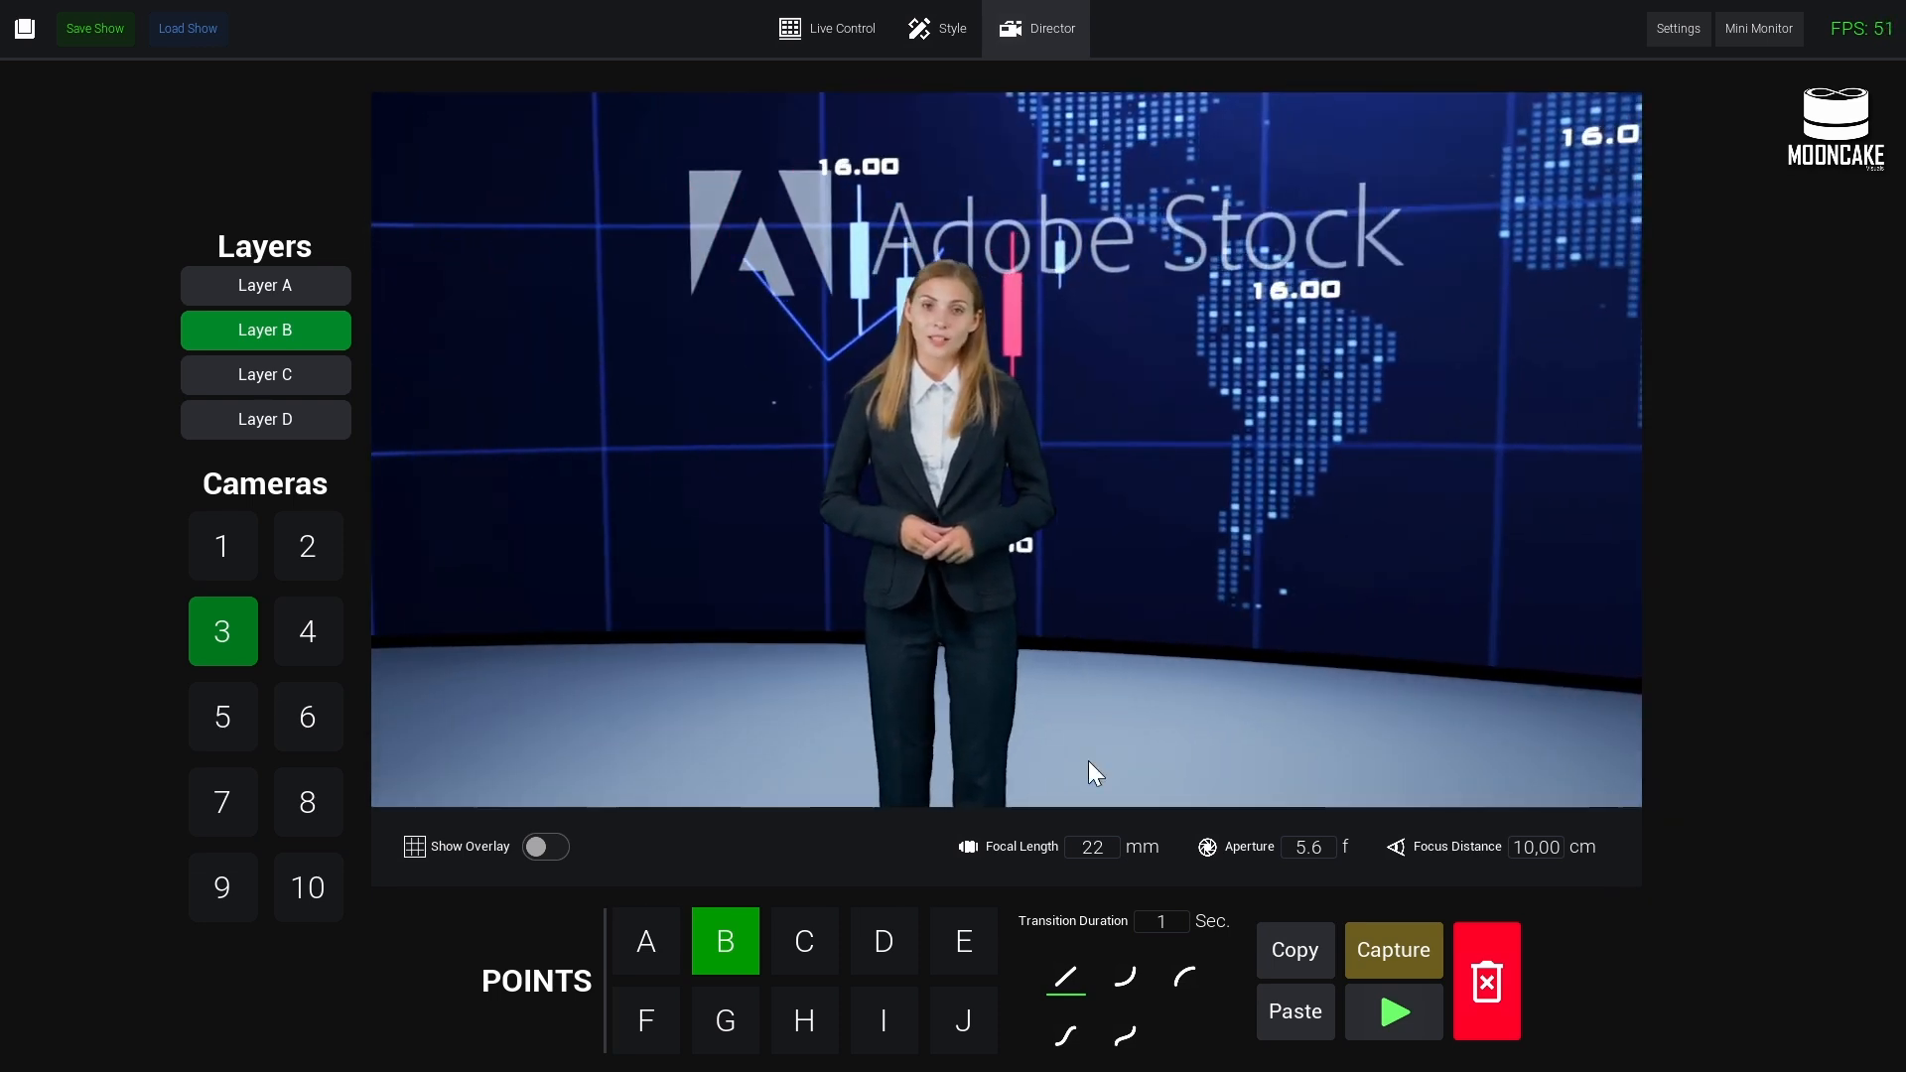
double_click(1169, 920)
text(25)
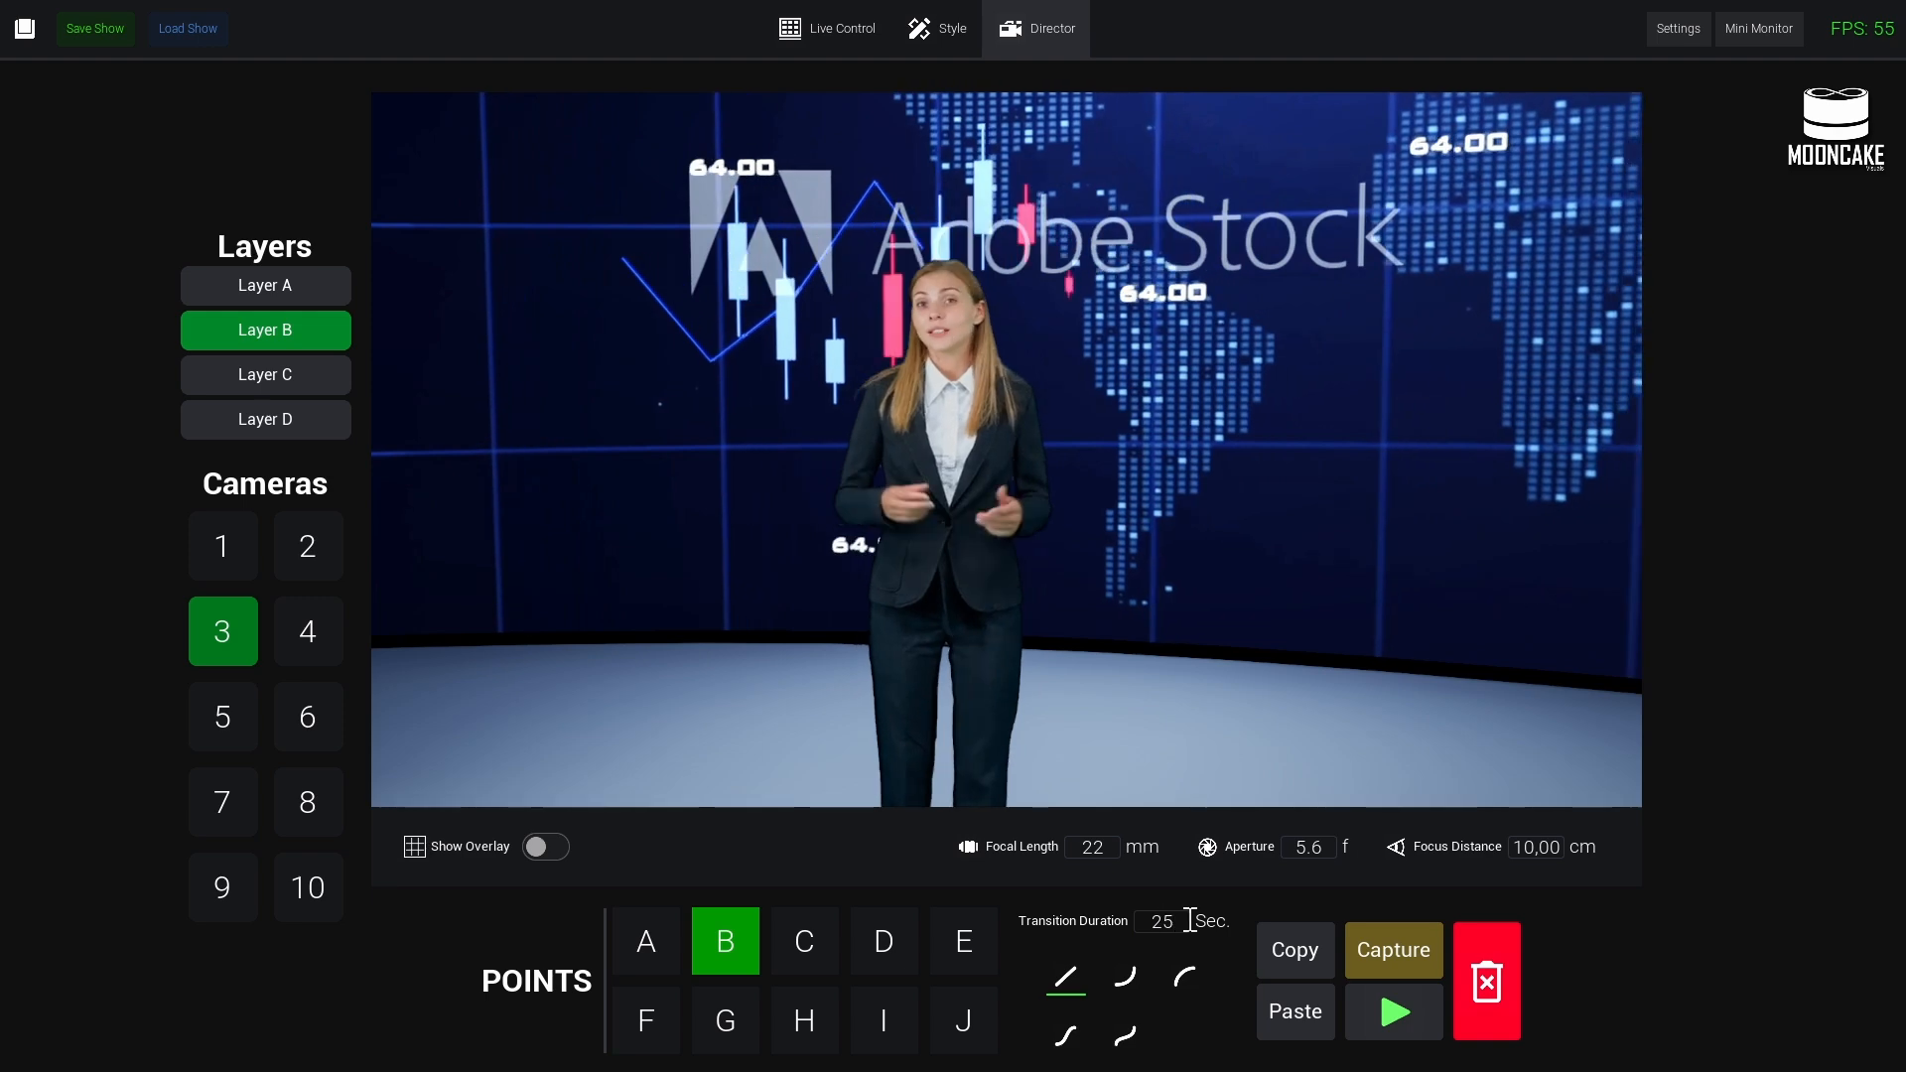
click(1375, 953)
click(1398, 1013)
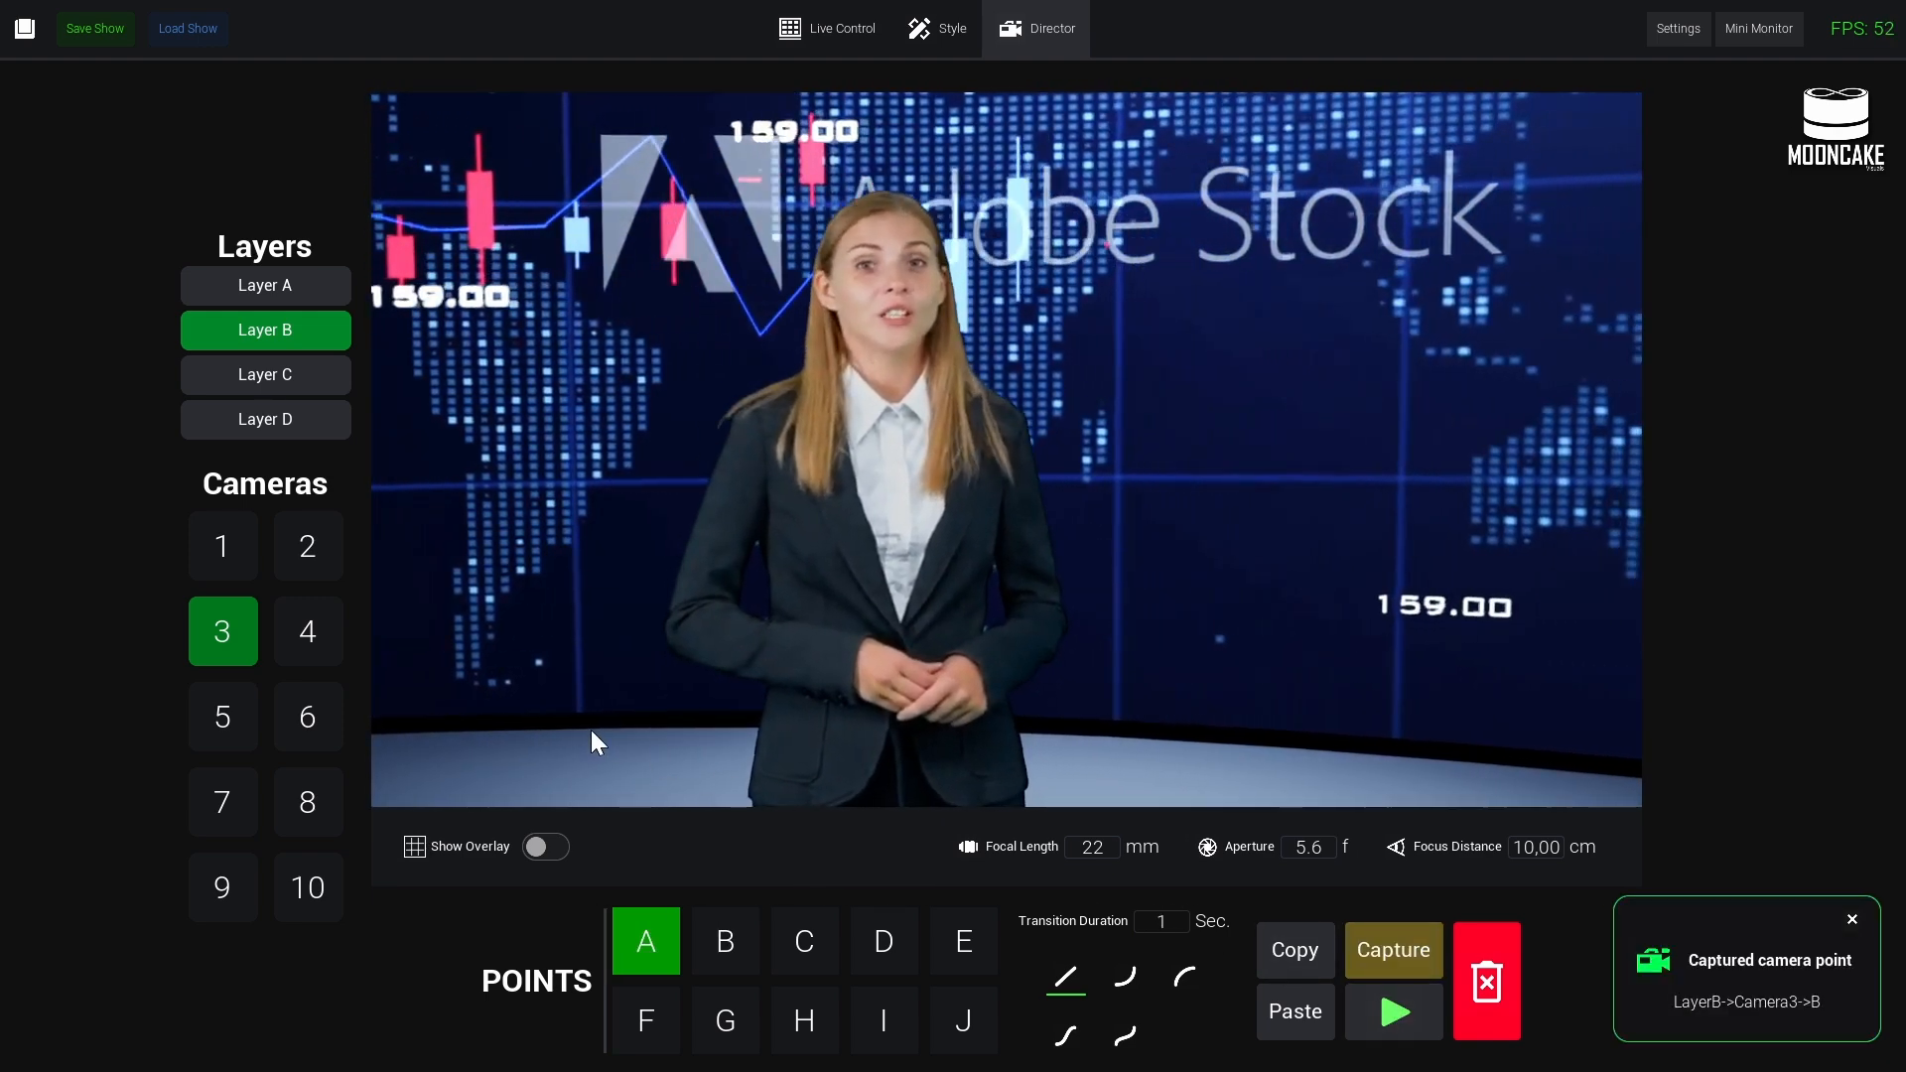
- Capture points A, B and C of Layer B's camera 4 as 14 mm wide shots of the talent, with 12 seconds for point C, and play them
click(310, 644)
click(717, 949)
click(657, 948)
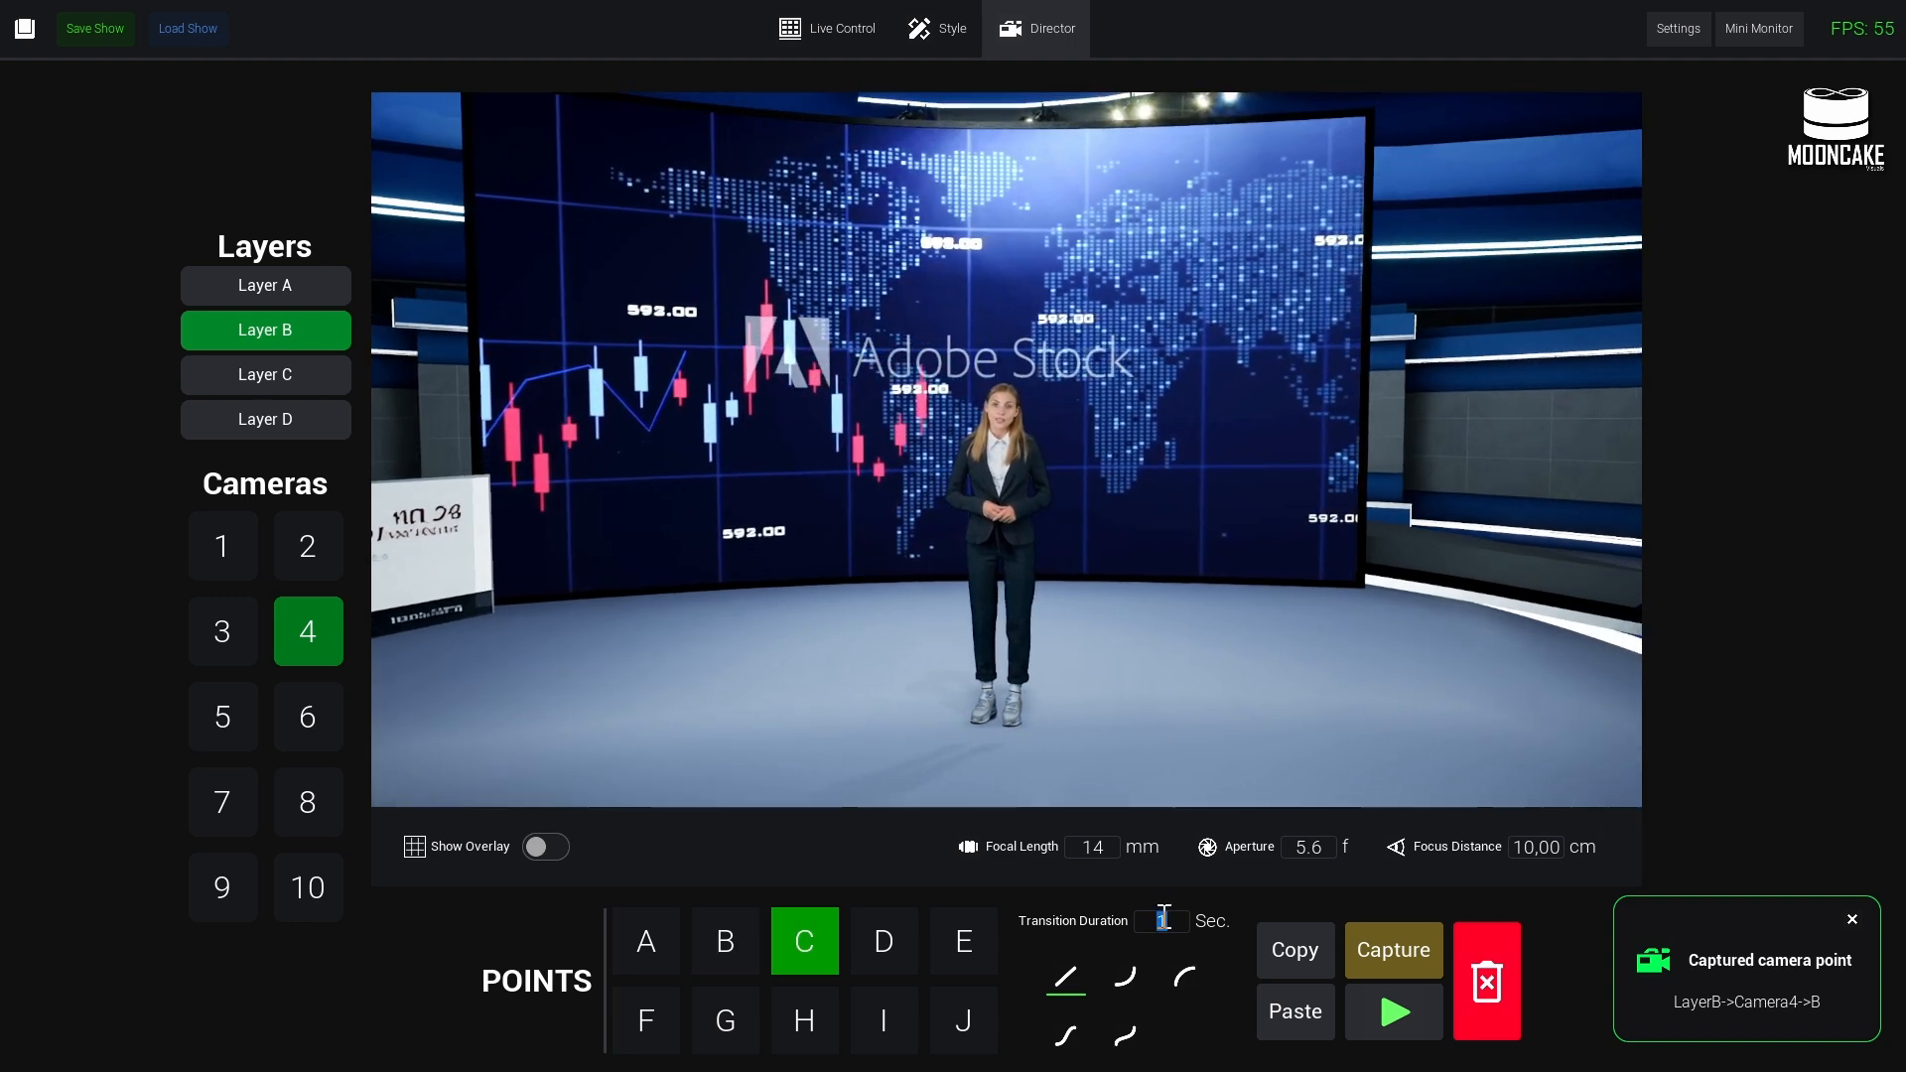
click(1395, 1013)
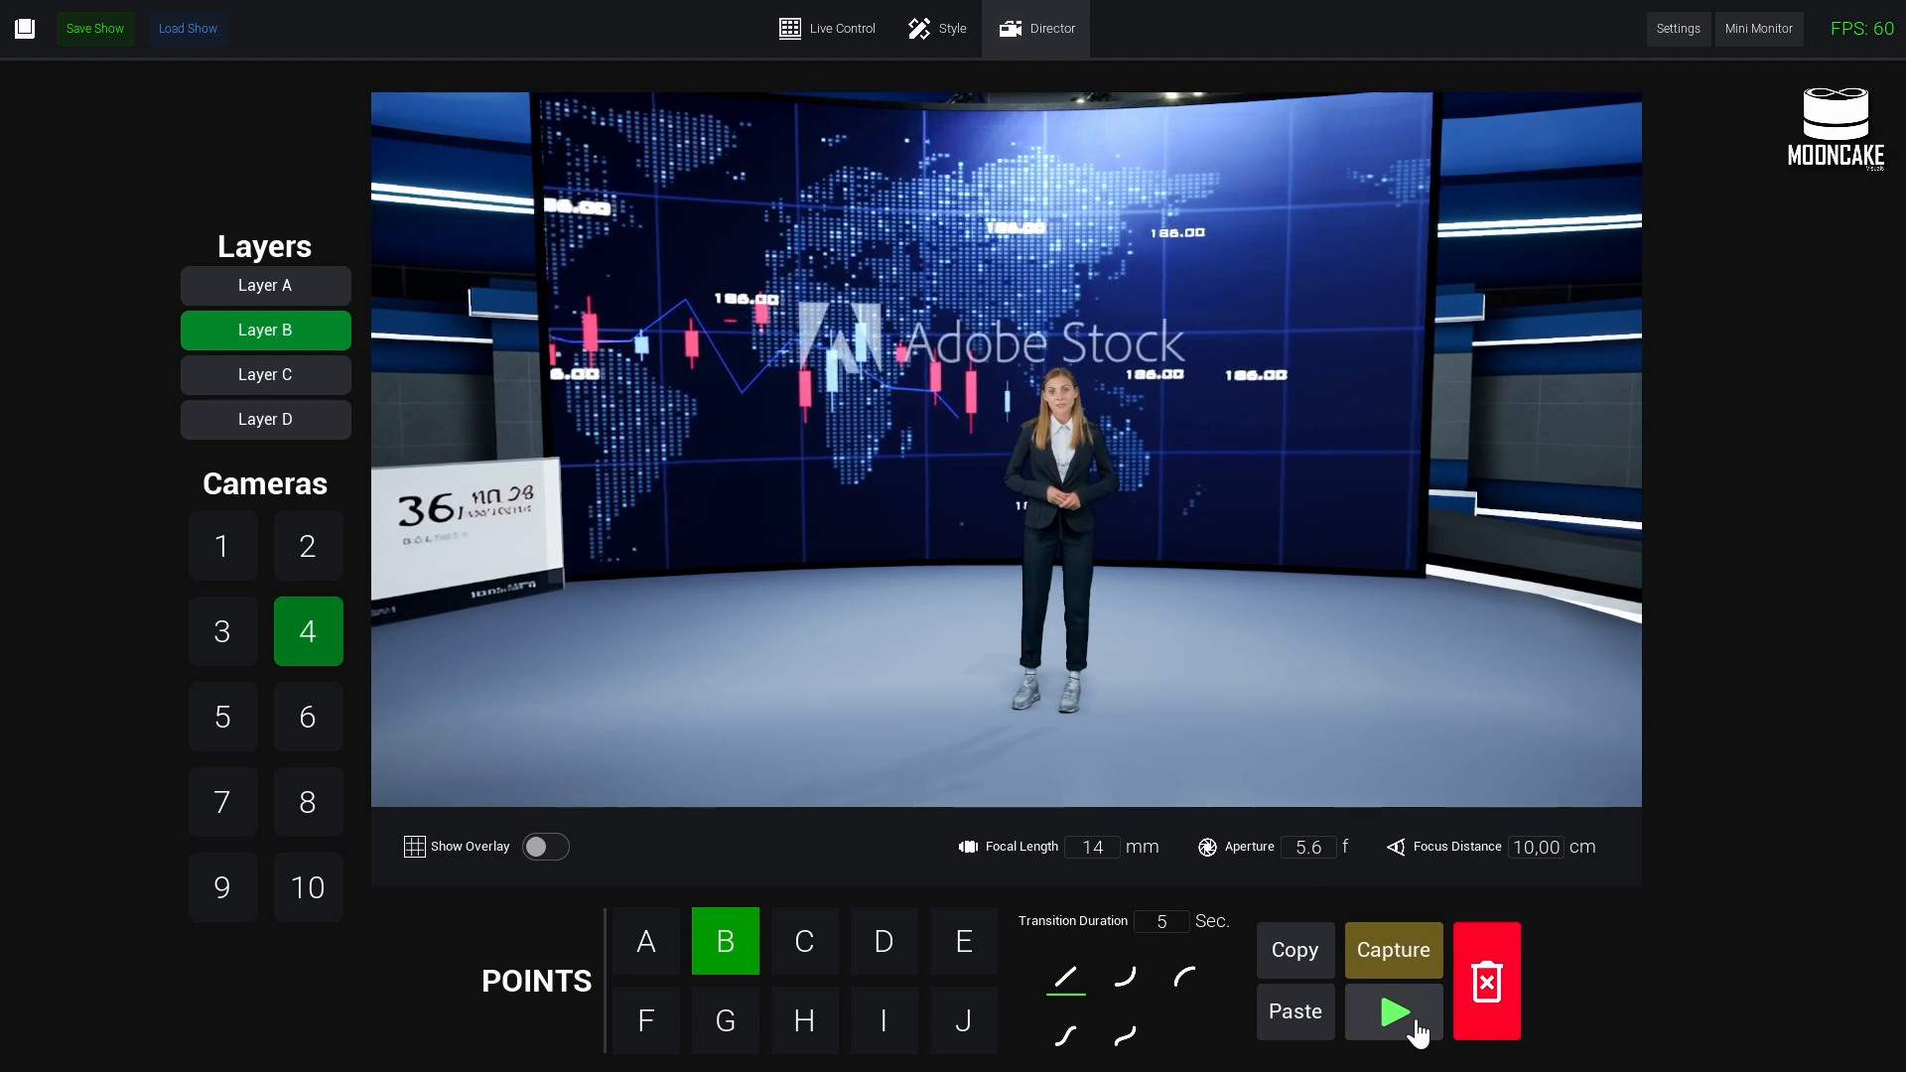
- Reframe the wide talent shot from camera 4's point C and capture it as point D with a 5-second transition
click(807, 953)
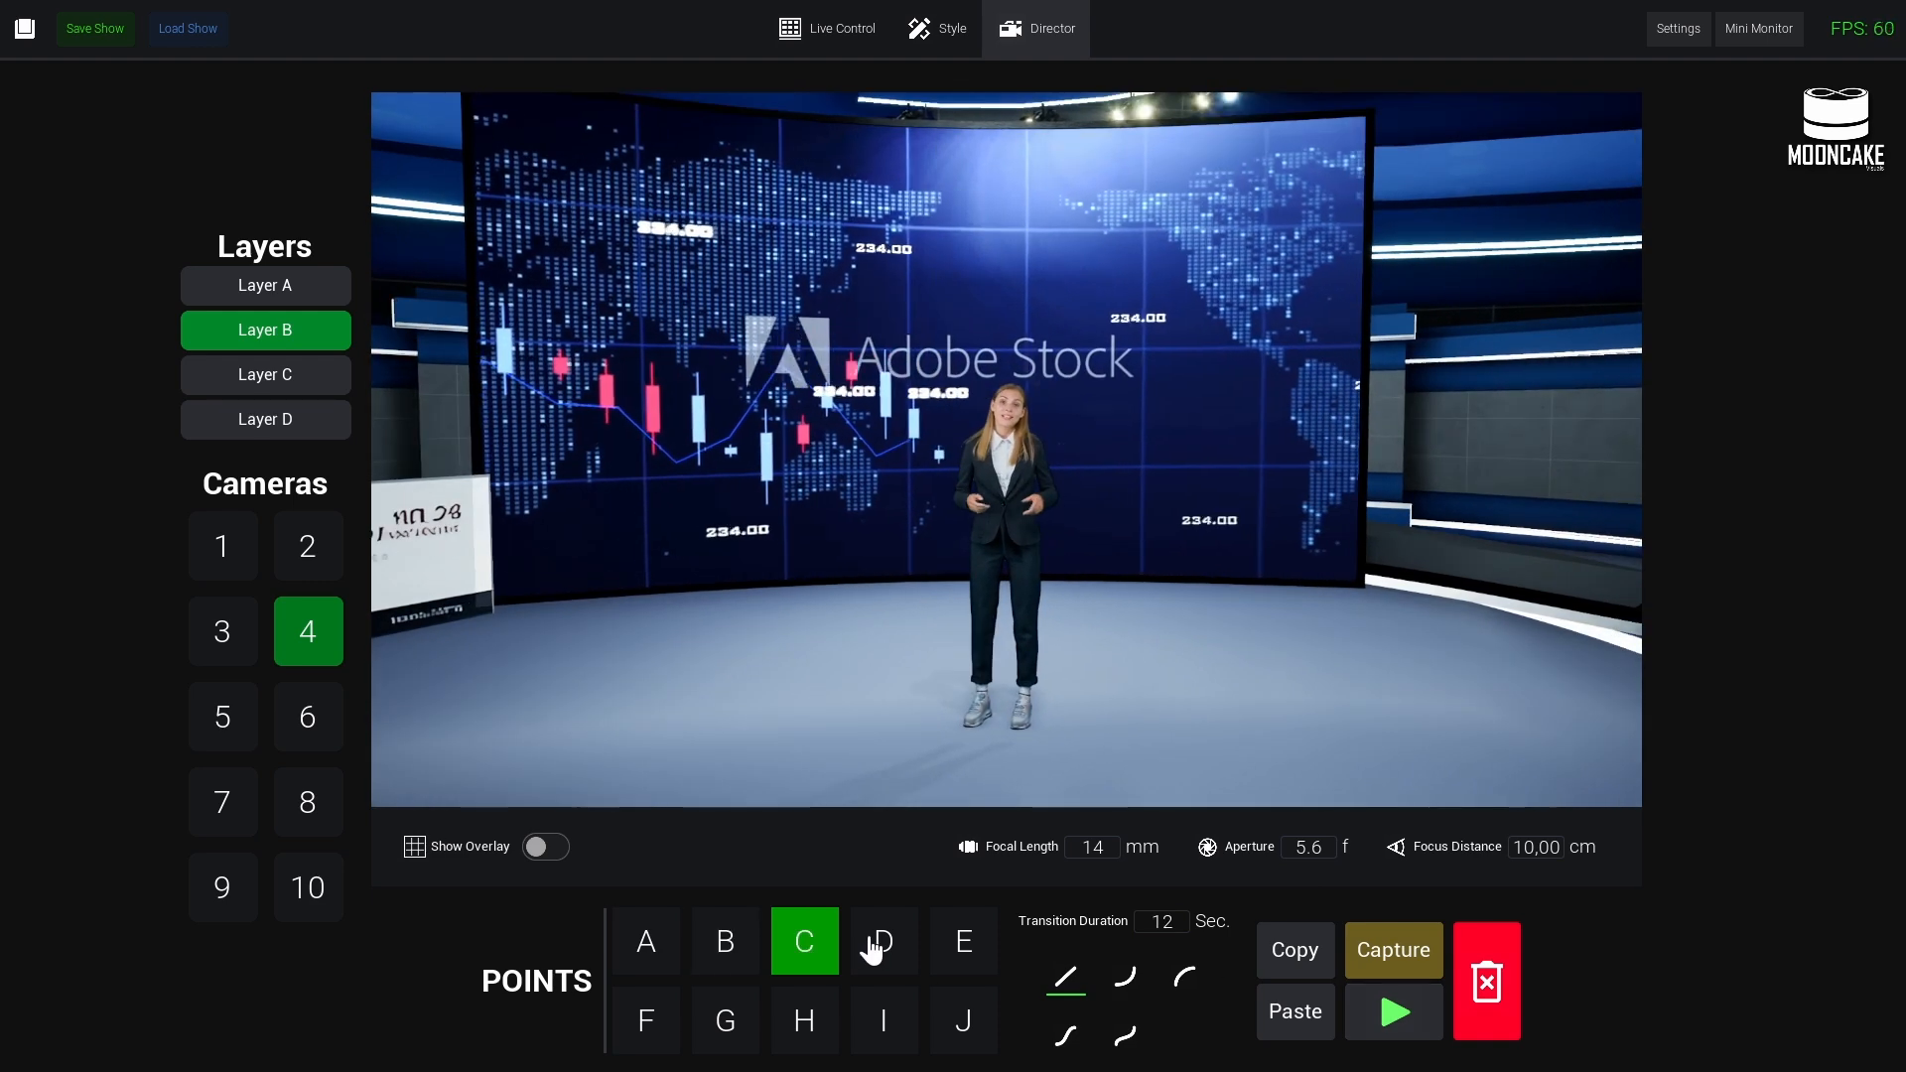
click(874, 941)
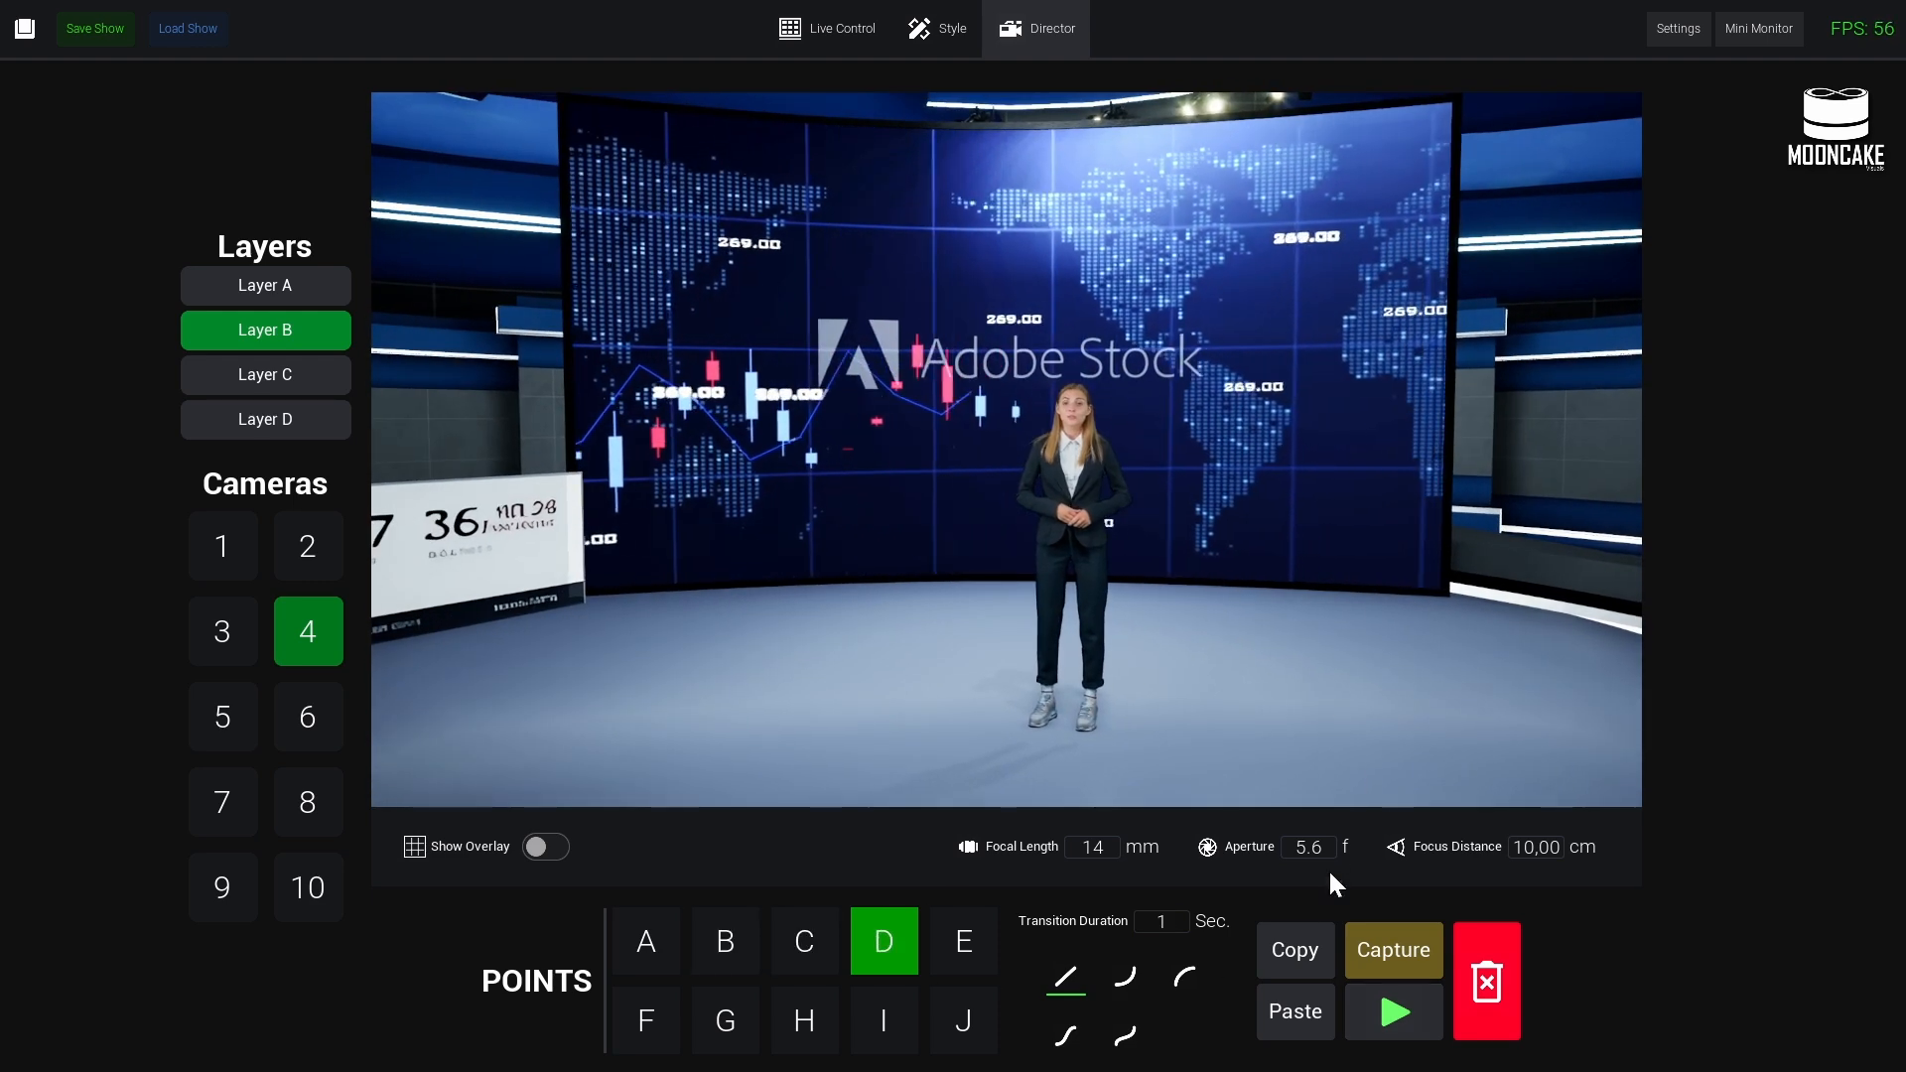
click(1168, 923)
text(5)
click(1353, 950)
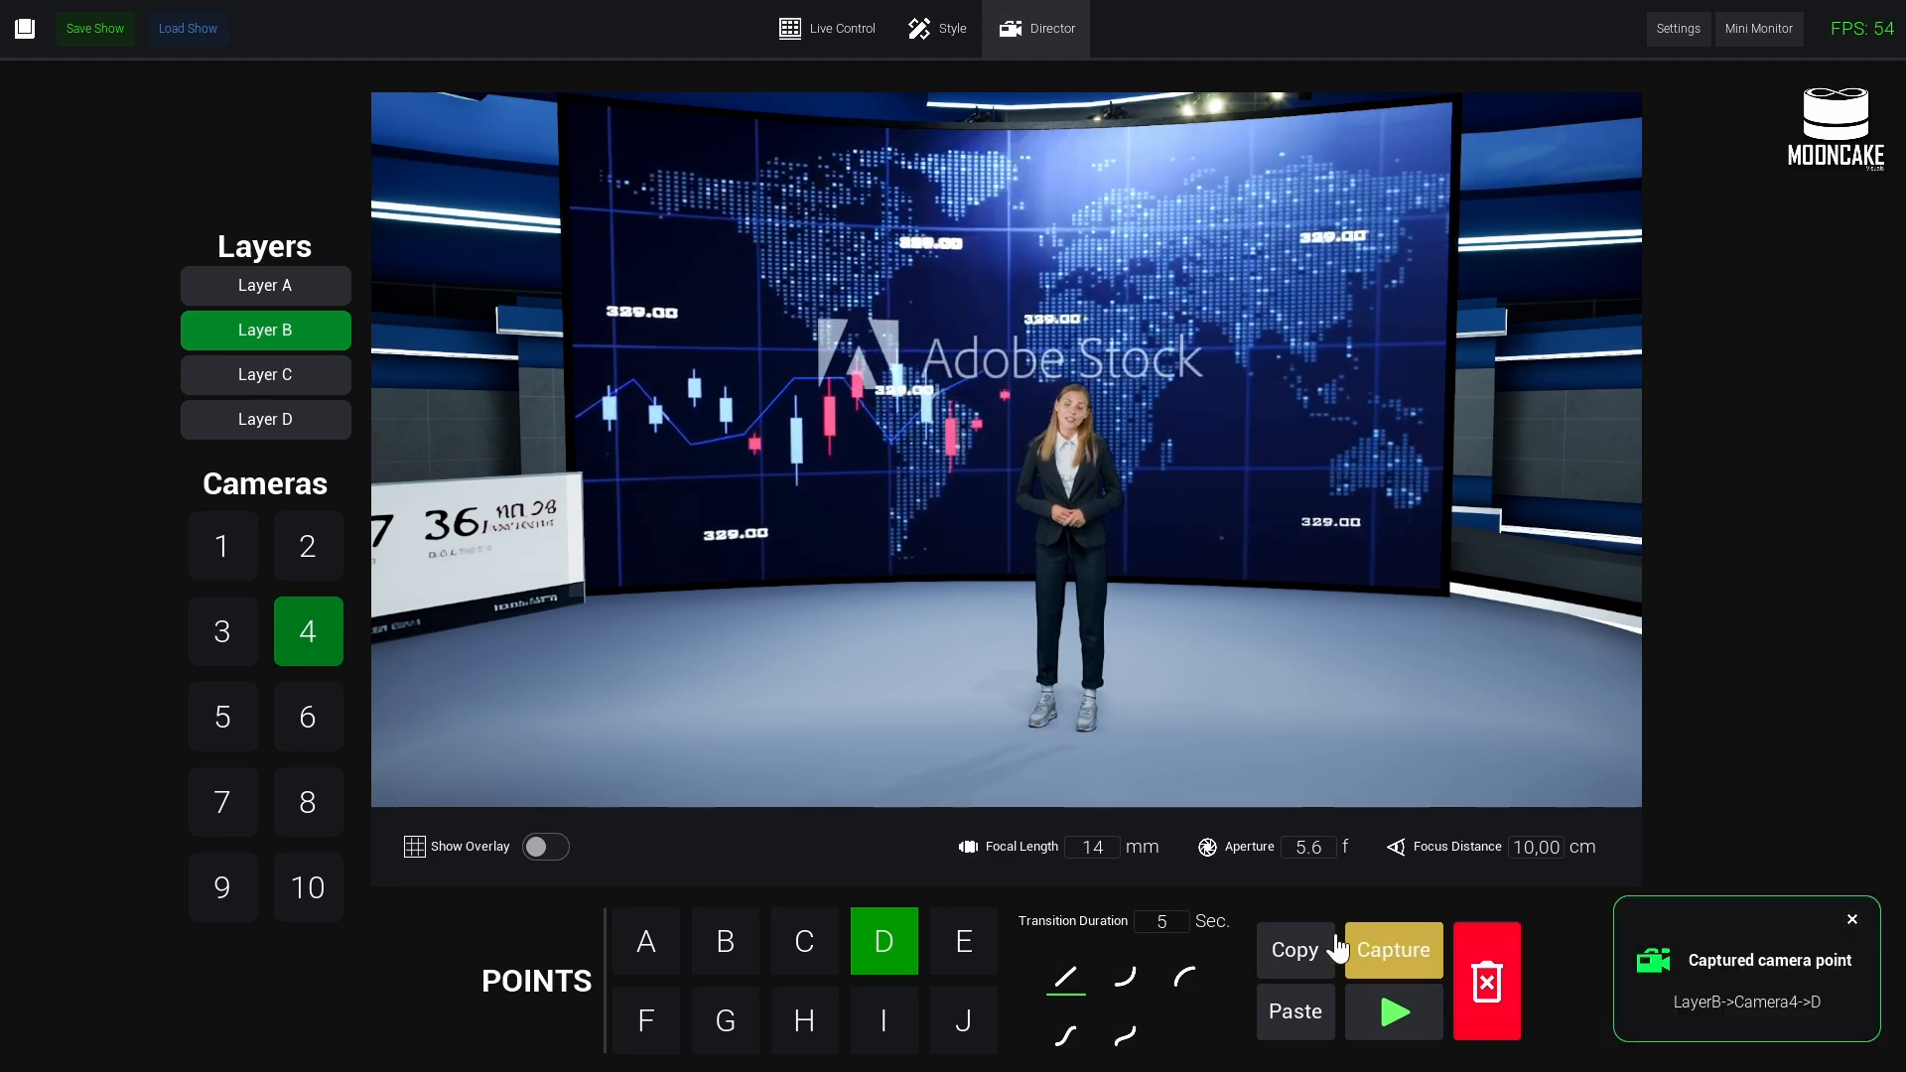
- Copy camera 4's point D settings onward, capture reframed points E and F with 5-second transitions, and play the full move
click(1305, 969)
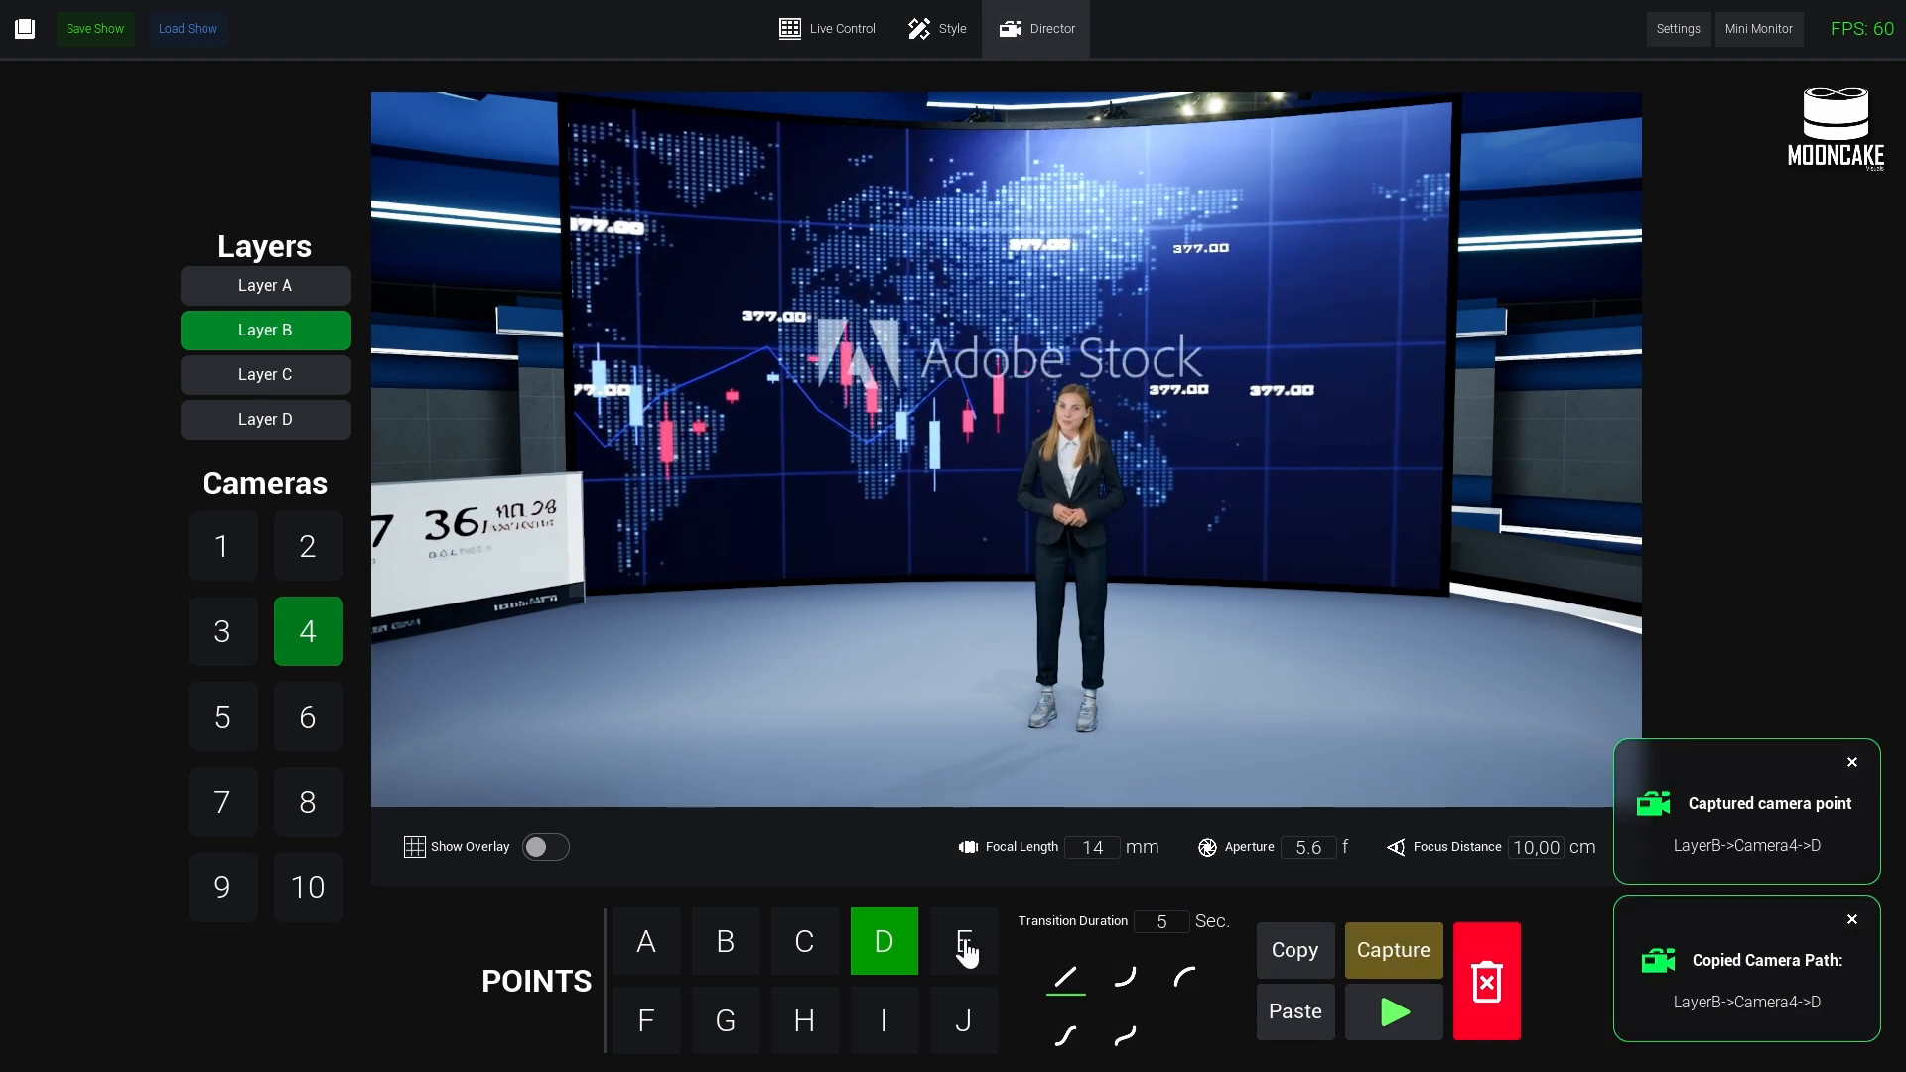
click(968, 943)
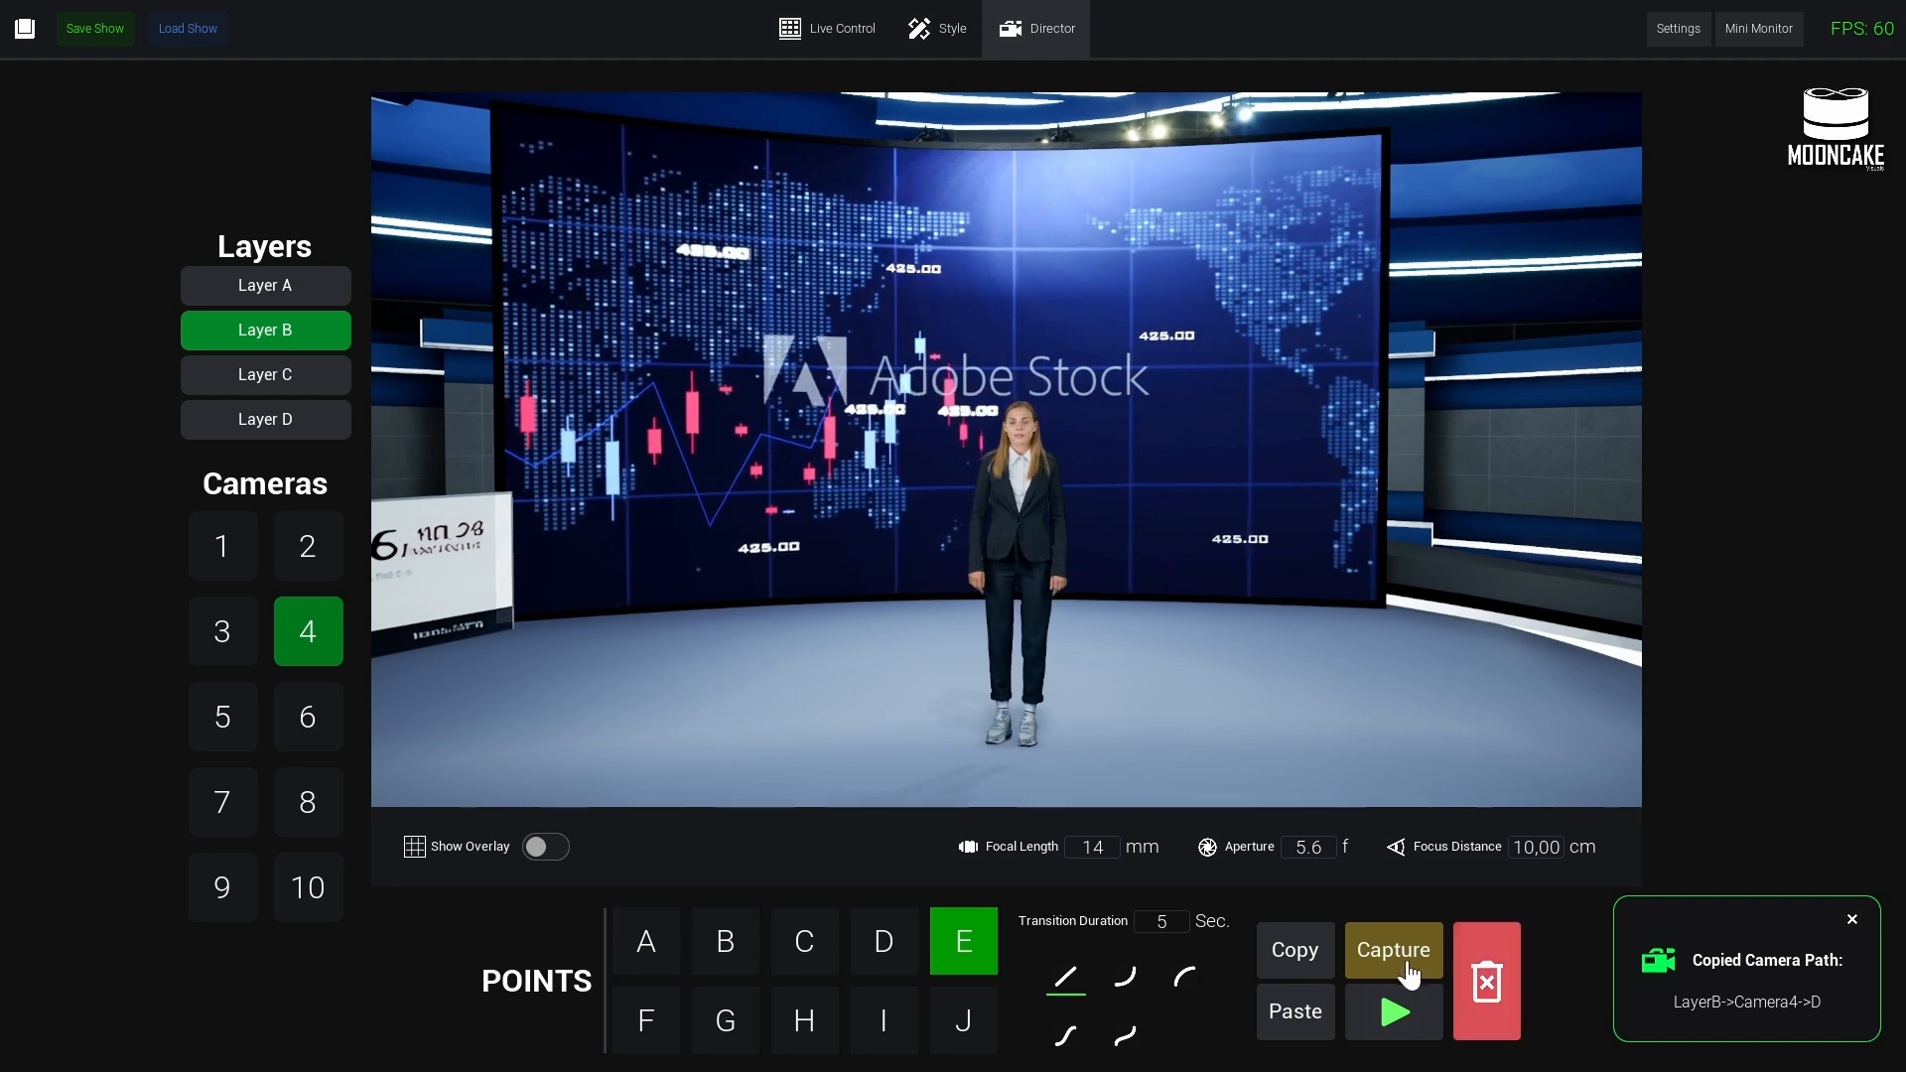
click(1390, 958)
click(643, 1028)
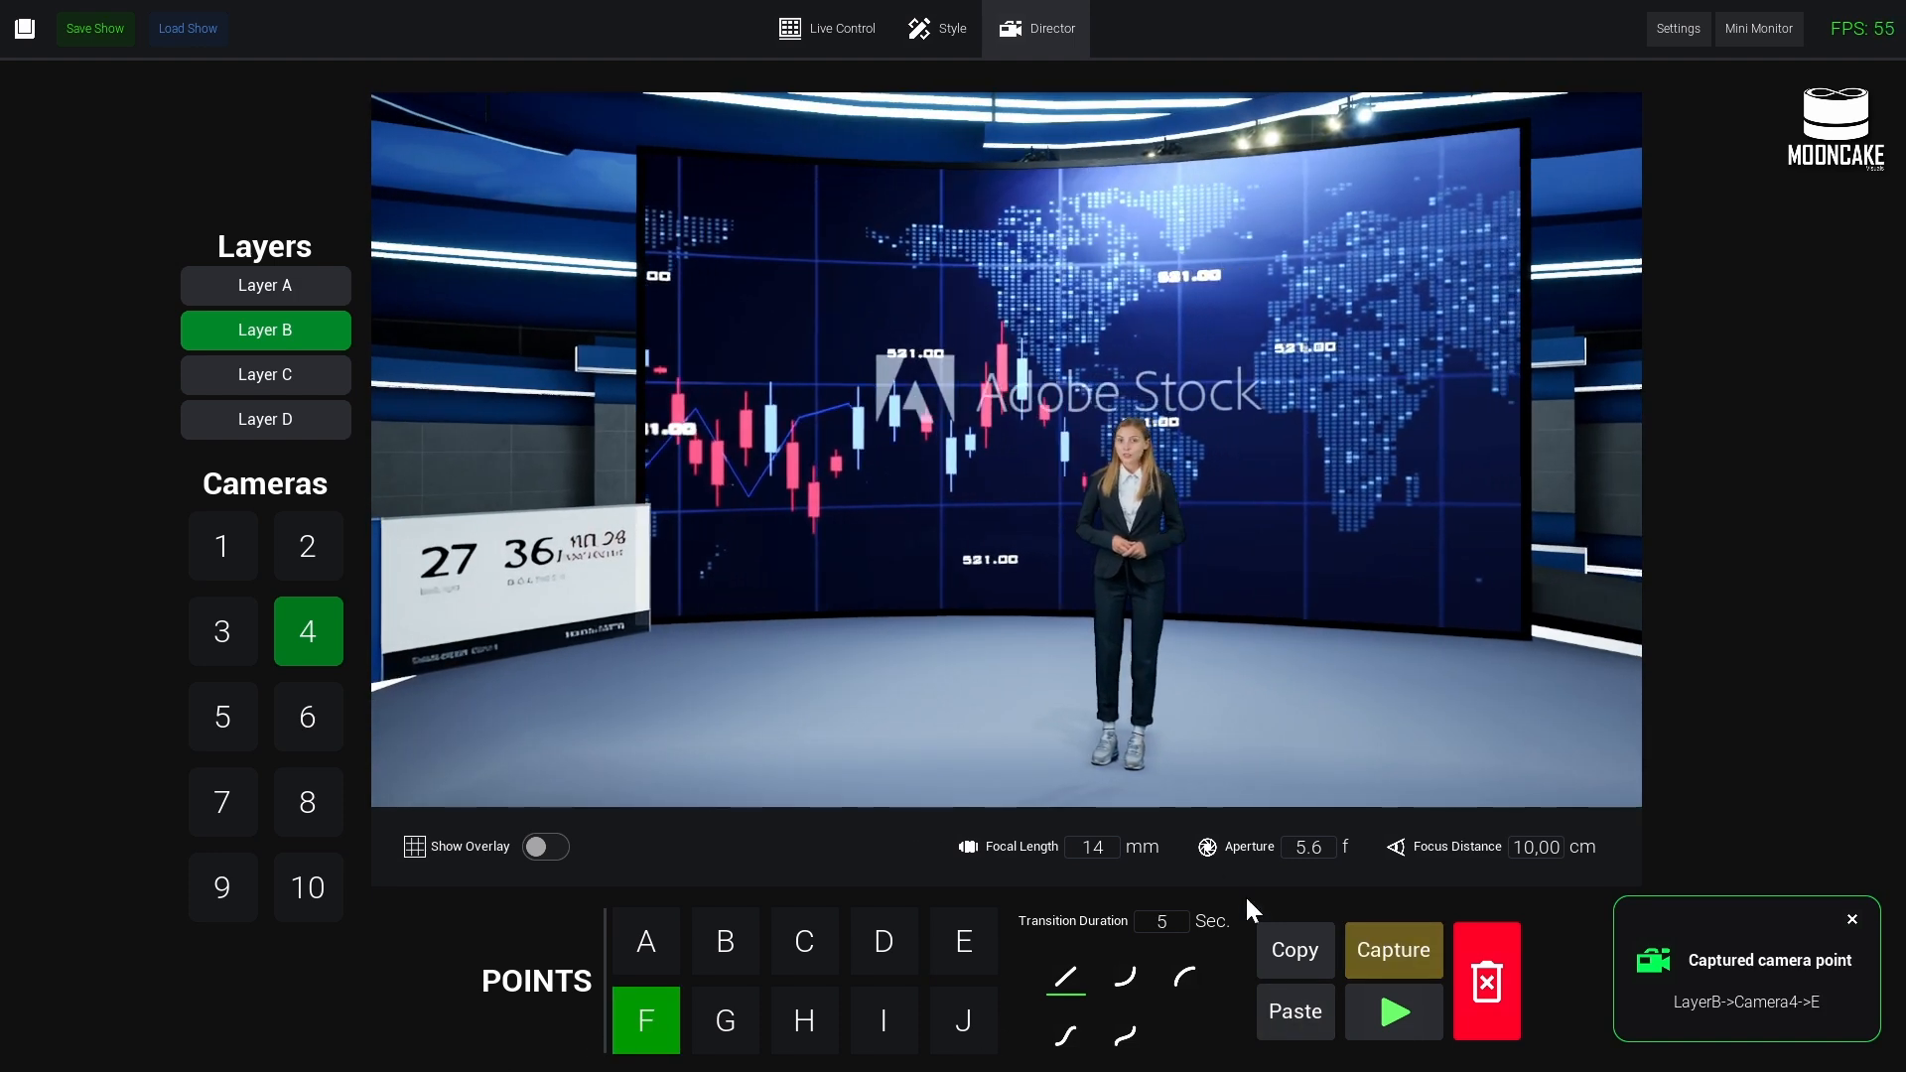
click(1371, 968)
click(1395, 1011)
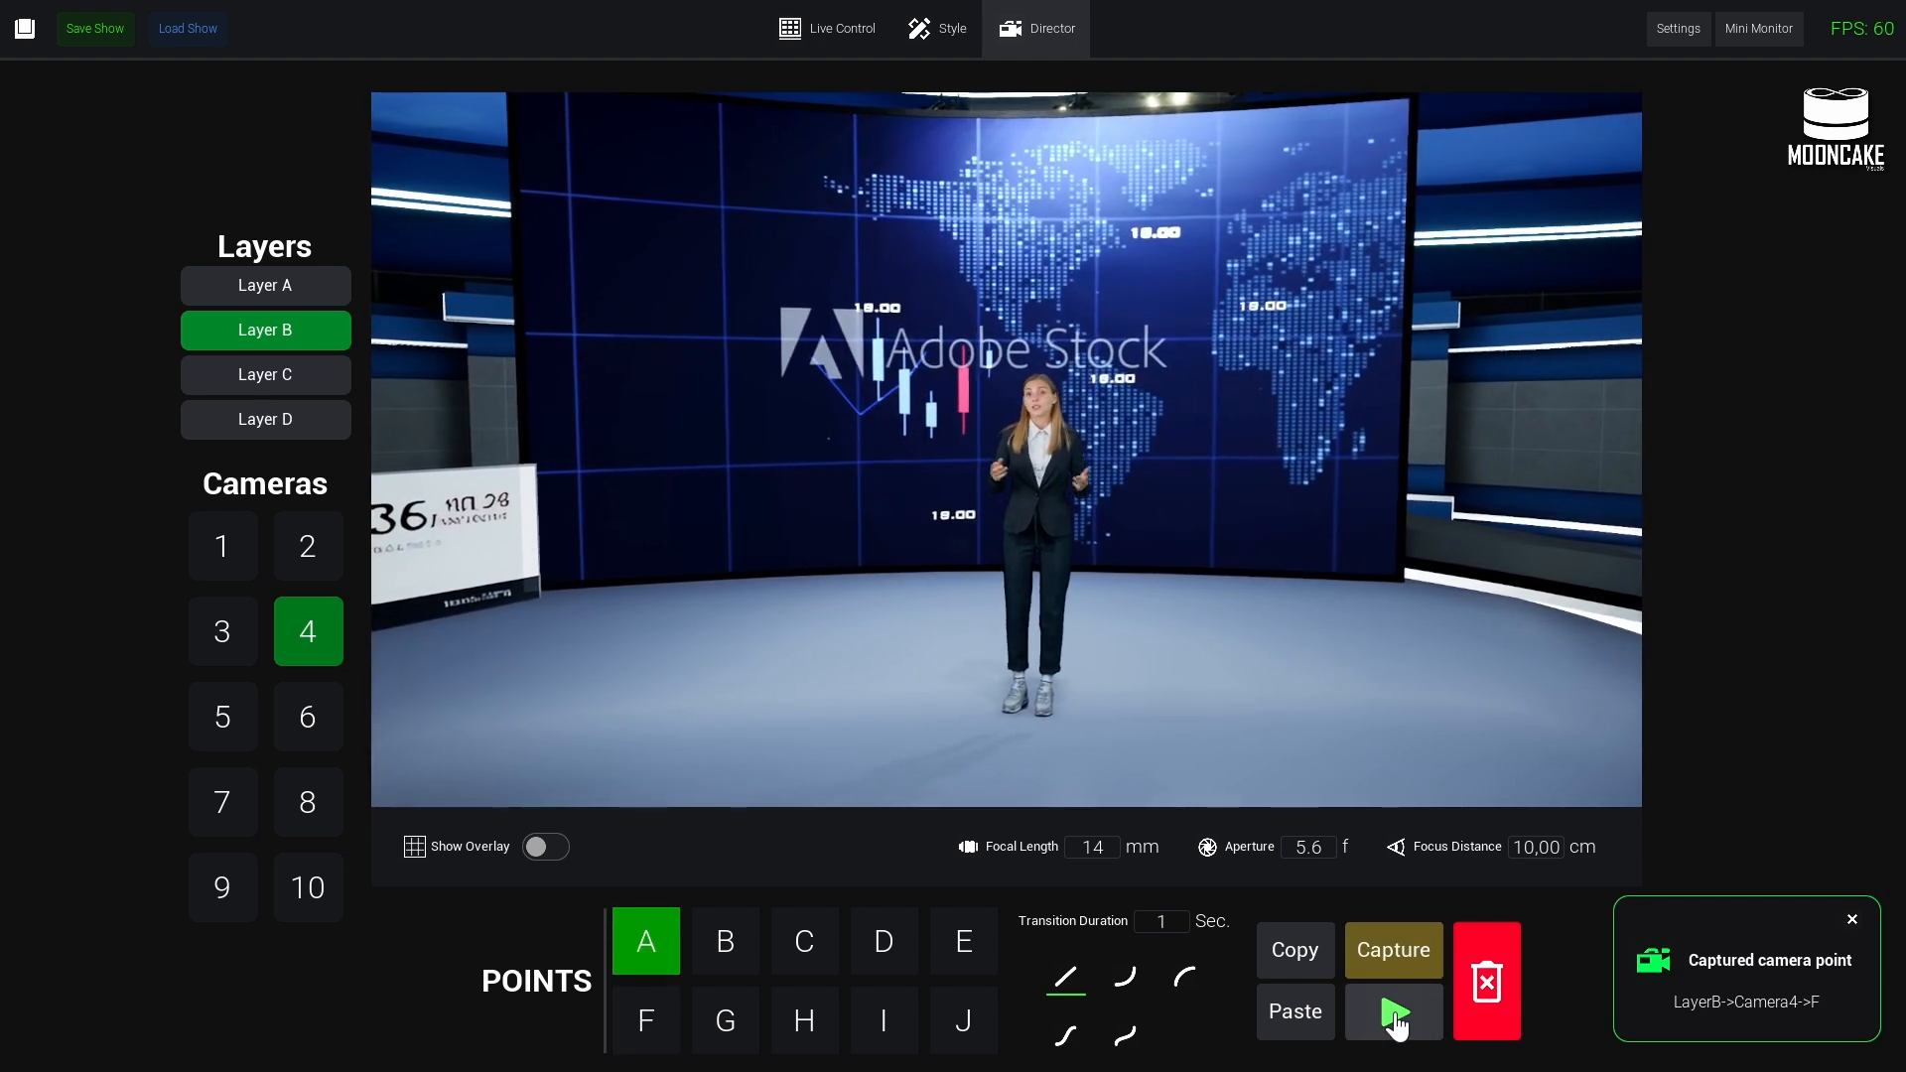
- Return to live control and cut Layer A's camera 1 to the program output
click(852, 44)
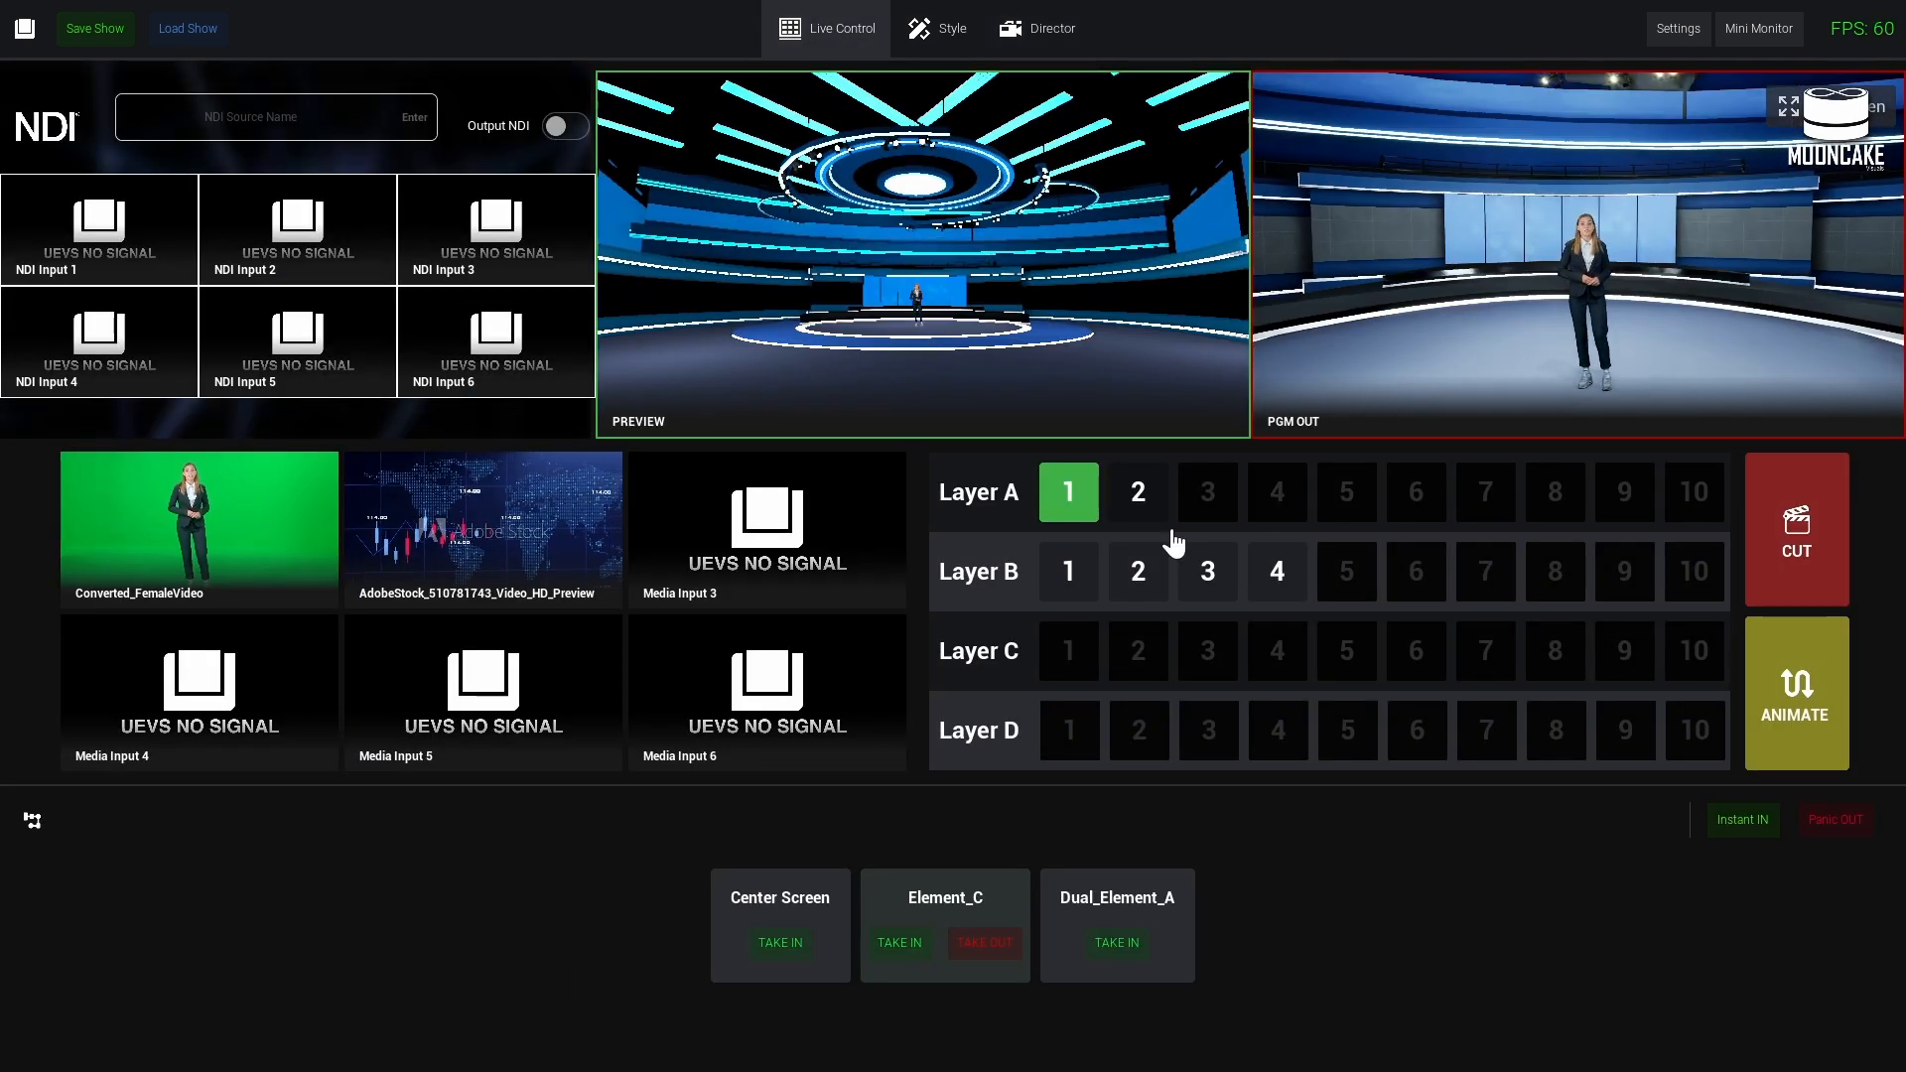
click(1805, 549)
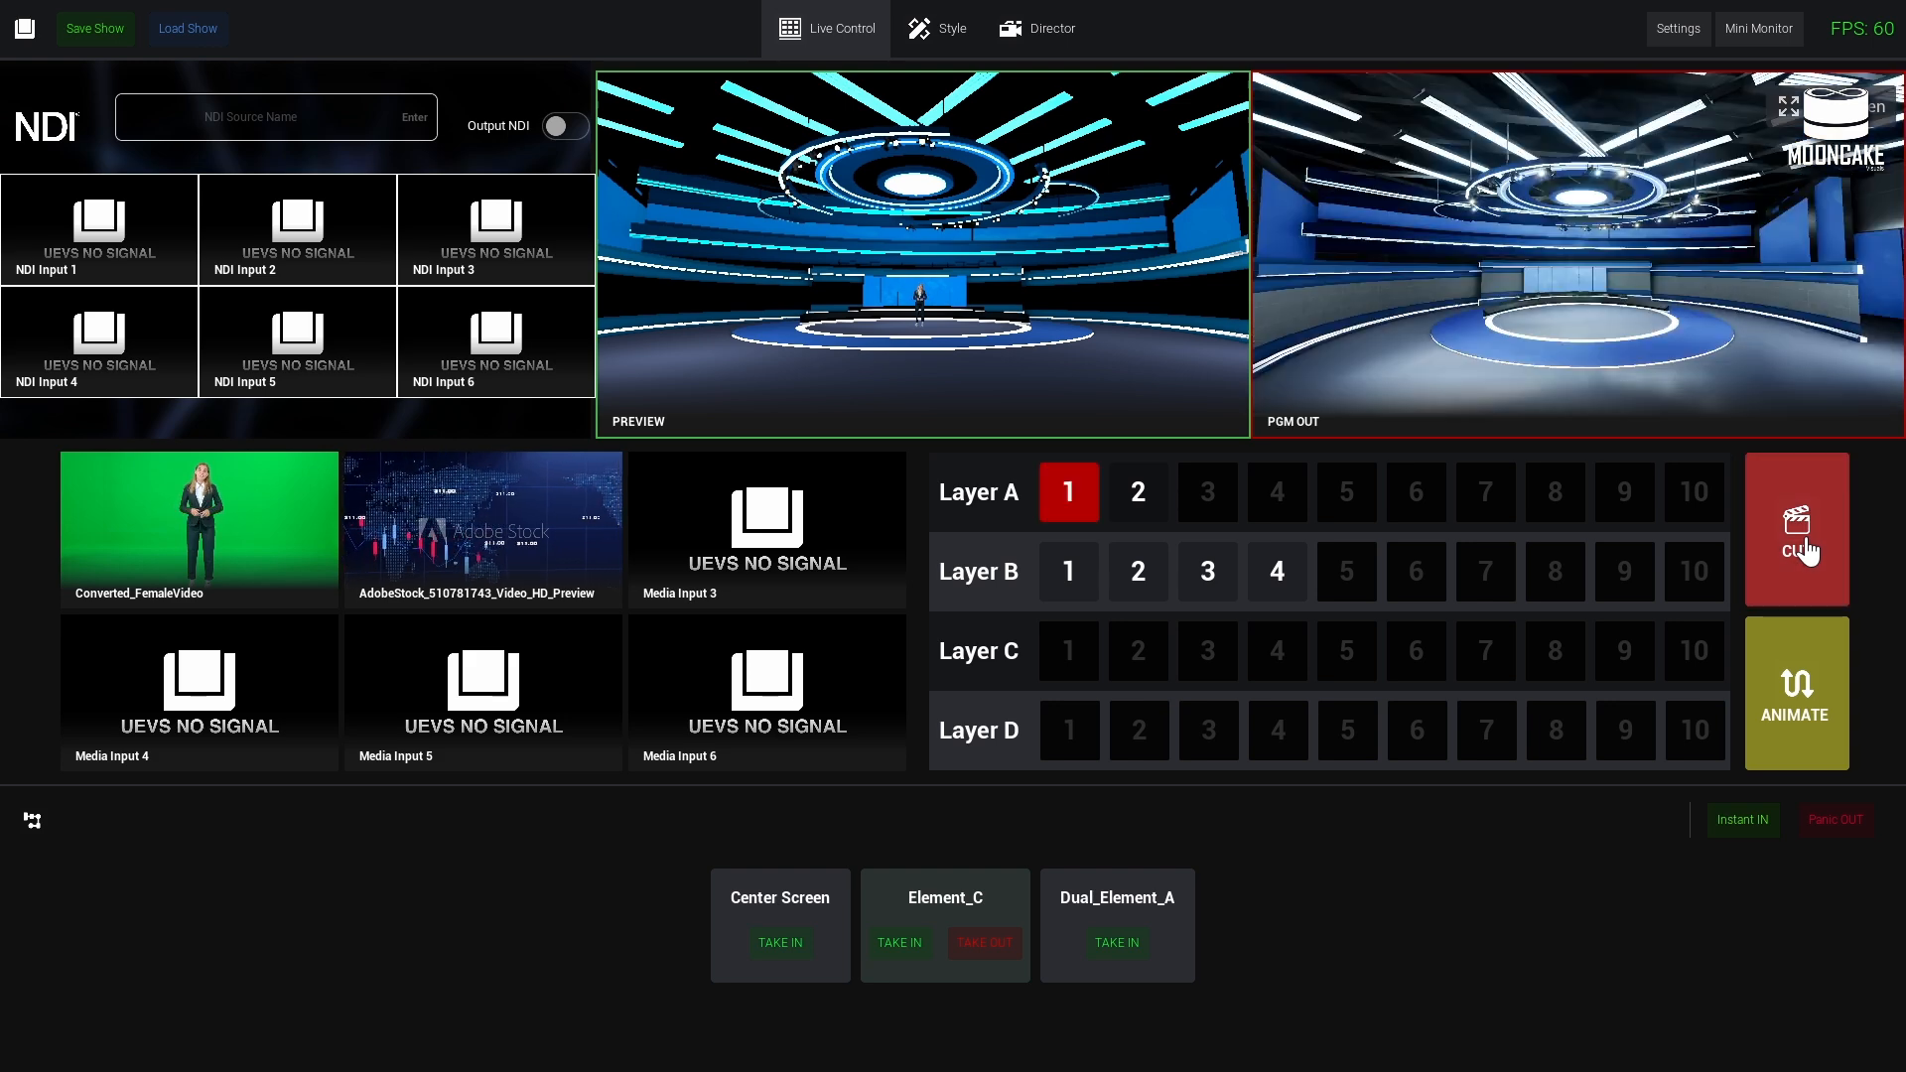
- Check Layer B's camera 4 in preview, cut the program to Layer A's camera 2, and take in the Center Screen
click(1279, 572)
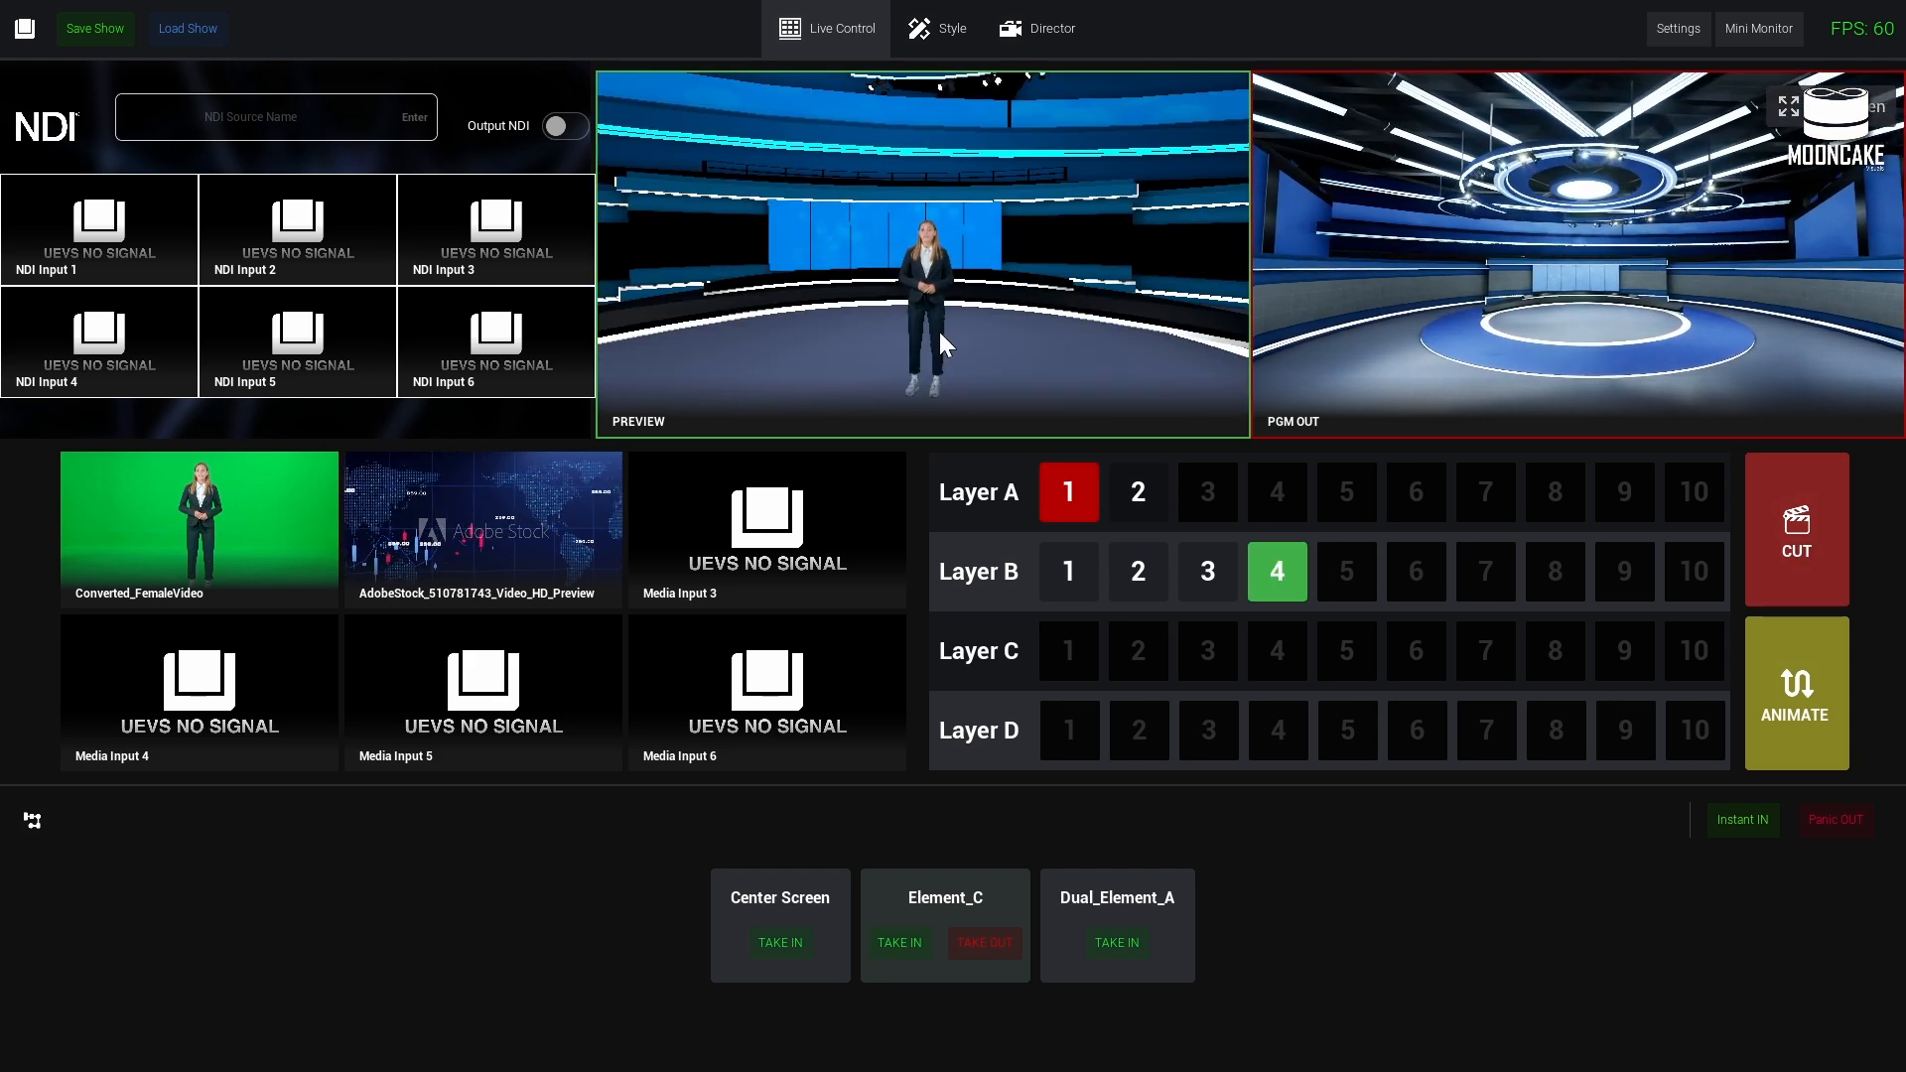
click(1091, 491)
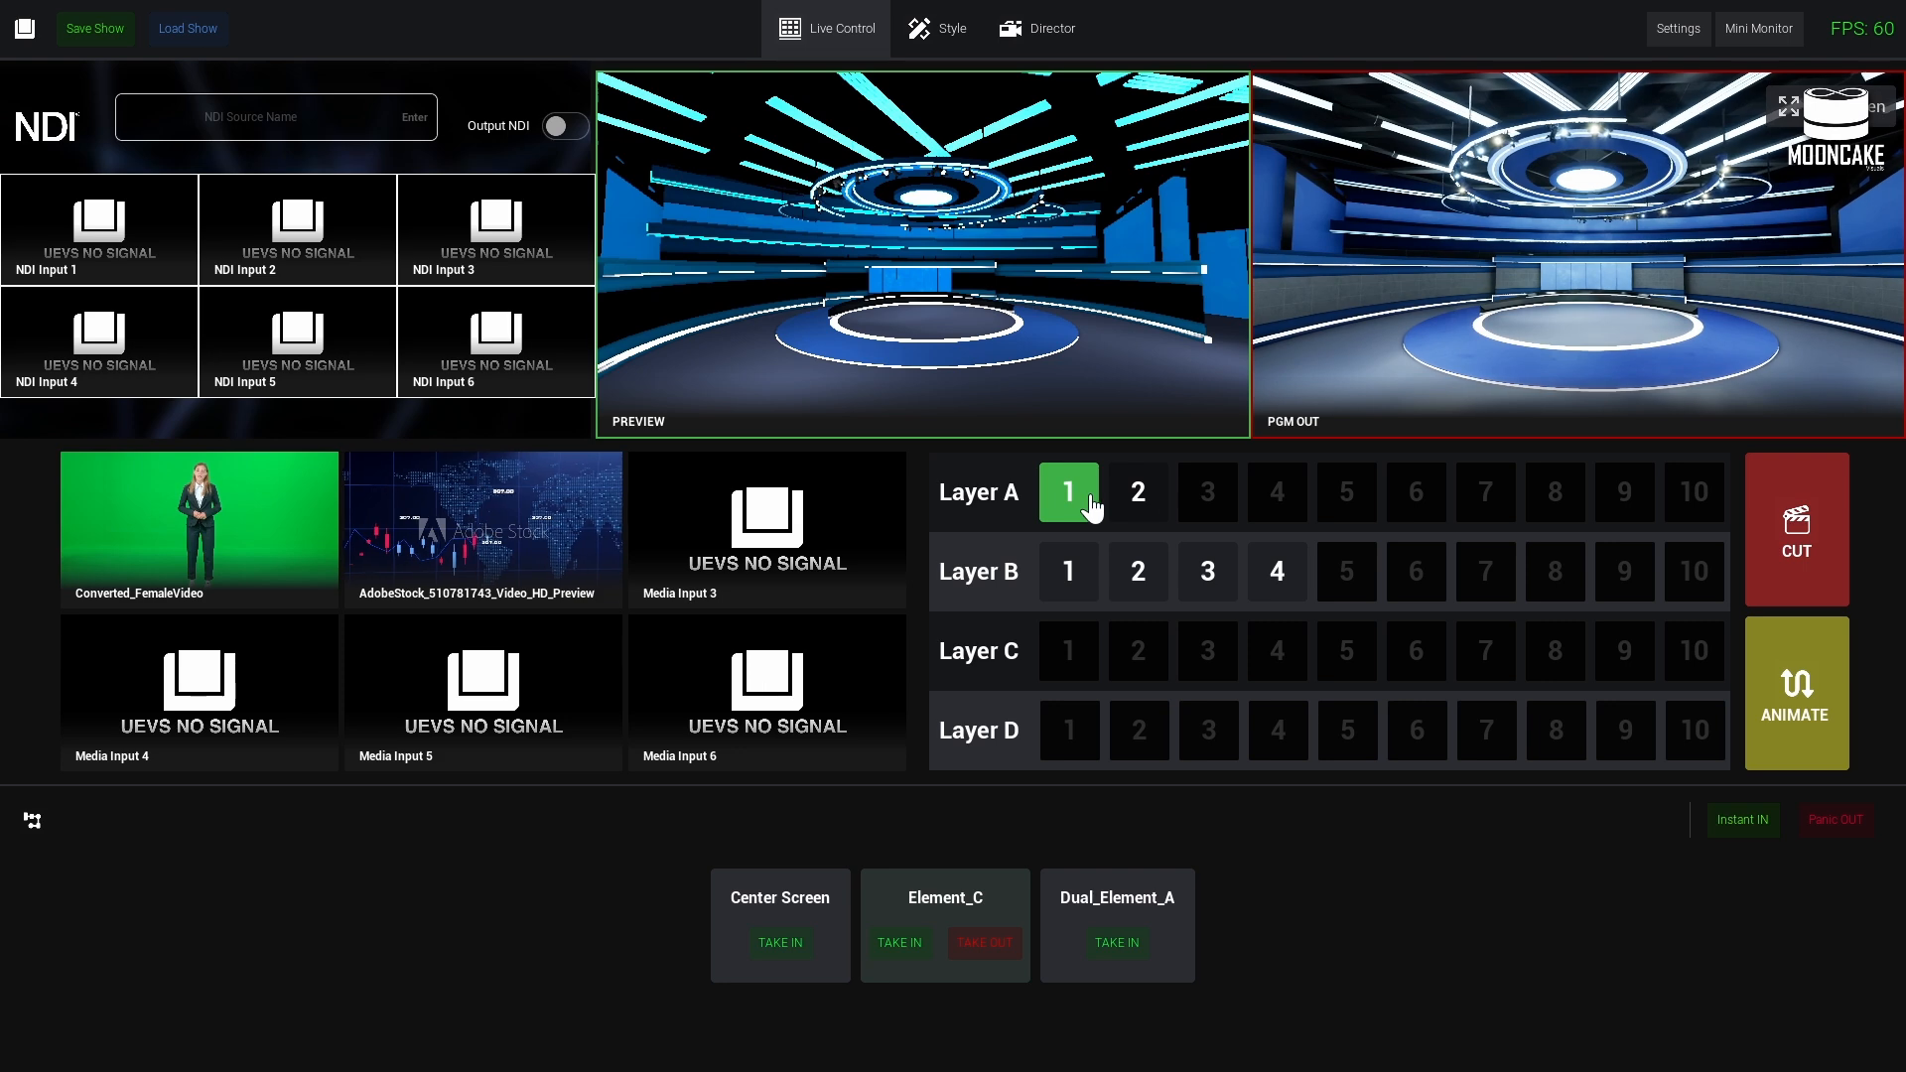
click(1139, 505)
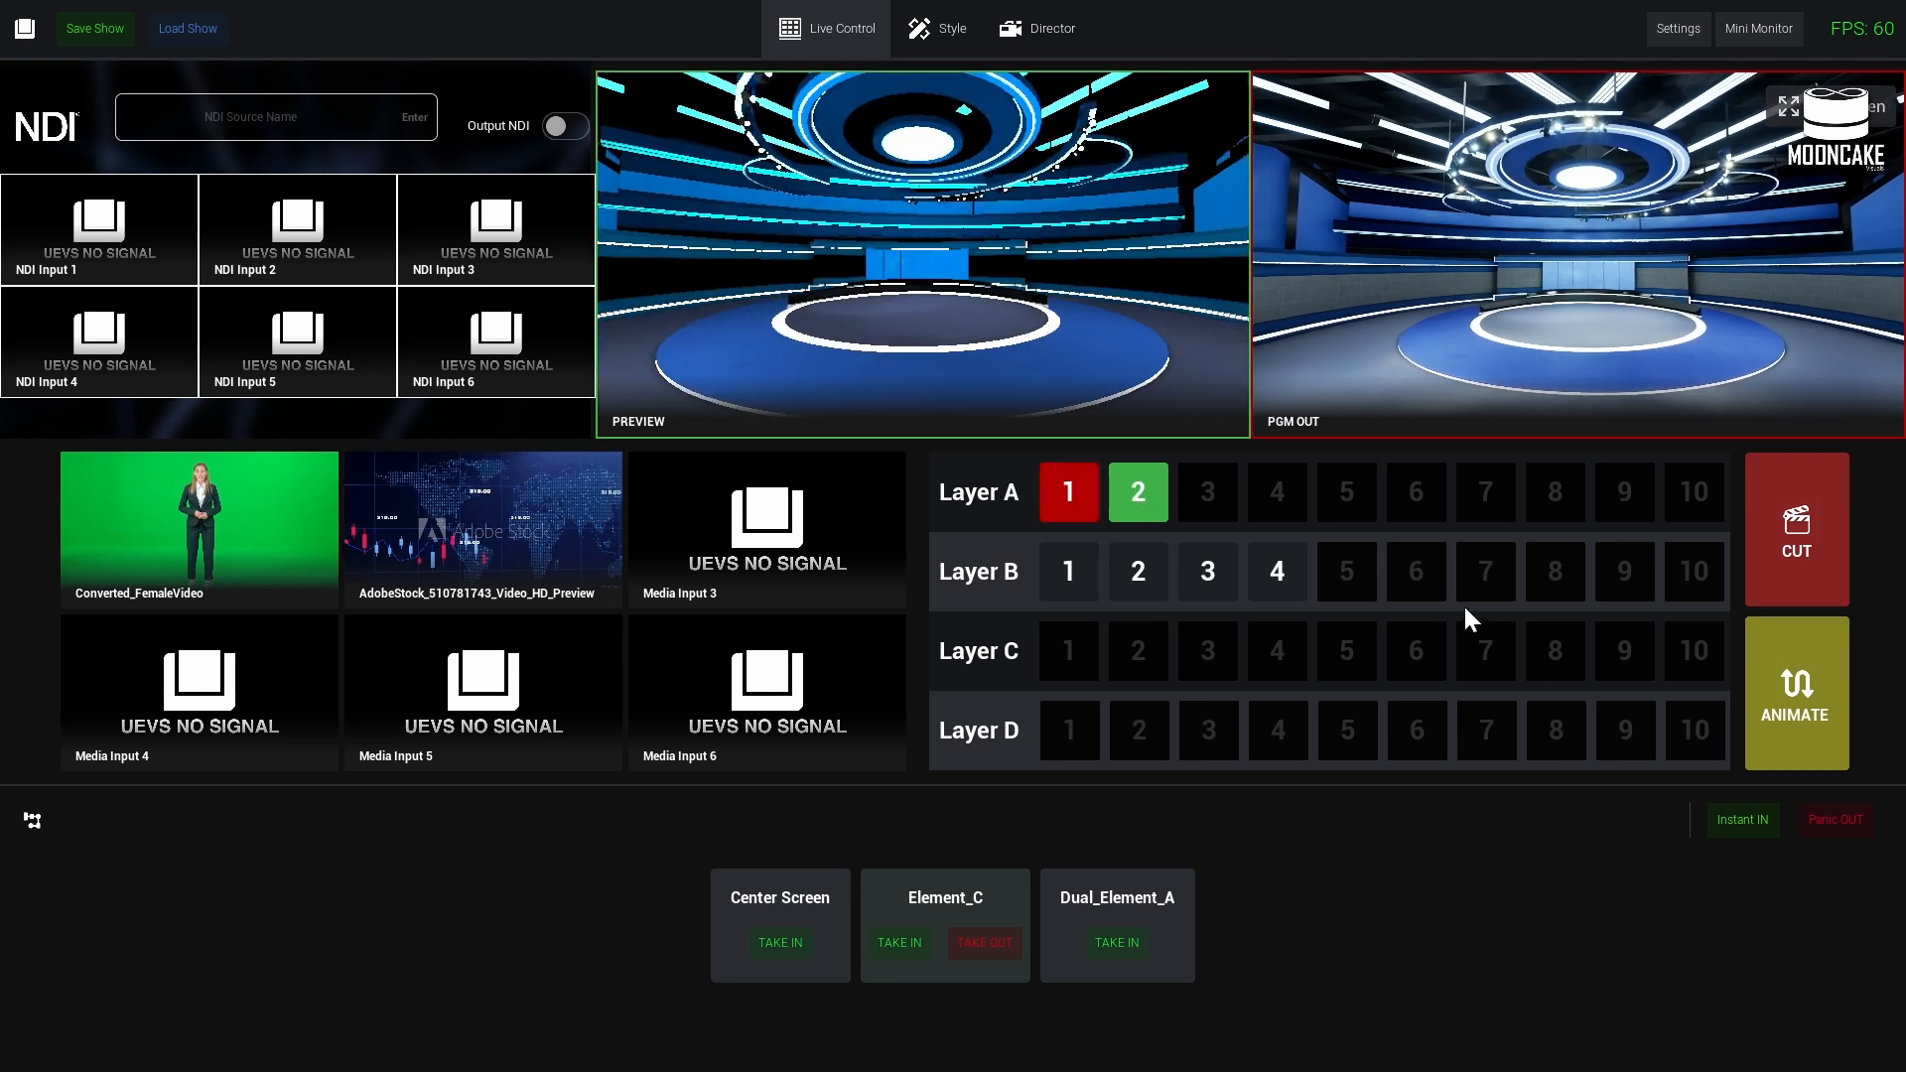
click(1787, 566)
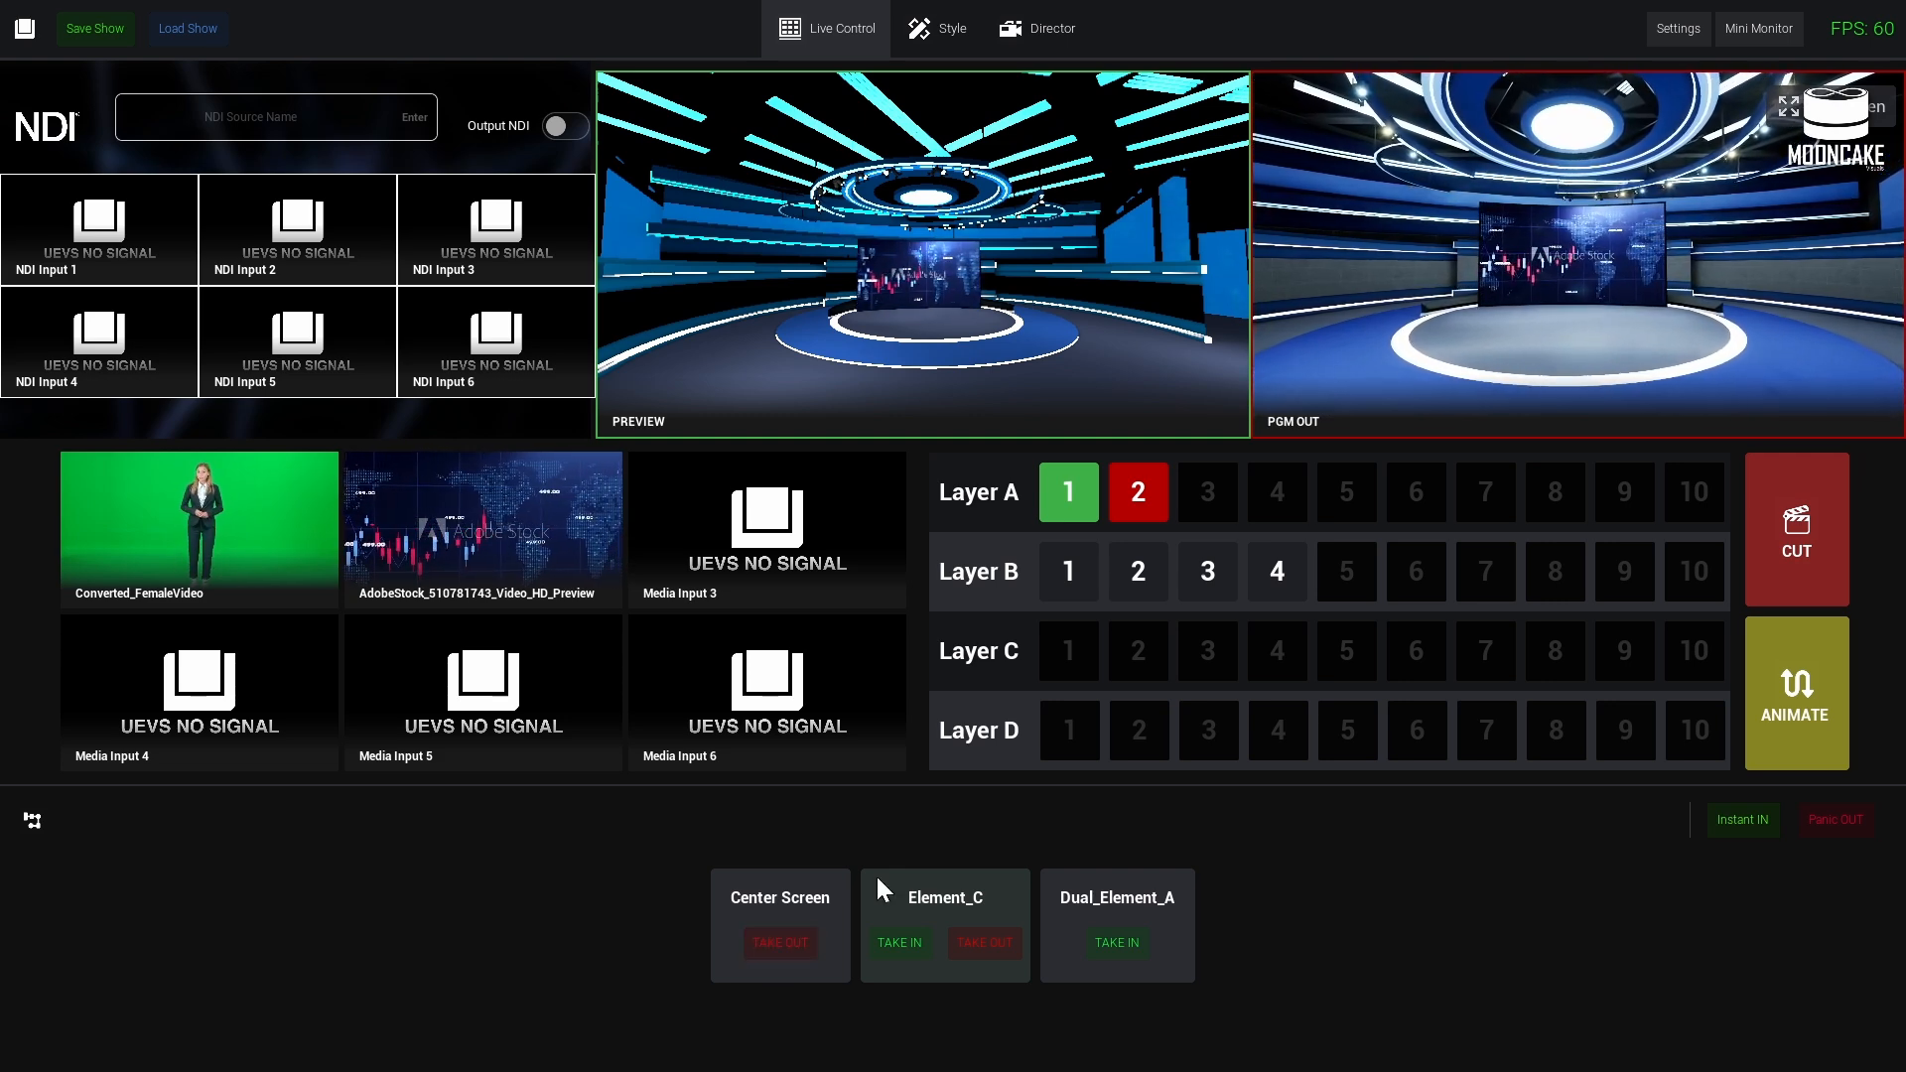
- Cut the program to Layer B's camera 1 and animate the transition from it to Layer B's camera 2
click(1080, 586)
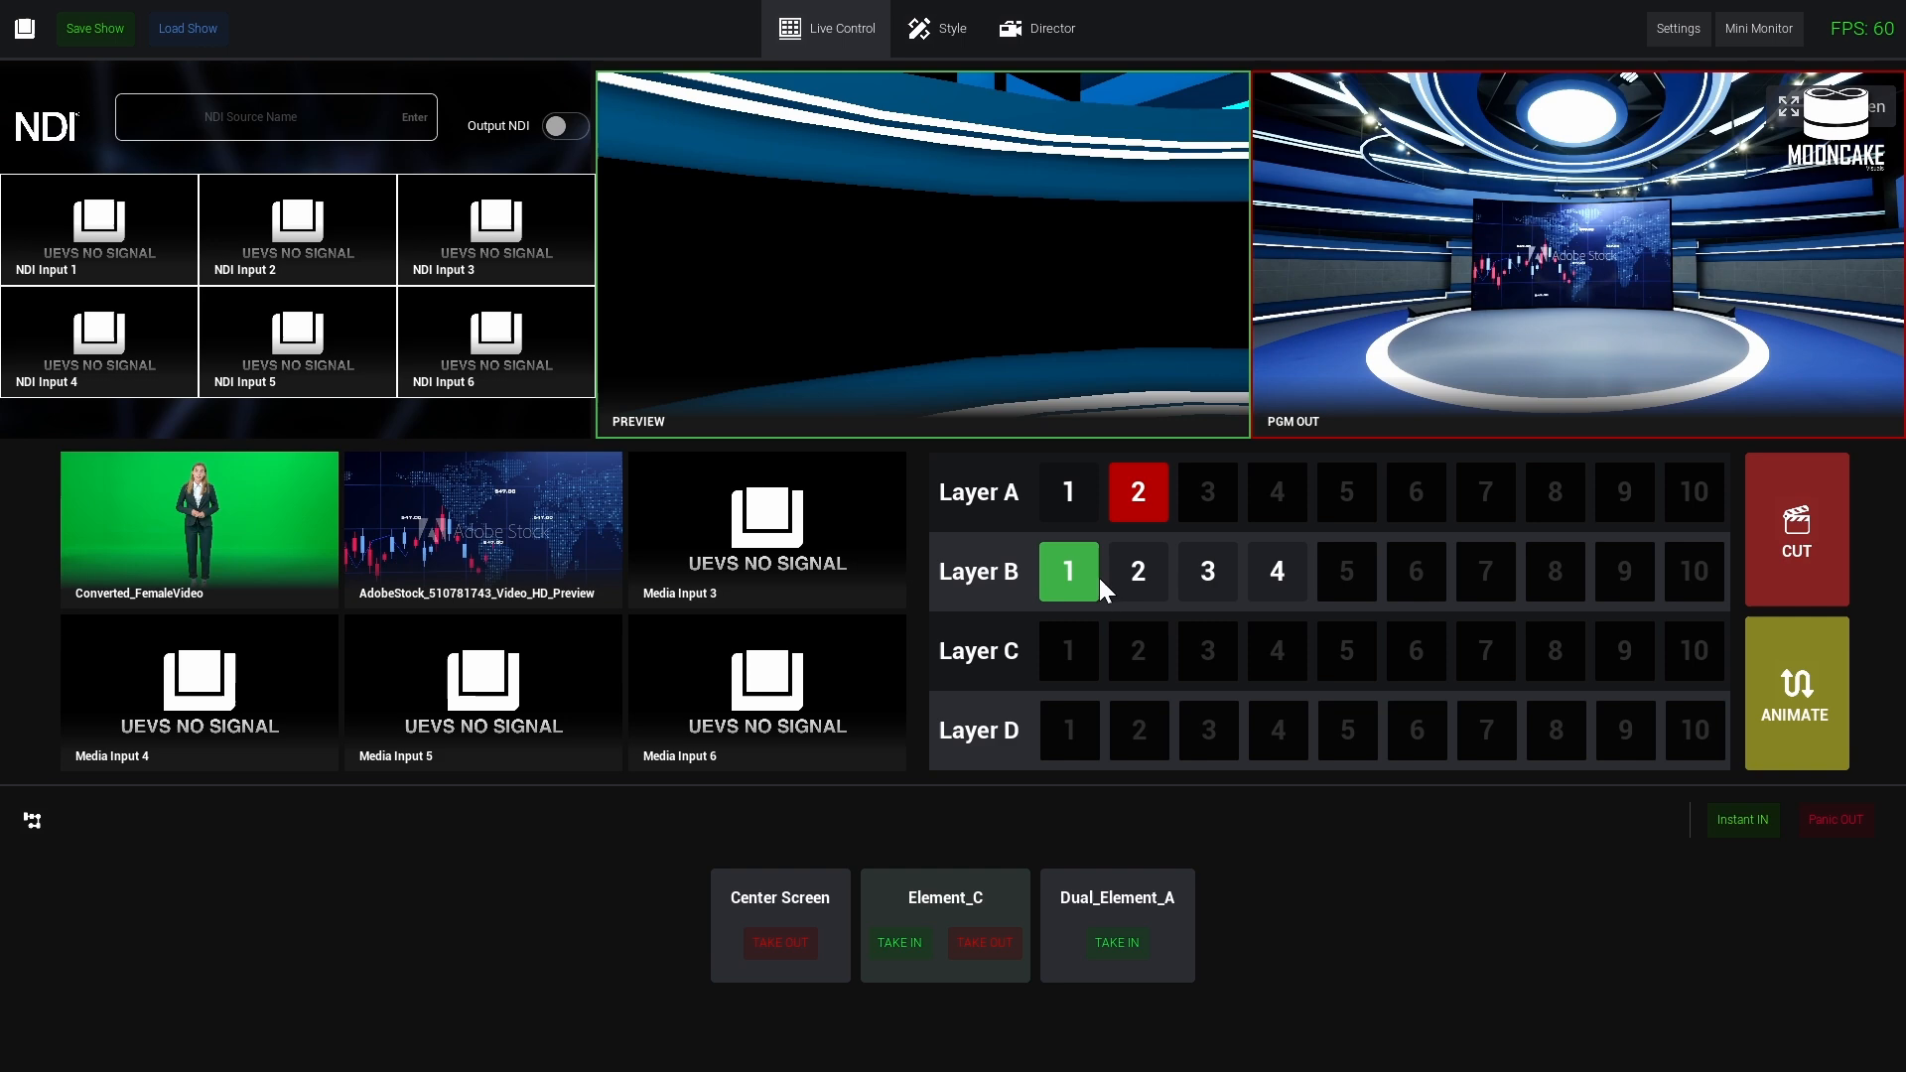
click(1785, 573)
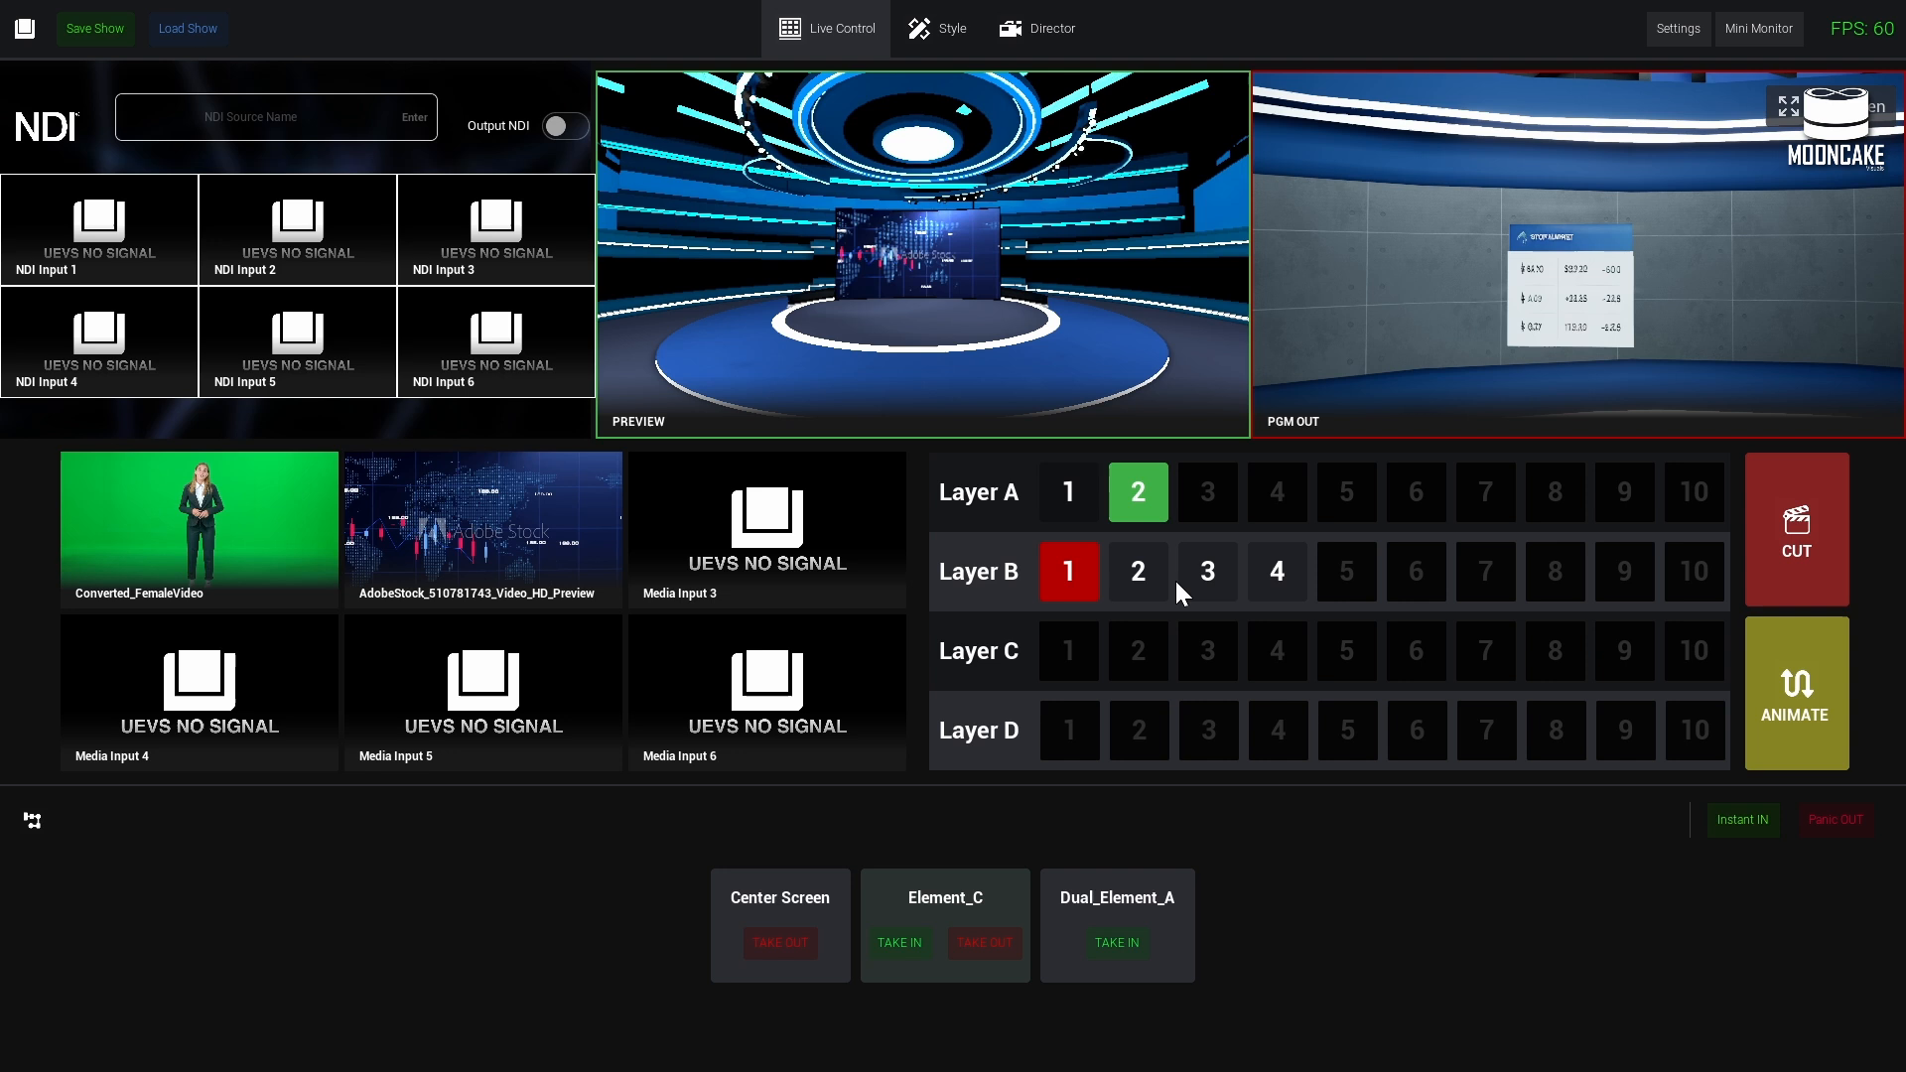
click(1140, 573)
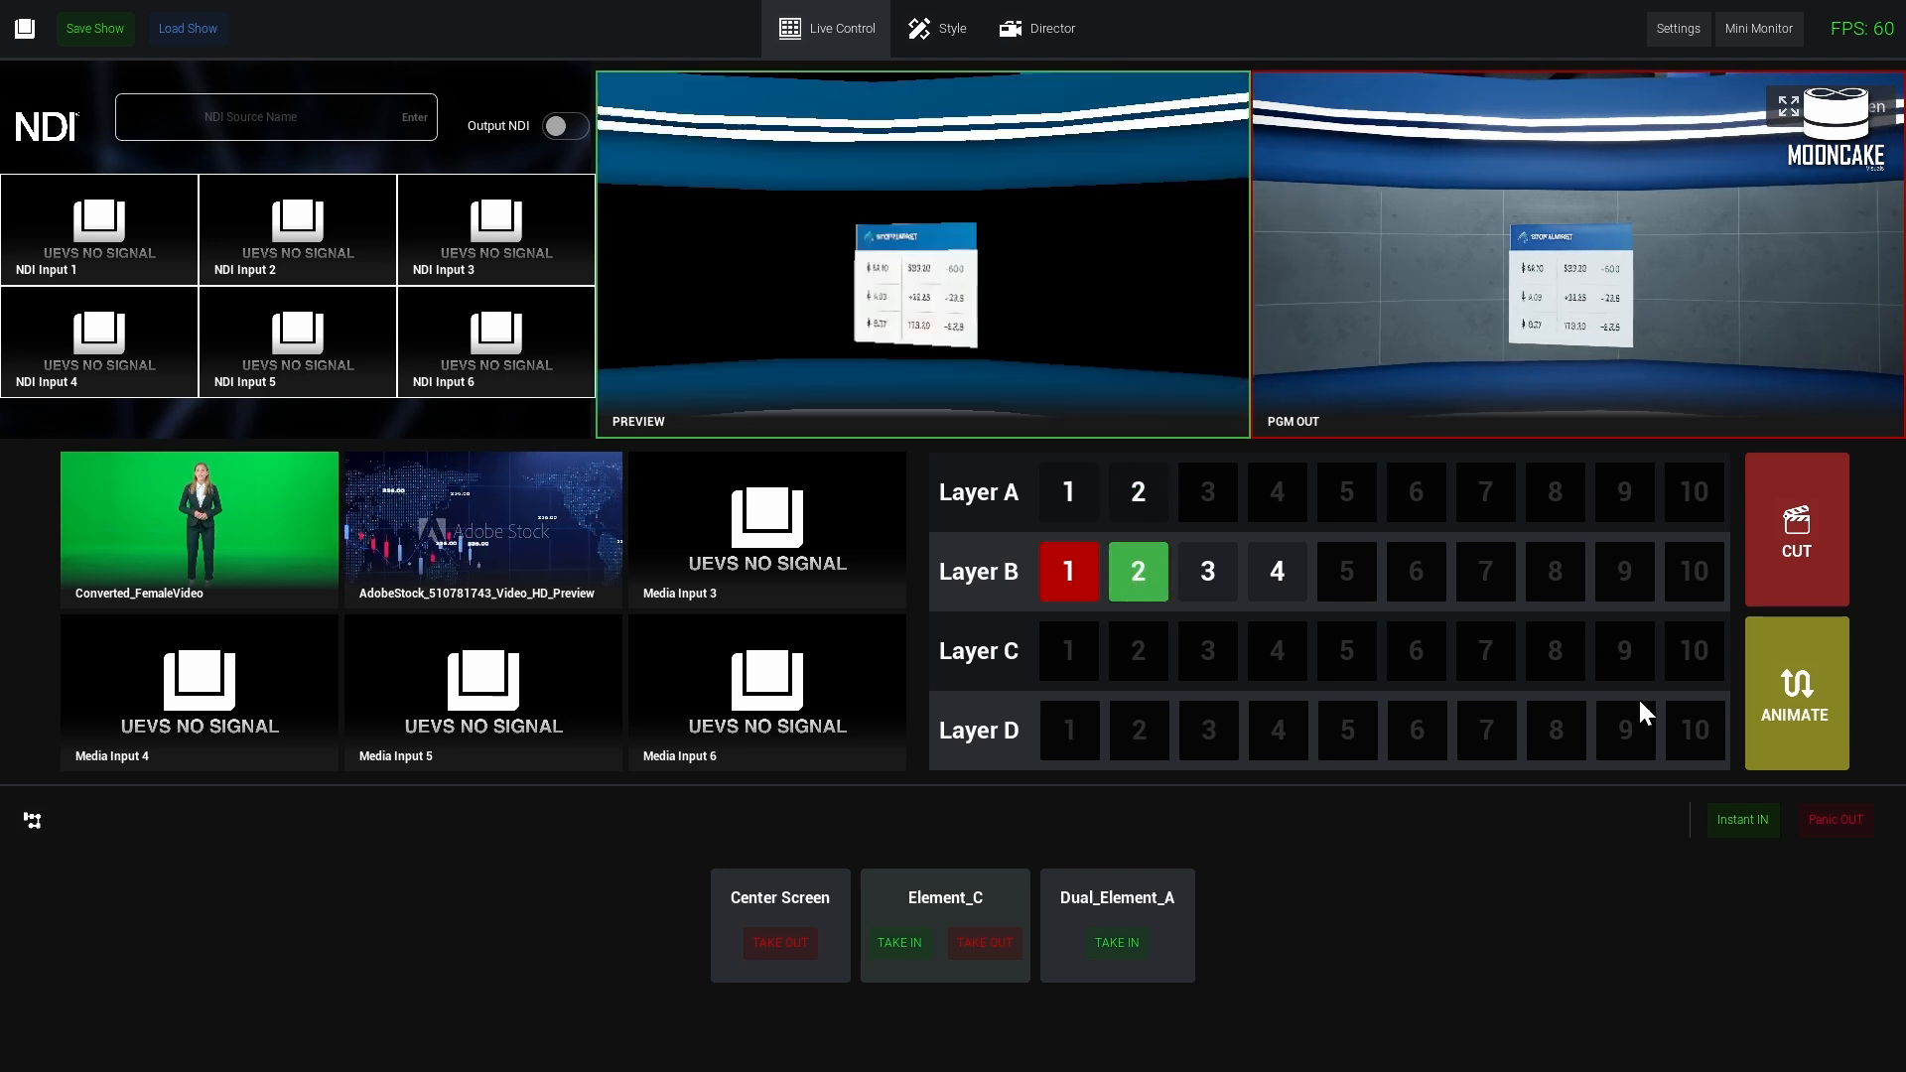
click(1787, 716)
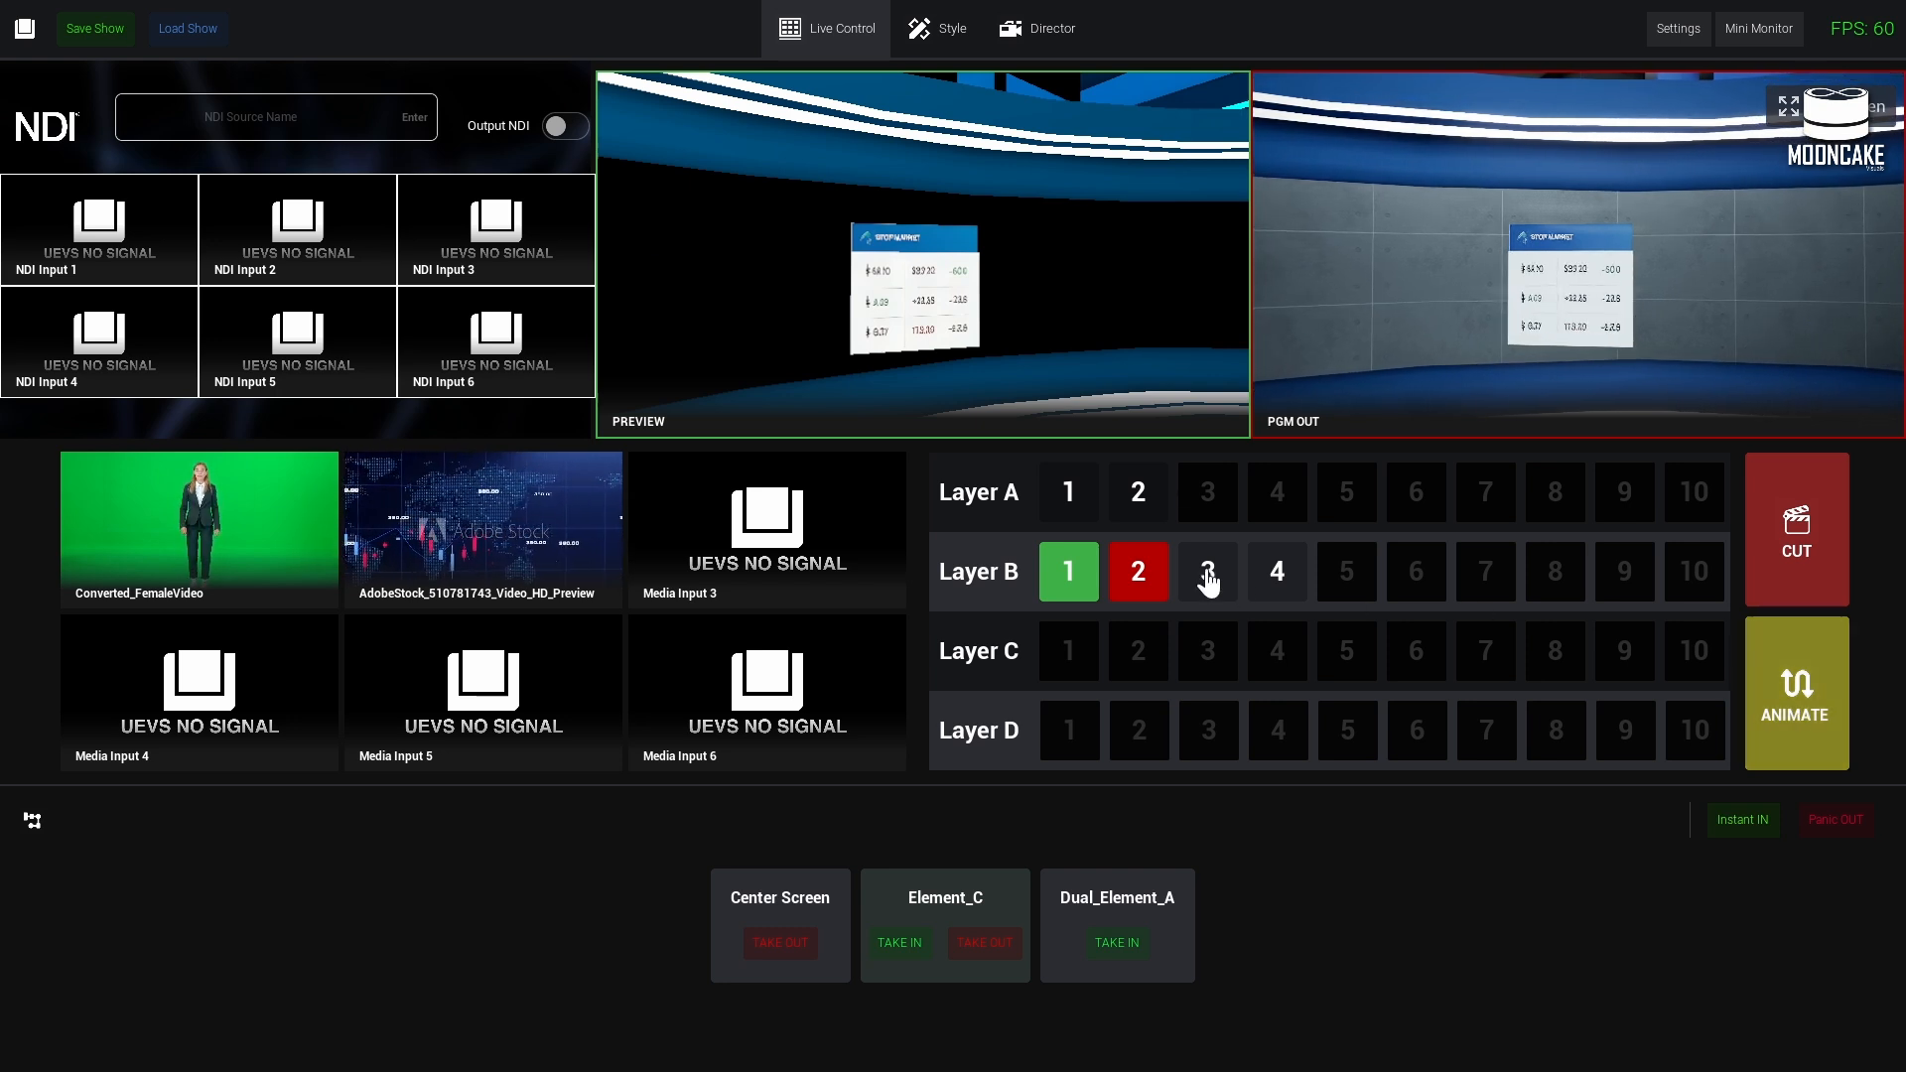
click(1829, 754)
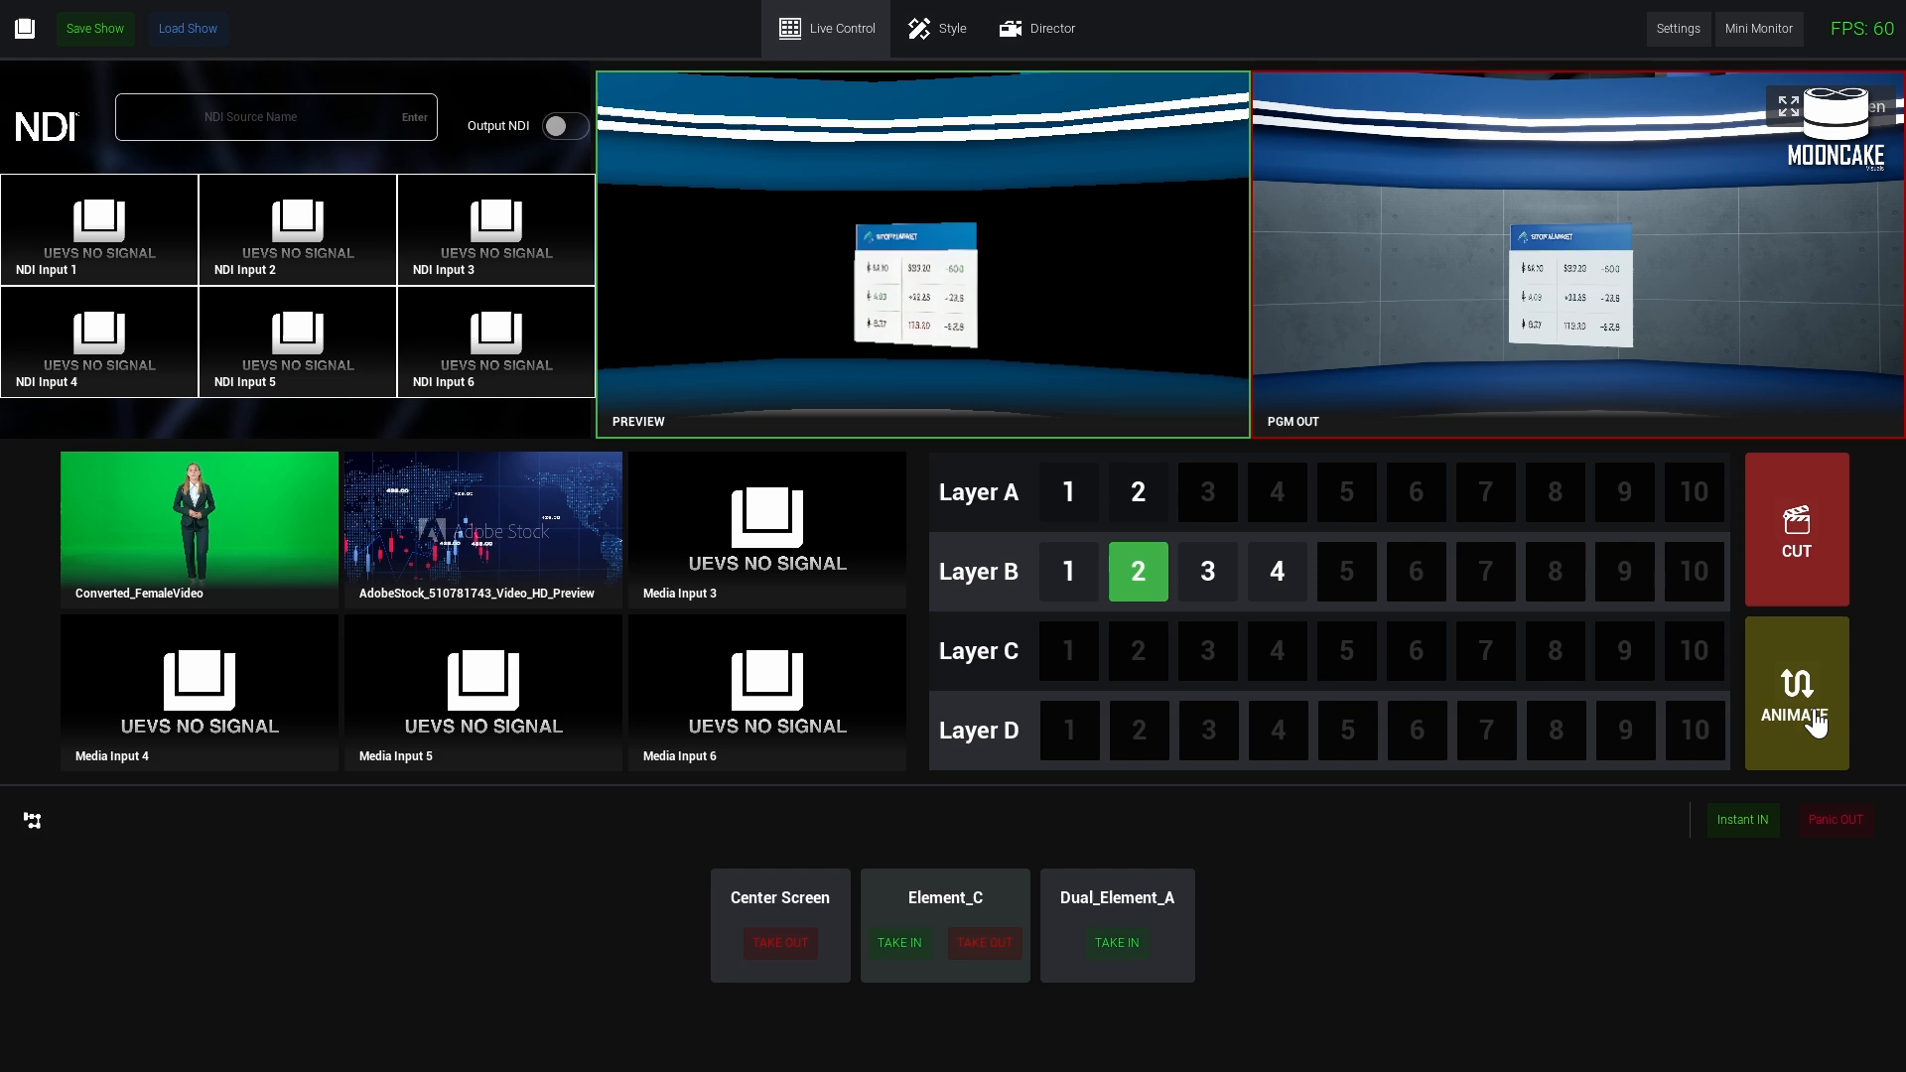
- Put Layer B's camera 3 in preview and cut the program to its talent close-up
click(1223, 595)
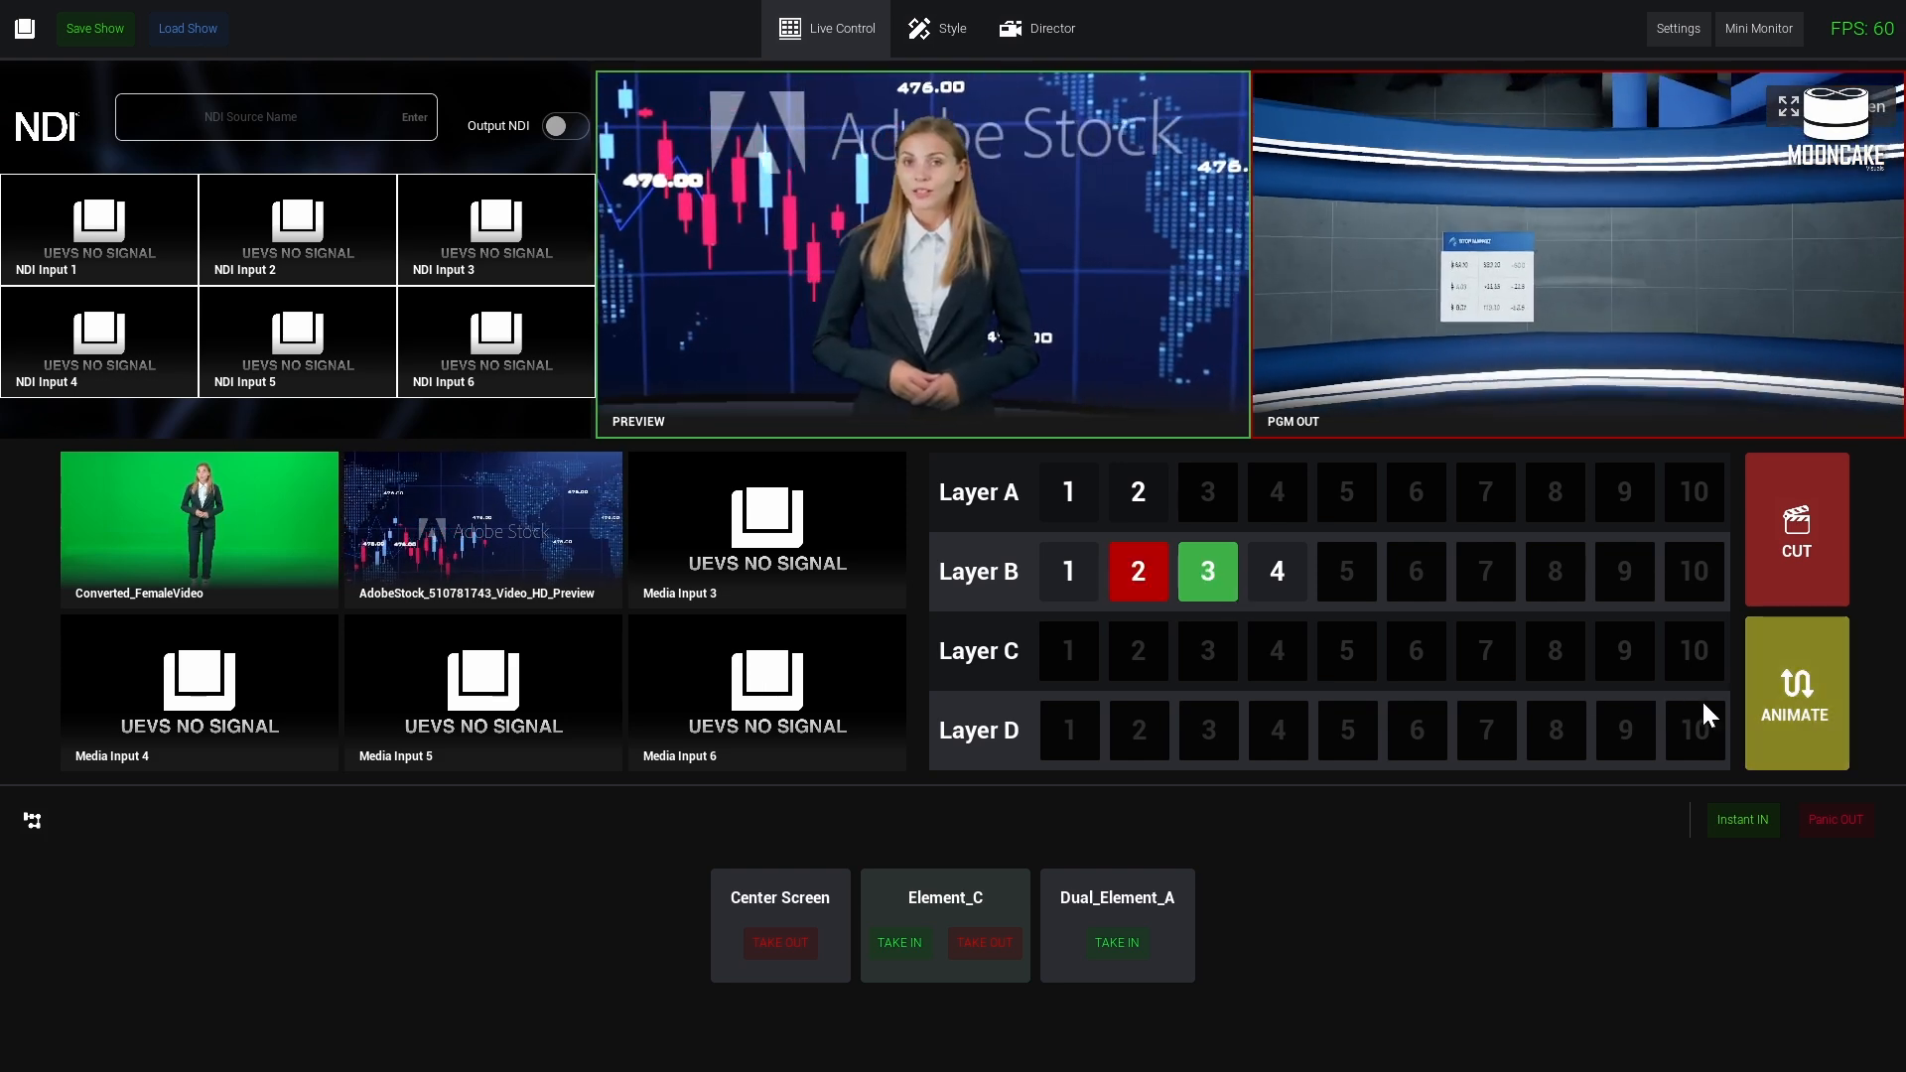
click(1791, 740)
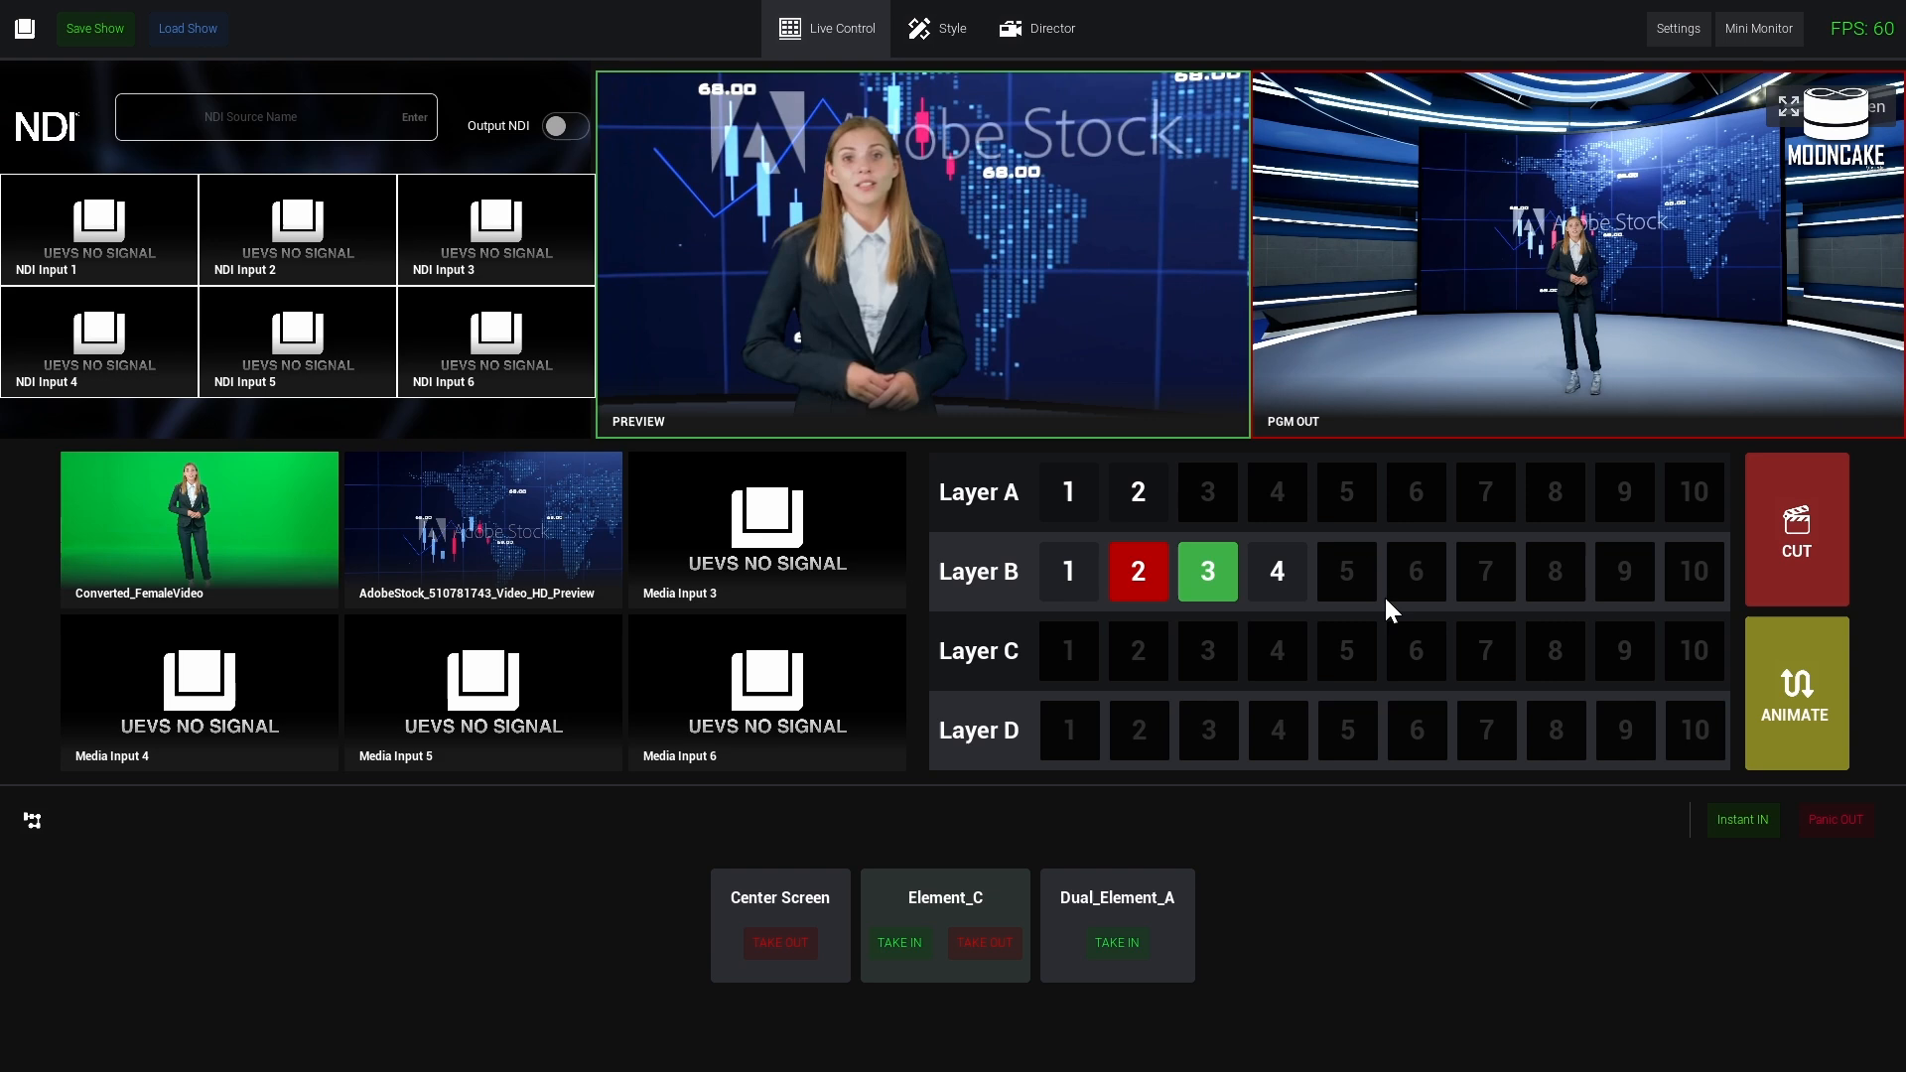
click(1810, 561)
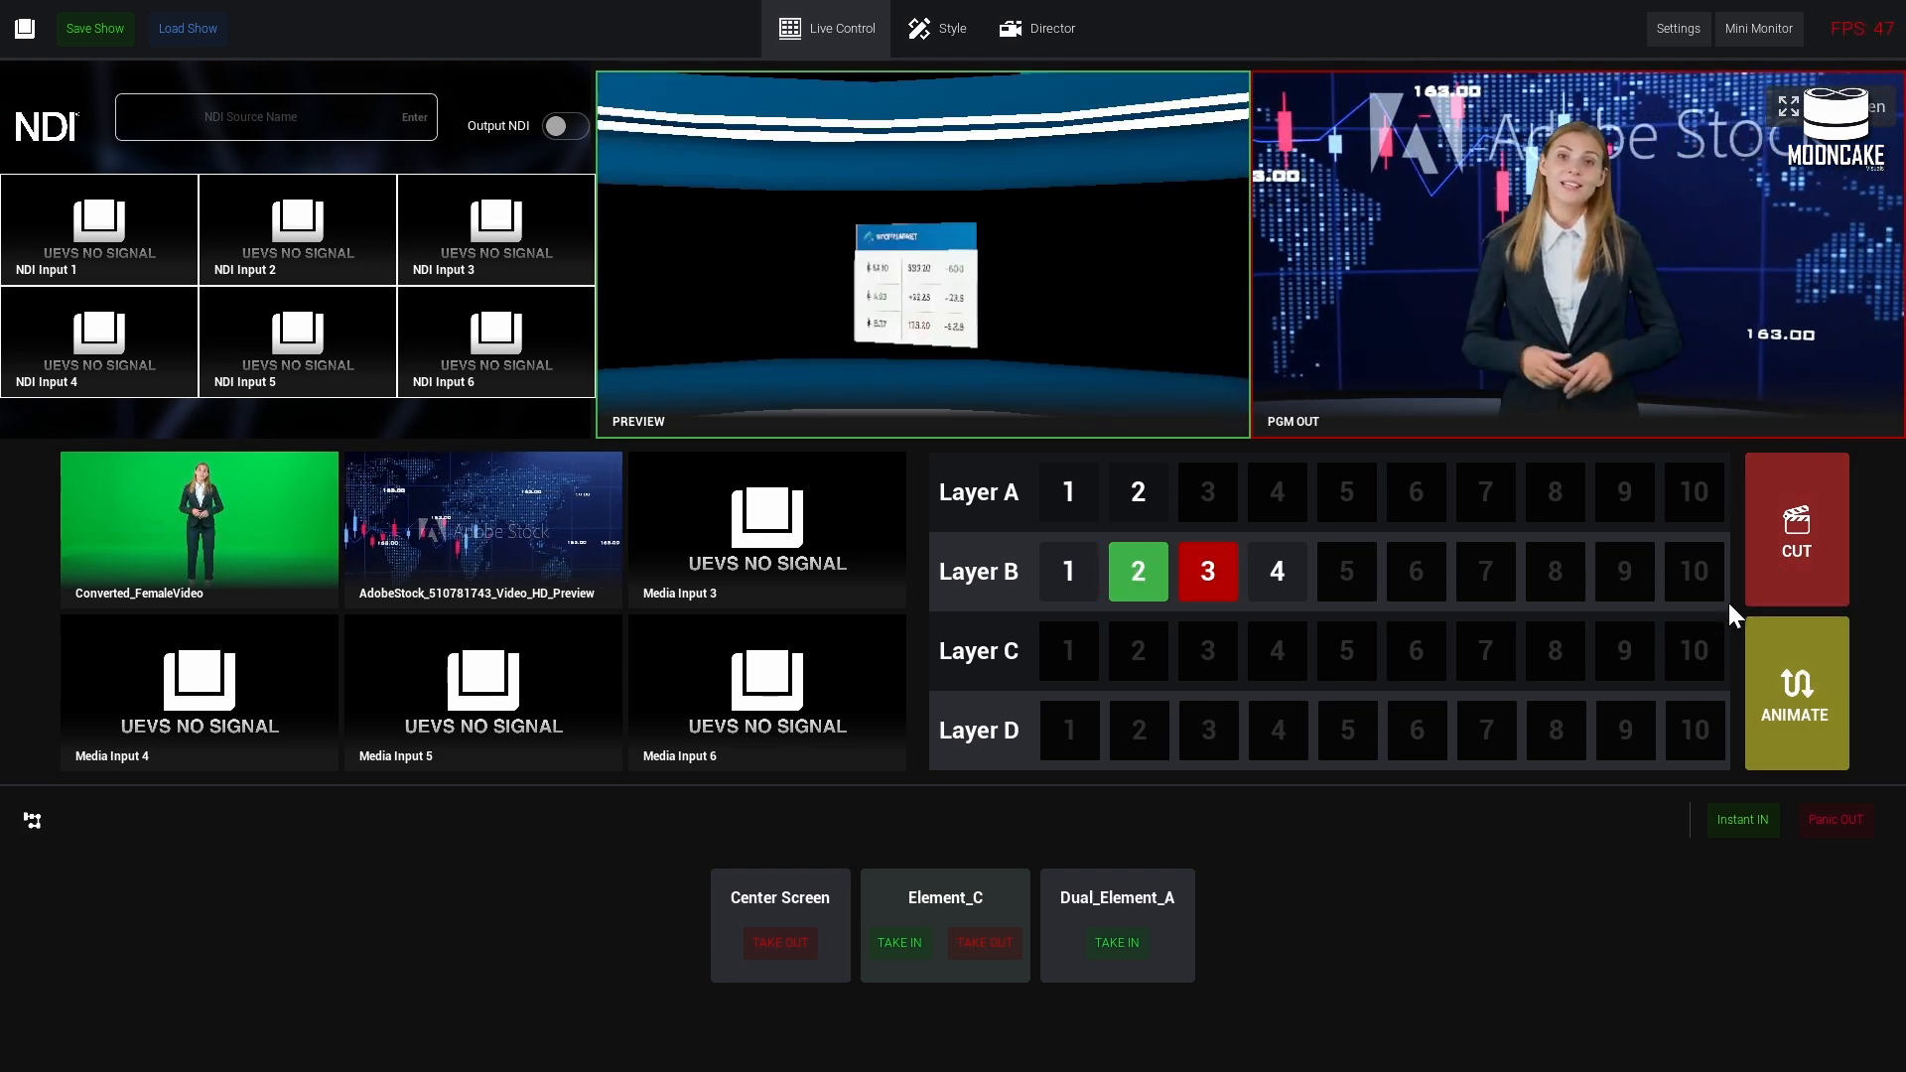
- Cut the program to Layer B's camera 4, and follow with a cut to Layer A's camera 1
click(1281, 568)
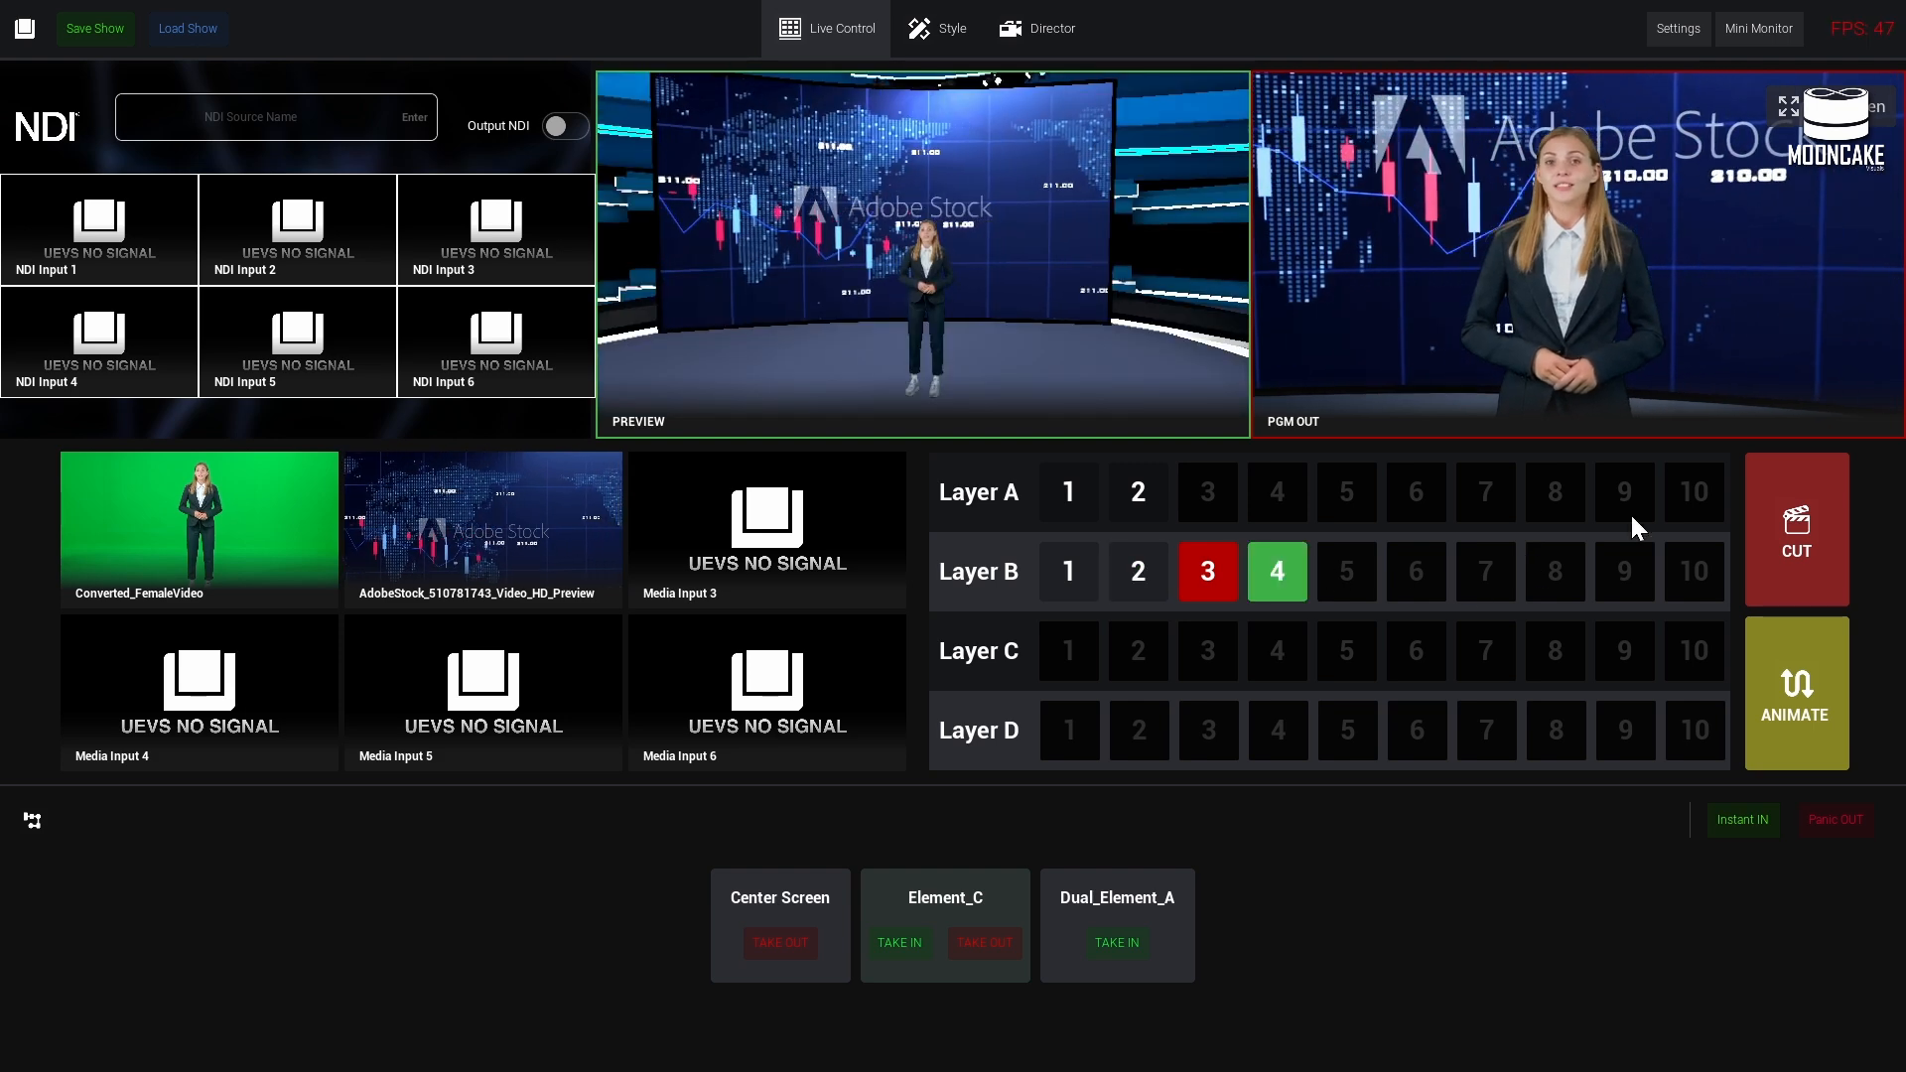
click(1760, 521)
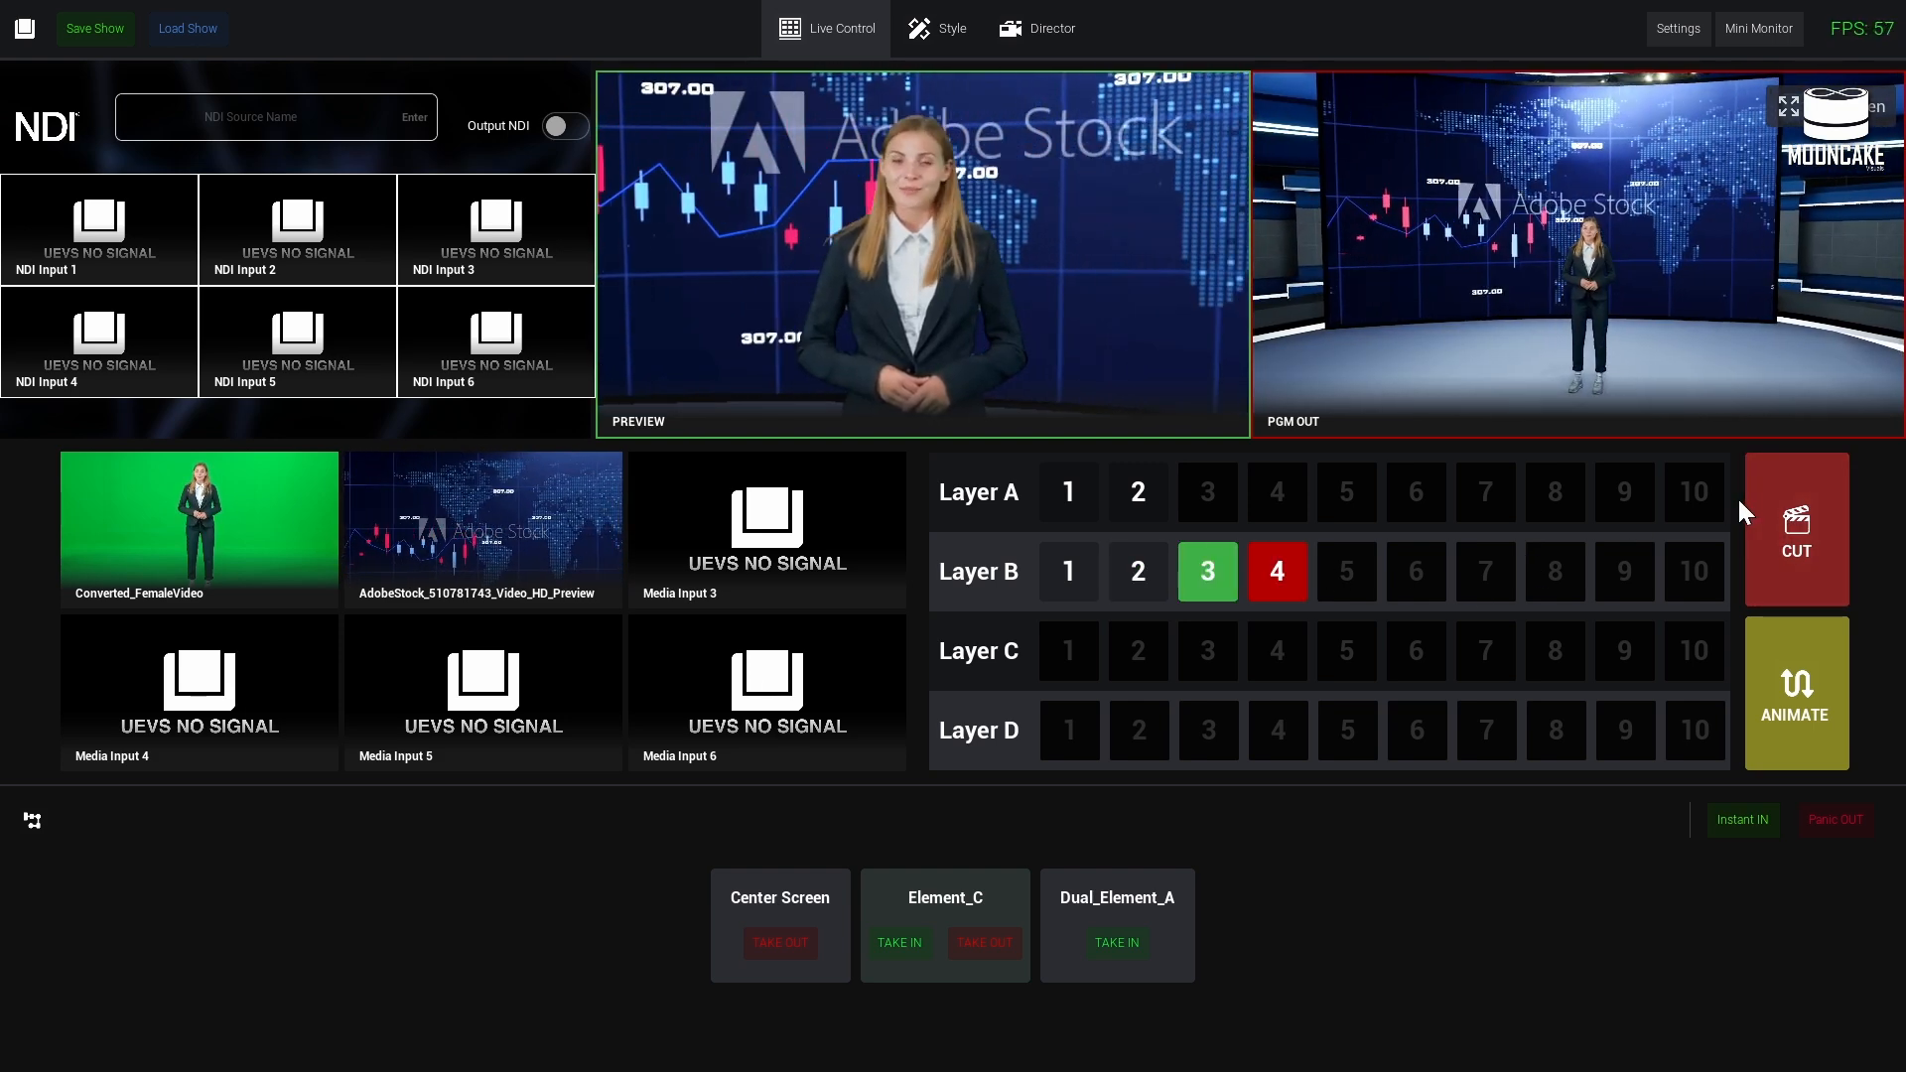
click(1132, 494)
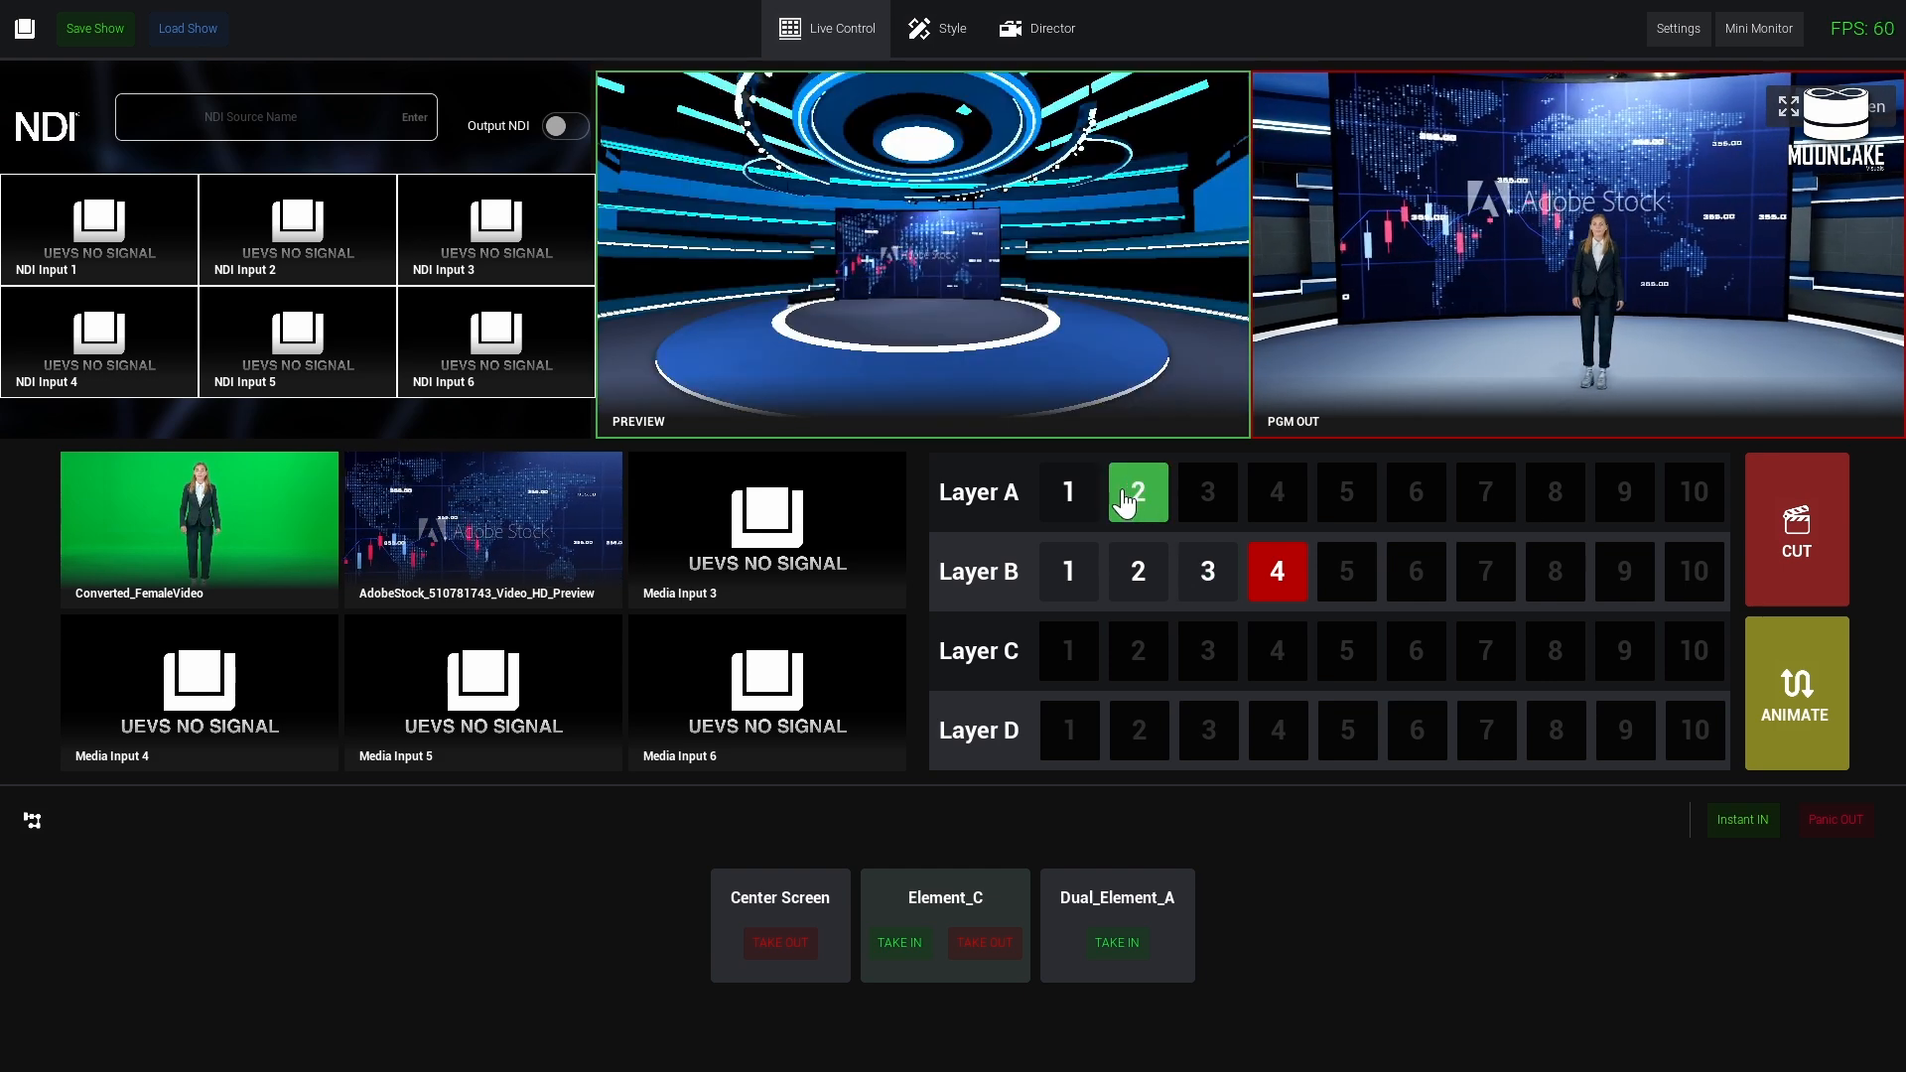
click(1069, 492)
click(1812, 581)
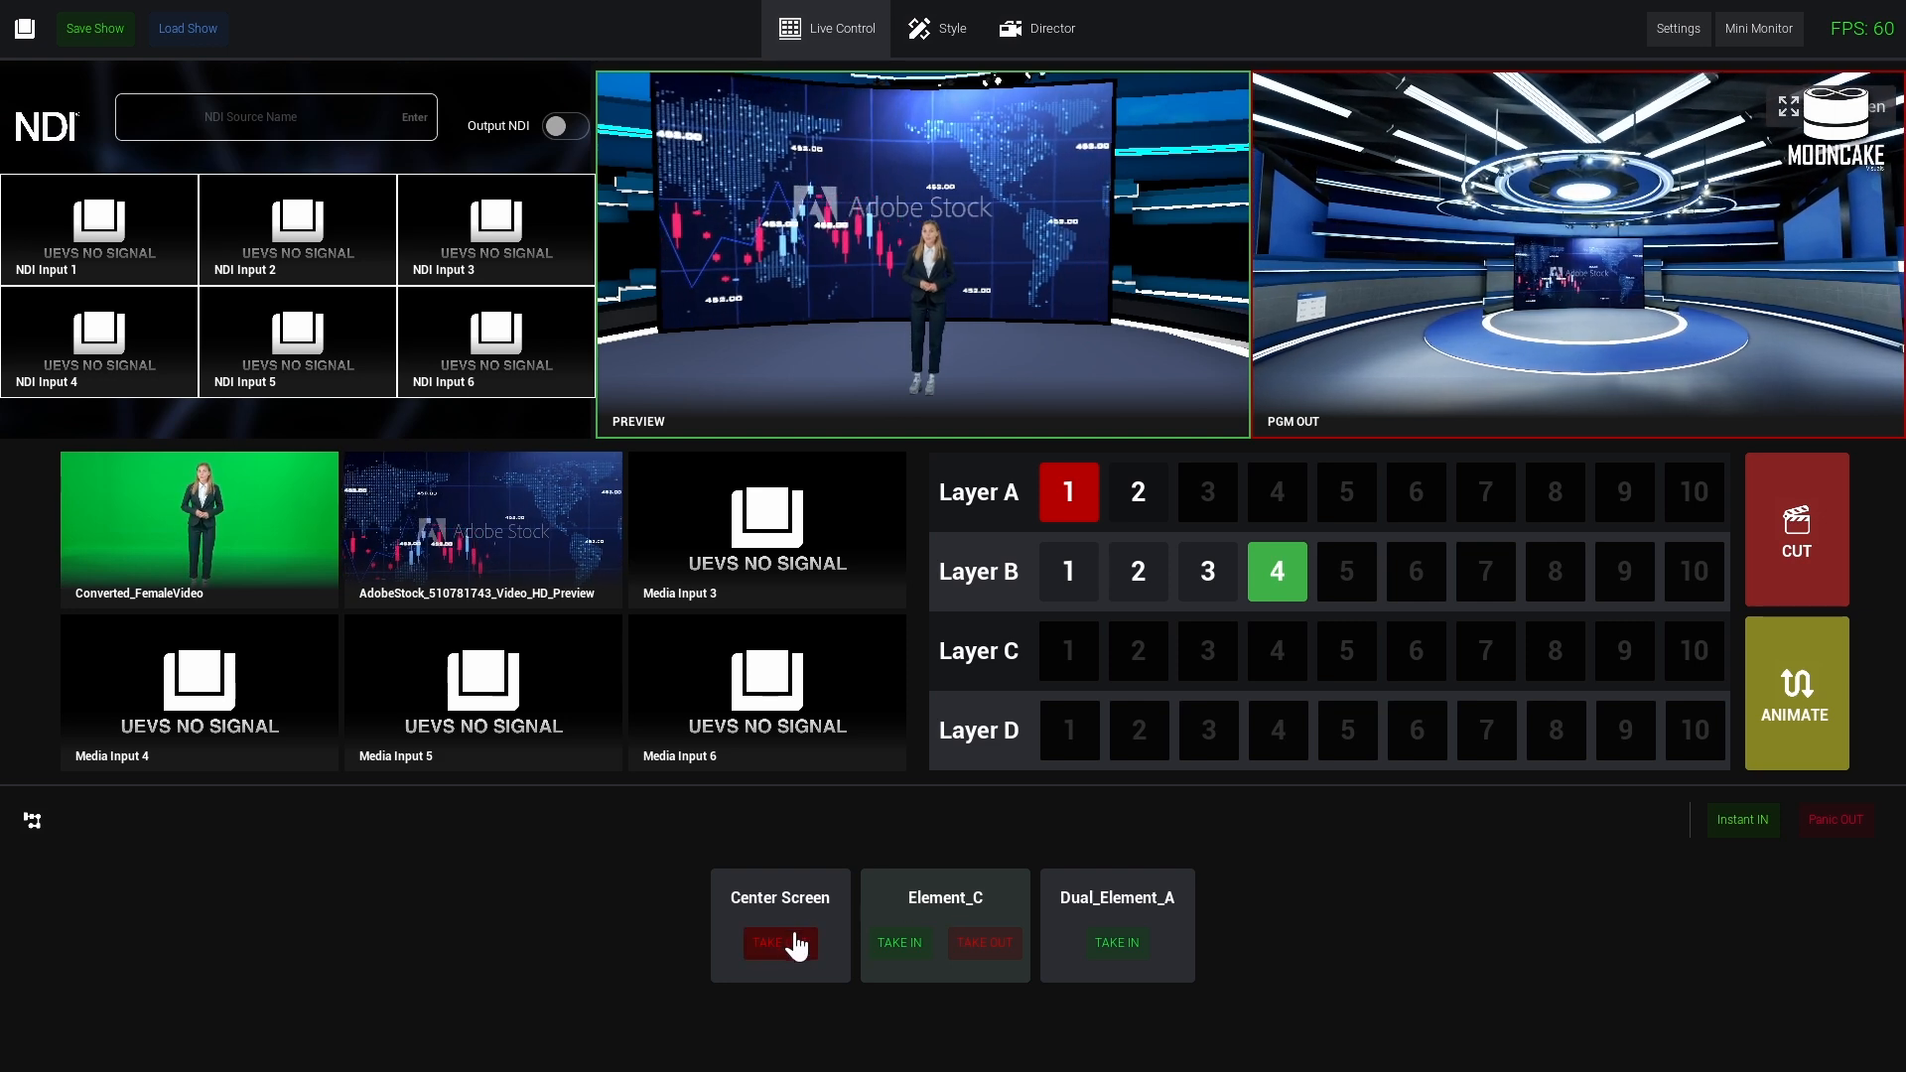
- Take out the Center Screen and take in Dual_Element_A
click(789, 943)
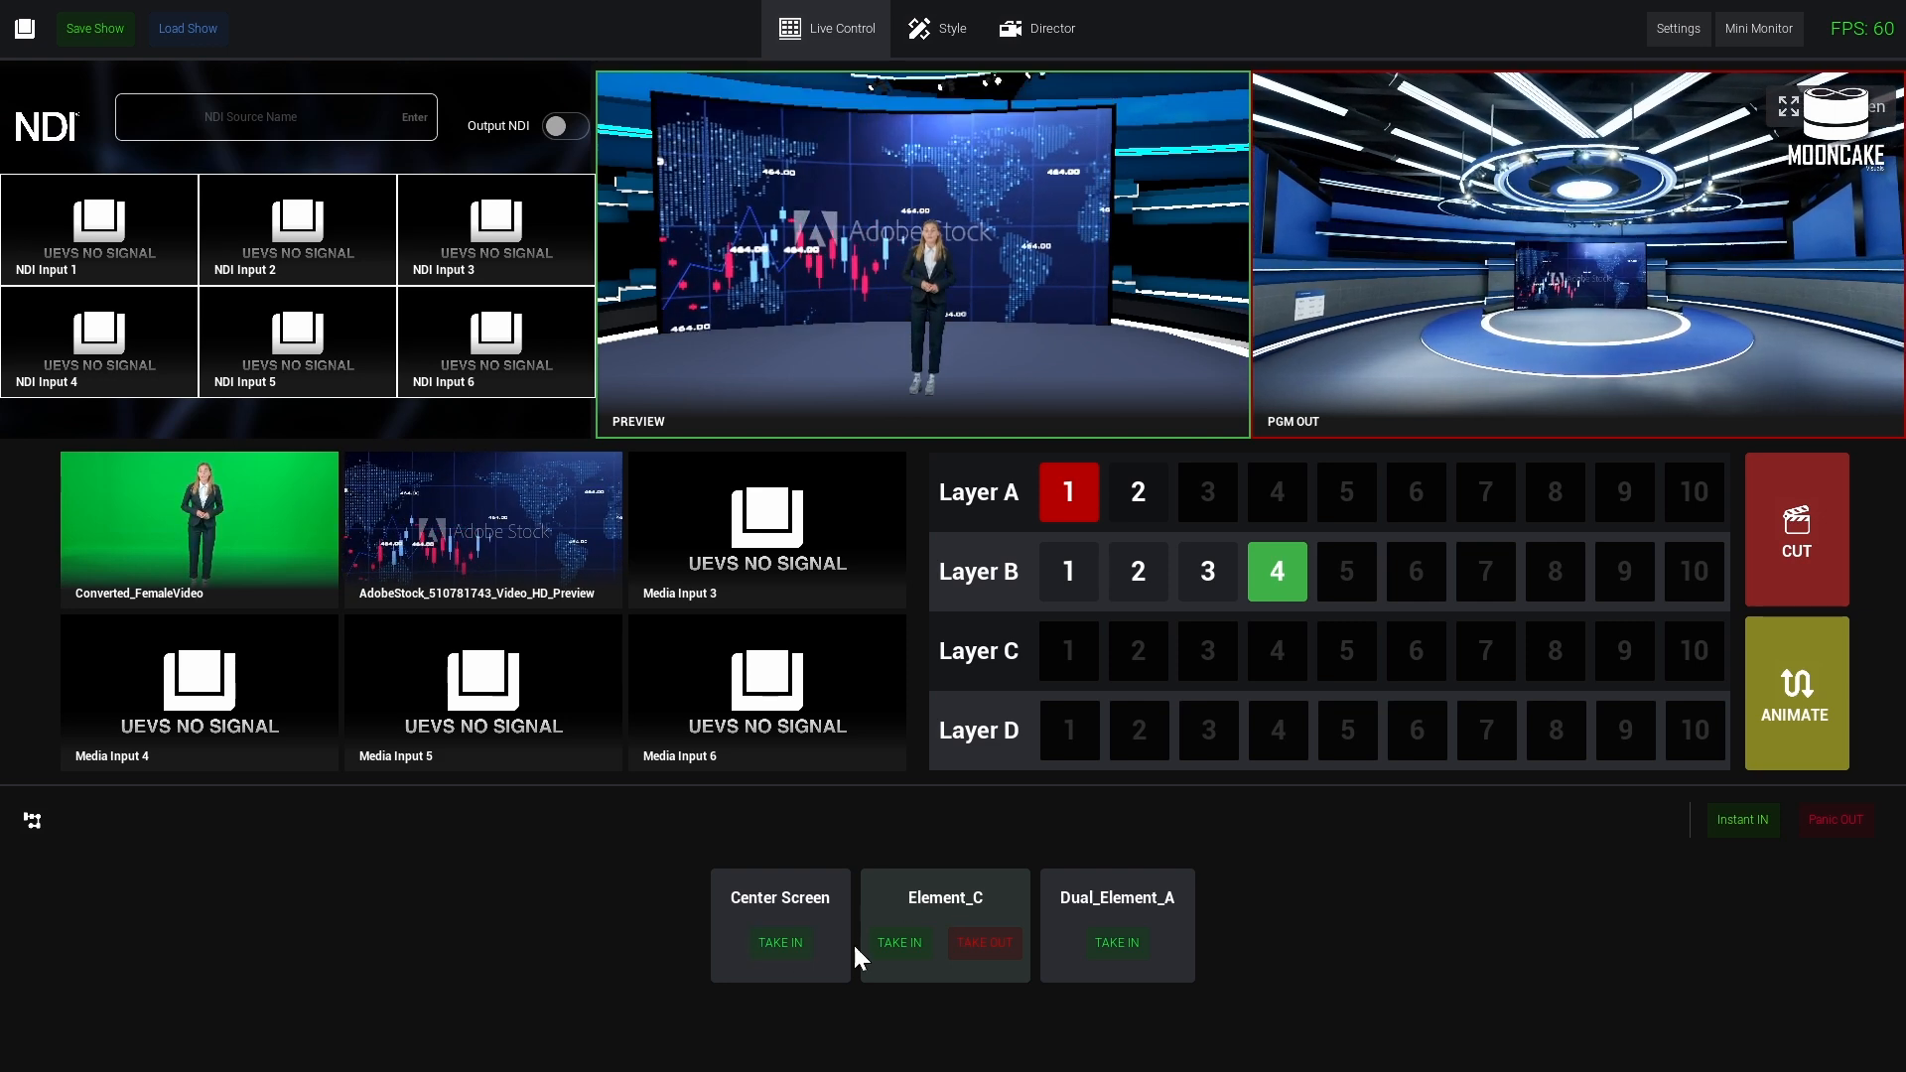
click(1125, 948)
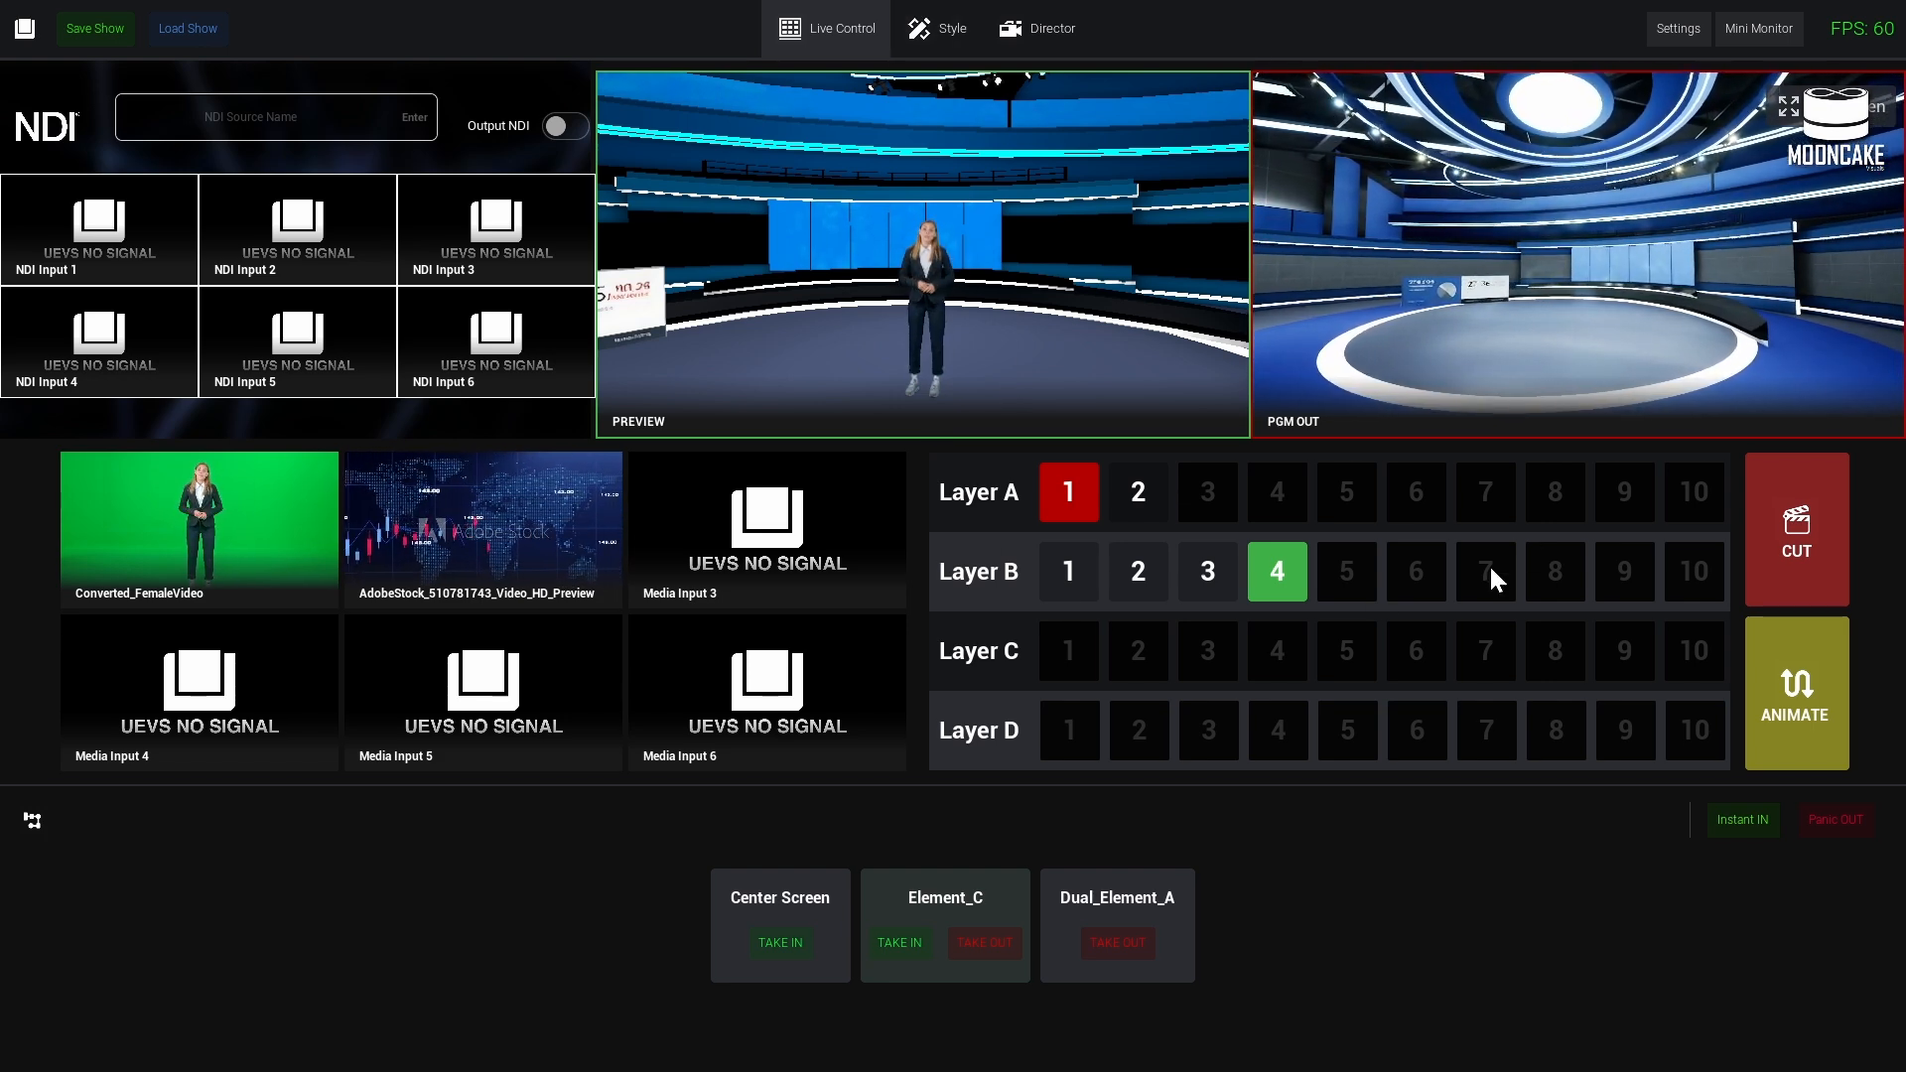
- Name the NDI source "NDI Output" and enable the NDI output
click(294, 119)
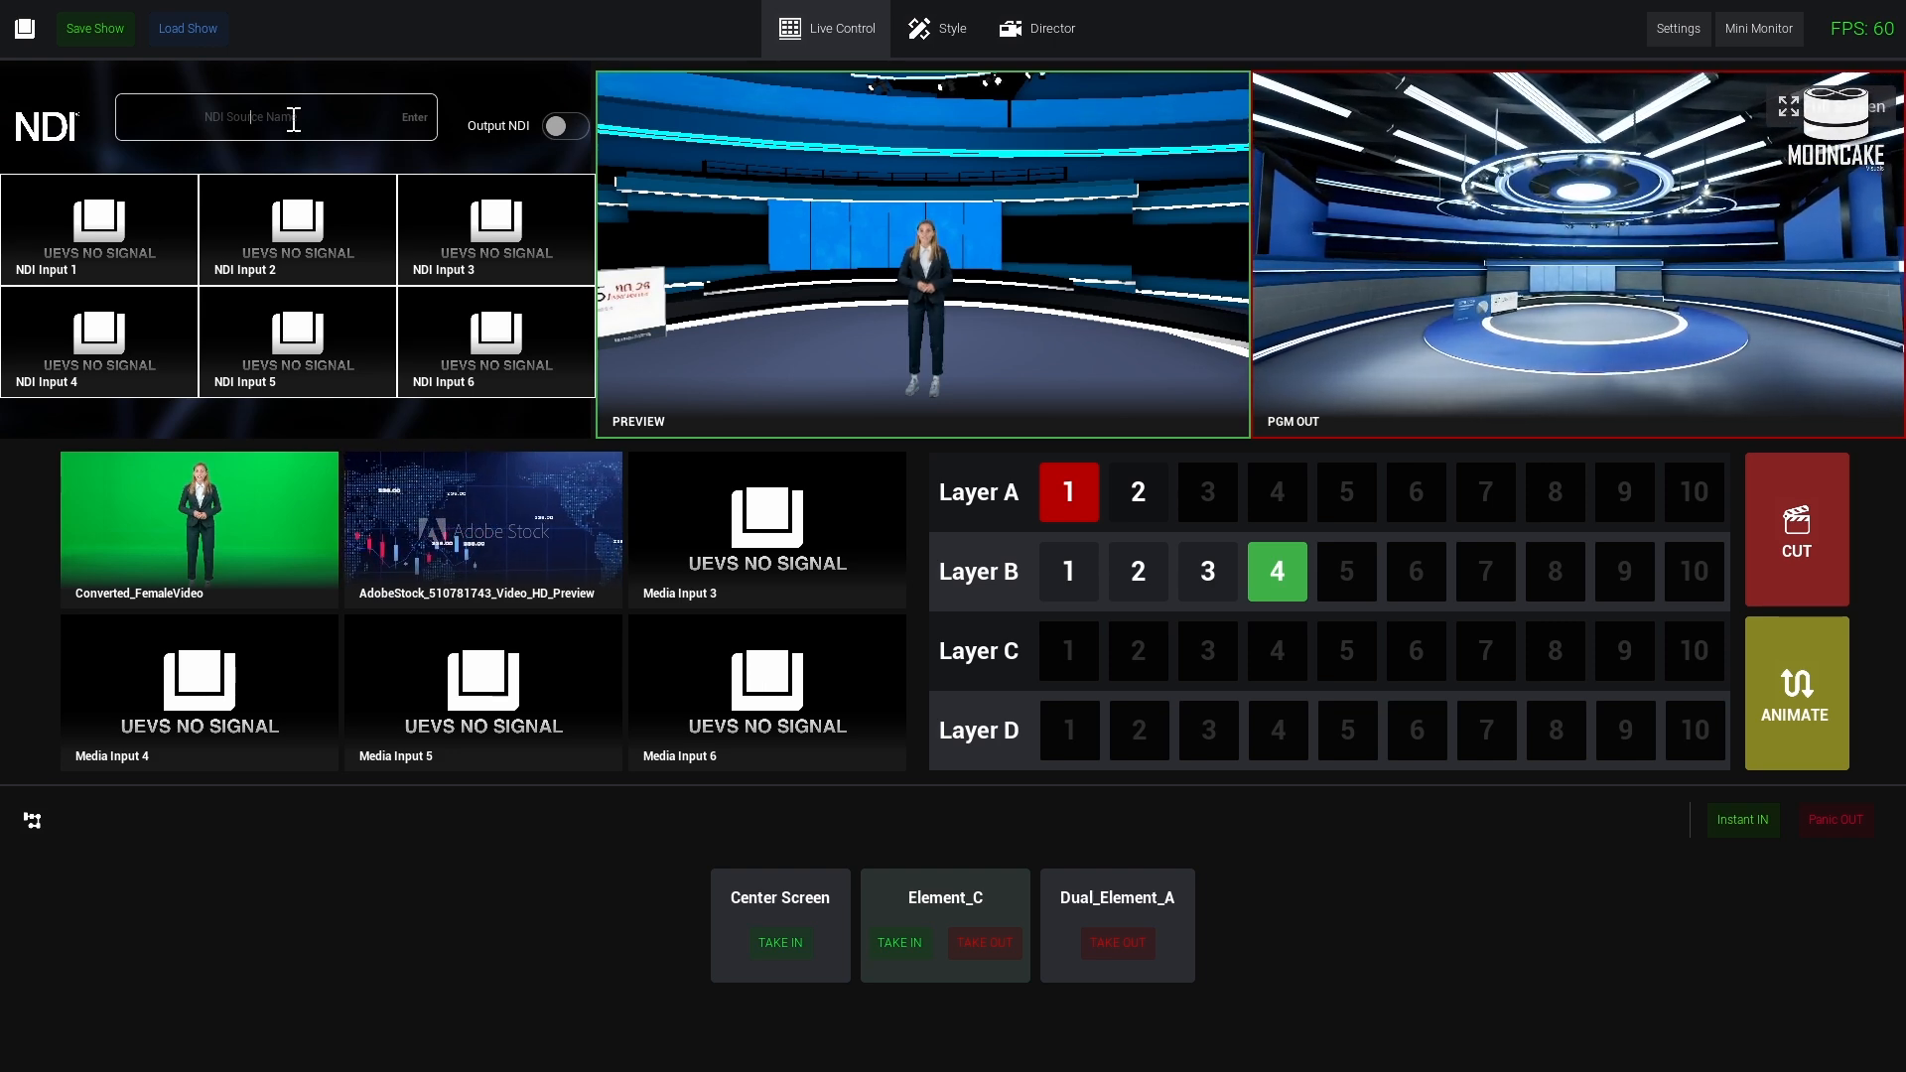
text(NDI Outop)
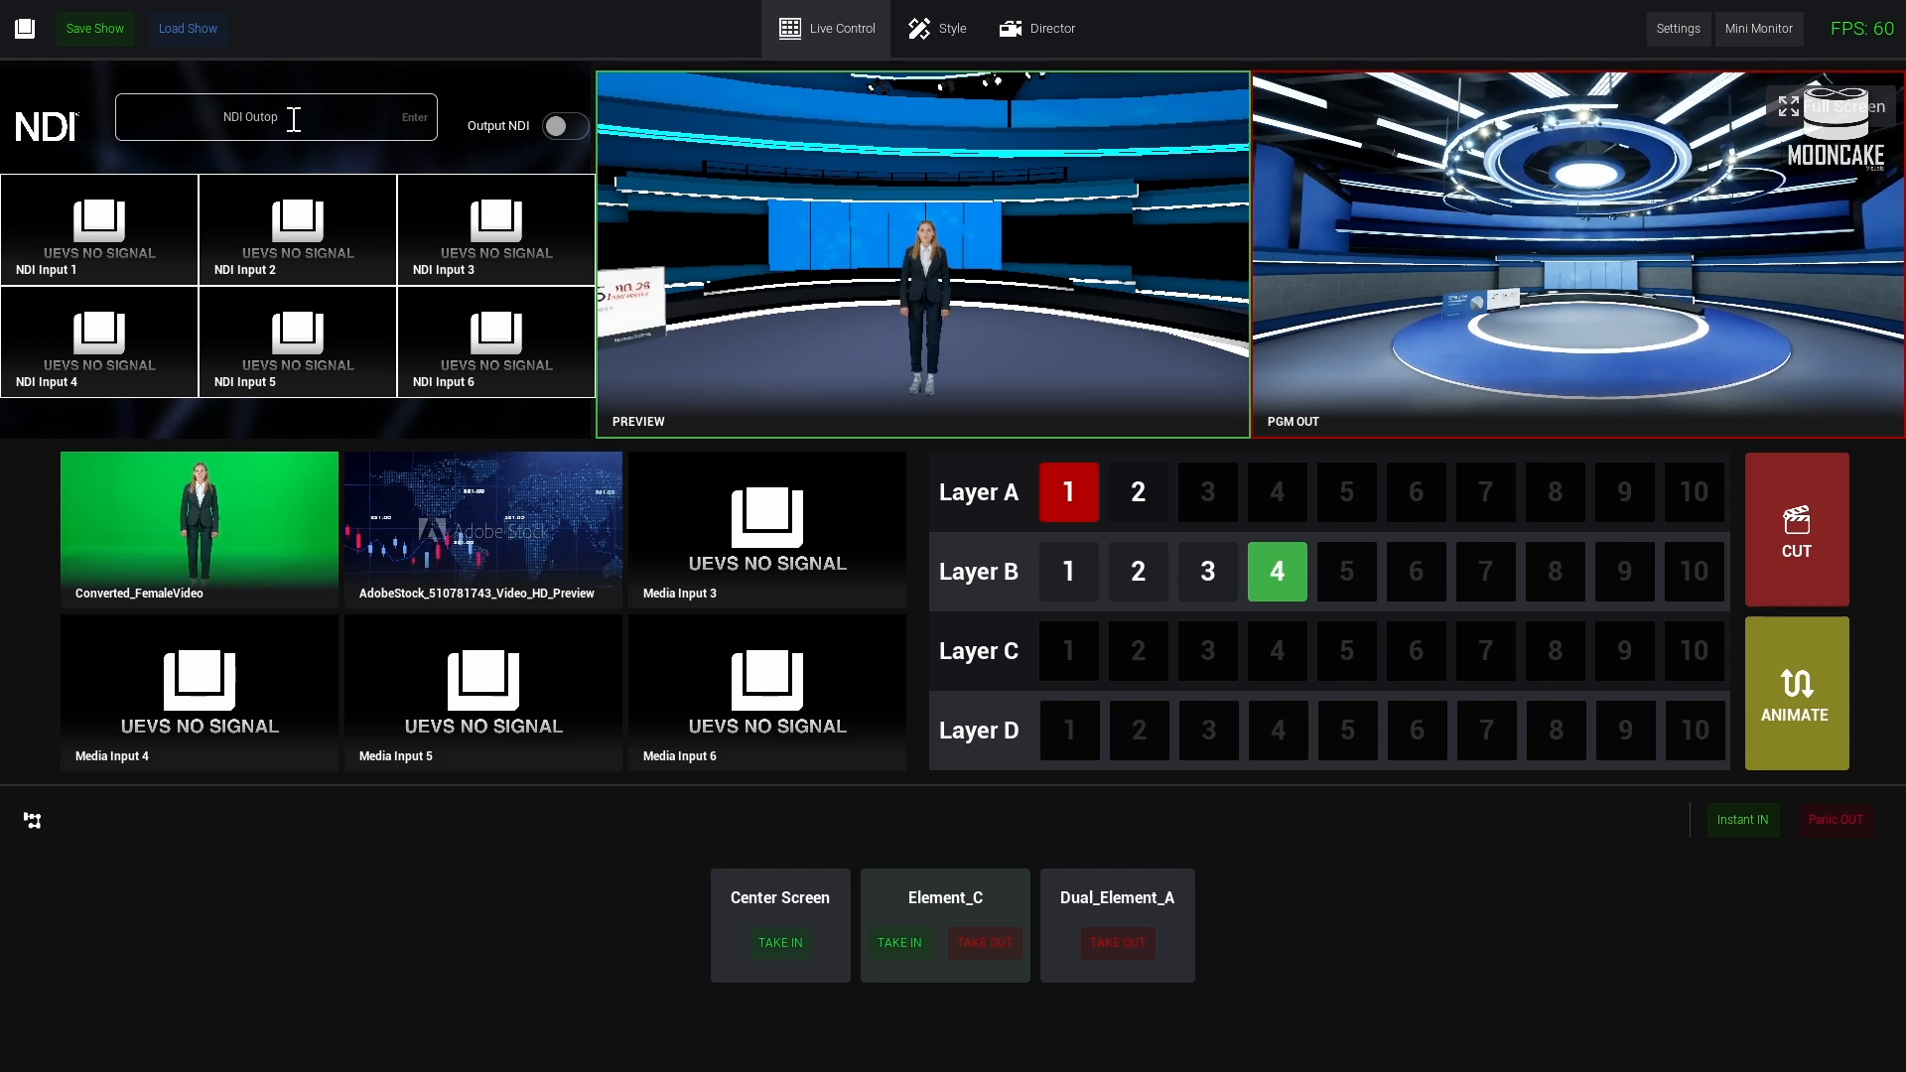
key(BackSpace)
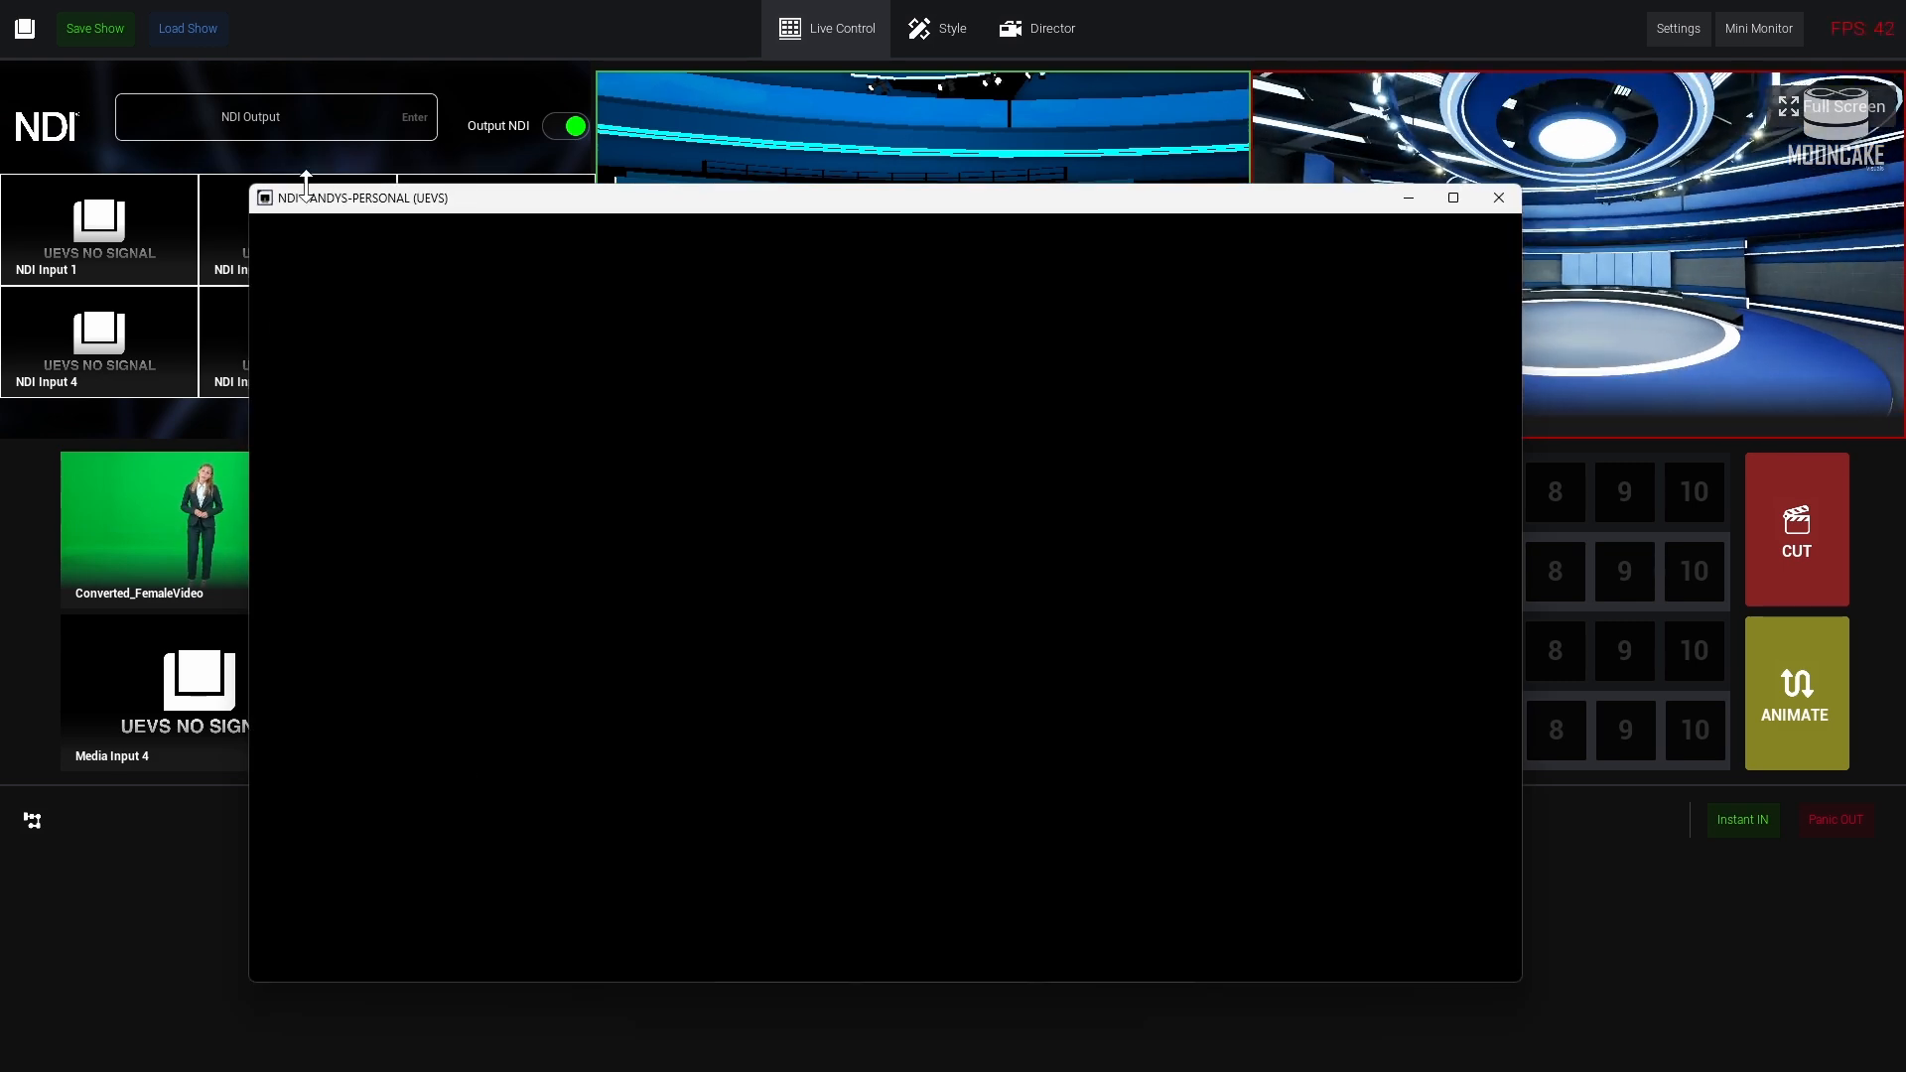
- Load the NDI Output source in the NDI monitor window, compare it with the program output, and close the monitor
drag(438, 228, 727, 242)
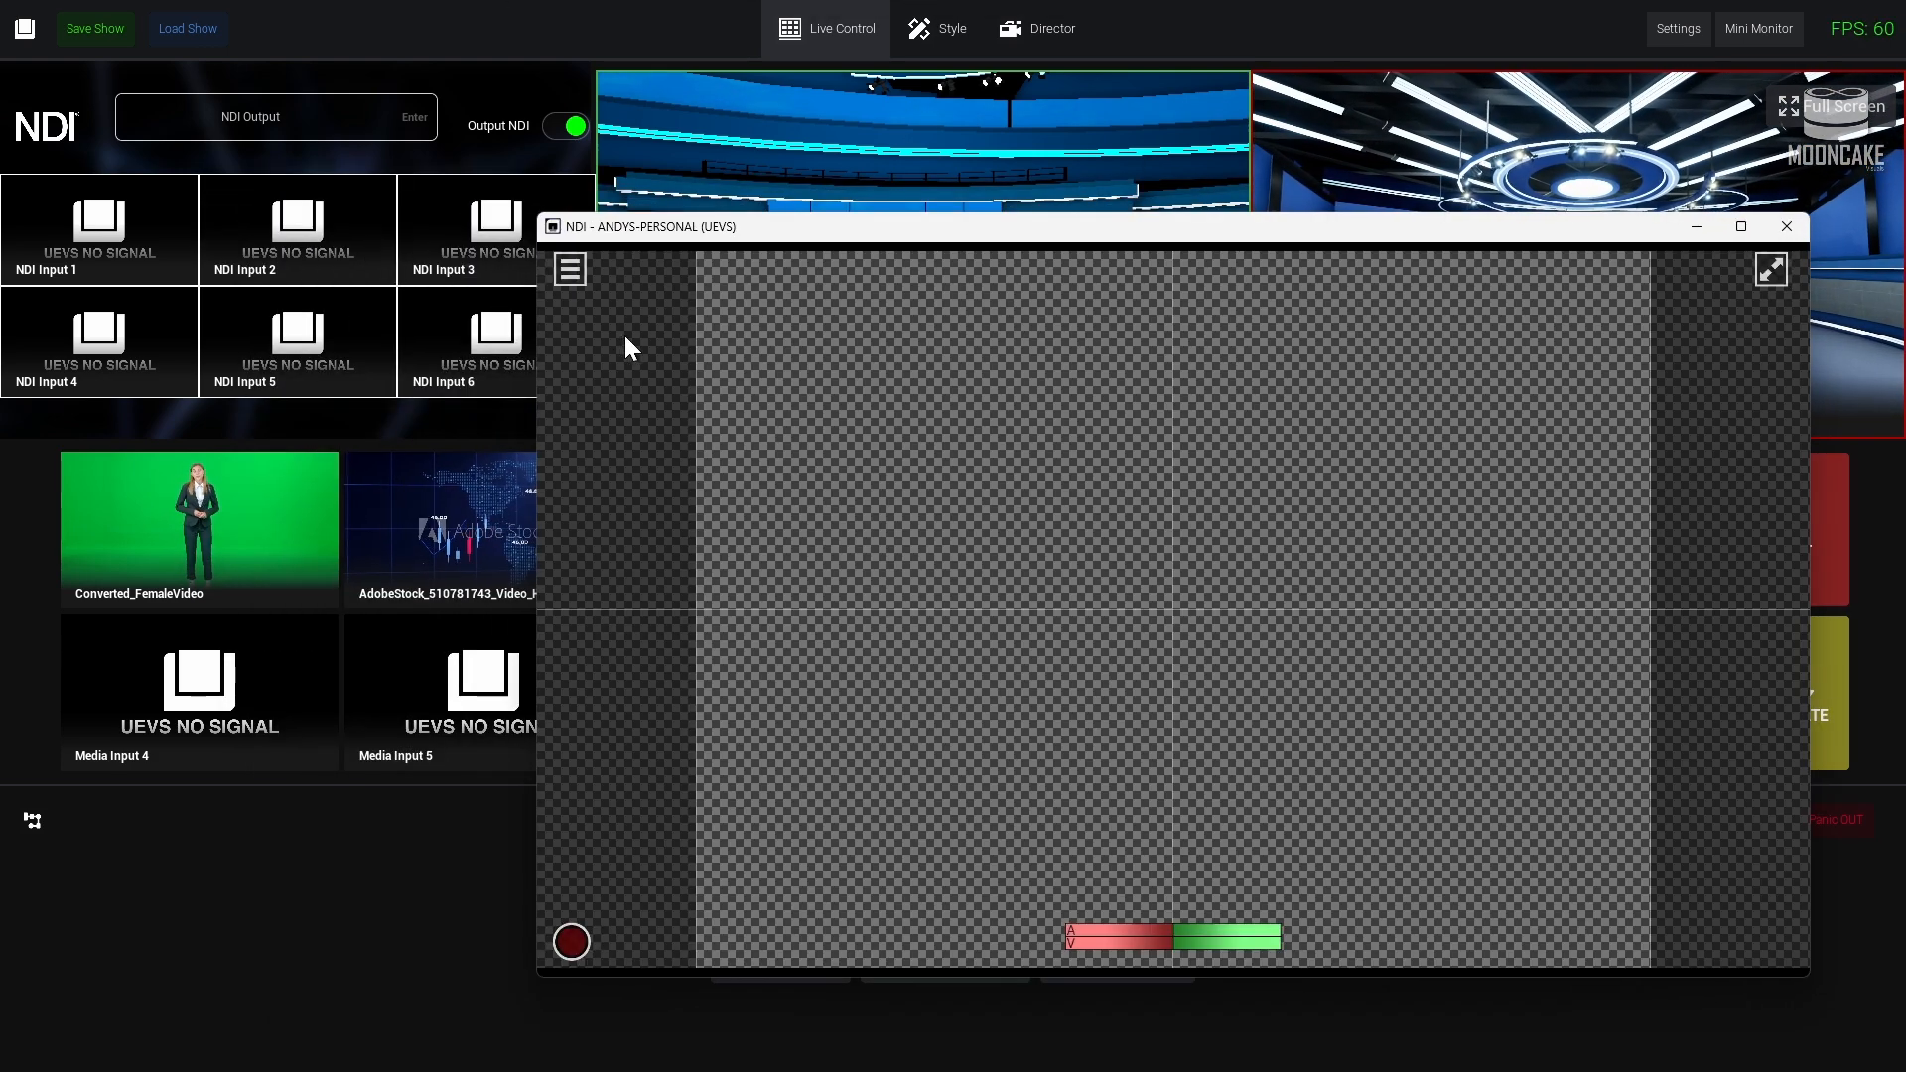
click(570, 268)
mouse_move(689, 293)
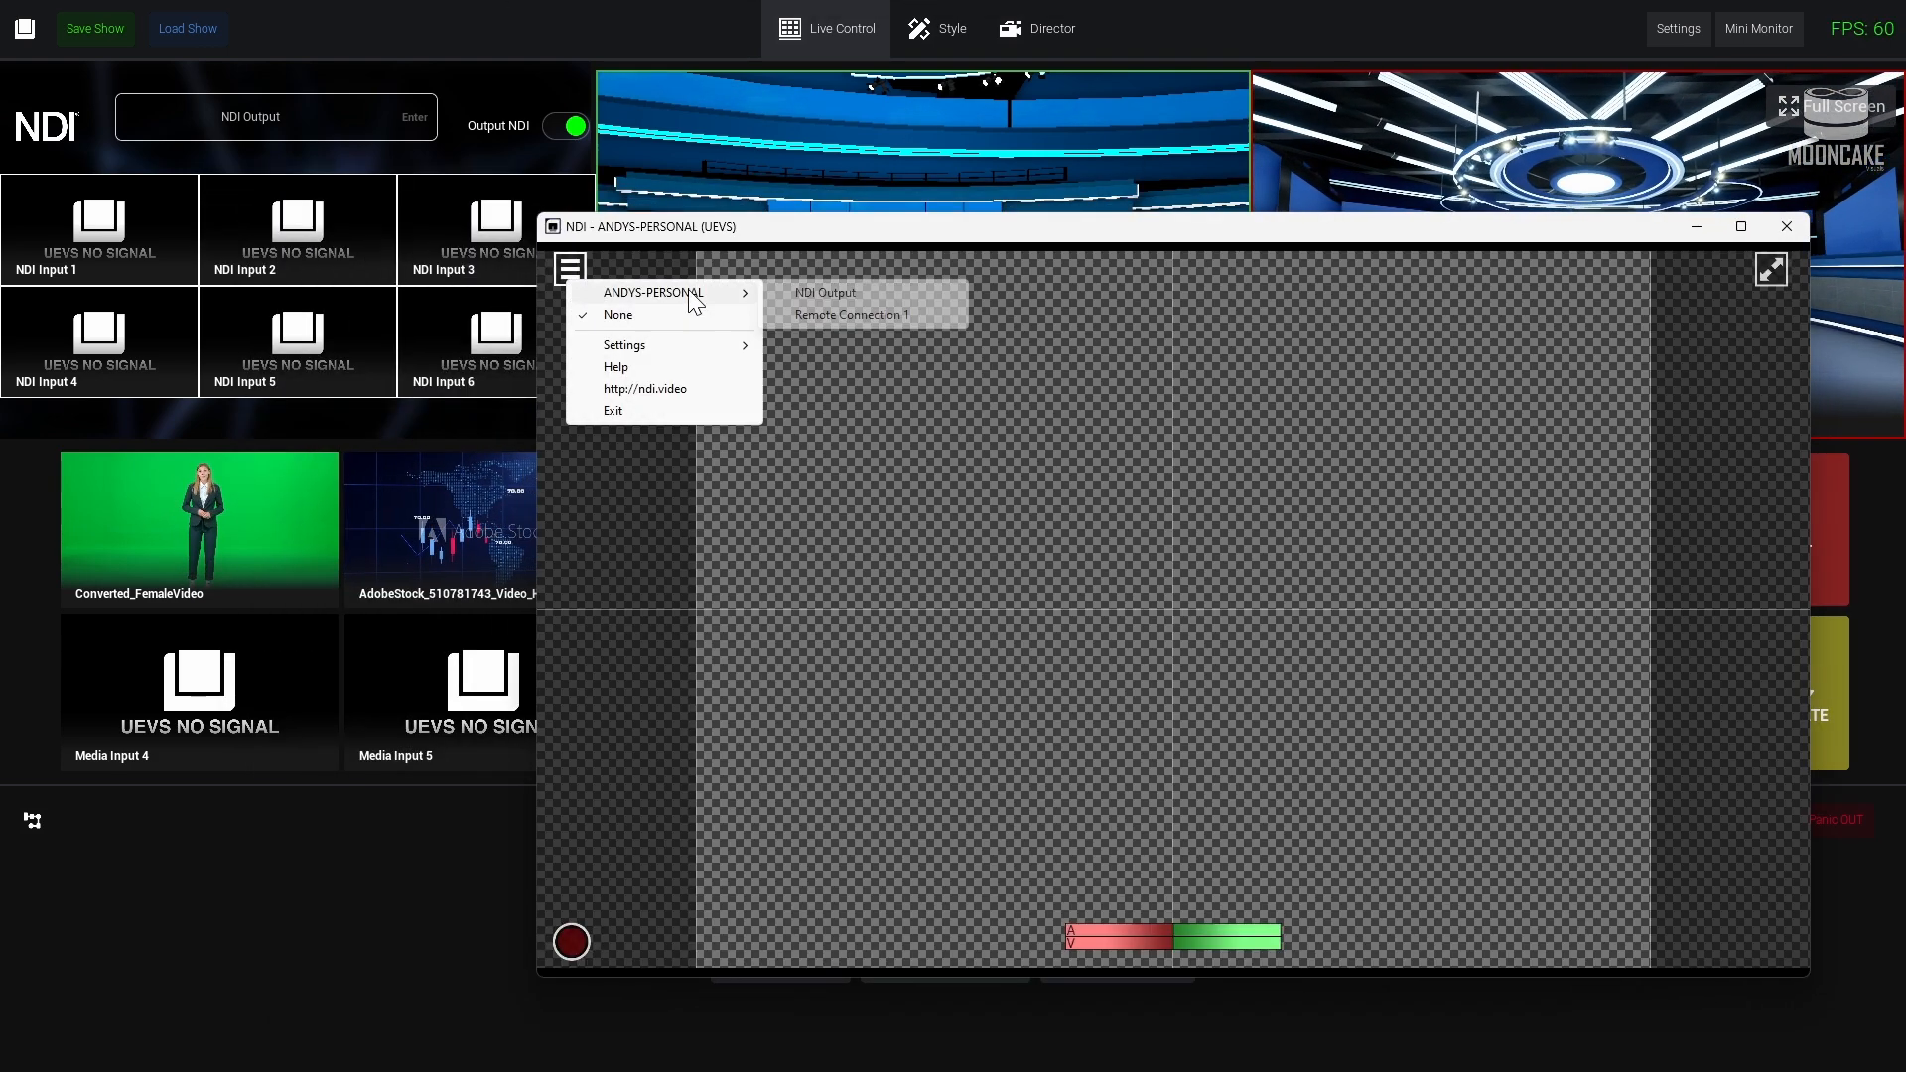
click(879, 296)
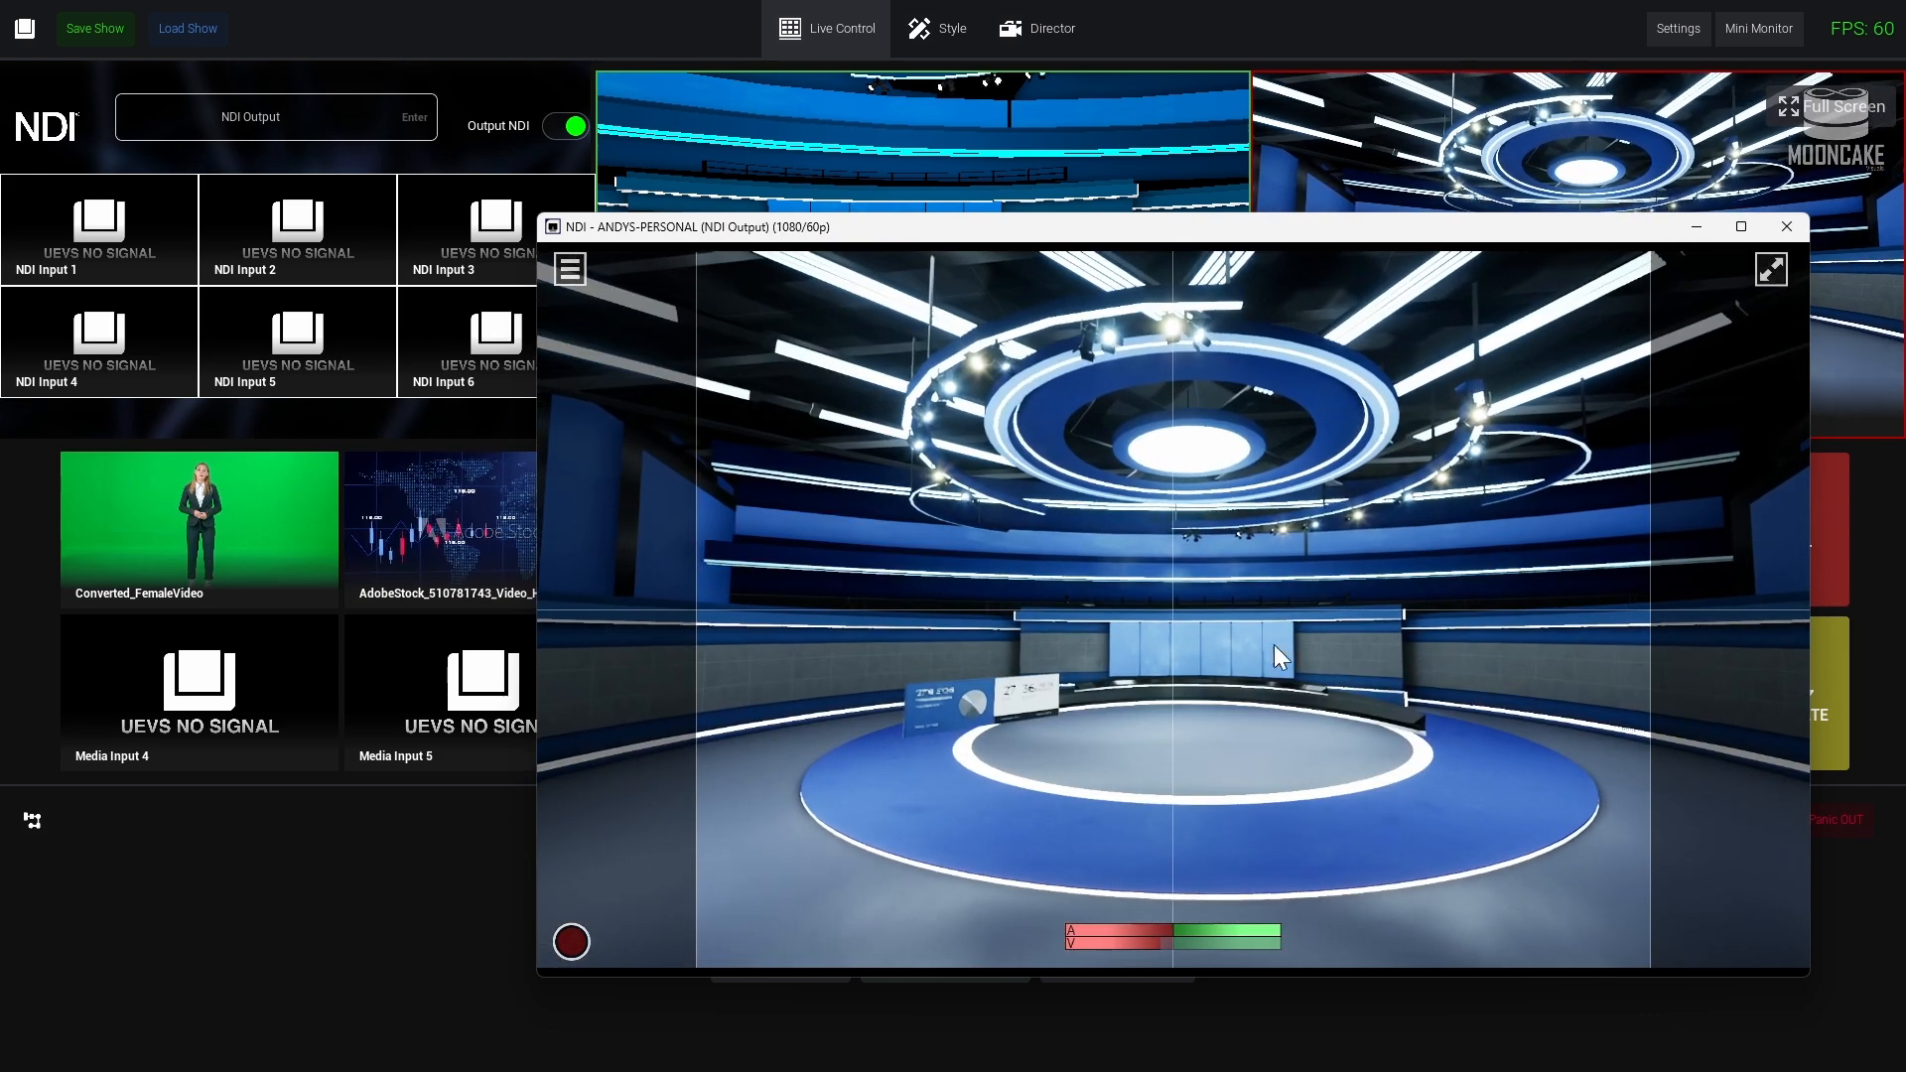
drag(1060, 214, 1156, 486)
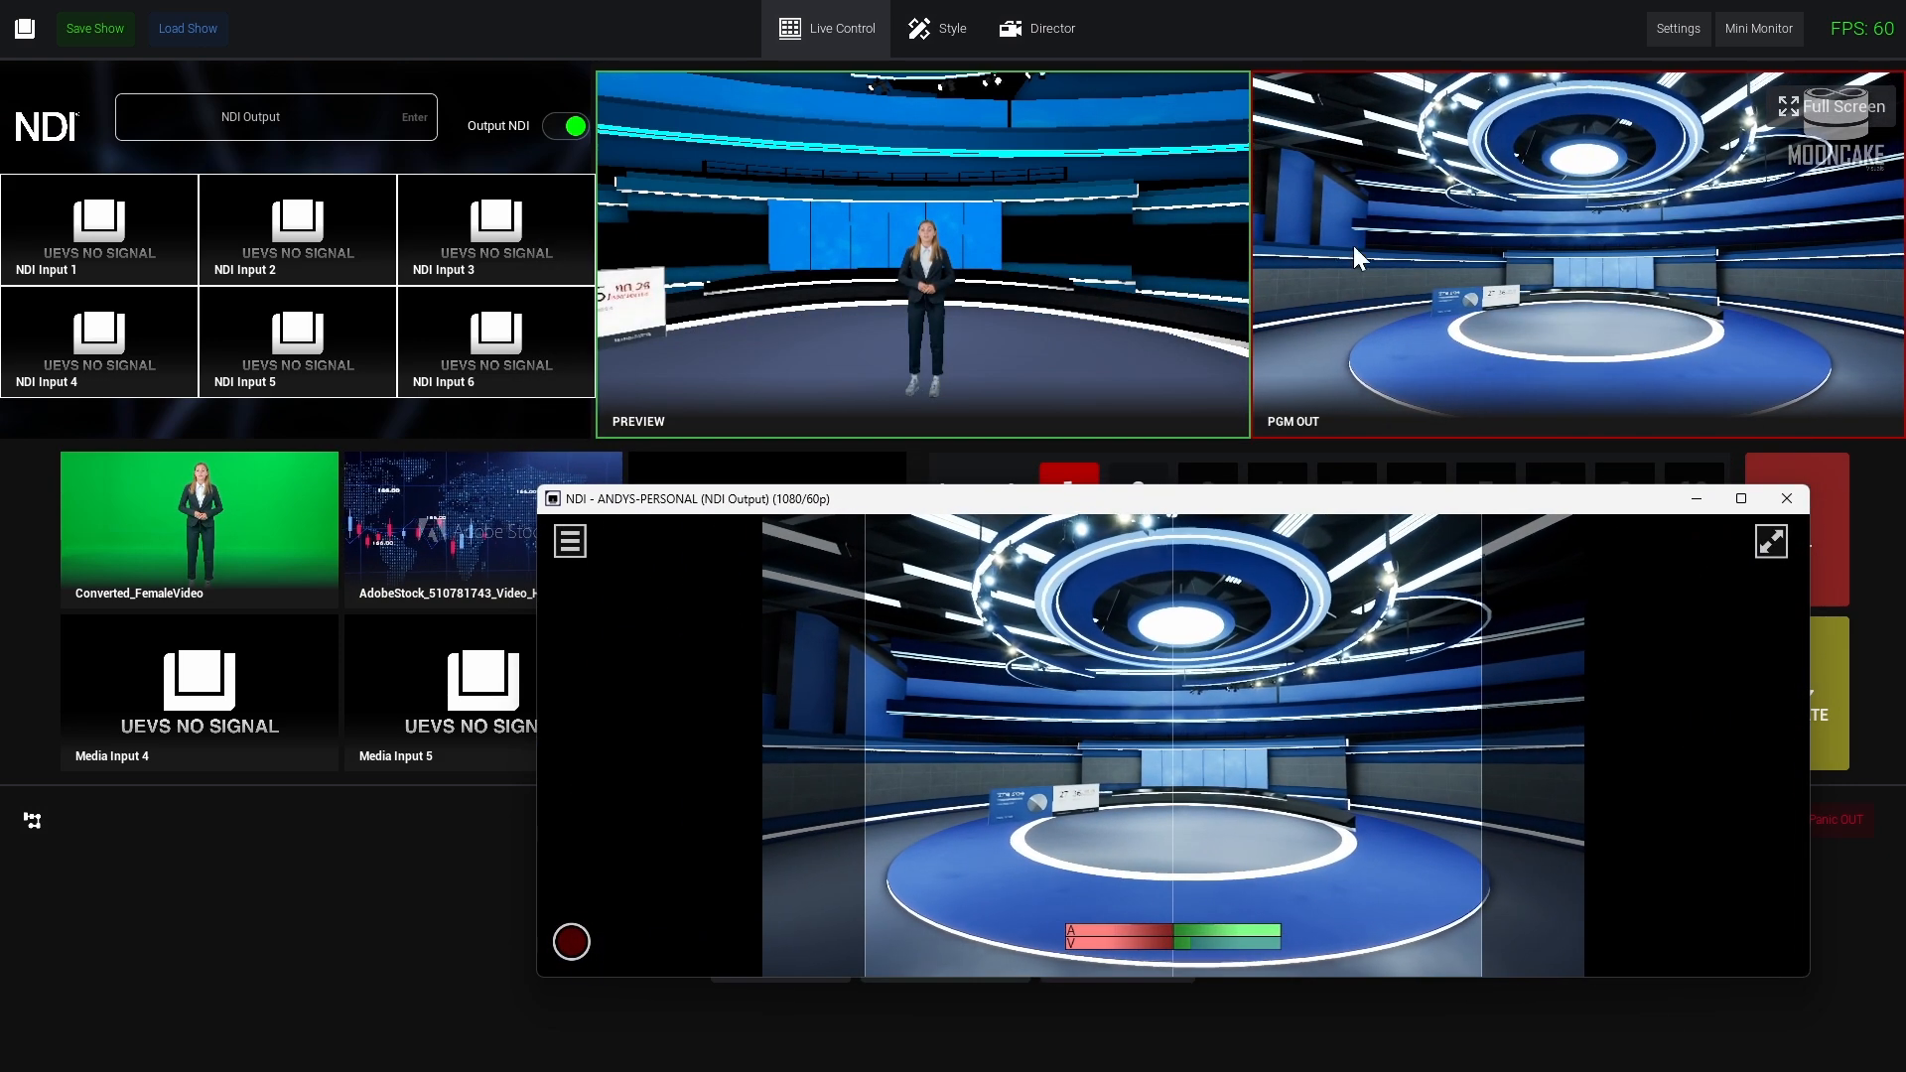
click(1787, 498)
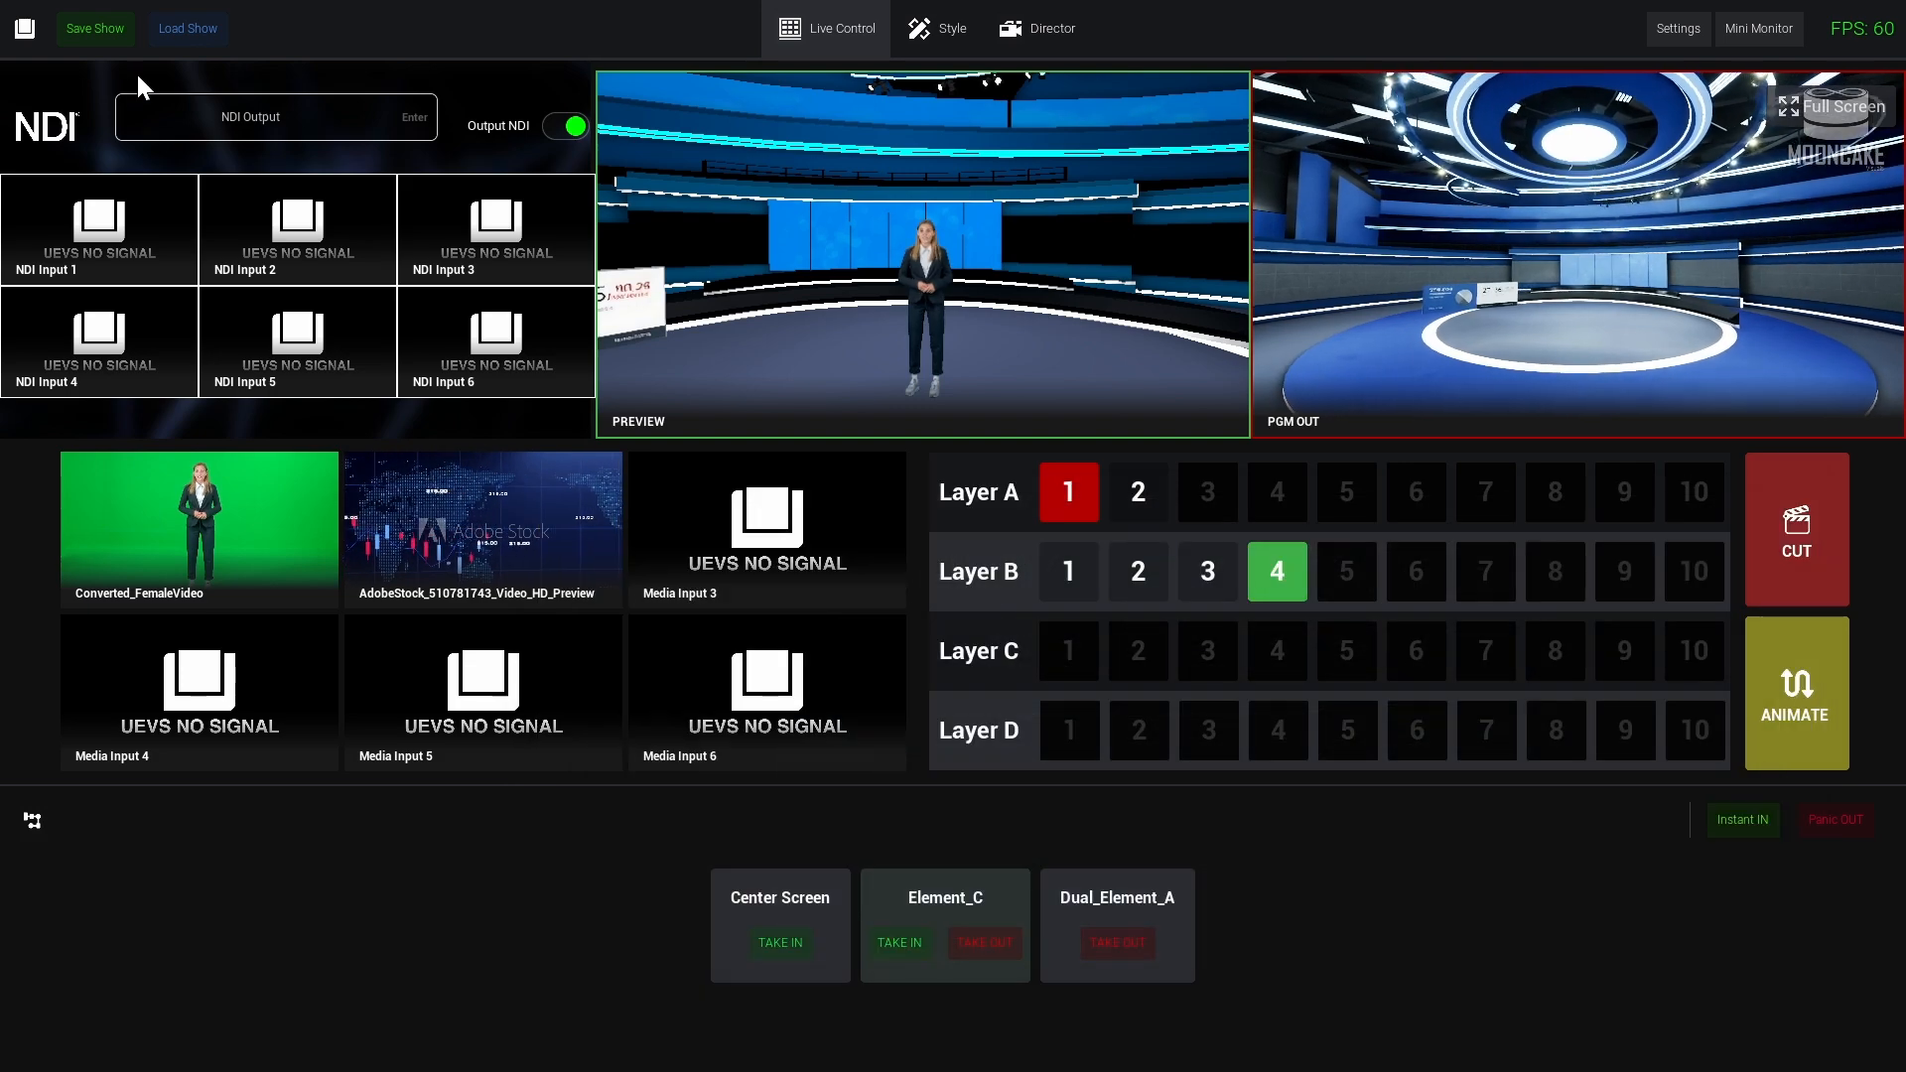
- Disable the NDI output and check the sources available for NDI Input 1 without assigning one
click(558, 129)
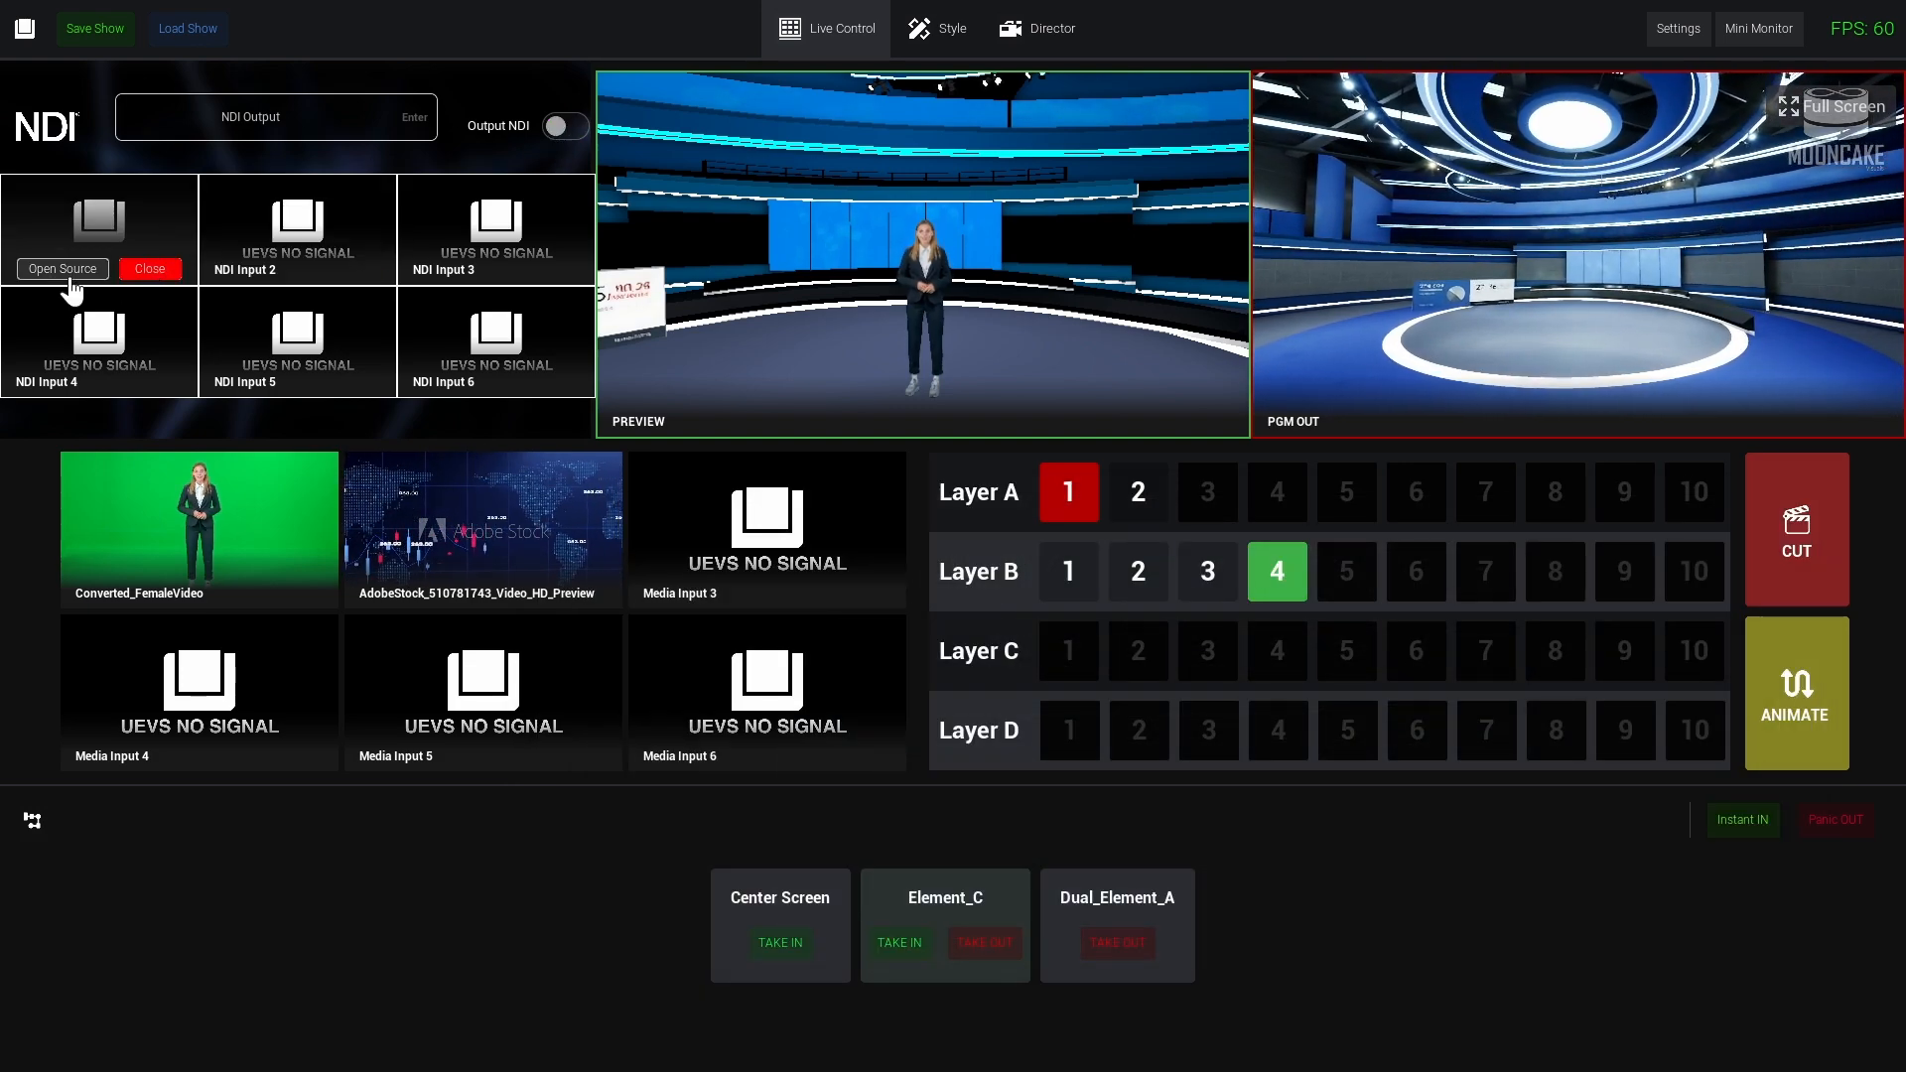
click(62, 268)
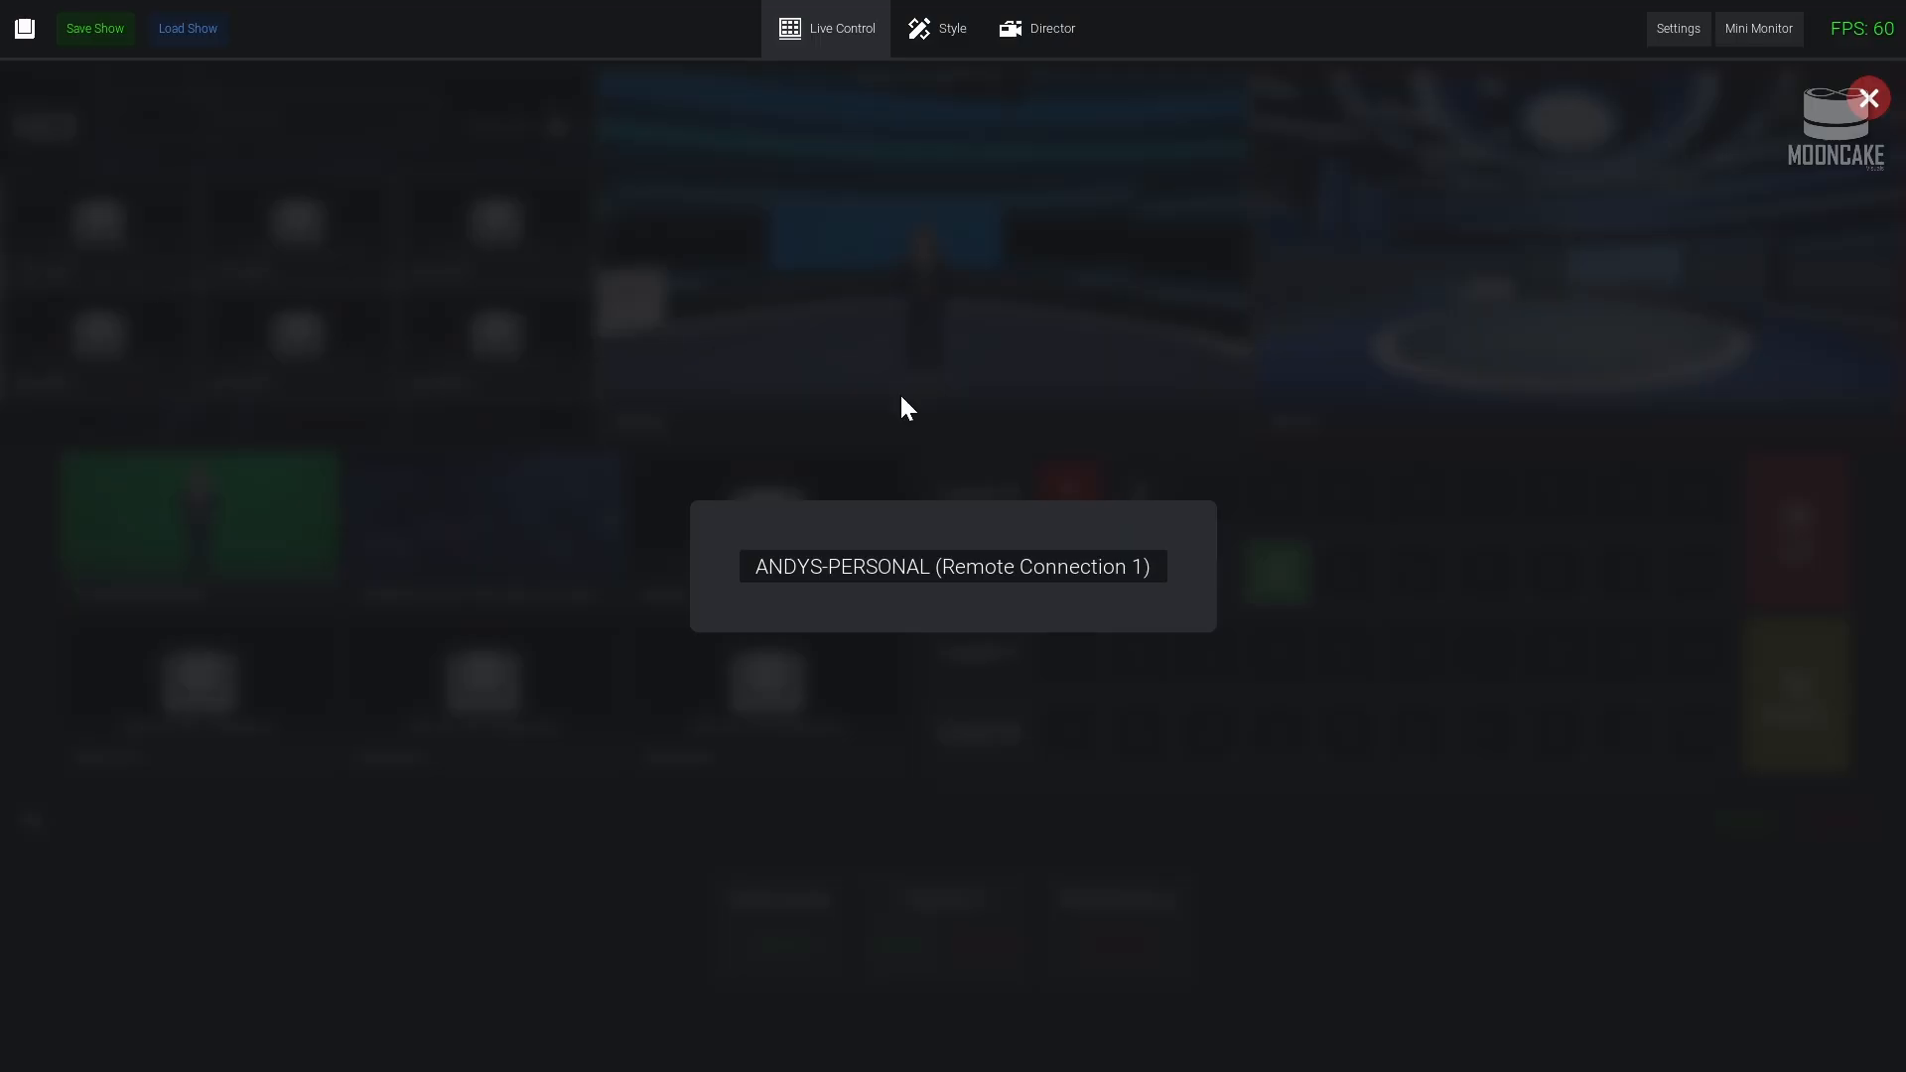
click(1873, 115)
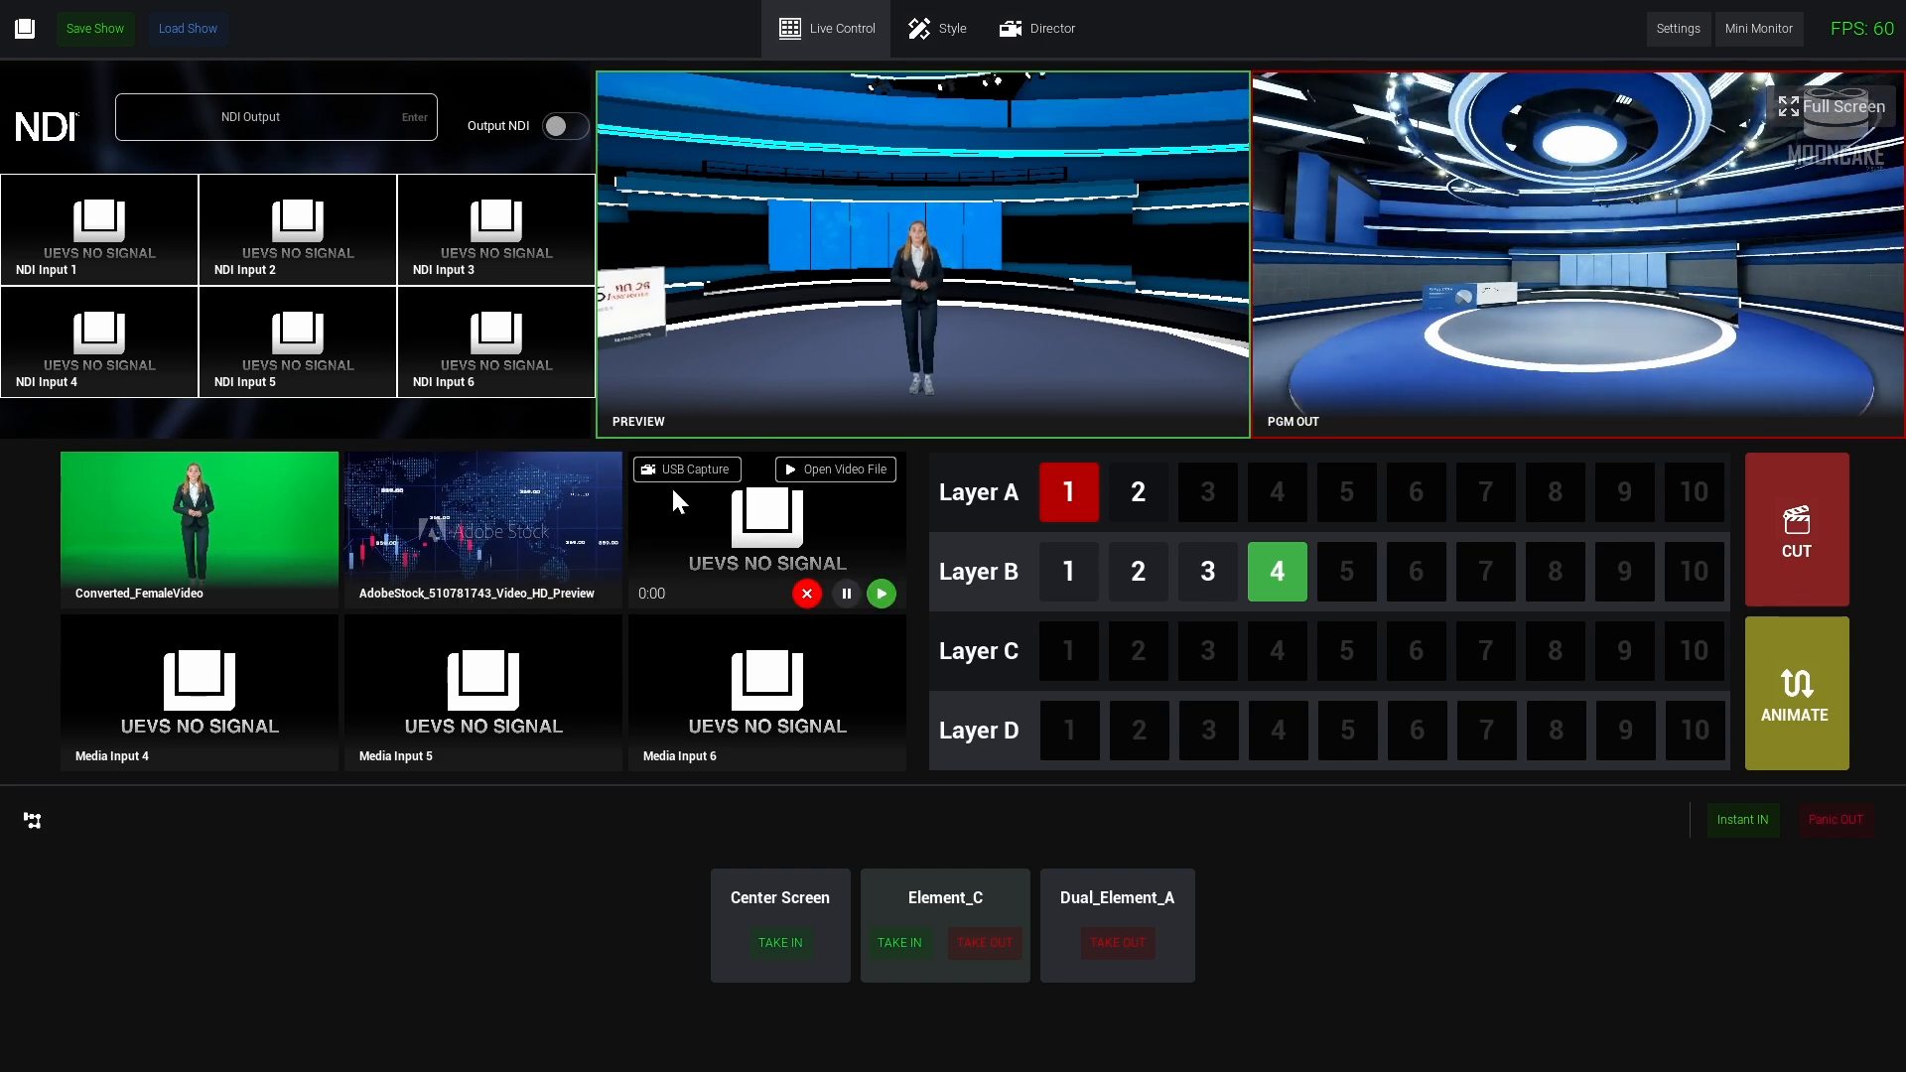
click(936, 55)
click(1043, 34)
click(808, 51)
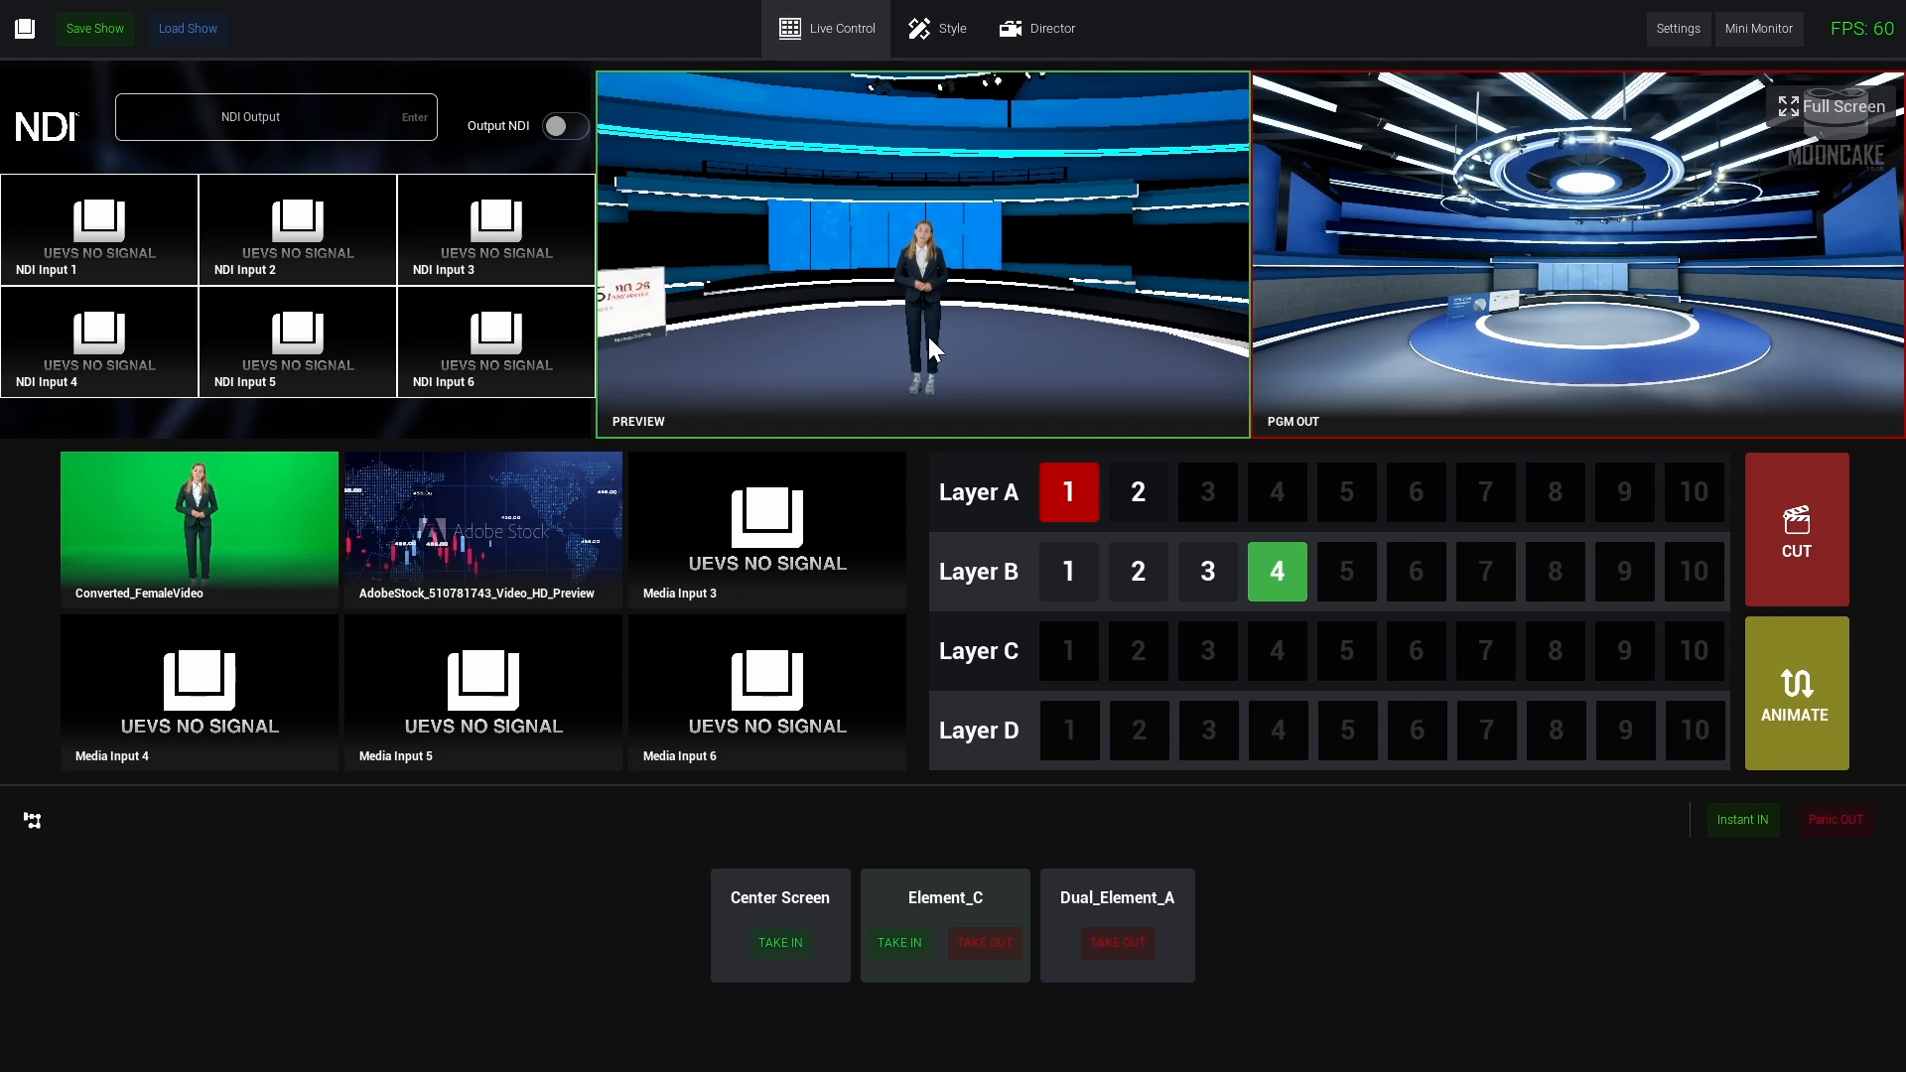